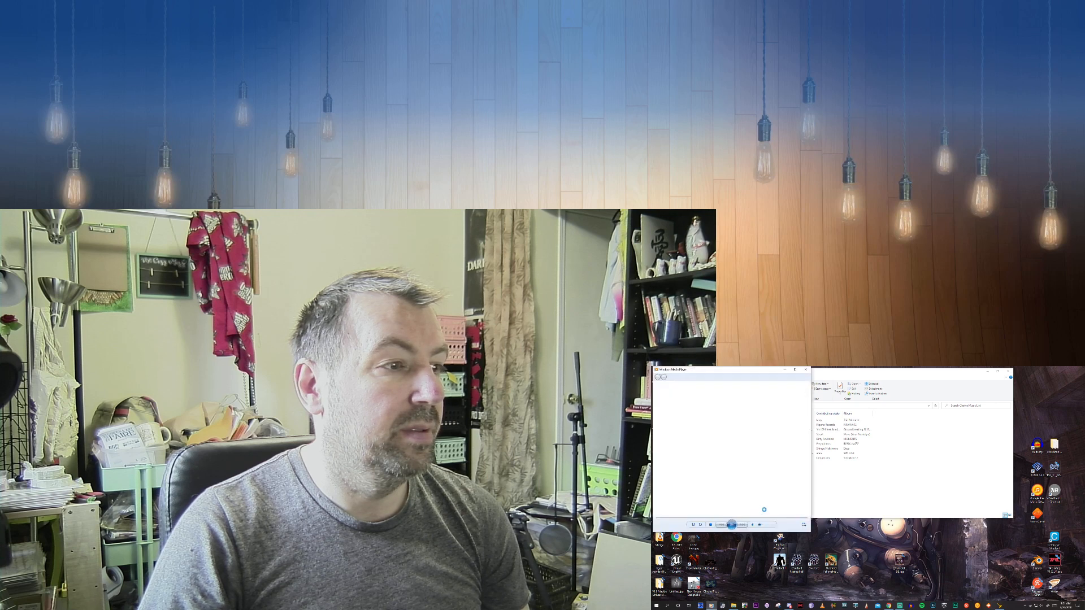
Add all the files in the music folder to the Windows Media Player play list and close the folder.
click(829, 370)
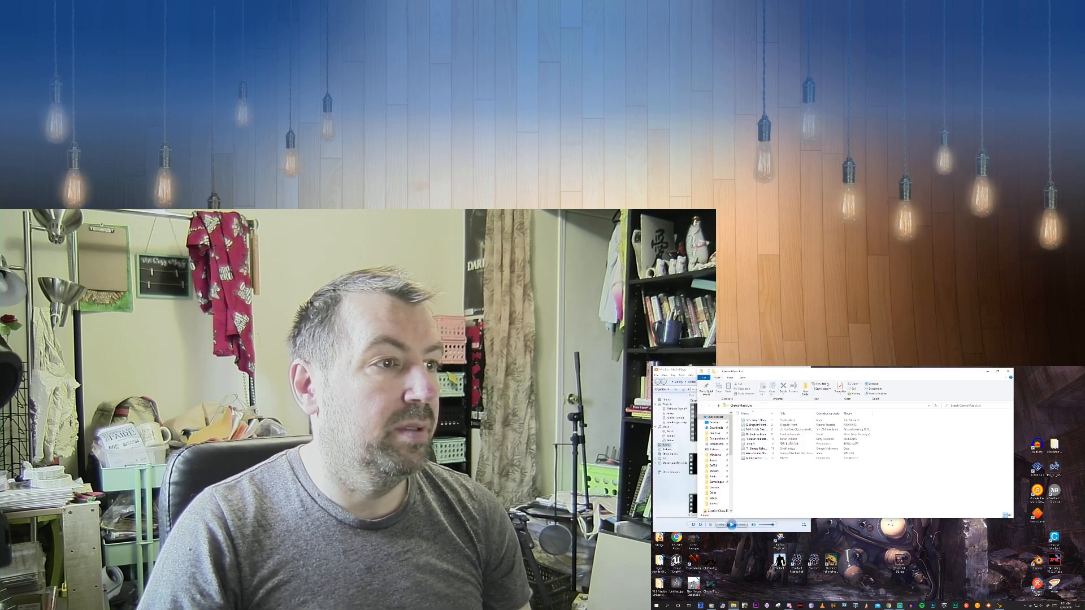
drag(761, 373, 872, 388)
drag(868, 492, 861, 440)
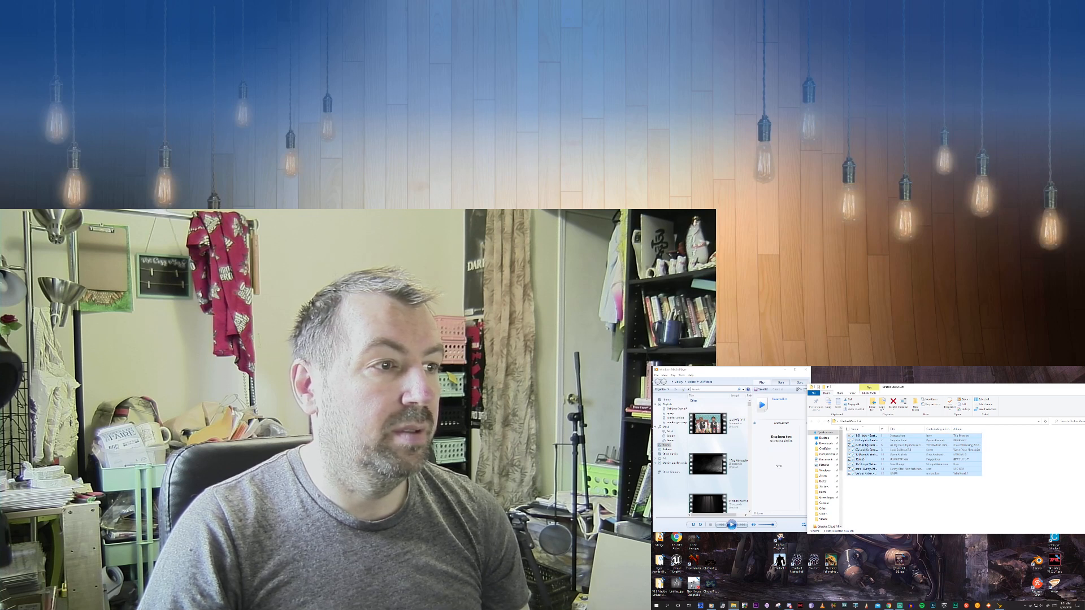
drag(999, 388, 855, 417)
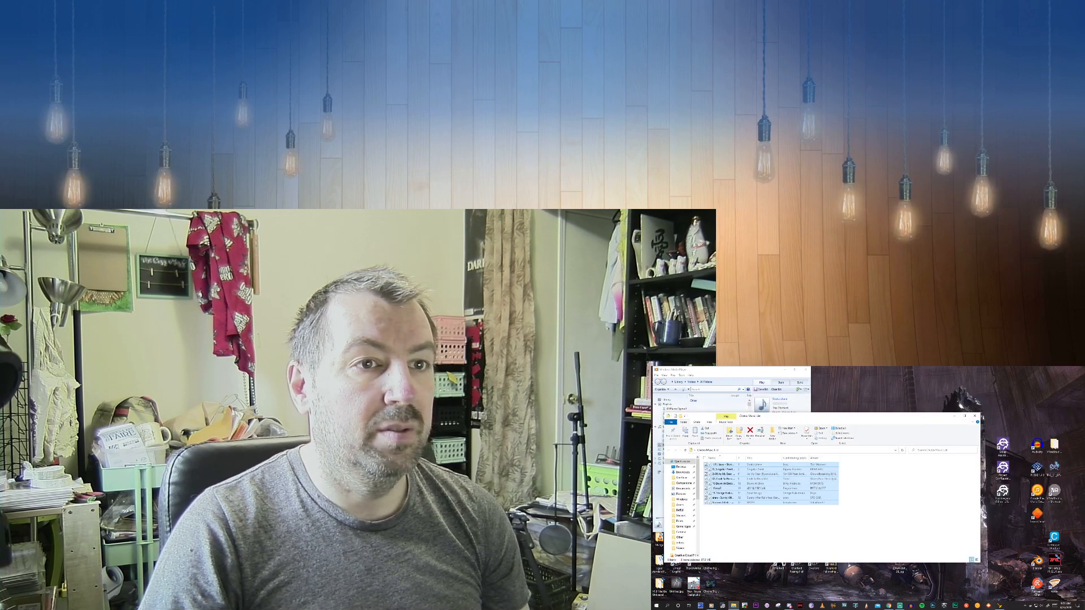
click(976, 417)
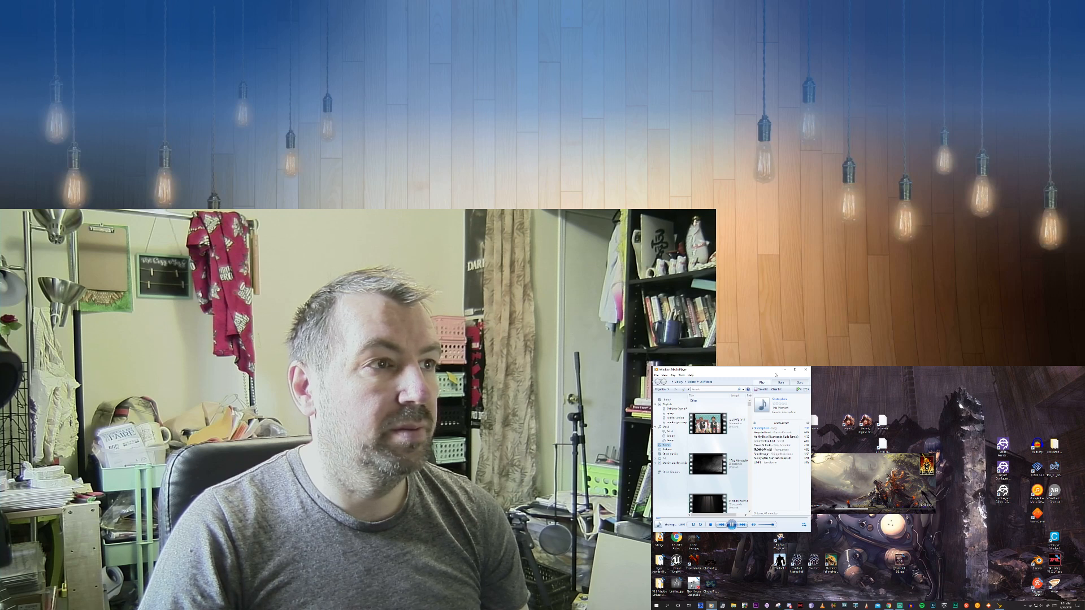
Minimize the Windows Media Player window.
click(784, 370)
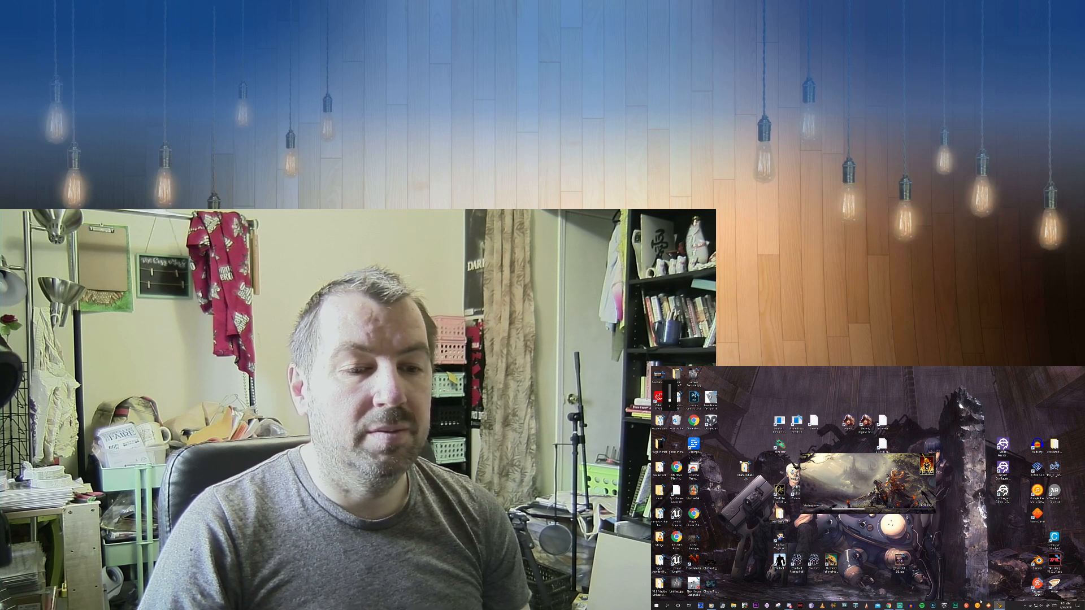
click(999, 605)
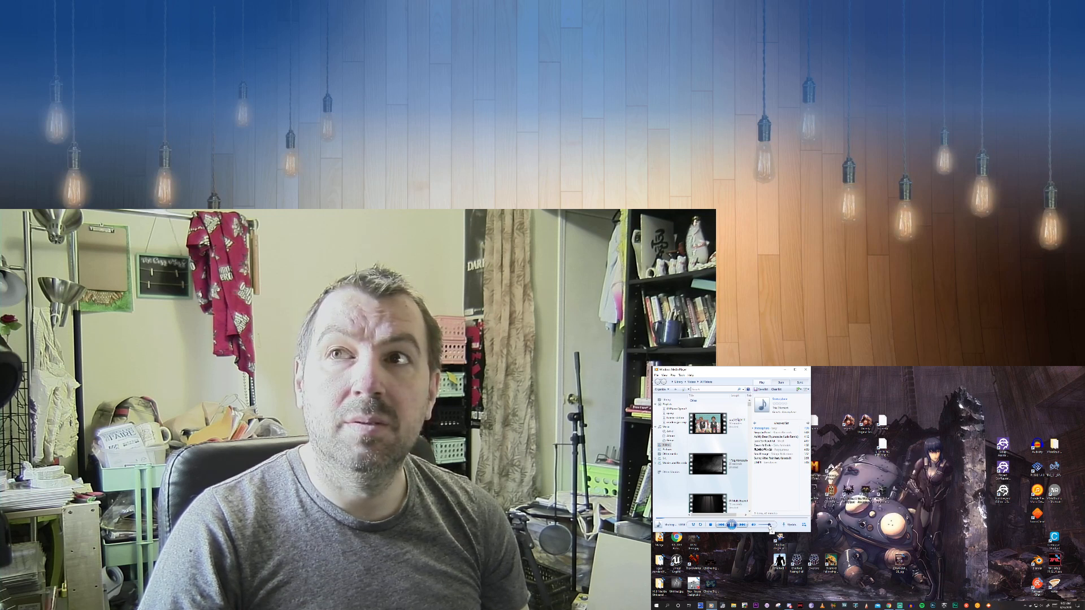
click(784, 369)
Launch the Divinity Engine 2 editor and dismiss its level browser.
double_click(868, 437)
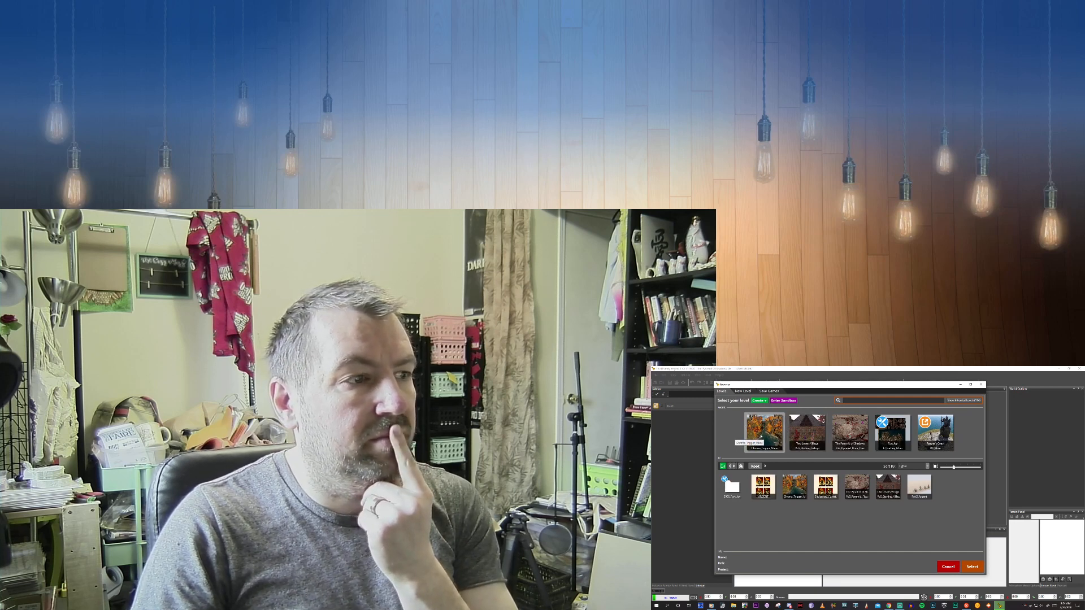
double_click(761, 436)
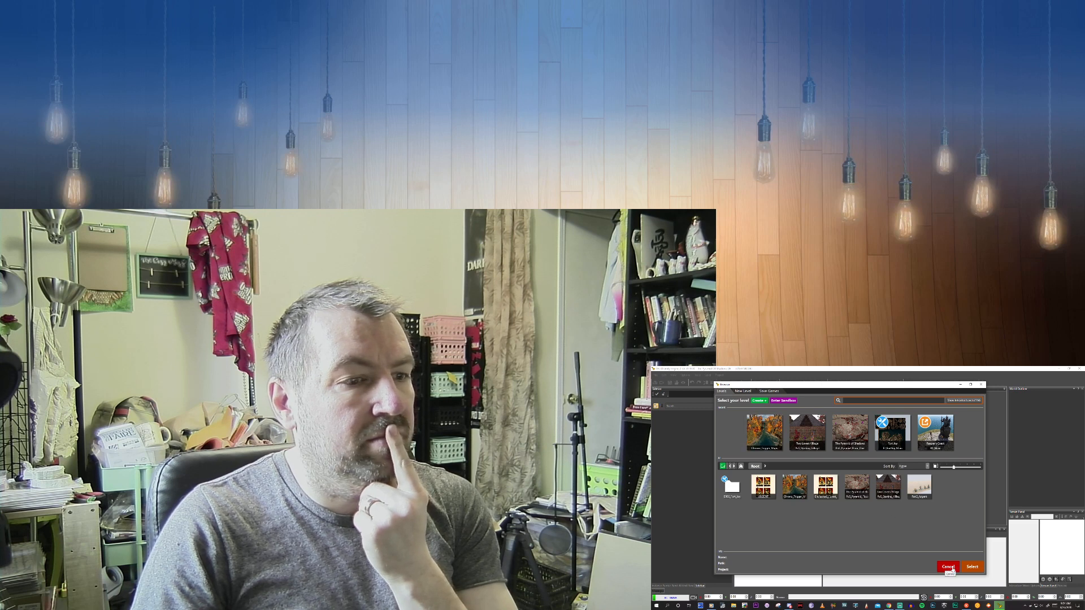
Create a new Adventure project targeting Story, giving it a project name.
click(655, 375)
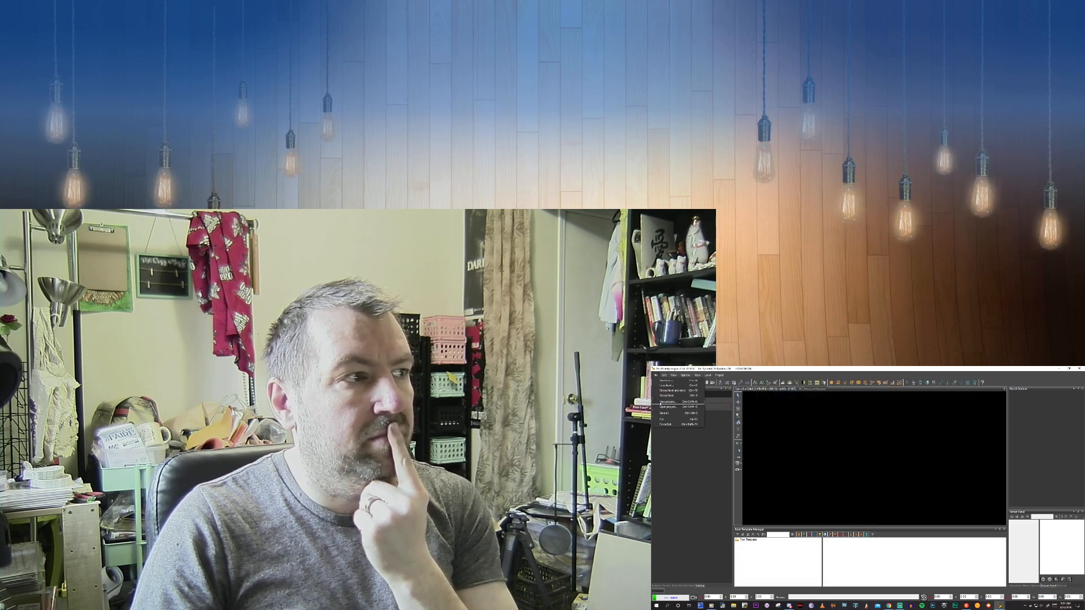
click(661, 402)
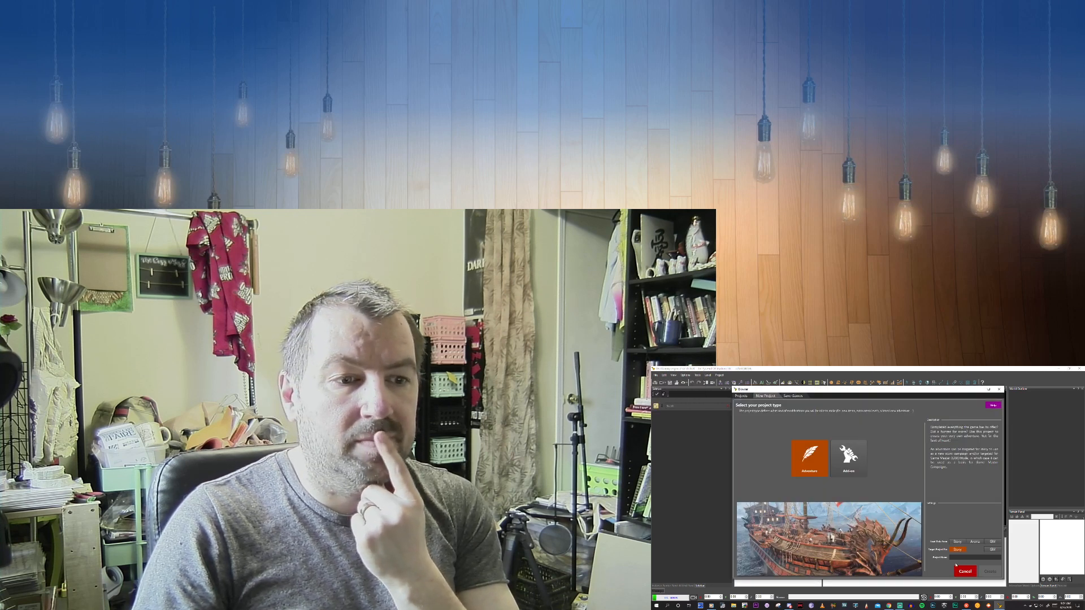
click(962, 542)
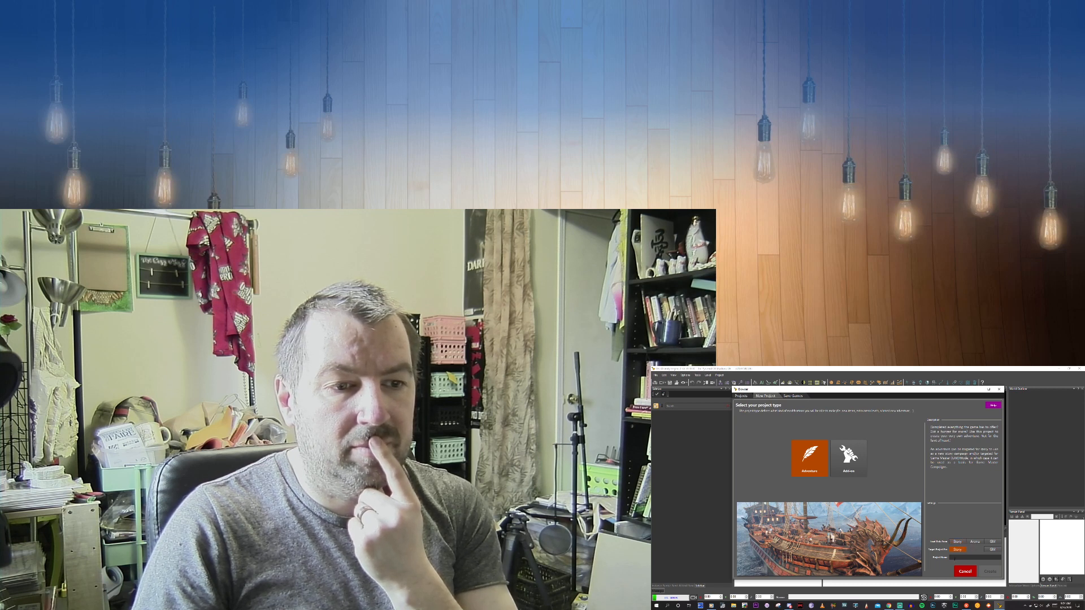
click(849, 469)
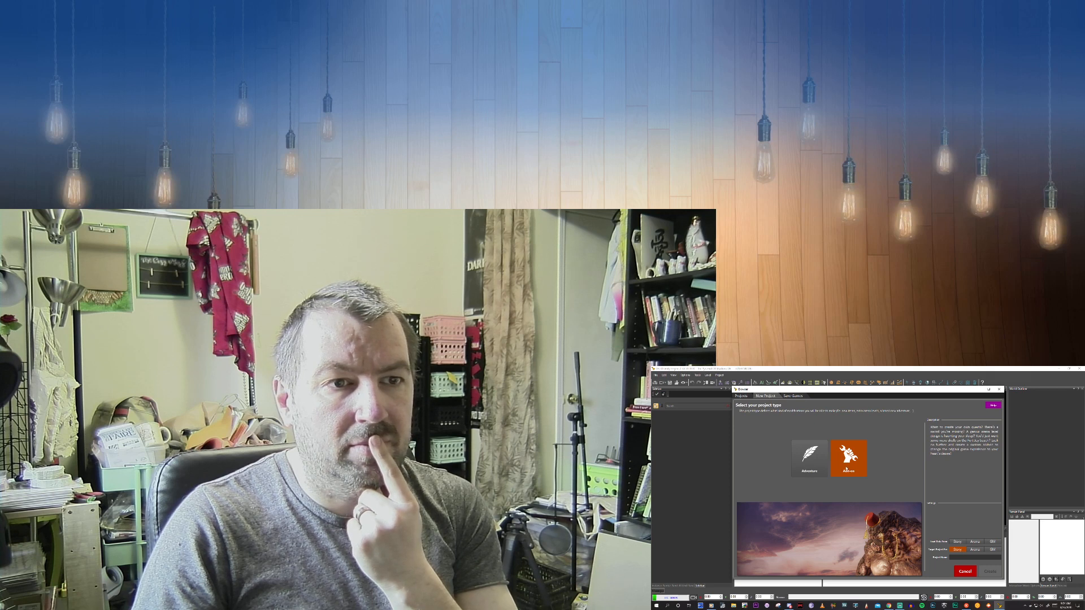
click(815, 467)
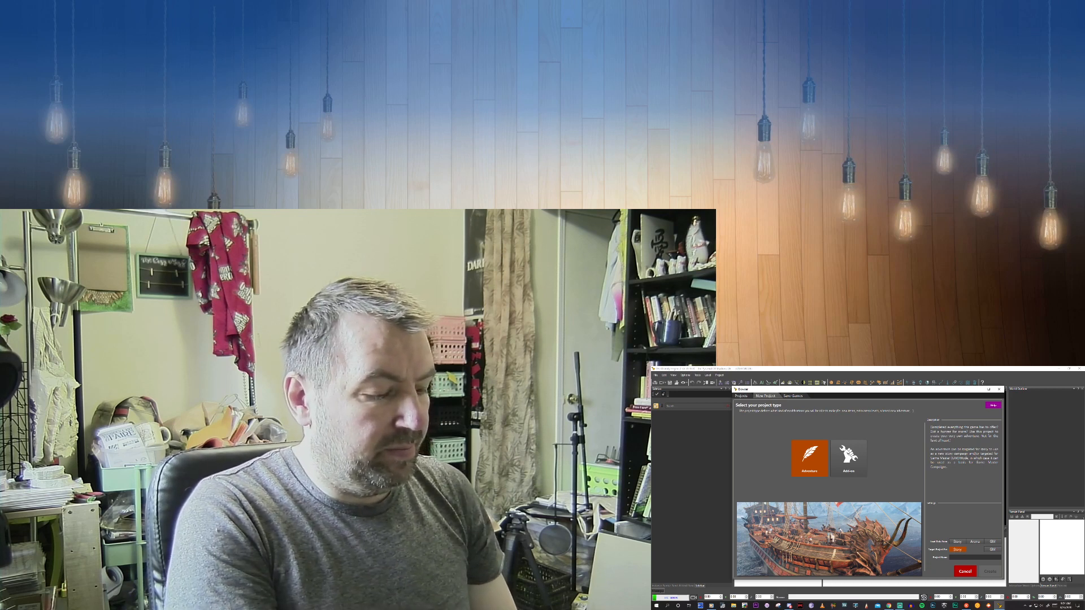
text(Syramid)
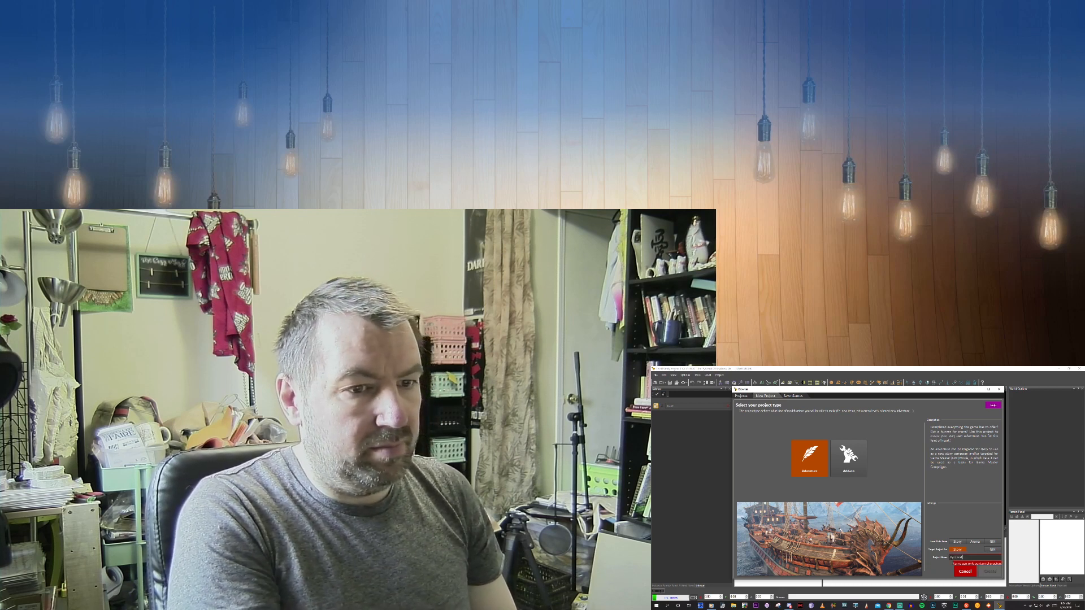
key(BackSpace)
key(BackSpace)
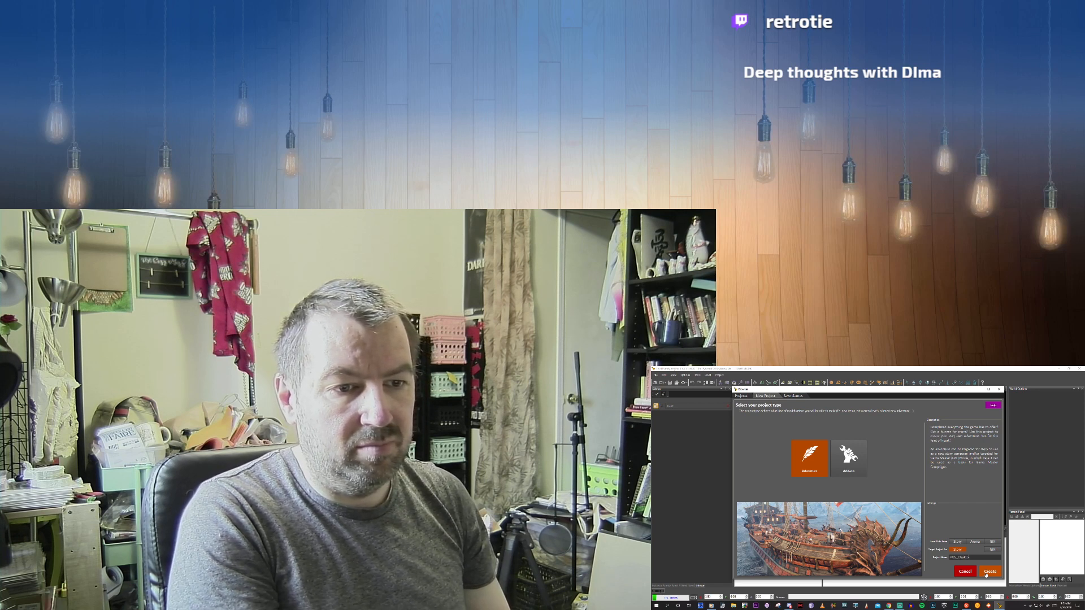
click(986, 572)
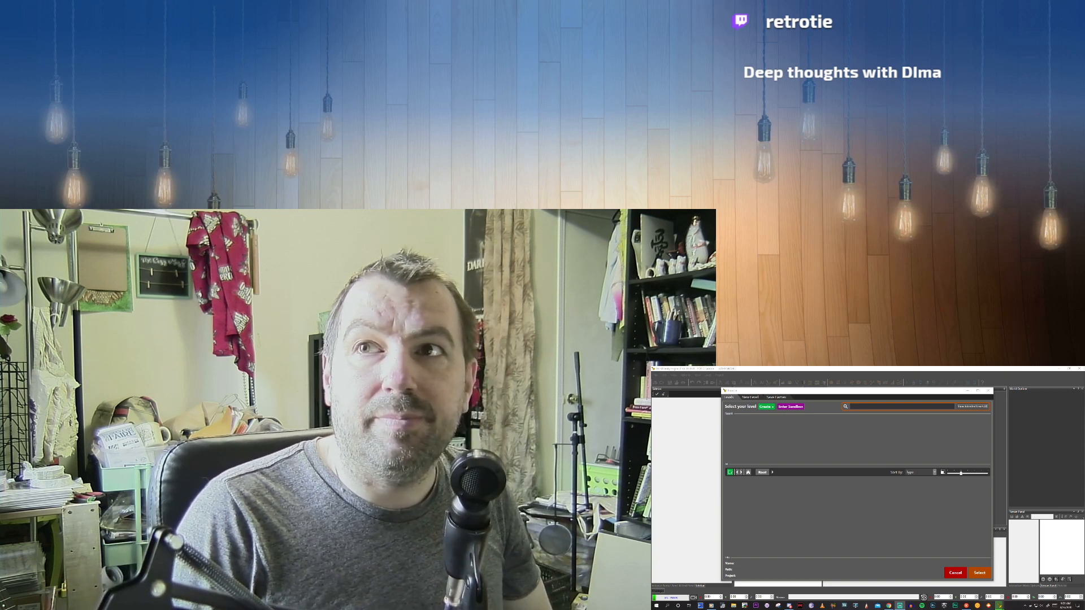
key(XF86AudioMute)
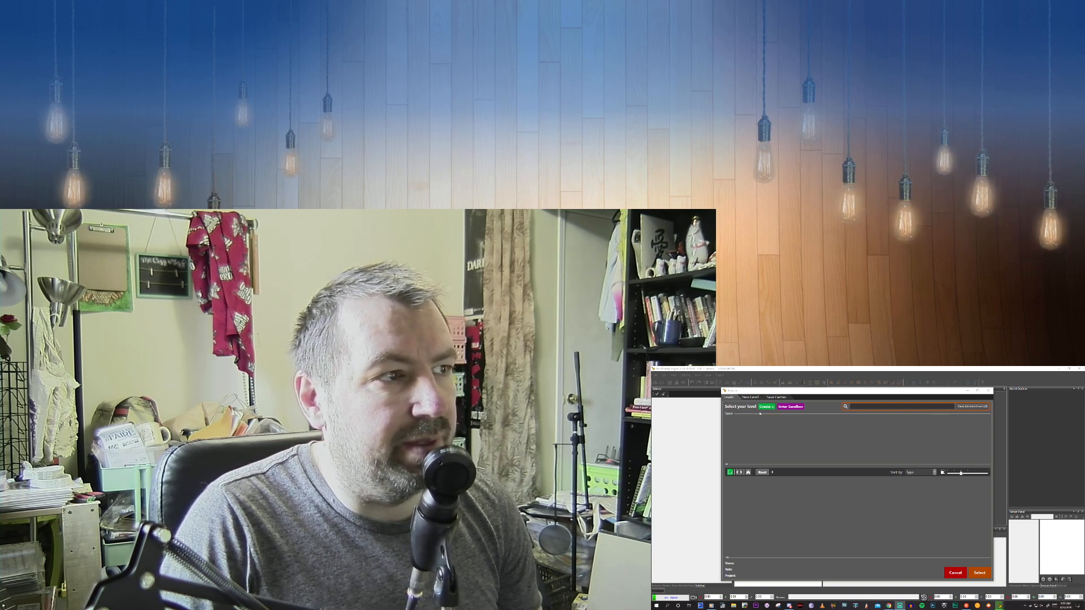
Try to start a new level from the Copy template, browsing the inherited levels for a source level.
click(751, 398)
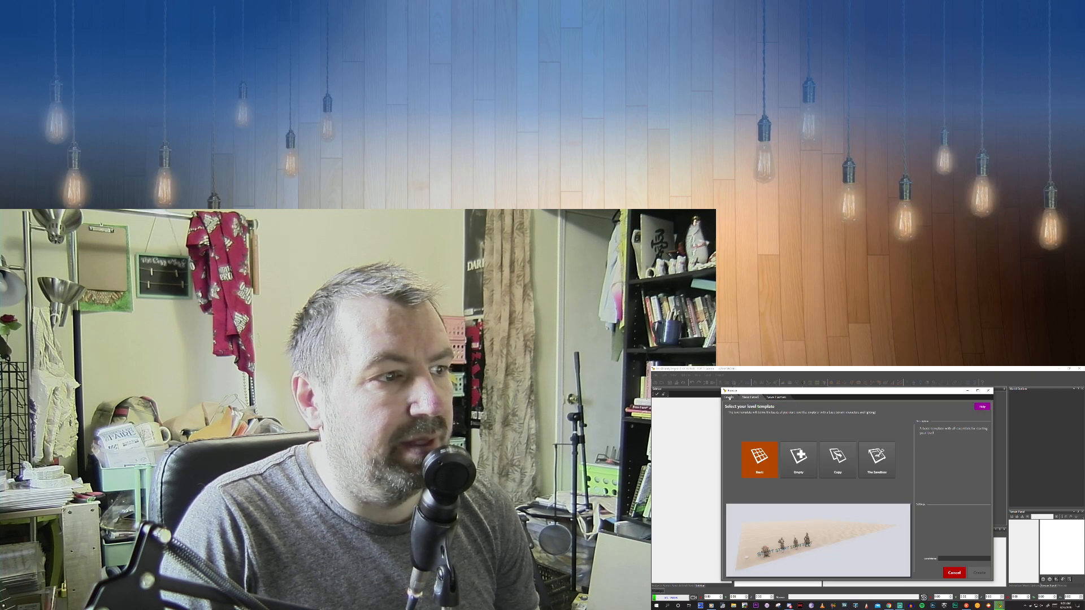
click(837, 458)
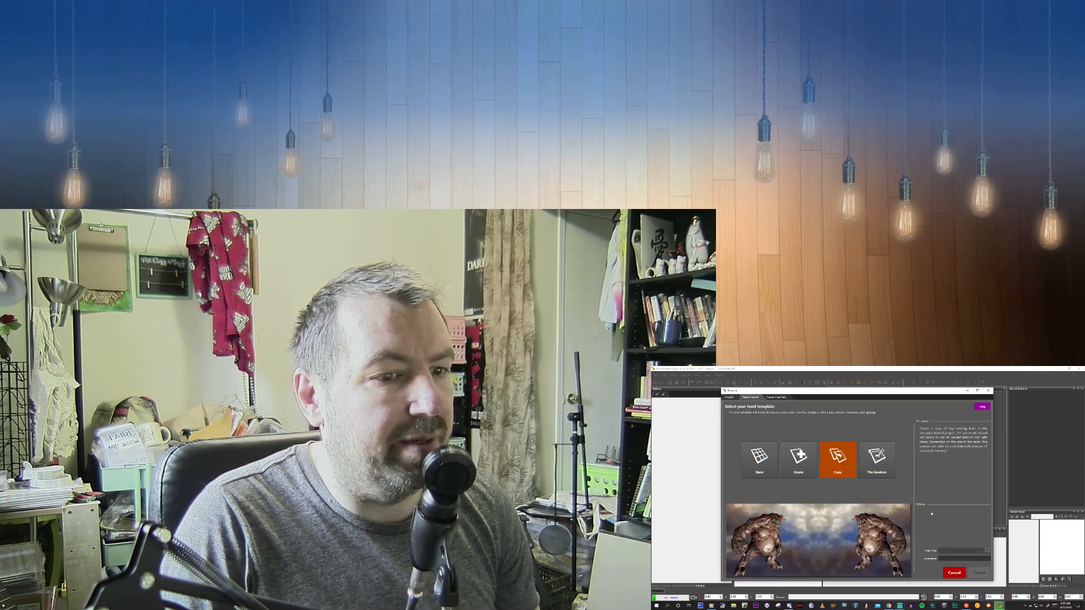
click(988, 551)
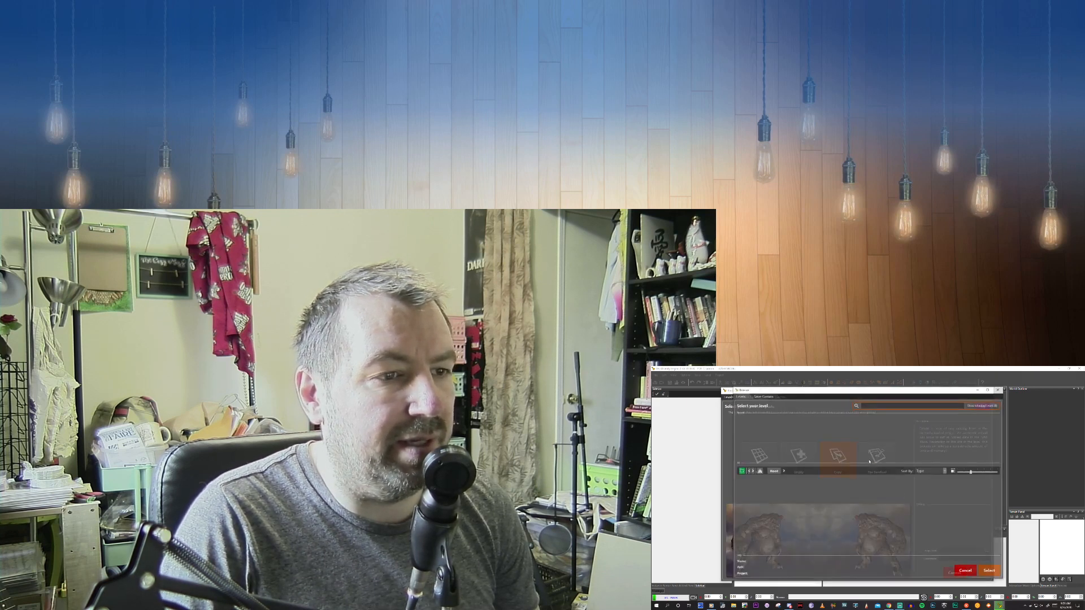
click(974, 406)
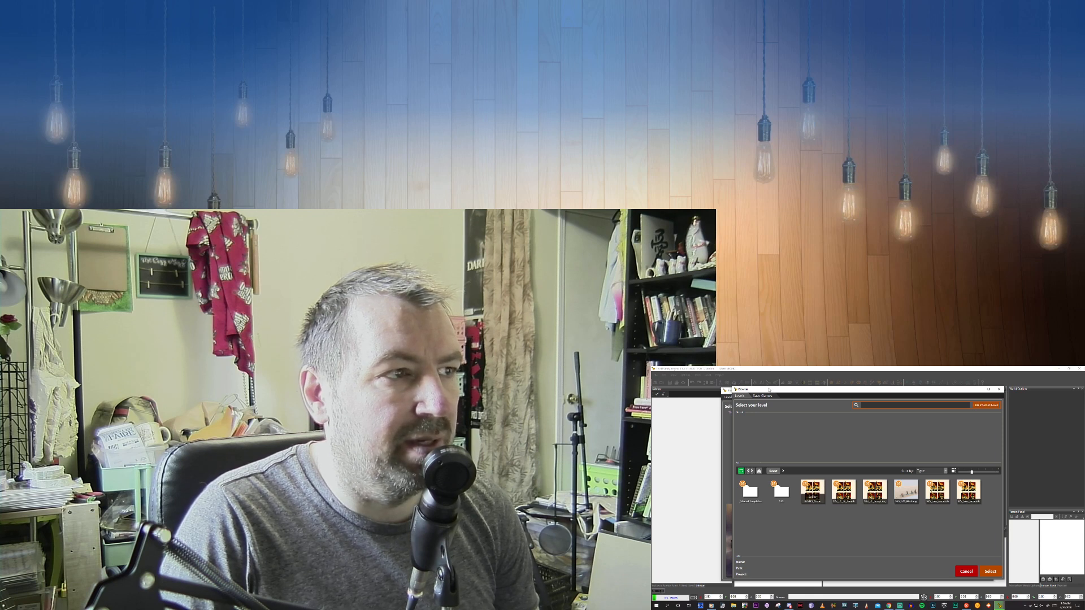
click(766, 397)
click(740, 396)
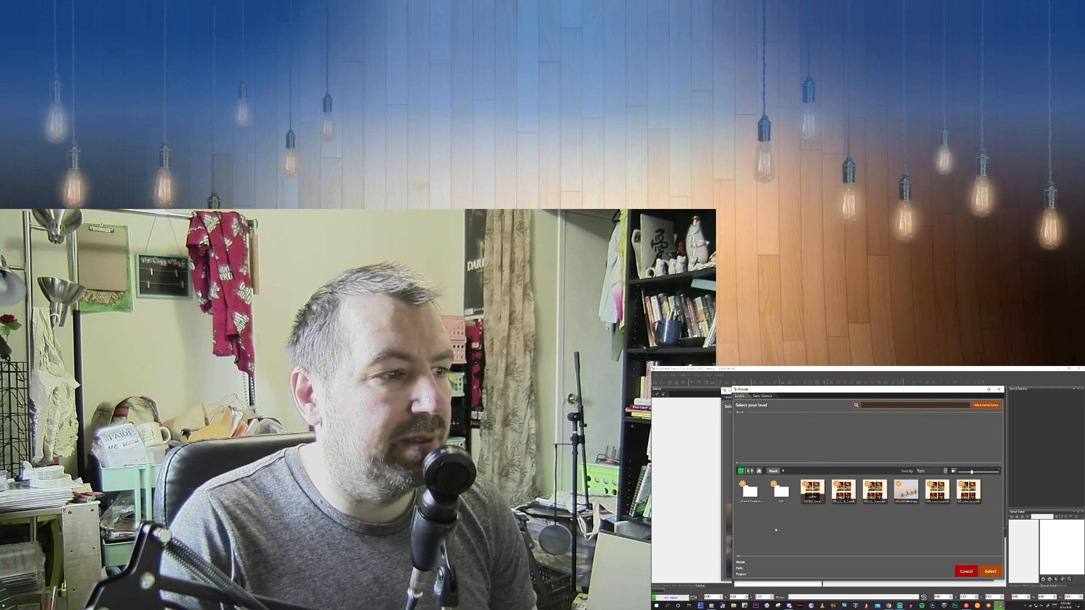
click(752, 495)
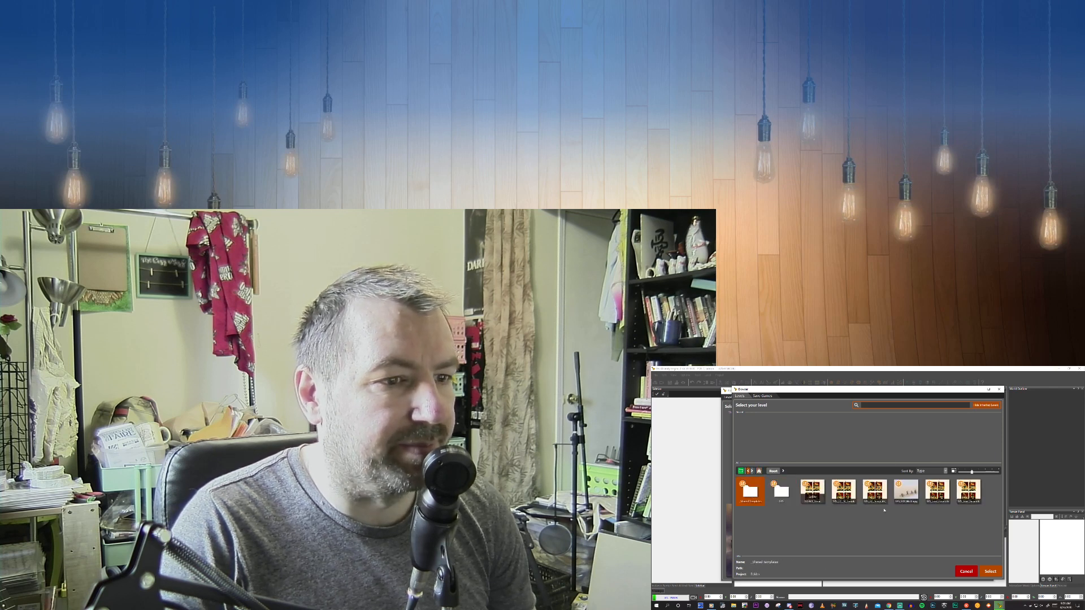
double_click(781, 491)
double_click(745, 491)
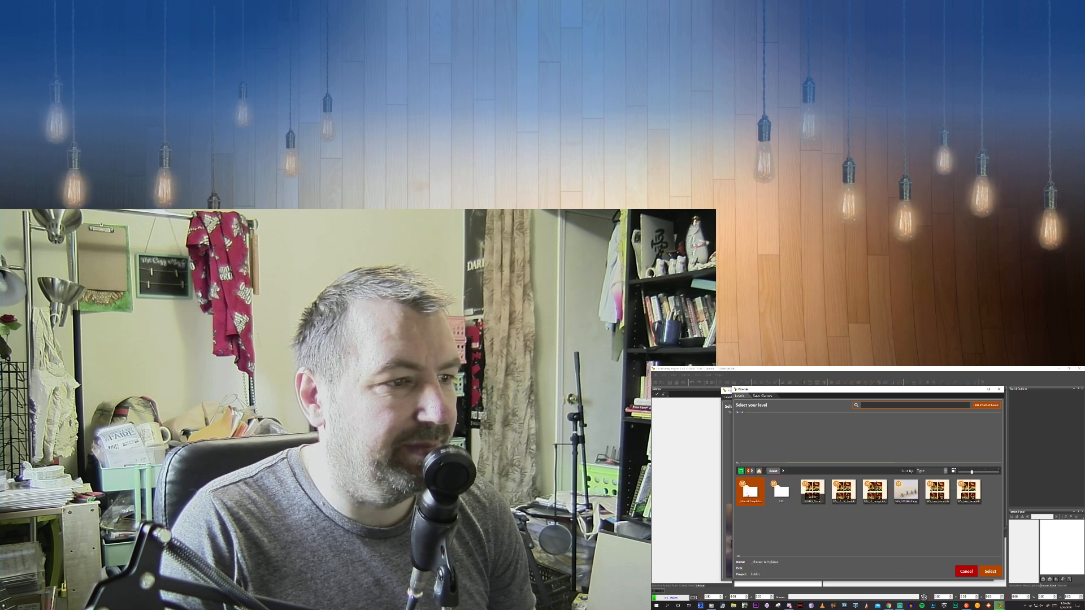
click(762, 395)
click(739, 396)
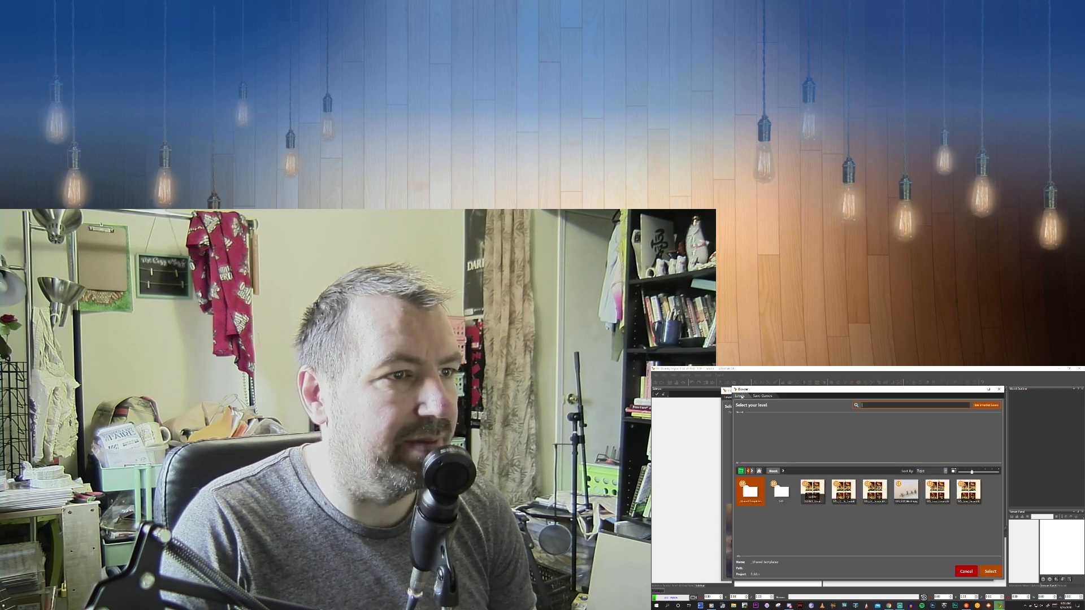
click(963, 572)
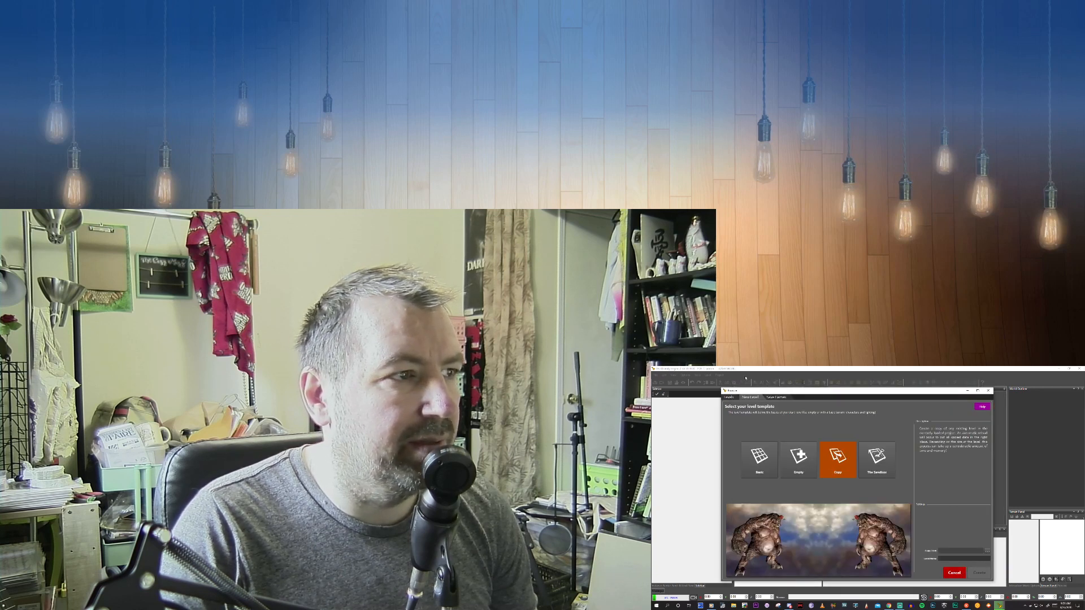
click(730, 397)
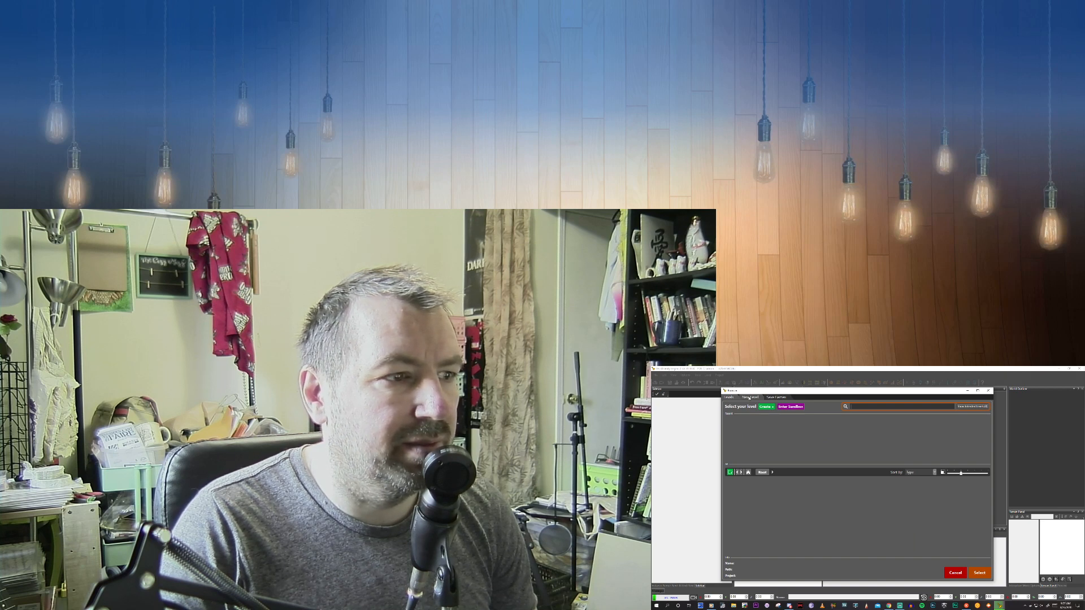
click(749, 397)
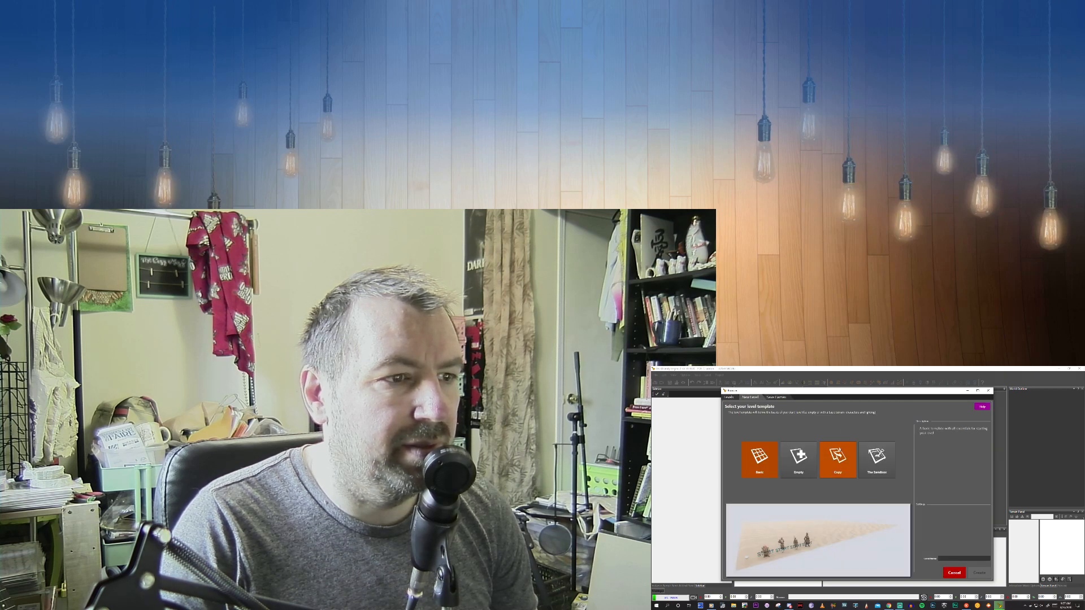
click(850, 460)
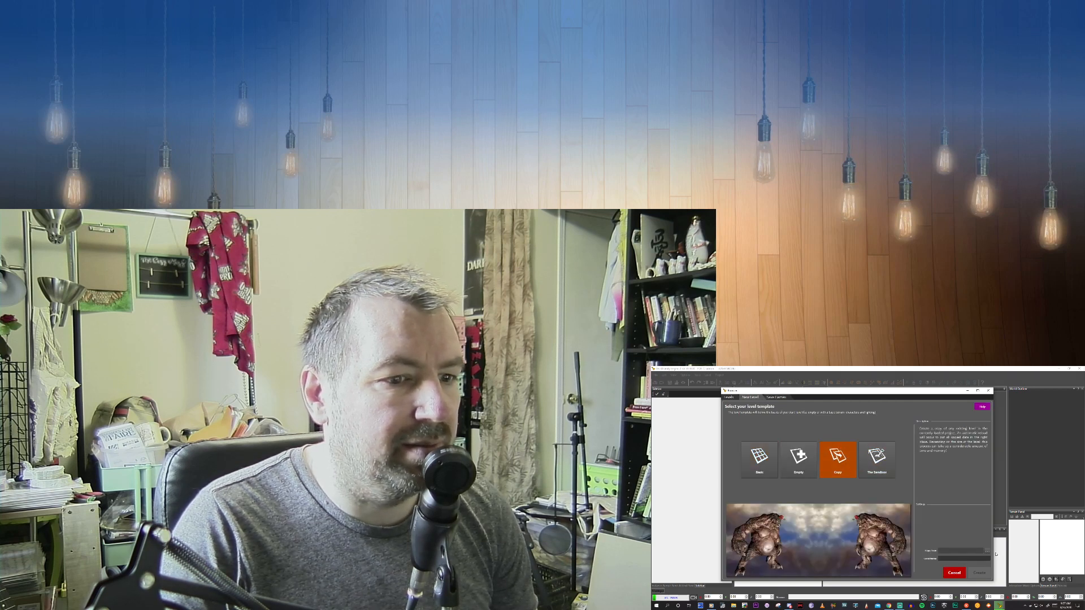
click(987, 551)
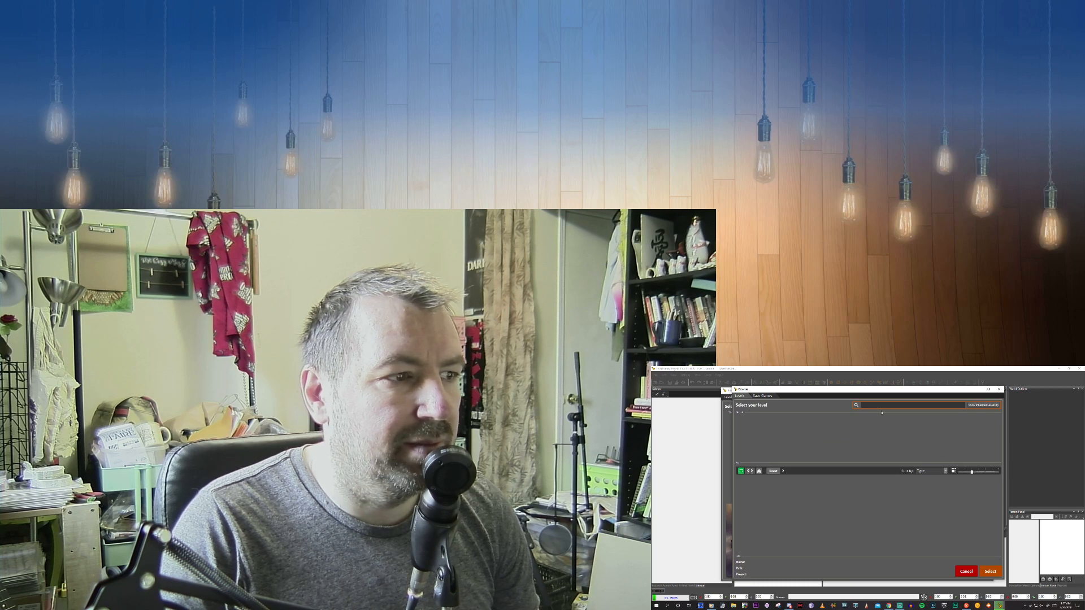
click(976, 407)
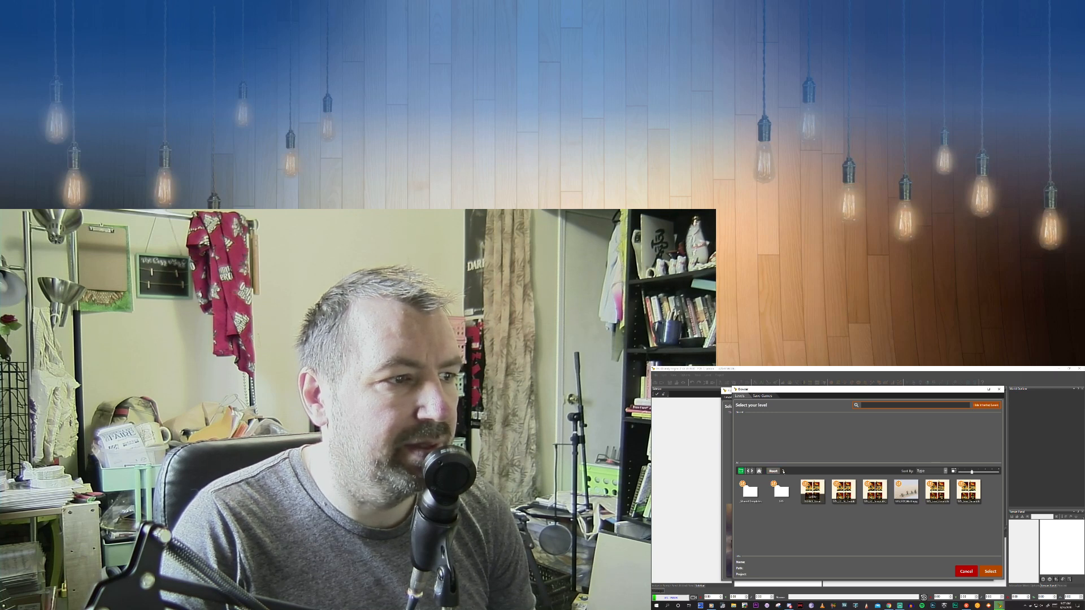
click(781, 491)
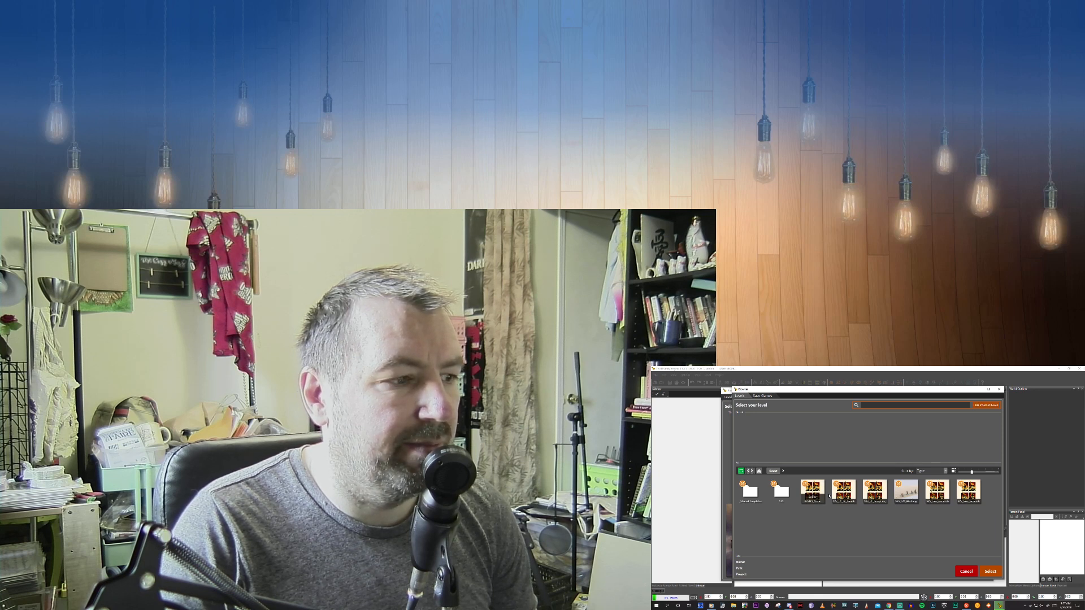
click(966, 572)
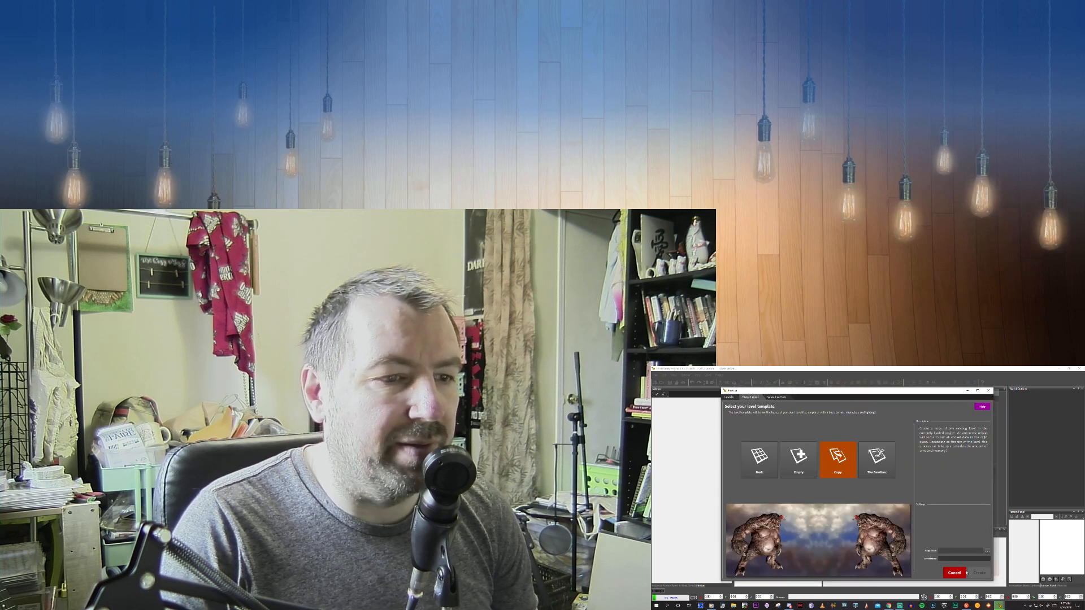
click(956, 574)
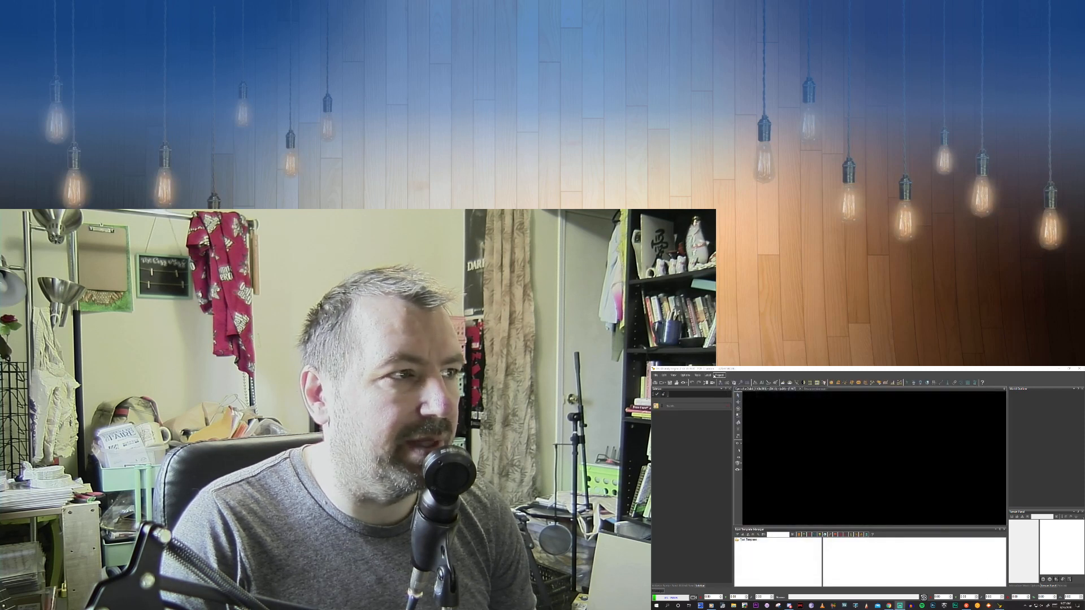
Add the Pyramid_Of_Shadows project as a dependency in the project settings, save them and confirm the prompt.
click(719, 374)
click(734, 381)
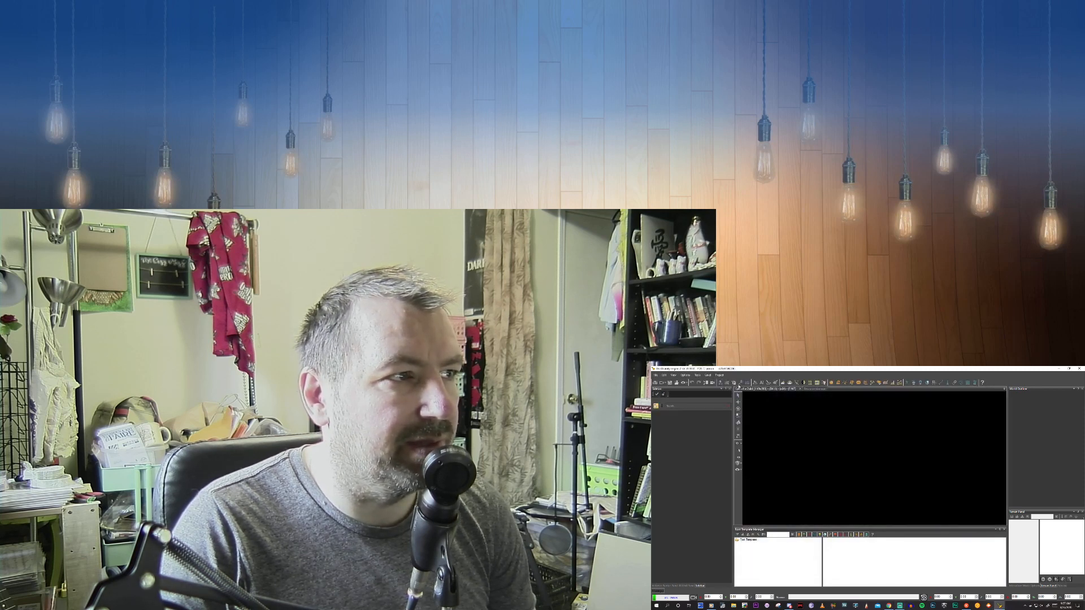
click(813, 420)
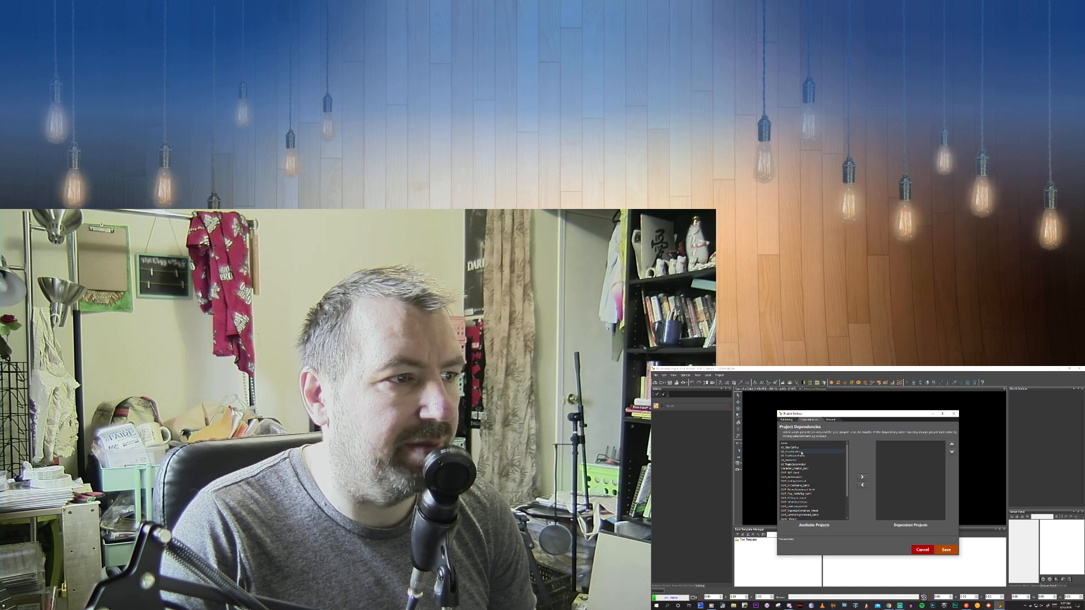
scroll(809, 480, down, 3)
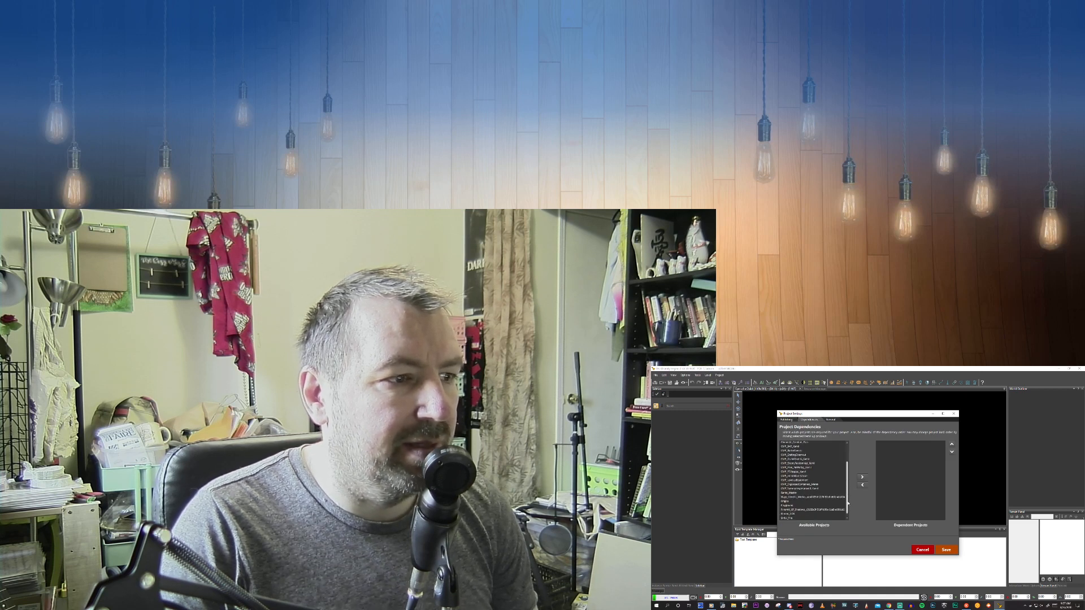
click(805, 506)
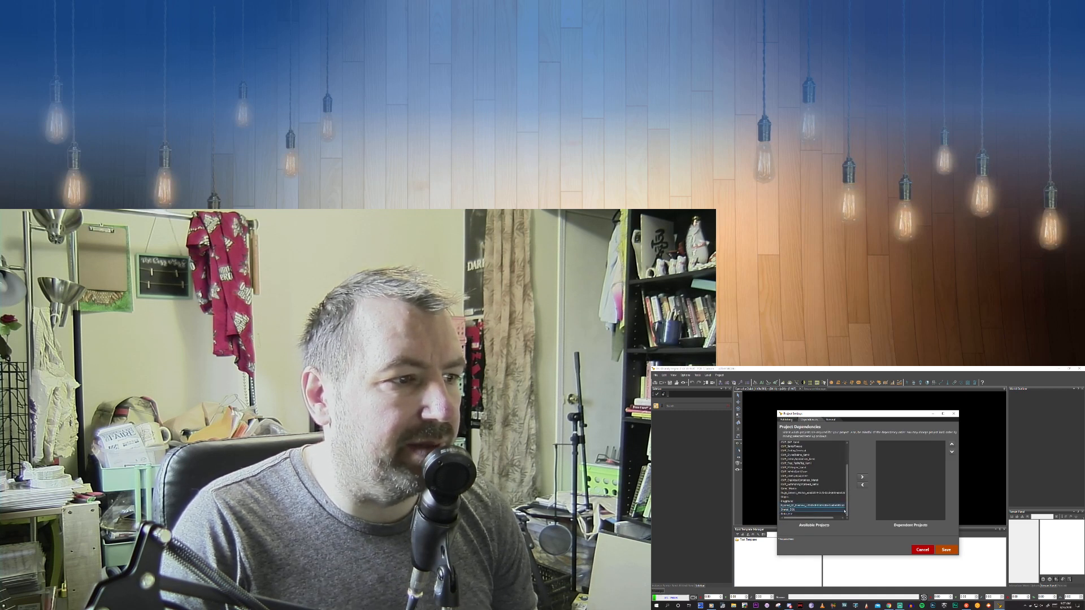
click(862, 477)
click(947, 550)
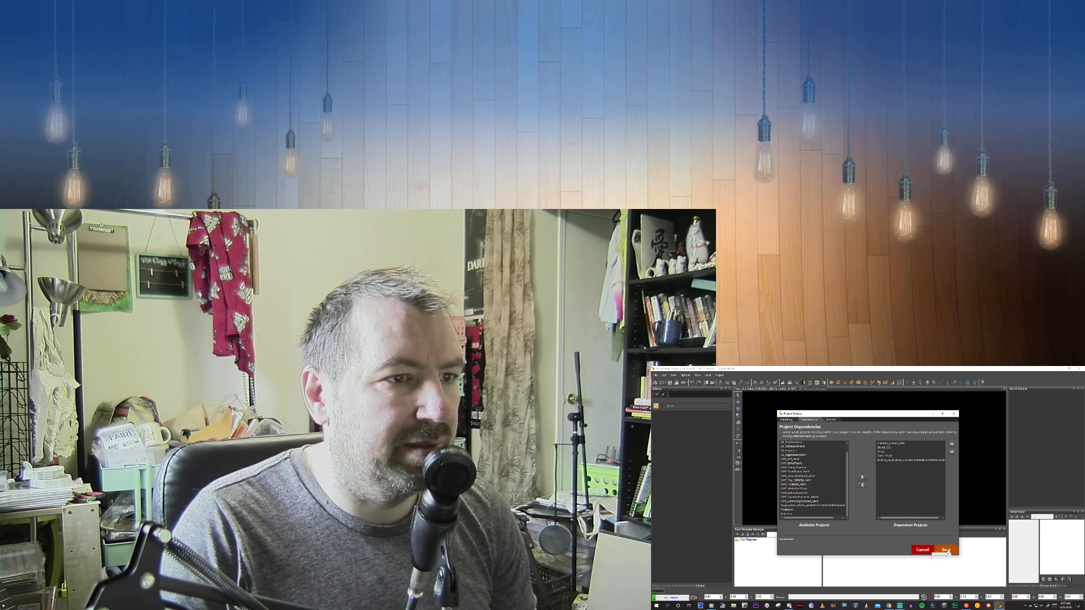
click(884, 501)
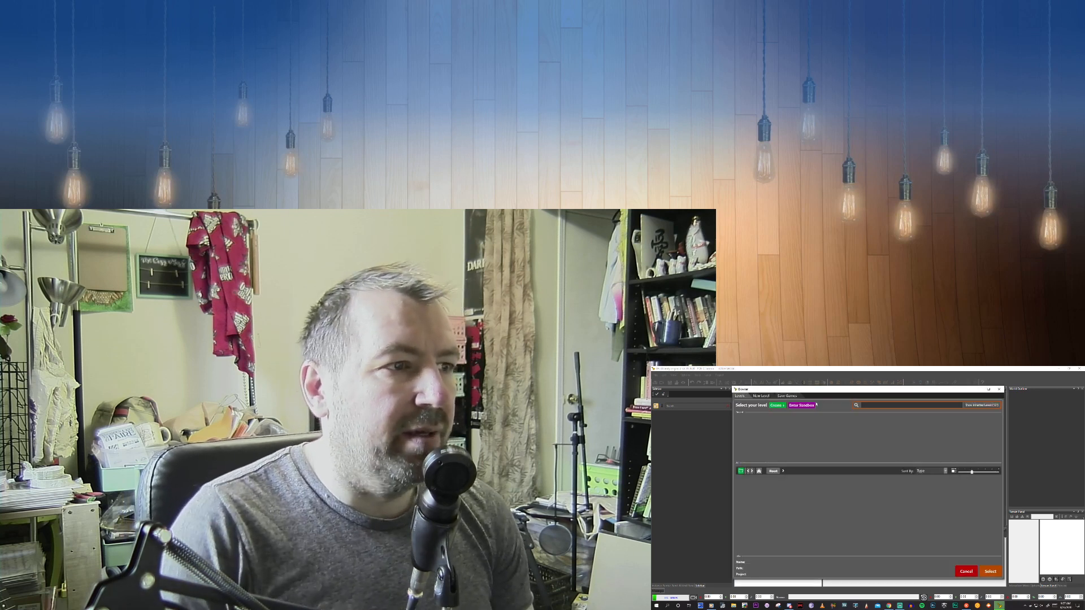
Start a new level from the Copy template, using the inherited Chrono Trigger map as the source level.
click(762, 396)
click(848, 458)
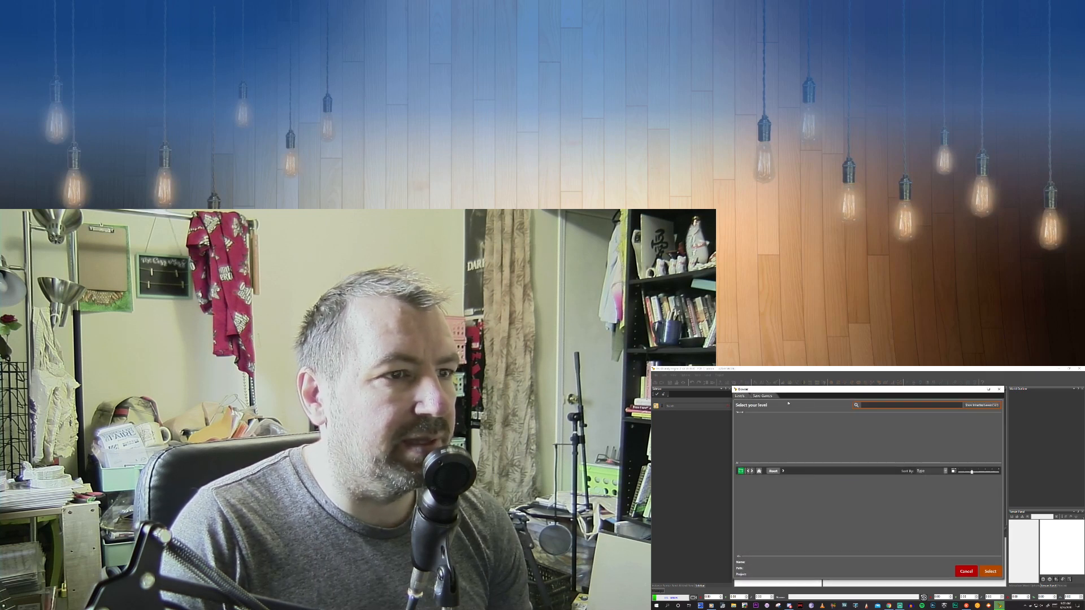
click(974, 406)
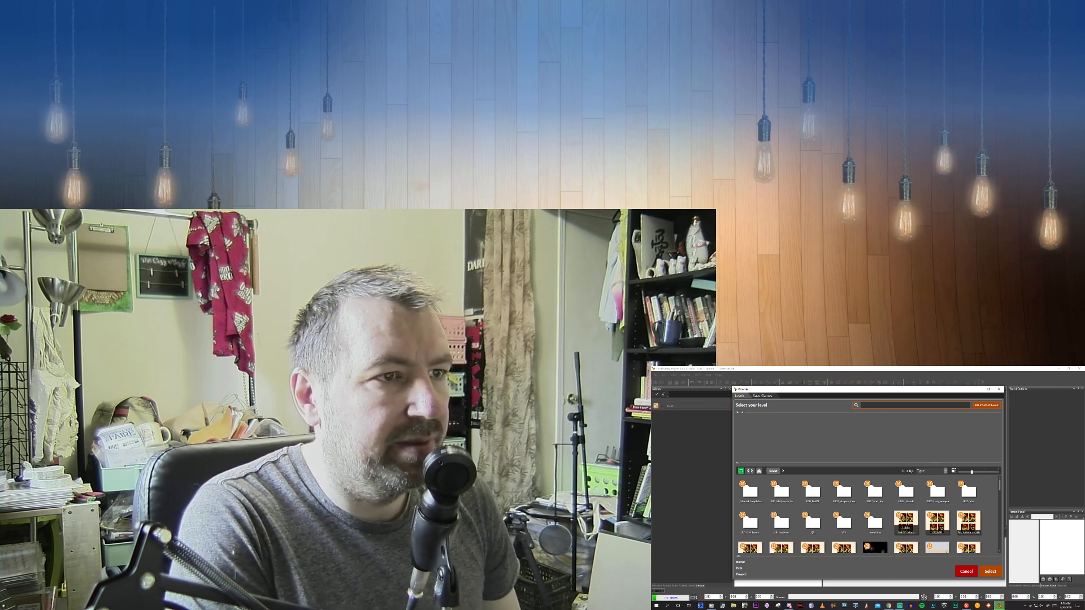
text(dh)
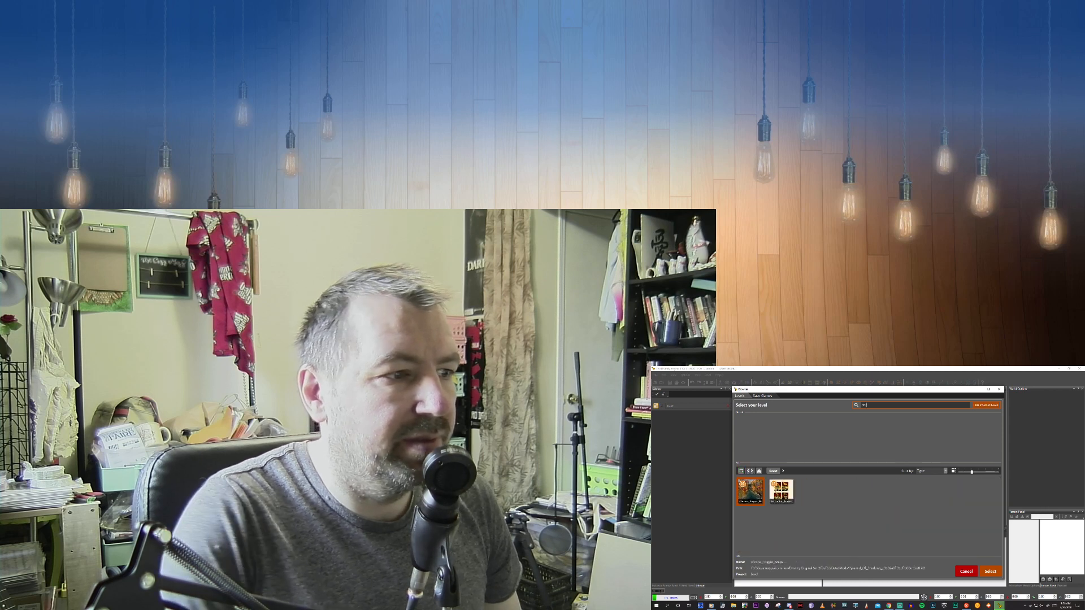
click(781, 490)
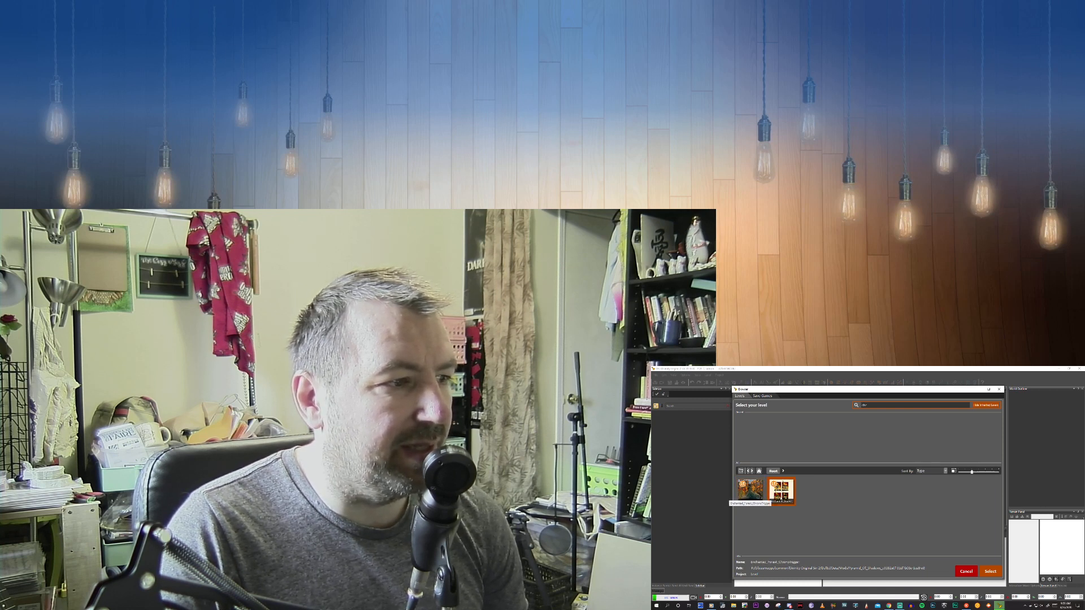
click(753, 495)
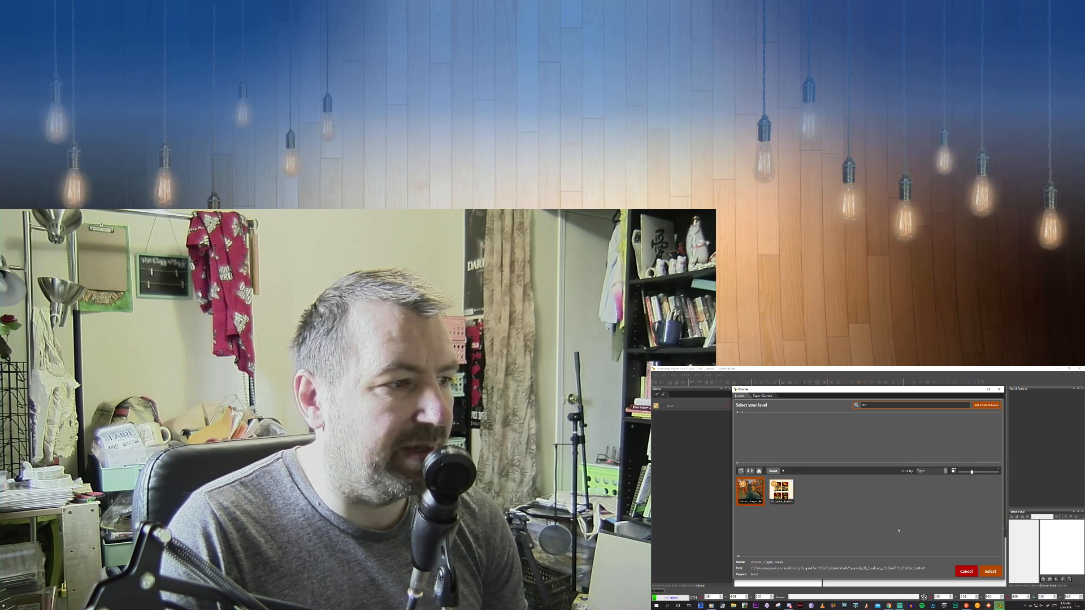
click(990, 572)
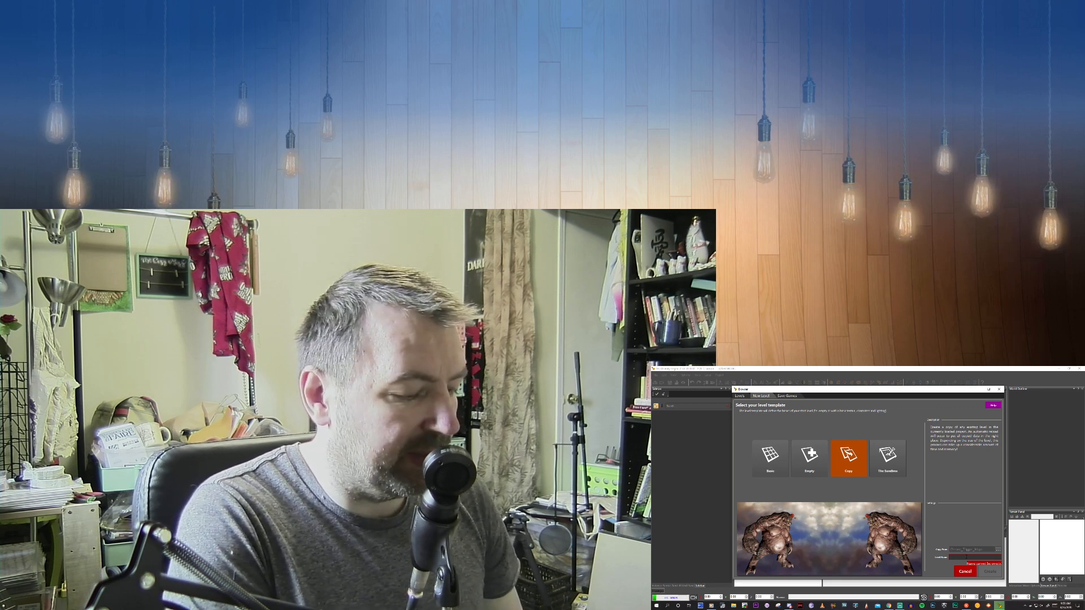
Name the level copy Chrono_Trigger_Map and create it.
text(Chrono_Trig)
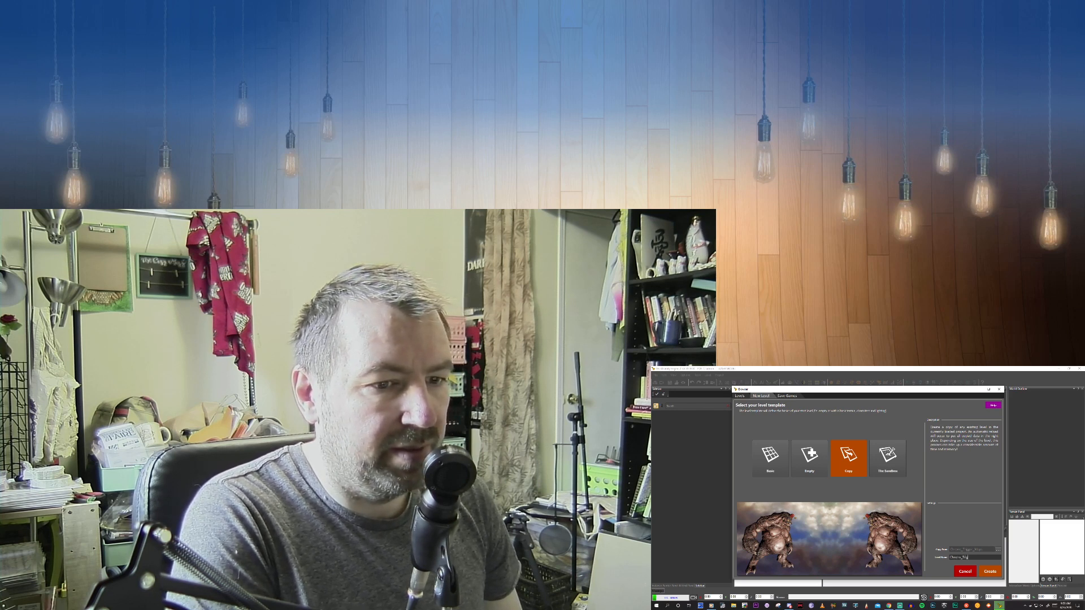
text(ger_Map)
key(BackSpace)
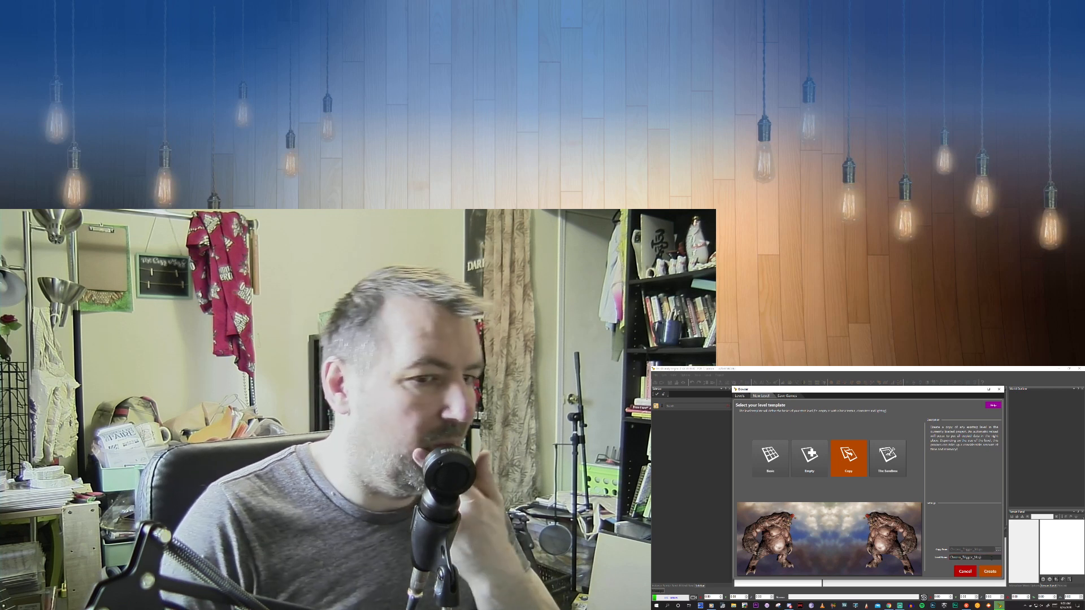
click(989, 571)
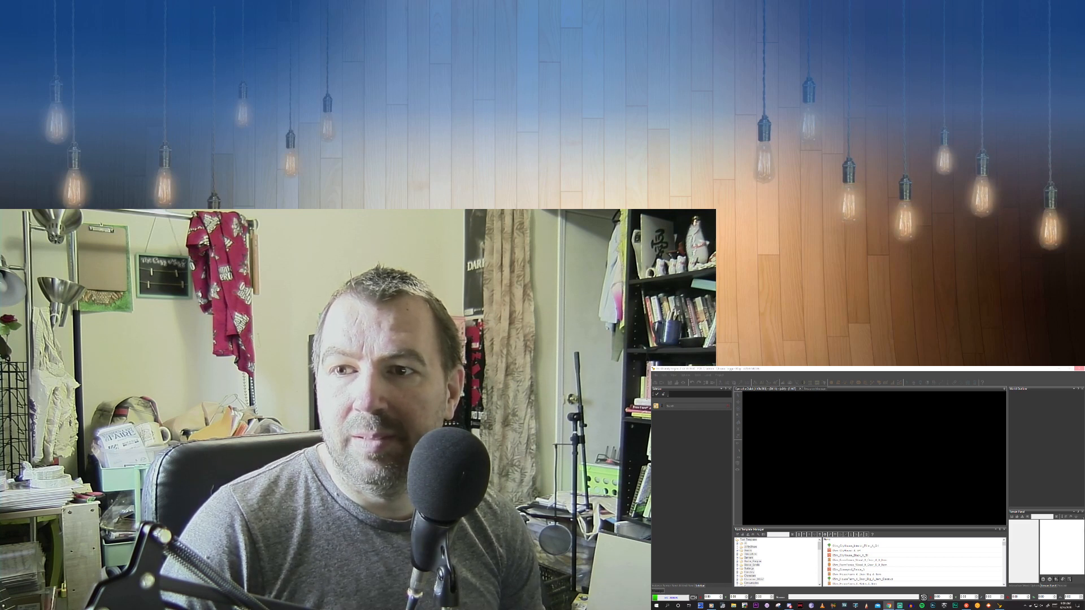
Check the music playback in Windows Media Player and minimize its window.
key(XF86AudioRaiseVolume)
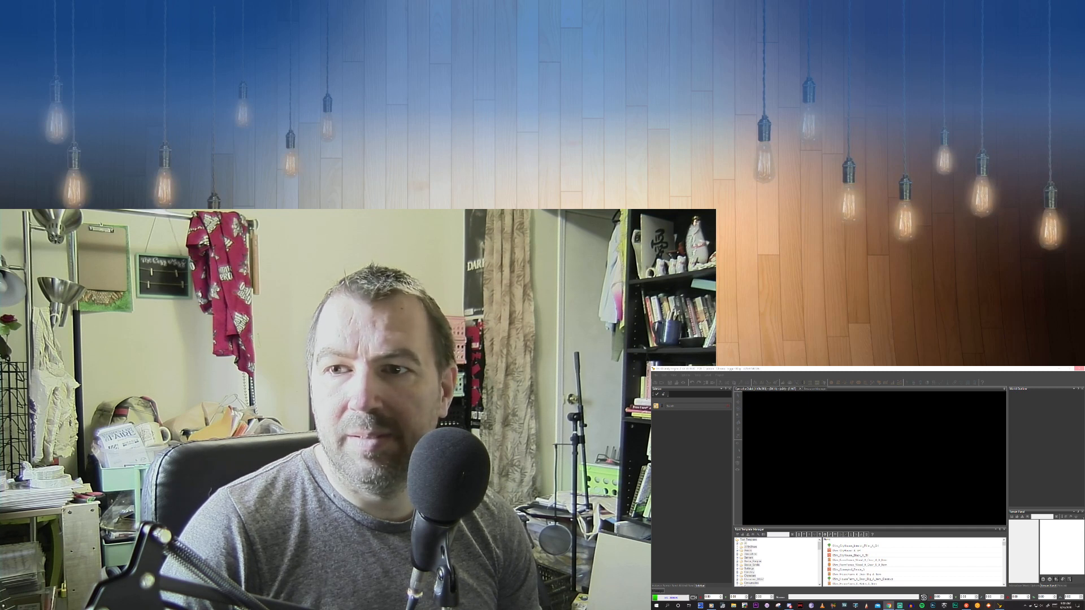
key(alt+Tab)
drag(847, 409, 1084, 399)
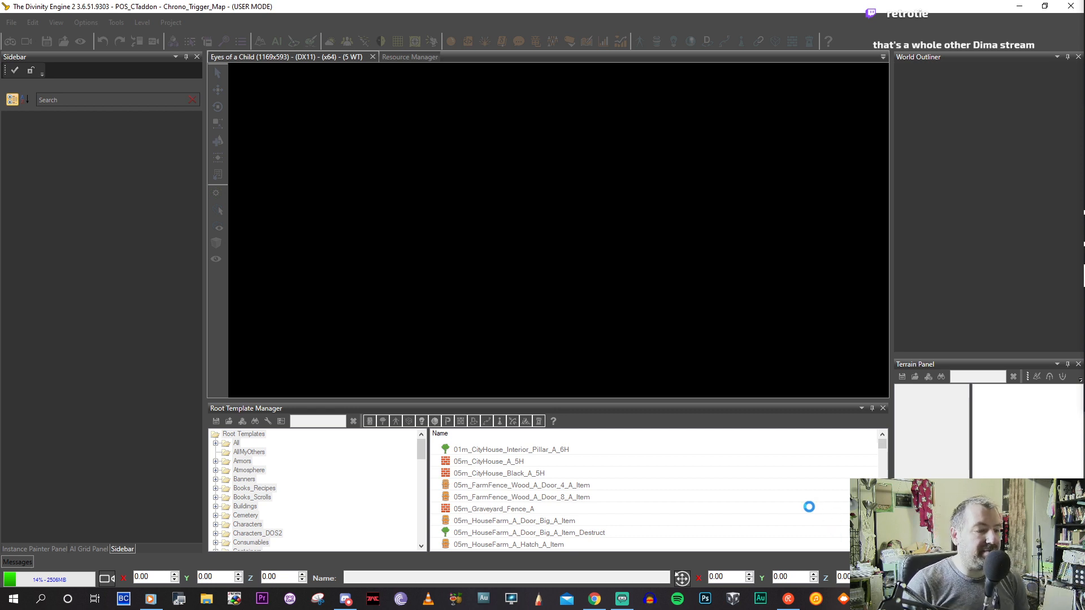
click(150, 599)
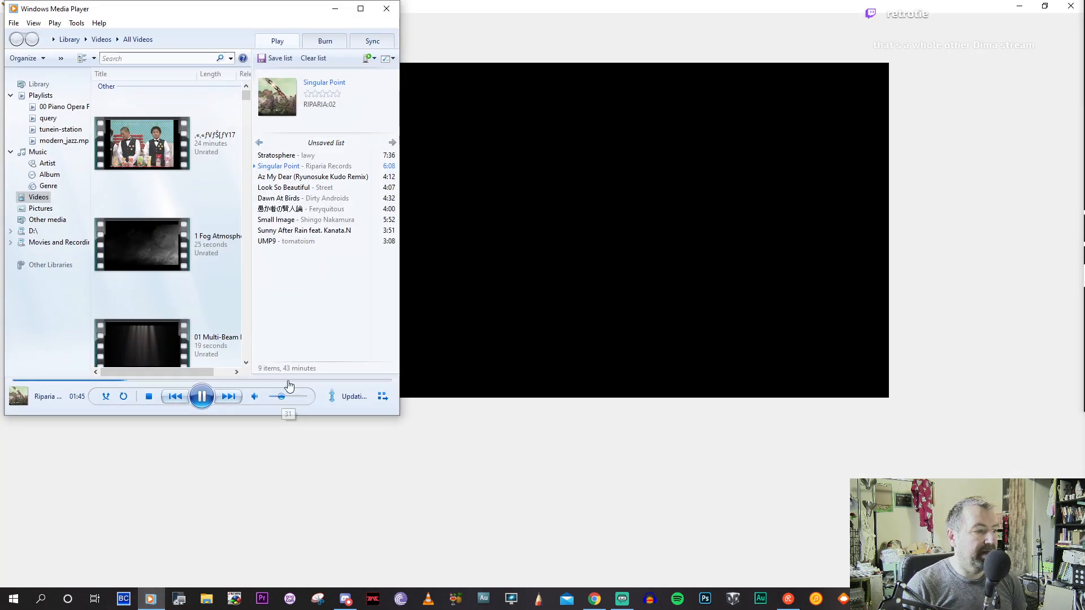
click(335, 9)
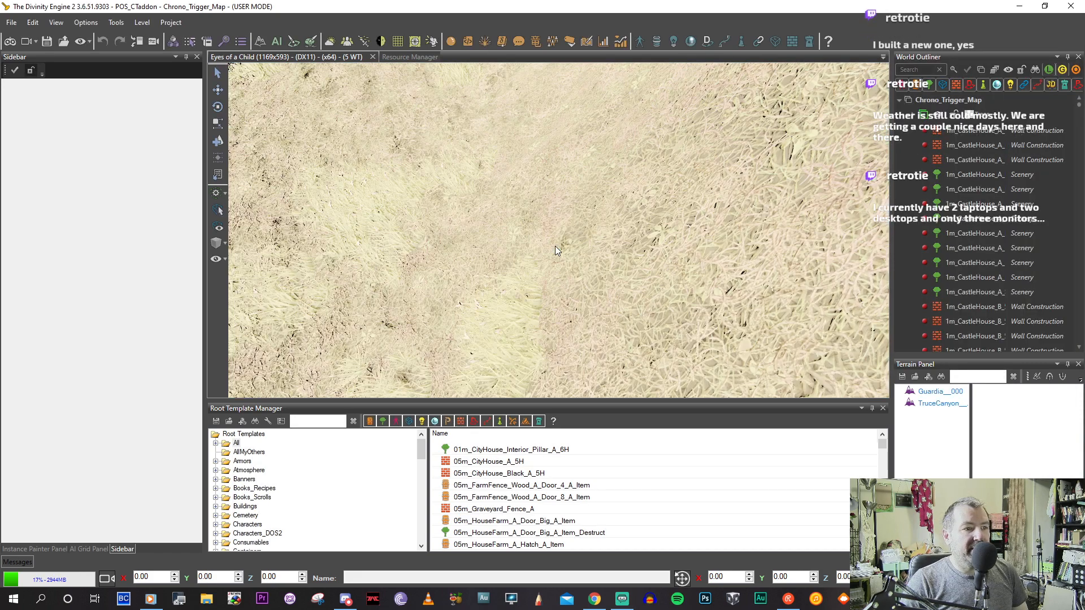
Look over the copied level's terrain, trees and castle houses in the viewport.
scroll(555, 246, down, 10)
middle_drag(558, 247, 630, 246)
key(w)
scroll(521, 294, up, 3)
scroll(531, 292, down, 10)
key(w)
key(s)
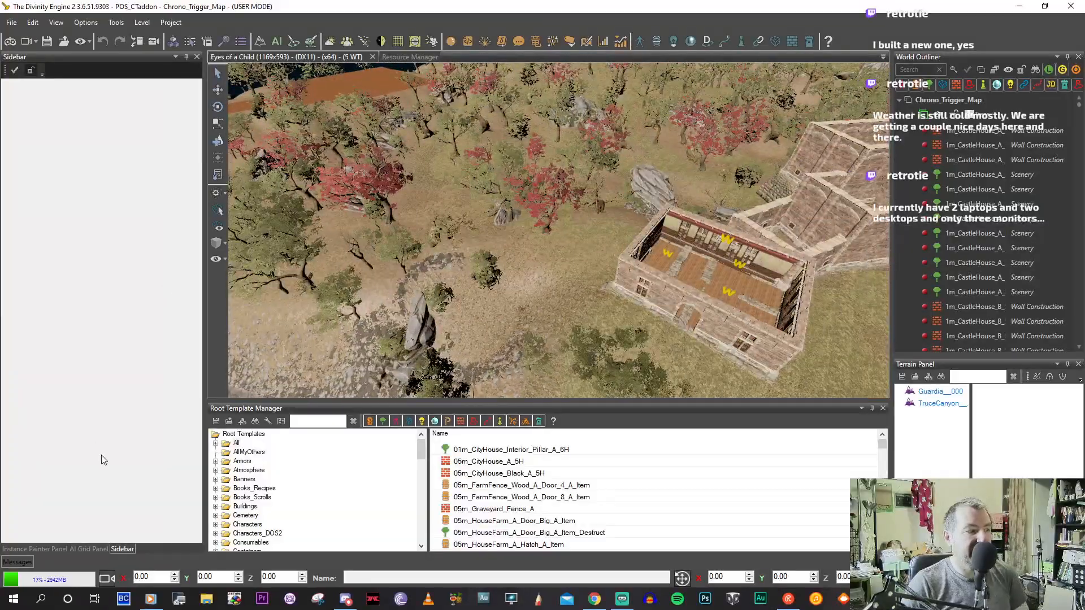
Show the AI grid overlay on the level and hide it again.
click(90, 549)
click(79, 454)
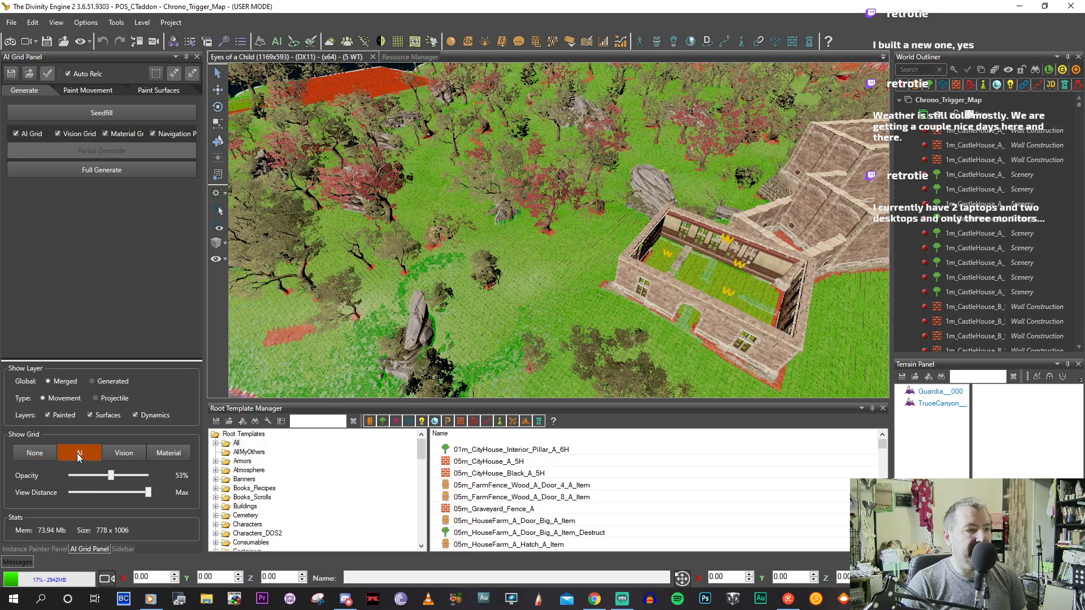
click(36, 454)
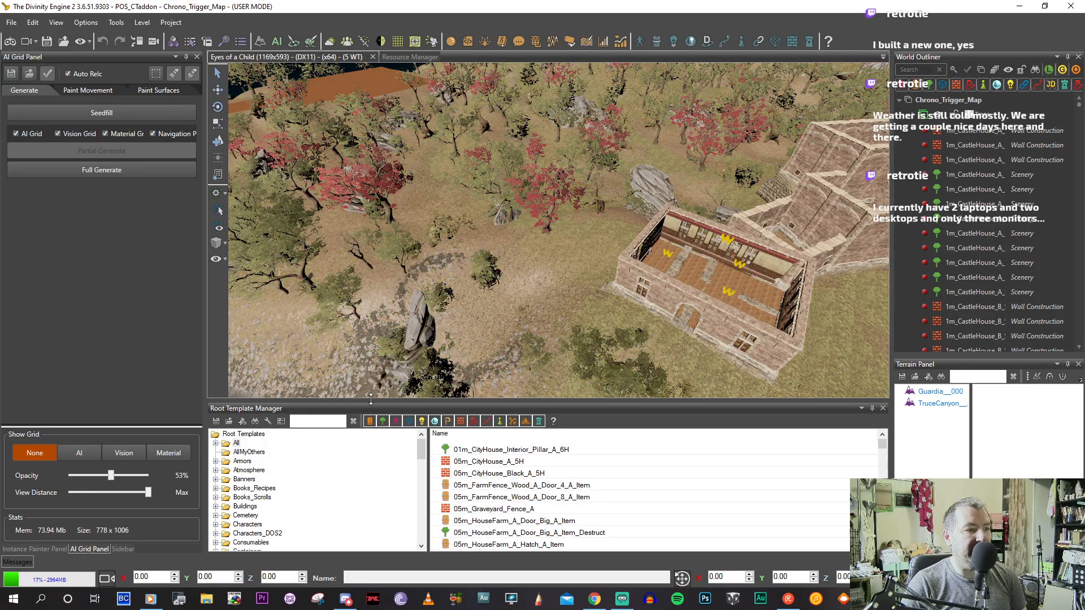
Examine the level's cliffs from farther away and inspect the objects in the Trees layer of the World Outliner.
middle_drag(539, 174, 466, 231)
scroll(503, 182, down, 5)
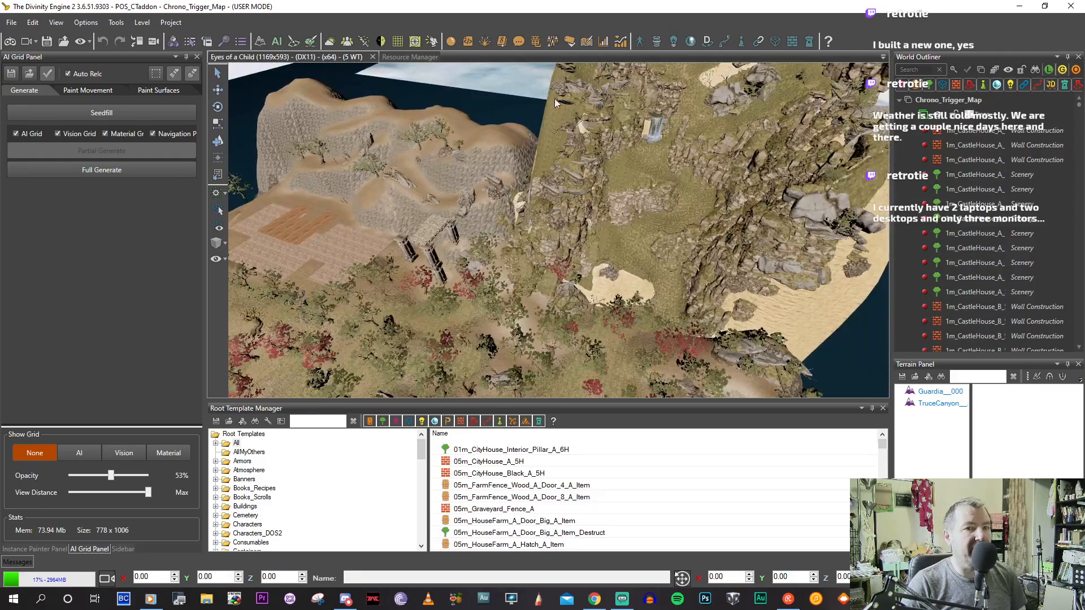
scroll(913, 119, down, 5)
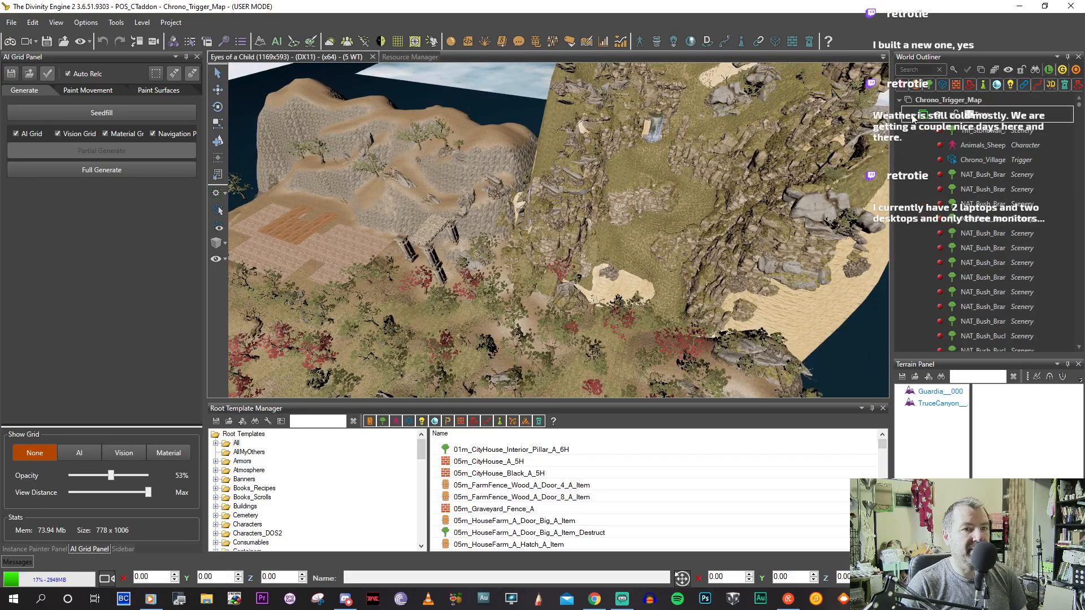
scroll(949, 181, up, 5)
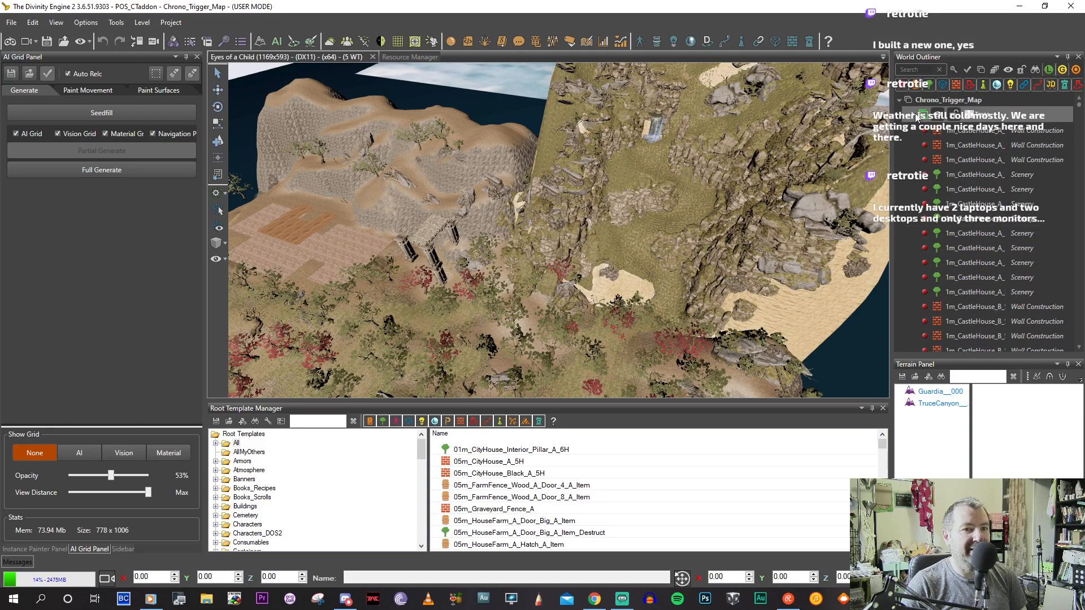
scroll(914, 118, down, 5)
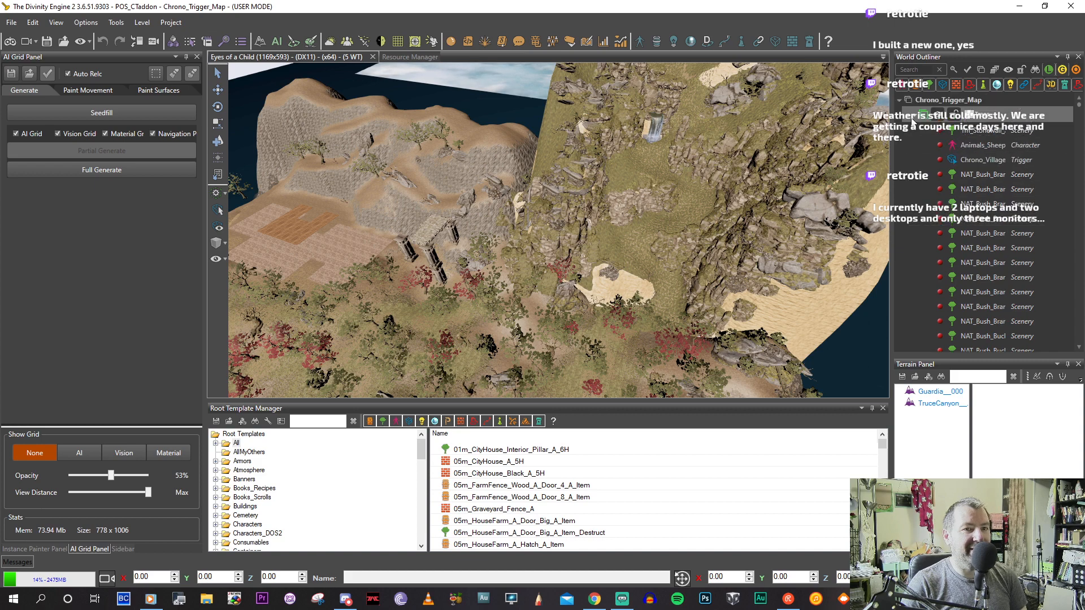
scroll(918, 119, up, 5)
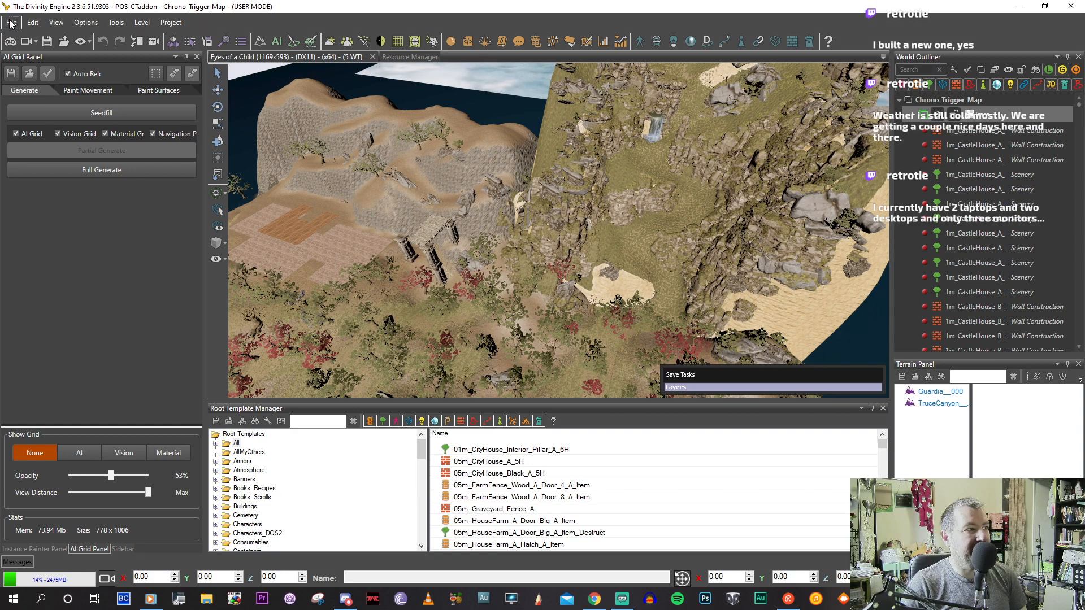
click(11, 24)
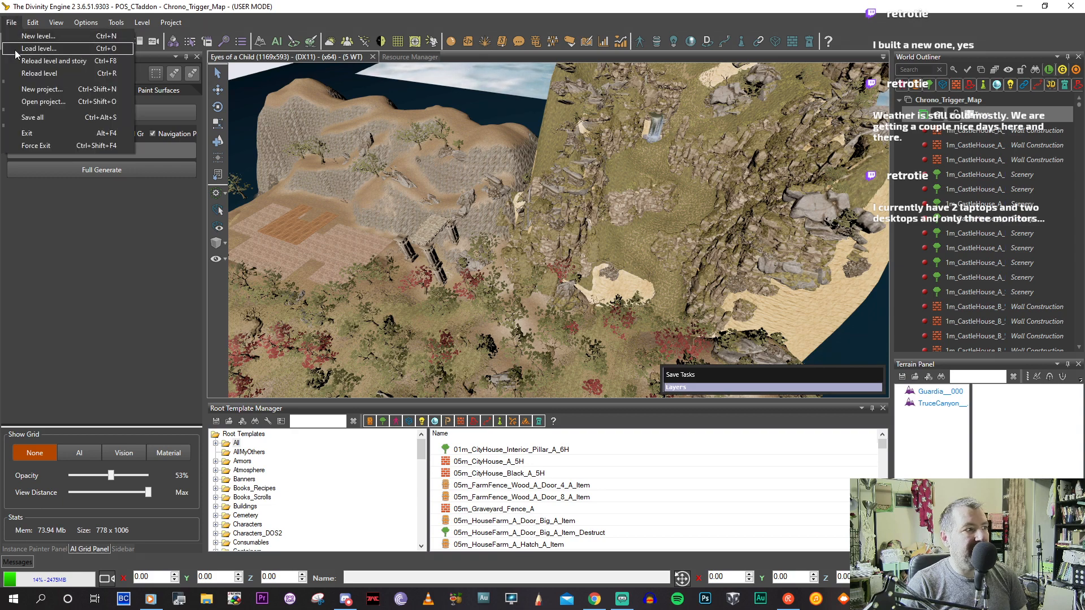
click(33, 103)
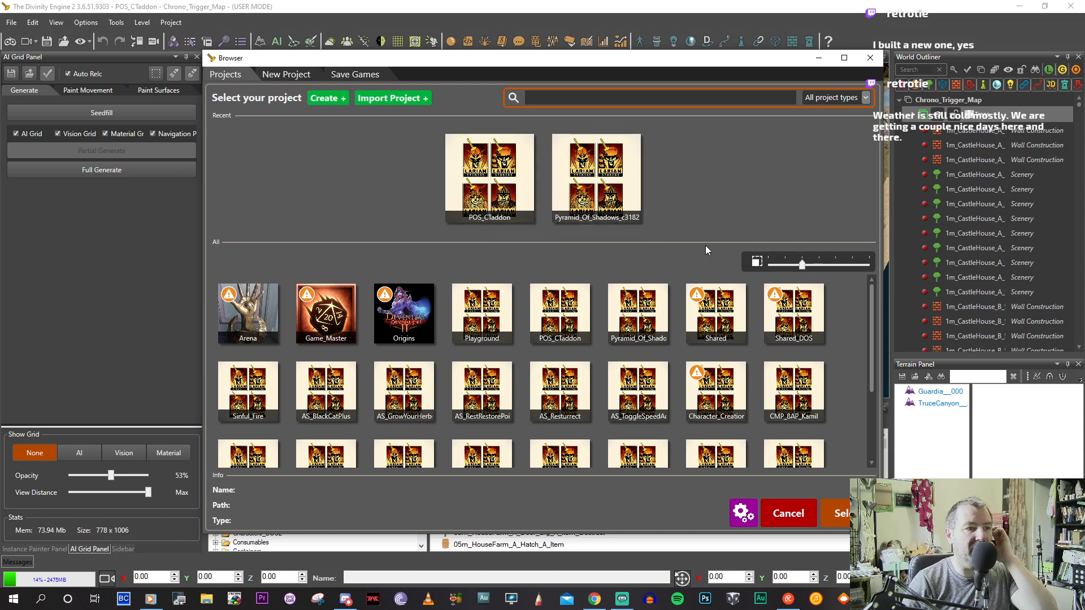
click(790, 518)
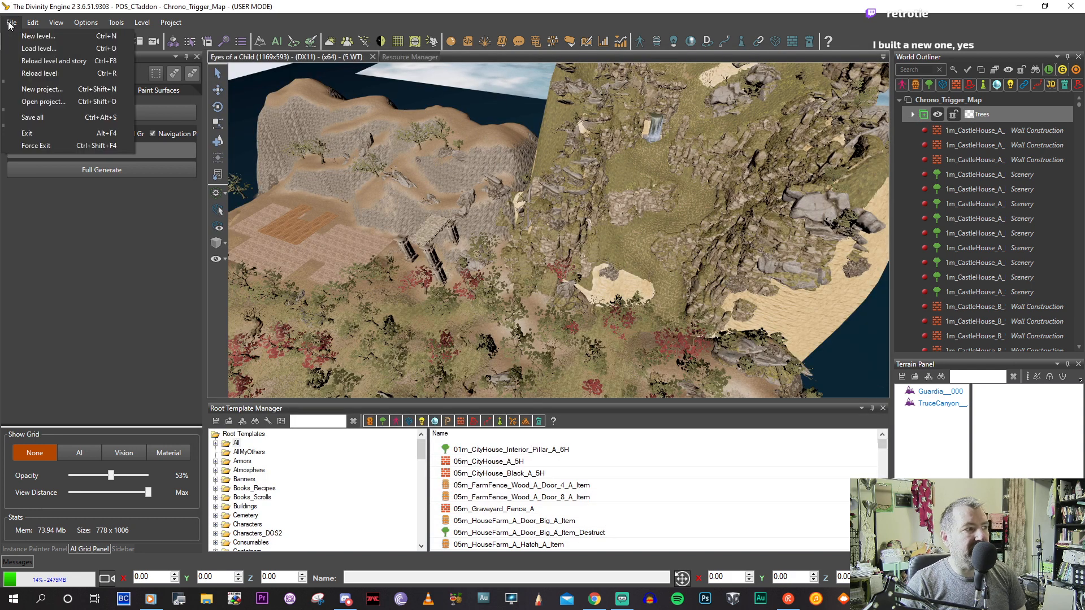
Create a new Adventure project targeting Story, named POSArgentAddon.
key(ctrl+n)
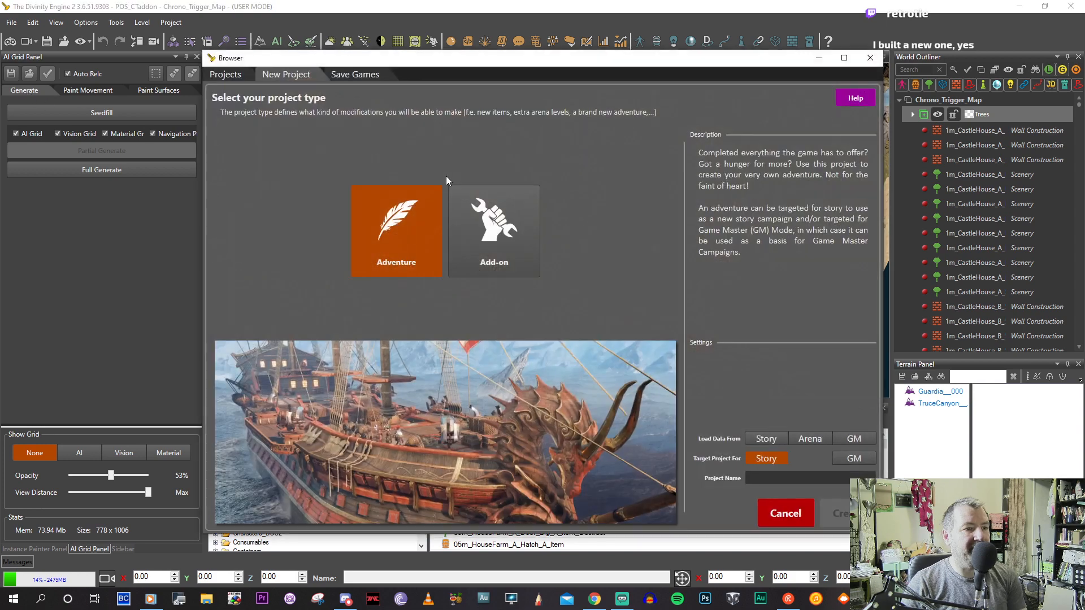
click(494, 243)
click(368, 229)
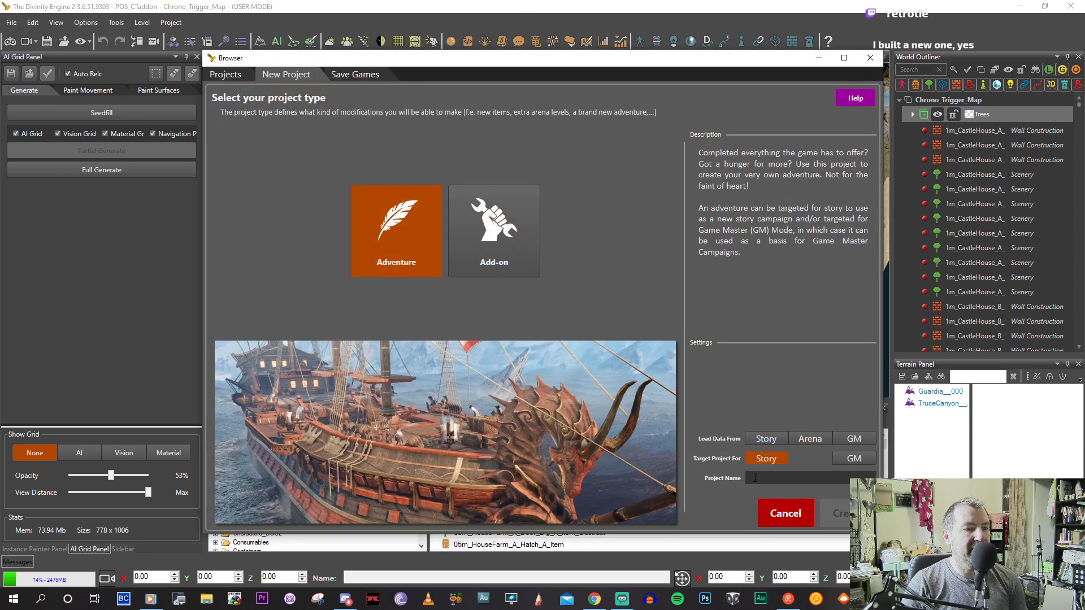
text(Ar)
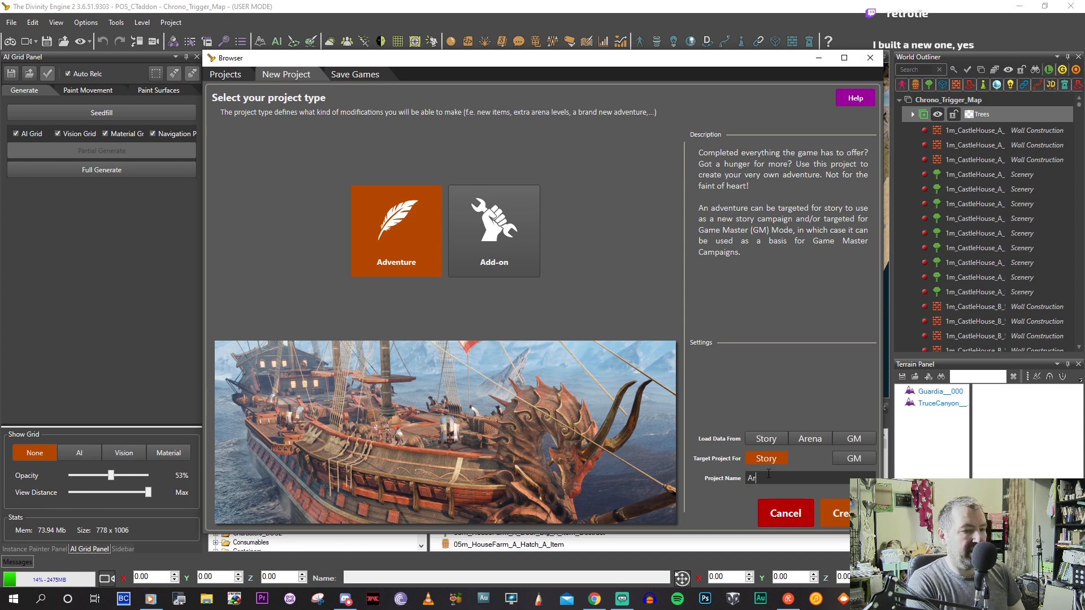
key(BackSpace)
key(BackSpace)
key(BackSpace)
text(POSArgentAddon)
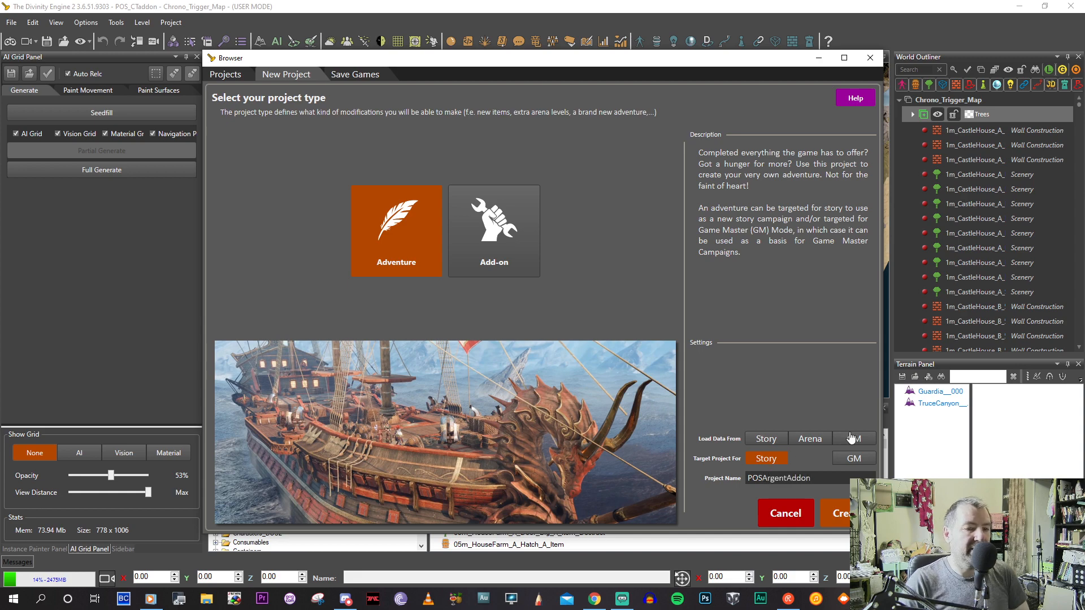
click(844, 515)
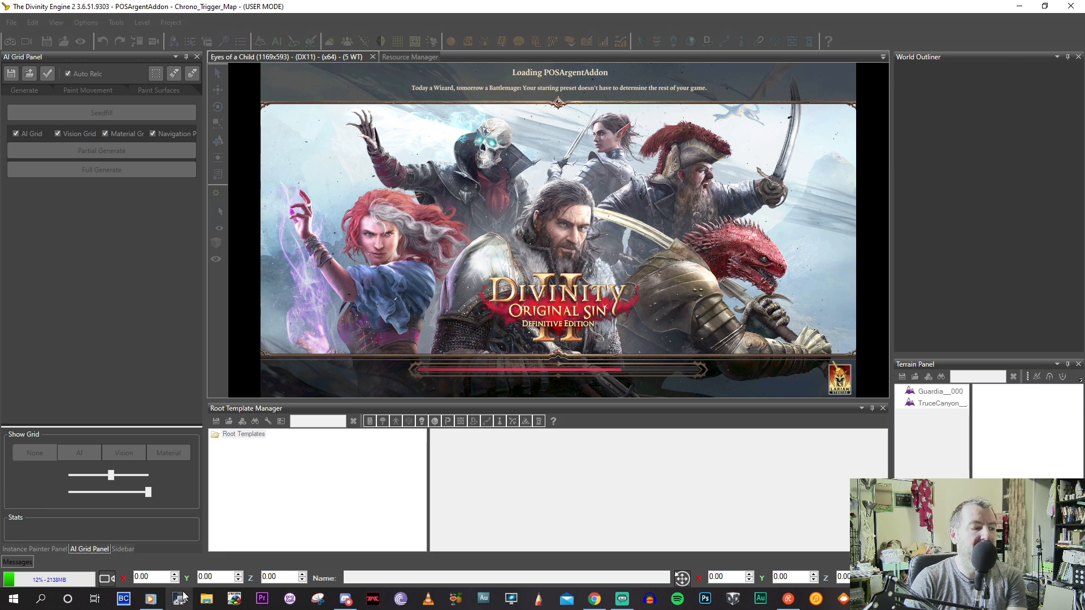
Switch to Windows Media Player and lower the music volume to 16.
click(150, 599)
click(279, 397)
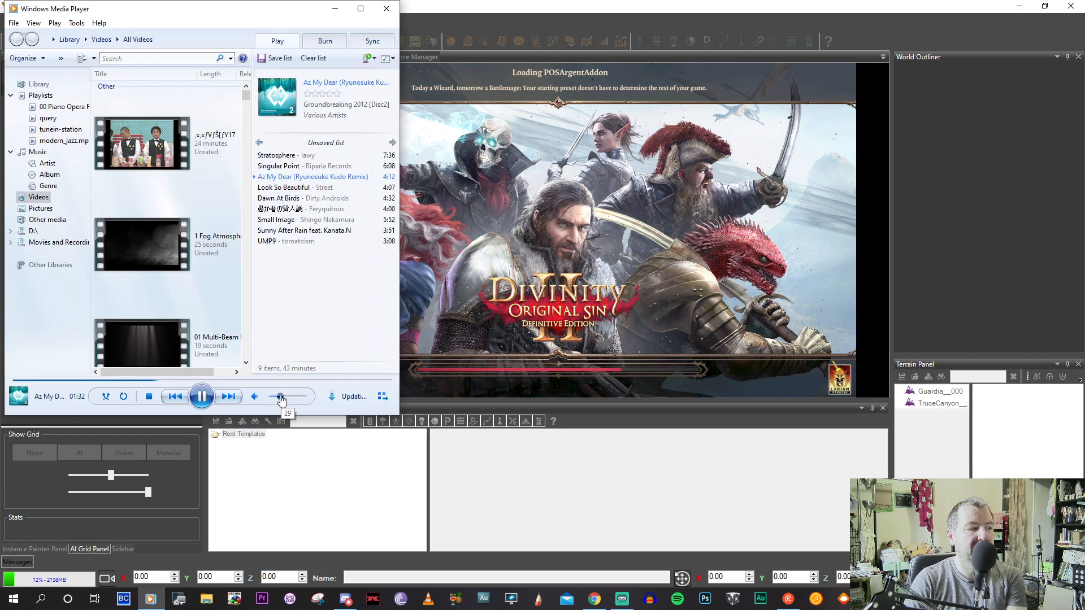
drag(279, 398, 277, 399)
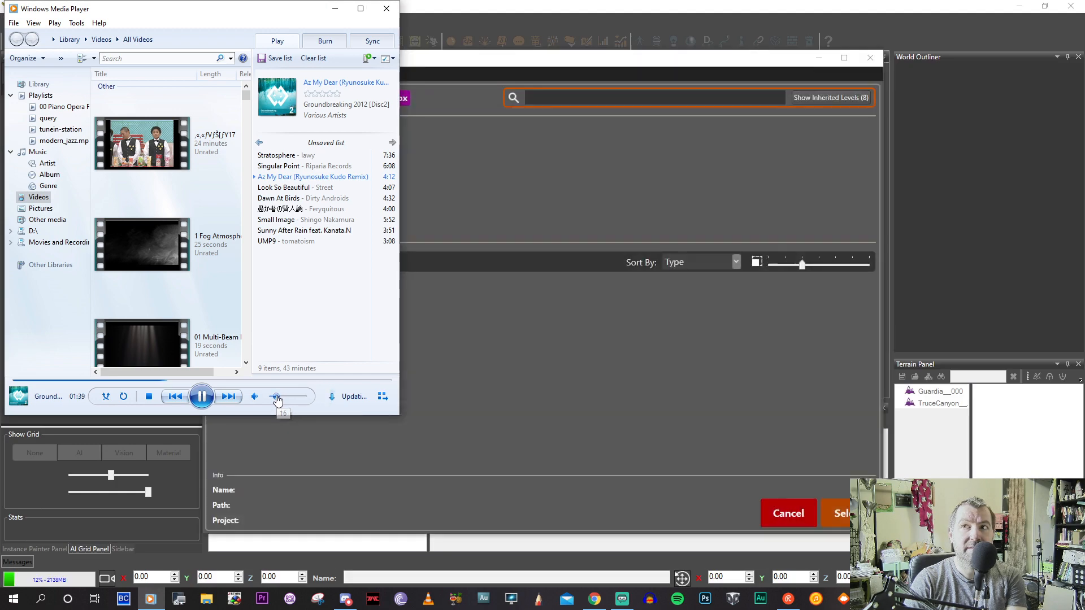
click(390, 292)
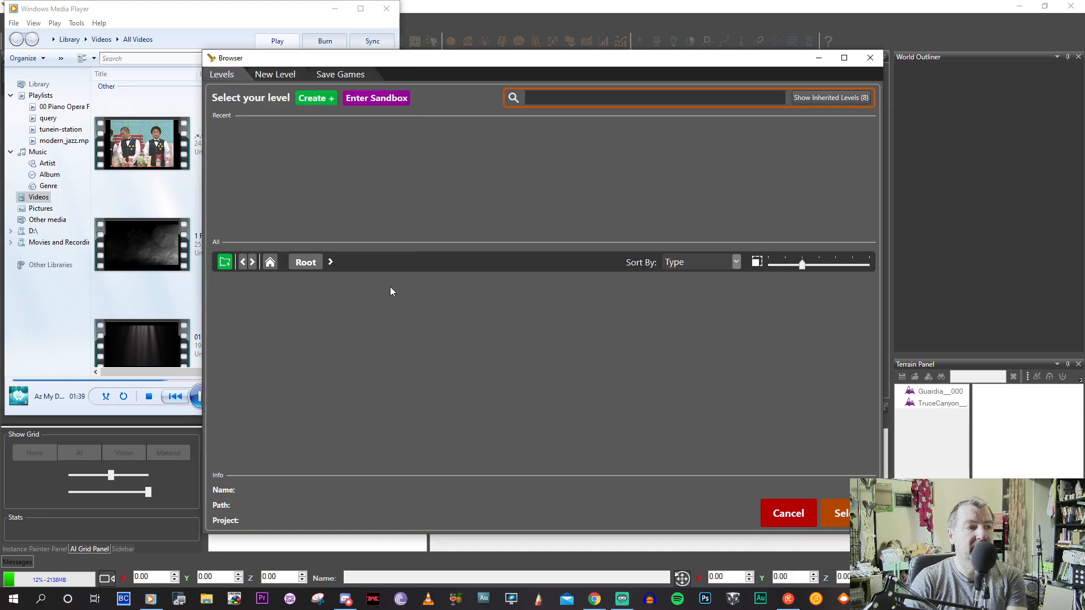
click(275, 75)
click(518, 233)
click(868, 459)
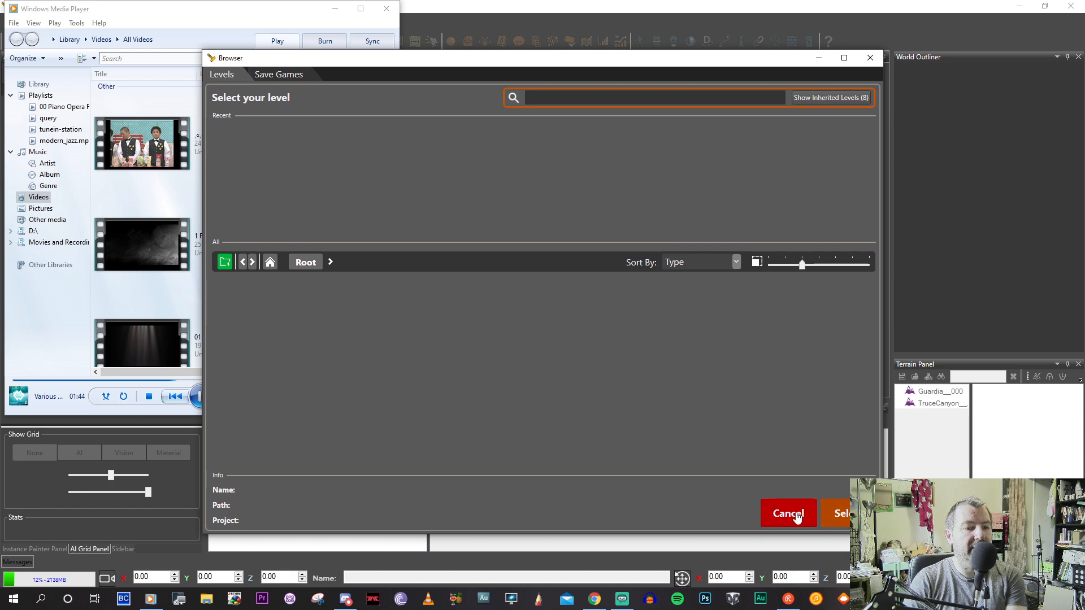
click(828, 520)
click(801, 516)
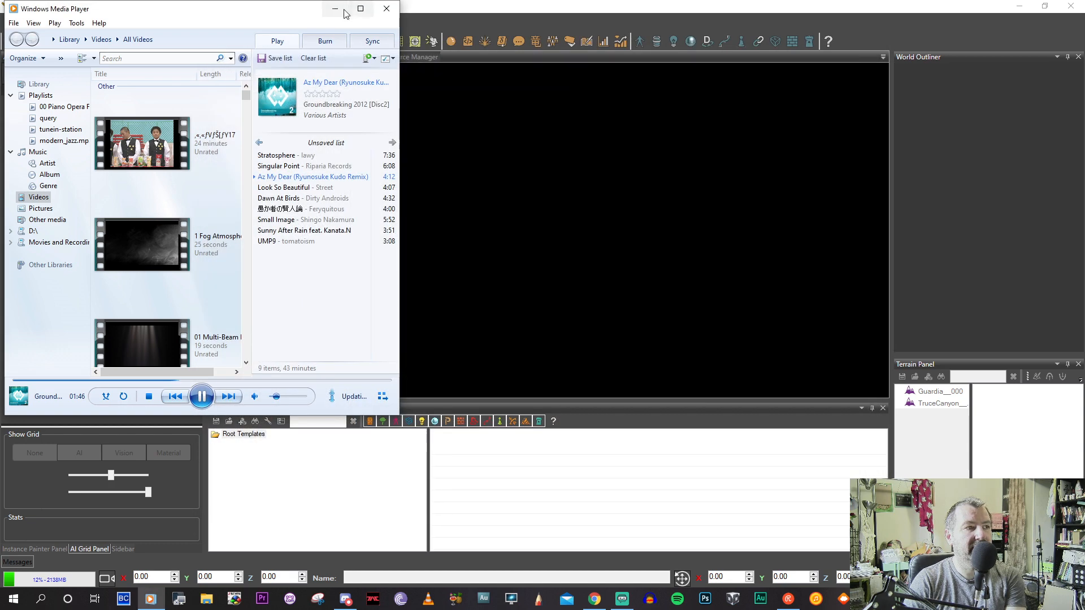
Minimize Windows Media Player and add the Pyramid_Of_Shadows project to the dependencies in the project settings.
click(346, 10)
click(170, 23)
click(176, 40)
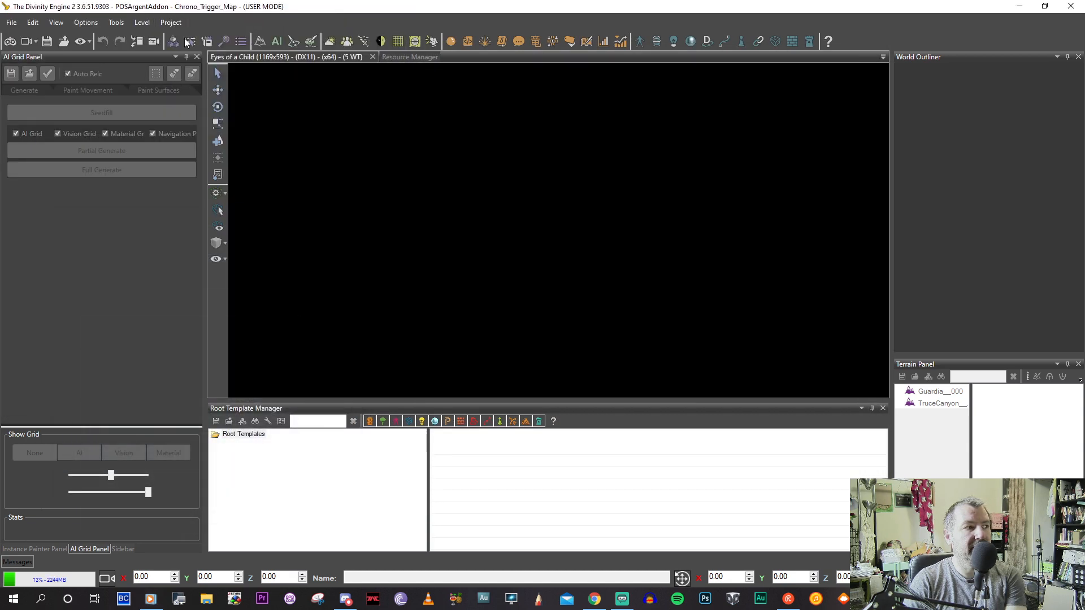
click(395, 136)
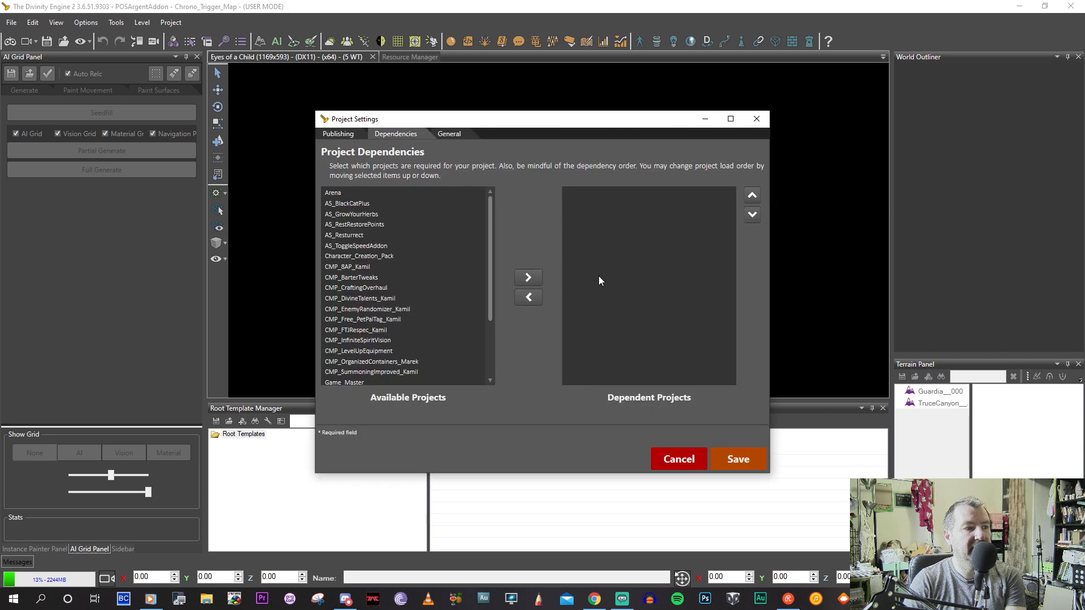
drag(489, 261, 490, 319)
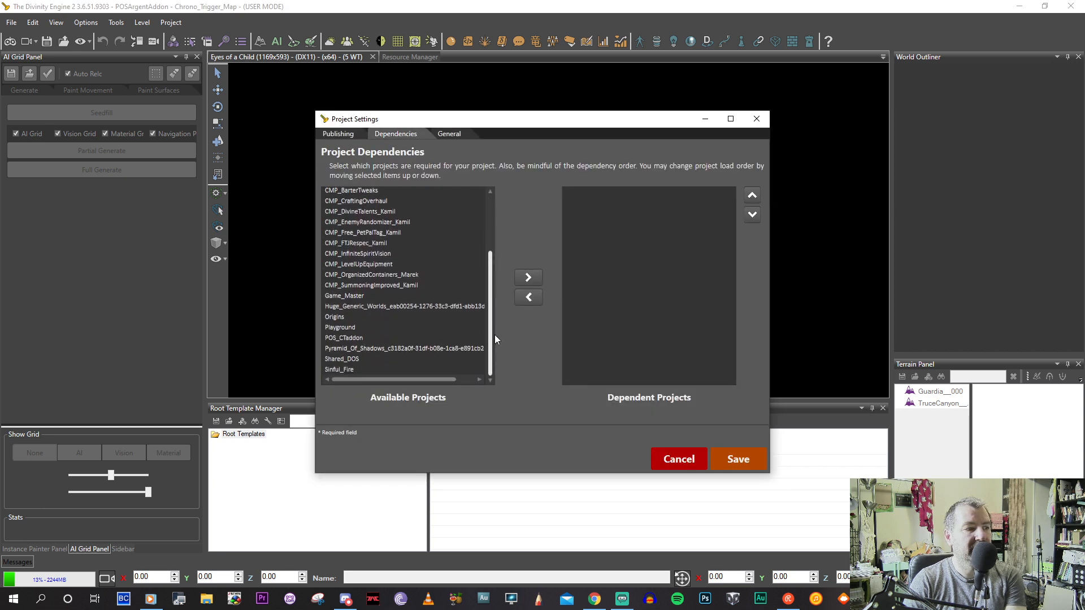
click(342, 295)
click(383, 348)
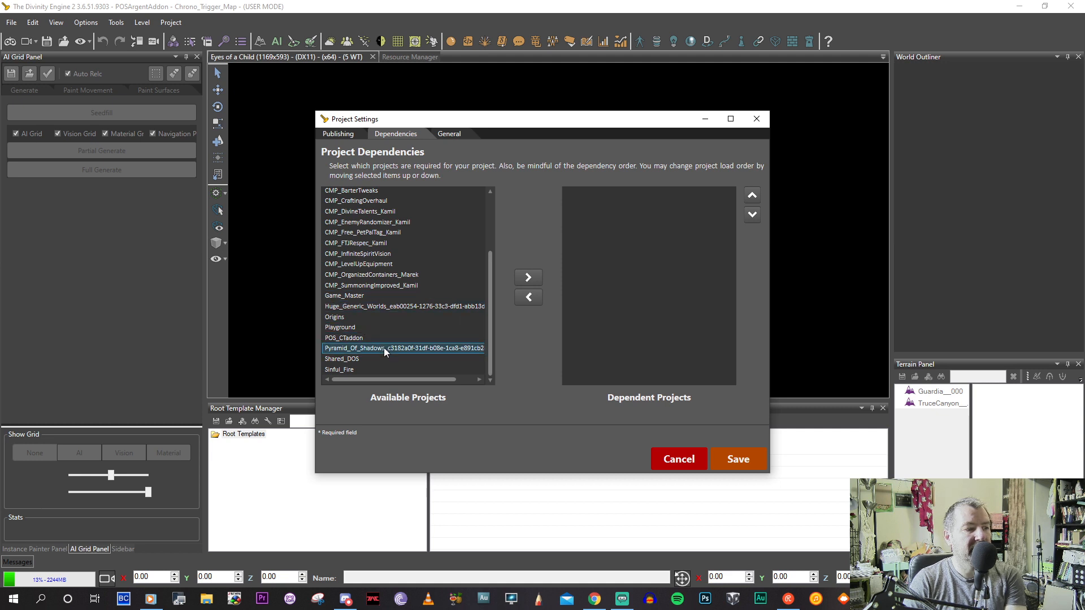
click(526, 282)
Review the dependent and available project lists and save the project settings.
click(582, 205)
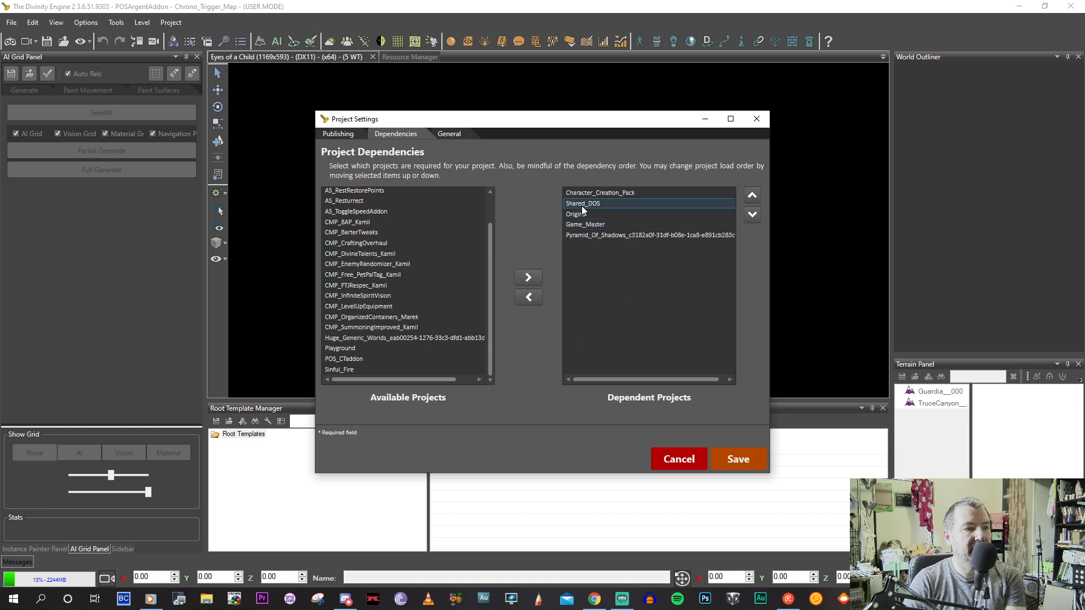
click(587, 192)
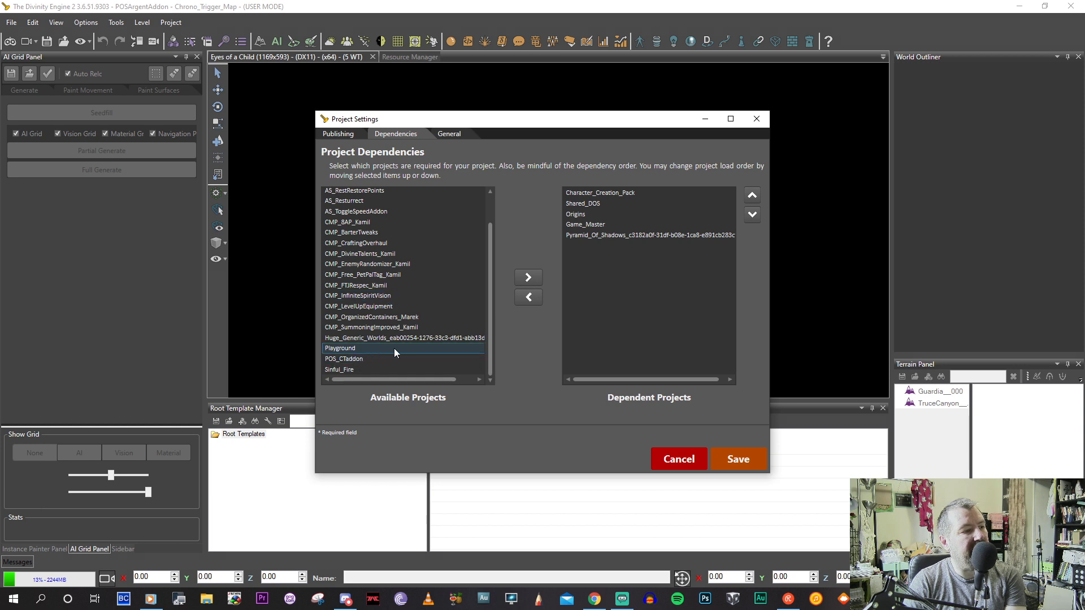
drag(490, 332, 488, 270)
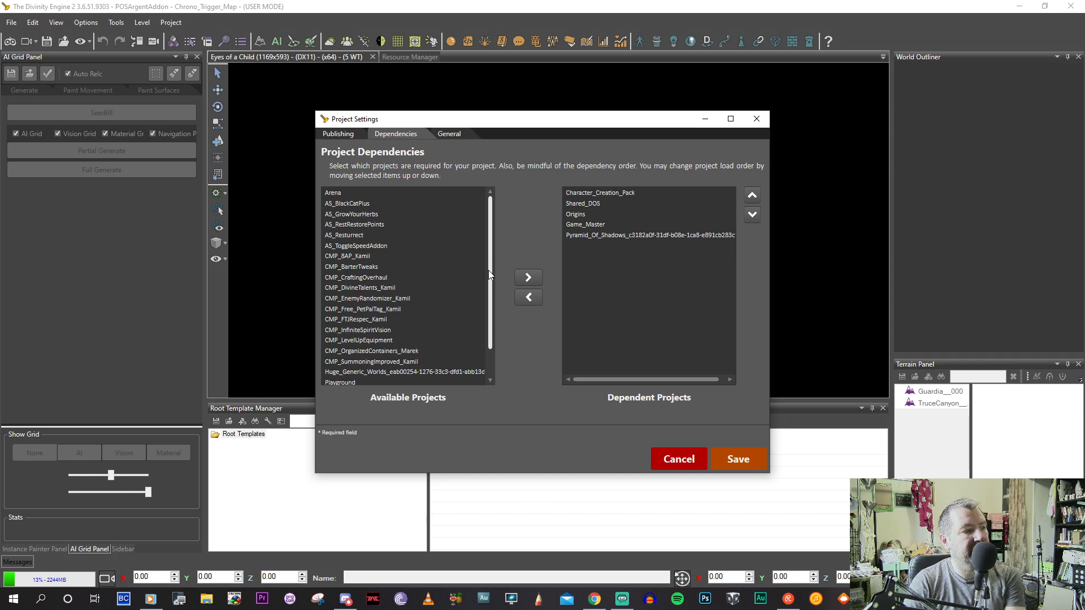
drag(488, 270, 497, 337)
click(589, 236)
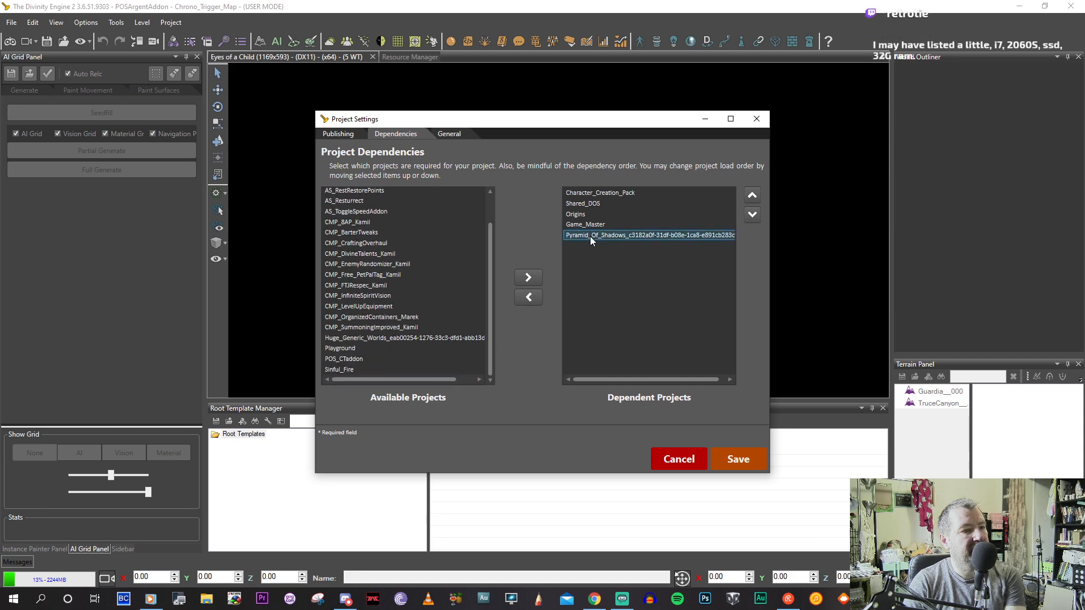
click(729, 457)
click(584, 338)
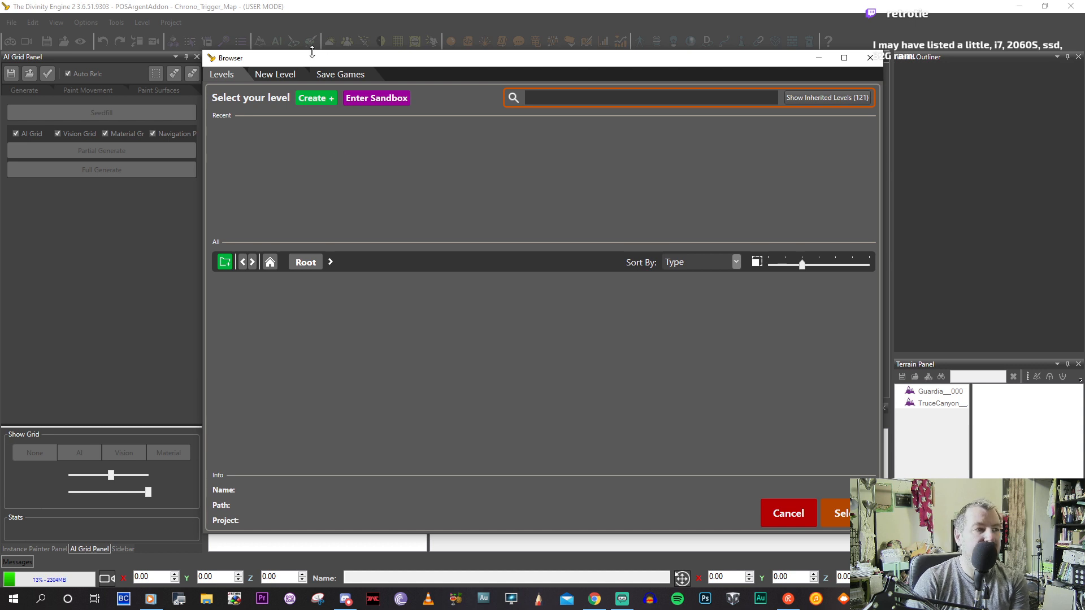
Set up a new level as a copy of the inherited PoS_Starting_Village level, searching the inherited levels for POS.
click(275, 75)
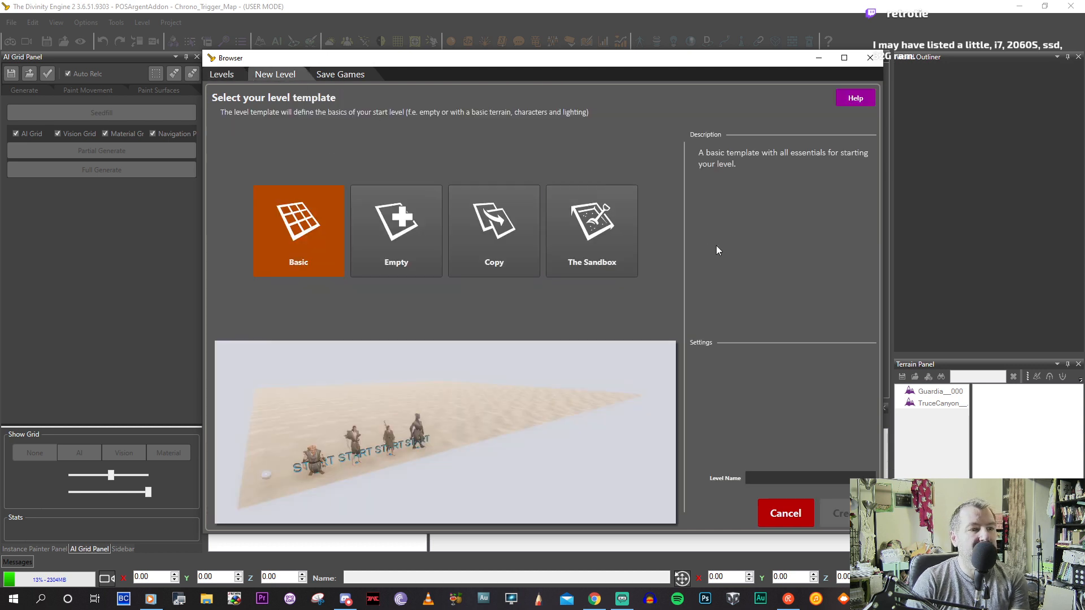
click(478, 257)
click(866, 460)
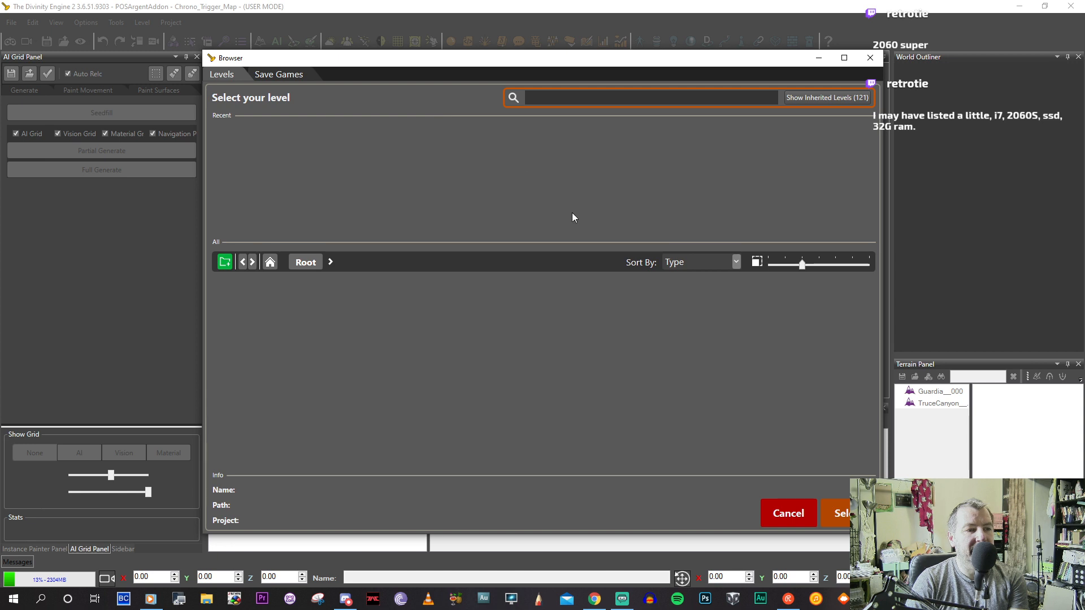
click(802, 98)
click(585, 95)
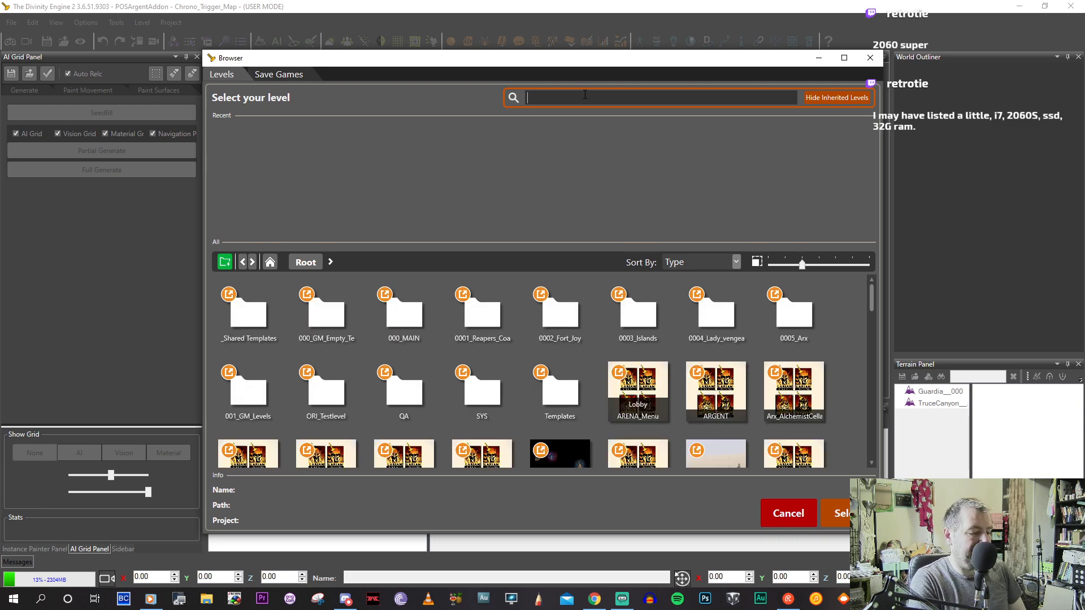
text(POS)
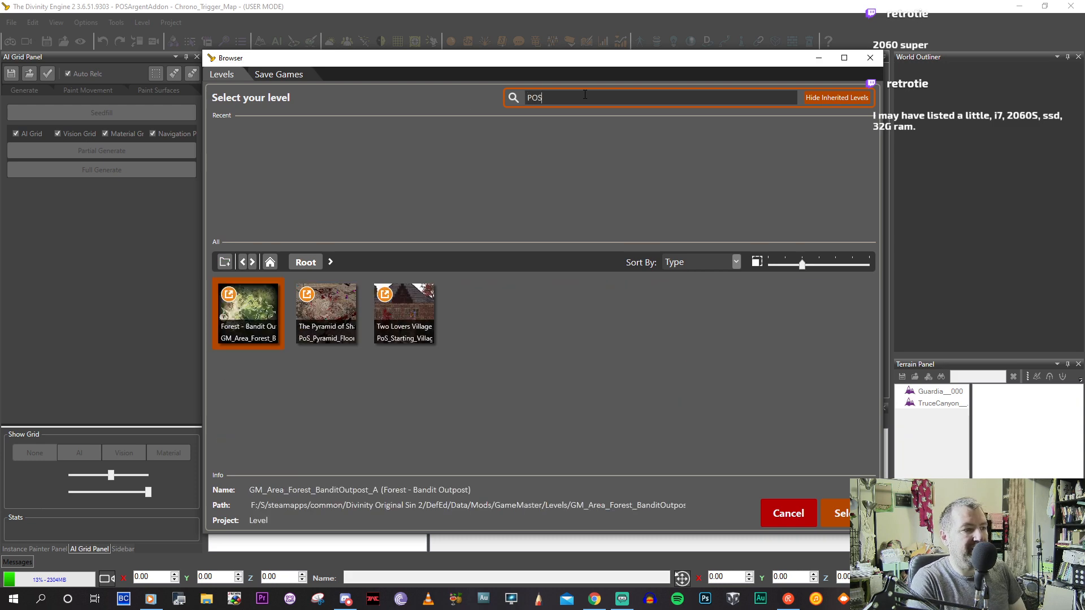
click(410, 328)
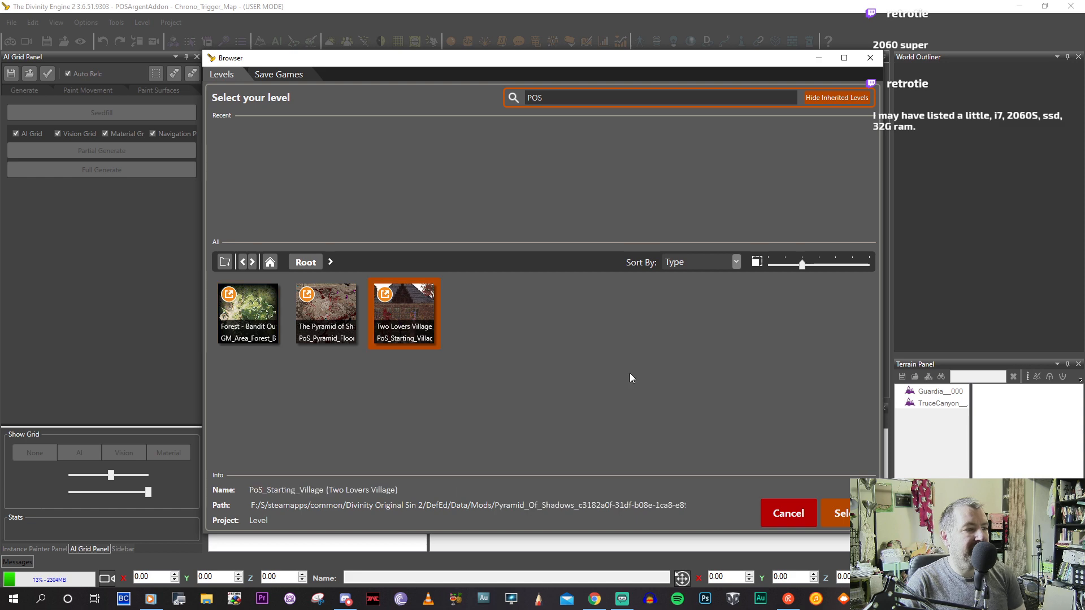
click(834, 513)
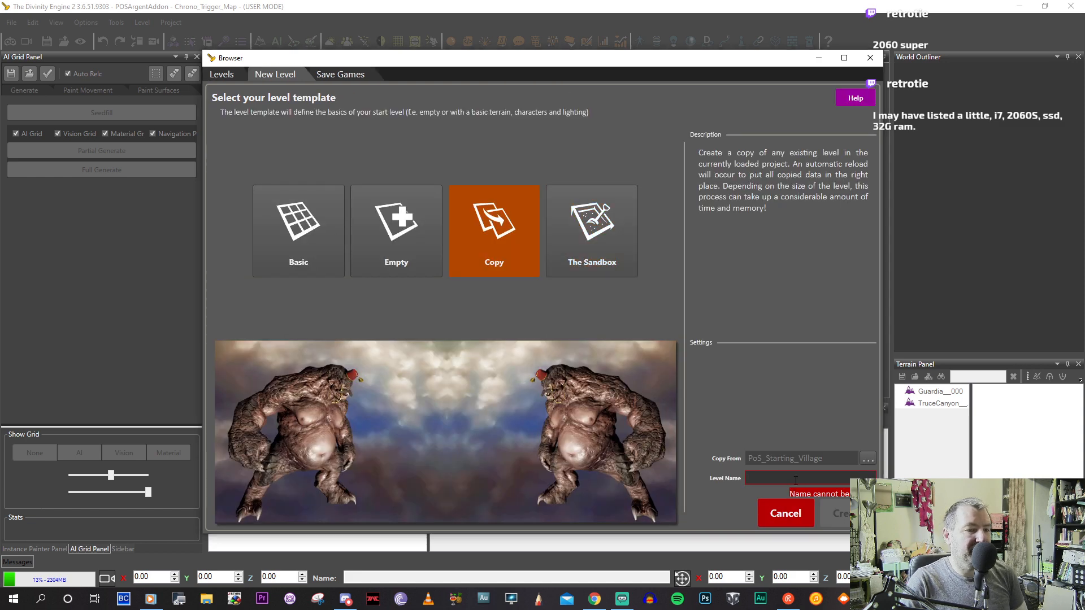
Name the copied level POSArgentAddon, create it and accept the confirmation dialog.
text(POS)
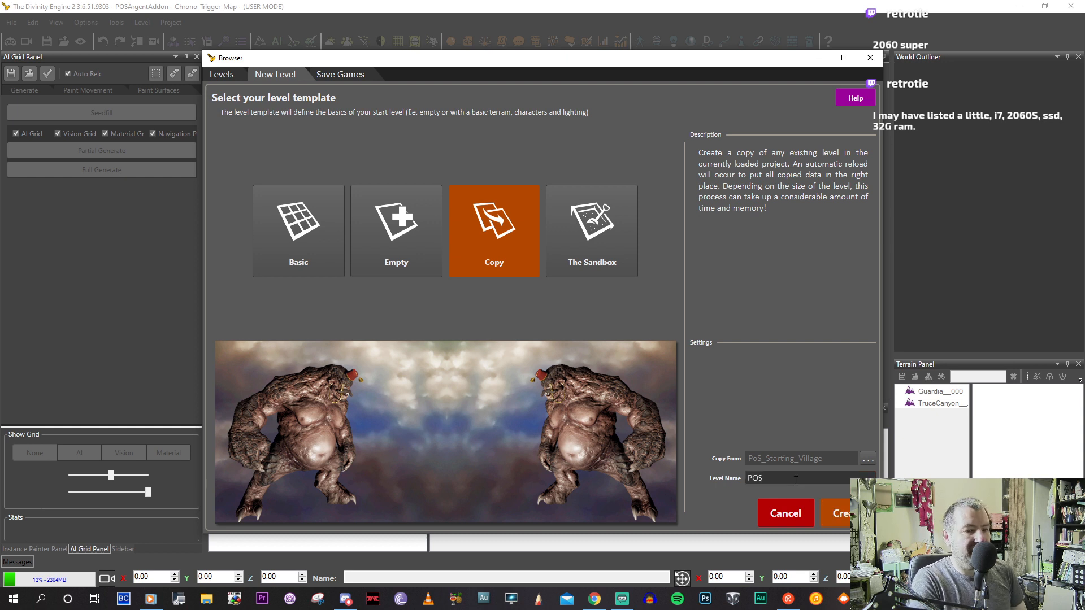
text(ArgentAddon)
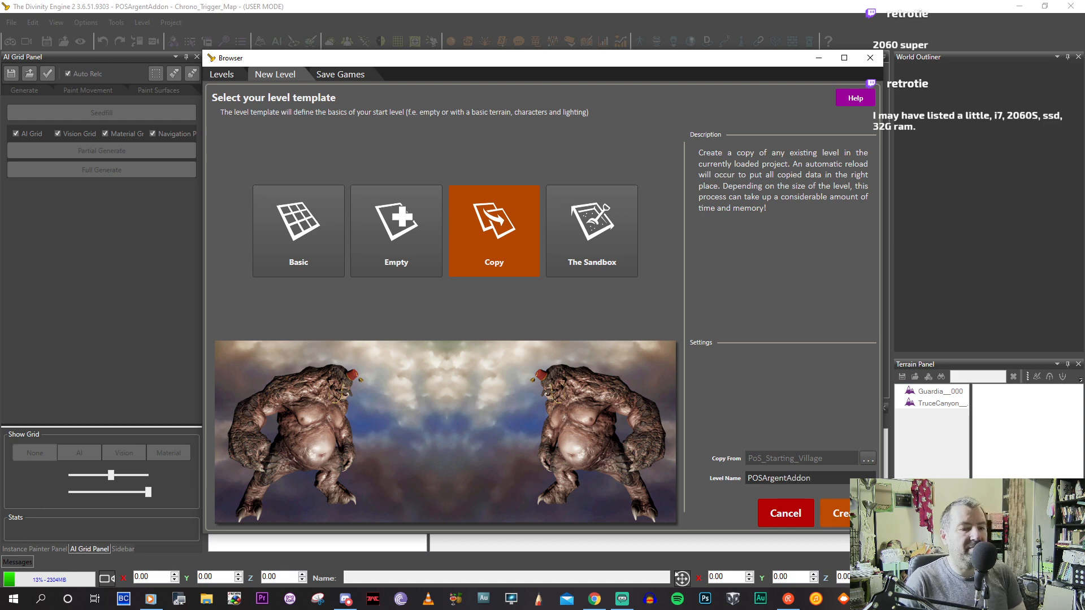
click(846, 518)
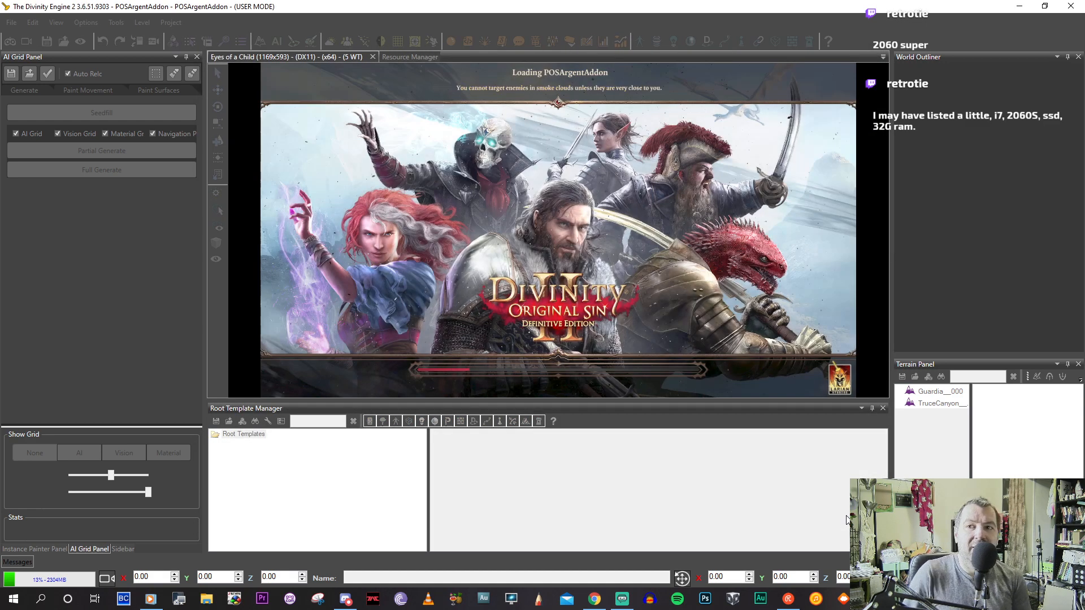
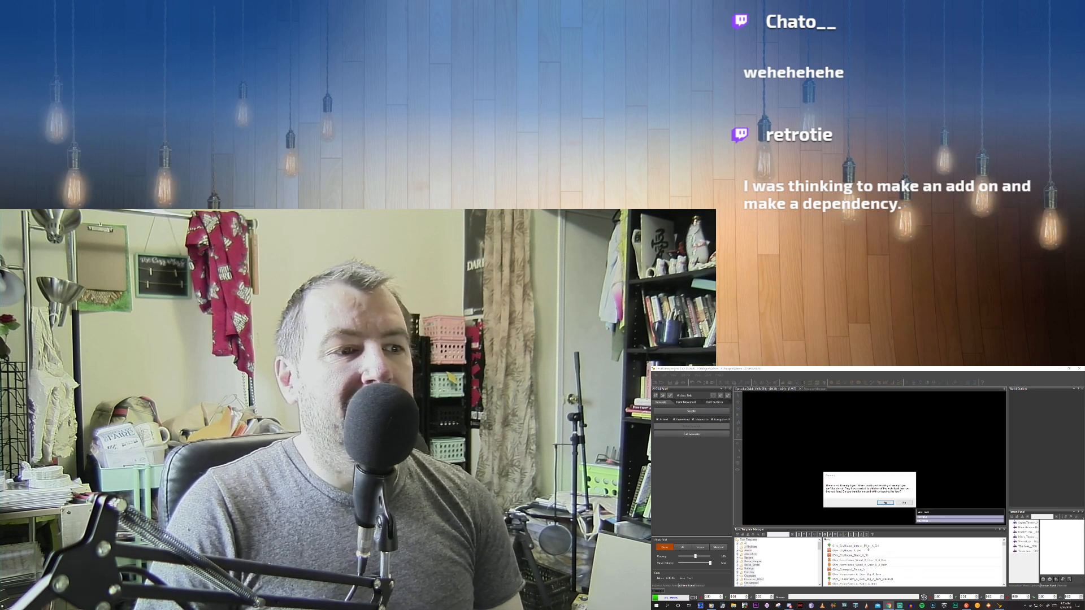
click(884, 502)
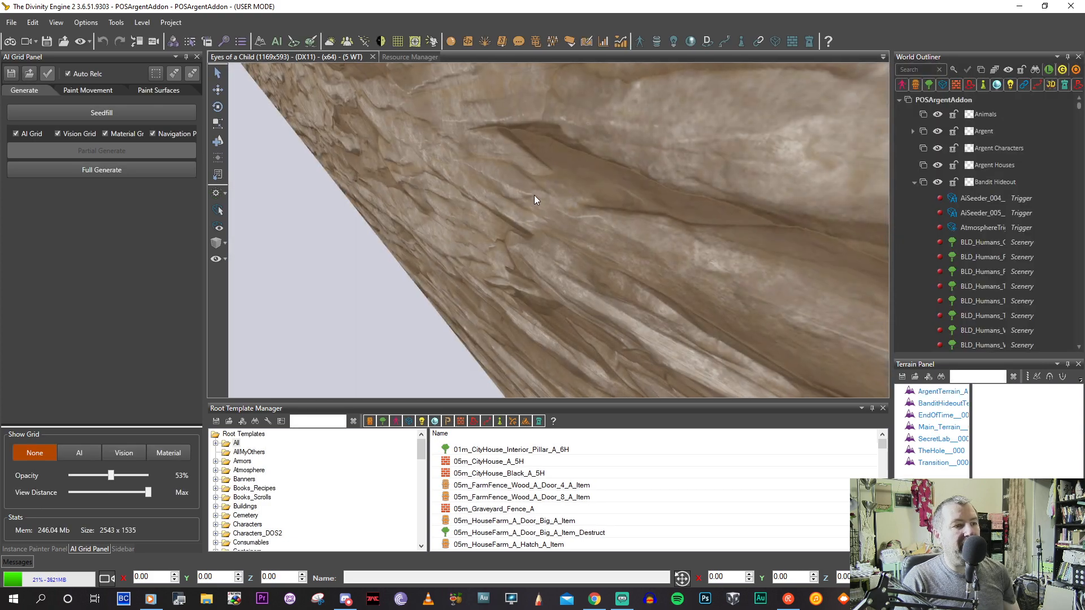
View the POSArgentAddon level's terrain from high above in the viewport.
scroll(533, 198, down, 10)
scroll(520, 221, down, 3)
middle_drag(519, 222, 511, 270)
scroll(524, 283, up, 3)
scroll(525, 283, up, 2)
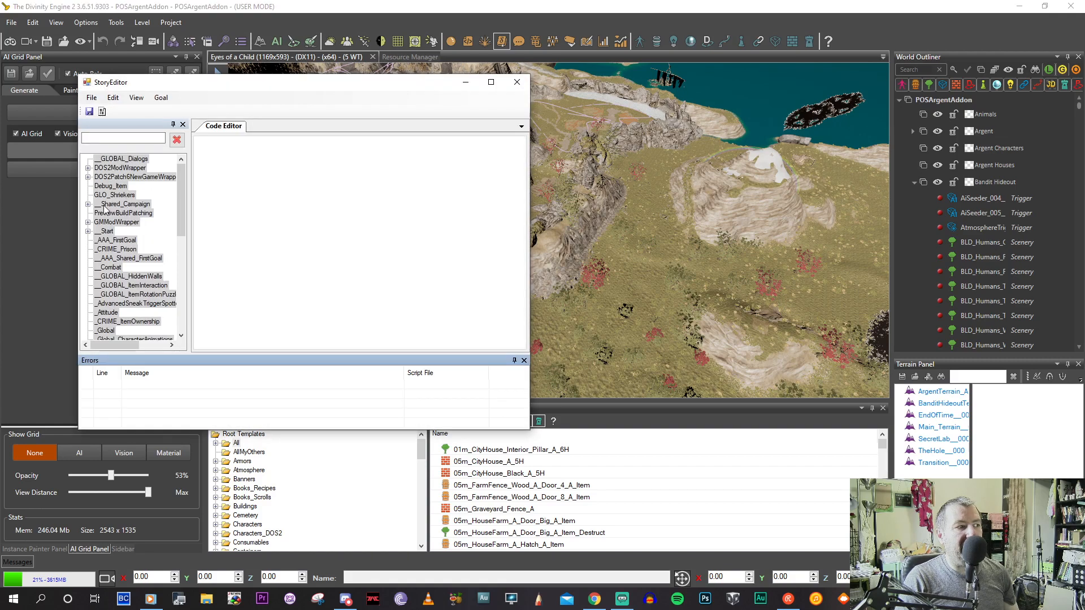
Examine the goals under __Start in the Story Editor and close the editor.
scroll(94, 233, down, 4)
scroll(93, 233, down, 6)
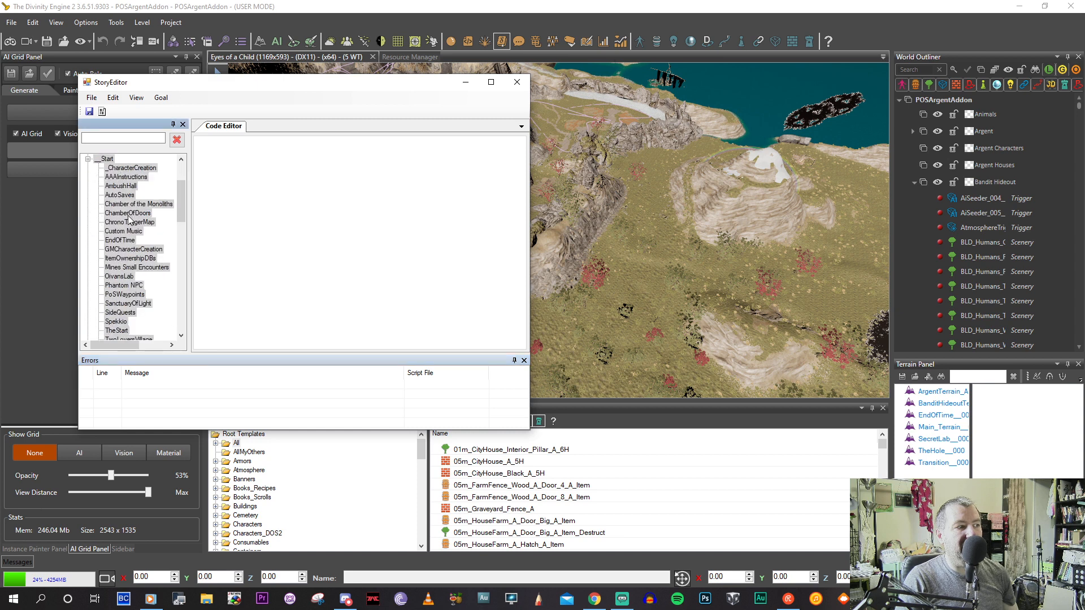
scroll(128, 221, down, 3)
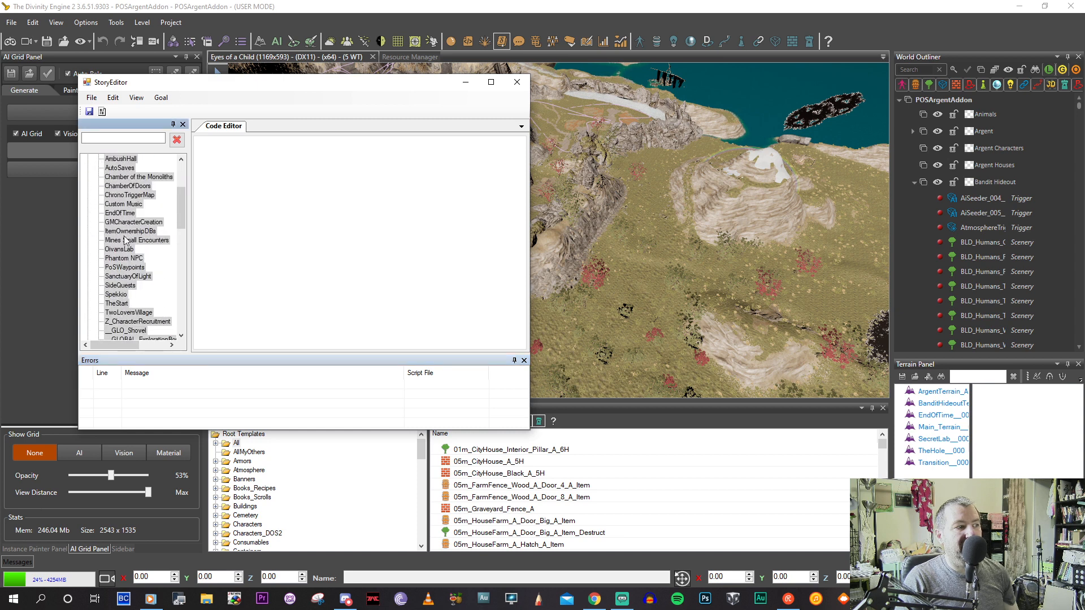
scroll(123, 214, up, 2)
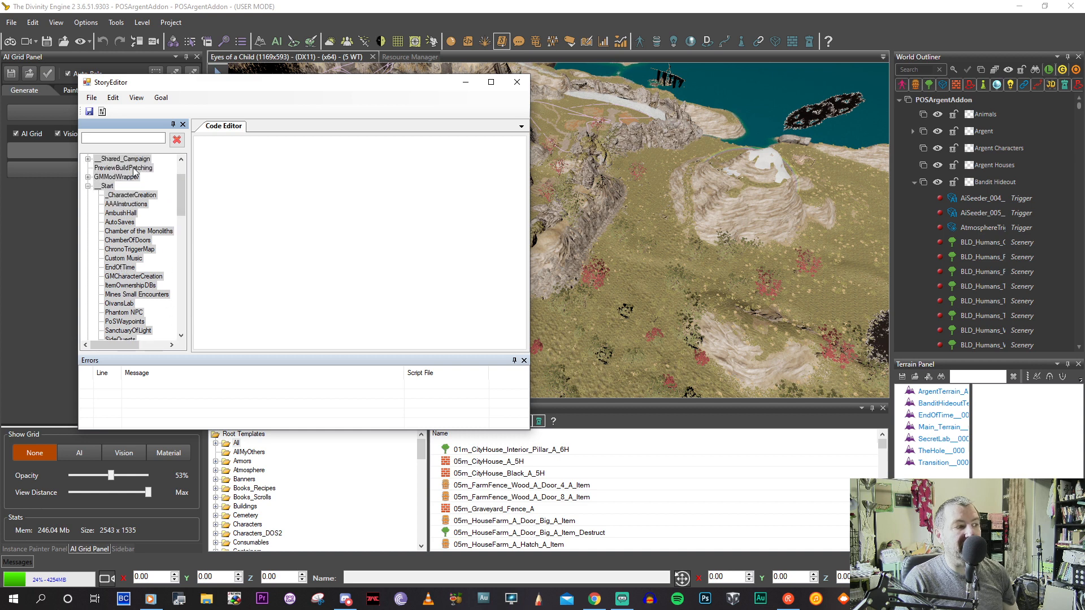
click(516, 82)
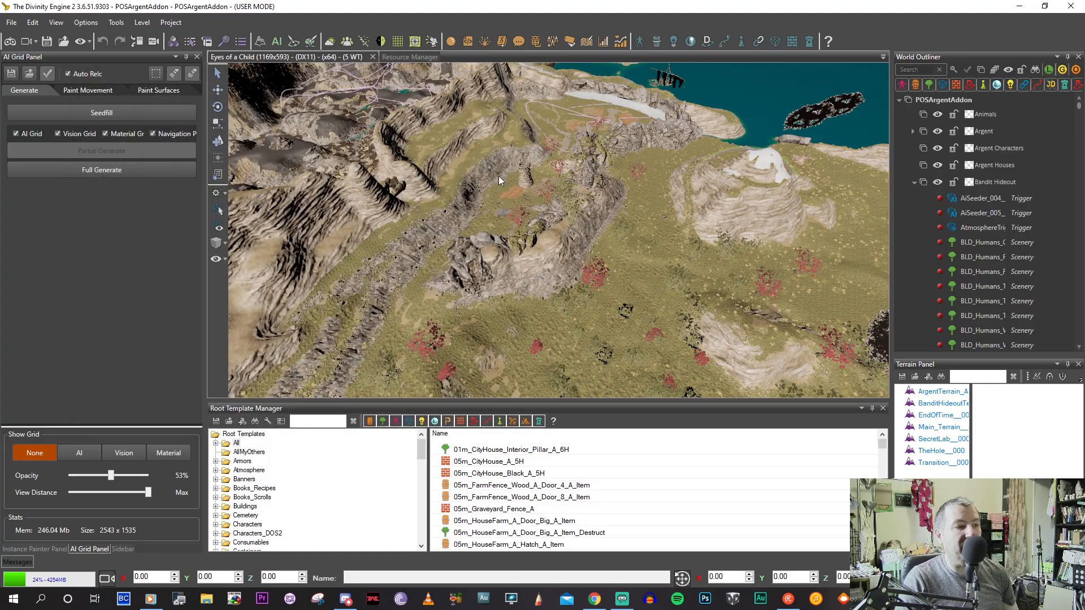
Look over the POSArgentAddon level's mountains, coastline, roads and neighbouring terrains in the viewport.
scroll(493, 191, up, 2)
middle_drag(497, 198, 471, 202)
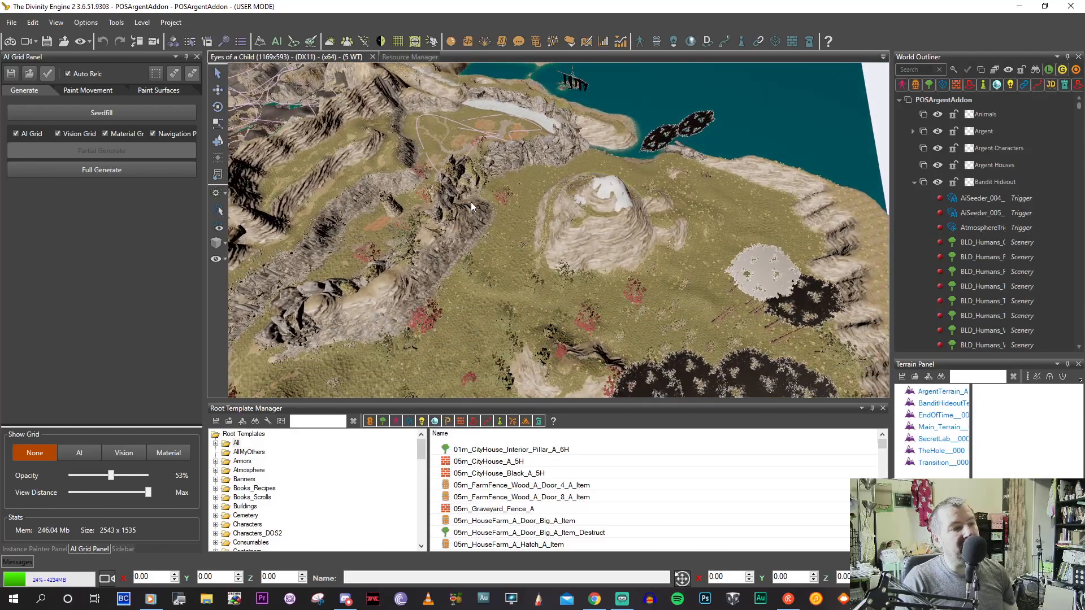
middle_drag(443, 160, 650, 252)
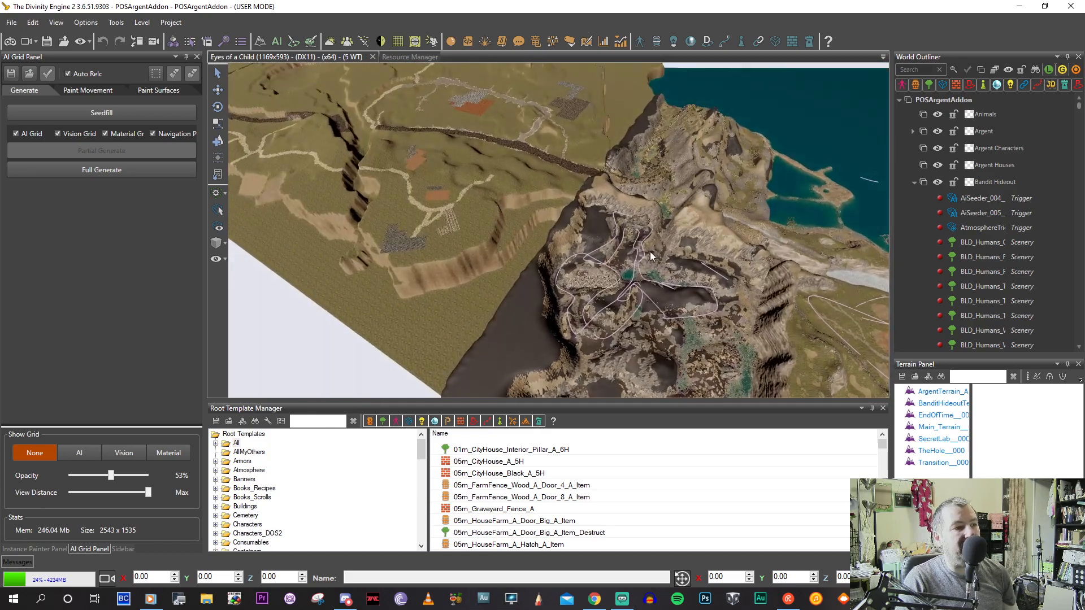
middle_drag(425, 168, 638, 150)
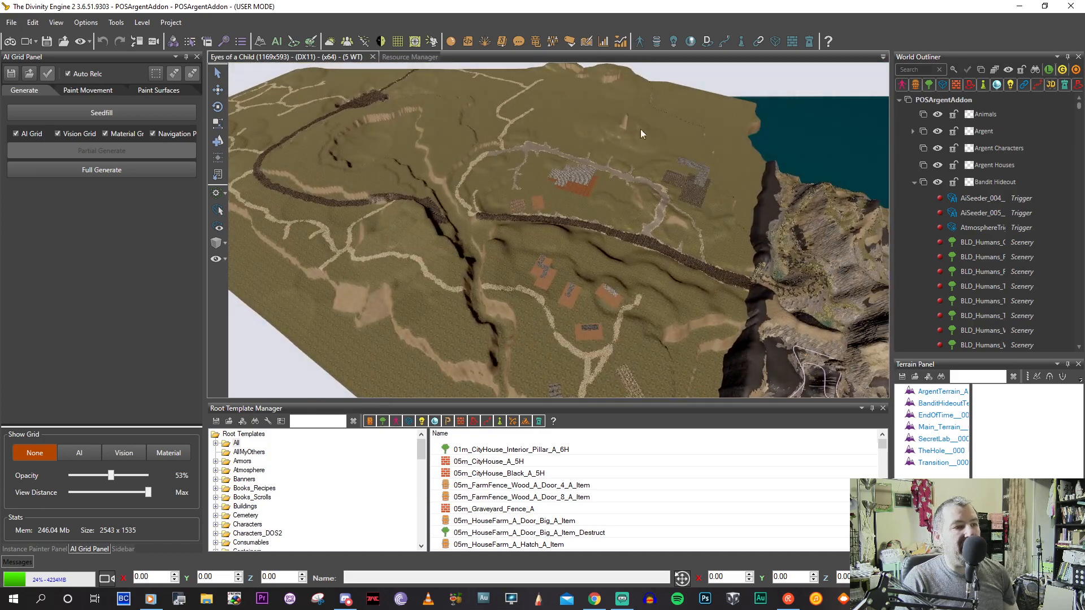
middle_drag(531, 264, 574, 113)
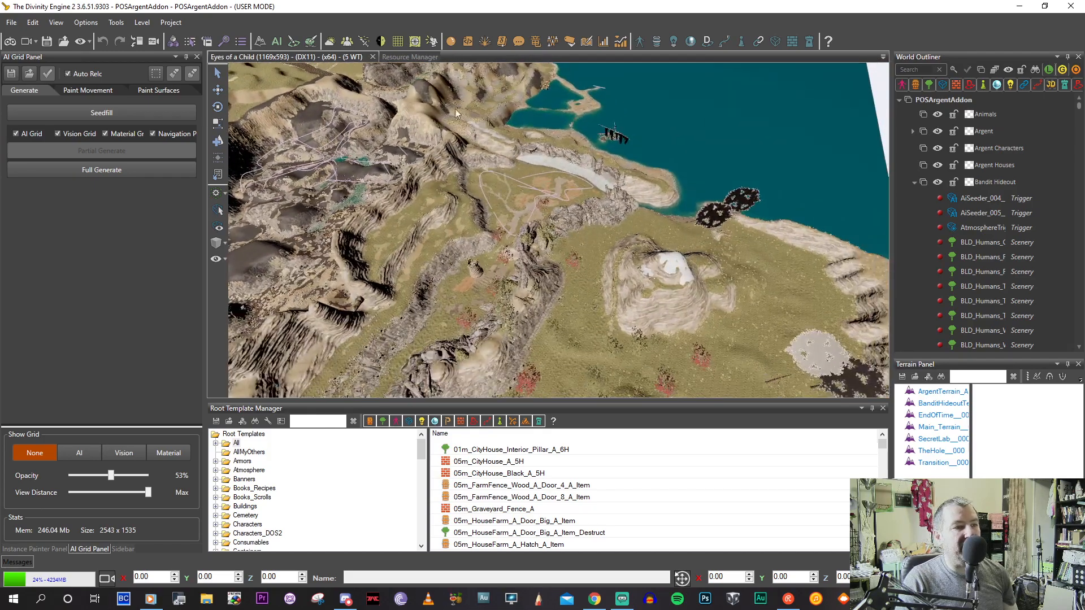
middle_drag(444, 266, 483, 272)
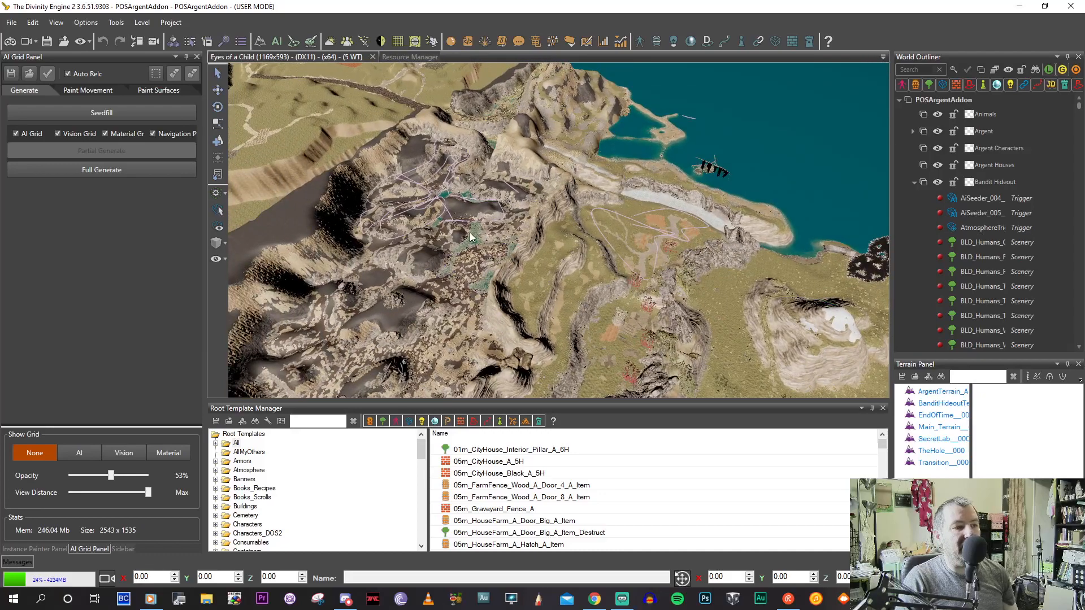
Open the Pyramid_Of_Shadows project from the project browser.
click(12, 22)
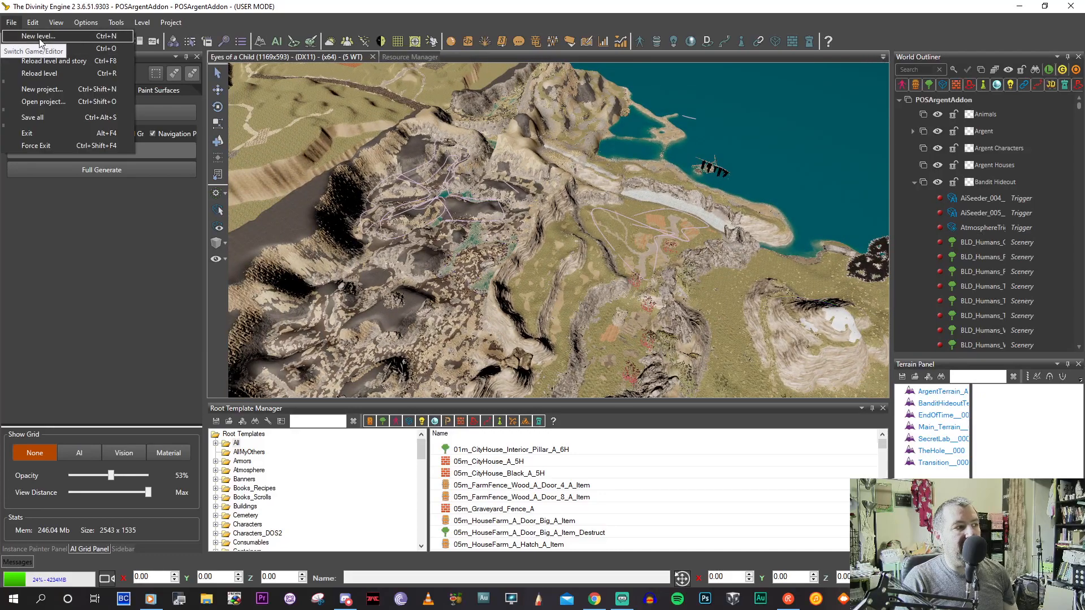
click(54, 102)
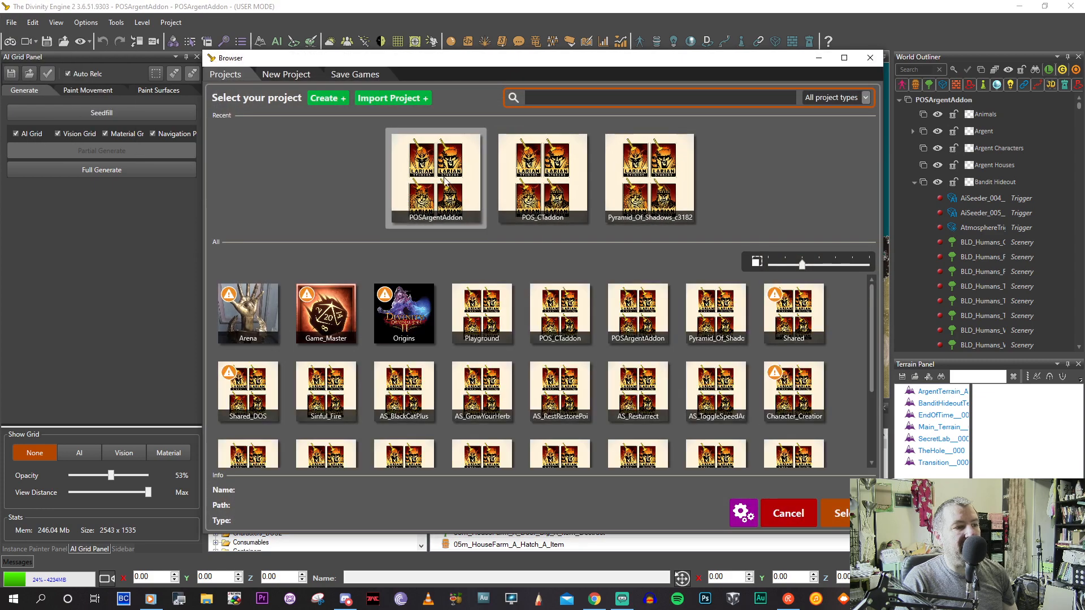
click(634, 188)
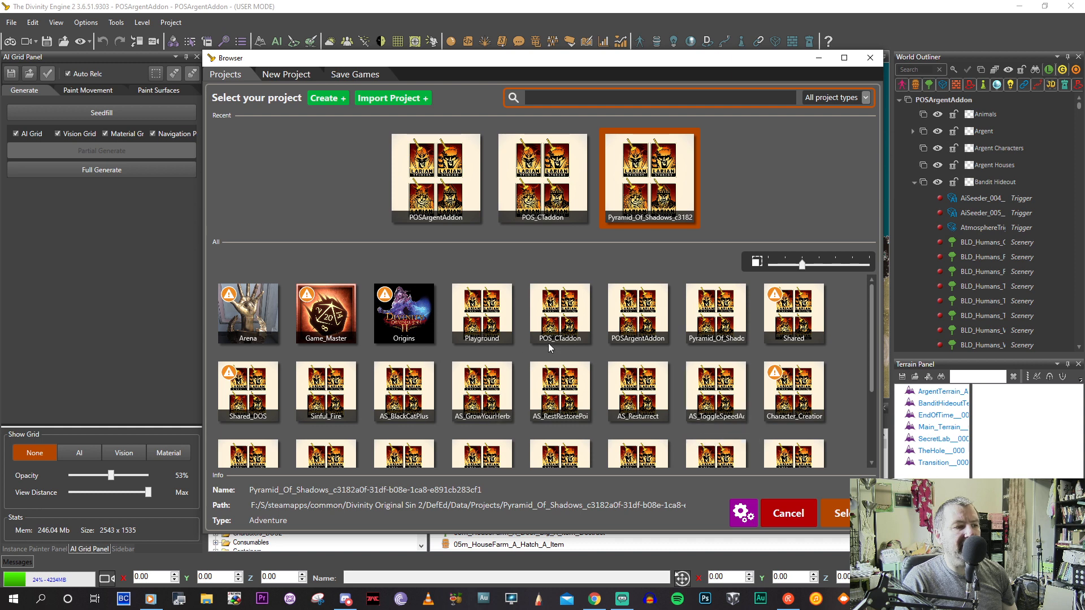
click(842, 518)
click(585, 342)
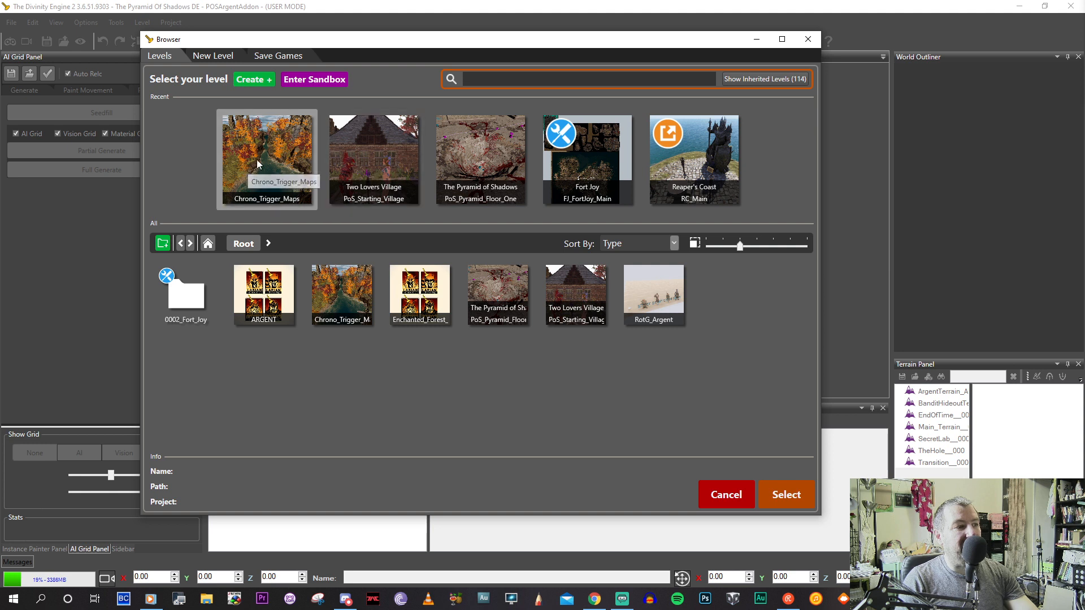
Delete the Chrono_Trigger_Maps level from the Pyramid of Shadows project and confirm the deletion.
click(300, 196)
click(359, 290)
right_click(358, 290)
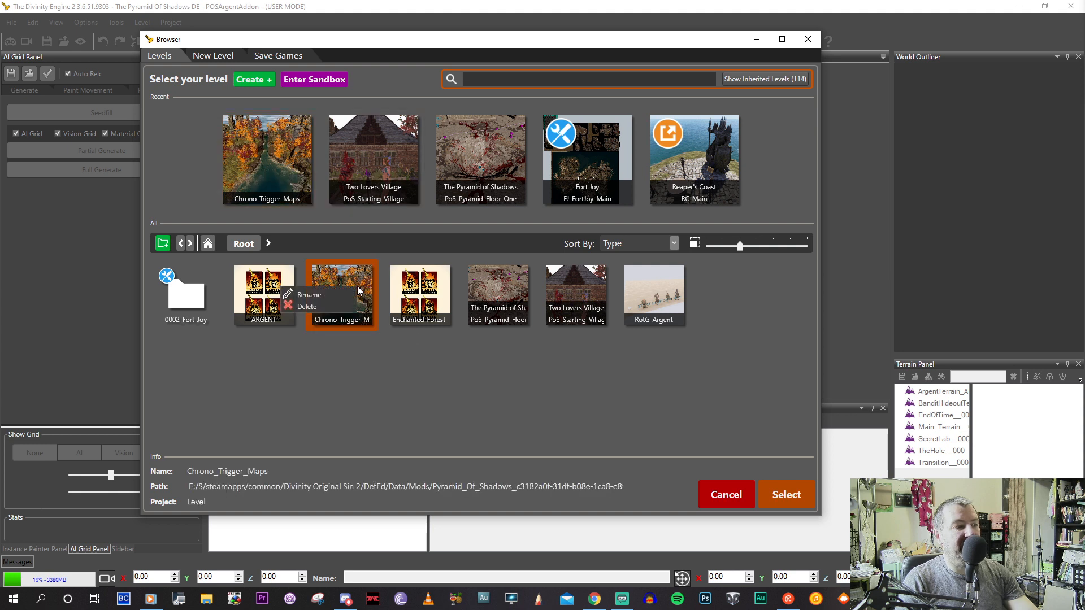
click(306, 306)
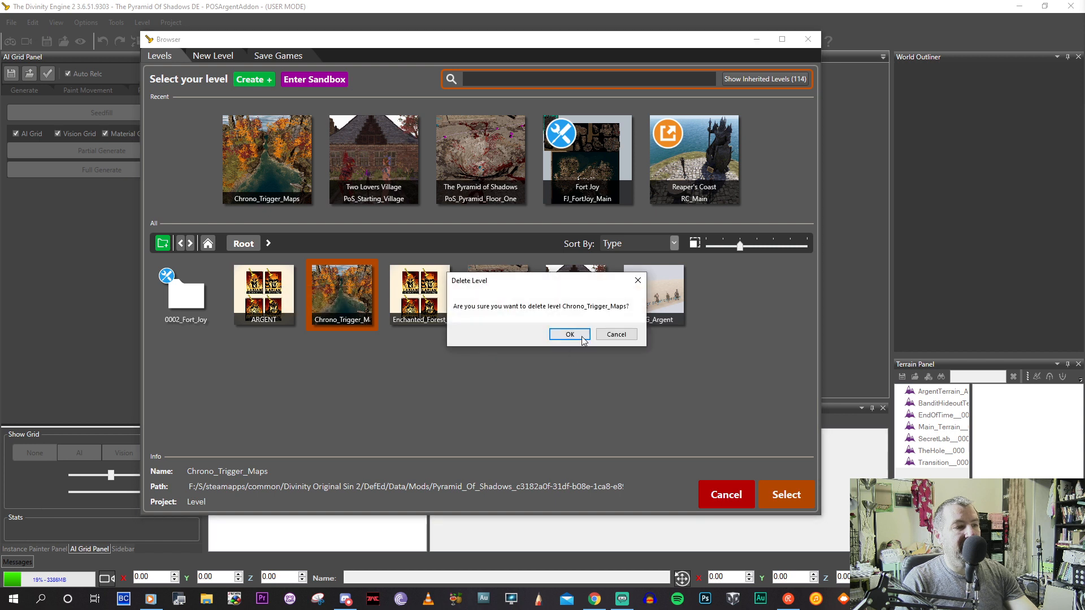
click(568, 337)
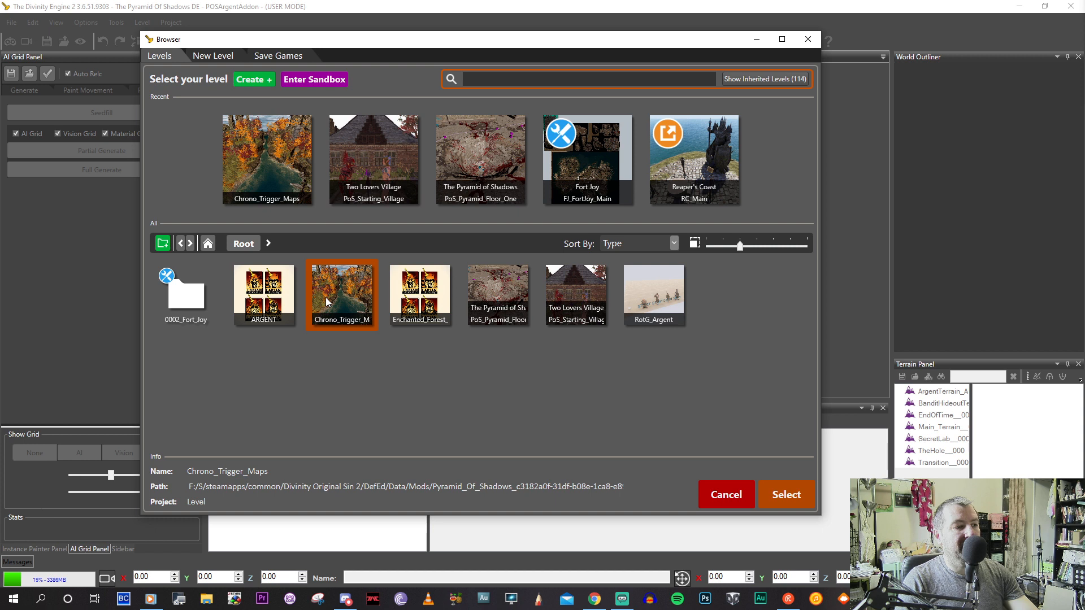
Delete the ARGENT and Enchanted_Forest_ChronoTrigger levels from the project, confirming each deletion.
right_click(260, 291)
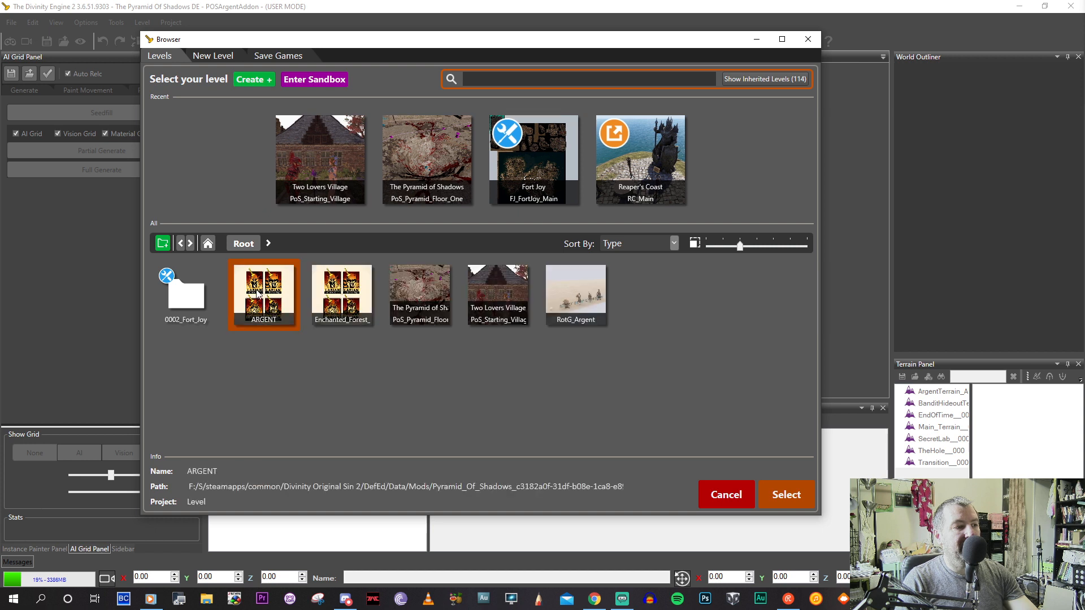
click(208, 310)
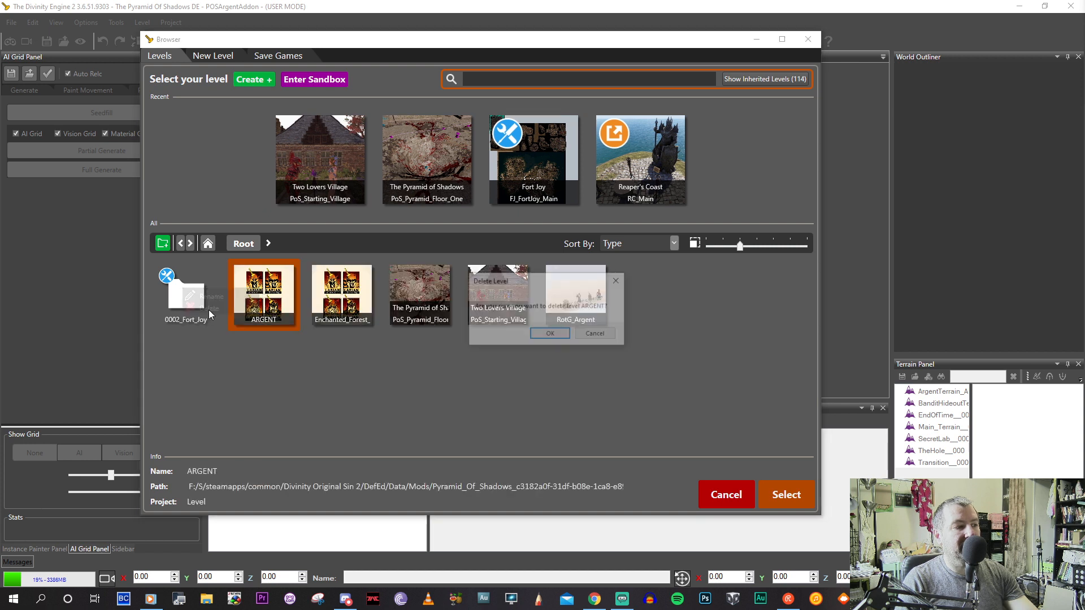
click(551, 334)
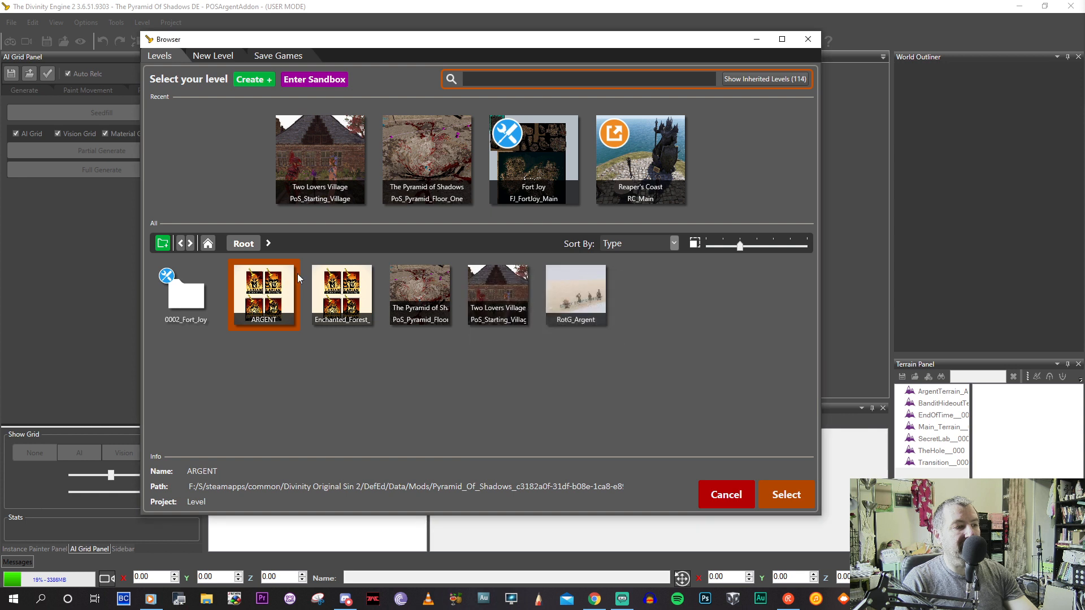
click(264, 287)
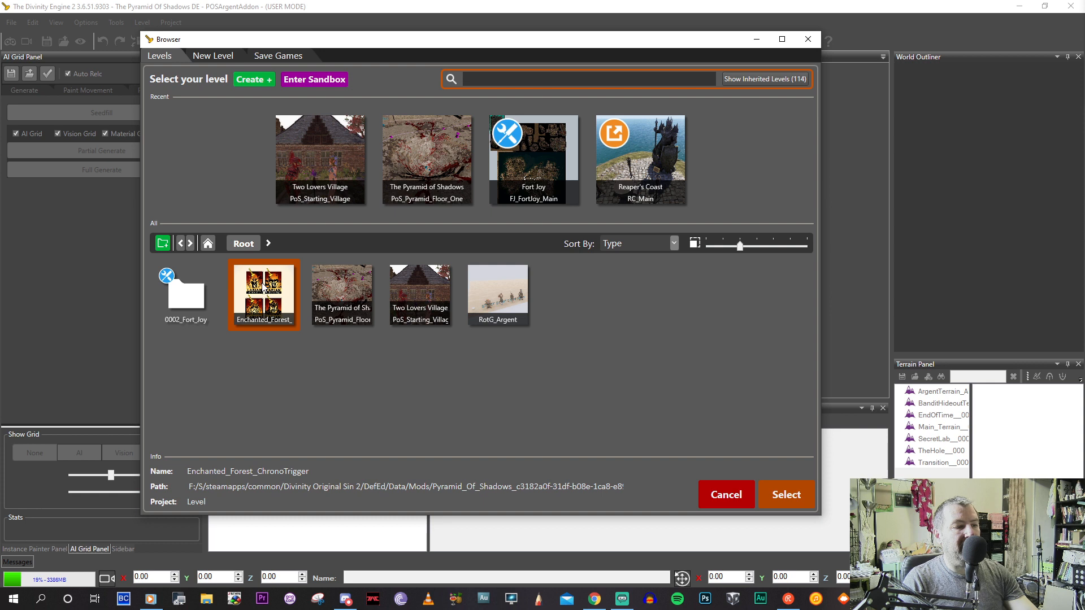
right_click(264, 287)
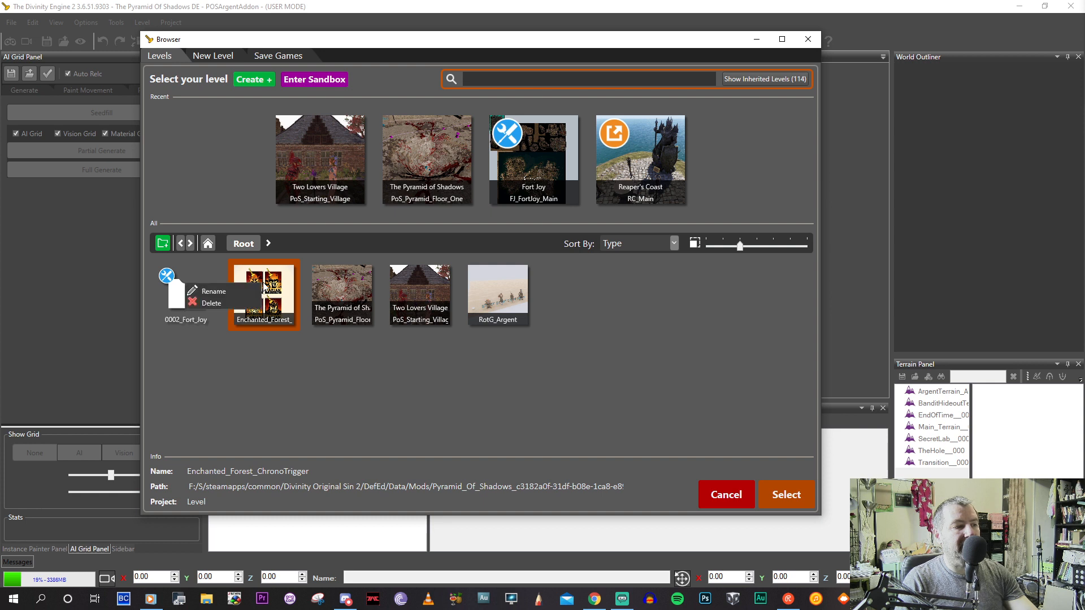
click(226, 308)
click(537, 338)
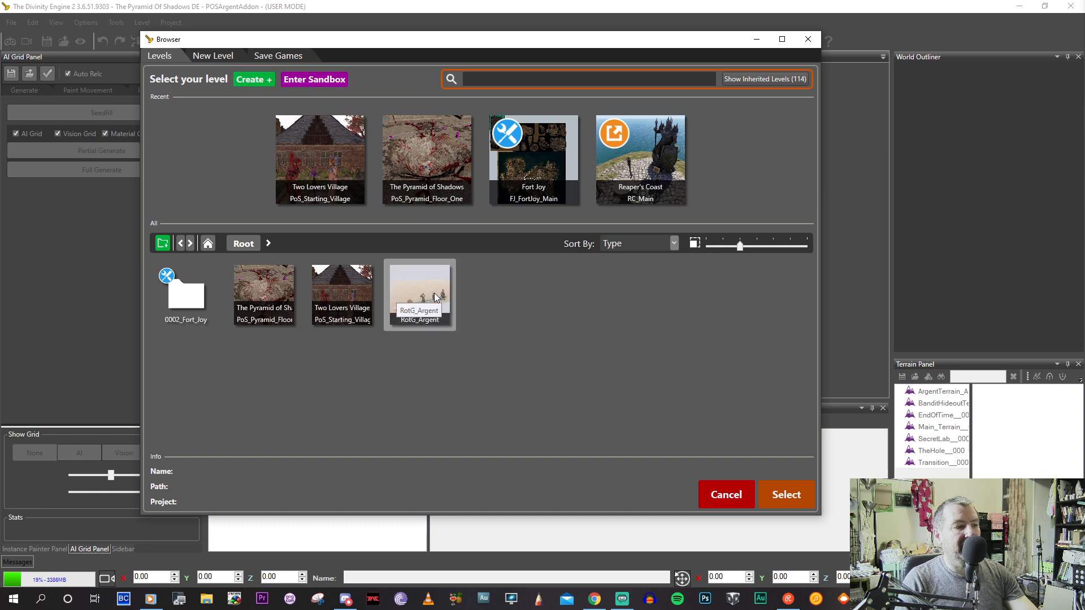
Delete the RotG_Argent level from the project and confirm the deletion.
click(433, 292)
right_click(432, 289)
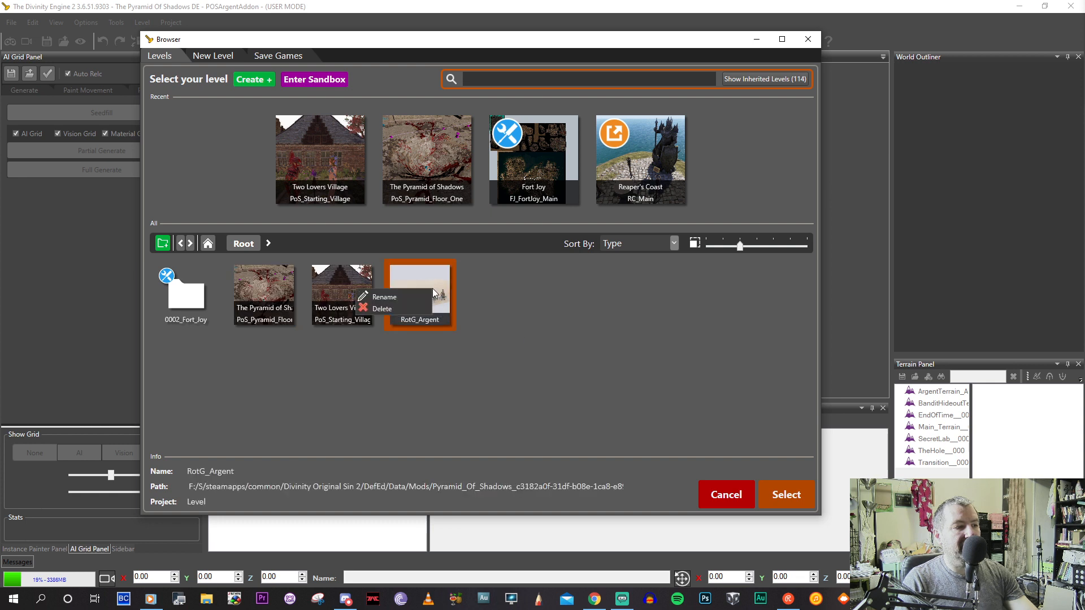
click(372, 307)
click(543, 334)
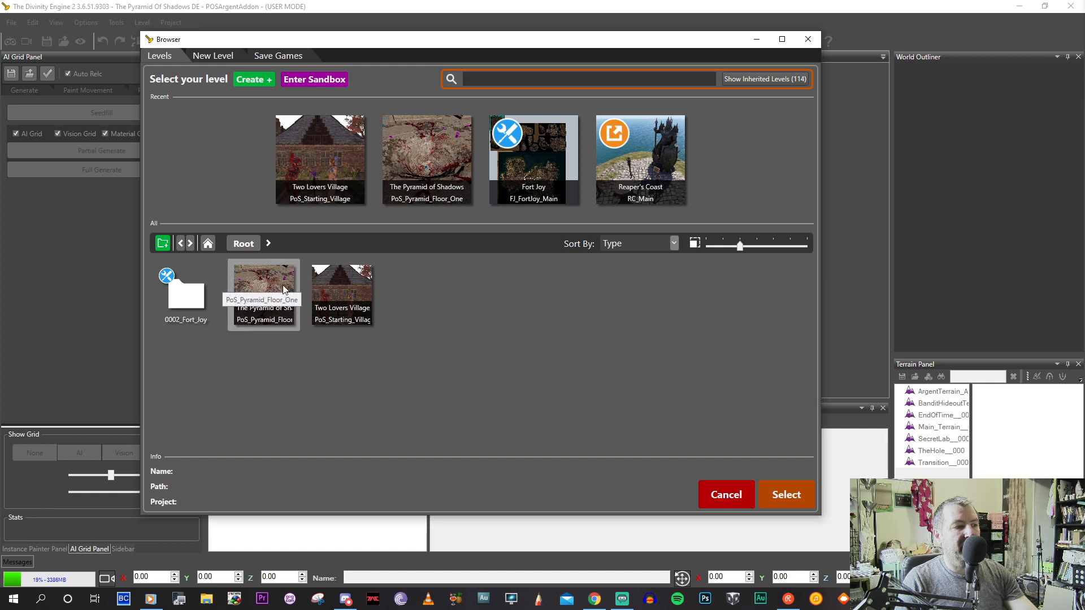
Load the PoS_Starting_Village level and frame its village terrain from above in the viewport.
click(347, 293)
click(785, 495)
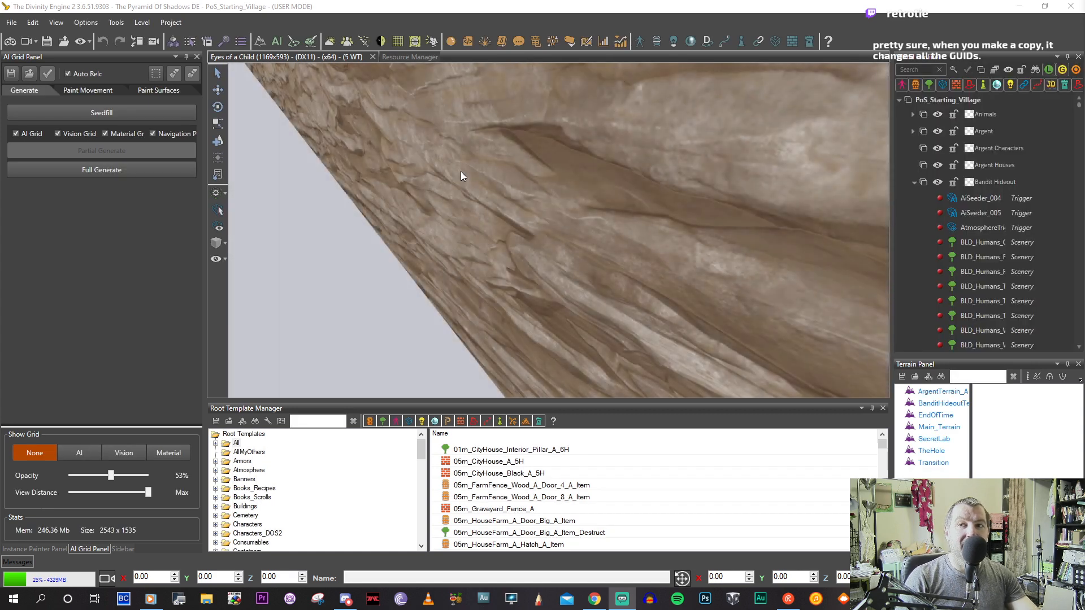
scroll(435, 223, down, 10)
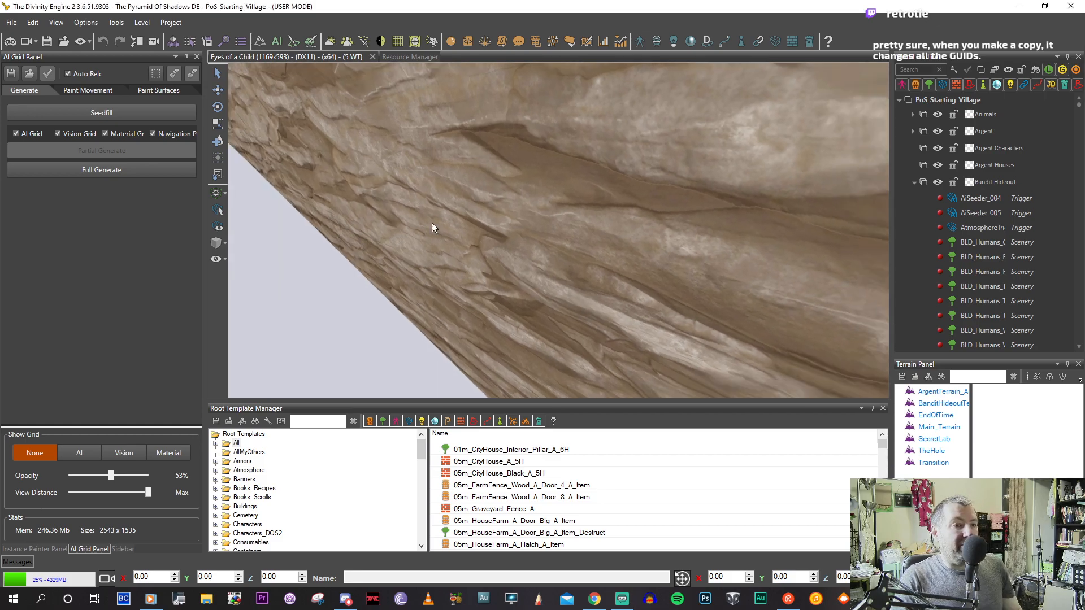
middle_drag(487, 252, 537, 285)
middle_drag(380, 203, 485, 325)
scroll(557, 321, up, 3)
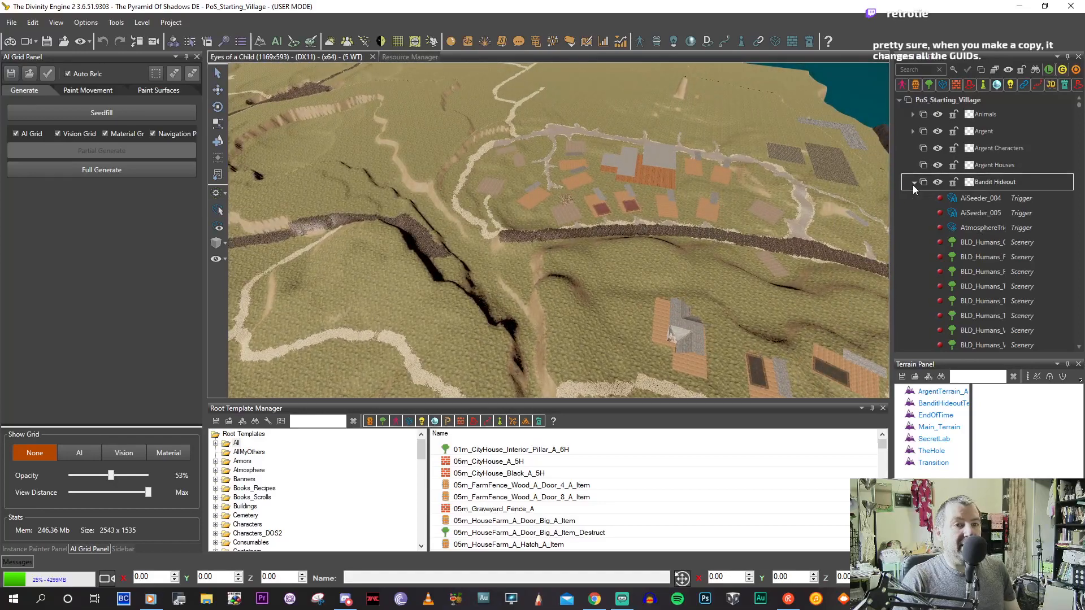
Collapse all layers of PoS_Starting_Village in the World Outliner, keeping the layer structure shown.
click(912, 185)
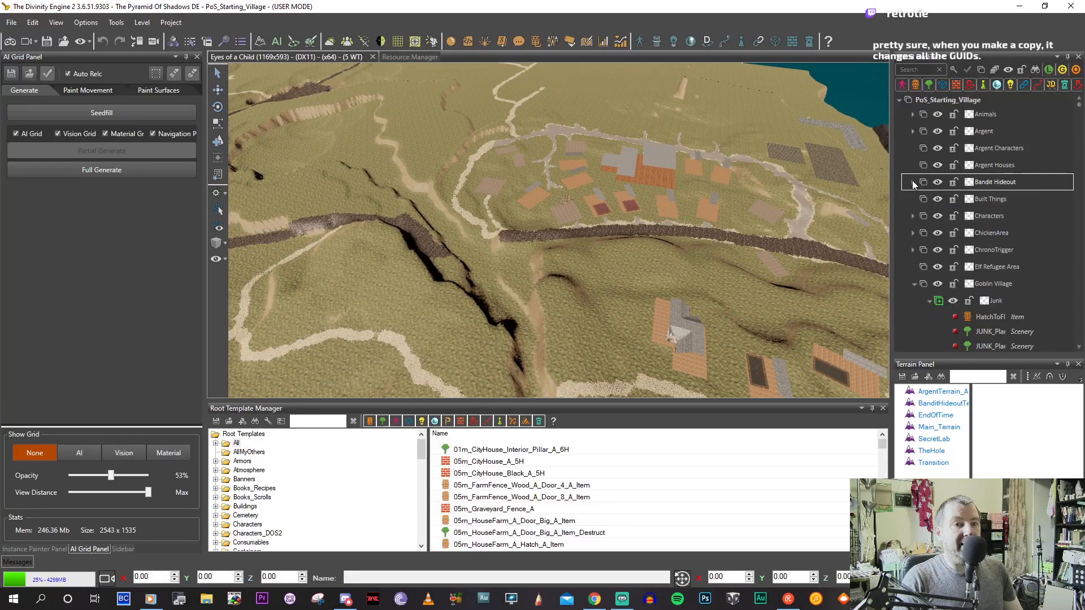
click(914, 300)
scroll(929, 333, down, 3)
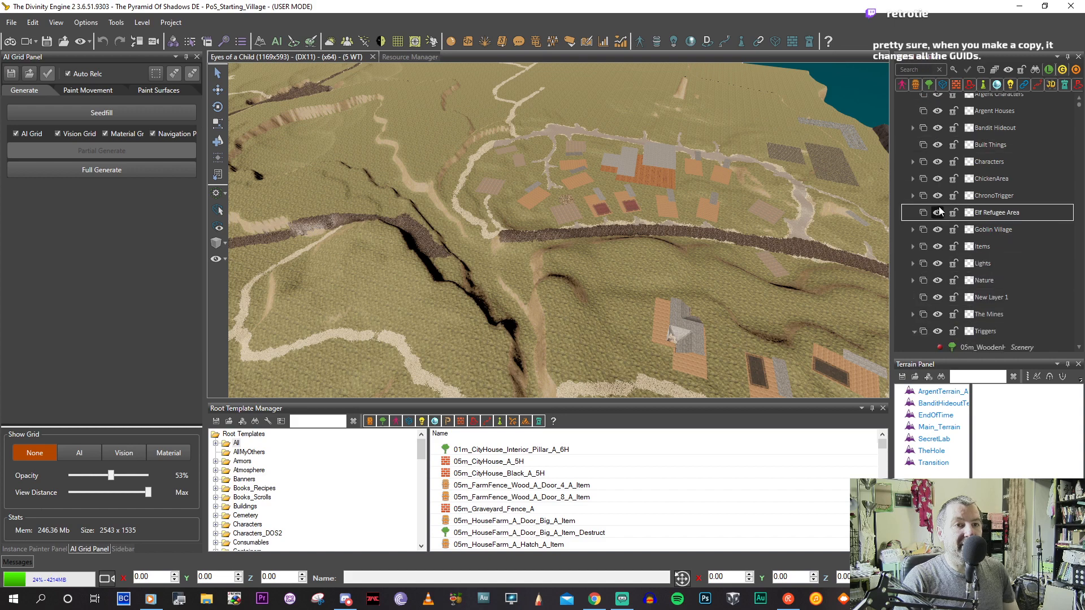
scroll(935, 242, up, 3)
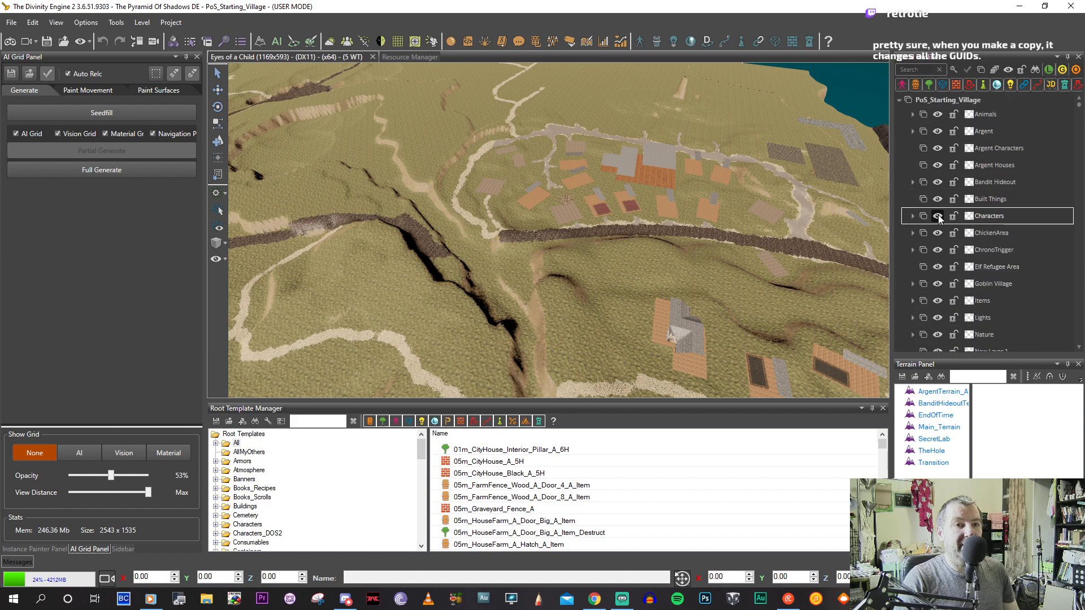
click(981, 69)
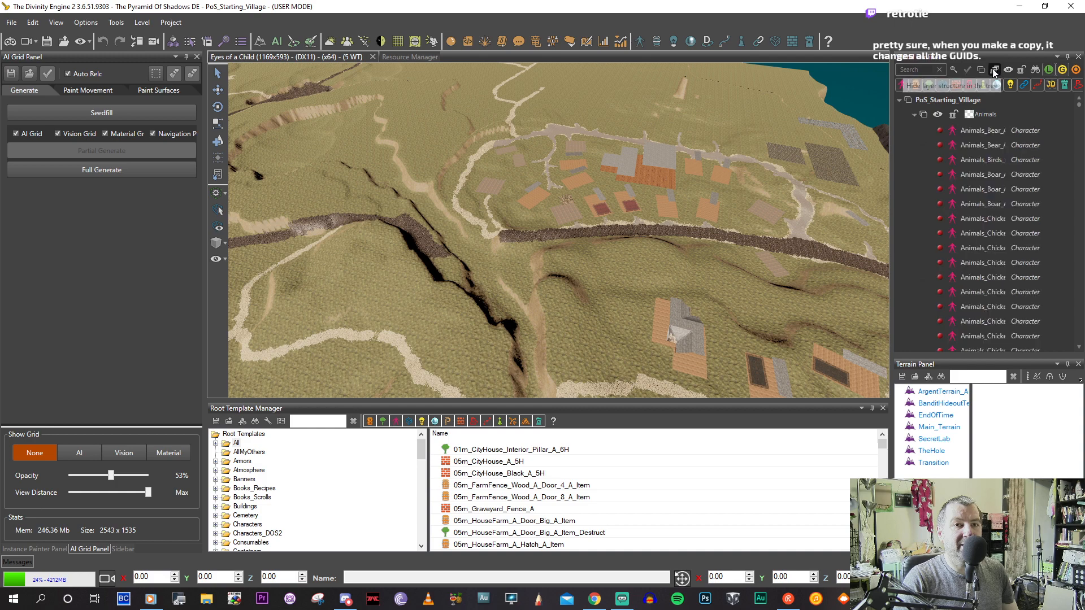
click(993, 69)
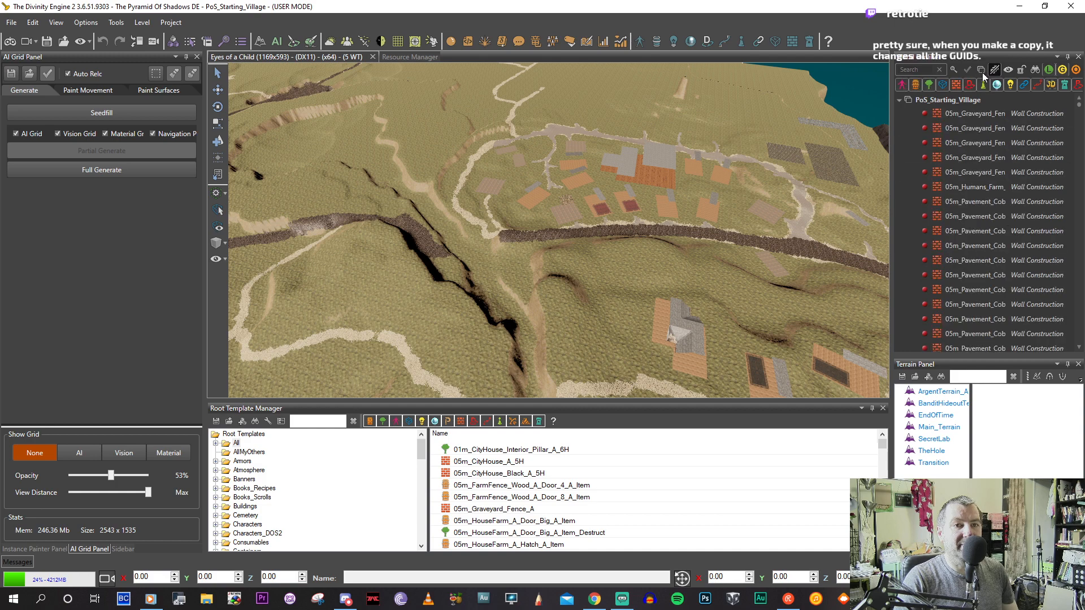
click(981, 69)
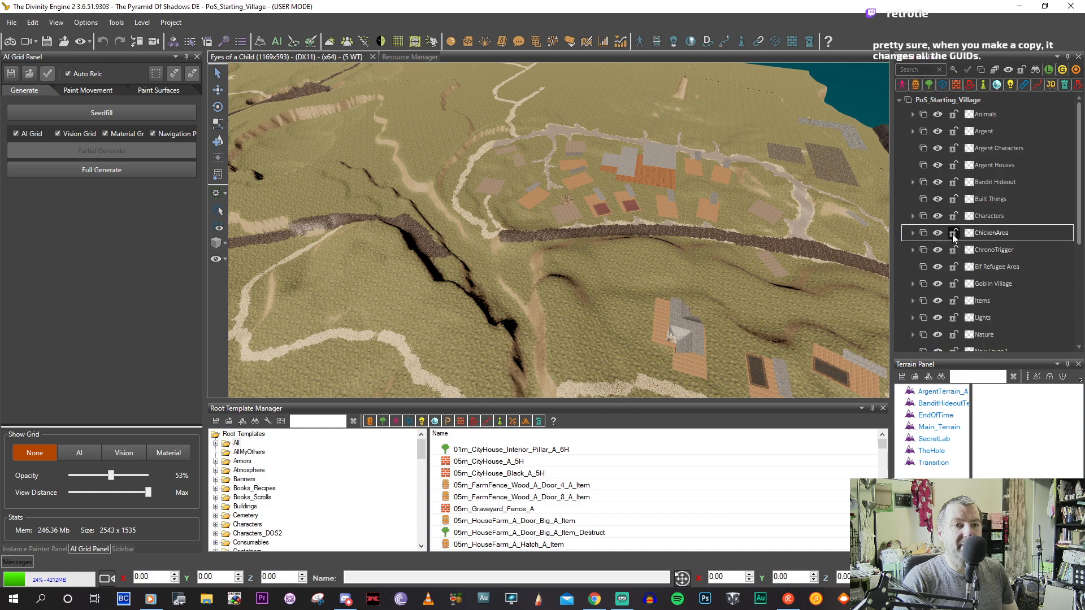
Delete all NAT_ORI scenery objects from the Argent Nature sublayer of the Argent layer.
click(969, 135)
double_click(968, 138)
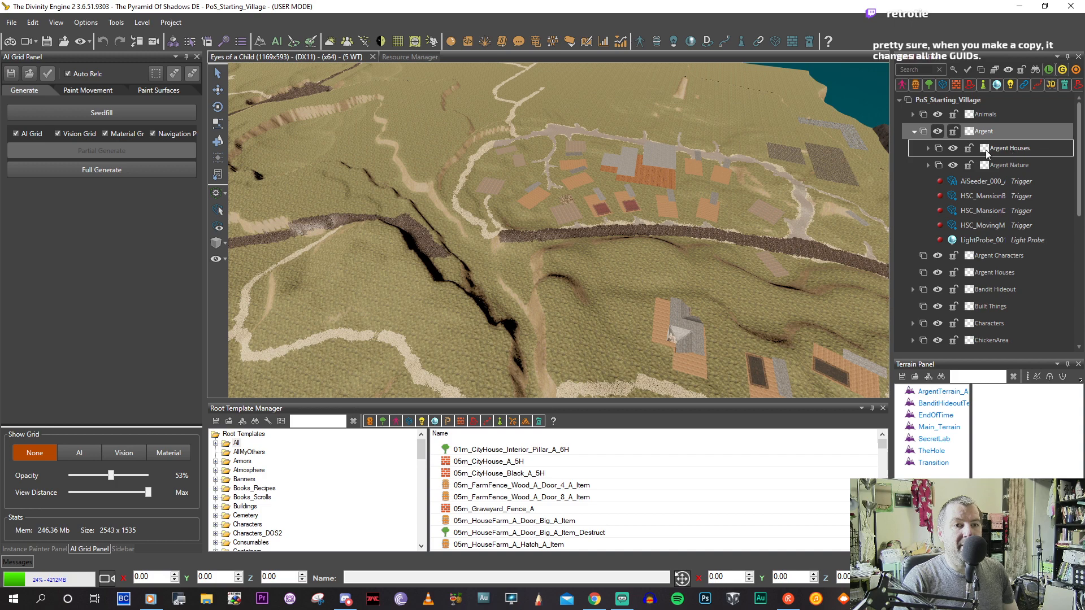
click(929, 148)
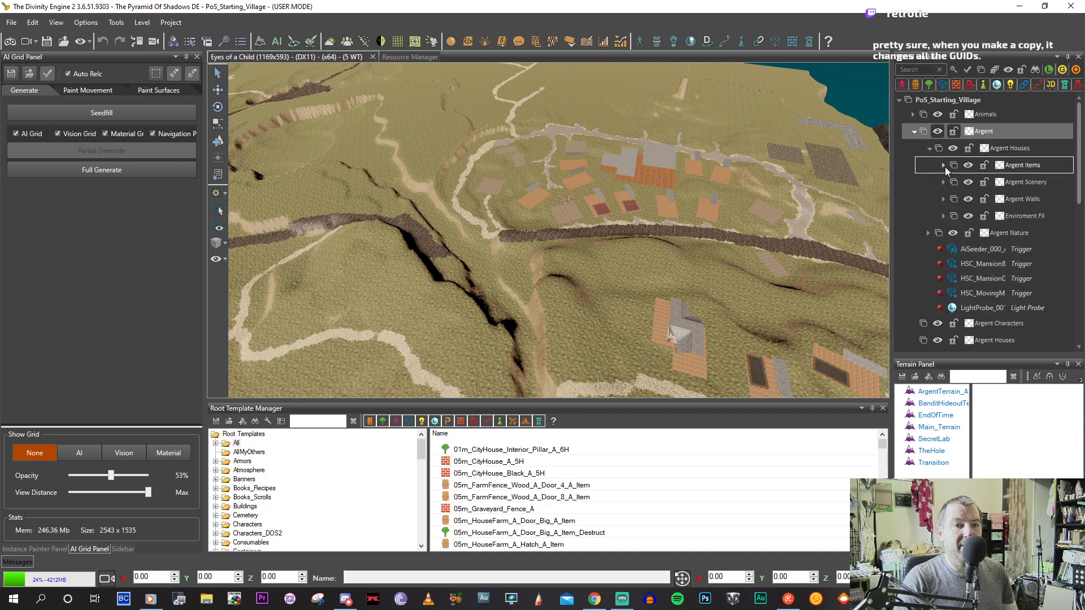
scroll(977, 191, down, 1)
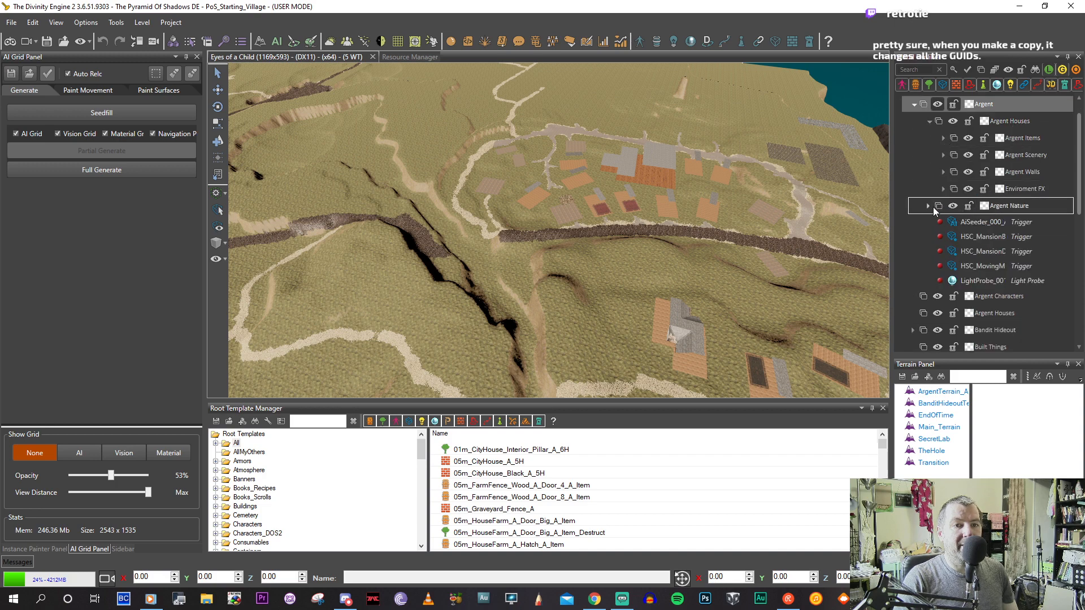
click(998, 206)
click(929, 205)
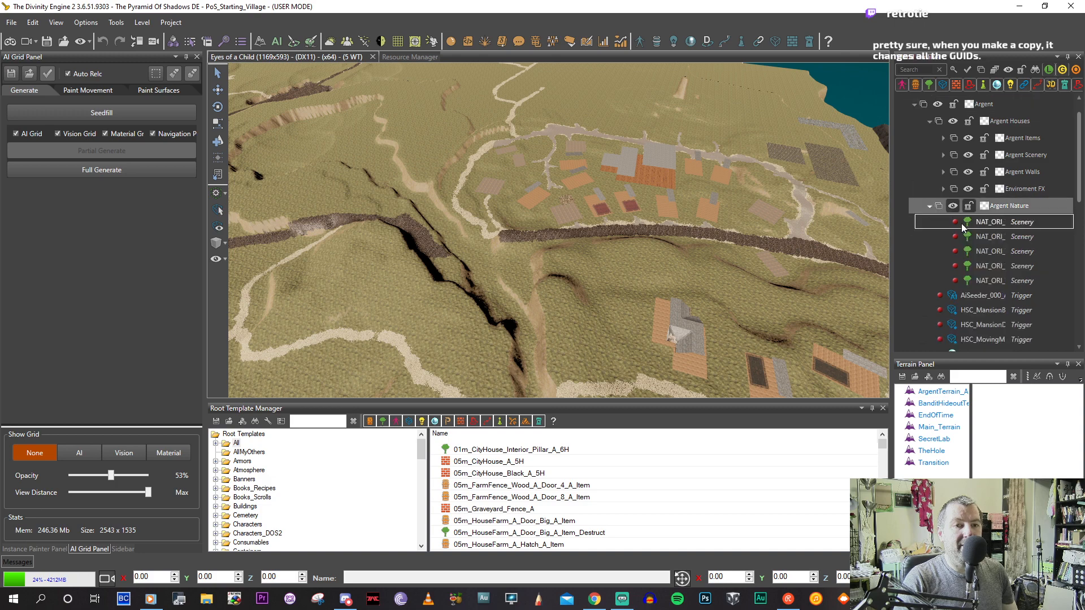
click(1005, 221)
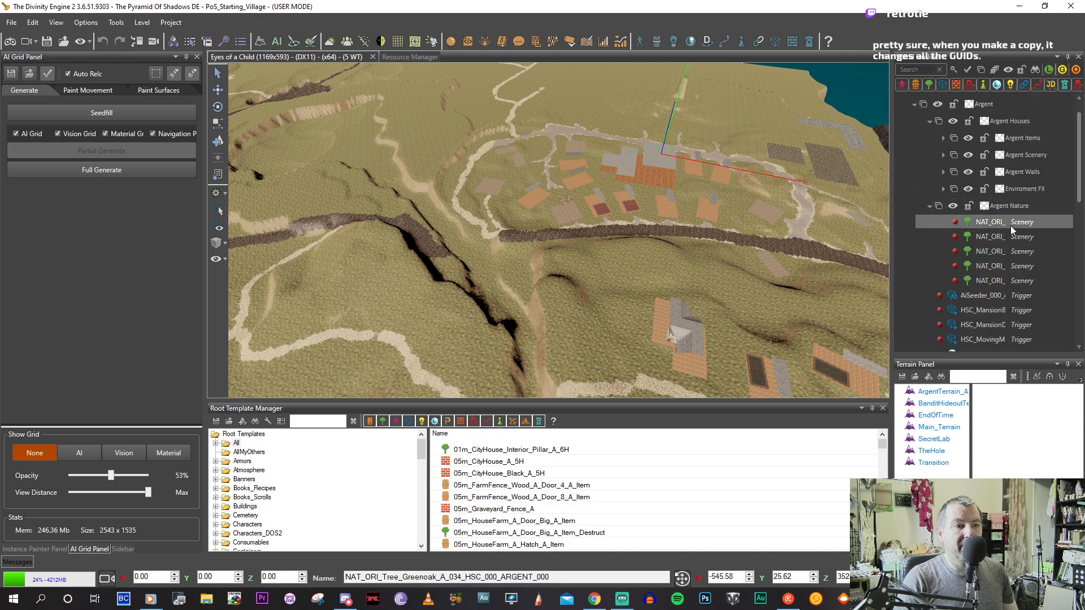
shift+click(999, 280)
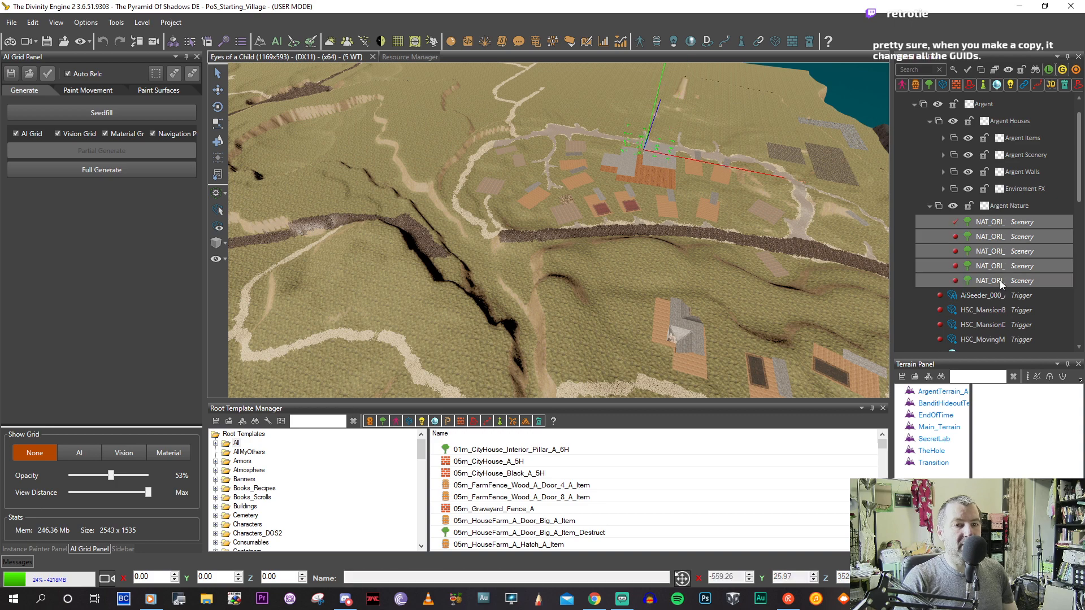
key(Delete)
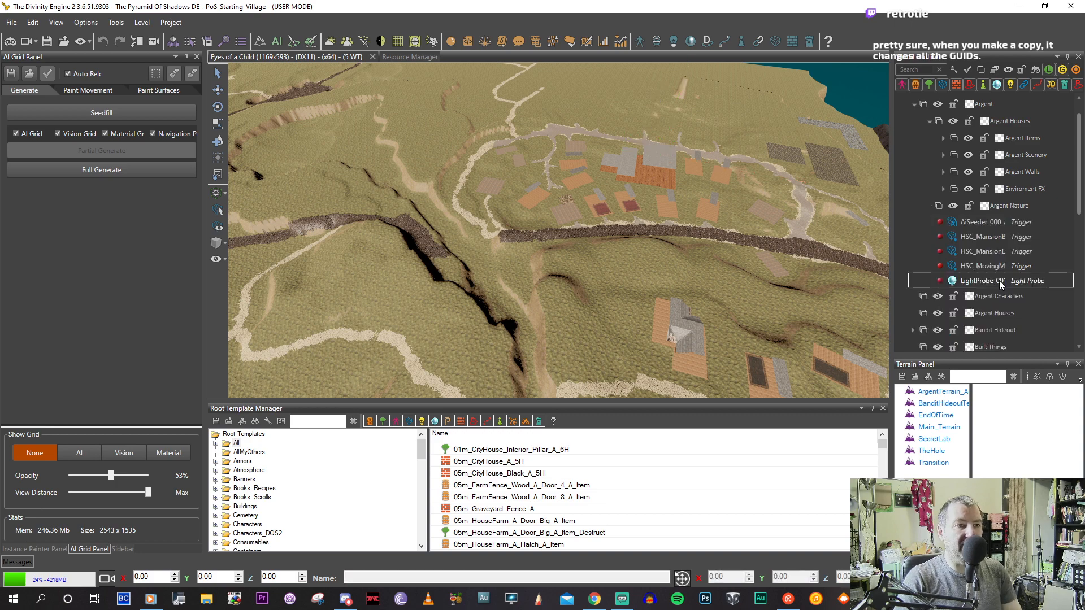
Delete the triggers and light probe inside the Argent Nature sublayer, together with the emptied Argent Nature sublayer itself.
click(974, 222)
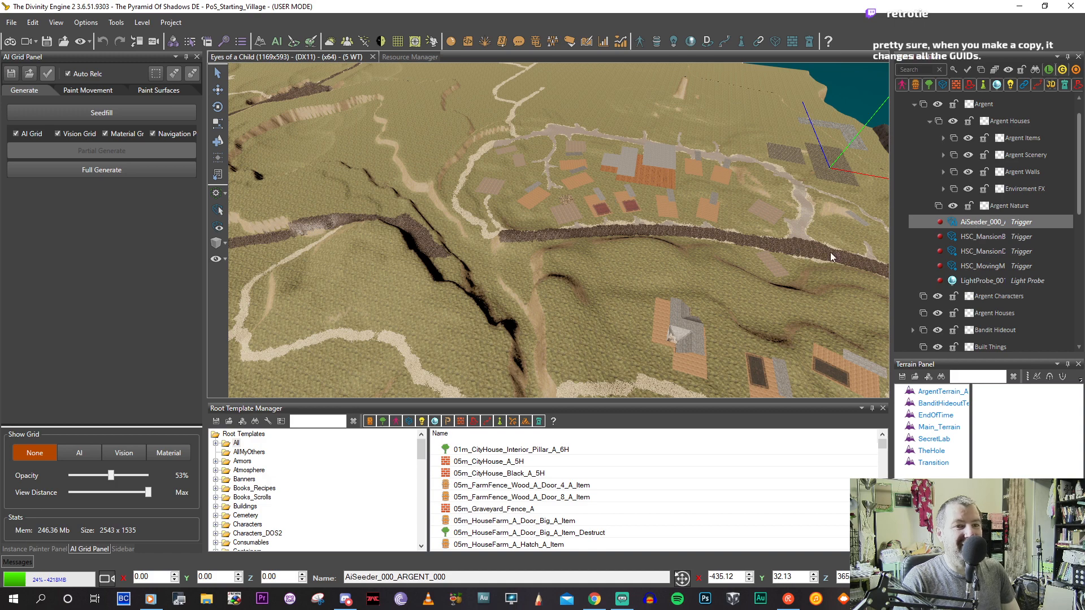
double_click(974, 224)
shift+click(971, 280)
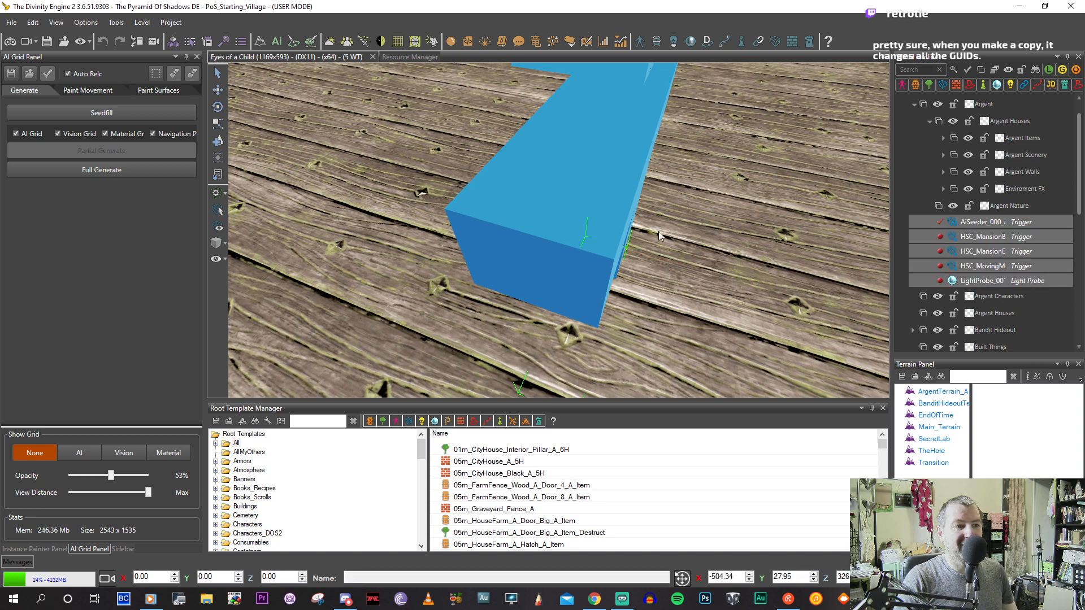
scroll(630, 202, down, 12)
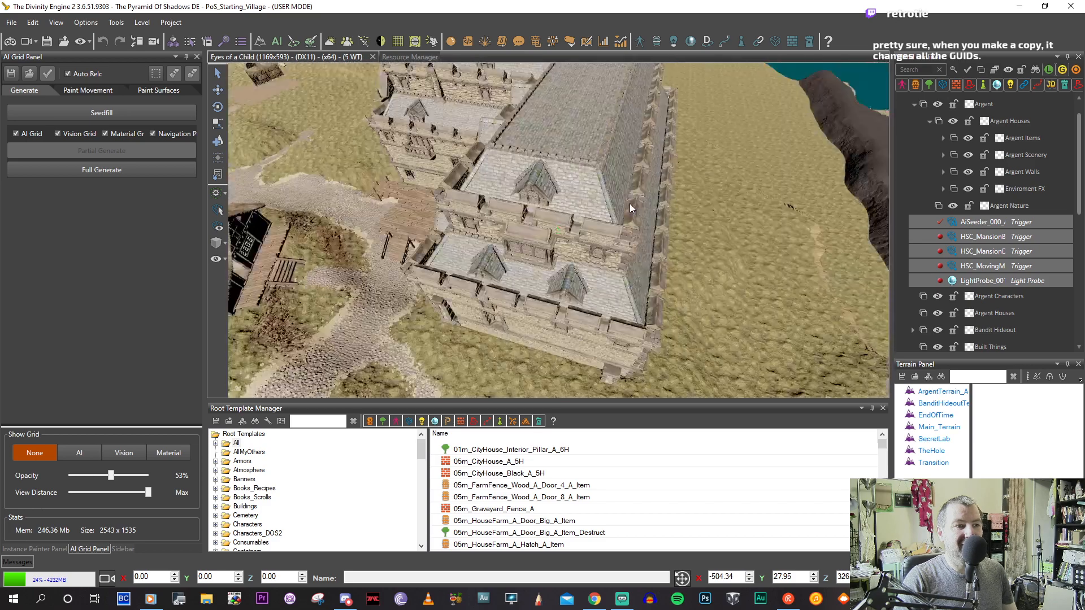
middle_drag(630, 204, 675, 200)
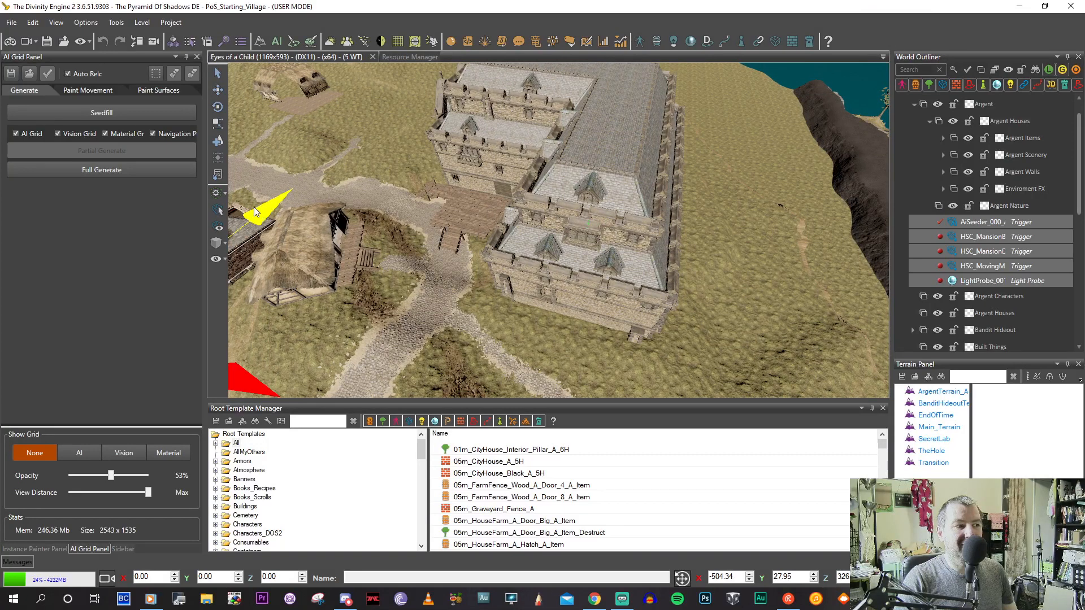
click(710, 178)
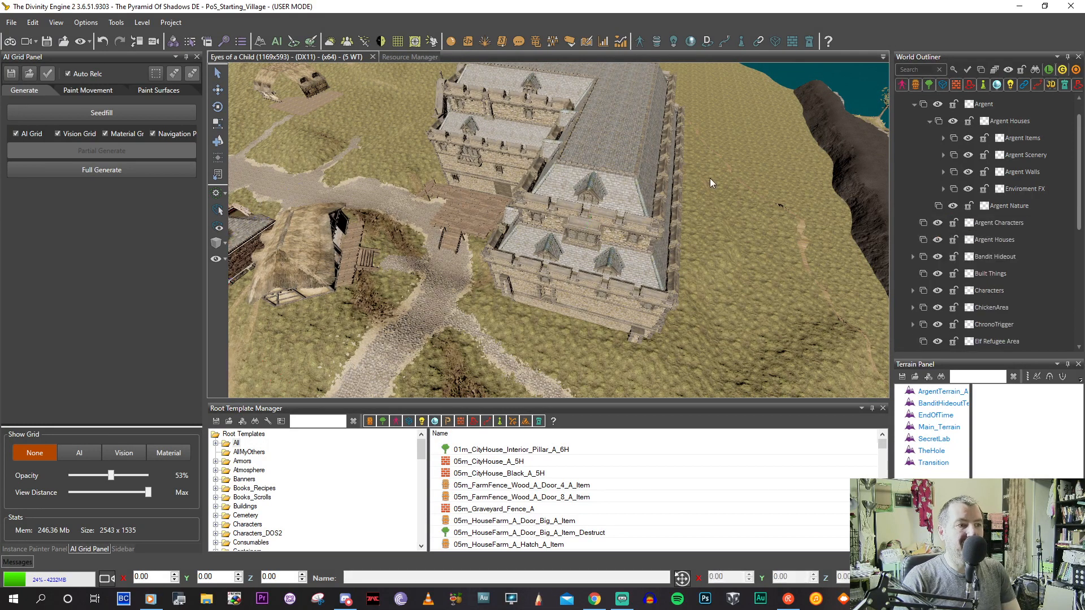
click(1011, 207)
key(Delete)
Delete the Enviroment FX, Argent Walls and Argent Scenery sublayers from Argent Houses.
click(943, 189)
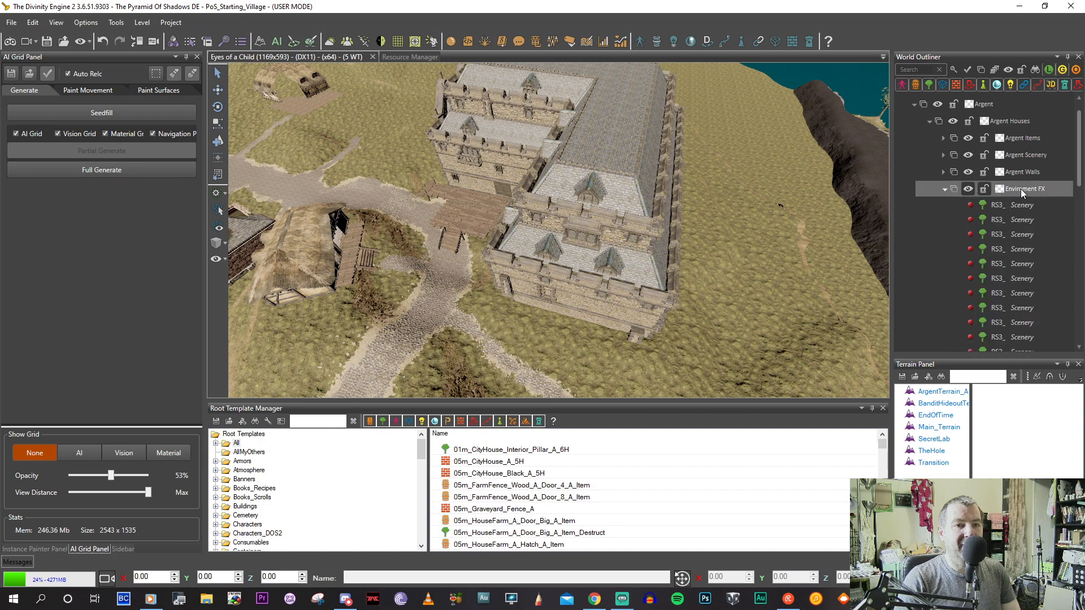
key(Delete)
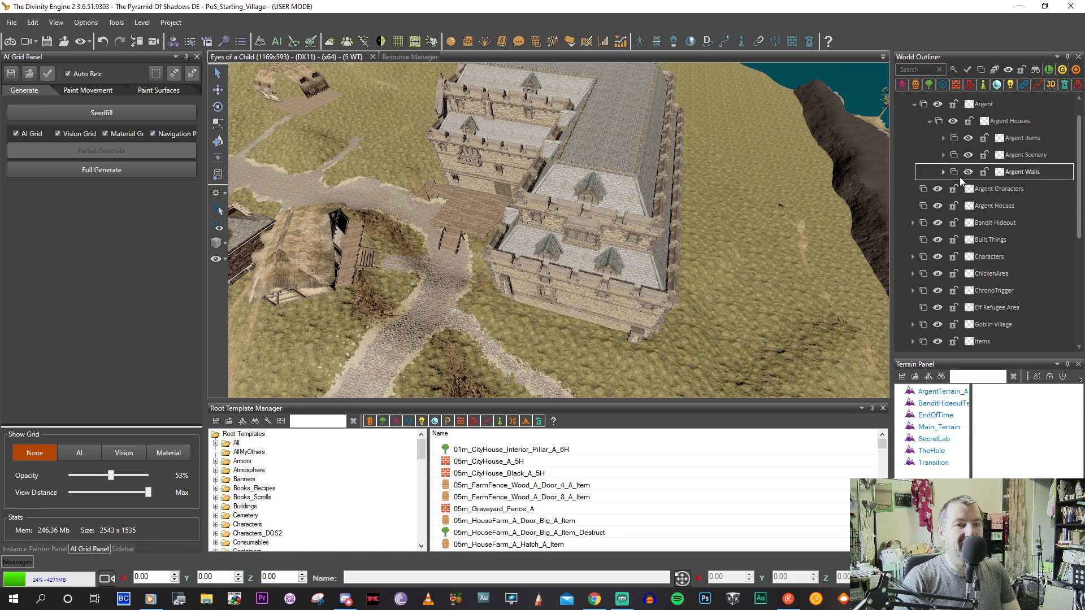
click(943, 172)
click(1027, 173)
key(Delete)
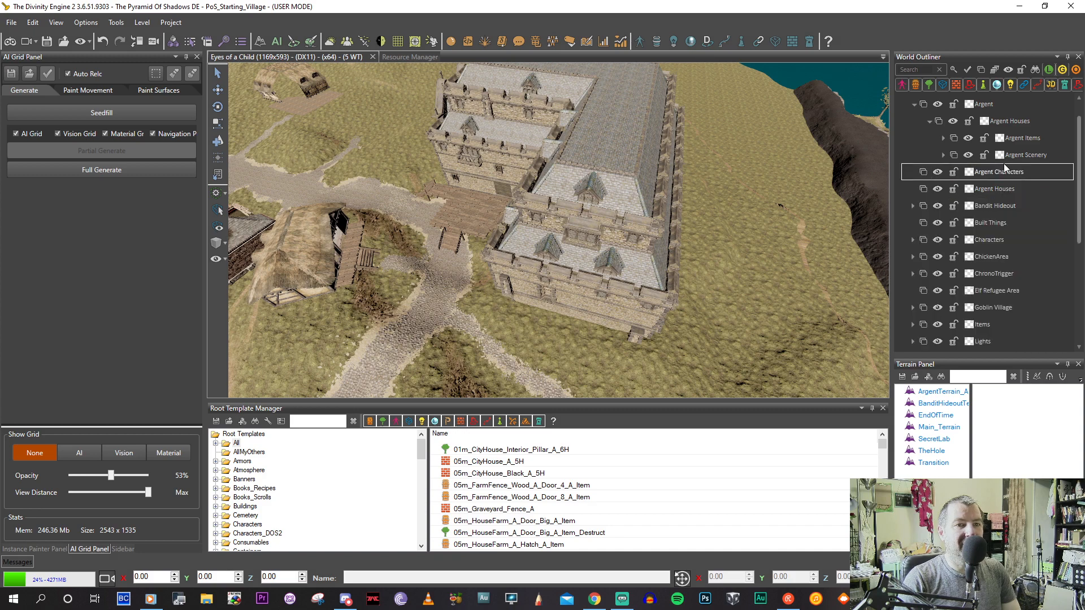
click(1020, 156)
key(Delete)
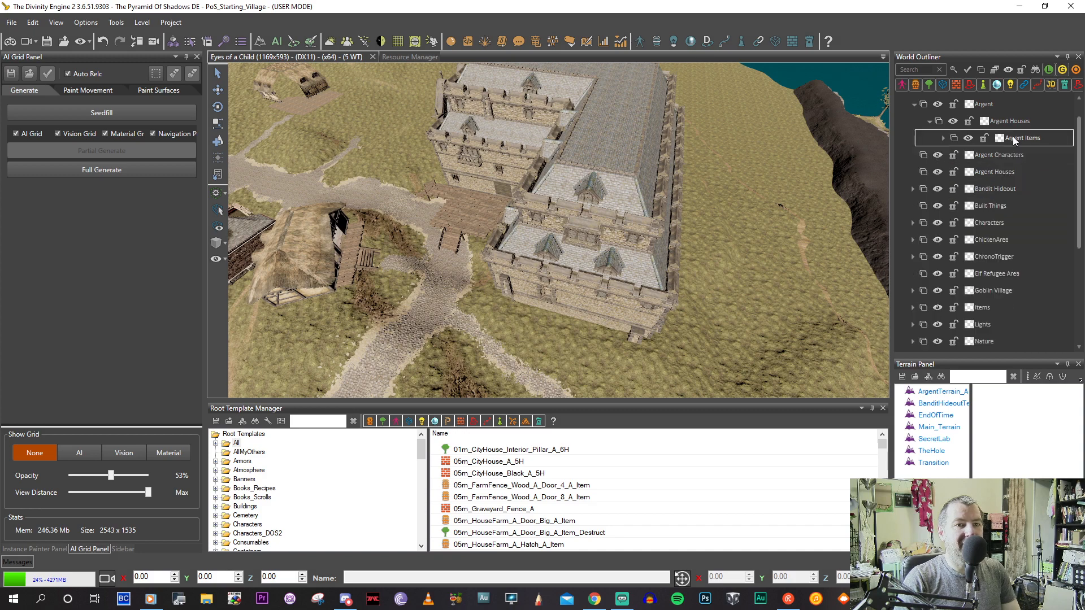
Delete the New Layer 1 sublayer nested inside Argent Items.
drag(1080, 176, 1081, 273)
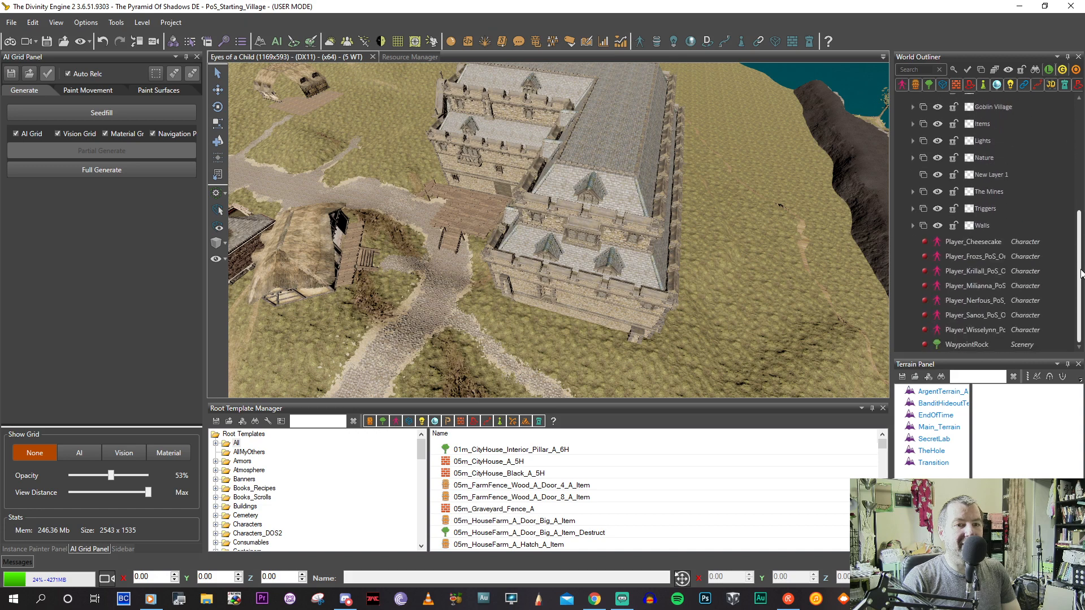
scroll(1080, 275, up, 5)
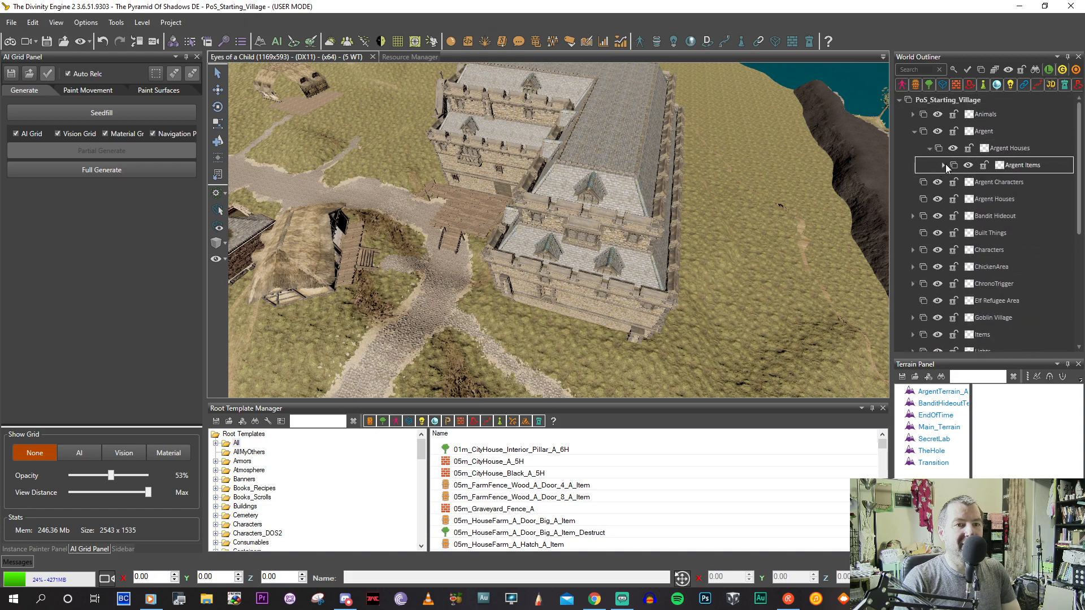
key(Right)
click(1019, 199)
click(1012, 200)
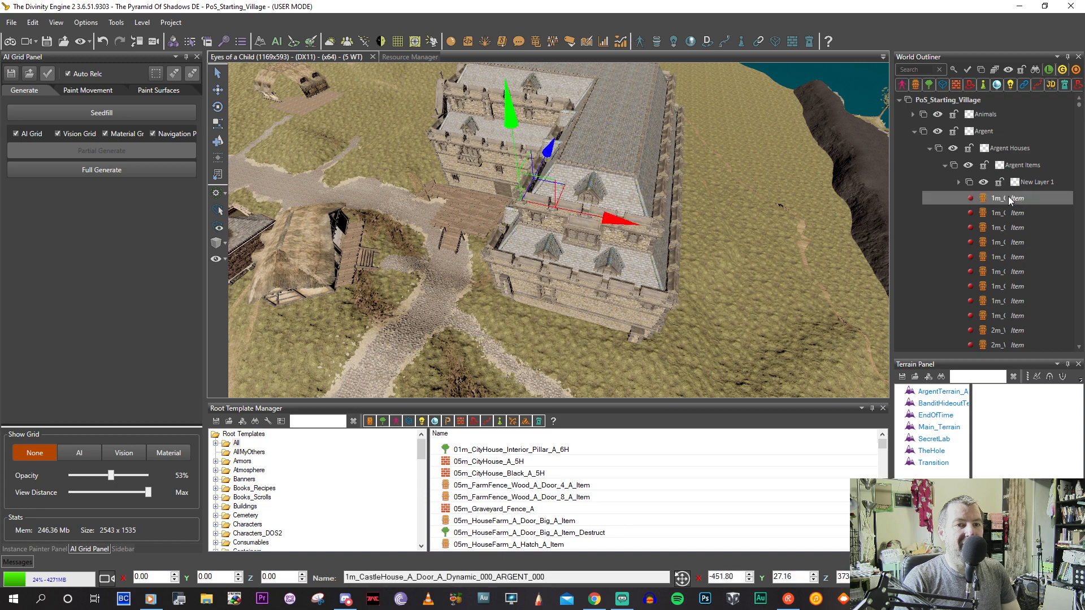
click(1034, 183)
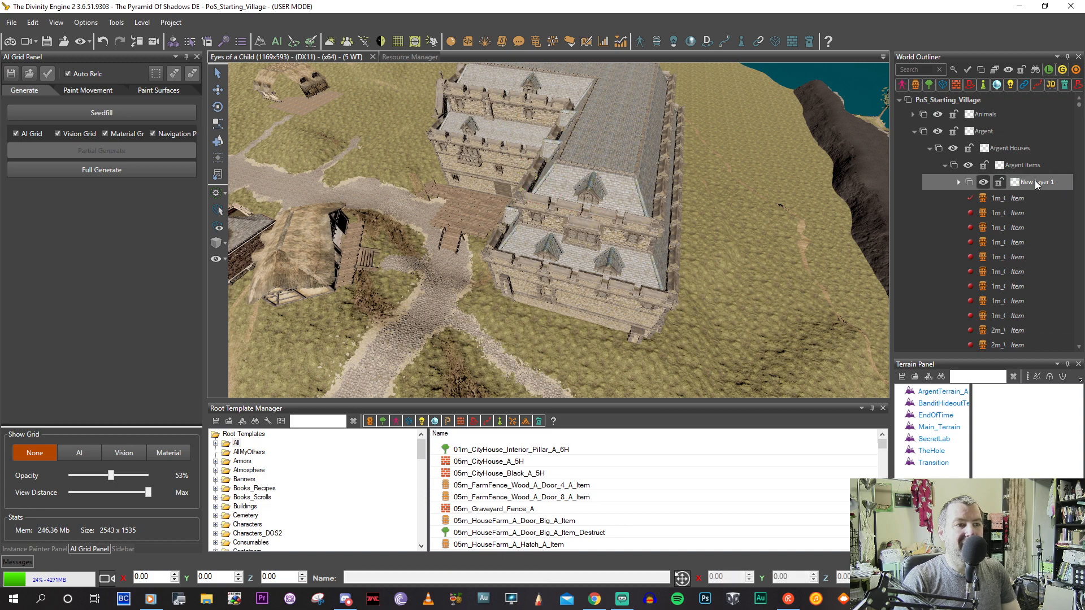
key(Delete)
Delete all item objects inside the Argent Items sublayer.
click(1009, 181)
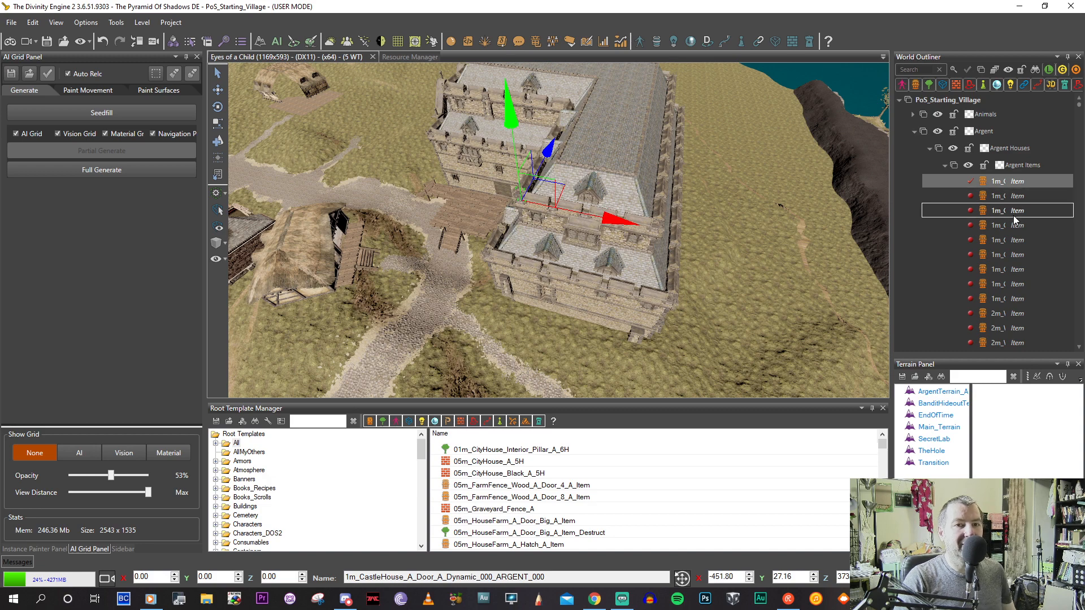
click(1020, 170)
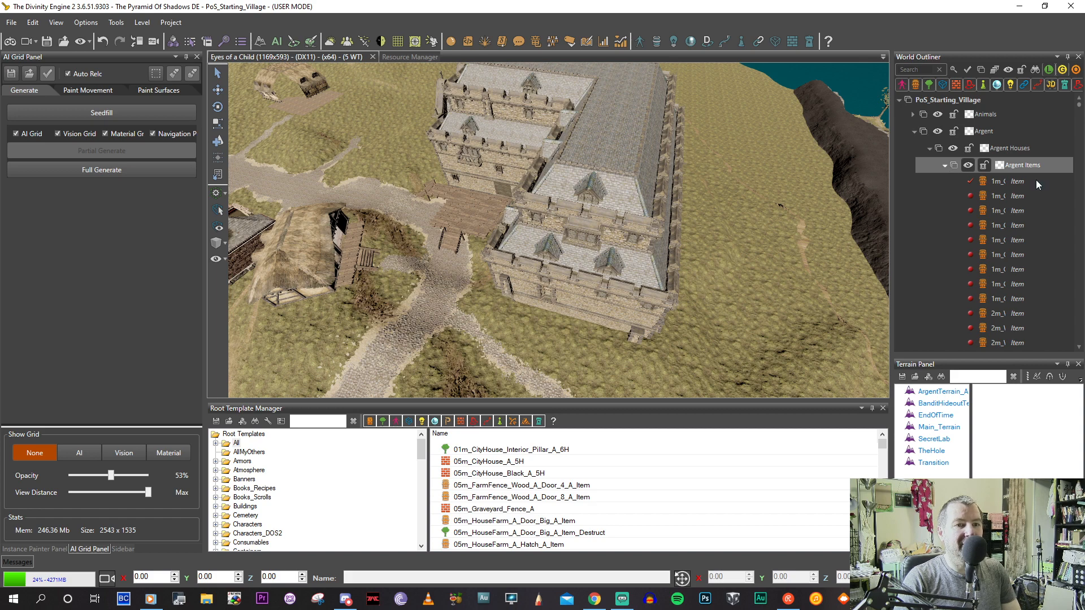
key(Delete)
click(575, 337)
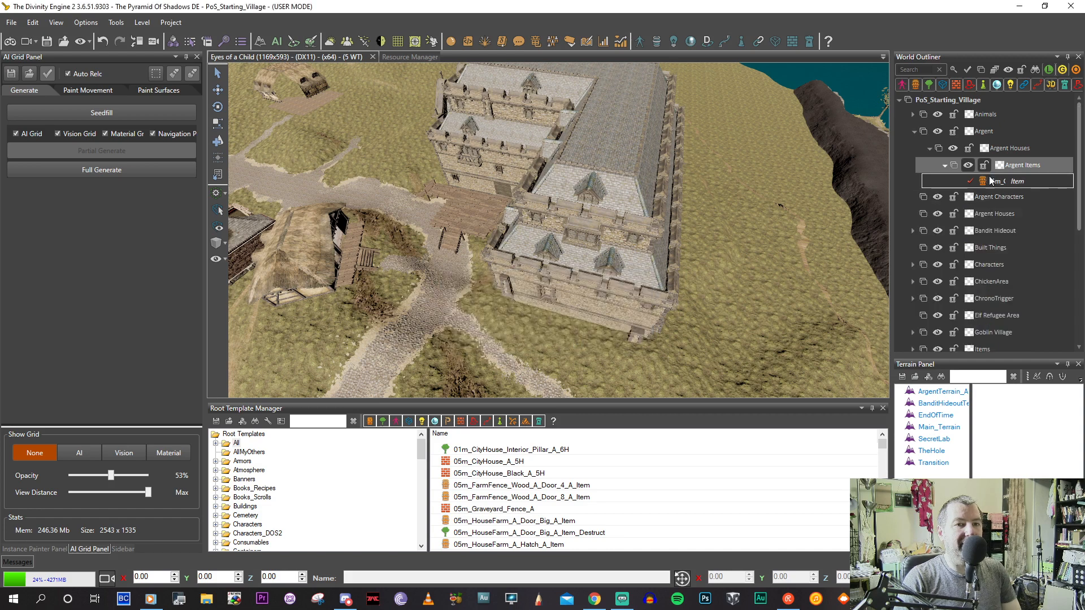
click(996, 182)
key(Delete)
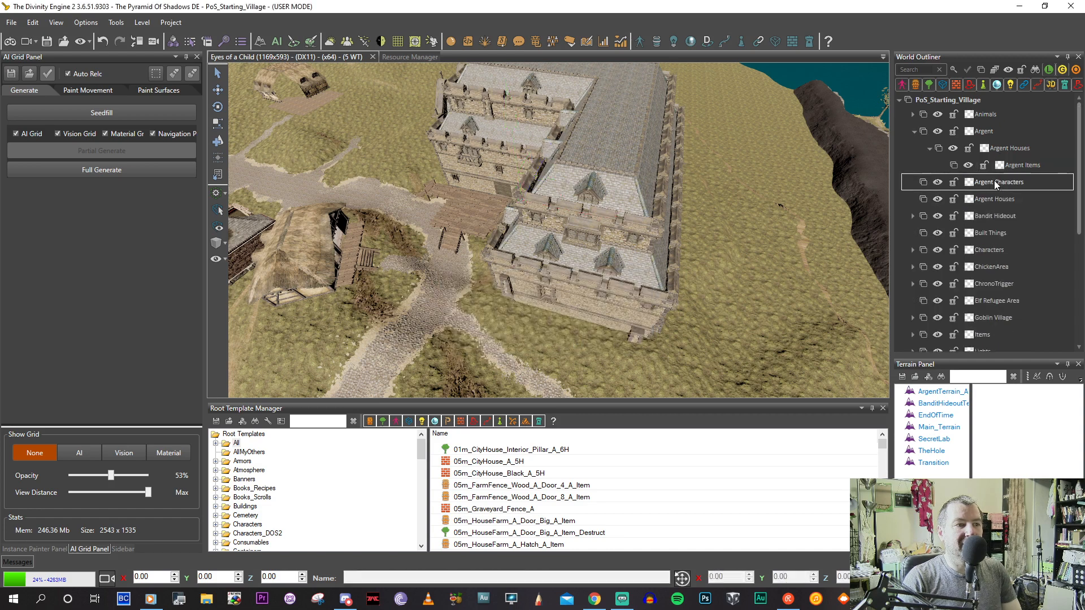
Delete the nested Argent Houses sublayer and its parent Argent layer.
click(931, 150)
click(1017, 151)
key(Delete)
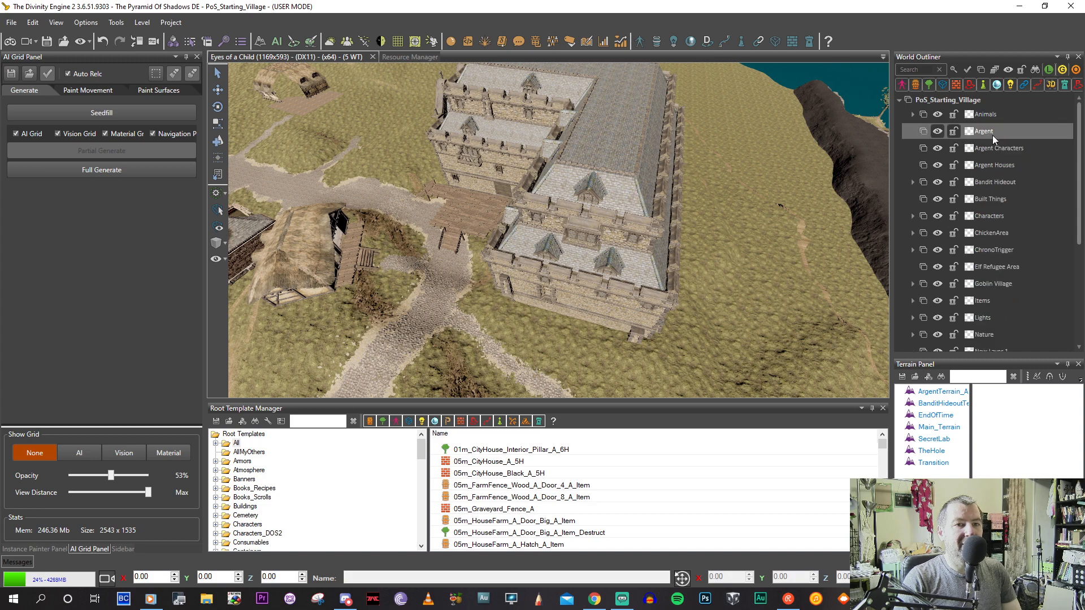
key(Delete)
Delete the ArgentTerrain_ARGENT_000 terrain from the level and accept that the deletion cannot be undone.
scroll(782, 222, down, 3)
scroll(785, 223, down, 5)
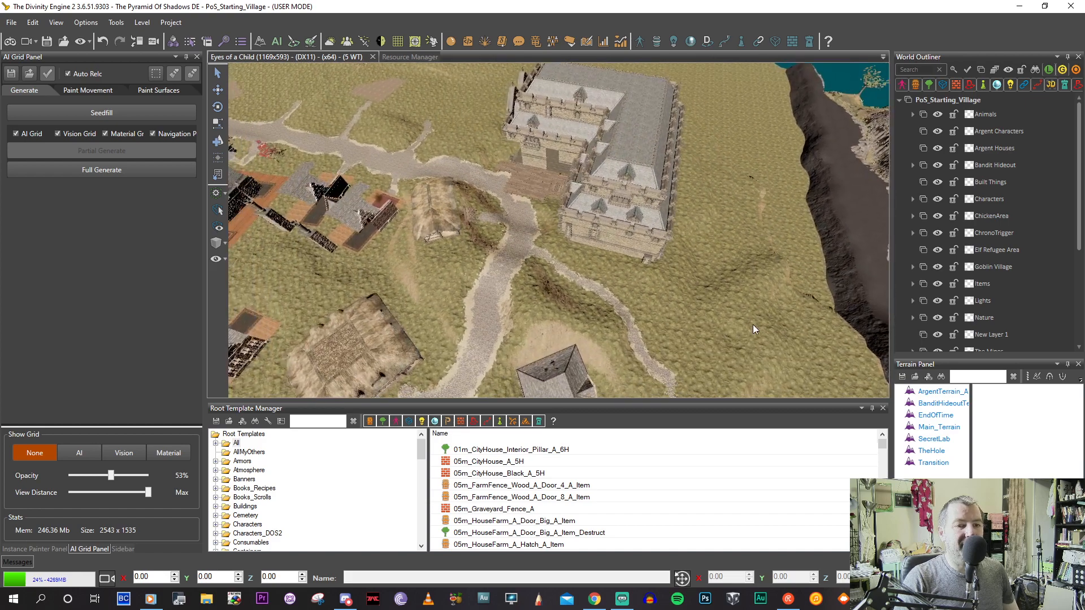
click(942, 391)
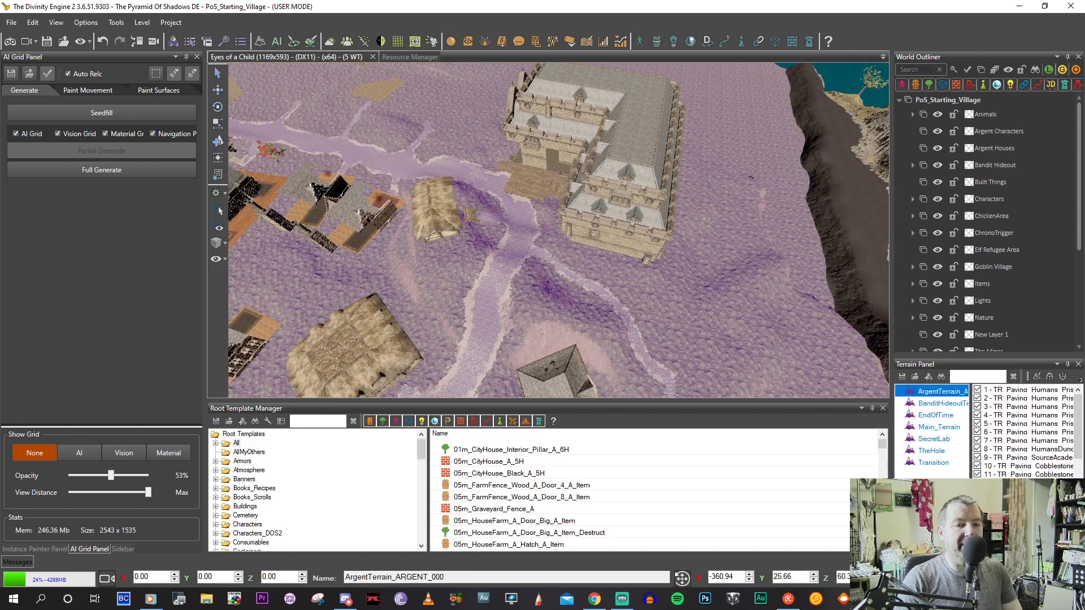
right_click(921, 393)
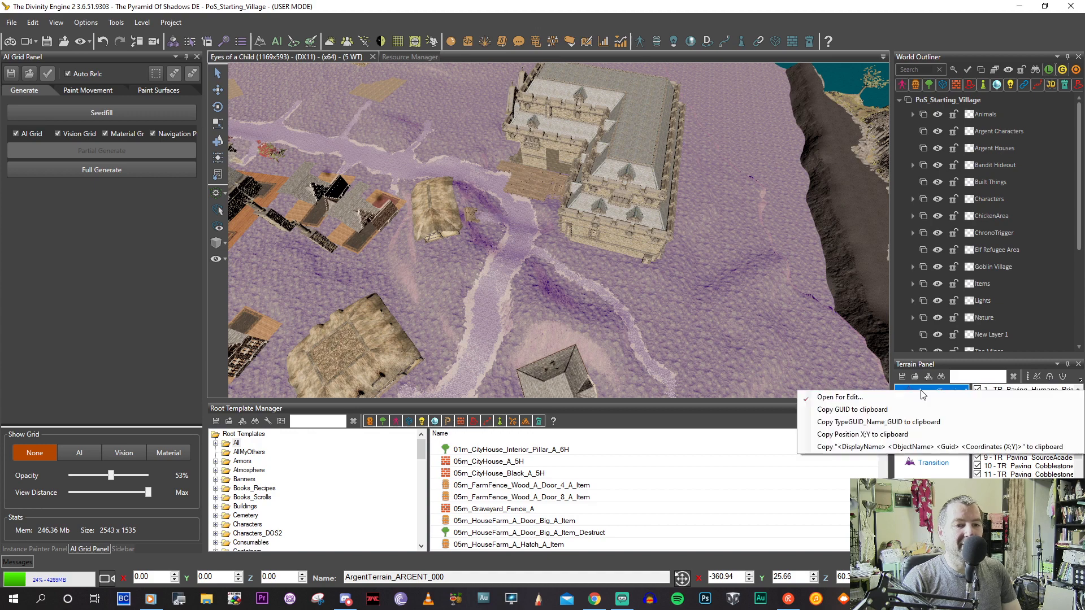
click(867, 398)
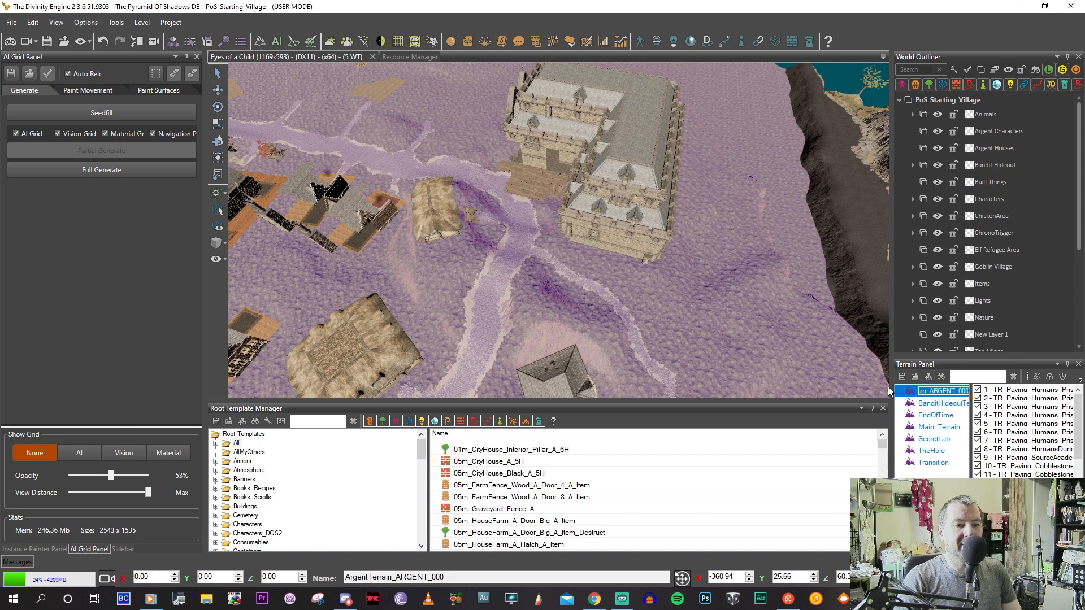
drag(889, 387, 856, 388)
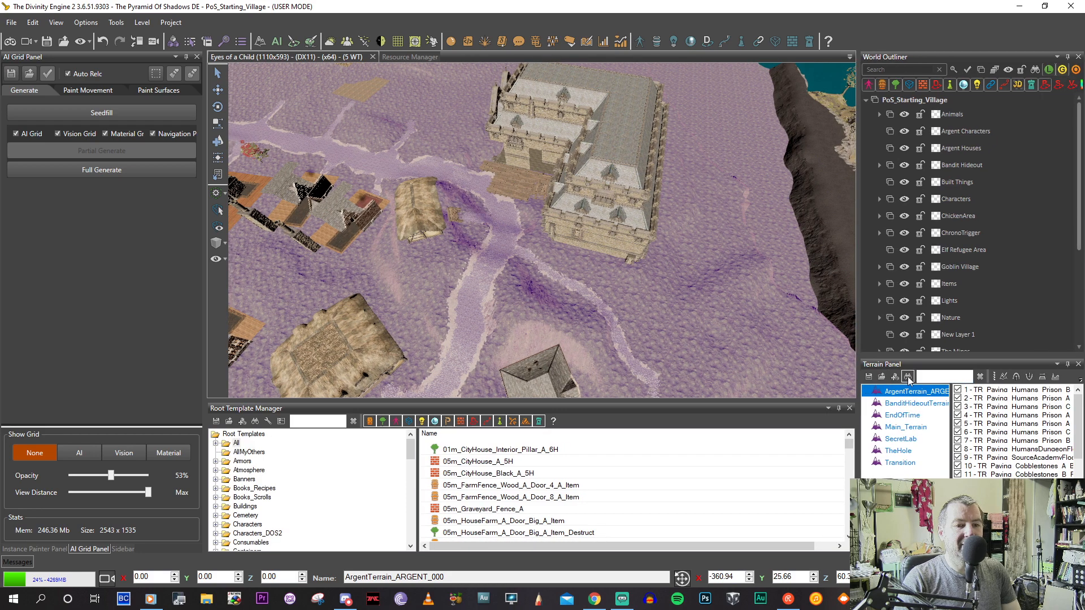
right_click(894, 395)
click(897, 392)
key(Delete)
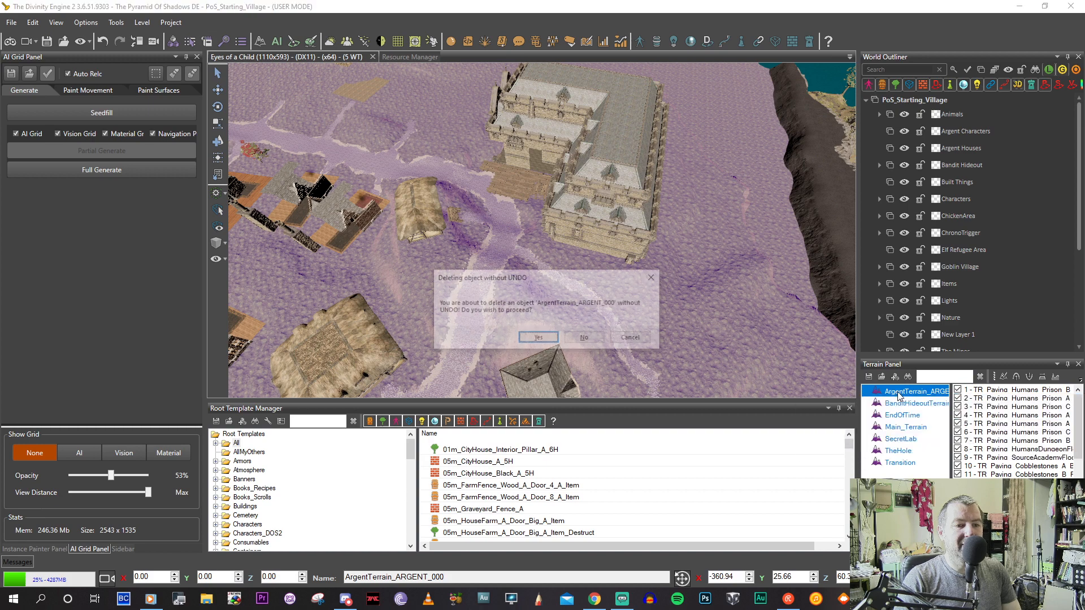
click(548, 339)
Delete the castle house roof pieces of the large Argent mansion in the viewport.
click(593, 211)
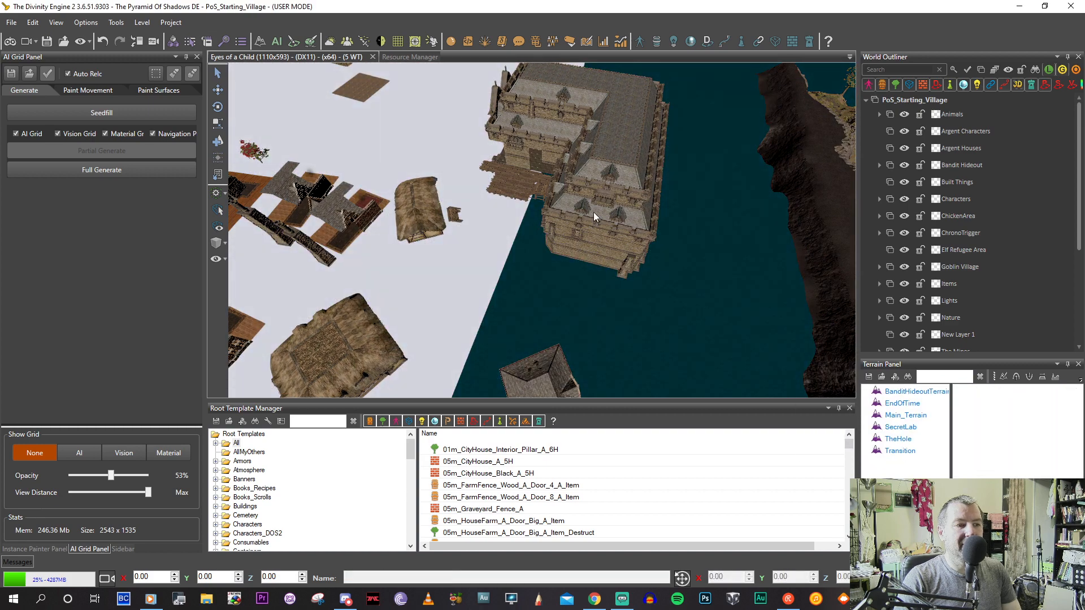
key(Delete)
click(612, 200)
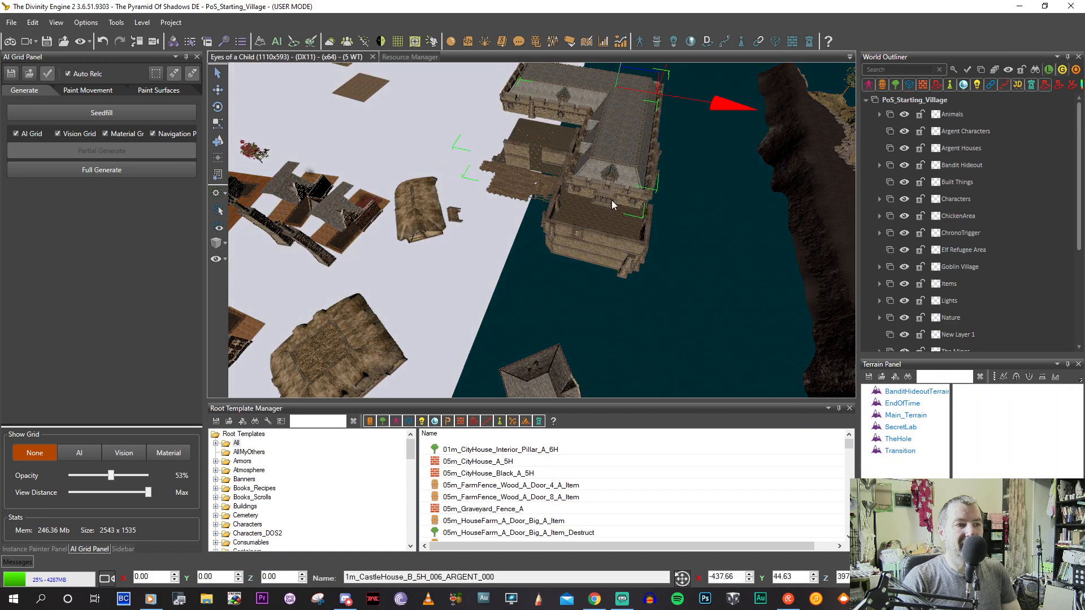
key(Delete)
Box-select the cluster of floating Argent houses and floors around the large building and delete the selection.
middle_drag(683, 243, 706, 249)
middle_drag(595, 211, 731, 263)
middle_drag(505, 237, 530, 322)
scroll(528, 321, up, 2)
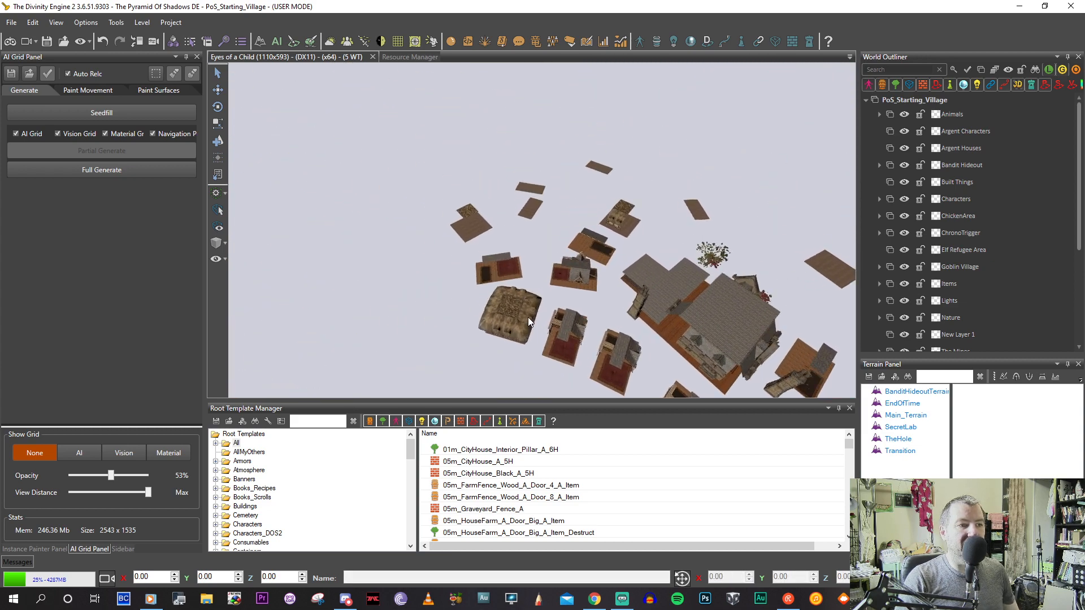
drag(403, 91, 700, 360)
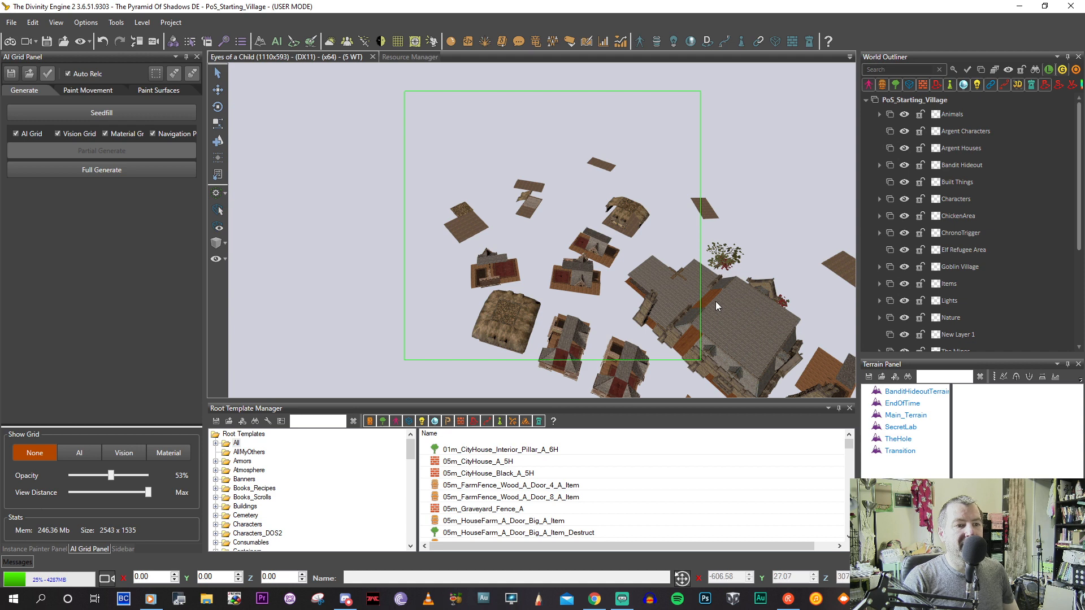
drag(716, 301, 715, 300)
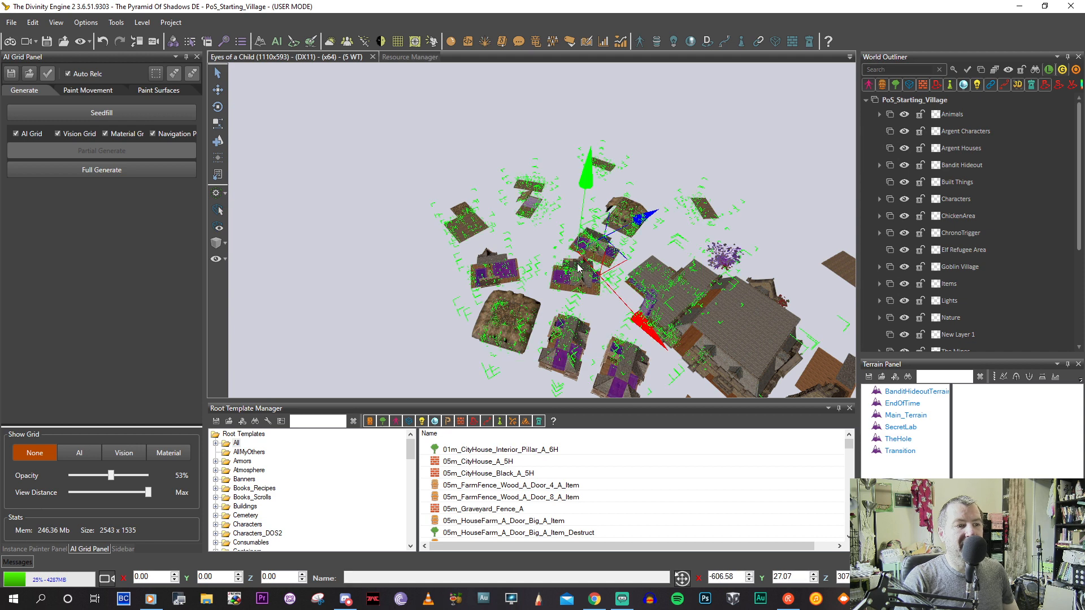
right_drag(577, 268, 599, 273)
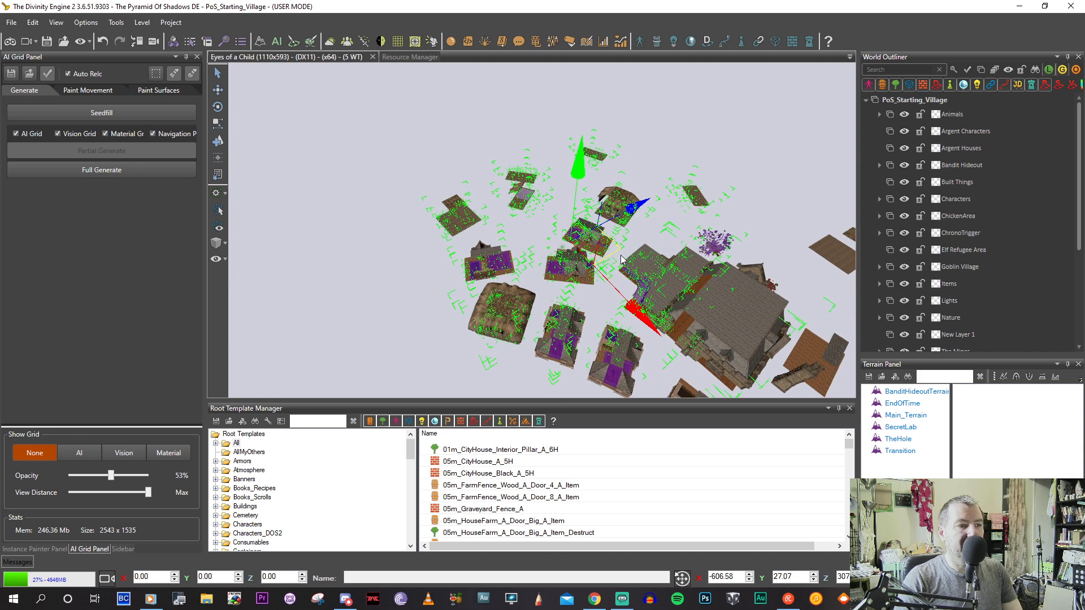
drag(620, 260, 625, 253)
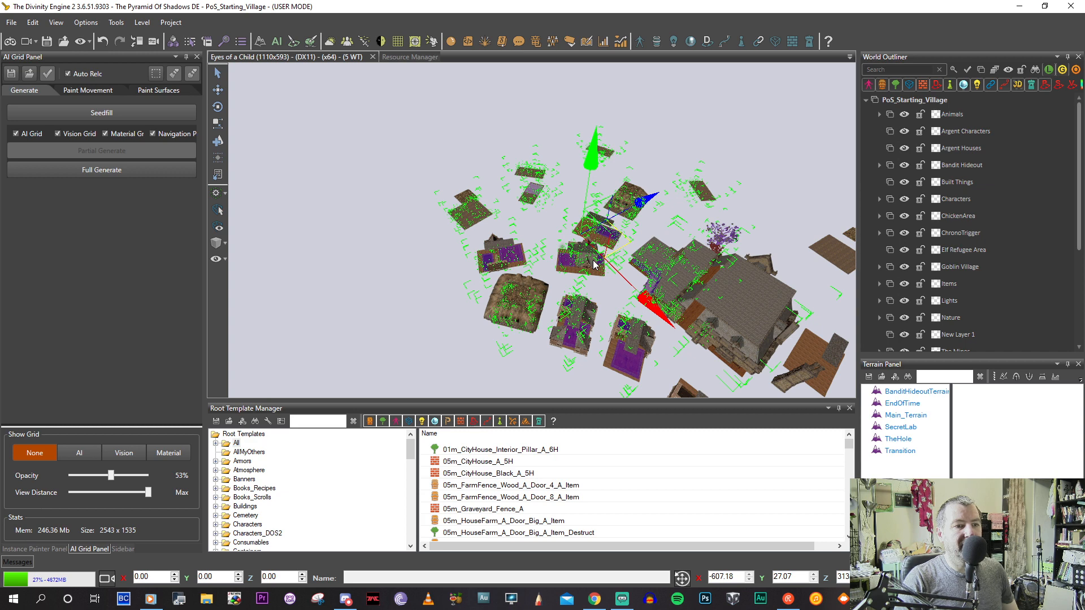
key(Delete)
Box-select the neighbouring group of Argent houses beside the water's edge and delete it.
right_drag(592, 260, 456, 250)
drag(391, 149, 561, 361)
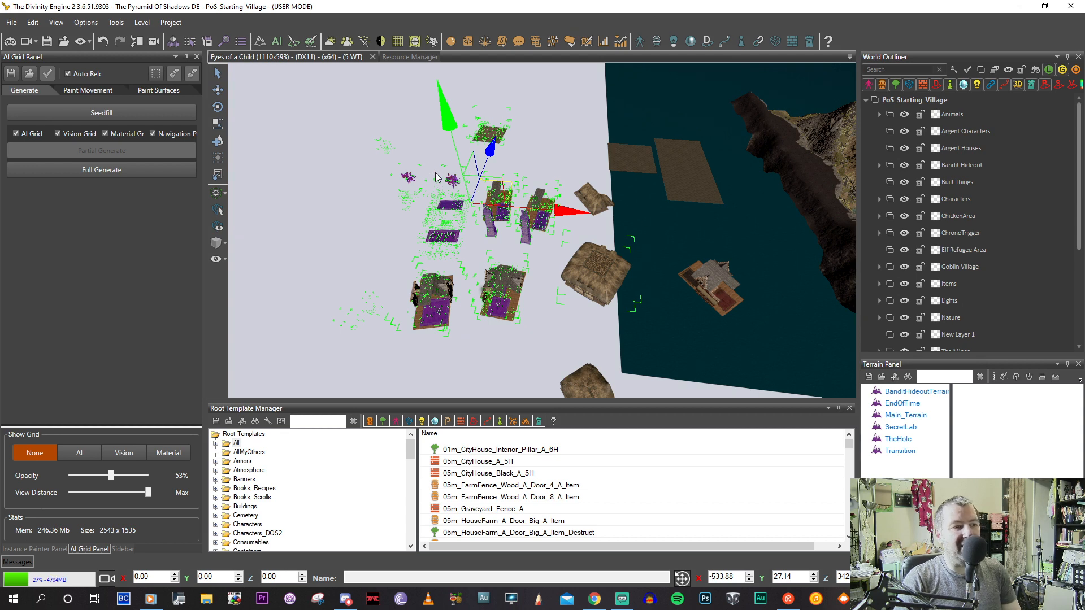
drag(479, 188, 342, 165)
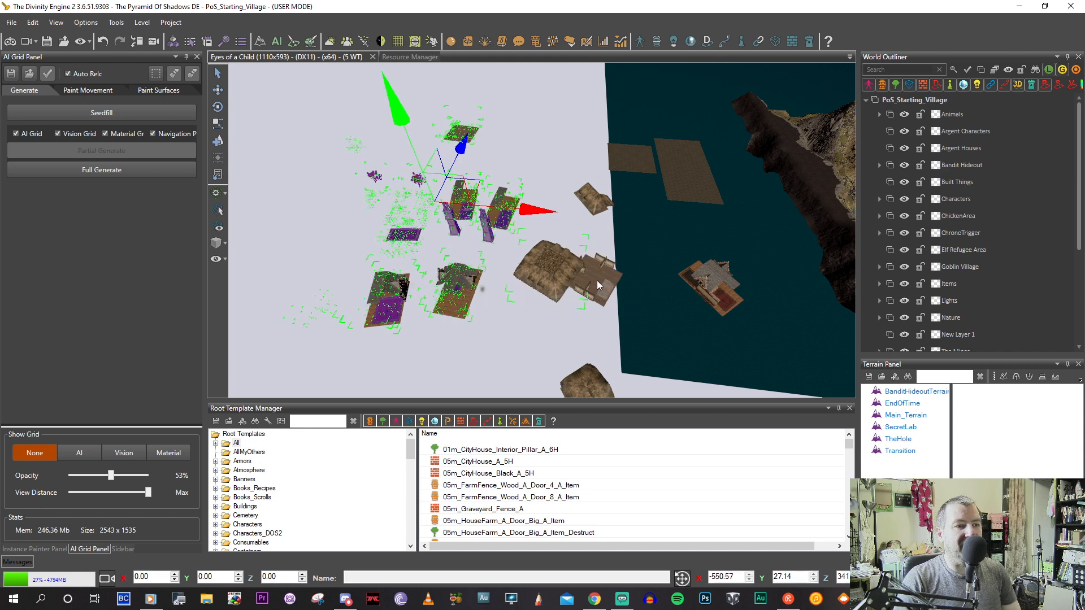
key(Delete)
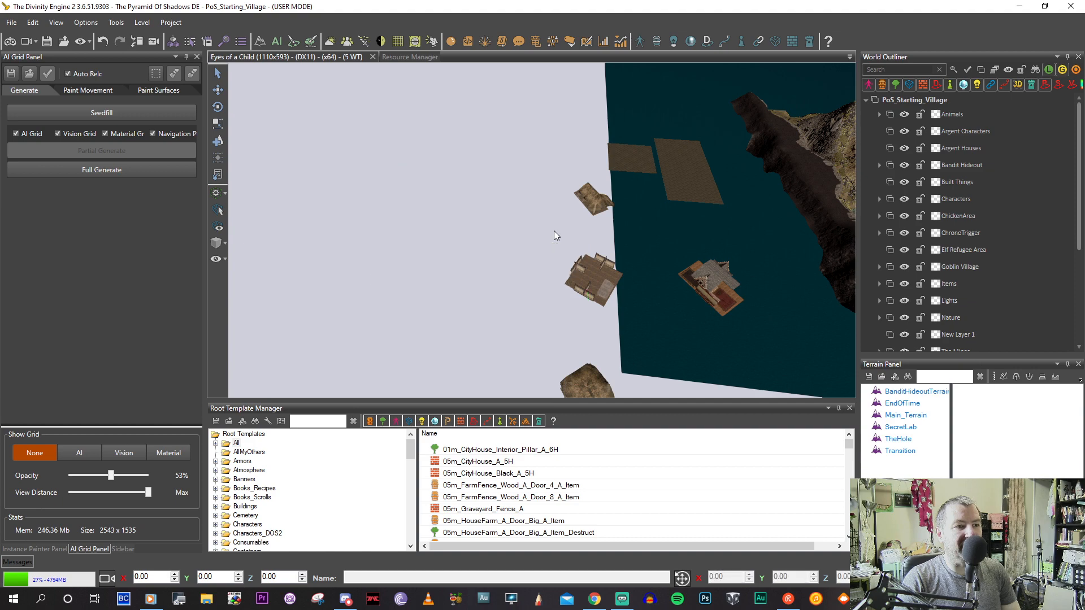
Box-select the group of floating Argent houses and floors past the corner of the water and delete it.
right_drag(518, 185, 321, 121)
drag(416, 160, 672, 362)
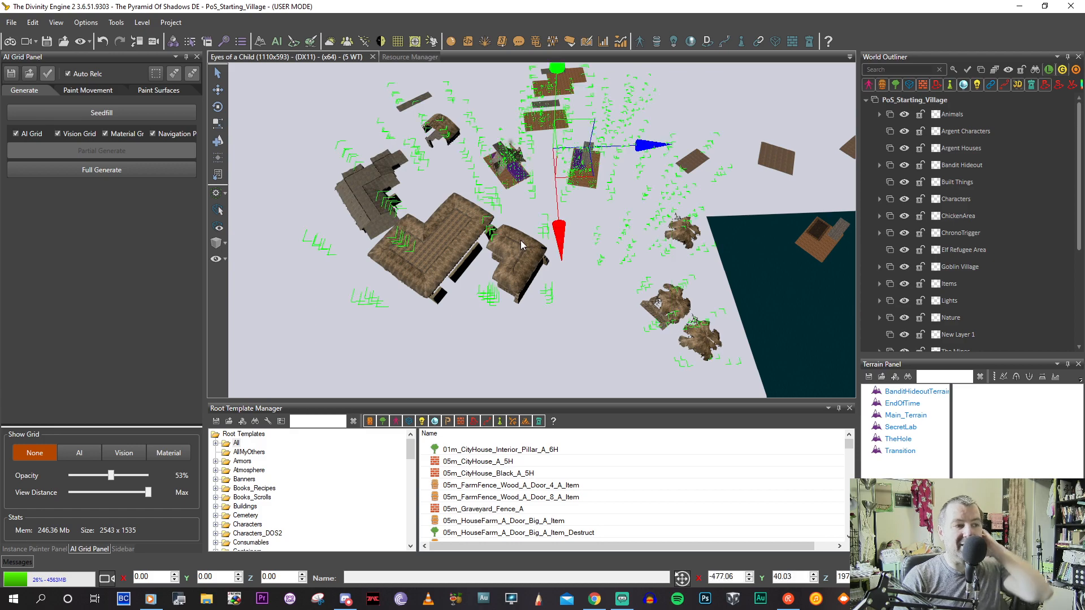
mouse_move(520, 239)
right_down()
mouse_move(504, 238)
mouse_move(517, 240)
right_up()
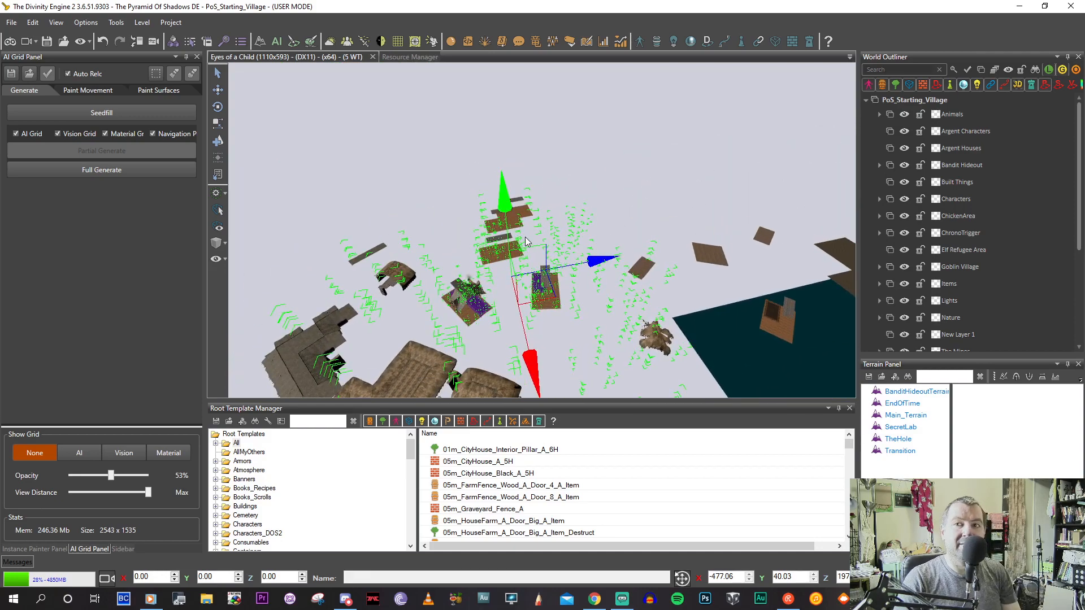
key(Delete)
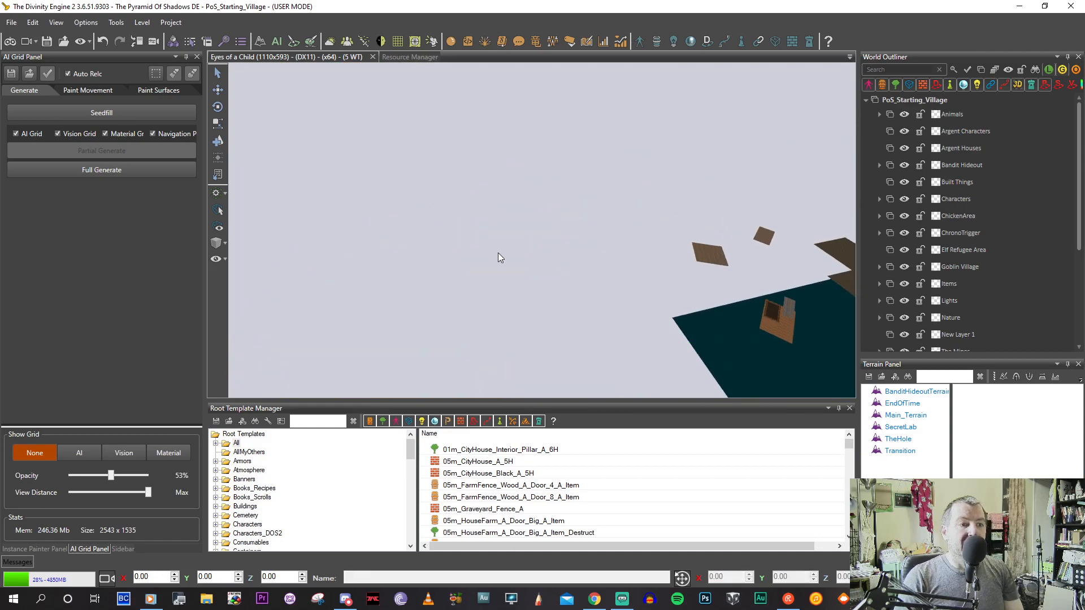
Delete the isolated wooden worker house walls, 05m_WorkerHouseWood_A_020_ARGENT_000, beside the water.
right_drag(496, 252, 497, 252)
middle_drag(497, 252, 432, 212)
click(649, 309)
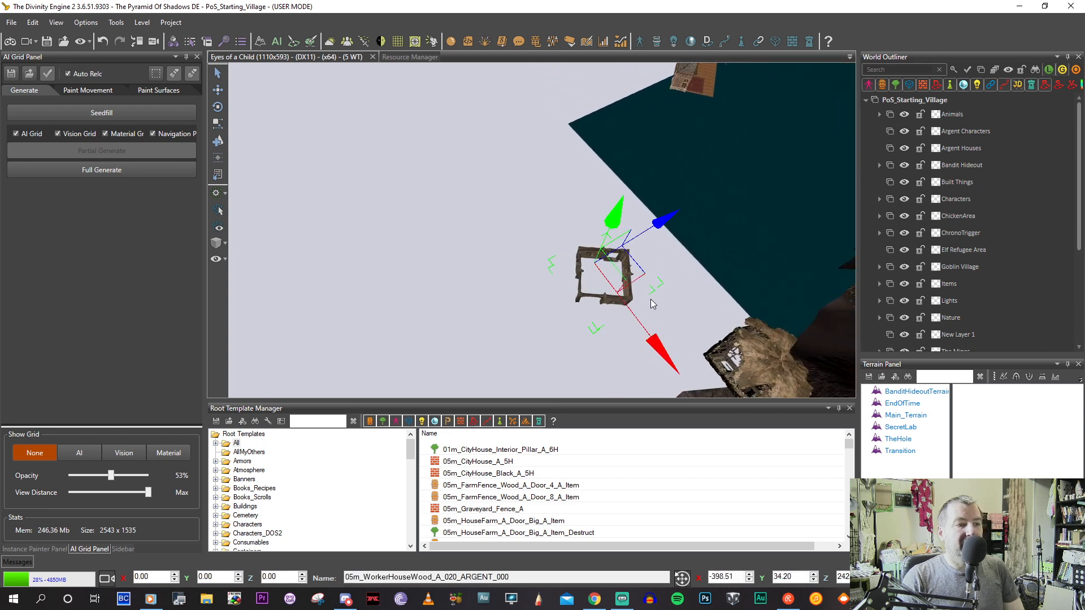
key(Delete)
Delete the stacked wooden worker house pieces, including 05m_WorkerHouseWood_A_019_ARGENT_000 and 05m_WorkerHouseWood_A_018_ARGENT_000, where the water meets the terrain.
right_drag(658, 293, 665, 294)
click(689, 235)
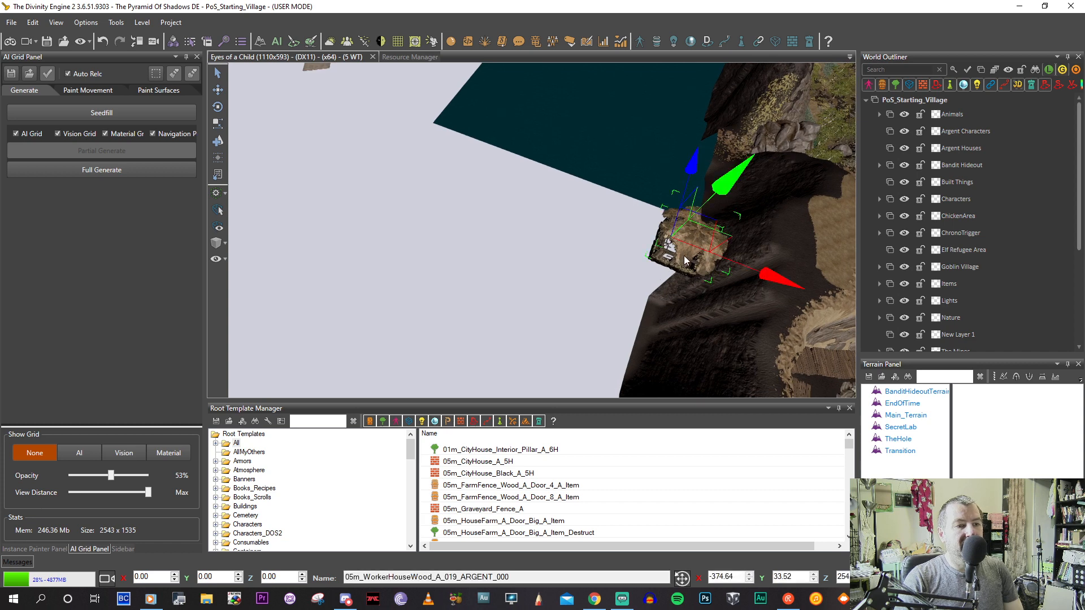
key(Delete)
click(666, 282)
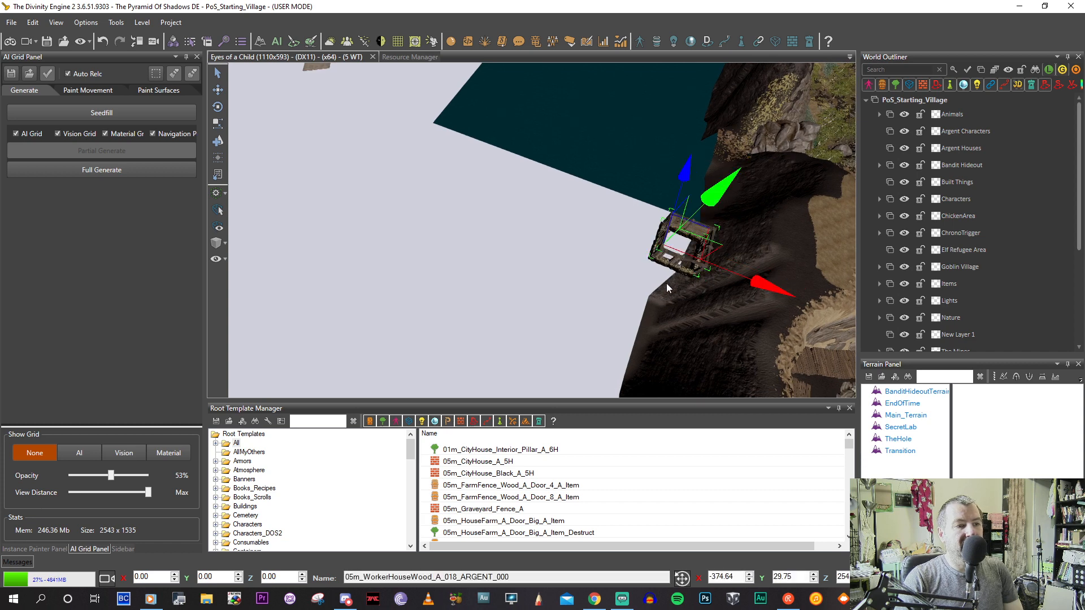
key(Delete)
click(668, 268)
key(Delete)
Delete the walls and roof pieces of the small Argent city house at the water's edge.
right_drag(625, 250, 619, 185)
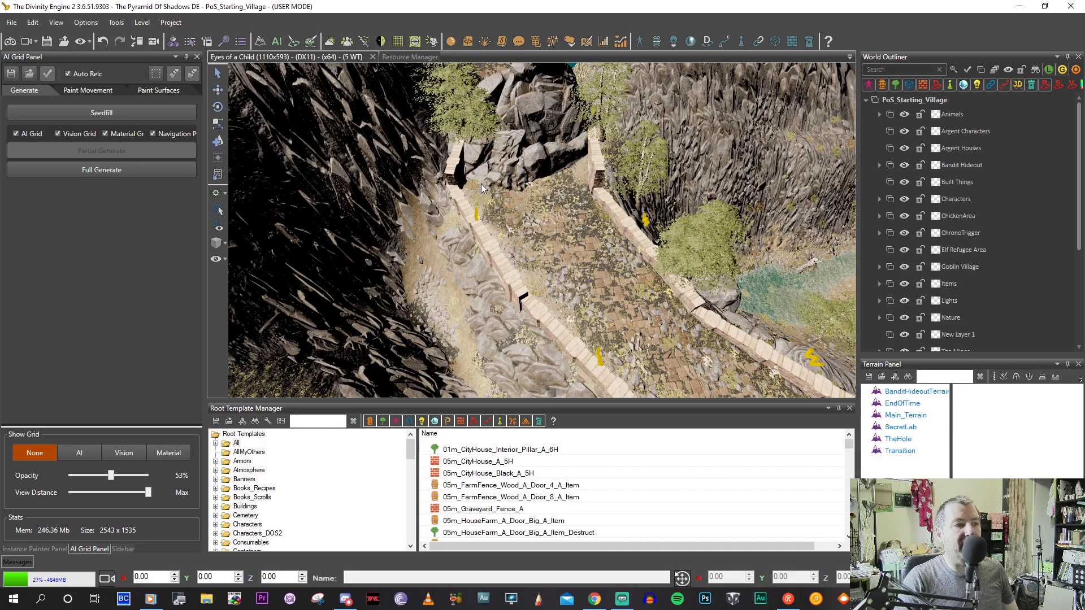
key(w)
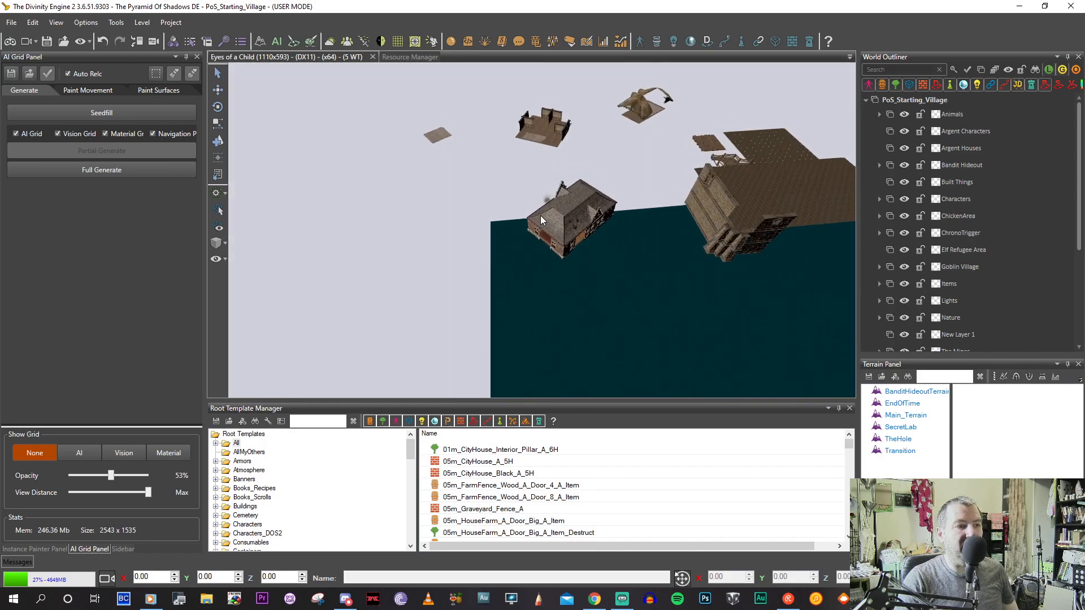
click(500, 215)
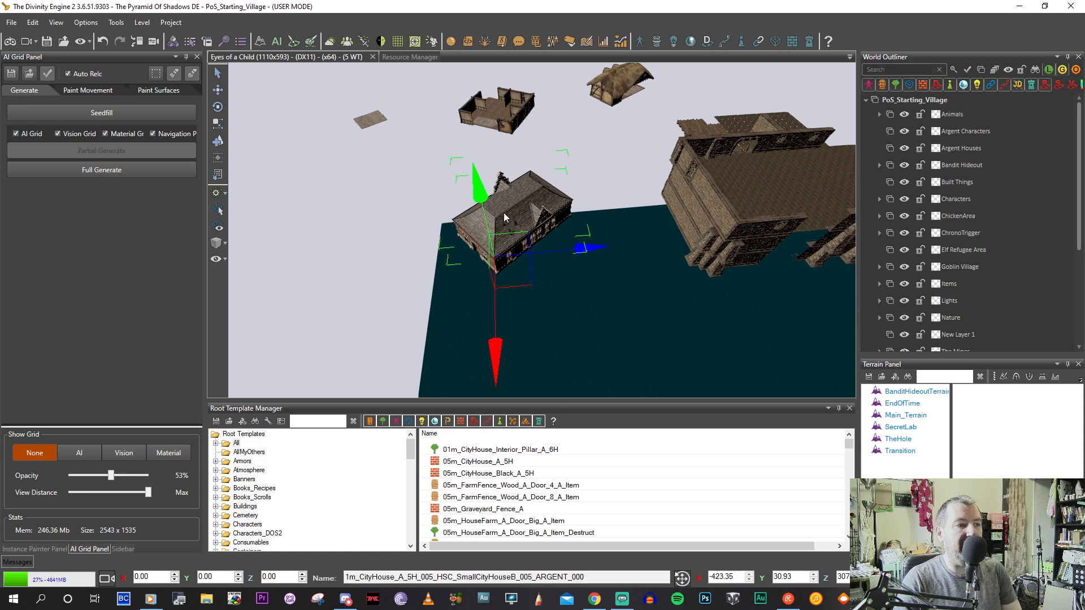
key(Delete)
scroll(500, 212, up, 1)
click(500, 212)
key(Delete)
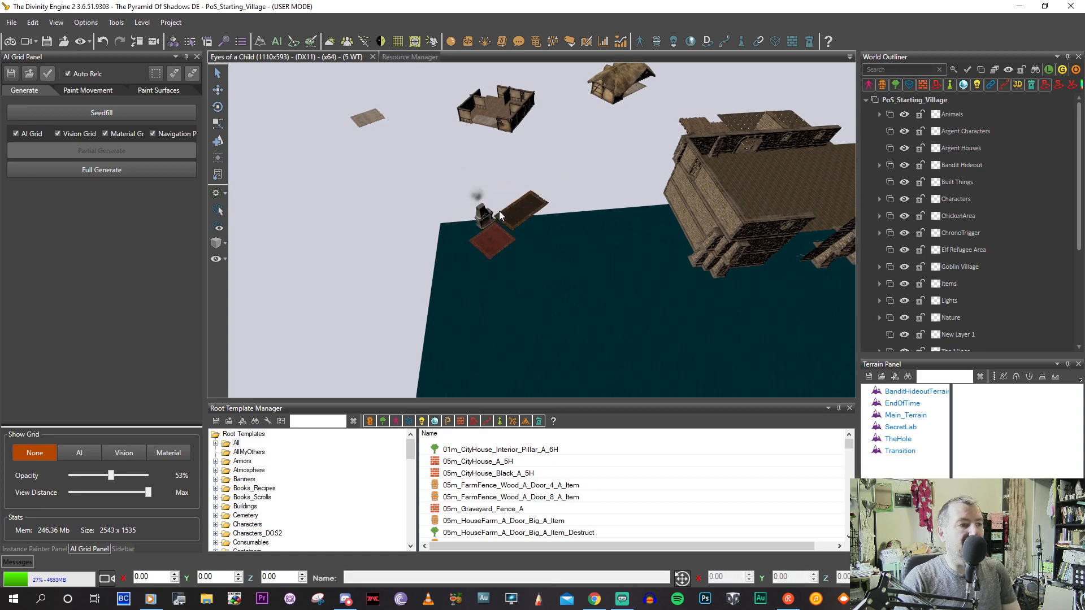
Box-select the city house's leftover floors, chimney and furniture together with the roofless house behind and delete them.
key(w)
mouse_move(528, 236)
middle_down()
mouse_move(585, 267)
mouse_move(580, 203)
middle_up()
drag(582, 200, 416, 78)
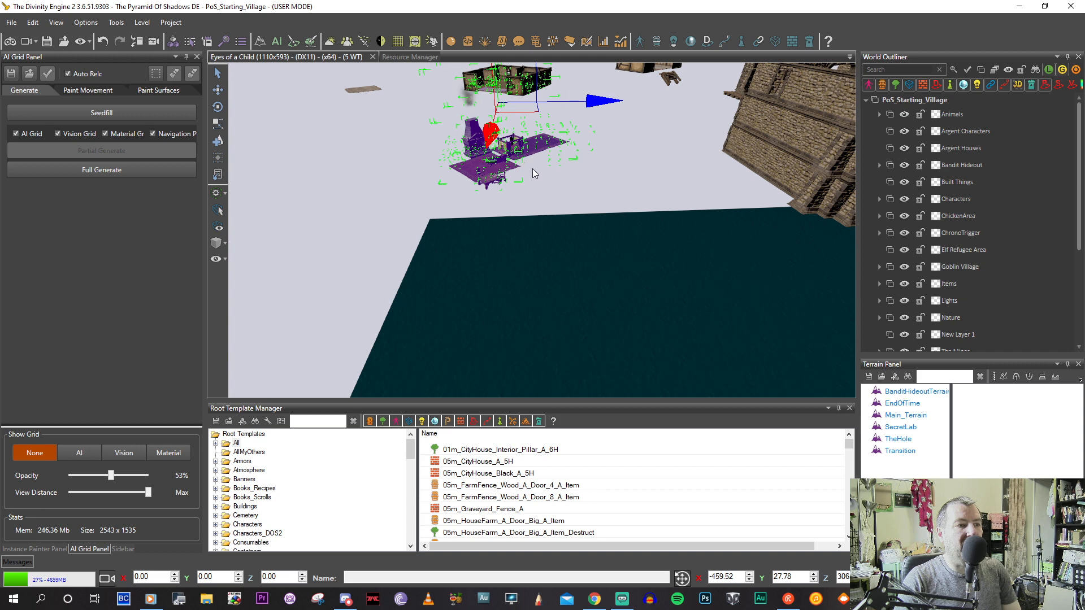
key(Delete)
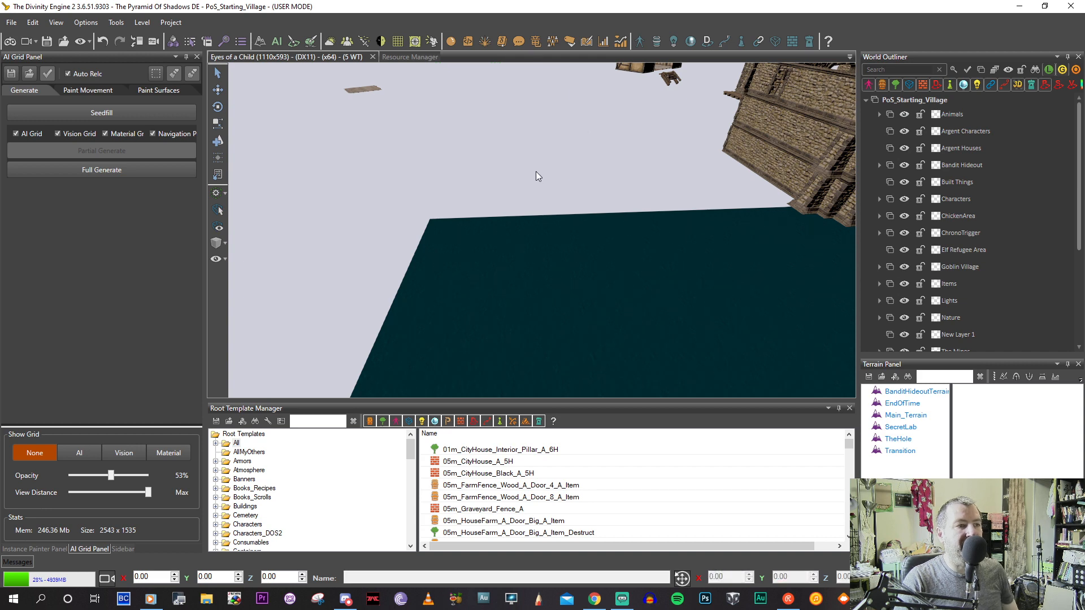
Box-select the large stone Argent building floating above the water and delete it.
key(d)
right_drag(642, 192, 546, 221)
drag(655, 251, 320, 94)
click(495, 211)
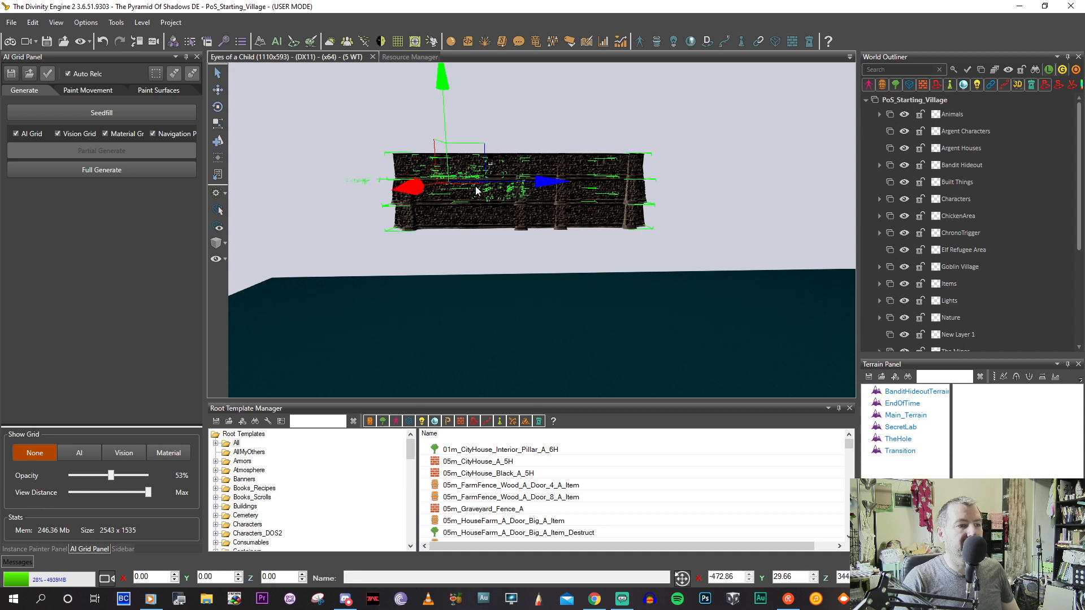
key(Delete)
Box-select the small leftover Argent objects floating beyond the water and delete them.
drag(478, 259, 316, 154)
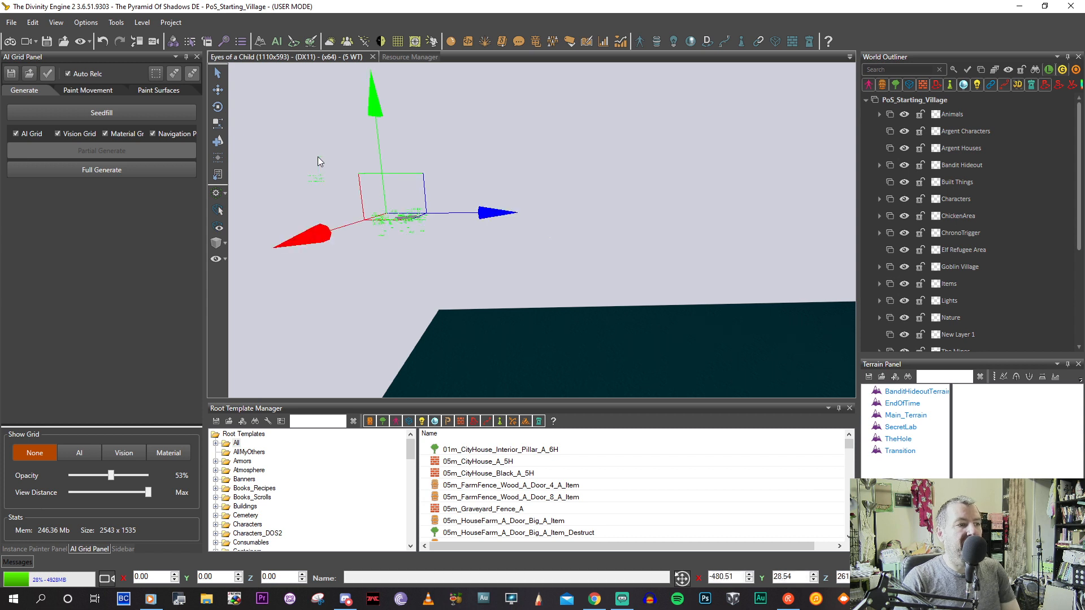
key(Delete)
drag(260, 80, 820, 268)
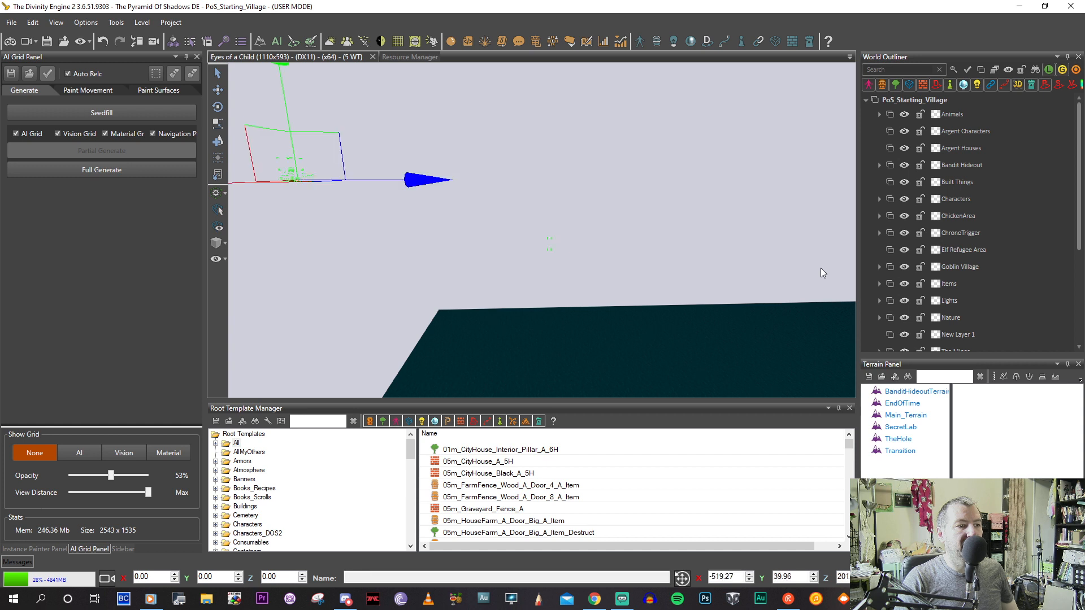
key(f)
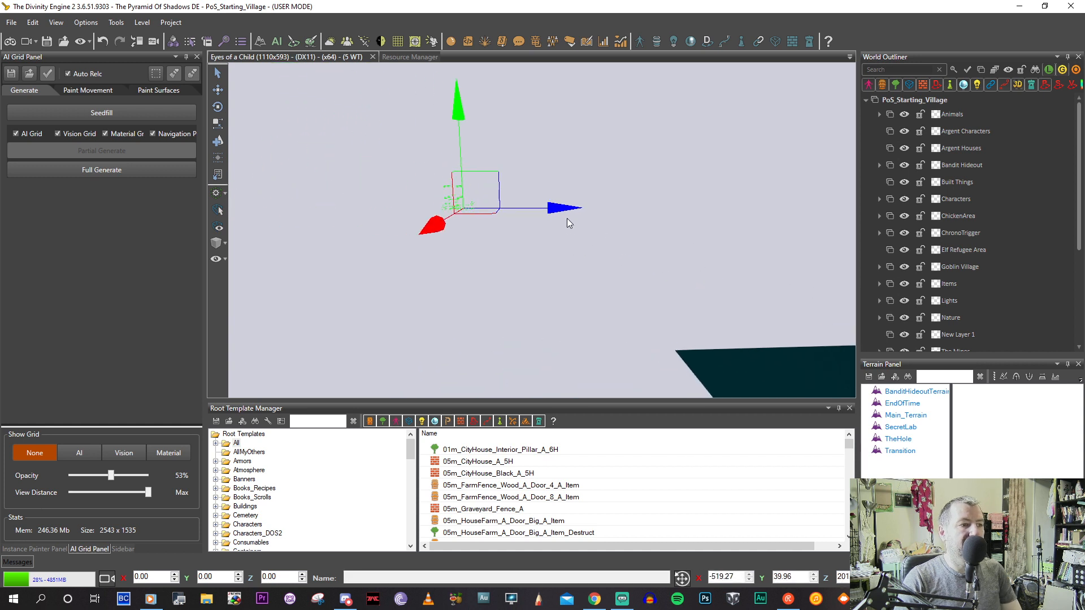
key(Delete)
drag(305, 117, 642, 330)
middle_drag(538, 278, 490, 327)
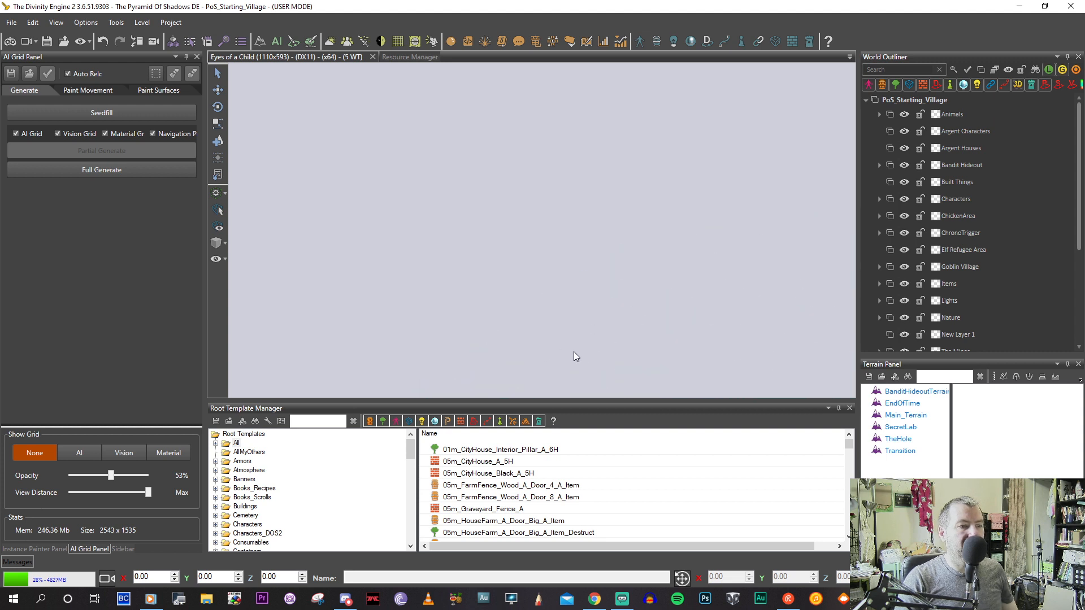
Regenerate the level bounds in PoS_Starting_Village's level data and save the level data.
middle_drag(514, 226, 802, 198)
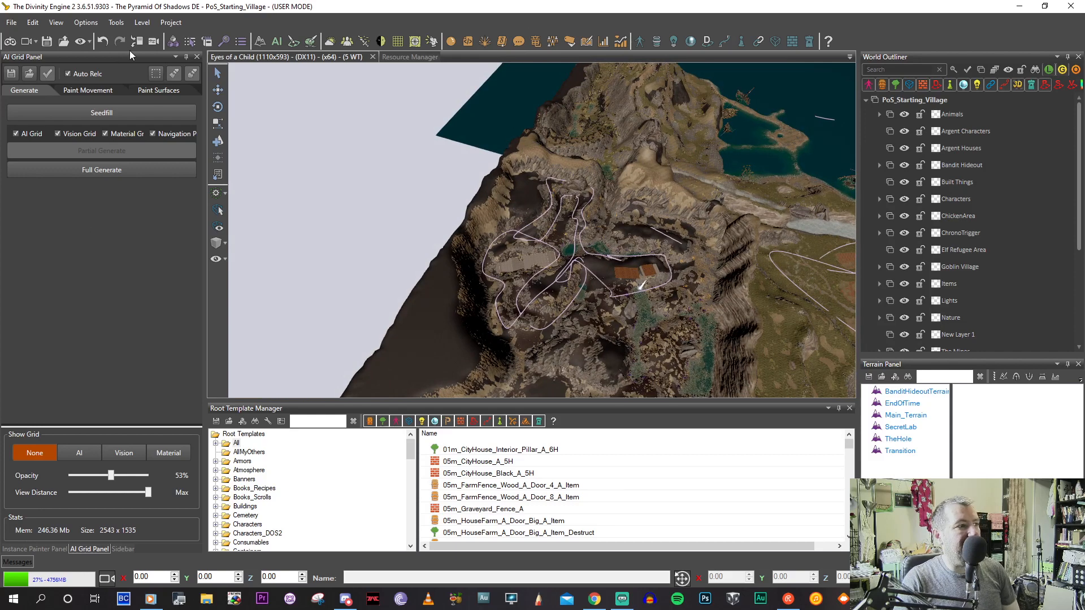
click(142, 22)
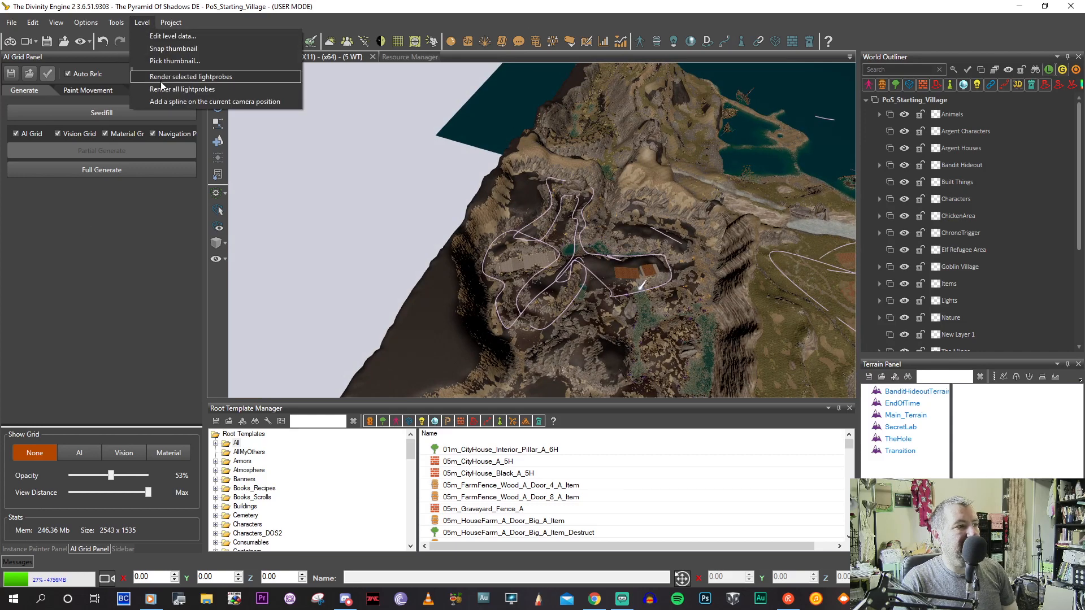
click(117, 419)
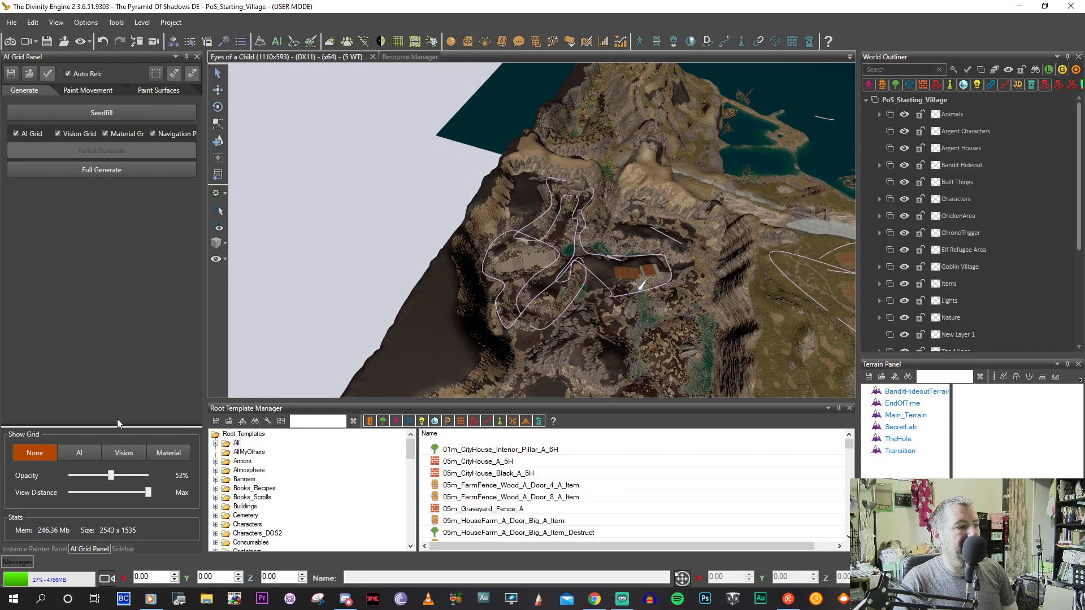
click(83, 530)
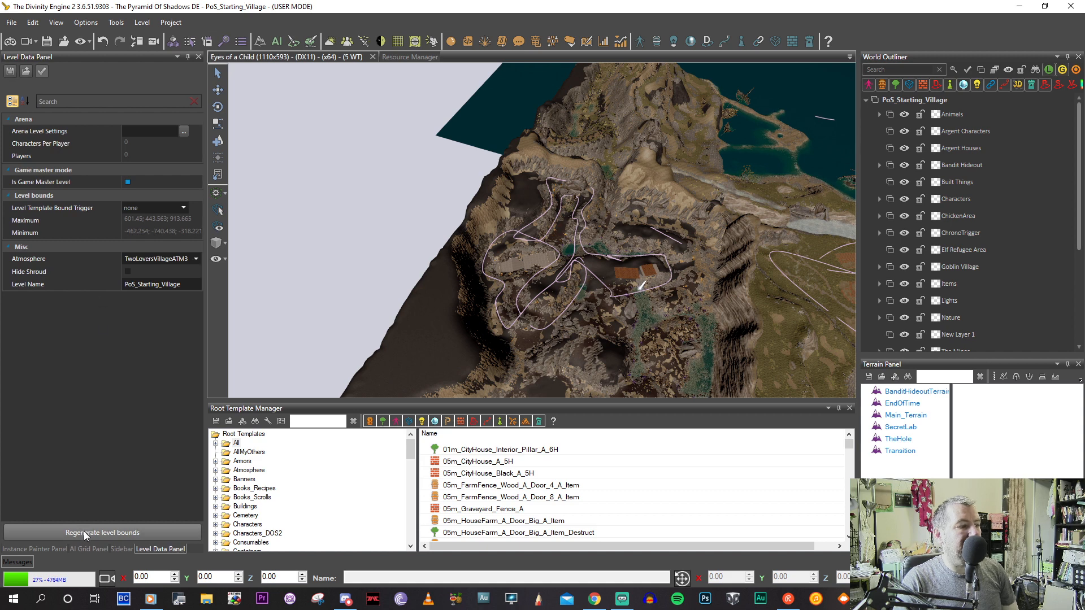
click(11, 71)
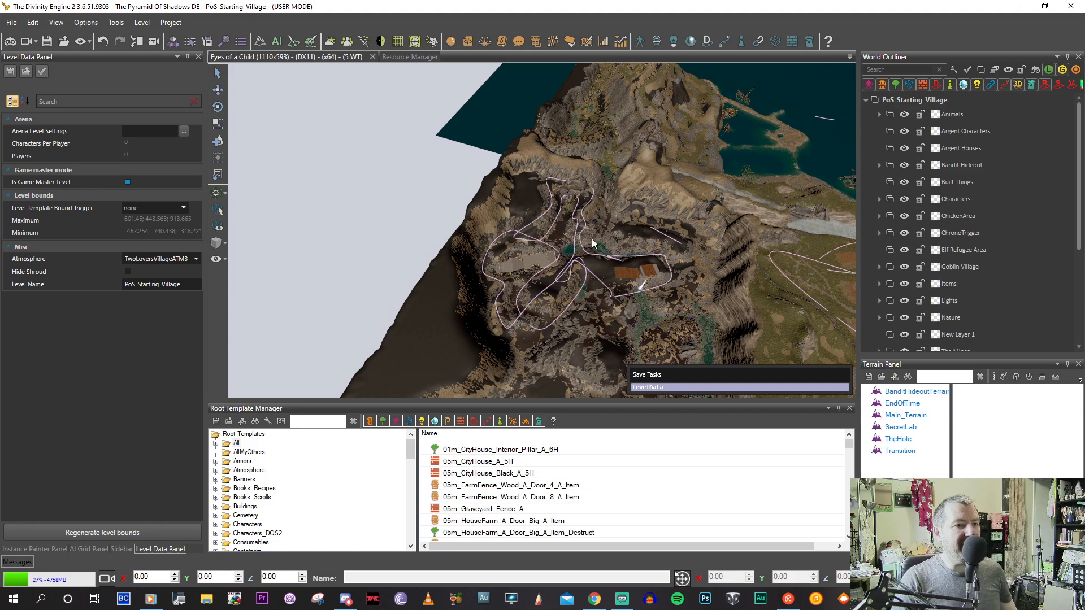
Show the AI grid and examine the old grid over the area where the Argent terrain and houses were removed.
right_drag(573, 246, 604, 261)
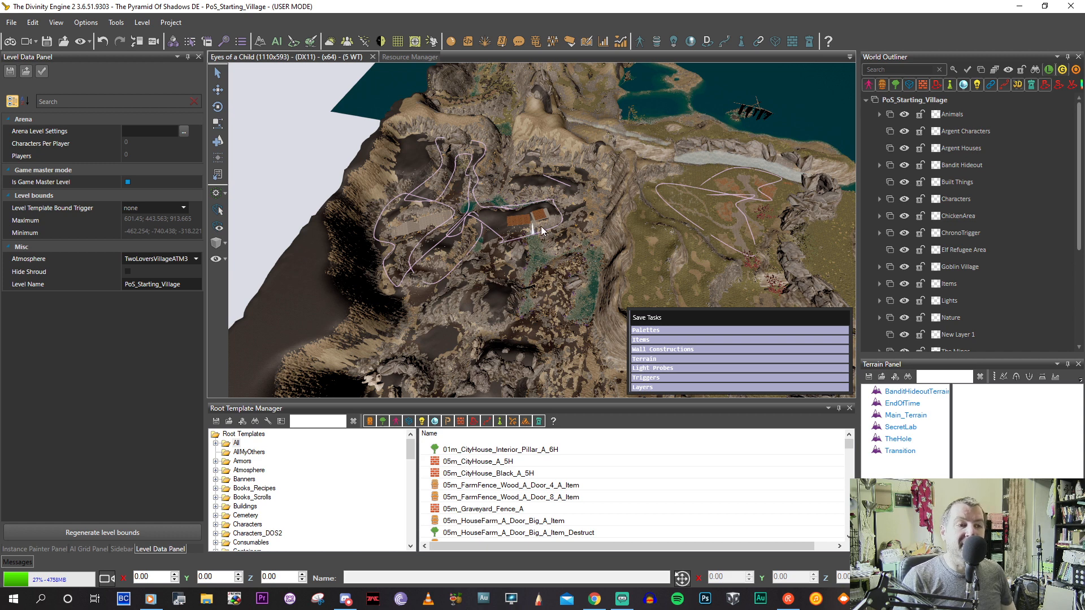
scroll(523, 248, up, 2)
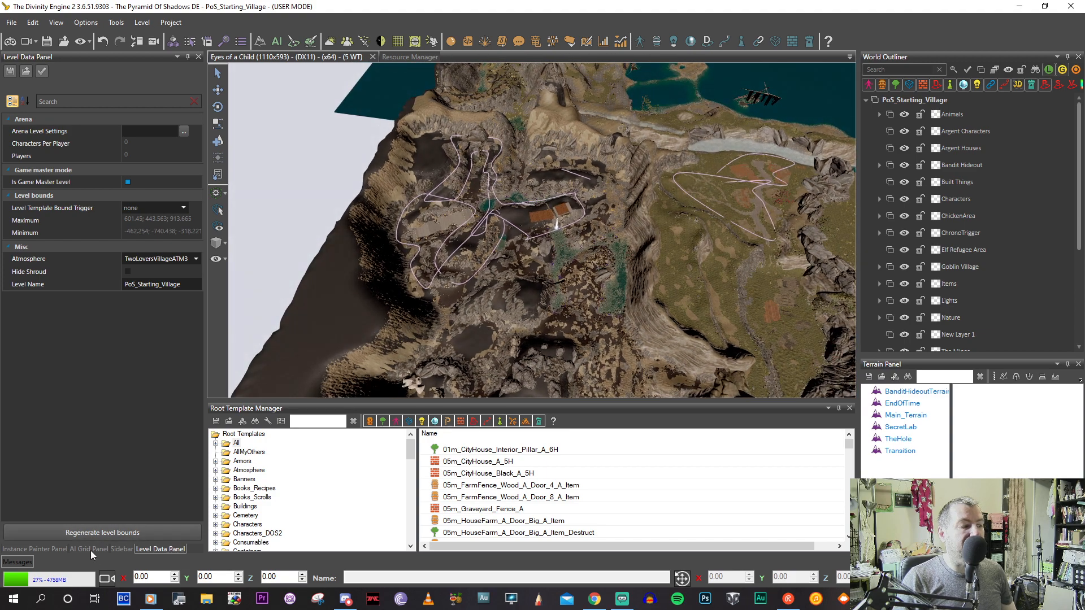
click(90, 549)
click(80, 454)
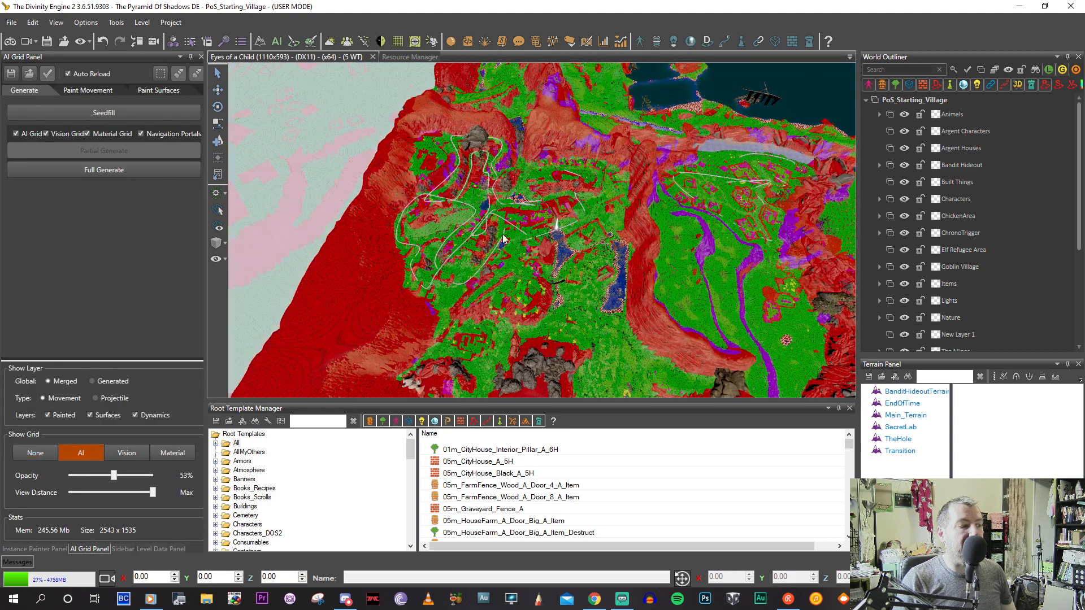
scroll(466, 195, up, 6)
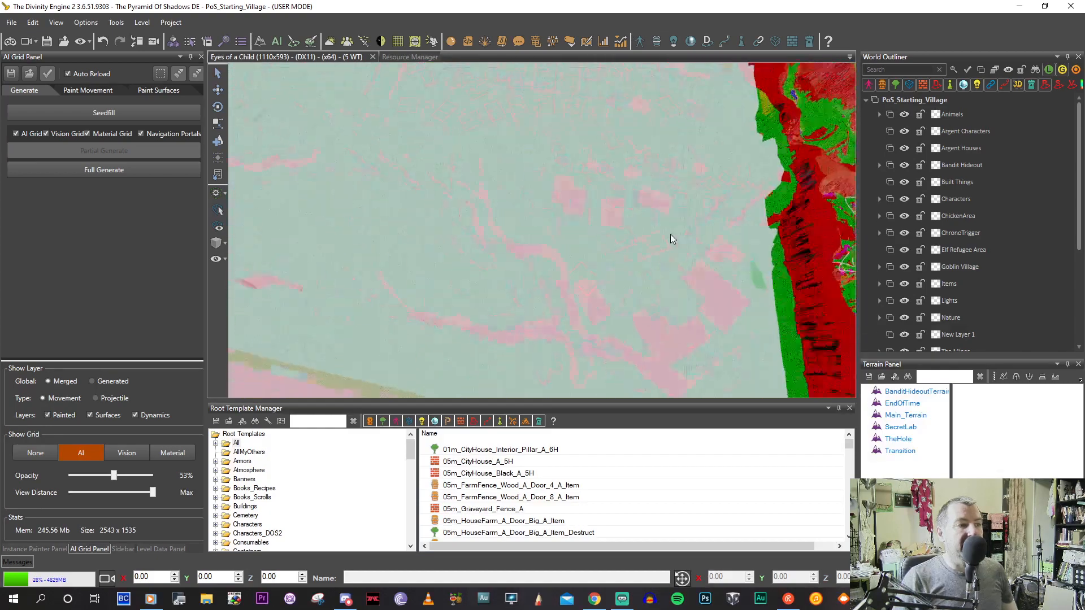
middle_drag(546, 161, 433, 208)
scroll(432, 208, up, 5)
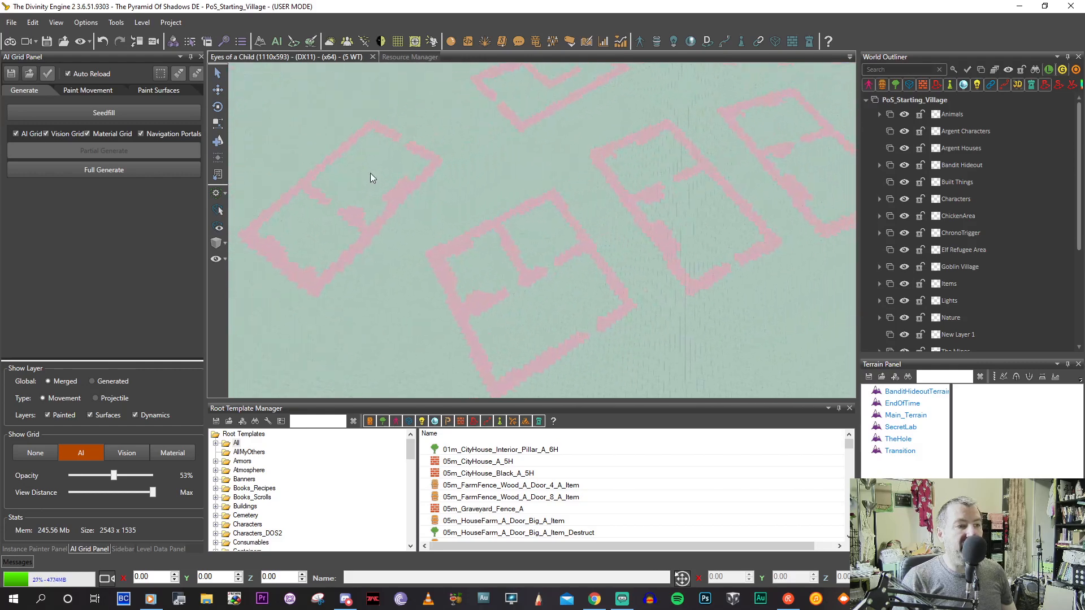
middle_drag(370, 173, 497, 285)
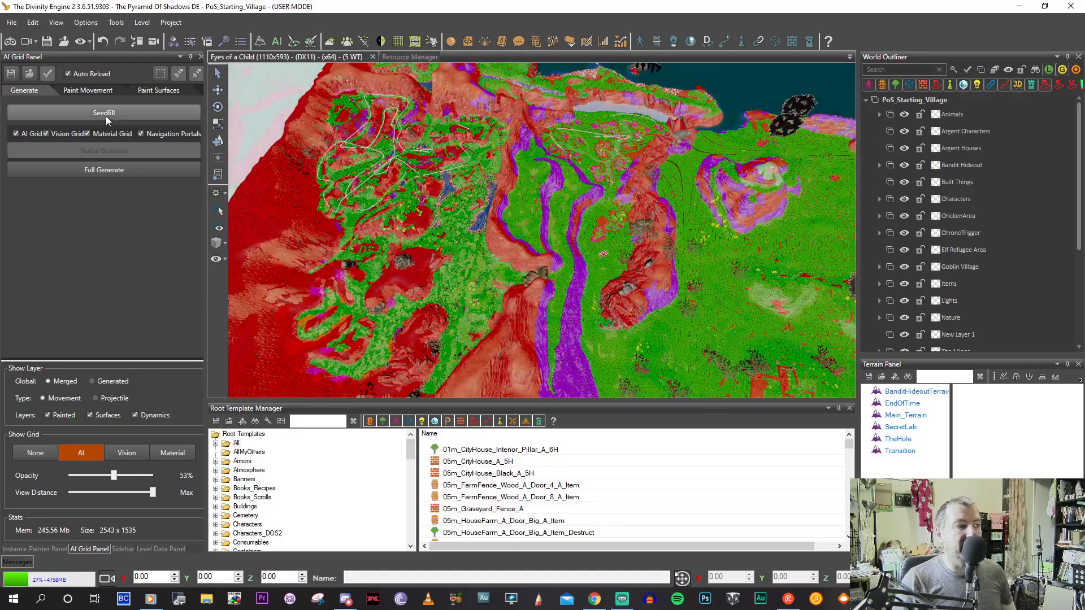
Run a full generate of the AI, vision and material grids and the navigation portals for the level.
click(109, 171)
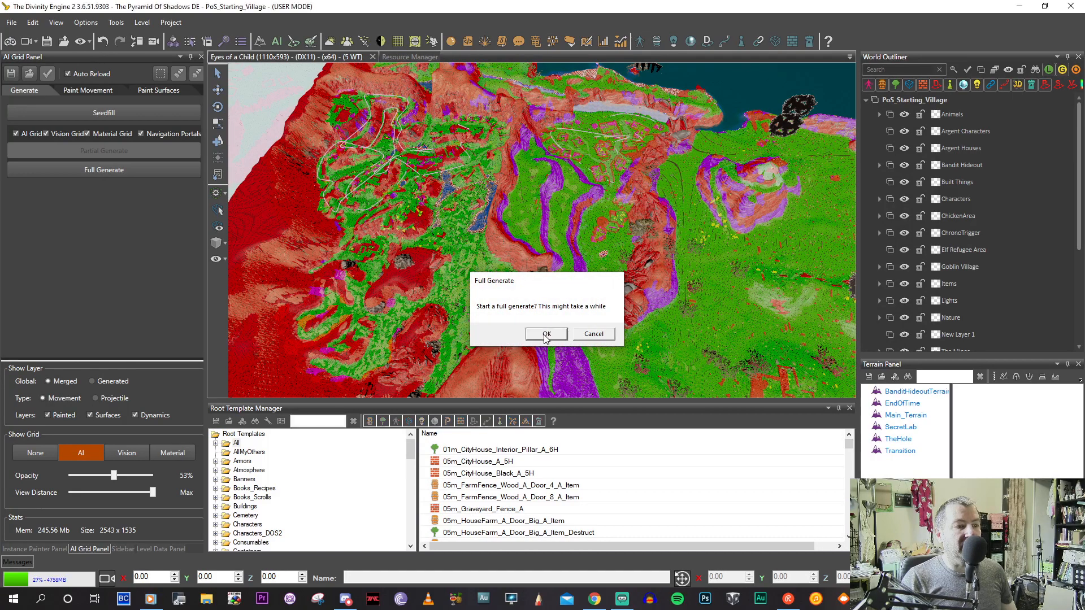
click(547, 336)
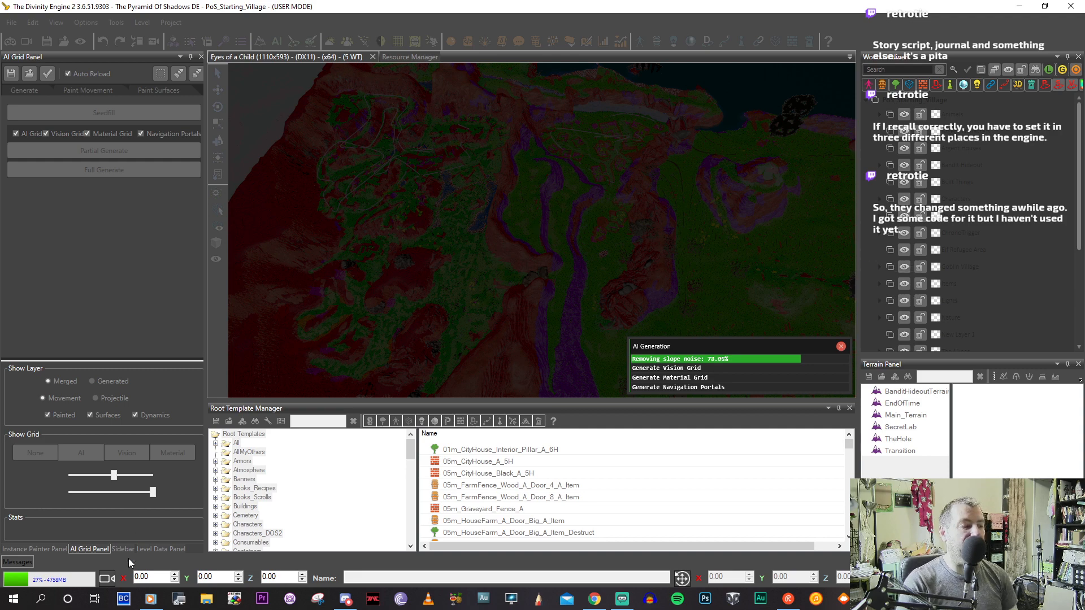
Switch to Windows Media Player, start playing the current playlist and minimise the player.
click(153, 602)
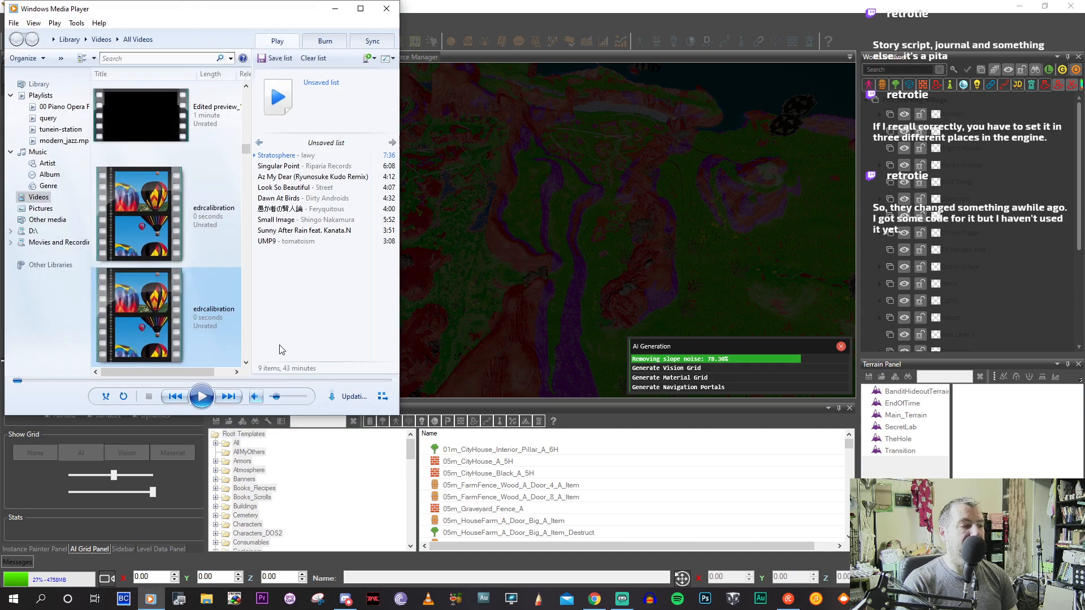
click(202, 398)
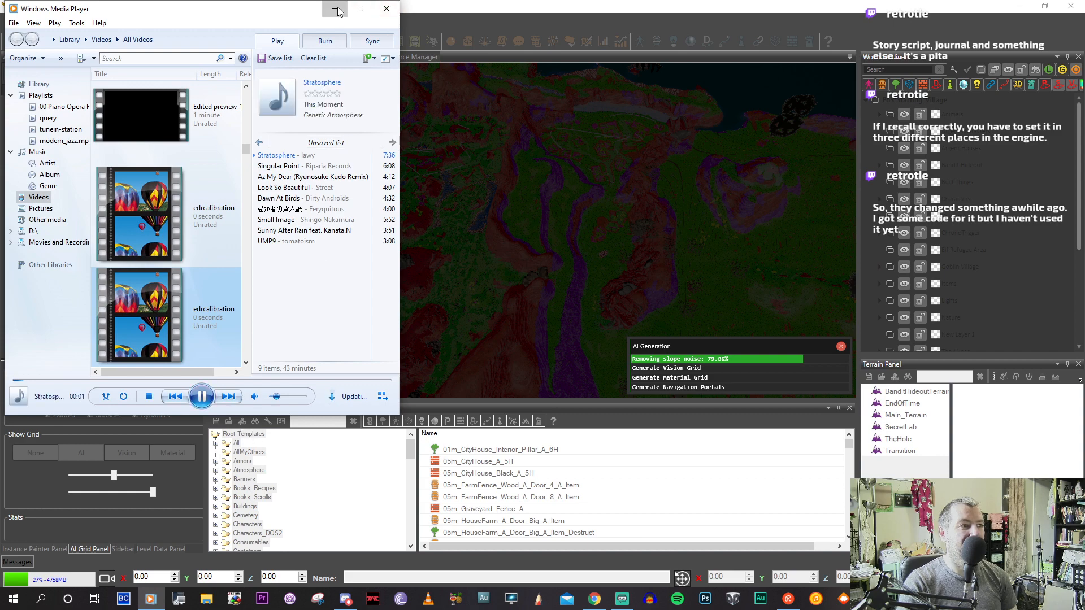
click(336, 9)
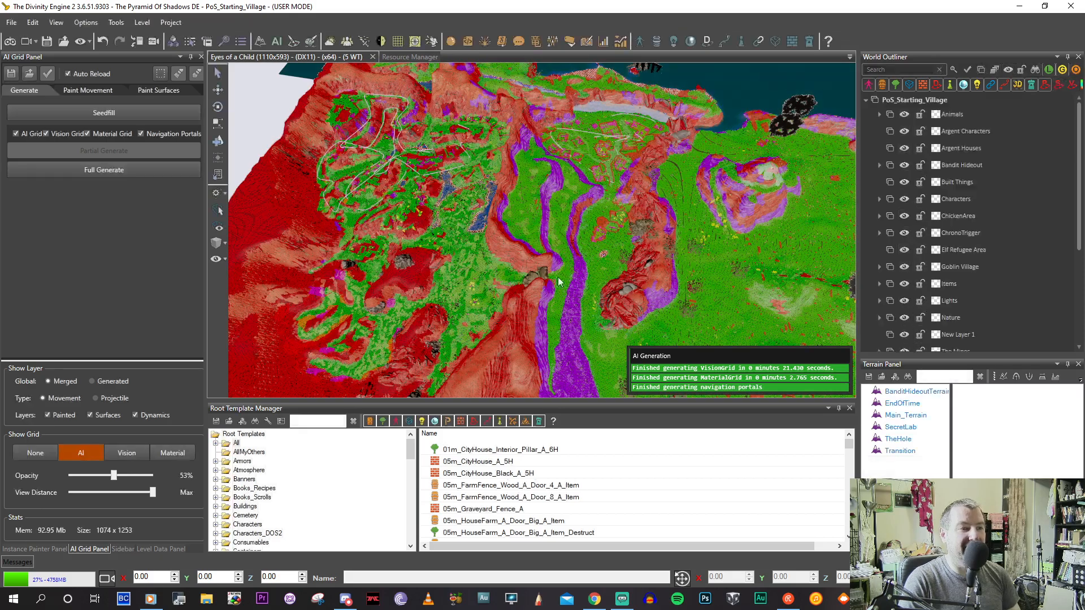
Inspect the newly generated AI grid across the village terrain.
middle_drag(499, 245, 586, 219)
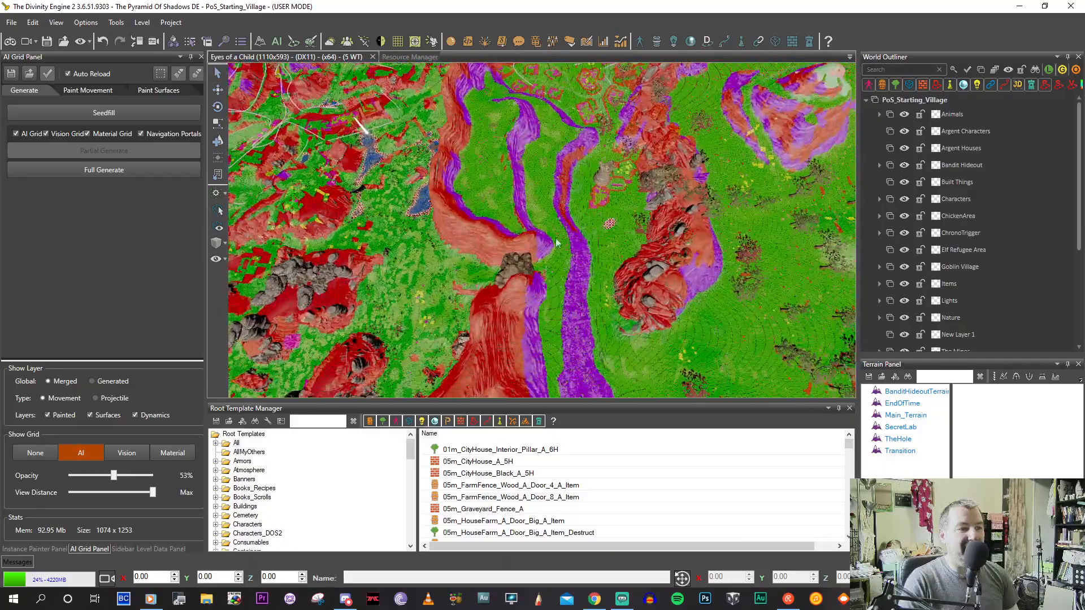
click(127, 452)
middle_drag(506, 292, 567, 314)
scroll(469, 275, up, 3)
scroll(483, 277, up, 3)
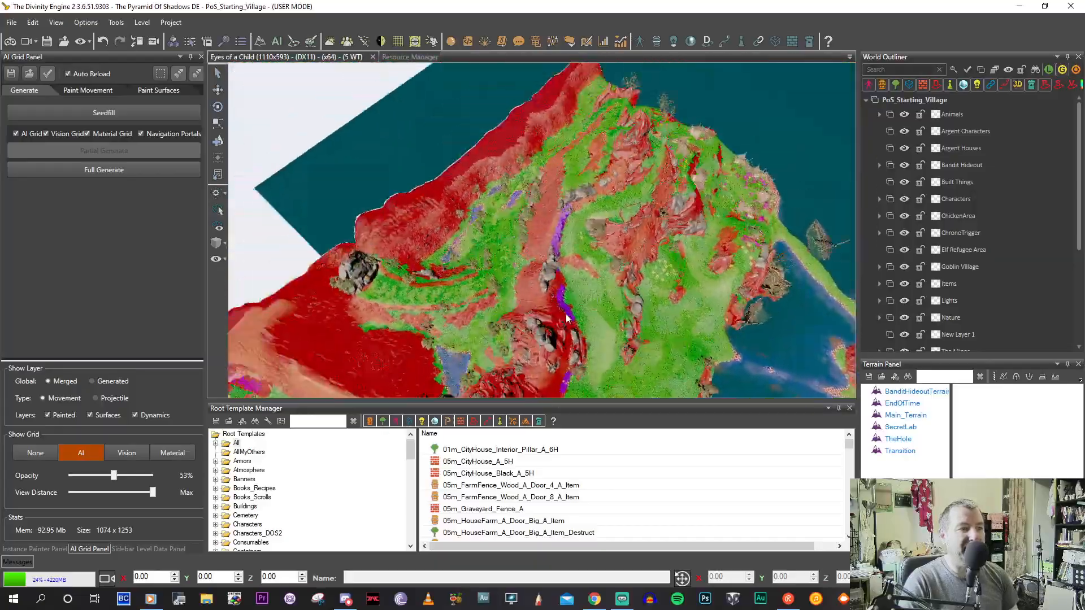
Examine the new AI grid along the river shallows, and turn off the grid display.
scroll(566, 318, up, 5)
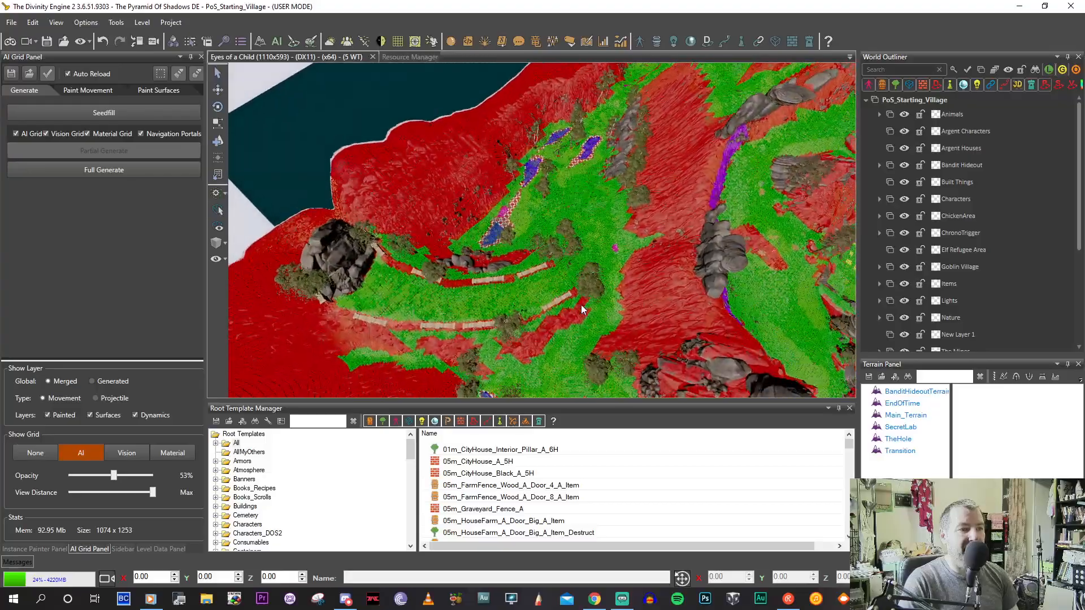
scroll(582, 306, up, 6)
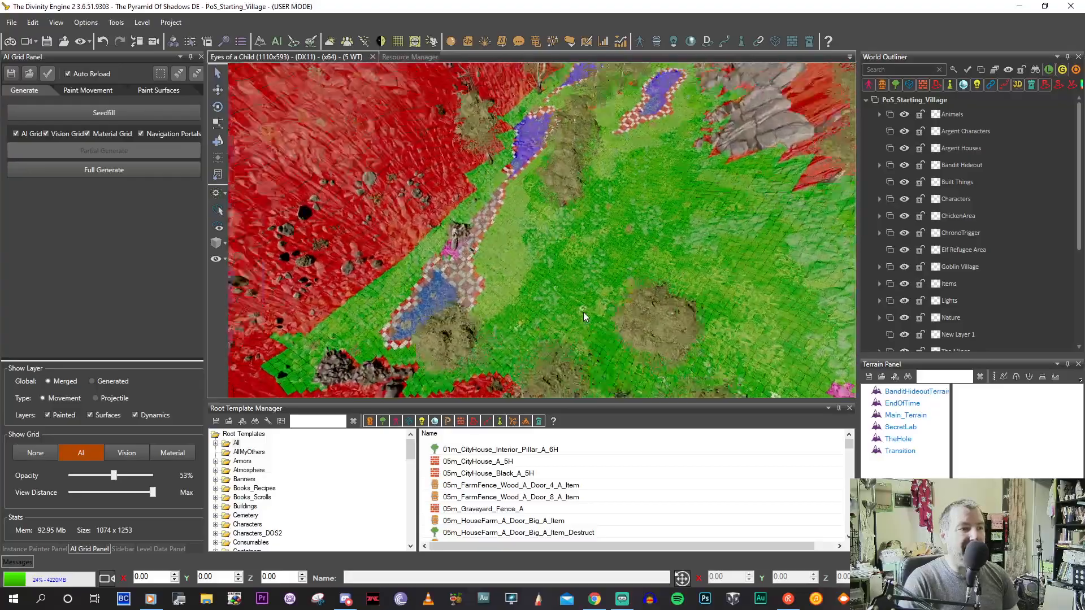
click(35, 452)
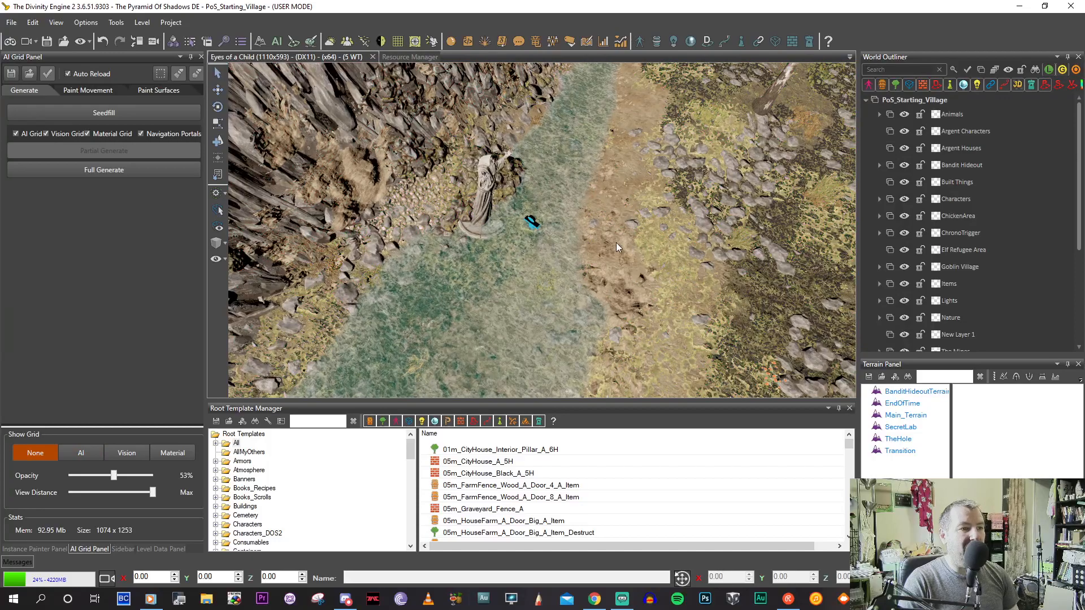
Rename the landing trigger in the water beside the statue as OutskirtsLandingPaypointTrigger.
scroll(622, 241, up, 5)
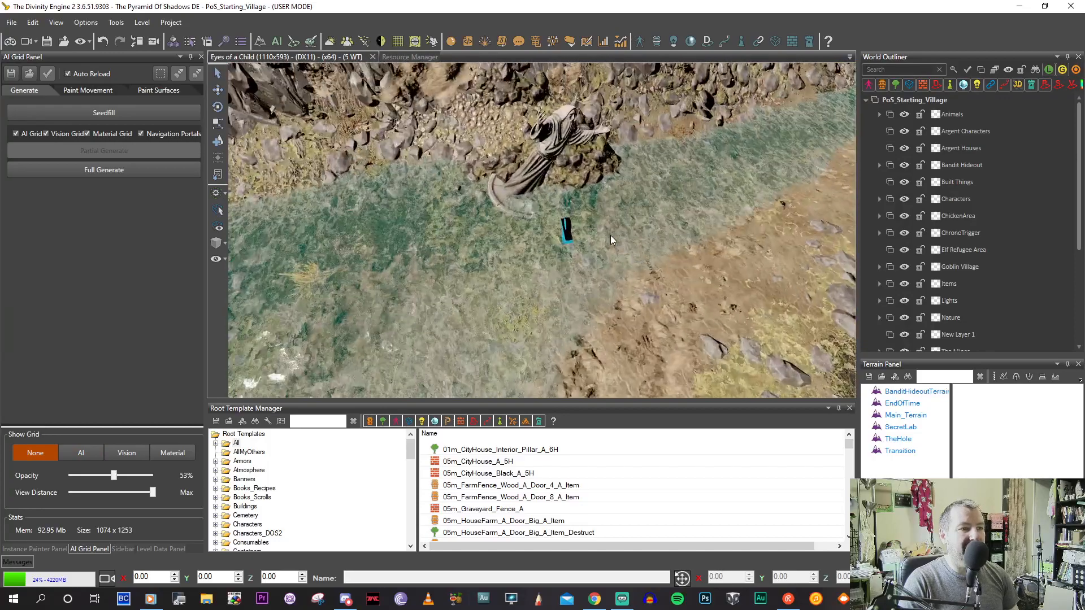
scroll(610, 240, up, 3)
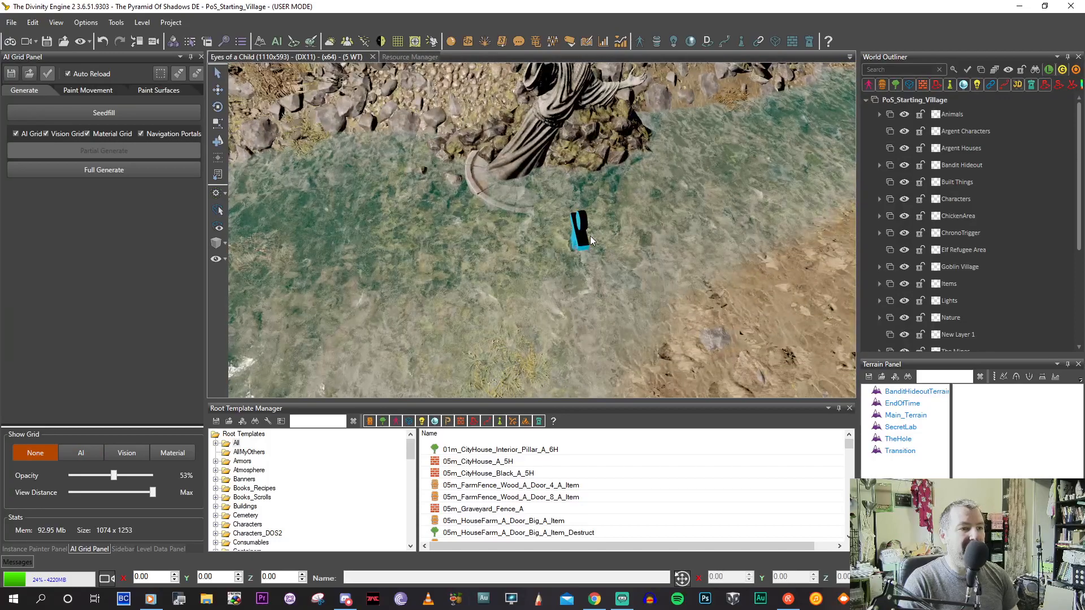
click(593, 241)
click(582, 243)
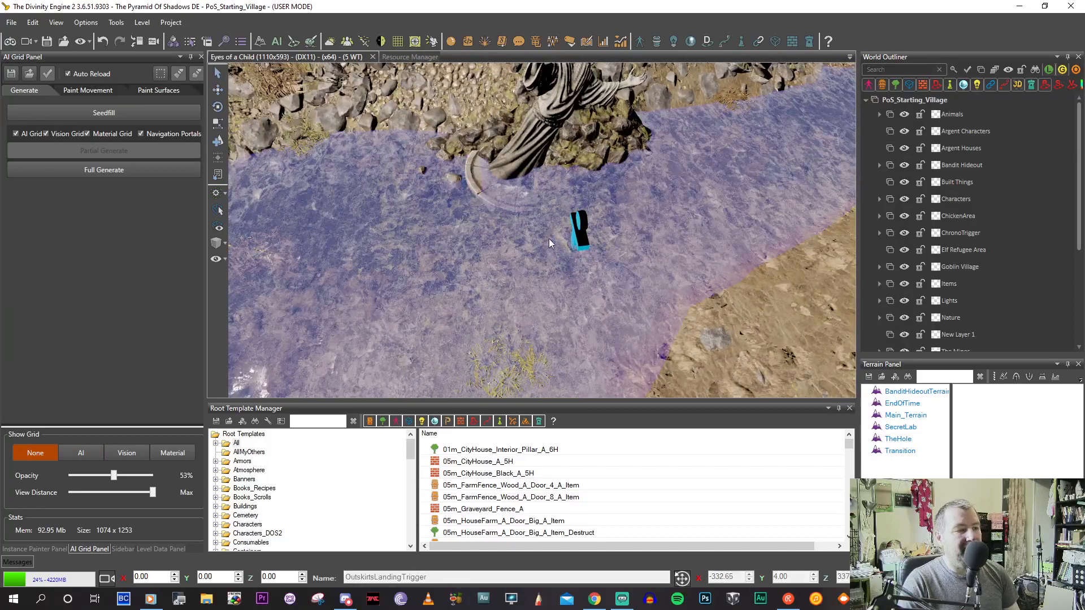
click(130, 549)
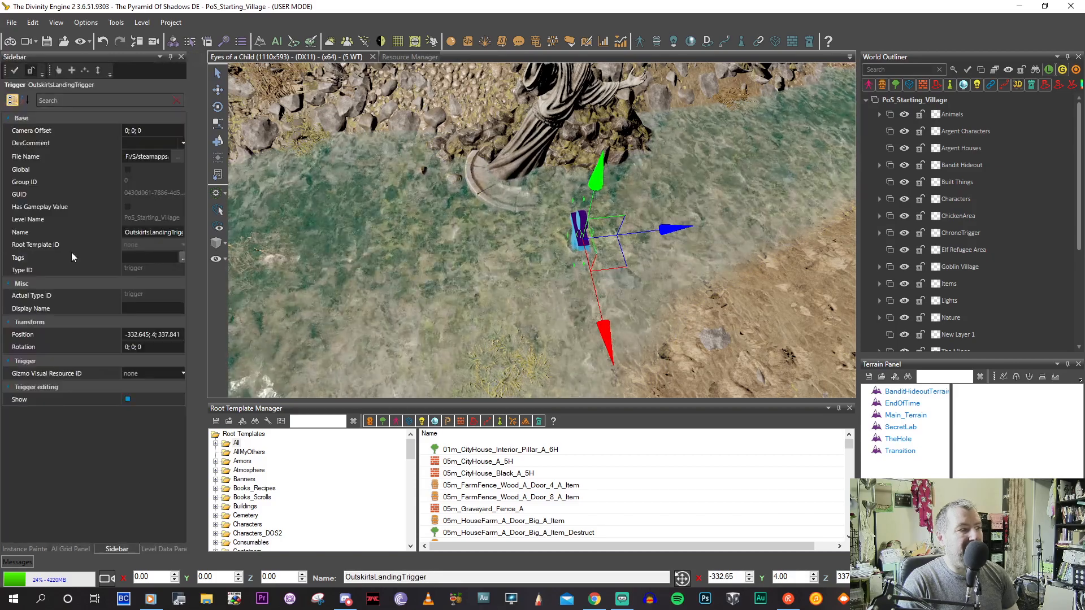
click(166, 237)
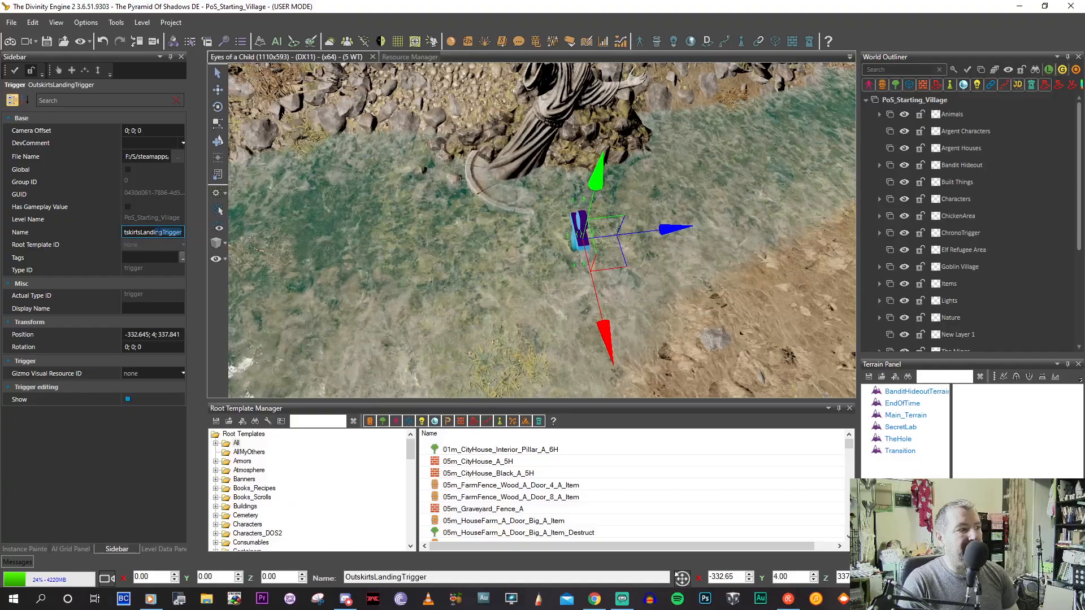
drag(181, 232, 97, 238)
click(146, 232)
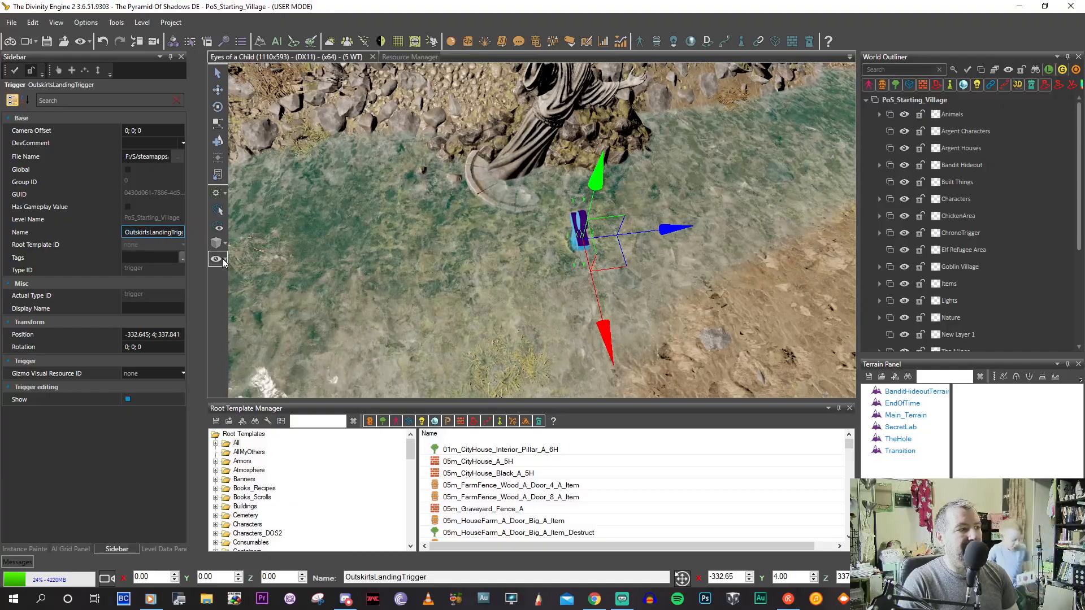
text(Pay)
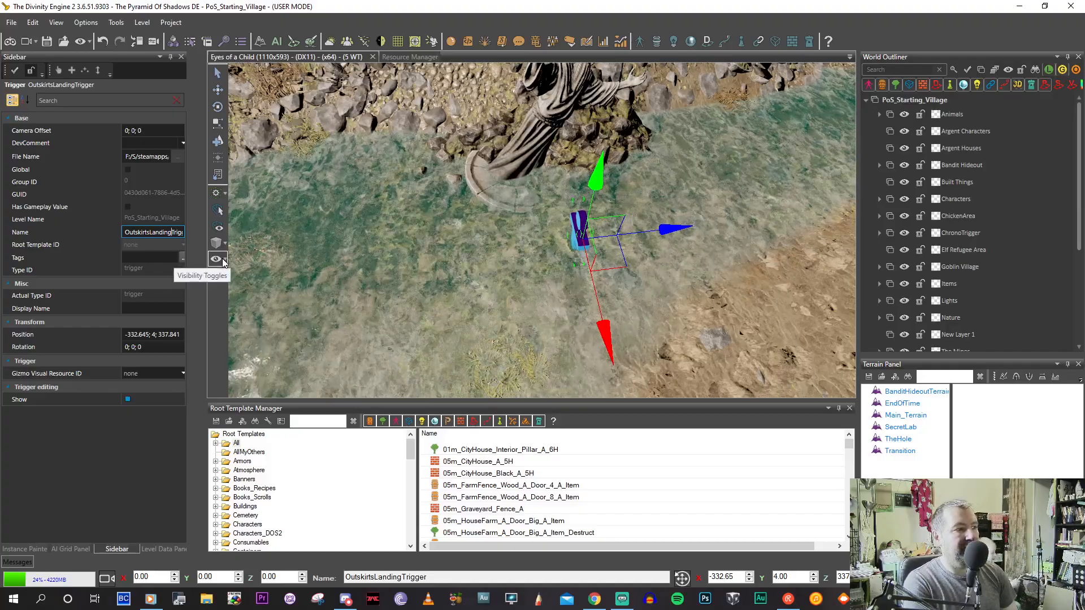
text(point)
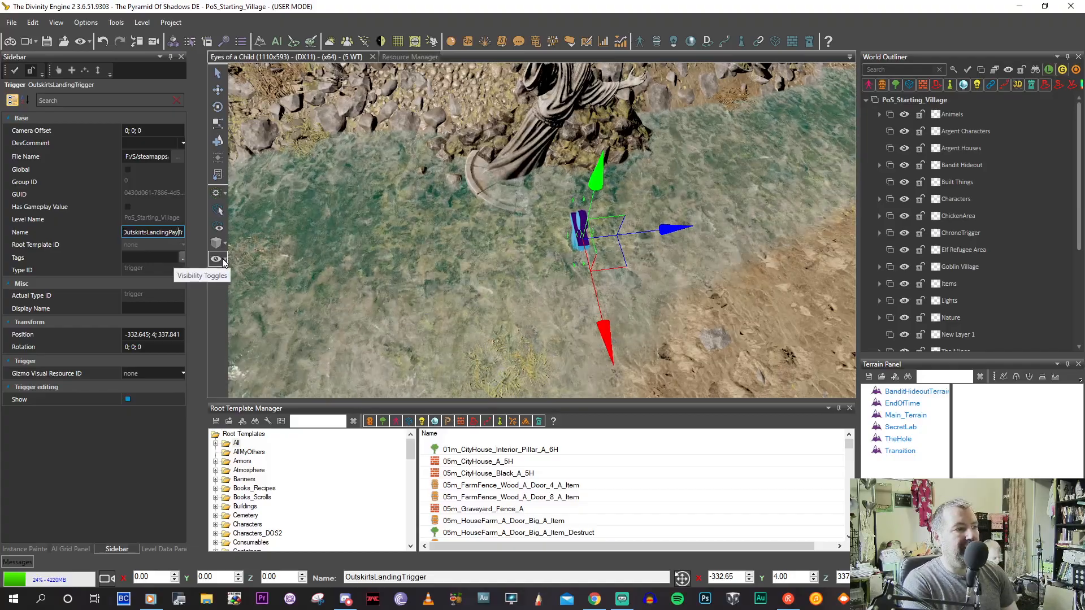
key(Return)
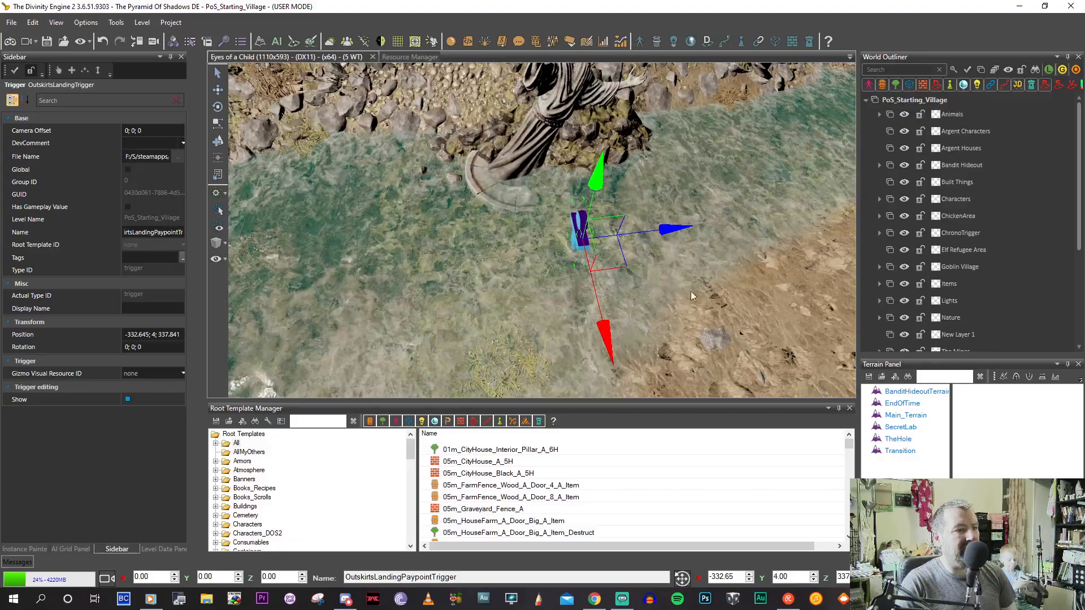
Check the settings of VillageWaypointTrigger by the village fountain, and make the outskirts landing trigger global as well.
right_drag(448, 220, 372, 222)
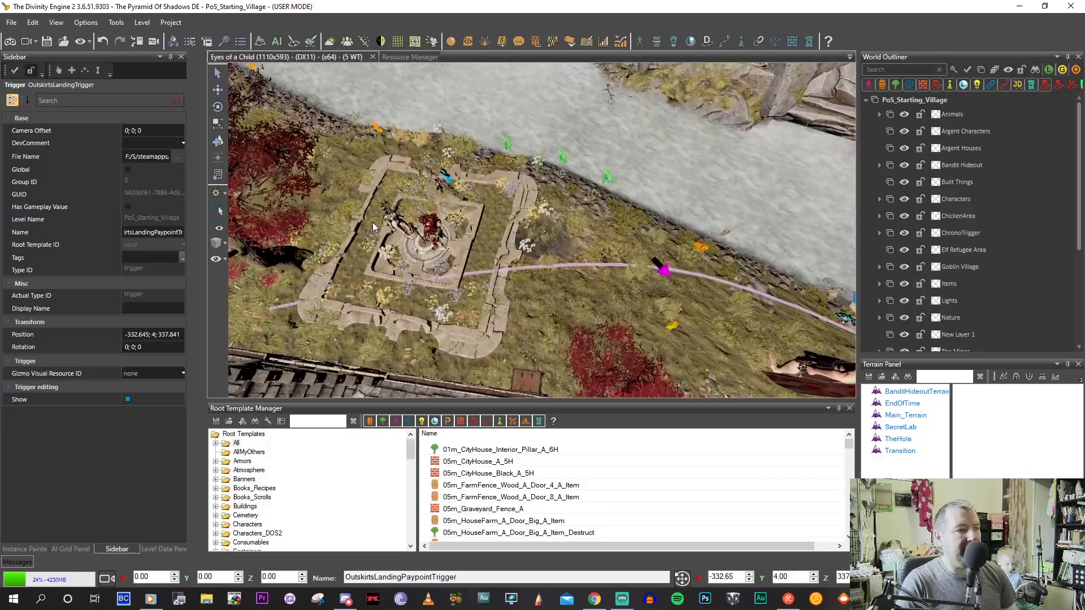
click(446, 178)
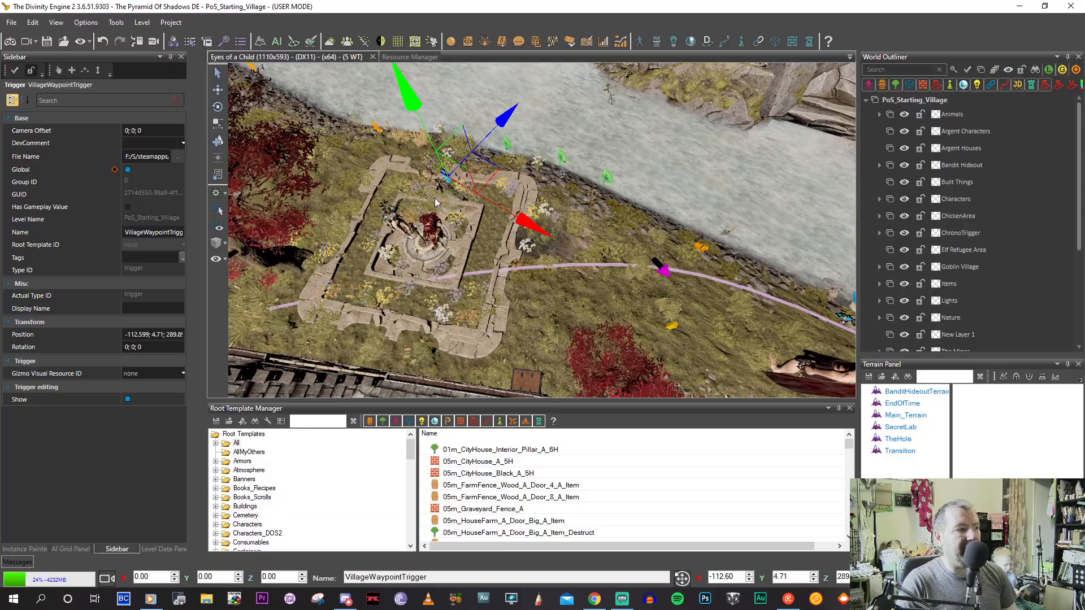
right_drag(422, 186, 493, 224)
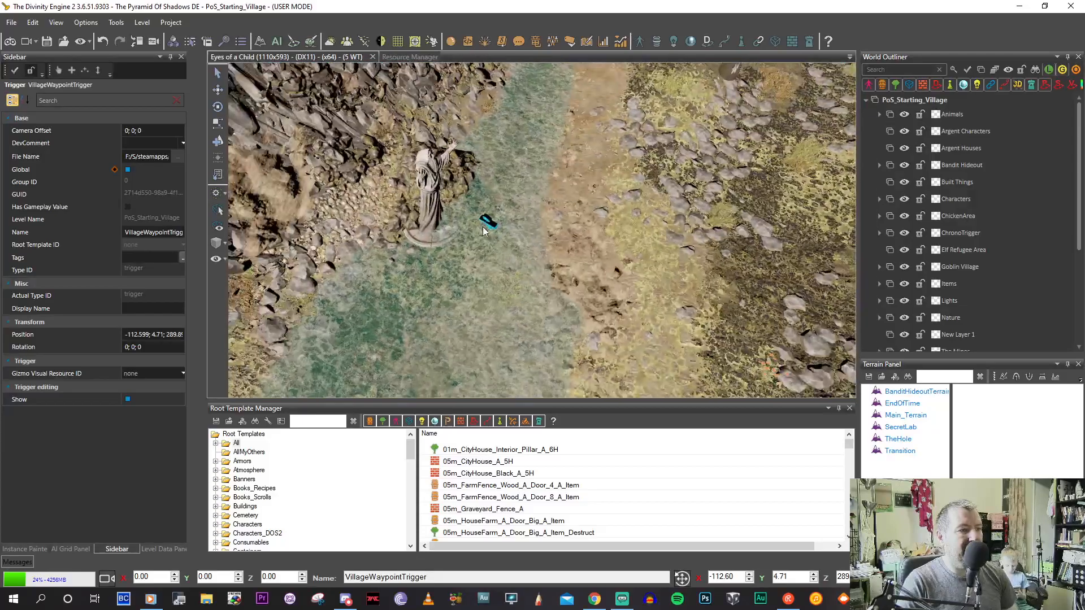
click(489, 228)
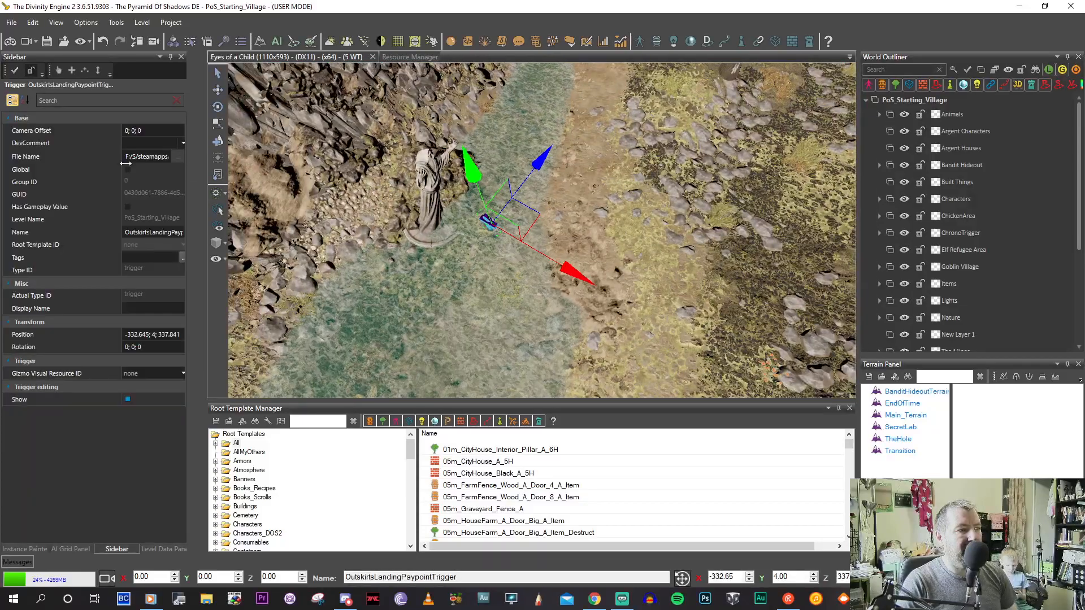
click(128, 170)
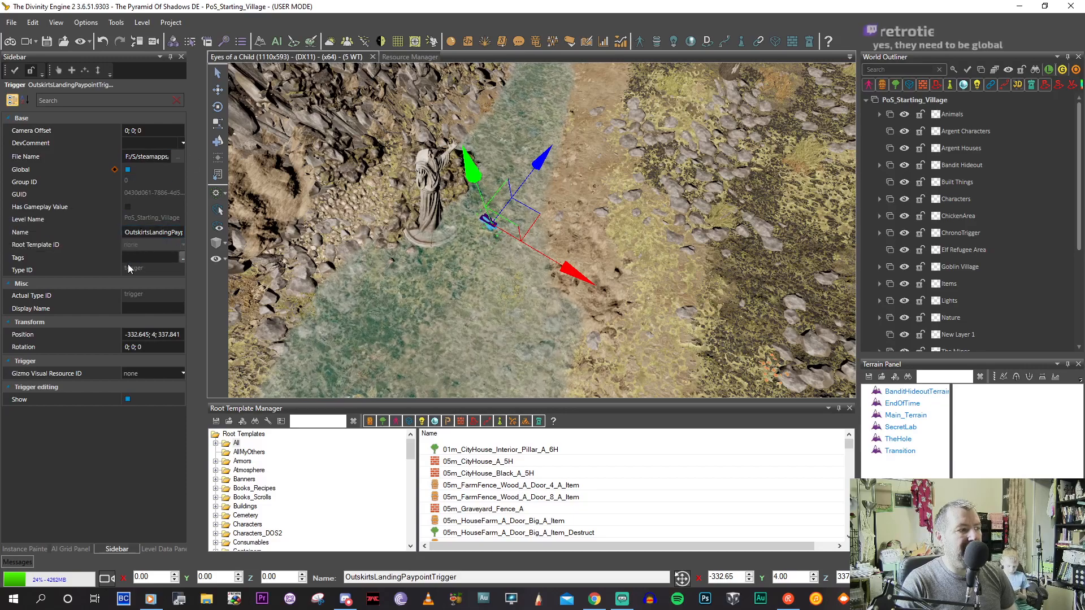
Assign the WaypointShrine script to the OutskirtsLandingWaypoint statue.
click(441, 199)
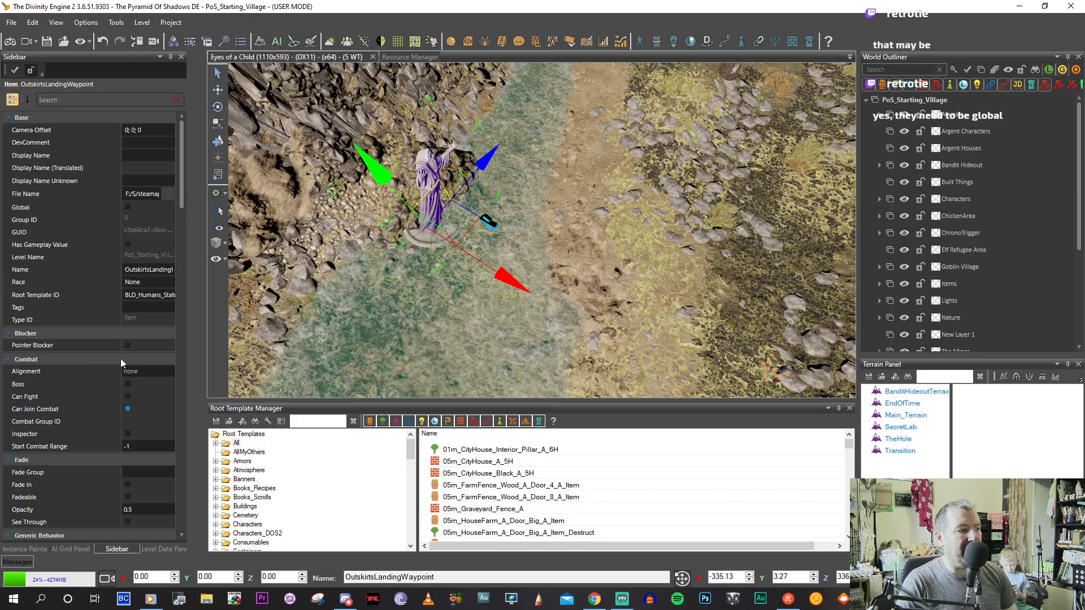
scroll(177, 286, down, 15)
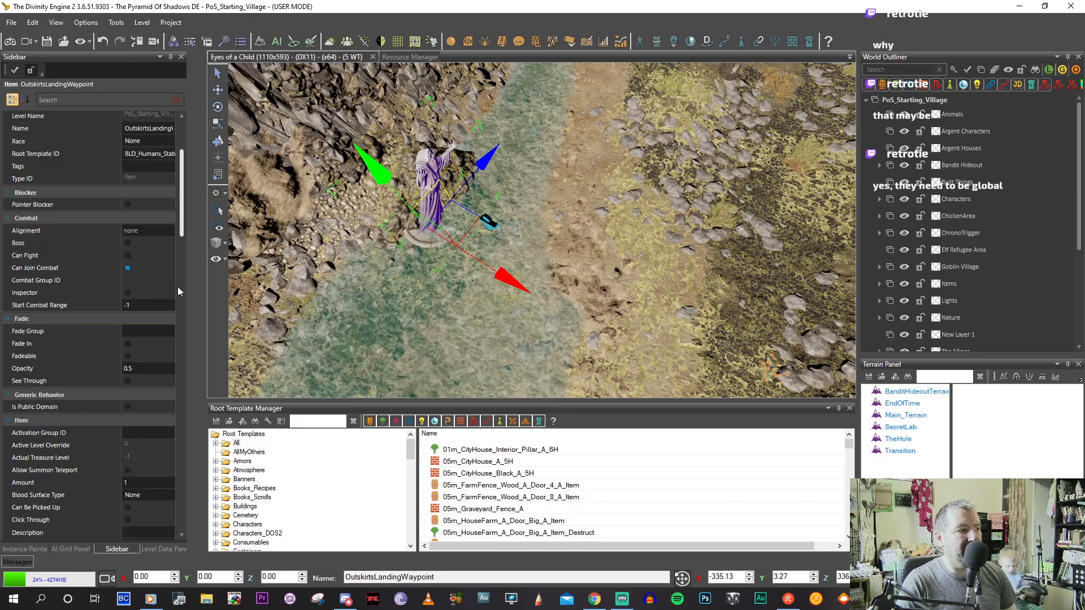
scroll(180, 370, down, 4)
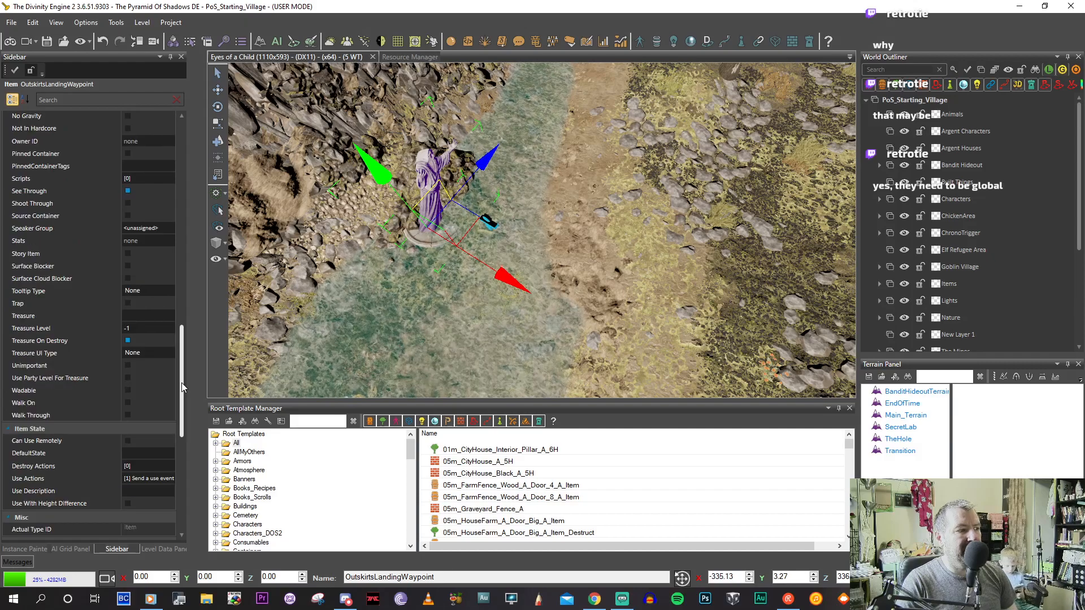
drag(182, 388, 181, 411)
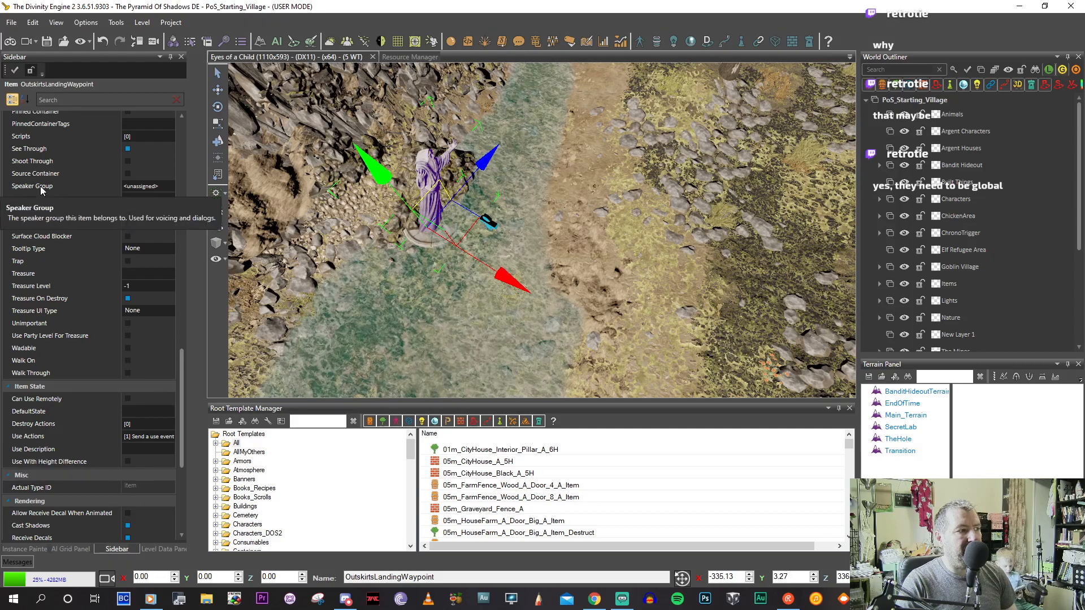
drag(181, 382, 182, 348)
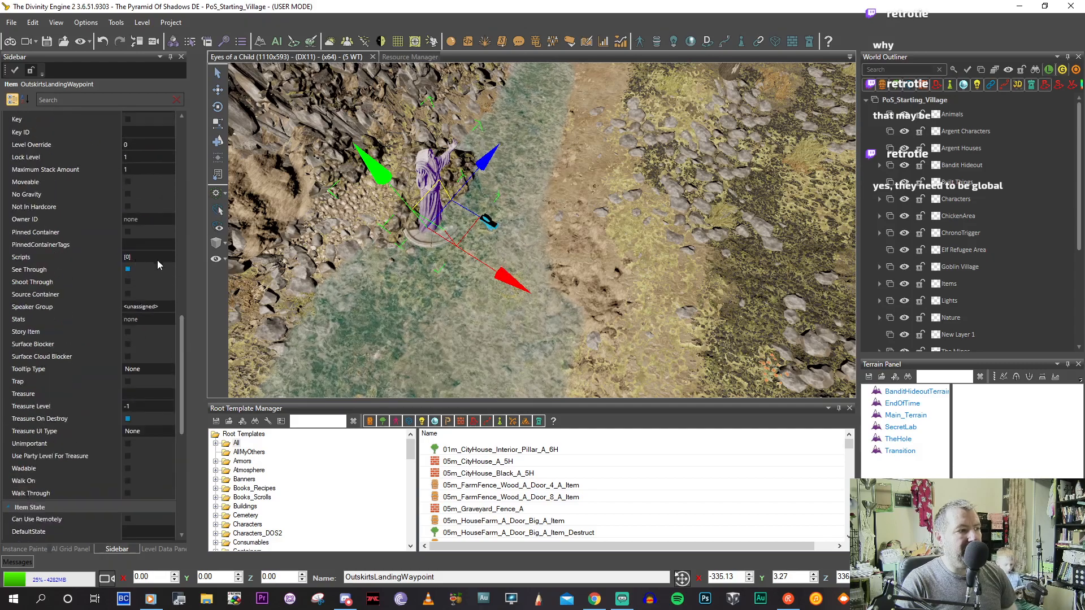
drag(207, 345, 226, 343)
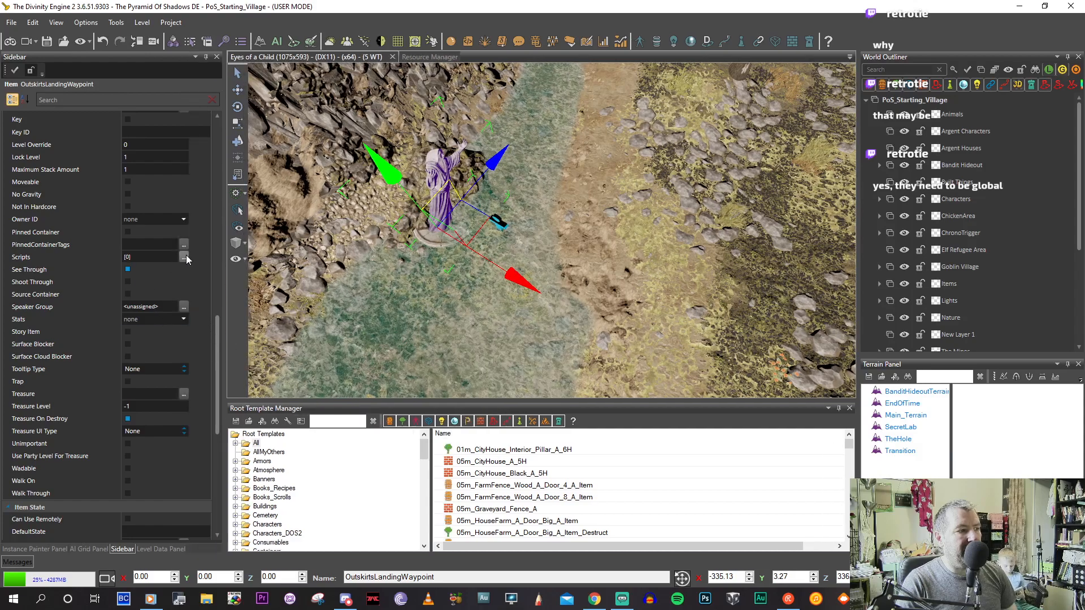
click(184, 257)
text(wayp)
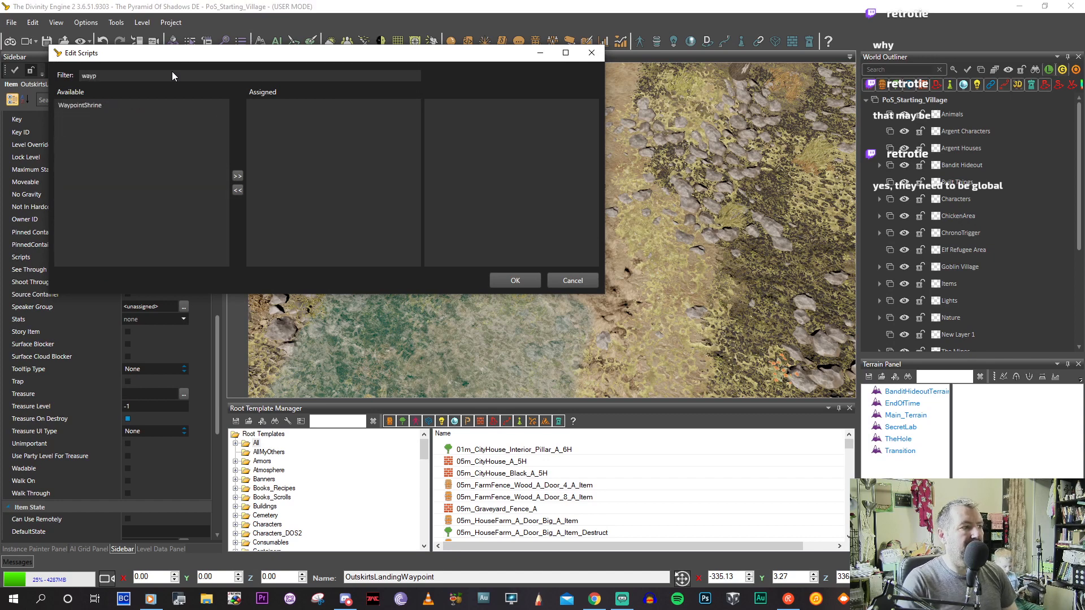
double_click(82, 105)
click(293, 104)
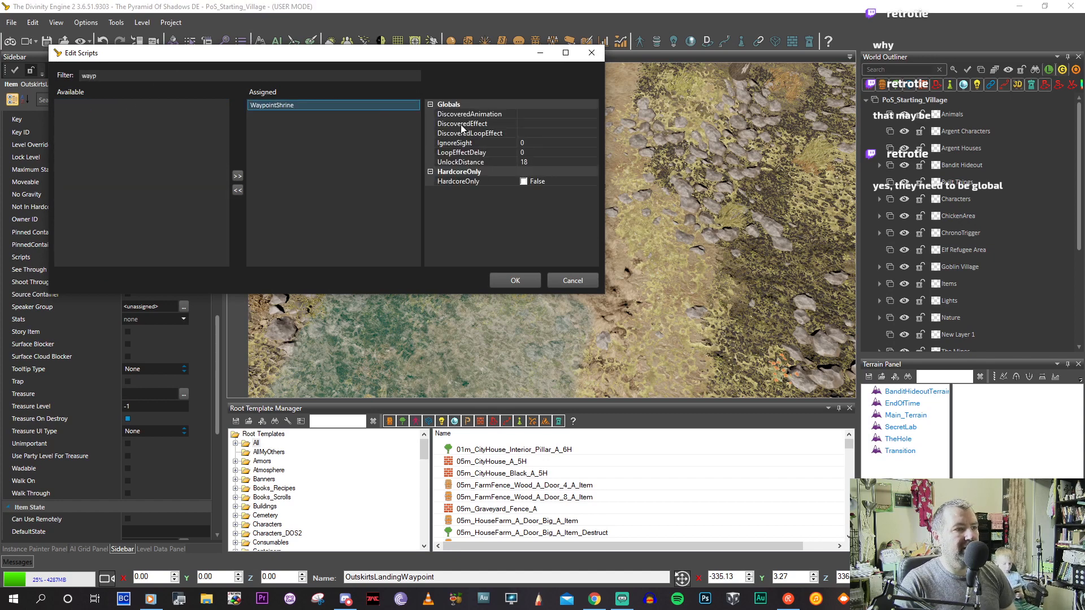
Set the WaypointShrine script's UnlockDistance to 15 and apply the script settings to the statue.
click(475, 123)
click(483, 134)
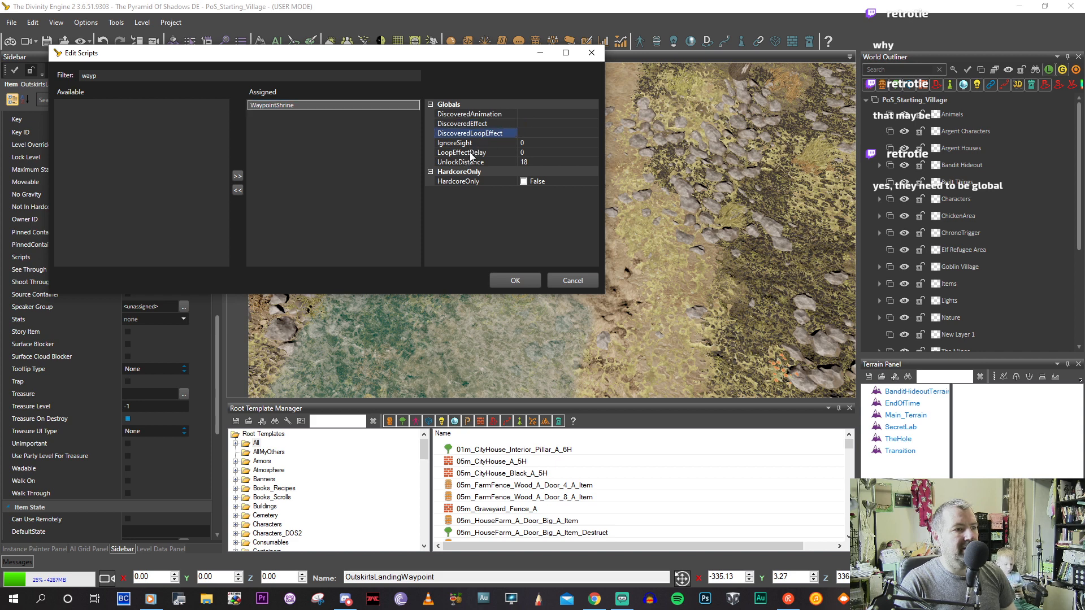
click(534, 163)
text(15)
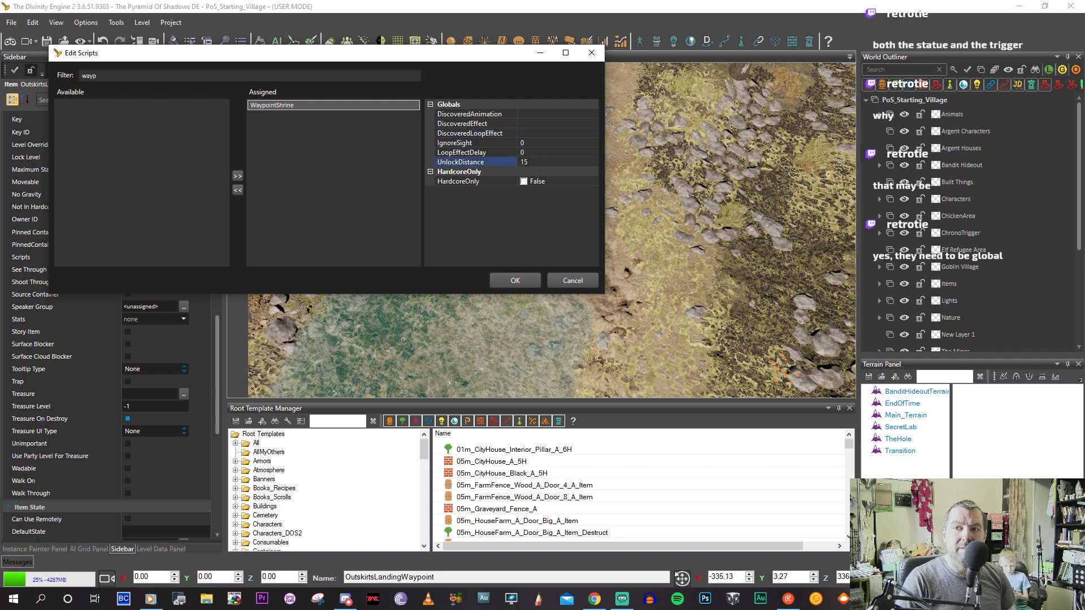
click(516, 281)
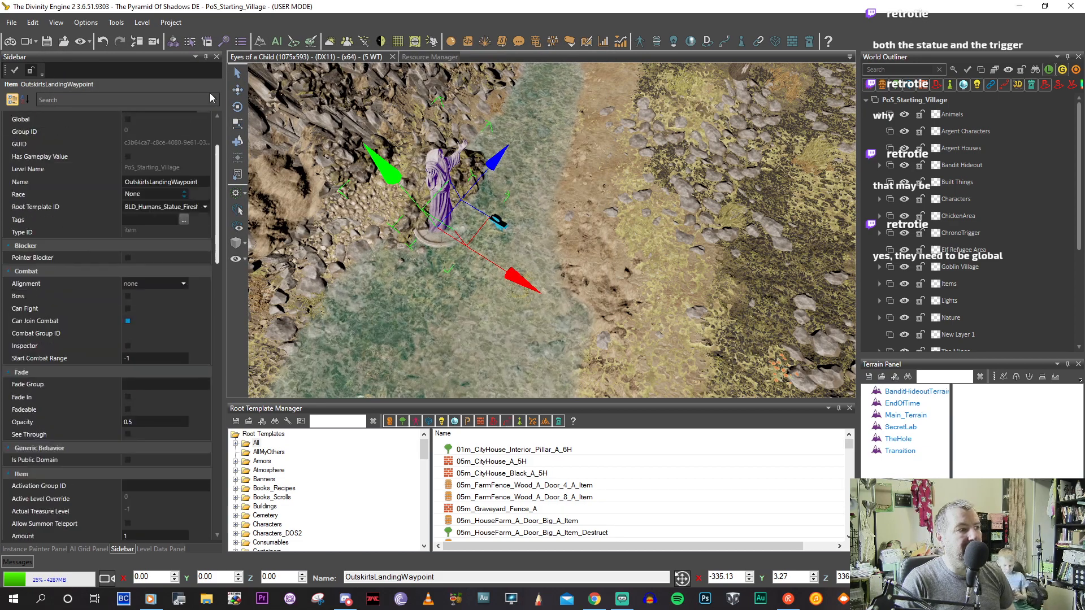
Make the OutskirtsLandingWaypoint statue global and save the level.
scroll(141, 214, up, 3)
click(128, 208)
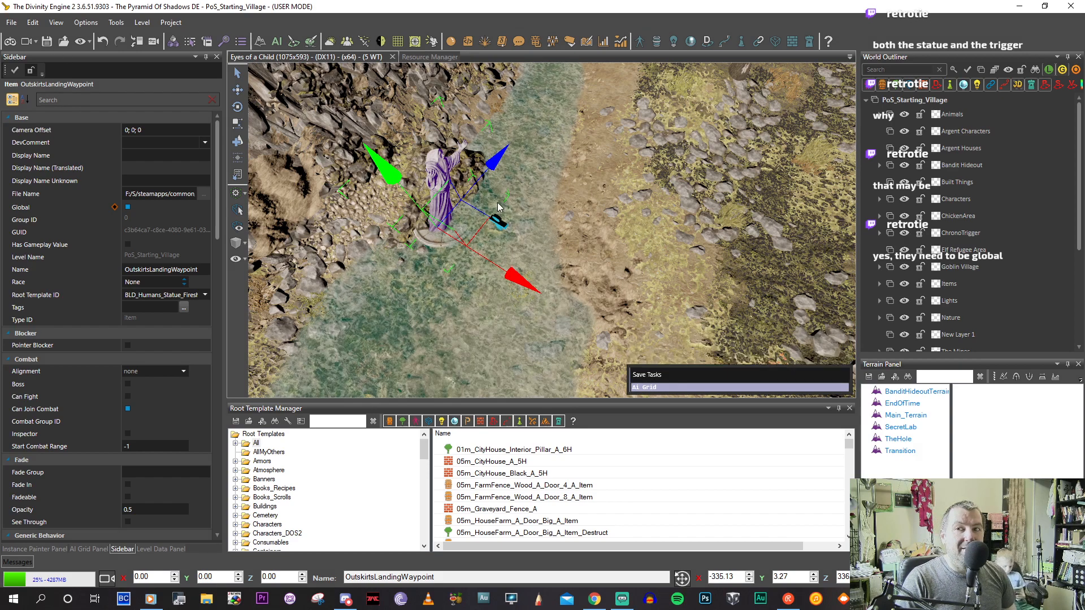
middle_drag(541, 195, 512, 199)
middle_drag(493, 192, 528, 206)
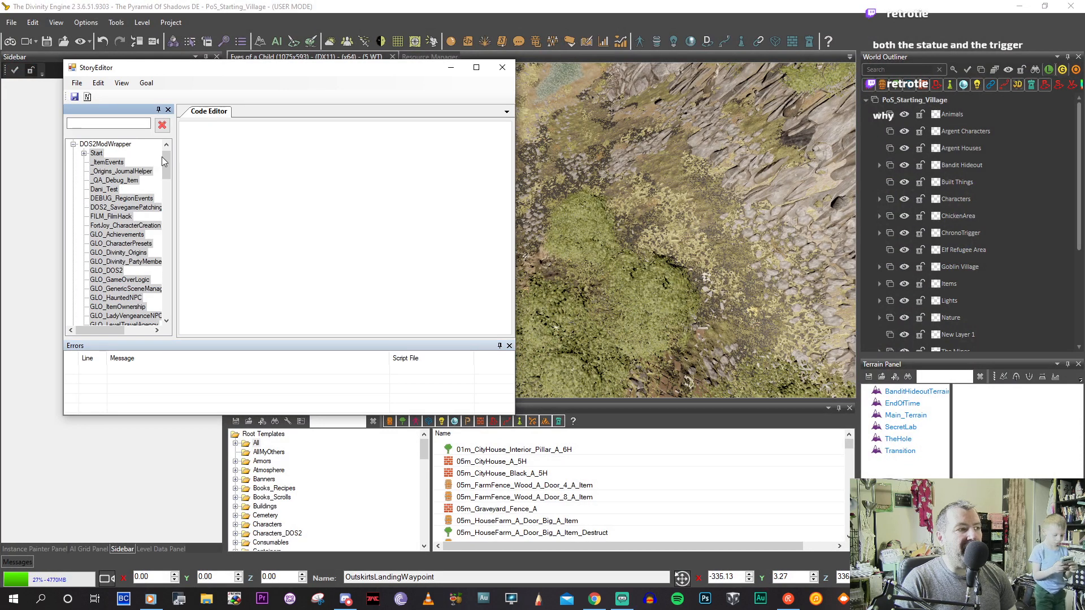
Maximize the story editor and move the Vyrellis and ThreeGatesOfAgony goals from DOS2ModWrapper into __Start.
double_click(196, 63)
scroll(74, 254, down, 12)
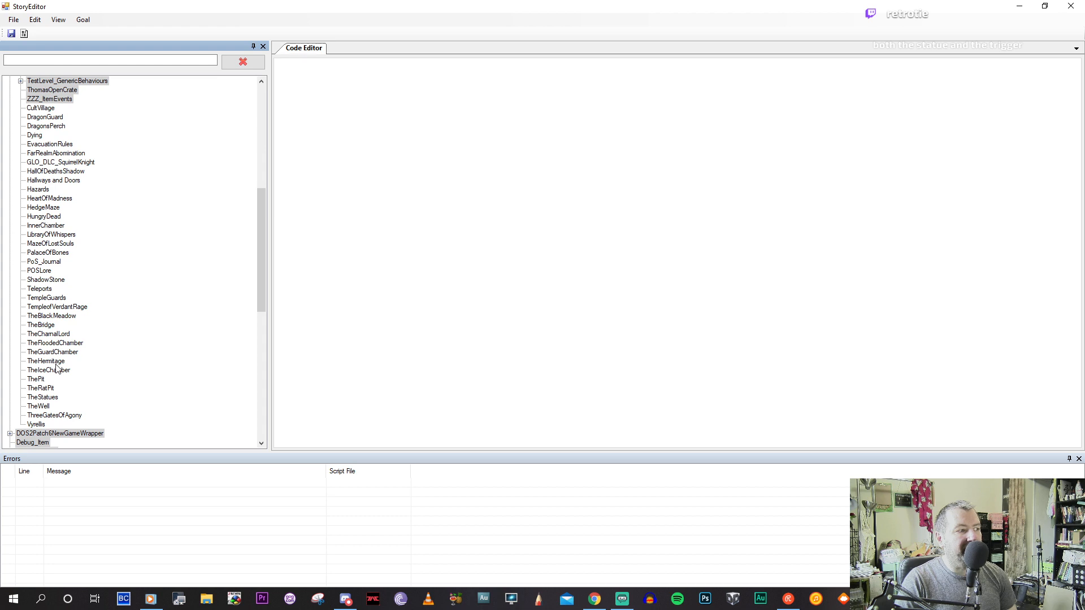
scroll(39, 273, down, 13)
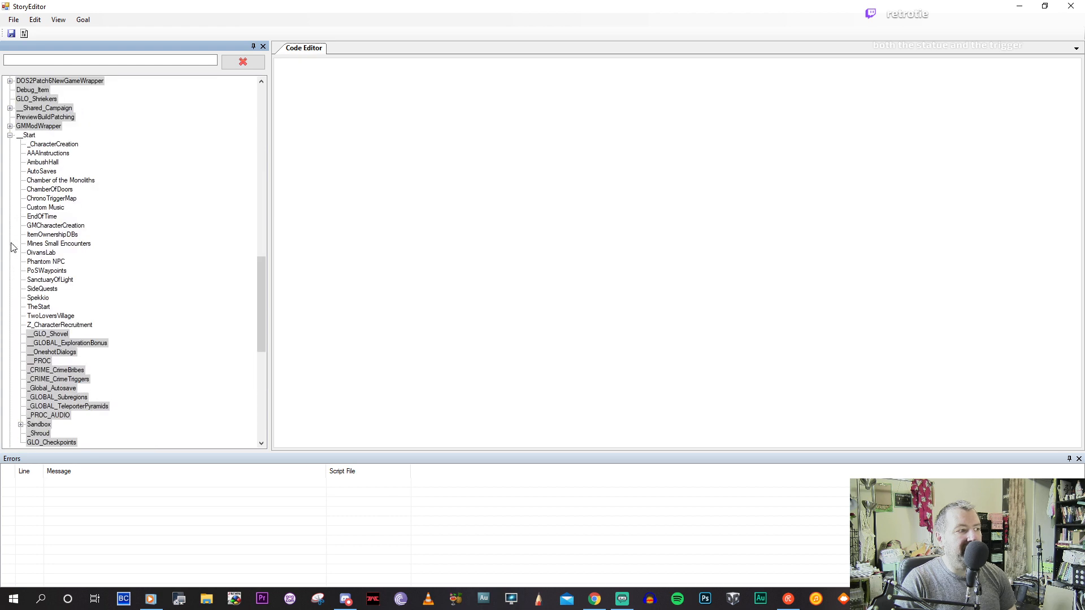
scroll(60, 227, up, 7)
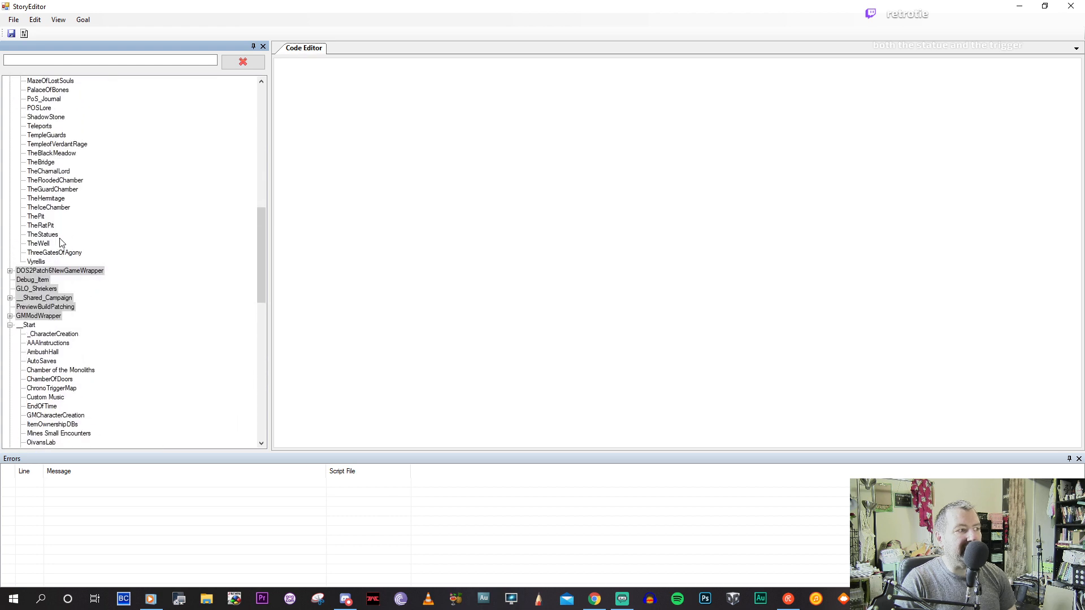
scroll(35, 182, down, 3)
drag(31, 219, 31, 245)
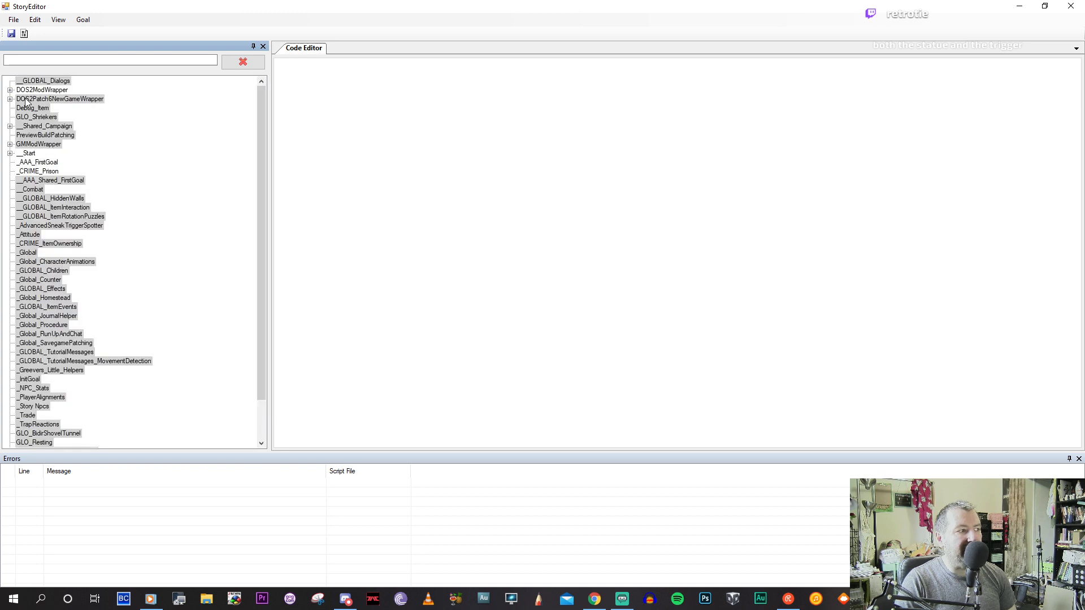
click(10, 90)
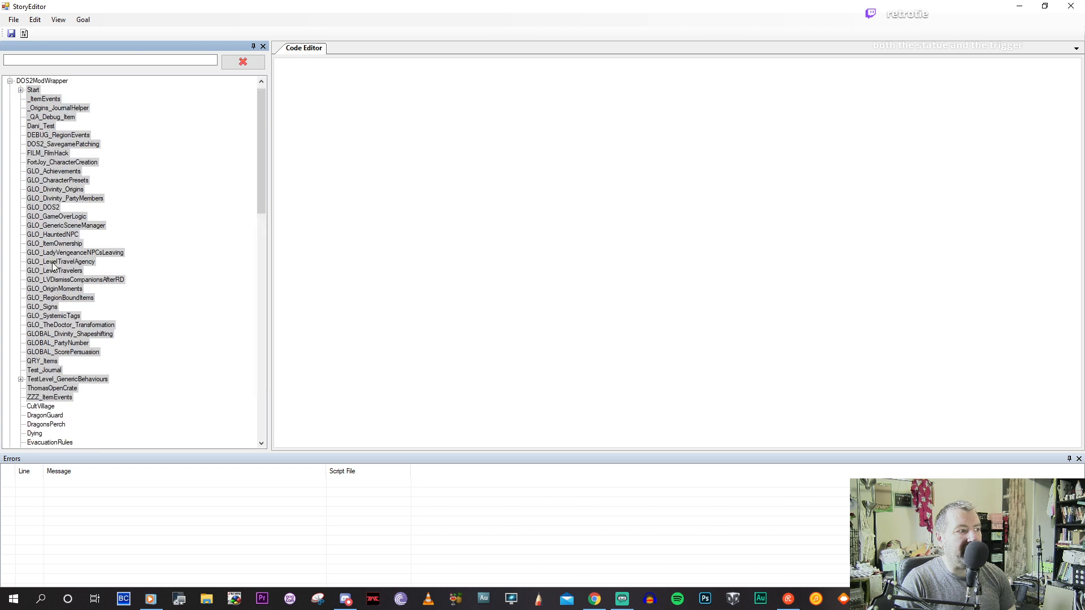
scroll(56, 282, down, 17)
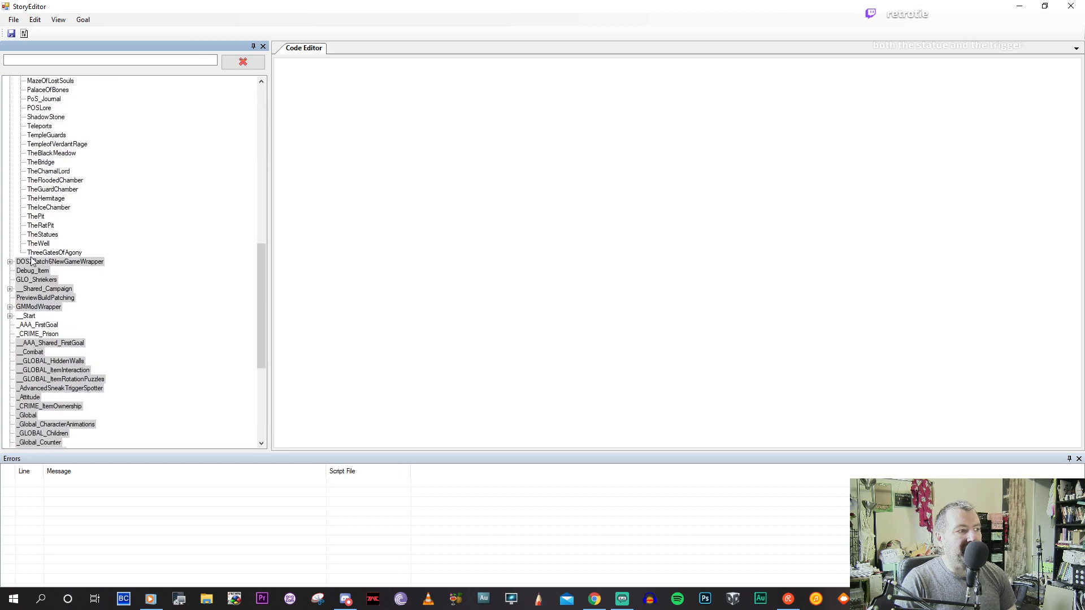
drag(36, 253, 29, 316)
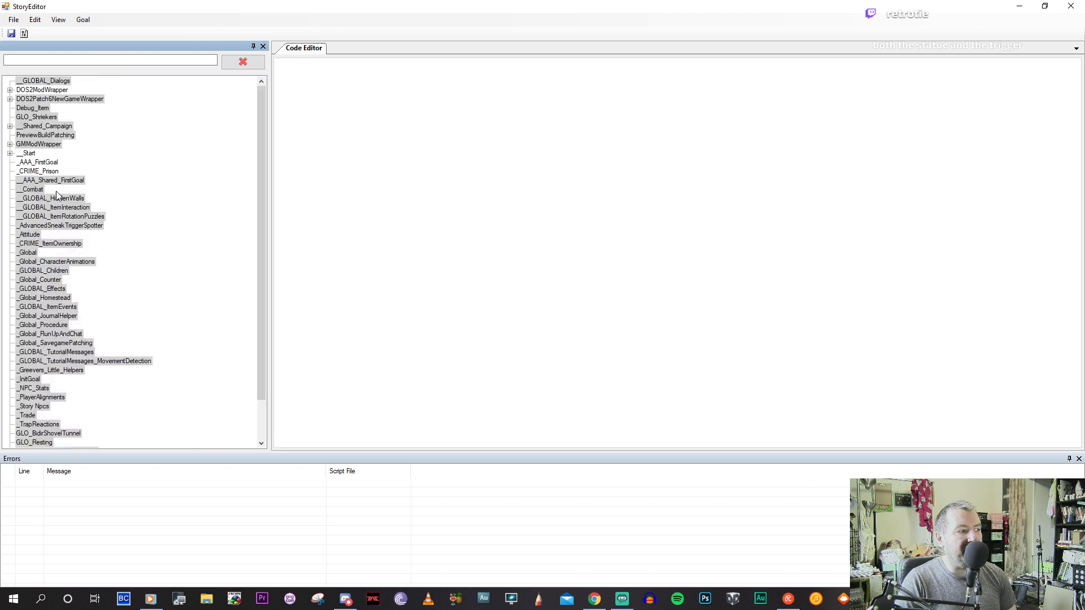
Move the TheWell and TheStatues goals from DOS2ModWrapper into __Start.
click(10, 90)
scroll(52, 309, down, 18)
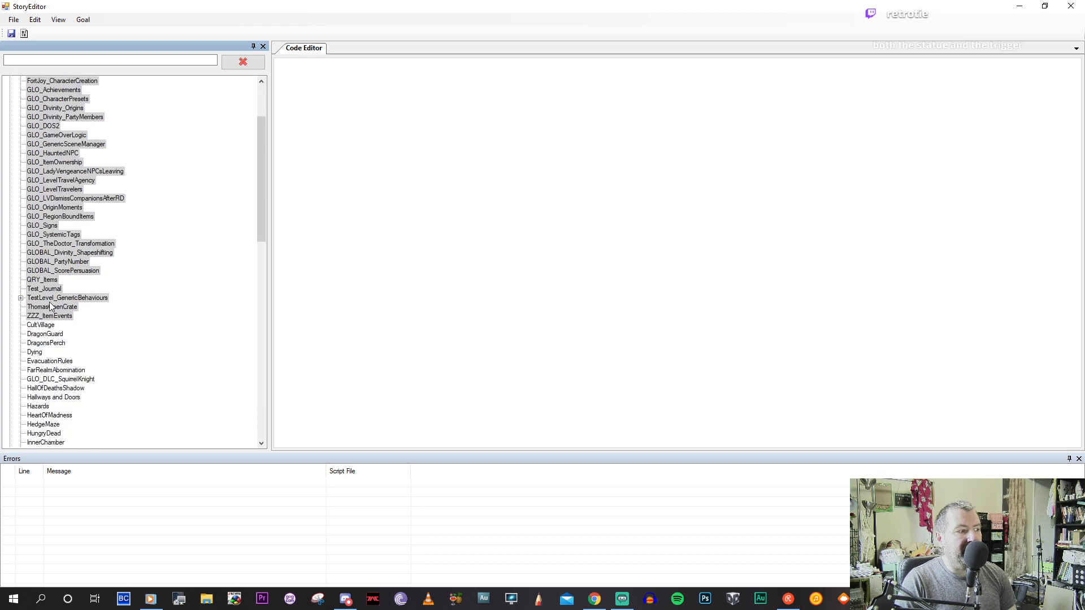
click(39, 218)
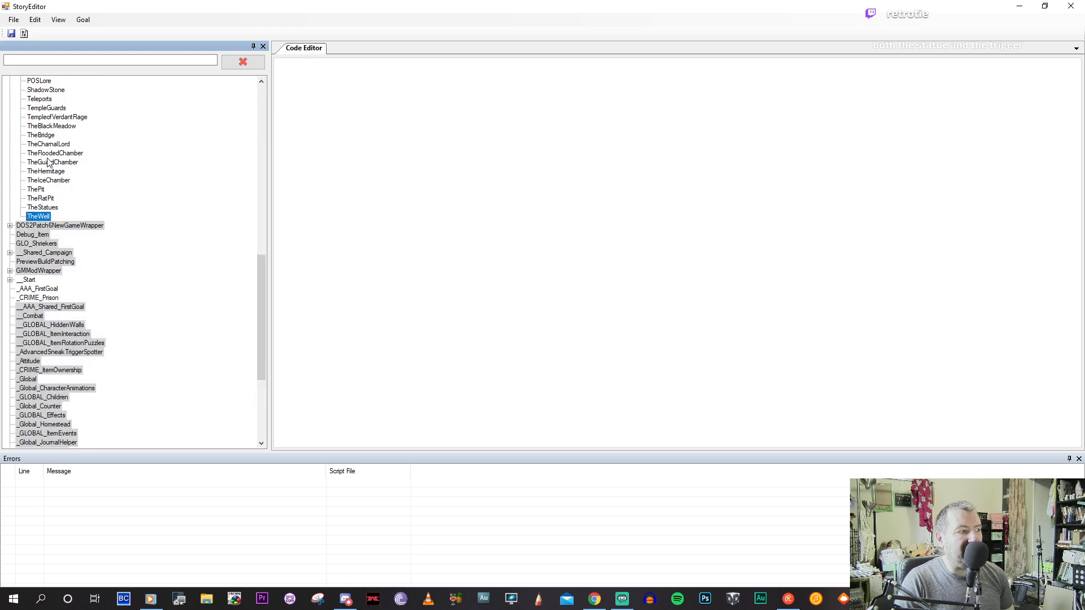
click(47, 156)
drag(43, 219, 27, 282)
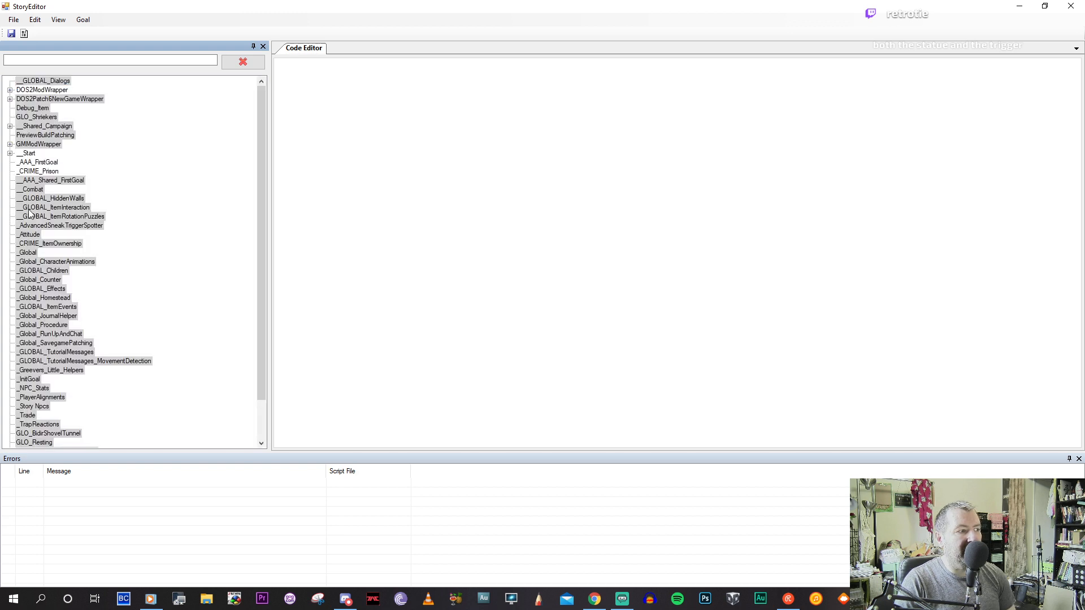
click(10, 90)
scroll(50, 305, down, 10)
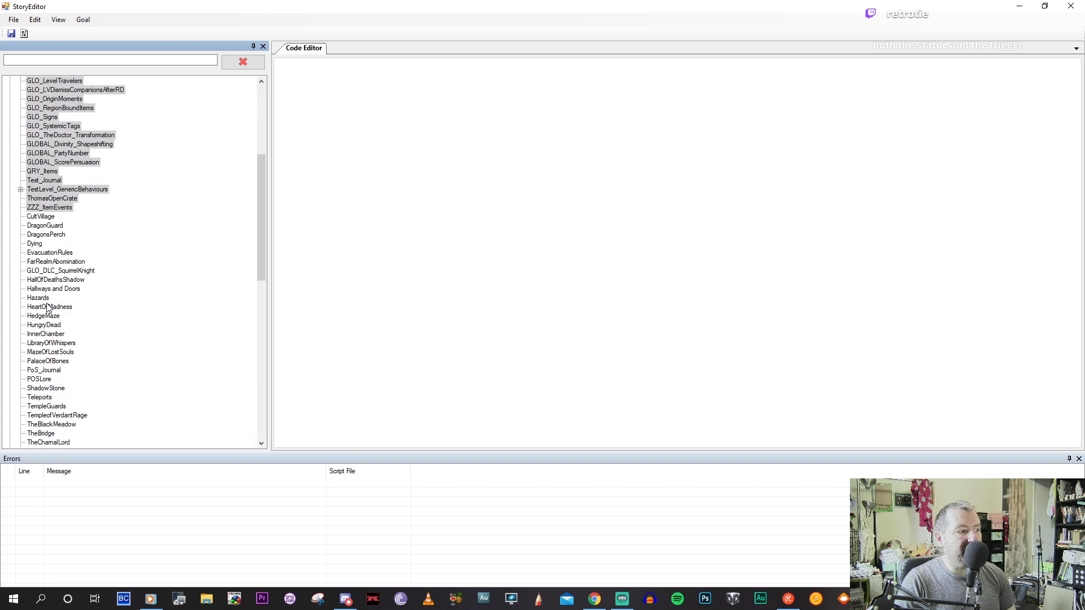
drag(37, 209, 32, 273)
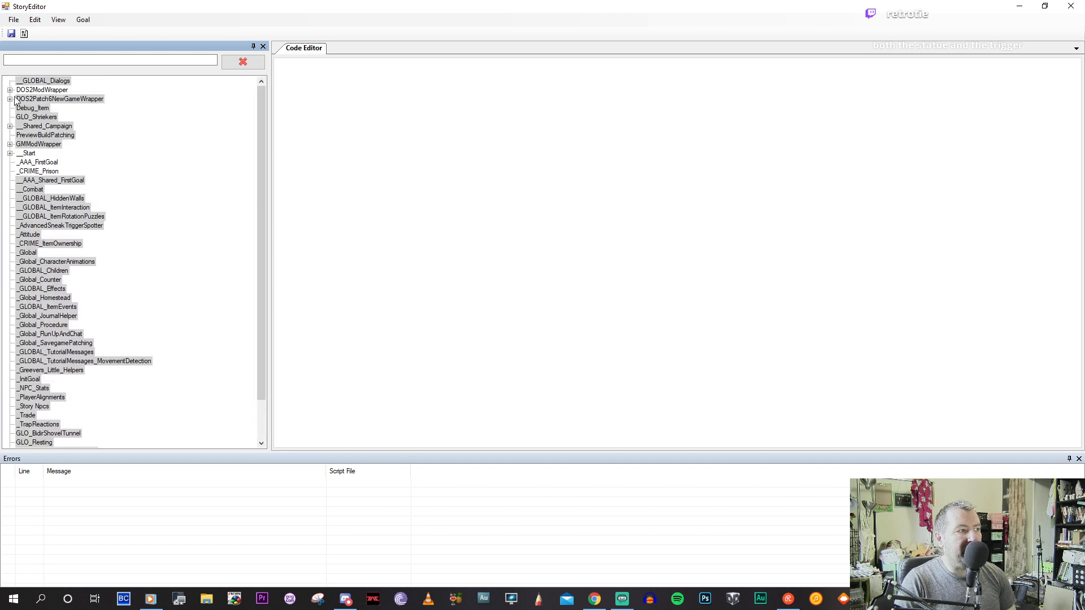
Move the TheRatPit and ThePit goals out of DOS2ModWrapper so they sit under __Start.
scroll(59, 336, down, 10)
scroll(58, 334, down, 8)
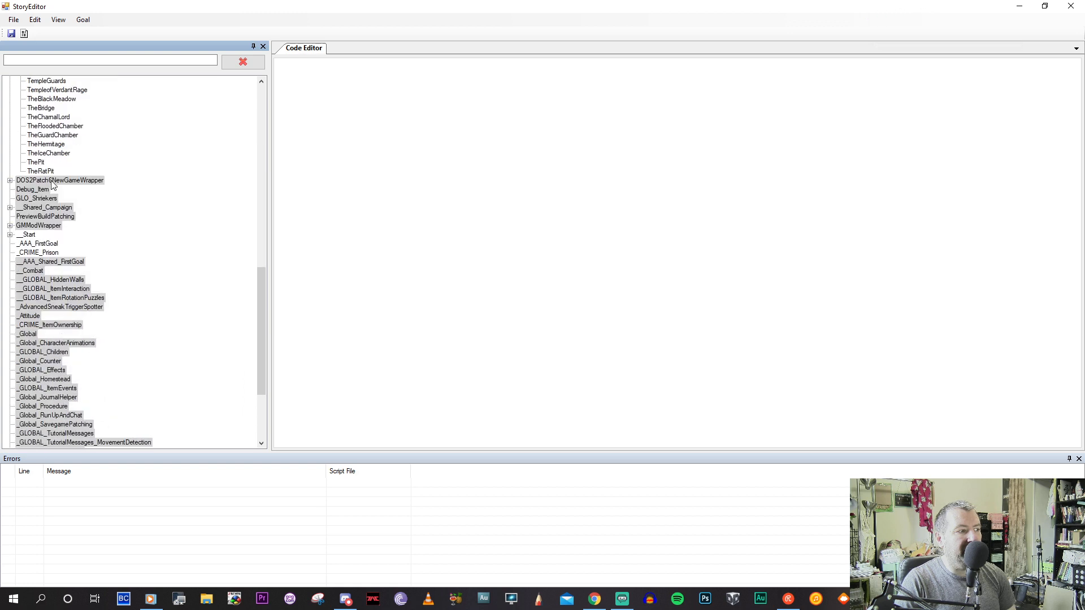
drag(51, 170, 34, 236)
click(10, 90)
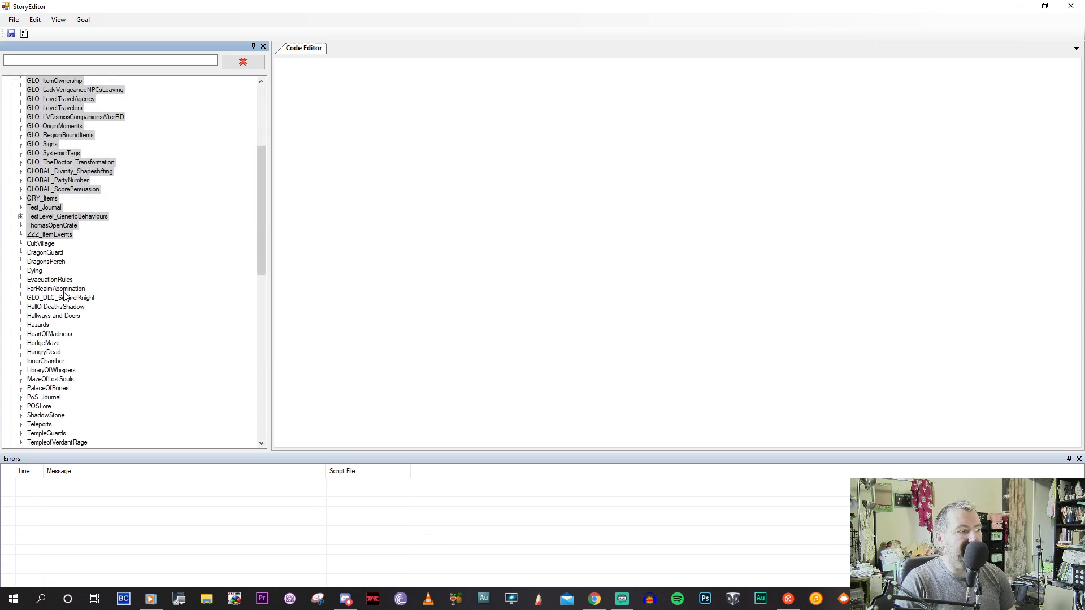
scroll(66, 288, down, 10)
drag(40, 327, 33, 389)
Move the TheIceChamber goal from DOS2ModWrapper into __Start and collapse the Errors pane to enlarge the goal tree.
click(9, 89)
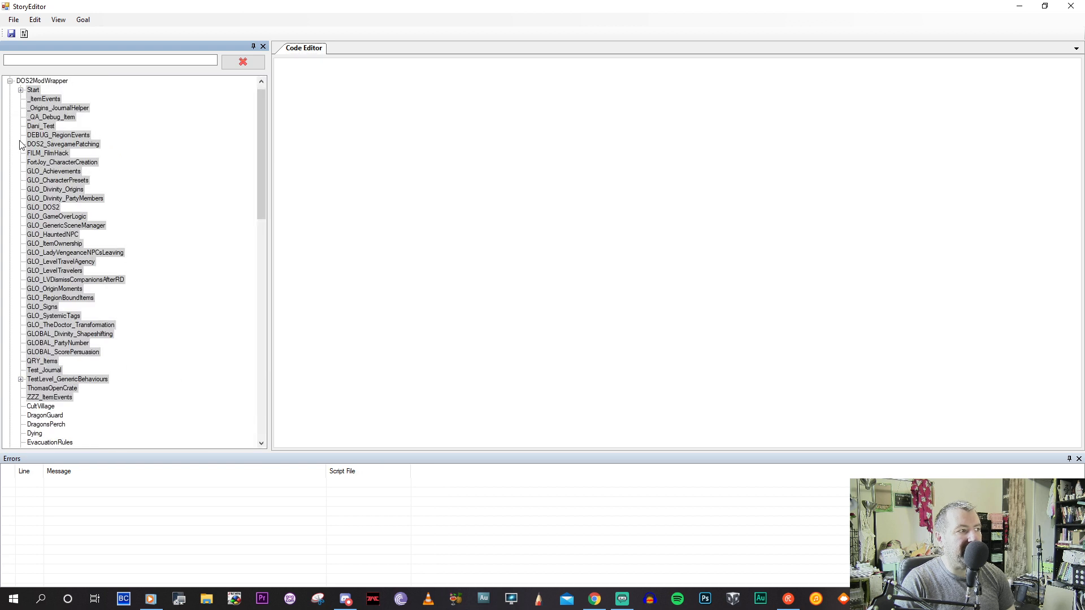
scroll(39, 289, down, 10)
drag(38, 287, 33, 351)
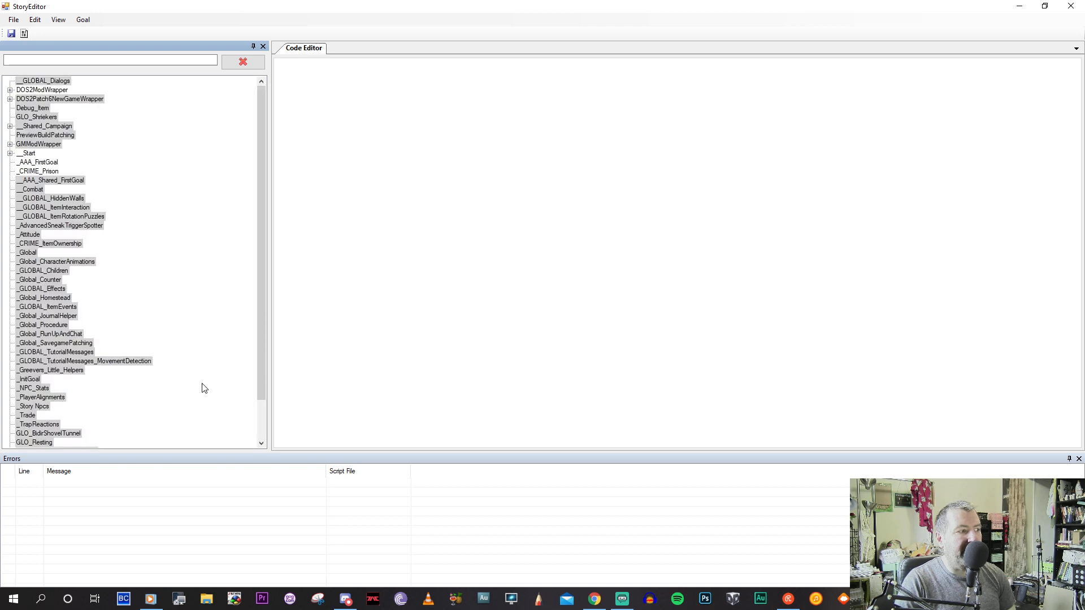
click(1069, 459)
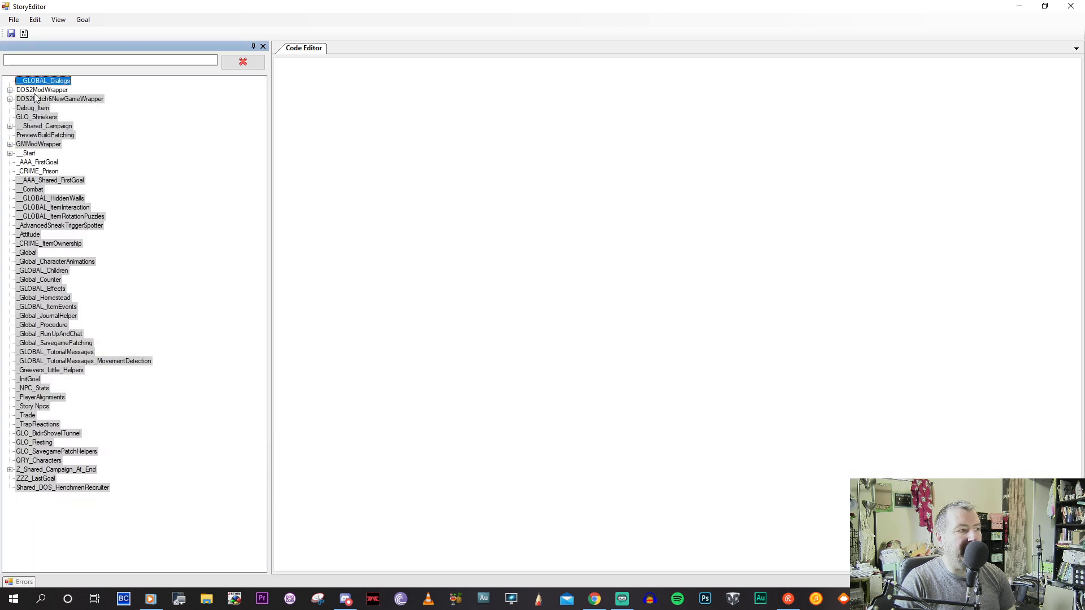
Move the TheHermitage and TheGuardChamber goals from DOS2ModWrapper into __Start.
click(10, 90)
scroll(58, 389, down, 9)
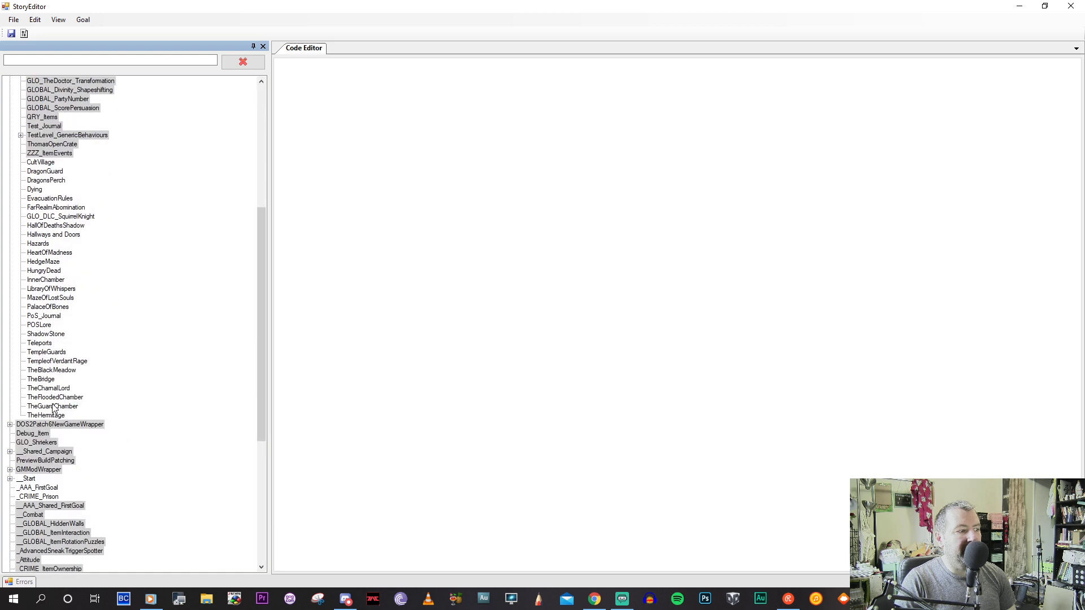
drag(33, 441, 28, 480)
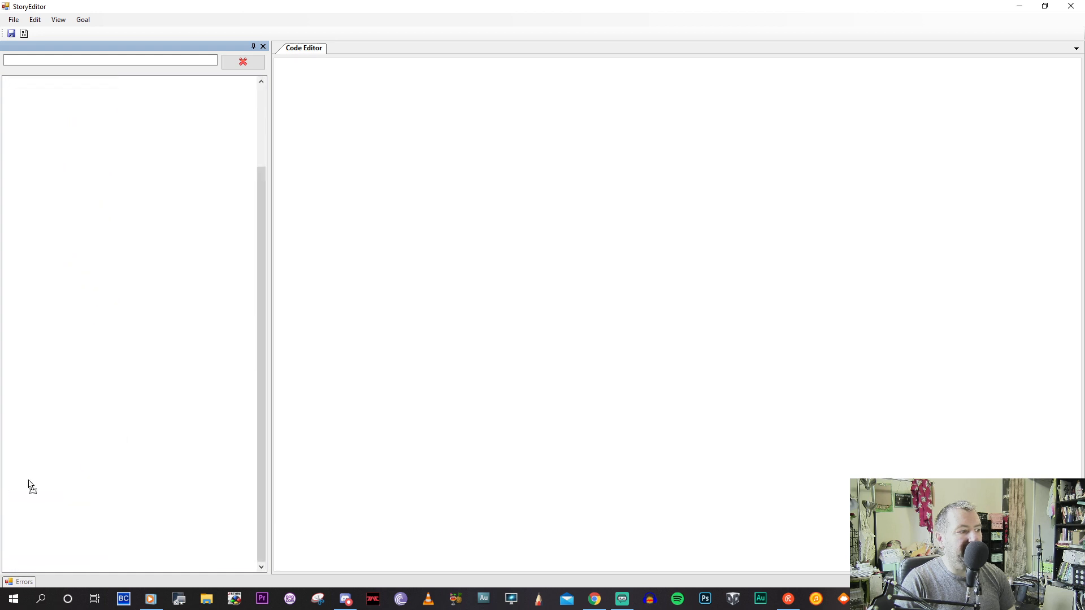
click(10, 90)
scroll(48, 384, down, 11)
drag(41, 355, 27, 418)
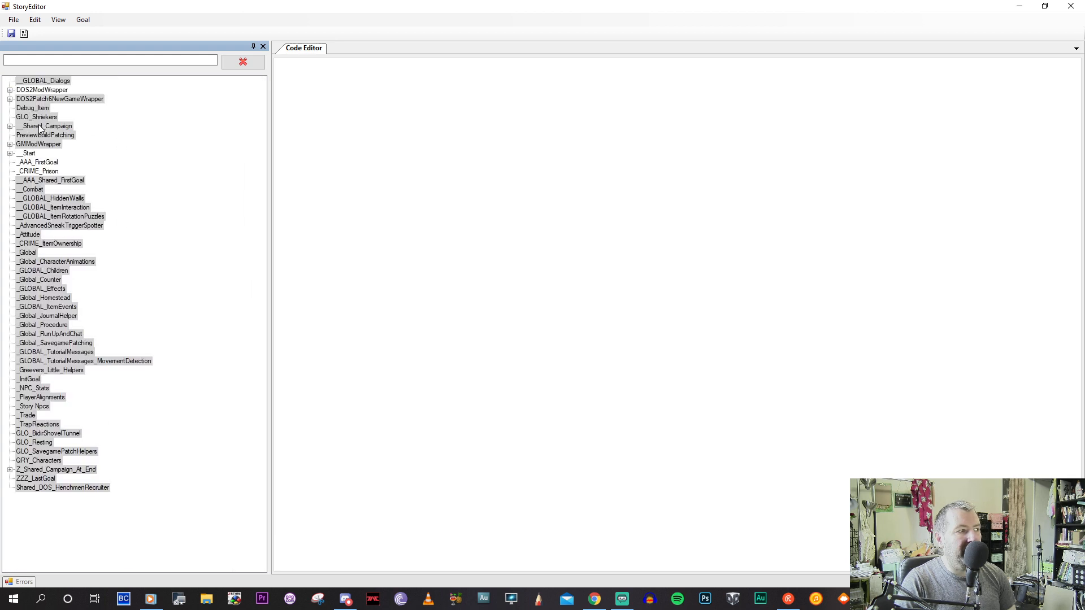
Move the TheFloodedChamber and TheCharnalLord goals from DOS2ModWrapper into __Start.
click(10, 90)
scroll(34, 339, down, 10)
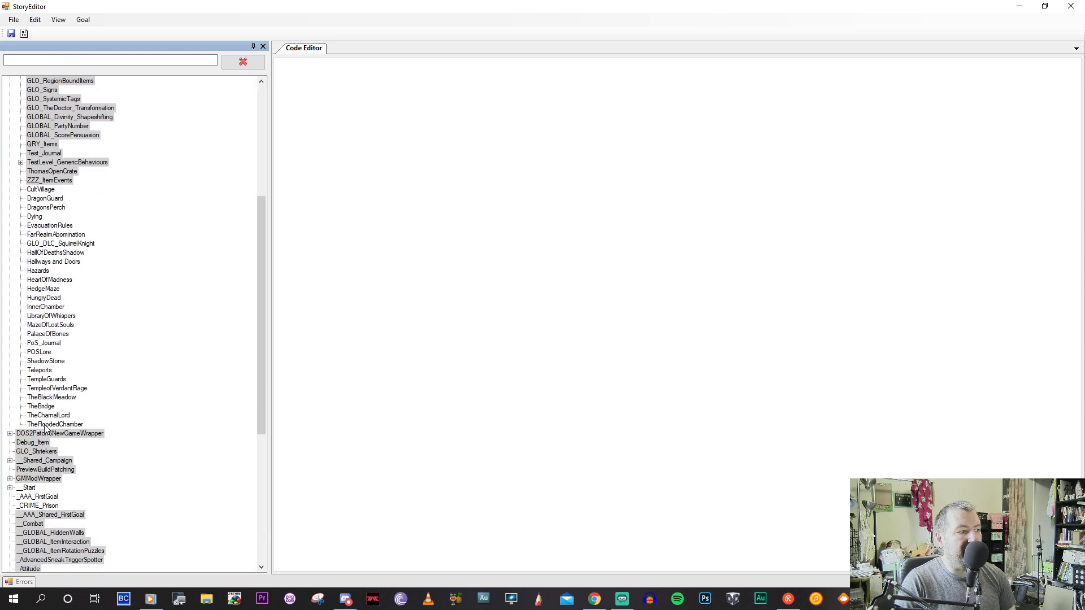
drag(28, 487, 27, 488)
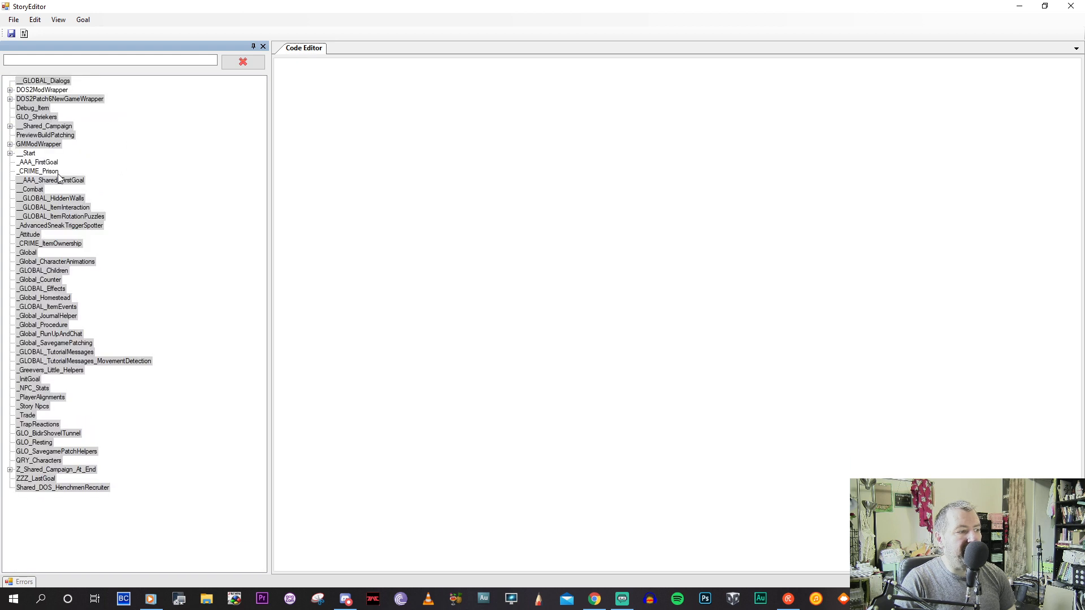
click(9, 90)
scroll(41, 341, down, 12)
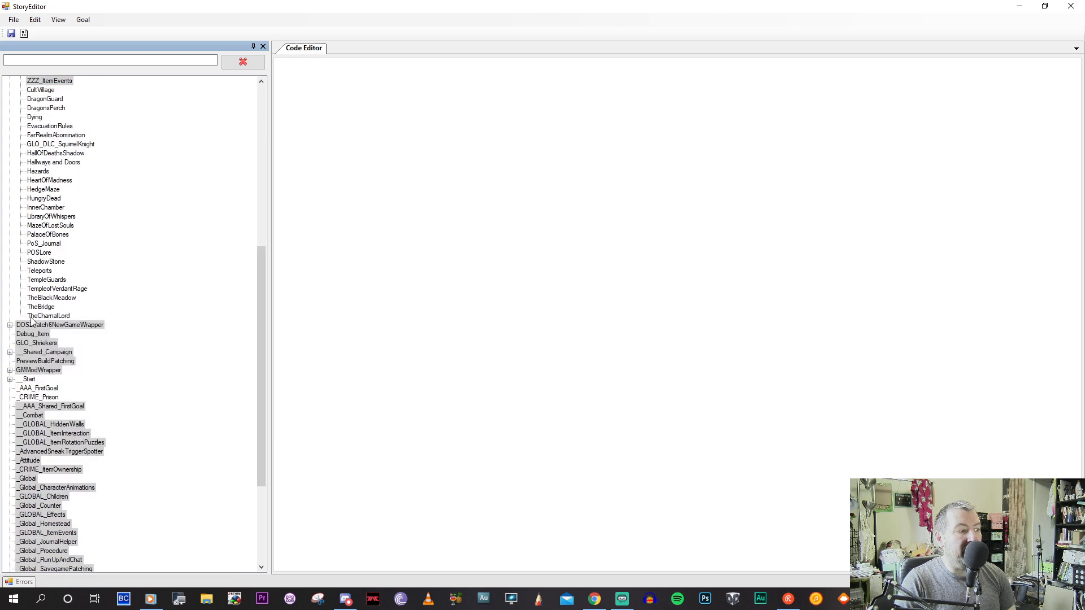
drag(27, 379, 27, 379)
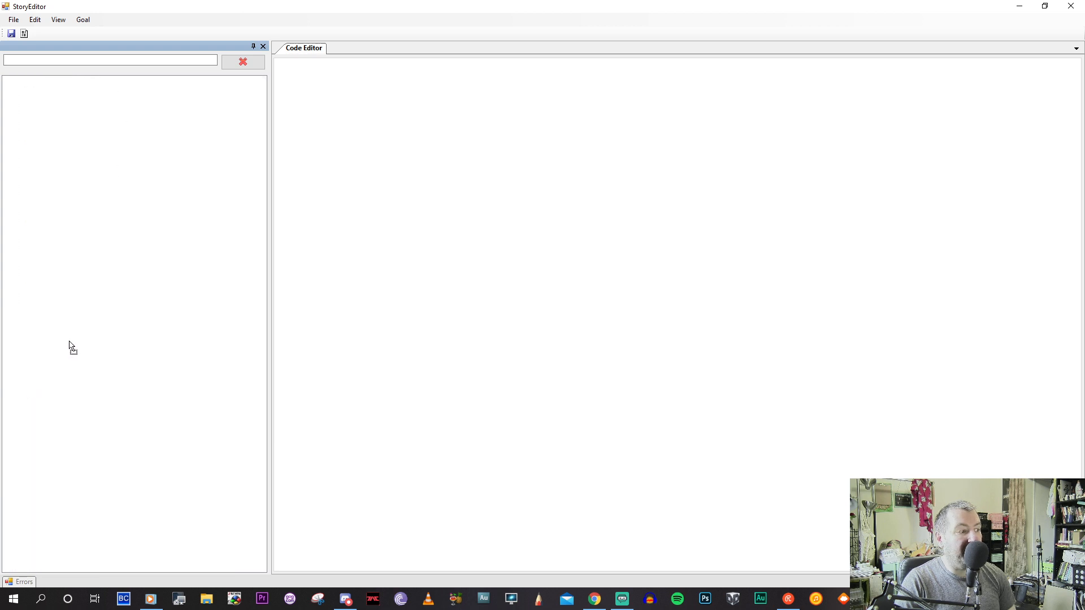
Reparent the TheBridge and TheBlackMeadow goals from DOS2ModWrapper to __Start.
click(10, 89)
scroll(48, 305, down, 10)
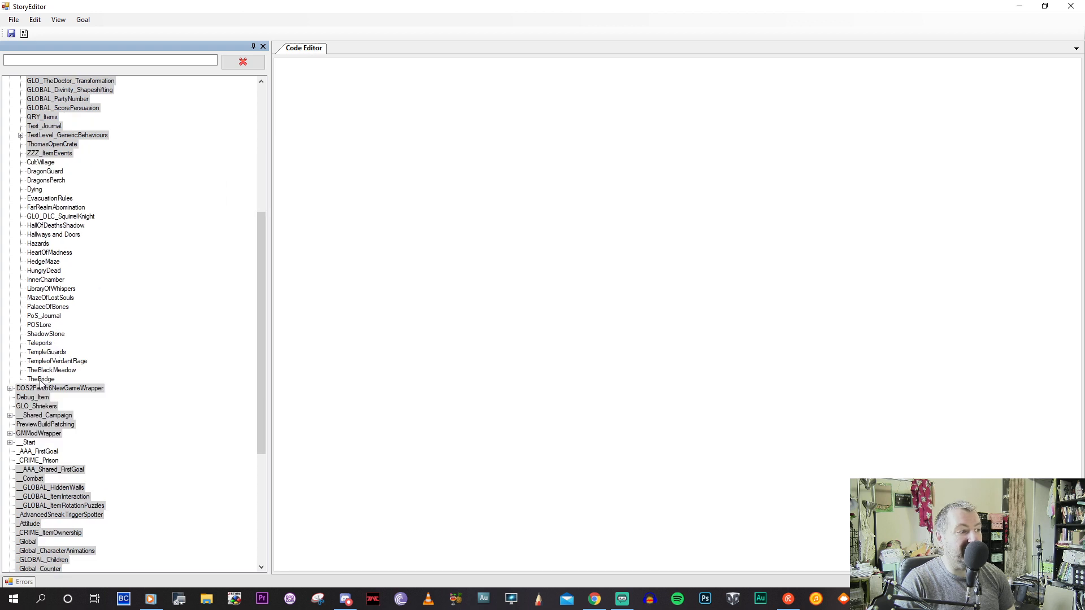
drag(30, 441, 31, 443)
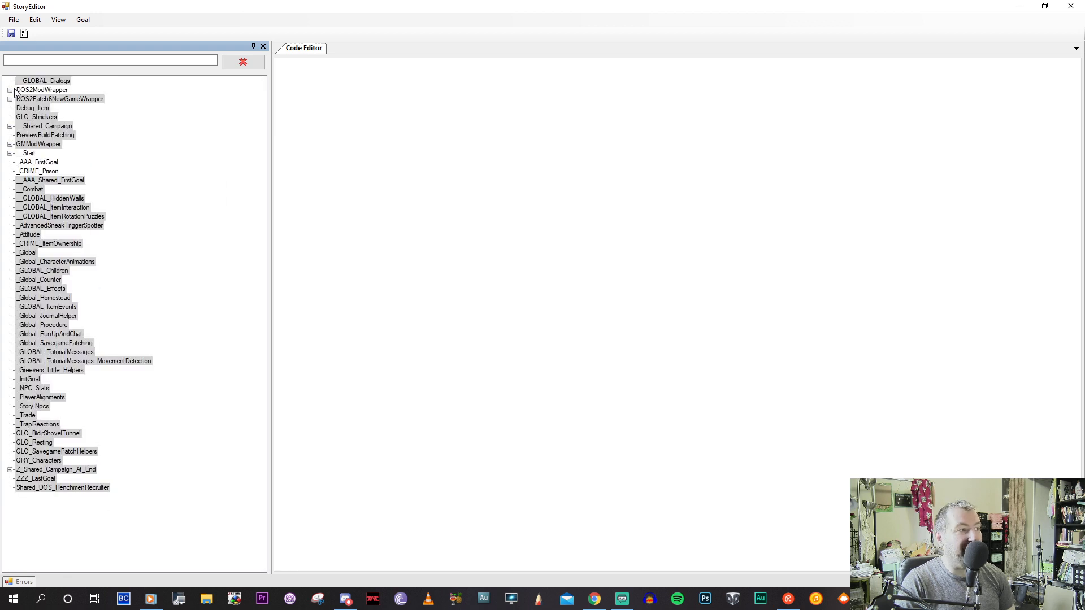
click(10, 89)
scroll(50, 346, down, 3)
drag(43, 368, 32, 439)
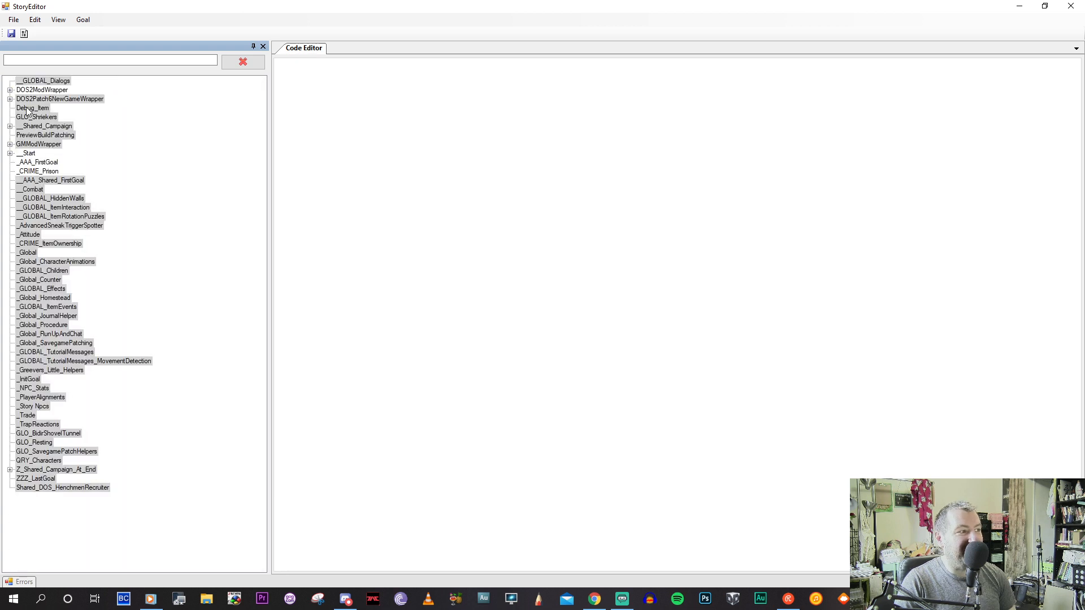
Move the TempleofVerdantRage and TempleGuards goals from DOS2ModWrapper into __Start.
click(10, 90)
scroll(53, 366, down, 15)
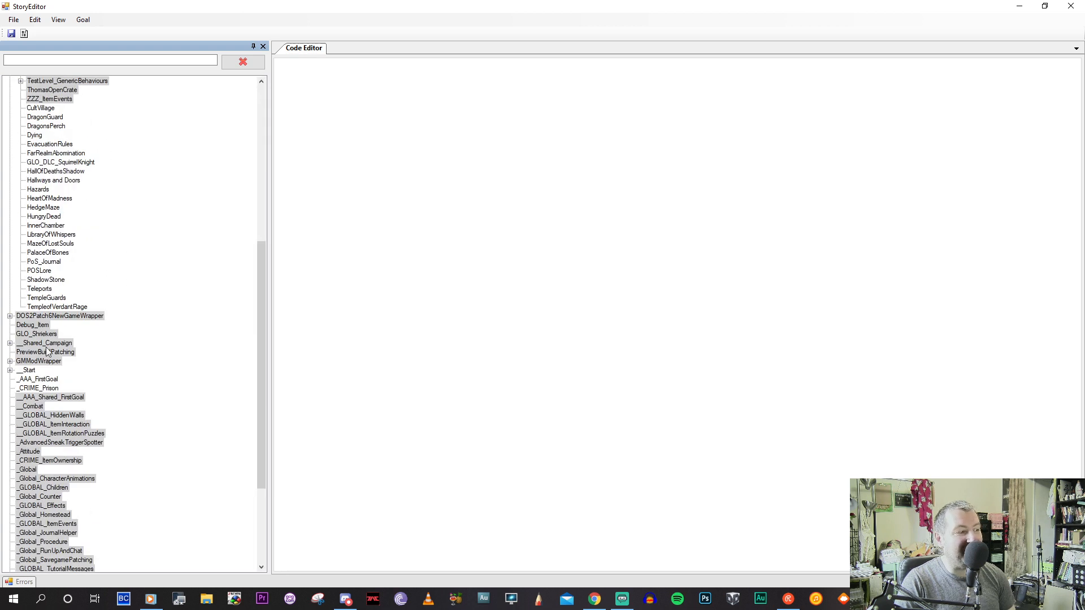
drag(47, 310, 32, 375)
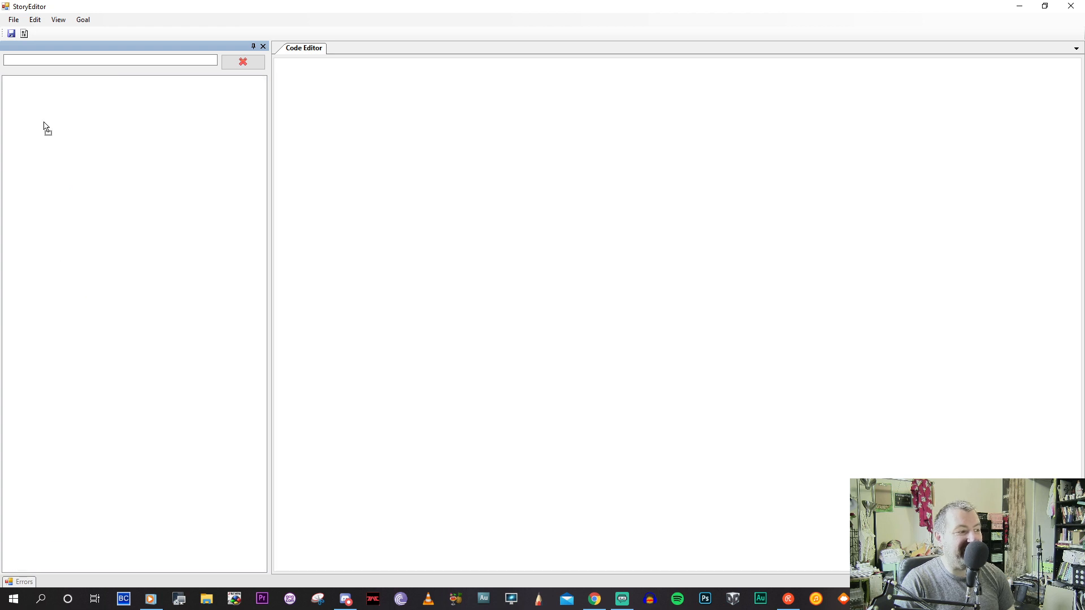
click(9, 91)
scroll(55, 326, down, 10)
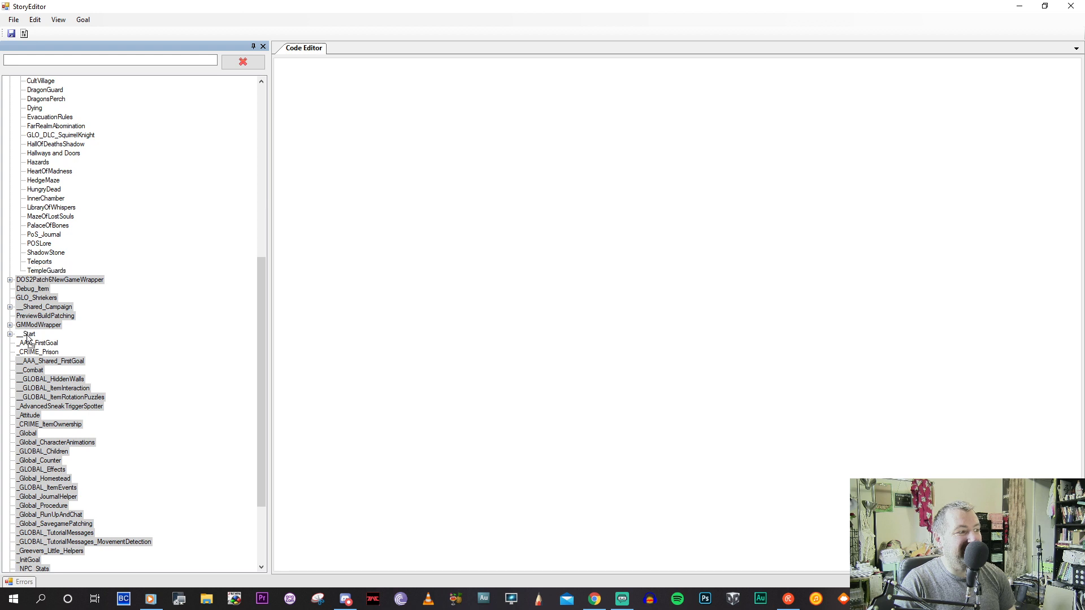
drag(27, 335, 27, 336)
Move the Teleports and ShadowStone goals from DOS2ModWrapper into __Start.
click(10, 90)
scroll(40, 301, down, 6)
scroll(40, 306, down, 6)
drag(34, 263, 32, 329)
click(9, 90)
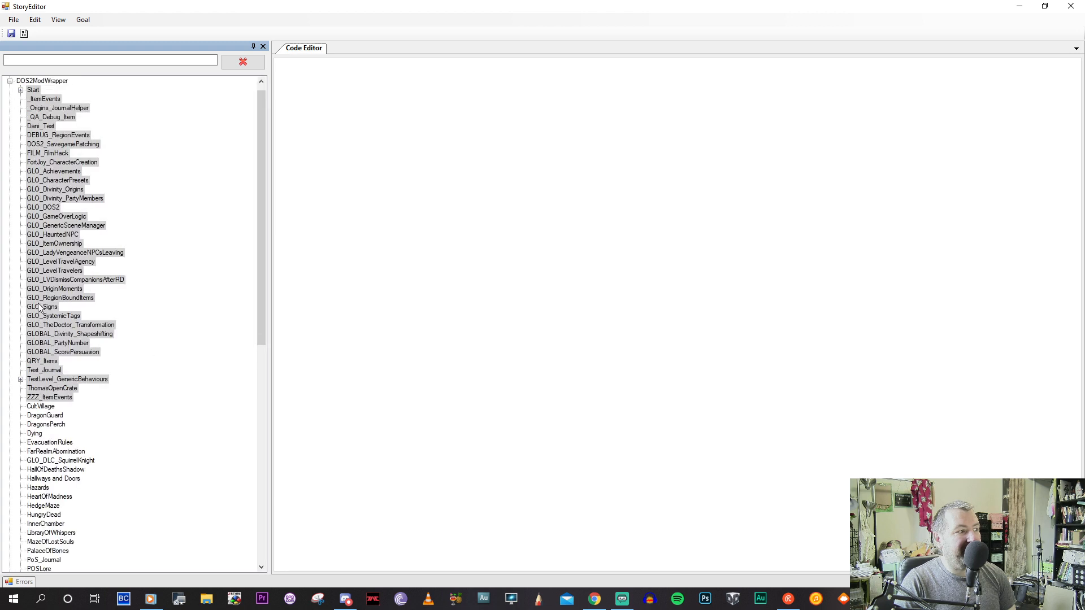
scroll(47, 318, down, 8)
drag(47, 311, 30, 373)
Move the POSLore and PoS_Journal goals out of DOS2ModWrapper and place them under __Start.
click(9, 90)
scroll(41, 343, down, 15)
drag(39, 244, 36, 261)
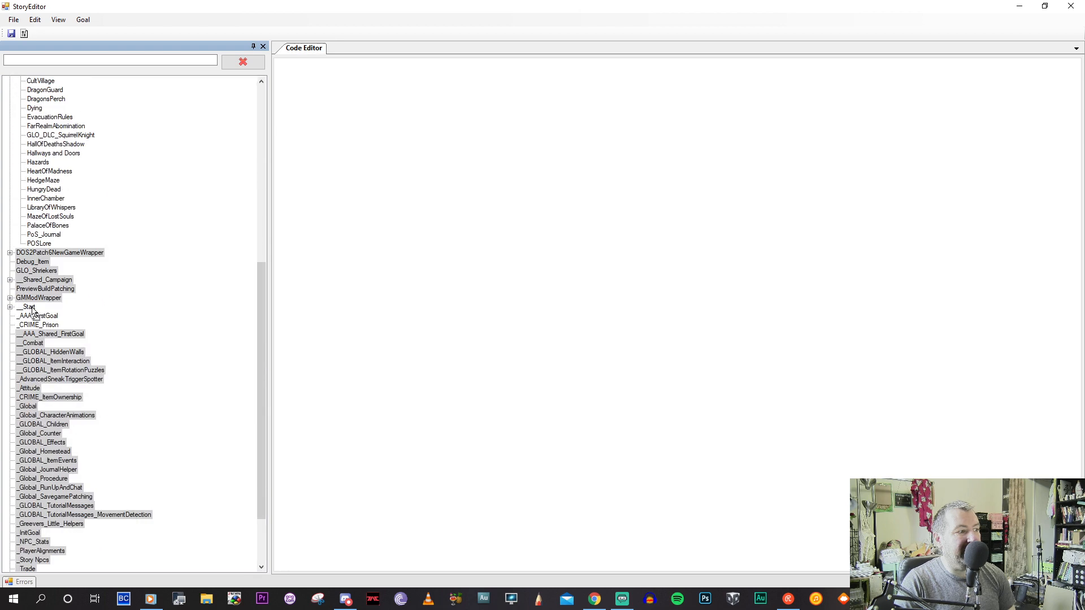
click(9, 90)
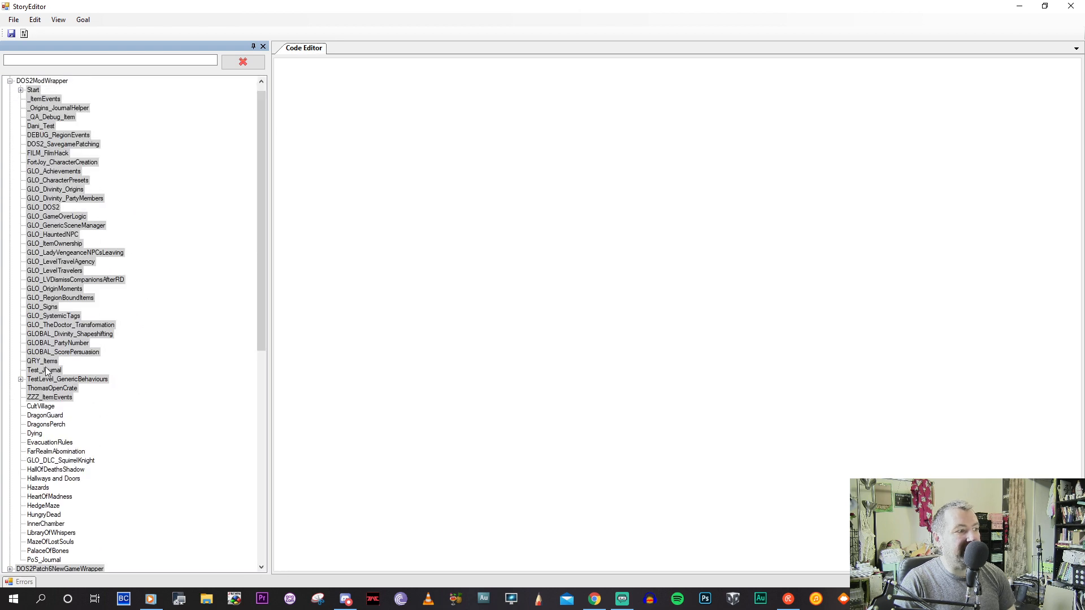
scroll(49, 382, down, 9)
drag(36, 326, 27, 380)
Move the PalaceOfBones and MazeOfLostSouls goals out of DOS2ModWrapper and place them under __Start.
click(10, 90)
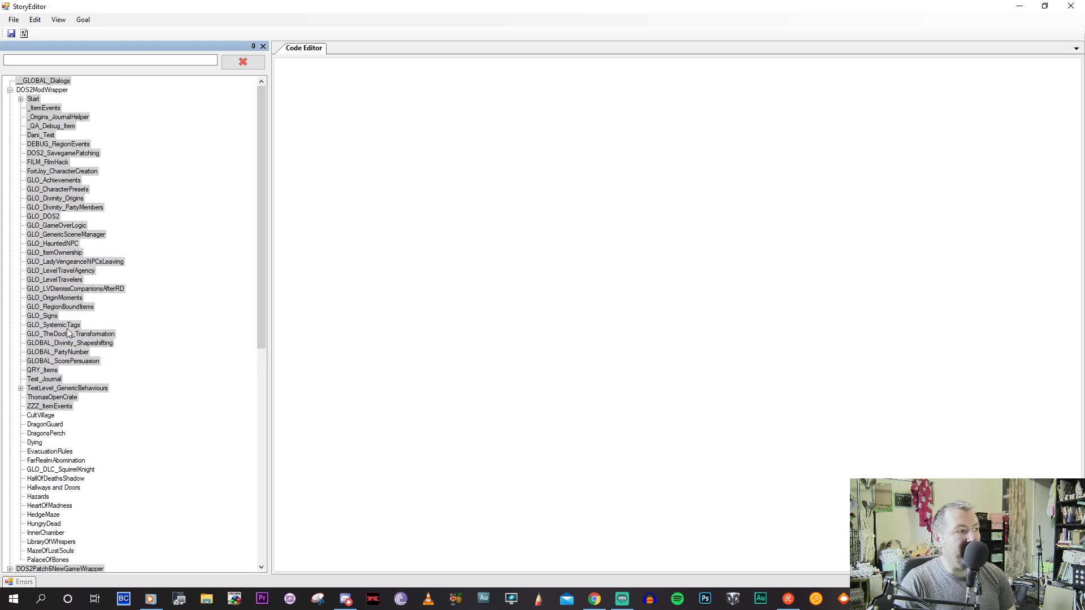
scroll(67, 342, down, 9)
drag(48, 319, 31, 382)
click(9, 90)
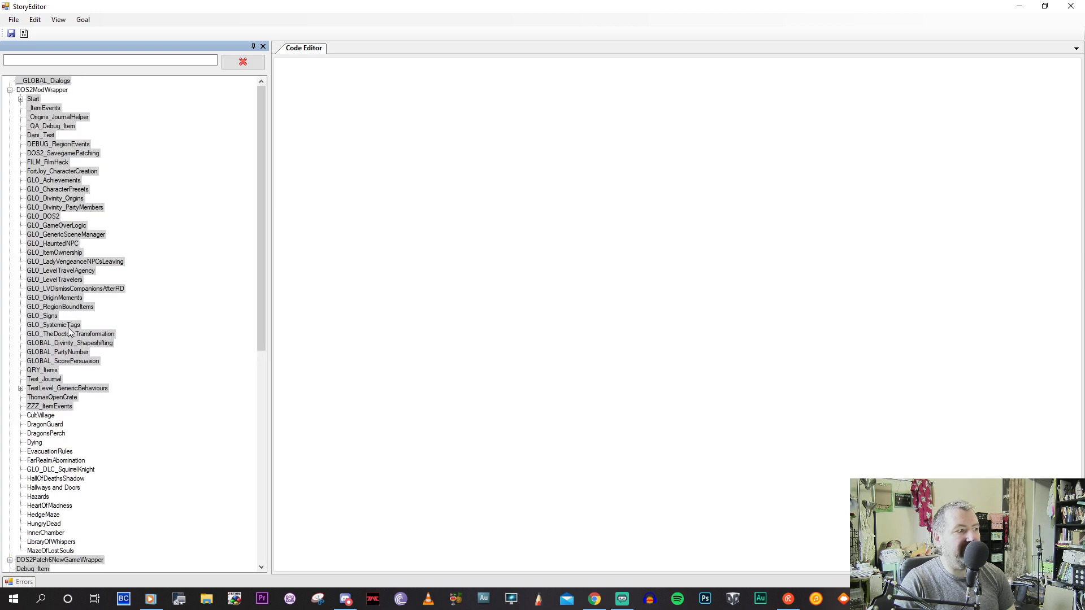
scroll(45, 311, down, 9)
drag(44, 306, 31, 374)
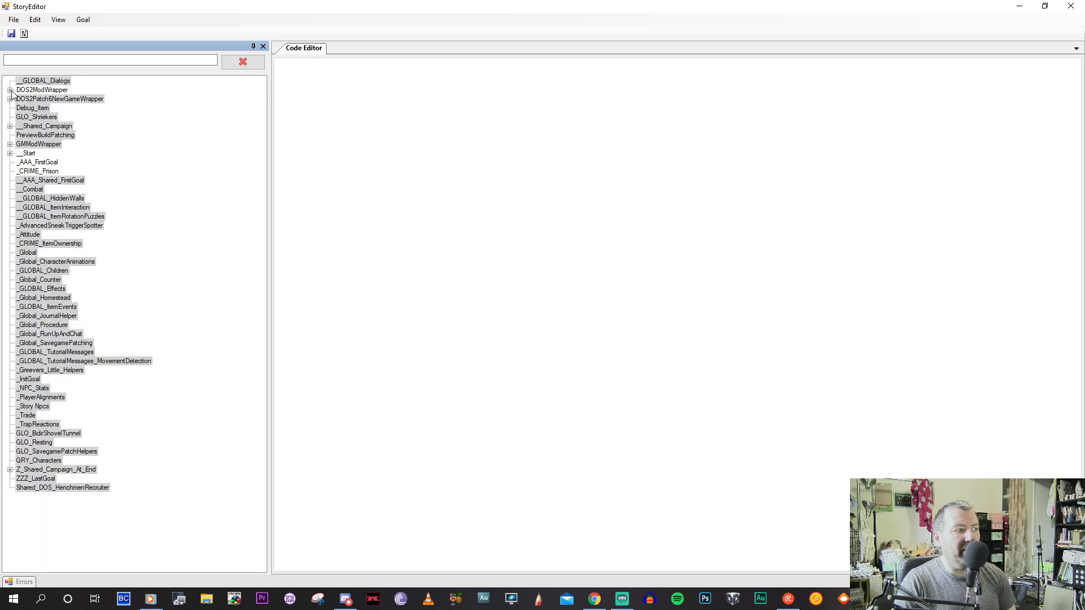
Reparent the LibraryOfWhispers and InnerChamber goals from DOS2ModWrapper to __Start.
click(10, 90)
scroll(61, 378, down, 10)
drag(54, 273, 29, 336)
click(10, 90)
scroll(33, 302, down, 10)
drag(40, 266, 32, 331)
Move the HungryDead and HedgeMaze goals from DOS2ModWrapper into __Start.
click(10, 90)
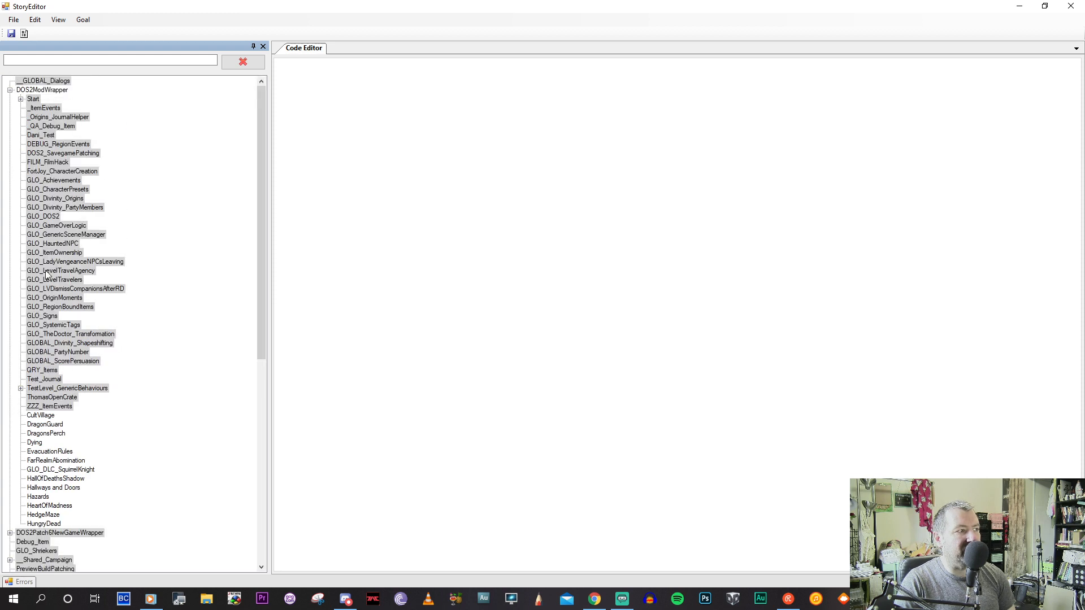
scroll(33, 234, down, 12)
drag(35, 227, 29, 290)
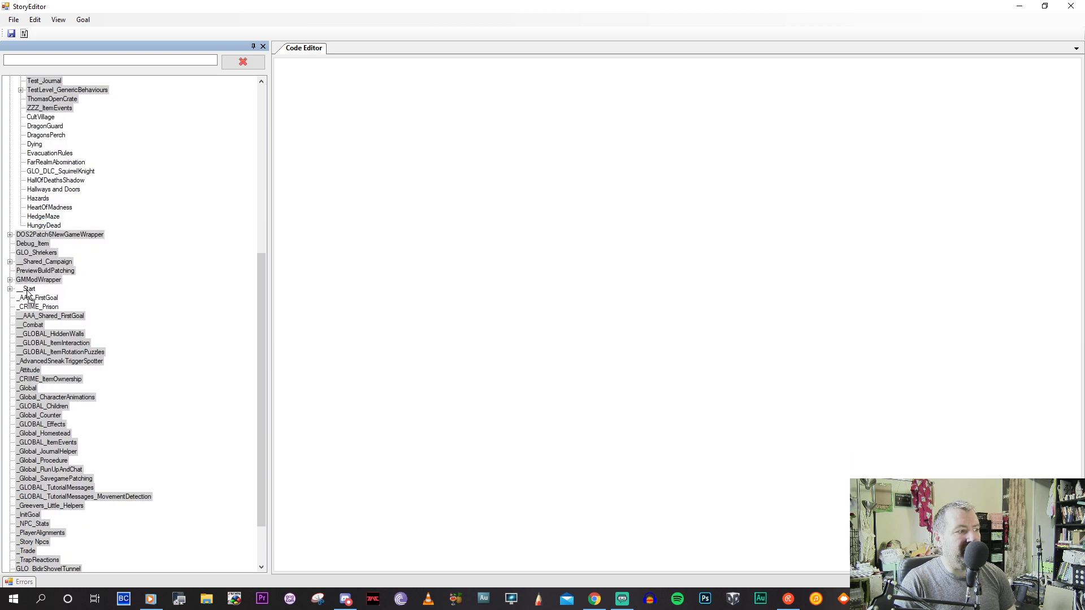
click(9, 90)
scroll(48, 263, down, 8)
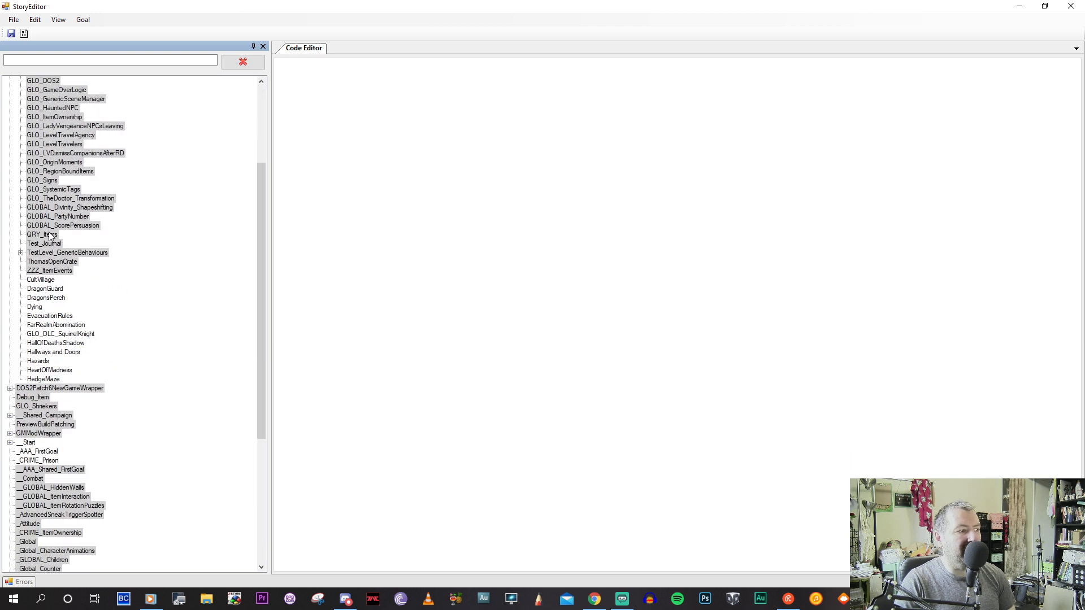
drag(42, 300, 31, 362)
Move the HeartOfMadness, Hazards, and Hallways and Doors goals from DOS2ModWrapper into __Start.
click(9, 90)
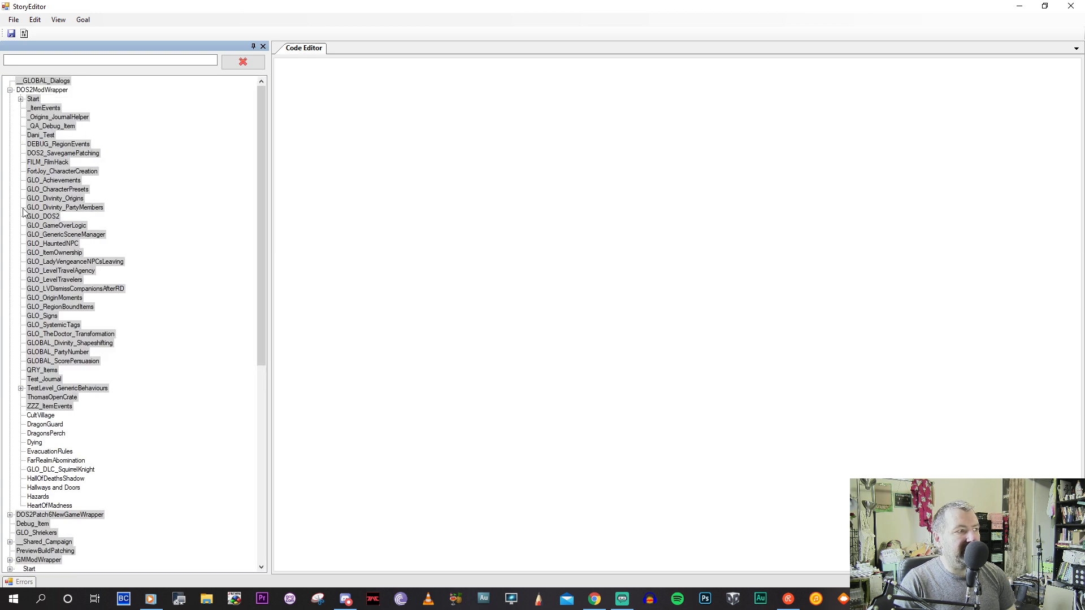
scroll(49, 303, down, 7)
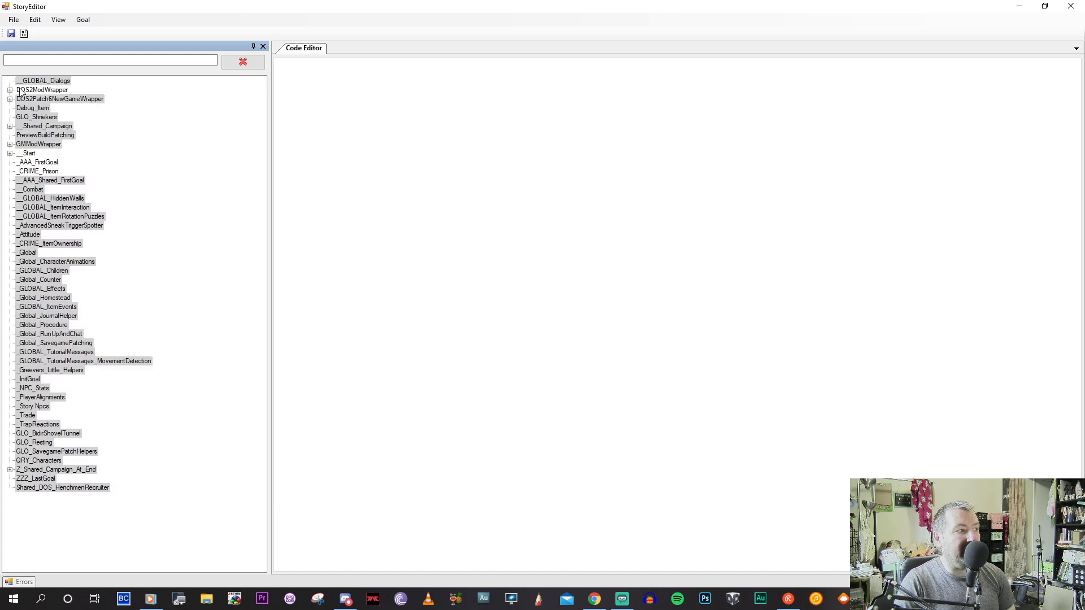
click(10, 90)
scroll(60, 328, down, 9)
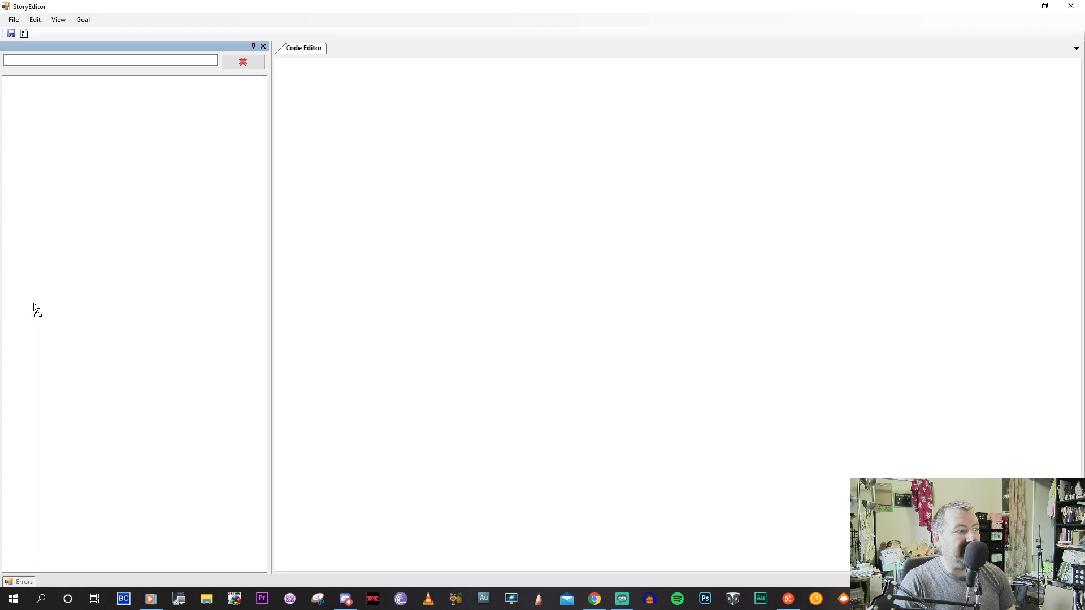
click(10, 90)
scroll(36, 356, down, 5)
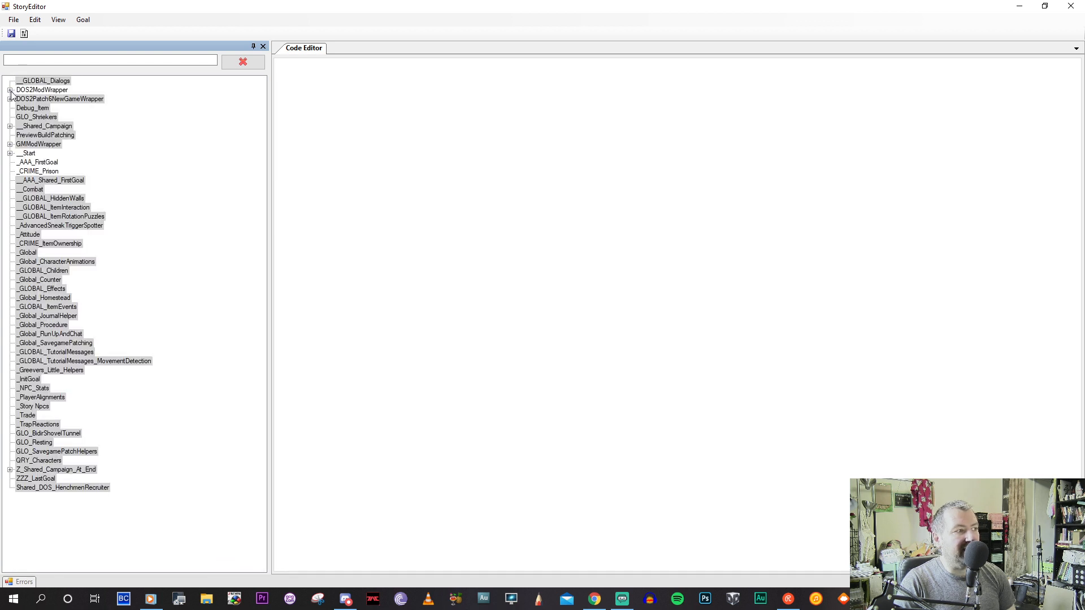
Reparent the HallOfDeathsShadow, GLO_DLC_SquirrelKnight and FarRealmAbomination goals from DOS2ModWrapper to __Start.
click(9, 89)
scroll(41, 288, down, 5)
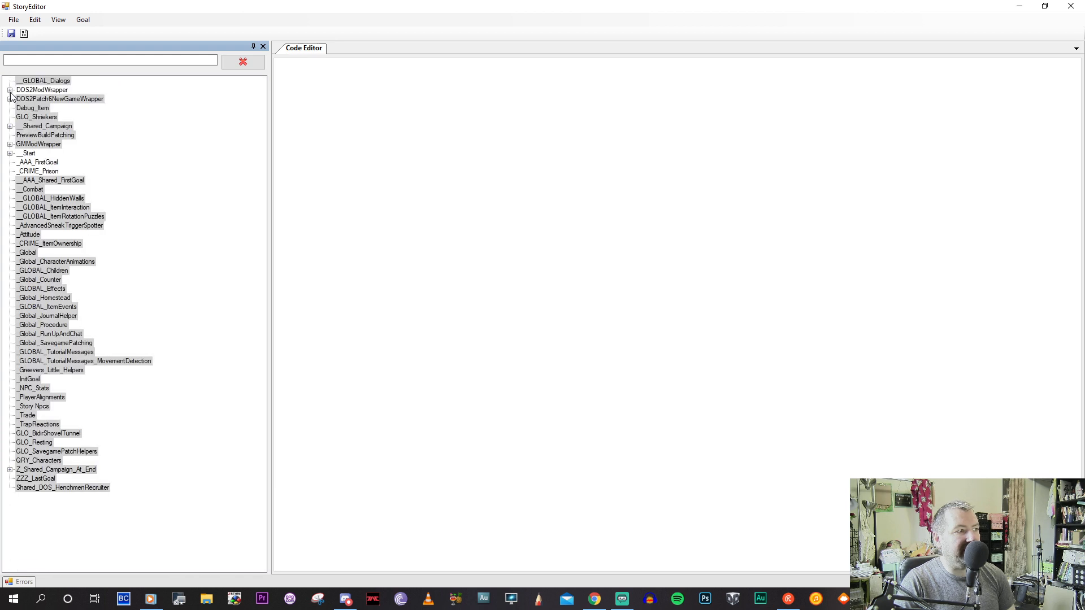
click(9, 89)
scroll(42, 312, down, 5)
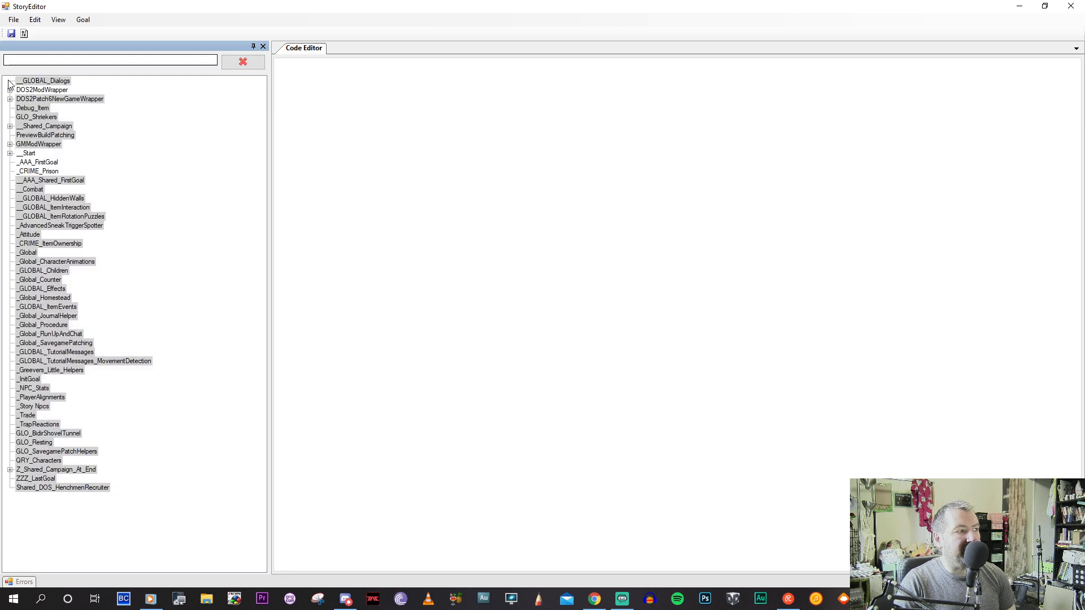
scroll(49, 366, down, 5)
click(49, 325)
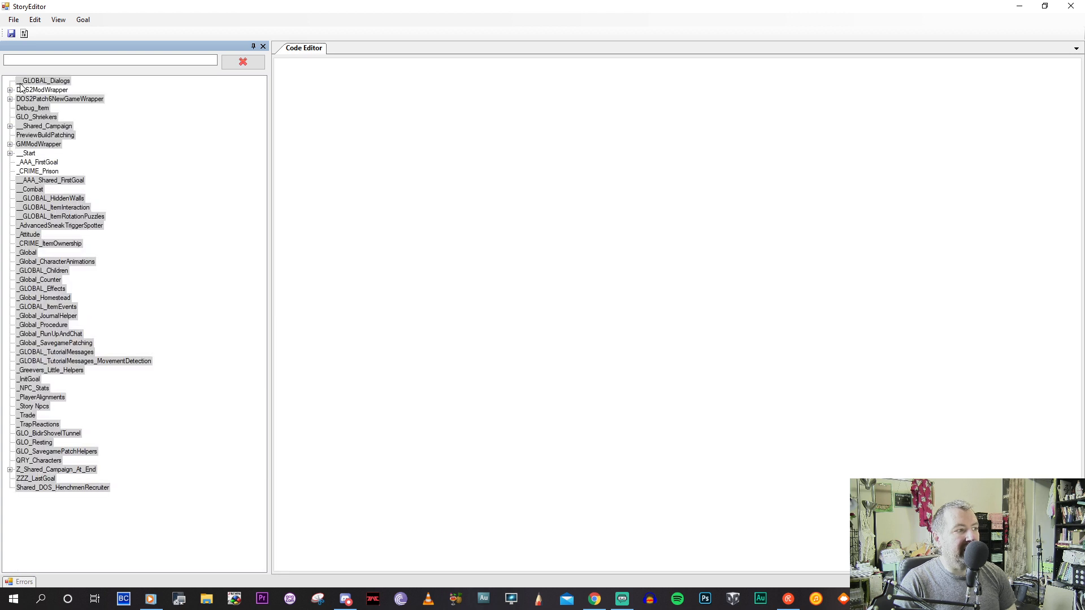
Move the EvacuationRules and Dying goals out of DOS2ModWrapper and place them under __Start.
click(9, 91)
scroll(49, 339, down, 4)
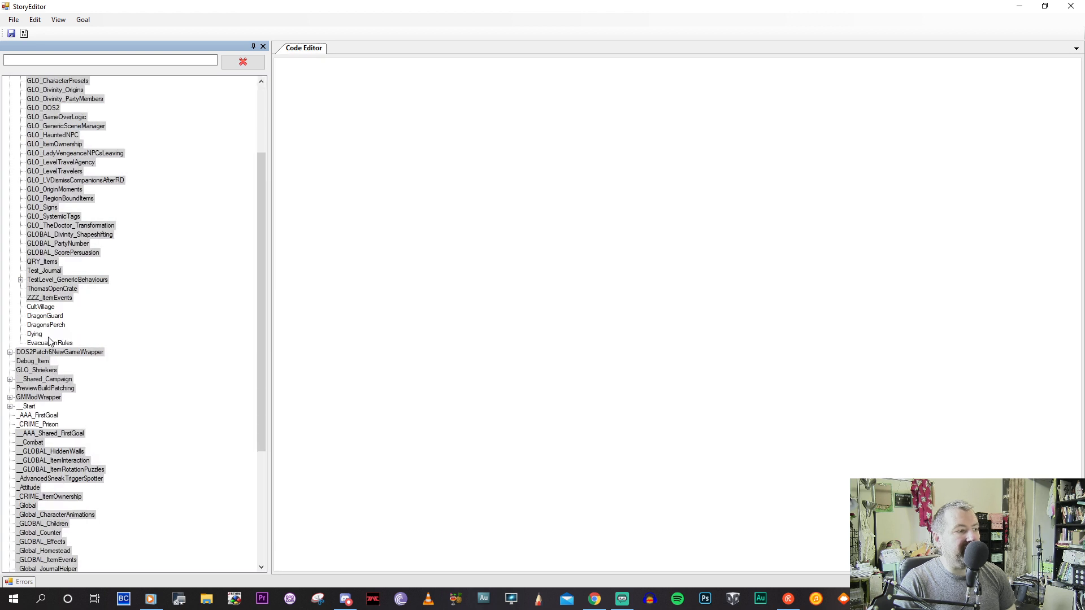
click(30, 406)
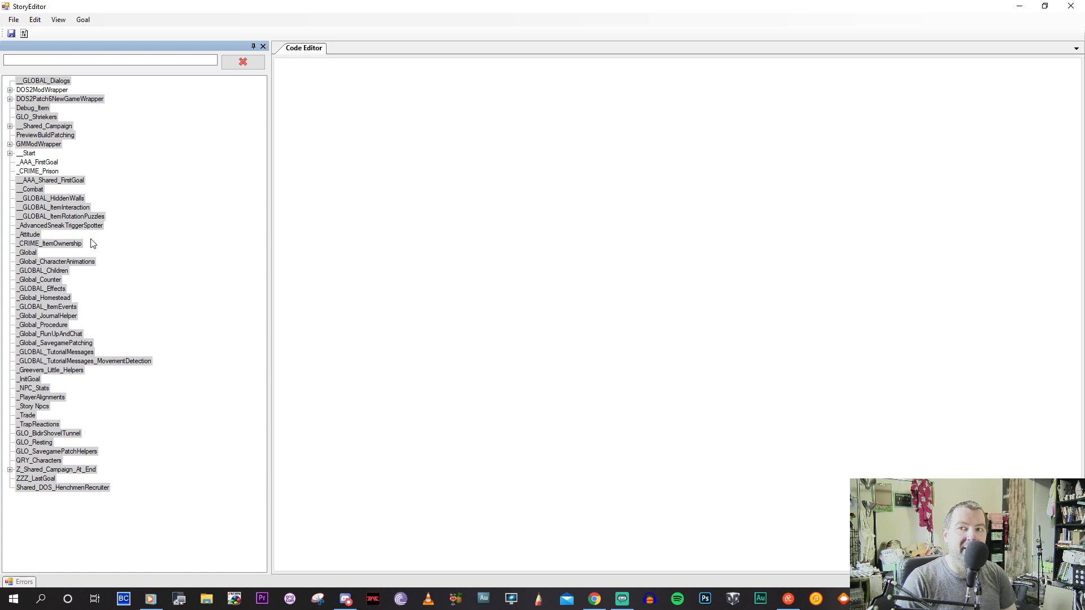
click(10, 90)
scroll(62, 299, down, 3)
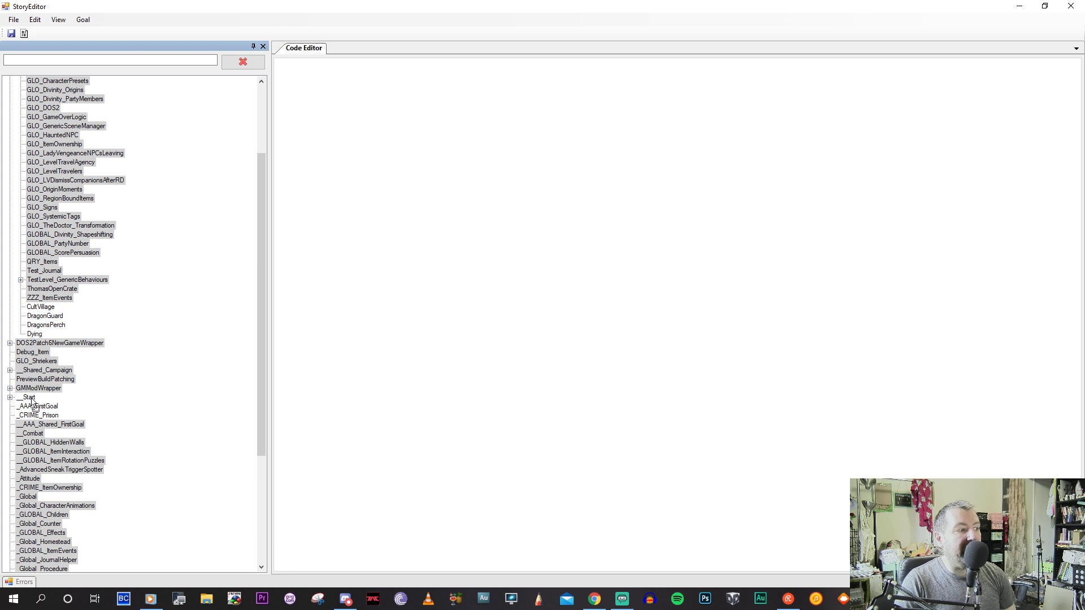
drag(27, 399, 27, 398)
Reparent the DragonsPerch and DragonGuard goals from DOS2ModWrapper to __Start.
click(10, 90)
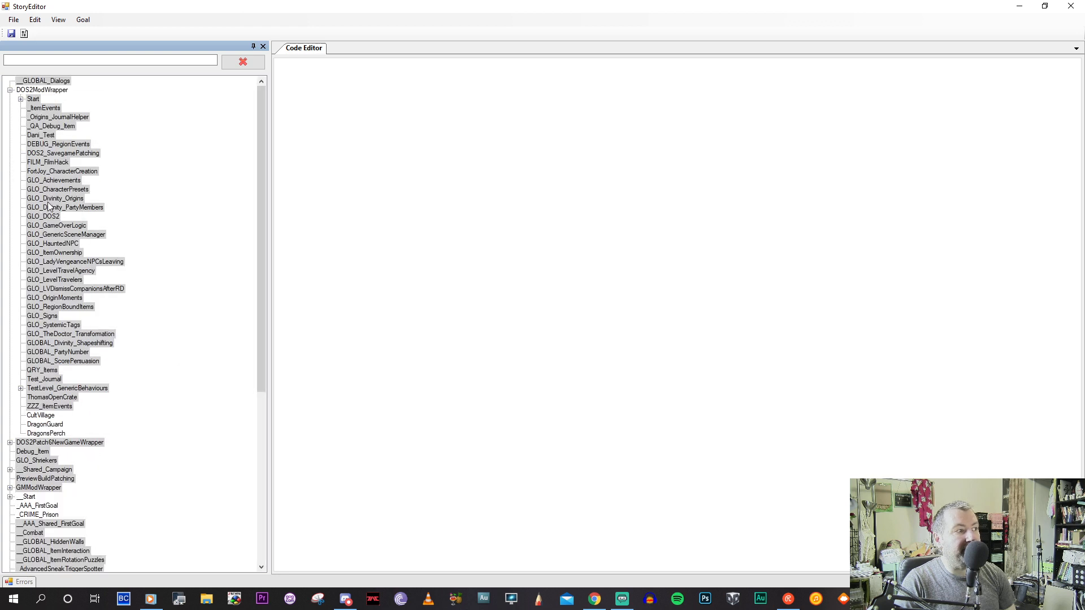
scroll(28, 287, down, 6)
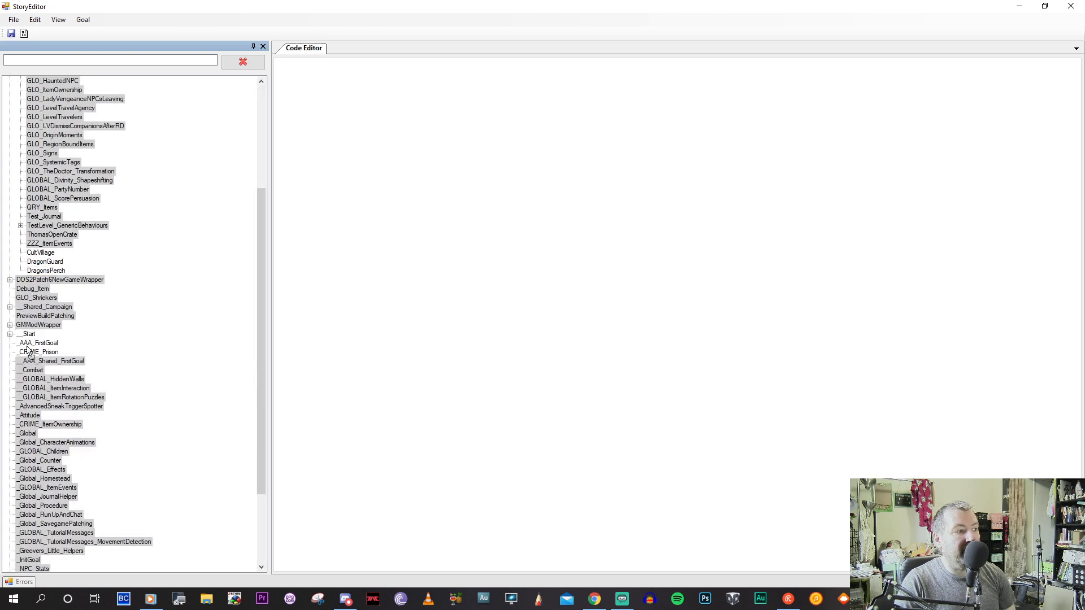
drag(27, 334, 27, 335)
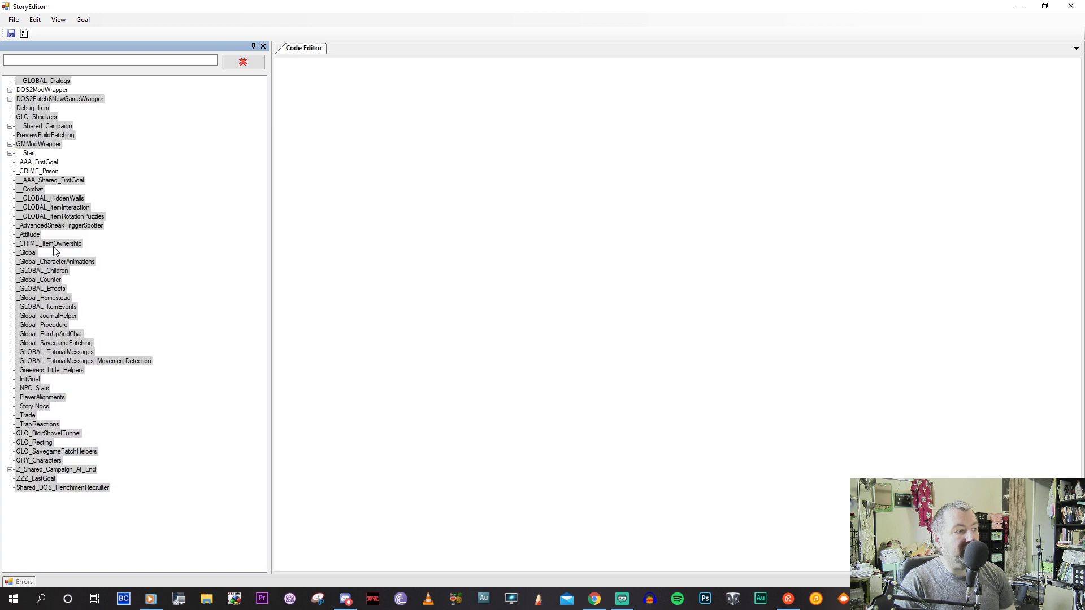
click(9, 90)
scroll(48, 245, down, 4)
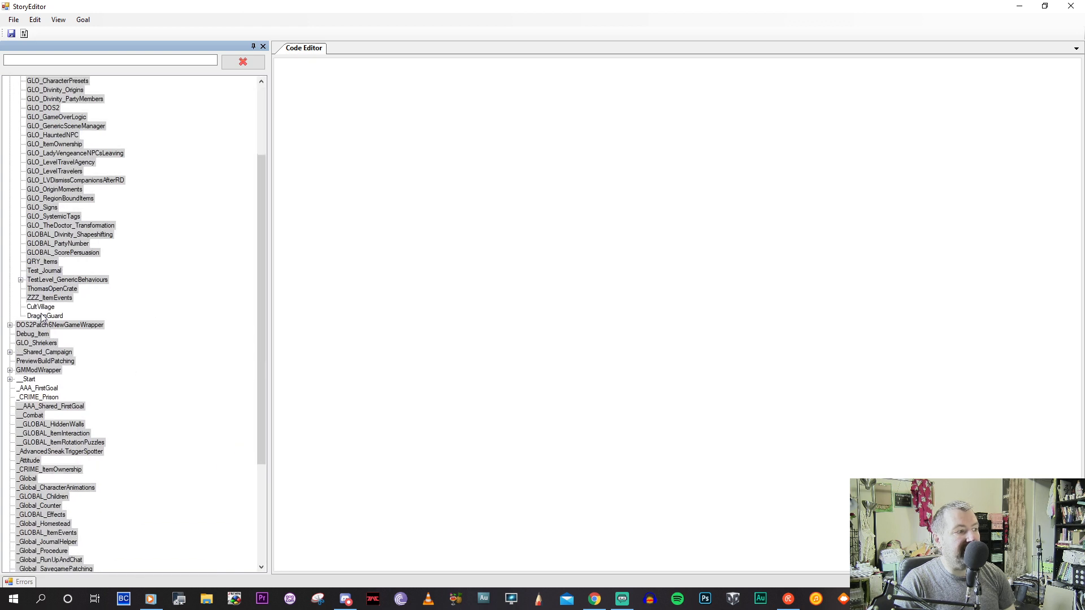
drag(41, 316, 24, 381)
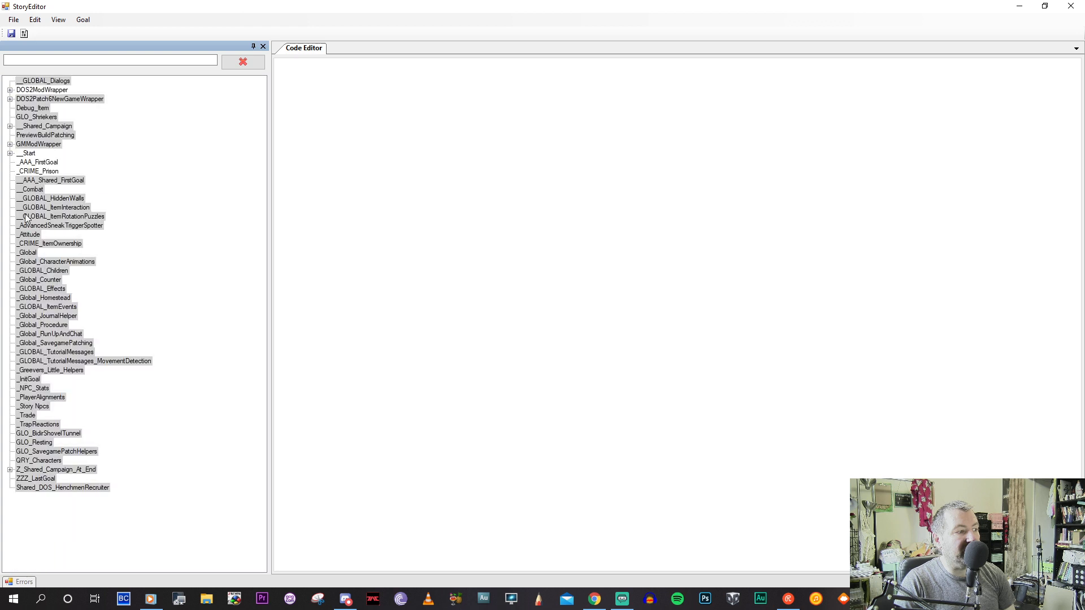
Move the CultVillage goal from DOS2ModWrapper into __Start and check DOS2ModWrapper for leftover custom goals.
click(10, 90)
scroll(80, 293, down, 6)
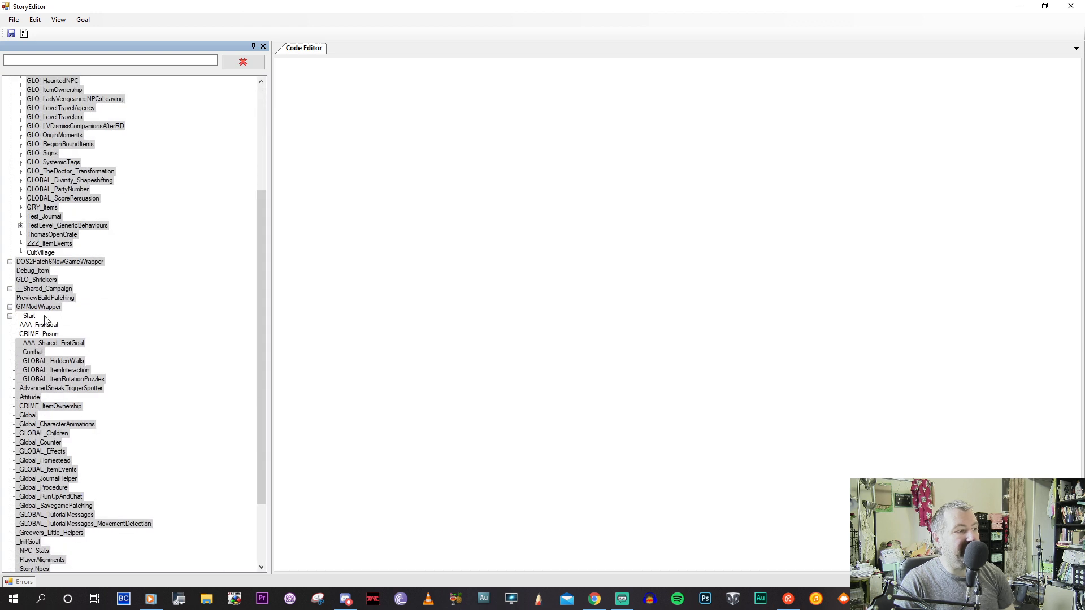
drag(39, 253, 24, 317)
click(10, 90)
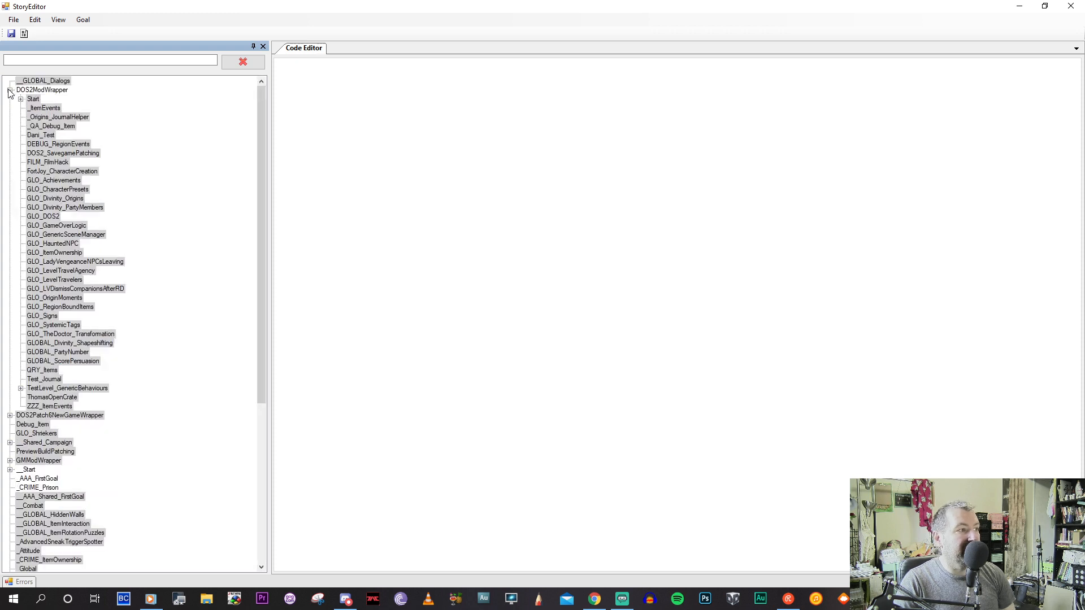
click(9, 90)
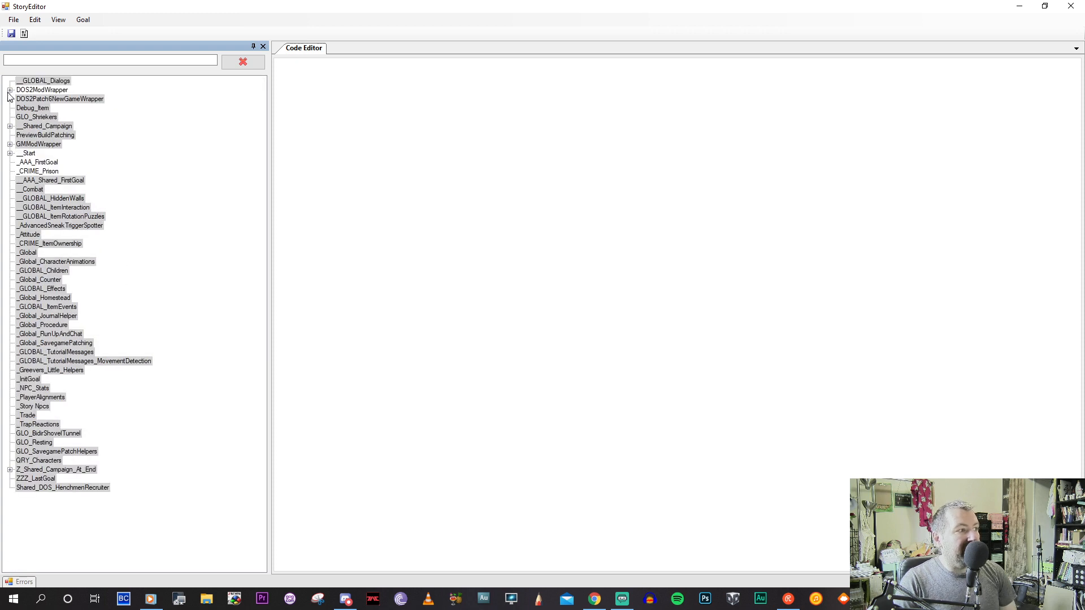
click(10, 90)
click(10, 91)
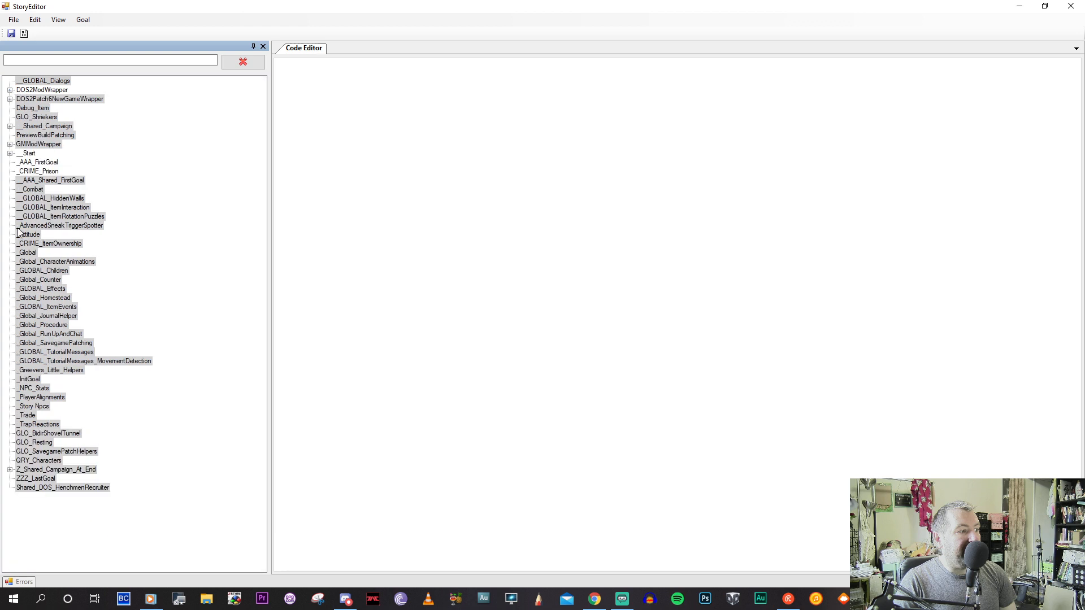
Open the _CharacterCreation goal under __Start, review its script, and close it.
click(10, 153)
double_click(43, 91)
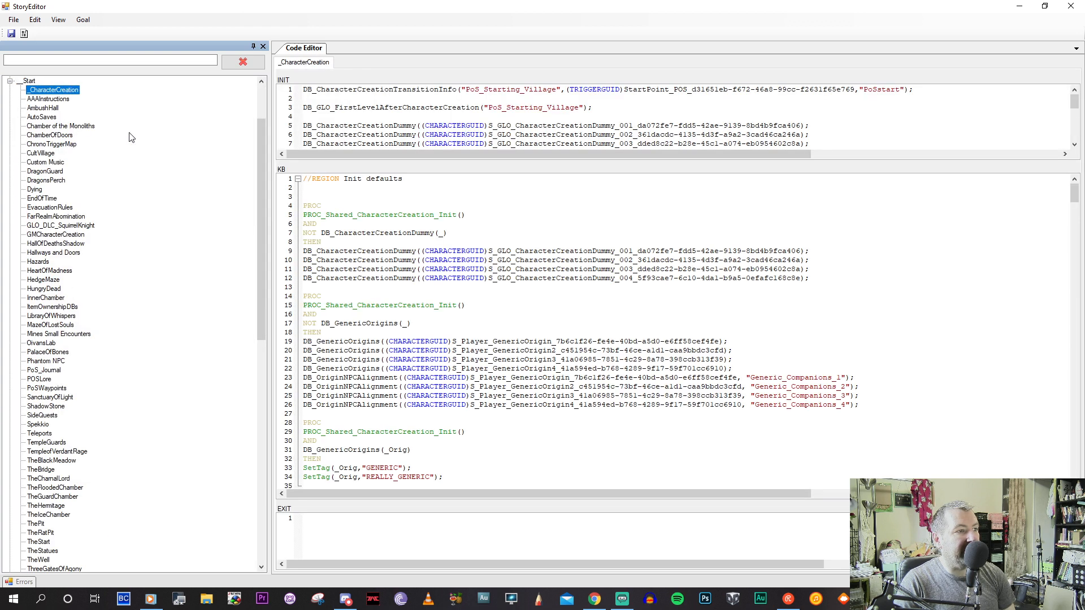
scroll(458, 263, down, 12)
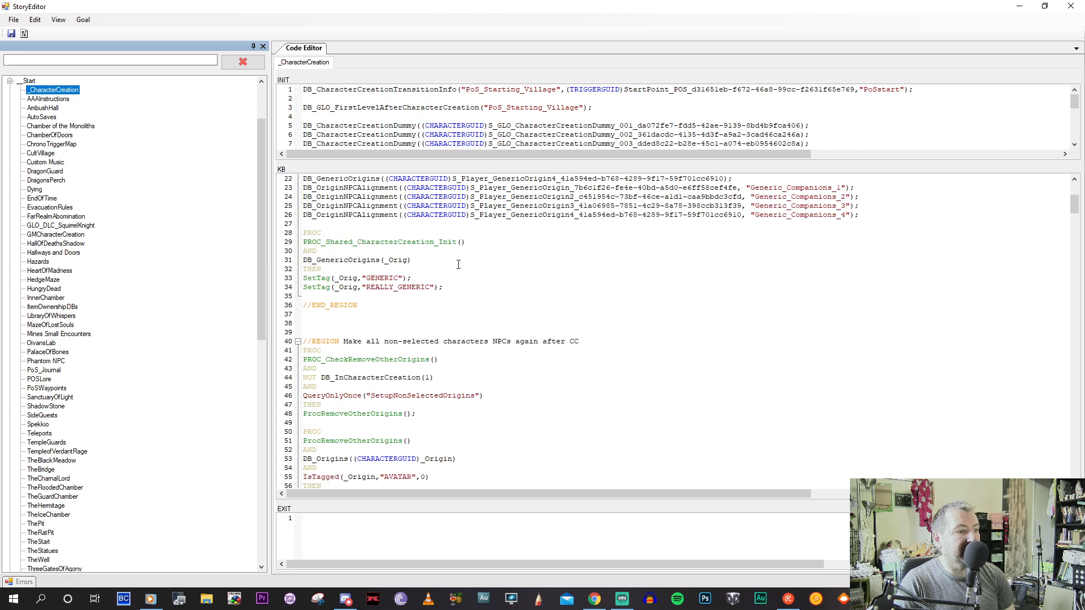
middle_click(316, 65)
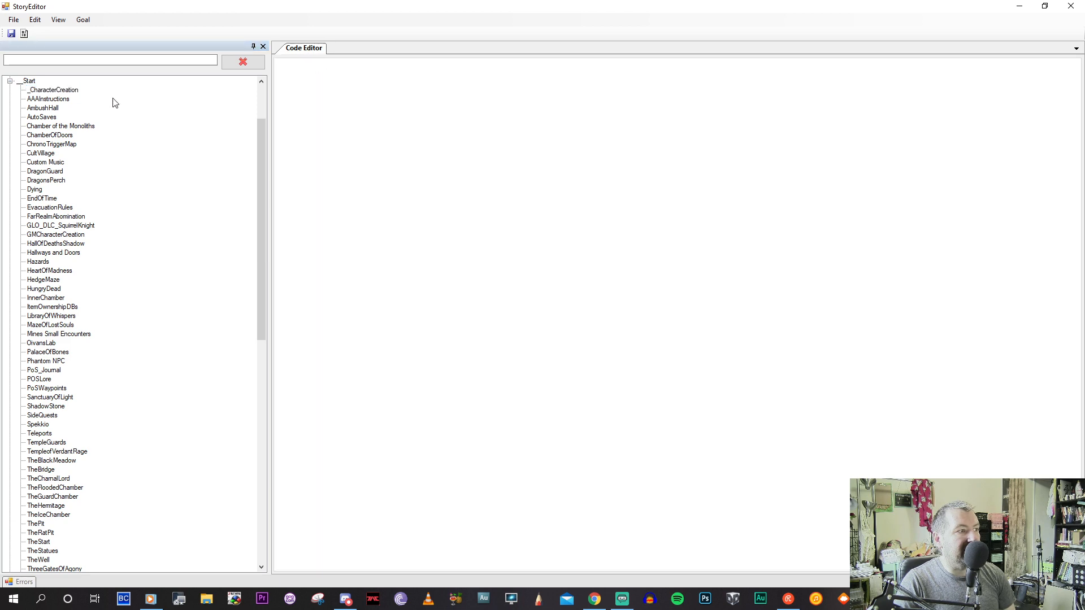
Open the AAAInstructions goal and examine its version-update rules and the PoS_Starting_Village region-entry rule.
double_click(62, 100)
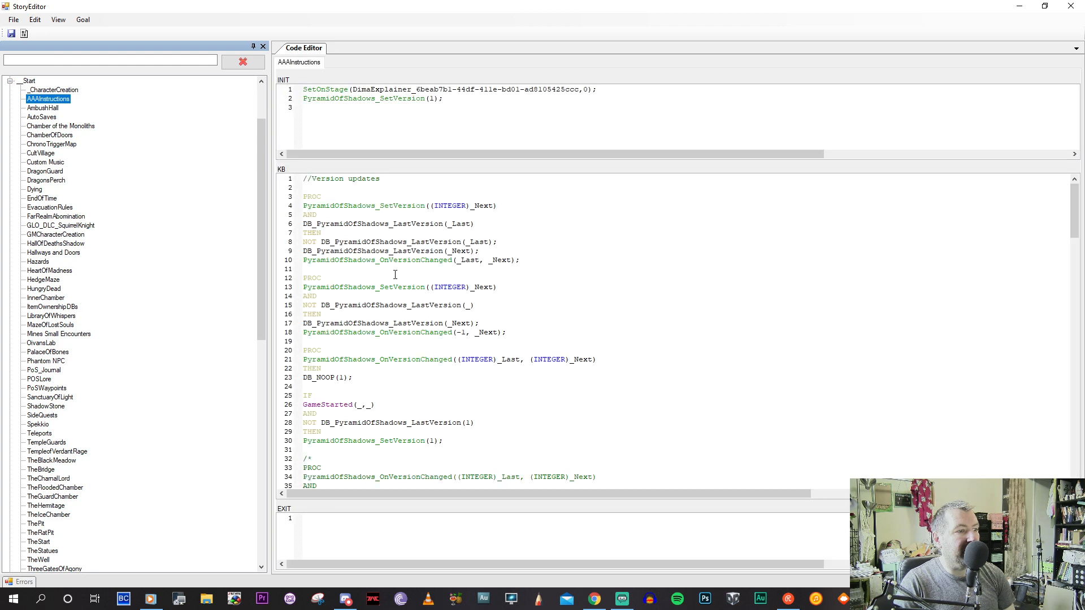
scroll(395, 275, down, 8)
scroll(395, 274, down, 3)
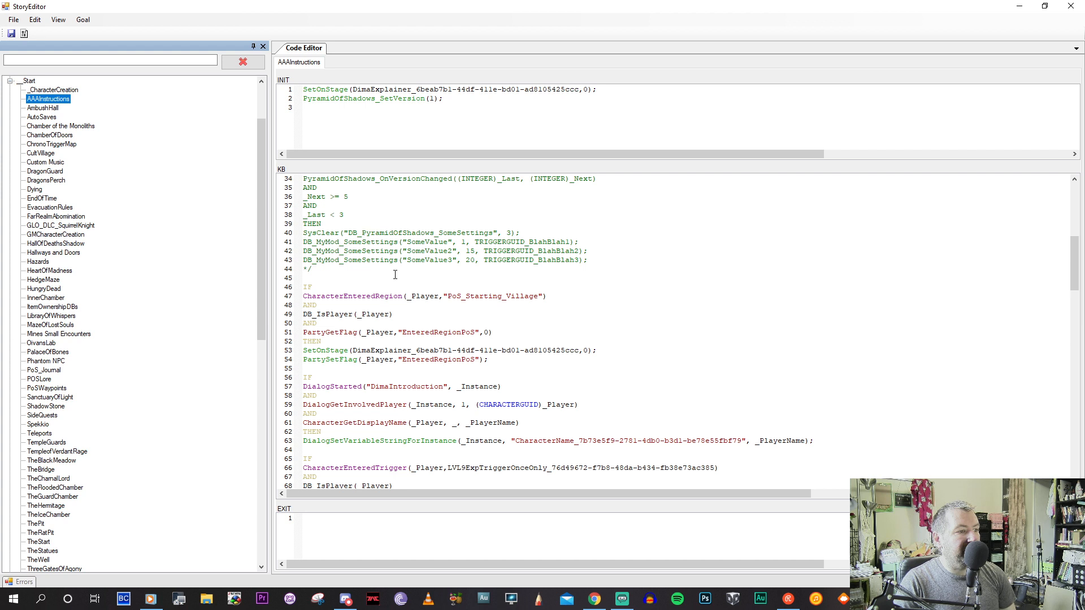
click(446, 296)
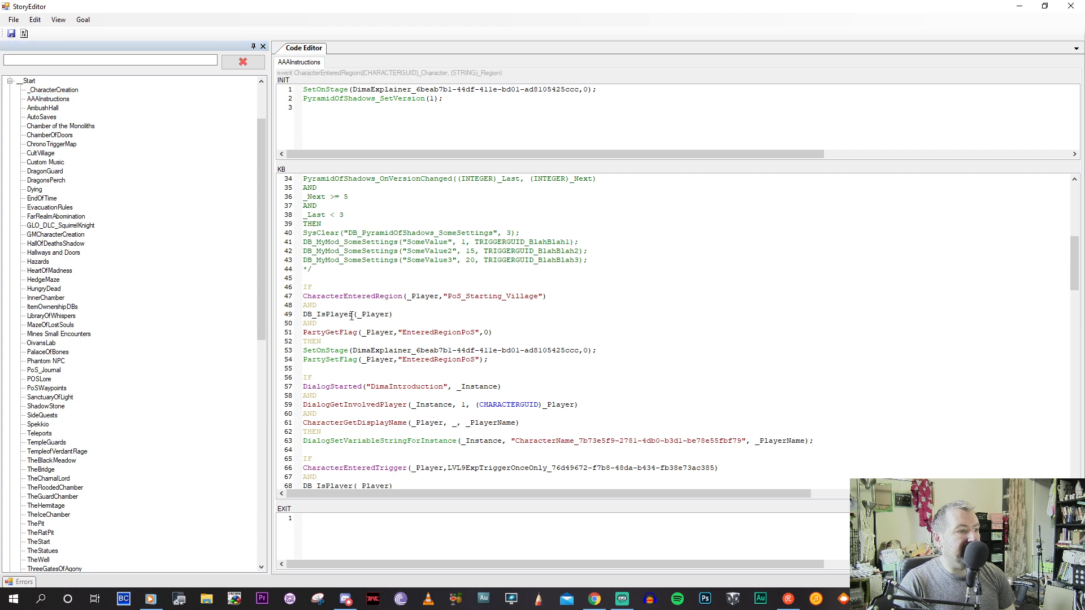
click(416, 332)
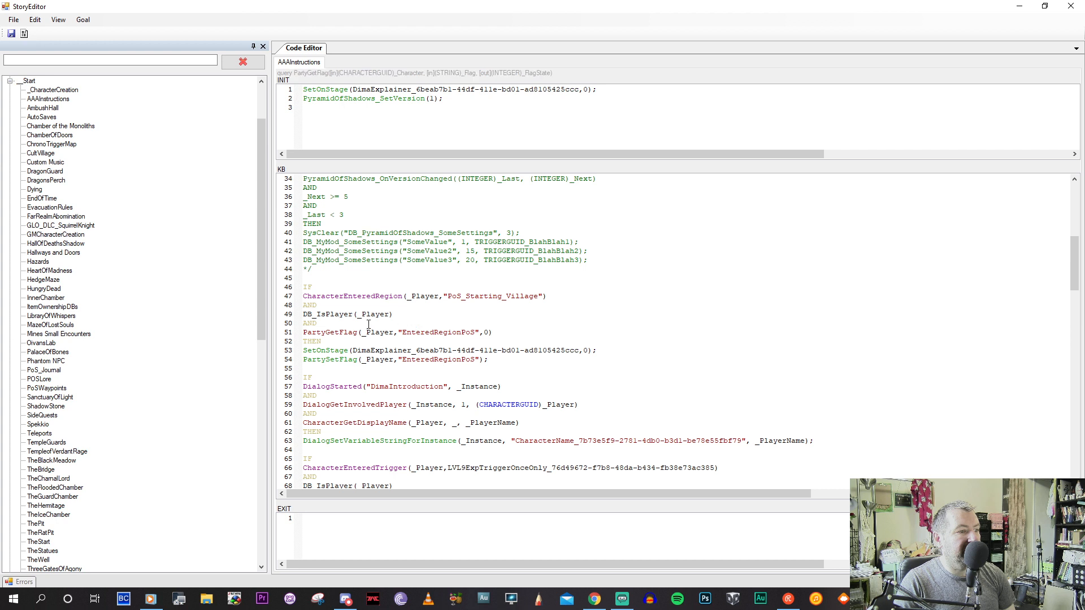
click(377, 350)
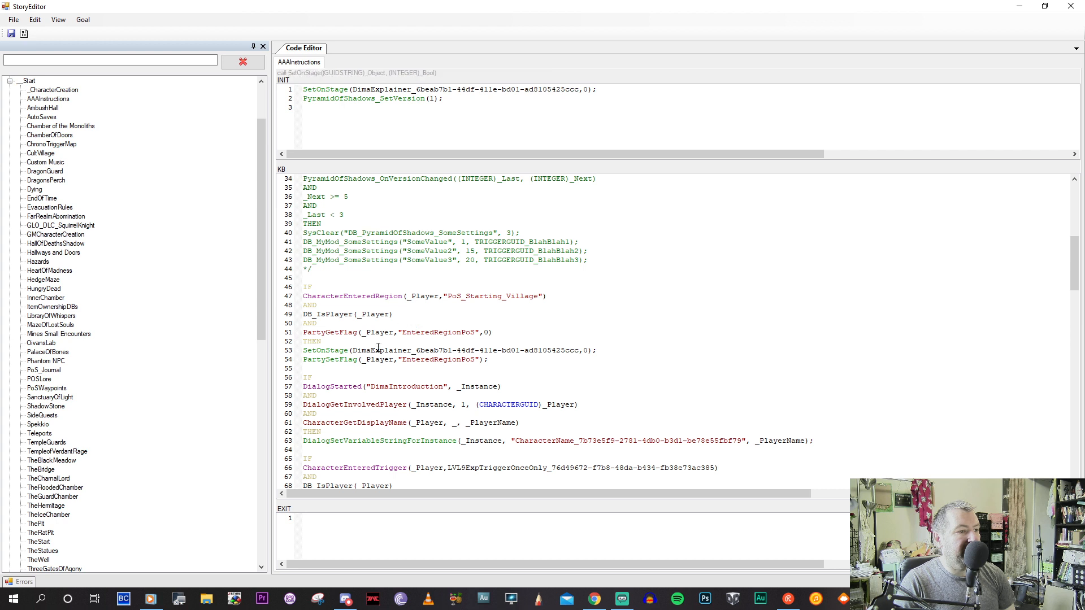
click(424, 359)
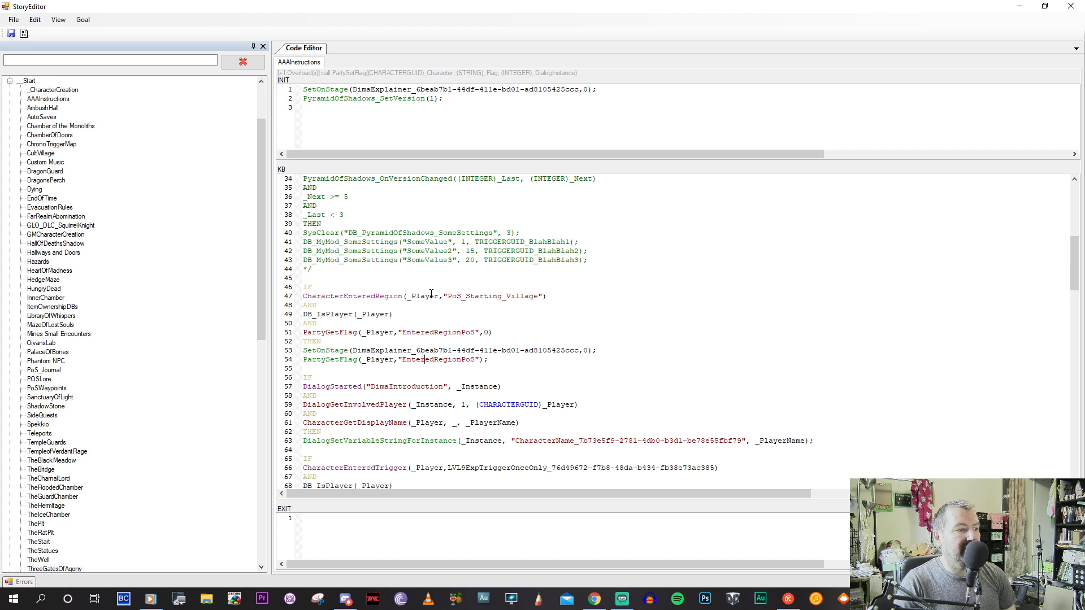
scroll(431, 294, down, 2)
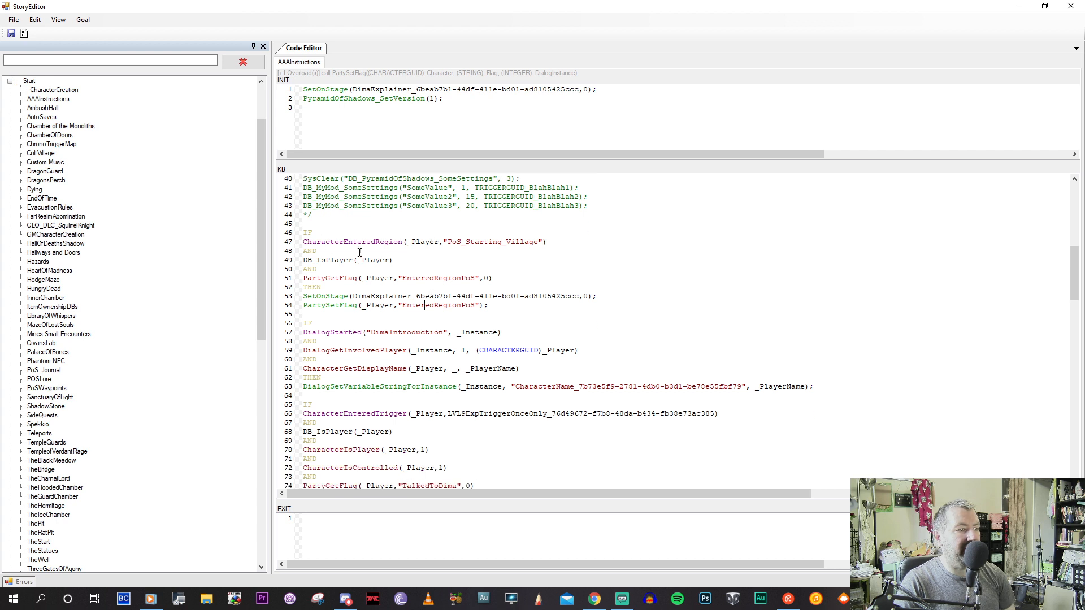
Examine the AAAInstructions rules for version updates, PoS_Starting_Village region entry, the EnteredRegionPoS flag and the DimaIntroduction dialog.
click(446, 242)
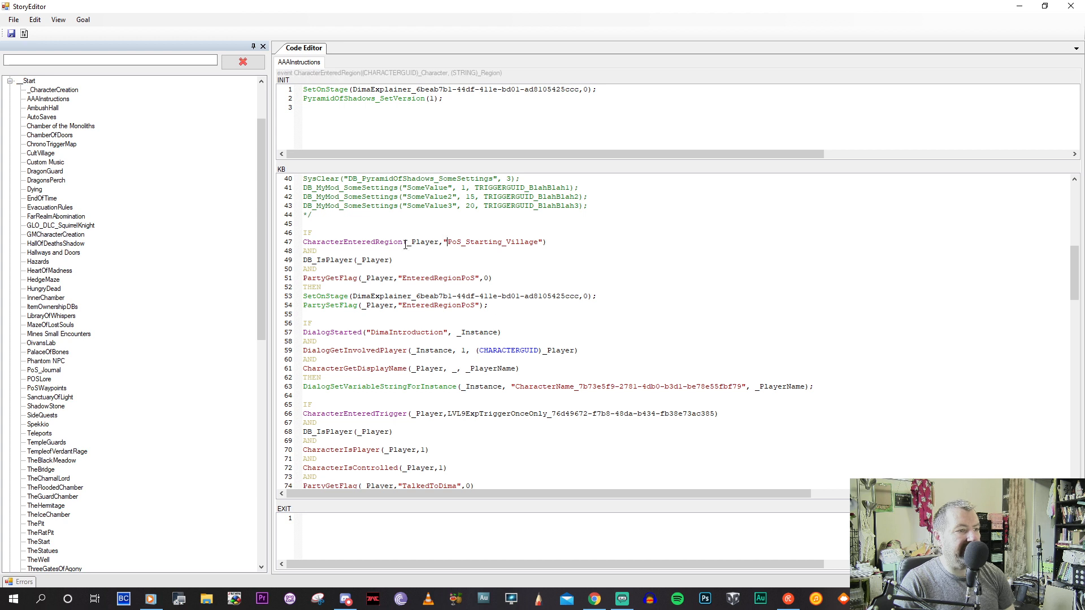
click(489, 241)
scroll(409, 291, up, 6)
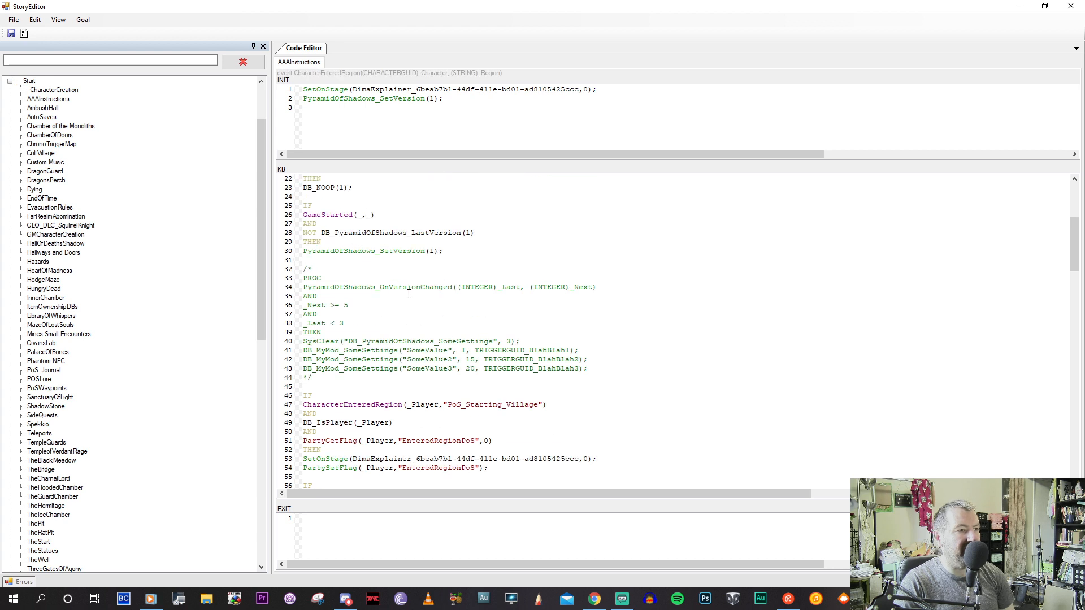
scroll(410, 291, up, 7)
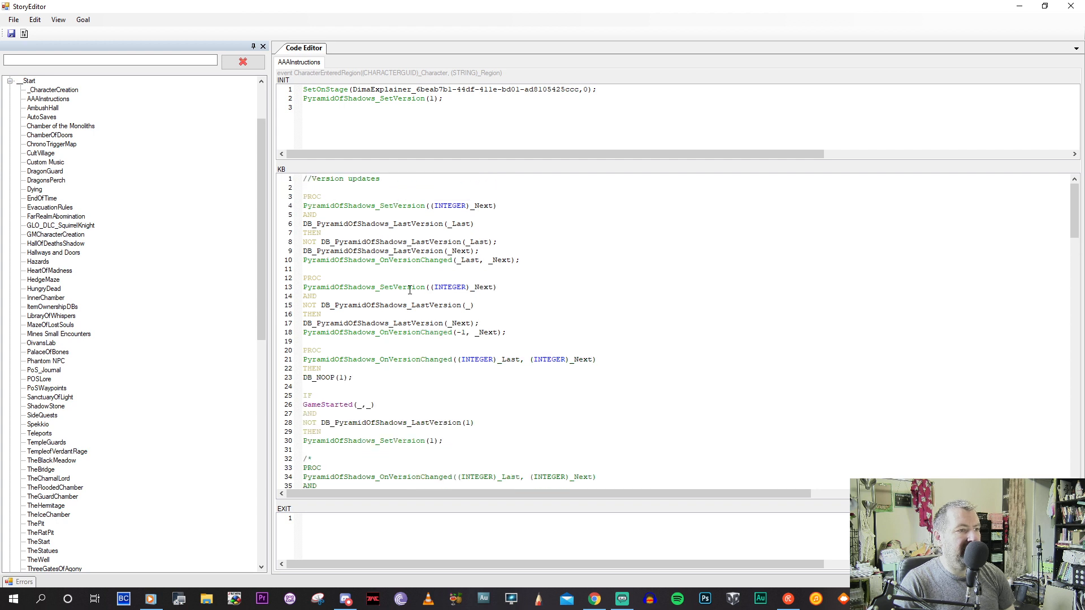
scroll(409, 289, down, 4)
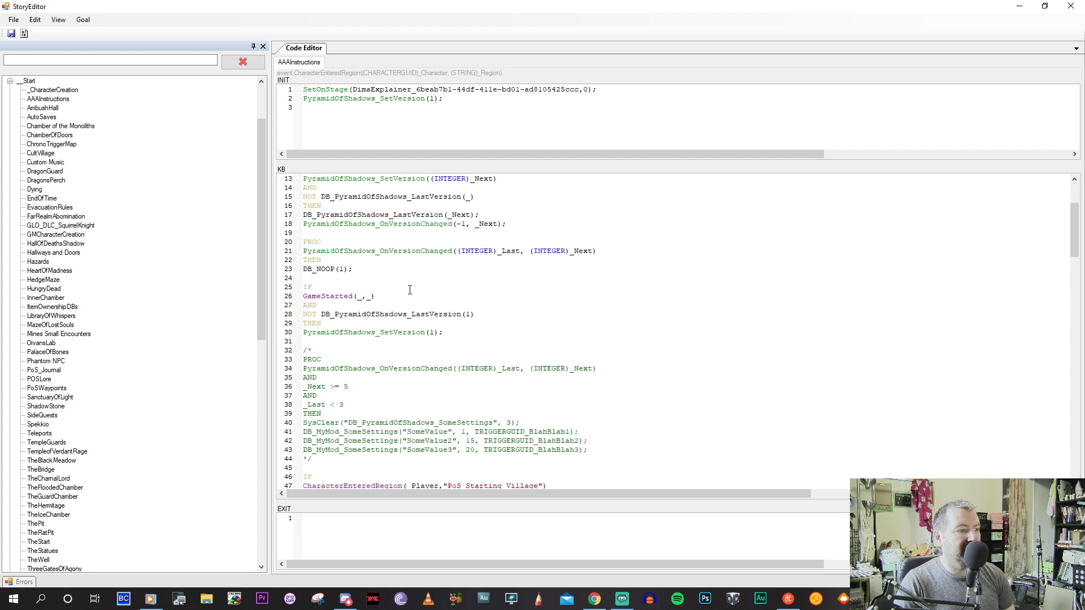
scroll(410, 290, down, 8)
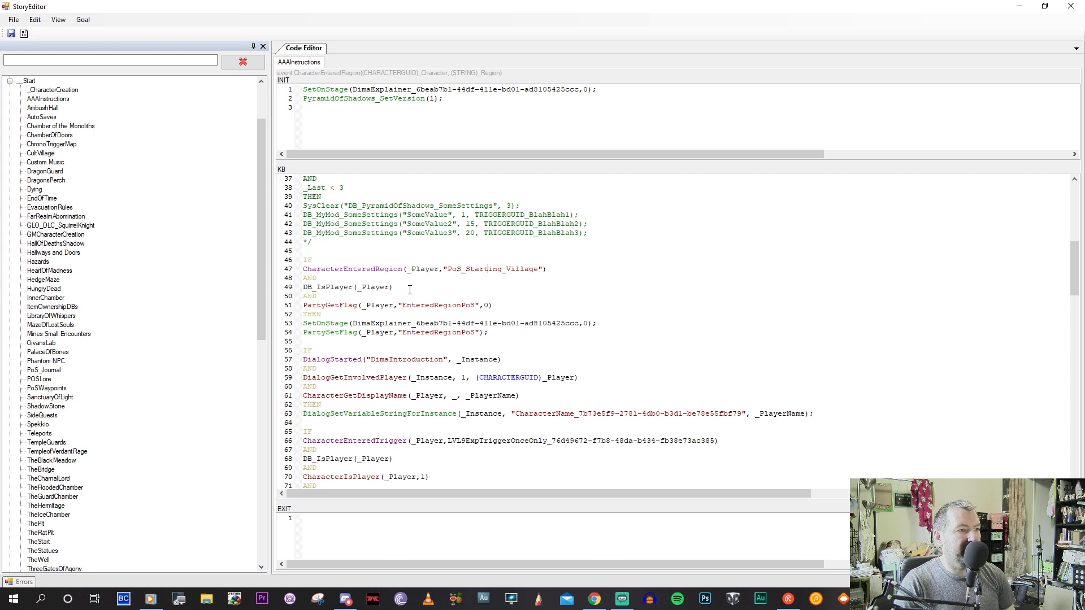
scroll(409, 290, down, 1)
click(426, 278)
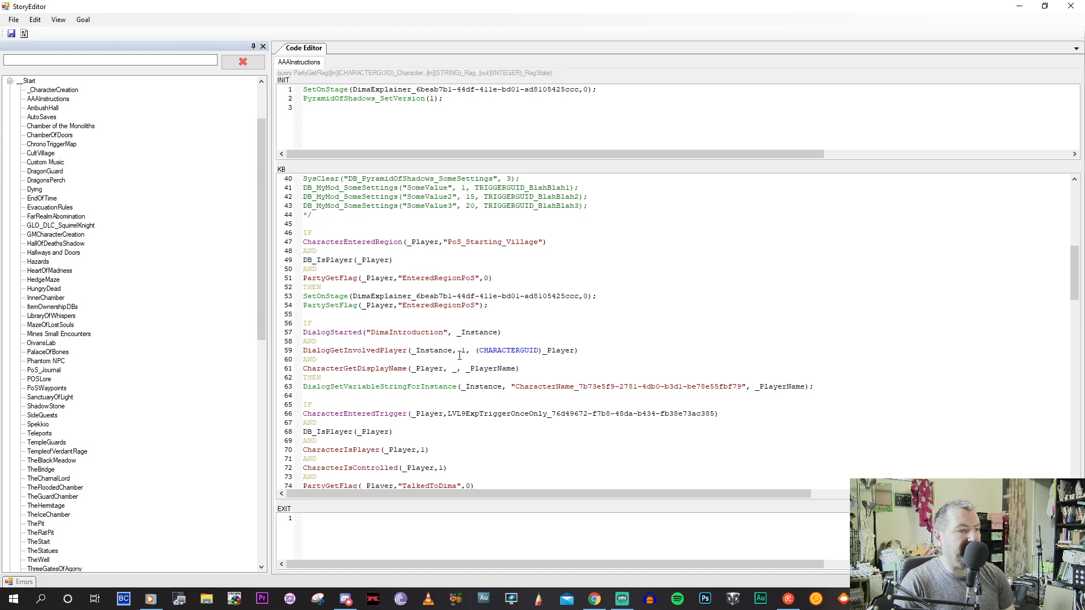
click(430, 306)
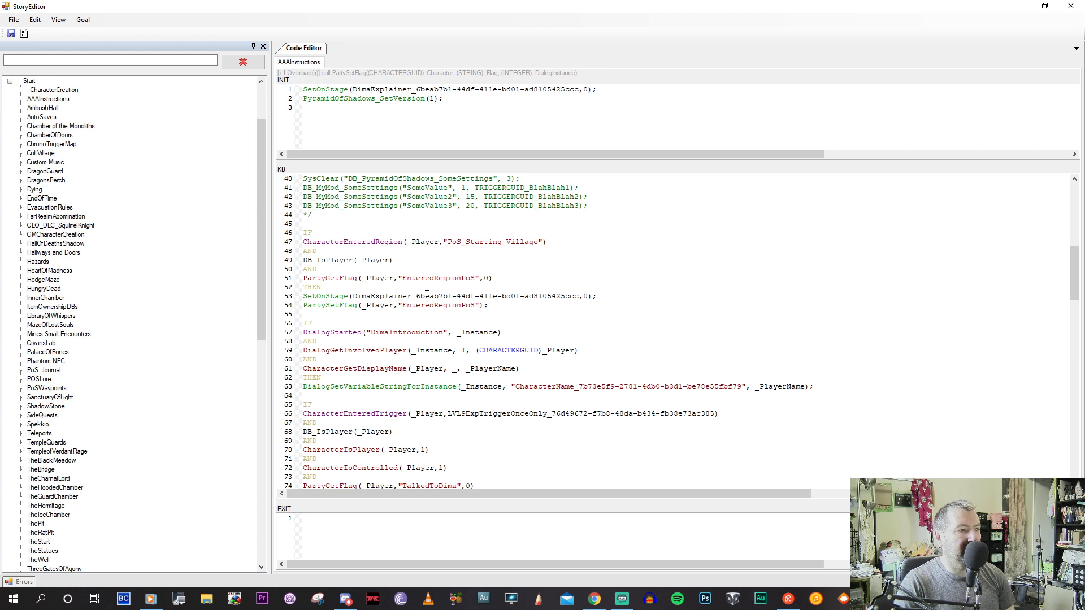
click(427, 296)
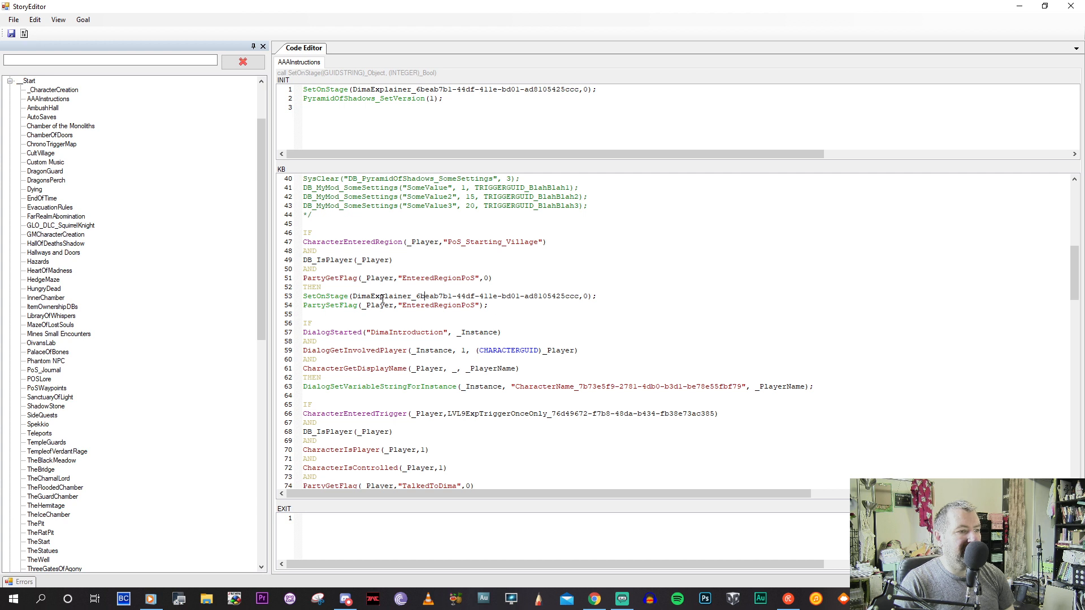
scroll(382, 298, down, 1)
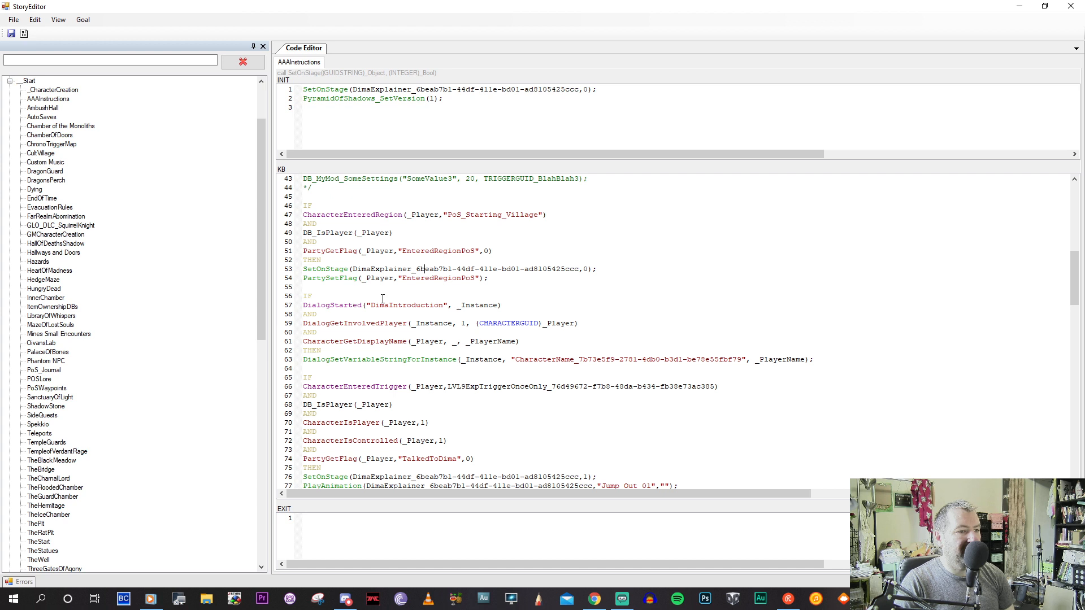
scroll(382, 298, down, 2)
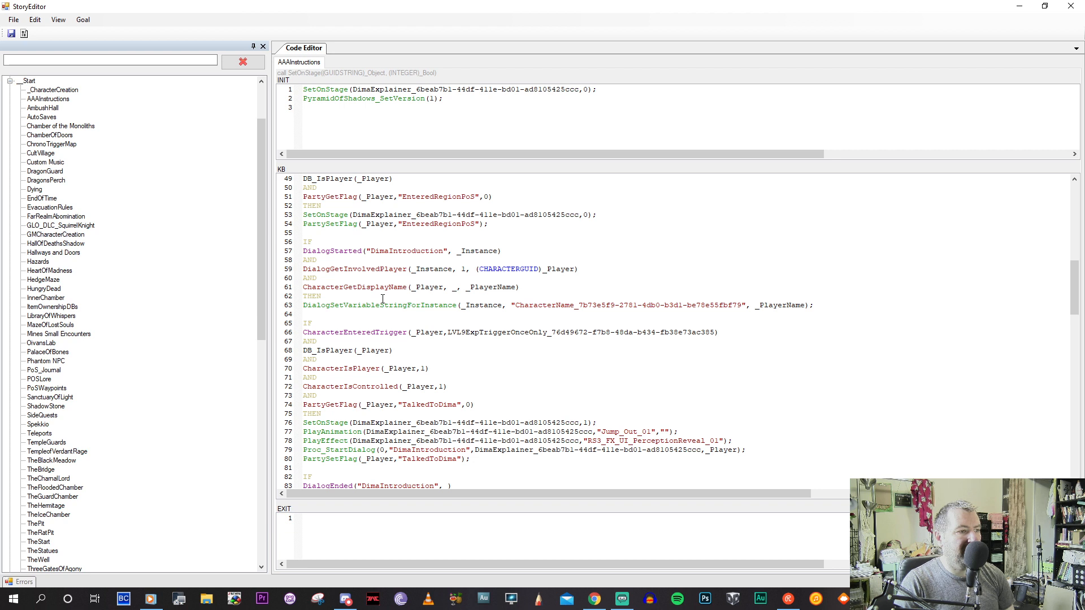
scroll(383, 298, up, 3)
click(583, 296)
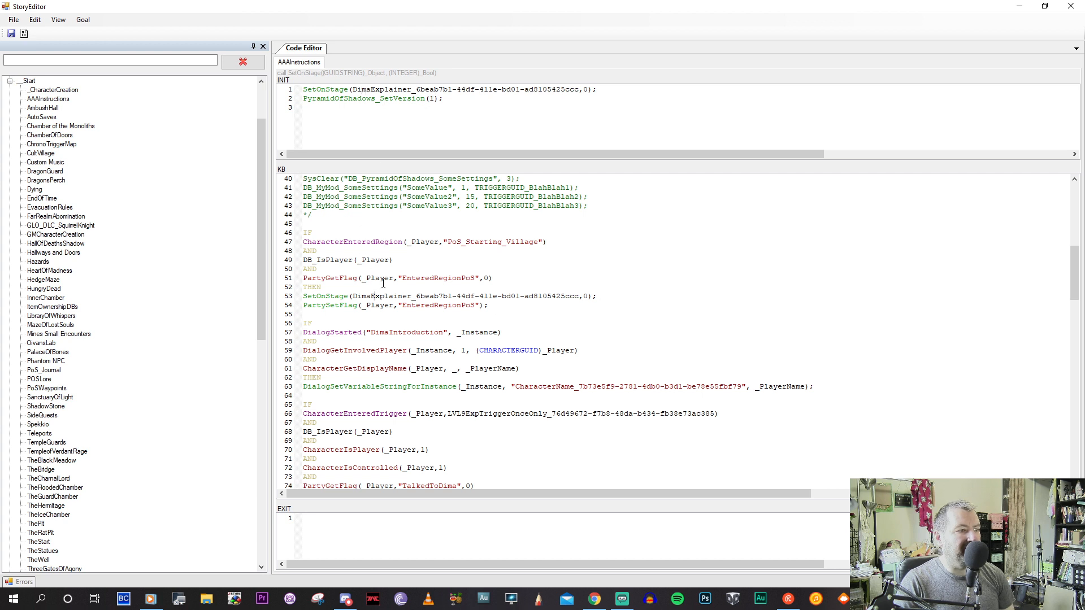
Insert an AND line followed by a NOT line after DB_IsPlayer(_Player) in the PoS_Starting_Village region-entry rule.
scroll(383, 283, up, 2)
click(400, 314)
key(Return)
text(AND)
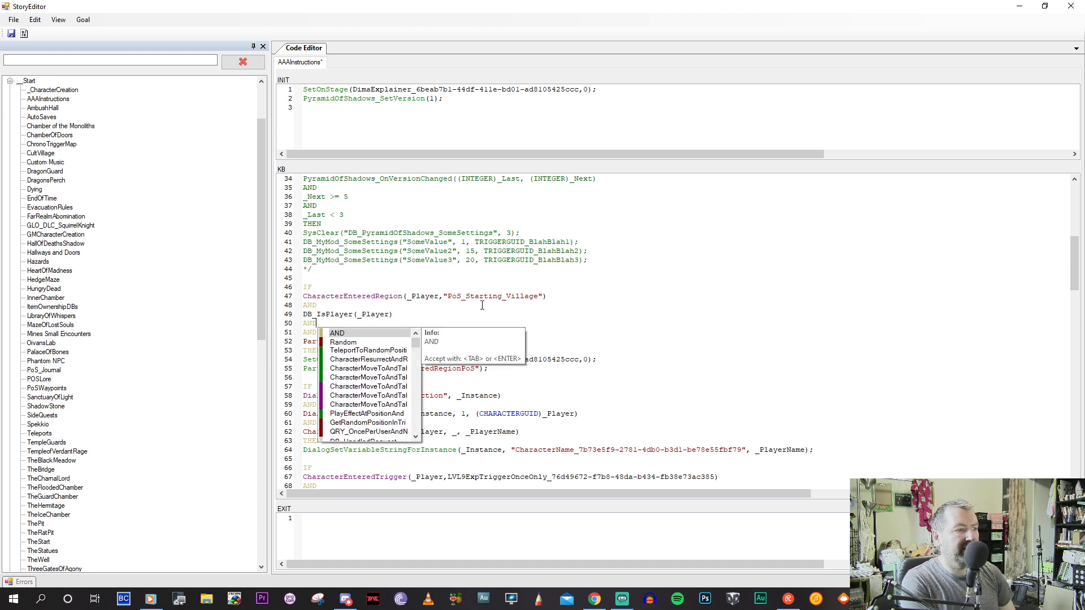
text(N)
key(BackSpace)
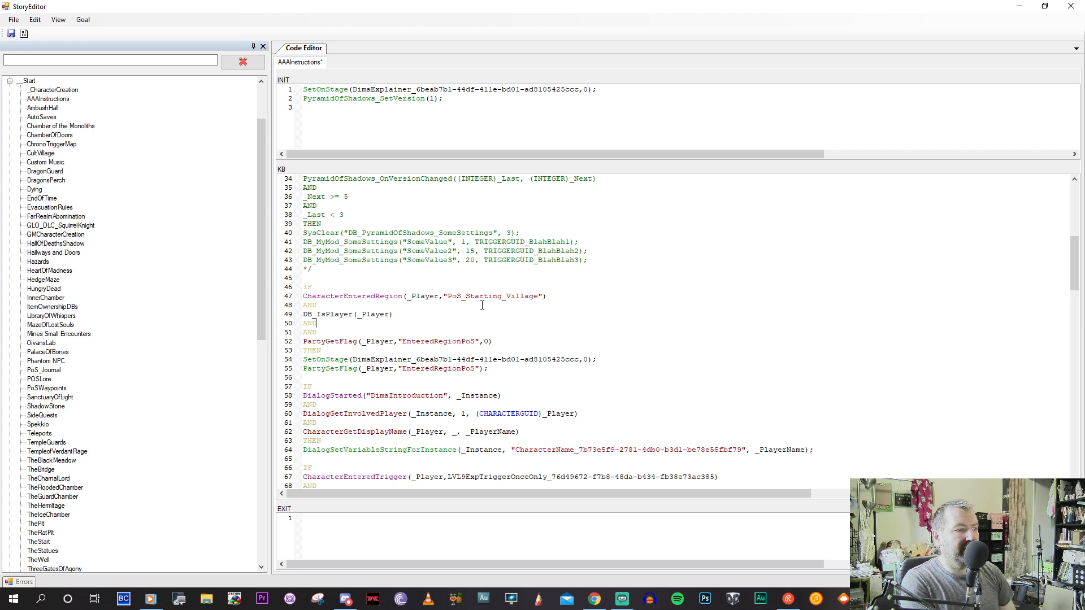
key(Return)
text(NOT)
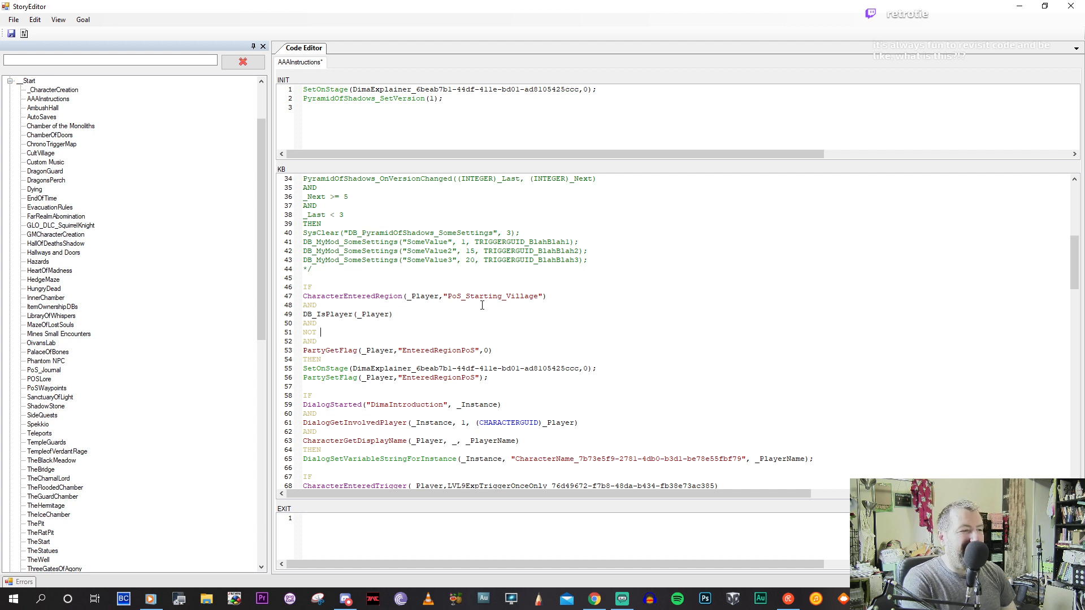
Add the CharacterIsSummon query after NOT, with _Player as its first argument.
text(summ)
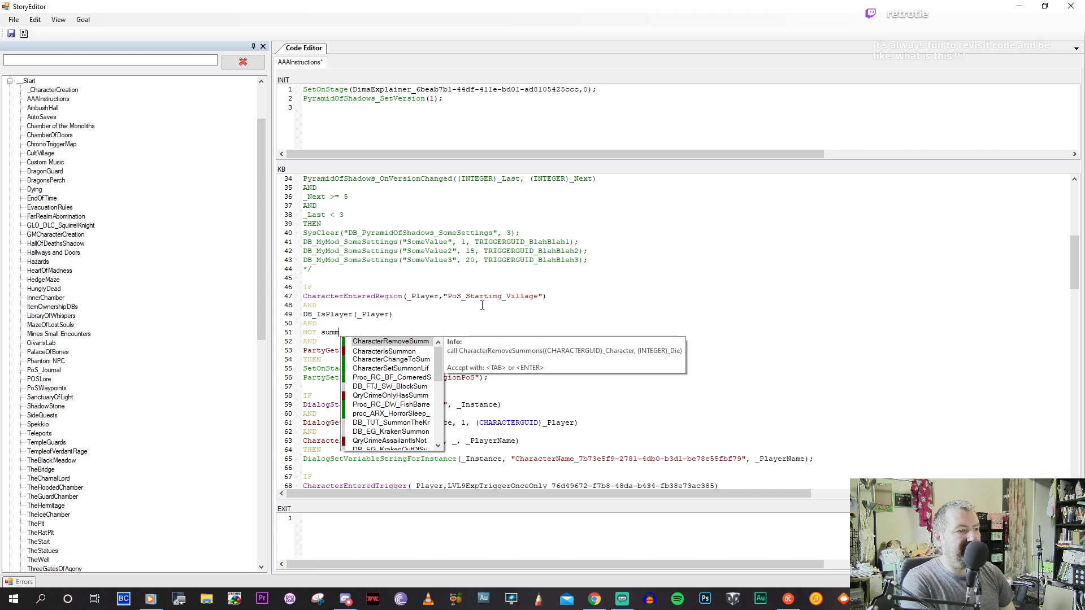
click(384, 350)
key(Return)
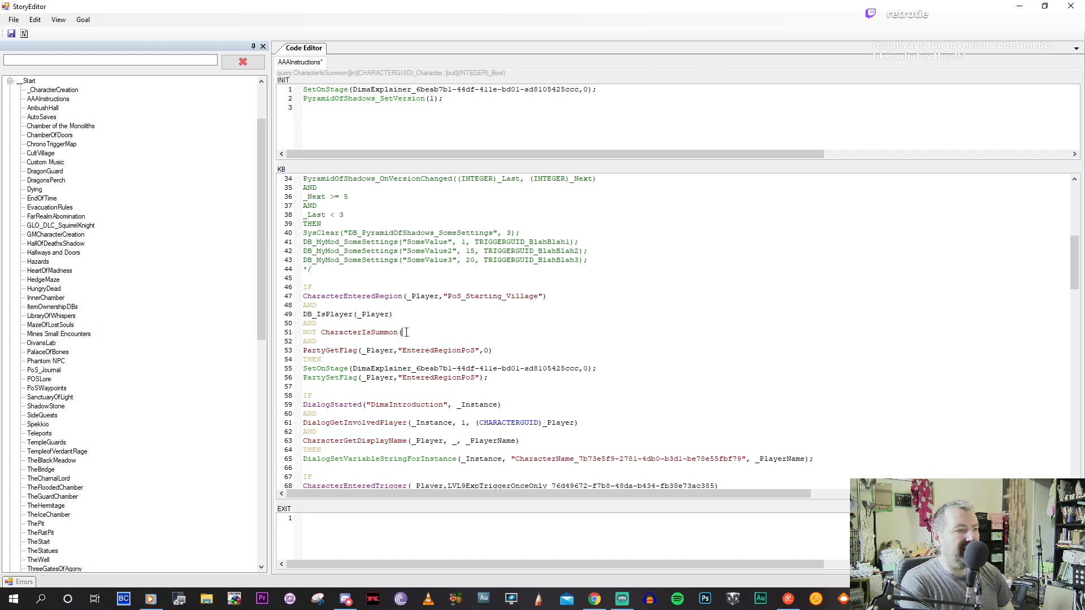
text(_Player,)
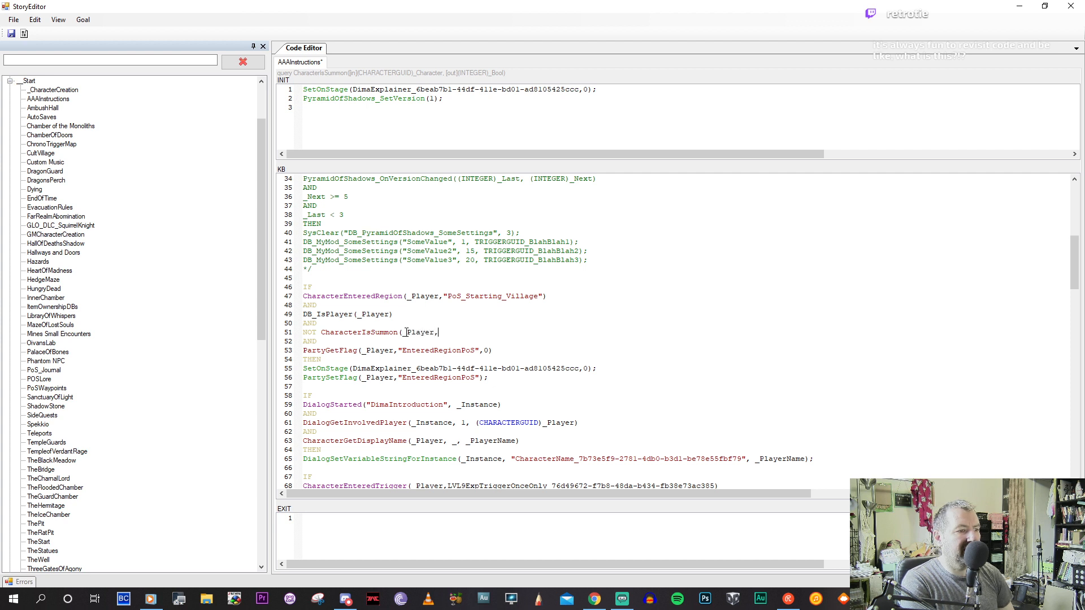
text(")
key(BackSpace)
Find all uses of CharacterIsSummon across the story goals and enlarge the results window.
double_click(382, 332)
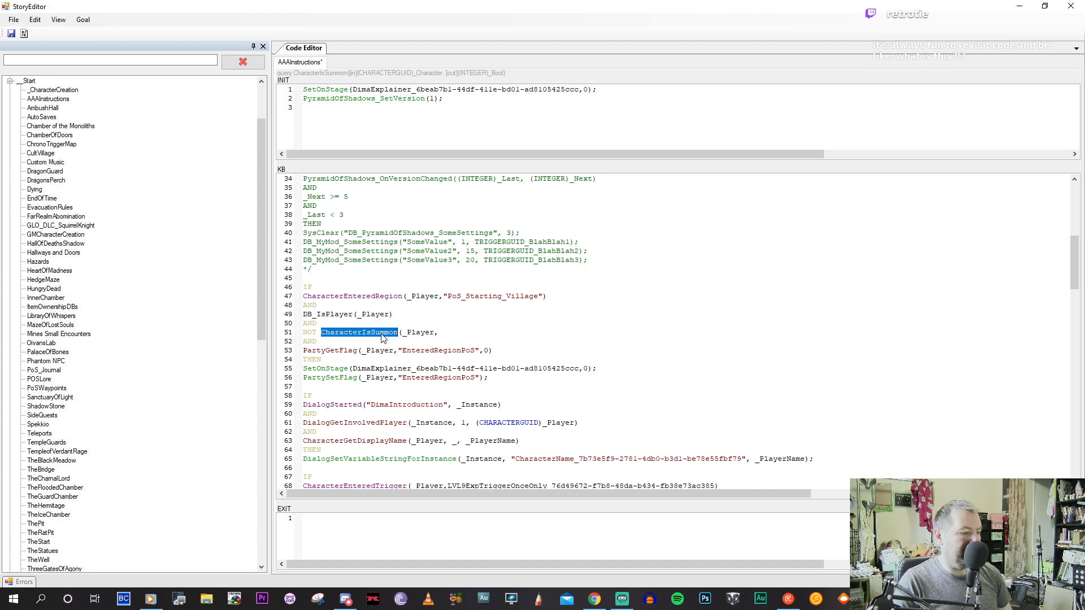
click(35, 19)
click(53, 32)
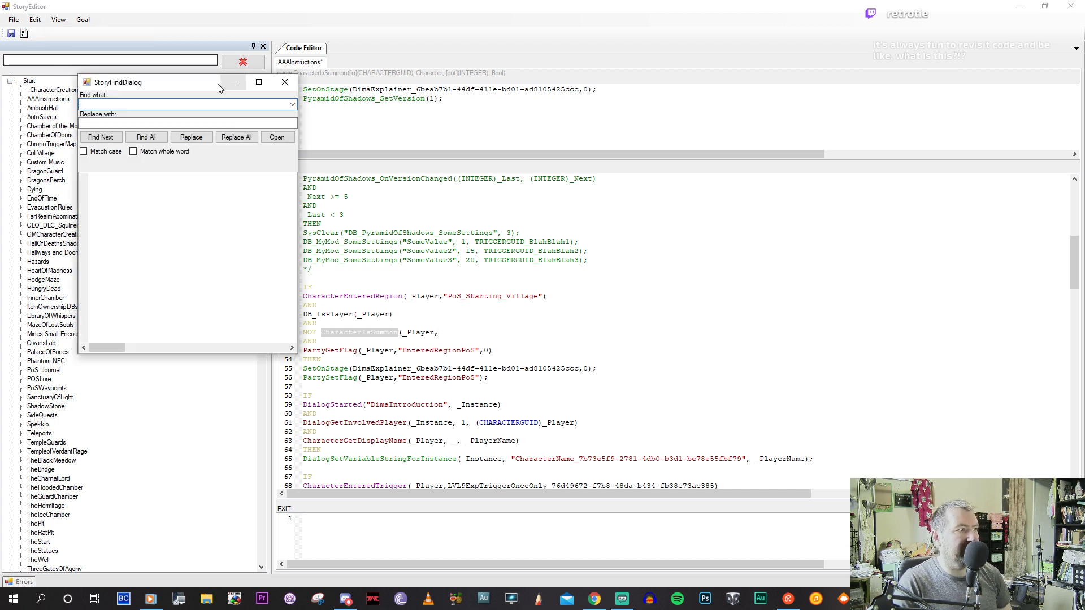
click(145, 138)
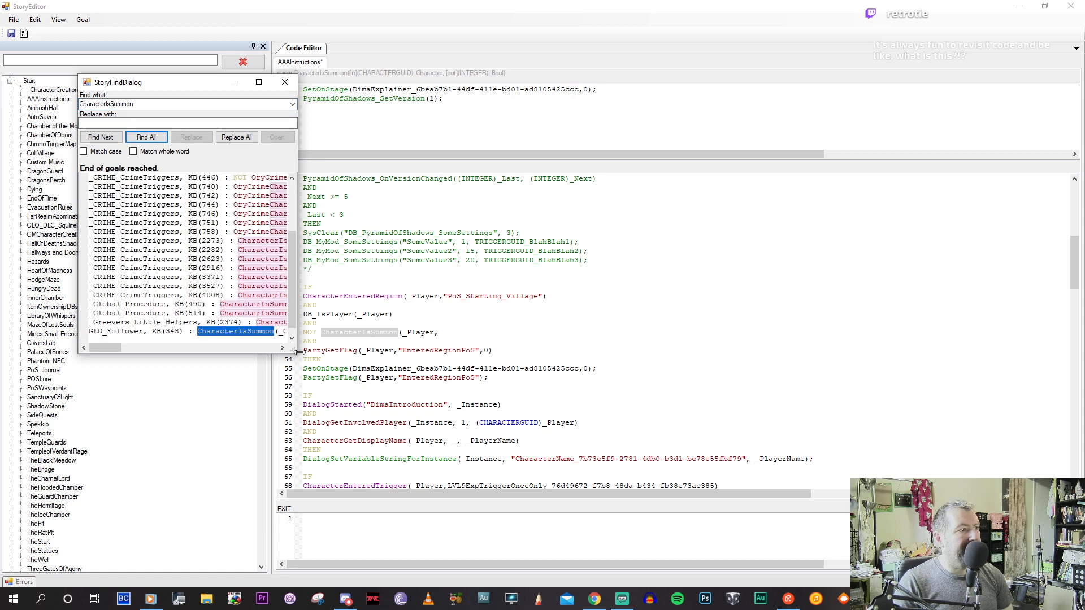
drag(292, 354, 674, 466)
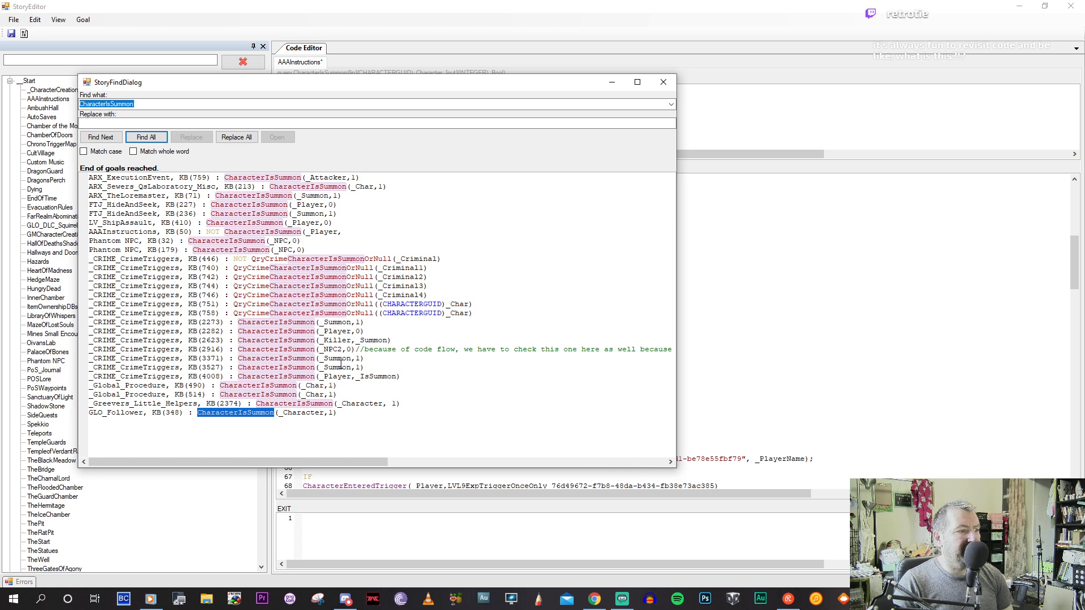
Open the Phantom NPC result at KB(32) and check how it uses CharacterIsSummon.
click(281, 187)
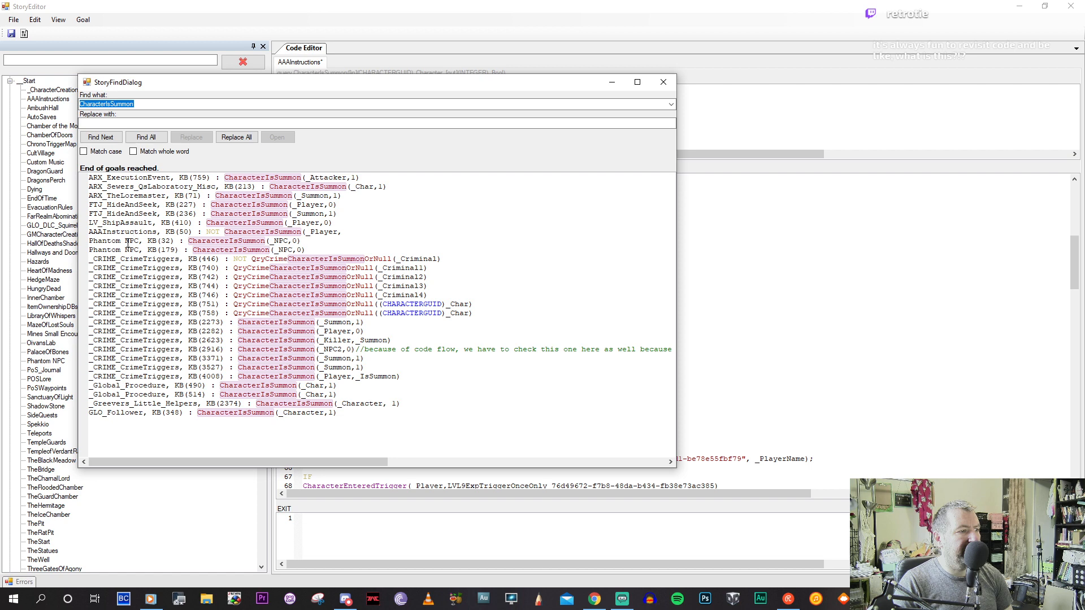
click(128, 243)
double_click(220, 241)
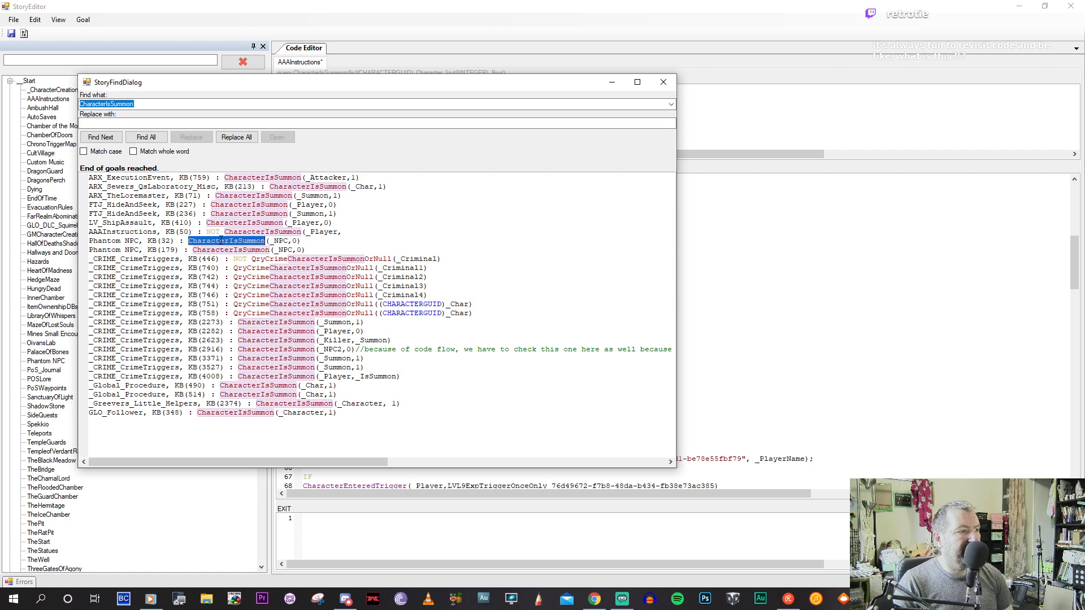
drag(562, 82, 508, 517)
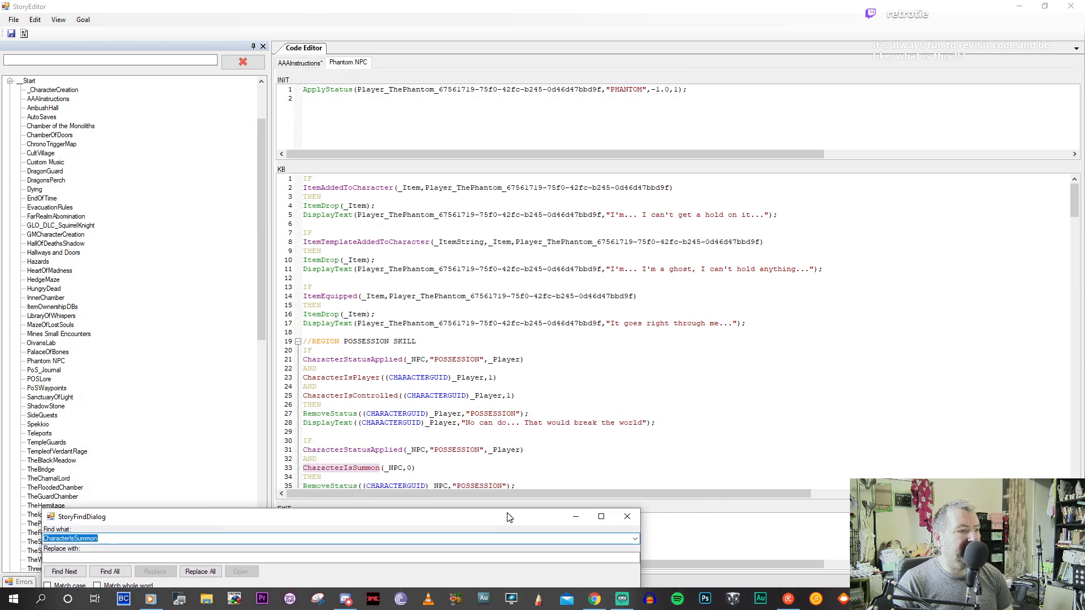
drag(508, 517, 542, 500)
drag(543, 494, 511, 76)
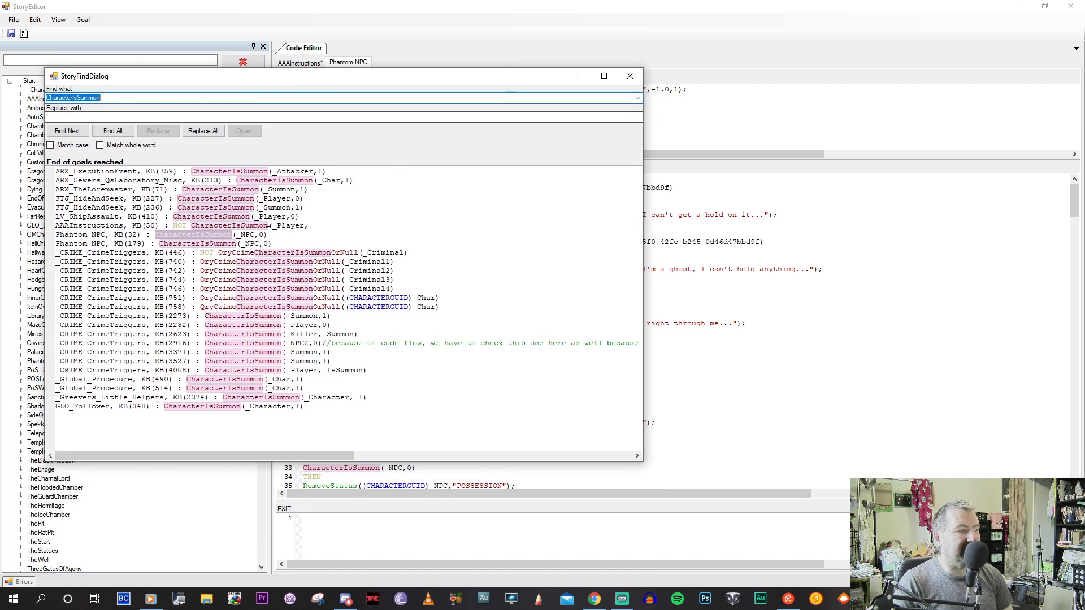
Open the _CRIME_CrimeTriggers result at KB(2282) and examine its CharacterIsSummon condition on _Player.
click(139, 267)
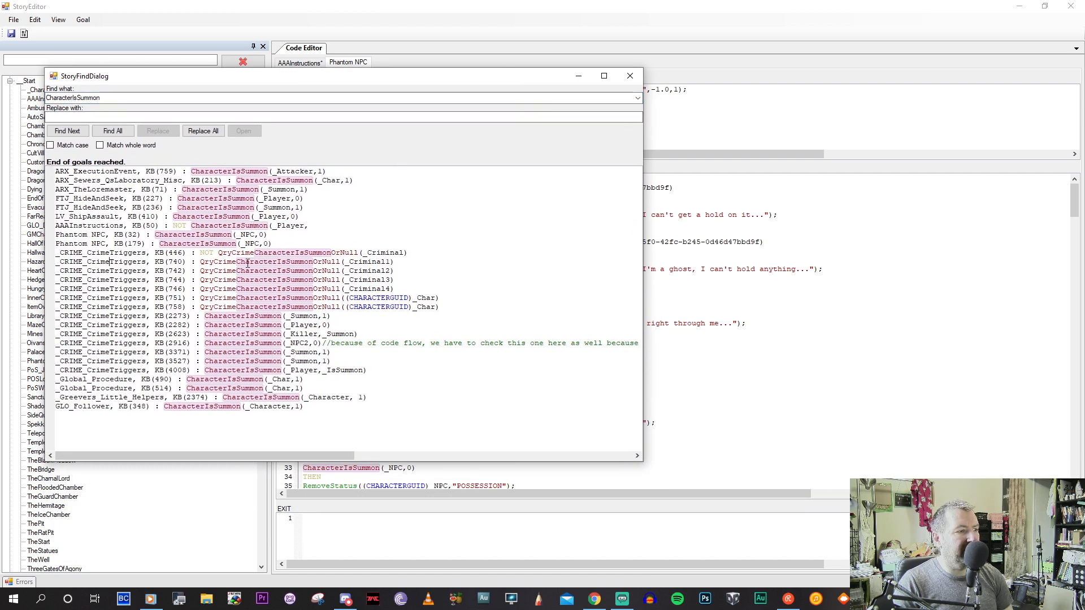
double_click(231, 326)
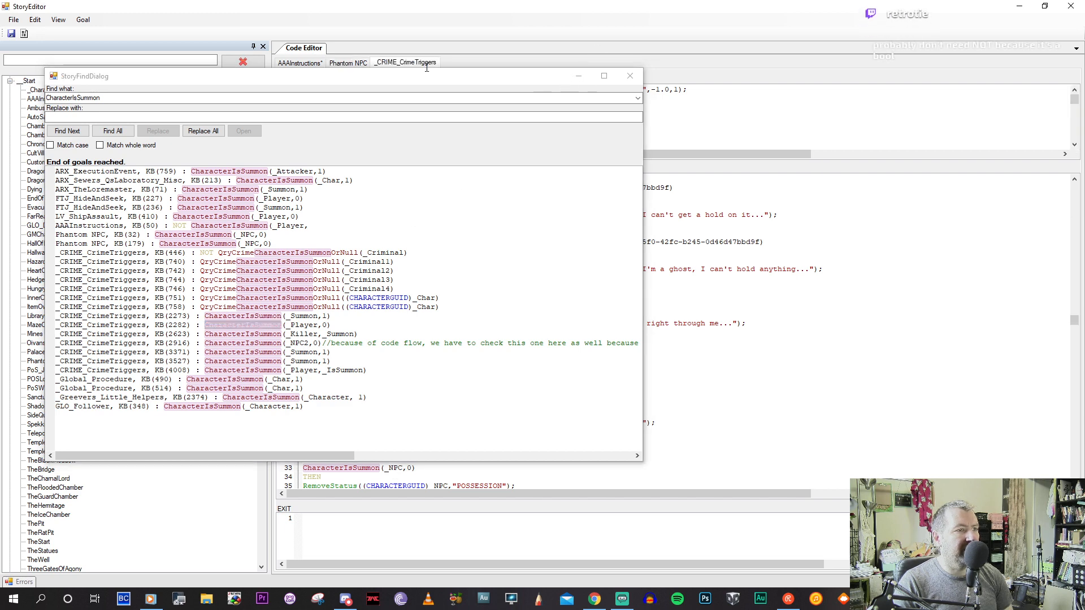
click(579, 76)
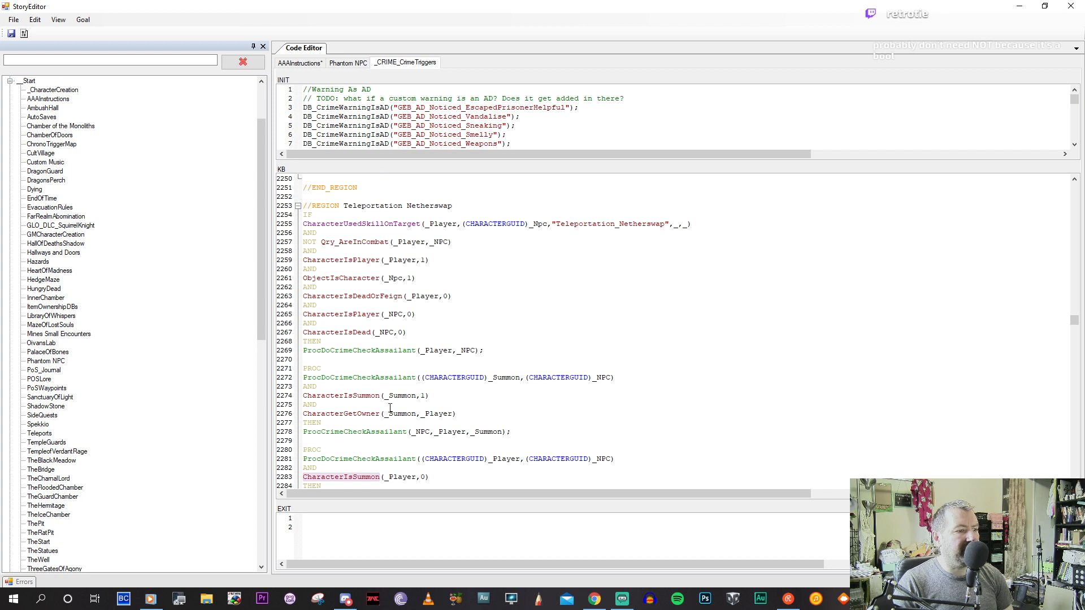
scroll(392, 403, down, 2)
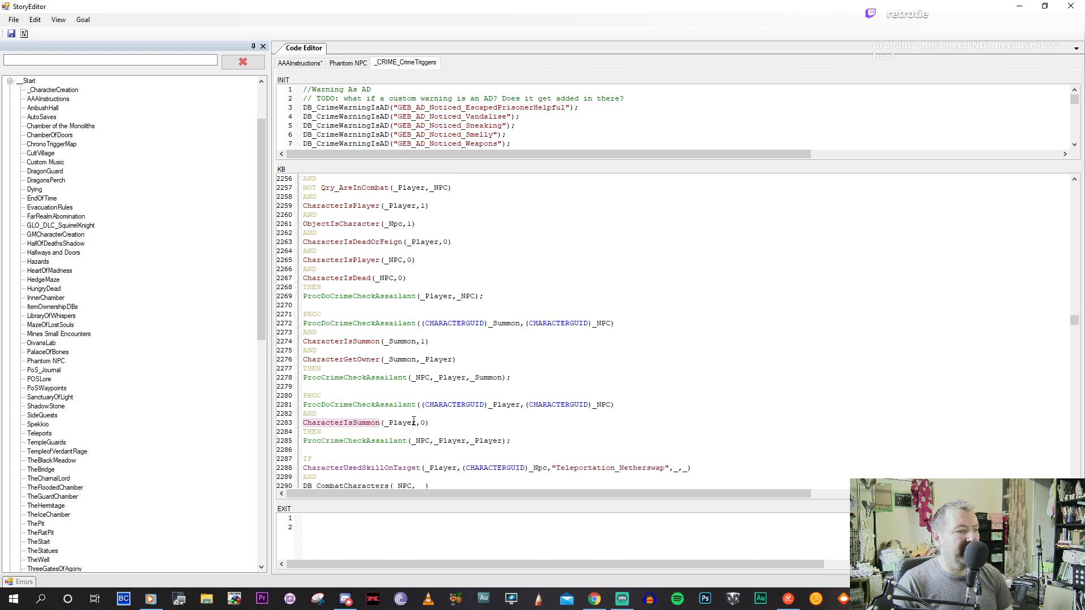
Remove NOT from the new AAAInstructions condition and complete it as CharacterIsSummon(_Player, 0).
click(300, 63)
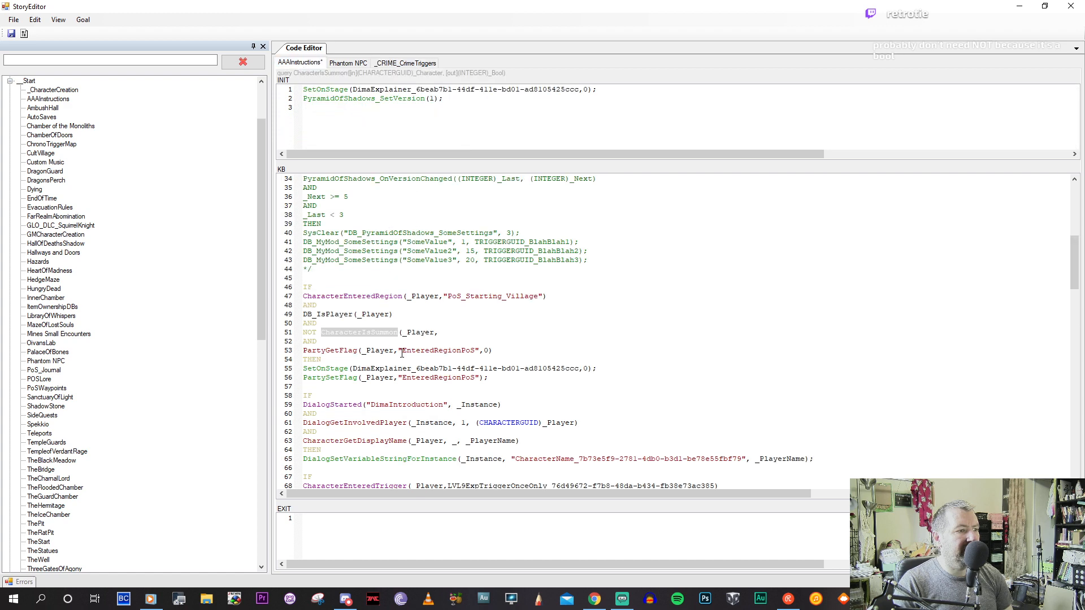
click(321, 332)
key(BackSpace)
key(BackSpace)
key(BackSpace)
key(BackSpace)
click(454, 335)
text(0))
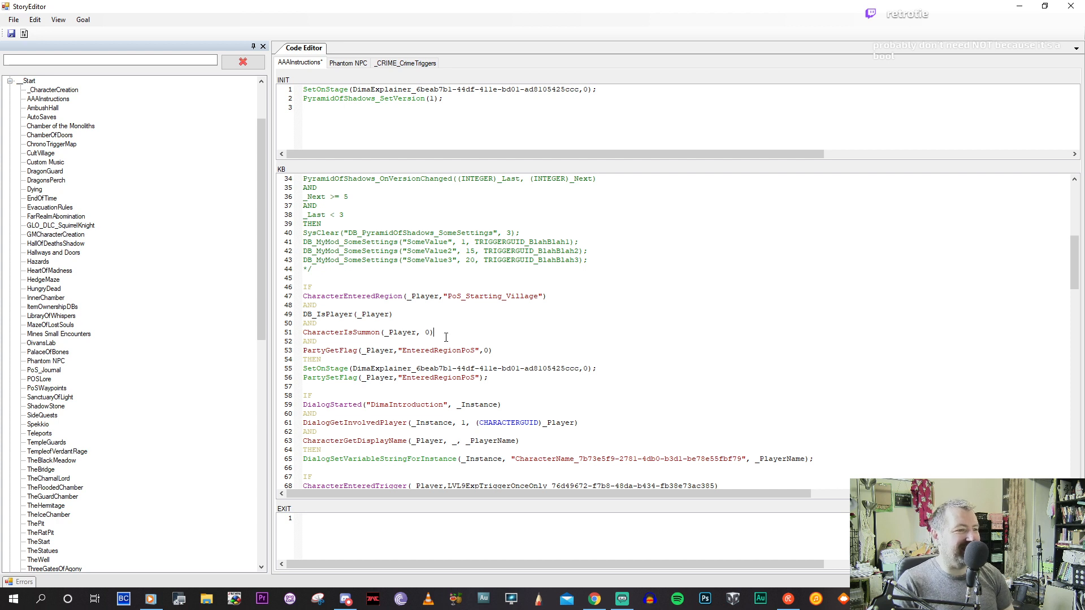
click(398, 332)
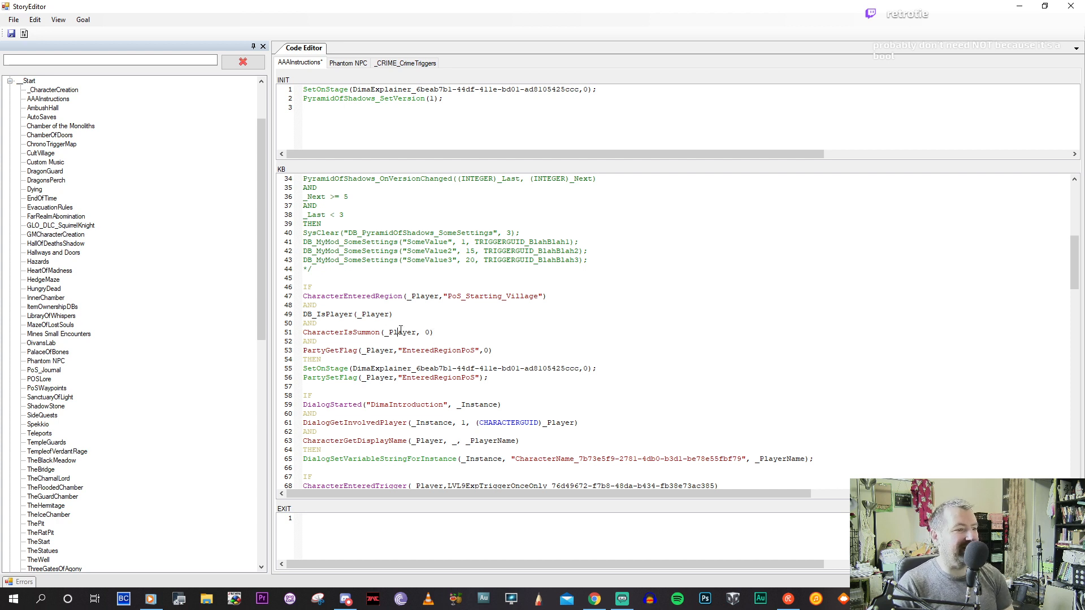
drag(420, 335, 426, 334)
click(437, 332)
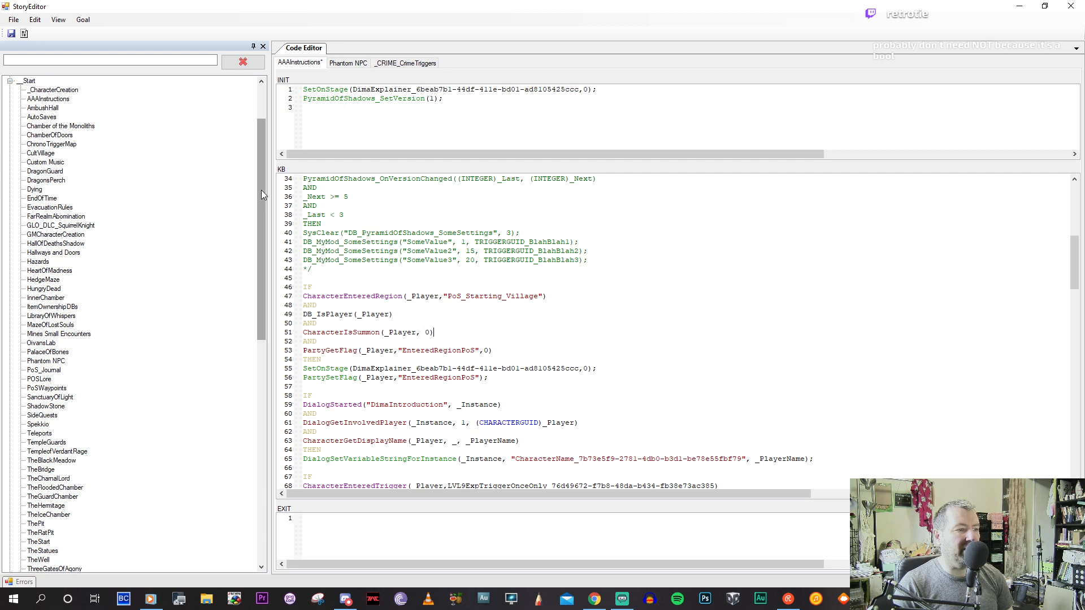
Build the story with the edited AAAInstructions goal and dismiss the build dialog.
click(14, 19)
click(39, 113)
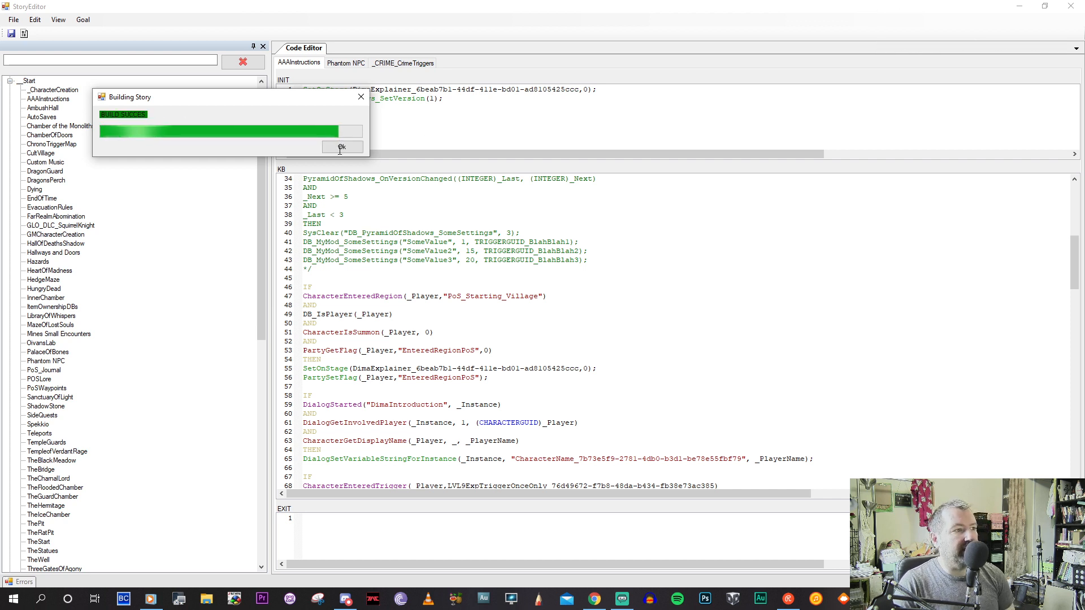
click(340, 148)
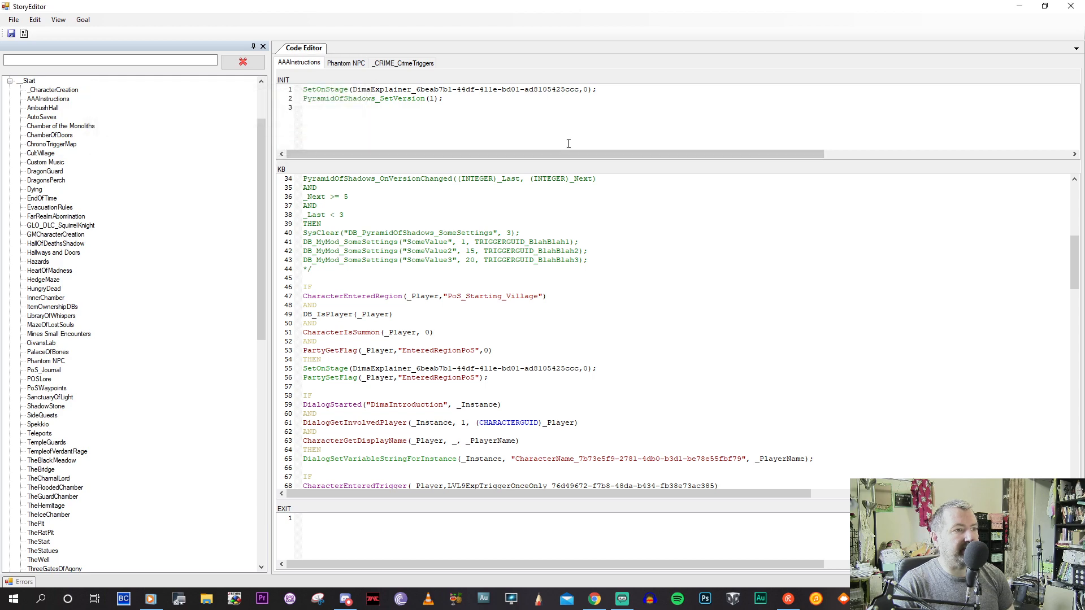
Close the story editor and list only the sound resources of the Pyramid_Of_Shadows project in the Resource Manager.
click(1070, 6)
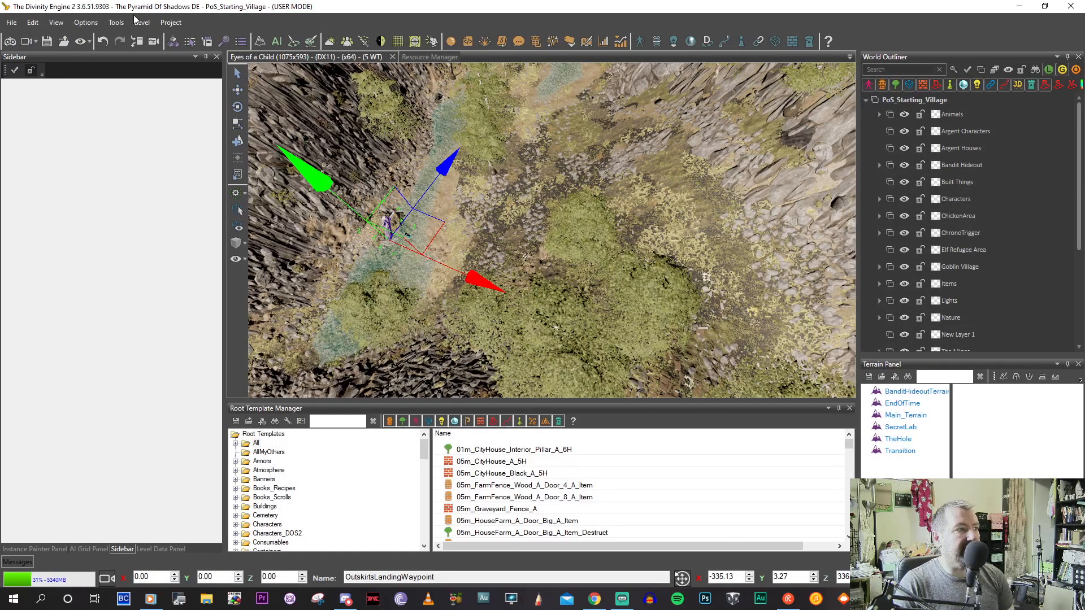
click(429, 56)
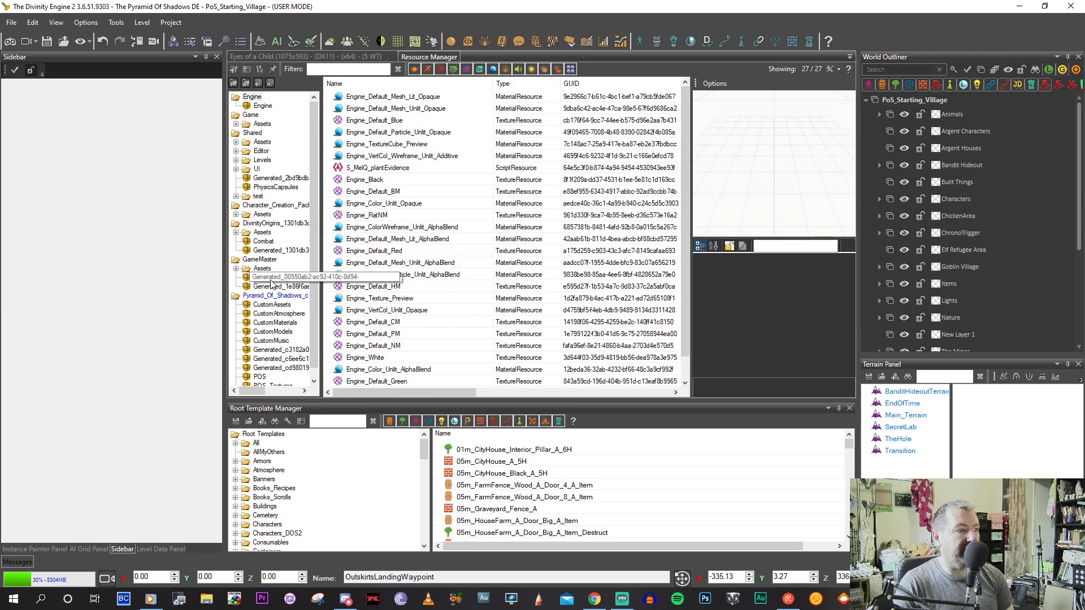
click(272, 296)
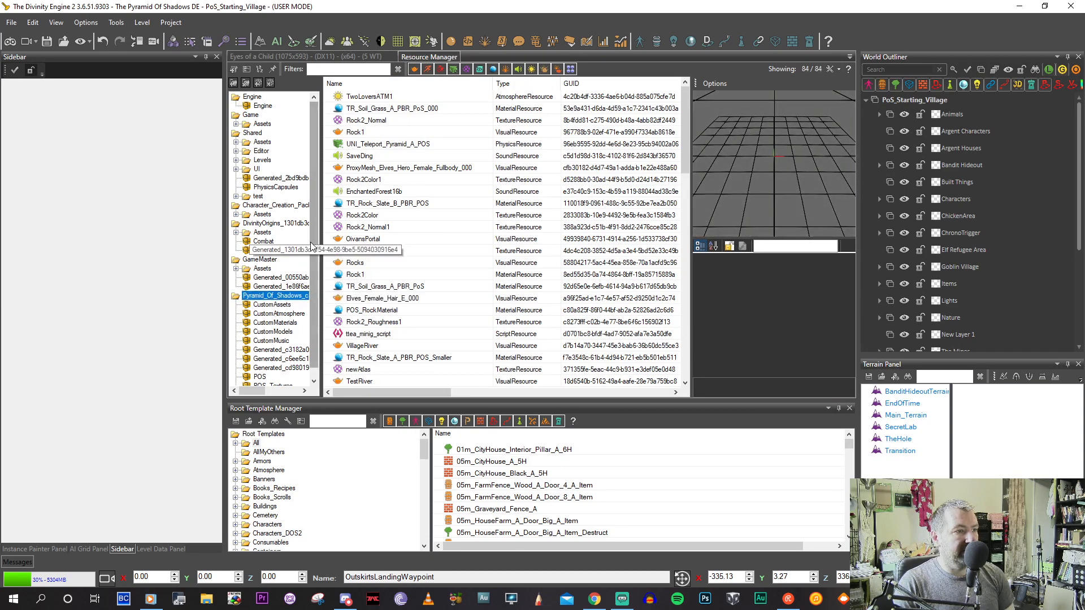
click(518, 69)
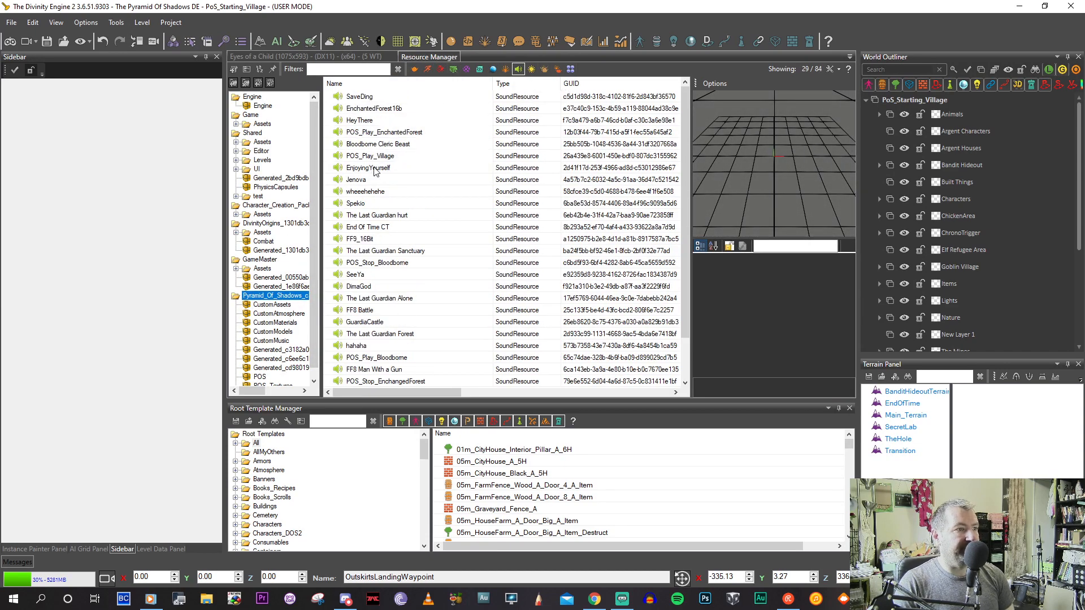
Delete the EnchantedForest16b sound resource from the Pyramid_Of_Shadows project.
click(370, 109)
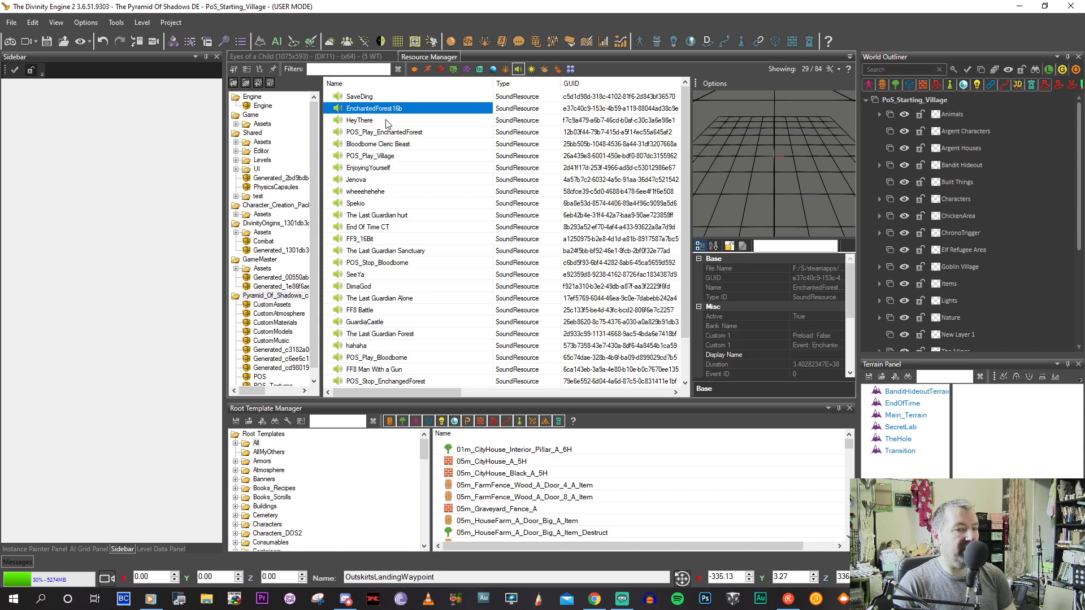
key(Delete)
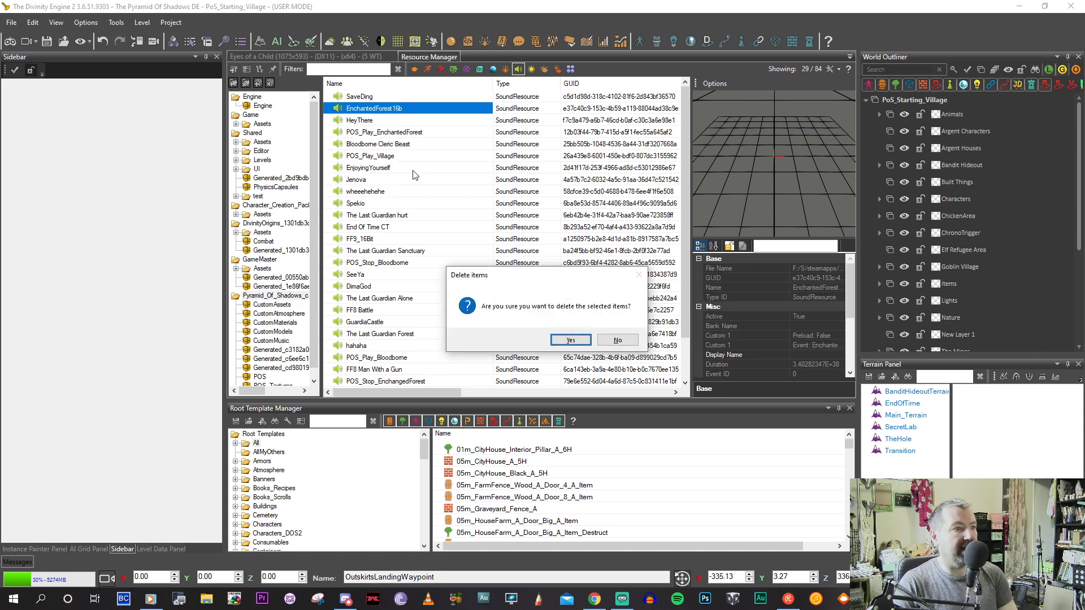
Try to delete the EnchantedForest16b sound resource, and dismiss the notice.
click(569, 340)
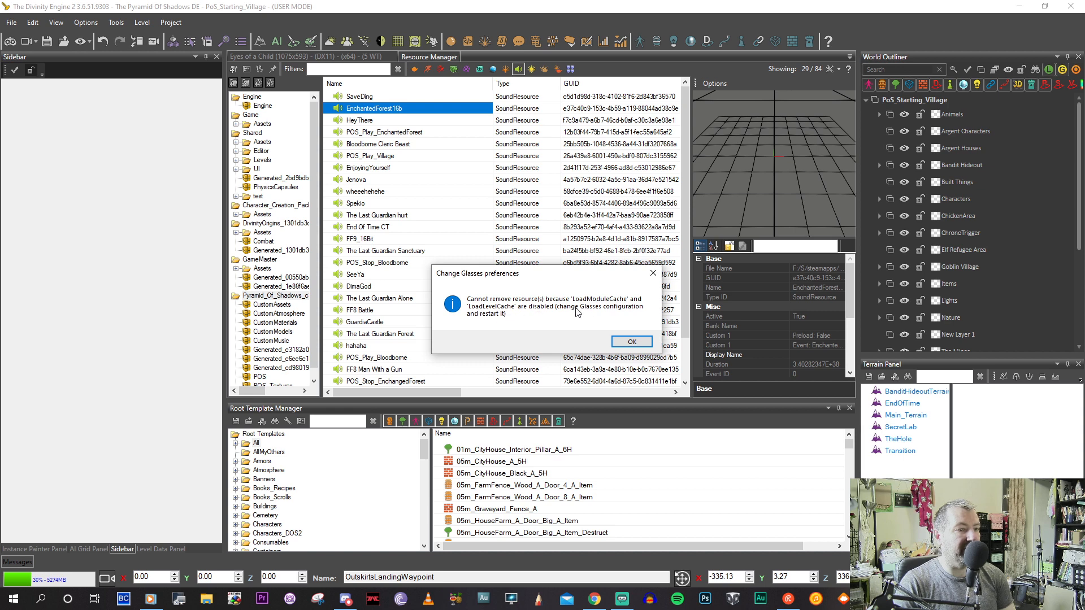
click(630, 341)
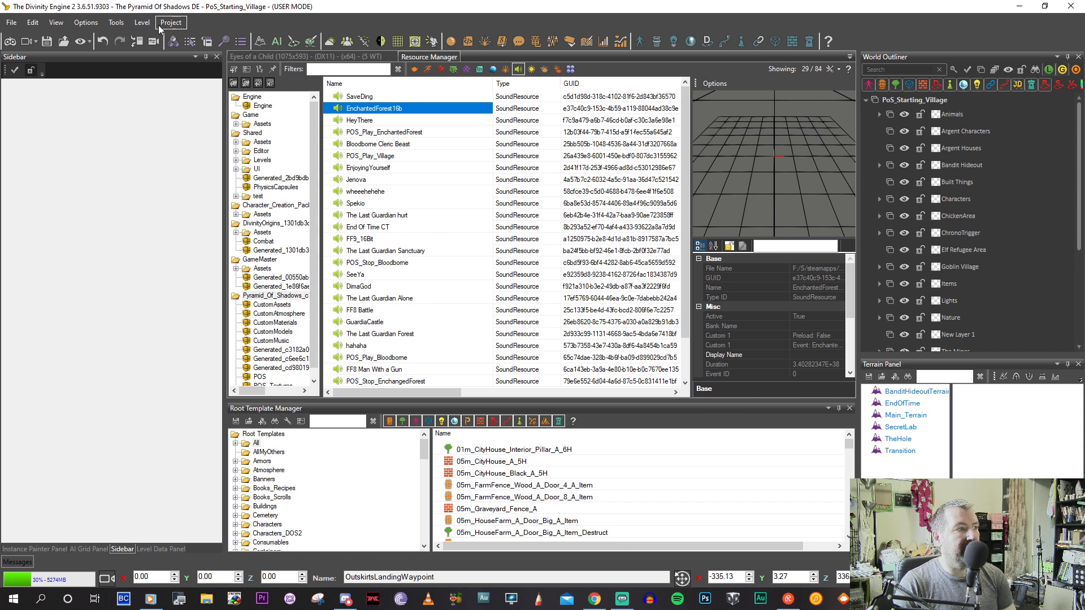
Enable Load Level Cache and Load Module Cache in the editor's global preferences and save the configuration.
click(33, 23)
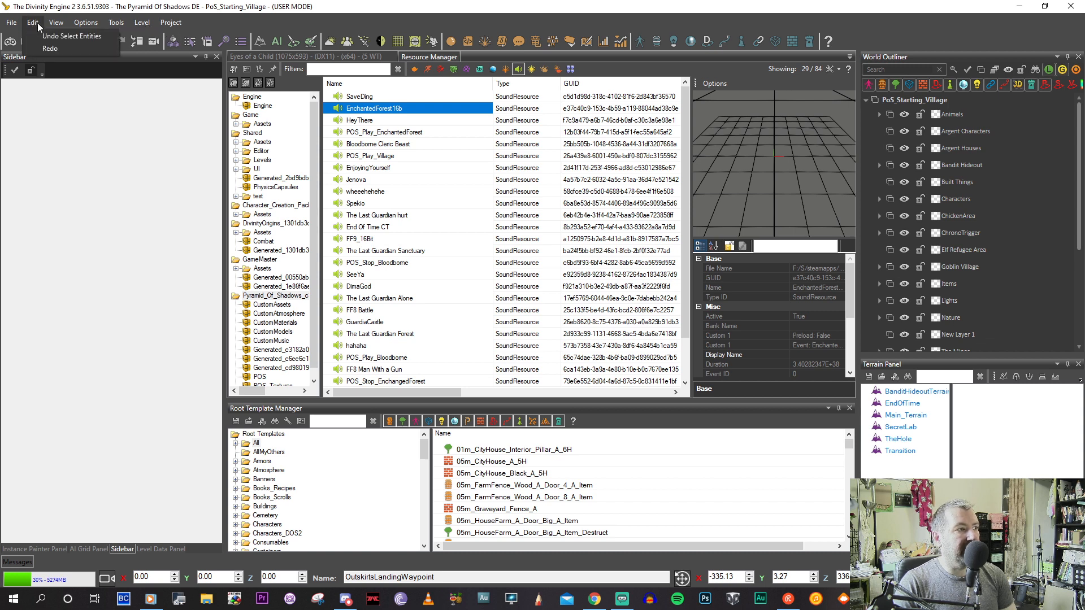
mouse_move(168, 22)
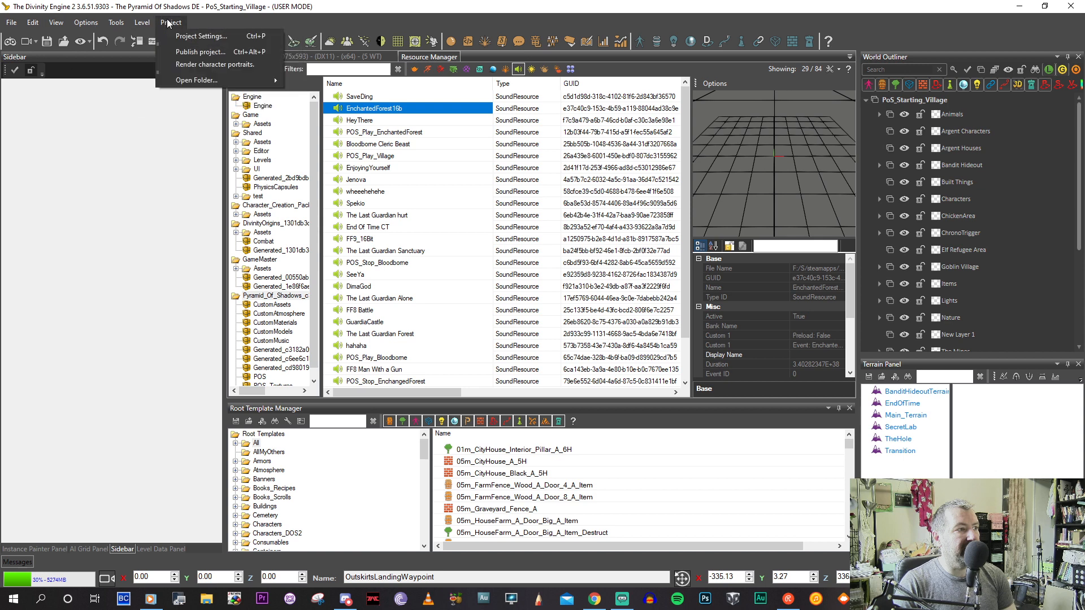
mouse_move(73, 25)
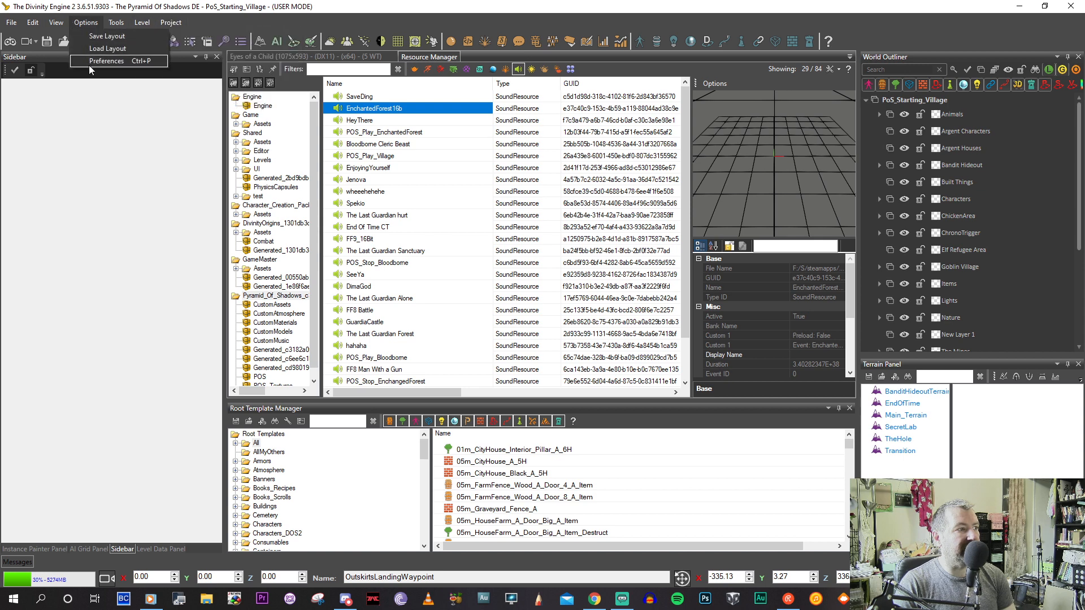
click(106, 60)
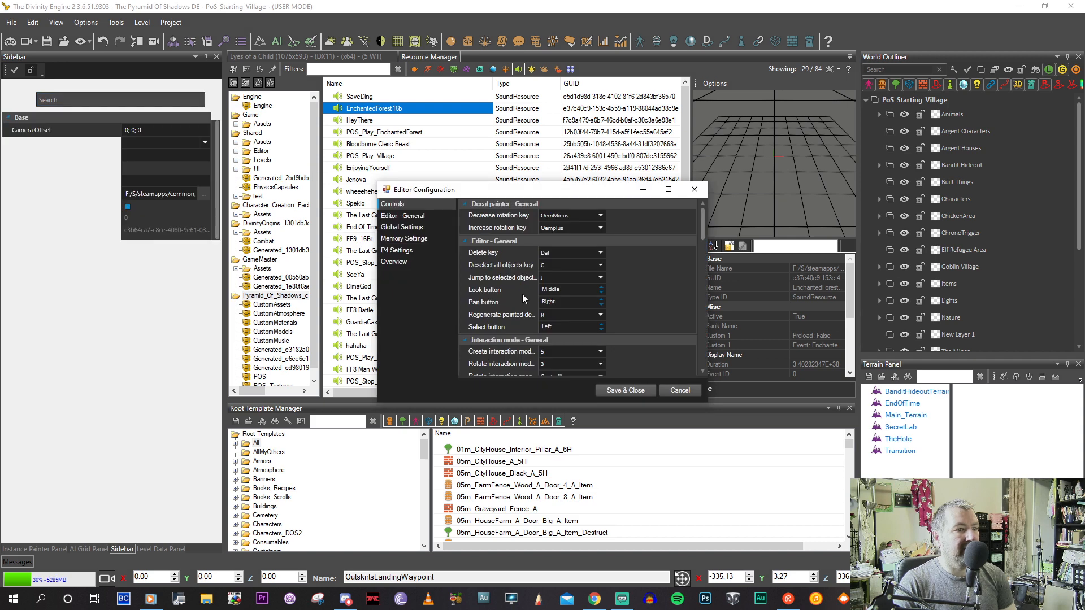
click(416, 218)
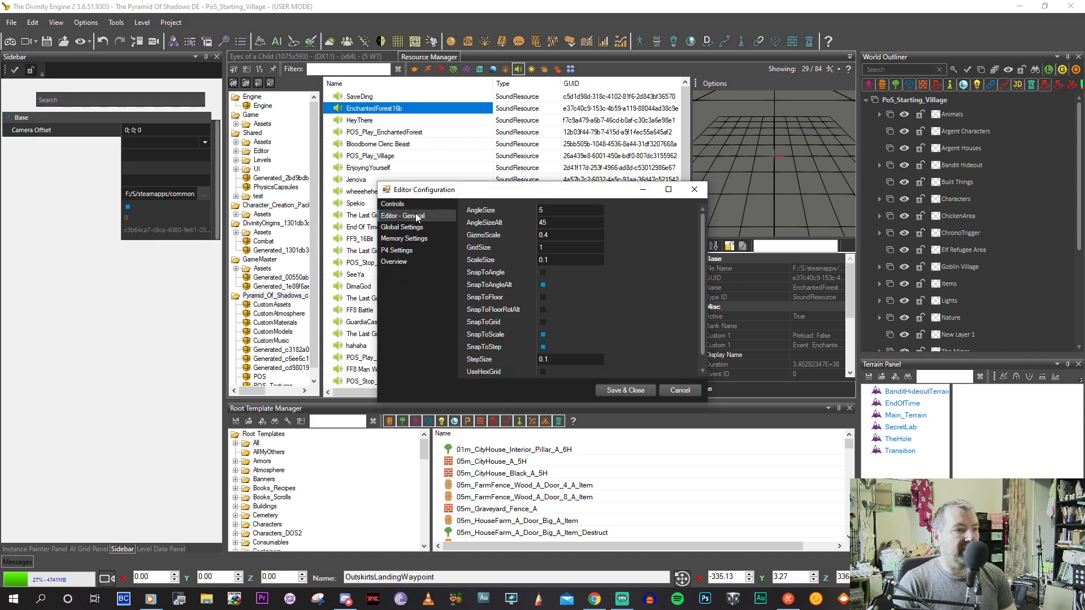
scroll(595, 306, down, 1)
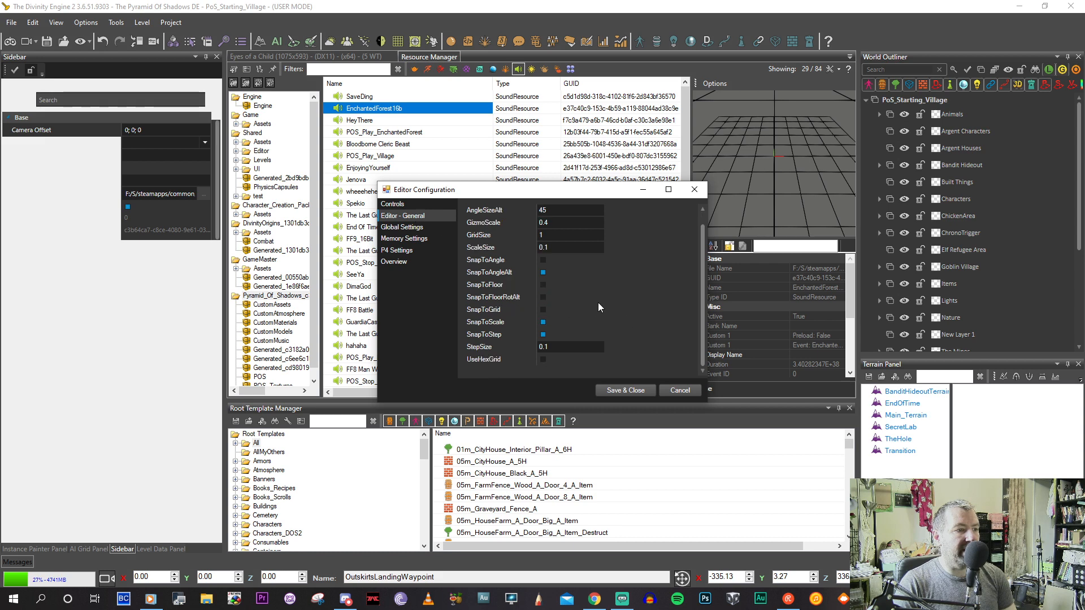
scroll(607, 309, up, 1)
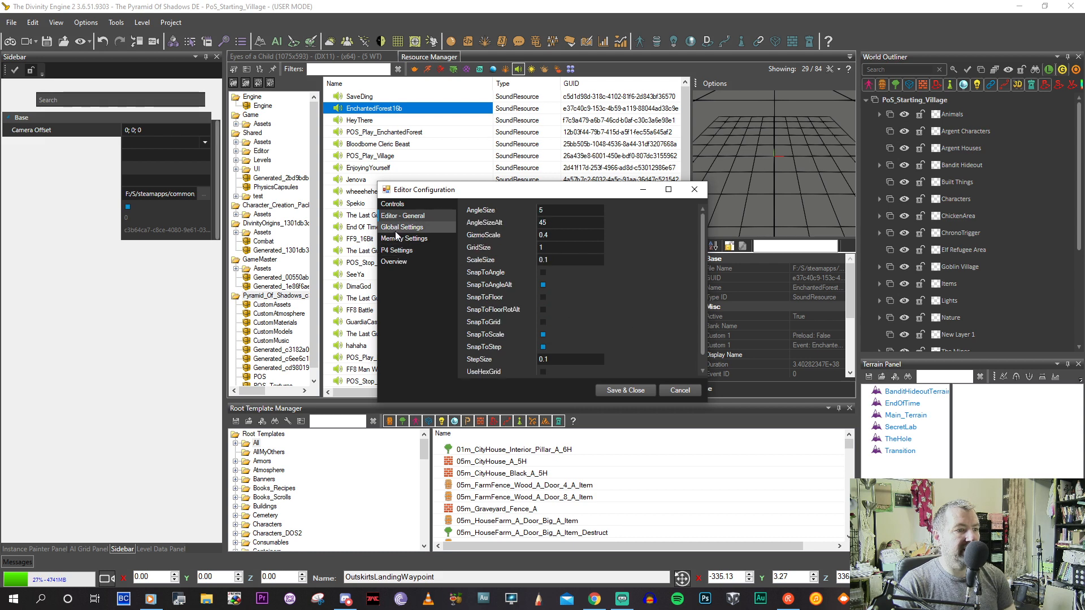
click(396, 231)
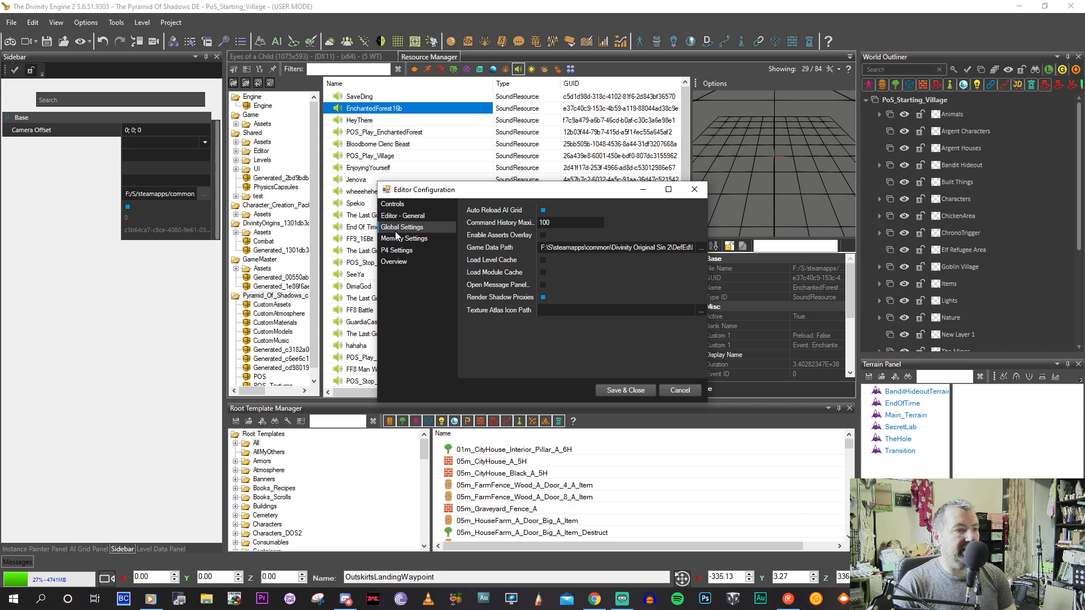
click(543, 260)
click(543, 272)
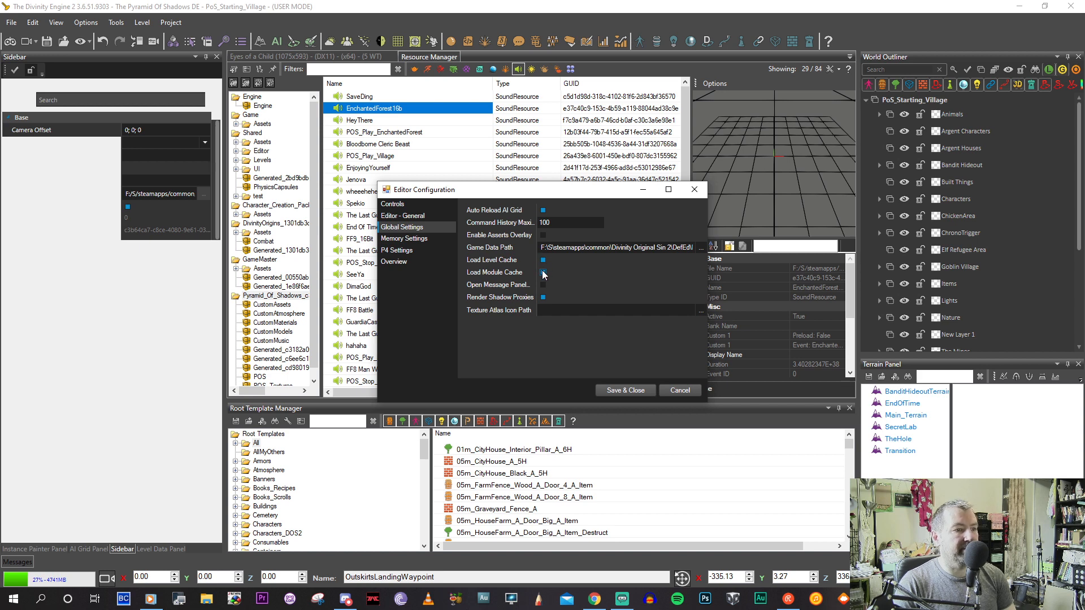
mouse_move(500, 274)
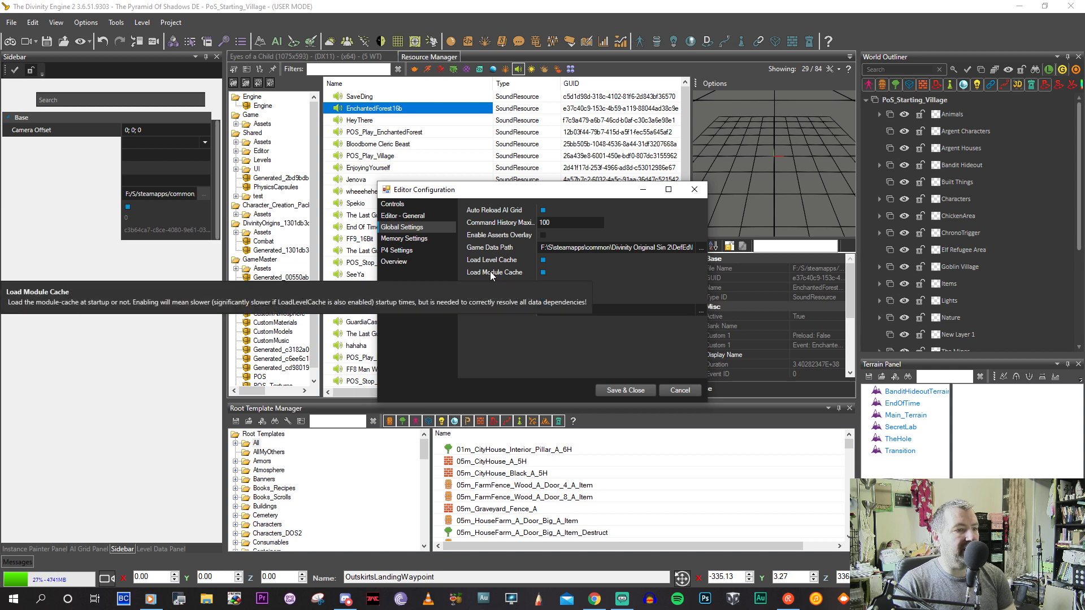
click(624, 390)
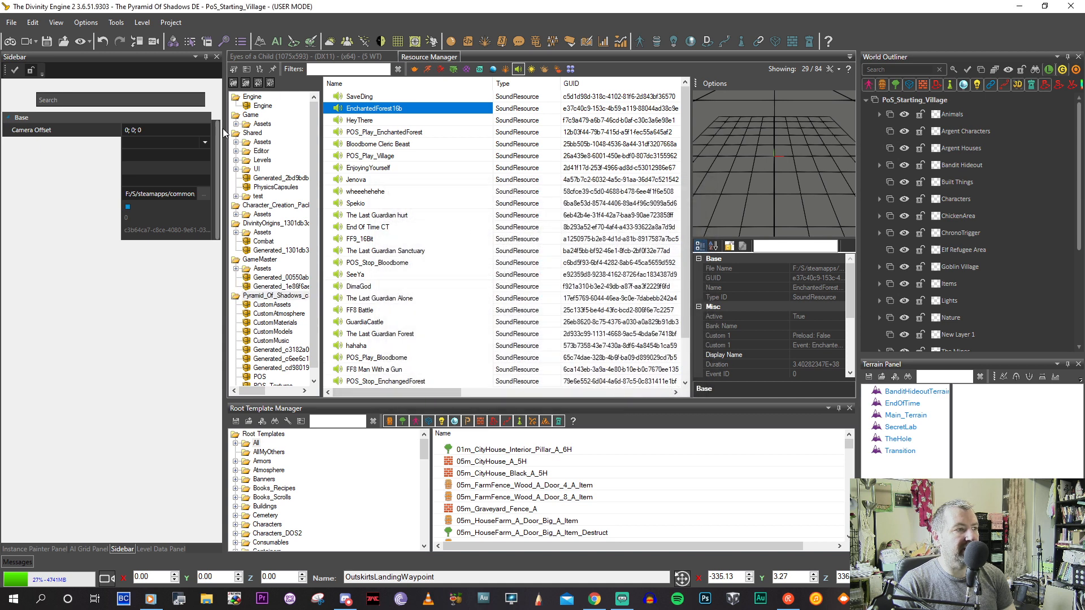
Exit the editor so the new cache settings can take effect on restart.
click(11, 22)
click(35, 134)
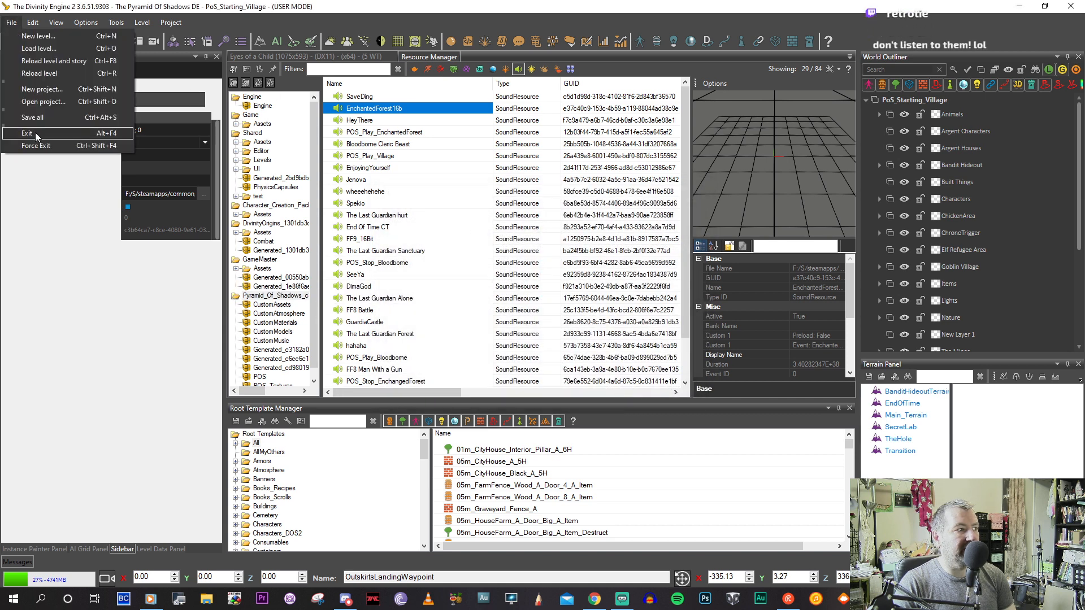
click(584, 342)
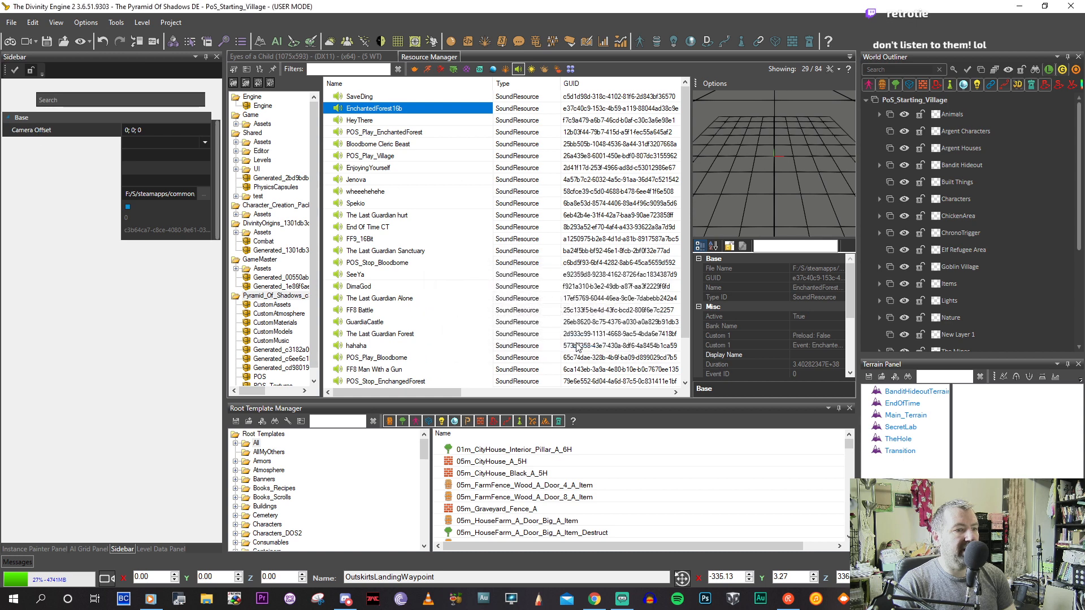
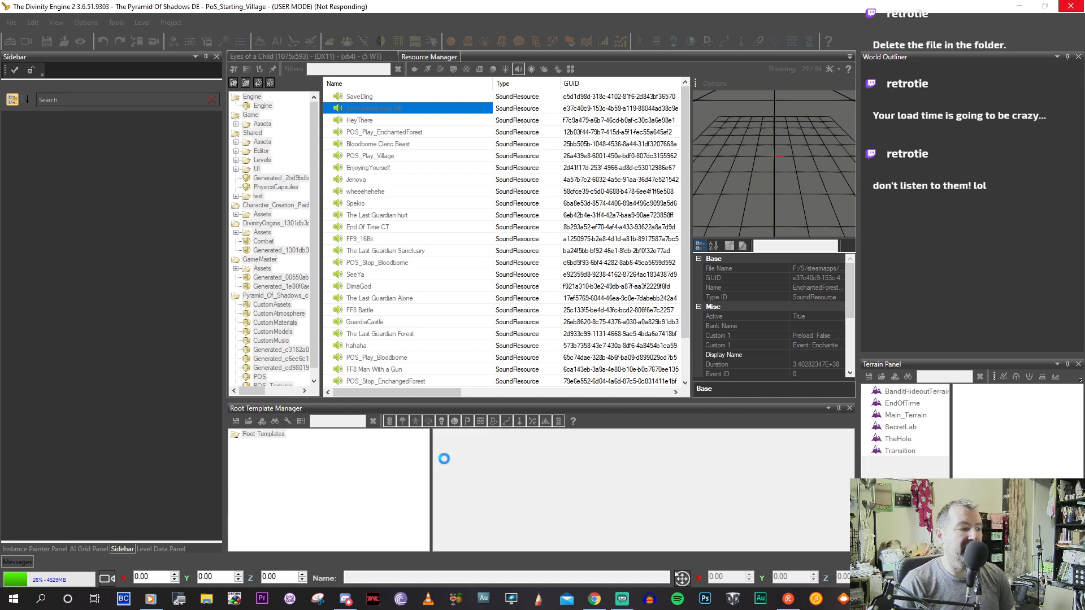
Switch to File Explorer and examine the WAV files in the project's Assets folder, including EnchantedForest16b.wav, Cathedral.wav and DimaGod.wav.
right_click(206, 598)
click(176, 556)
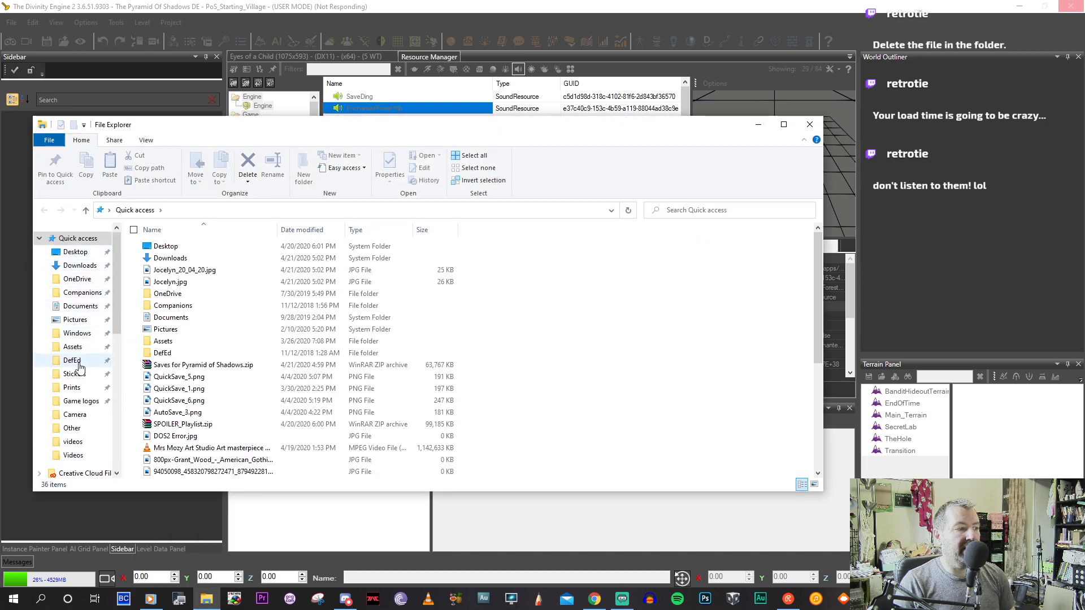
click(72, 347)
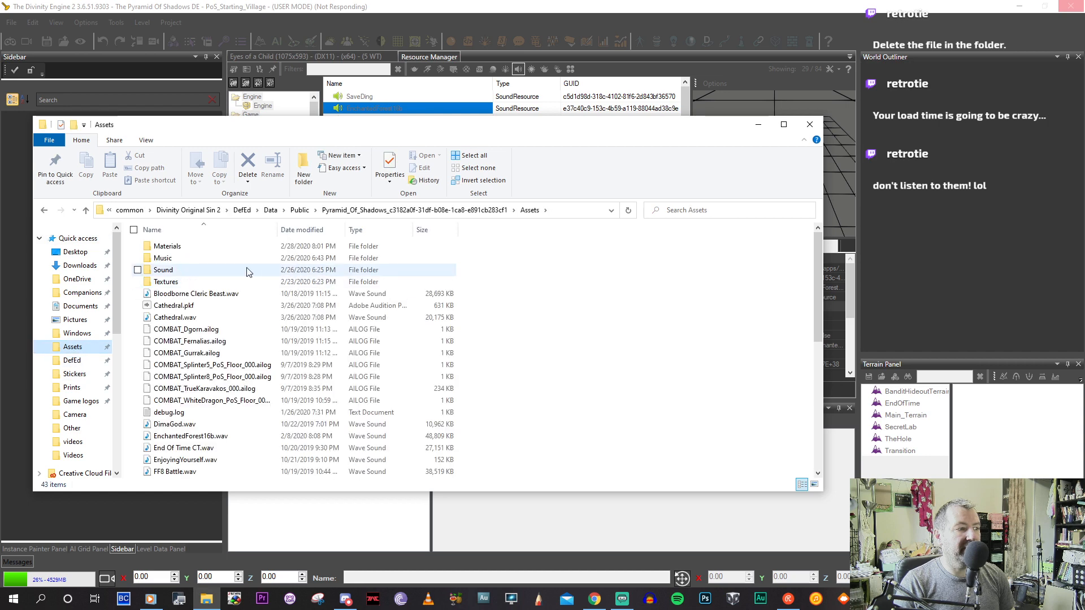
scroll(223, 336, down, 2)
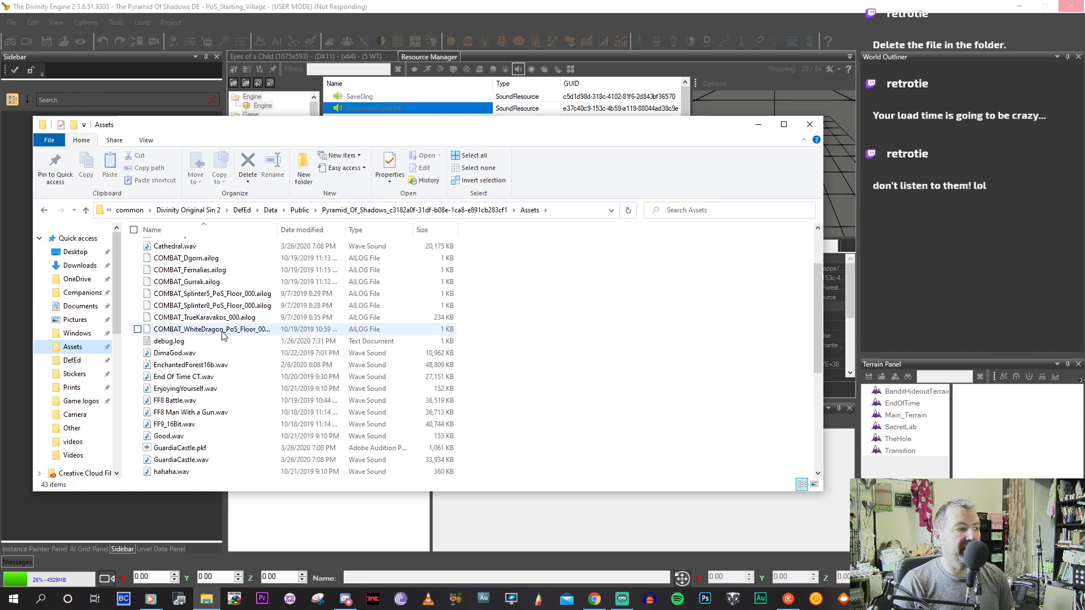
scroll(223, 336, up, 2)
scroll(237, 435, up, 1)
click(227, 437)
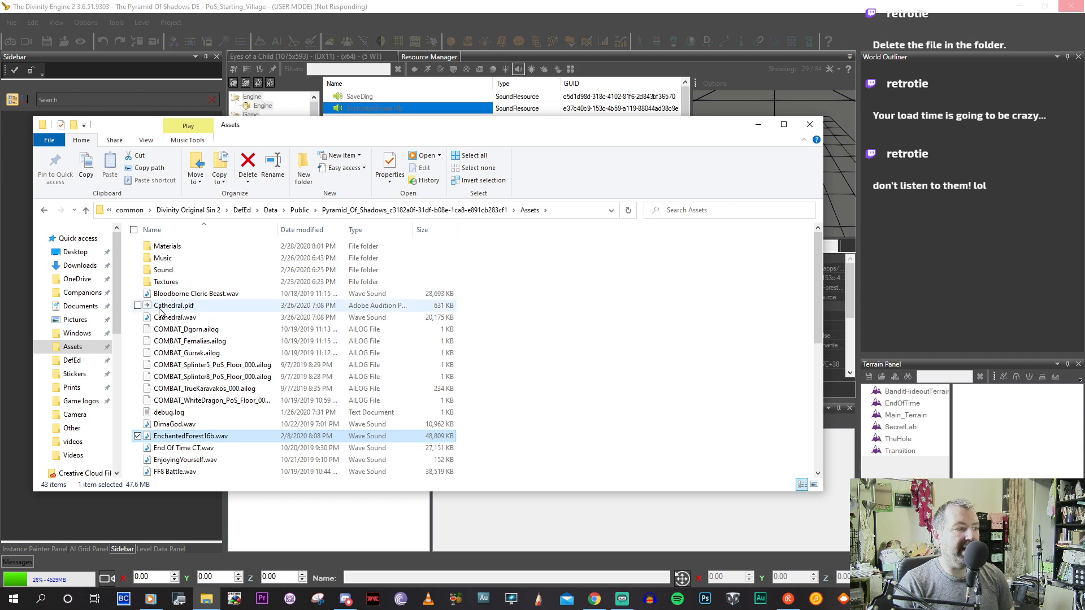
click(137, 317)
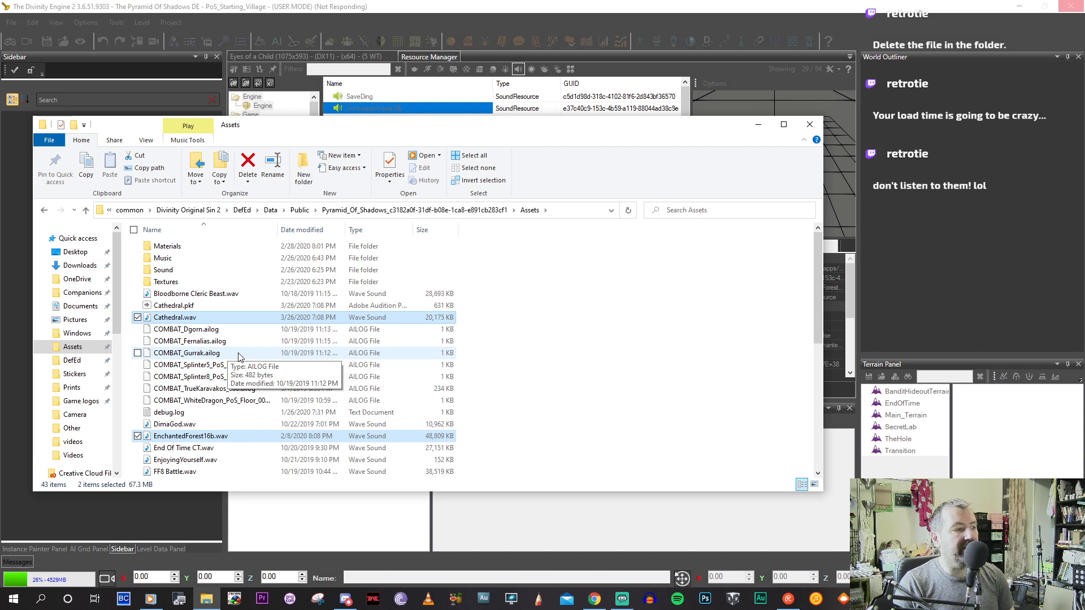
click(278, 425)
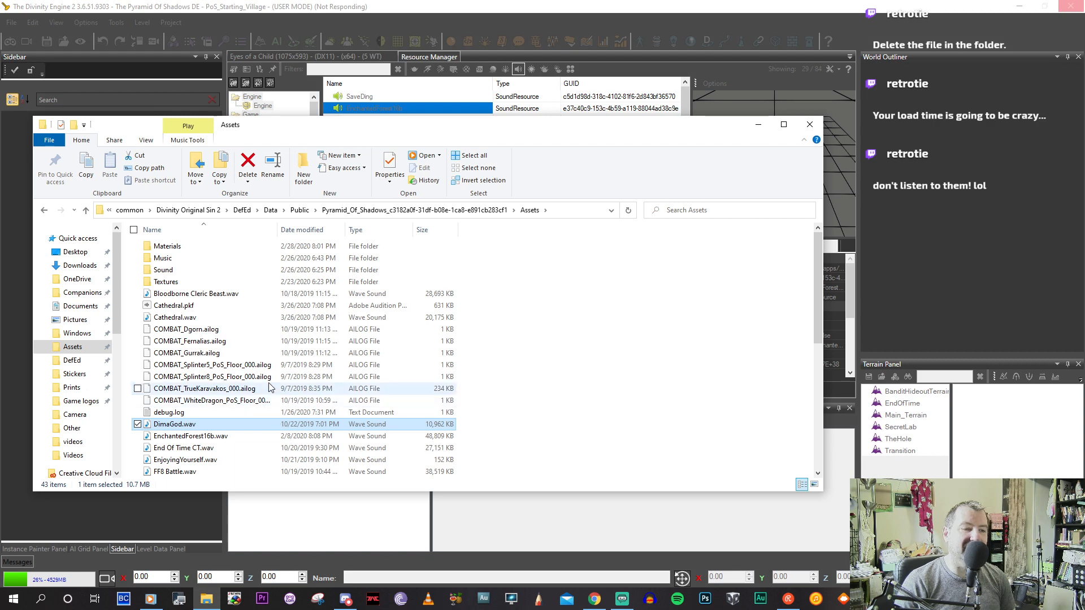
scroll(269, 387, down, 1)
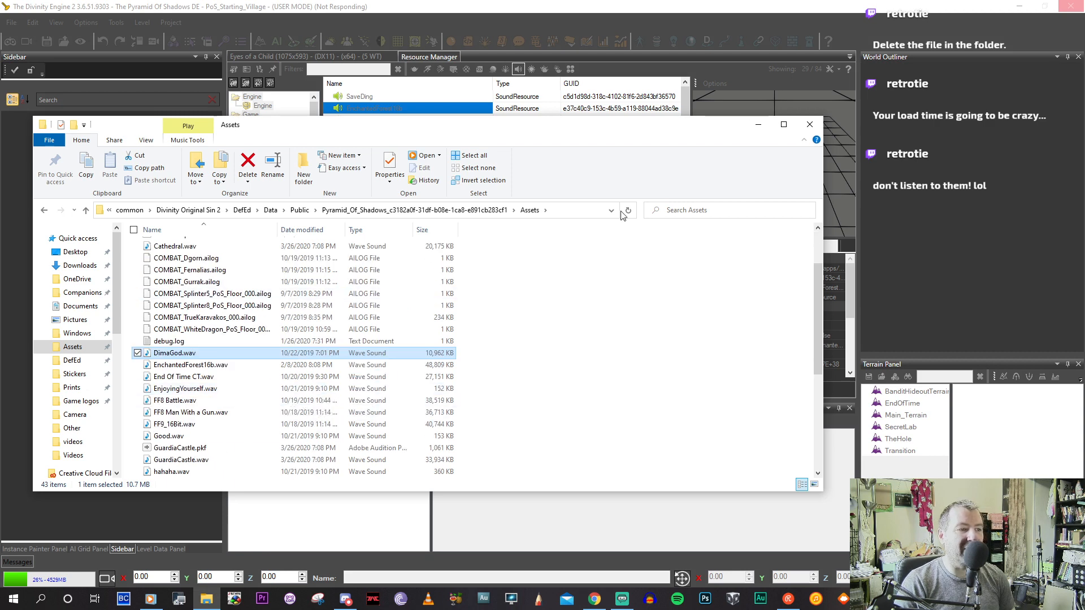
Close the Assets folder window and force the unresponsive editor to close, skipping the problem report.
click(809, 126)
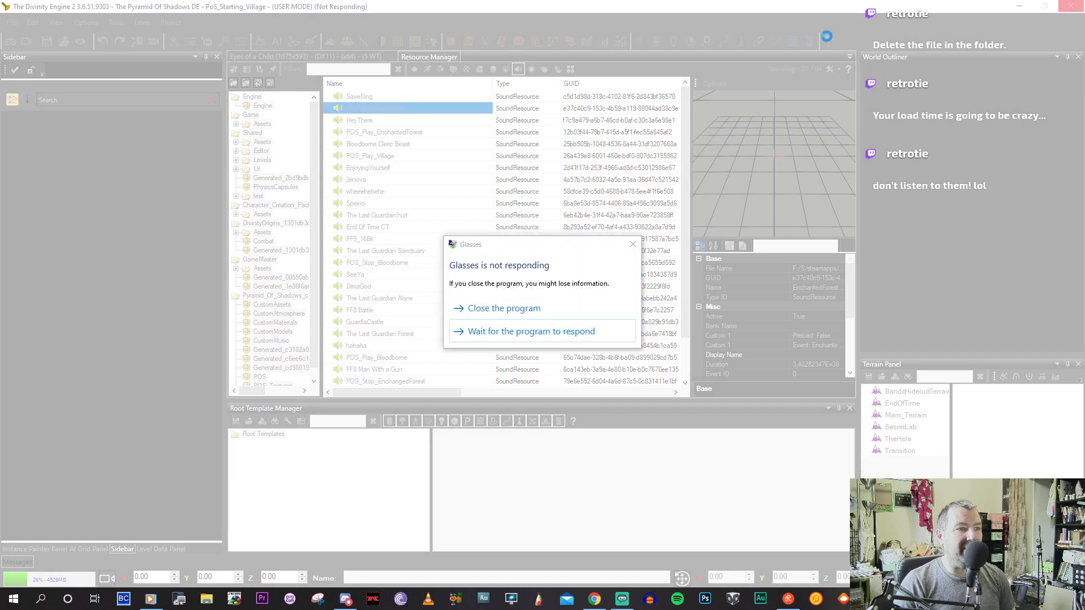
click(496, 310)
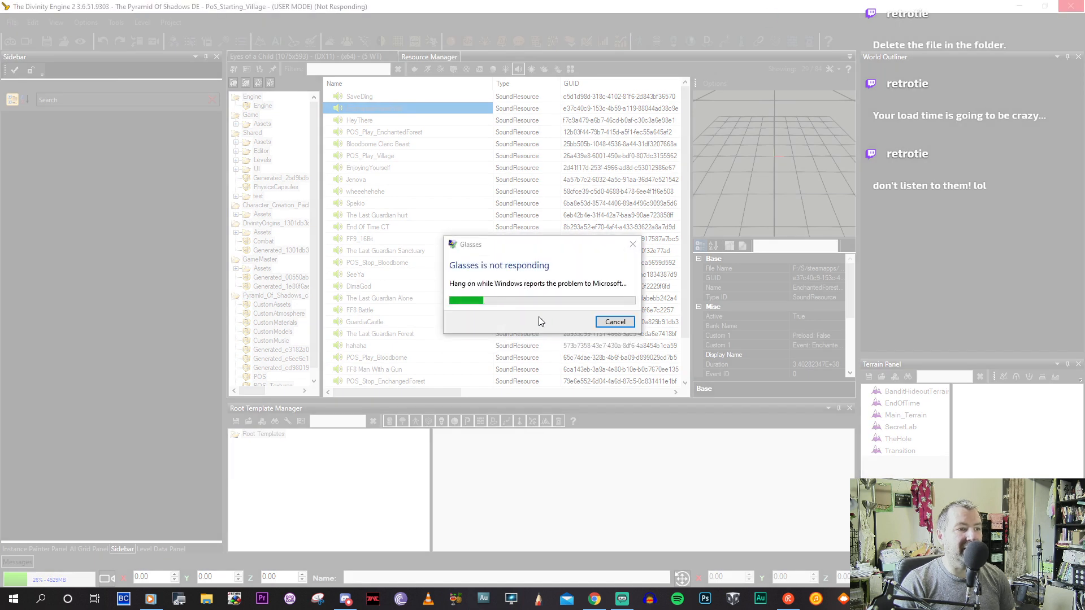
click(616, 322)
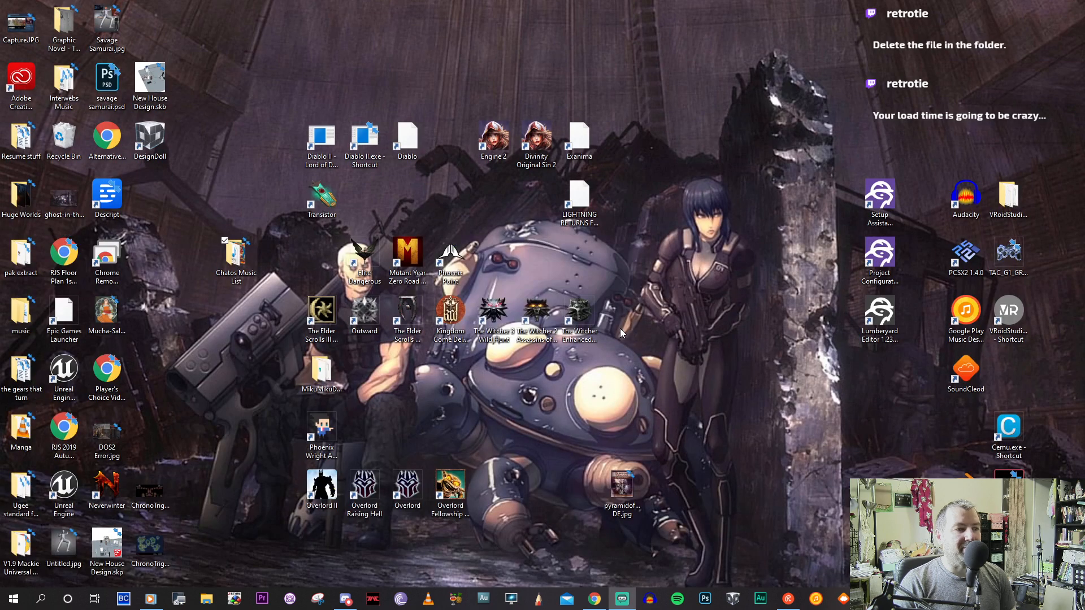
Relaunch The Divinity Engine 2 from the desktop and open the recent Pyramid_Of_Shadows project.
double_click(499, 133)
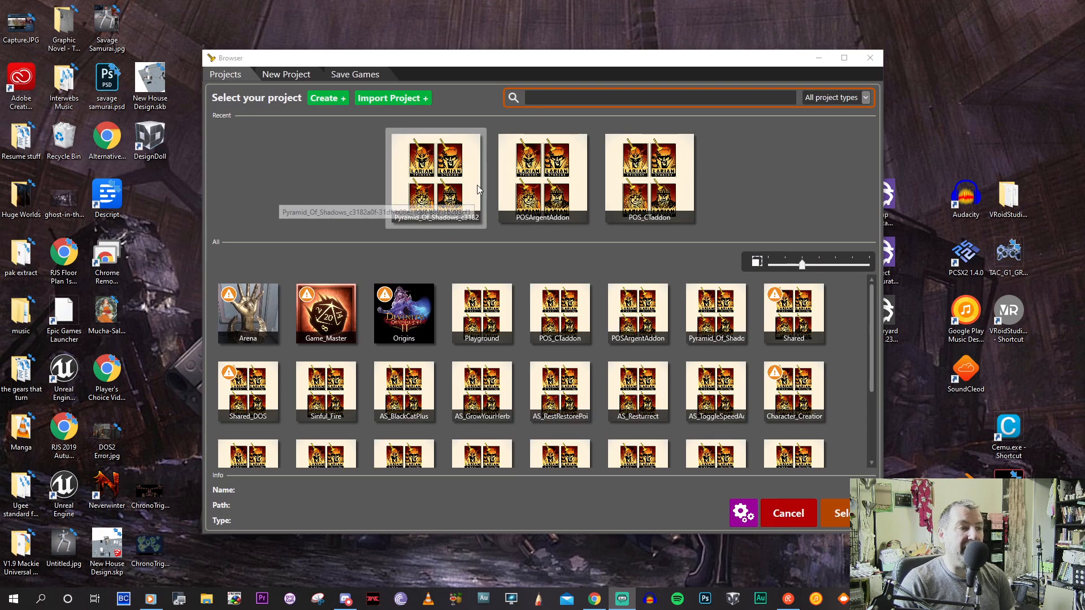
click(436, 180)
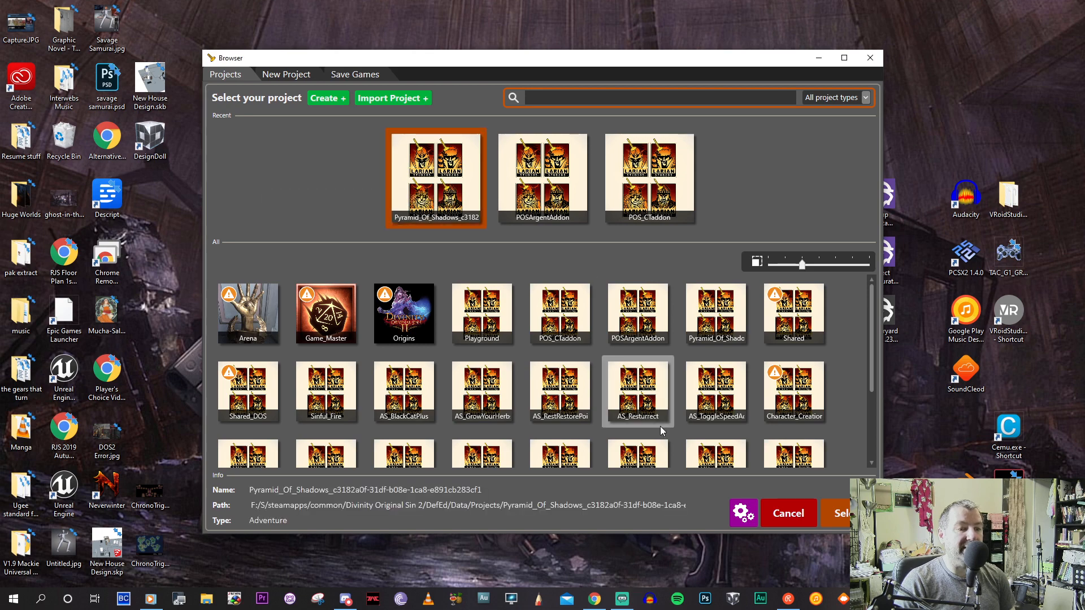
click(835, 513)
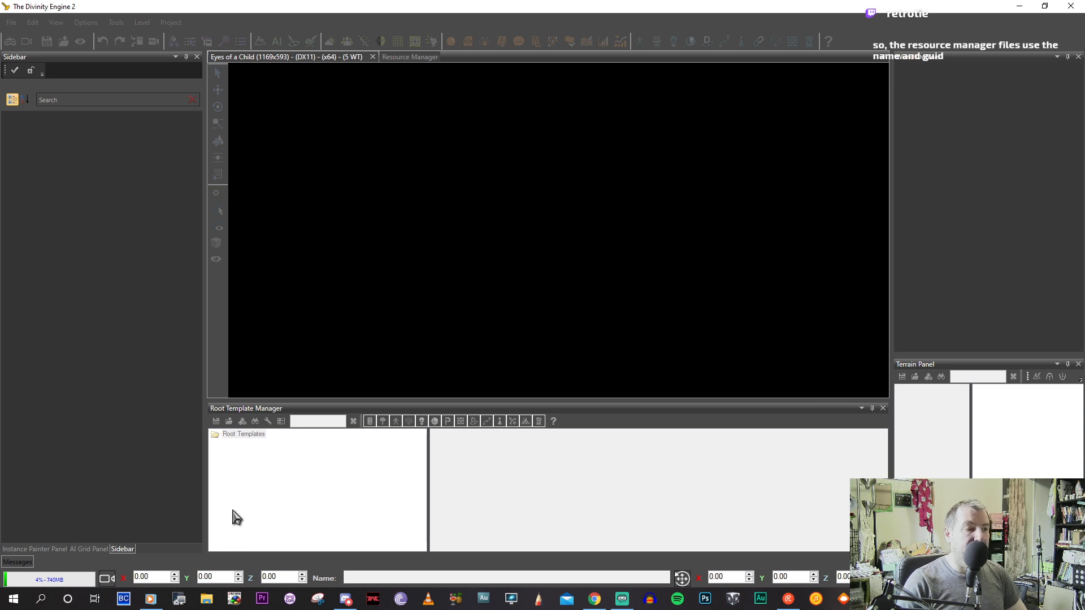
Switch to File Explorer and examine the Sound and Music subfolders inside the project's Assets folder.
right_click(207, 599)
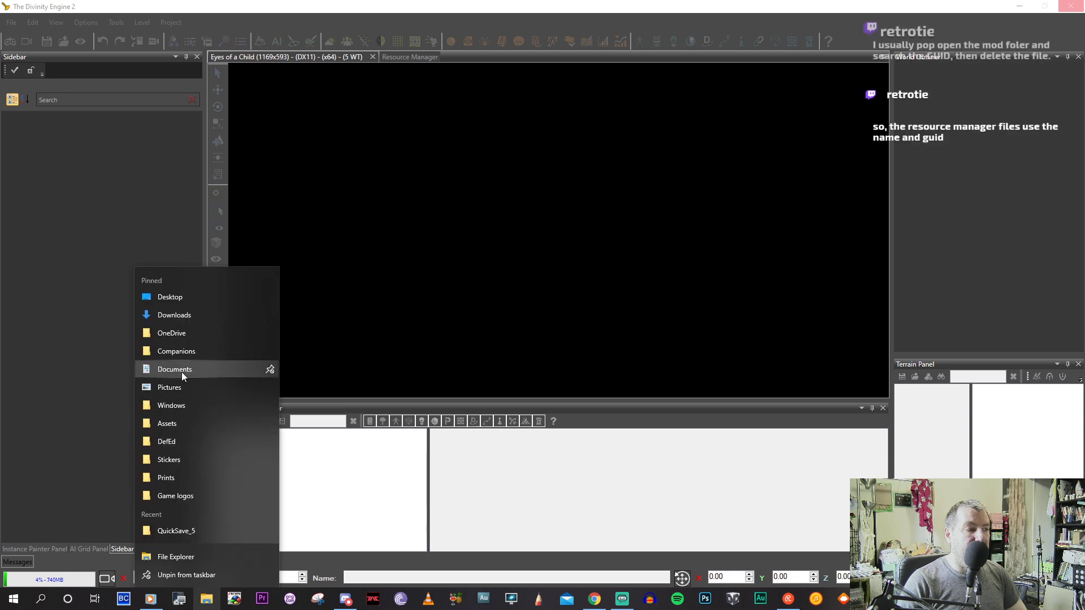
click(178, 445)
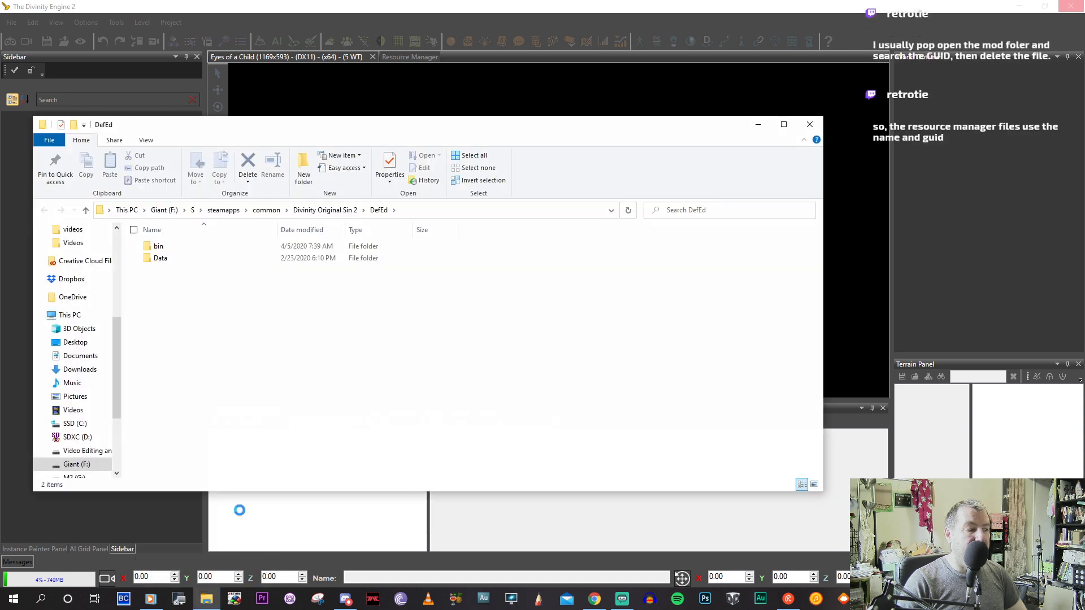
scroll(74, 306, up, 5)
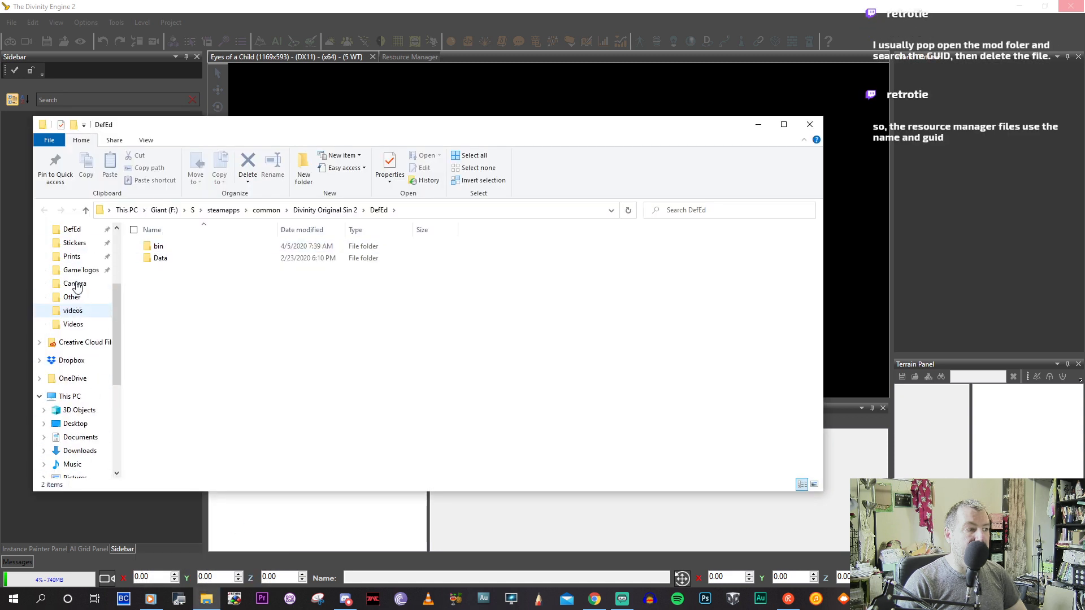
click(72, 310)
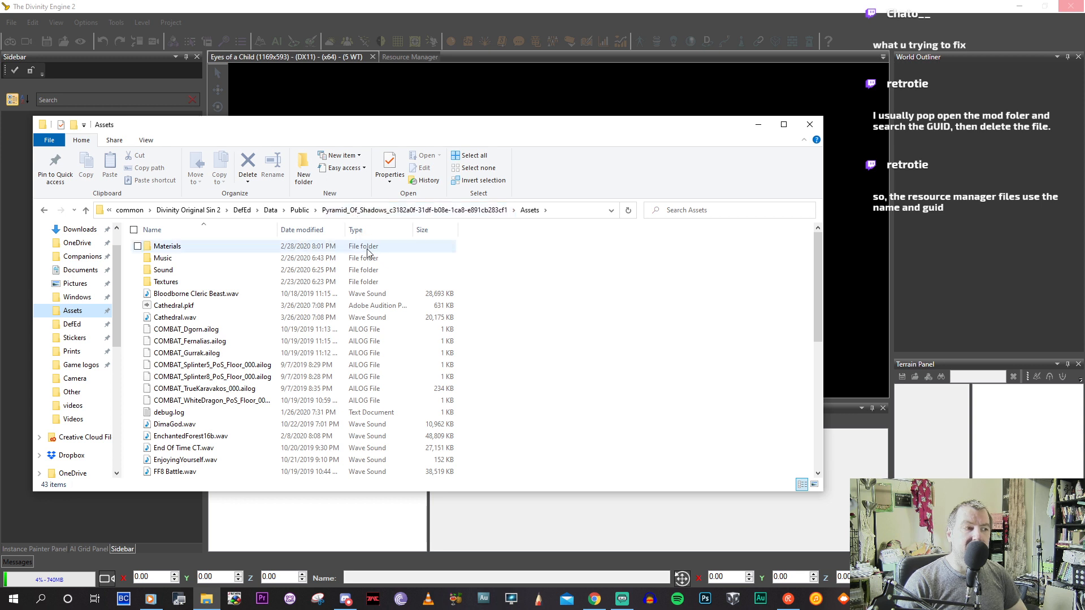
double_click(182, 268)
key(alt+Left)
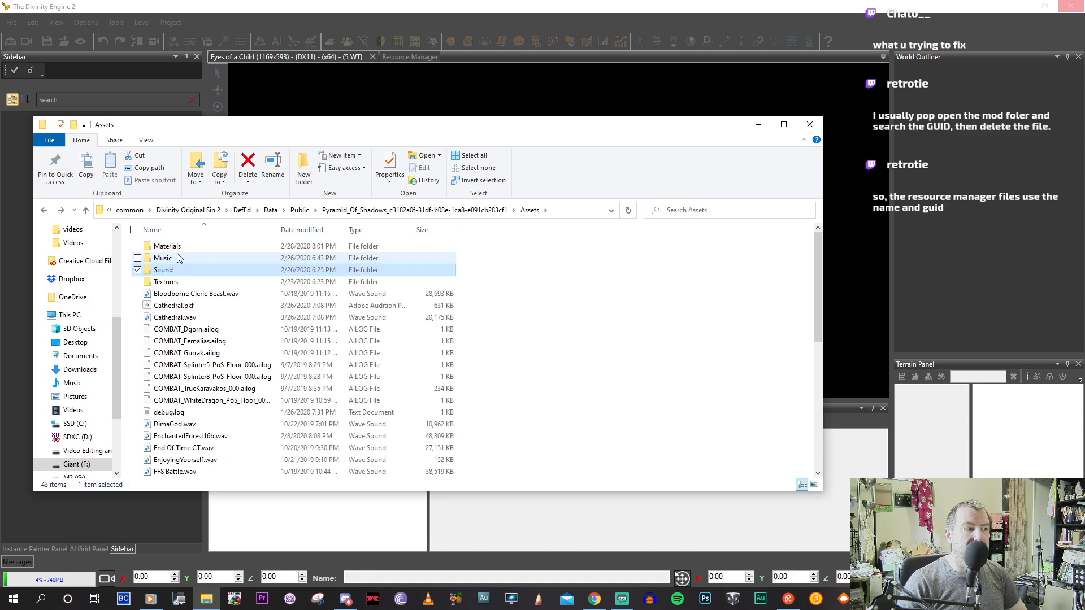
double_click(177, 258)
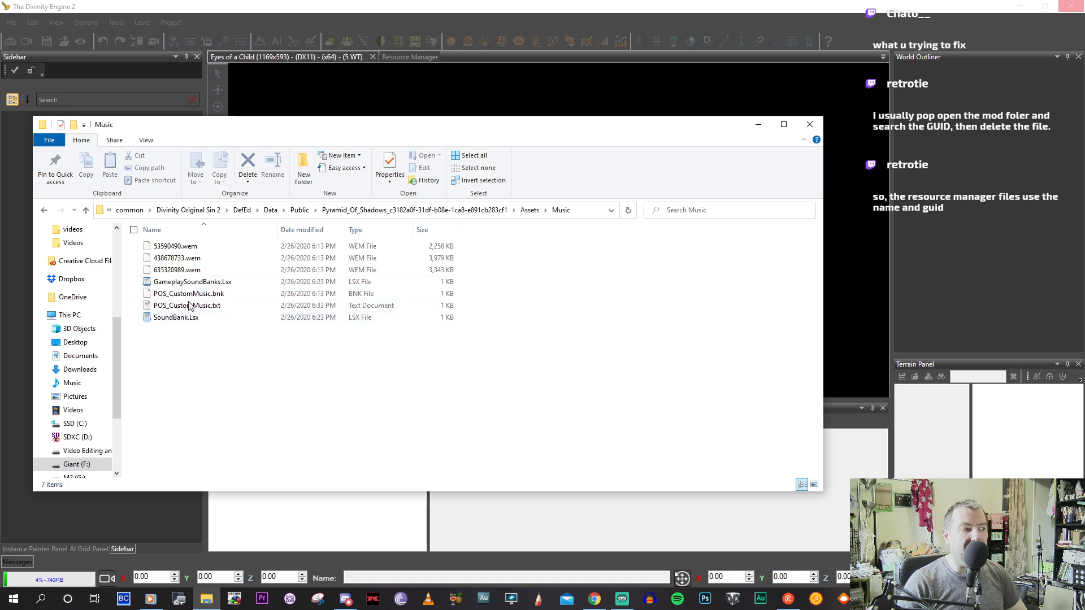
Permanently delete all the files in the Sound subfolder of the project's Assets folder.
key(alt+Left)
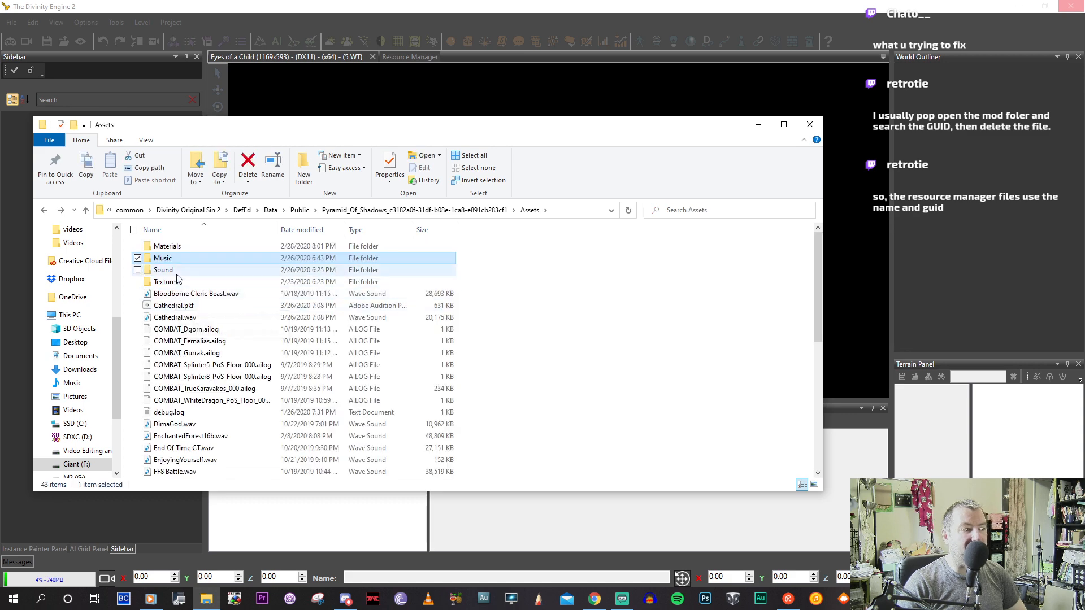
double_click(178, 271)
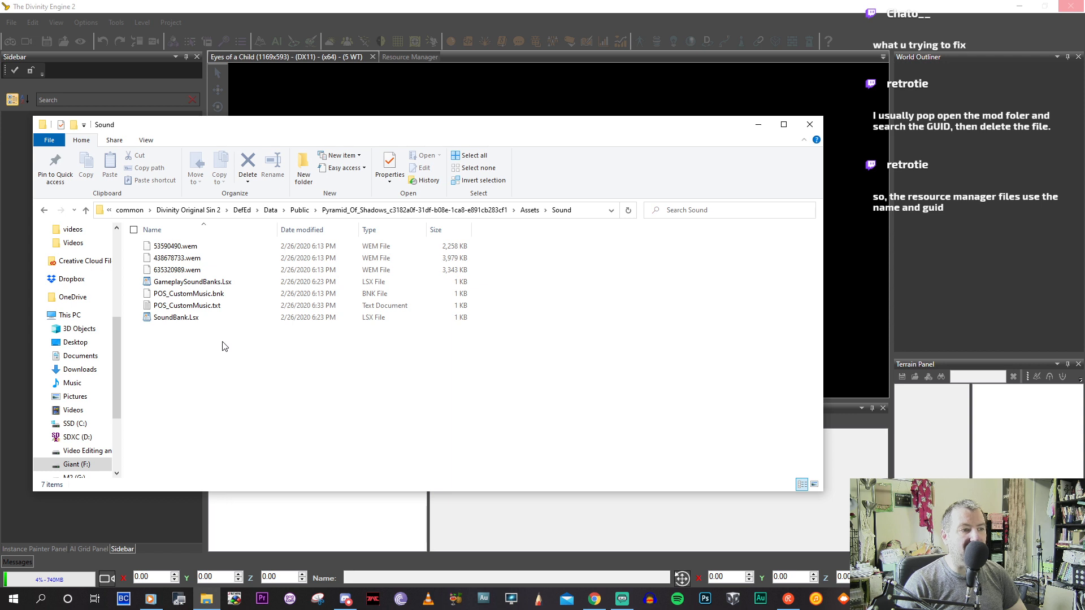
drag(228, 361, 136, 240)
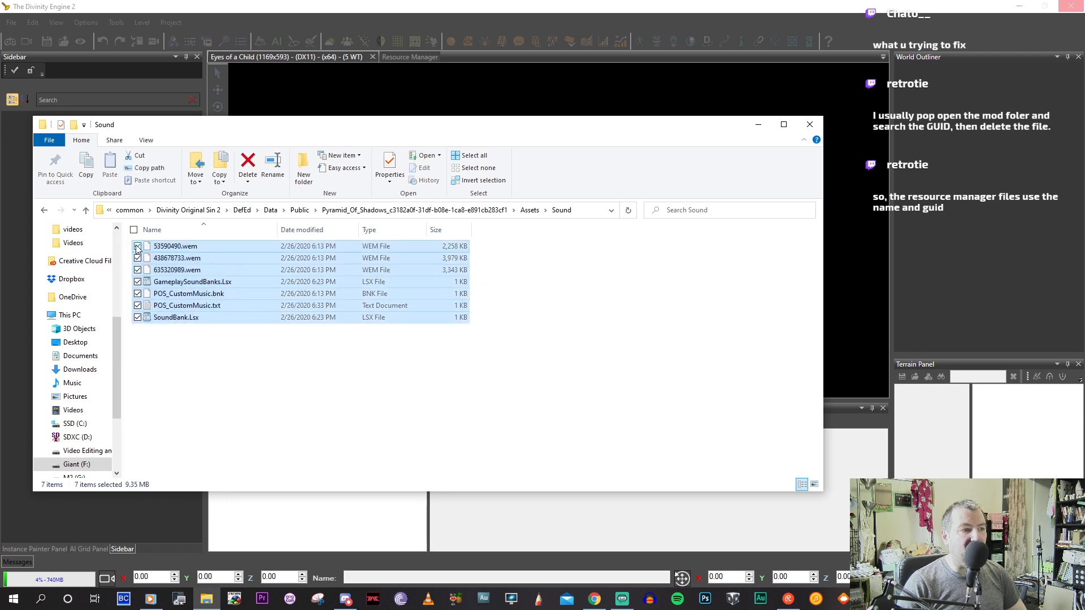
key(BackSpace)
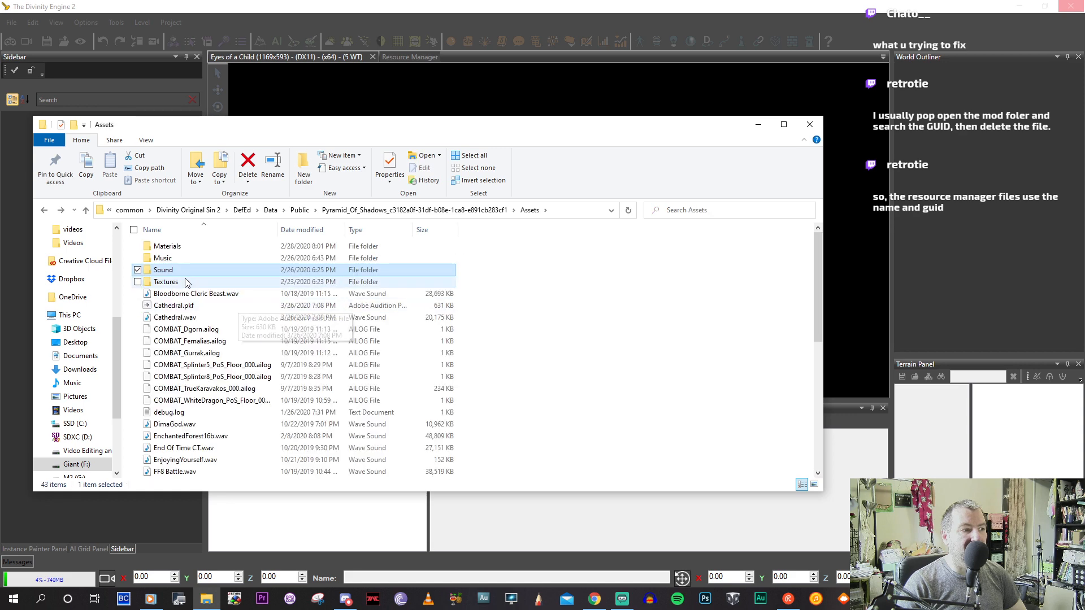
key(Return)
drag(226, 357, 168, 248)
key(Delete)
key(Return)
Permanently delete all the files in the Music subfolder and return to the Assets folder.
click(525, 210)
double_click(164, 259)
drag(298, 378, 170, 238)
key(Delete)
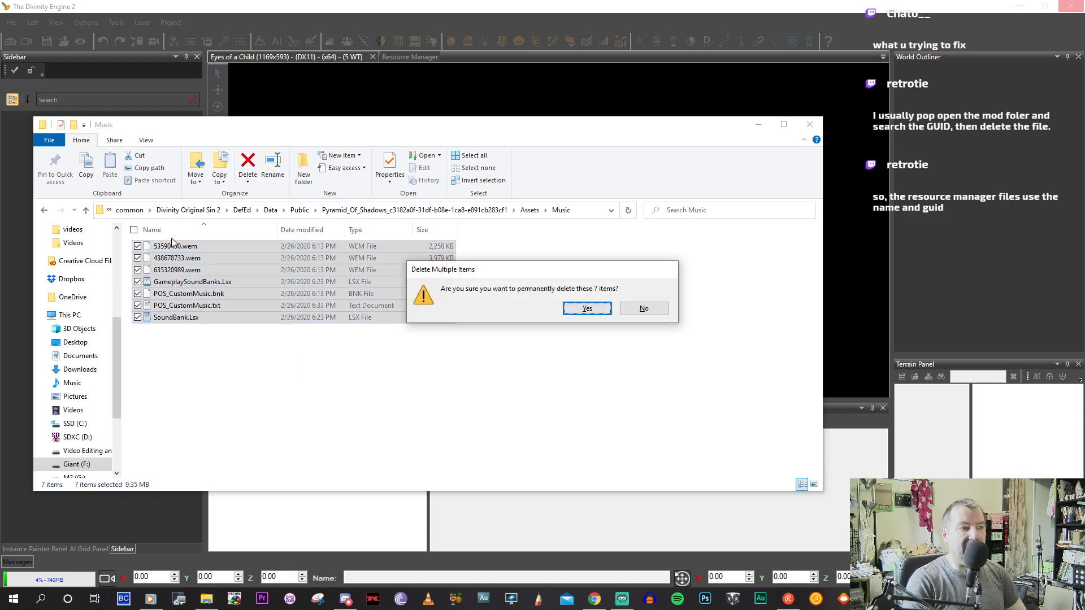
key(Return)
click(528, 210)
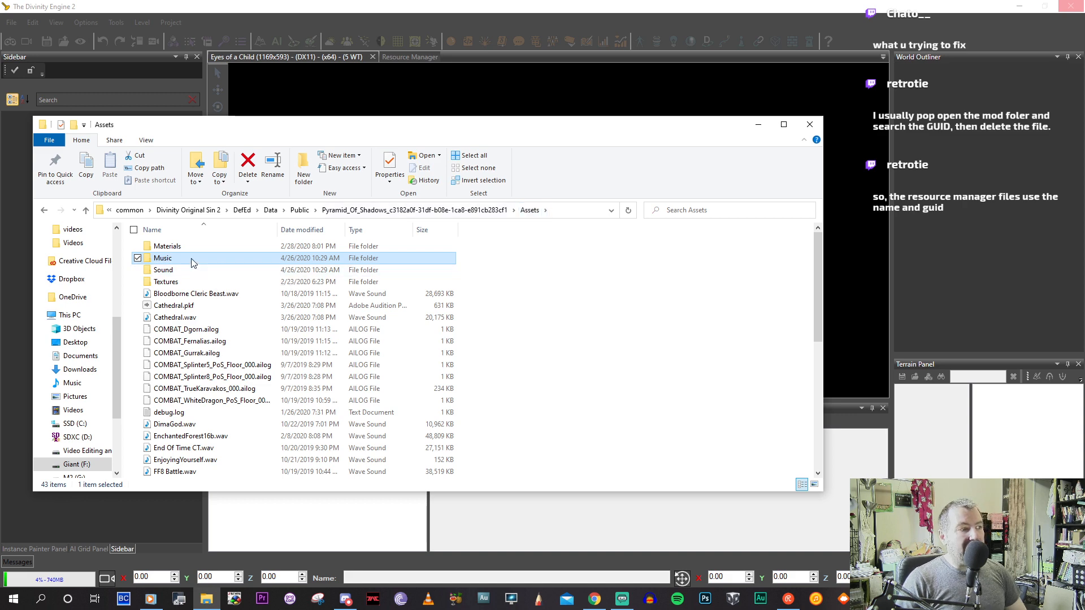
Examine the contents of the Materials and Textures subfolders in the project's Assets folder.
double_click(183, 246)
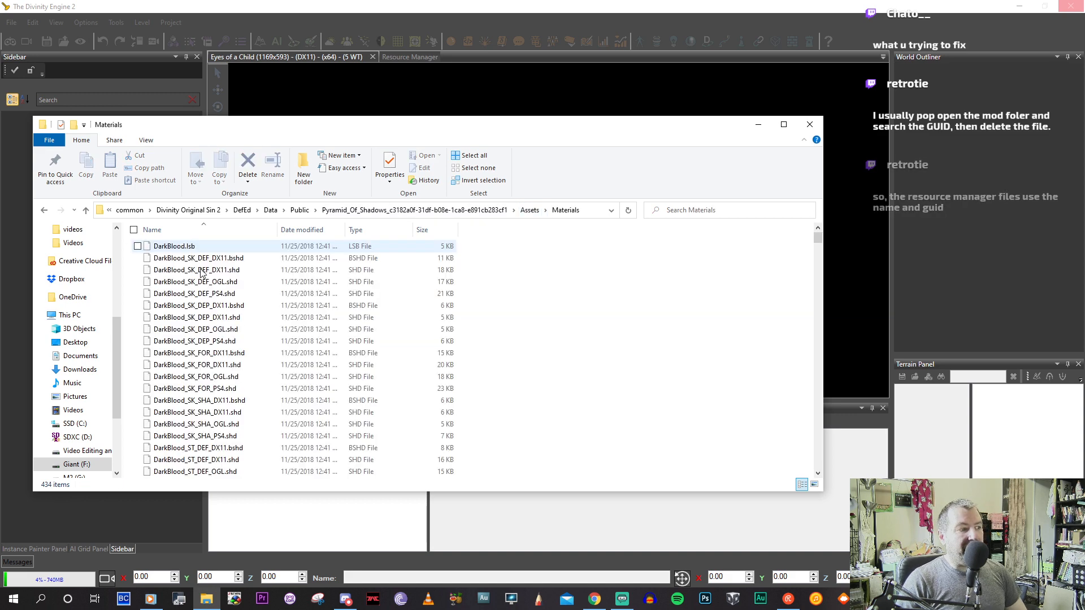
scroll(296, 339, down, 7)
scroll(300, 339, down, 20)
scroll(299, 339, down, 8)
key(BackSpace)
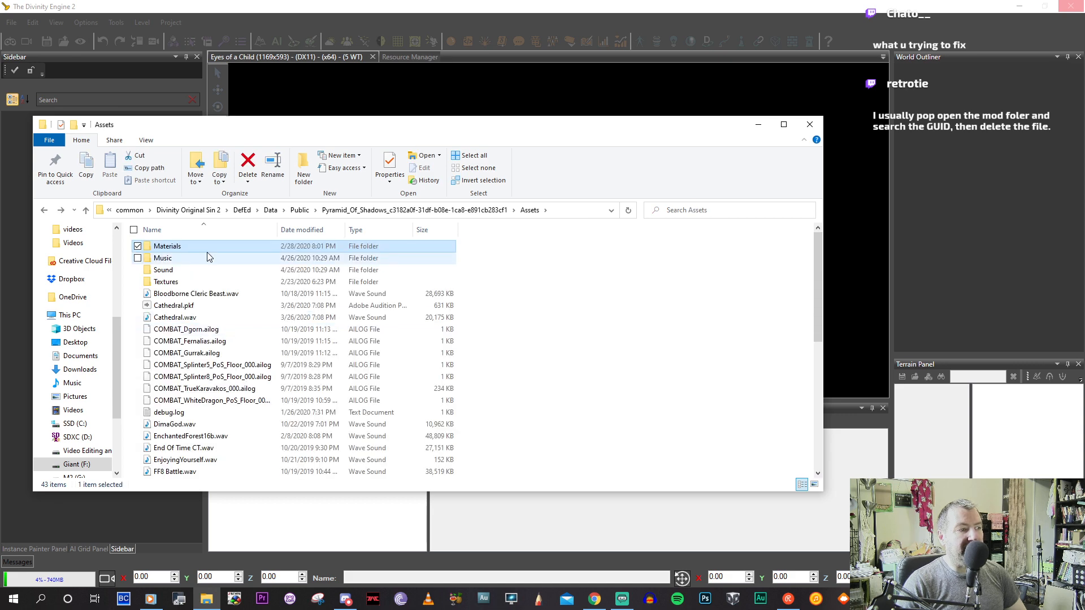
double_click(164, 282)
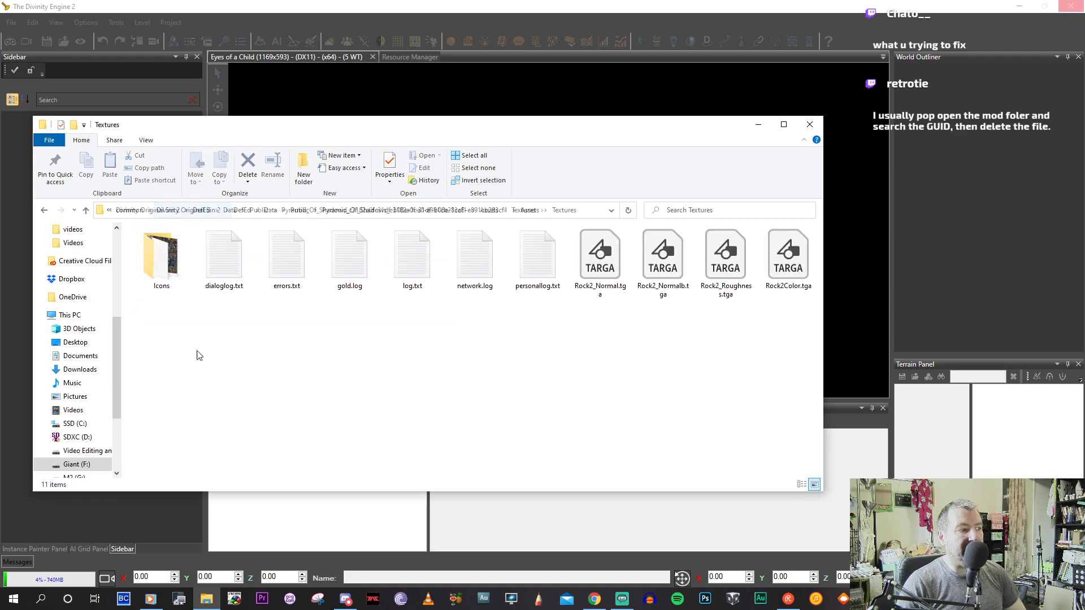
key(BackSpace)
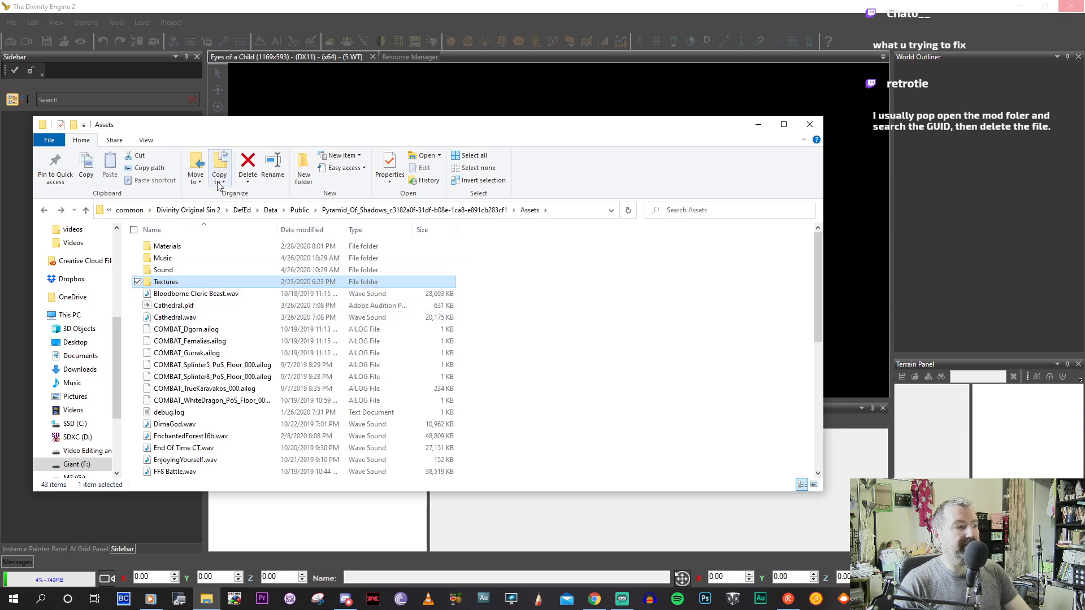
Go up to the Public folder, show the full folder names, and check inside the folder starting with Pyramid_Of_Shadows_47186d3a.
click(298, 211)
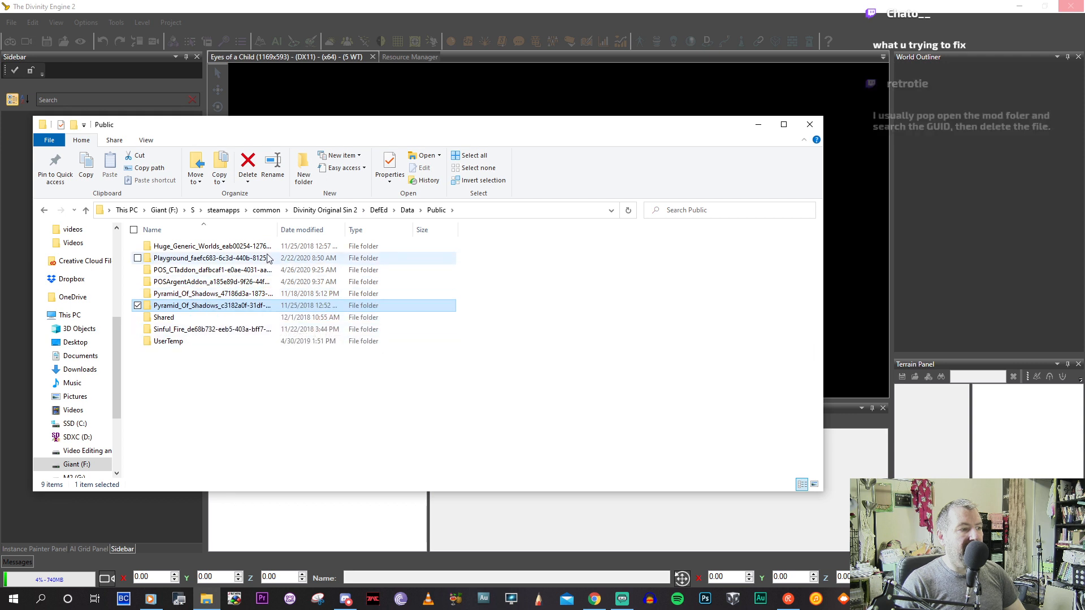
drag(278, 230, 440, 239)
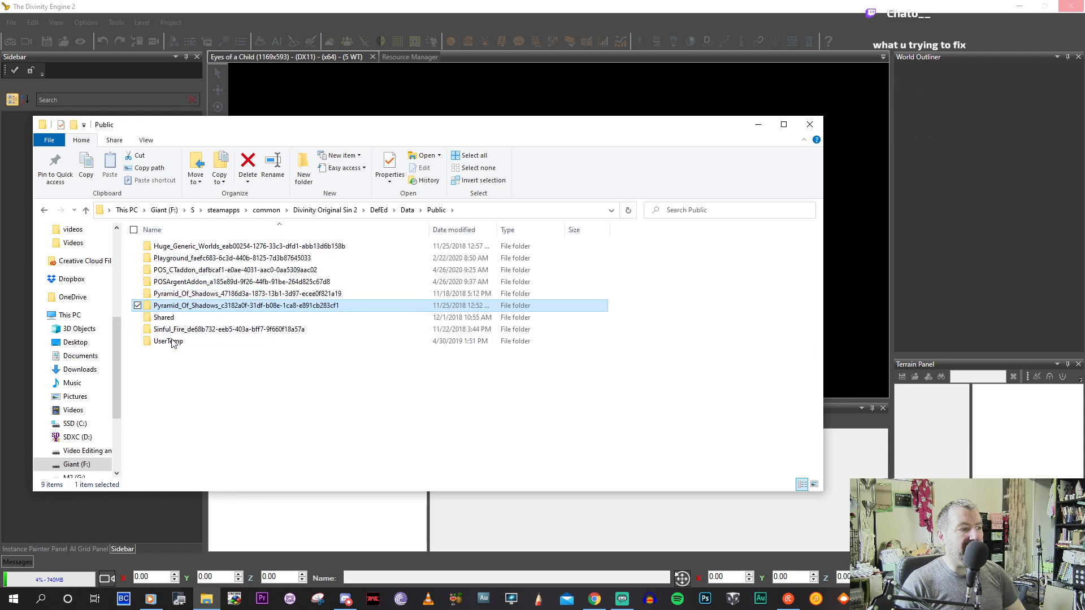
click(331, 295)
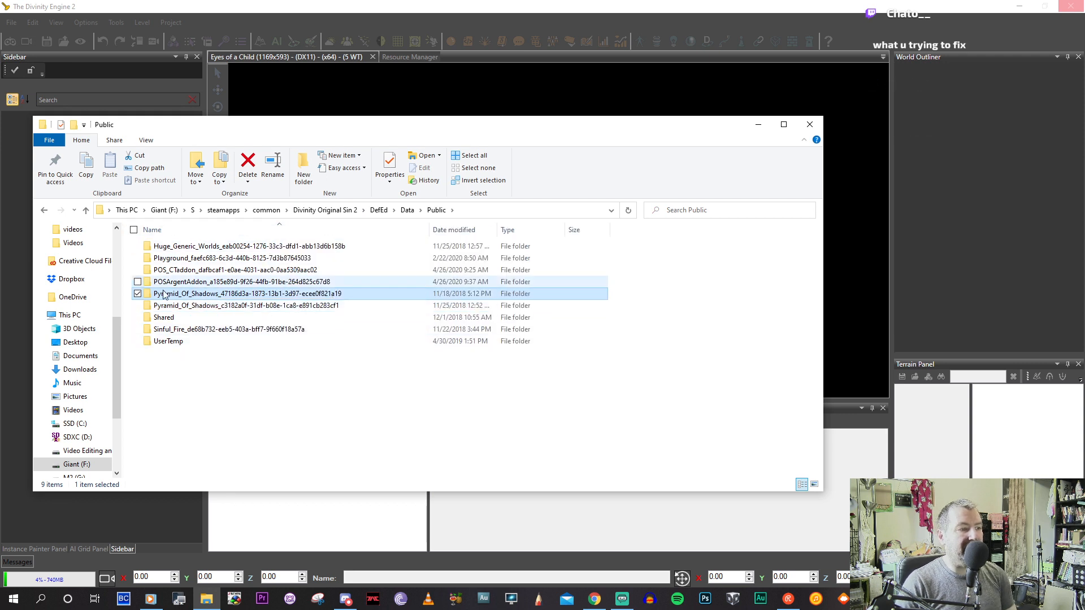
double_click(194, 296)
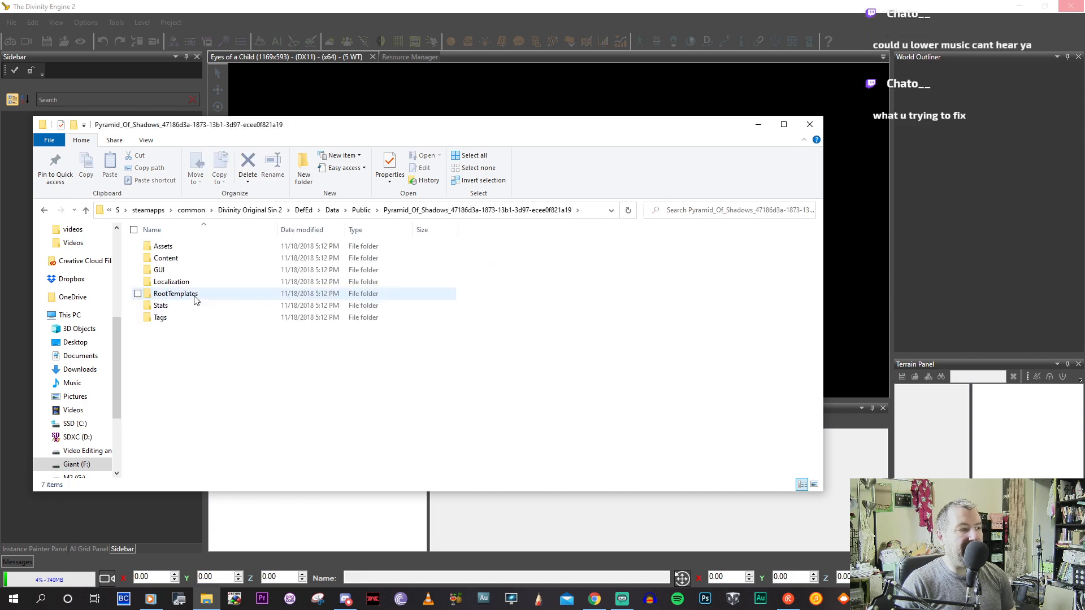
key(alt+Left)
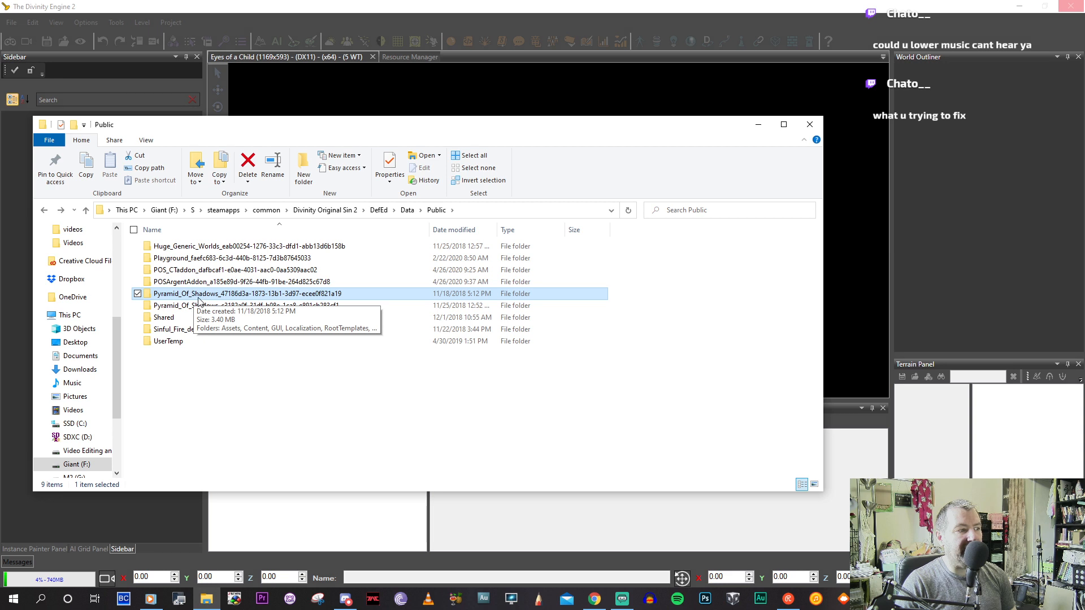
Examine the Assets folder down to Textures and Icons, plus the Content folder, inside the Pyramid_Of_Shadows_47186d3a project folder.
double_click(199, 294)
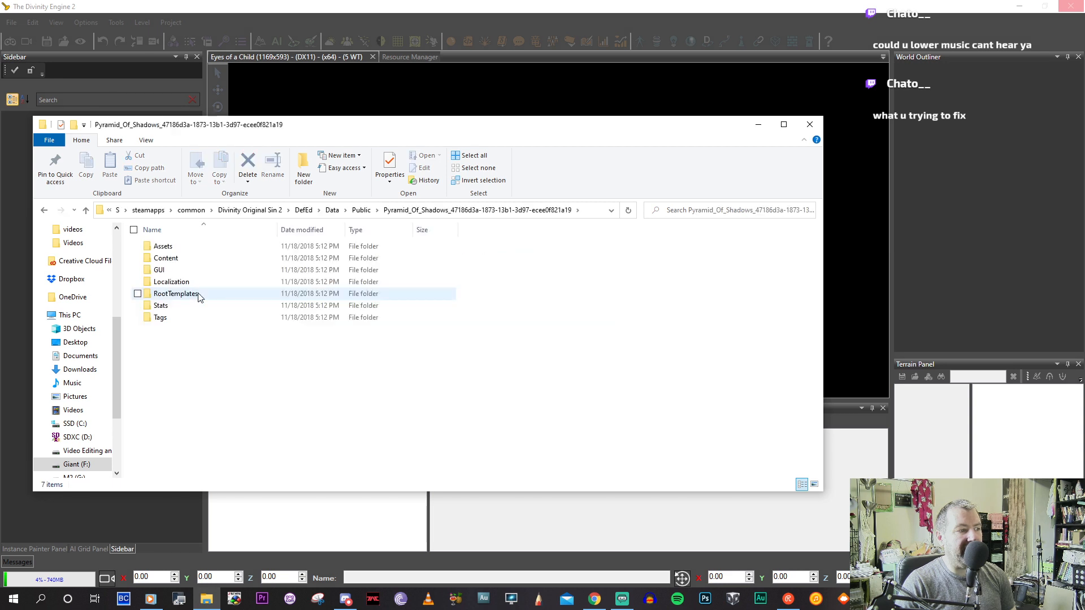
double_click(187, 249)
double_click(187, 252)
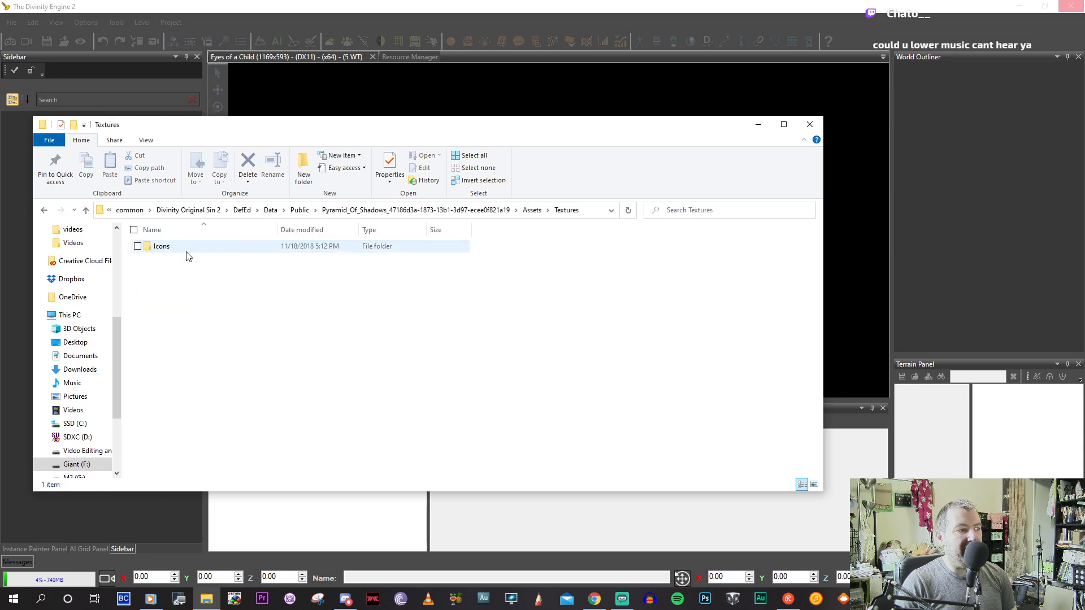
double_click(162, 247)
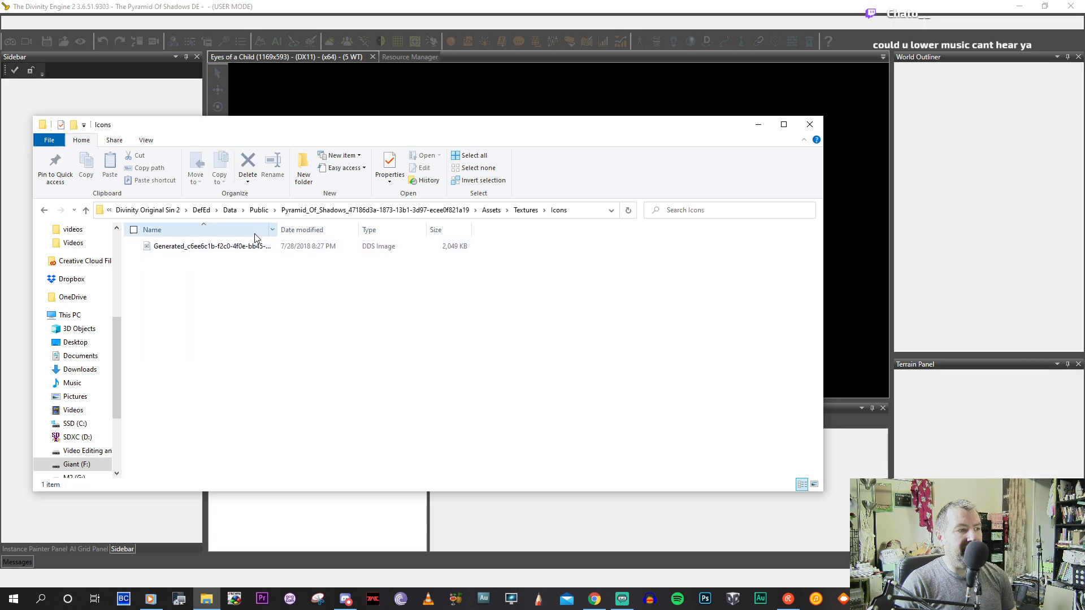
key(alt+Left)
key(alt+Left)
key(alt+Left)
click(178, 258)
double_click(177, 258)
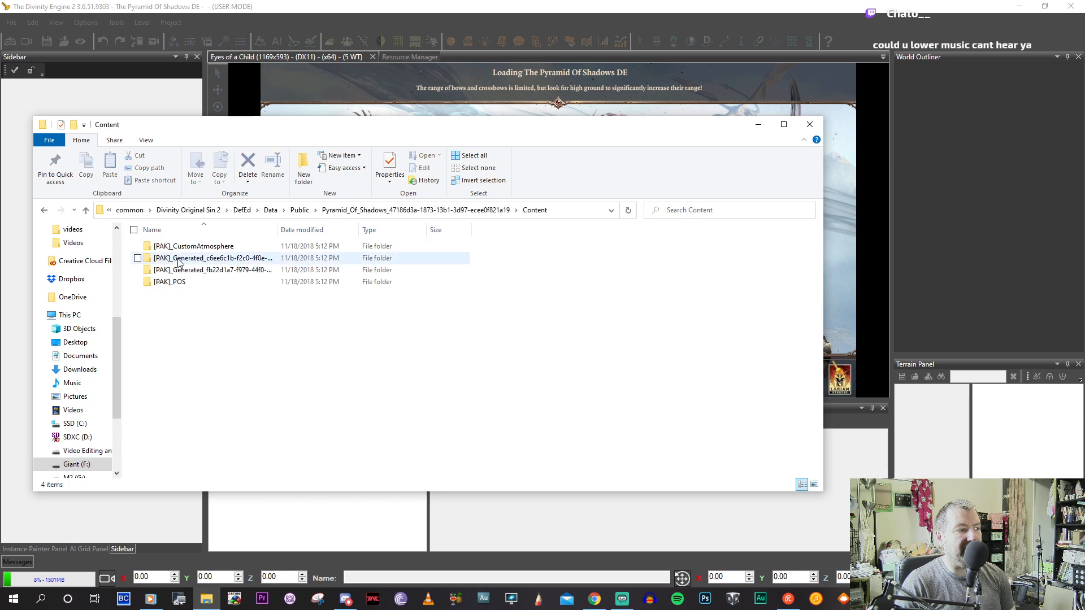
double_click(182, 282)
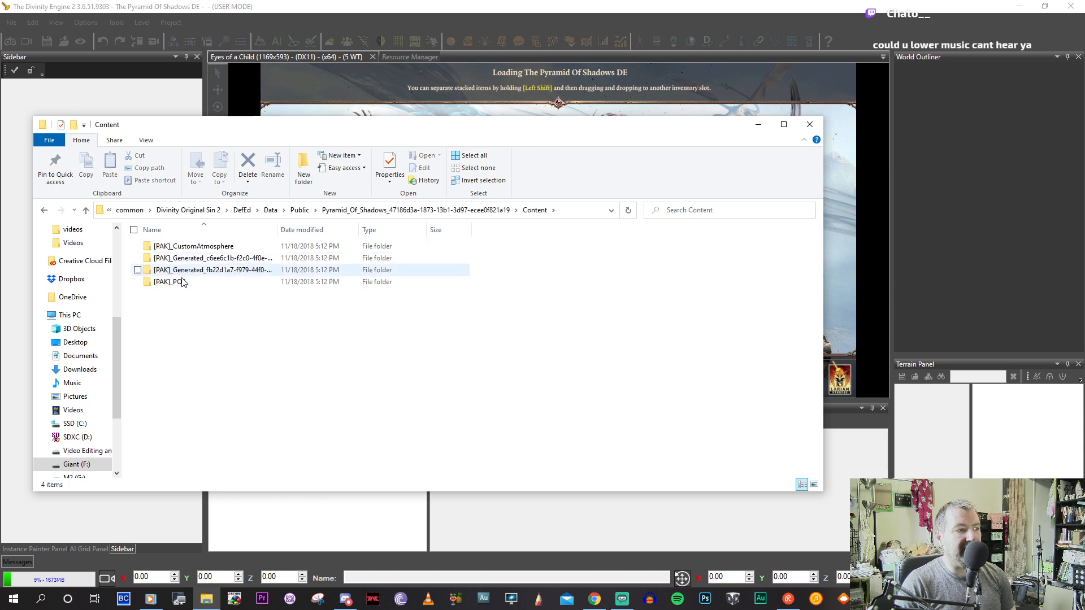
key(alt+Left)
key(alt+Left)
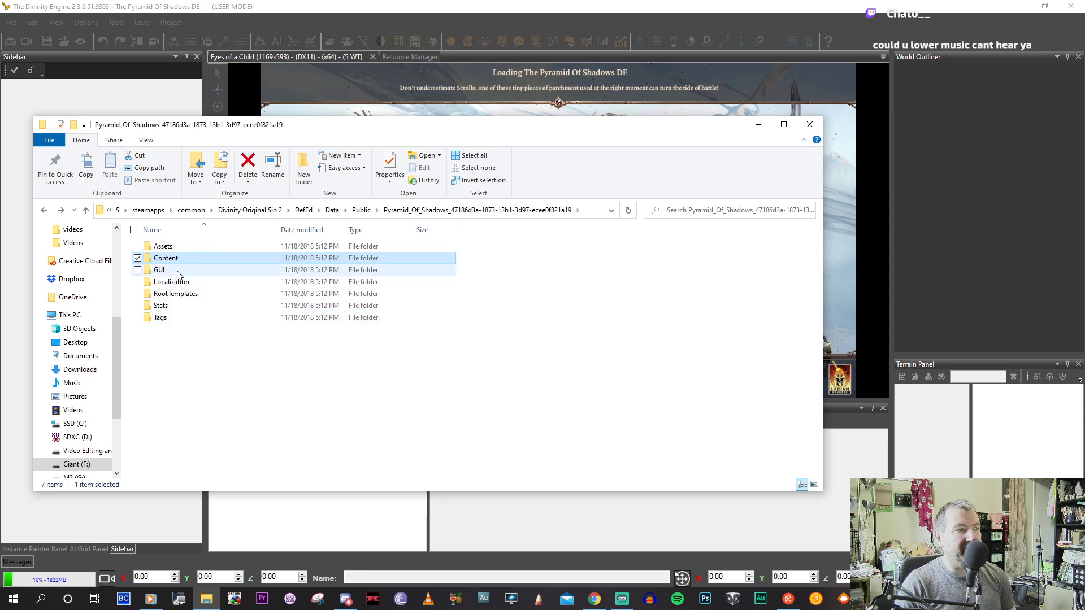
Examine the GUI, Localization, RootTemplates, Stats and Tags folders of the Pyramid_Of_Shadows_47186d3a project, finishing in the Public folder.
double_click(177, 270)
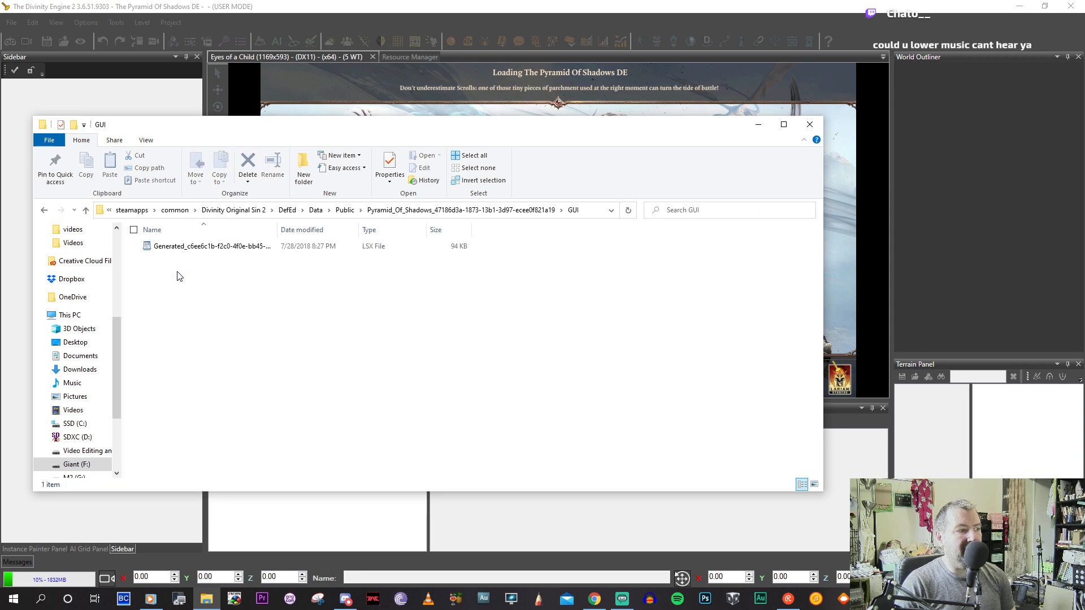
double_click(183, 284)
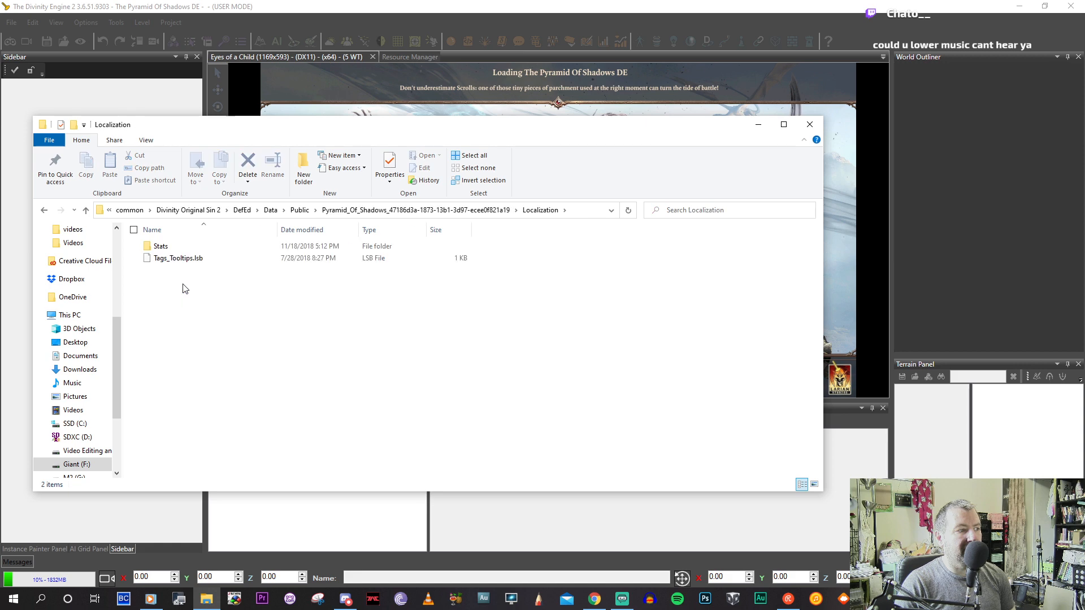
key(alt+Left)
double_click(181, 293)
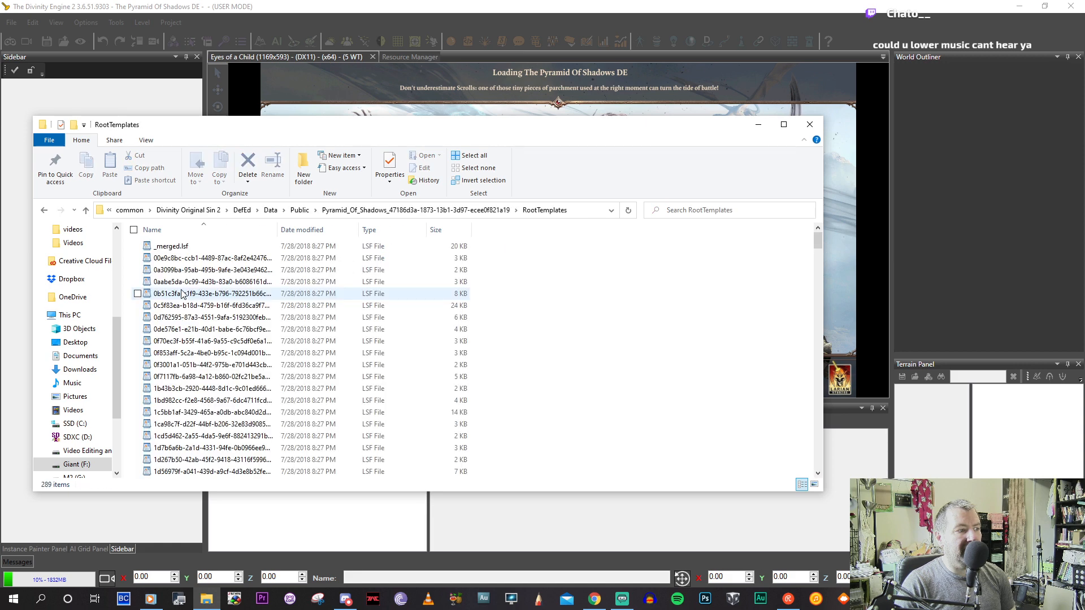
key(alt+Left)
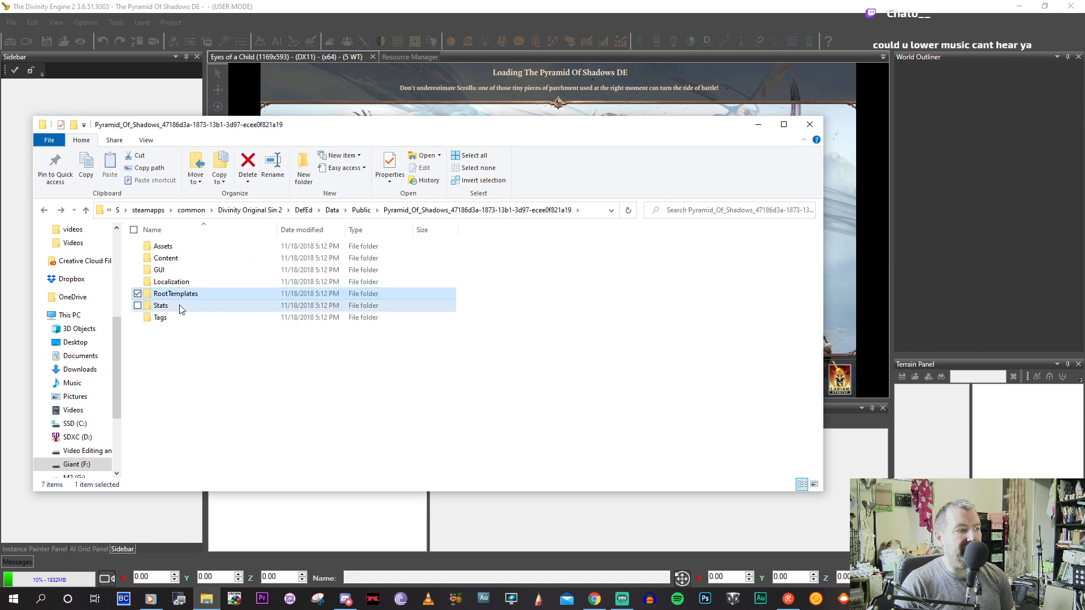
double_click(180, 306)
key(alt+Left)
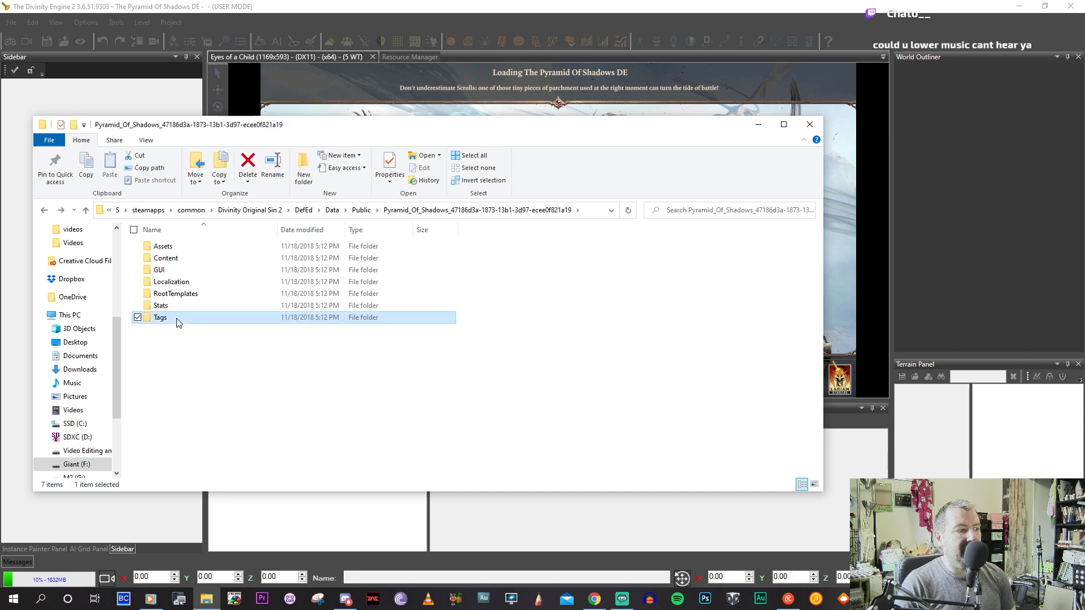
double_click(178, 319)
key(alt+Left)
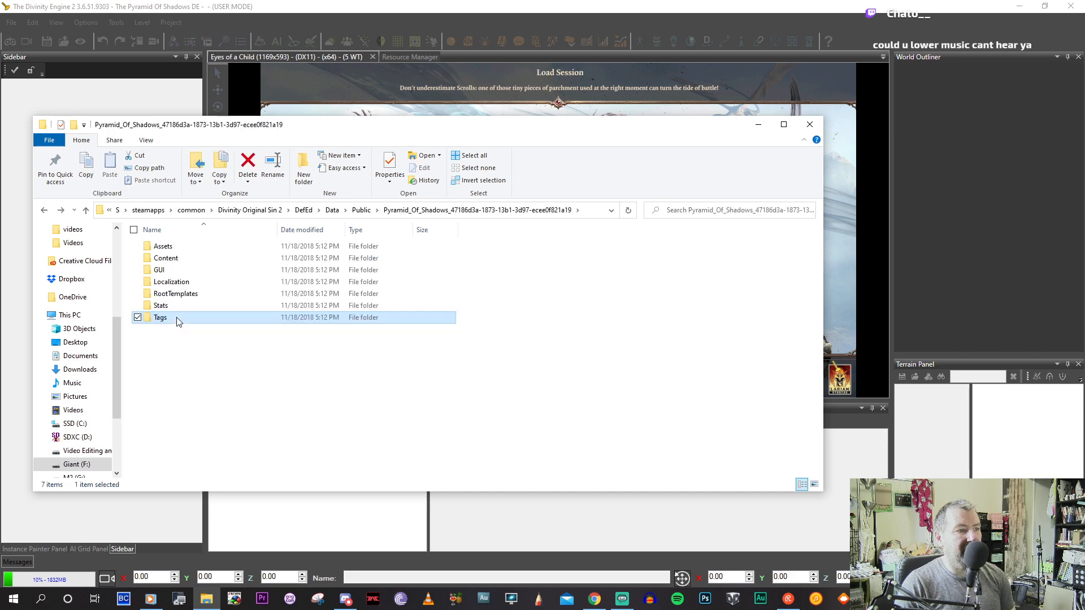
key(alt+Left)
click(180, 306)
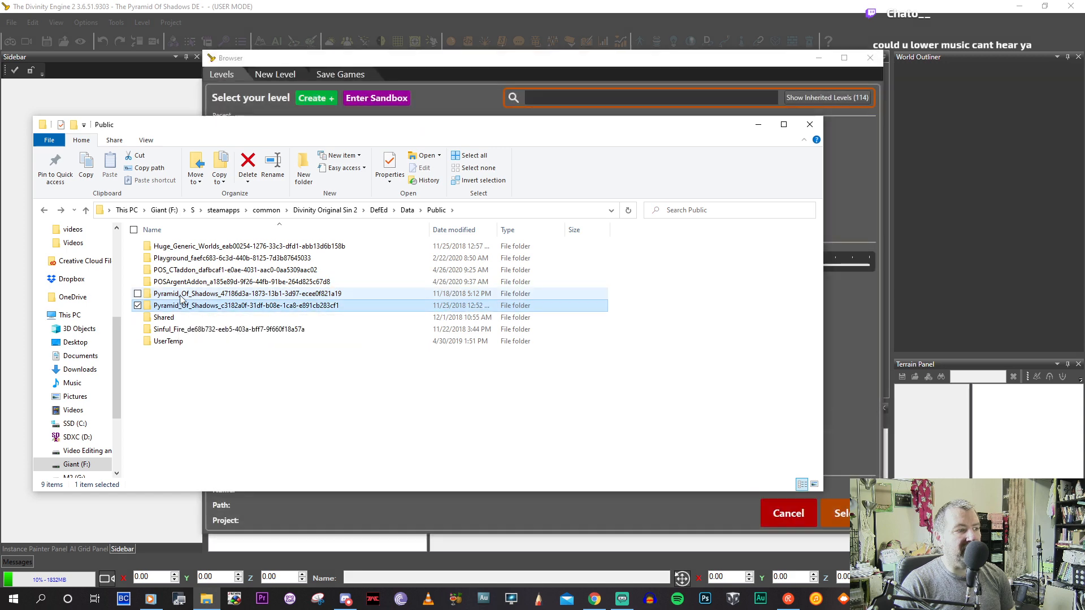
click(181, 296)
Switch to The Divinity Engine 2's level browser, remove Reaper's Coast and Fort Joy from the recent levels, and load Two Lovers Village.
click(433, 62)
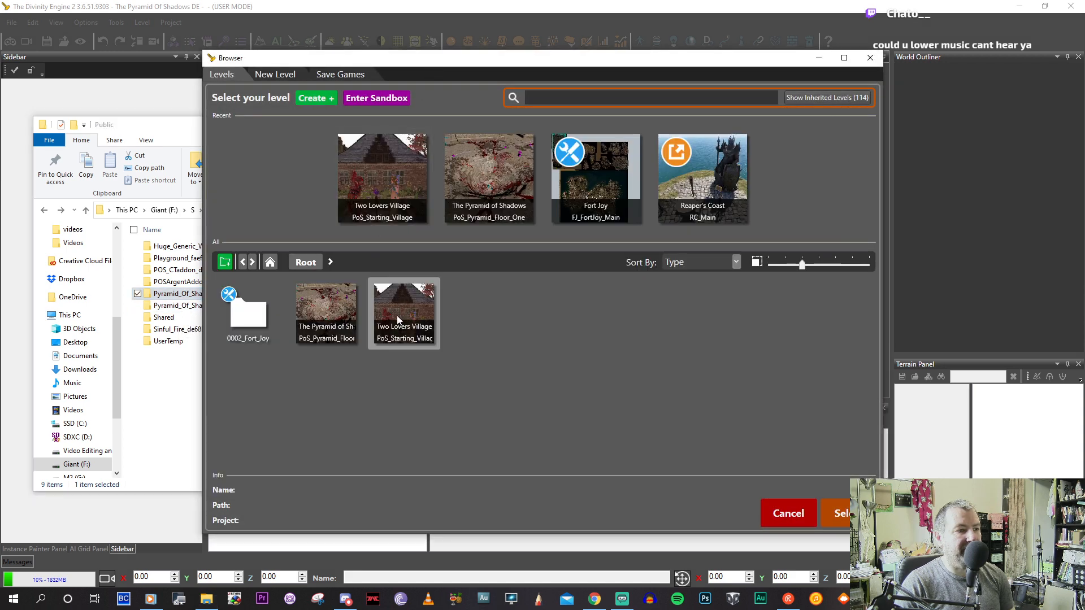
click(371, 155)
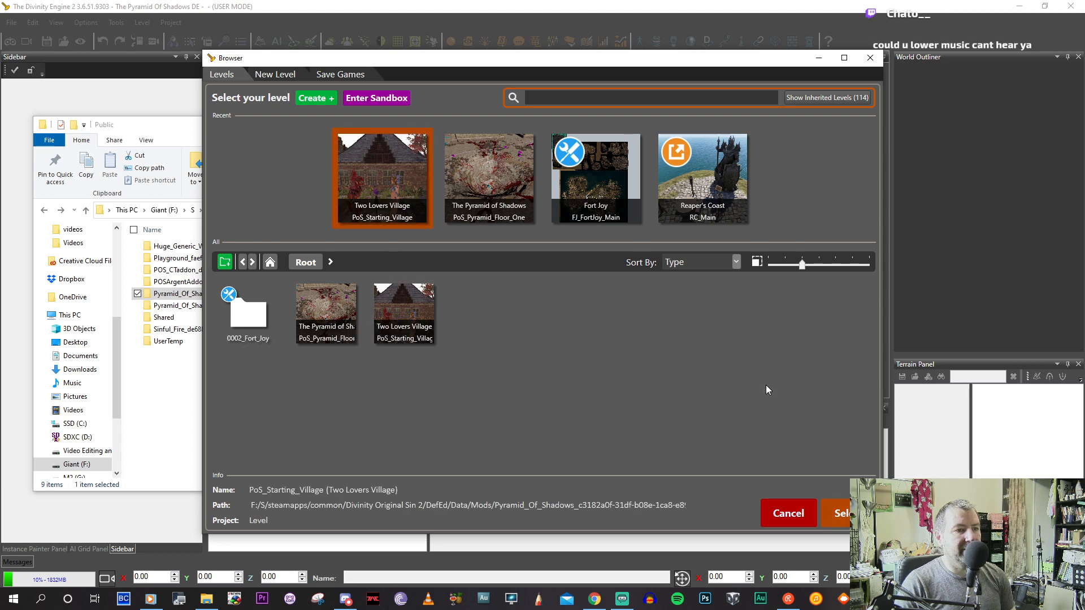
click(681, 187)
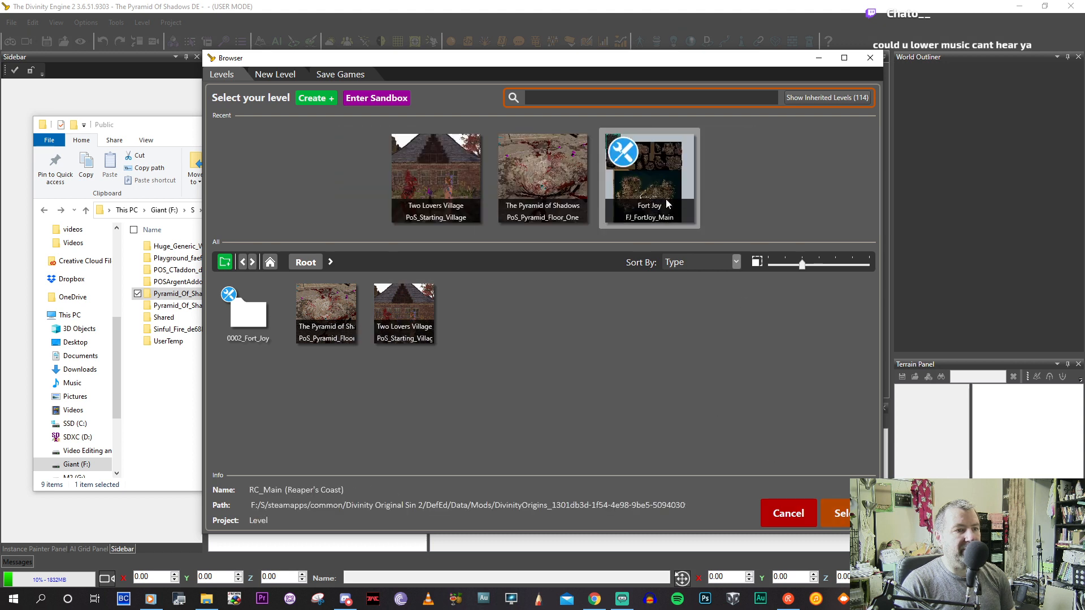
click(662, 202)
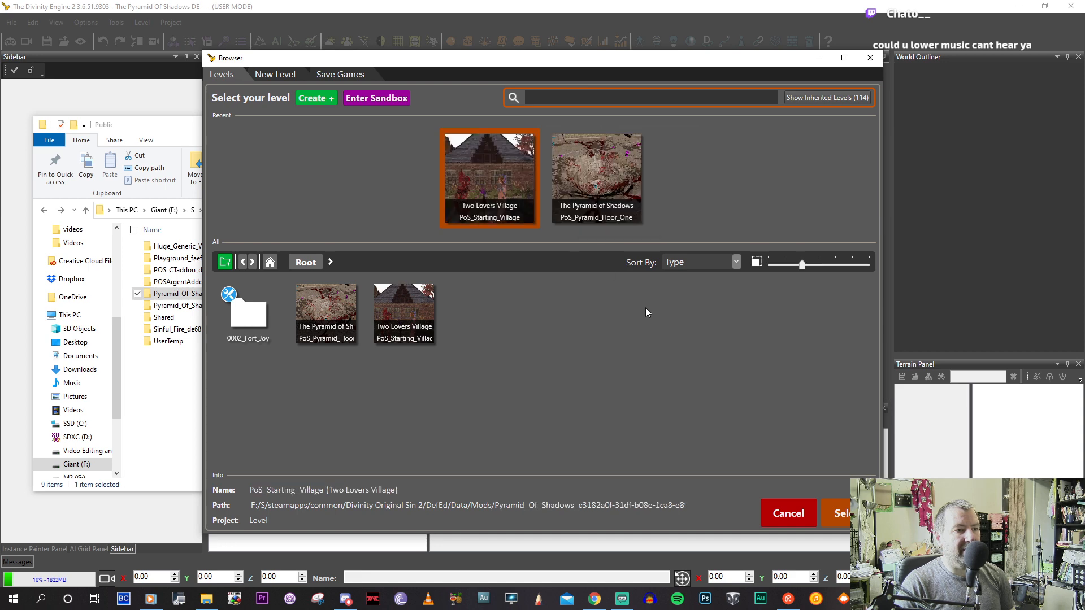
click(788, 514)
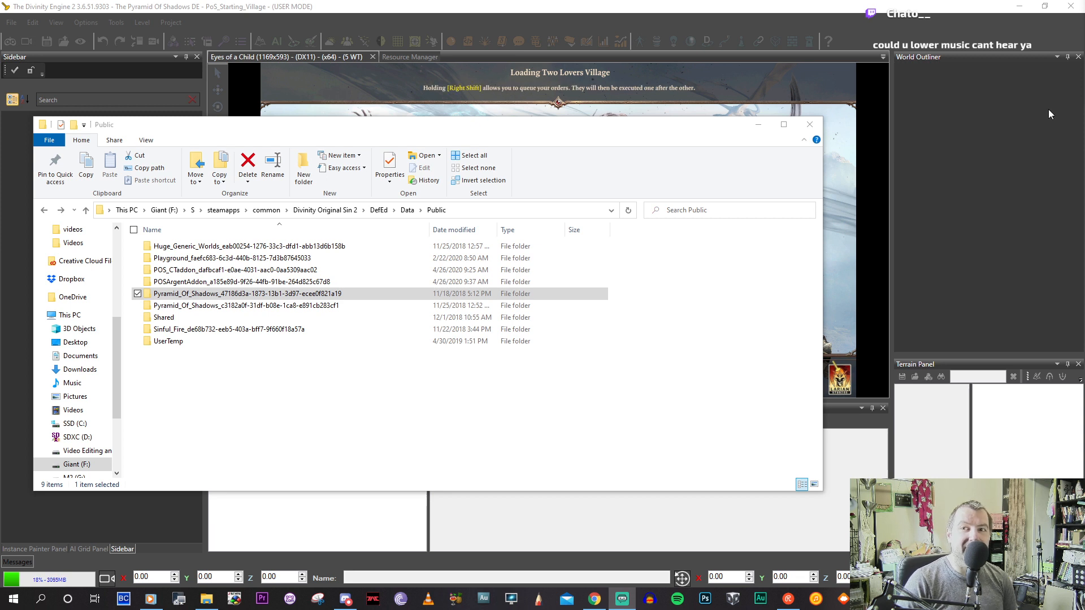
Examine the Pyramid_Of_Shadows_47186d3a folder down to the Stats, Generated and Data files, and return to the Public folder.
click(443, 137)
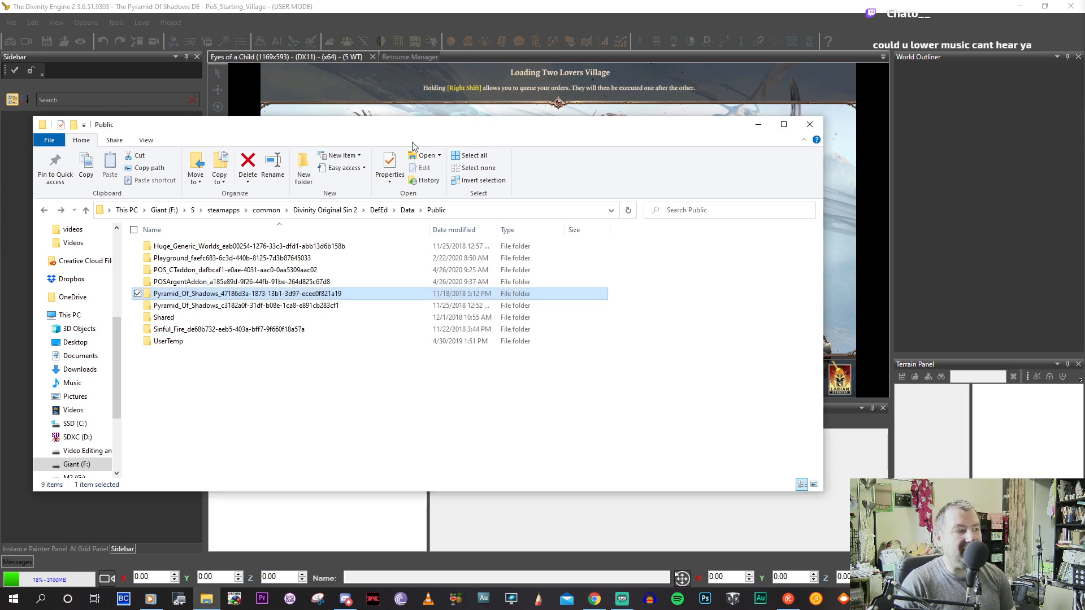
double_click(229, 293)
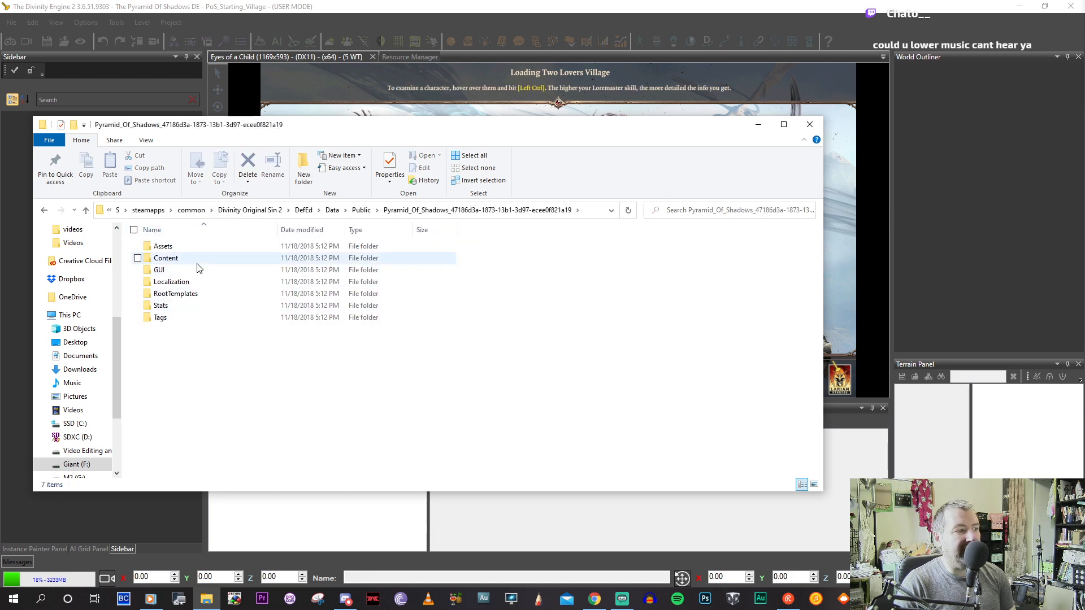
key(BackSpace)
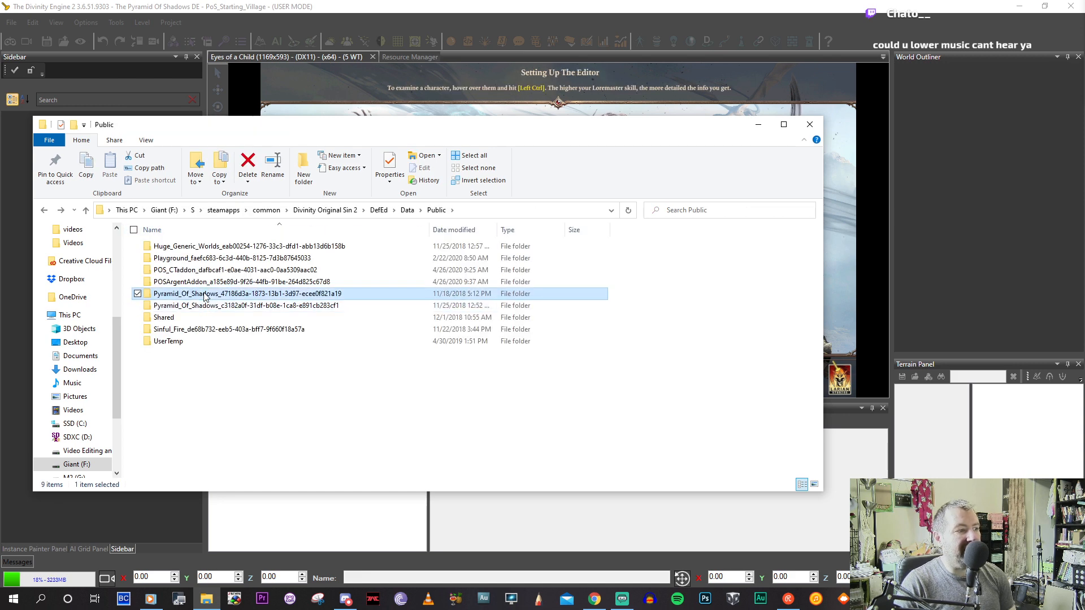
double_click(170, 294)
double_click(161, 306)
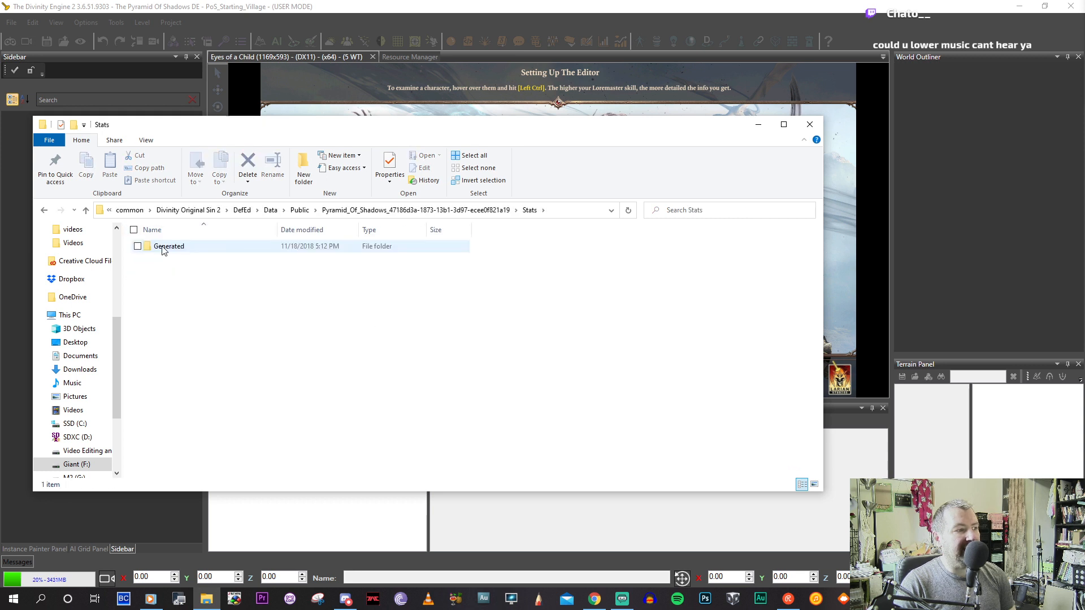
double_click(164, 248)
double_click(164, 248)
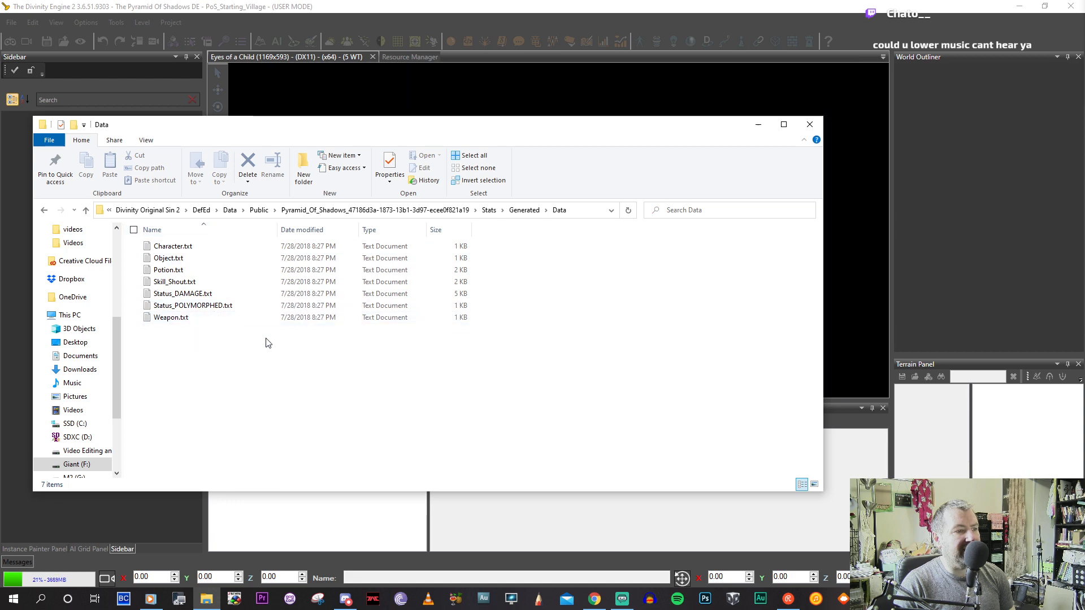
key(BackSpace)
key(BackSpace)
key(BackSpace)
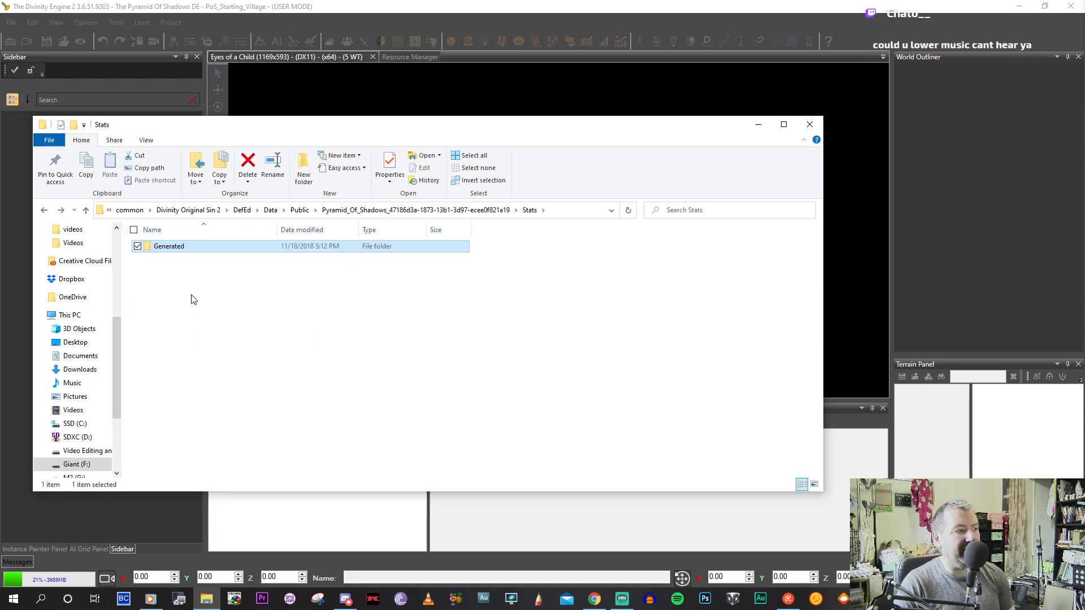
key(BackSpace)
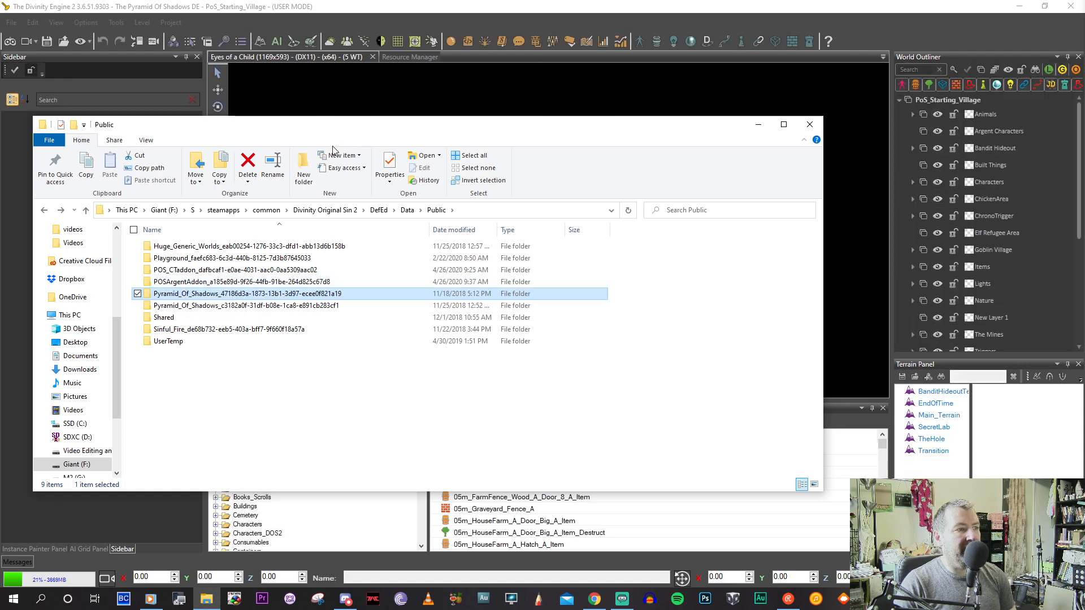
Open the POSArgentAddon folder in a separate window and move it beside the Public folder window.
click(326, 282)
right_click(326, 281)
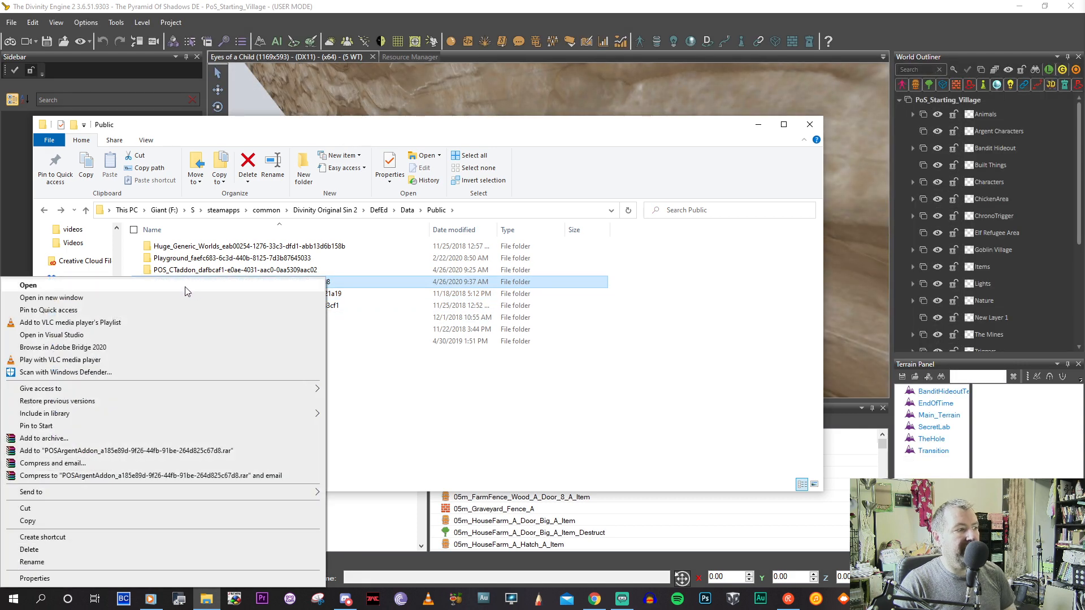
click(182, 298)
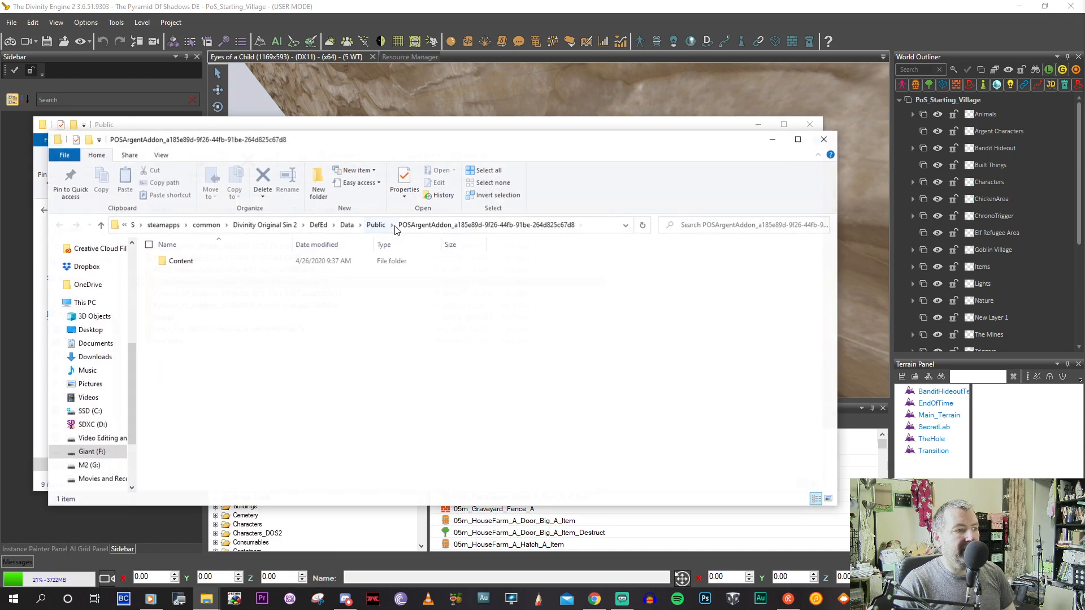
drag(366, 148, 618, 140)
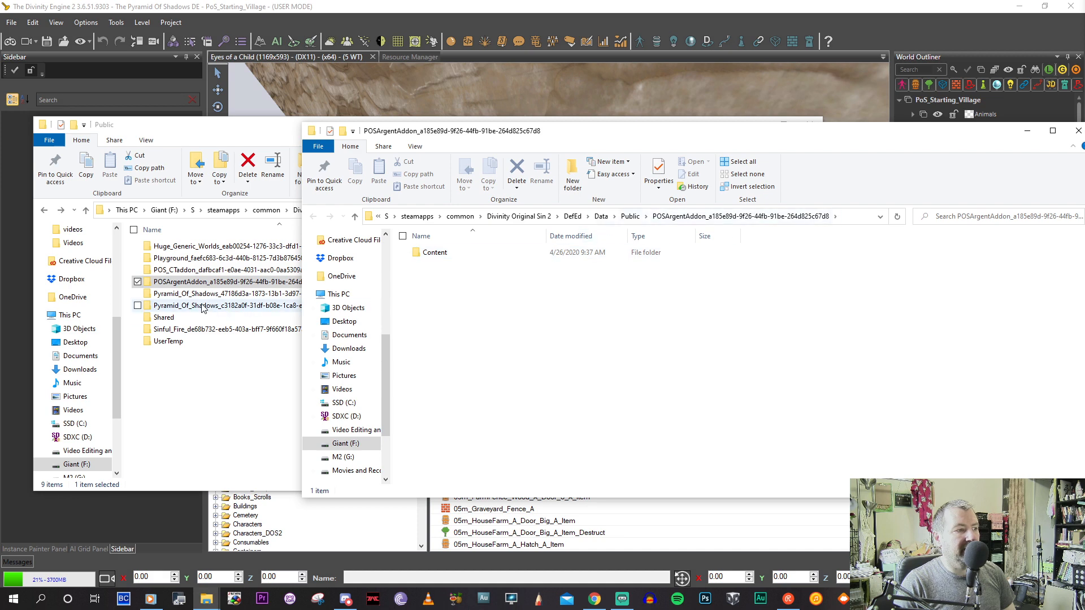
Open the Assets folder of Pyramid_Of_Shadows_c3182a0f in the first window and reposition the addon window so both folders stay accessible.
click(195, 306)
double_click(194, 305)
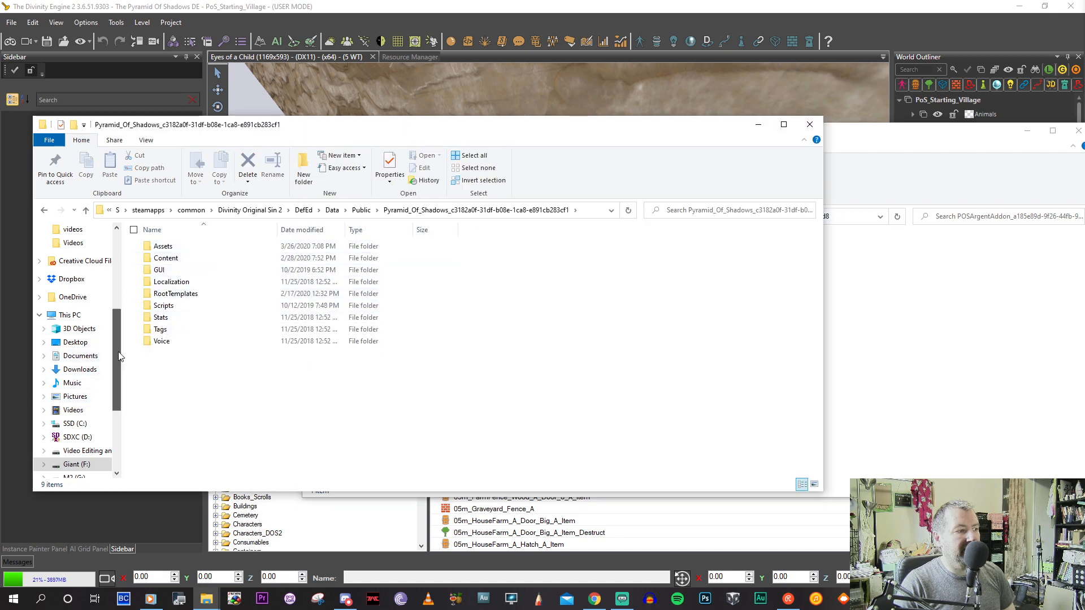
scroll(101, 345, up, 5)
click(72, 346)
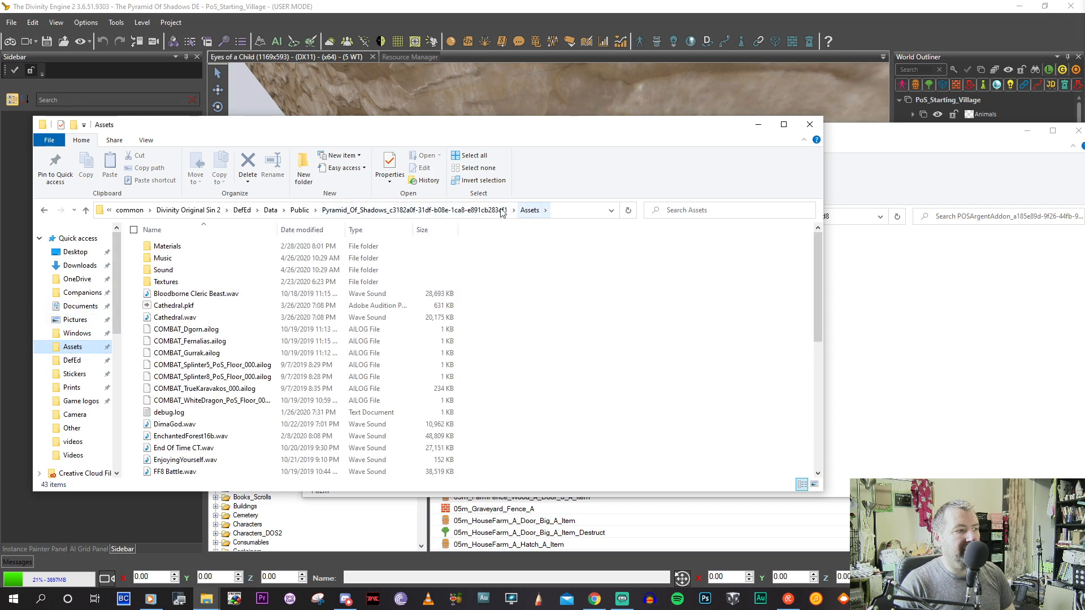
click(836, 151)
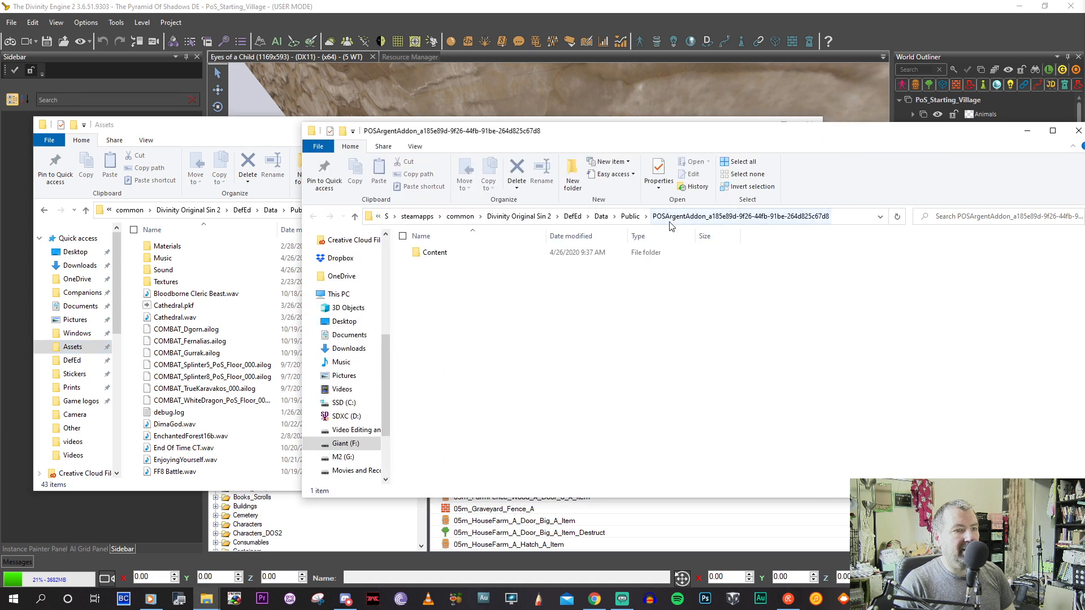
drag(600, 134, 647, 237)
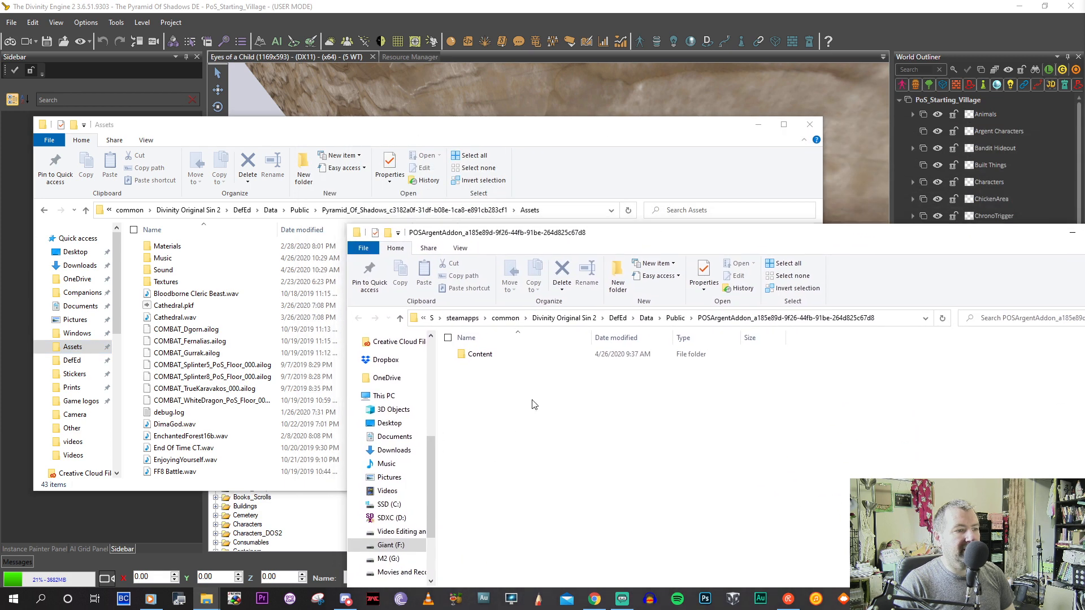
Check the Content folder inside POSArgentAddon and return to the addon's main folder.
double_click(497, 357)
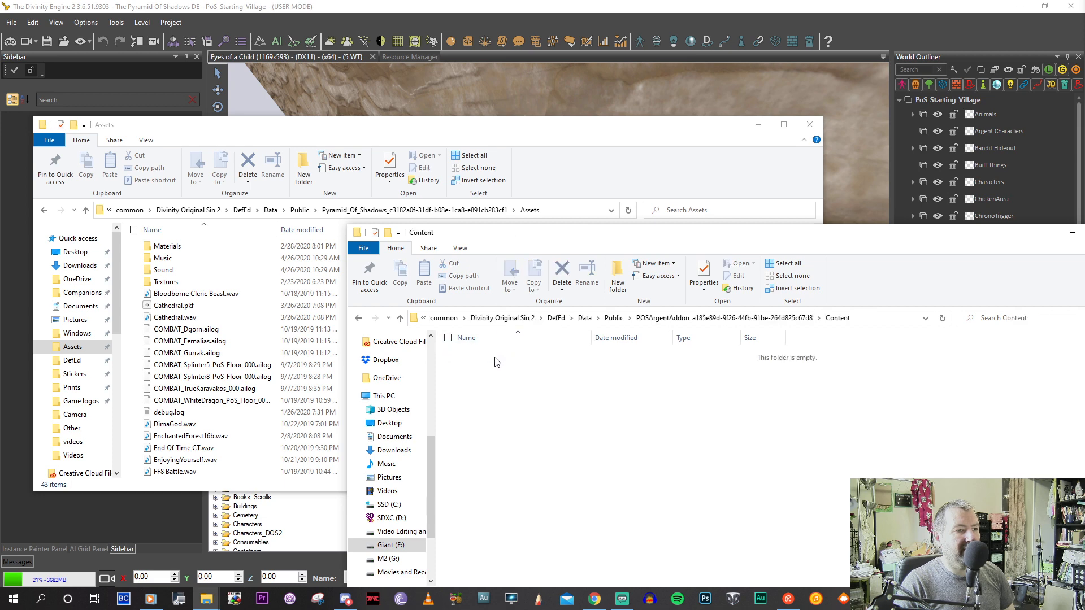
key(alt+Left)
drag(713, 403, 698, 409)
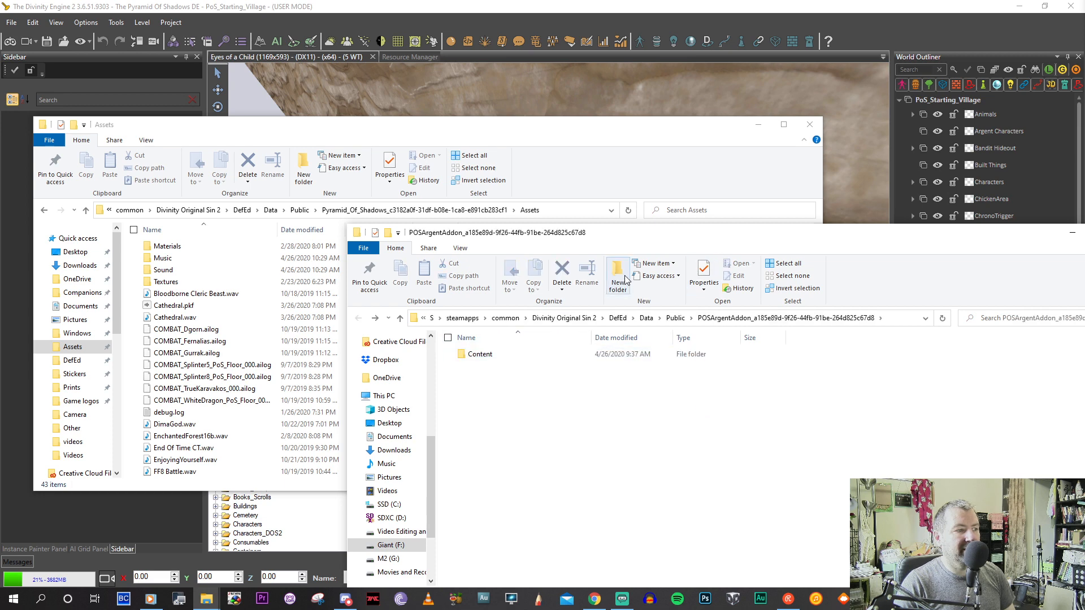
right_click(497, 448)
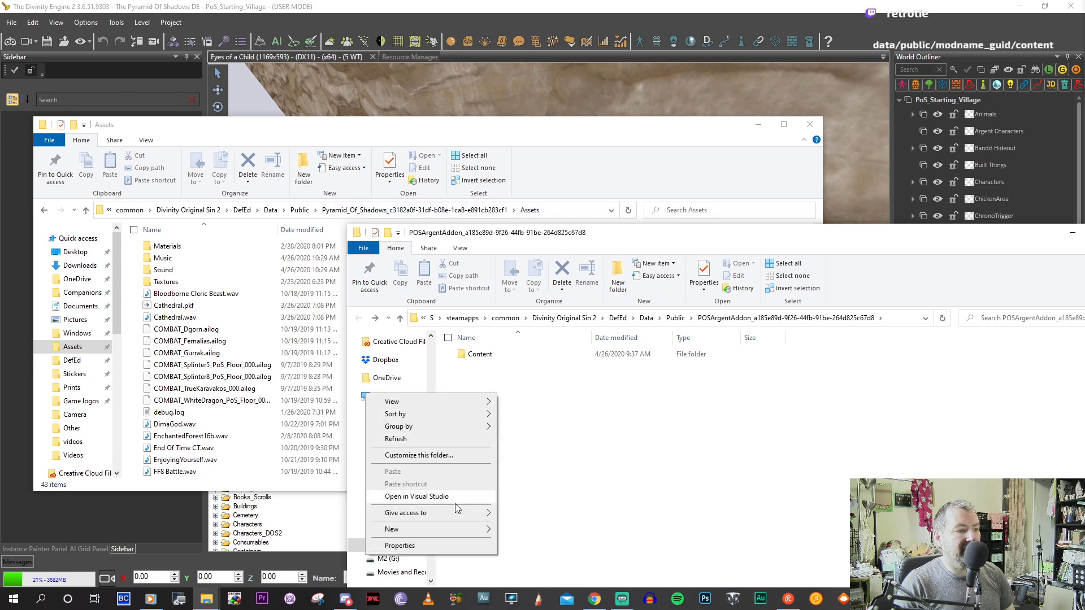
click(737, 445)
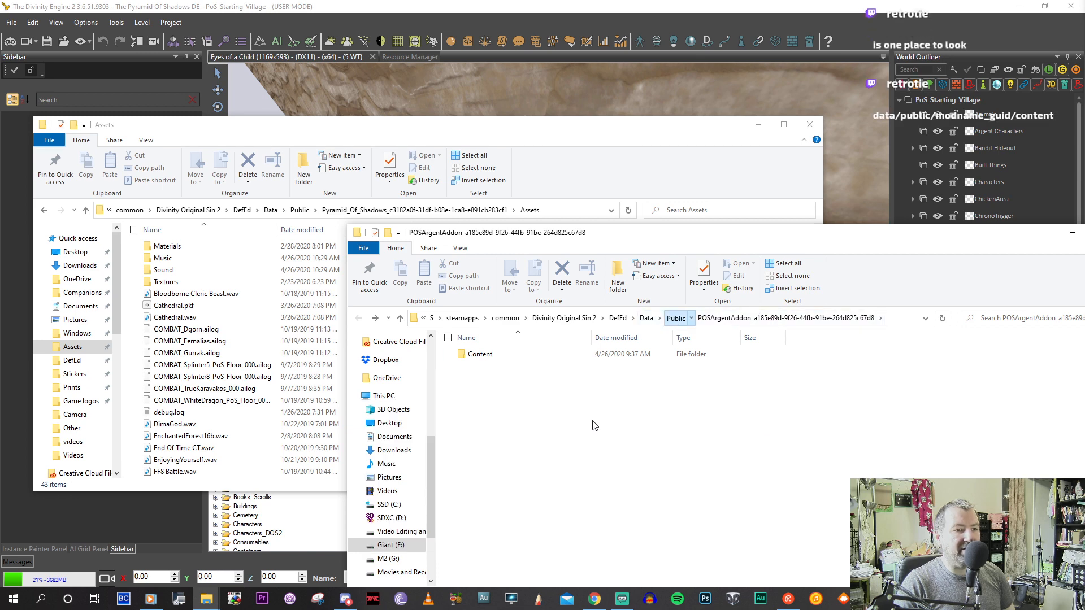
Create a folder named Assets inside the POS_CTaddon folder under Public and open it.
click(673, 318)
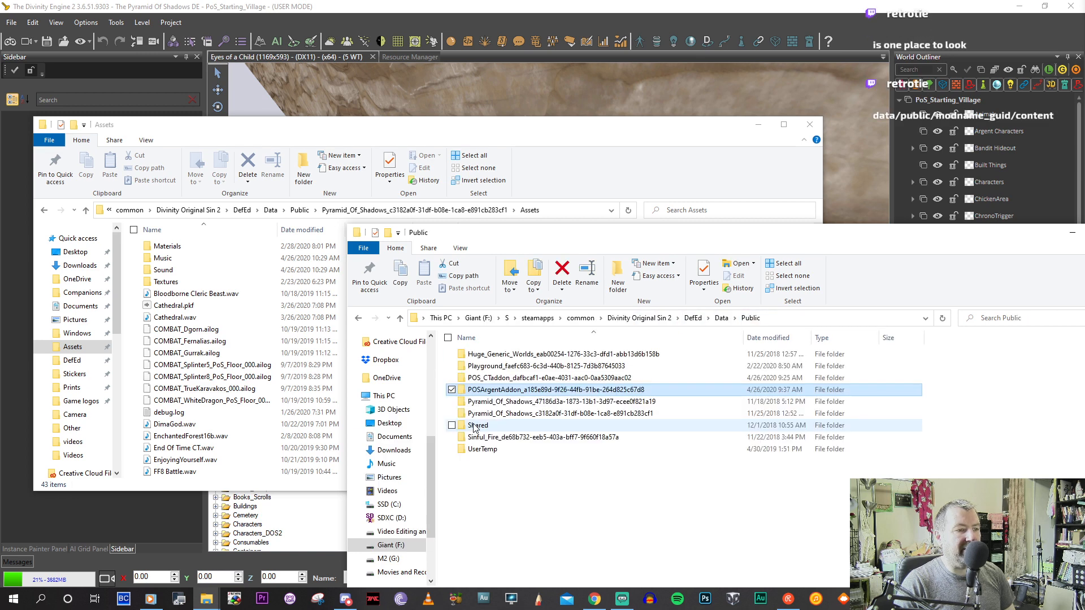
double_click(505, 377)
right_click(553, 417)
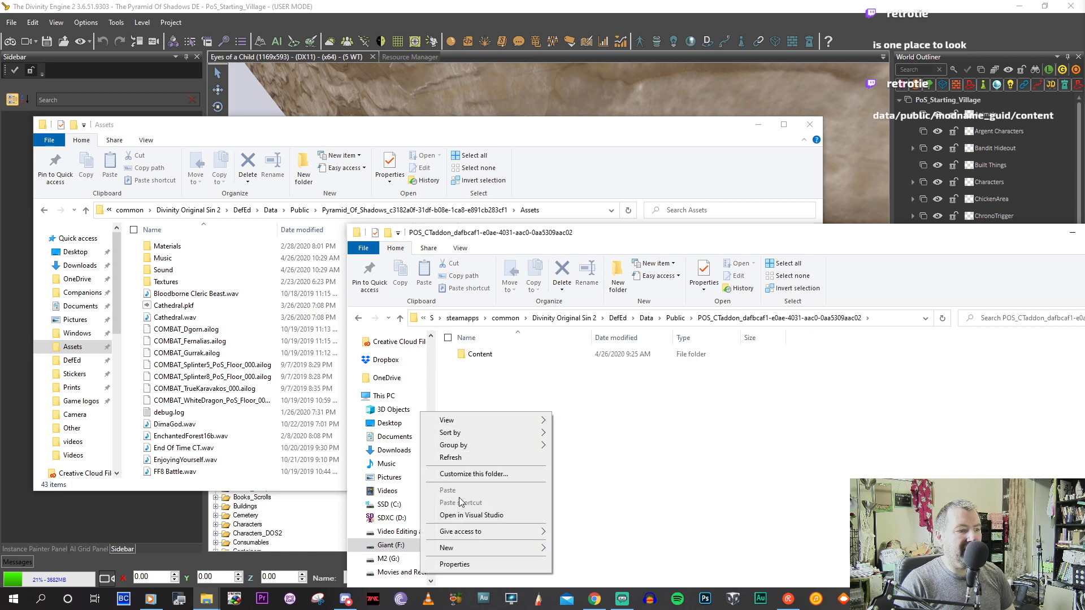
mouse_move(464, 548)
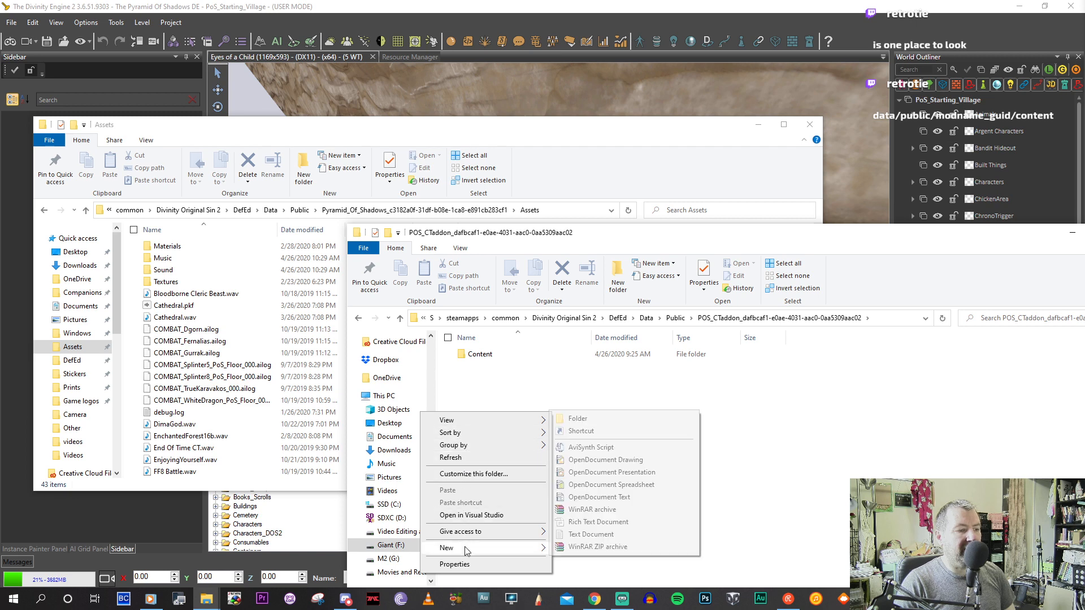
click(606, 423)
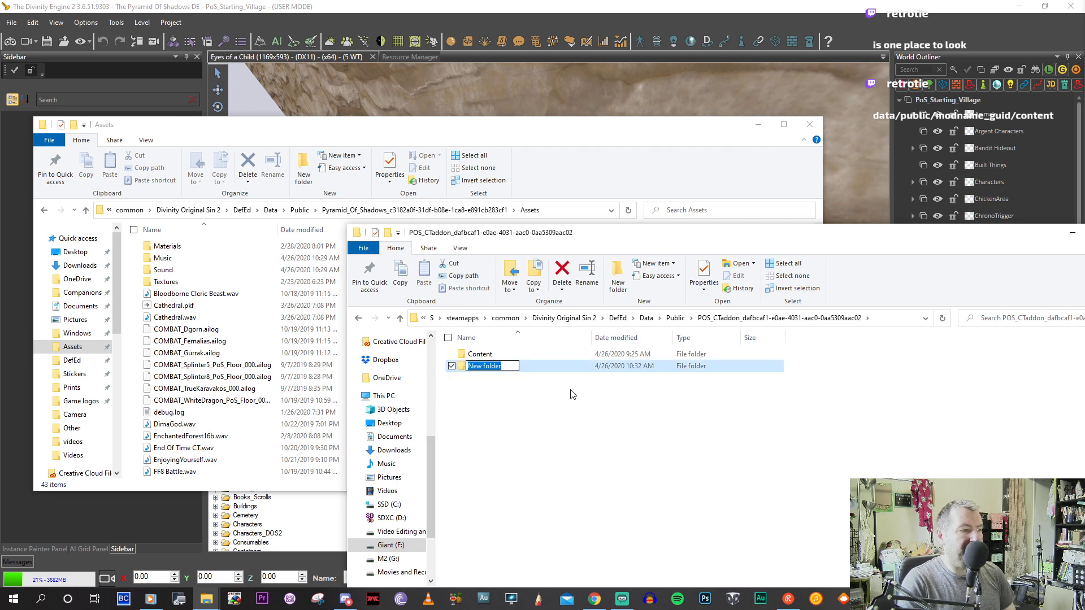
text(Assets)
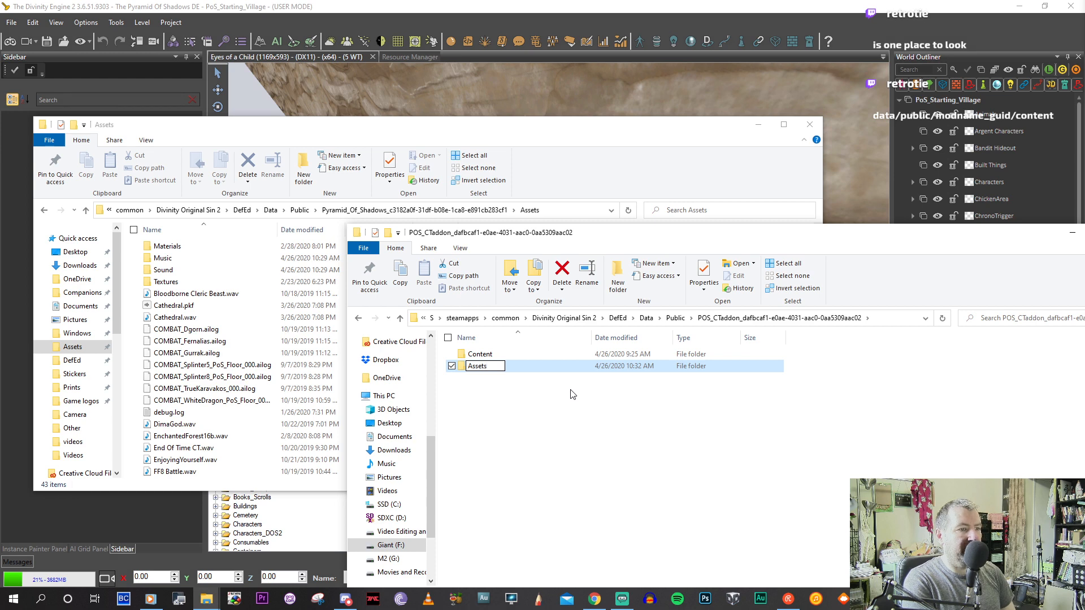
key(Return)
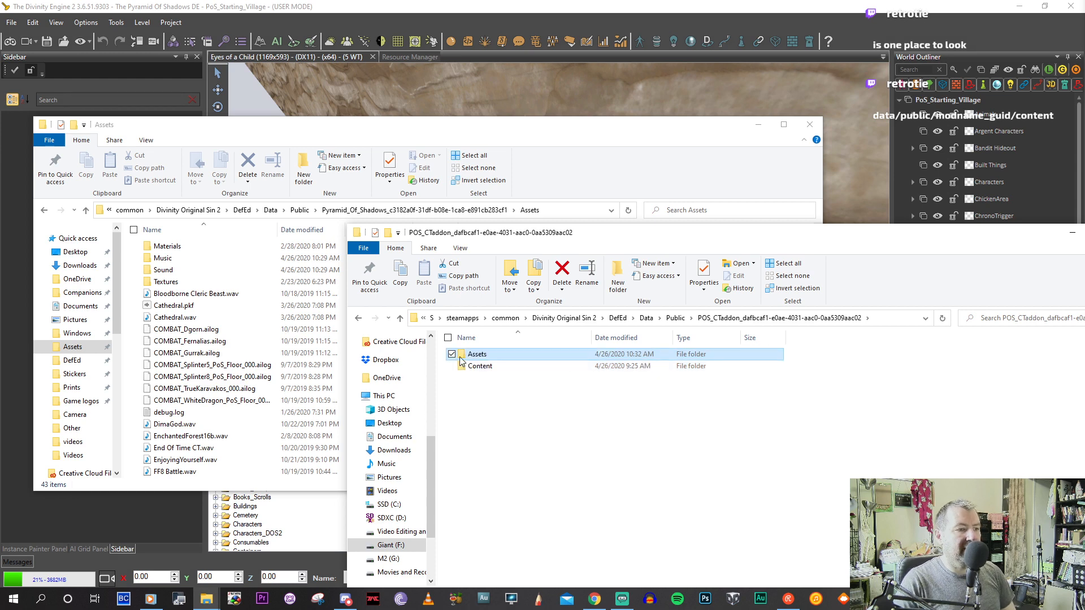
double_click(476, 354)
Move EnchantedForest16b.wav, GuardiaCastle.wav and TruceCanyon.wav from the Pyramid_Of_Shadows Assets folder into the POS_CTaddon Assets folder.
click(179, 296)
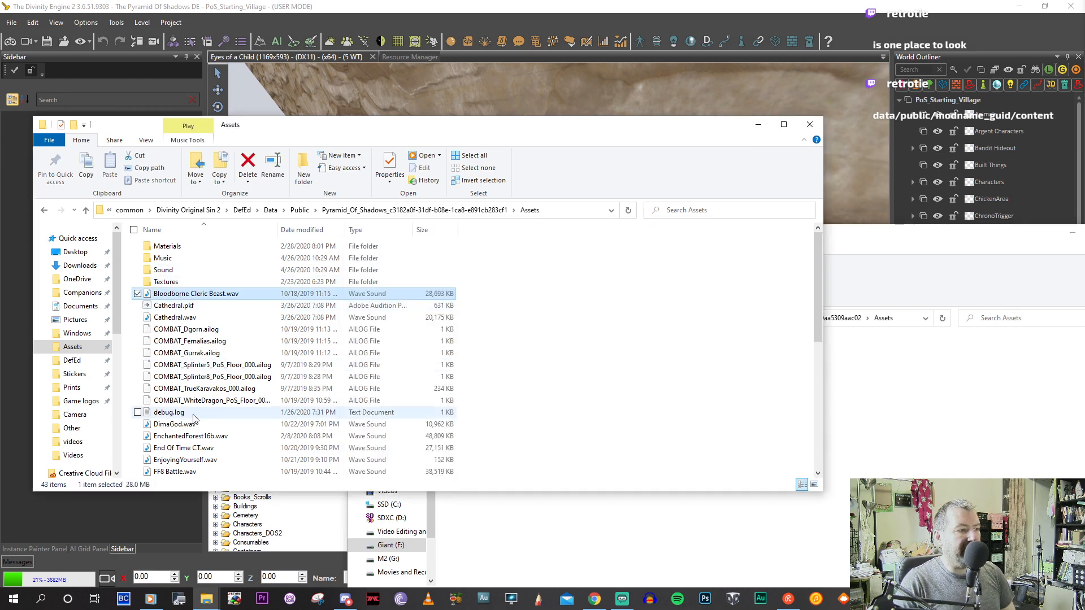
click(173, 424)
scroll(150, 368, down, 2)
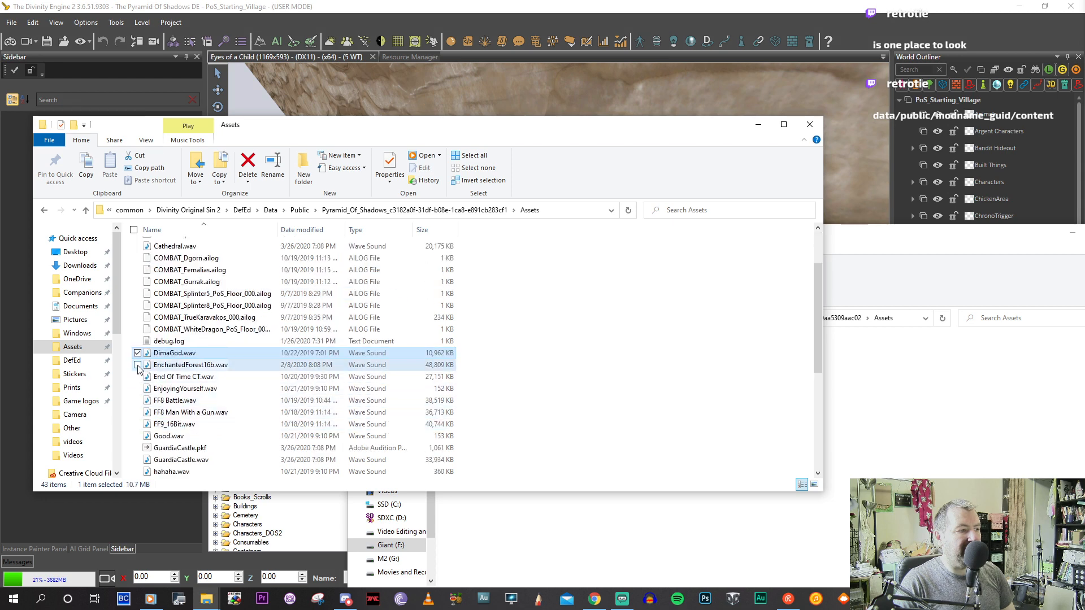
click(141, 366)
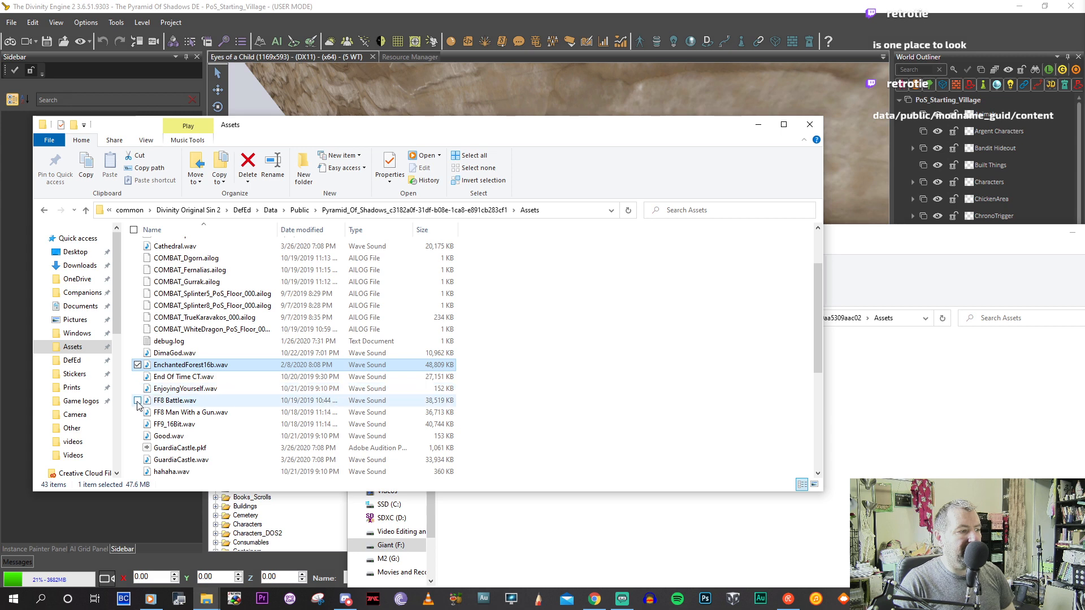
scroll(138, 427, down, 1)
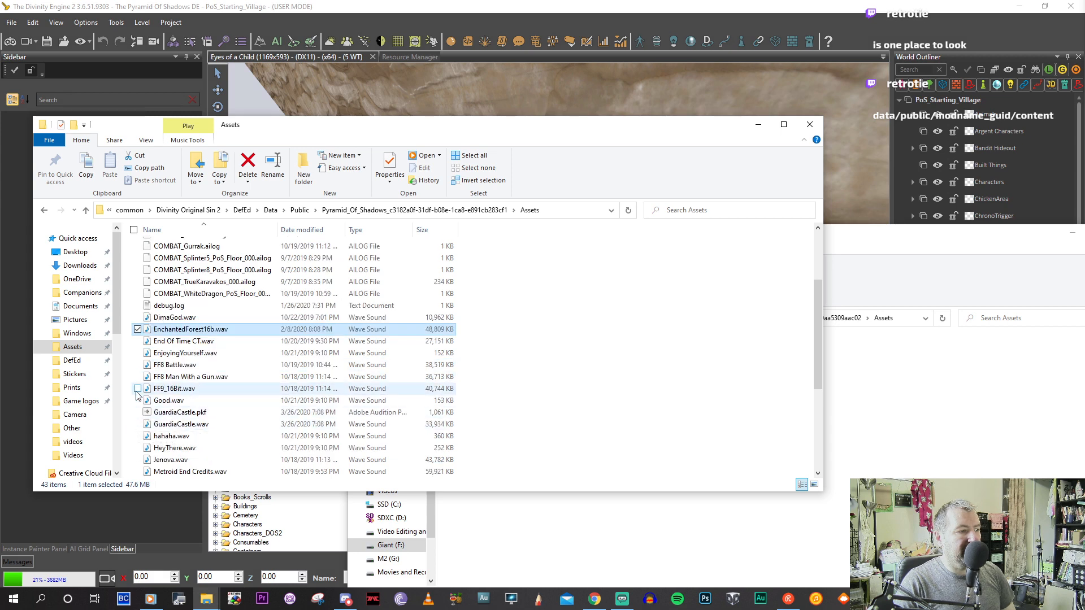
click(138, 426)
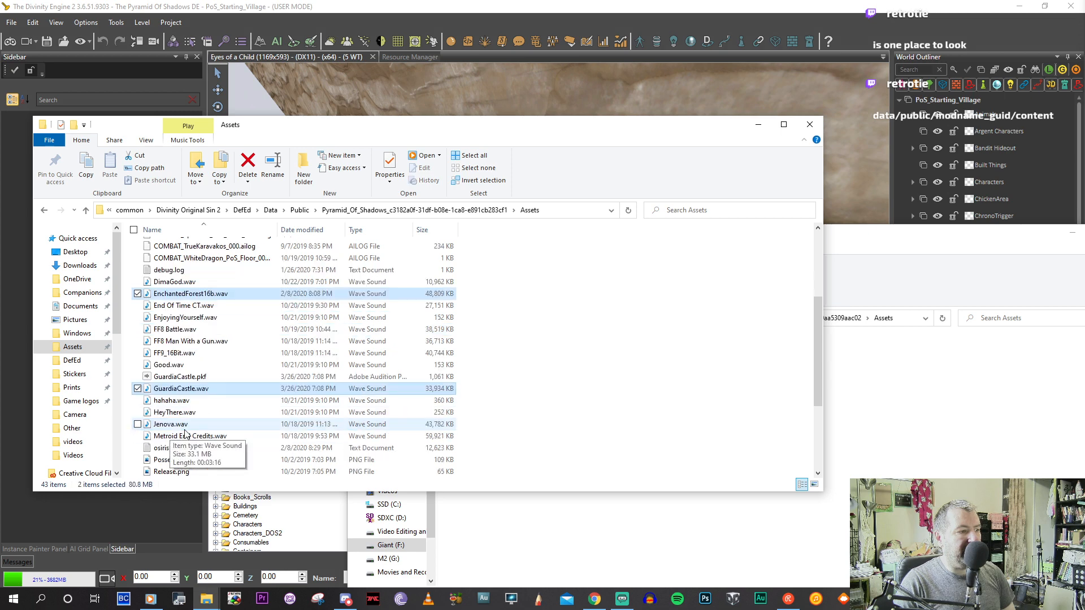
scroll(169, 438, down, 1)
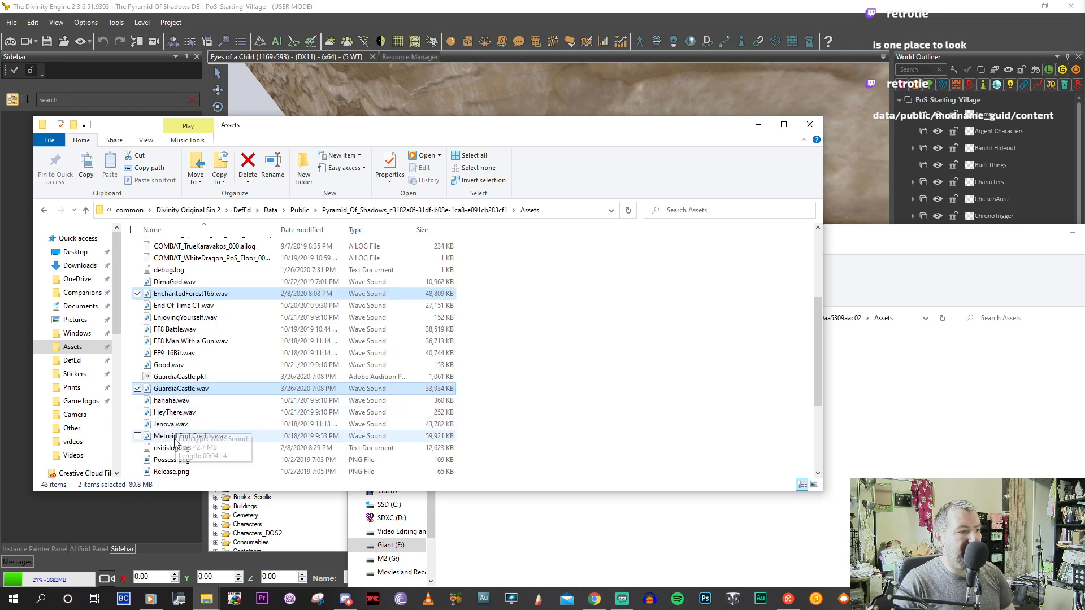
scroll(179, 433, down, 1)
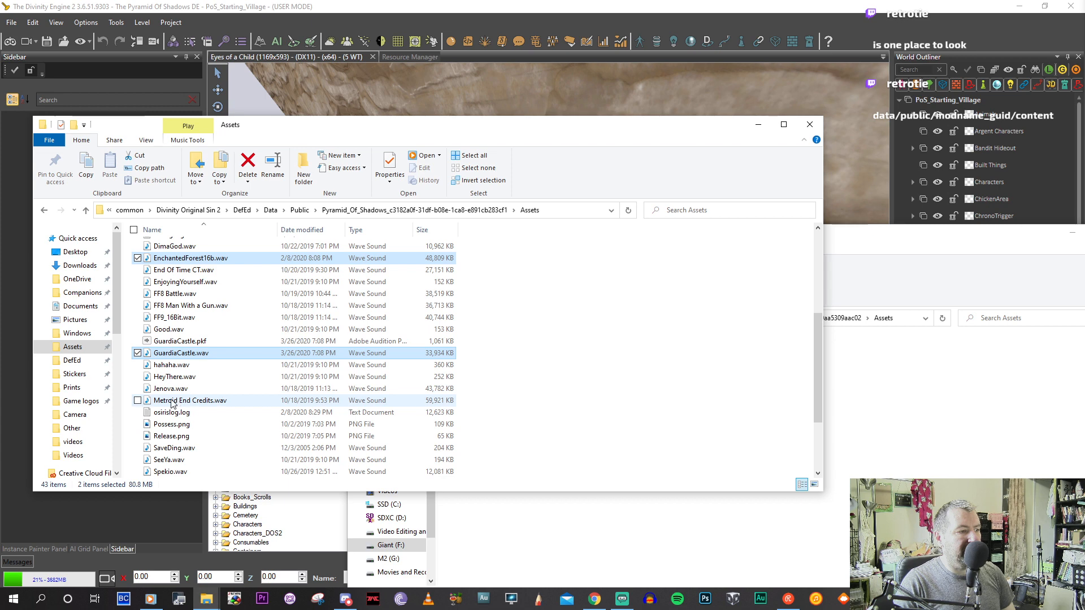
scroll(181, 405, down, 1)
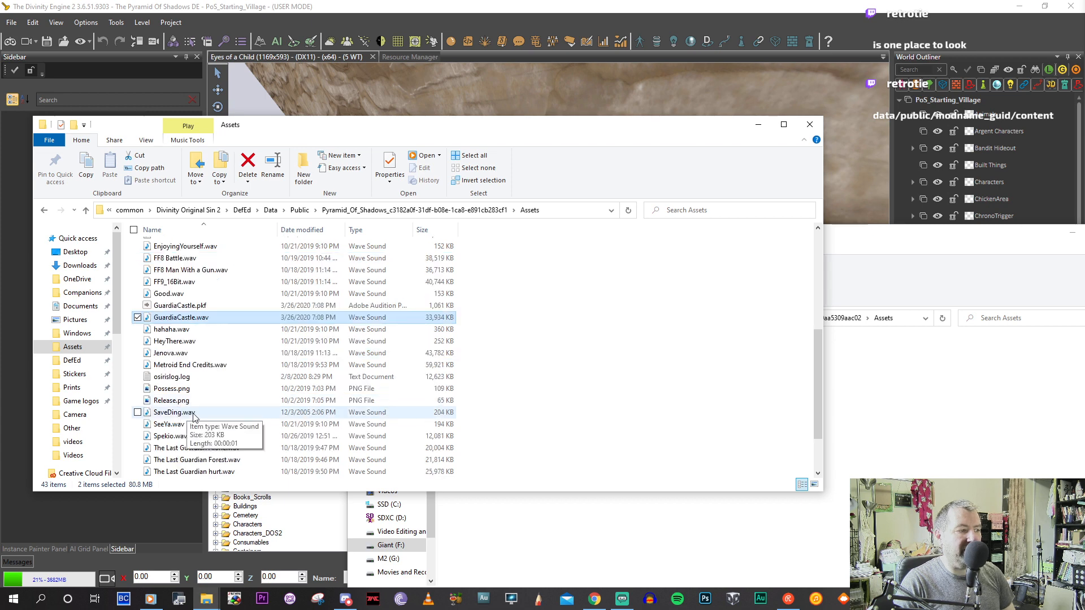
scroll(207, 417, down, 1)
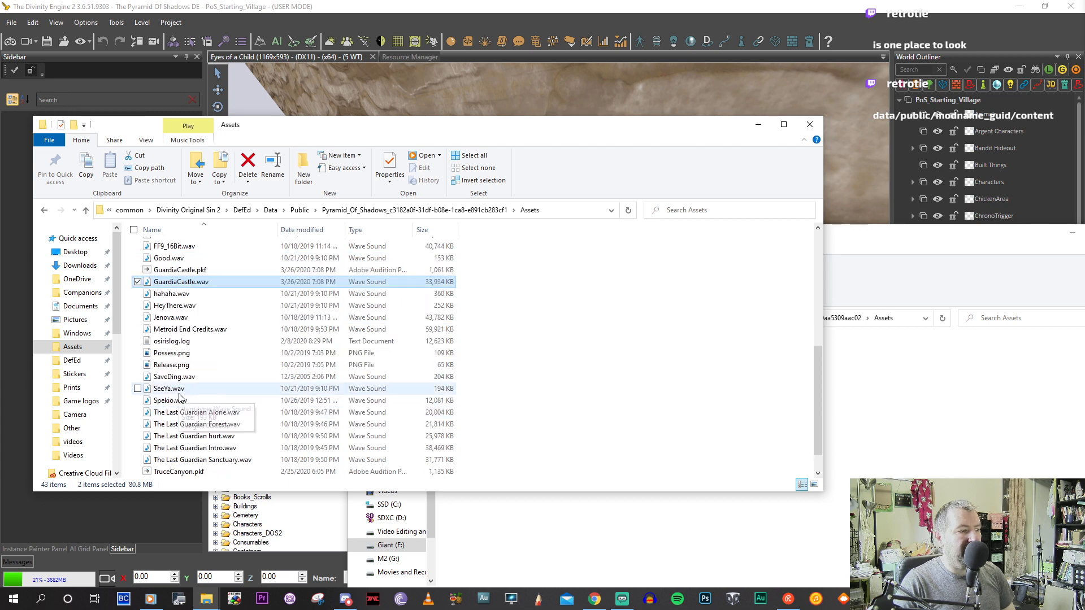
scroll(229, 418, down, 1)
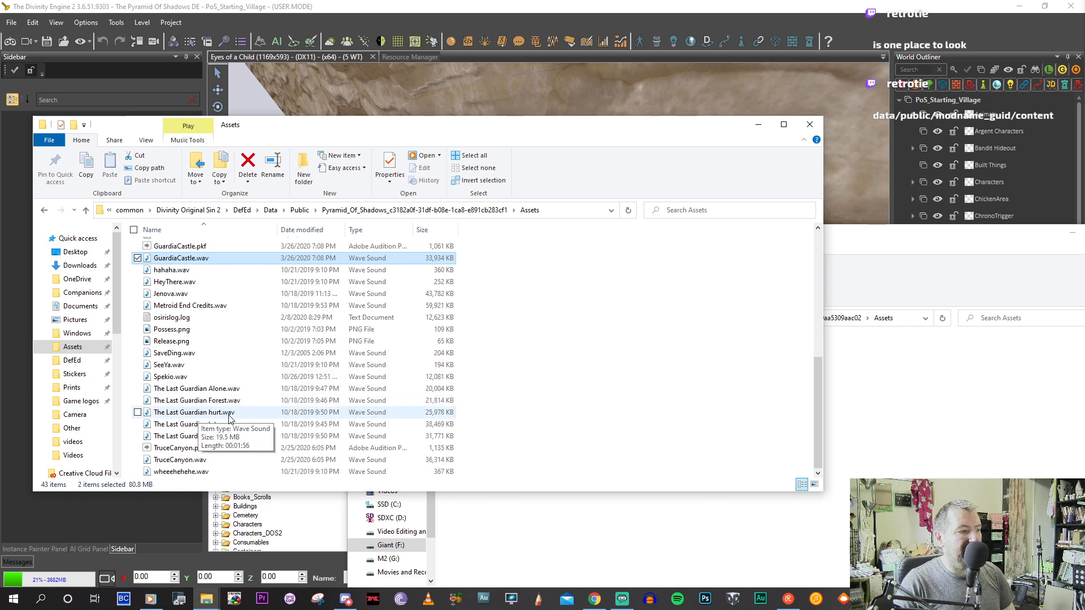
scroll(236, 416, up, 1)
scroll(249, 431, down, 1)
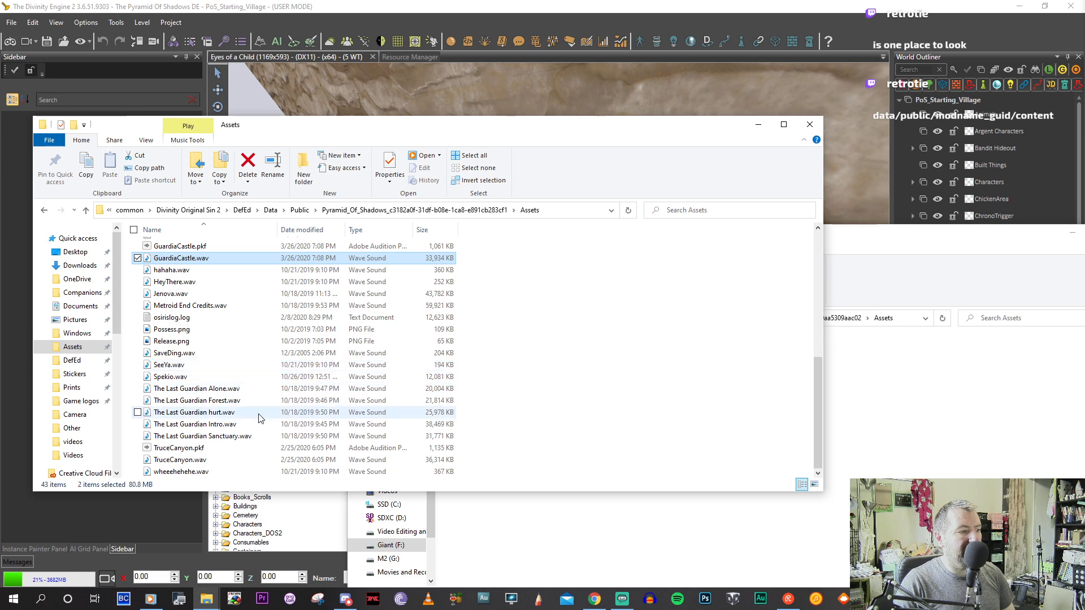
ctrl+click(181, 460)
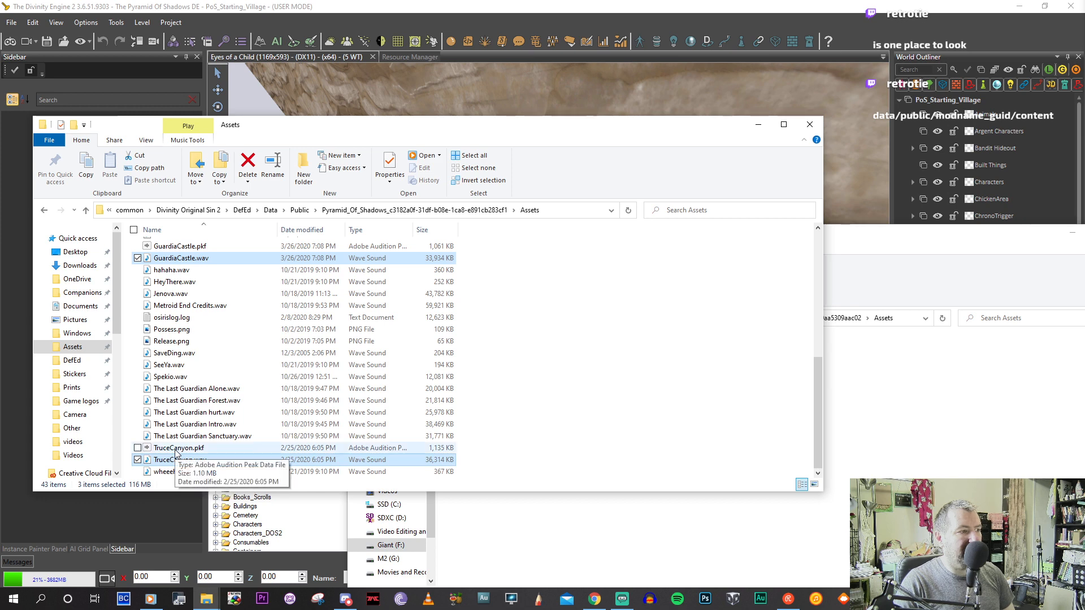
drag(176, 462, 665, 533)
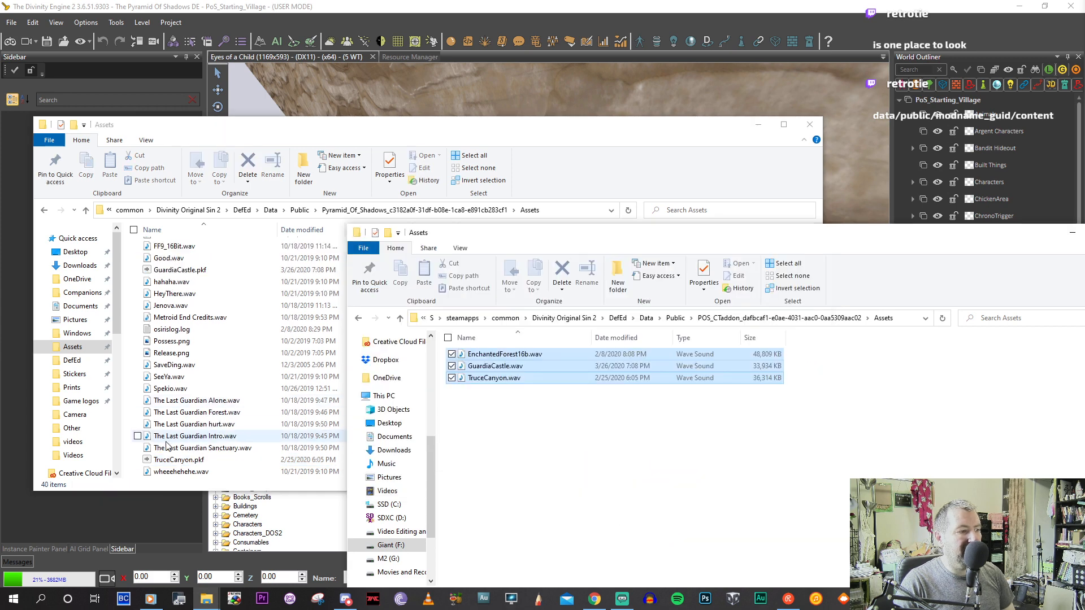
Delete TruceCanyon.pkf, GuardiaCastle.pkf and Cathedral.pkf from the Pyramid_Of_Shadows Assets folder, and move Cathedral.wav into the POS_CTaddon Assets folder.
click(179, 460)
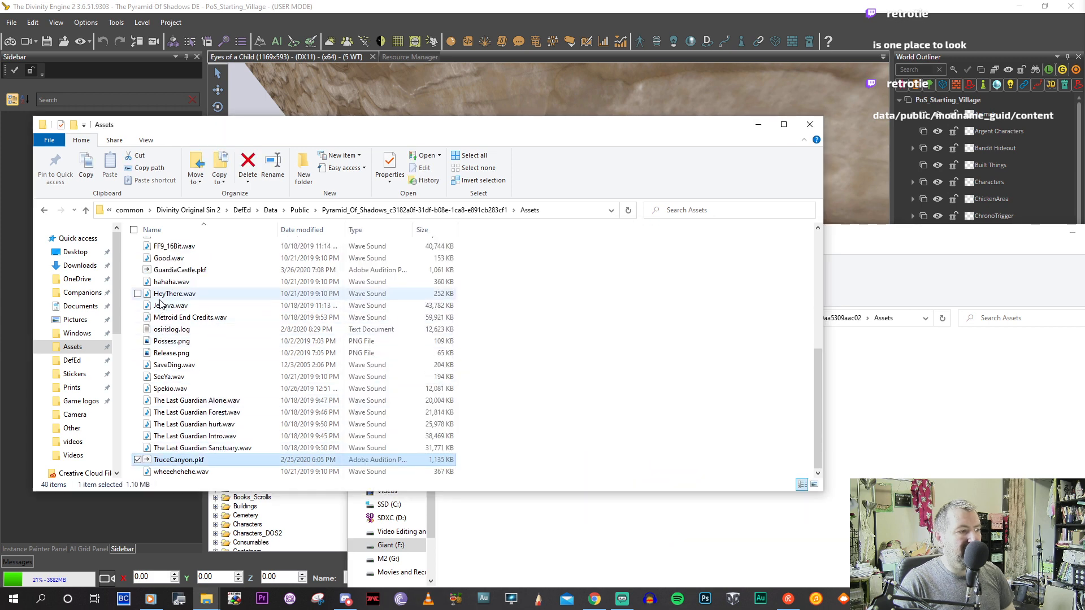
ctrl+click(170, 270)
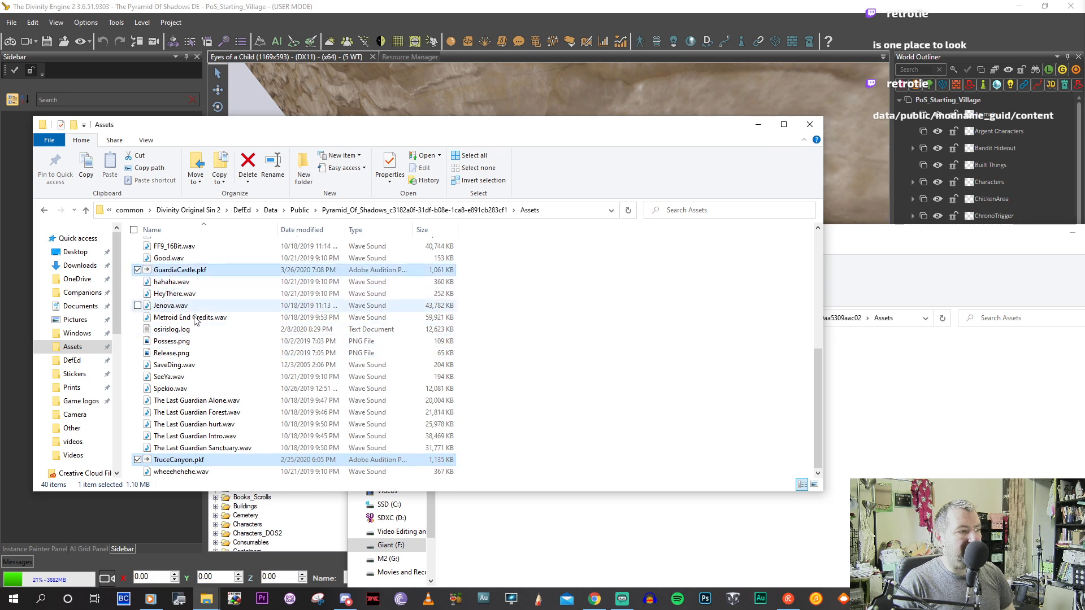
scroll(188, 311, up, 4)
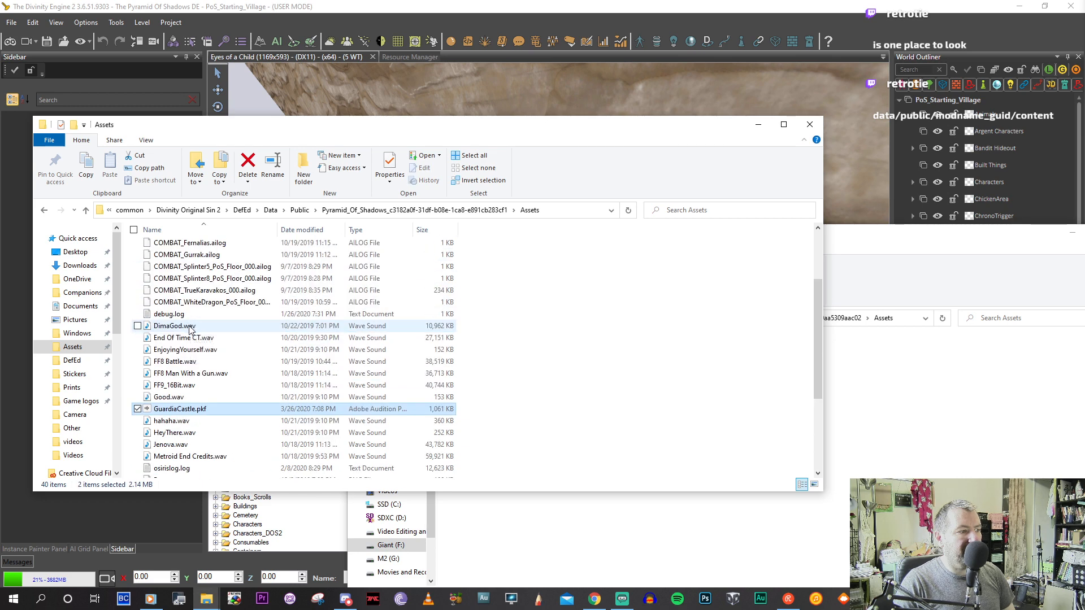
scroll(191, 329, up, 2)
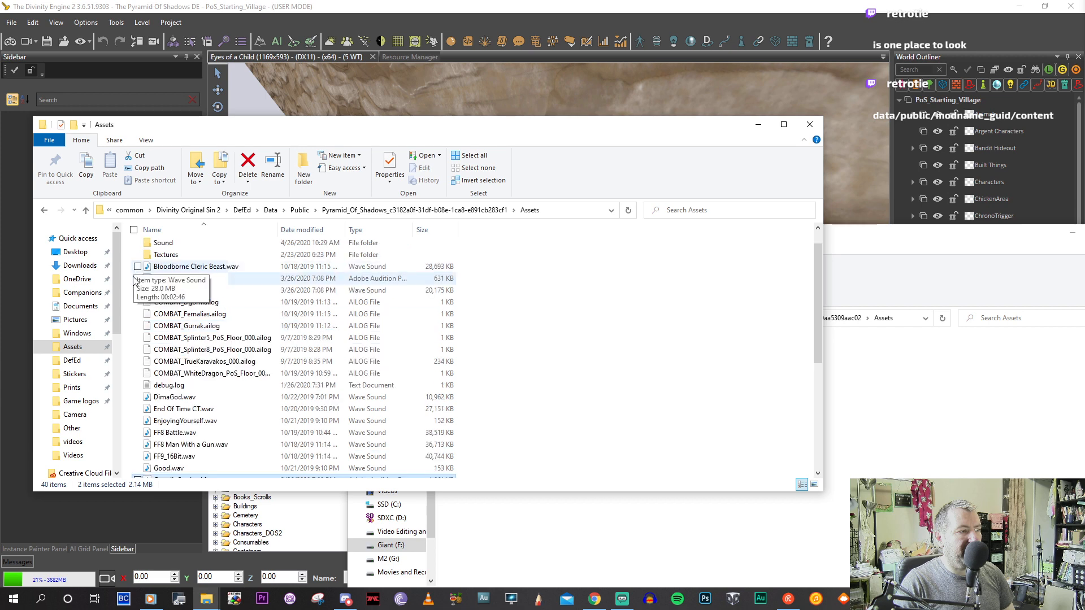
click(138, 278)
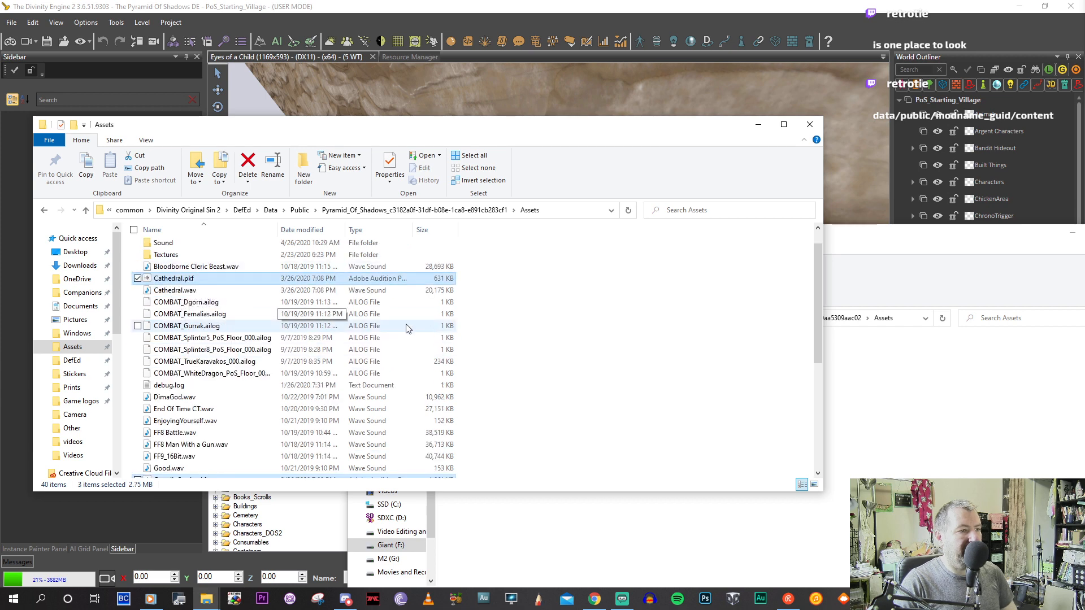
key(Delete)
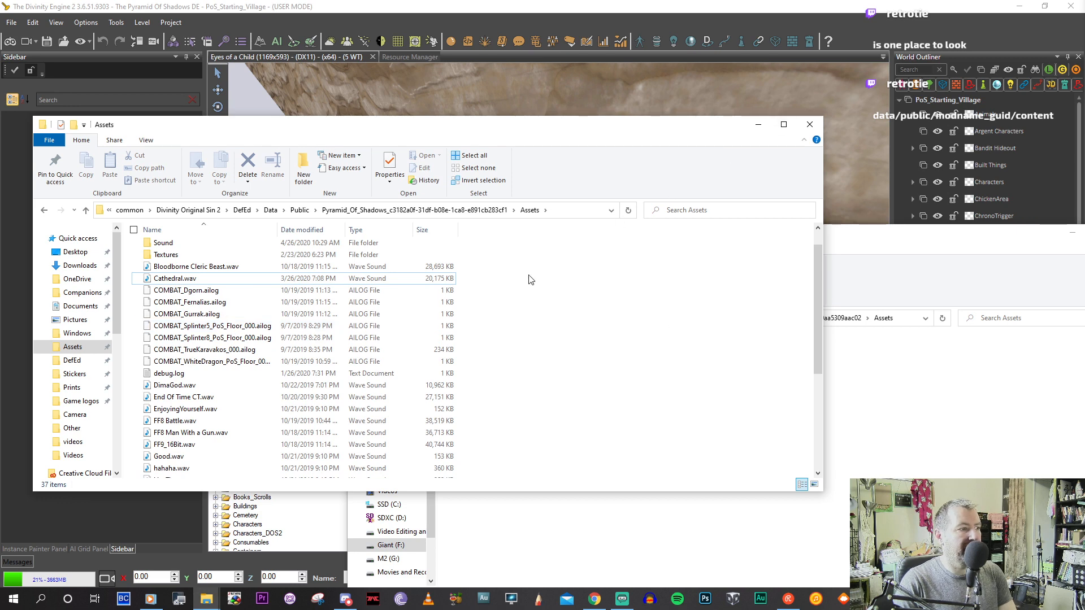
drag(167, 284, 515, 528)
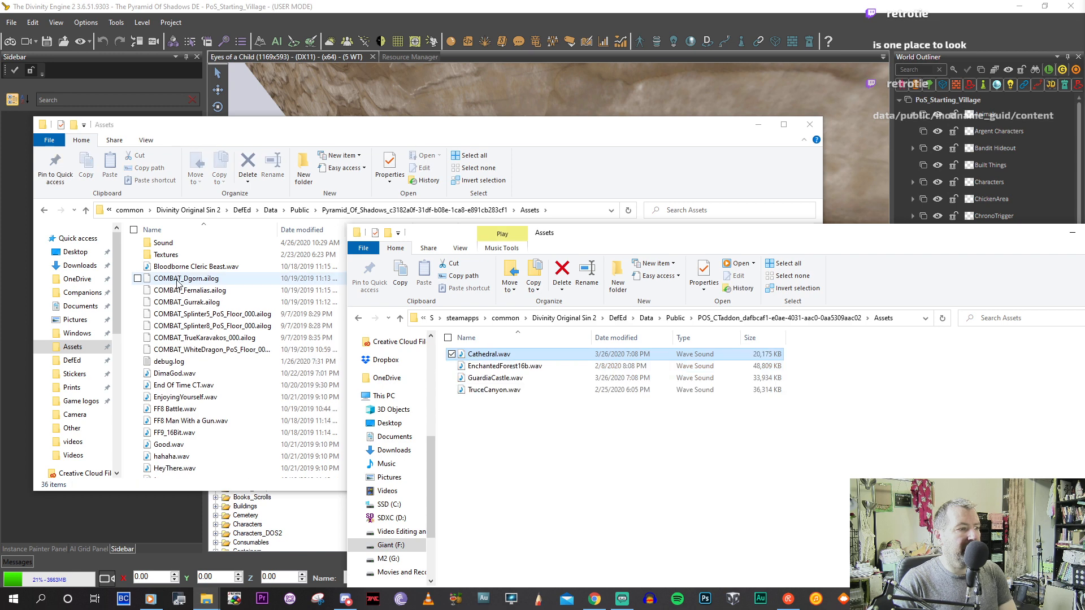
Examine the files in the [PAK]_CustomMusic folder inside the Content folder of Pyramid_Of_Shadows.
click(180, 279)
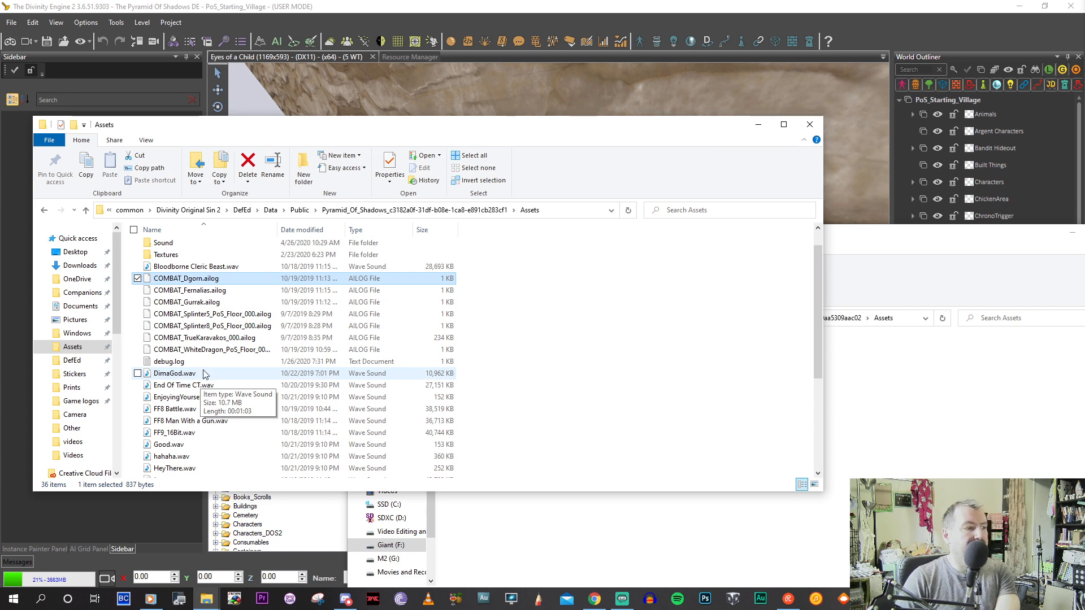
scroll(212, 373, up, 1)
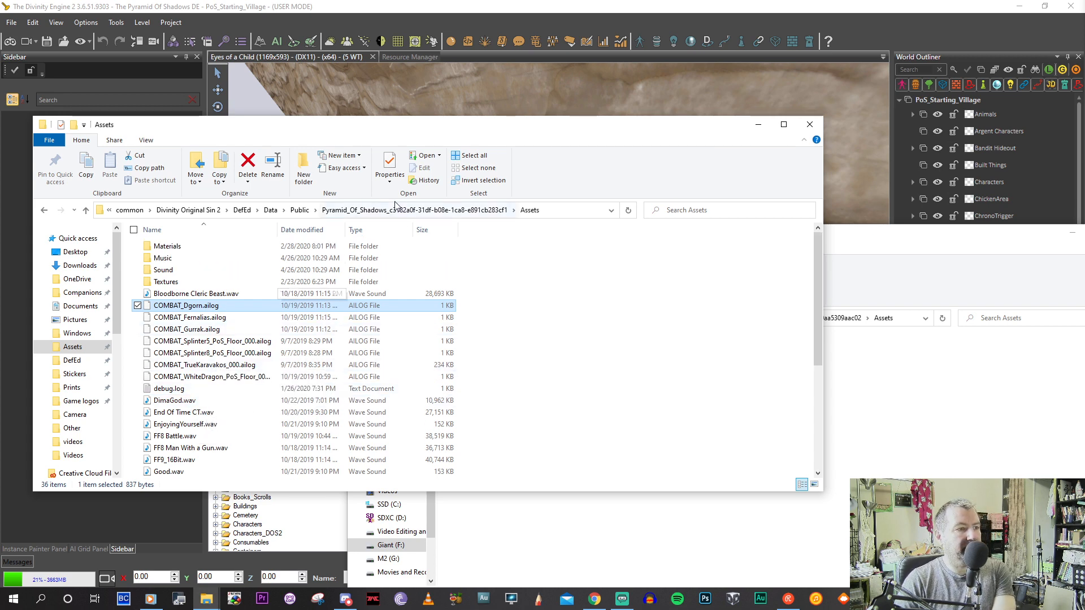
click(414, 210)
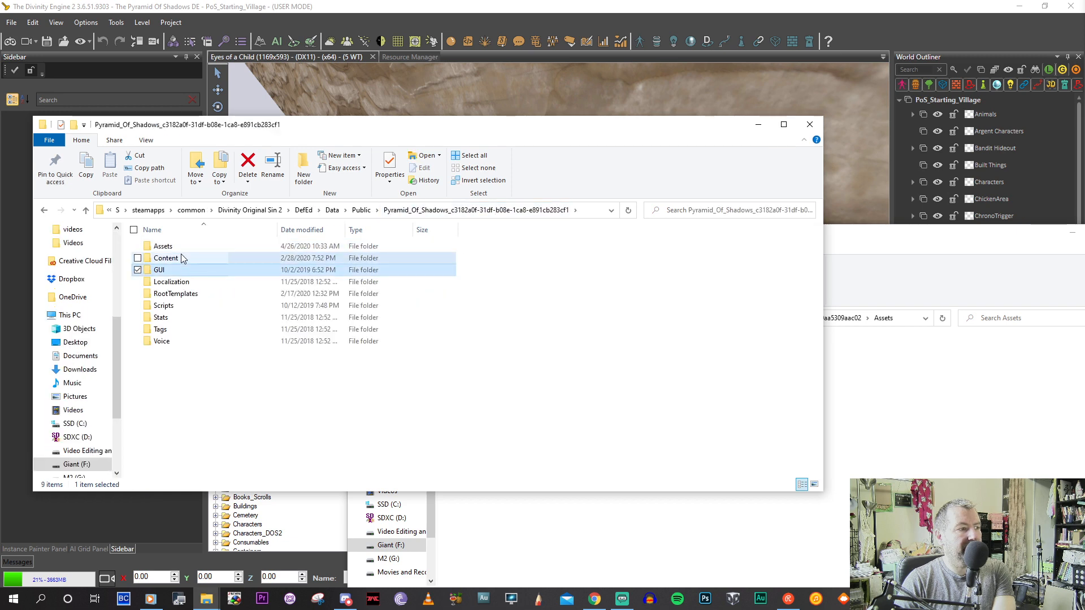
double_click(170, 259)
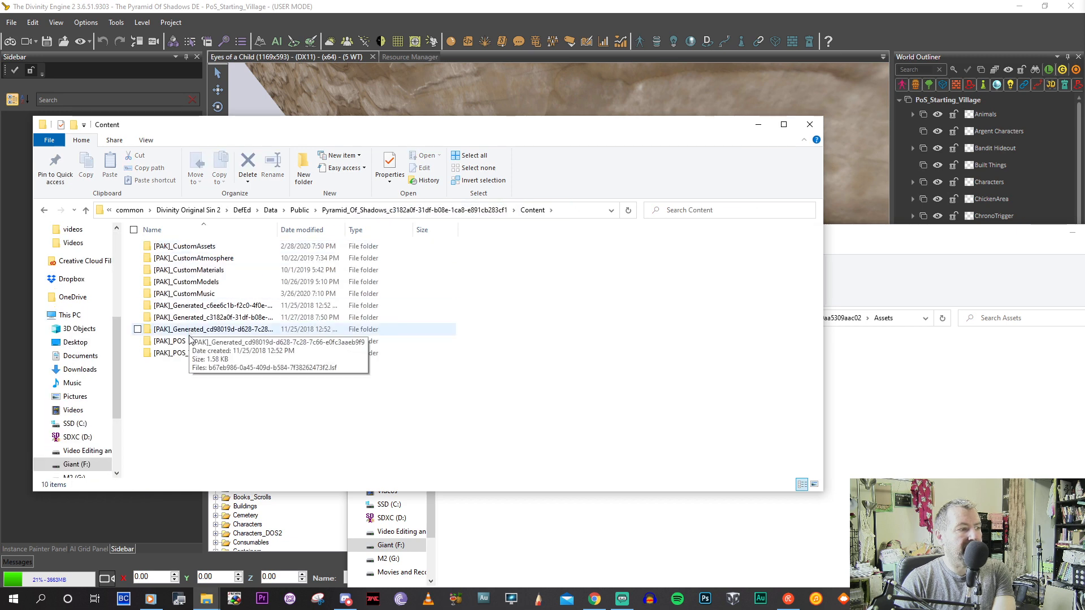
double_click(195, 294)
scroll(204, 361, down, 3)
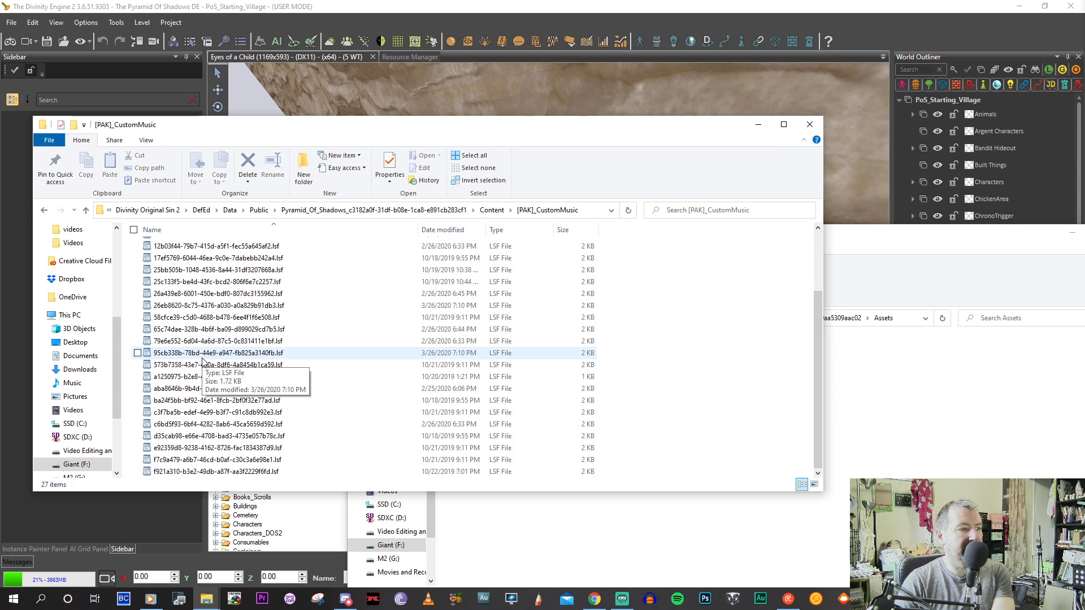
scroll(226, 362, up, 3)
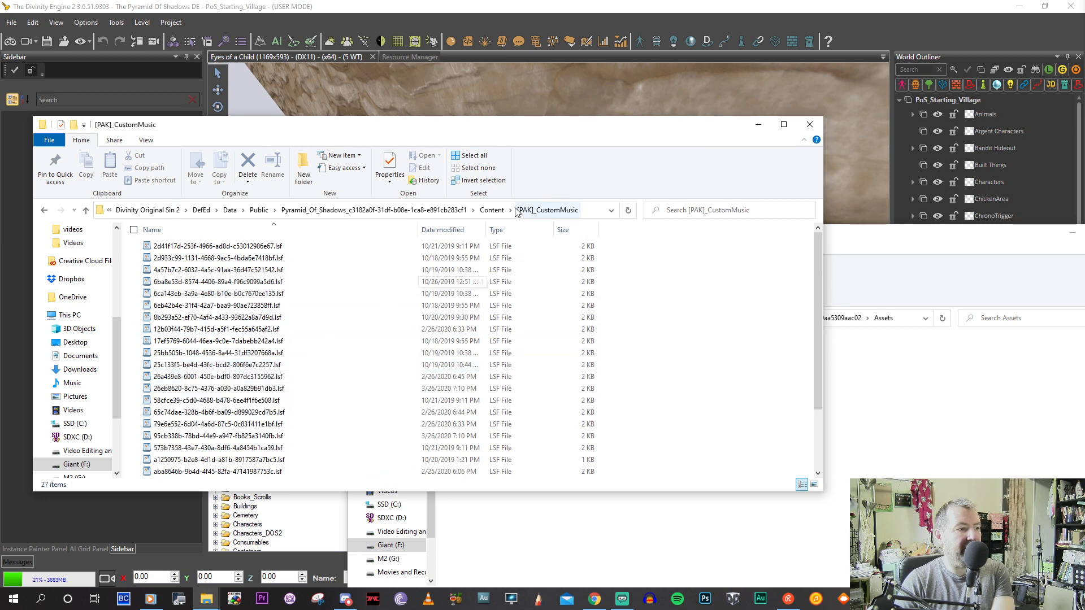
Close both folder windows and return to The Divinity Engine.
click(812, 128)
drag(702, 235, 487, 146)
click(881, 141)
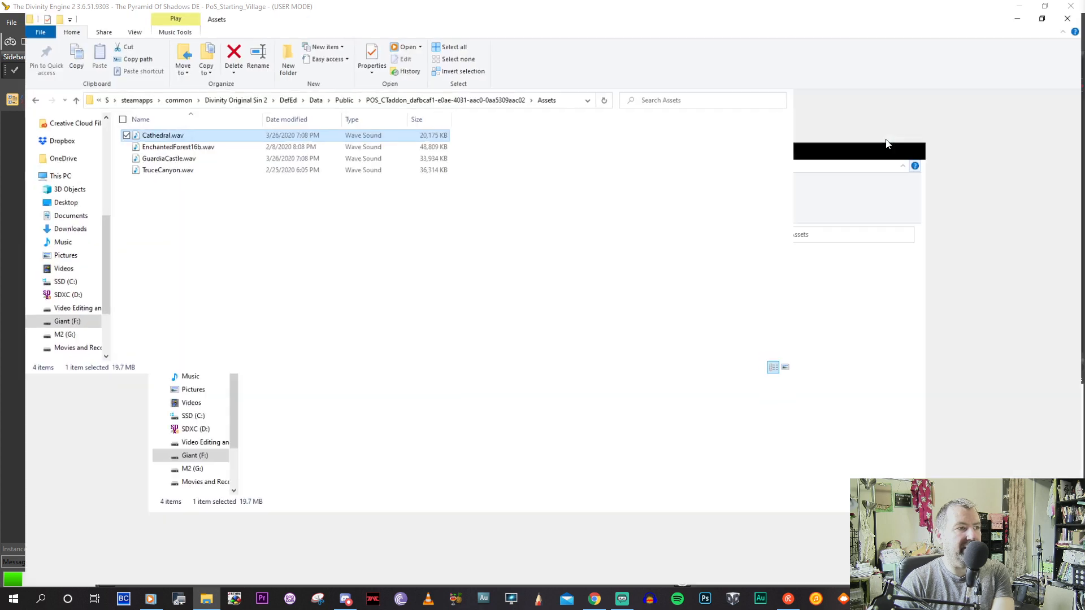
click(1066, 5)
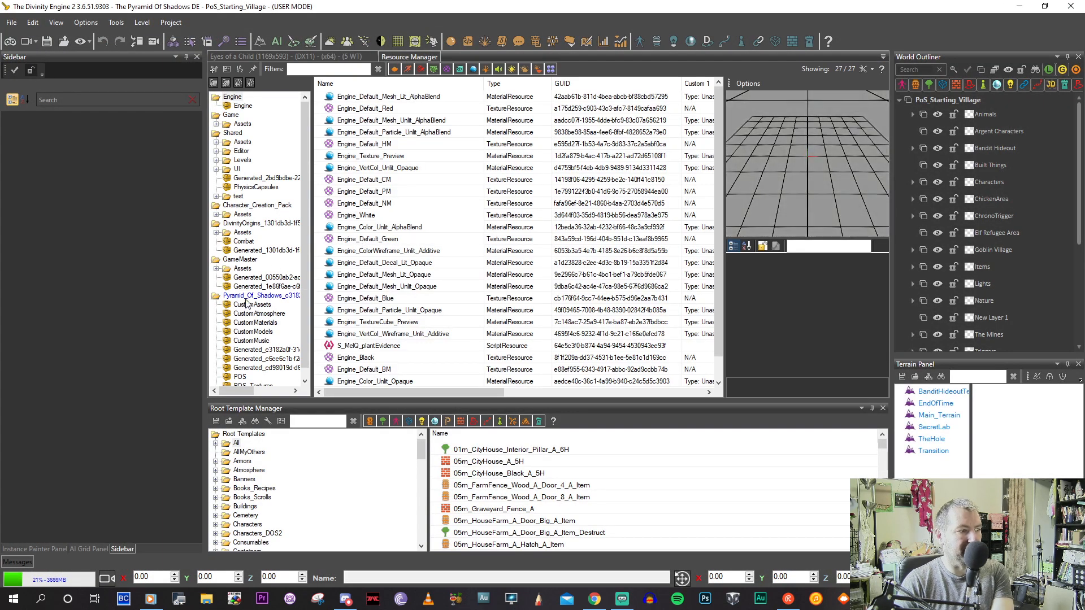
List only the sound resources of the Pyramid_Of_Shadows project in the Resource Manager.
click(253, 304)
click(255, 295)
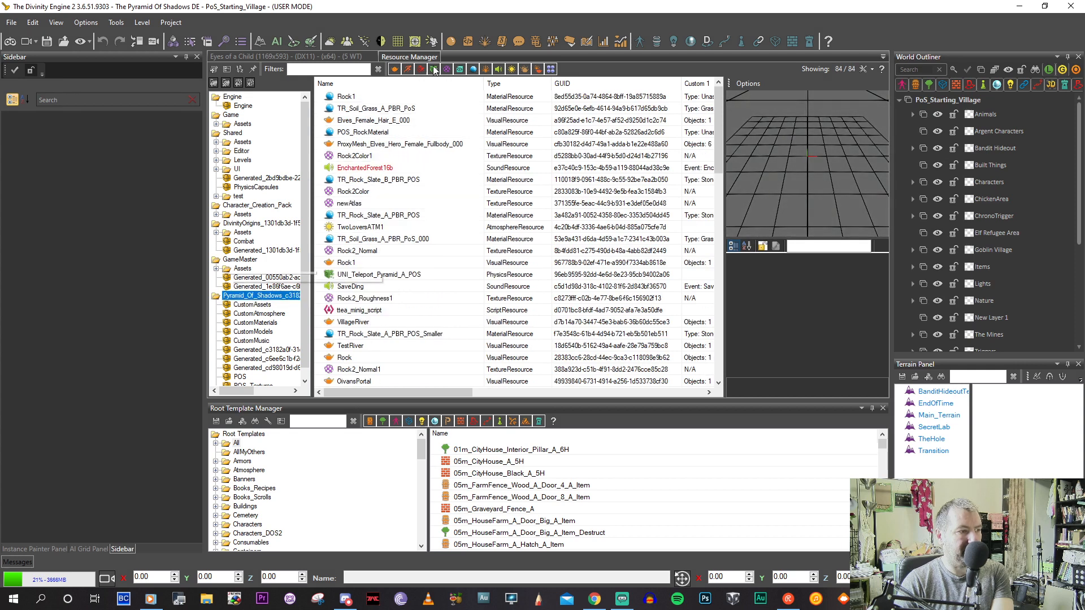
click(499, 69)
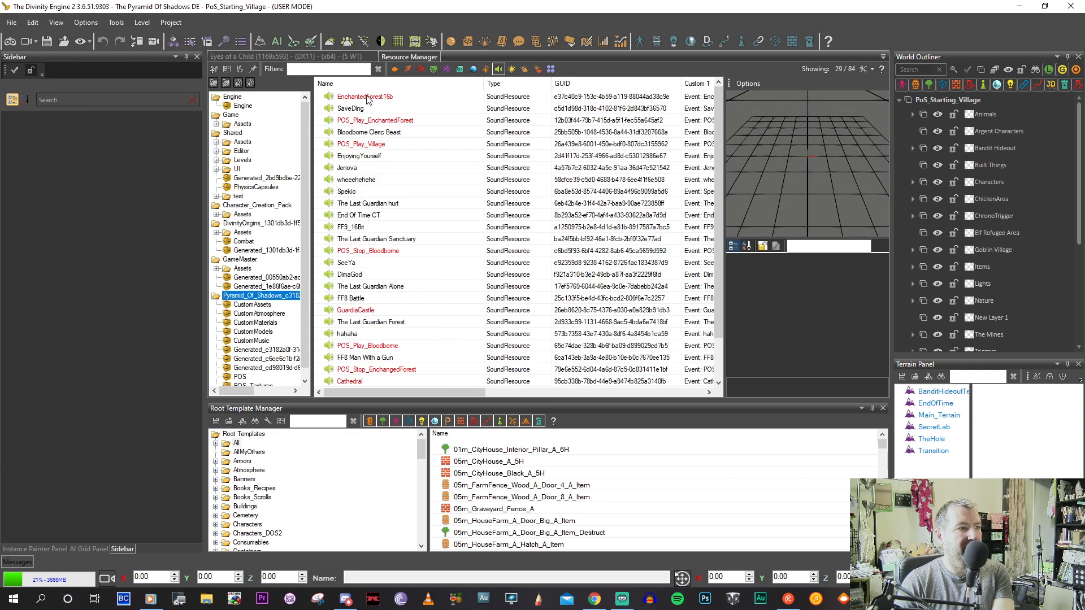
Remove the EnchantedForest16b sound resource from the Pyramid_Of_Shadows project.
click(368, 97)
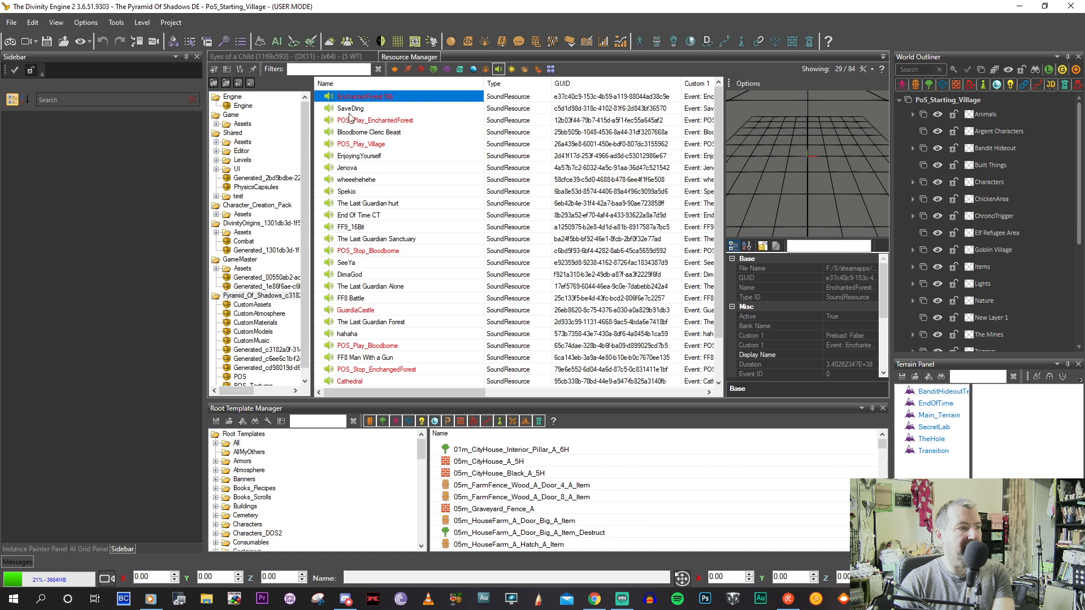
key(Delete)
key(Return)
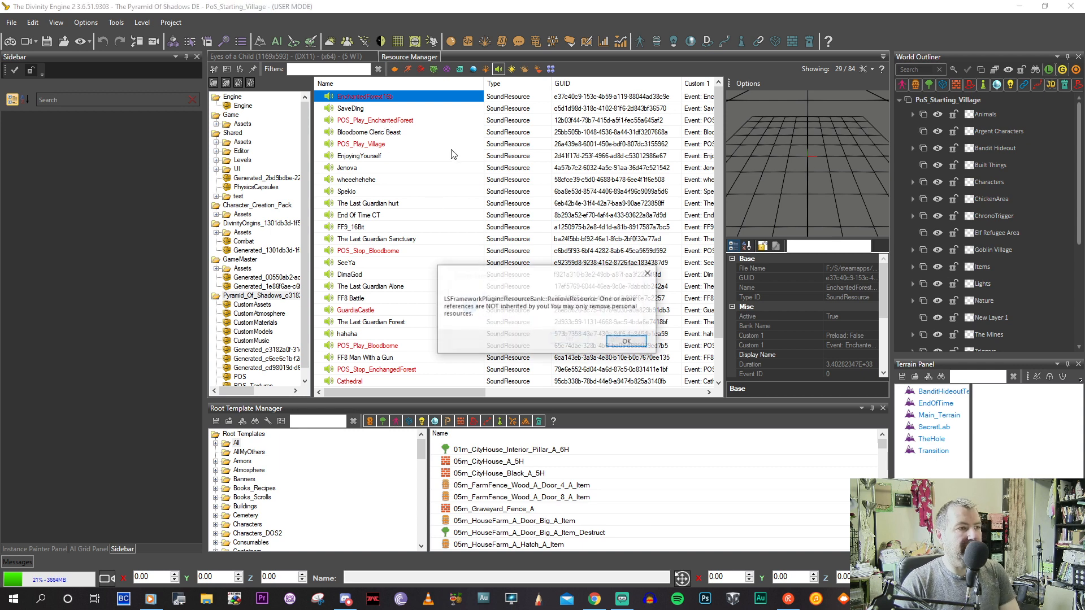
click(625, 343)
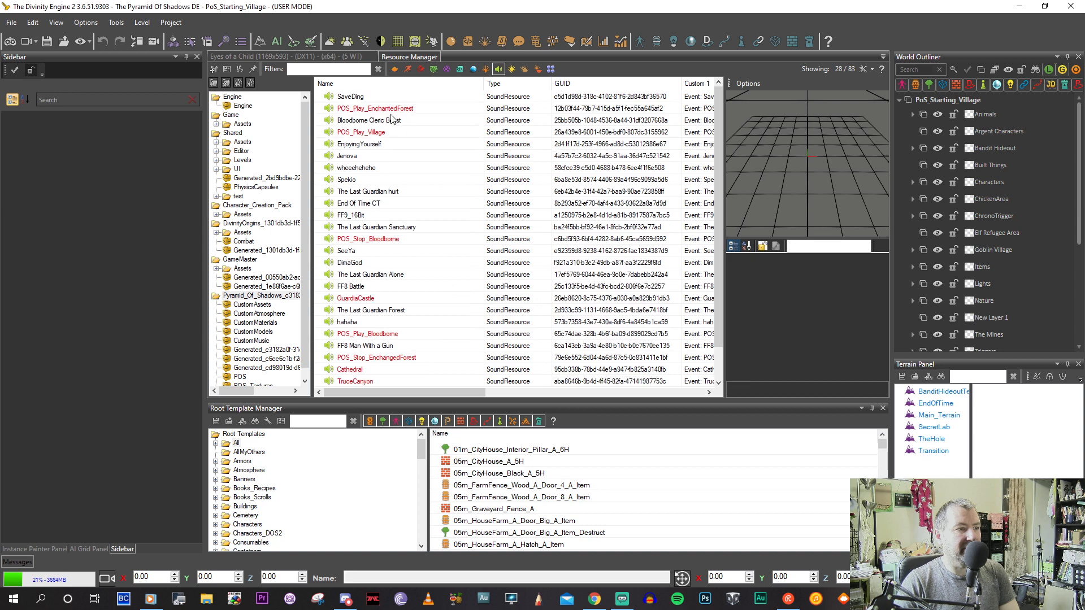
Remove the POS_Play_EnchantedForest sound resource from the Pyramid_Of_Shadows project.
click(391, 109)
key(Delete)
click(571, 340)
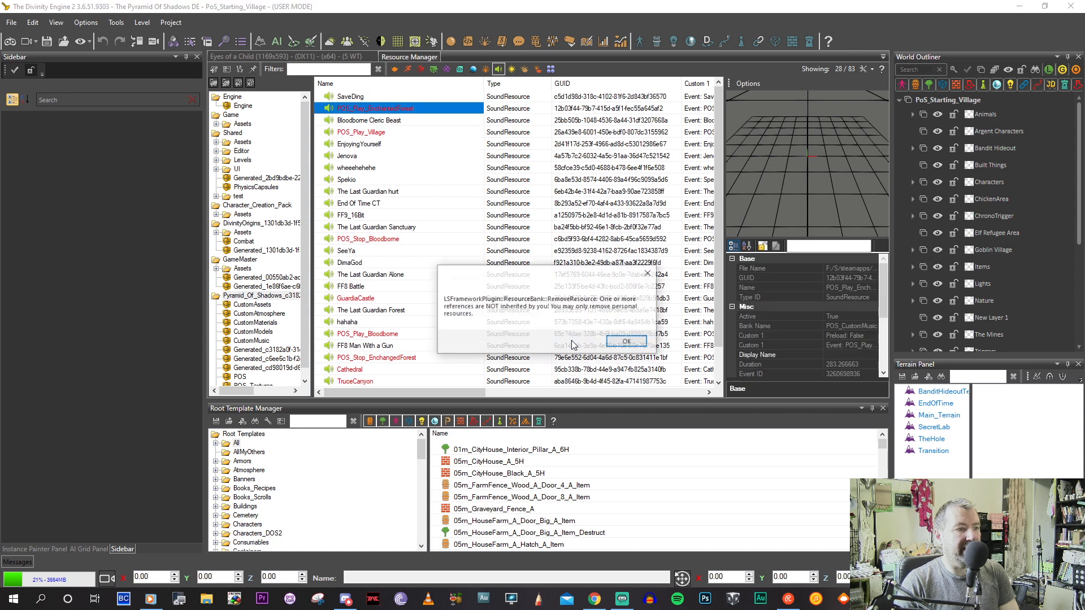
click(624, 343)
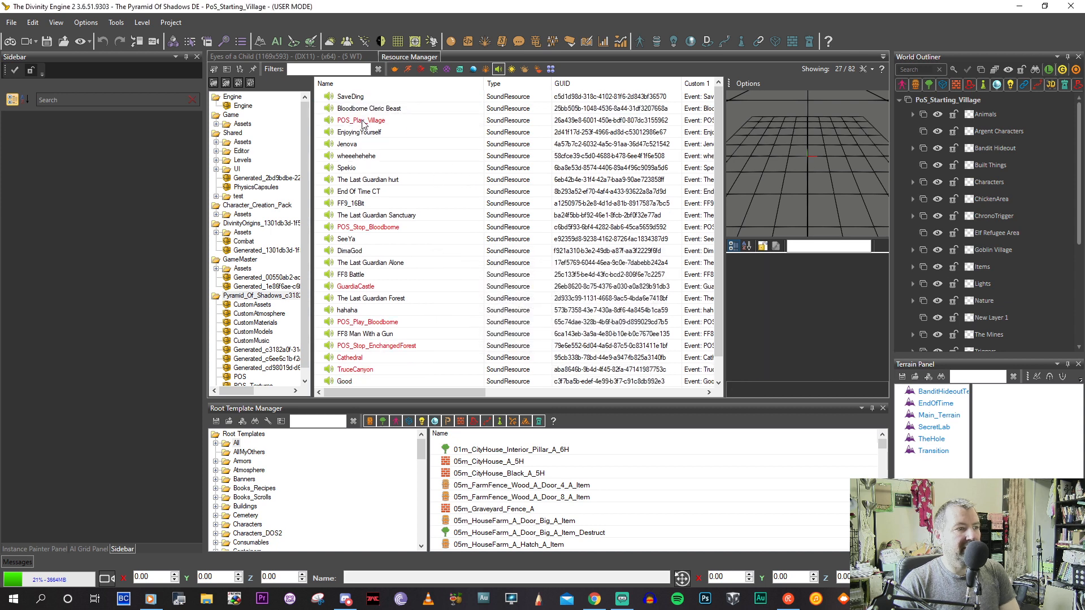
Remove the POS_Play_Village sound resource from the Pyramid_Of_Shadows project.
click(362, 121)
key(Delete)
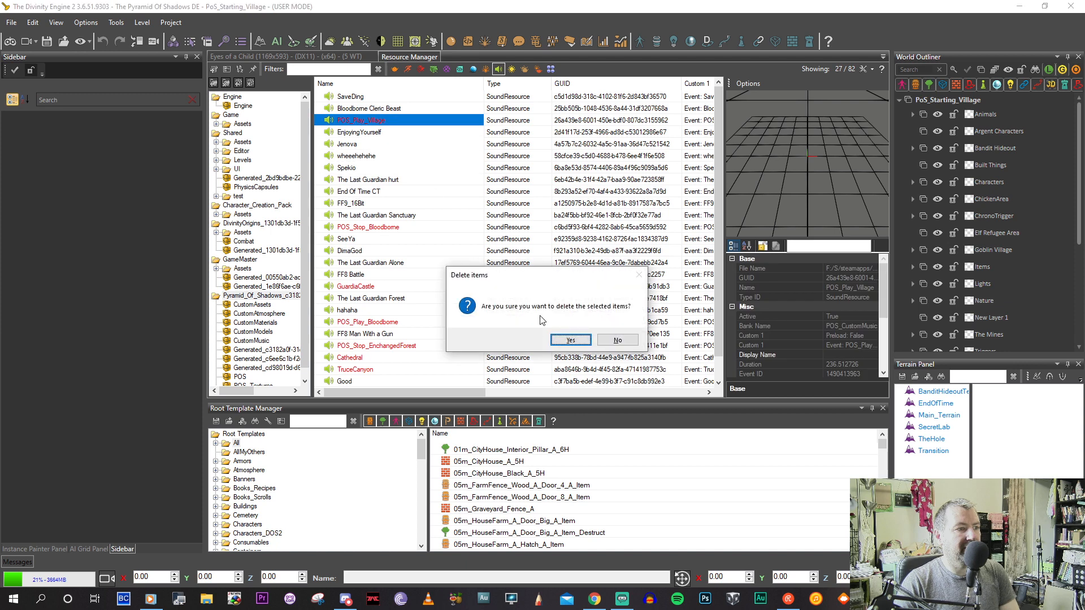
click(570, 341)
click(640, 344)
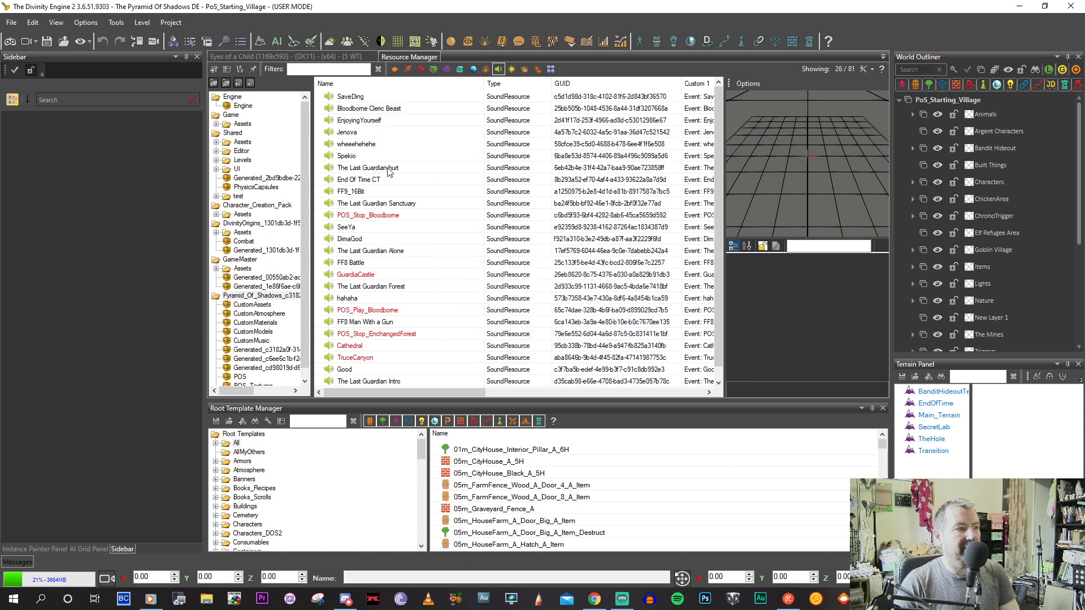
Remove the POS_Stop_Bloodborne sound resource from the Pyramid_Of_Shadows project.
click(384, 217)
scroll(379, 296, down, 1)
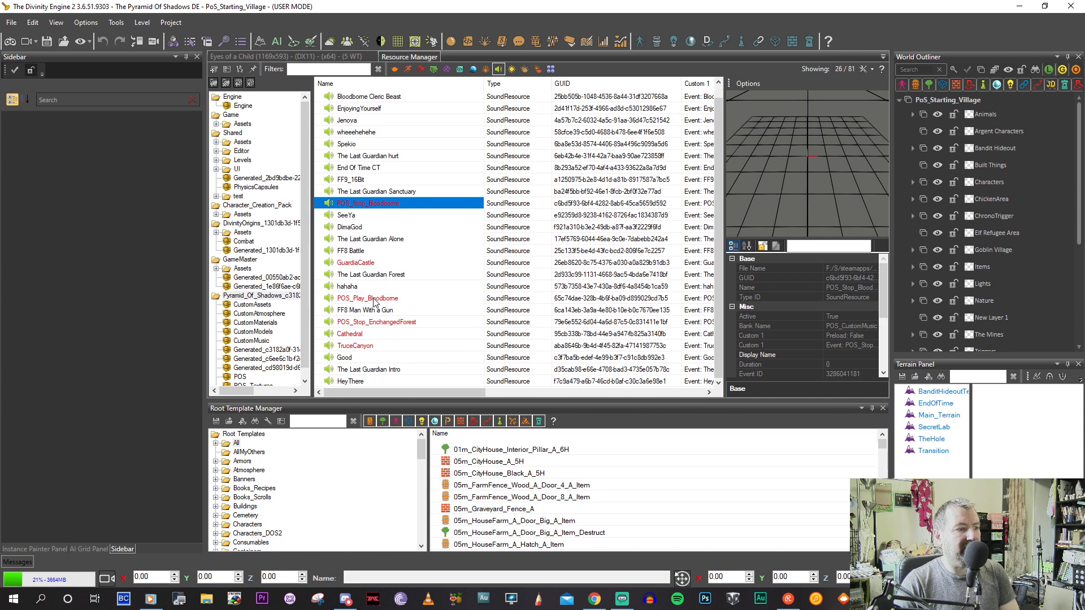
click(371, 299)
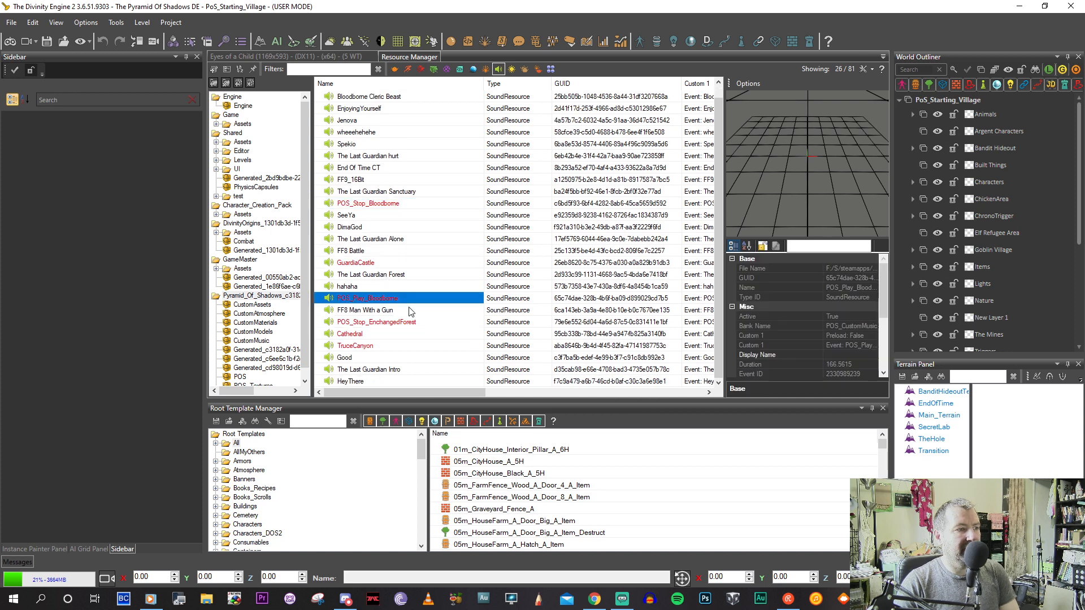
scroll(410, 311, up, 1)
click(384, 215)
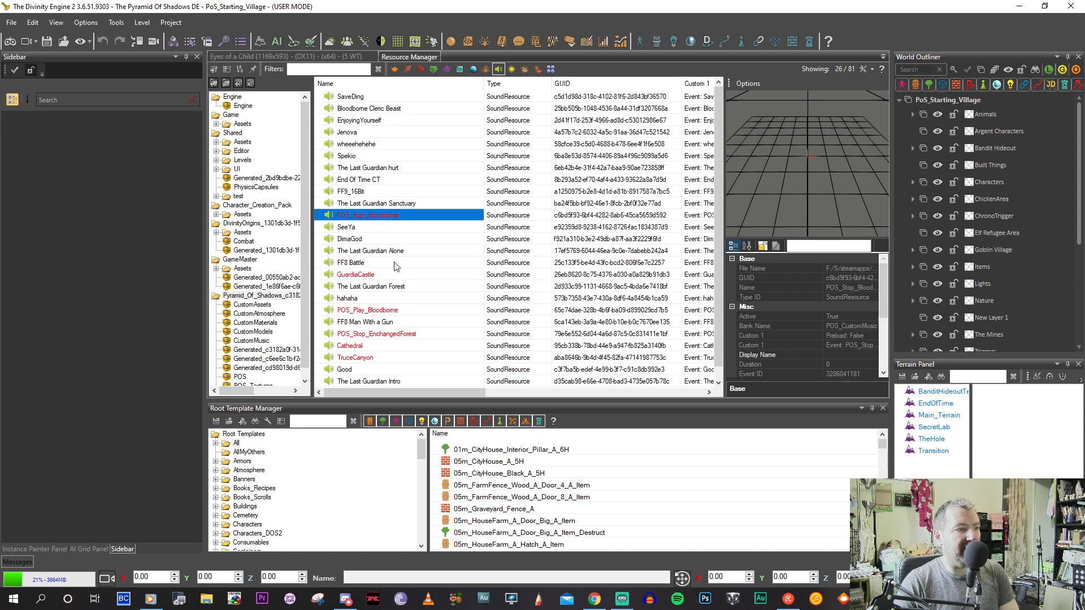
key(Delete)
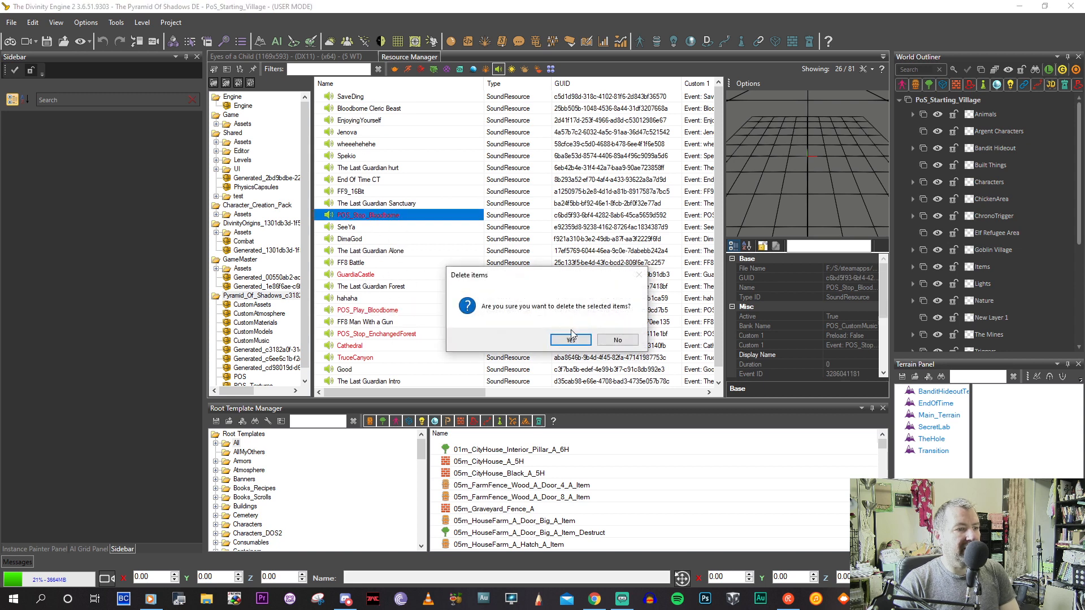
click(570, 339)
click(626, 345)
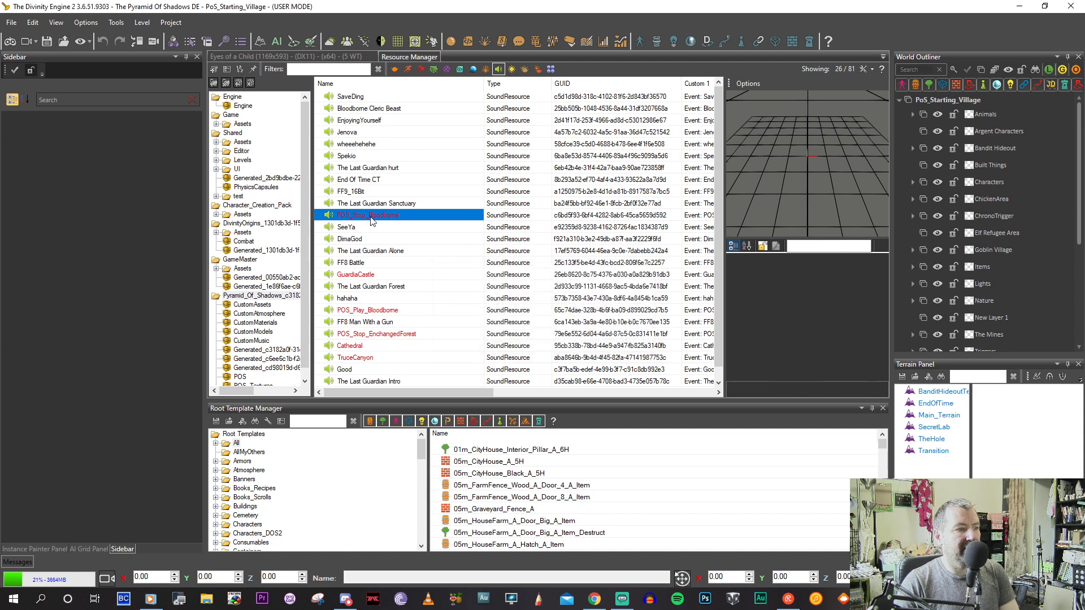
Remove the GuardiaCastle and POS_Play_Bloodborne sound resources from the Pyramid_Of_Shadows project.
click(364, 263)
key(Delete)
click(570, 339)
click(610, 342)
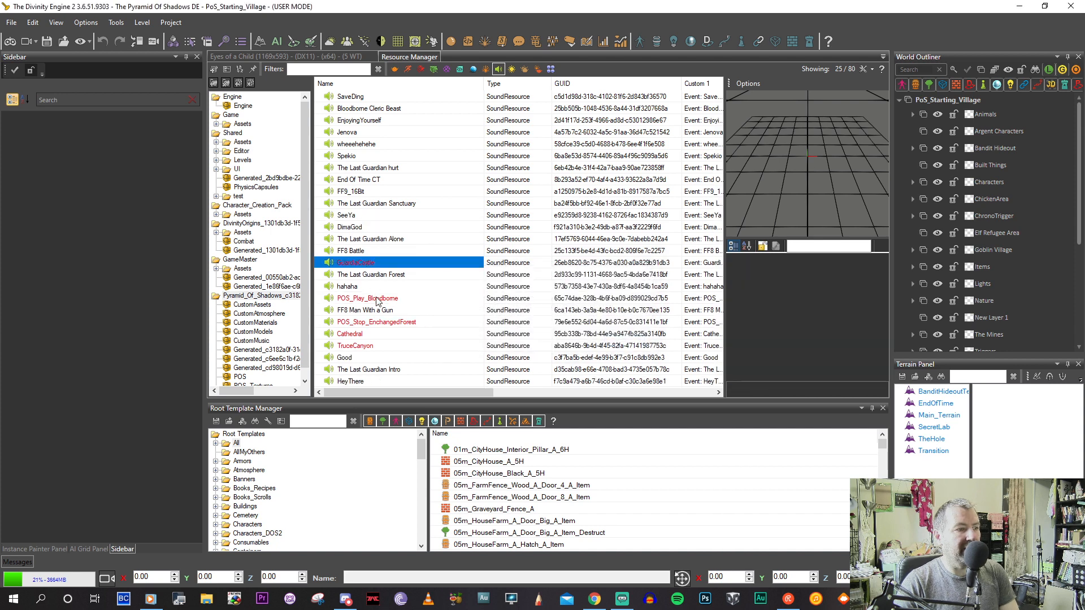
click(373, 288)
key(Delete)
click(570, 340)
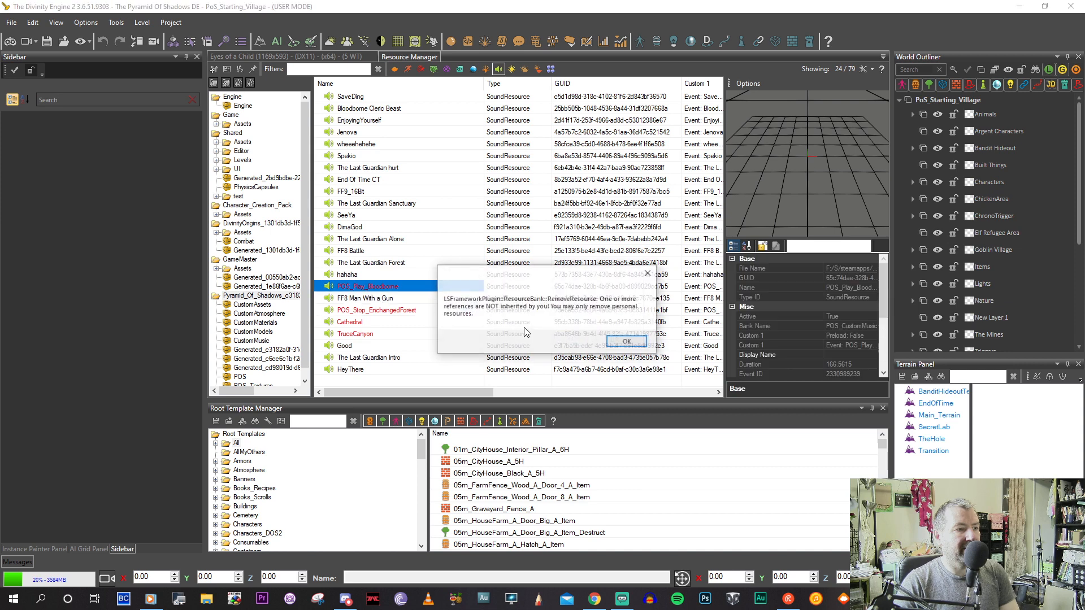
click(617, 343)
Remove the POS_Stop_EnchangedForest and Cathedral sound resources from the Pyramid_Of_Shadows project.
click(387, 299)
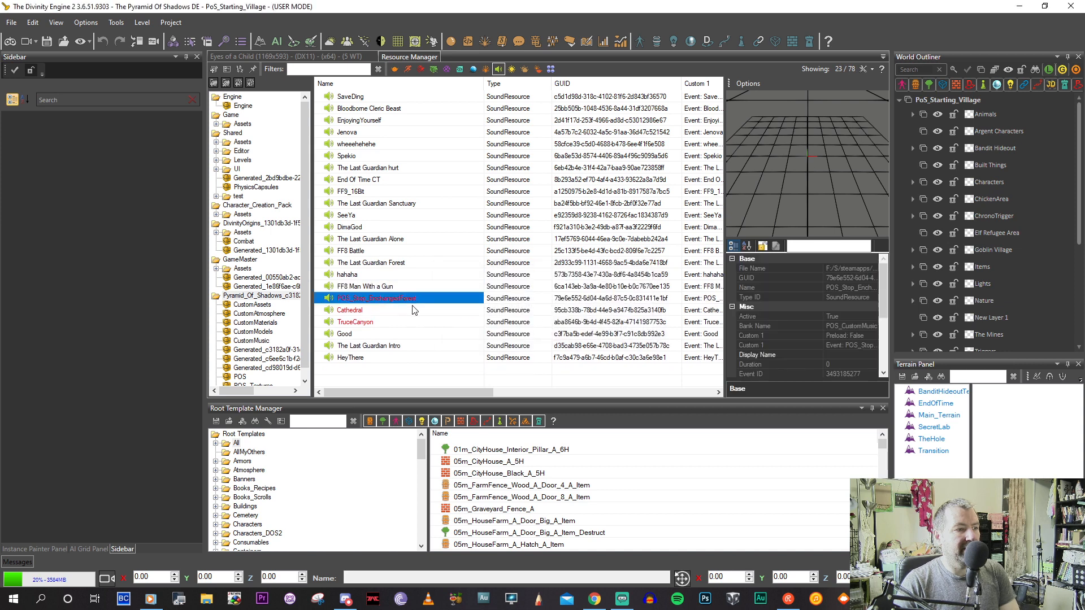
key(Delete)
click(570, 340)
click(621, 342)
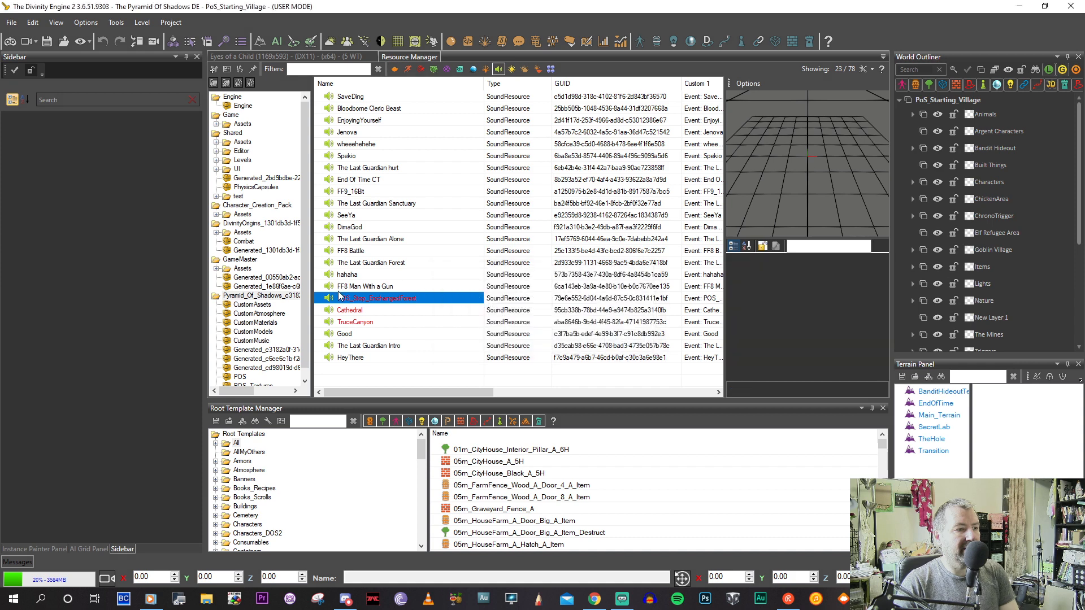
click(351, 298)
key(Delete)
click(570, 340)
click(618, 342)
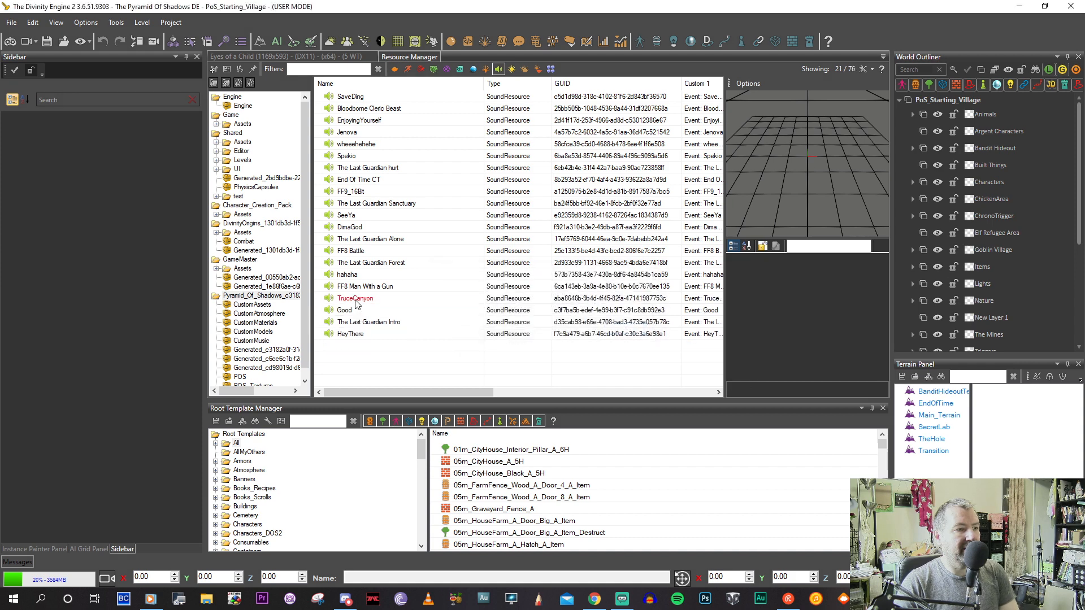
Remove the TruceCanyon sound resource from the Pyramid_Of_Shadows project.
click(359, 299)
key(Delete)
click(570, 340)
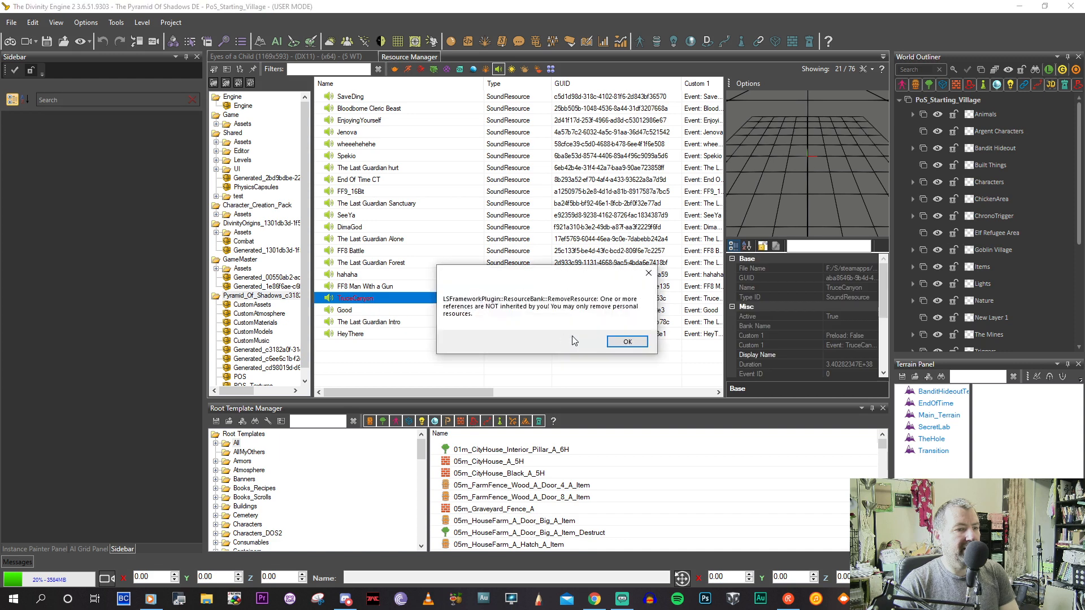
click(621, 342)
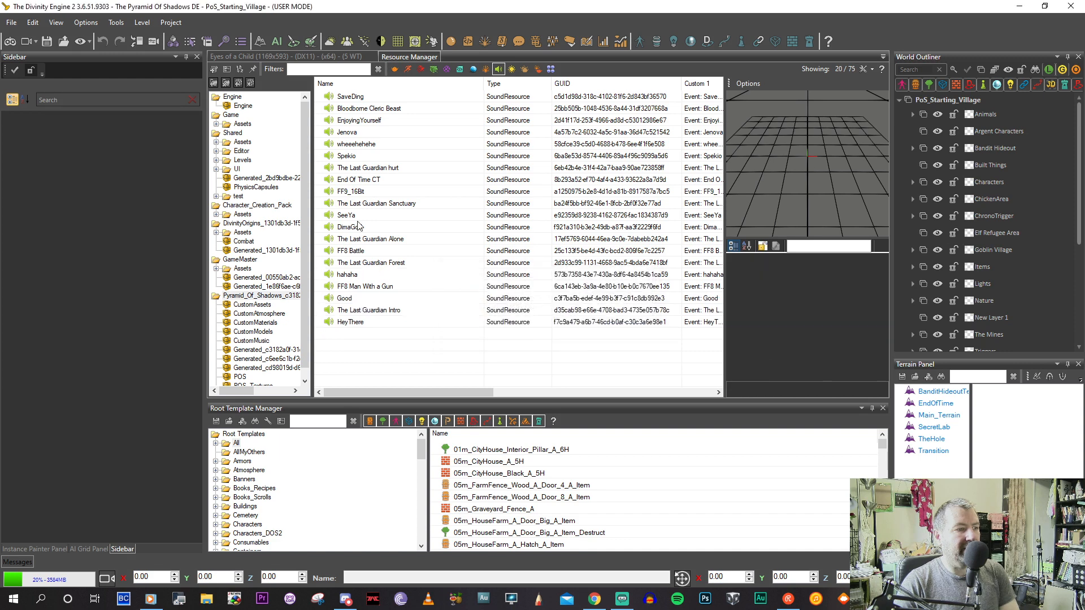
Review the sound resources that remain in the Pyramid_Of_Shadows project.
click(351, 99)
click(370, 109)
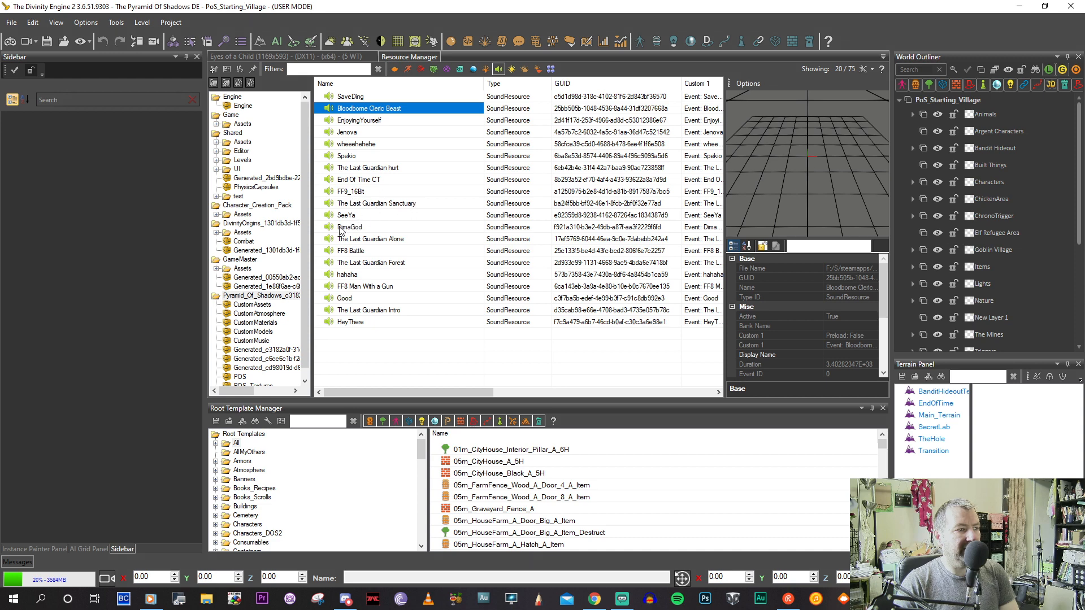
click(387, 240)
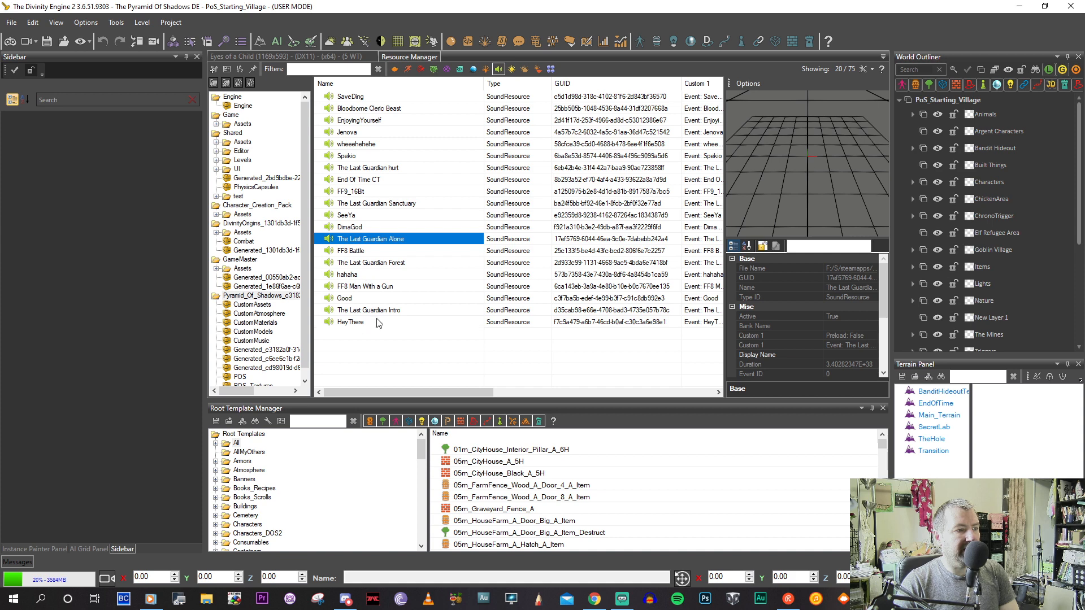
click(384, 358)
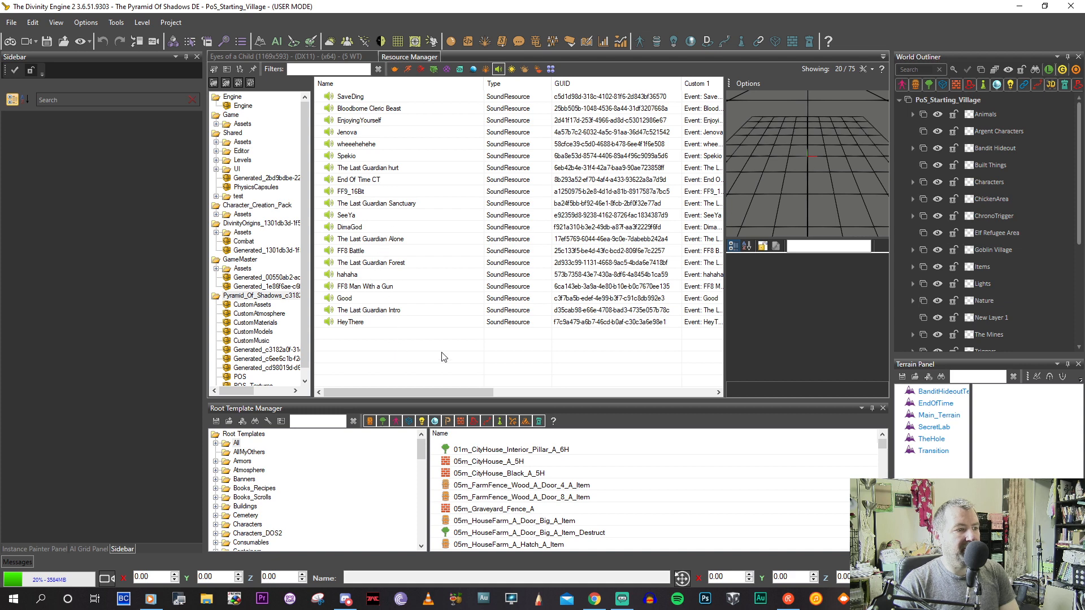
click(330, 44)
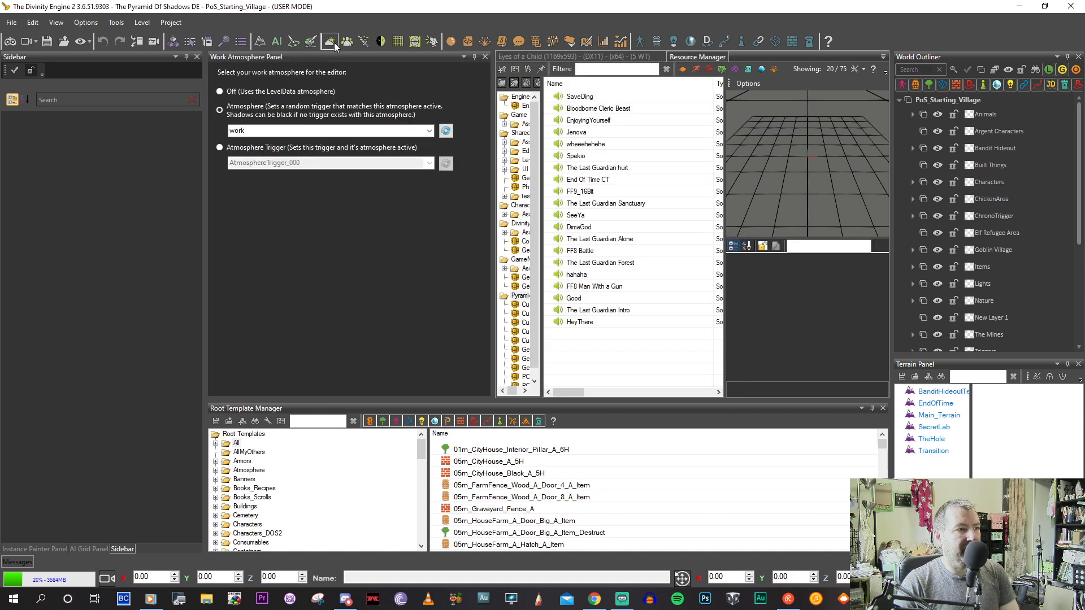
click(485, 58)
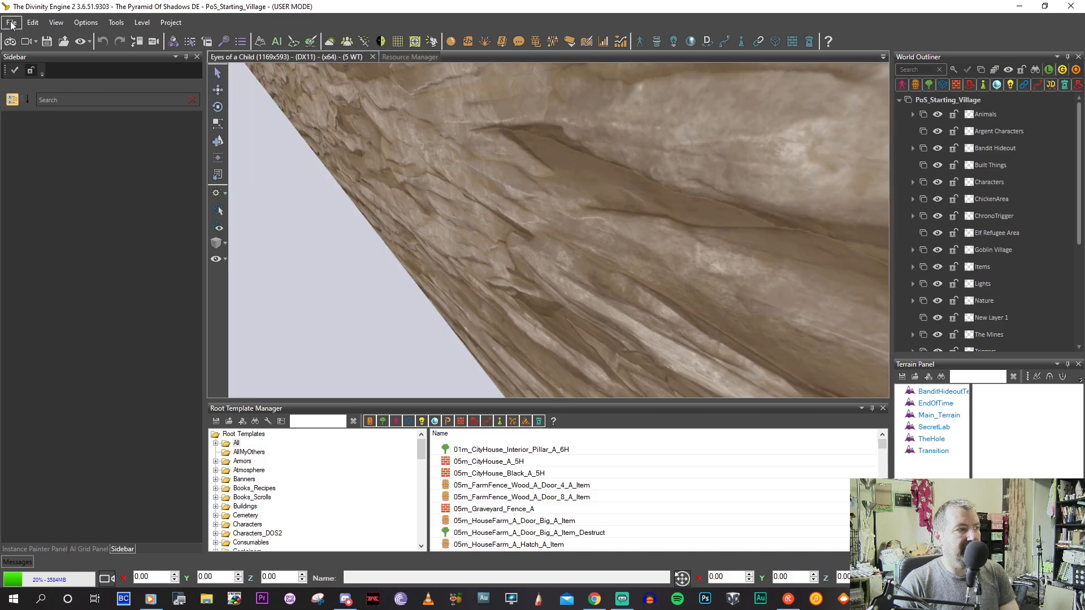
Set the Level Override of the WizardOfResearch character beside the pumpkin garden to 25 and save the level.
scroll(314, 179, down, 10)
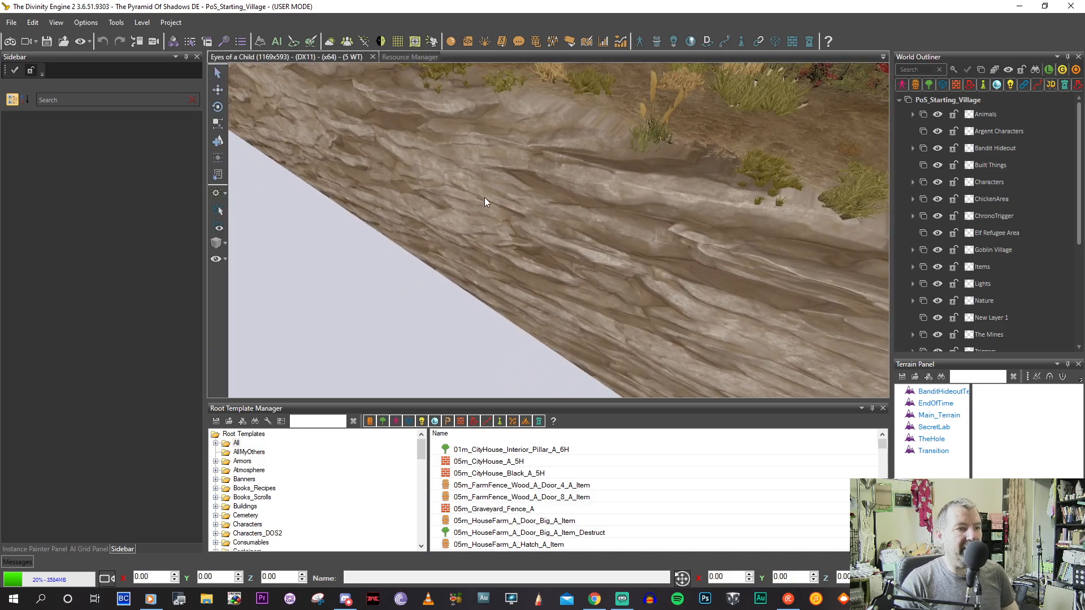
middle_drag(553, 243, 592, 310)
scroll(592, 311, up, 5)
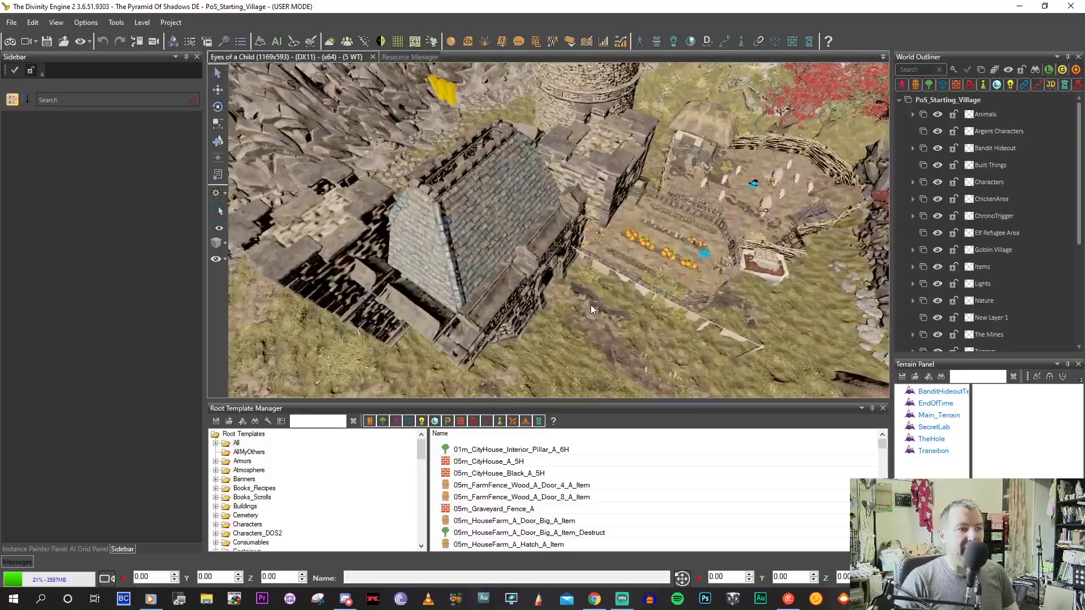
scroll(588, 304, up, 4)
middle_drag(588, 304, 578, 303)
scroll(578, 303, up, 3)
scroll(578, 303, down, 4)
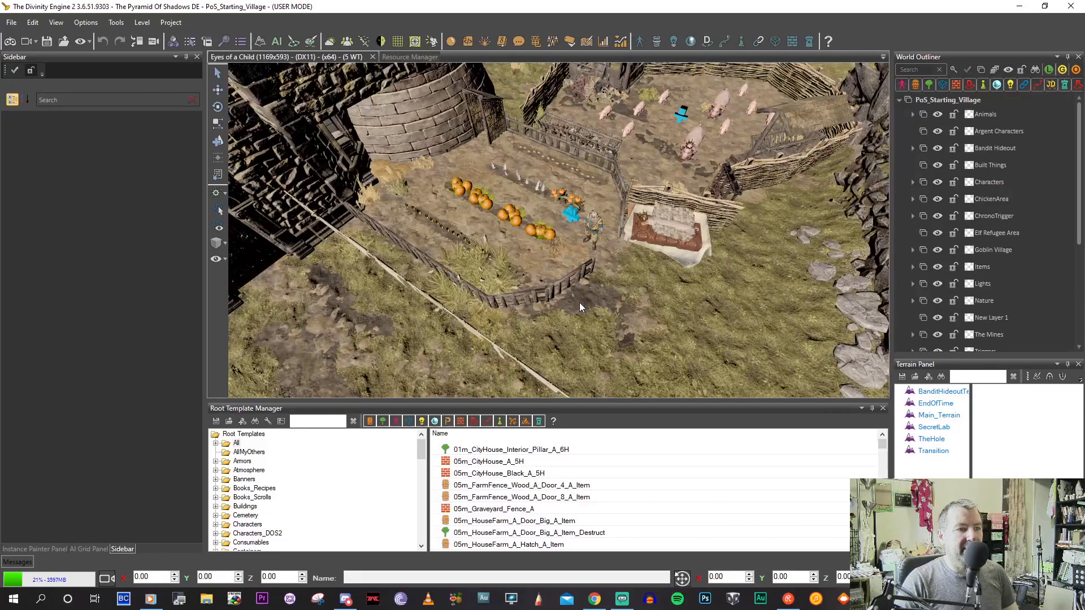
click(594, 231)
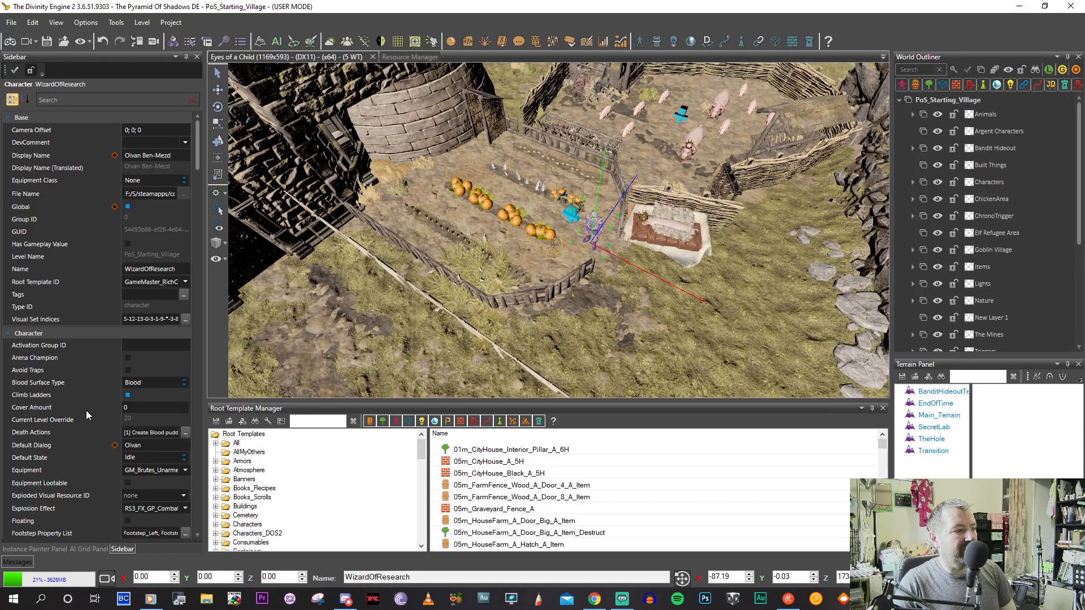
scroll(70, 395, down, 3)
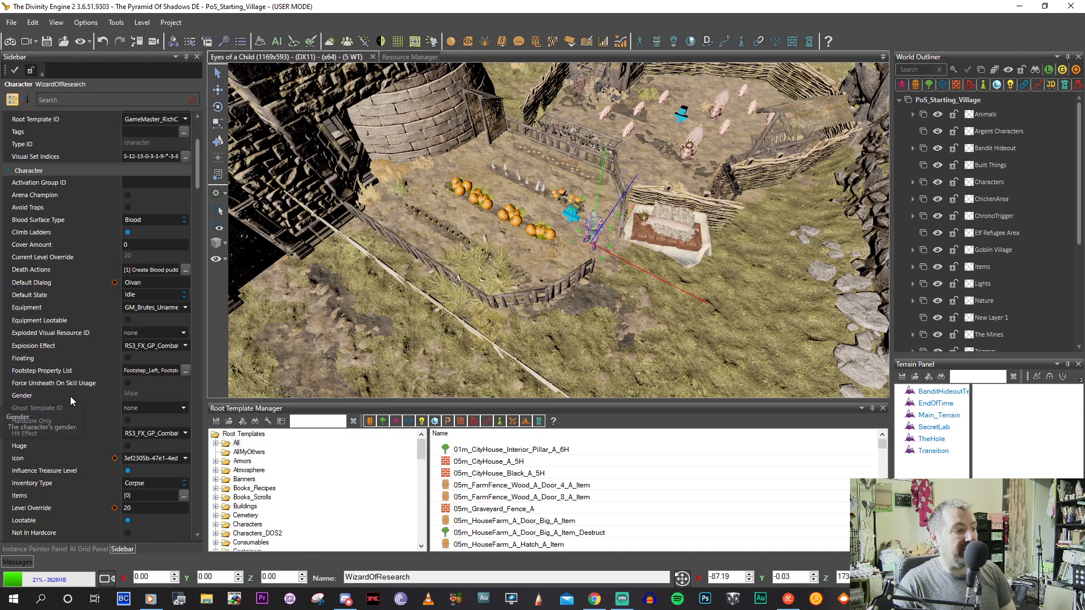
scroll(80, 372, down, 1)
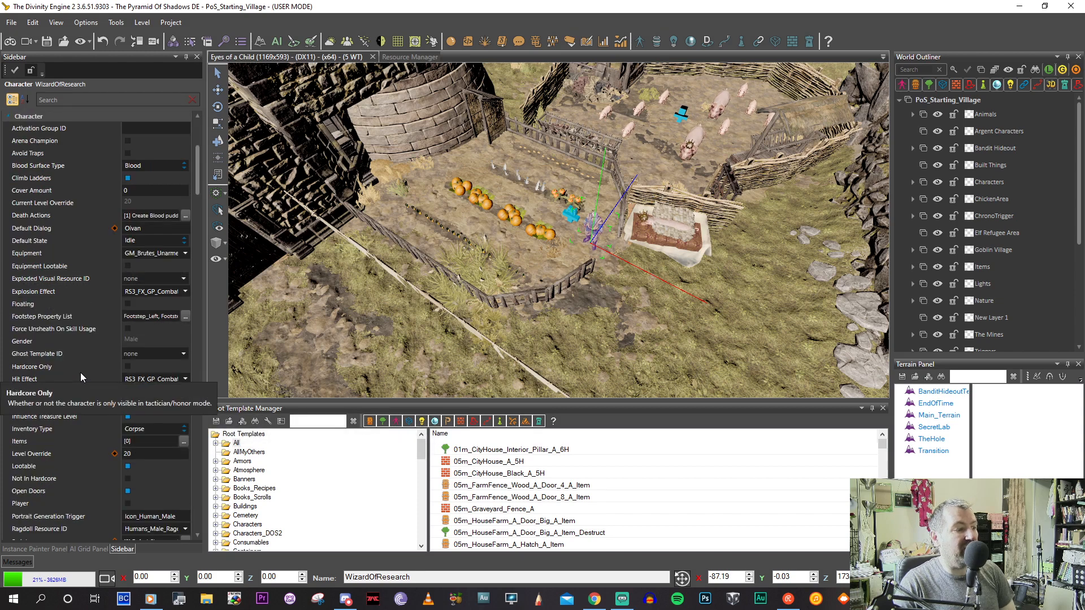
click(148, 454)
text(25)
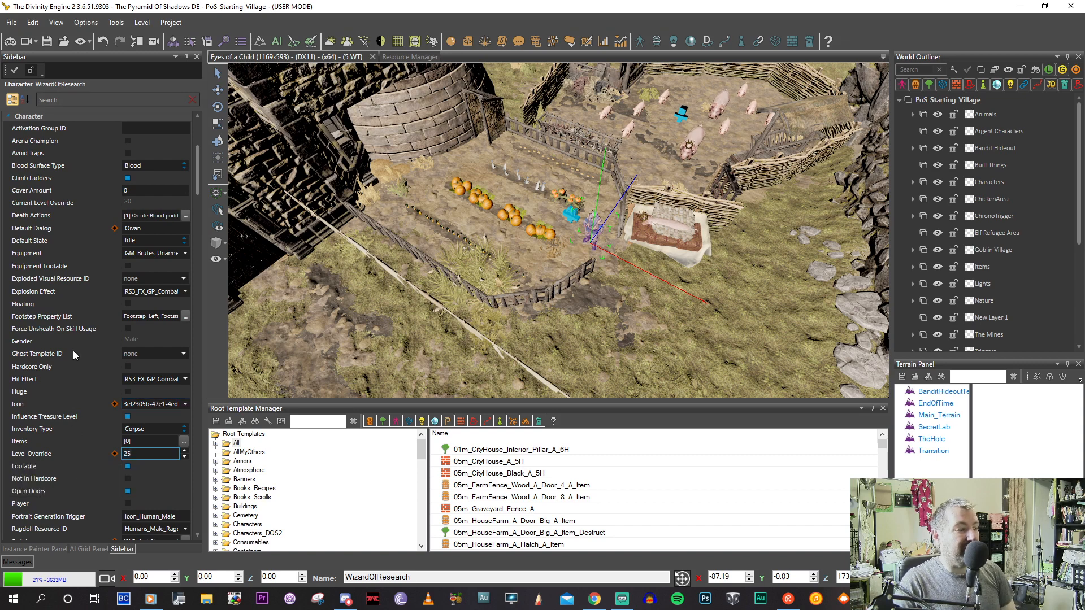
scroll(71, 350, down, 1)
click(48, 43)
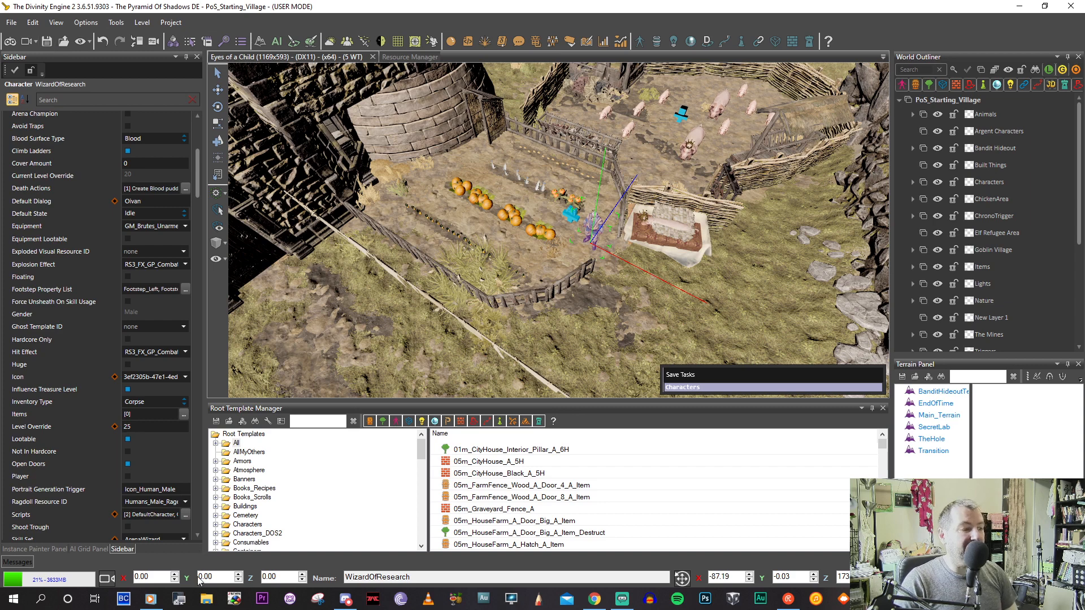
Inspect the resource files in the Pyramid_Of_Shadows project's Content\[PAK]_CustomMusic folder in File Explorer, and close the window.
right_click(206, 599)
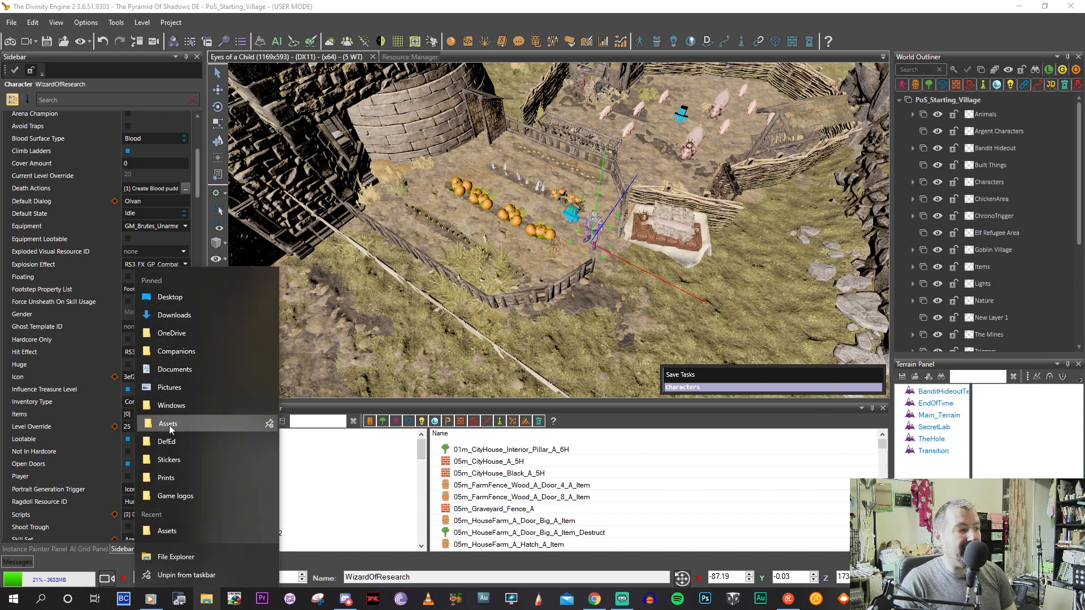
click(169, 425)
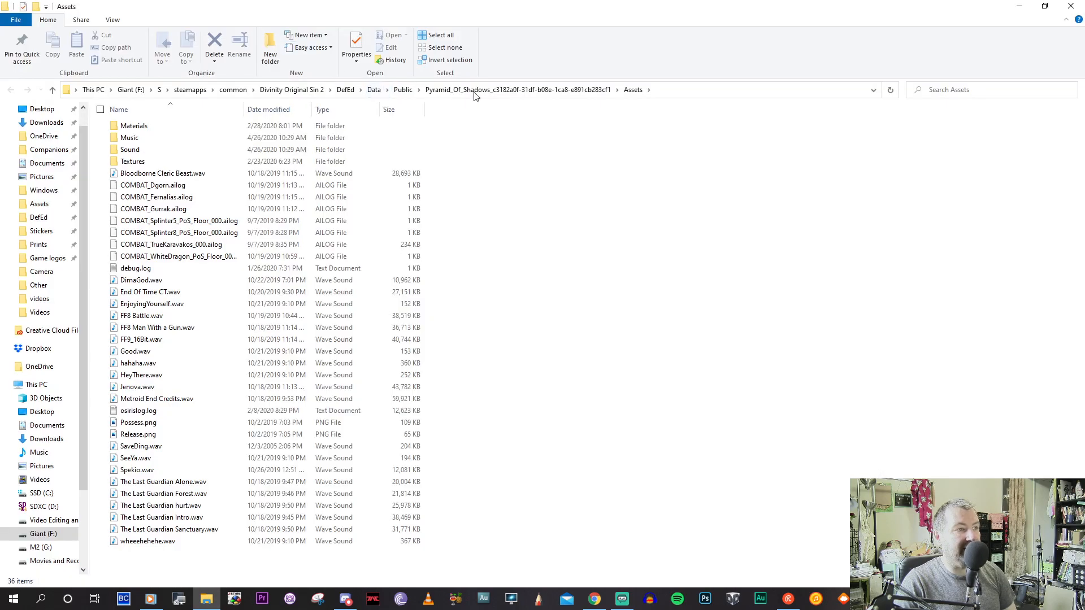
click(561, 93)
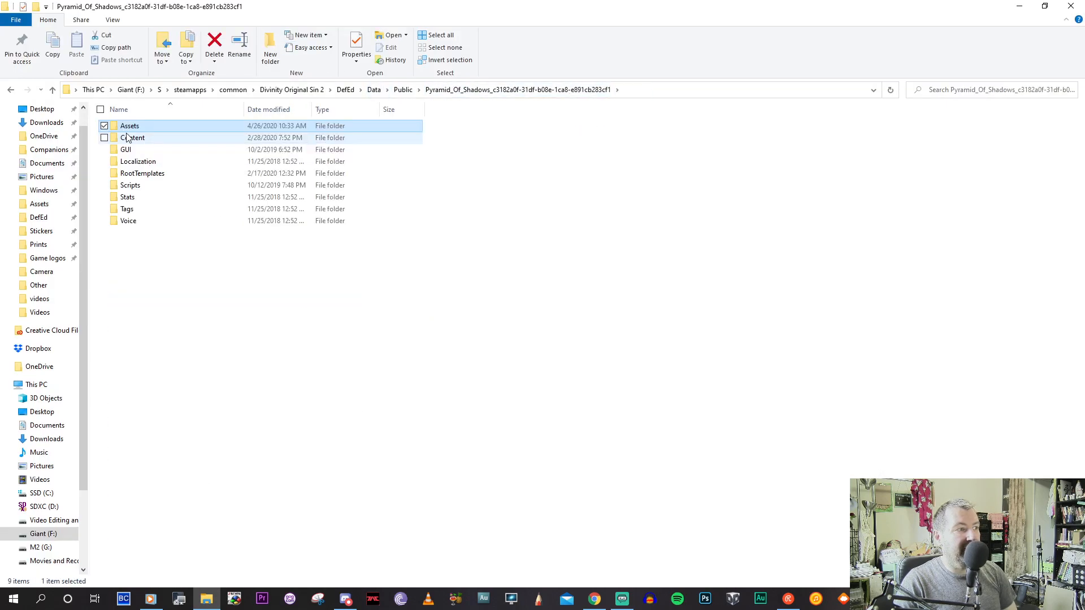
double_click(141, 137)
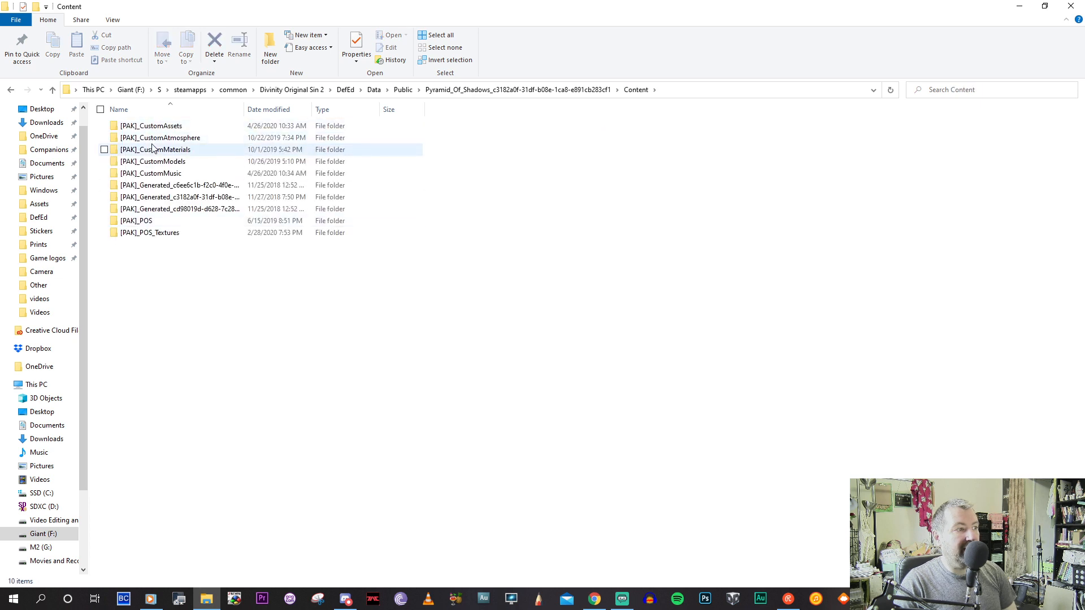
double_click(154, 173)
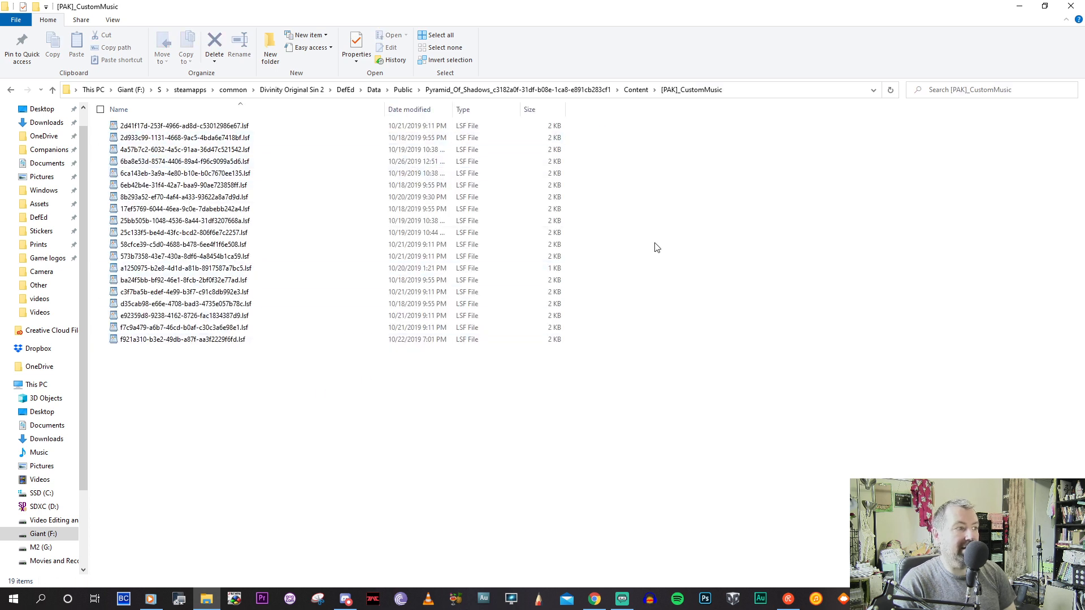
click(1070, 6)
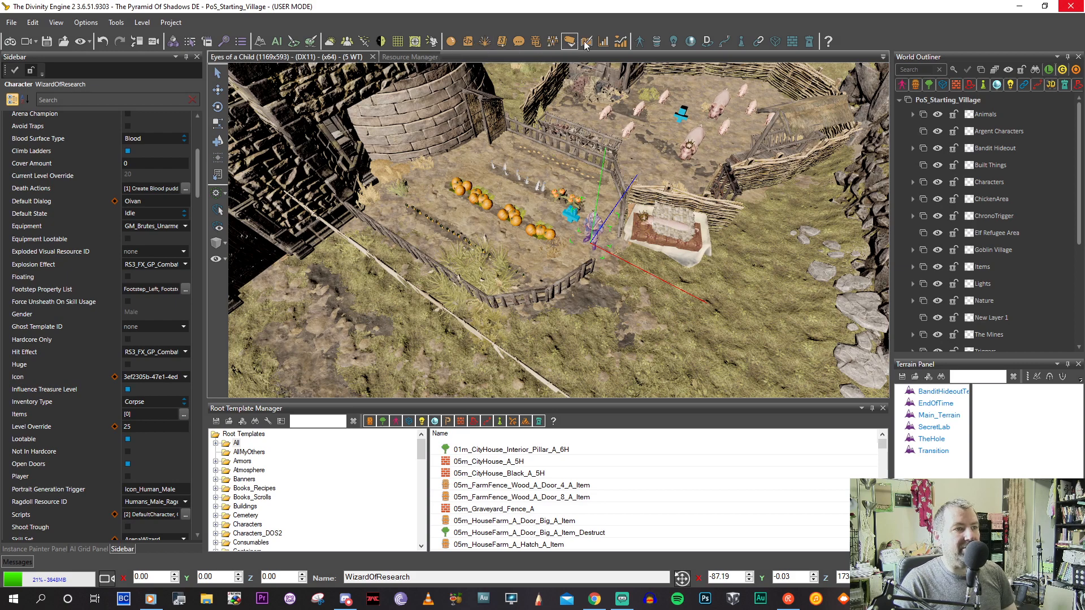
Open the Journal Editor and view the RC_FTJ_SourceCollar quest of the Divinity: Original Sin 2 project as a reference.
click(552, 43)
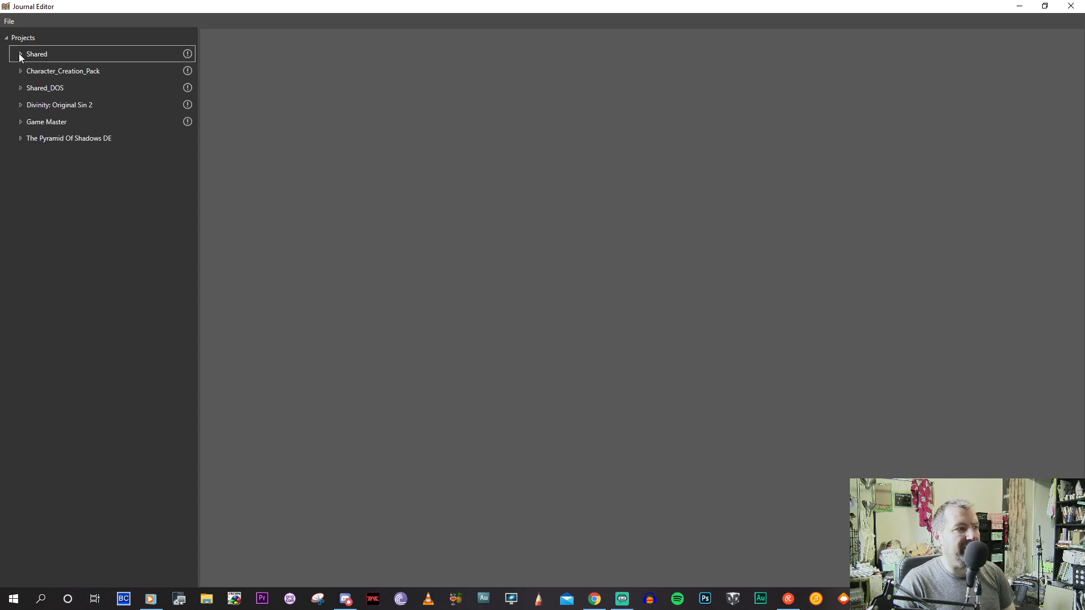
click(20, 72)
click(20, 73)
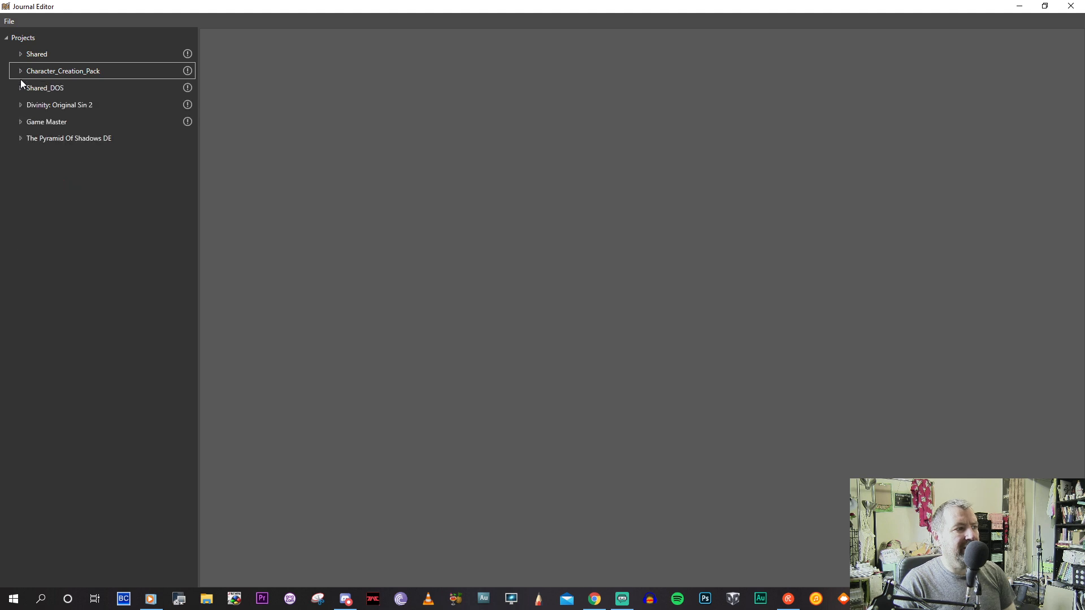
click(20, 105)
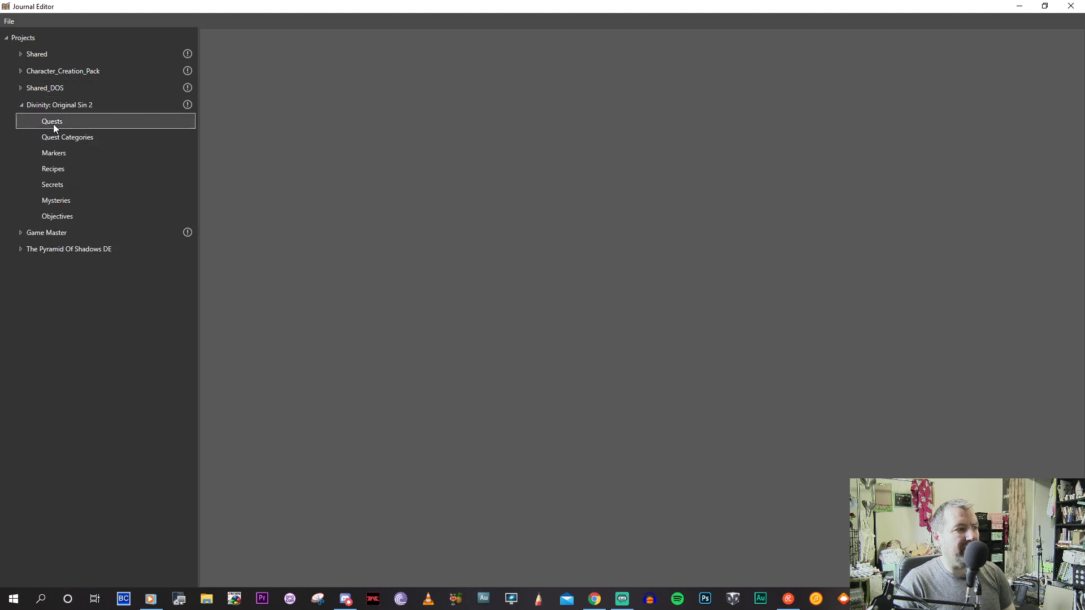
click(54, 124)
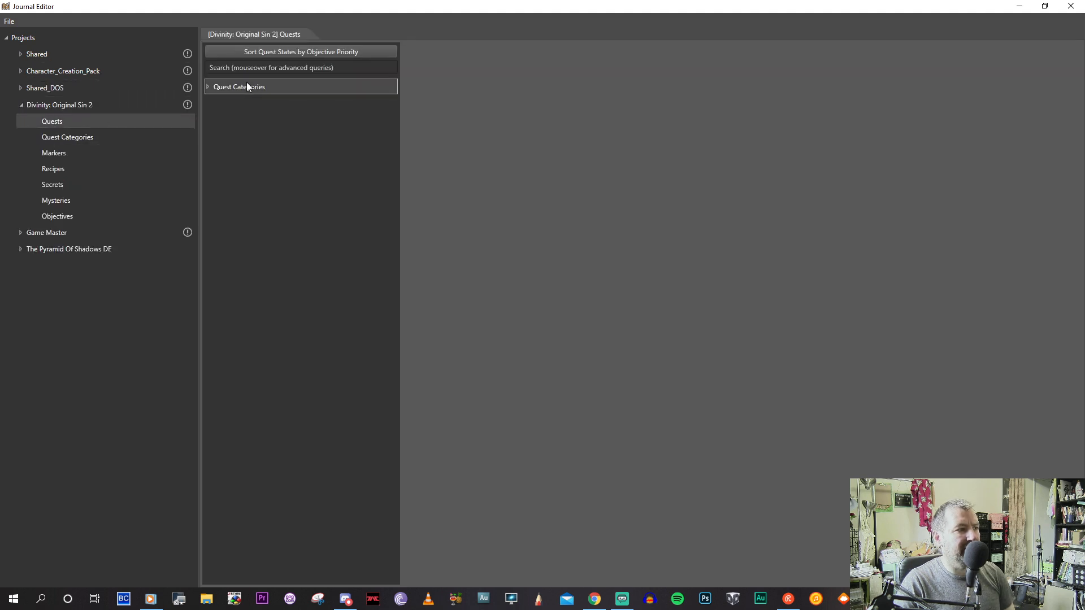
click(207, 87)
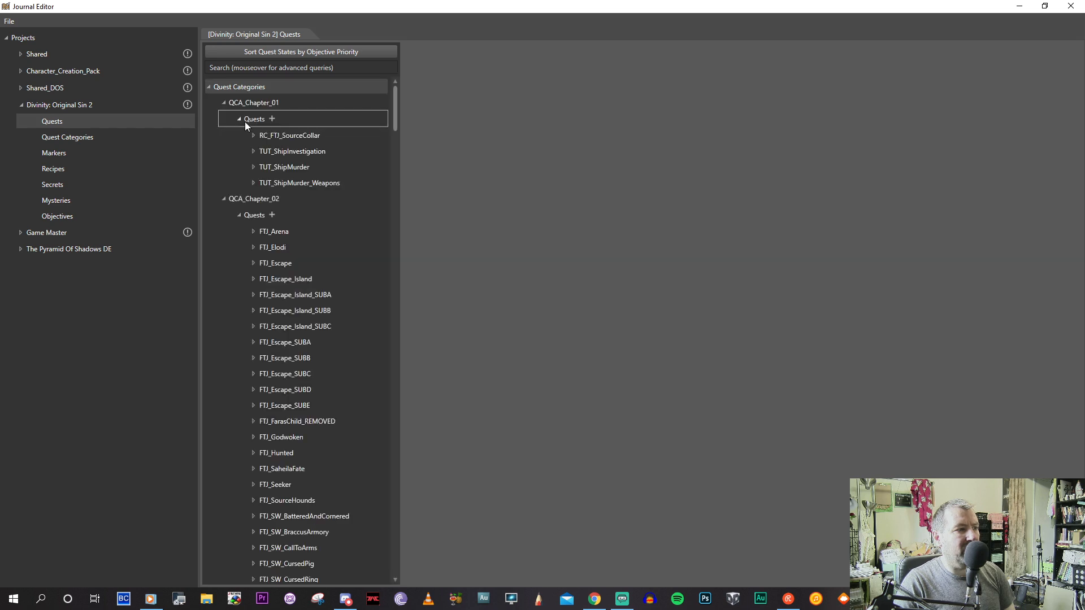
click(305, 141)
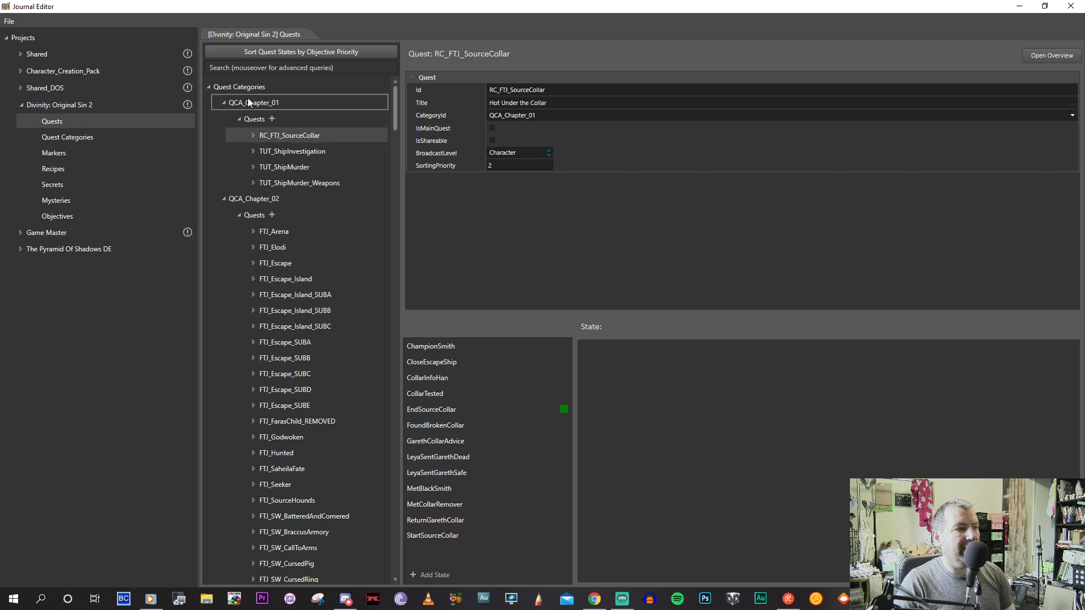
click(22, 106)
click(21, 105)
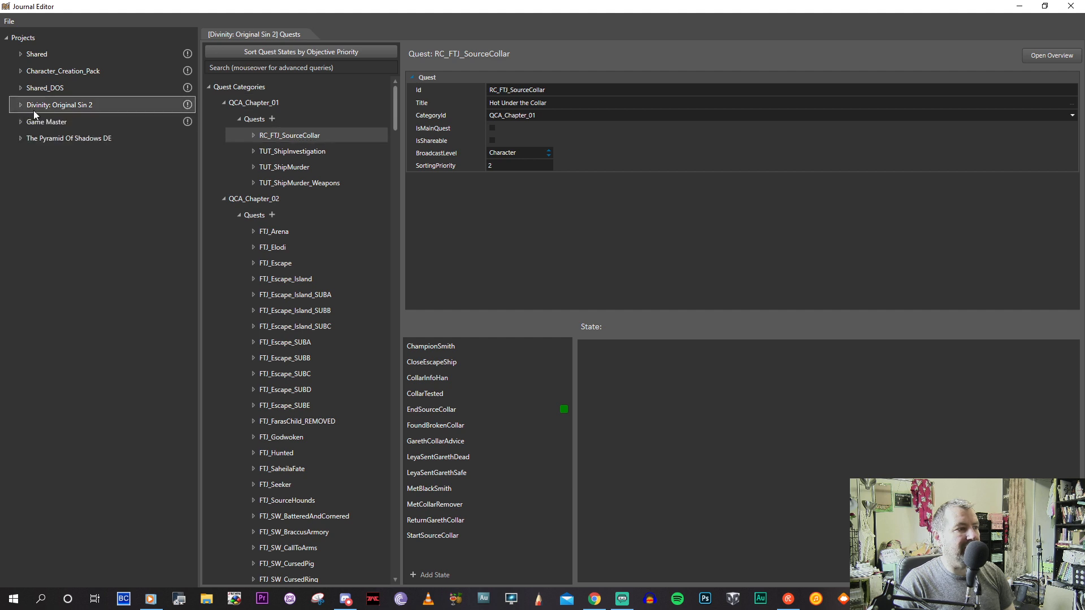
Open the quests of The Pyramid Of Shadows DE and view the Accept state of the FindThePyramidOfShadows quest.
click(21, 138)
click(54, 155)
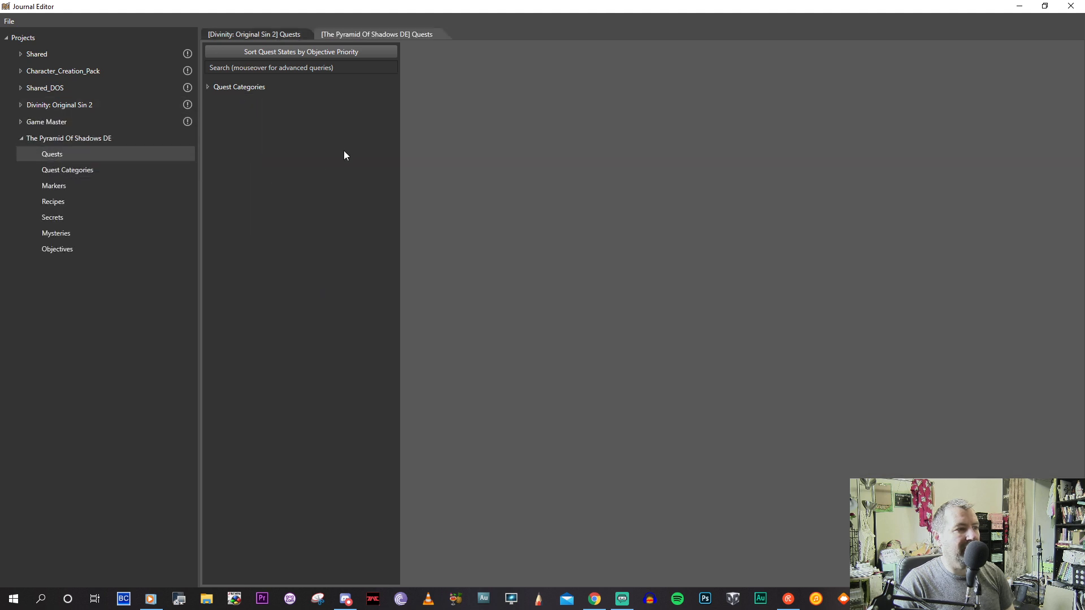
click(209, 87)
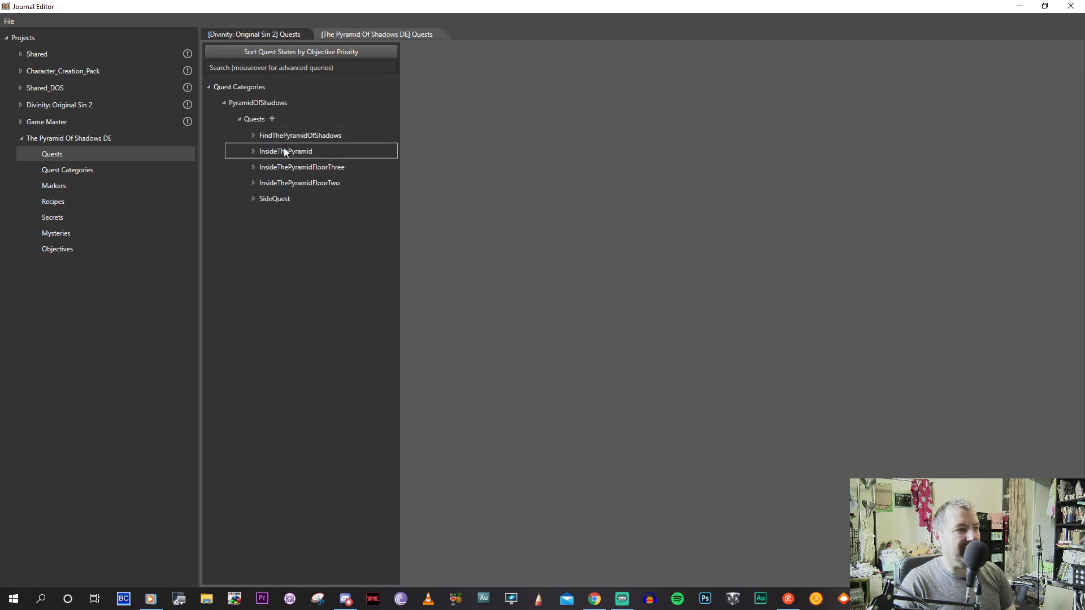
click(250, 136)
click(254, 135)
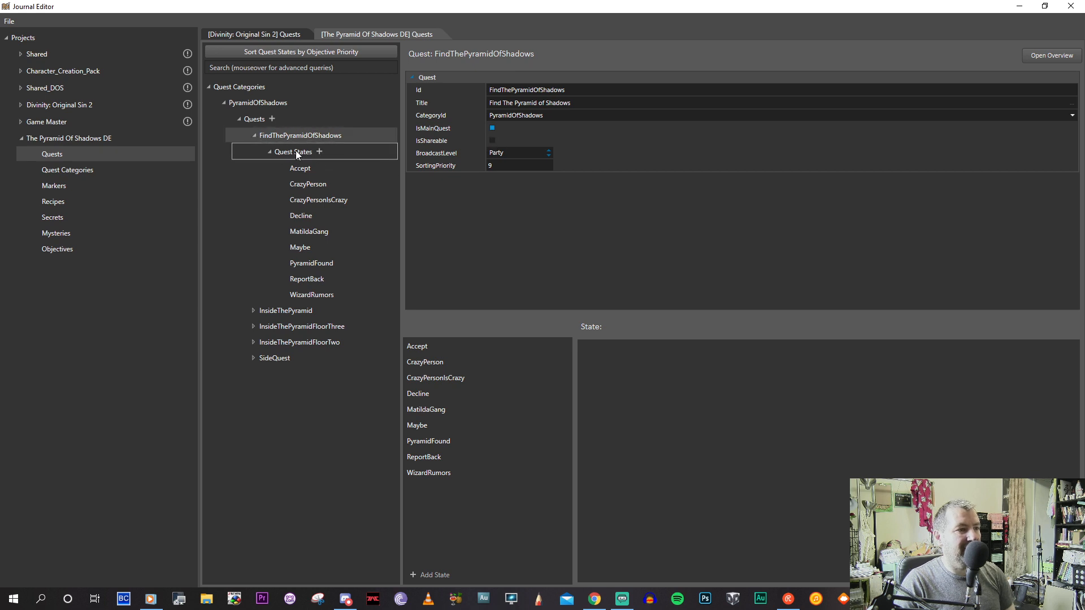
click(296, 152)
click(299, 169)
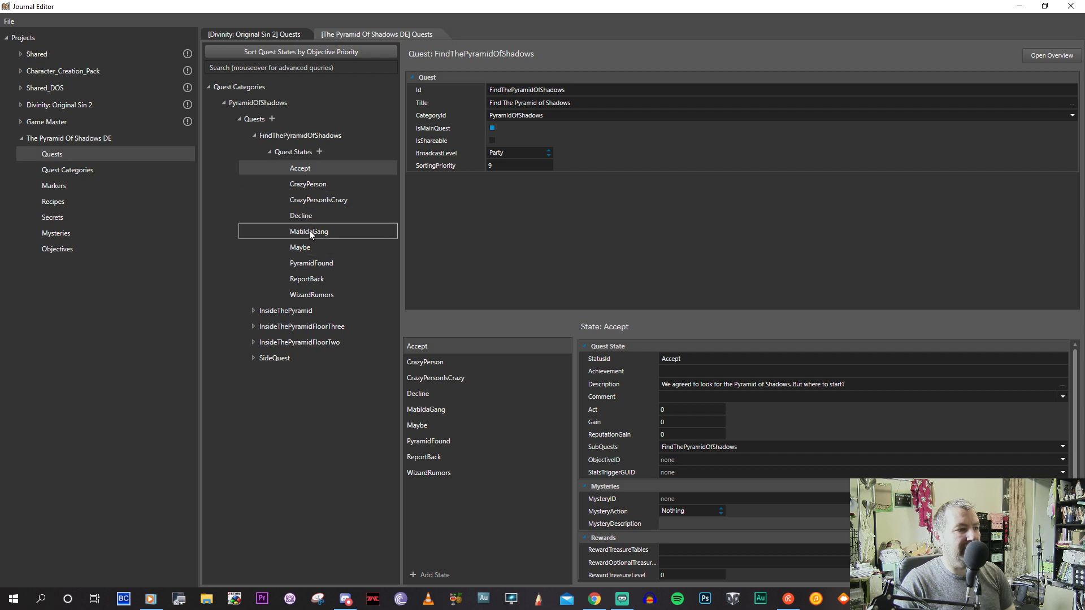
Examine the WizardRumors state of the FindThePyramidOfShadows quest down to its deprecated marker properties.
click(301, 296)
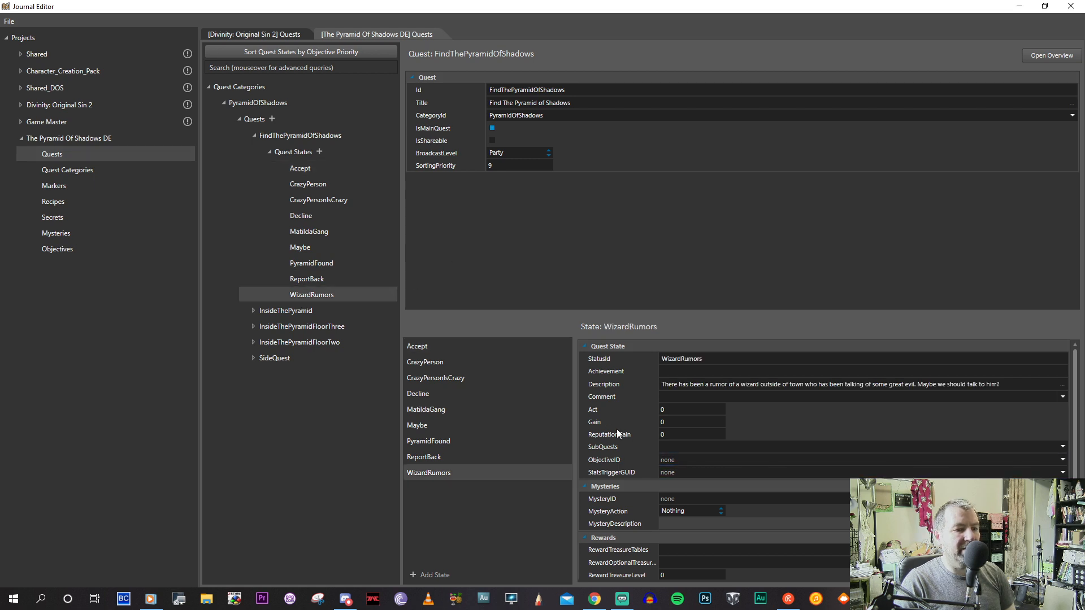
scroll(649, 392, down, 2)
scroll(629, 398, up, 2)
scroll(637, 410, down, 1)
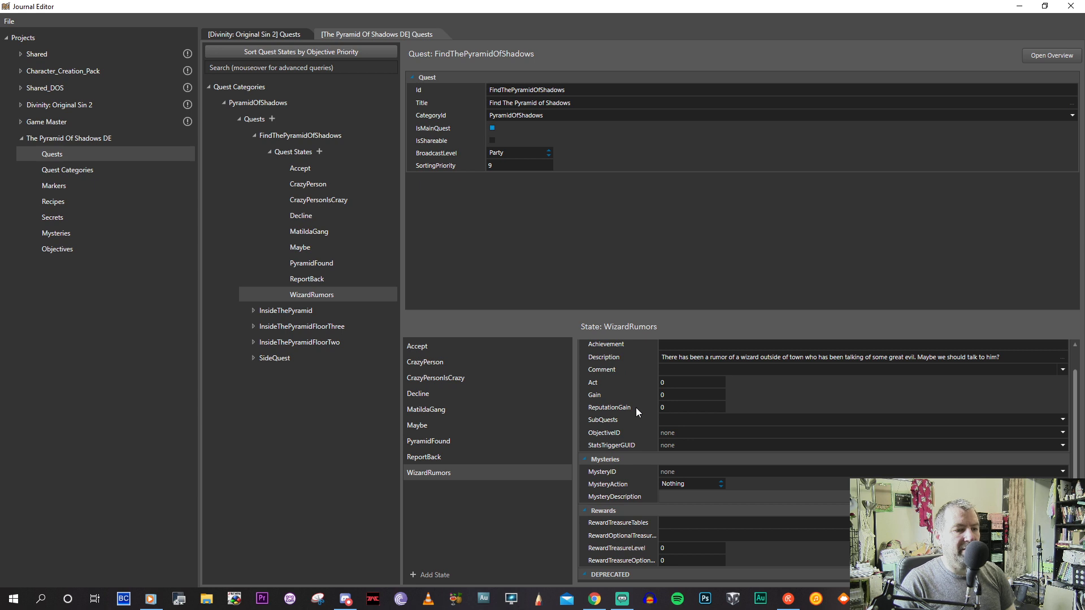
scroll(637, 410, down, 1)
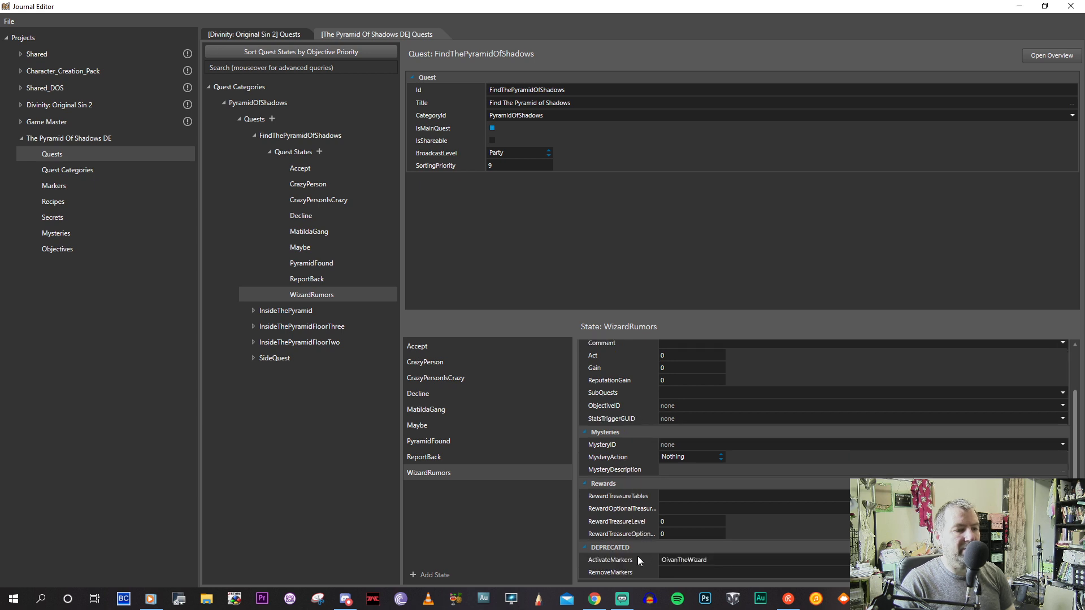
Unassign the OivanTheWizard marker from the WizardRumors state's ActivateMarkers property and assign it again.
click(755, 560)
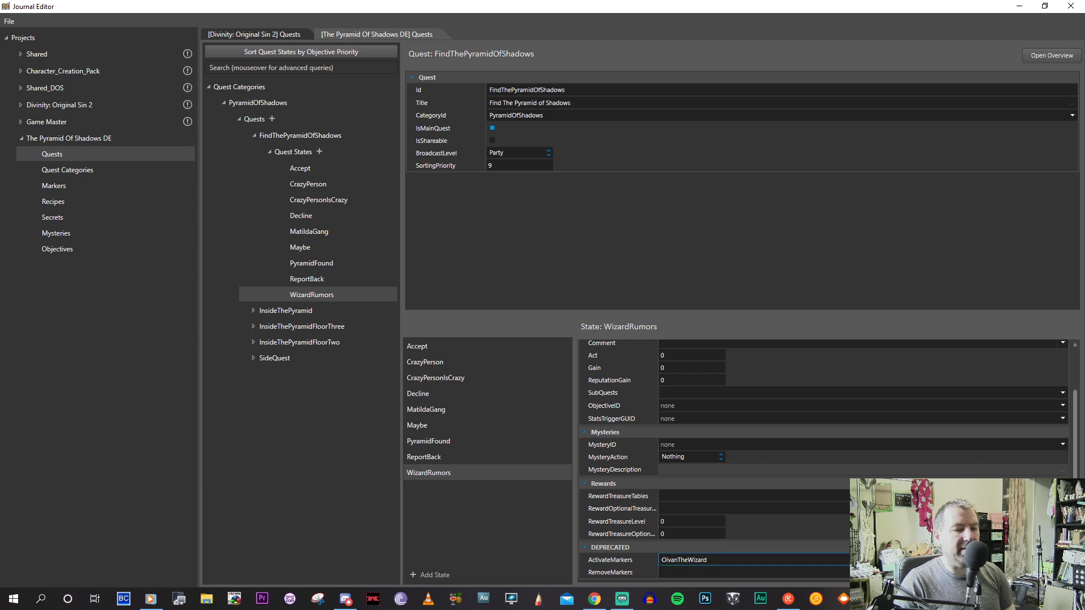
click(1062, 559)
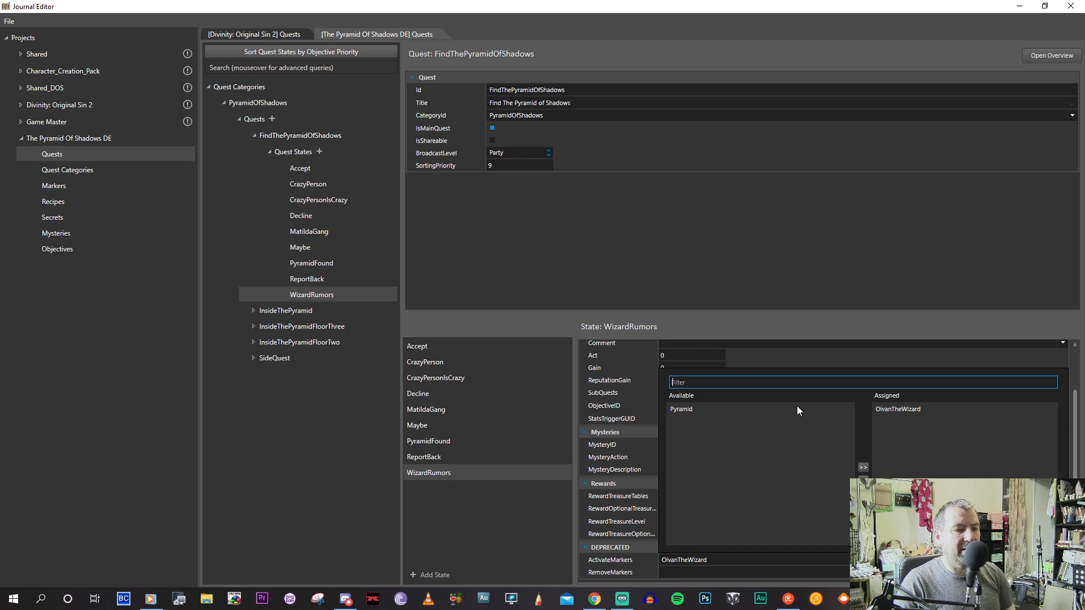
click(910, 406)
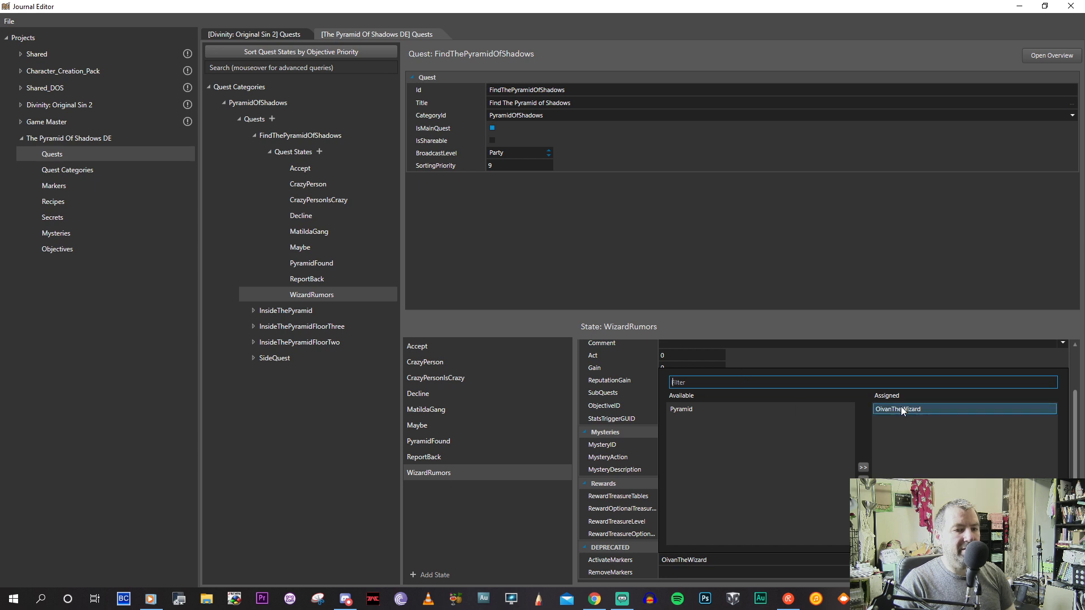
click(672, 412)
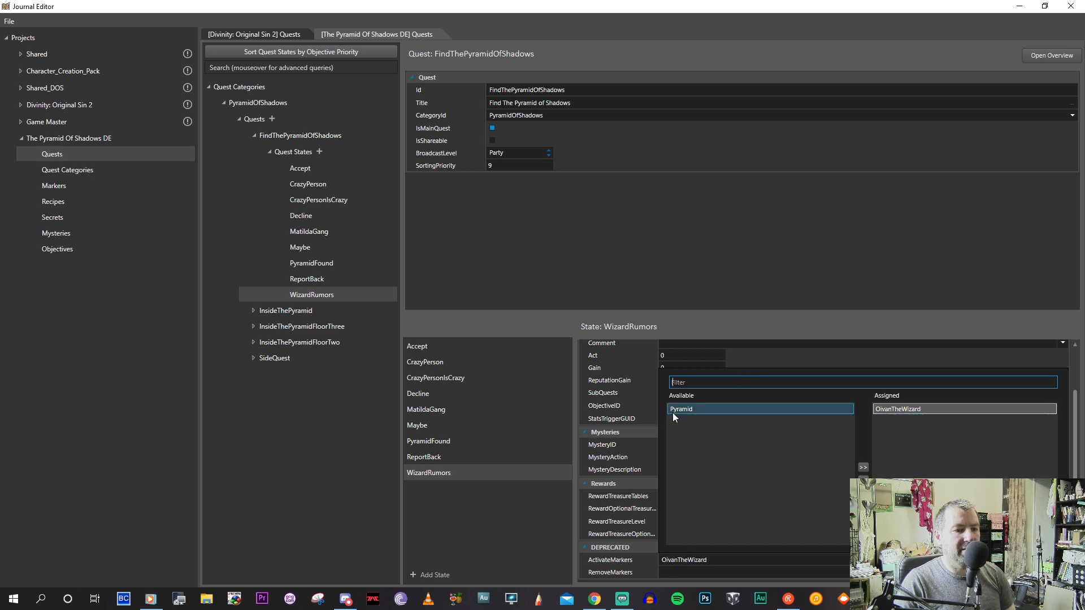
click(893, 408)
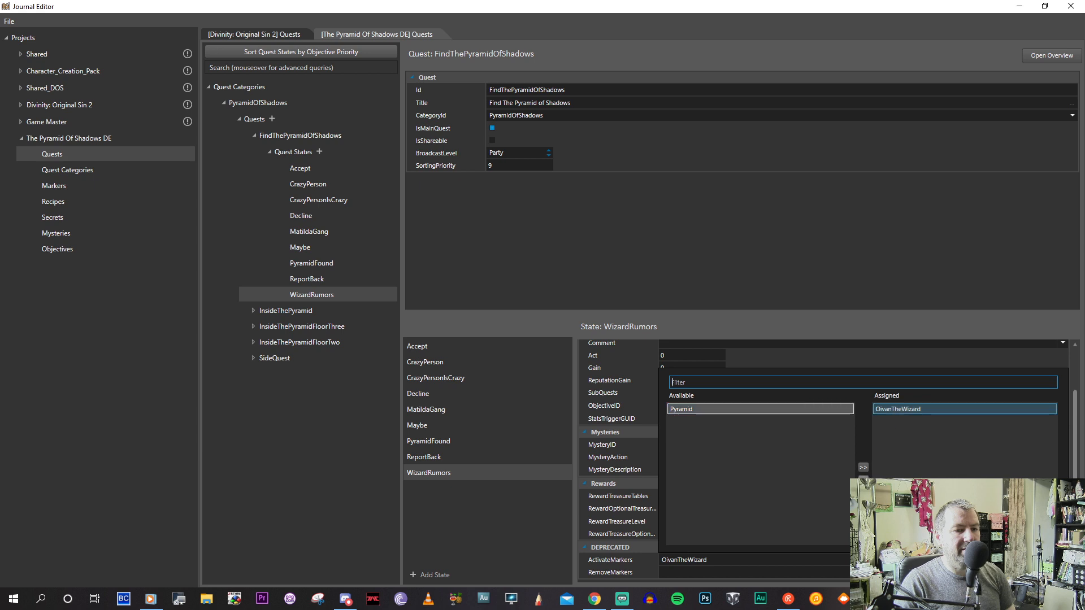
click(862, 479)
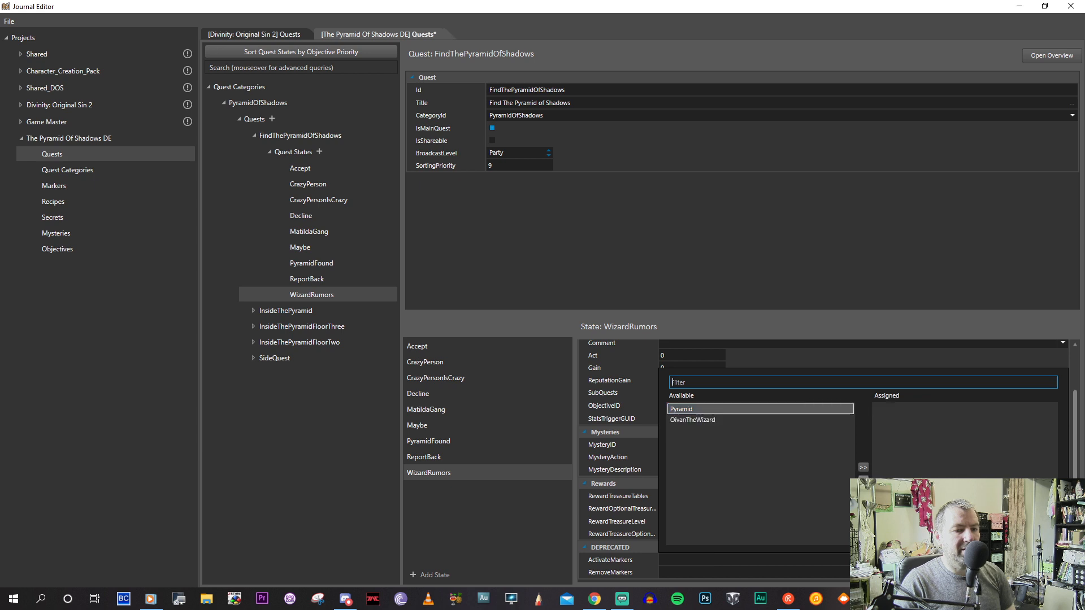
click(678, 420)
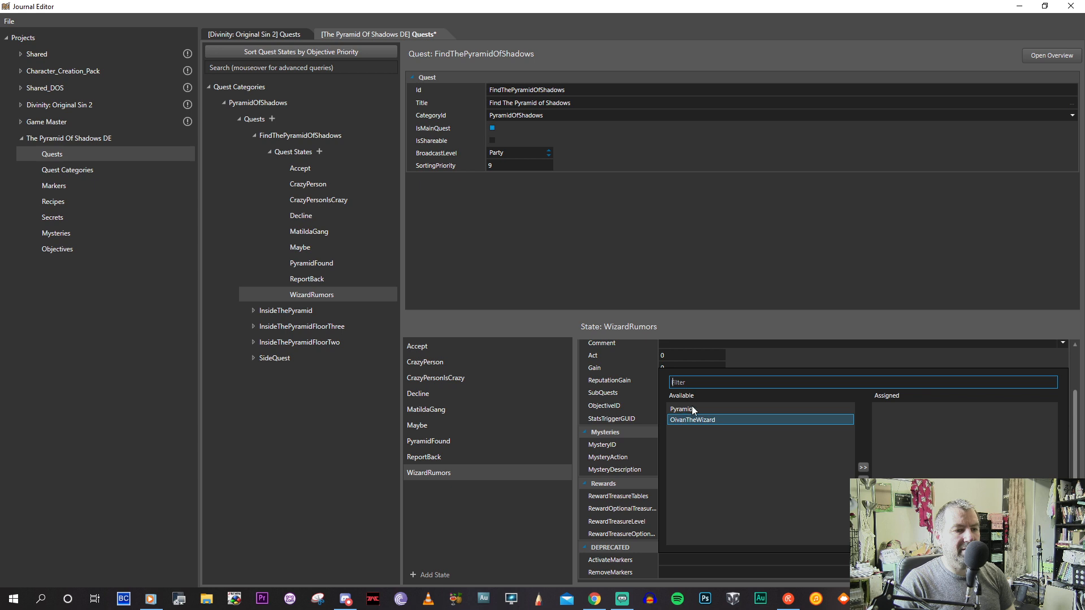
click(863, 468)
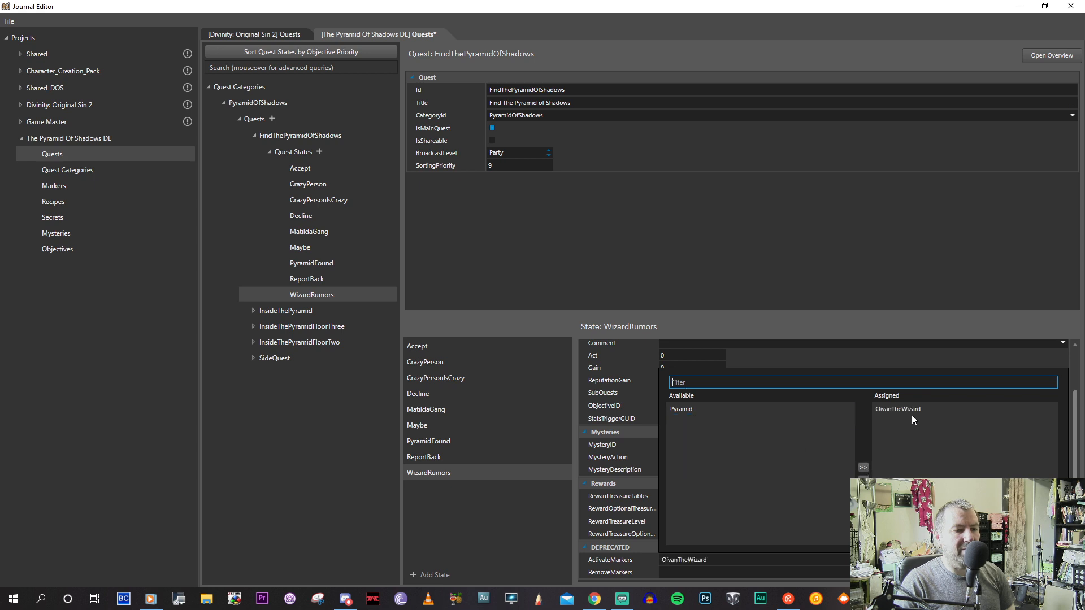
click(1062, 560)
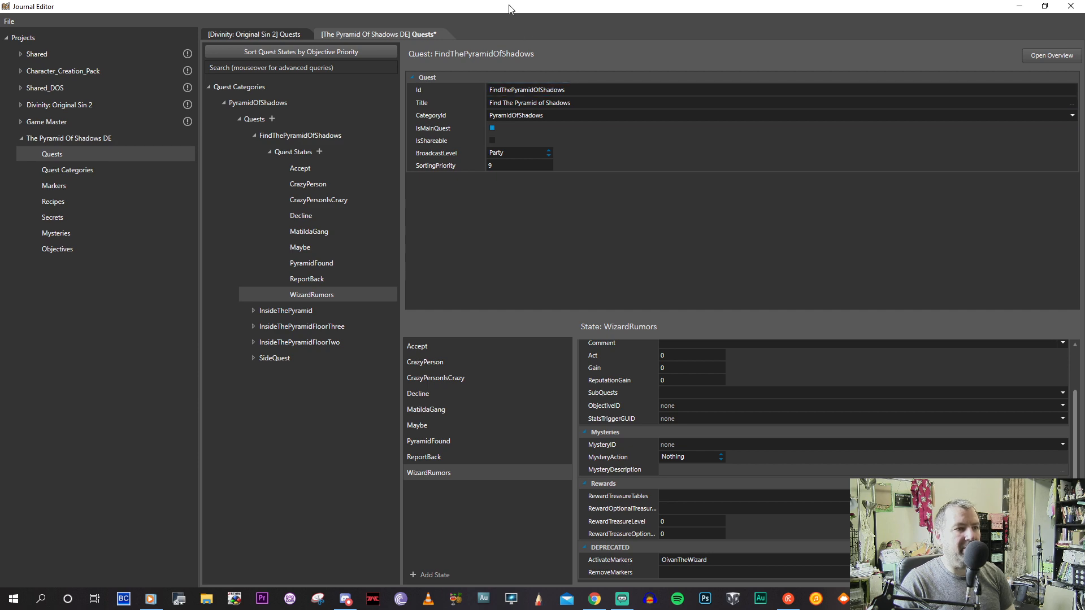
Restore the Journal Editor from full screen, move it out of the way and switch to the main Divinity Engine window.
drag(509, 8, 382, 145)
click(907, 140)
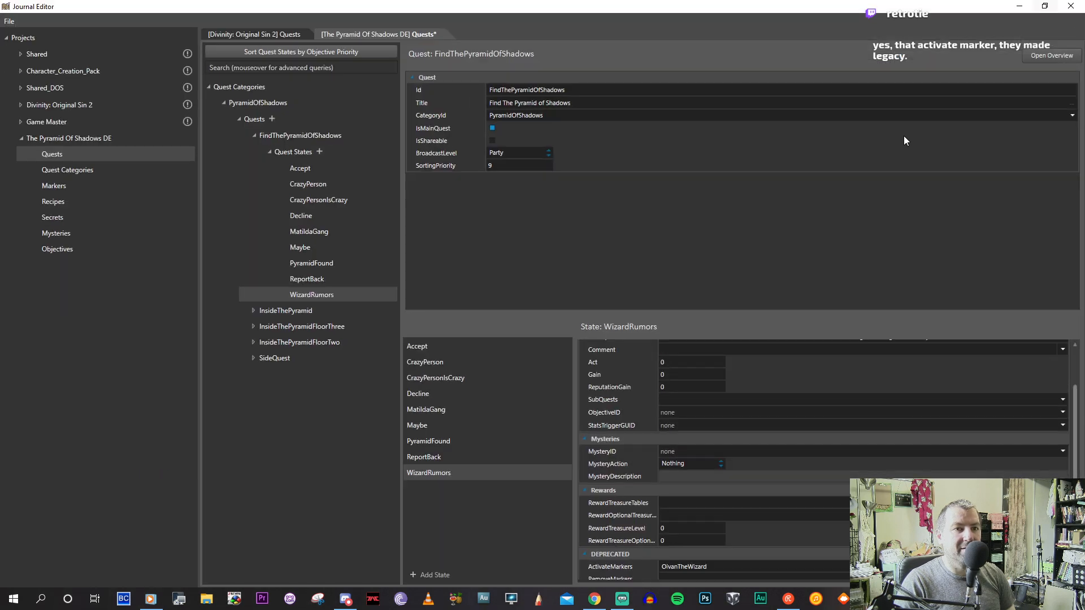
click(1044, 5)
drag(791, 144, 762, 525)
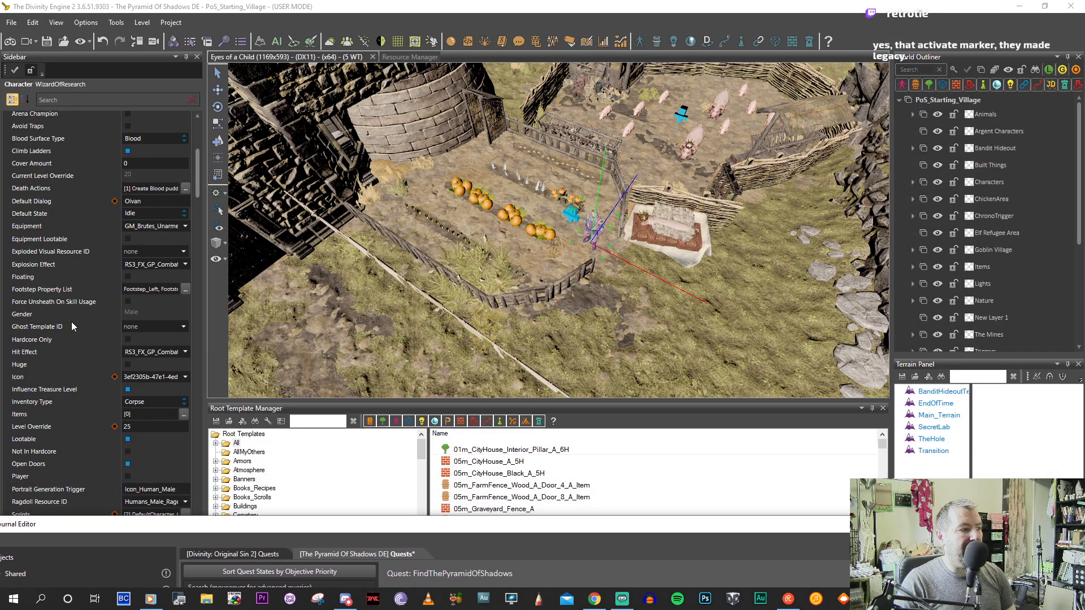
mouse_move(197, 178)
mouse_down()
mouse_move(198, 144)
mouse_move(197, 181)
mouse_up()
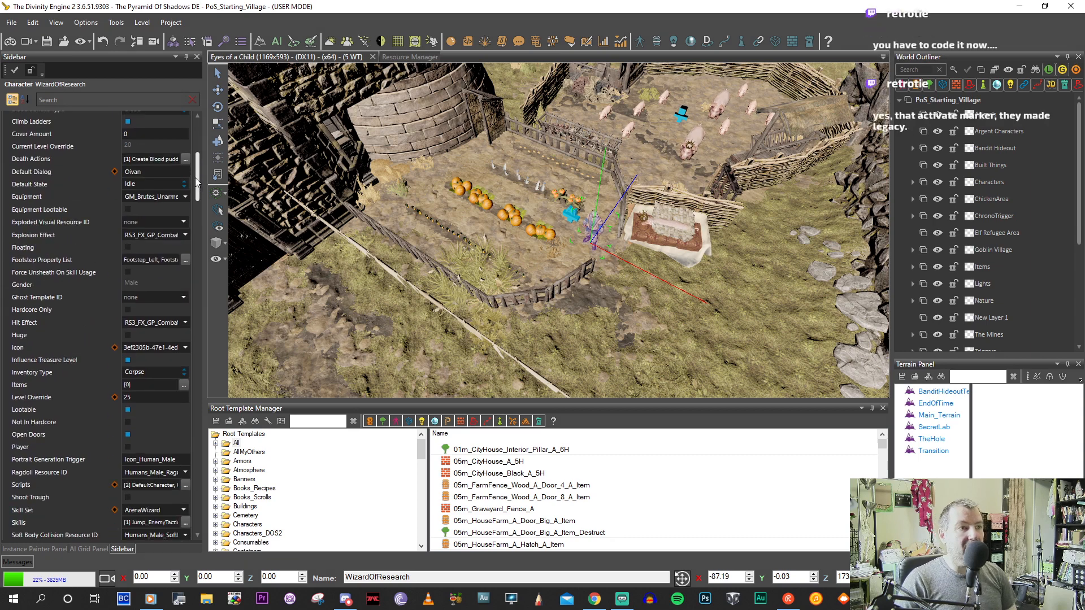
Open the Story Editor, enlarge its window and expand the __Start goal.
click(501, 41)
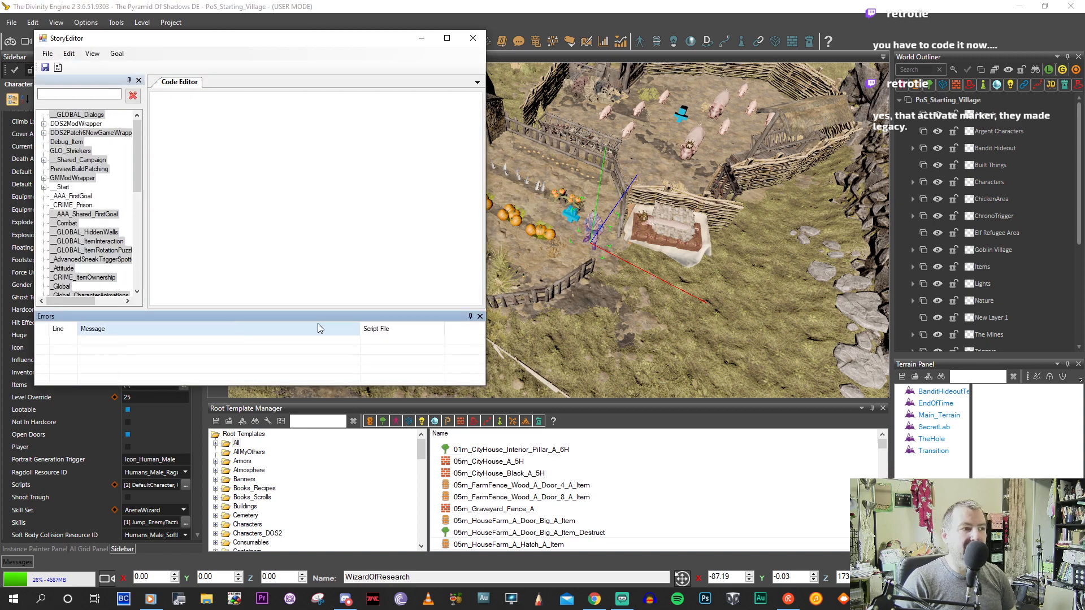
drag(480, 386, 794, 501)
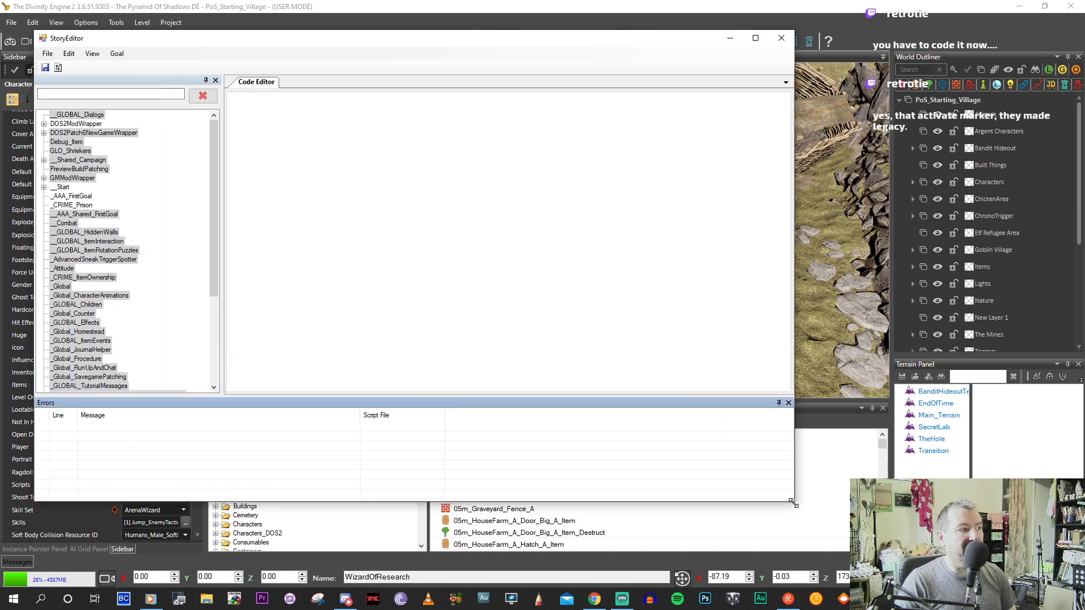
click(44, 187)
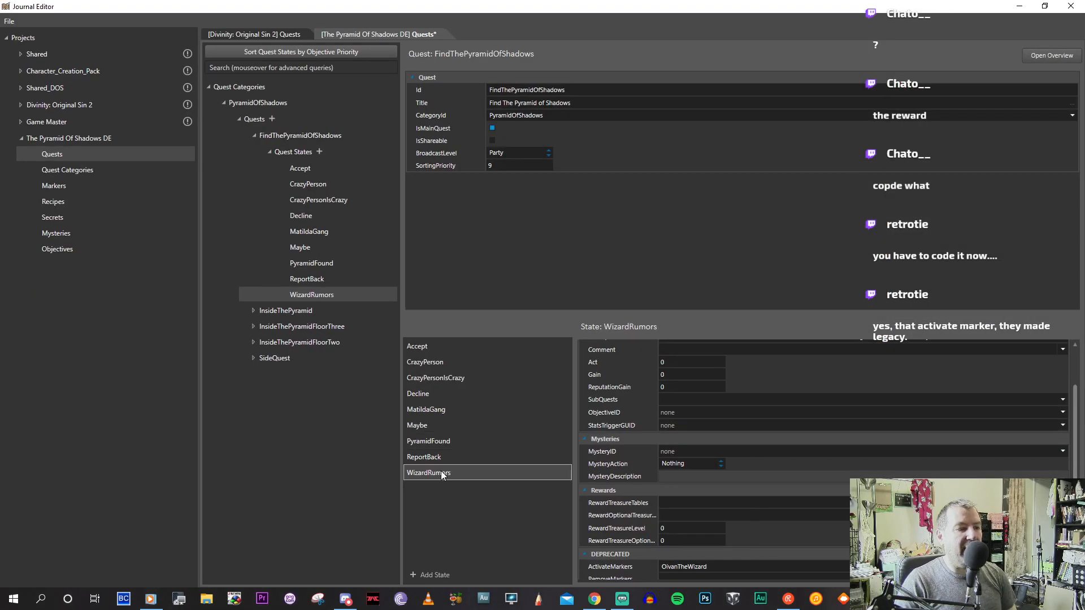
Minimize the Journal Editor, open the TwoLoversVillage goal script in a maximized Story Editor and examine its INIT section.
scroll(632, 482, down, 1)
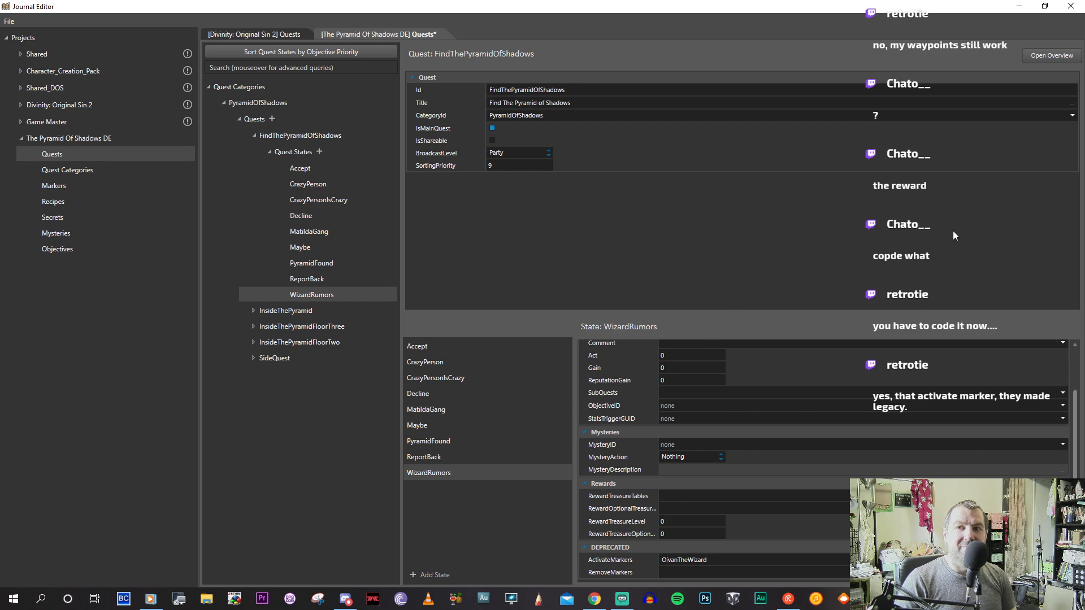
click(1018, 8)
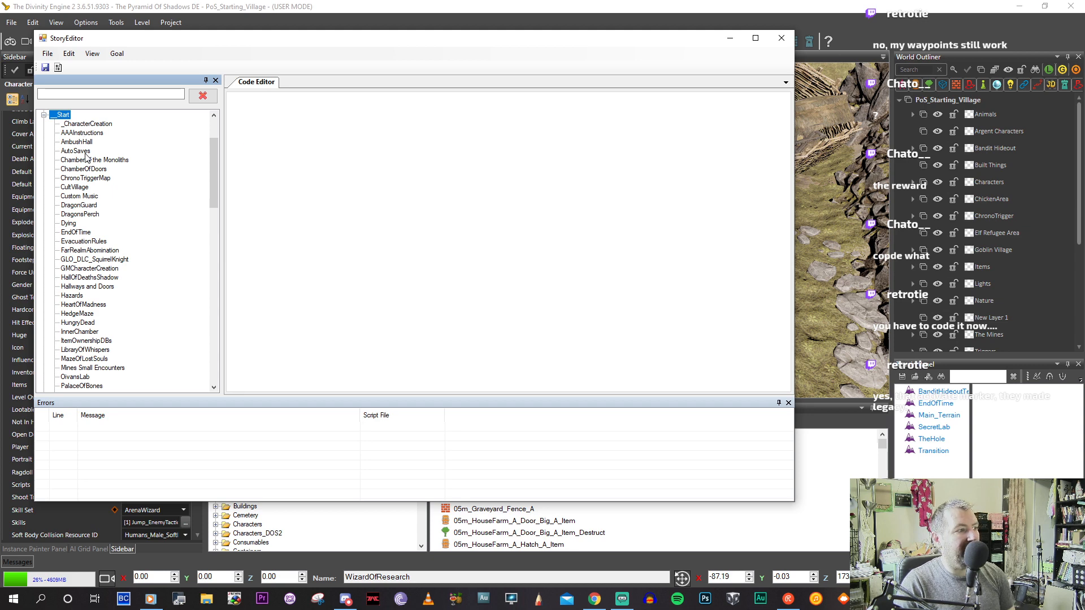
scroll(85, 226, down, 13)
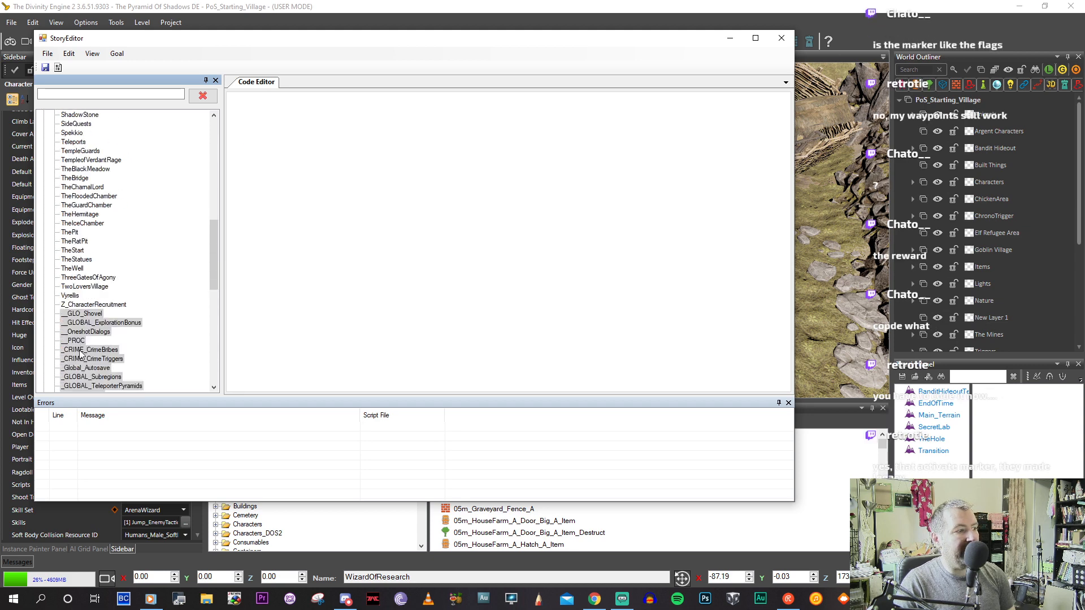
click(74, 287)
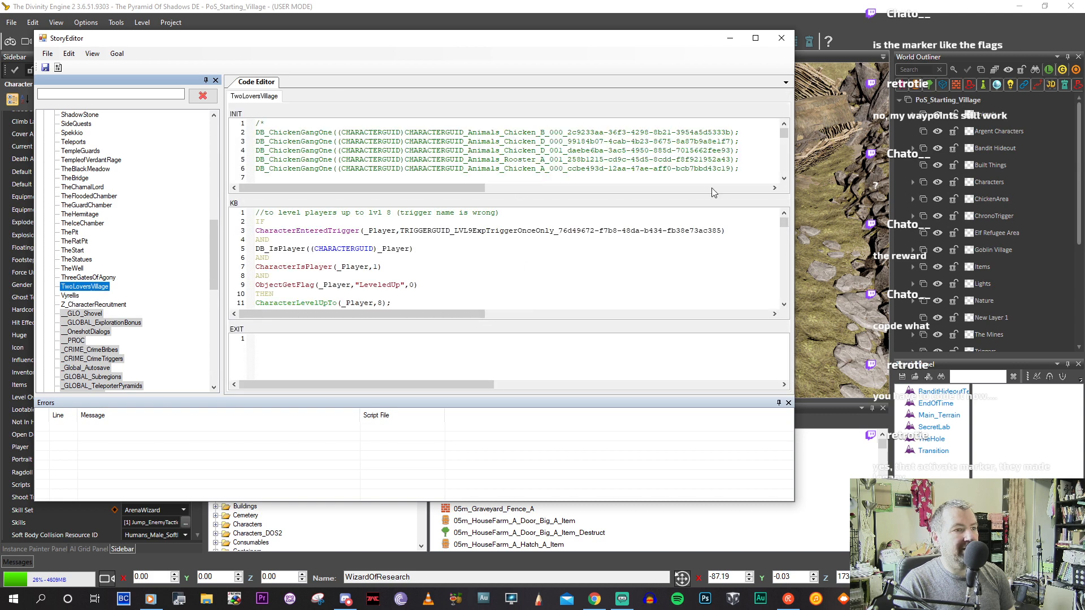
click(756, 38)
scroll(401, 108, down, 2)
scroll(401, 107, down, 20)
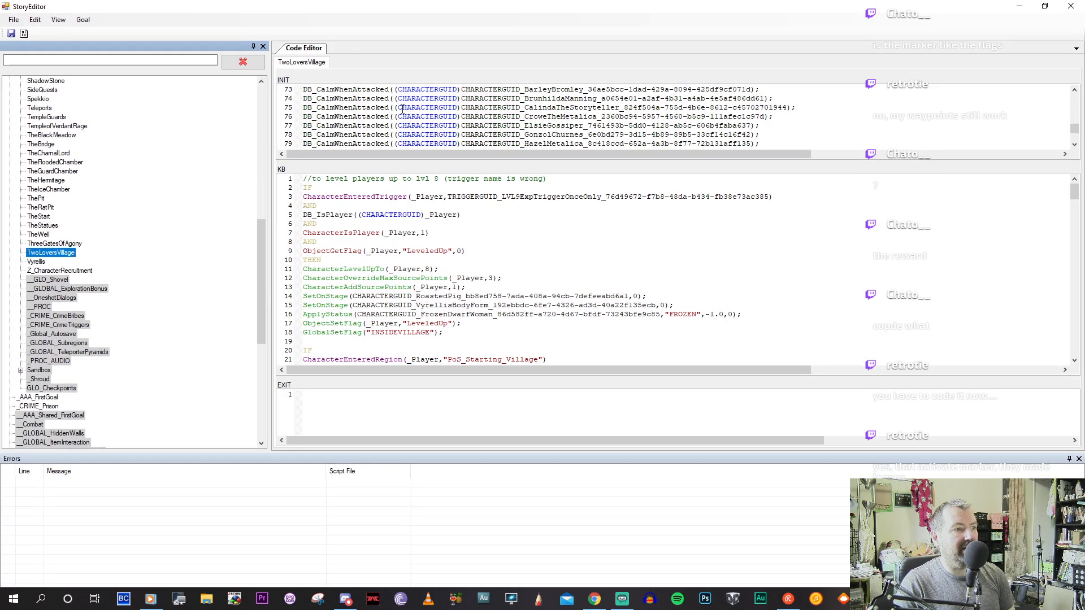
scroll(402, 107, down, 3)
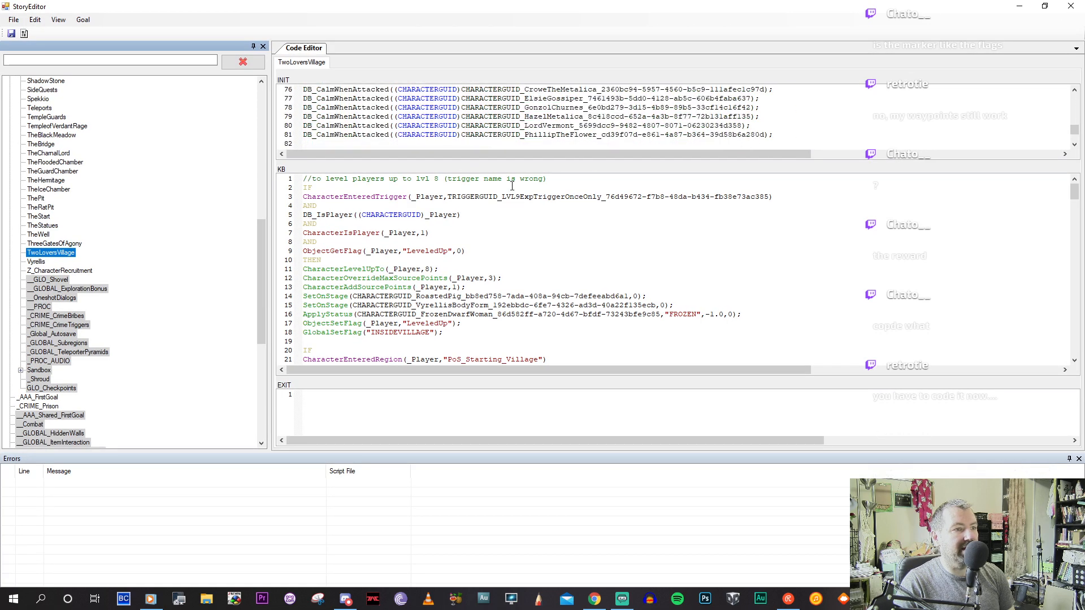
Enlarge the INIT section and review its dialog, CalmWhenAttacked and animal database entries.
drag(528, 160, 529, 274)
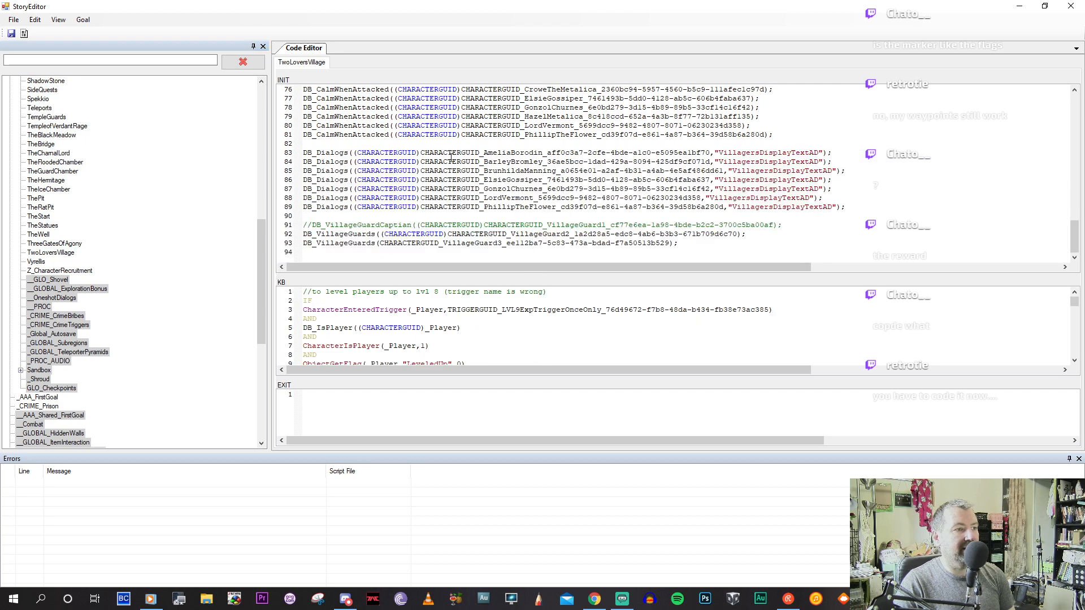
scroll(379, 189, up, 7)
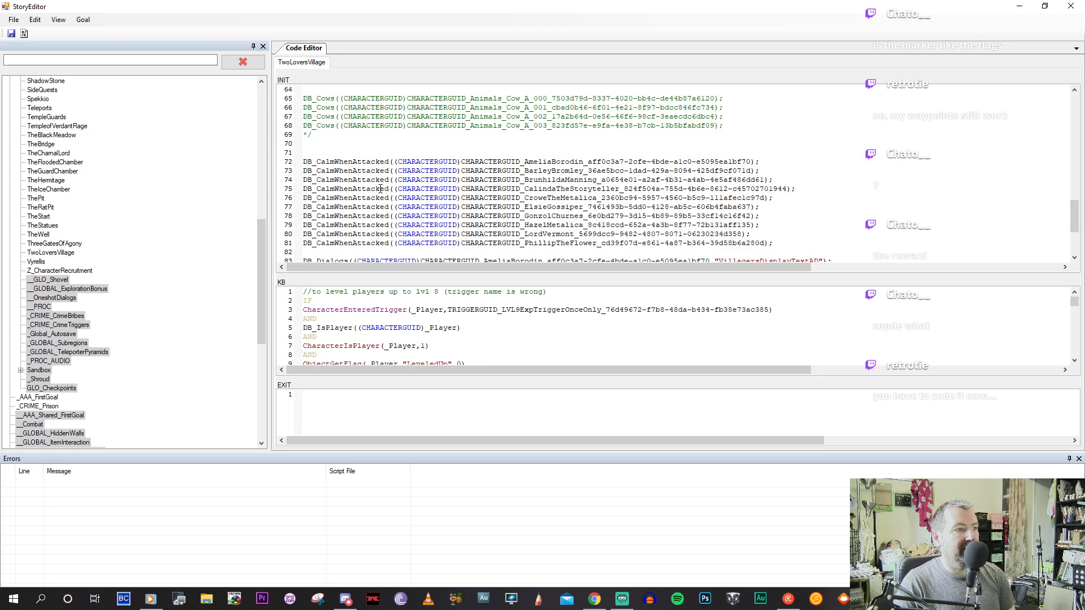
scroll(386, 194, up, 9)
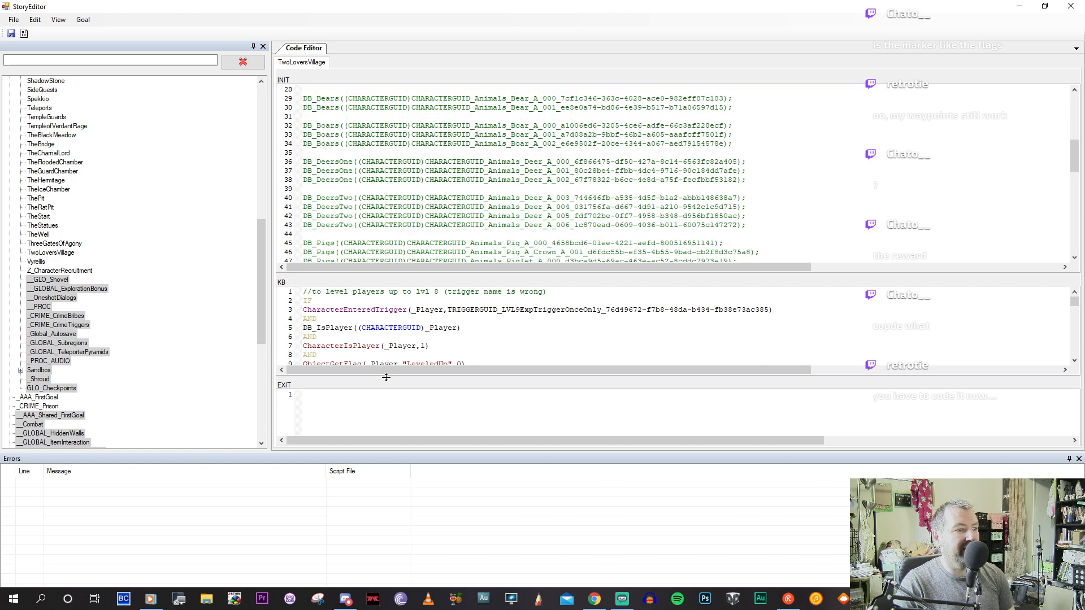
Auto-hide the Errors panel, enlarge the KB section and examine the level-up and starting village teleport rules.
click(1069, 458)
drag(446, 275, 447, 173)
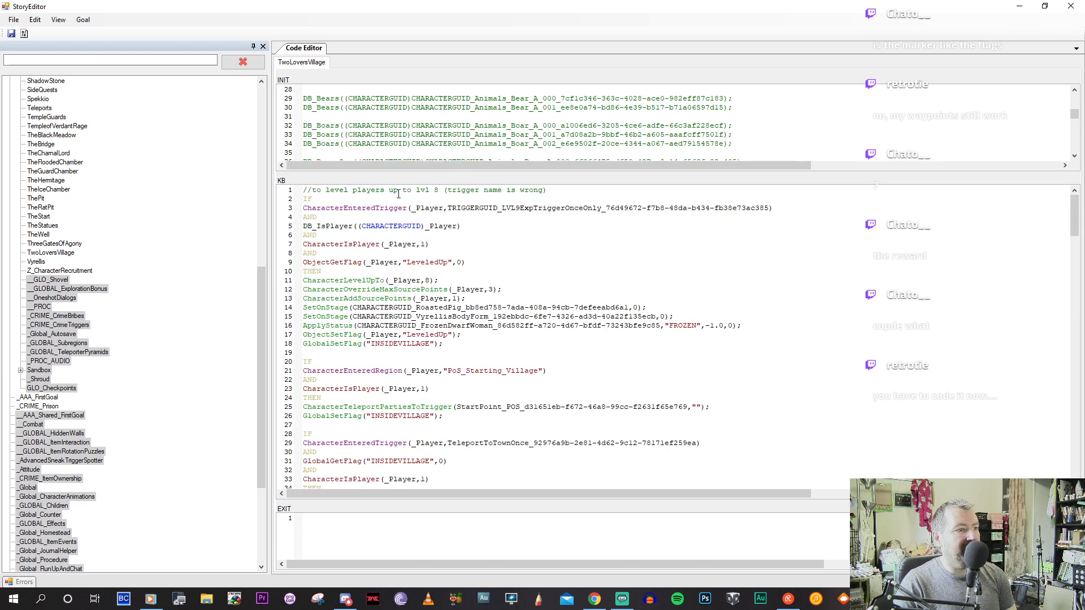
scroll(404, 298, down, 2)
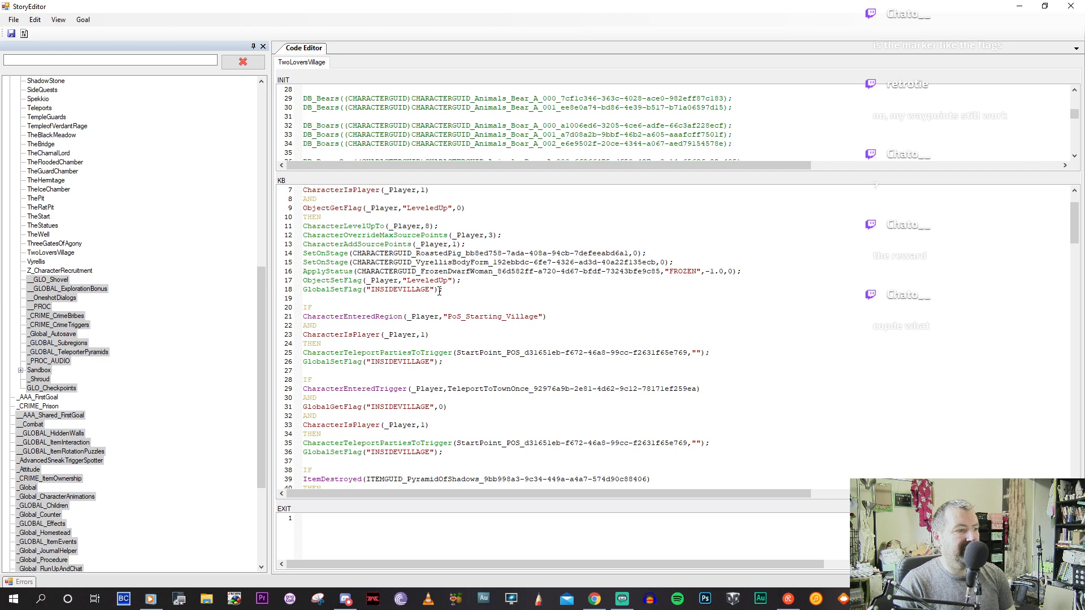
scroll(439, 290, down, 1)
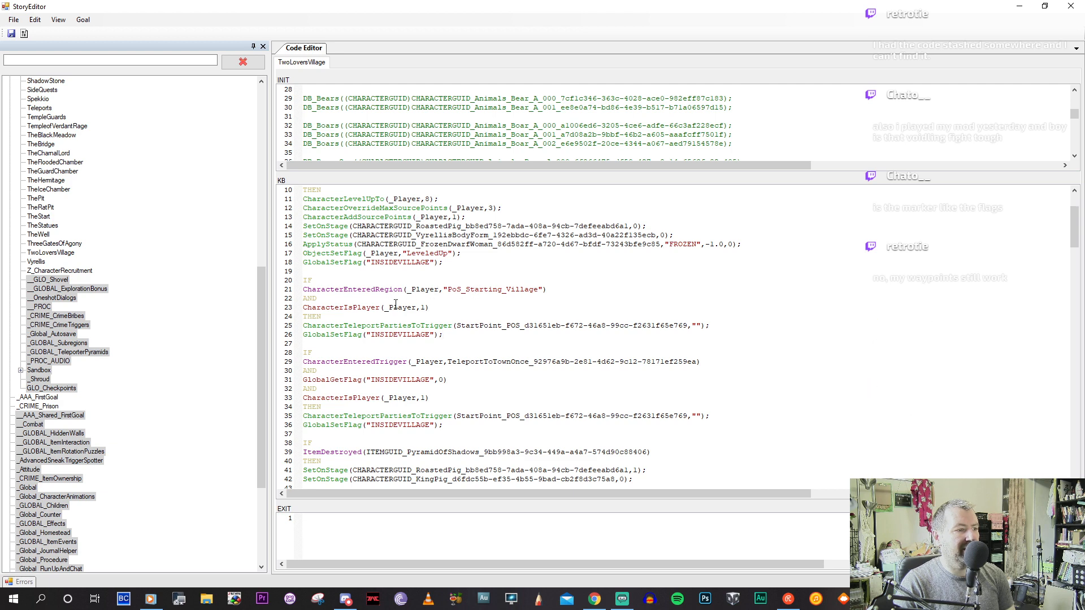
click(365, 326)
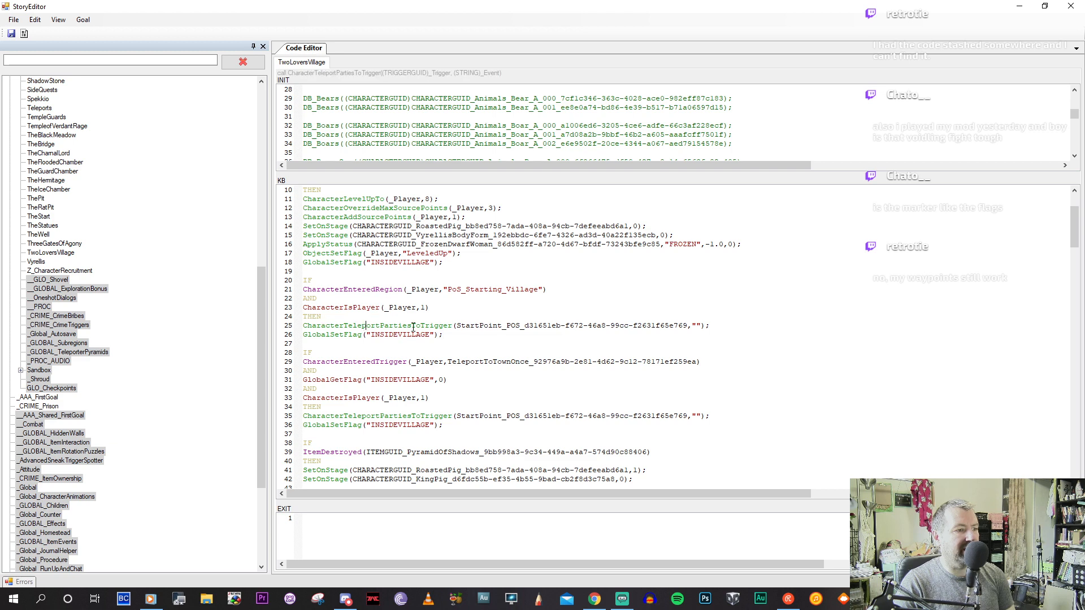
click(517, 326)
scroll(361, 332, down, 2)
click(446, 369)
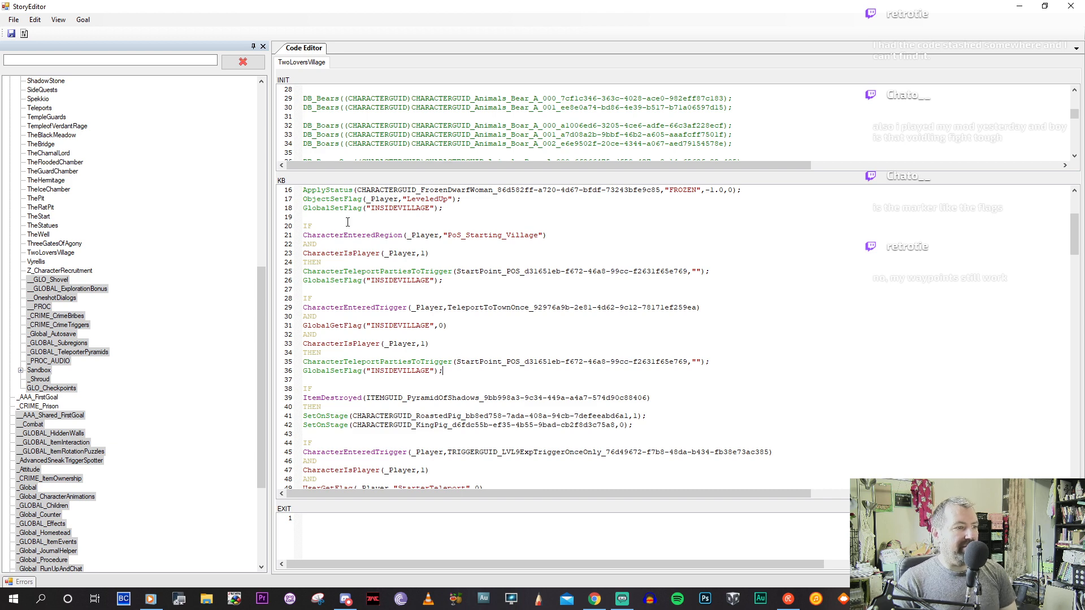
scroll(341, 228, up, 2)
scroll(340, 229, down, 2)
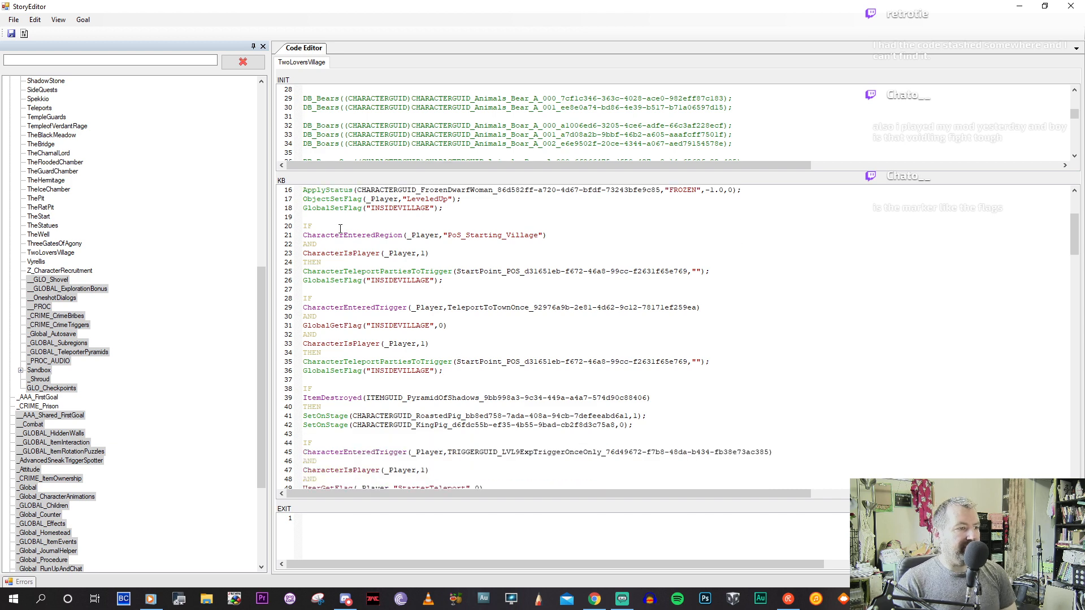
click(488, 235)
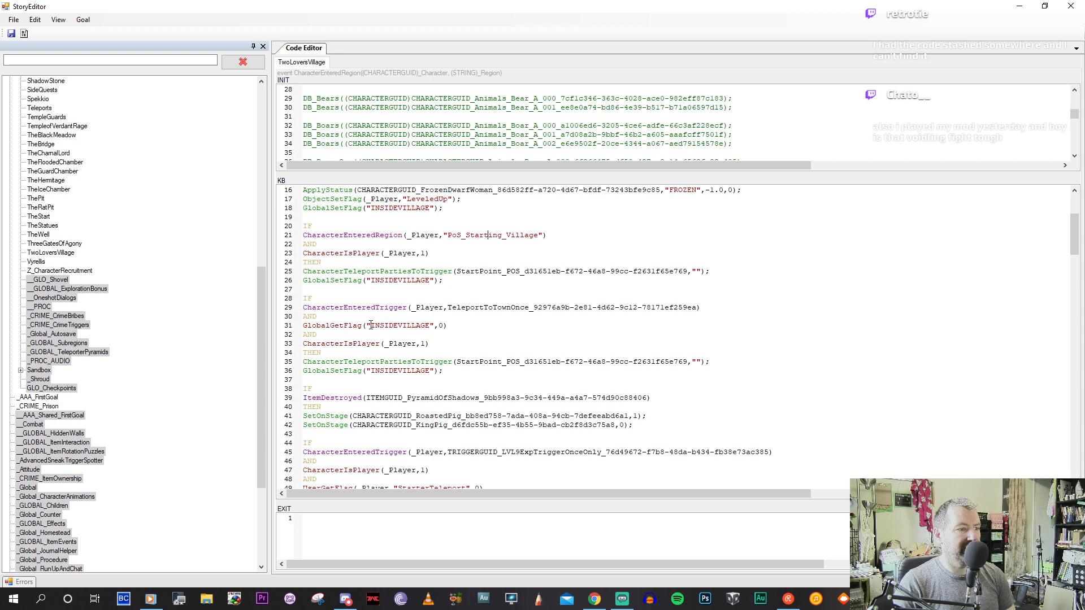
Add a closing block comment mark */ on a new line below the TeleportToTownOnce rule.
click(470, 374)
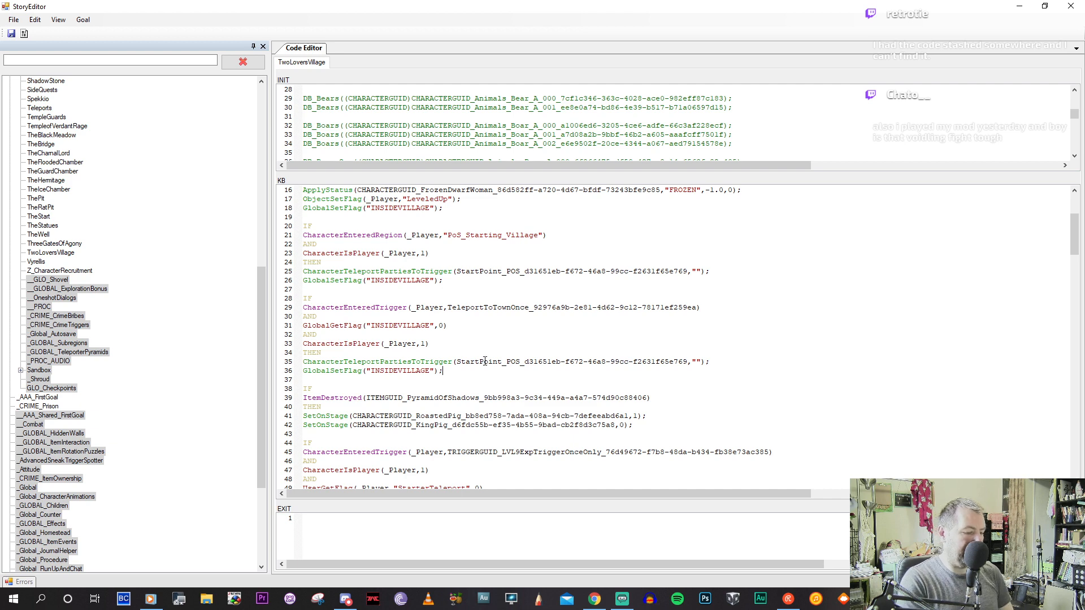
key(Return)
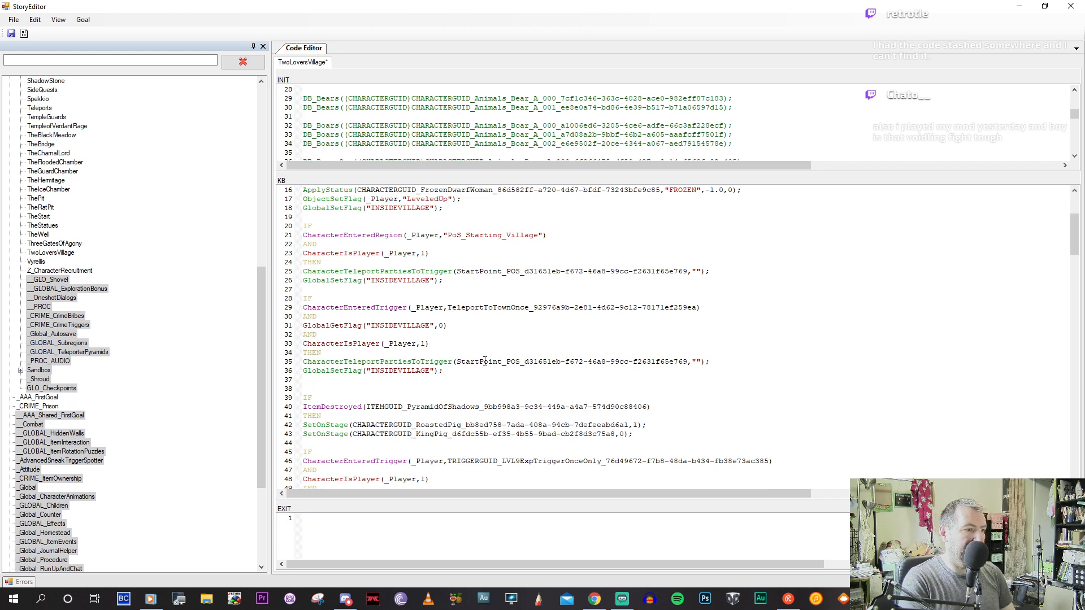
text(/*)
key(BackSpace)
key(BackSpace)
text(*/)
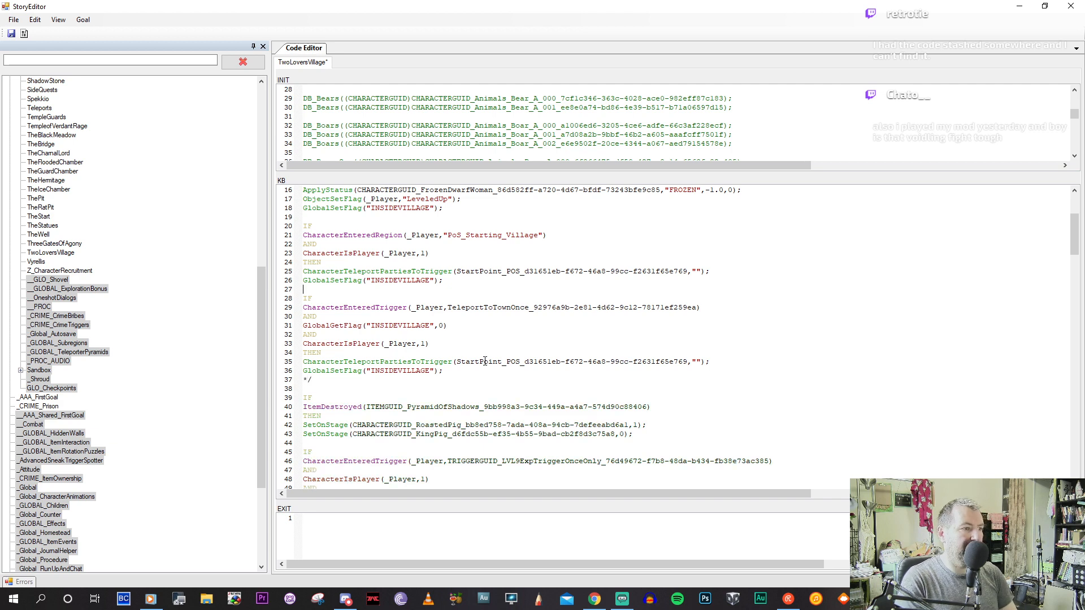
Insert an opening comment mark /* above the PoS_Starting_Village region rule, with extra blank lines, to comment out both teleport rules.
key(Up)
key(Up)
key(Up)
key(Up)
key(Up)
key(Up)
key(Up)
key(Up)
key(Up)
text(/*)
key(Return)
key(Return)
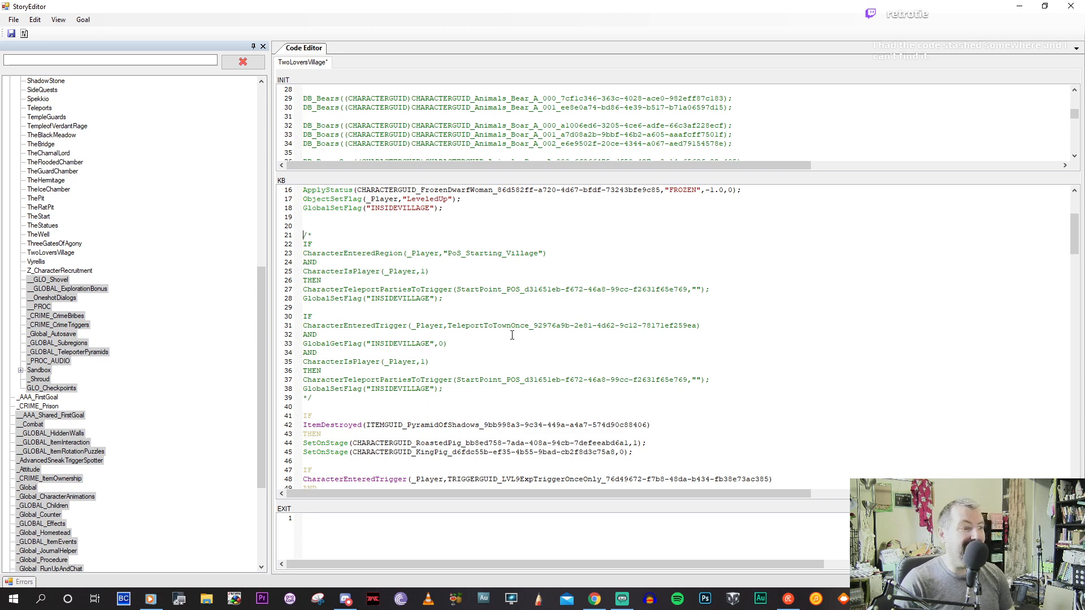
Collapse the "Group Calm when attacked" and "Guards Hostile After Dialog" regions in the KB section.
scroll(514, 334, down, 3)
scroll(511, 343, down, 3)
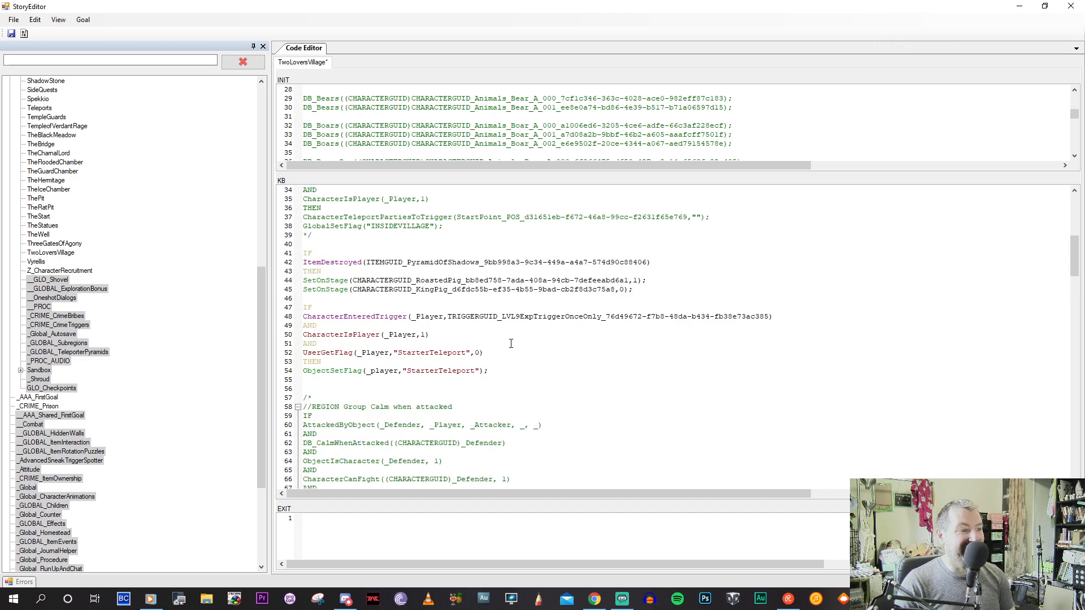
scroll(511, 343, down, 1)
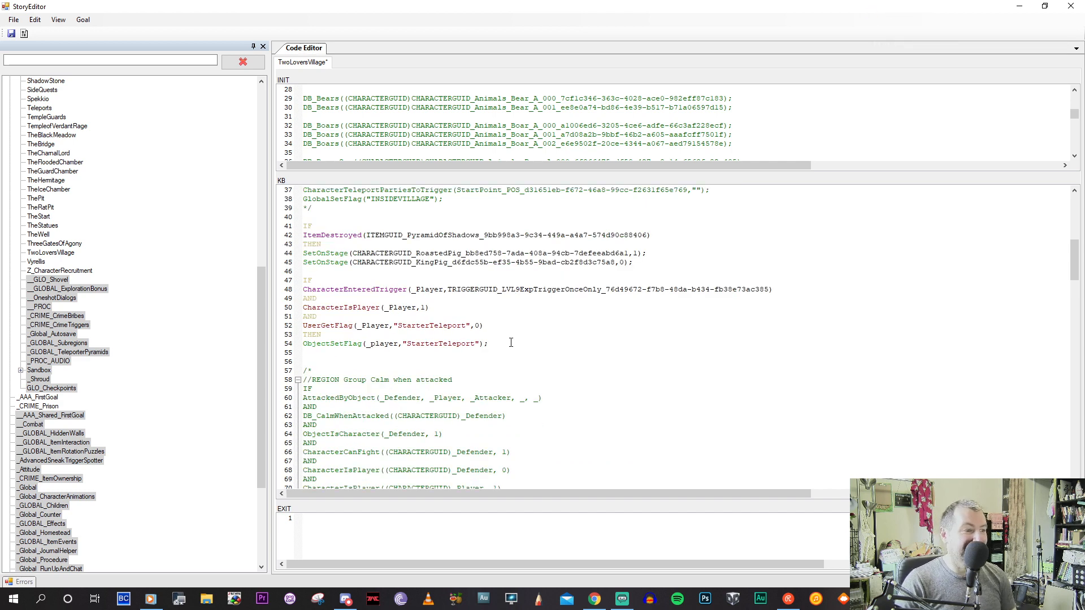
click(297, 380)
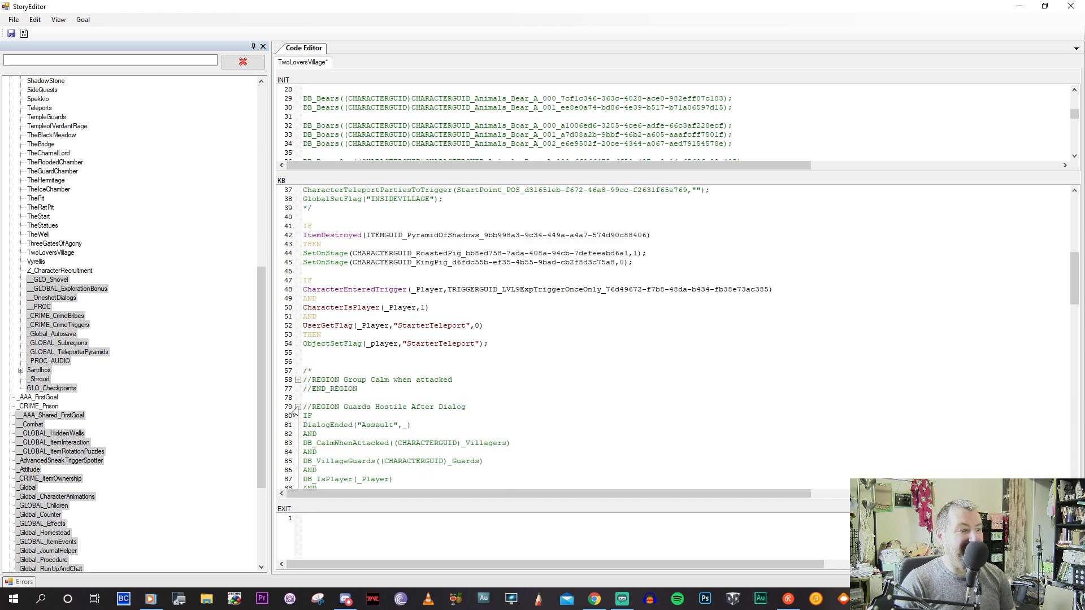
click(297, 407)
Examine the PyramidOfShadows ItemDestroyed rule and the trigger rule that checks and sets the StarterTeleport flag.
scroll(418, 320, up, 3)
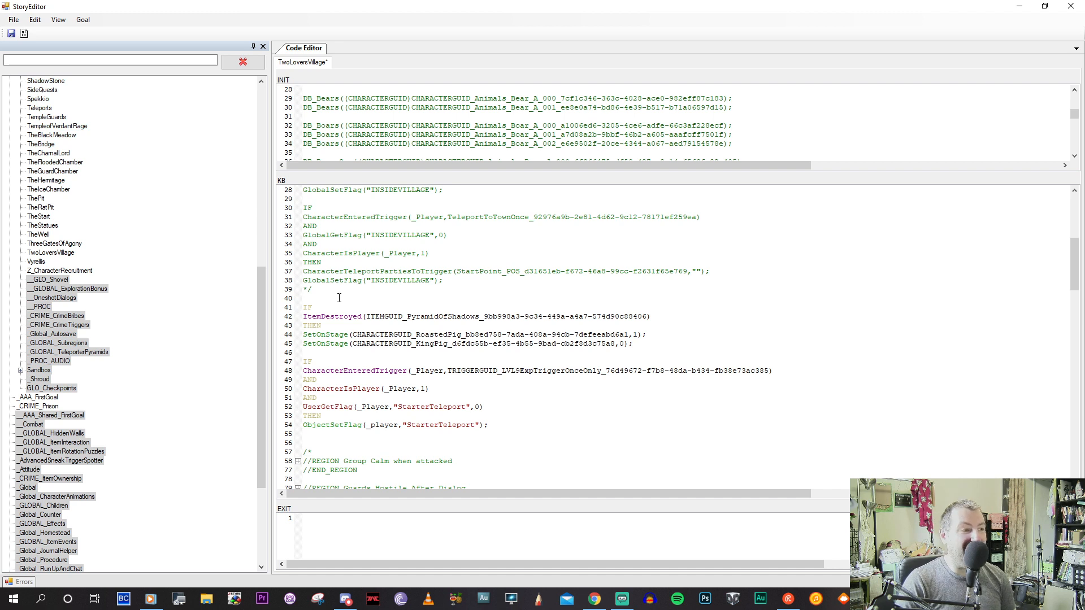
click(345, 316)
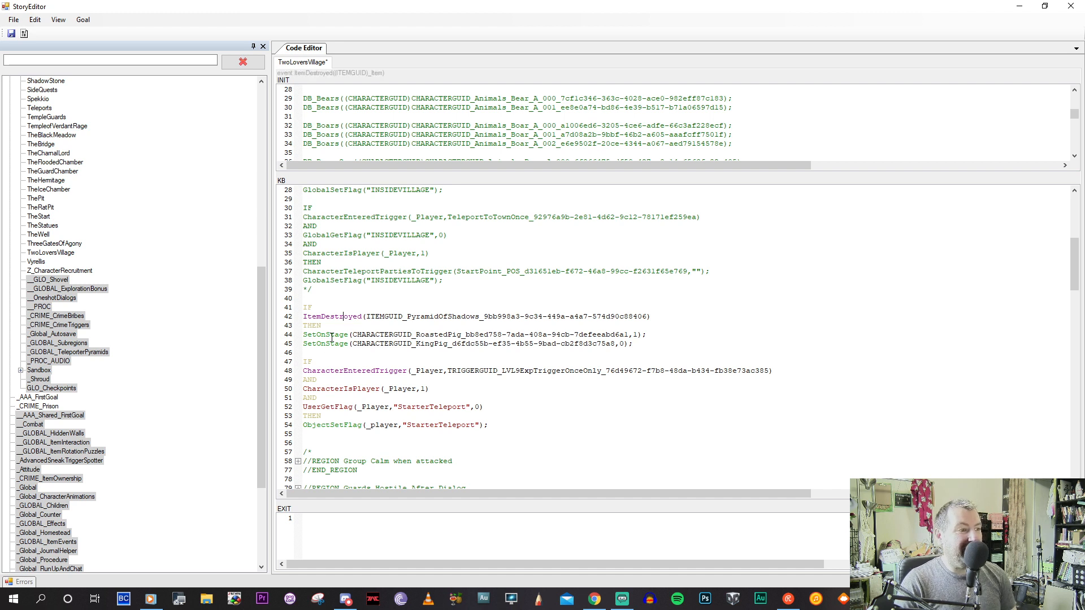
scroll(466, 327, down, 2)
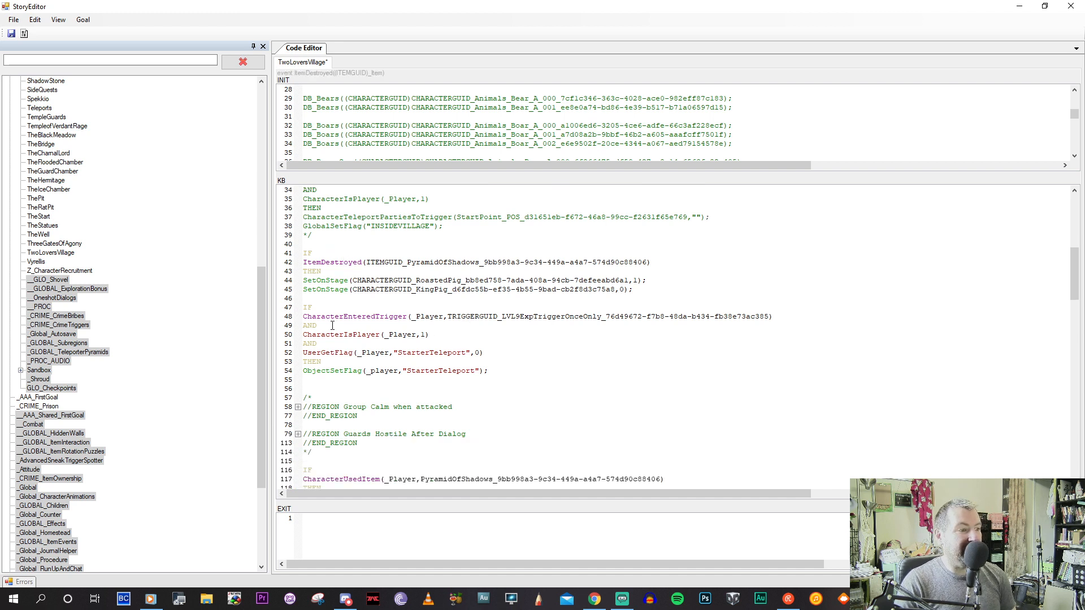
click(452, 280)
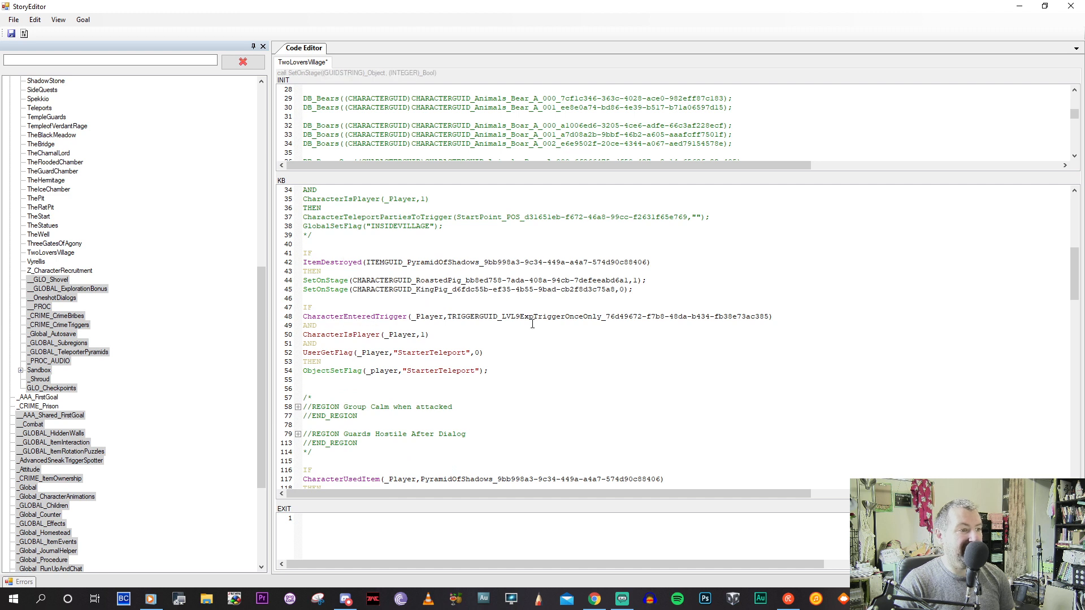
click(351, 315)
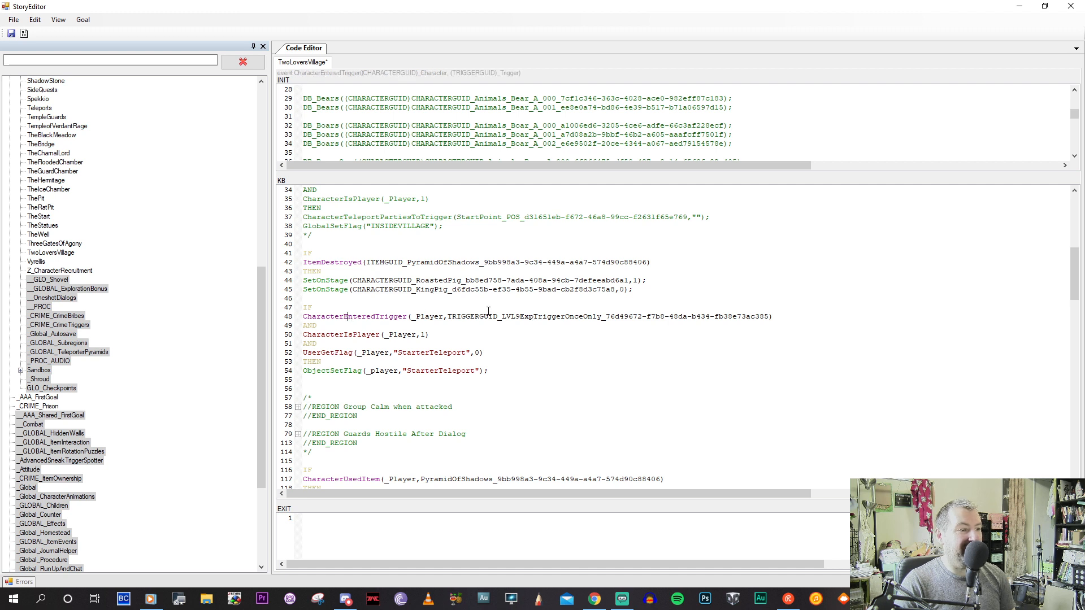
click(420, 351)
click(425, 371)
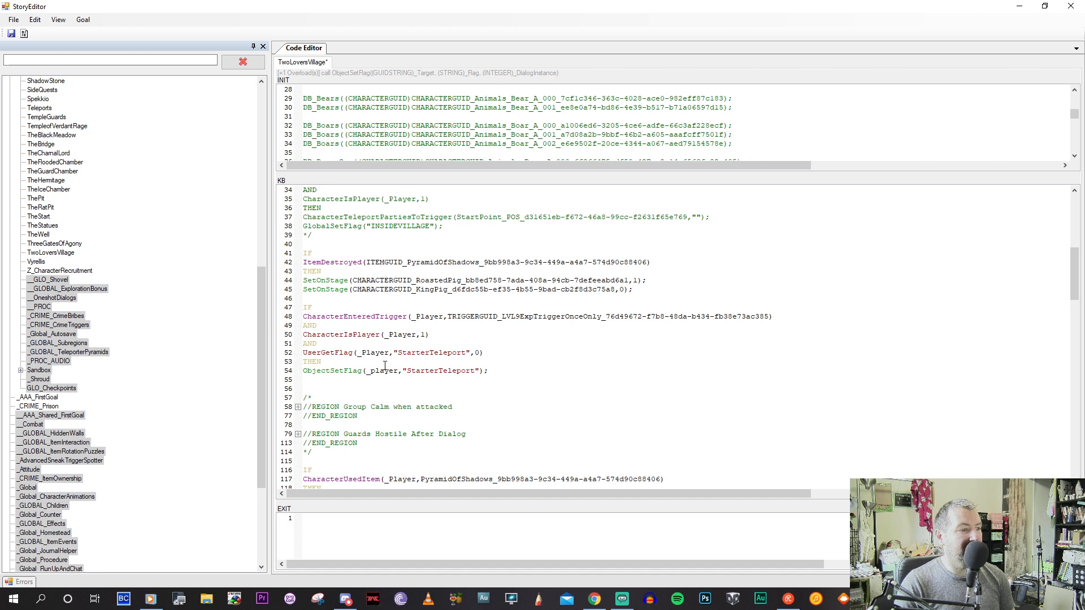
Search all story goals for StarterTeleport, widen the results window and check each match.
double_click(441, 371)
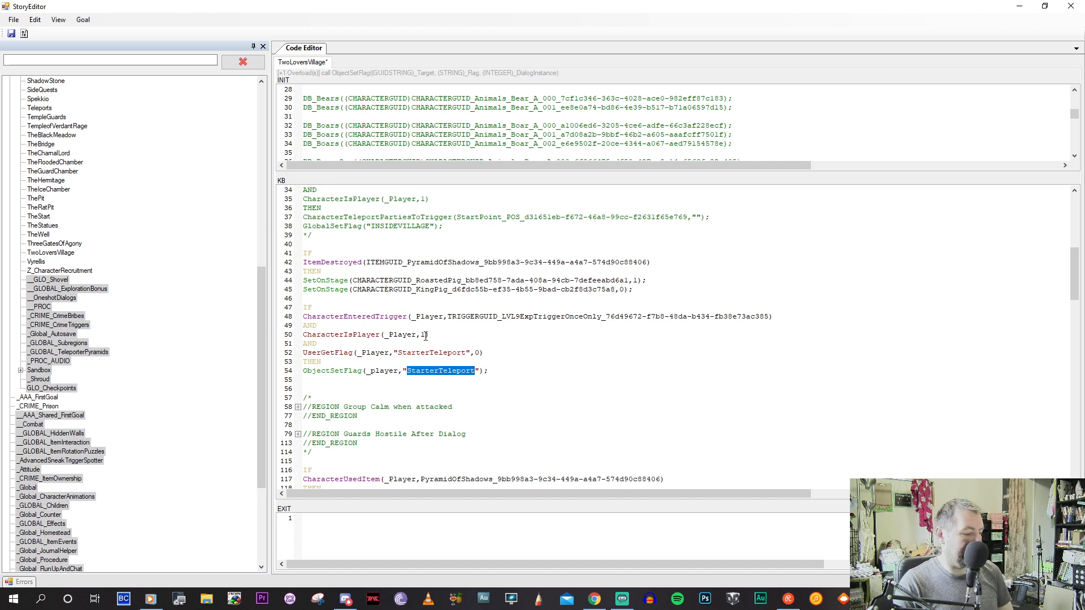
click(35, 20)
click(65, 32)
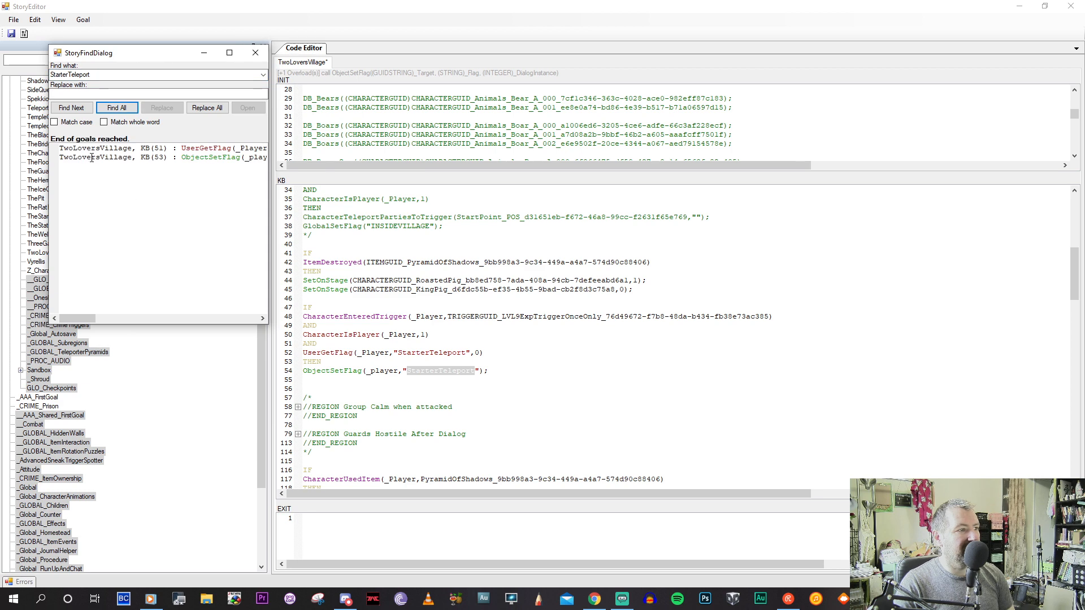
drag(267, 212, 375, 207)
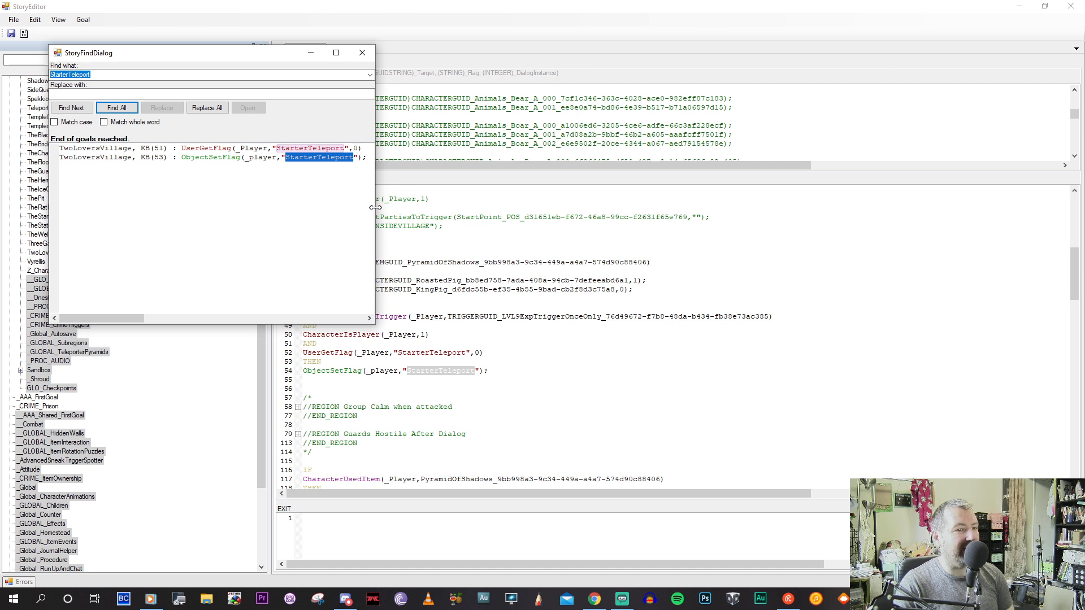
double_click(206, 148)
double_click(210, 157)
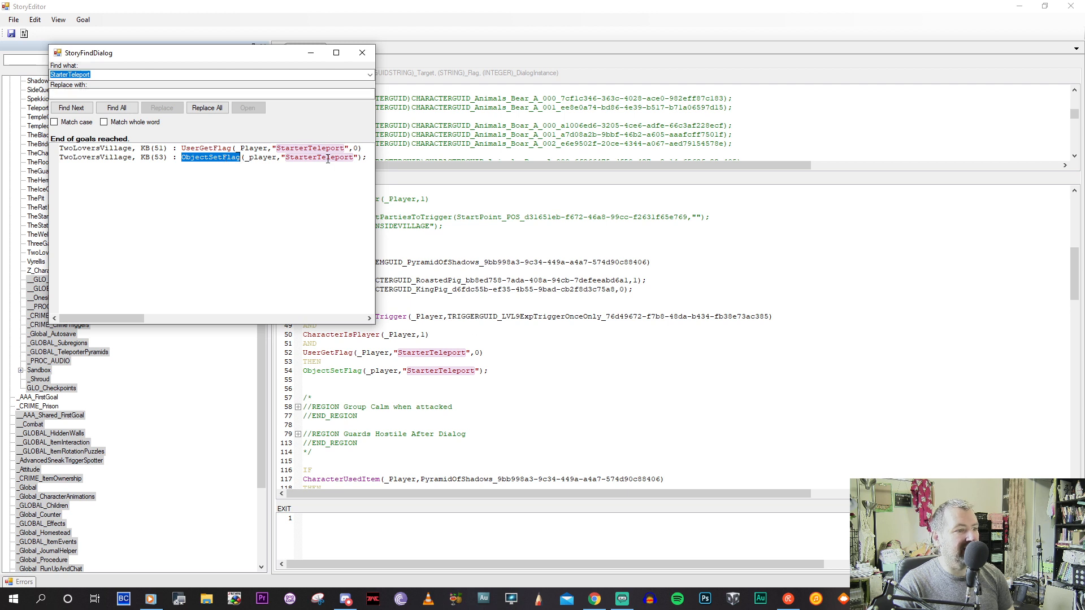
click(310, 54)
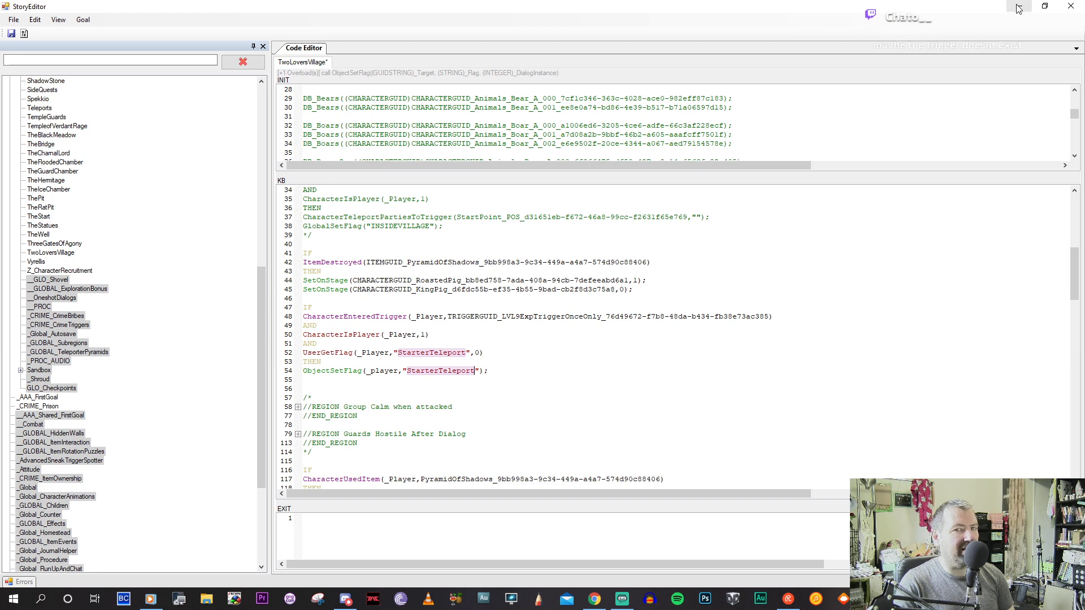
Close the story search window and minimize the Story Editor to return to the main Divinity Engine window.
key(alt+Tab)
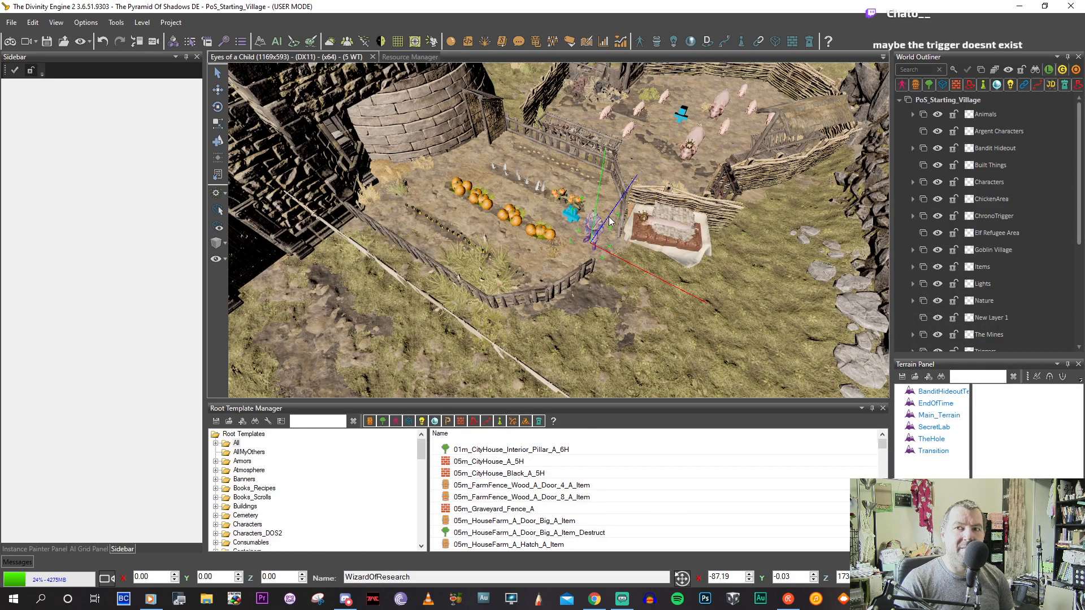
click(871, 599)
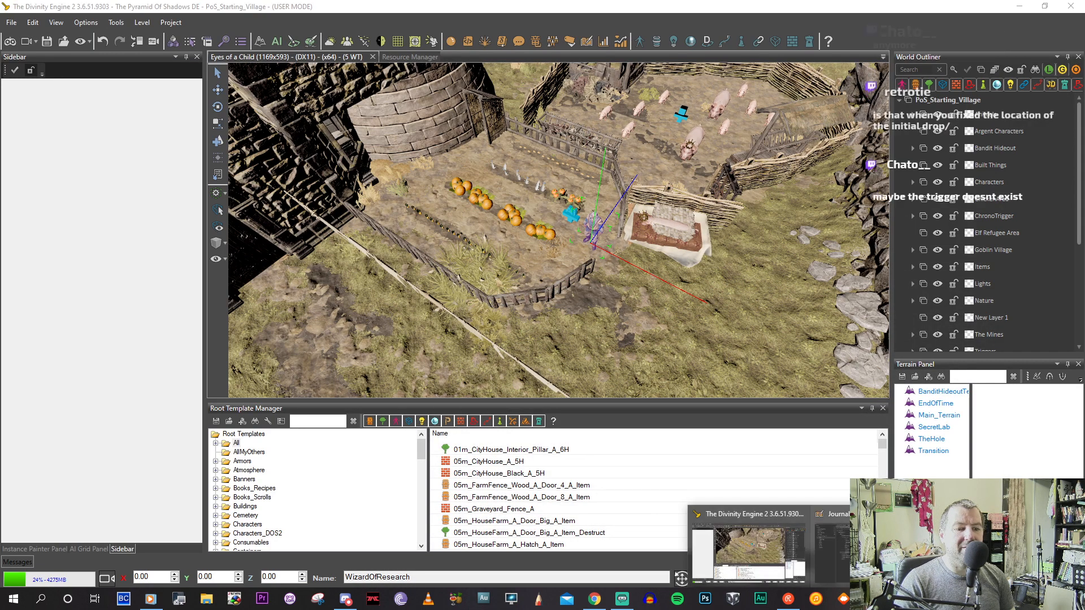
click(991, 551)
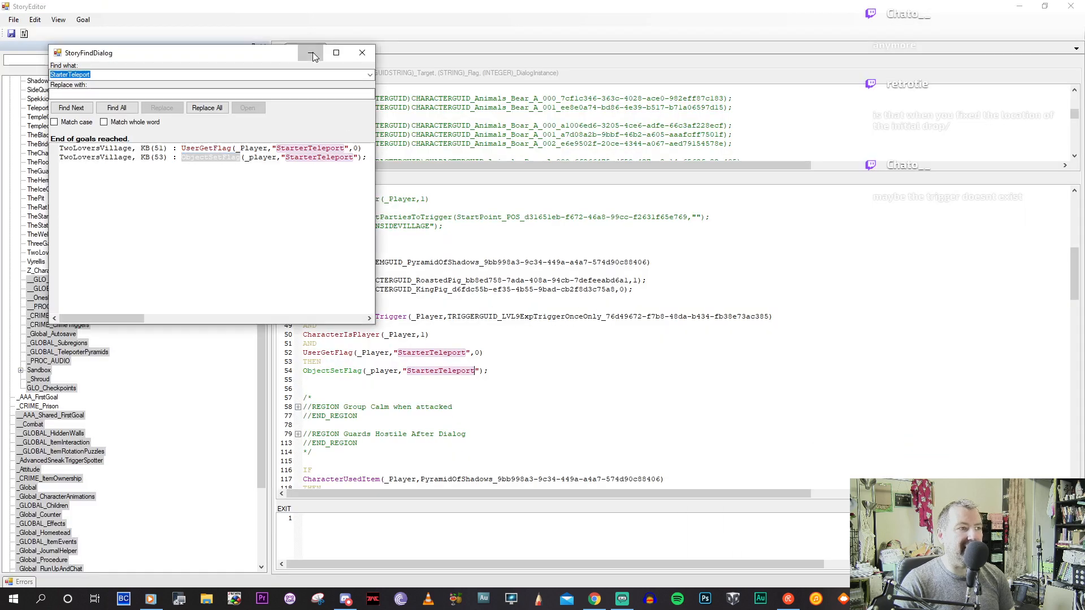
click(362, 53)
click(1021, 6)
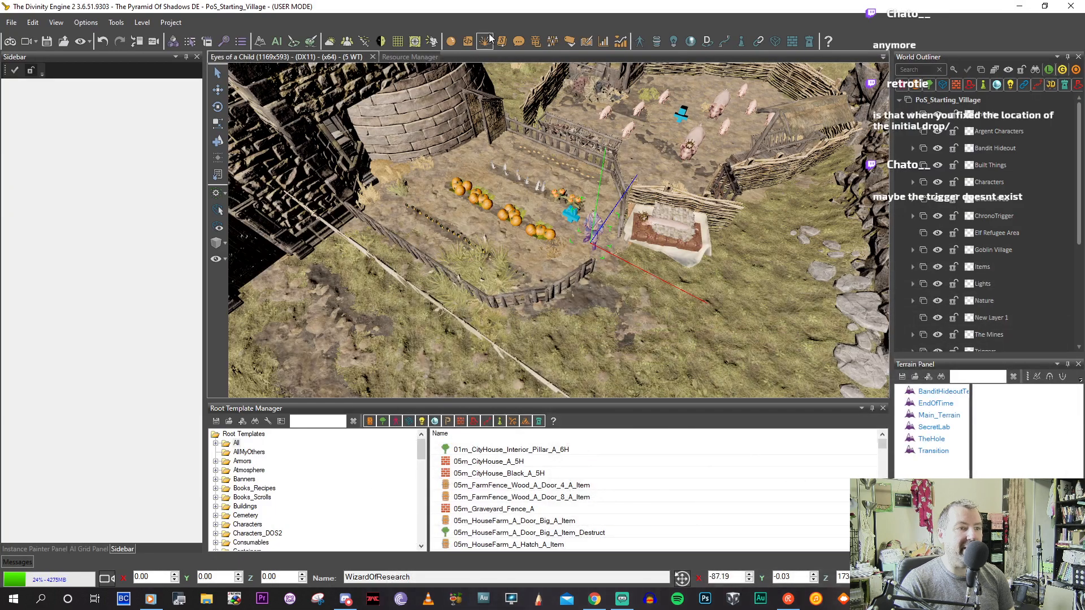
Open the DimaIntroduction dialog file in the Dialog Editor.
click(502, 41)
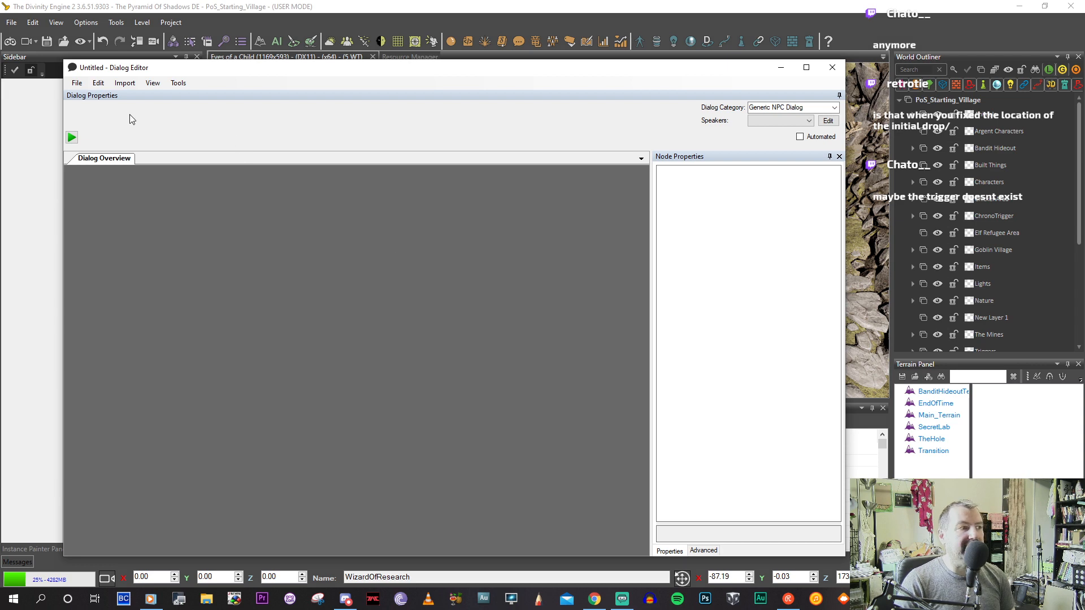
click(78, 85)
mouse_move(96, 108)
click(192, 110)
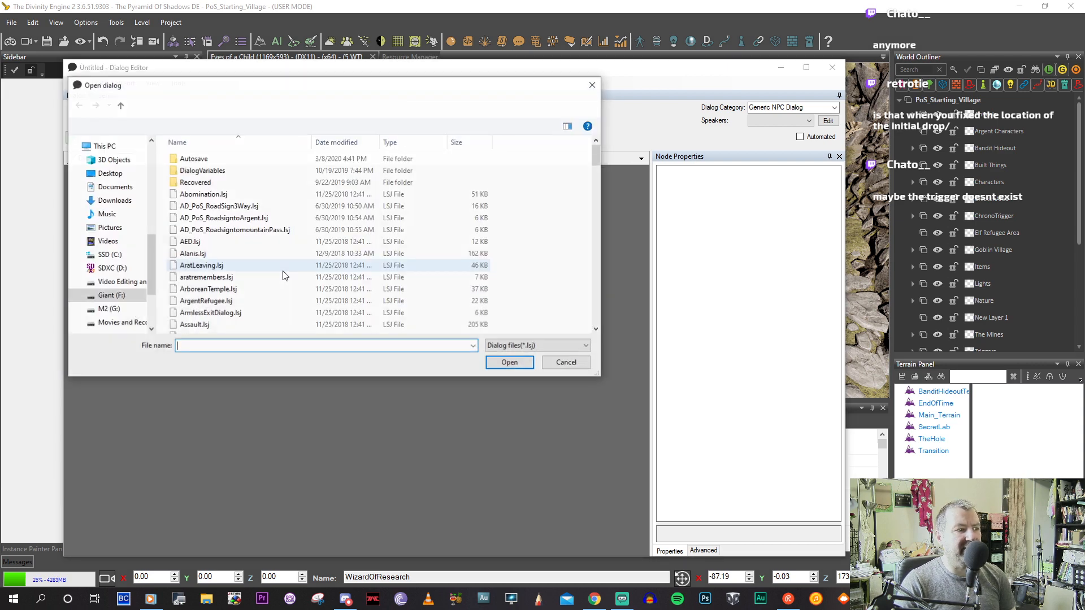
scroll(226, 266, down, 3)
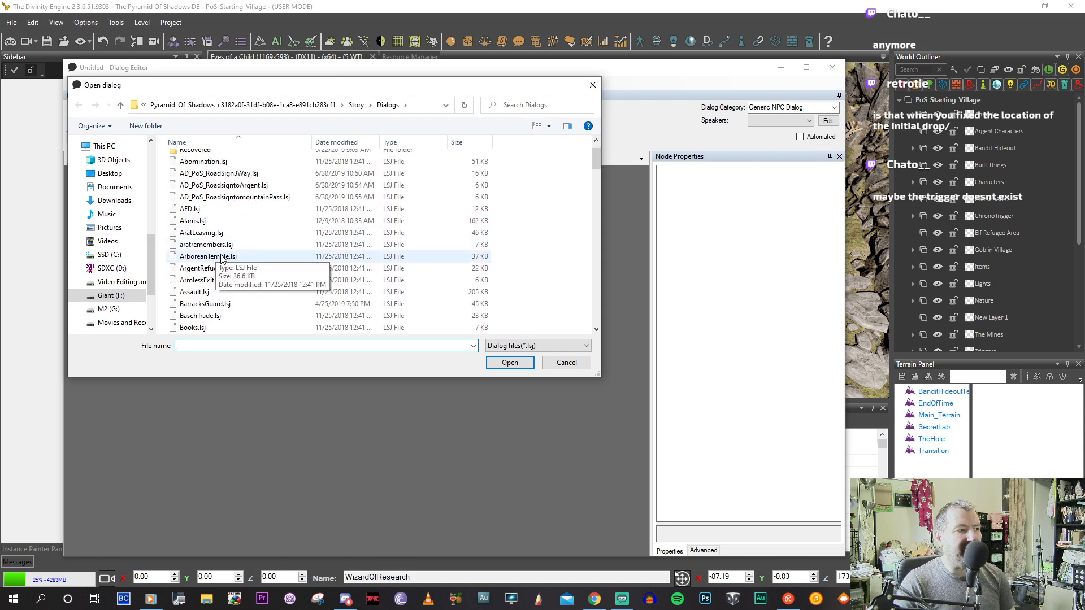
scroll(228, 268, down, 3)
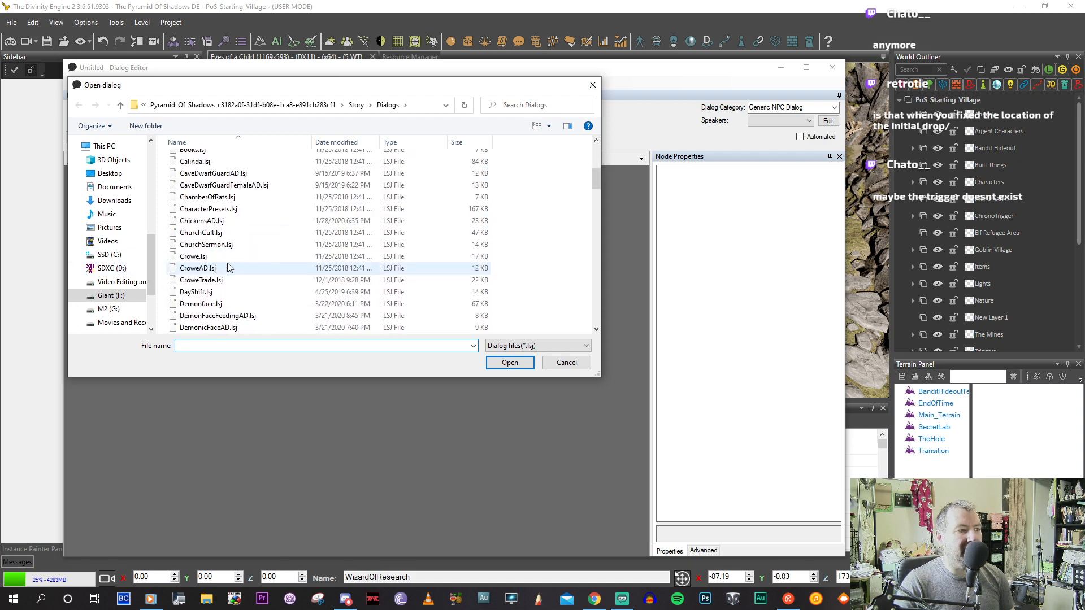
scroll(228, 268, down, 2)
double_click(214, 280)
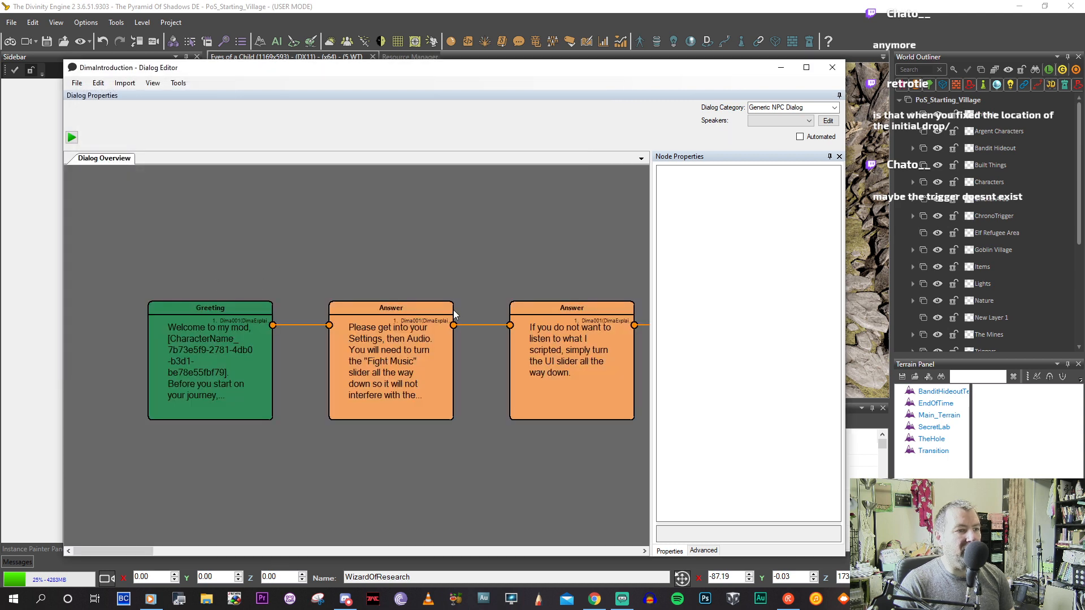
Check the node properties of the greeting and the final answer in the DimaIntroduction dialog, and close the Dialog Editor.
click(213, 374)
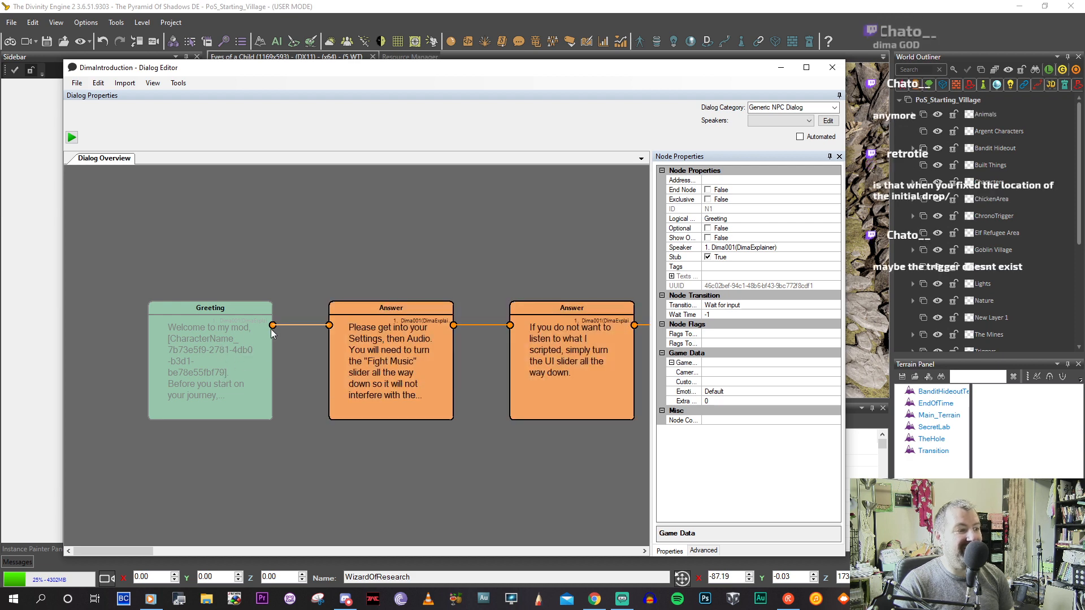
scroll(605, 338, down, 3)
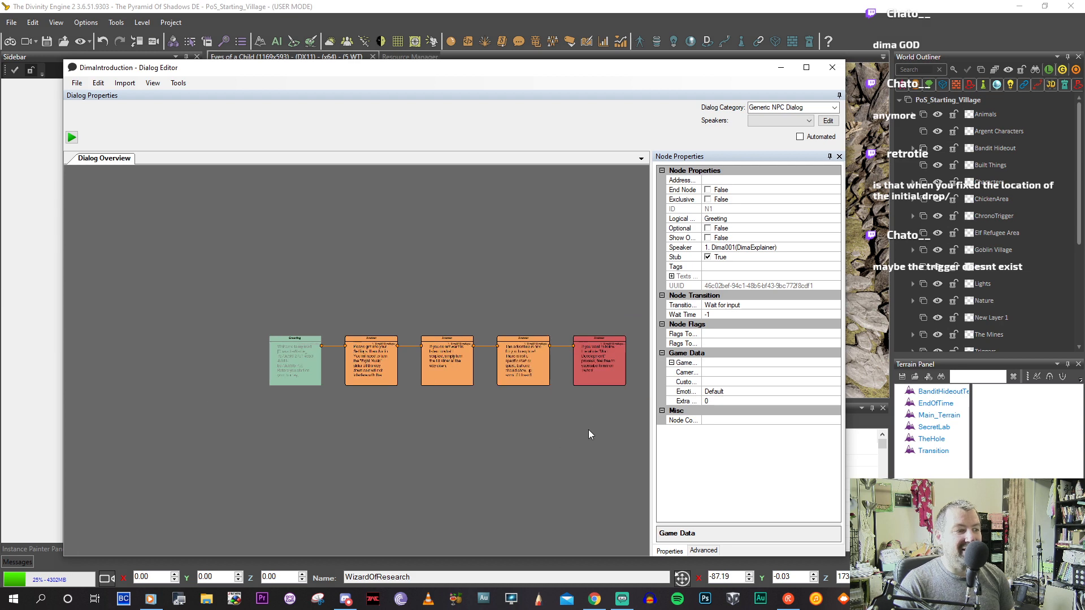
scroll(588, 430, up, 3)
scroll(433, 341, up, 2)
click(432, 341)
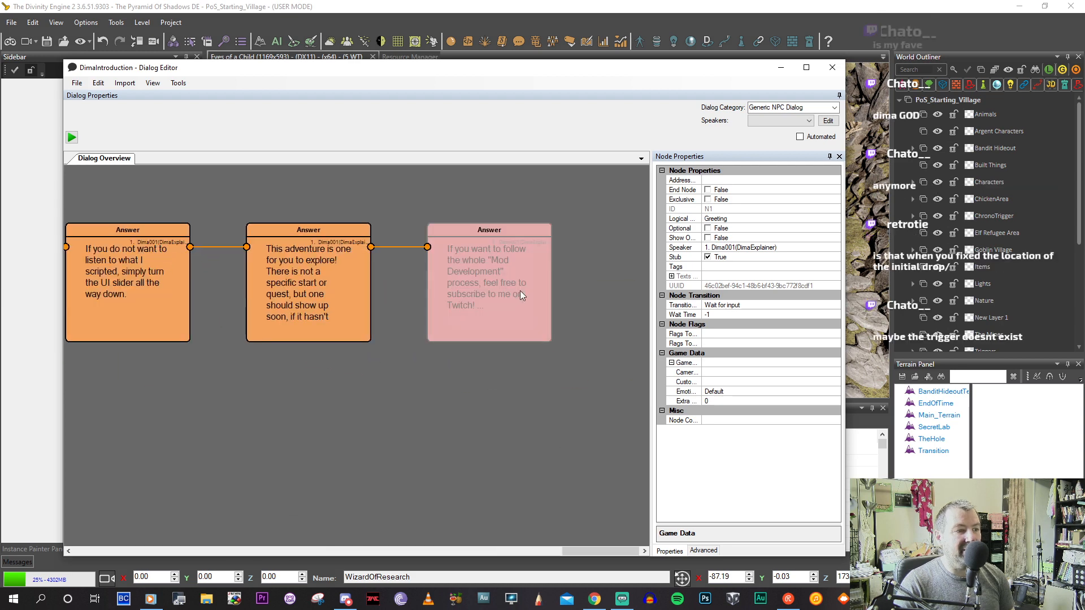
scroll(517, 408, down, 3)
middle_drag(304, 419, 443, 435)
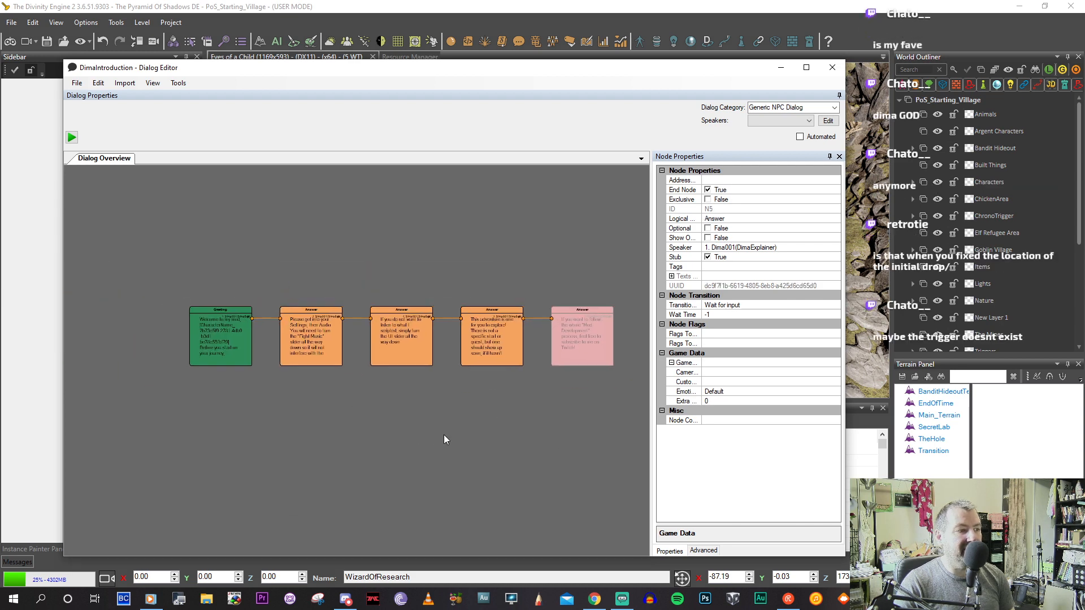
click(443, 435)
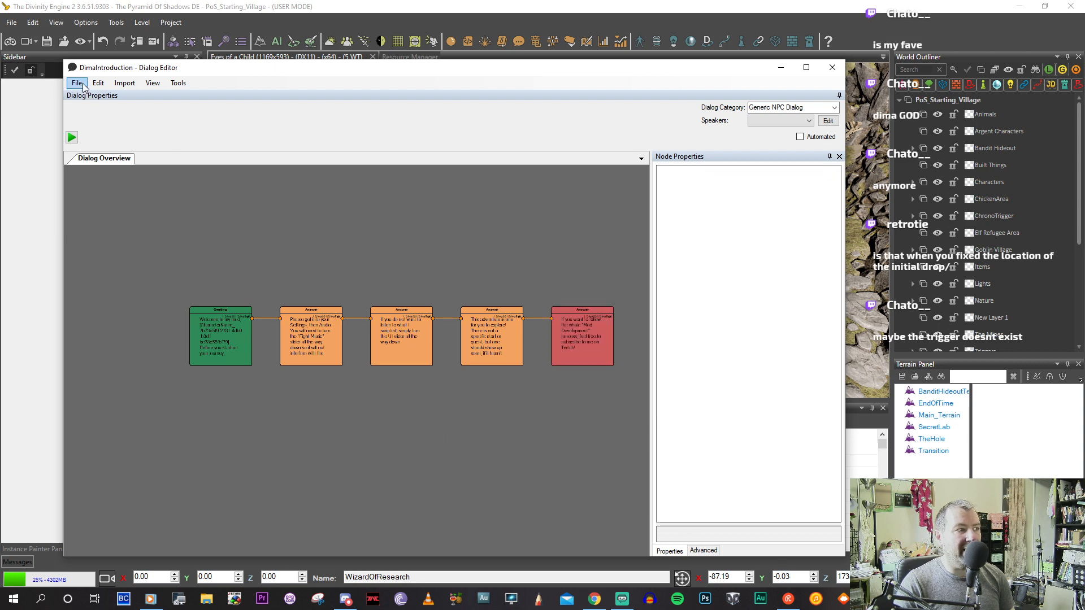
click(832, 67)
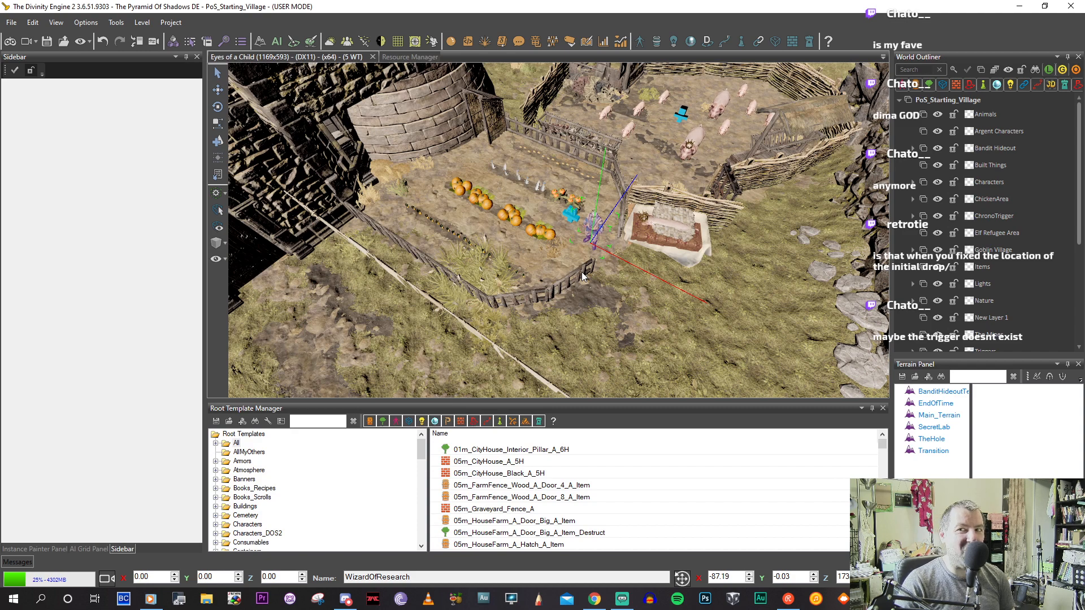
Switch to the Story Editor and close the story search window over the TwoLoversVillage script.
click(871, 599)
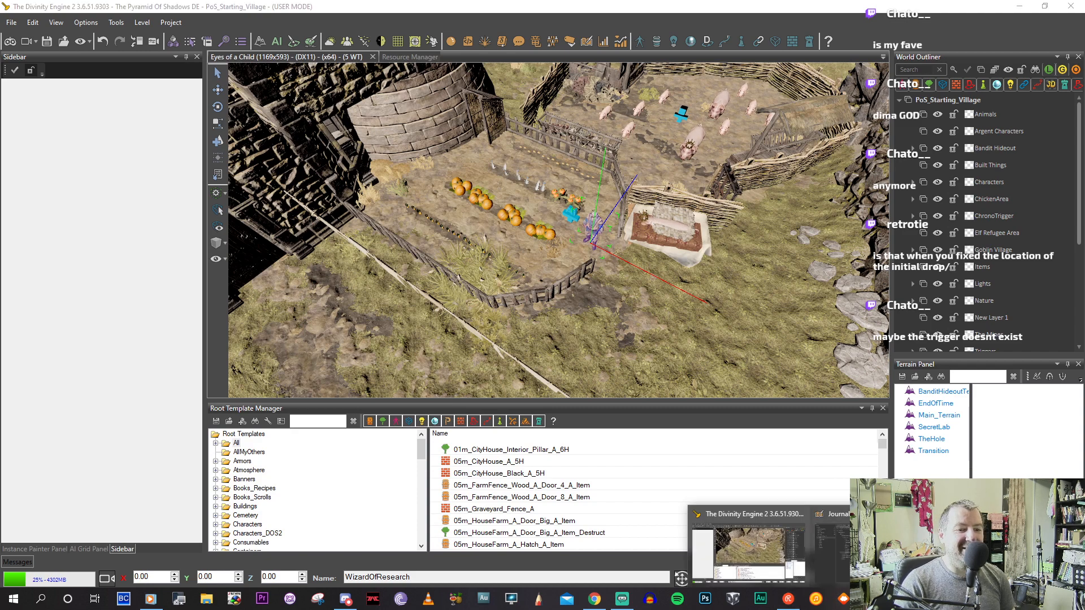
click(991, 551)
click(364, 57)
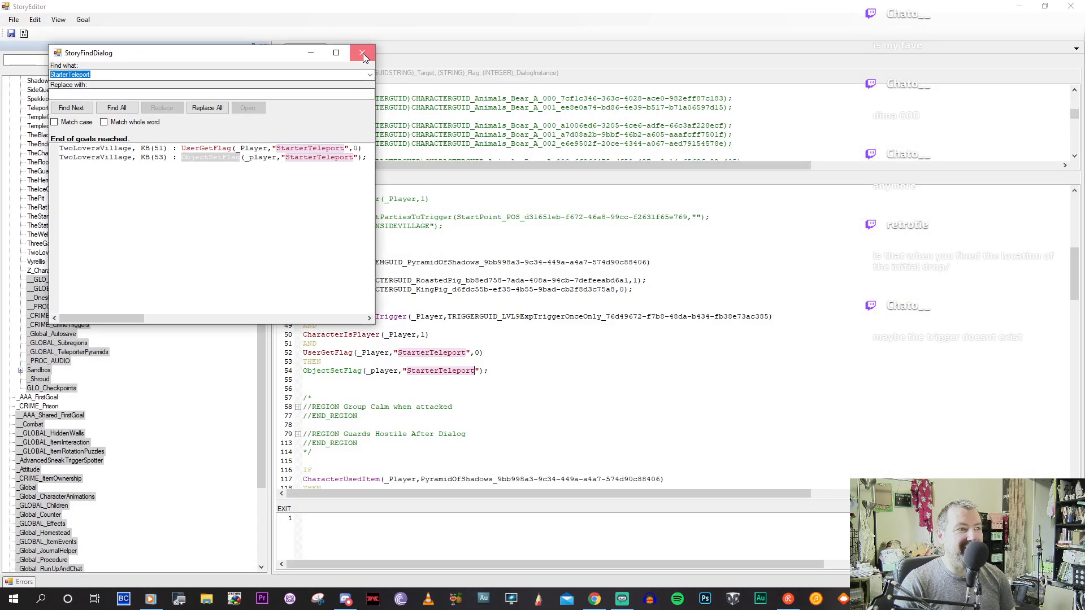
click(362, 53)
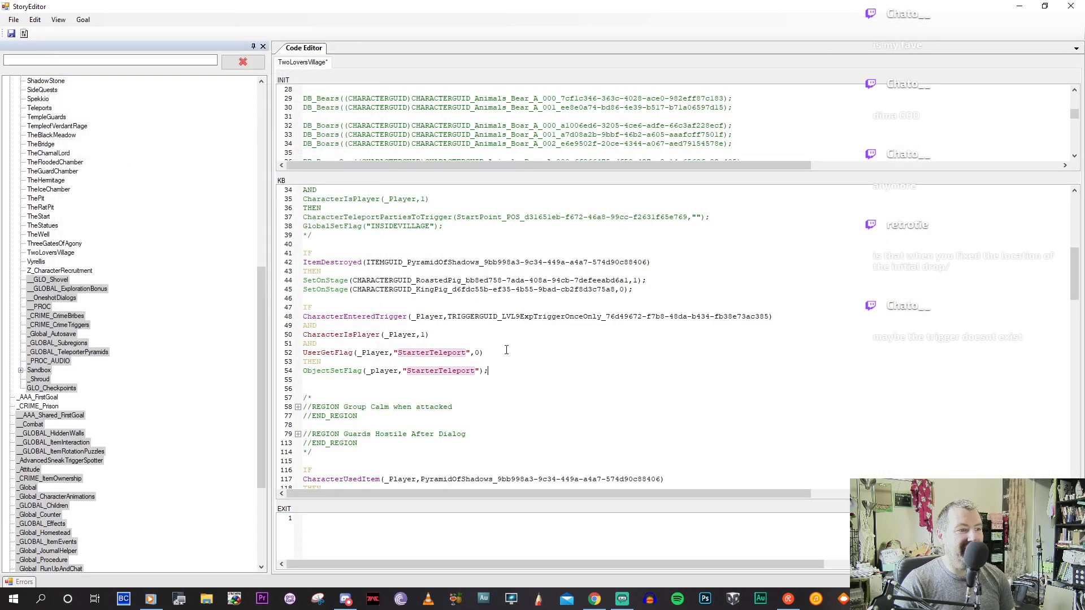
Comment out the whole CharacterEnteredTrigger rule for StarterTeleport in the KB section with /* and */.
click(396, 292)
key(Return)
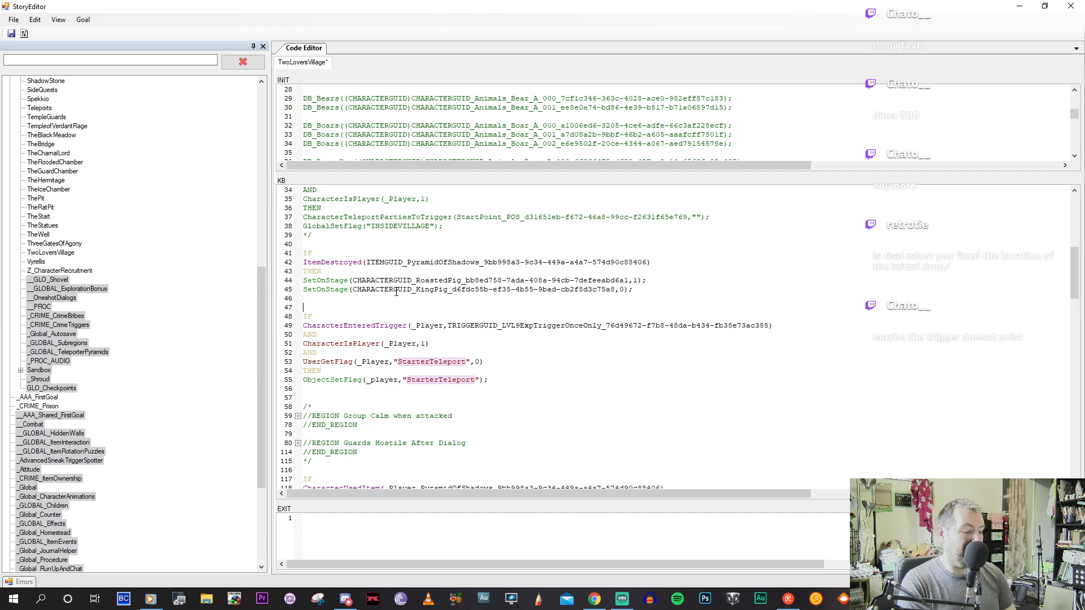
text(/*)
key(Down)
key(Down)
key(Down)
key(Down)
key(Down)
key(Down)
key(Down)
key(Down)
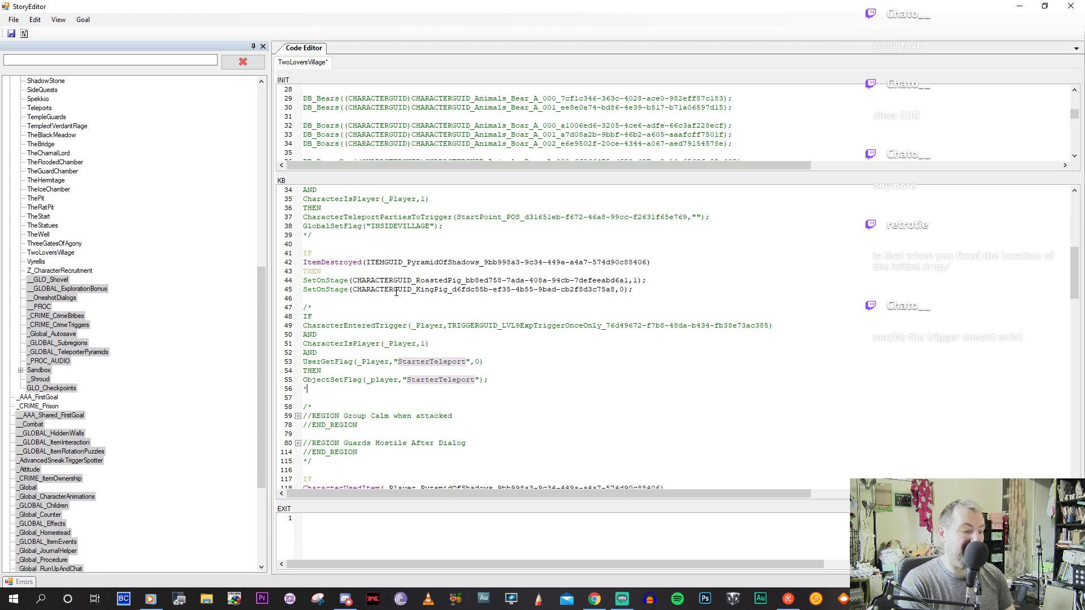
Review the UserGetFlag check and ObjectSetFlag call in the commented-out StarterTeleport rule.
scroll(421, 399, down, 2)
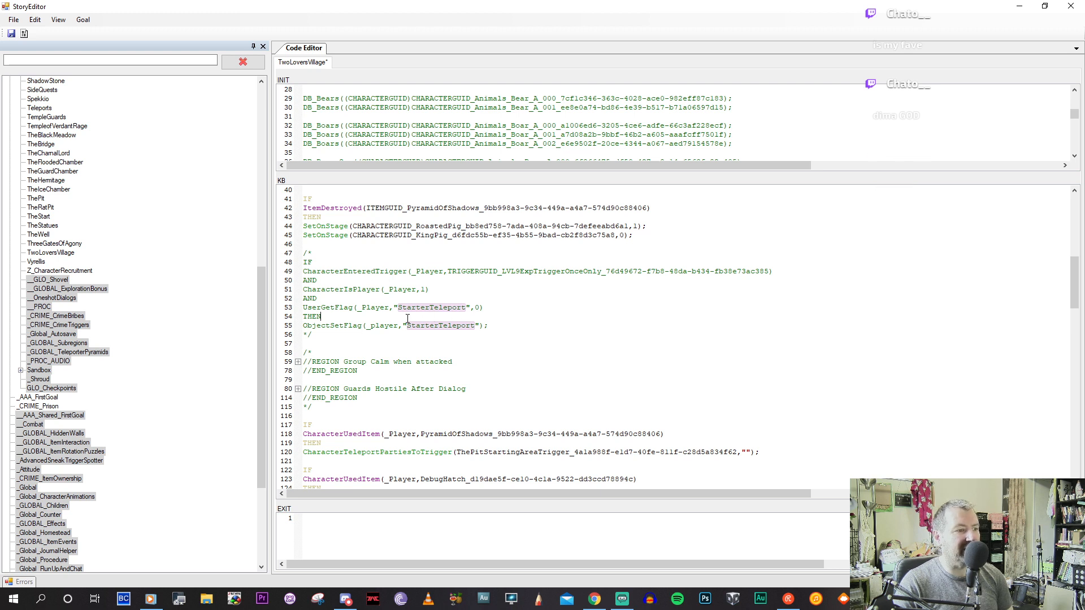
scroll(406, 321, down, 2)
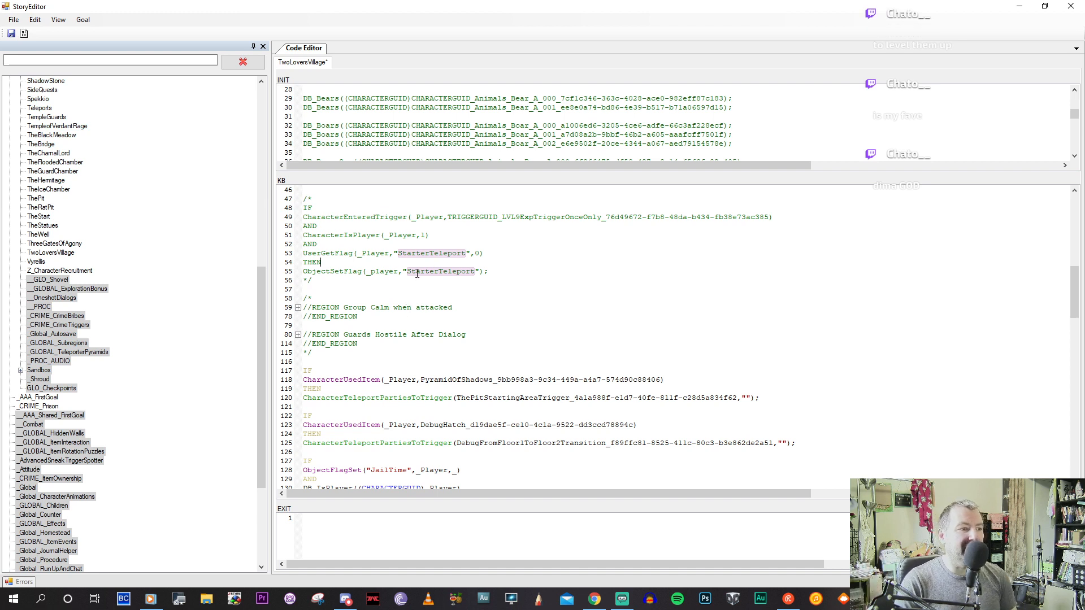
drag(403, 254, 317, 245)
click(448, 272)
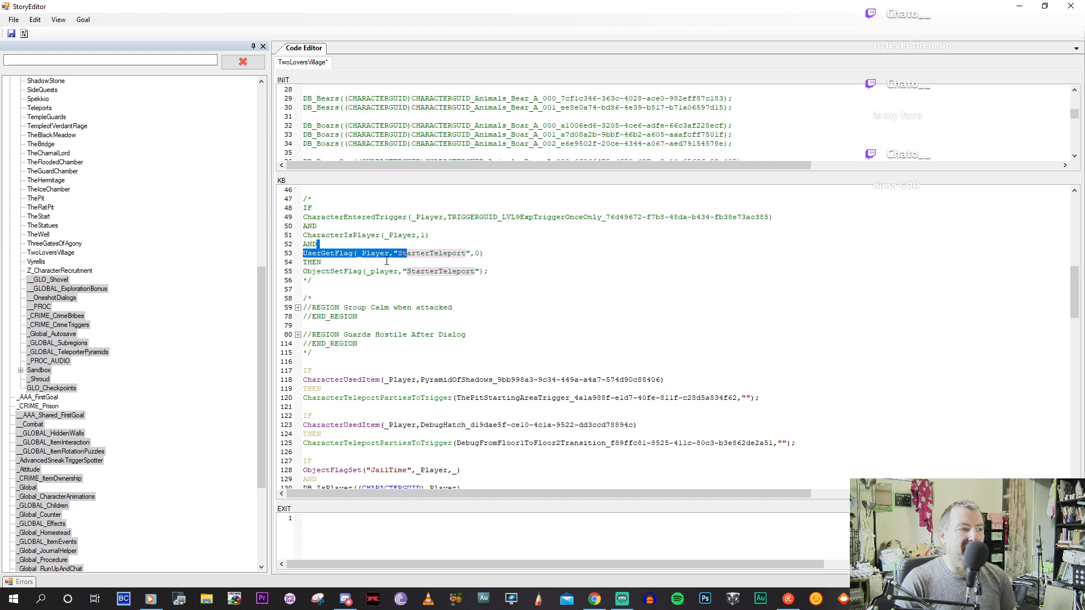
click(332, 263)
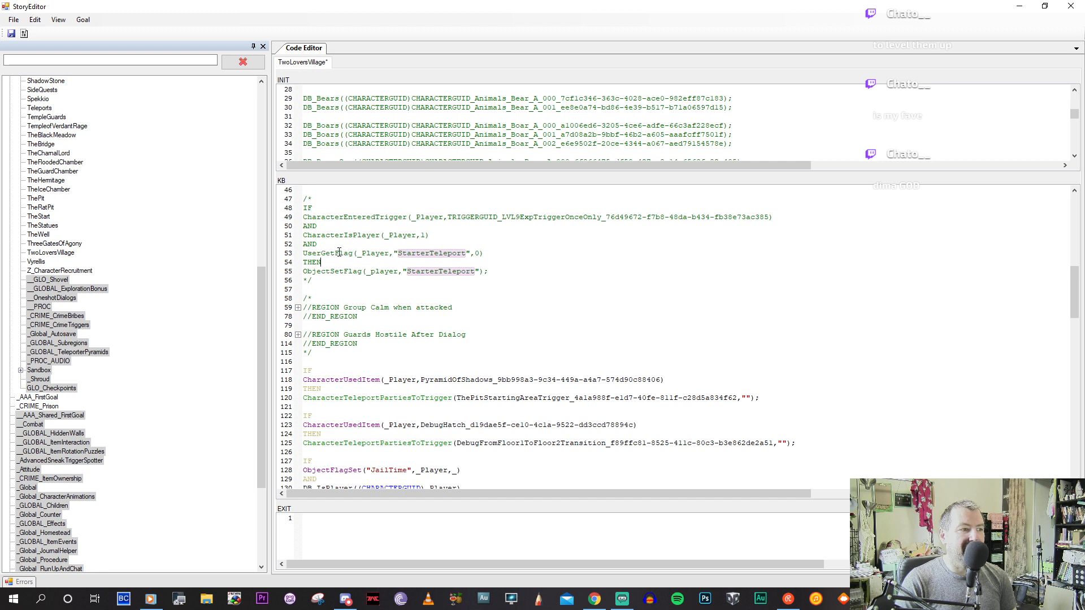
drag(325, 252, 348, 273)
click(389, 265)
drag(416, 272, 443, 273)
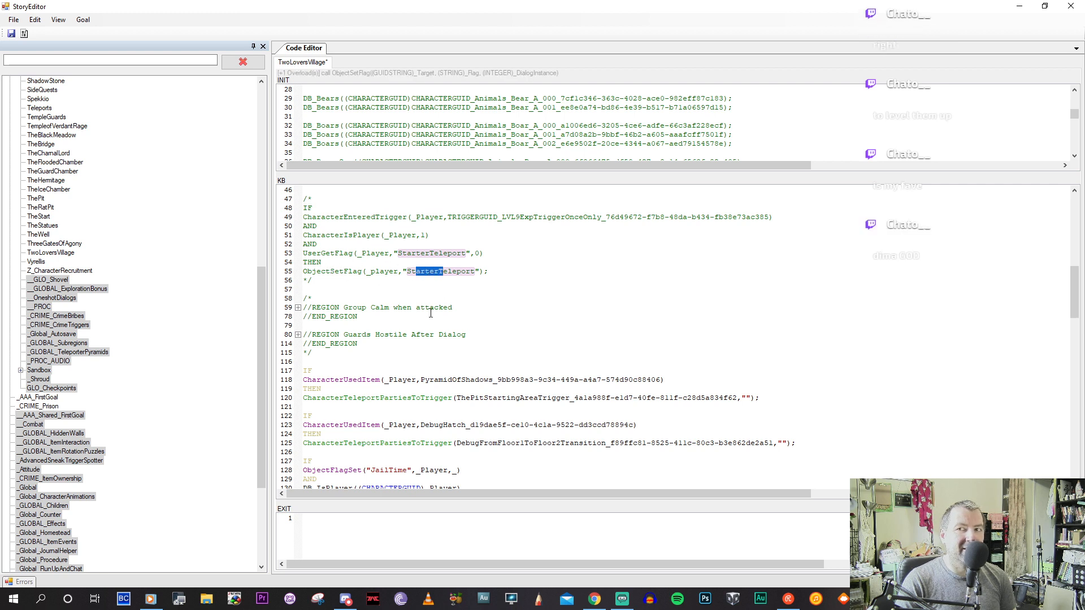
click(331, 255)
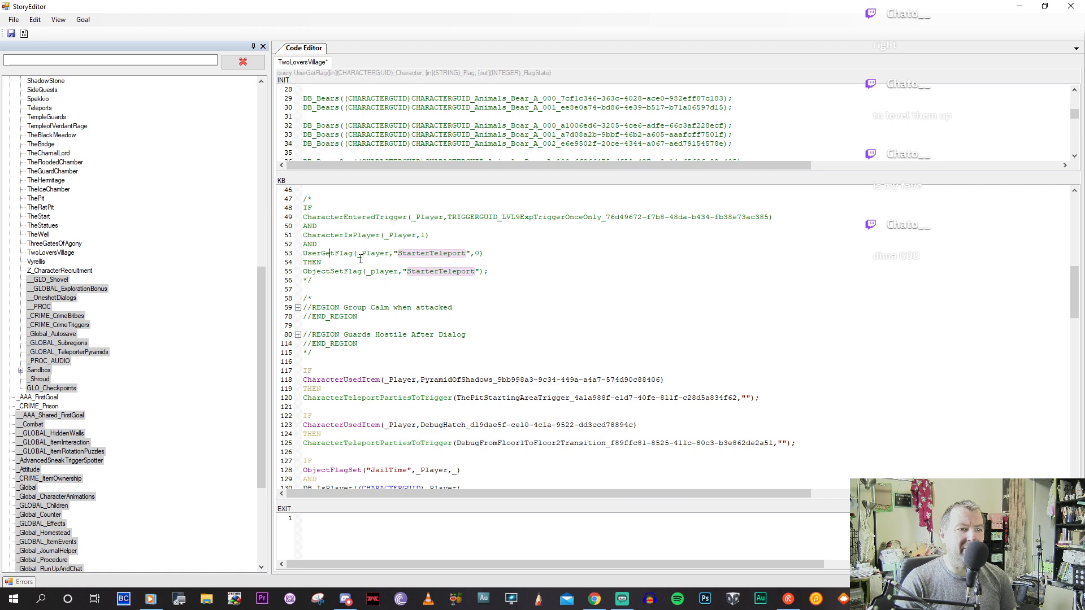
Examine the CharacterUsedItem rules that teleport the party from the PyramidOfShadows item and the DebugHatch.
scroll(377, 282, down, 3)
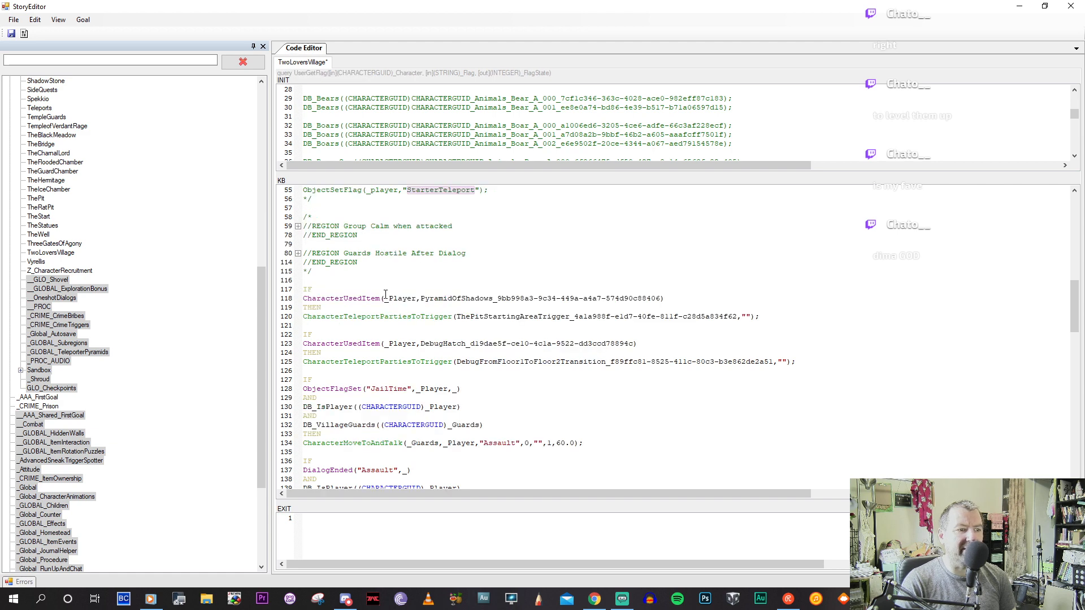
scroll(378, 291, up, 3)
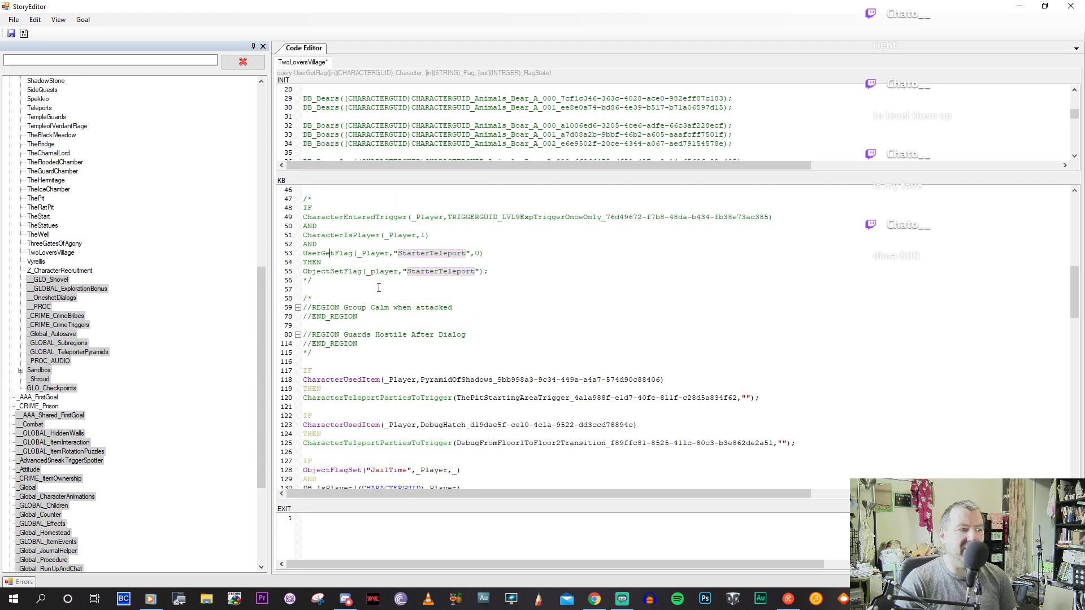
scroll(378, 288, down, 5)
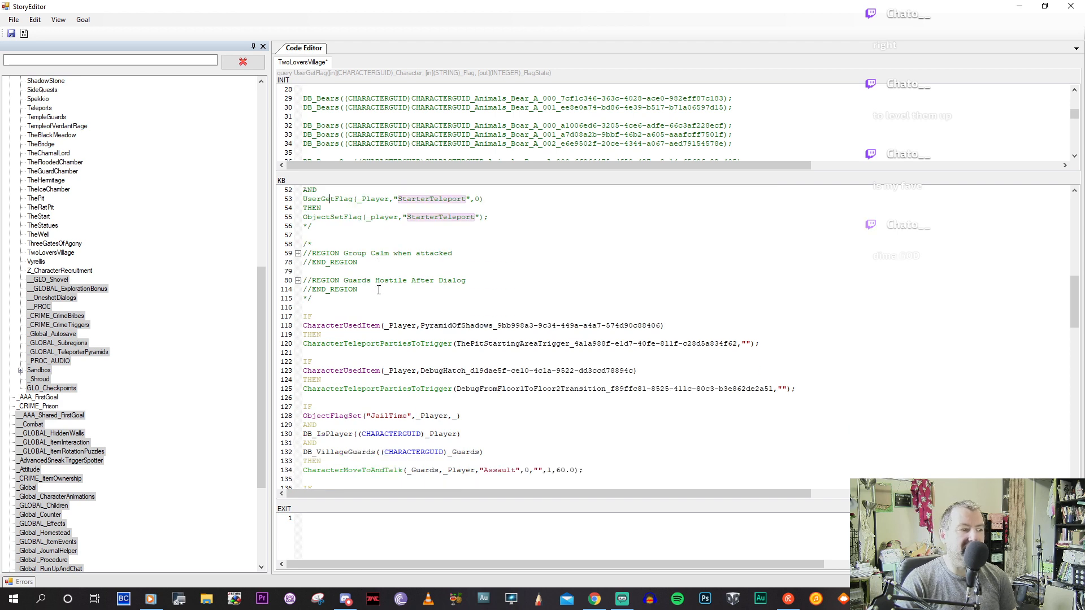
scroll(379, 289, up, 1)
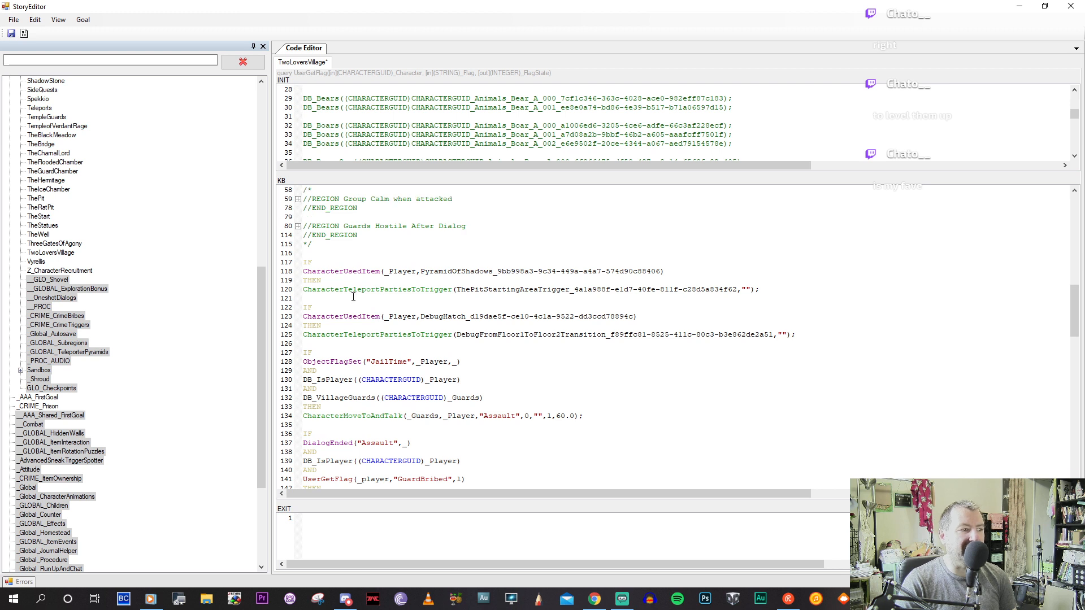
click(457, 271)
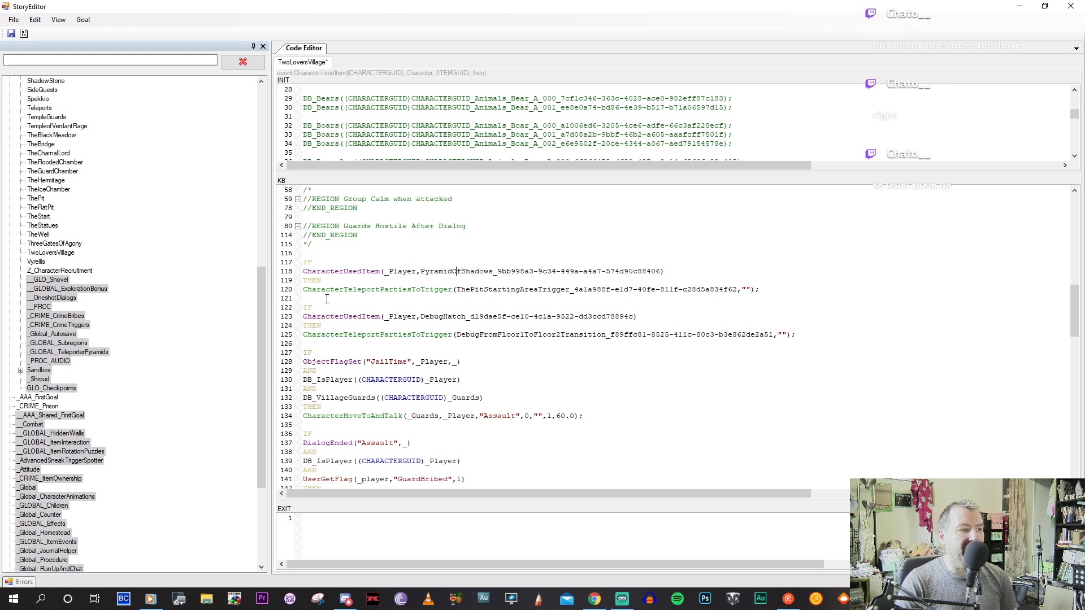
click(345, 290)
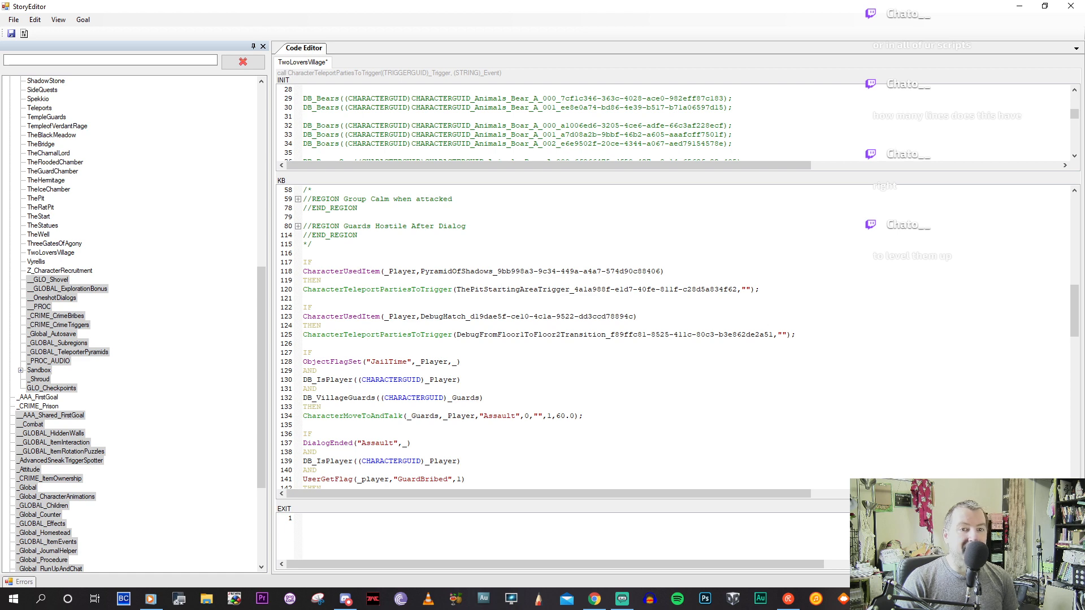
mouse_move(1075, 311)
mouse_down()
mouse_move(1075, 464)
mouse_move(1075, 303)
mouse_move(1064, 267)
mouse_move(1068, 315)
mouse_up()
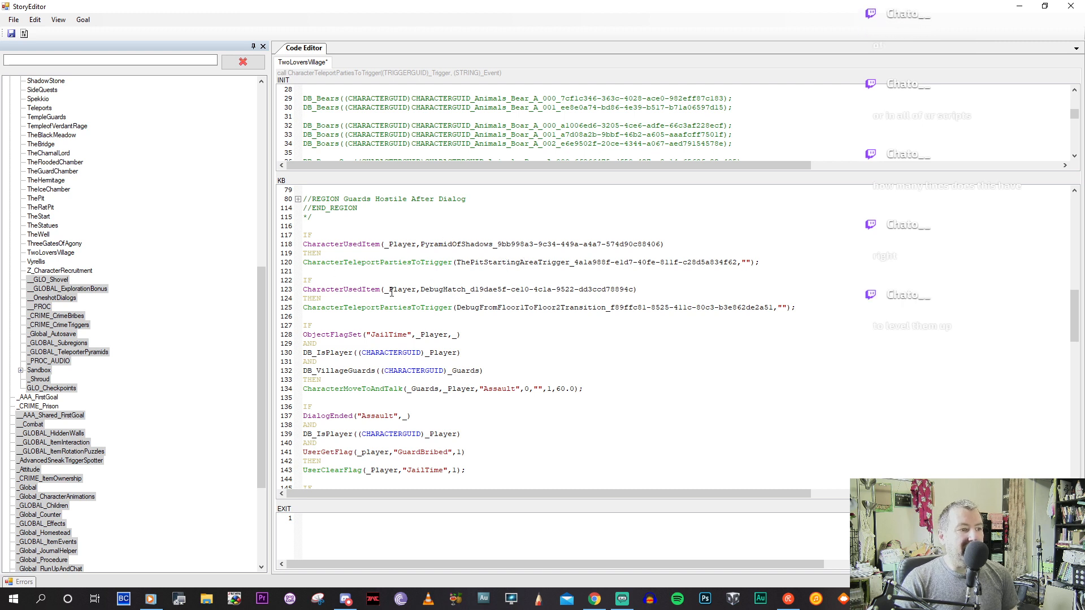
click(441, 291)
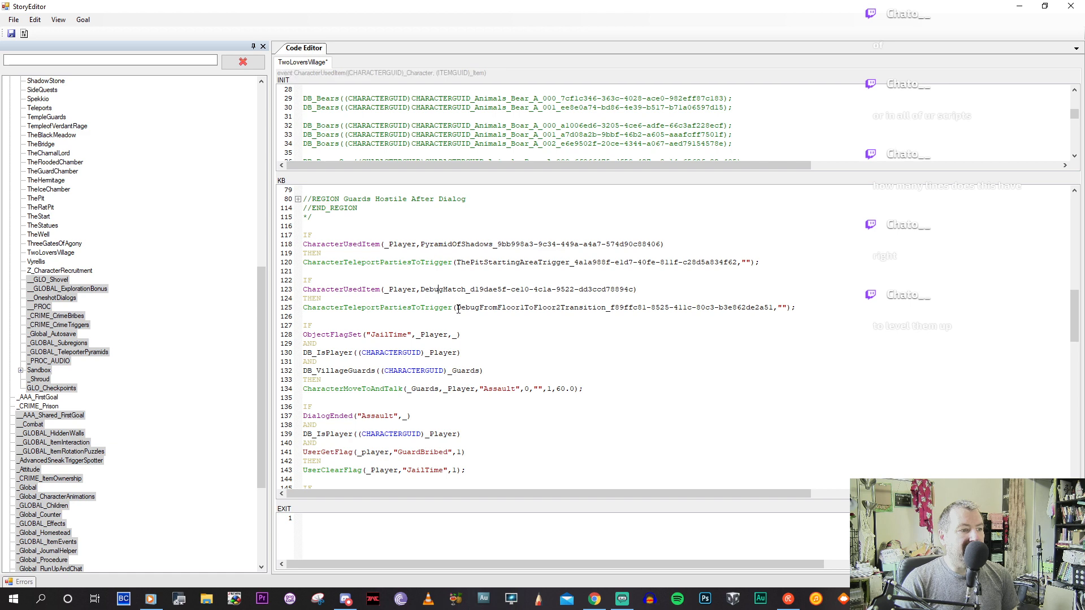
click(493, 307)
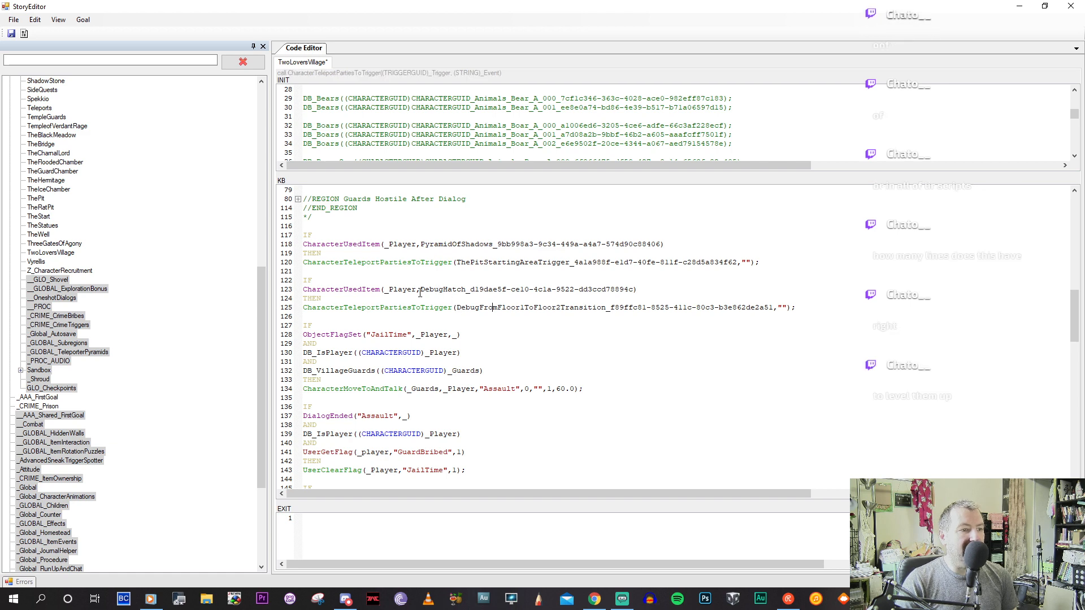
scroll(410, 289, down, 1)
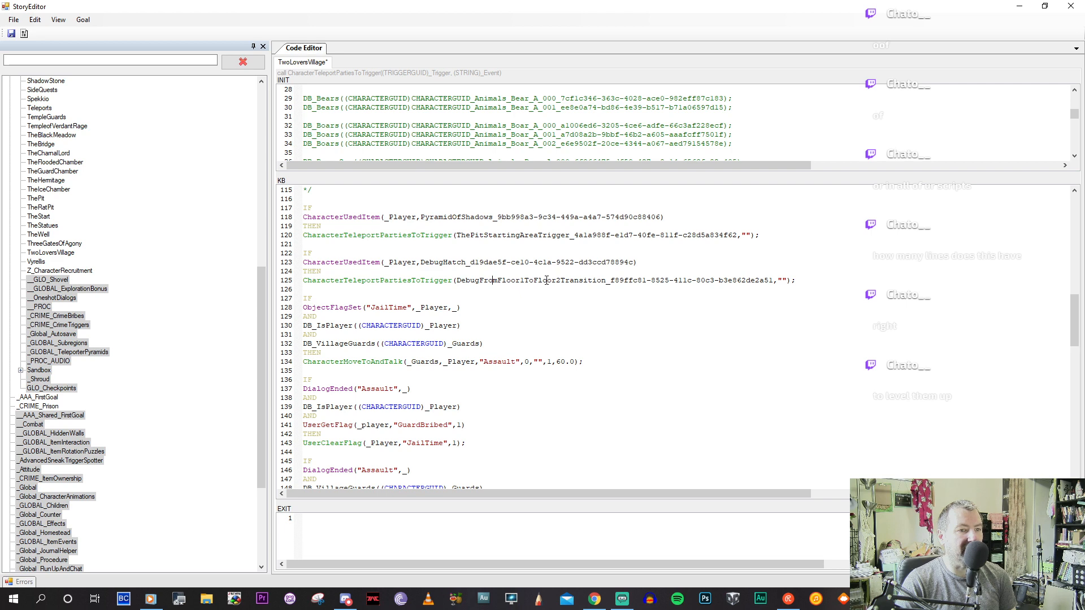
Copy the DebugFromFloor1 part of the DebugHatch rule's trigger name and search the World Outliner for it.
double_click(546, 280)
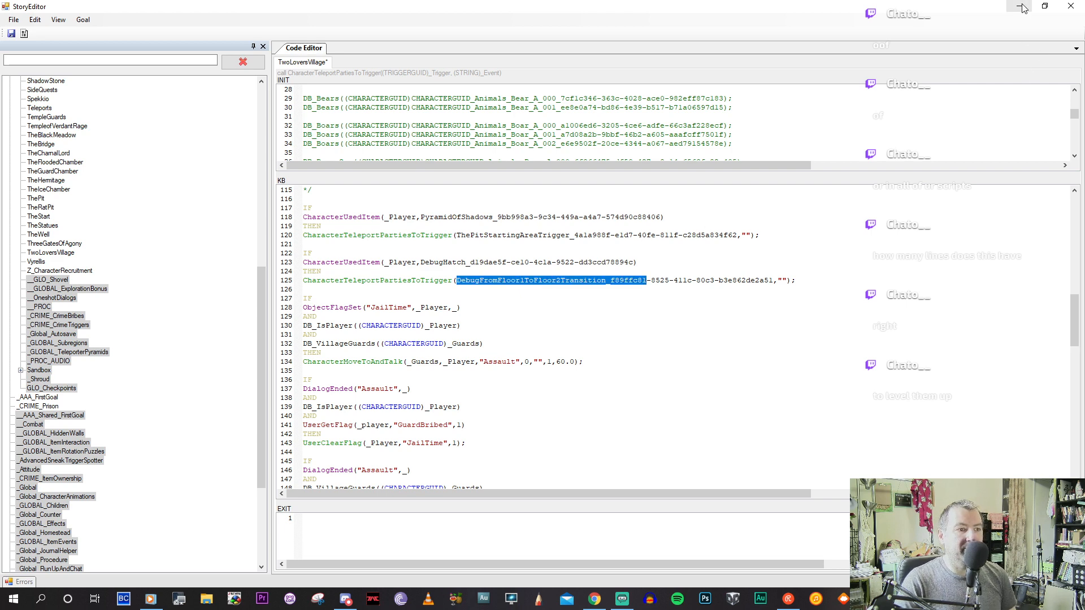
click(556, 281)
drag(457, 280, 528, 280)
click(1019, 6)
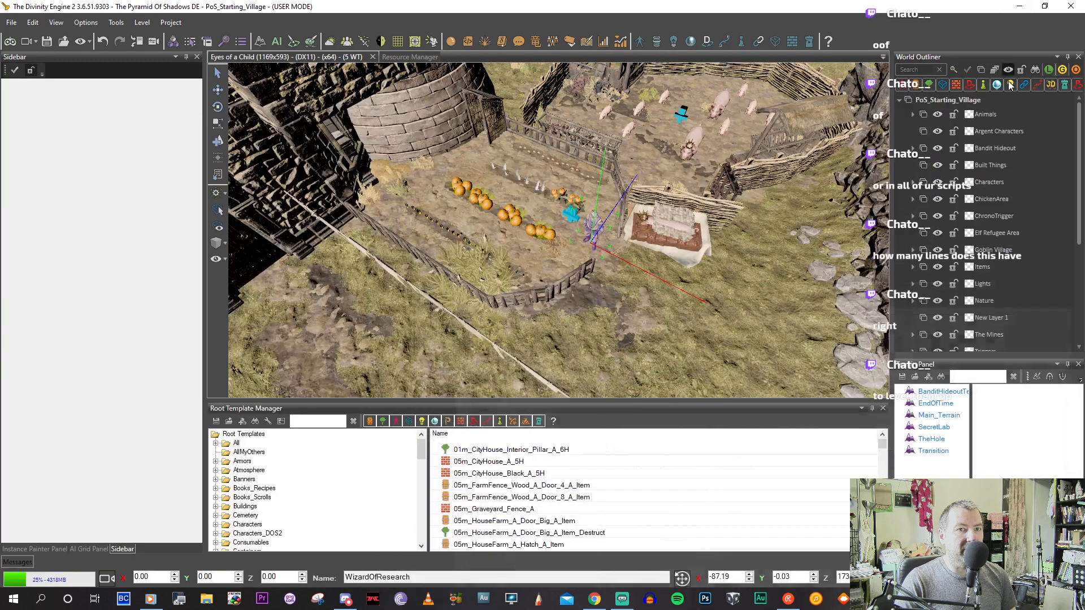
click(927, 70)
text(gFromFloor1)
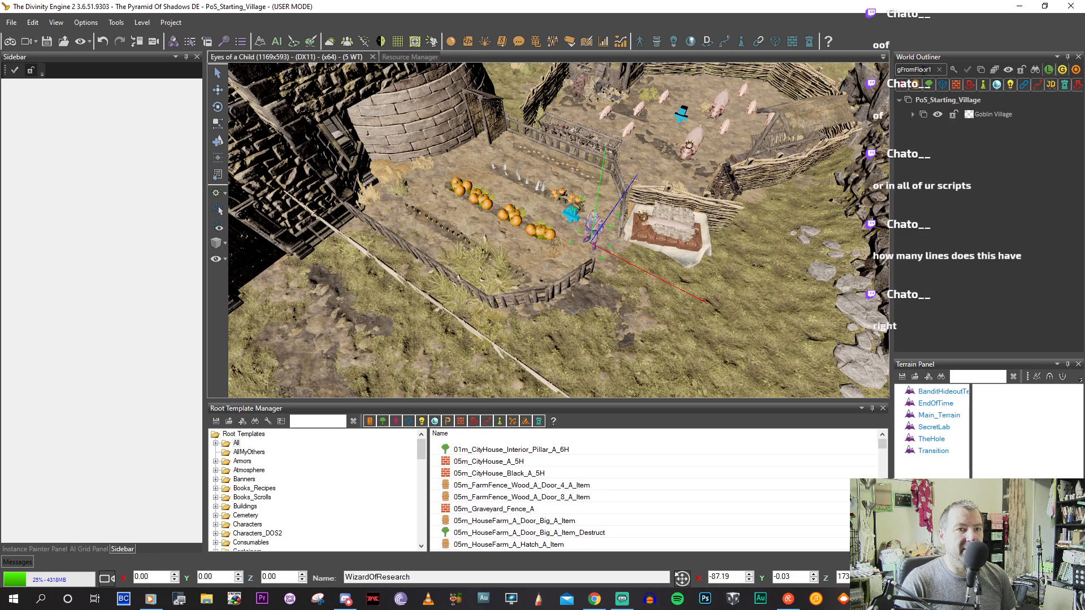
Expand the Goblin Village group in the World Outliner to check the filtered matches for the DebugFromFloor1 trigger.
click(913, 116)
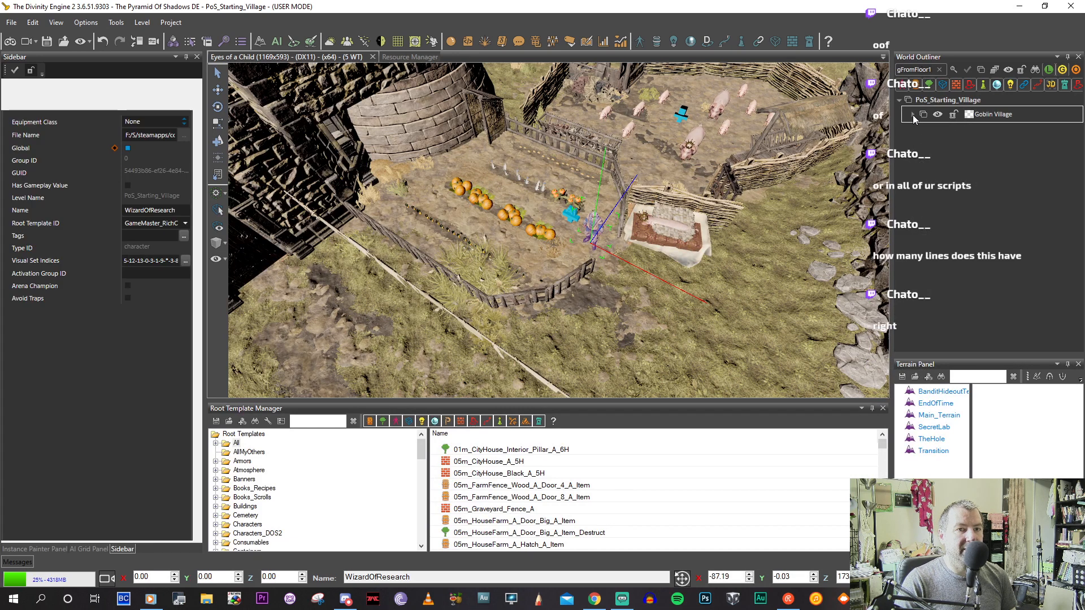
click(913, 116)
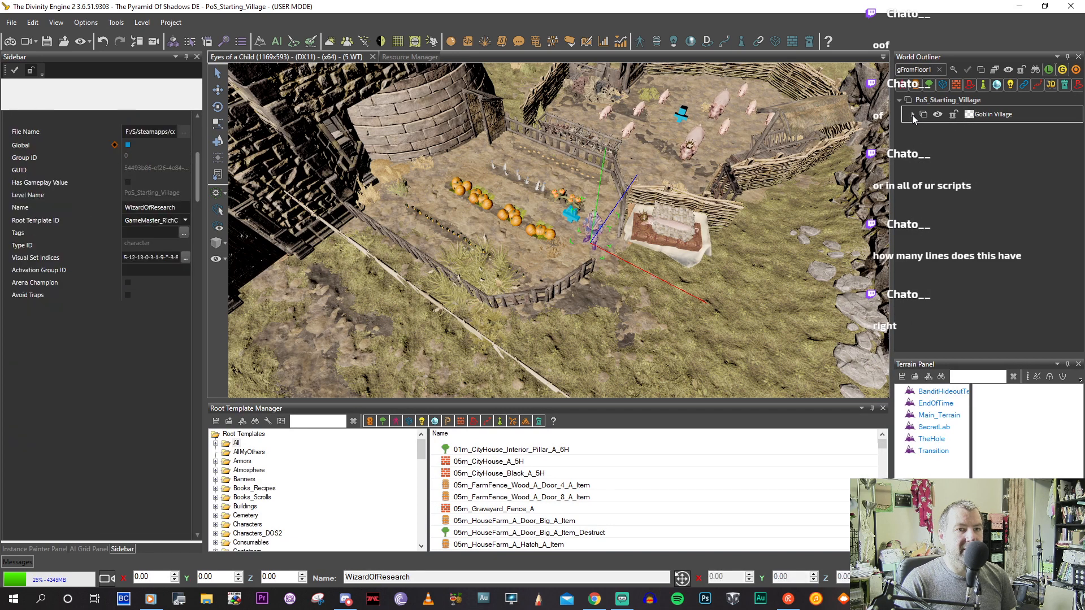
click(994, 131)
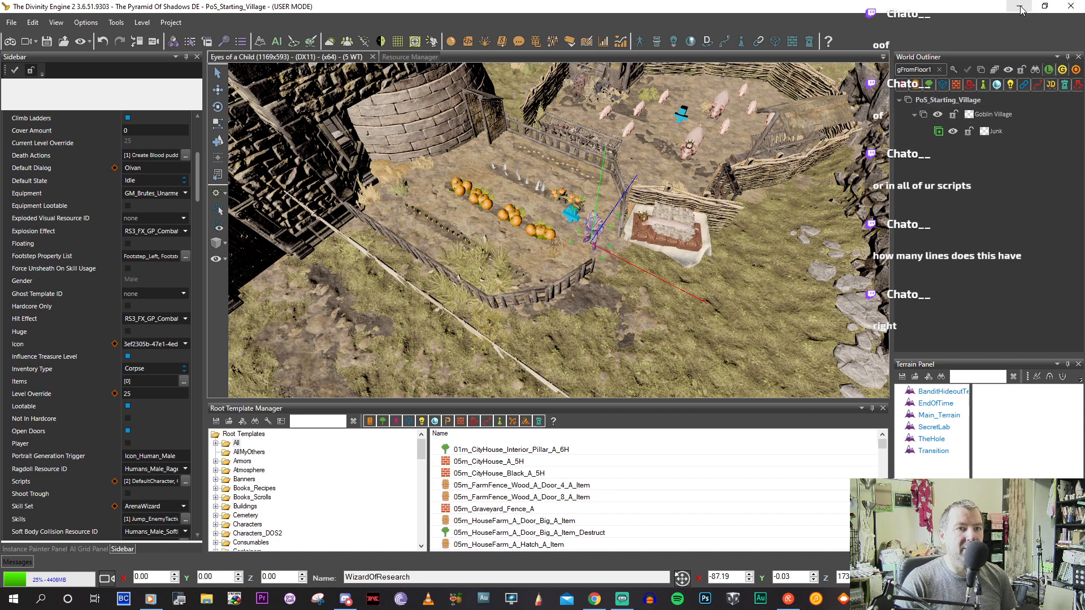
Switch to the Story Editor and delete the DebugHatch CharacterUsedItem rule in TwoLoversVillage along with its leftover blank line.
click(871, 599)
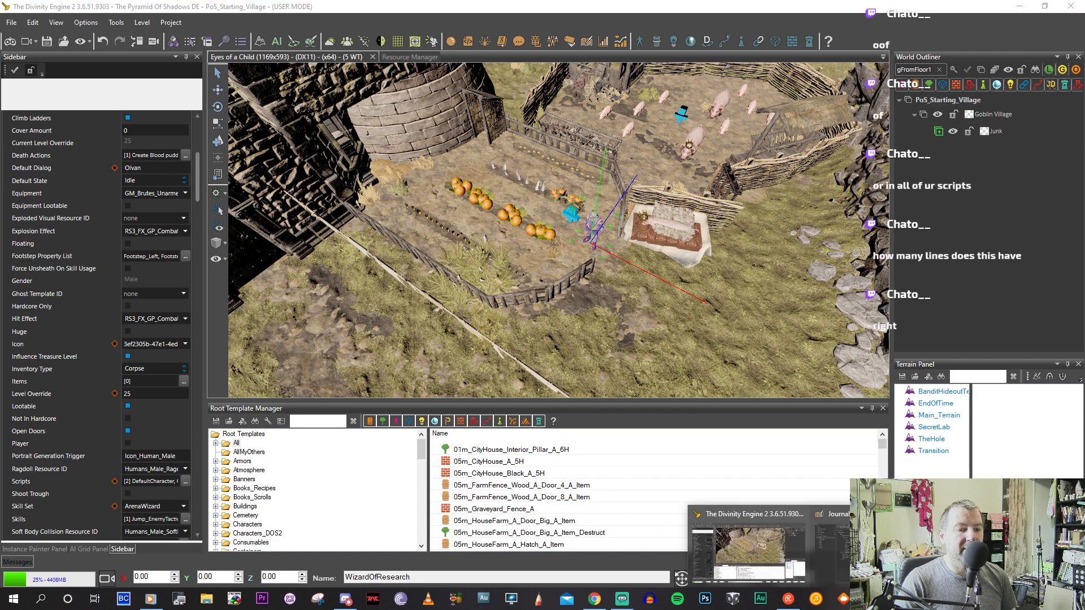
click(993, 550)
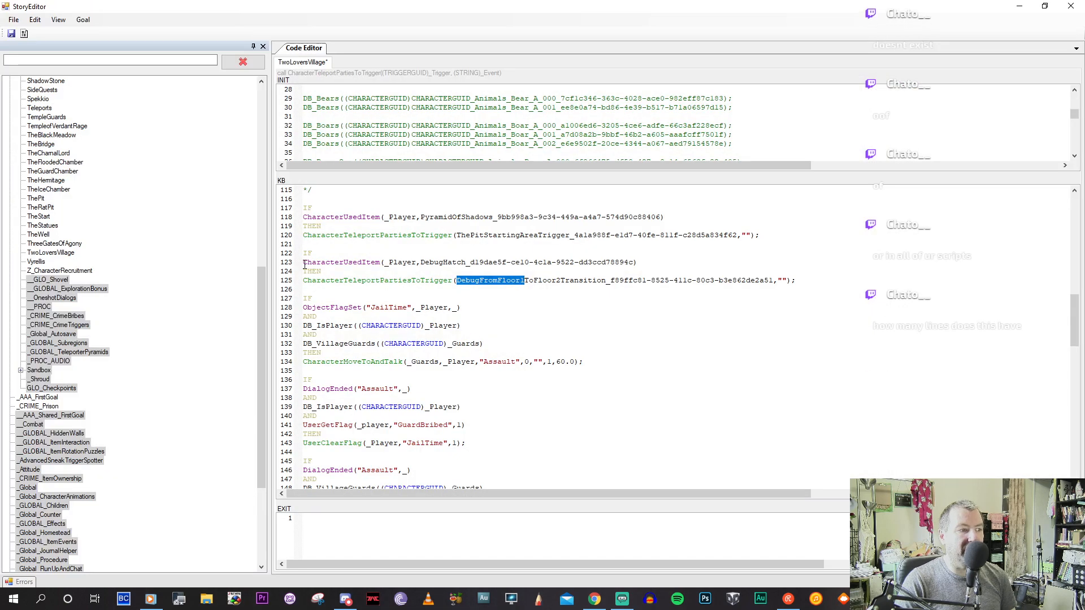
drag(320, 287, 304, 289)
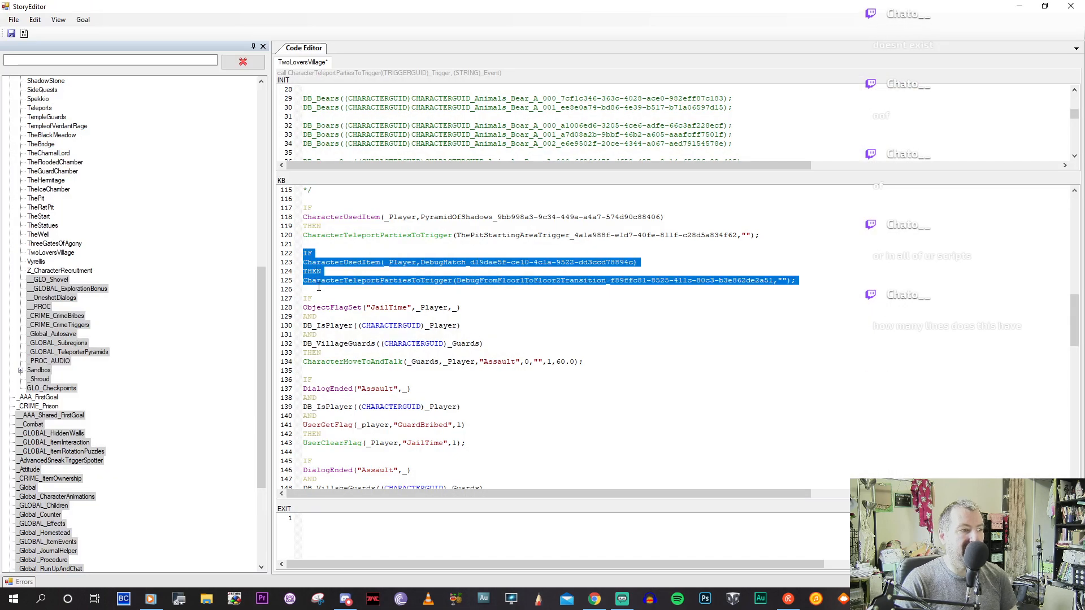
key(Delete)
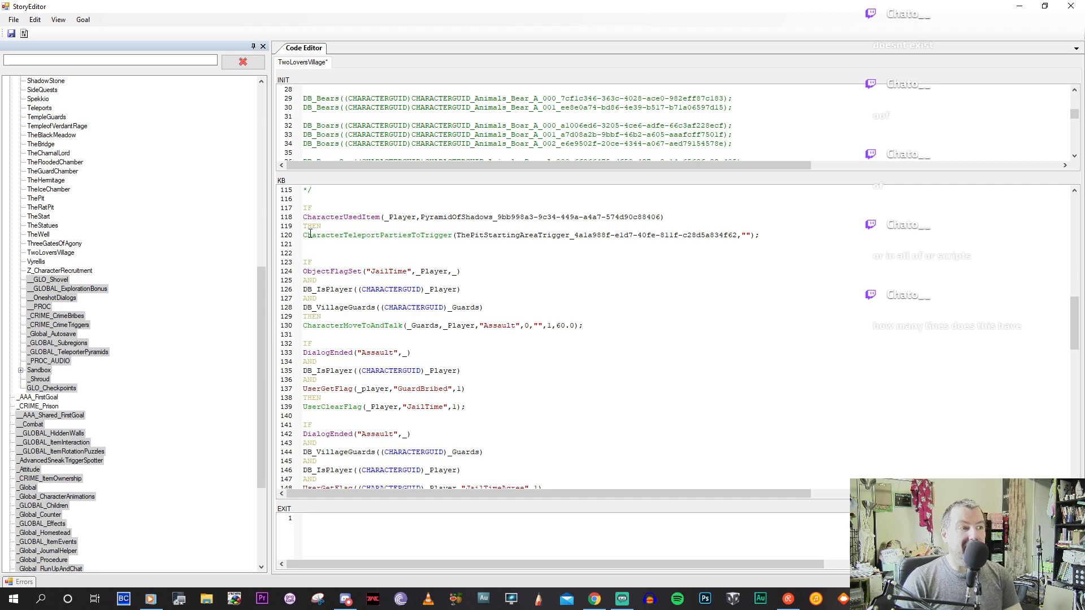
scroll(47, 242, up, 9)
scroll(45, 145, up, 3)
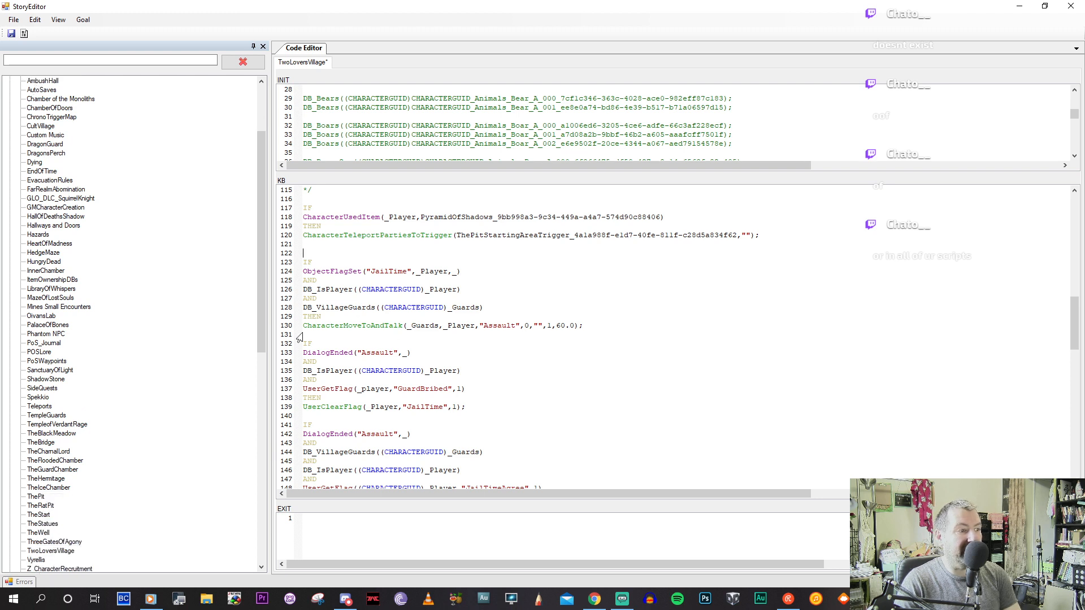
key(BackSpace)
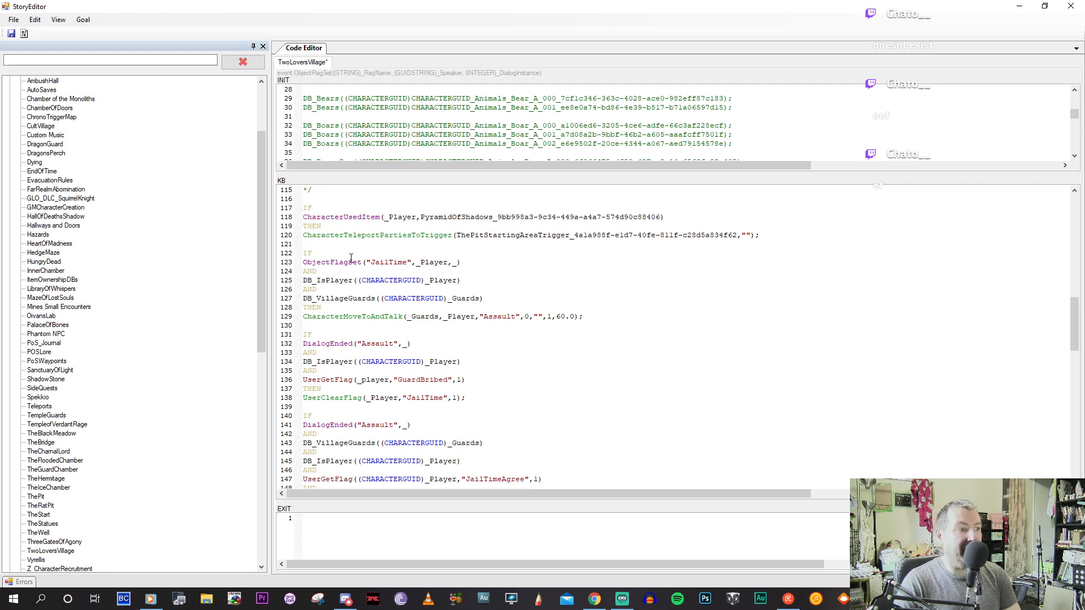
Review the JailTime and Assault dialog rules that send the guards and player to the prison cell and operate its door.
click(335, 271)
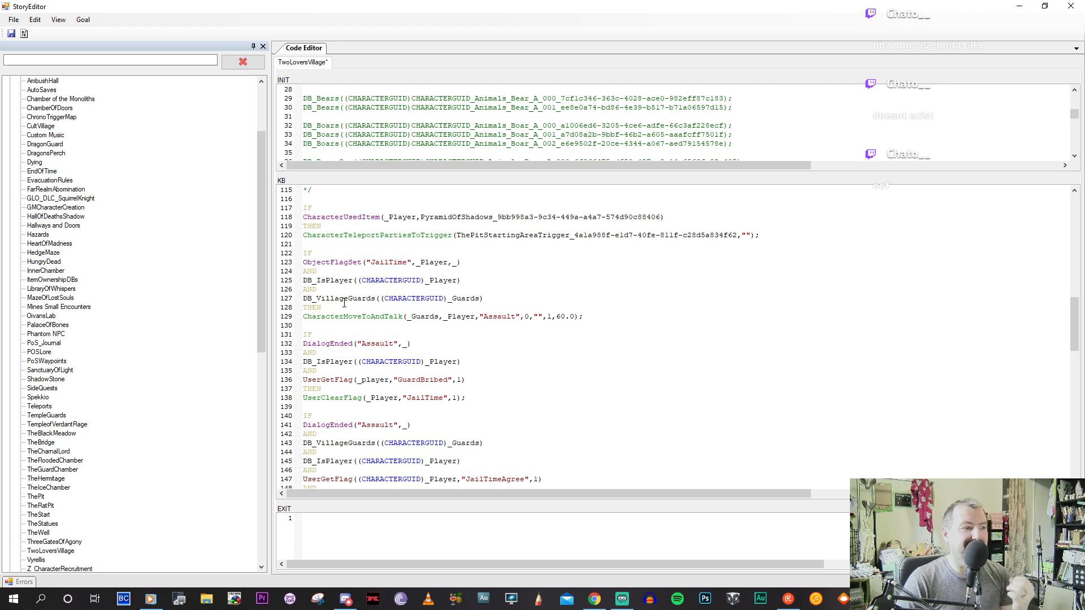
click(349, 308)
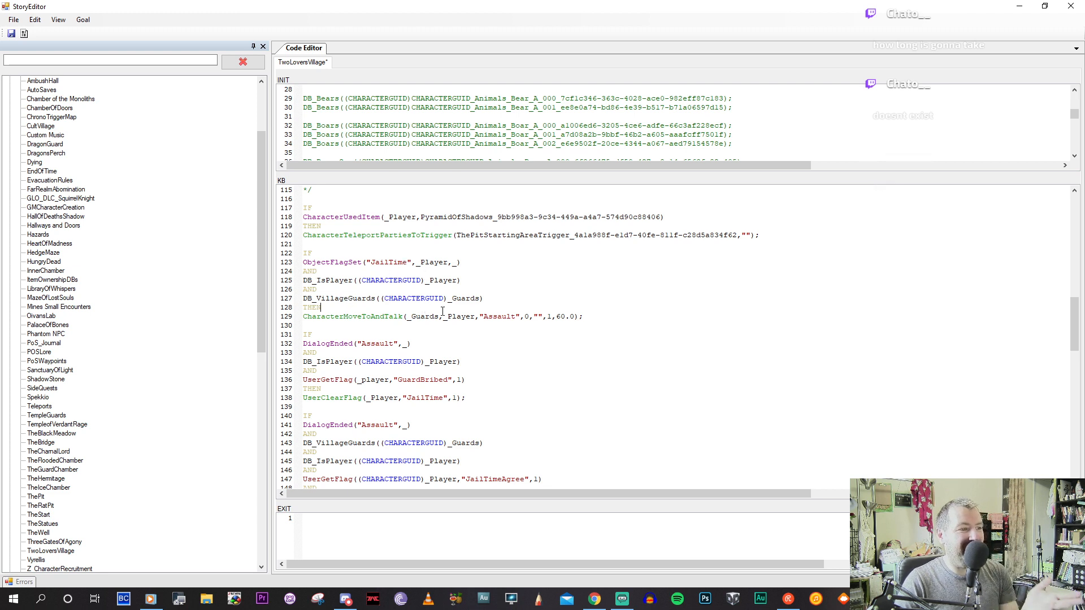
scroll(500, 319, down, 2)
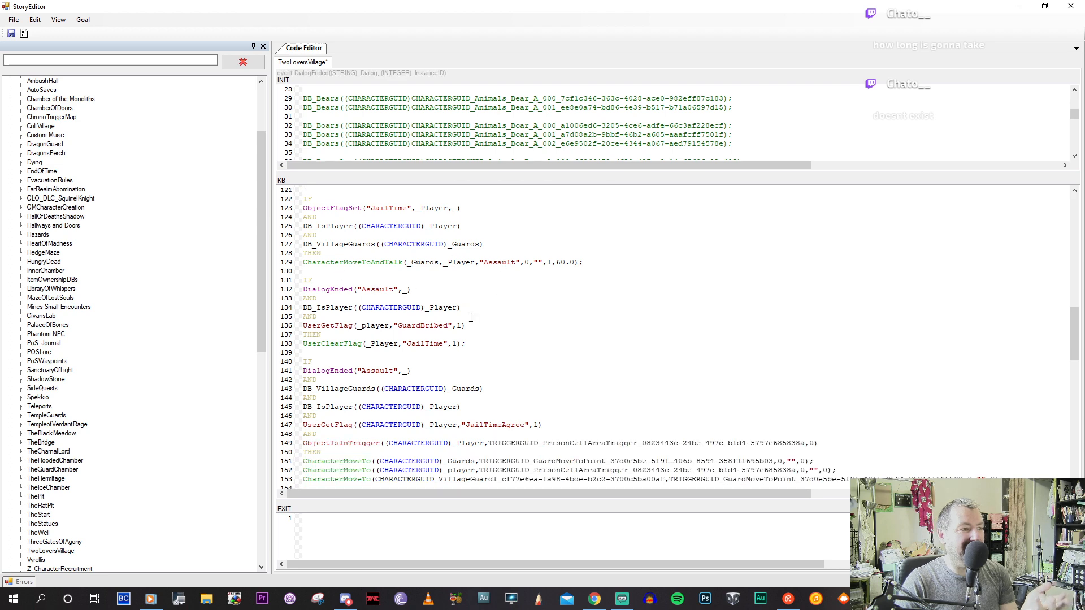
scroll(471, 317, down, 1)
scroll(347, 311, down, 2)
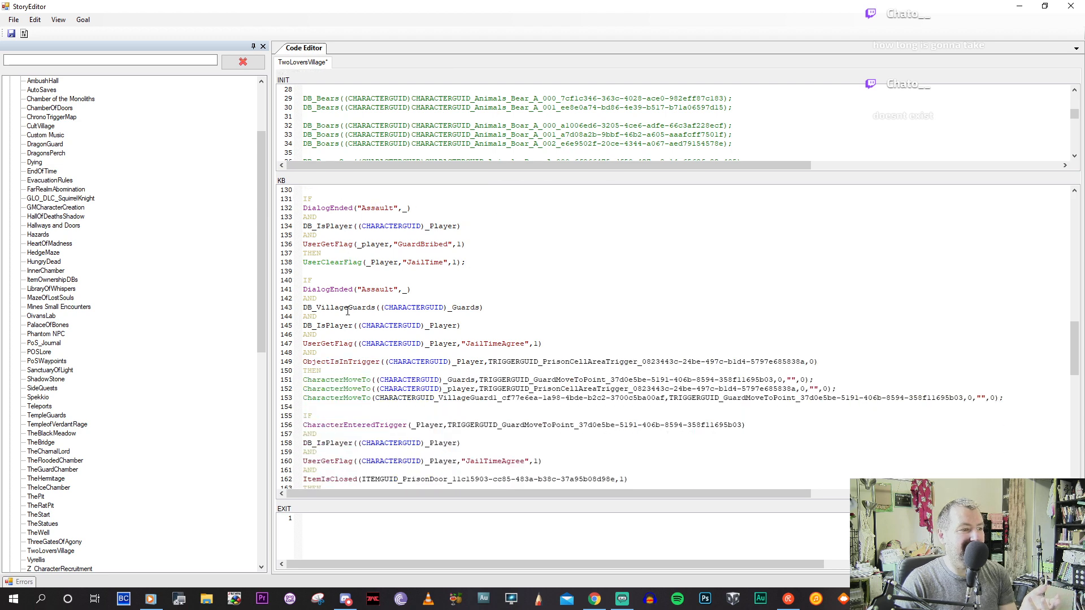
click(363, 287)
scroll(364, 339, down, 2)
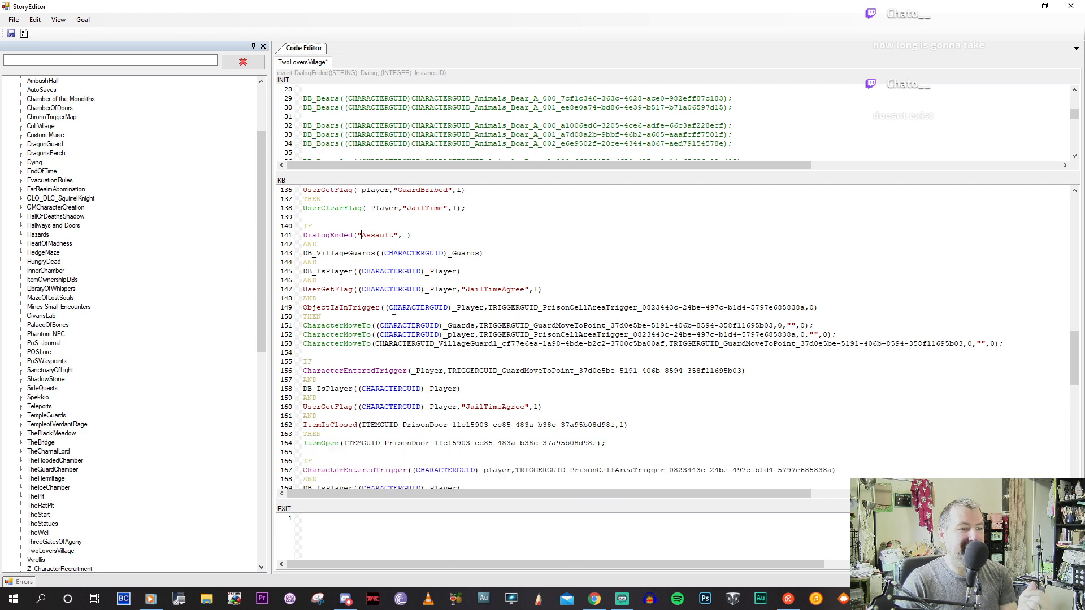
click(363, 343)
scroll(373, 339, down, 2)
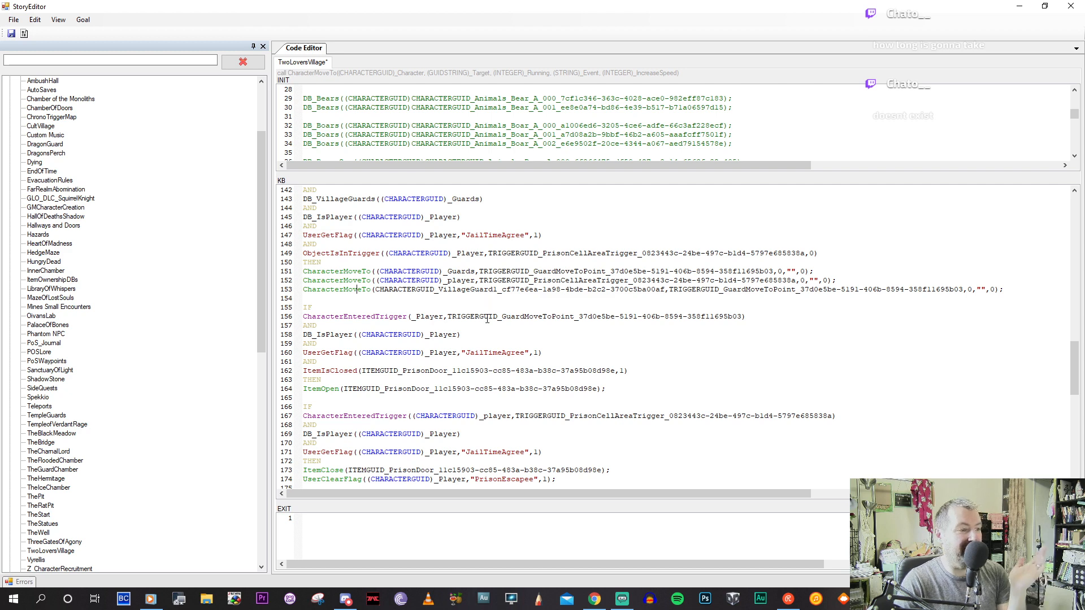
scroll(487, 316, down, 2)
scroll(407, 351, down, 2)
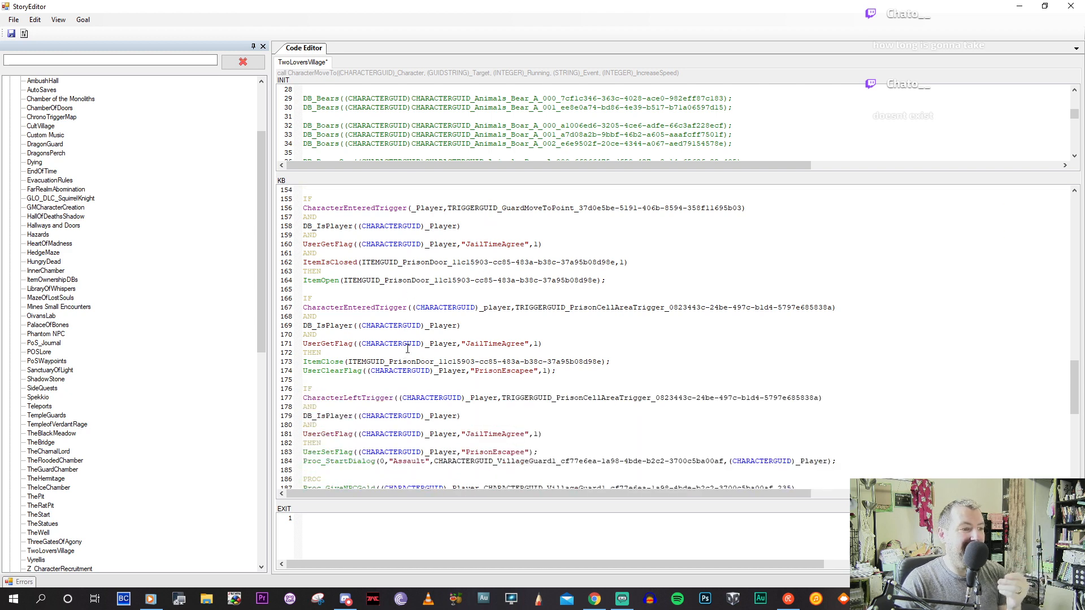
scroll(407, 351, down, 2)
scroll(491, 346, down, 2)
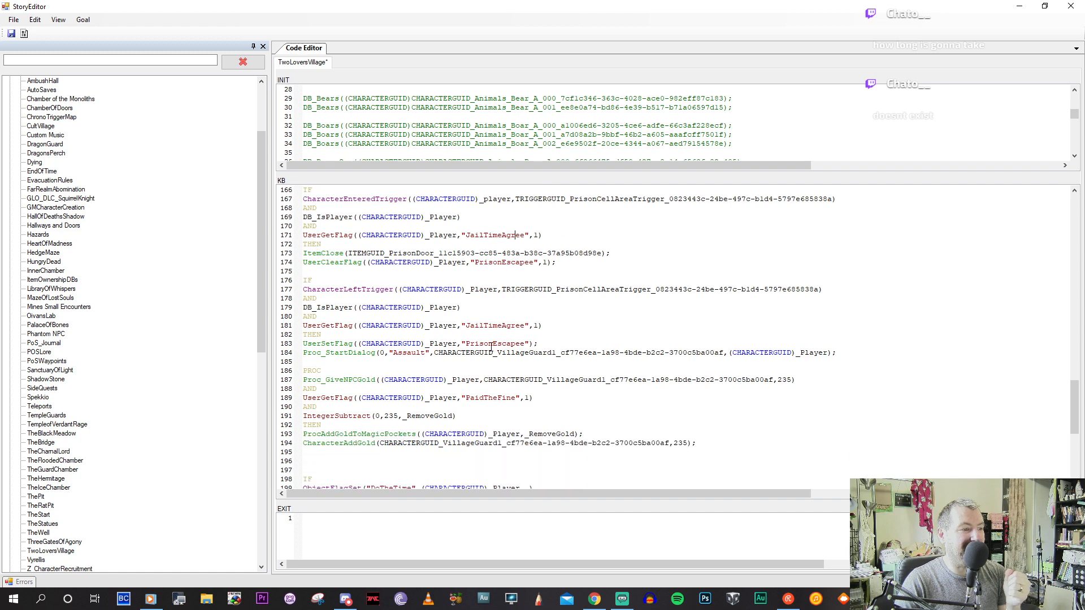
Examine the prison escape, Proc_GiveNPCGold fine payment, DoTheTime and DidTheTime rules through the end of the KB section.
click(335, 289)
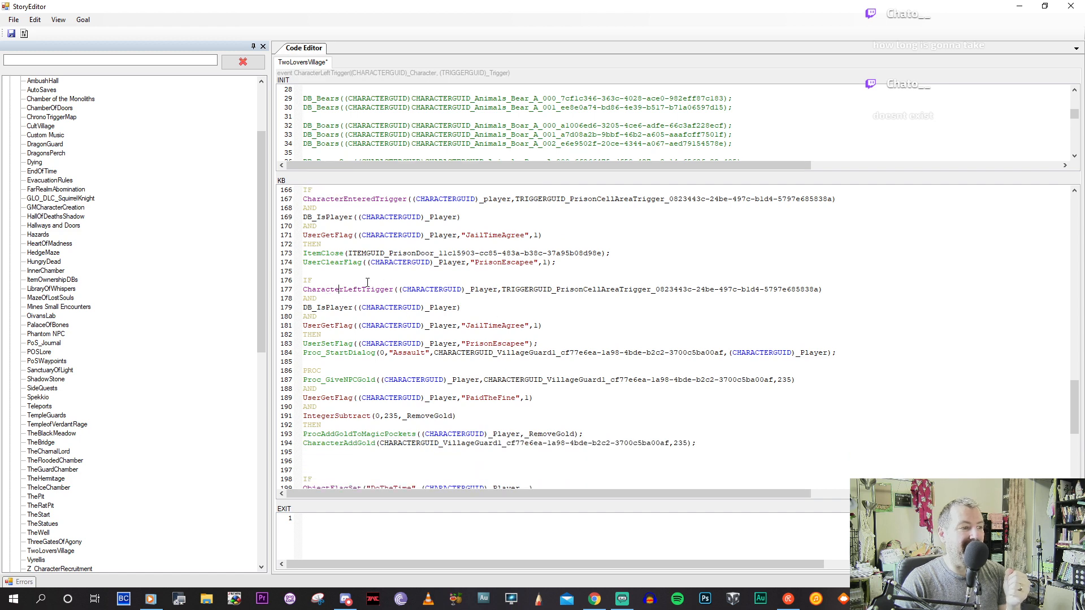
scroll(373, 300, down, 3)
click(333, 298)
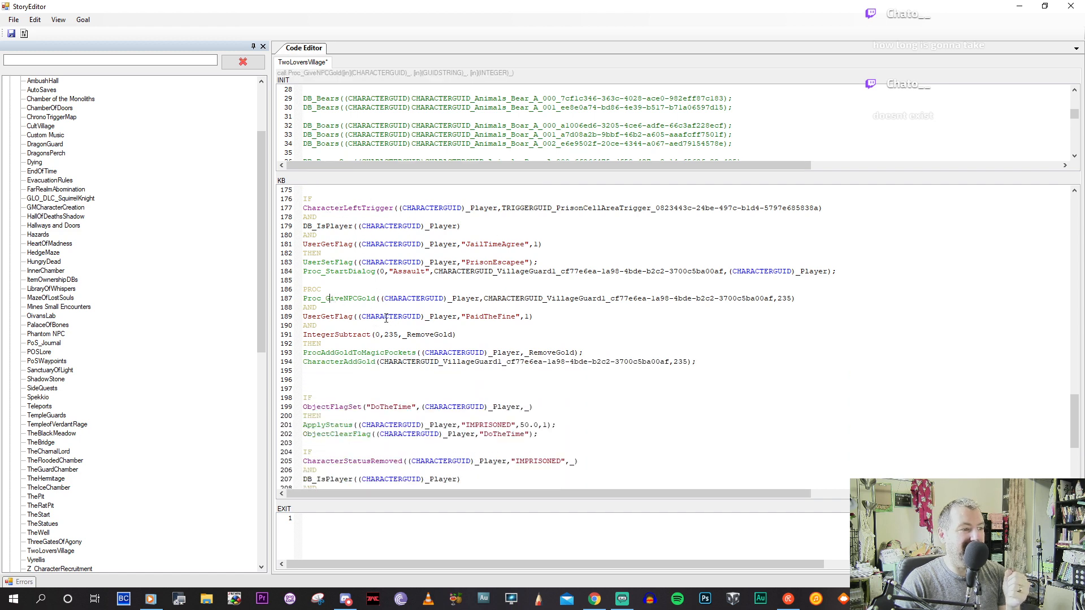
click(363, 298)
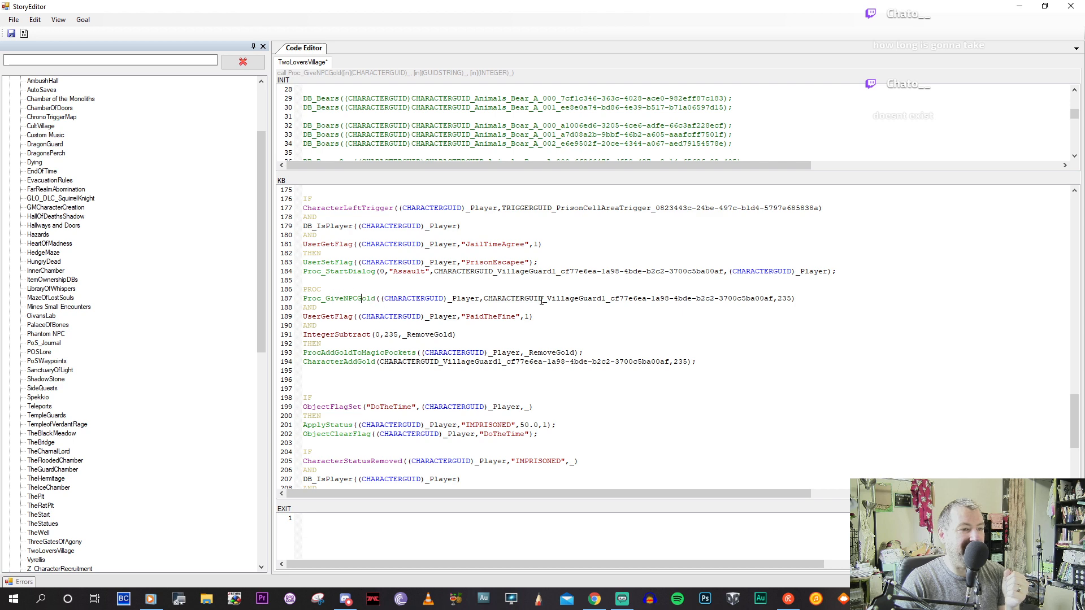
click(508, 316)
click(418, 334)
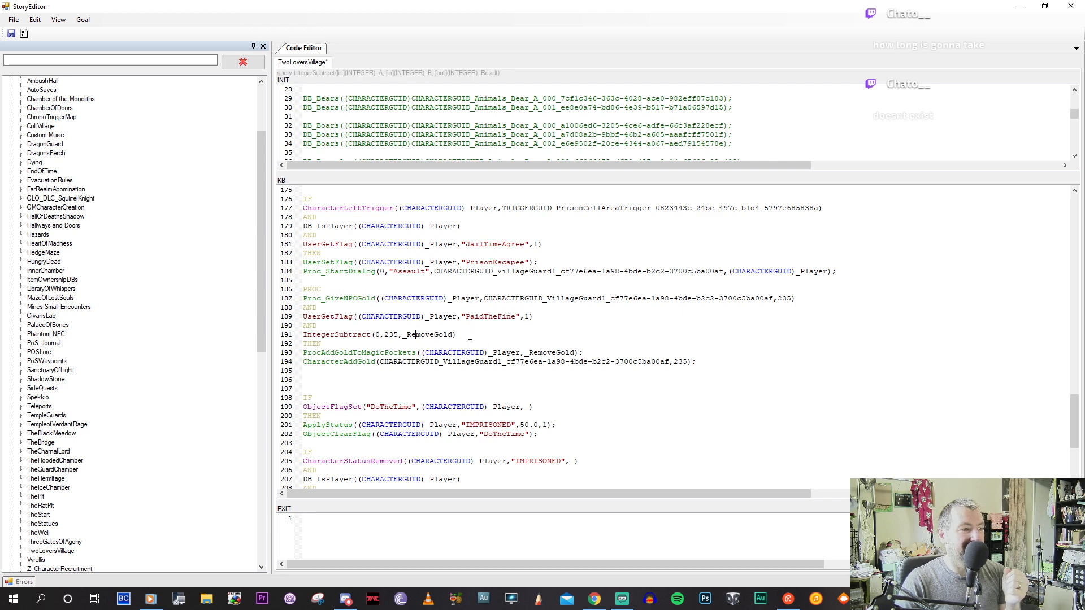
click(531, 352)
scroll(452, 361, down, 2)
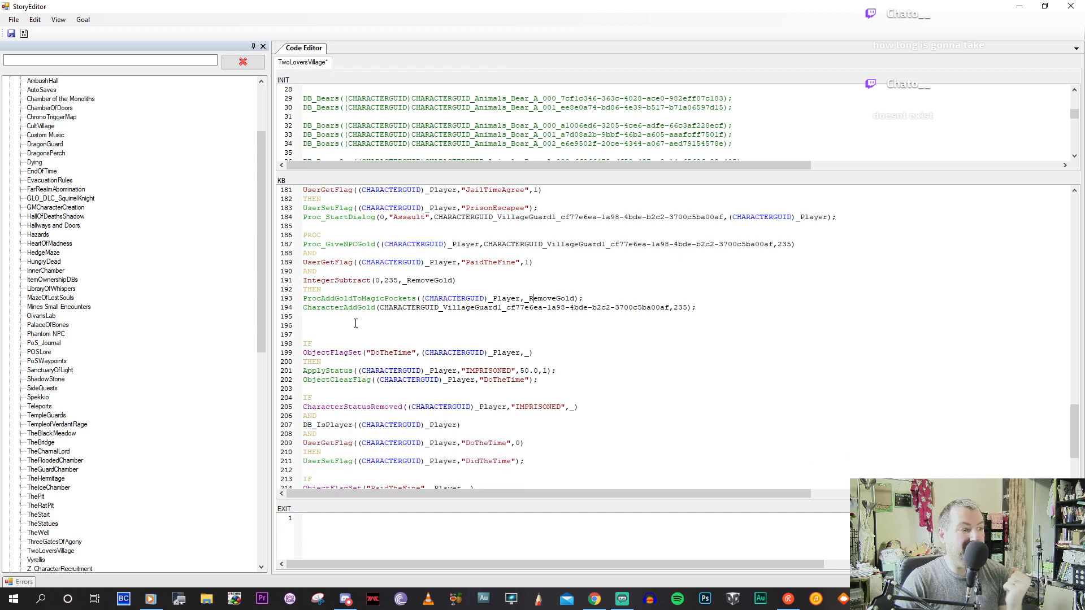
scroll(354, 325, down, 2)
scroll(354, 325, down, 3)
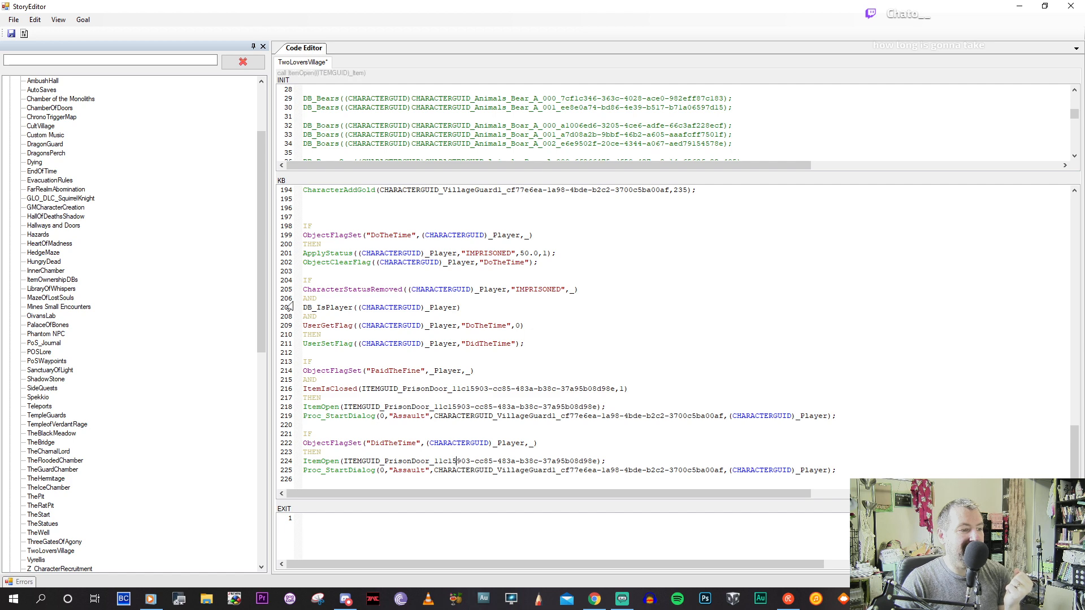
scroll(336, 310, up, 4)
scroll(336, 310, up, 14)
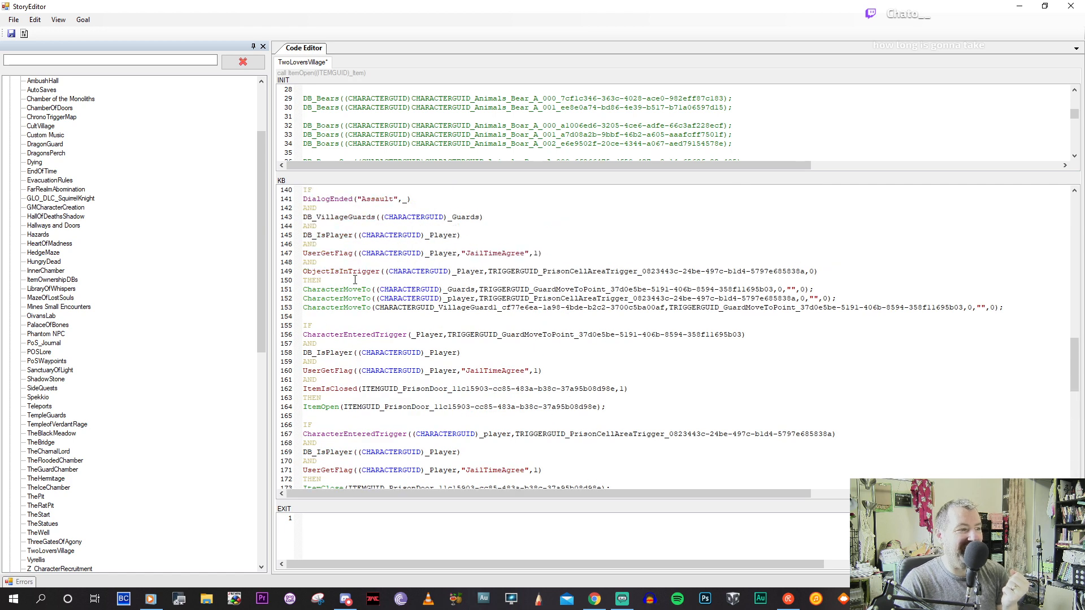
Build the story with the edited TwoLoversVillage script and dismiss the build dialog.
click(14, 19)
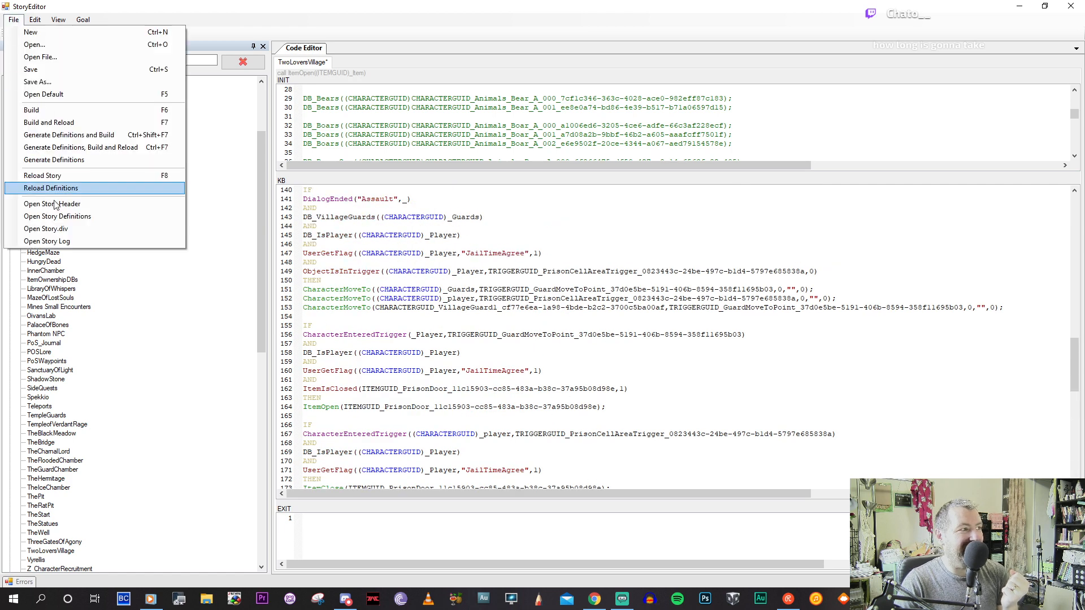
click(49, 110)
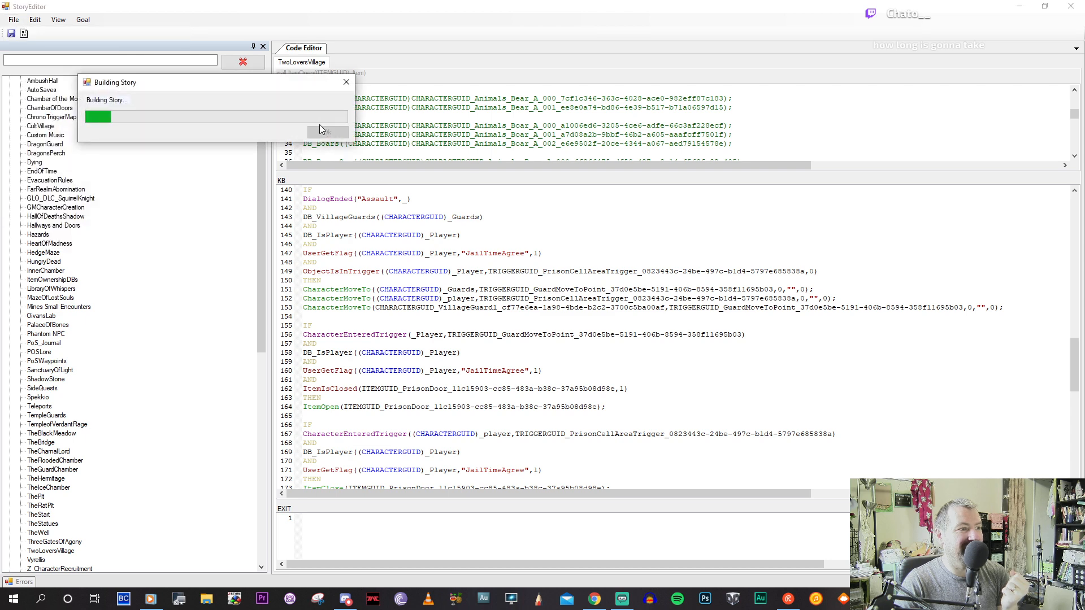
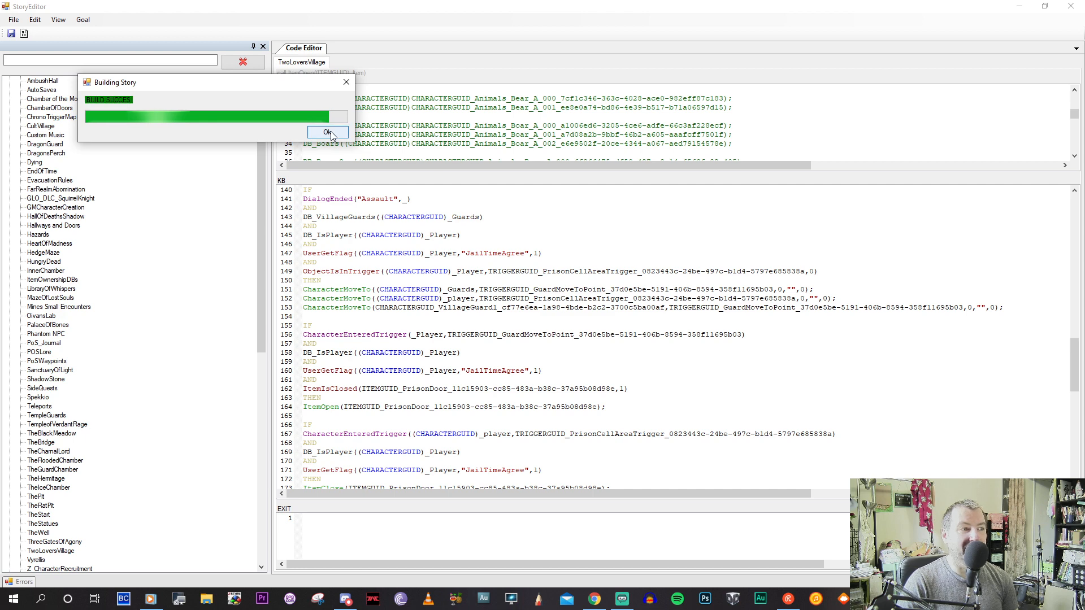
click(328, 132)
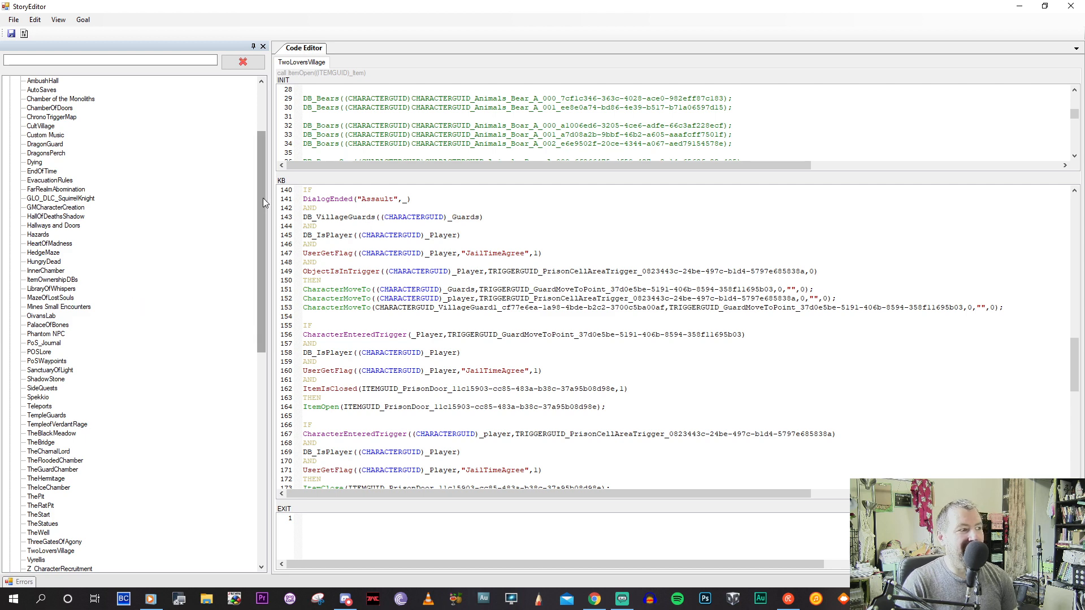
Switch to the Journal Editor and check the marker settings of the WizardRumors state in the FindThePyramidOfShadows quest.
click(1019, 6)
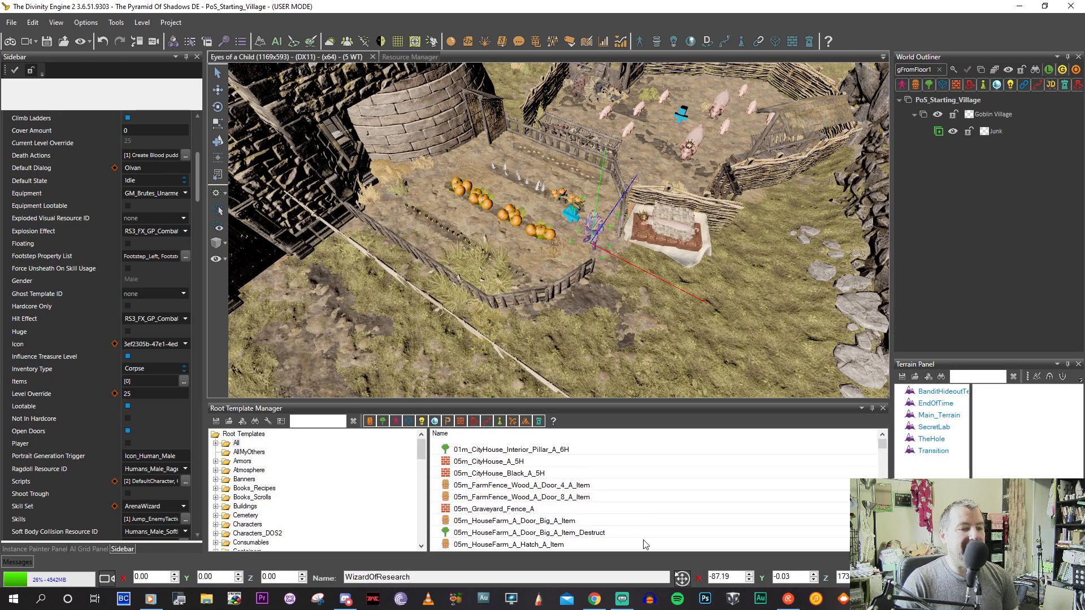
mouse_move(733, 597)
click(766, 542)
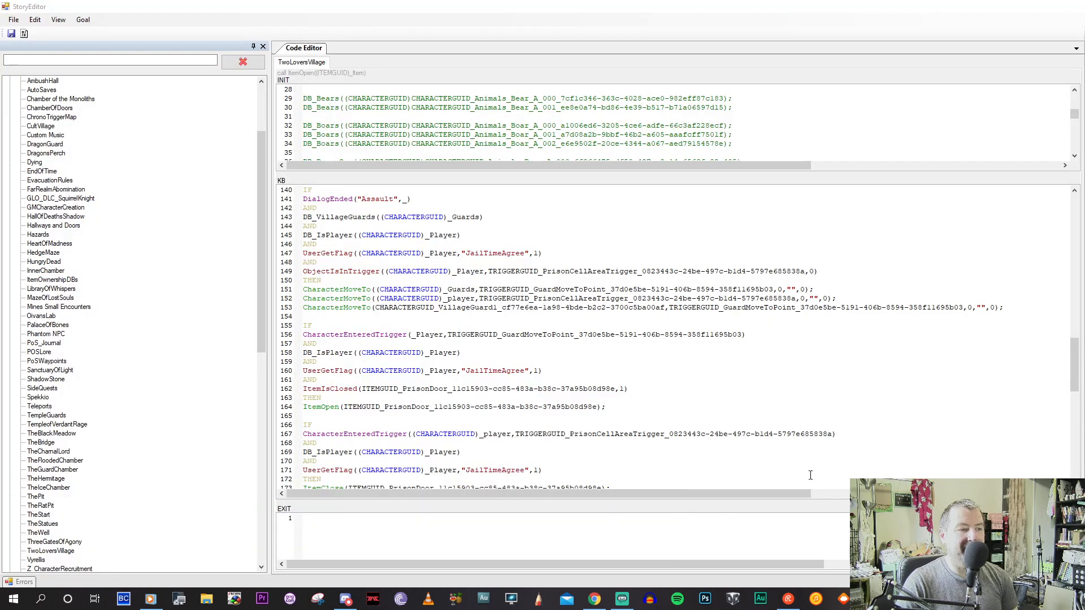
click(766, 542)
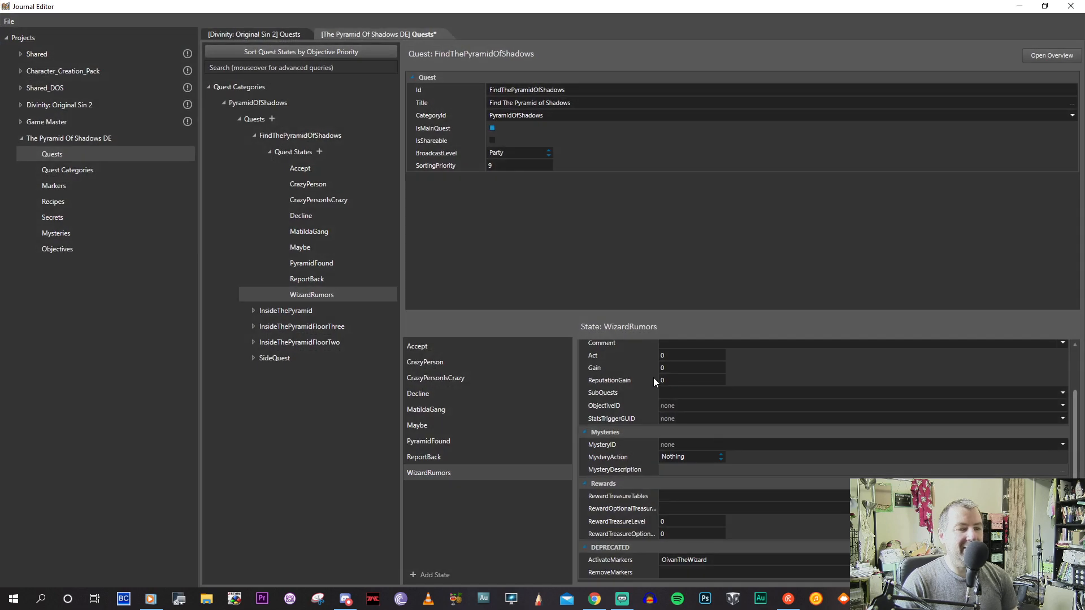
Return to the Story Editor, find all occurrences of "marker", and open the RC_GY_Ryker match about adding a map marker.
click(816, 597)
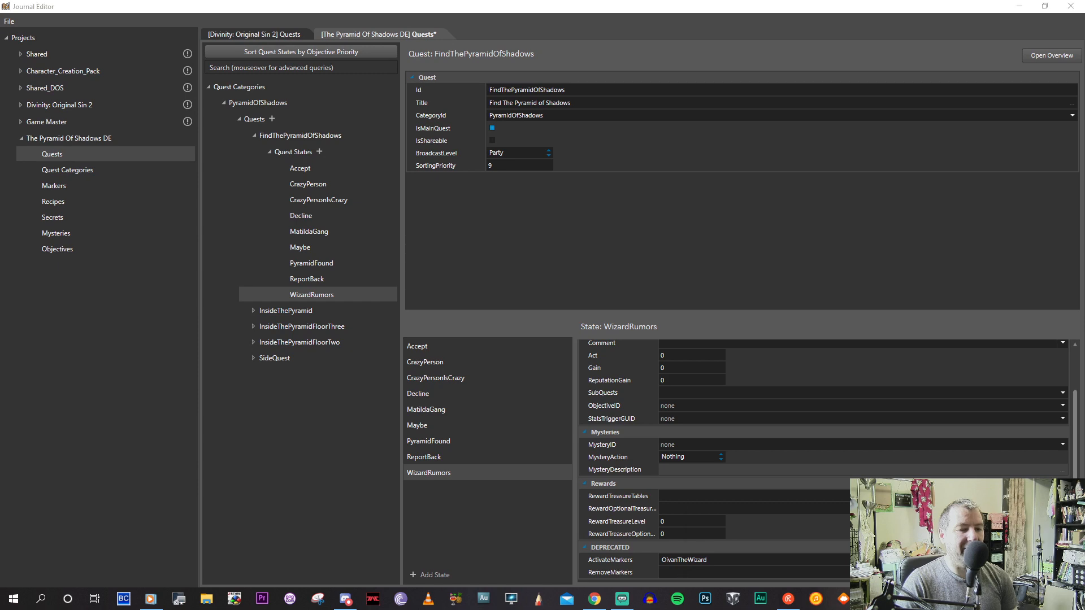
click(993, 554)
click(35, 22)
click(52, 35)
text(marker)
click(125, 112)
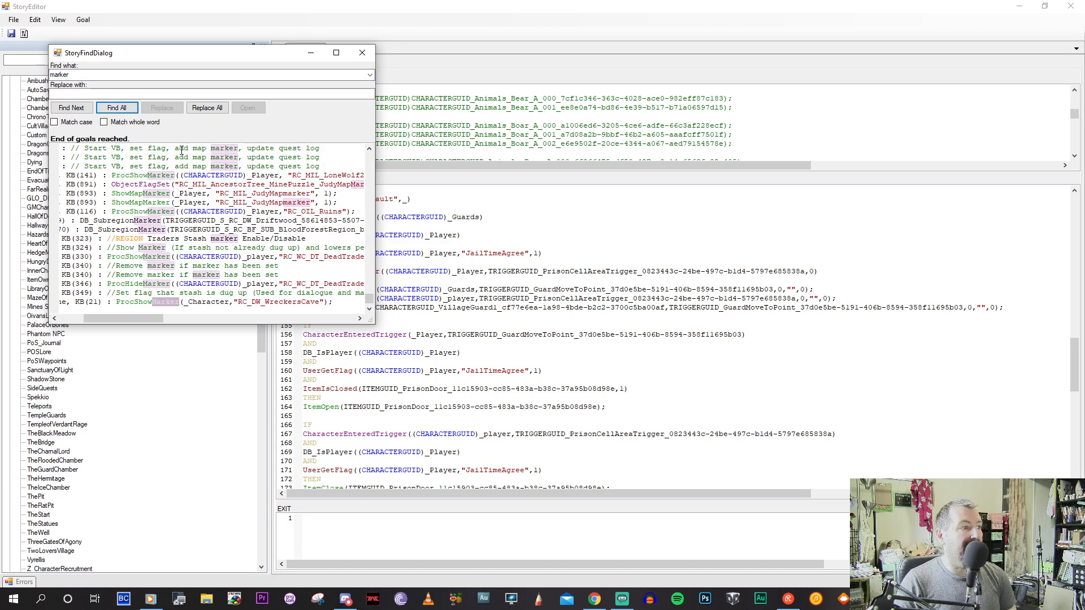
double_click(289, 148)
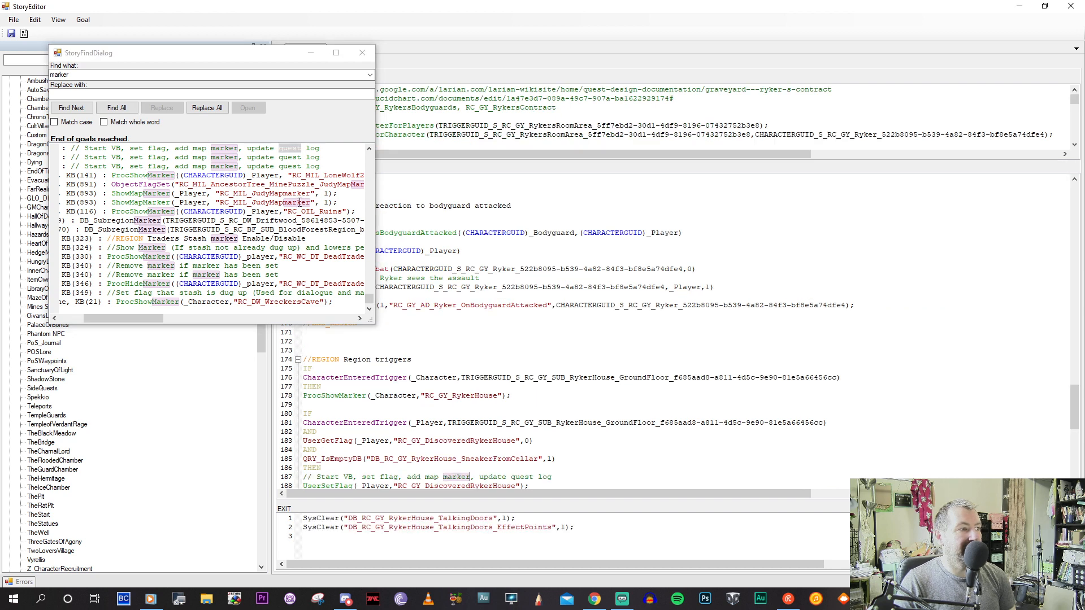
click(310, 53)
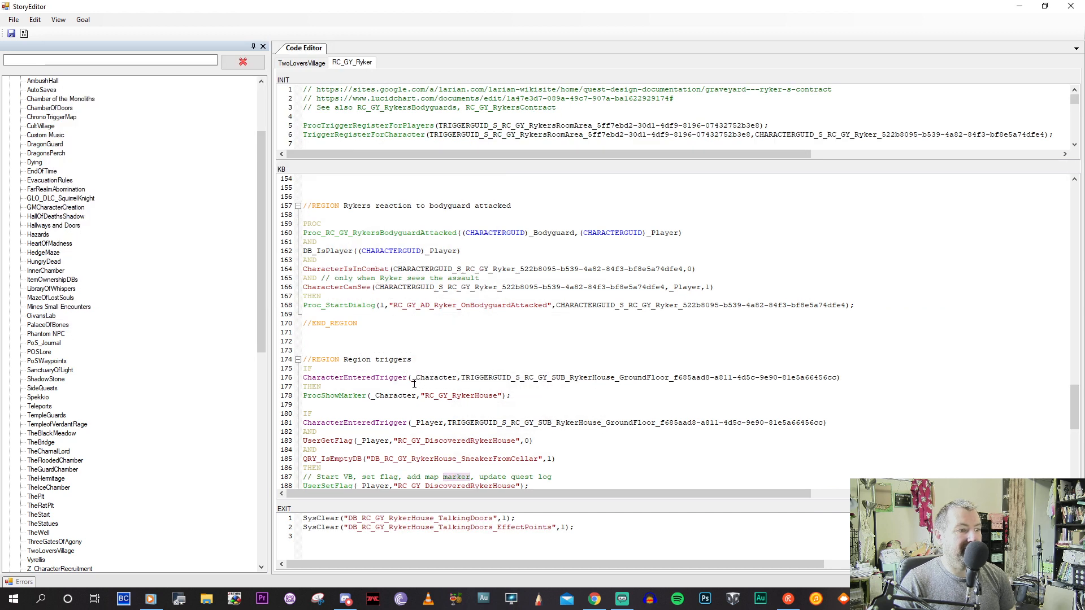
Examine the INIT section and the Region triggers rules of RC_GY_Ryker for how the Ryker house map marker is shown.
scroll(414, 383, down, 3)
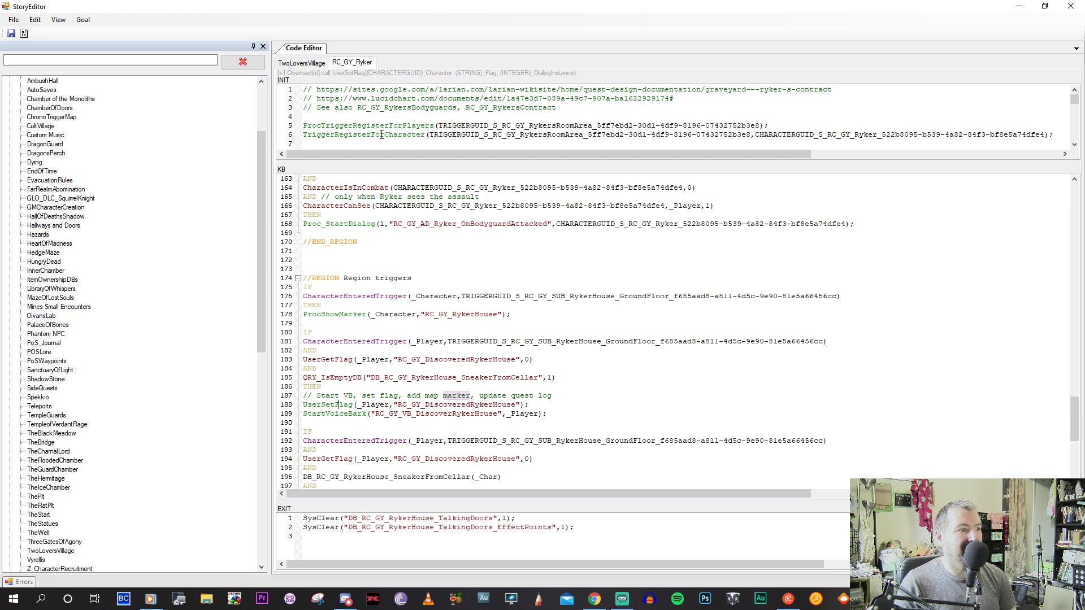
scroll(394, 125, down, 1)
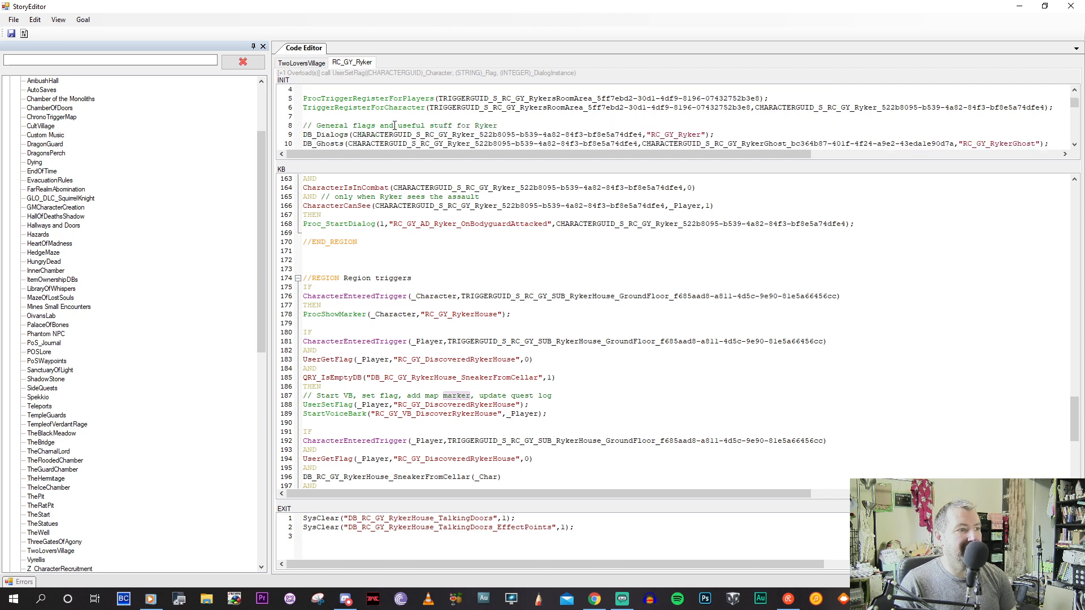
click(395, 124)
drag(384, 168, 383, 229)
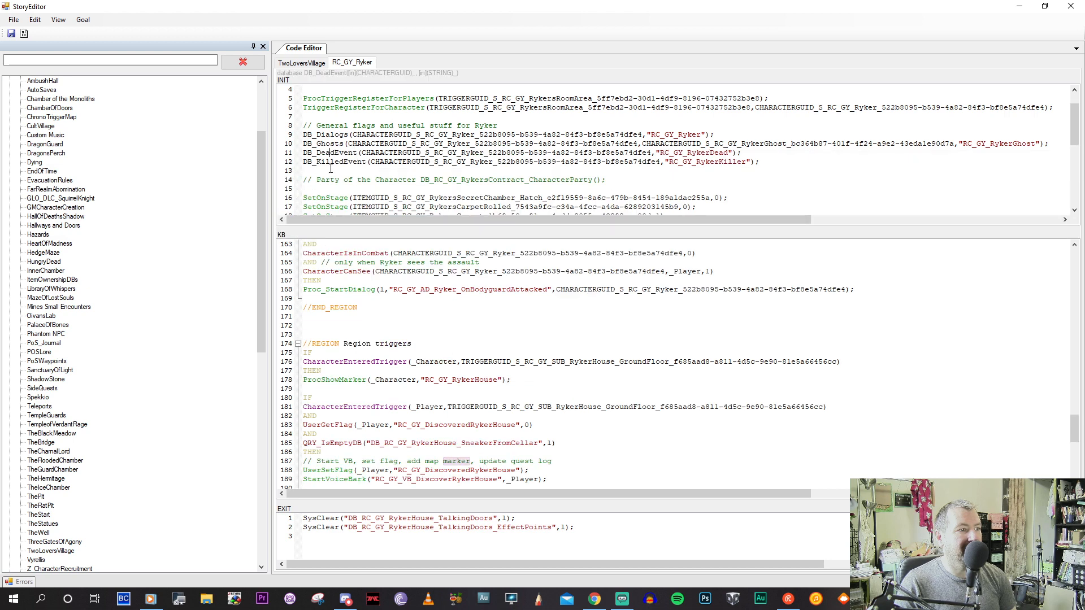
scroll(334, 165, down, 1)
scroll(334, 165, down, 4)
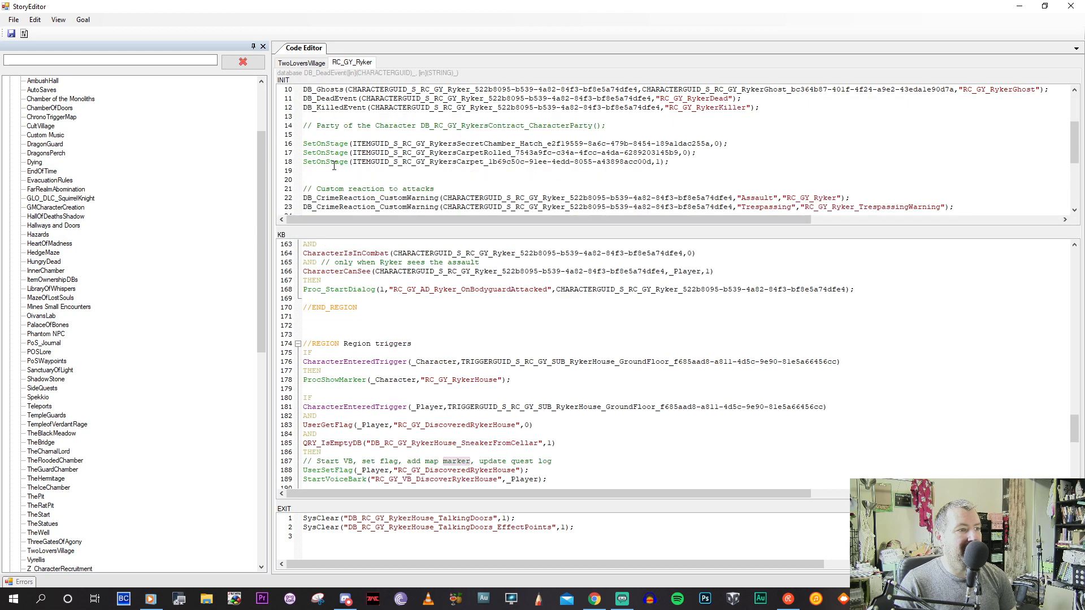
scroll(334, 165, down, 1)
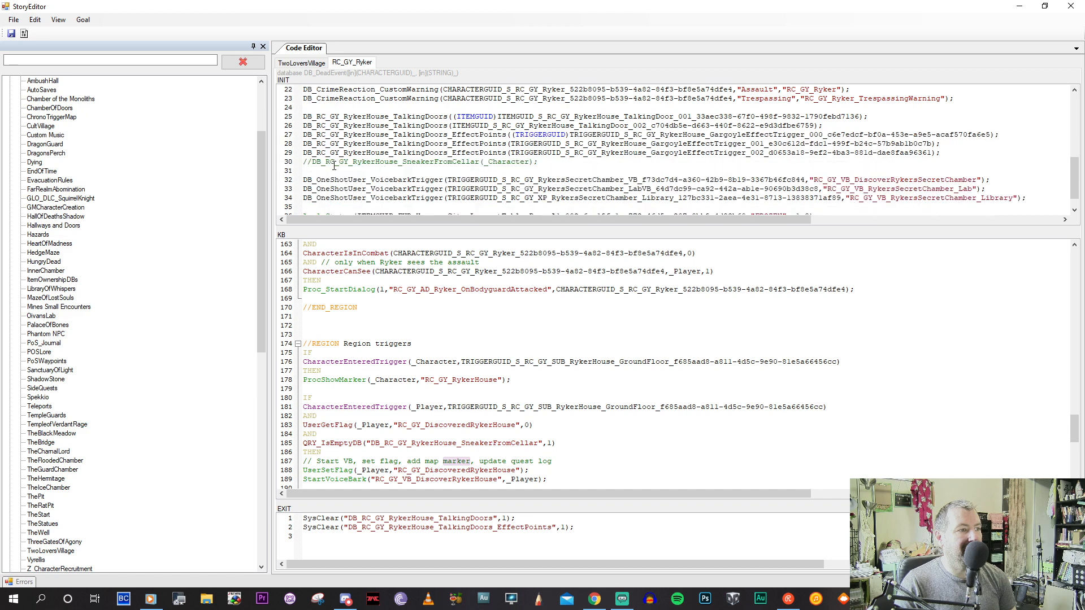
scroll(334, 166, down, 1)
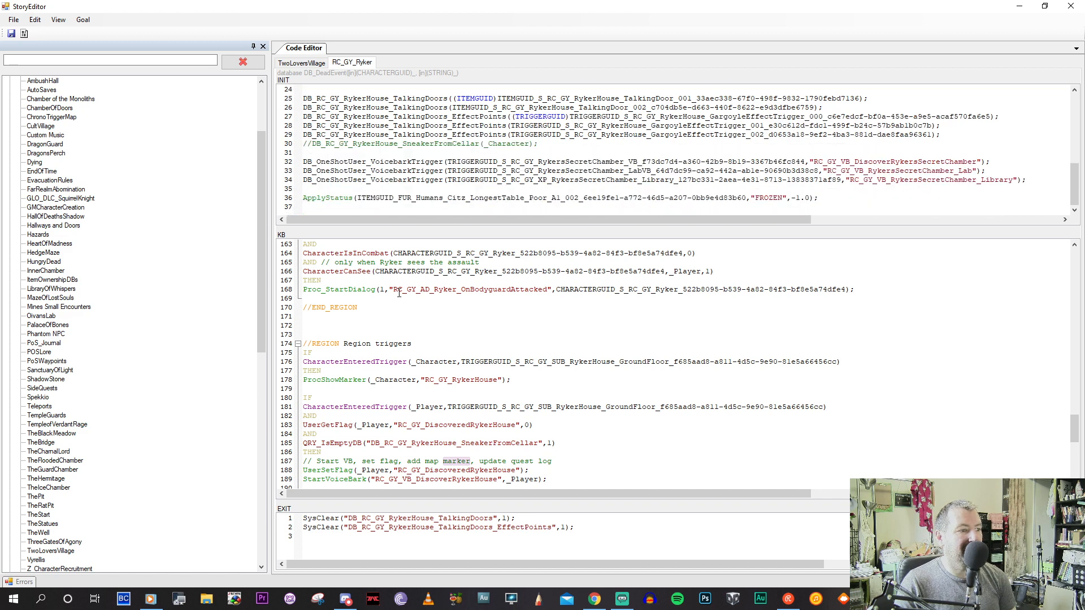
scroll(422, 335, down, 1)
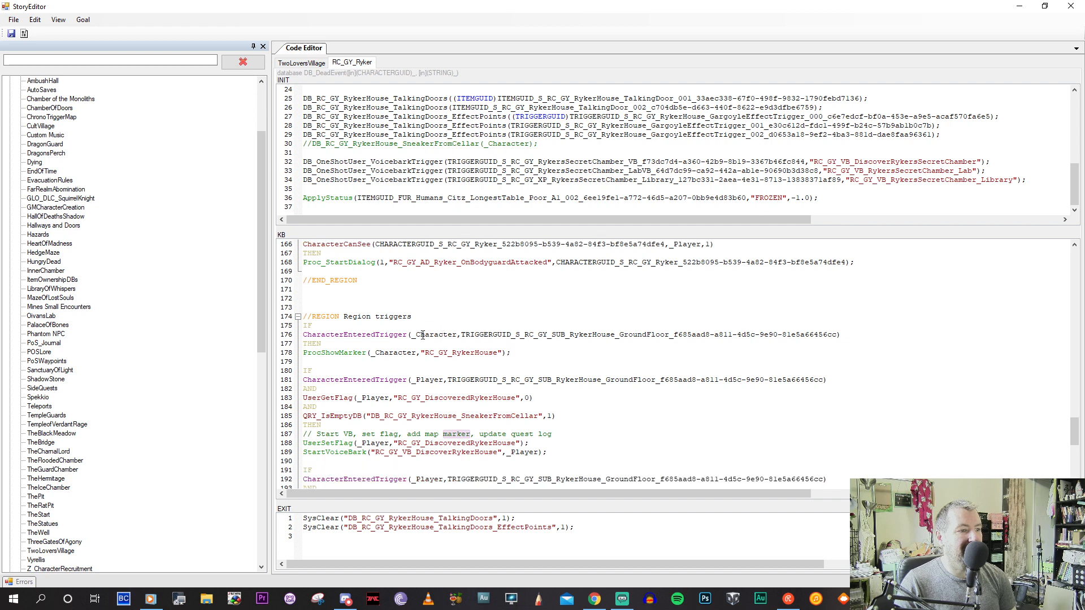
scroll(423, 336, down, 2)
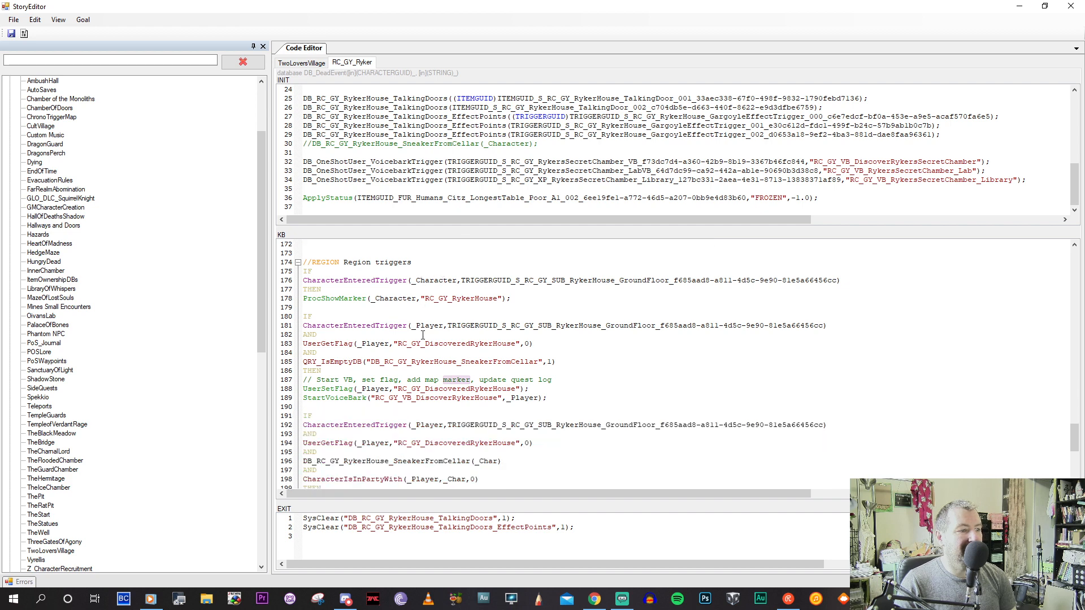
scroll(423, 336, down, 2)
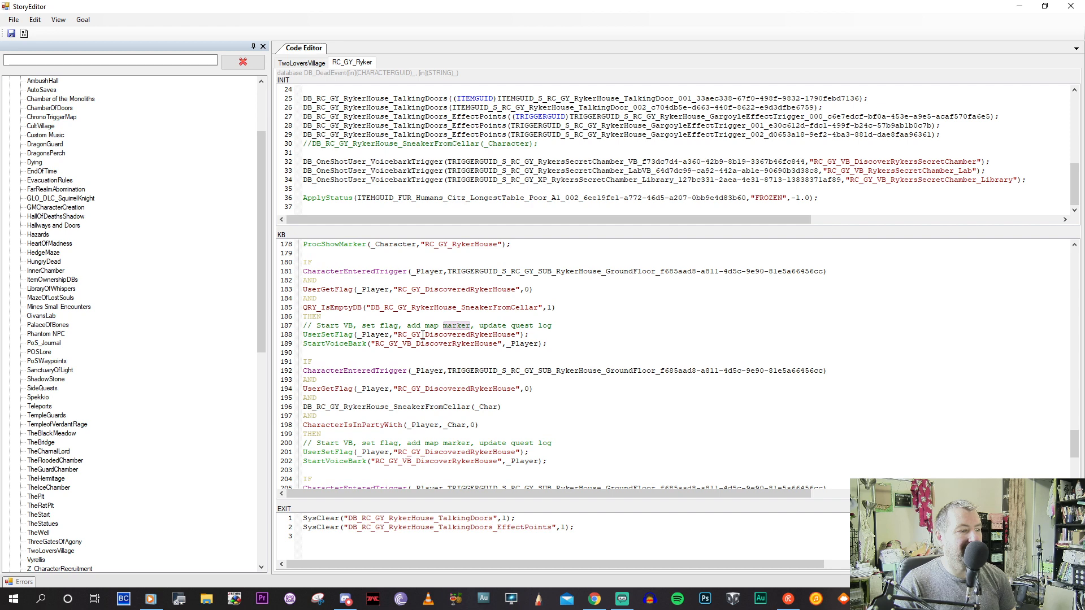
Reopen the "marker" search results, enlarge the results window, and go back to the first matches with their goal names showing.
click(732, 598)
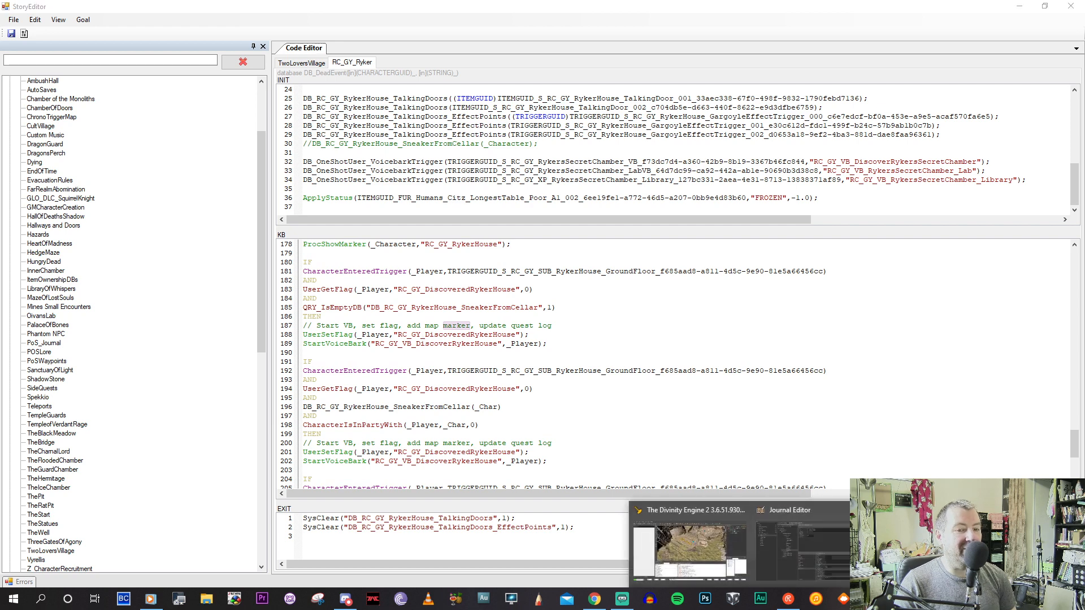
key(ctrl+f)
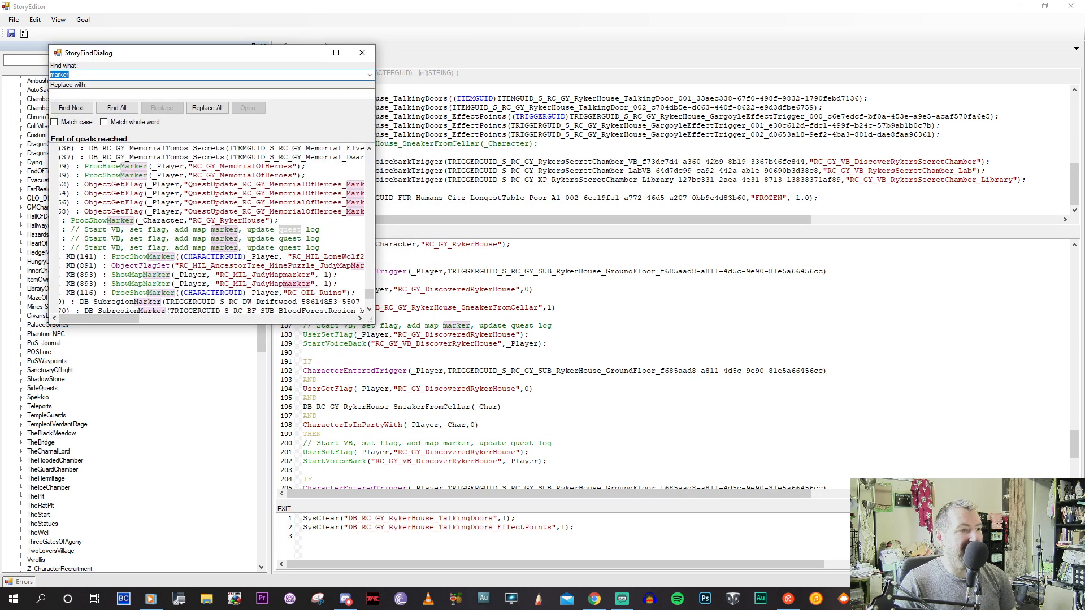
drag(371, 320, 571, 516)
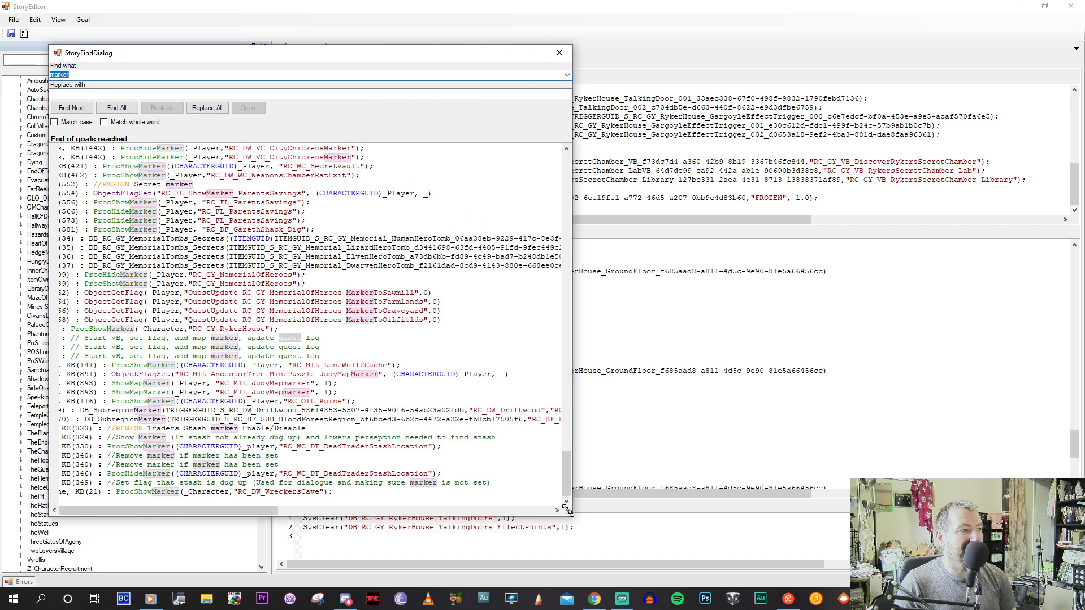
scroll(192, 252, up, 5)
click(224, 338)
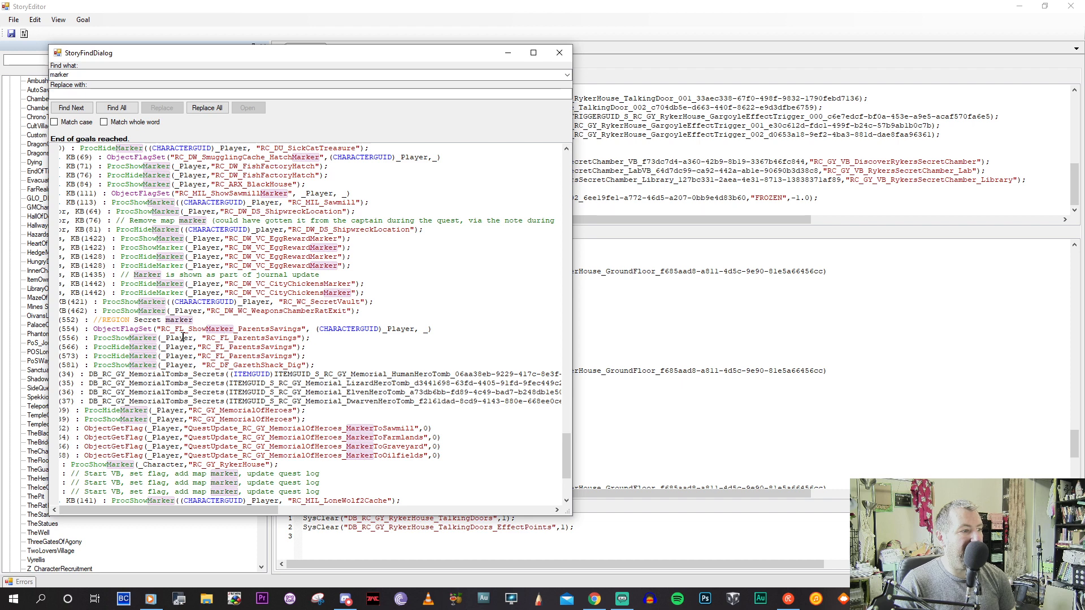
click(107, 338)
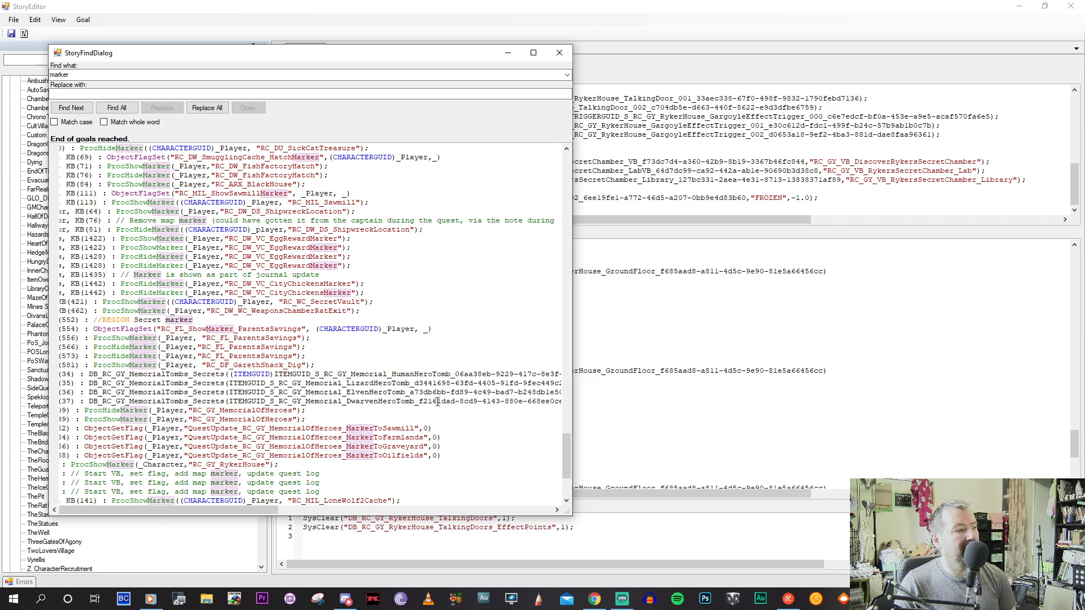
drag(563, 449, 564, 169)
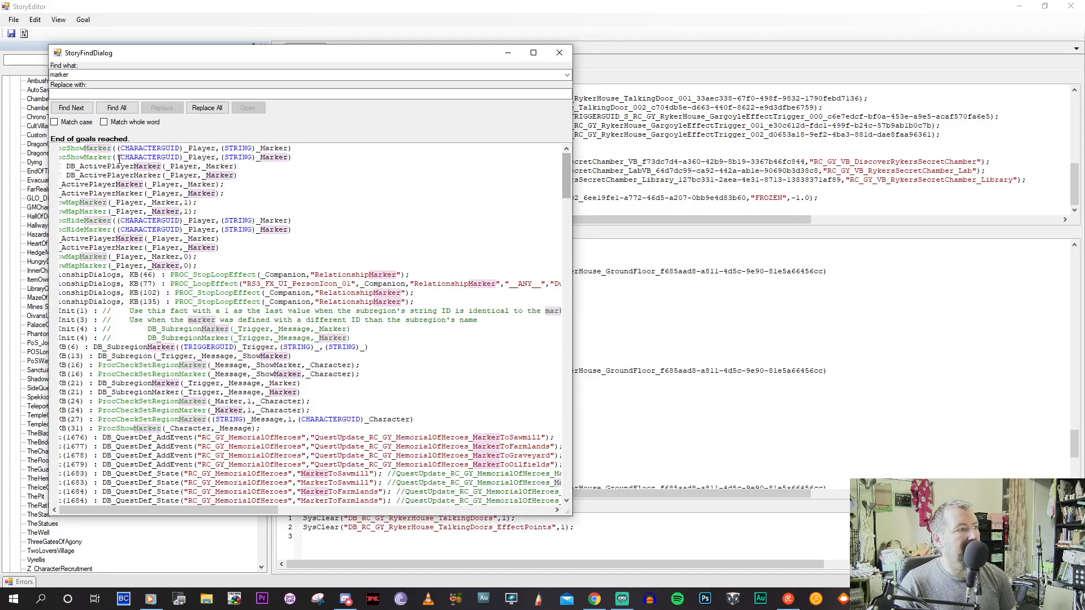
drag(266, 510, 226, 510)
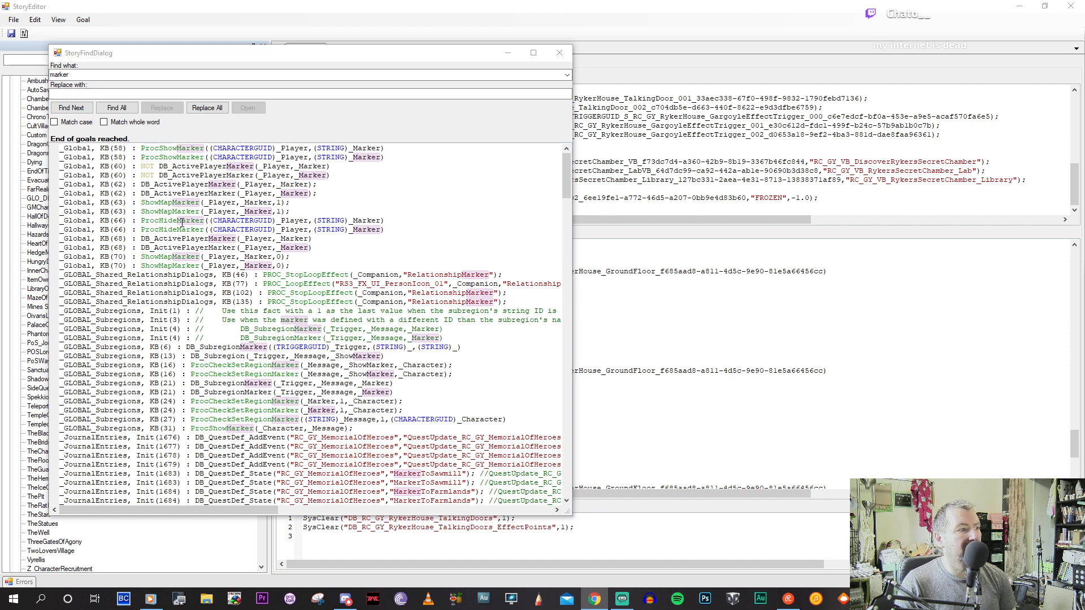
Look through the "marker" matches from the _Global goal through the journal entries and ARX goals.
click(169, 242)
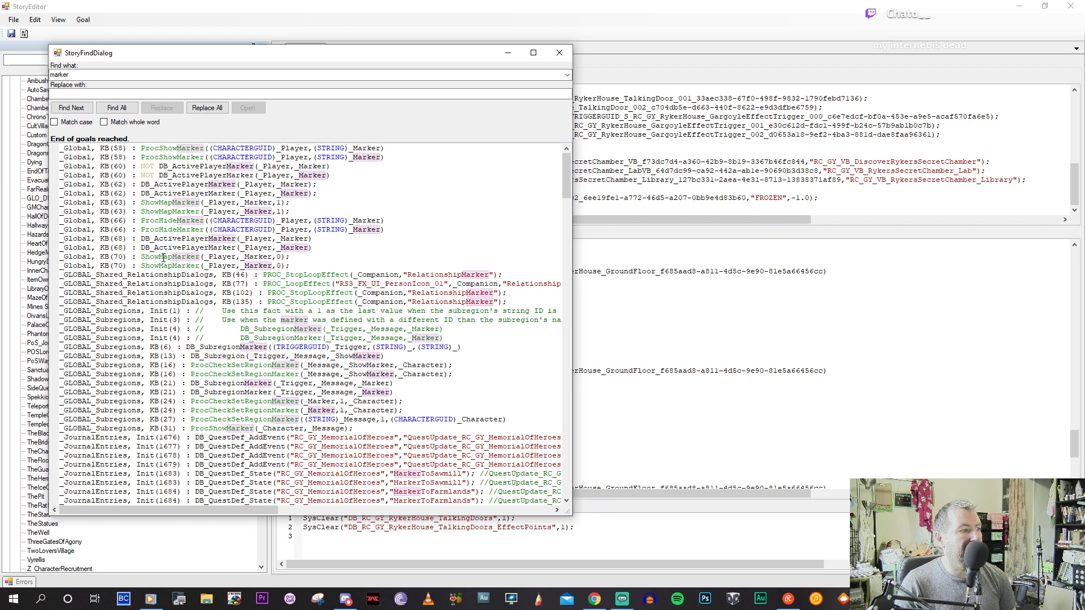
scroll(163, 258, down, 7)
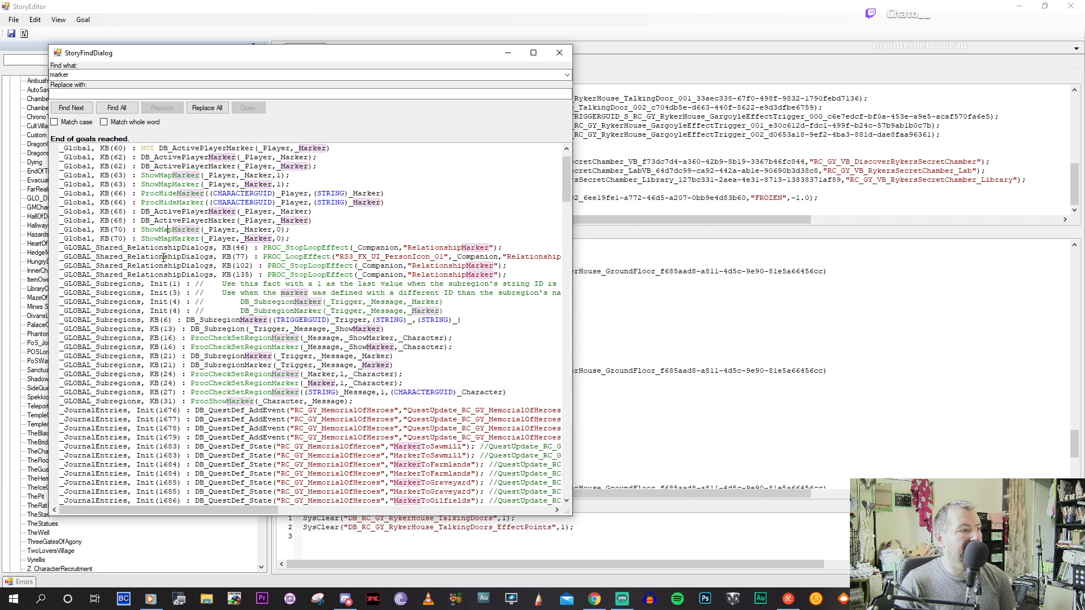
scroll(163, 257, down, 6)
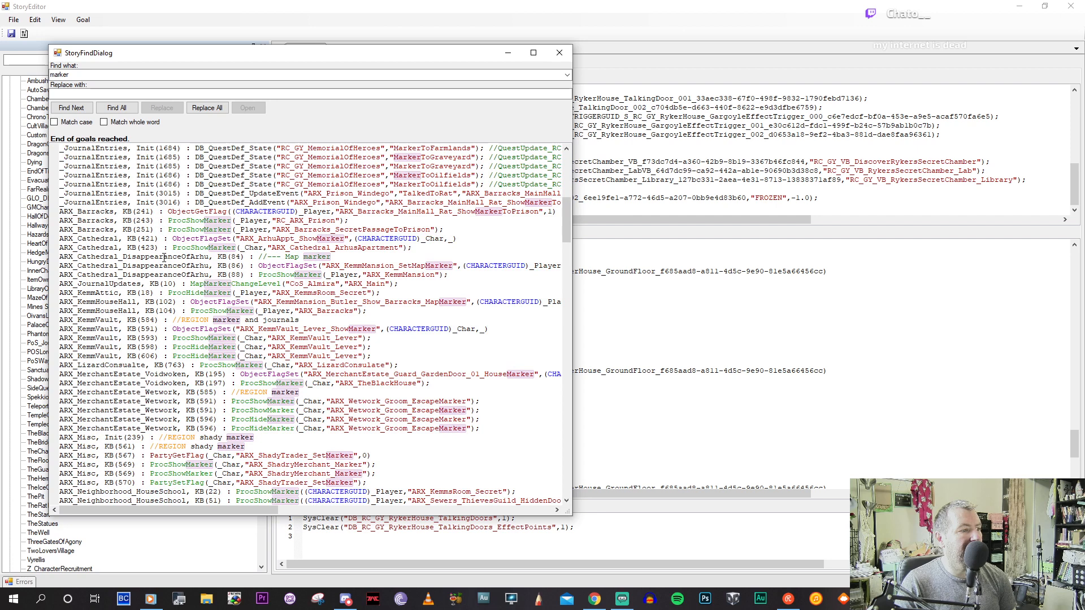
scroll(163, 258, down, 3)
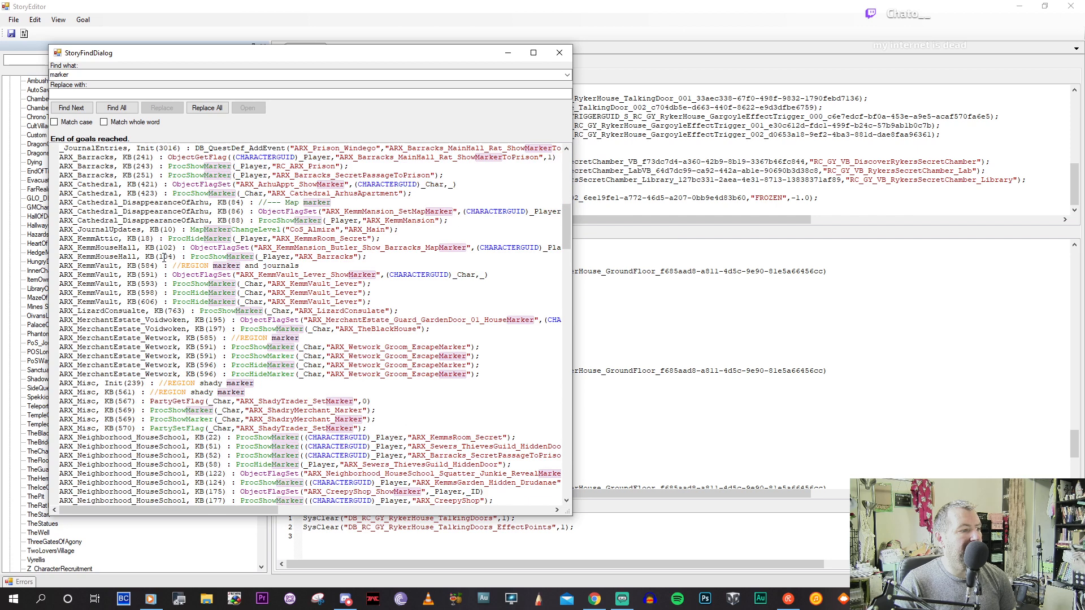
scroll(163, 258, down, 3)
scroll(163, 258, down, 9)
scroll(164, 257, up, 15)
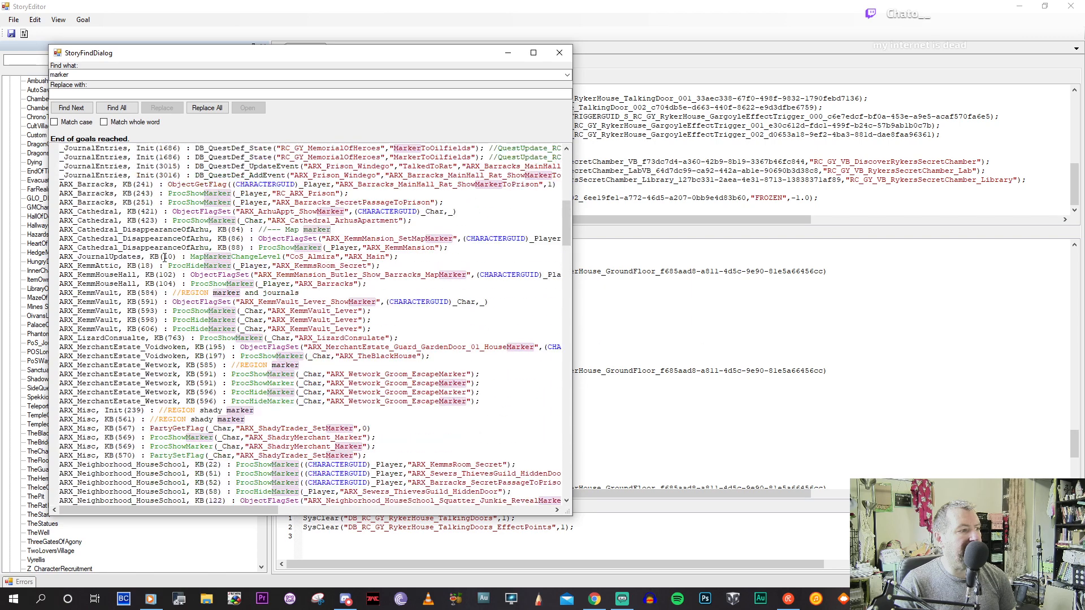
scroll(164, 260, up, 1)
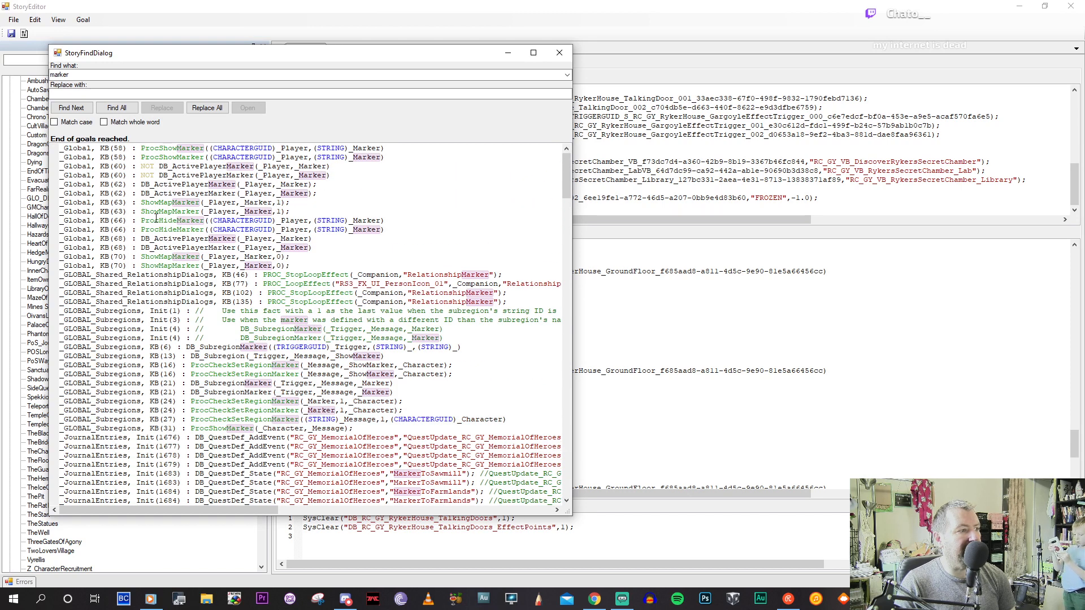
Open the _Global match for ShowMapMarker with value 0 and examine the ProcShowMarker and ProcHideMarker procedures.
double_click(163, 257)
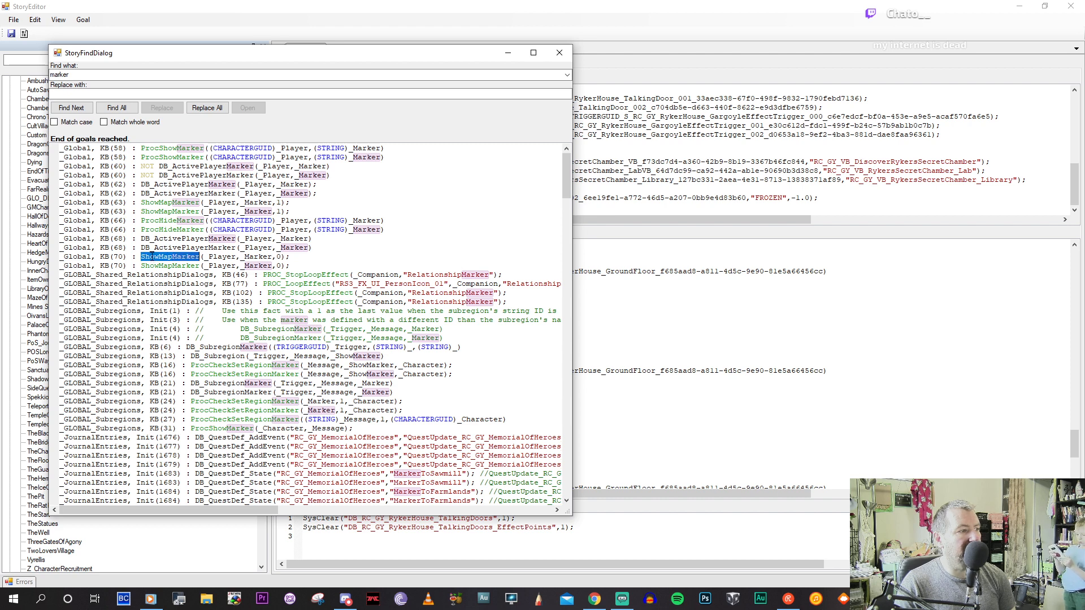
key(Escape)
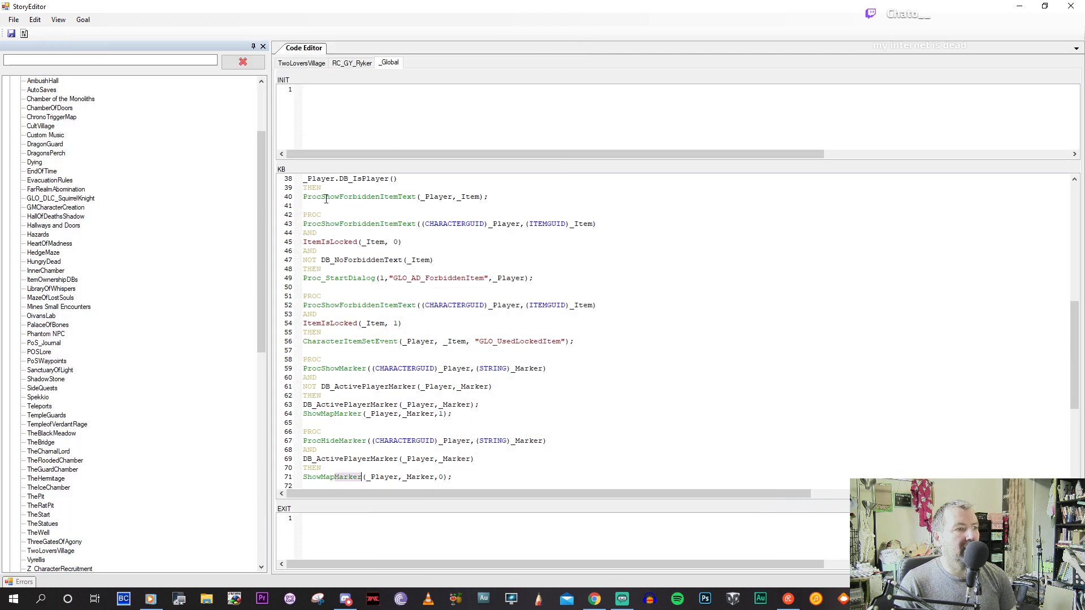
scroll(414, 339, down, 3)
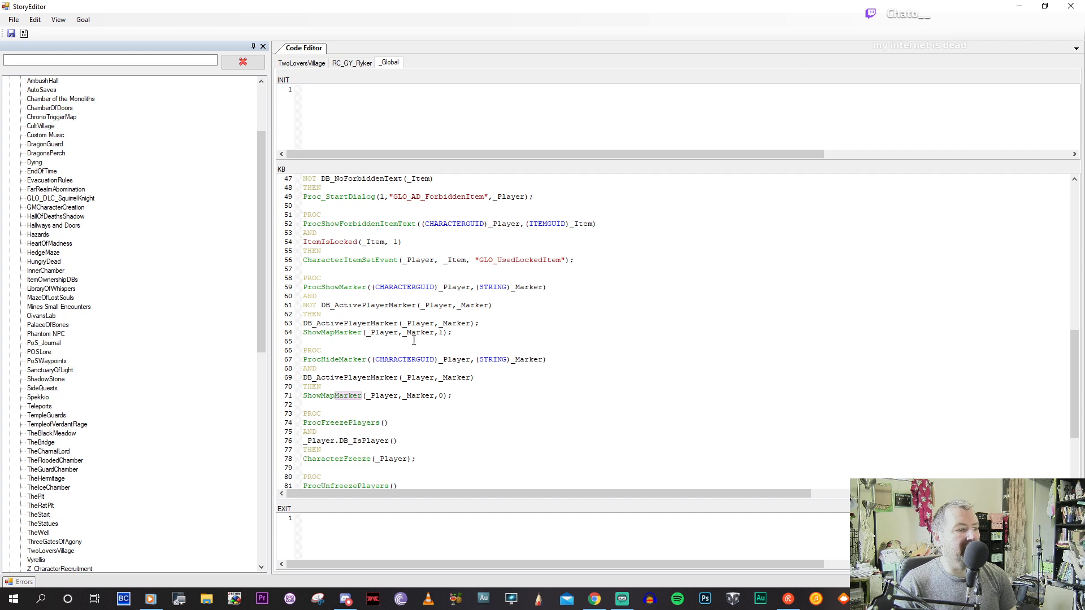
click(362, 378)
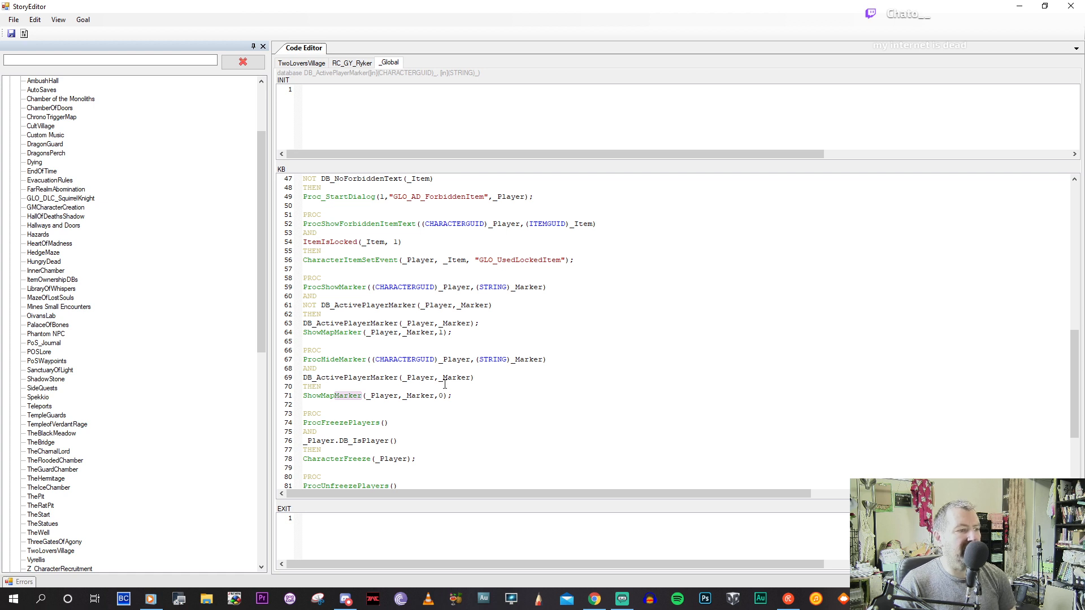
scroll(444, 384, down, 3)
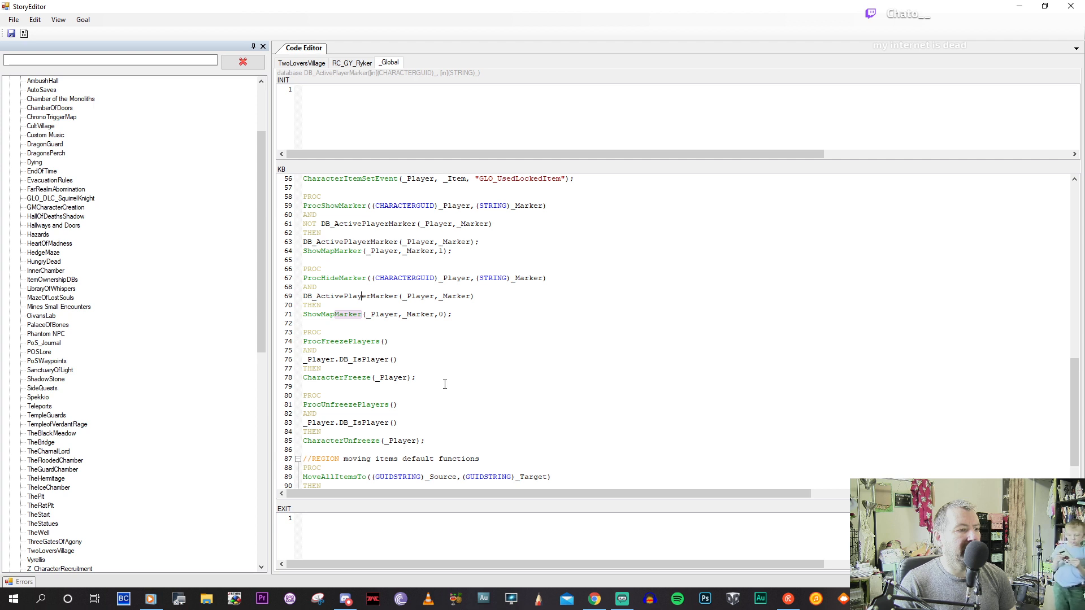
scroll(444, 384, up, 3)
scroll(444, 384, up, 1)
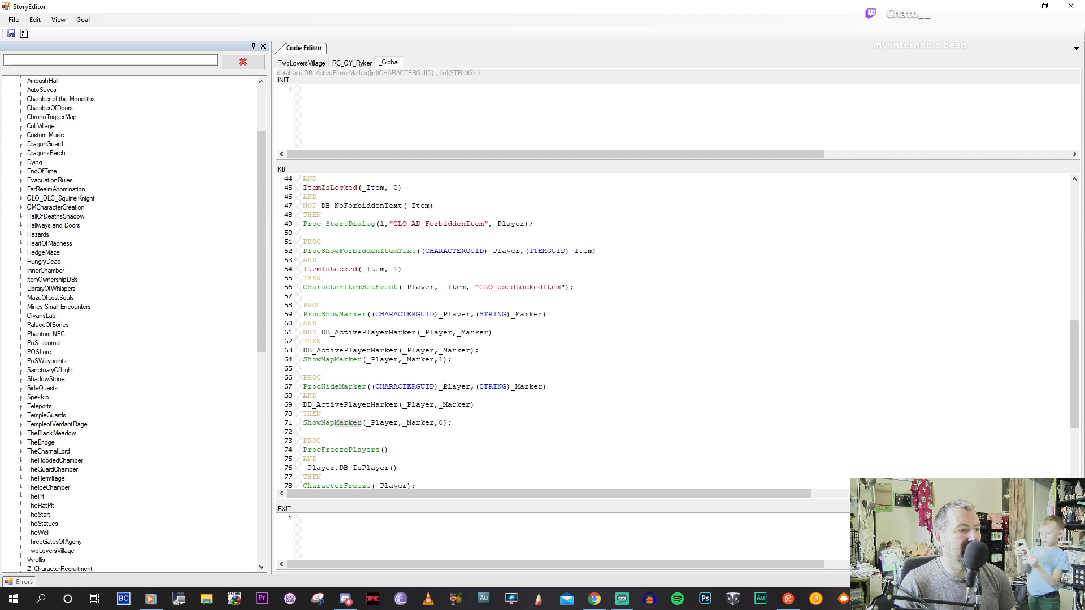
Search all story goals for every occurrence of "quest".
click(13, 19)
click(35, 19)
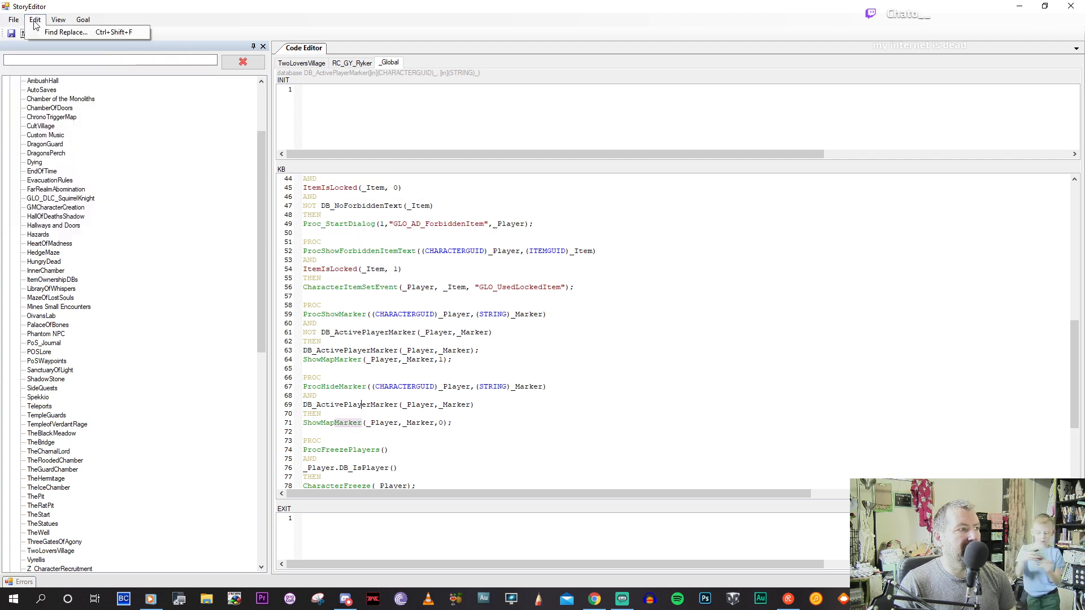
click(56, 32)
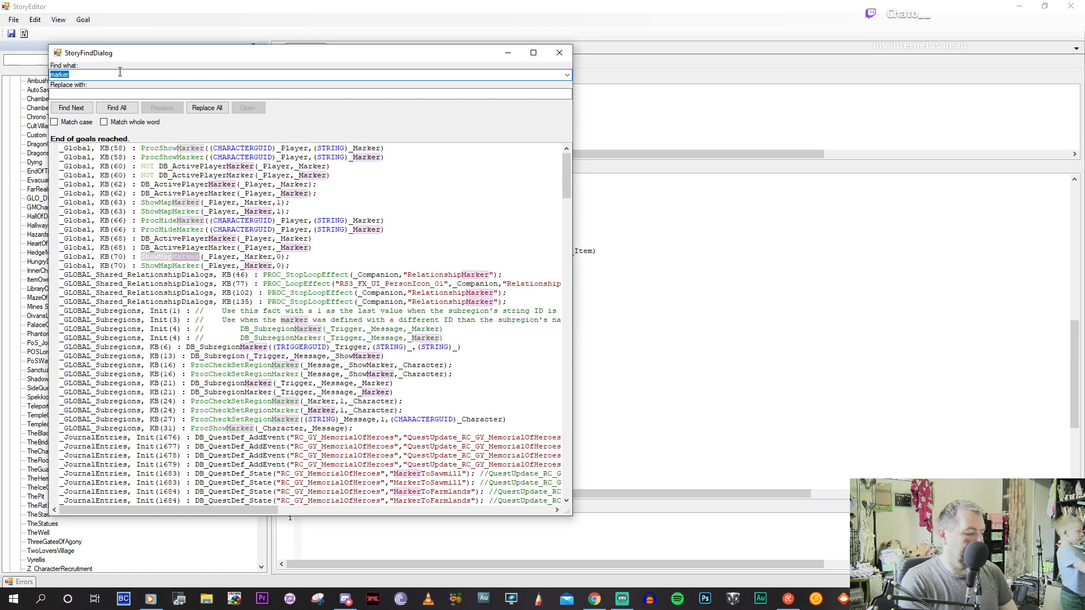
text(quest)
key(Return)
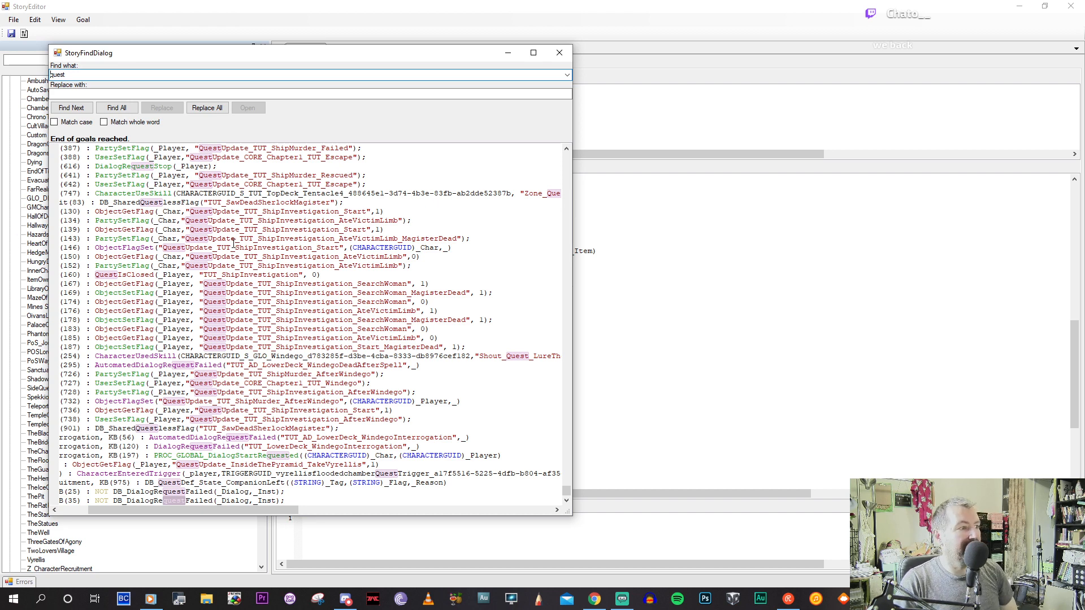
Look through the "quest" matches, checking the last ones and the list from its beginning for quest-related calls.
click(245, 148)
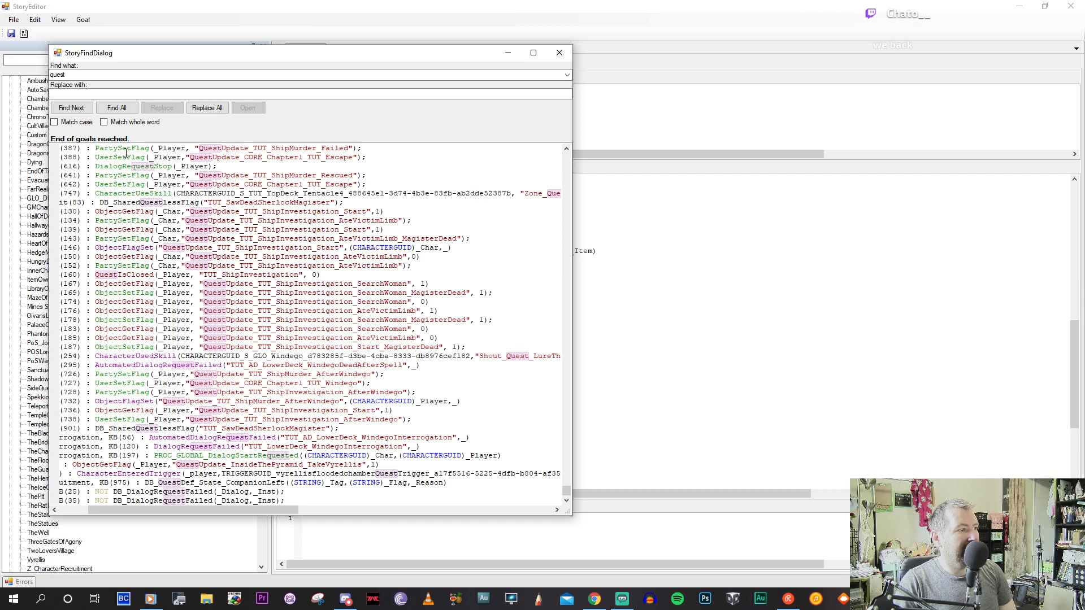
scroll(114, 242, up, 4)
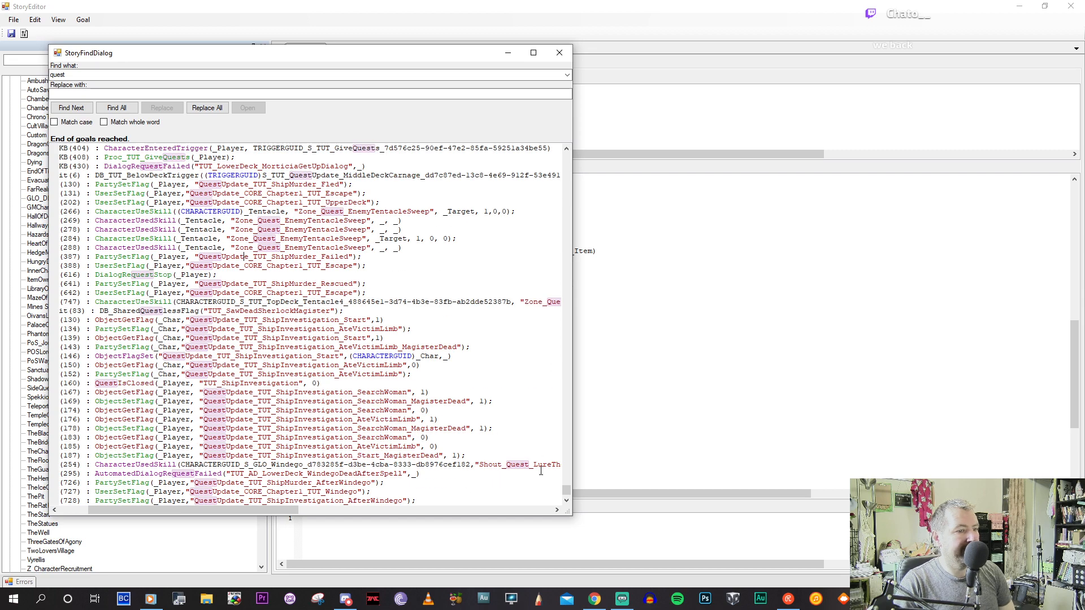
drag(565, 491, 561, 145)
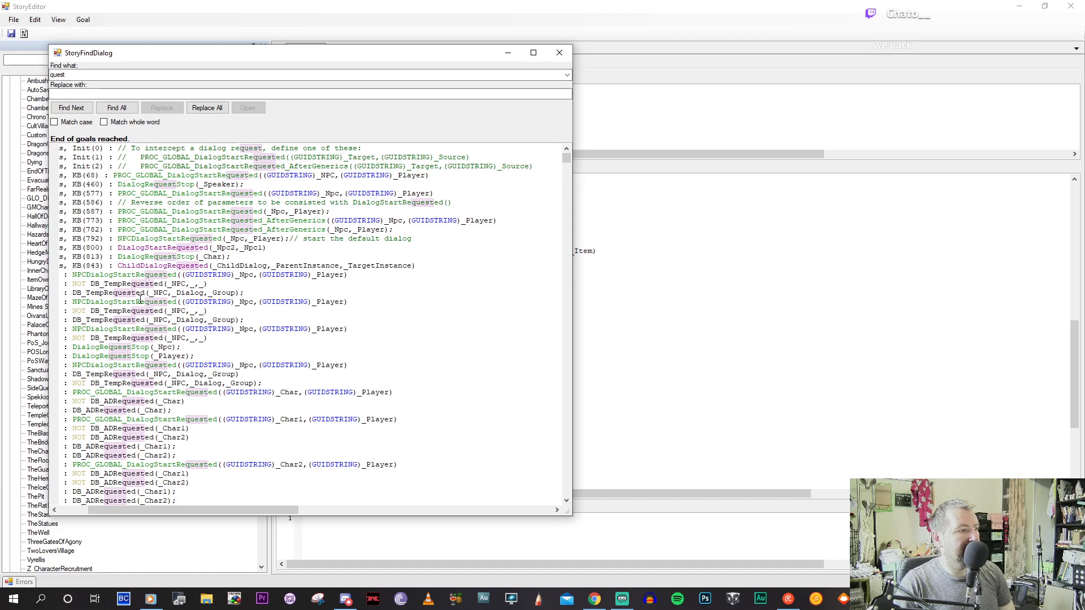
scroll(140, 297, down, 4)
scroll(140, 298, down, 8)
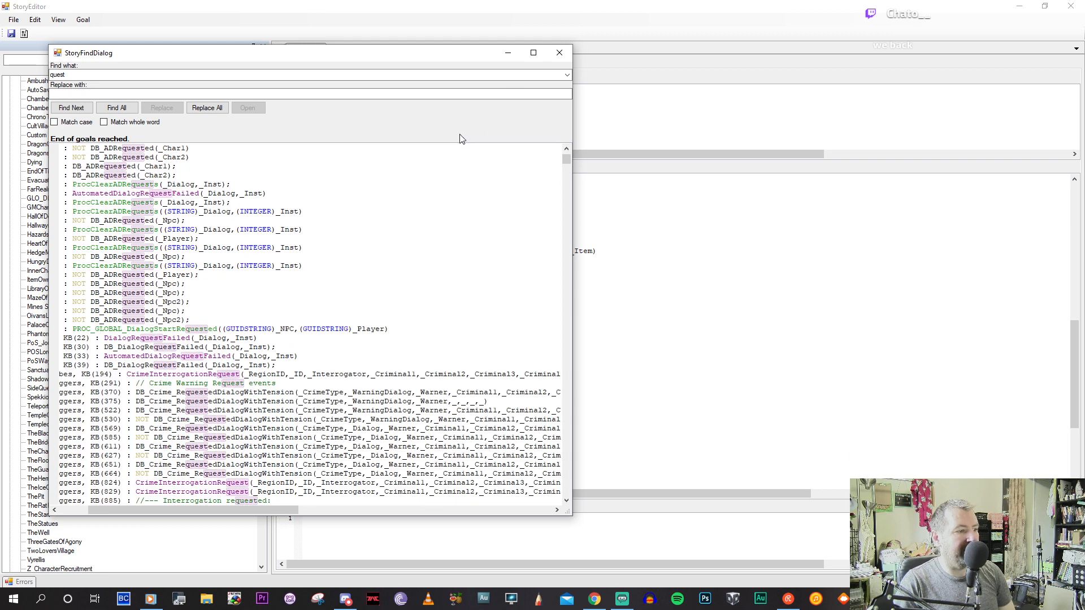
Close the story search results and close the Journal Editor, saving the changes to the Quests page.
click(559, 52)
click(419, 423)
middle_click(384, 63)
middle_click(364, 64)
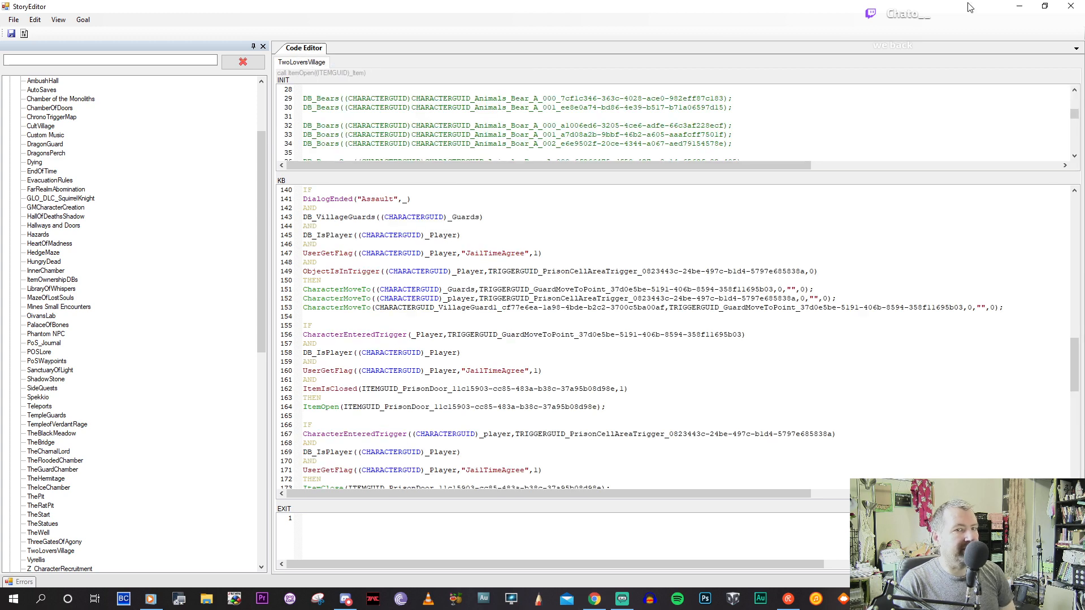
click(1019, 5)
click(1072, 6)
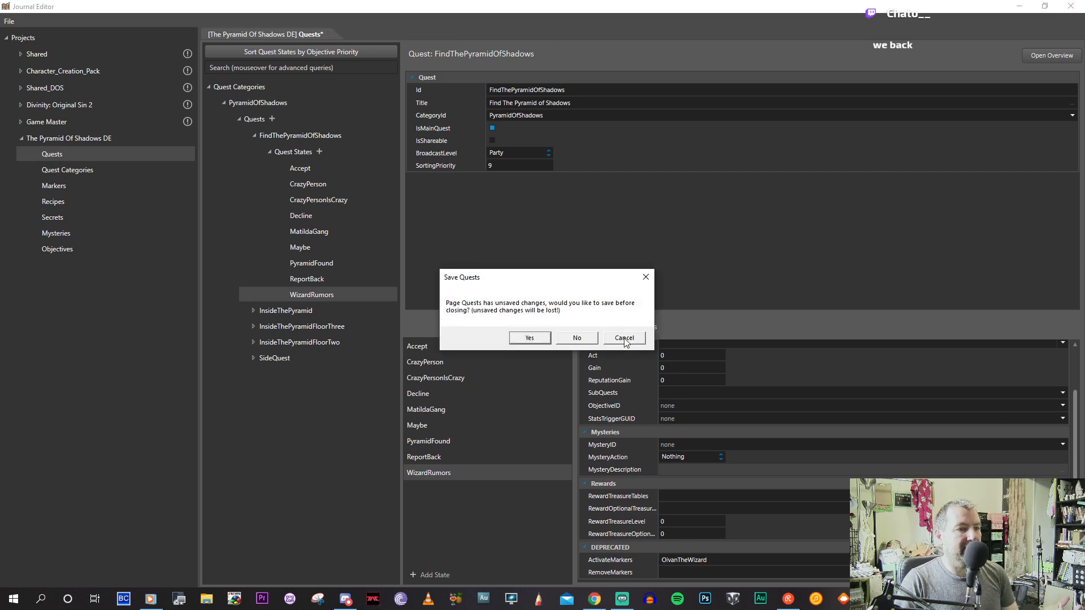
click(534, 339)
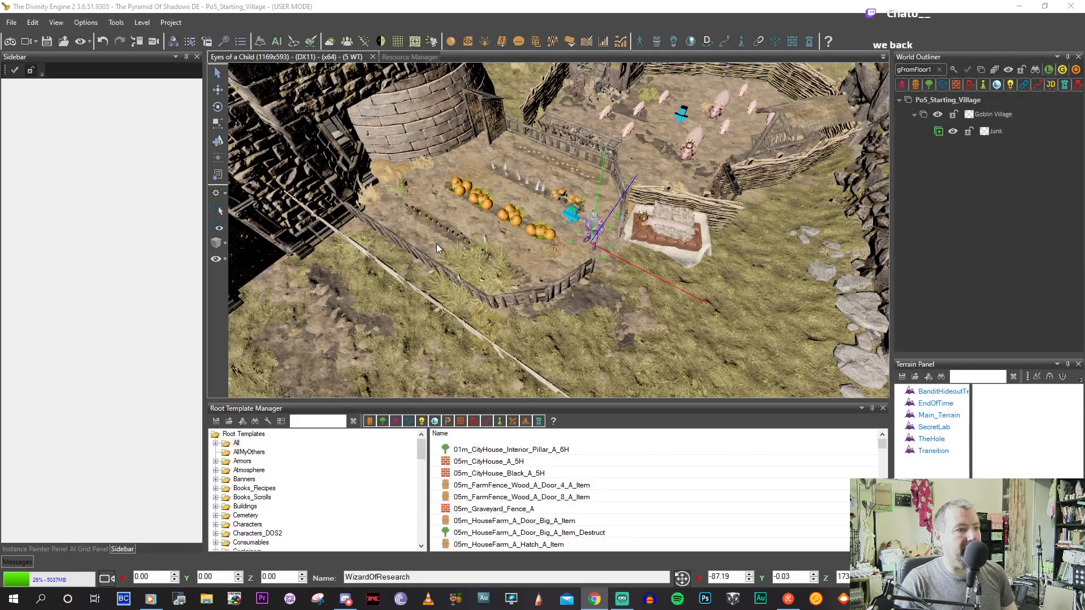
click(641, 210)
right_drag(570, 249, 591, 289)
scroll(580, 250, down, 5)
scroll(587, 287, up, 5)
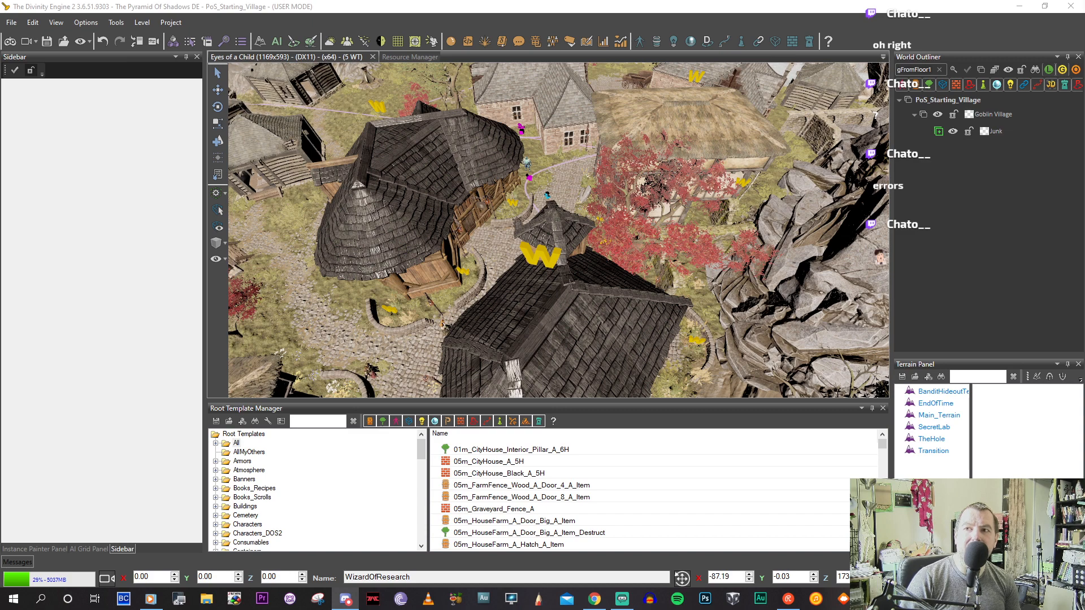
Open the Dialog Editor and minimize its empty, untitled window.
click(519, 42)
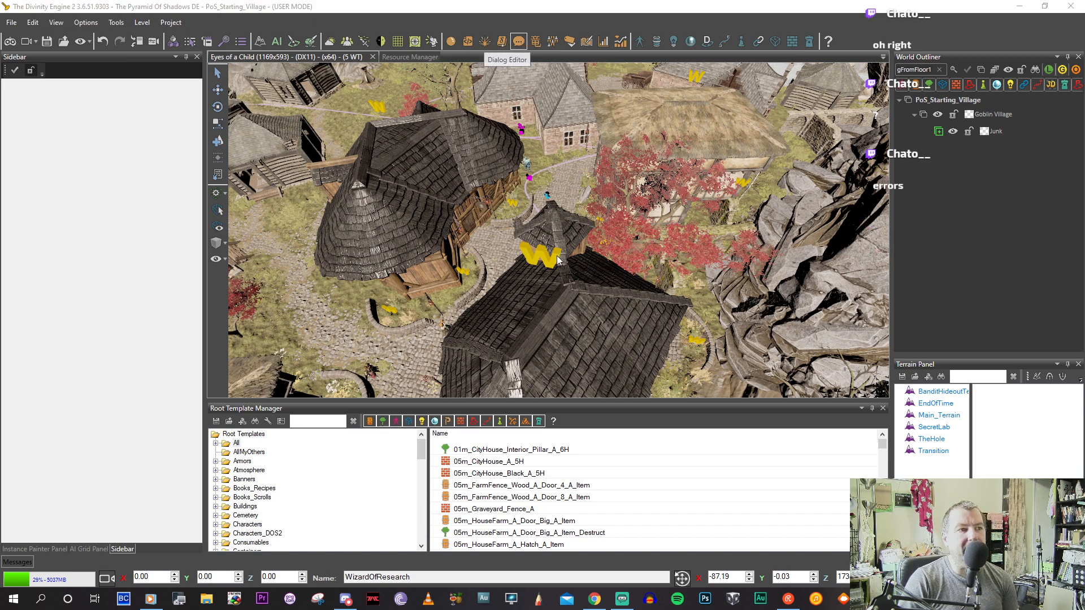
drag(292, 96, 315, 37)
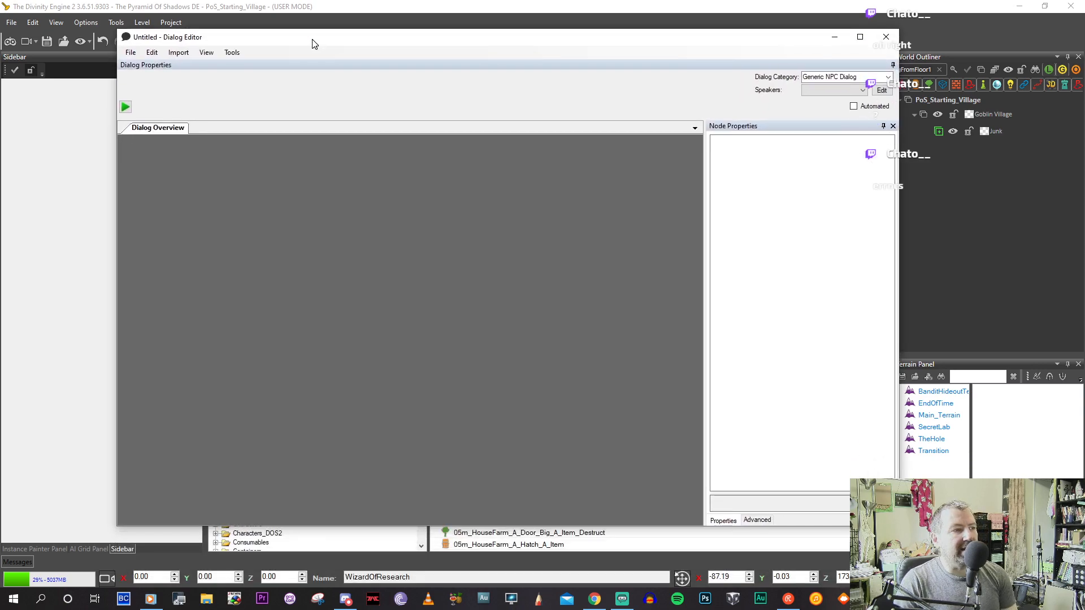
click(835, 37)
middle_drag(473, 218, 797, 423)
Switch back to the Story Editor, look through the list of story goals and select SanctuaryOfLight.
click(926, 598)
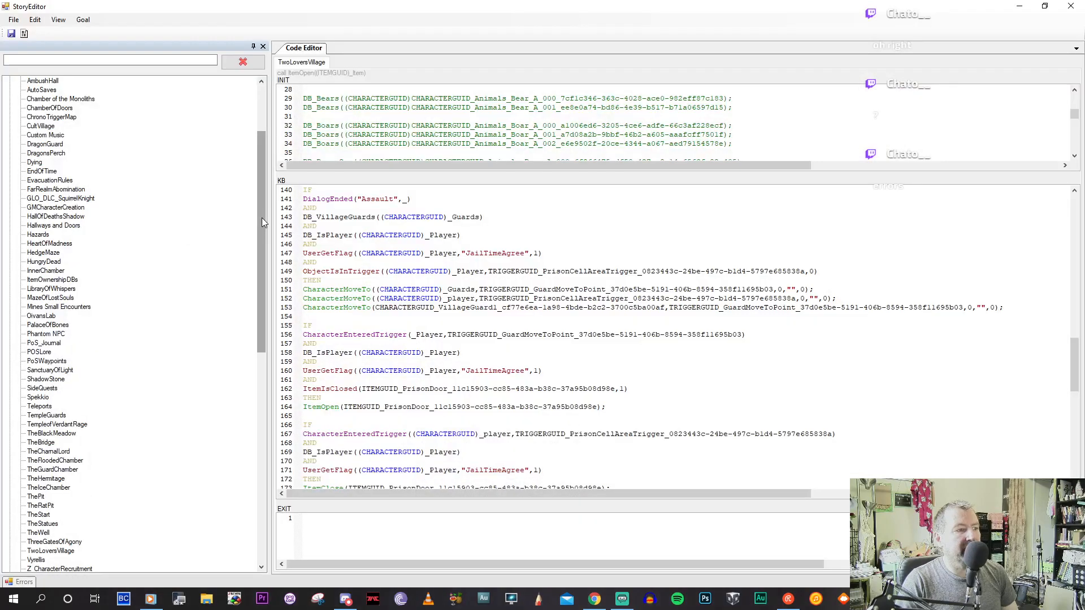
scroll(85, 372, down, 5)
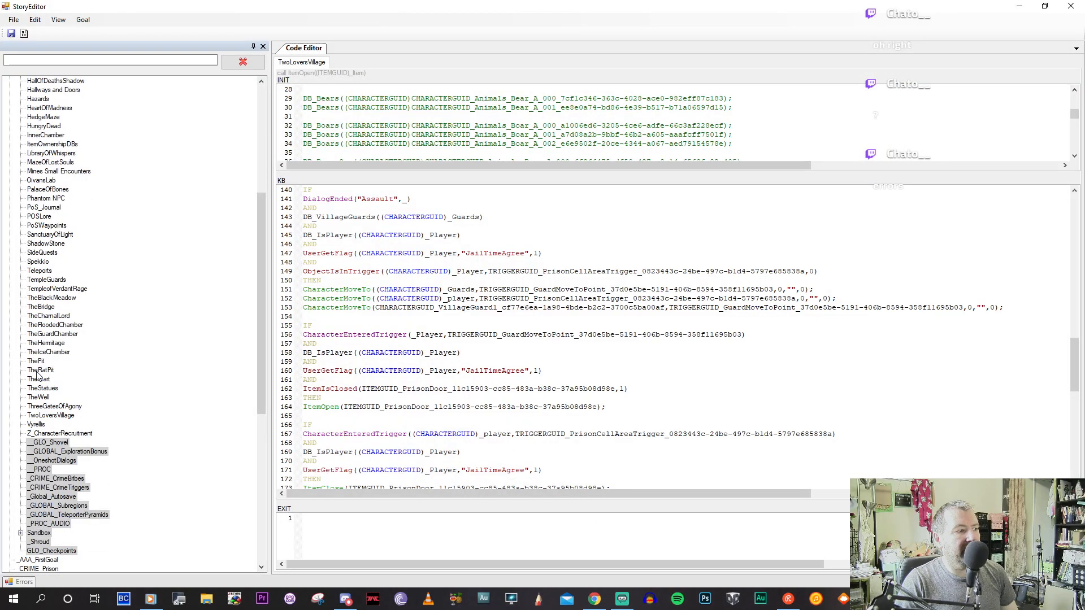
scroll(48, 313, up, 1)
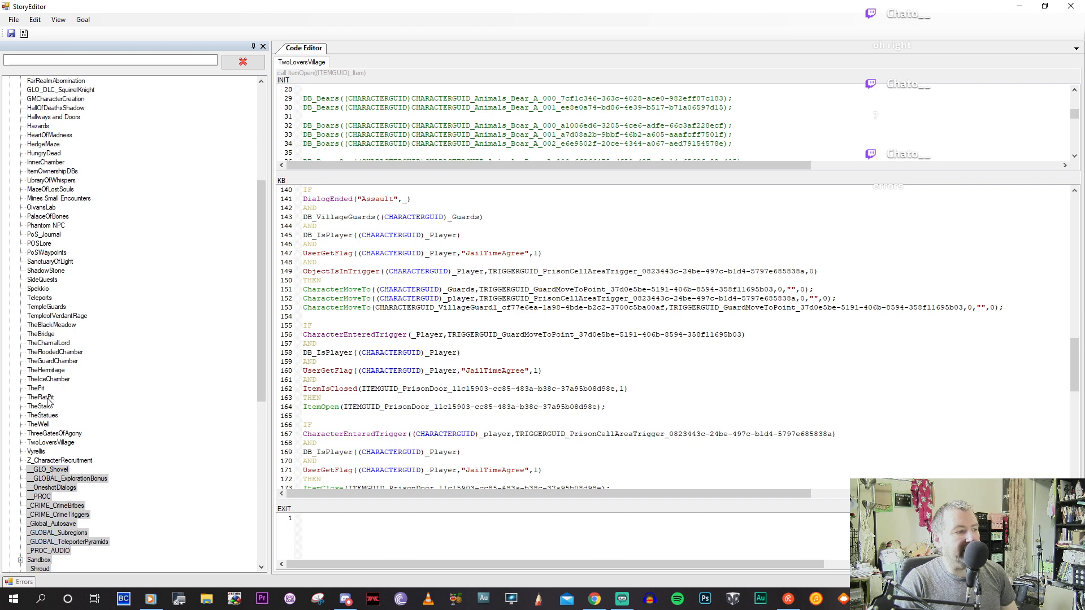
scroll(65, 414, up, 1)
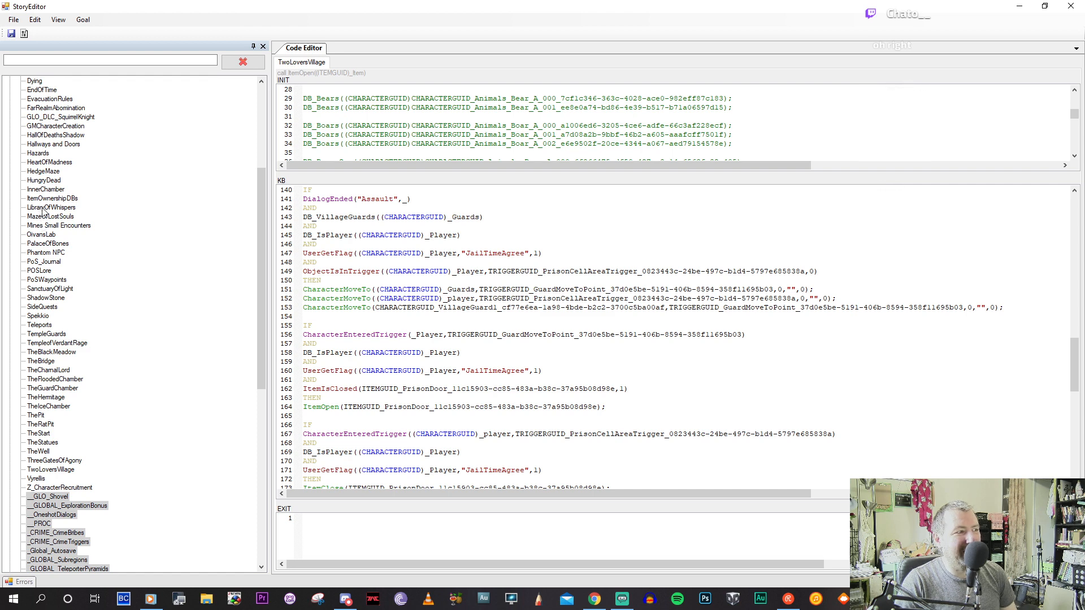
click(42, 290)
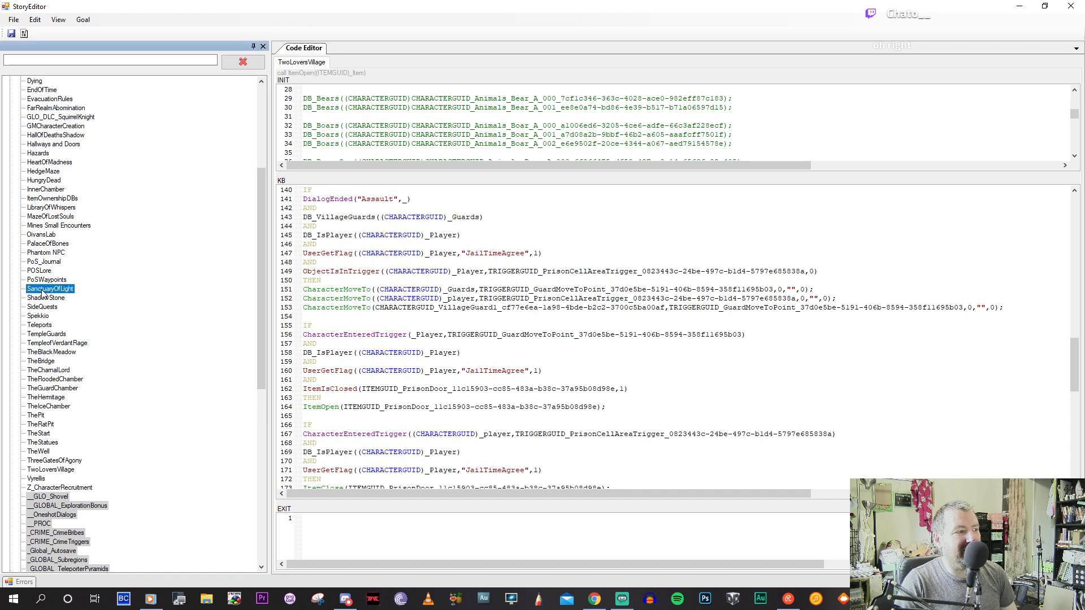
Open the SanctuaryOfLight script and examine its KB rules to find the one that handles TrueKaravakos's death.
double_click(41, 290)
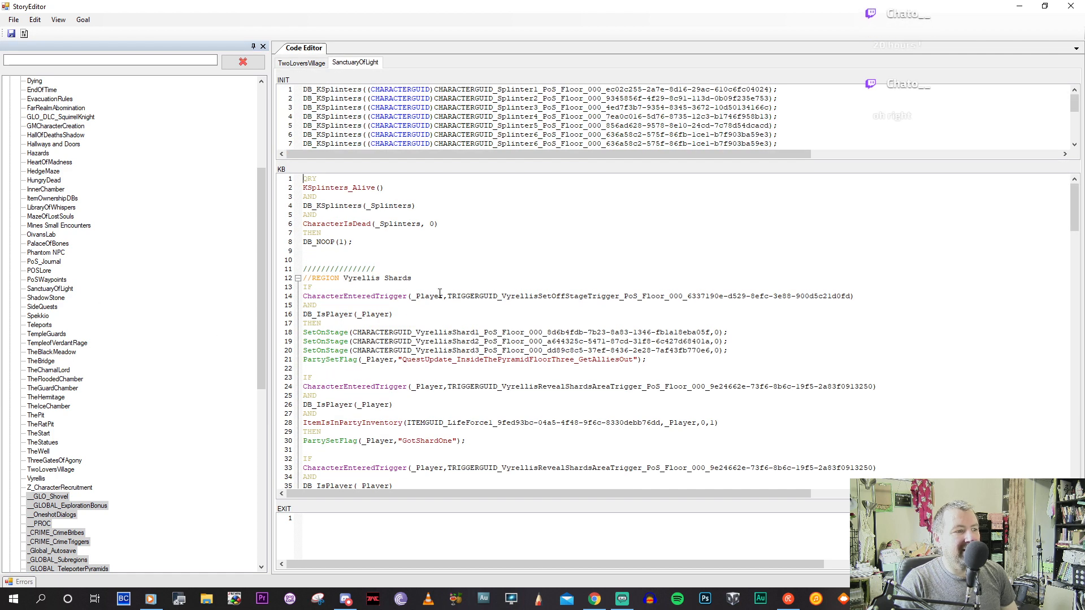
scroll(439, 291, down, 16)
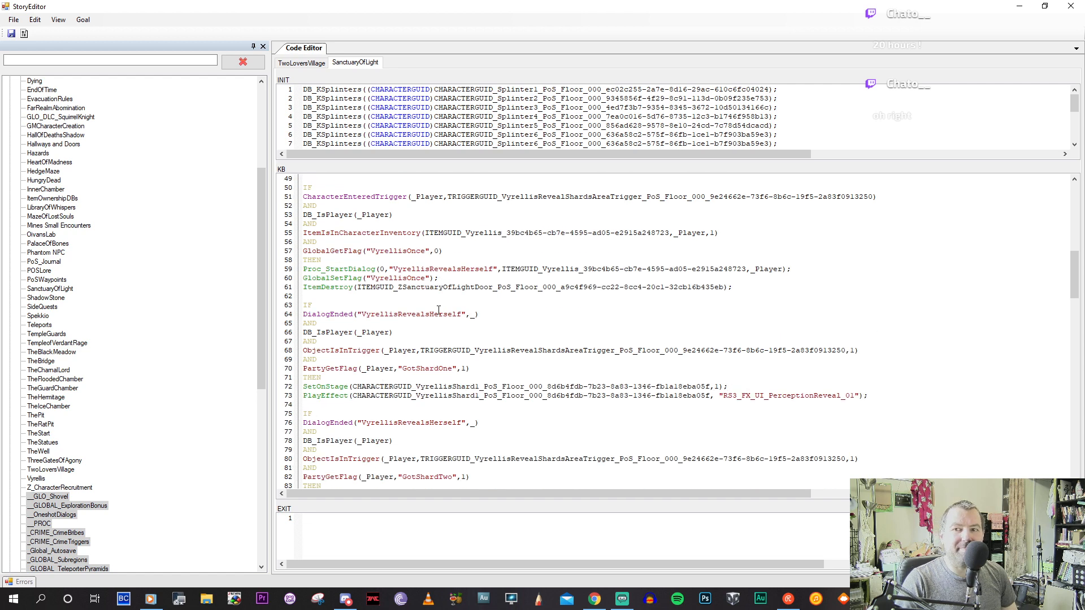
scroll(438, 310, down, 20)
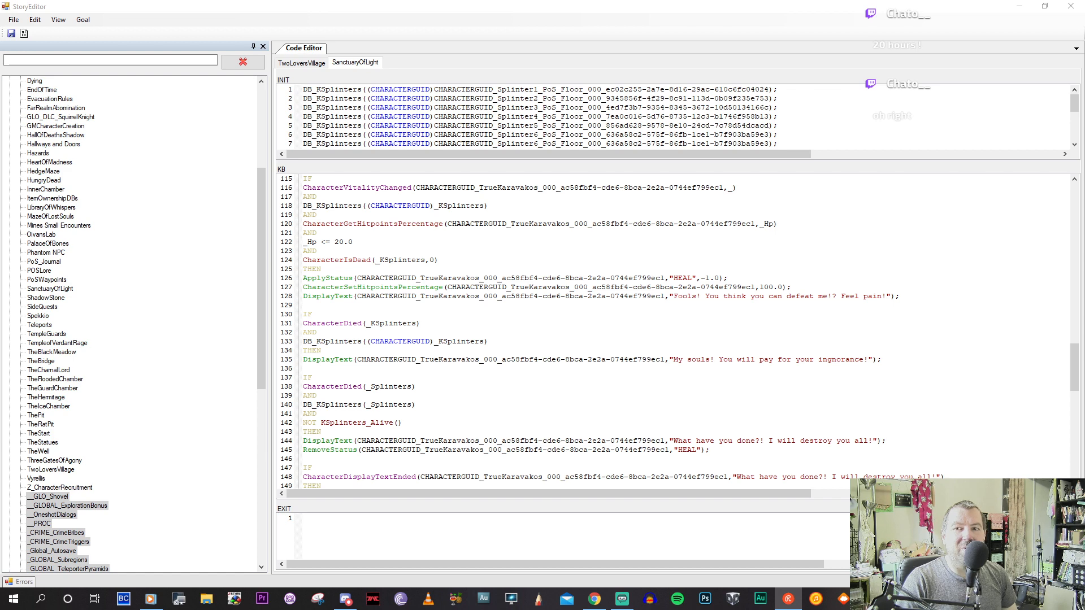
click(457, 389)
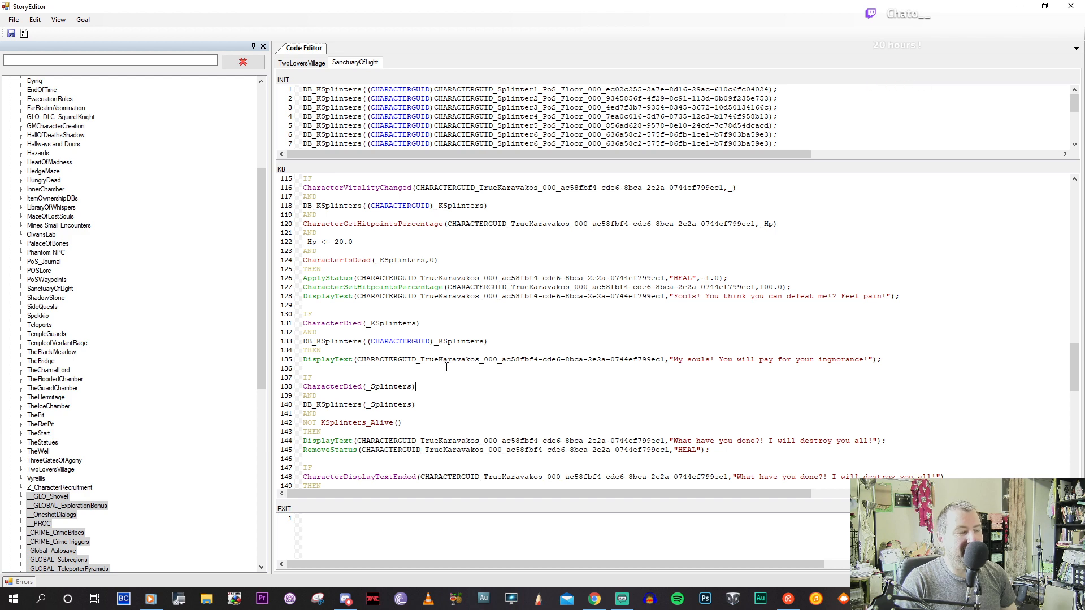
scroll(447, 368, down, 13)
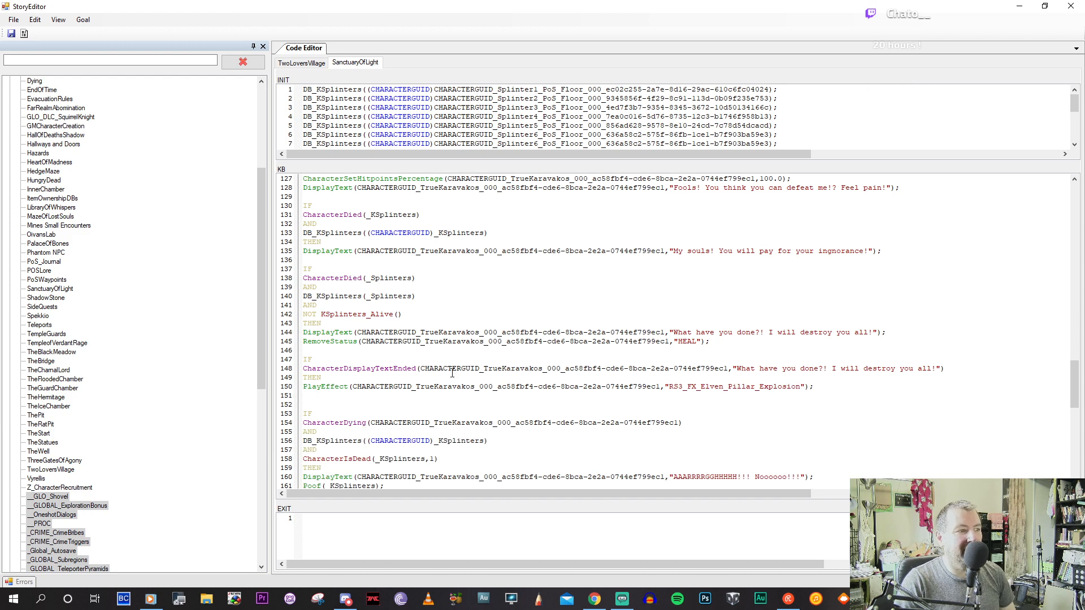
scroll(455, 374, down, 7)
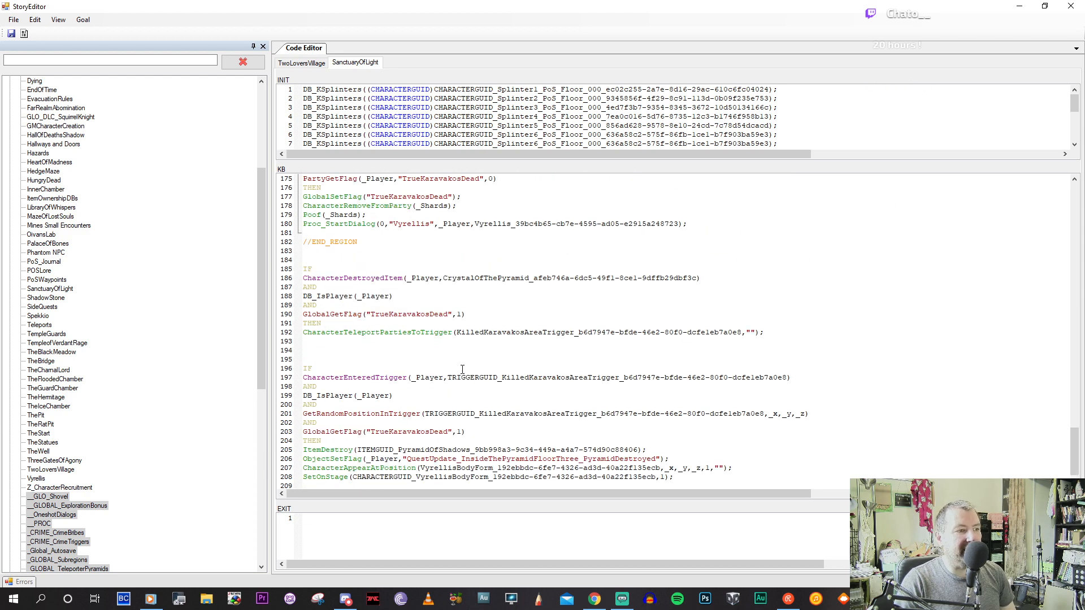
scroll(462, 362, down, 1)
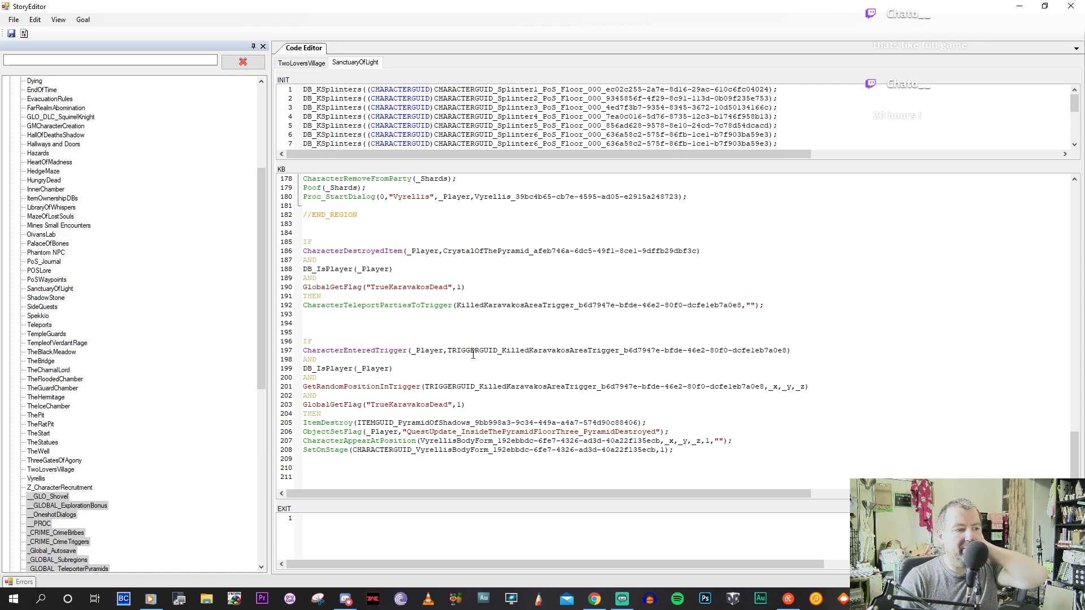
scroll(473, 354, up, 2)
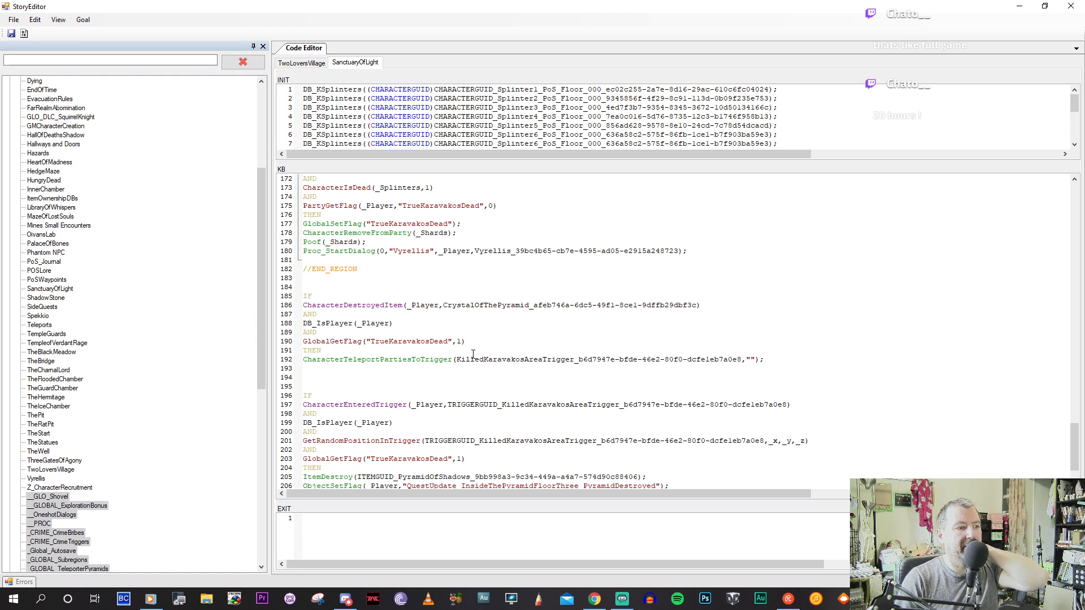
scroll(474, 354, up, 1)
scroll(473, 354, up, 5)
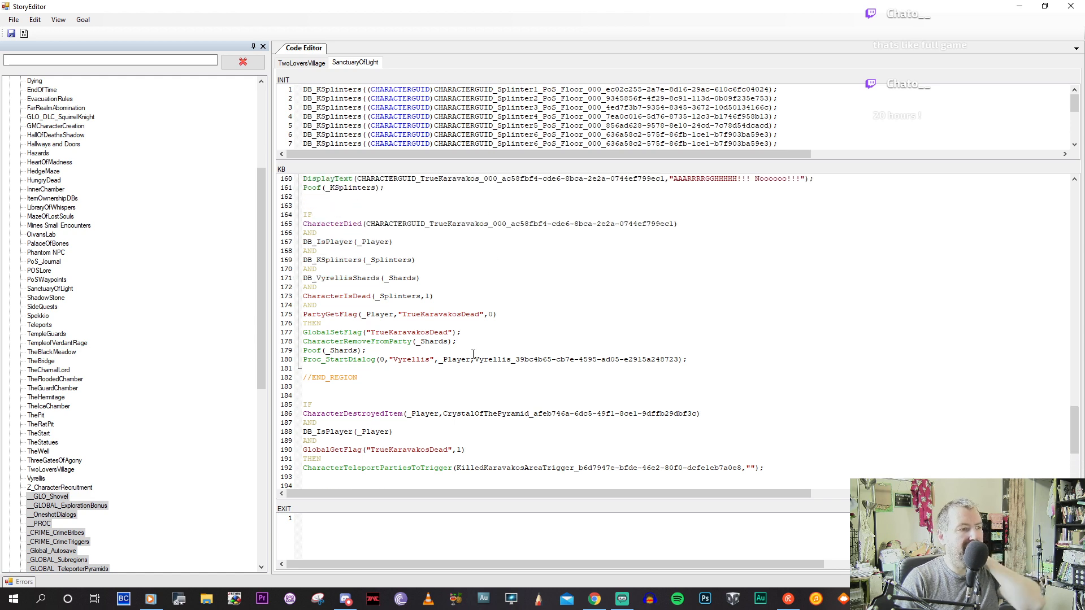
scroll(473, 354, up, 2)
click(476, 332)
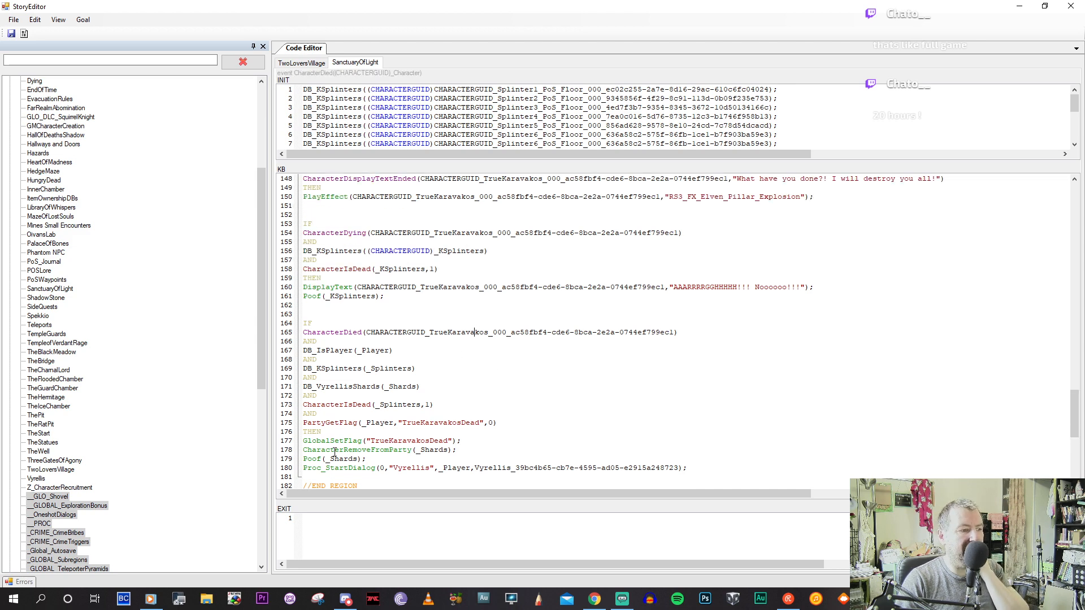
Change the dialog name in that rule's Proc_StartDialog call to "VyrellisKaravakosIsDead" and copy the new name.
click(416, 468)
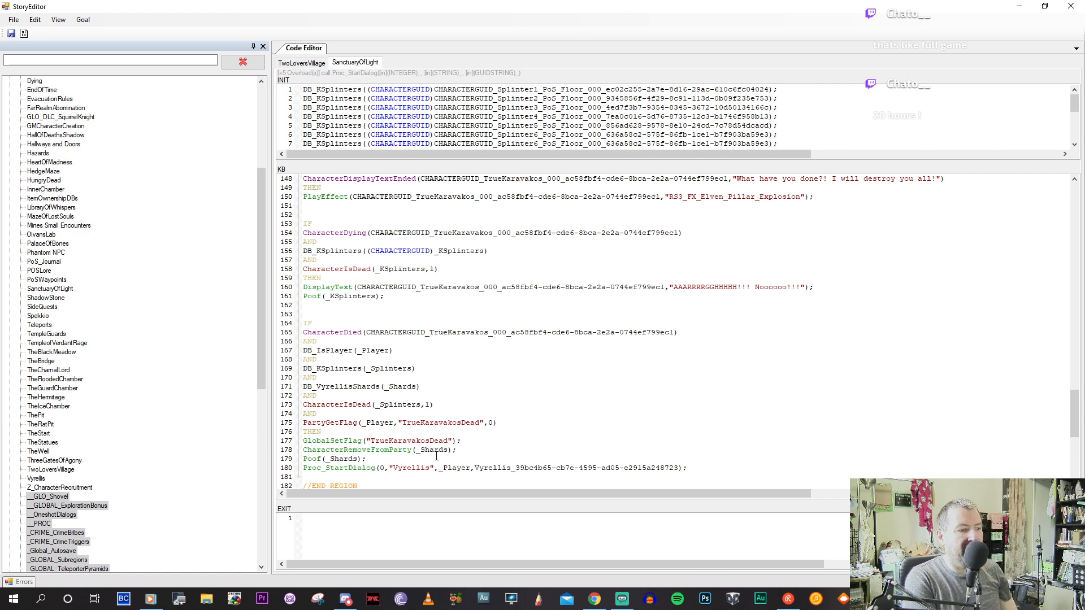
key(ctrl+space)
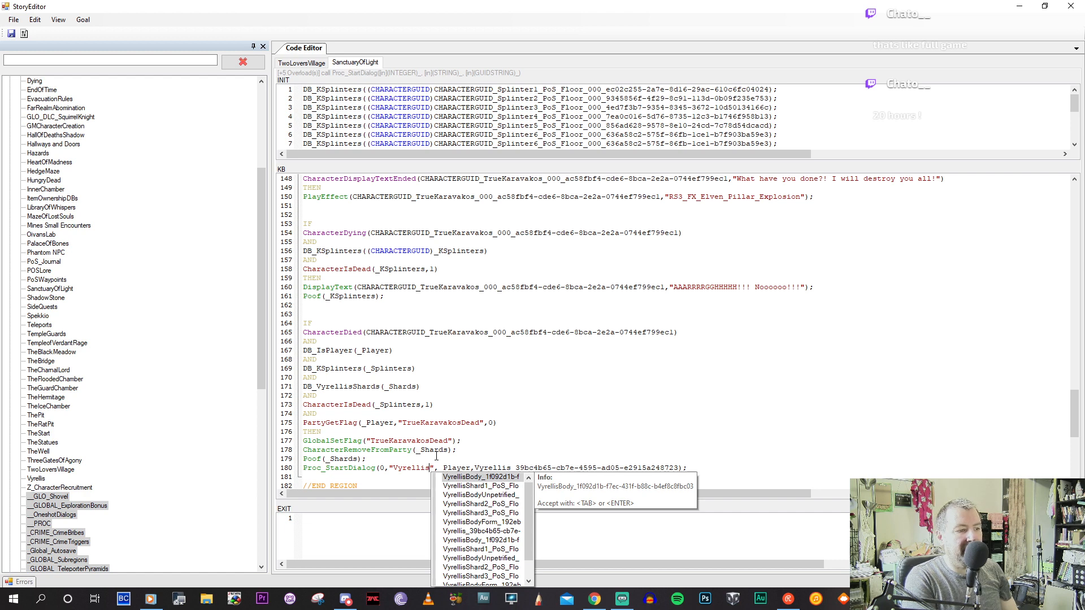
text(KaravakosIsDead)
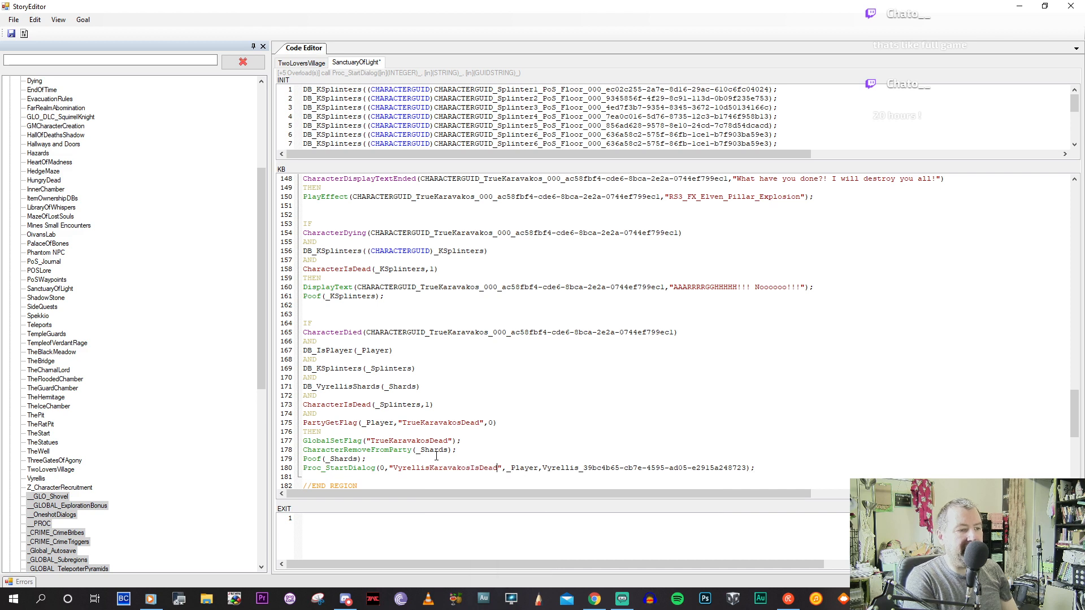
key(shift+Left)
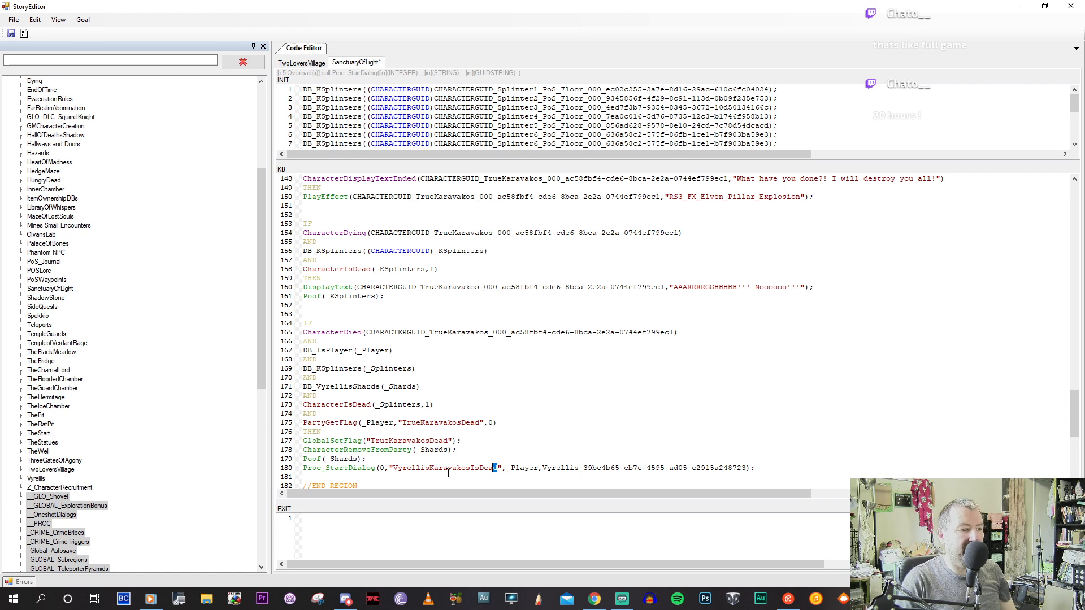
double_click(448, 469)
key(ctrl+c)
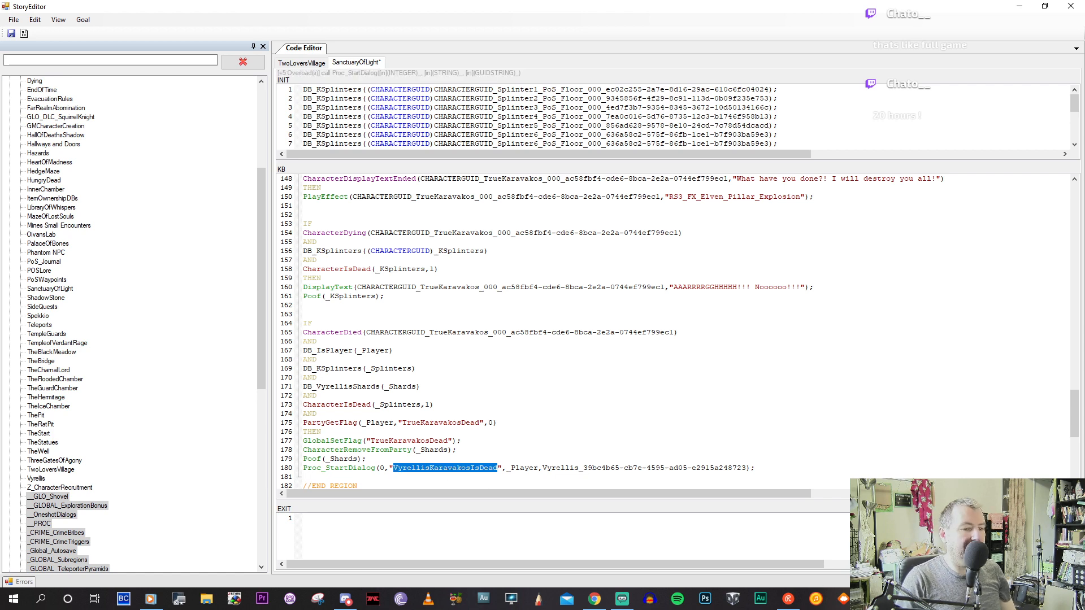
Switch to the Dialog Editor and save the empty dialog as VyrellisKaravakosIsDead, accepting its invalid structure.
click(871, 598)
click(882, 547)
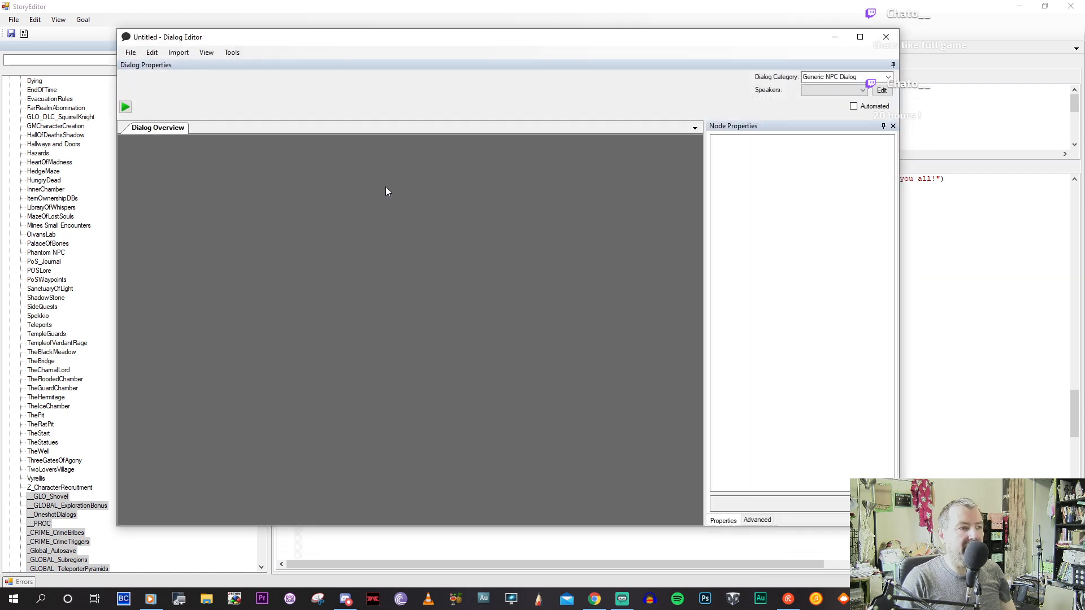
click(132, 53)
mouse_move(146, 91)
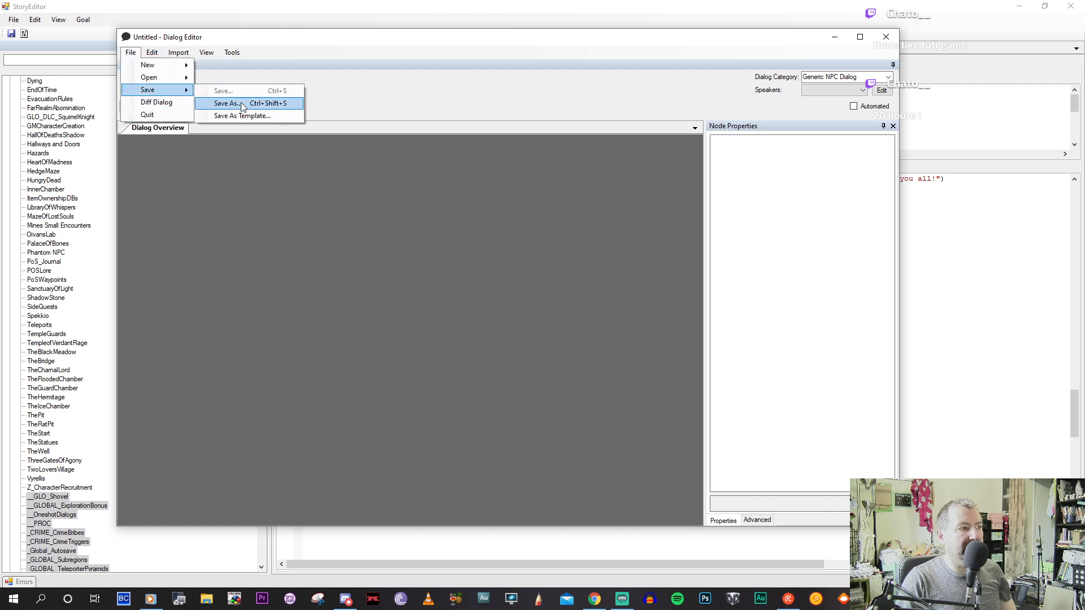
click(241, 104)
key(ctrl+v)
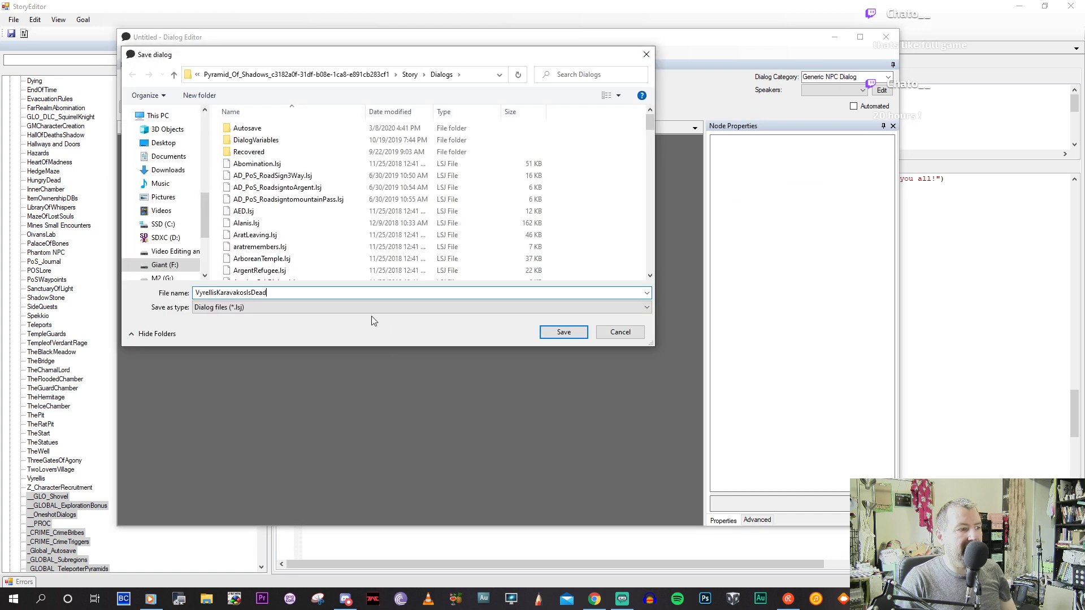
click(583, 337)
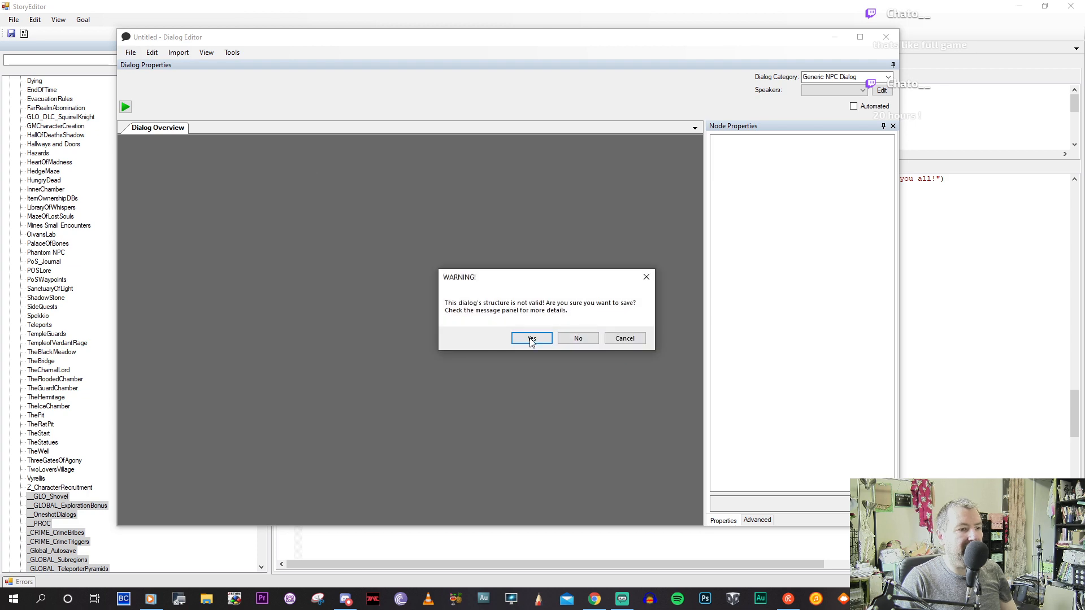
click(532, 338)
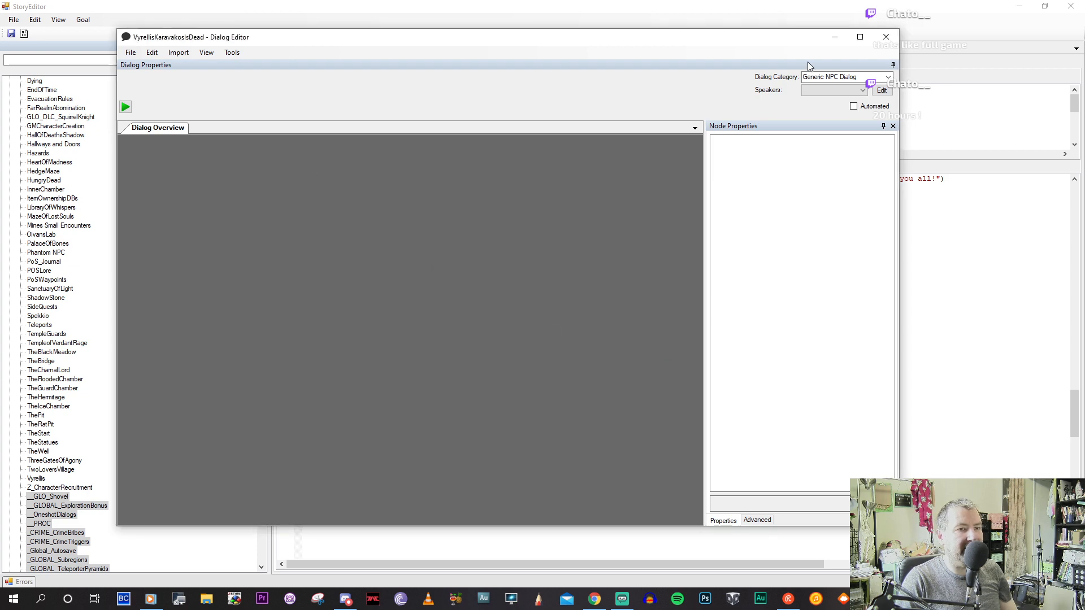
Minimize the Story Editor and reposition the VyrellisKaravakosIsDead dialog window over the main editor.
click(885, 37)
click(1019, 6)
drag(584, 44, 574, 187)
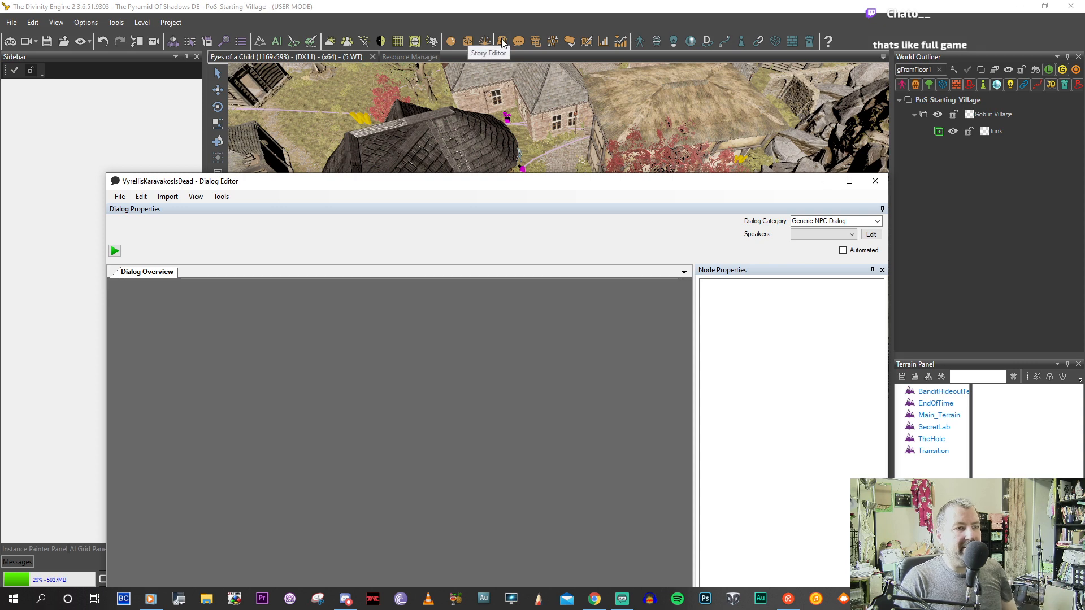
drag(660, 182, 623, 57)
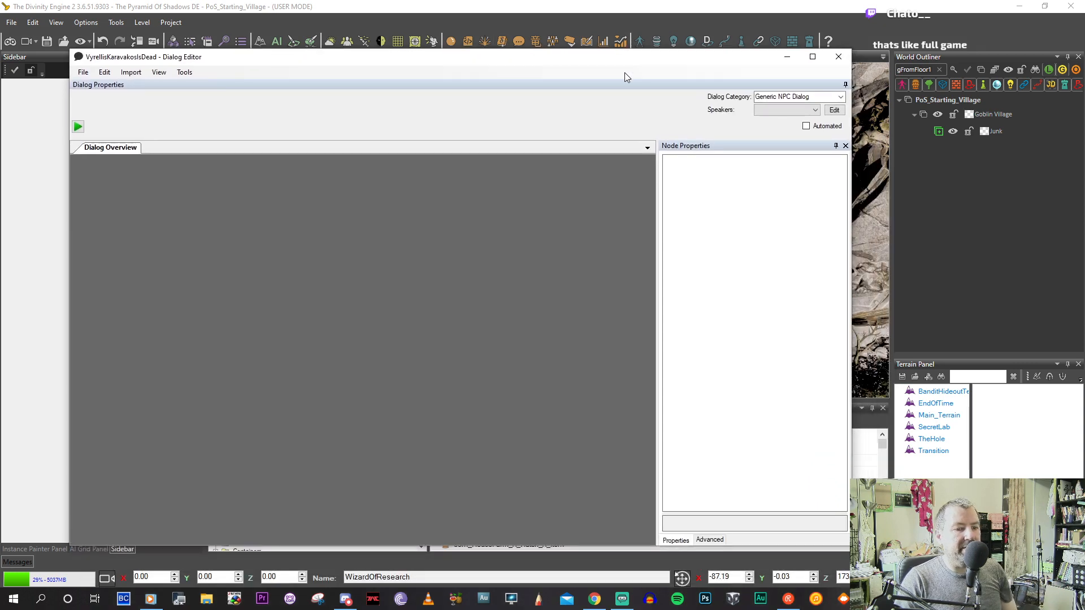
Switch back to the Story Editor and review the TrueKaravakosDead flag lines in the TrueKaravakos death rule.
mouse_move(871, 599)
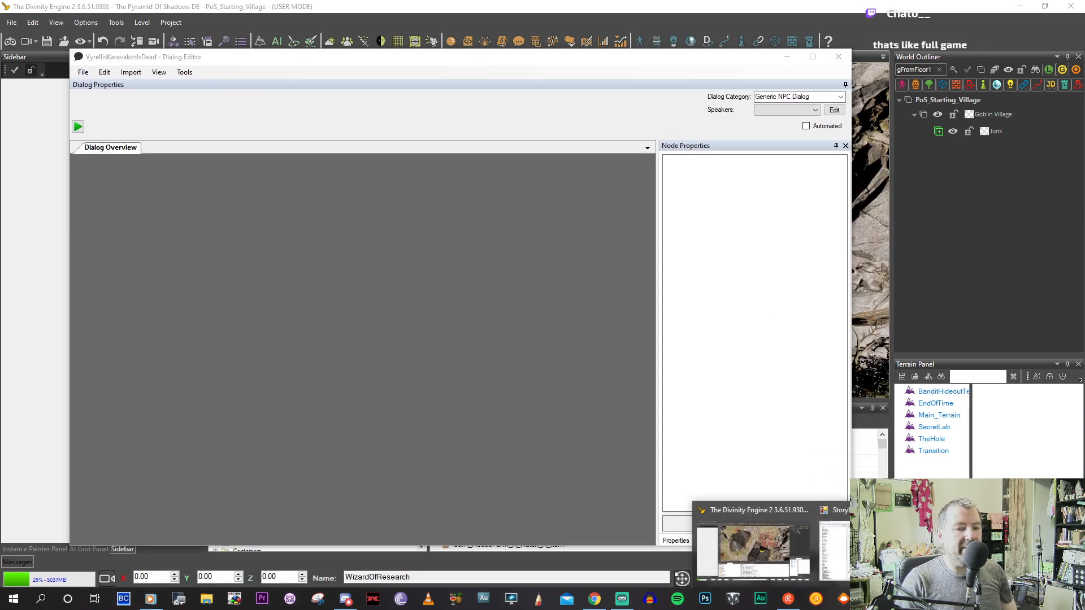
click(868, 545)
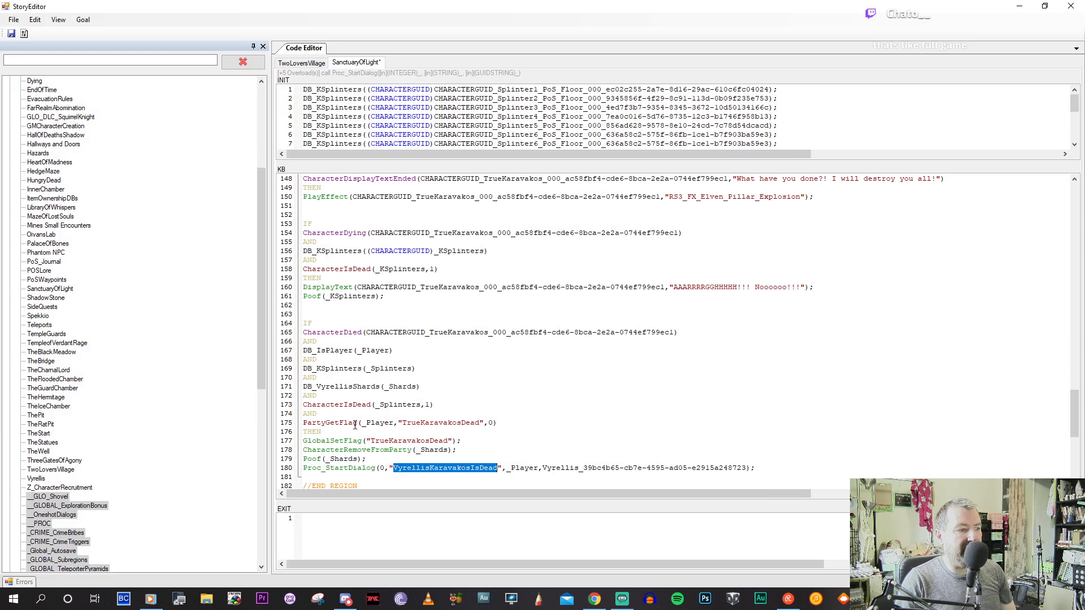
click(470, 423)
click(338, 440)
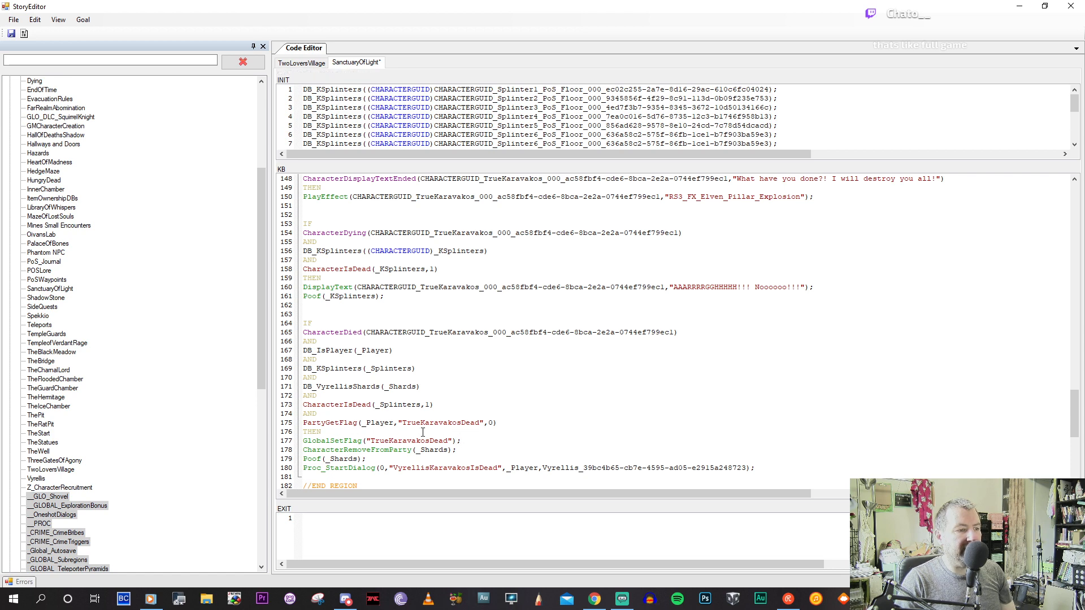
scroll(380, 391, down, 3)
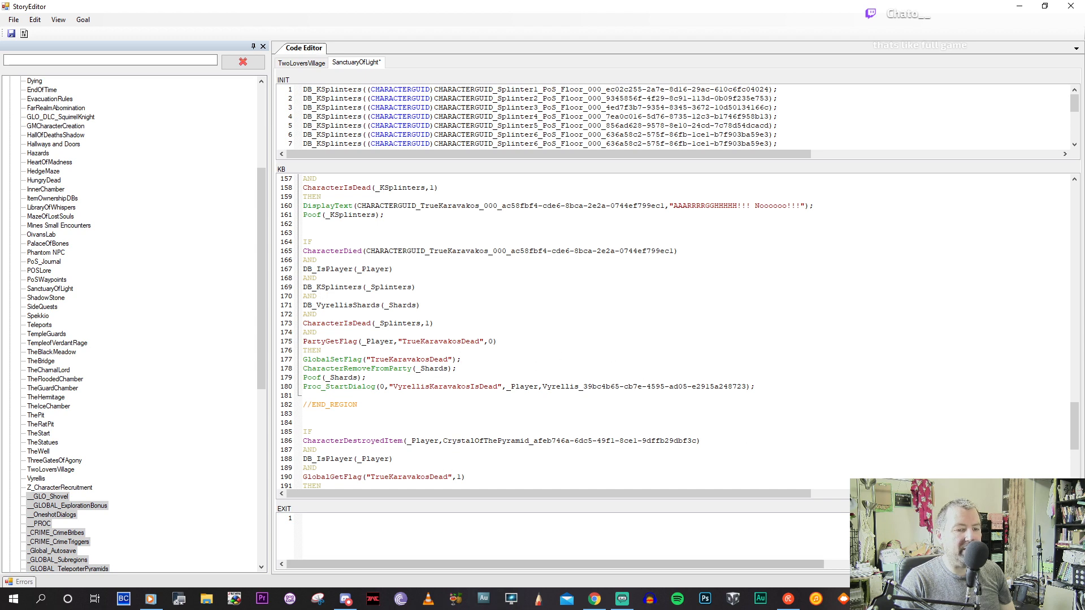
Return to the Divinity Engine, move the VyrellisKaravakosIsDead window aside and open a second Dialog Editor window.
click(871, 599)
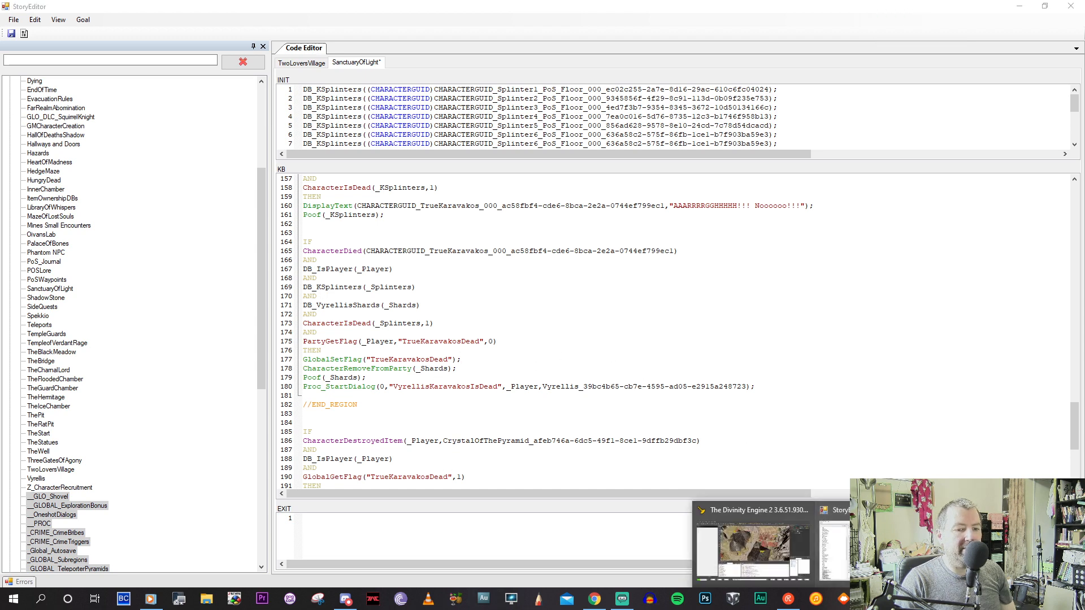
click(889, 545)
click(1016, 6)
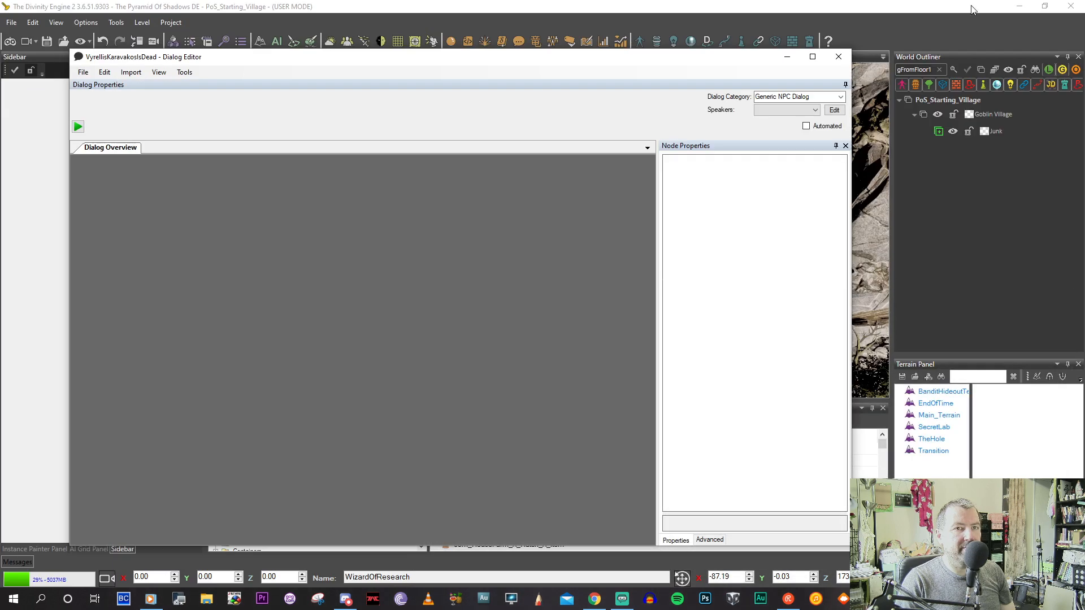
drag(609, 63, 1084, 62)
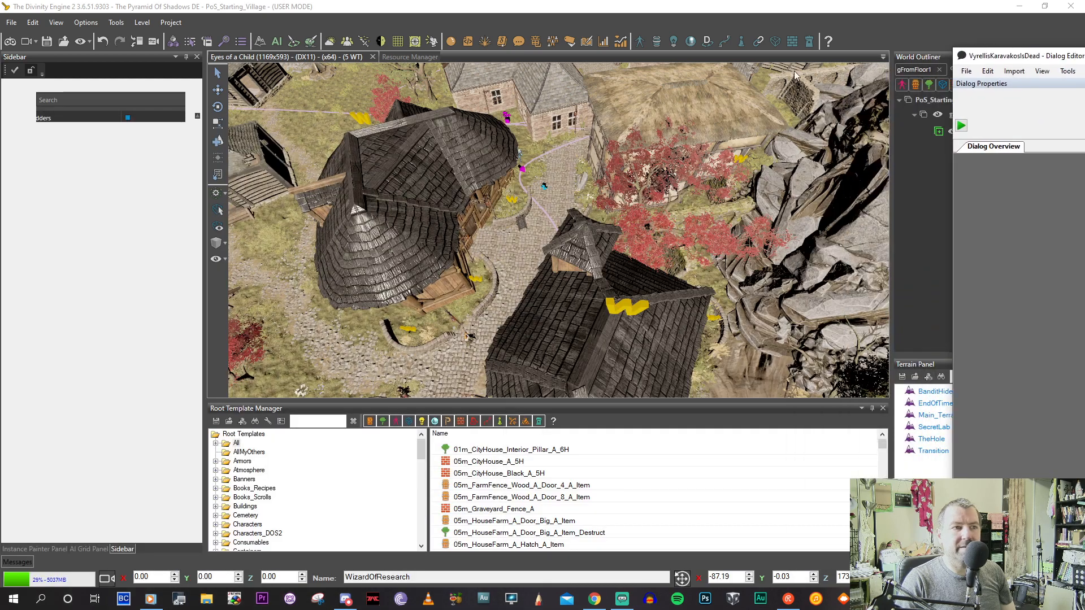
click(517, 41)
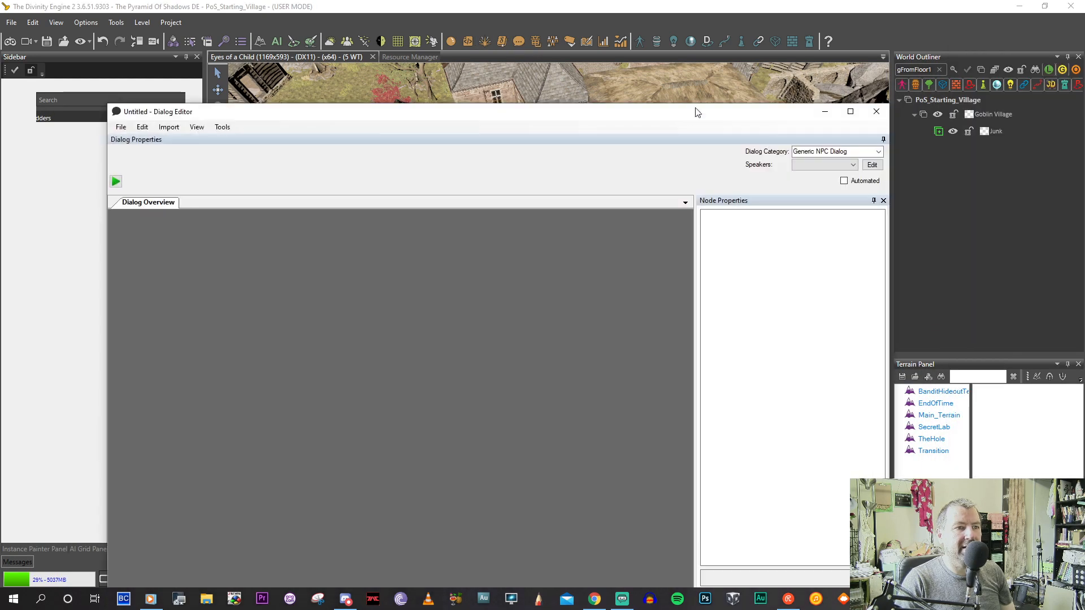
drag(678, 113, 614, 43)
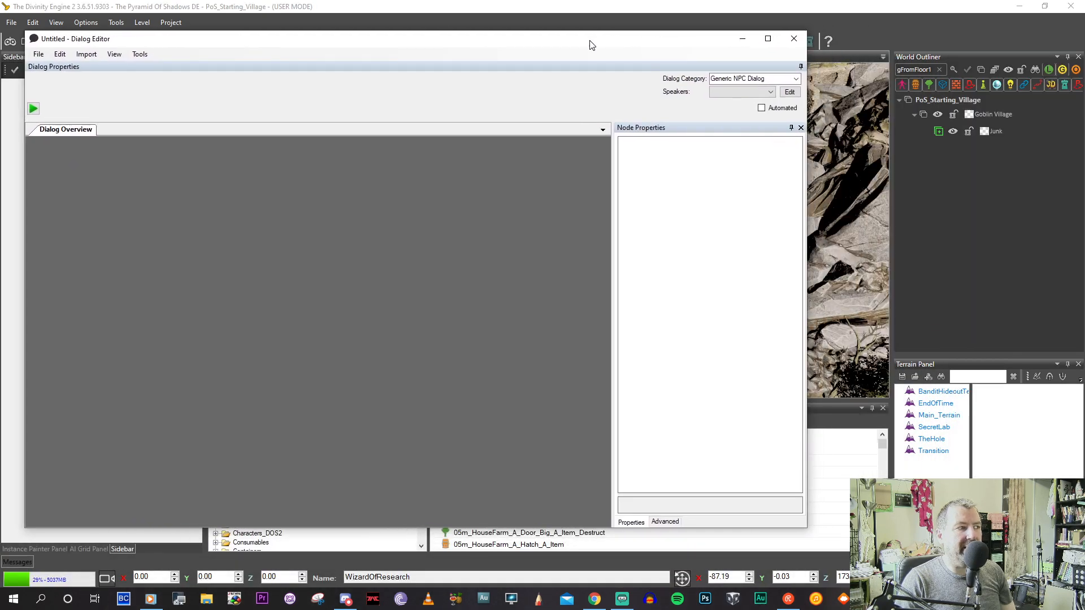
Open the existing dialog file Vyrellis.lsj from the project's Dialogs folder in the empty Dialog Editor window.
click(38, 53)
mouse_move(56, 81)
click(133, 79)
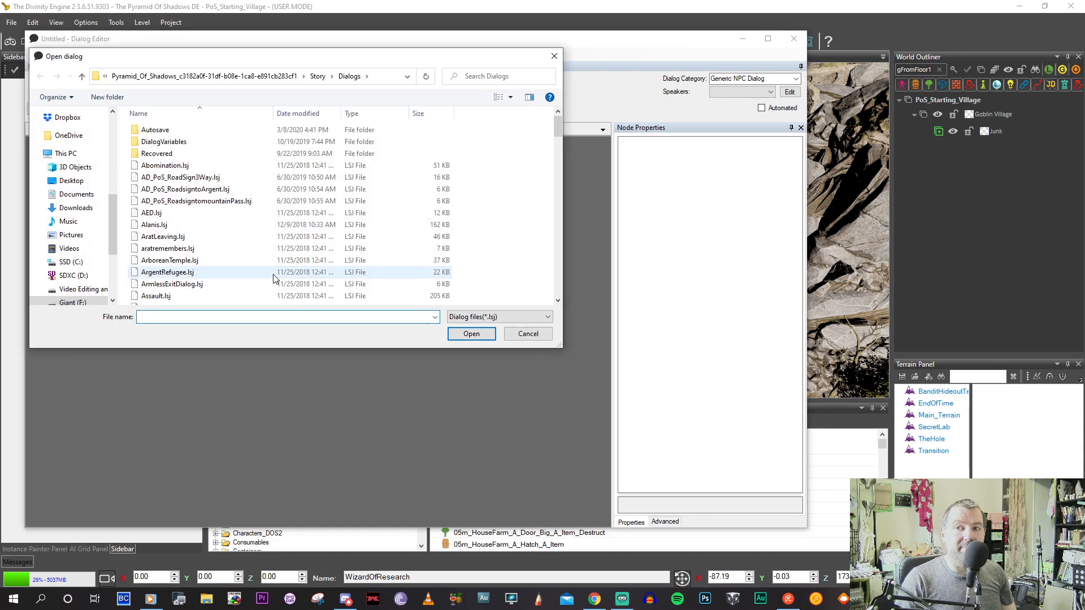
scroll(226, 252, down, 20)
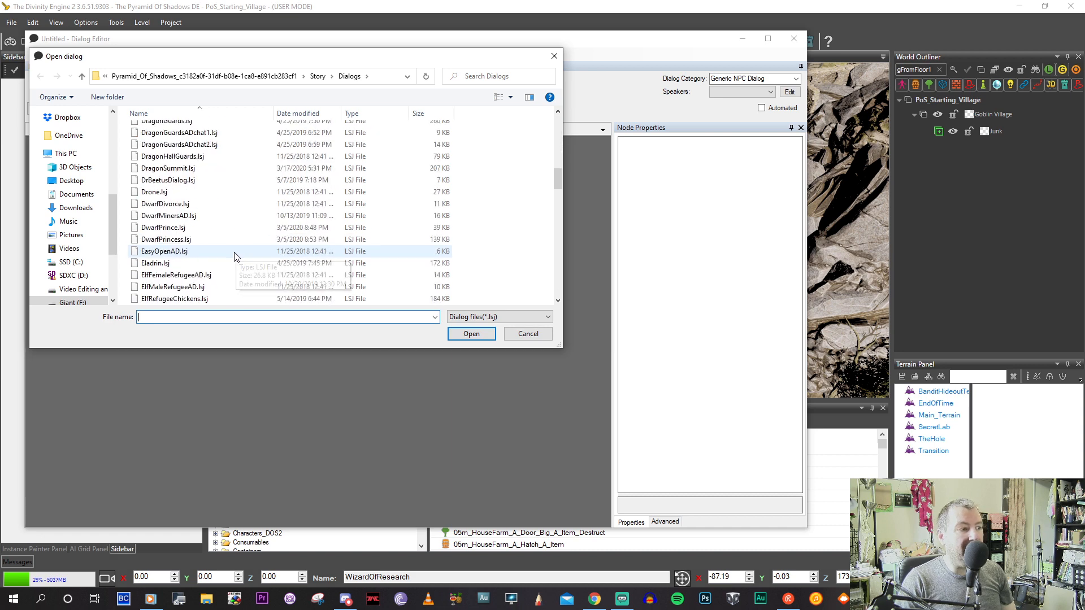
scroll(203, 260, down, 11)
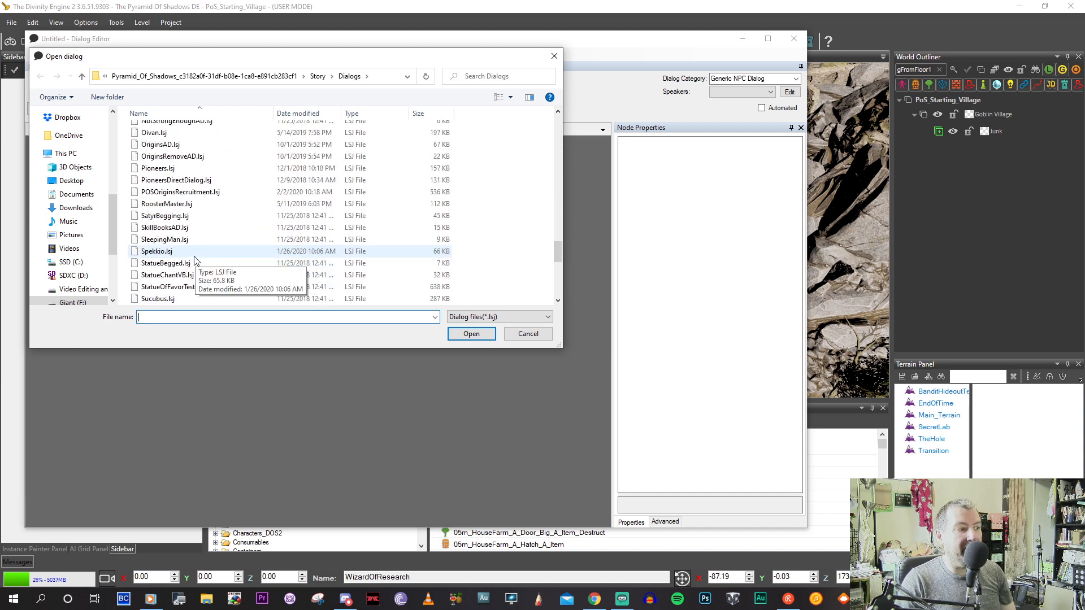
scroll(172, 269, down, 2)
click(170, 252)
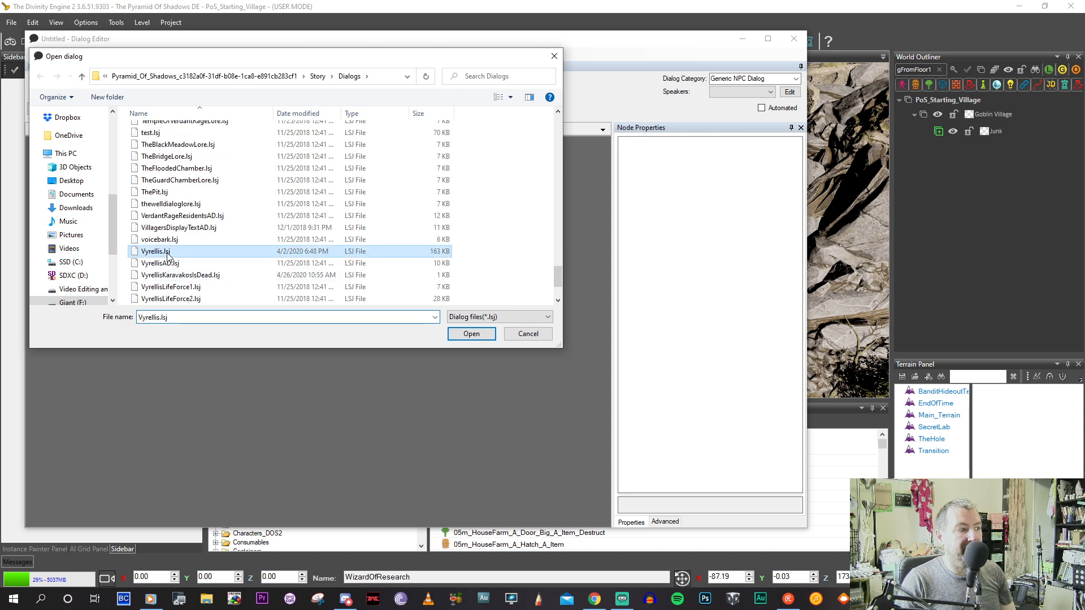
click(483, 334)
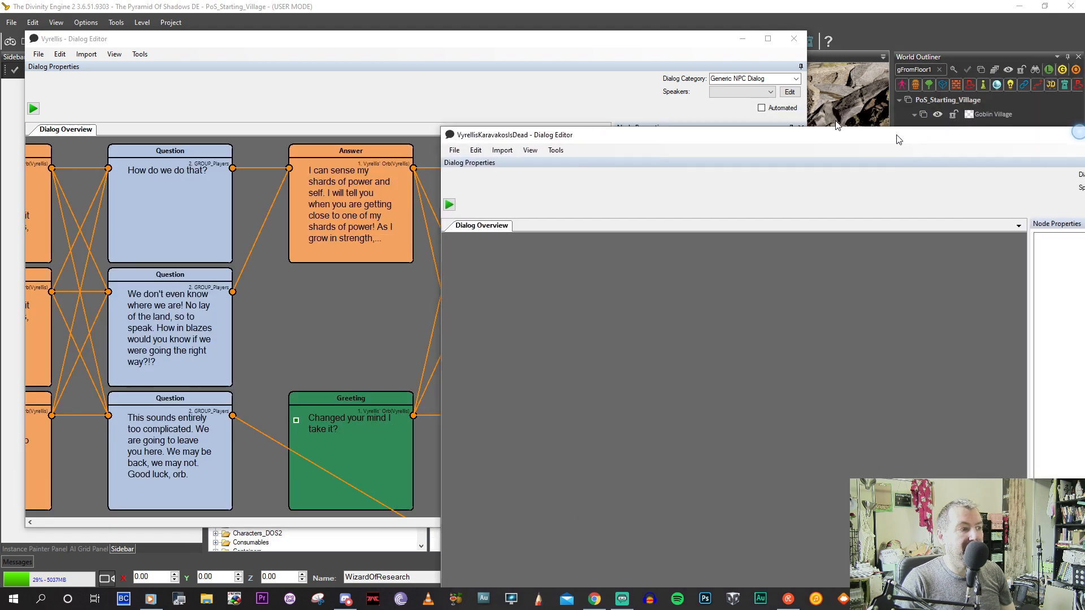
Place the VyrellisKaravakosIsDead and Vyrellis dialog windows side by side and widen the Vyrellis dialog overview.
drag(898, 179, 1082, 102)
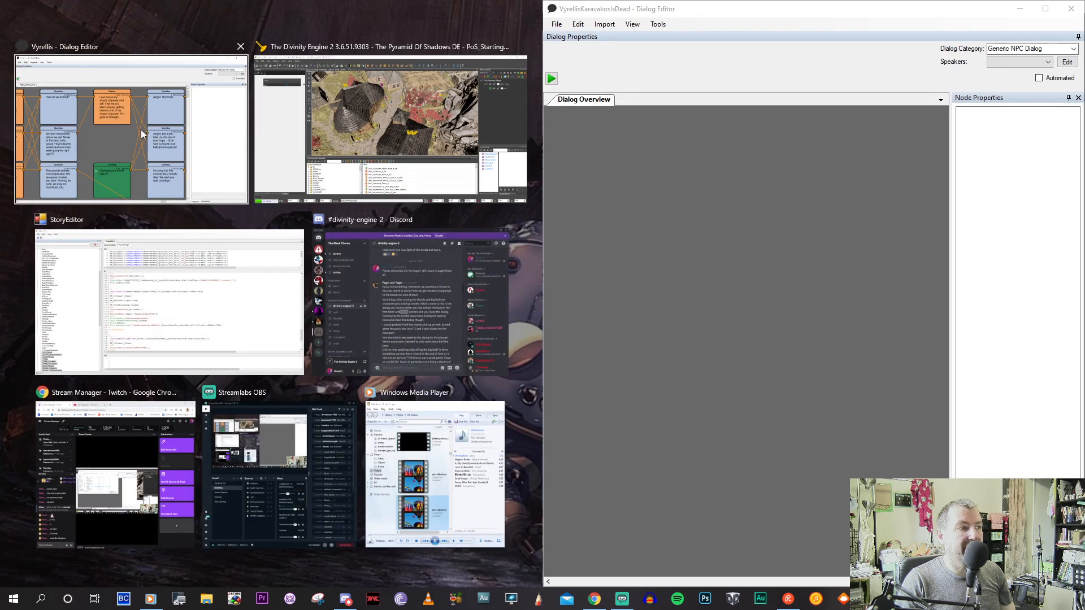
click(175, 126)
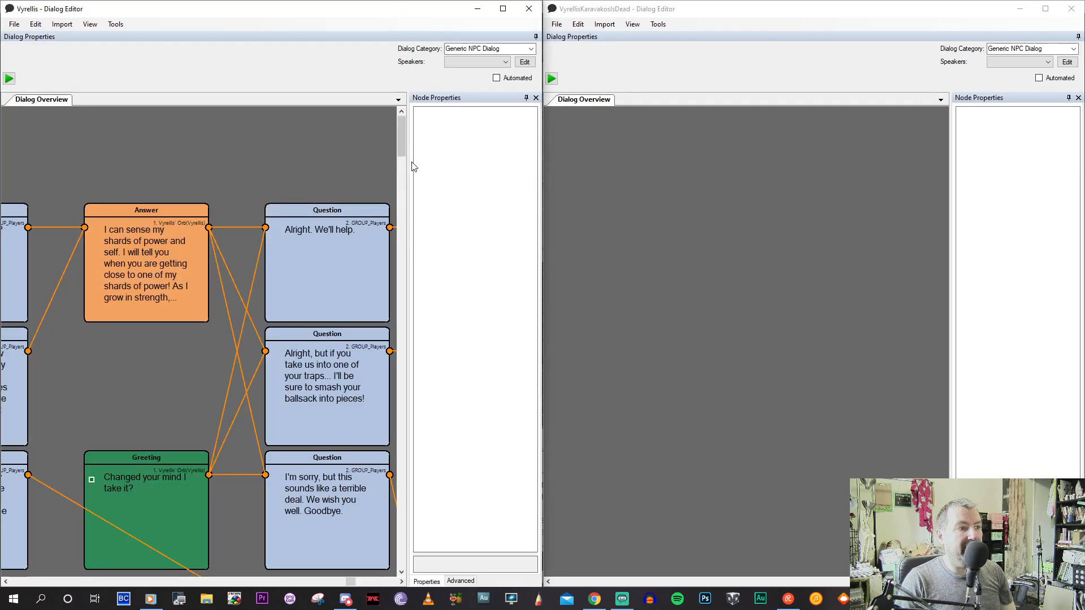
drag(408, 162, 433, 161)
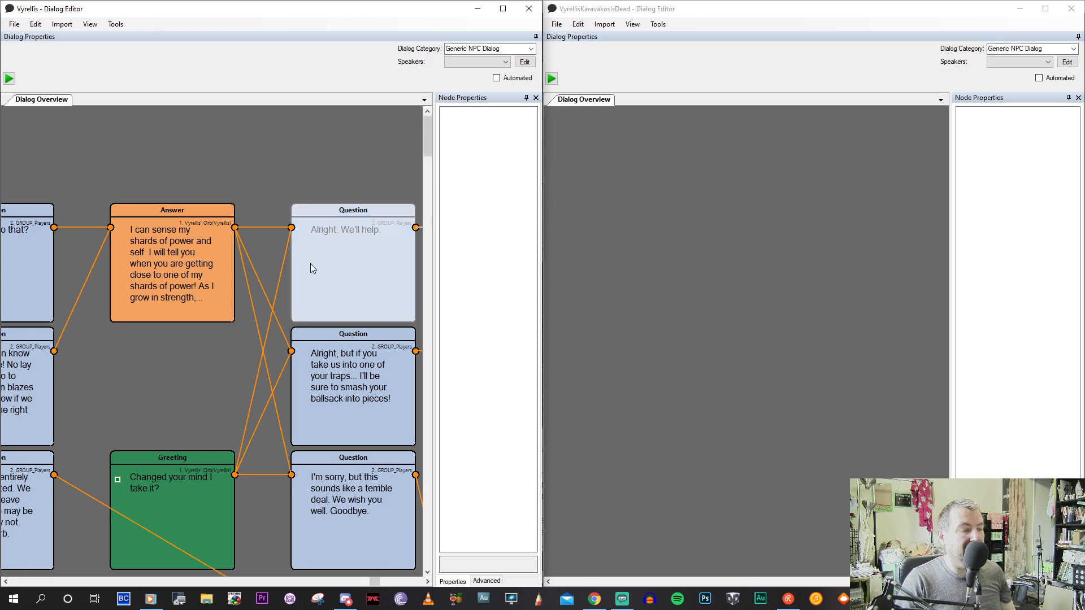
Copy the "FINALLY! Now you must destroy that damn crystal" greeting node from the Vyrellis dialog into the VyrellisKaravakosIsDead dialog.
scroll(307, 262, down, 4)
drag(150, 526, 201, 482)
middle_drag(201, 481, 390, 310)
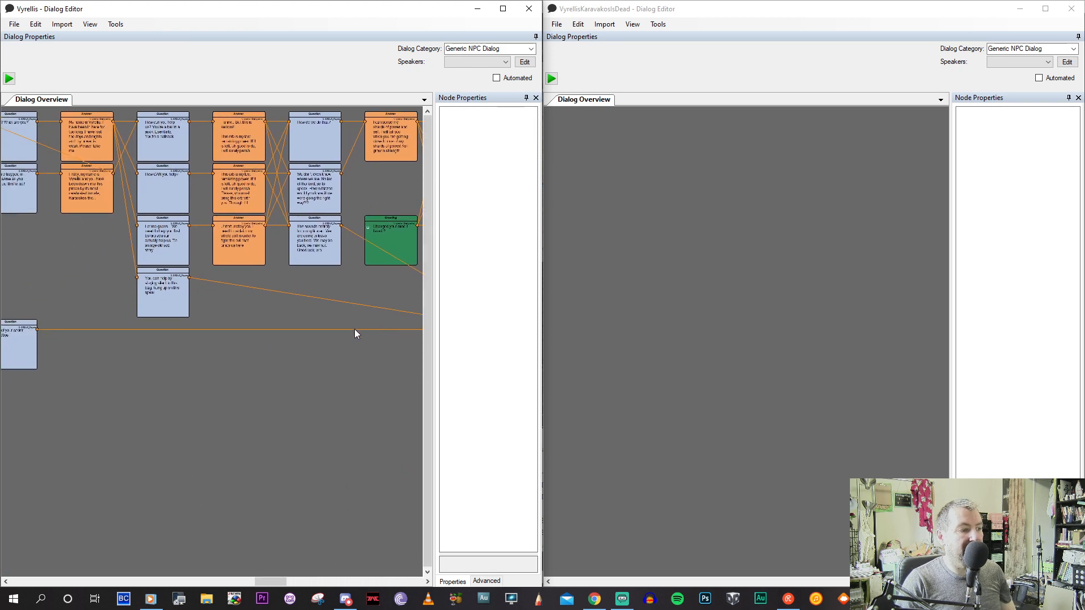
middle_drag(185, 428, 329, 428)
middle_drag(117, 392, 395, 360)
middle_drag(312, 405, 290, 304)
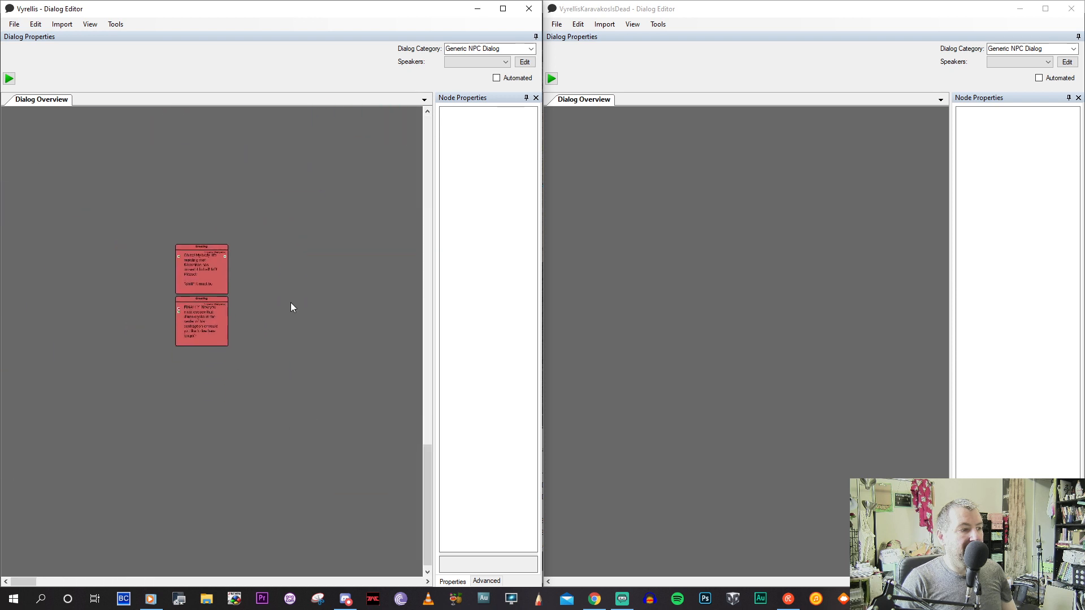
scroll(181, 326, up, 3)
scroll(182, 327, up, 2)
middle_drag(317, 225, 296, 266)
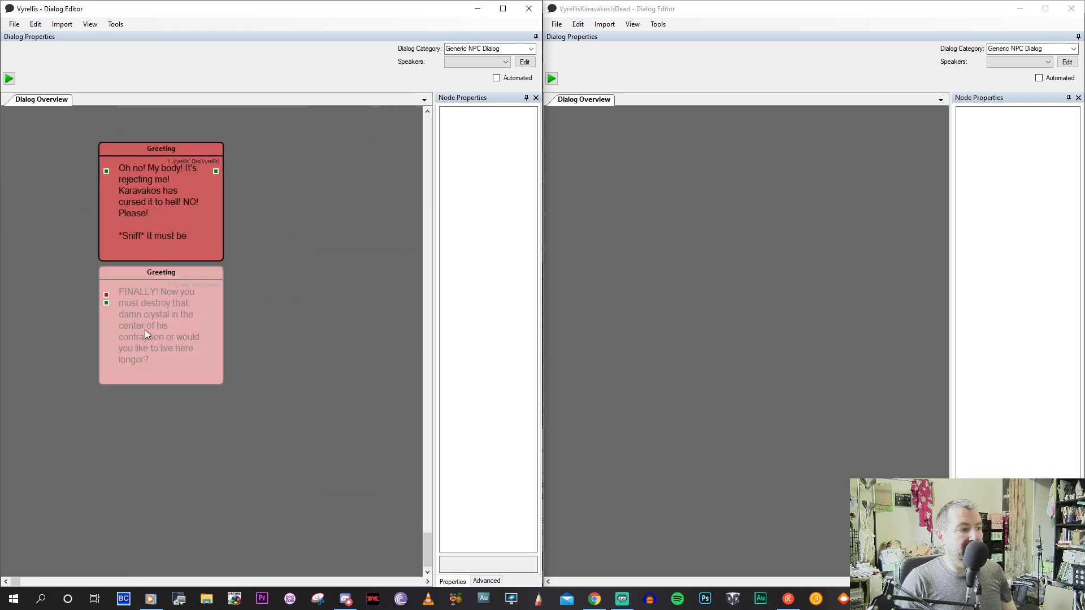
click(145, 330)
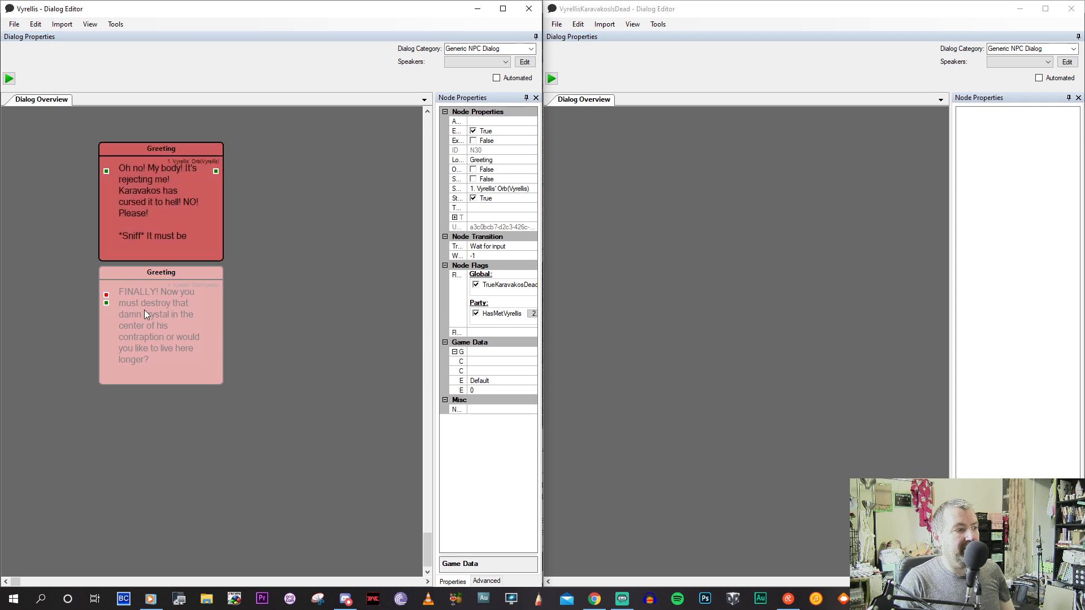
click(587, 291)
key(ctrl+v)
right_click(784, 229)
click(700, 277)
Delete the original "FINALLY!" greeting node from the Vyrellis dialog.
click(234, 330)
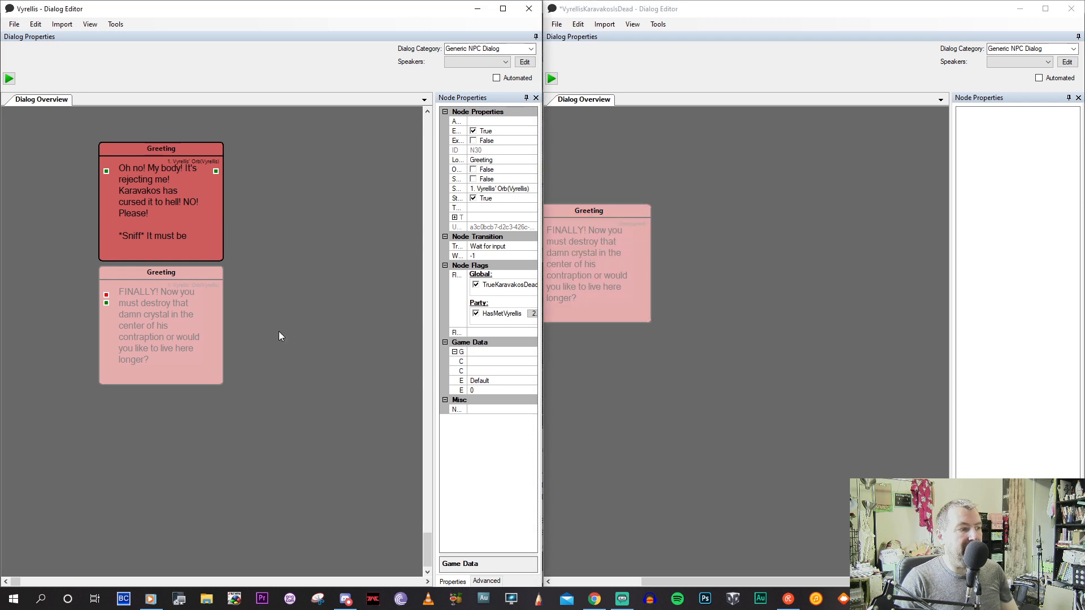
click(163, 324)
key(Delete)
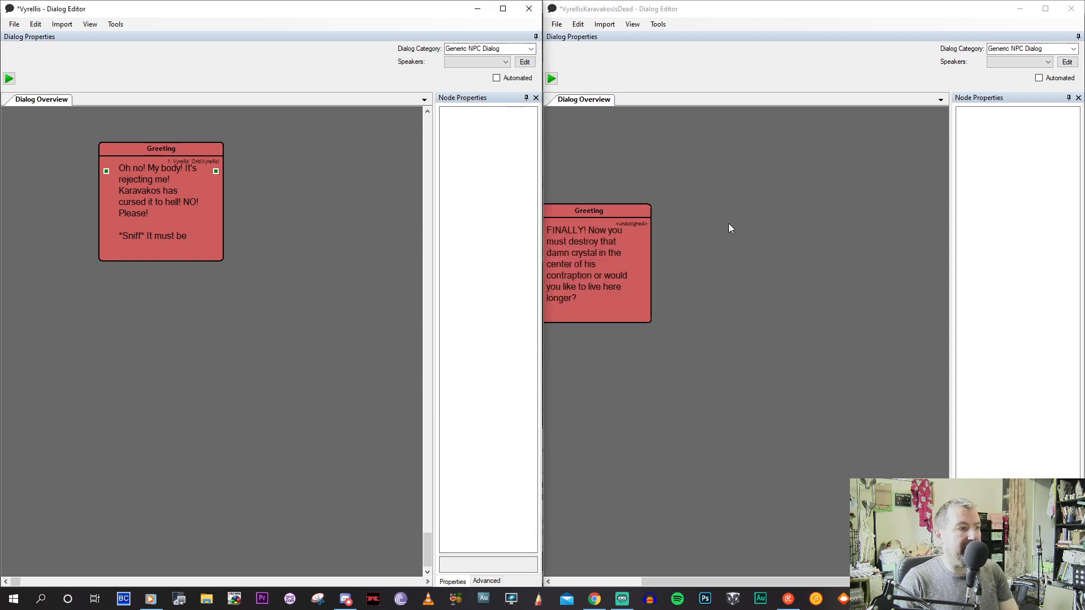
Add a speaker slot to the VyrellisKaravakosIsDead dialog and try to assign Vyrellis' Orb(Vyrellis) to it.
click(748, 266)
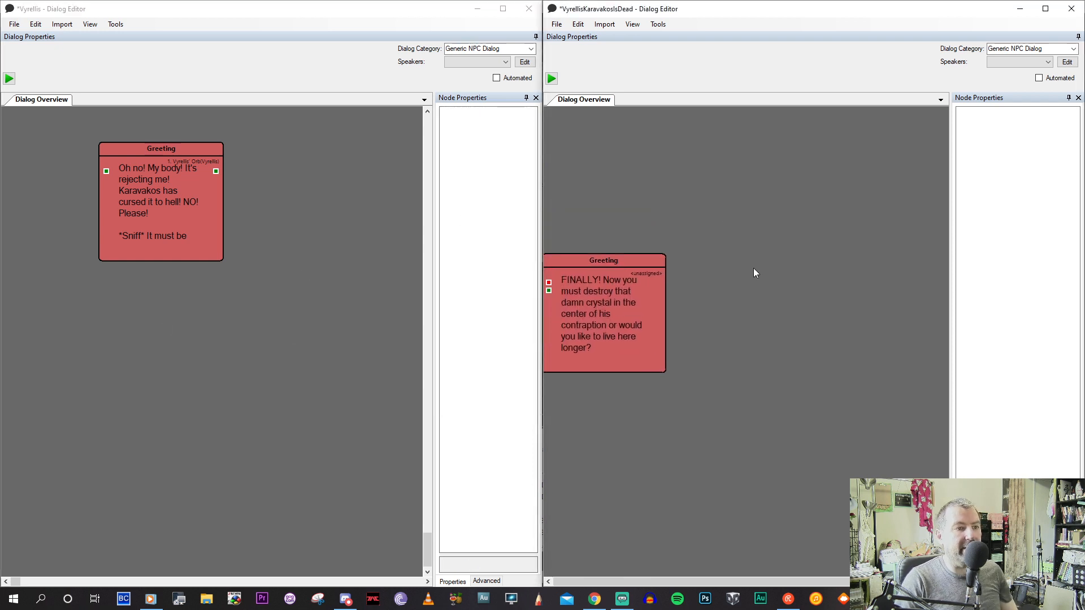
click(1066, 62)
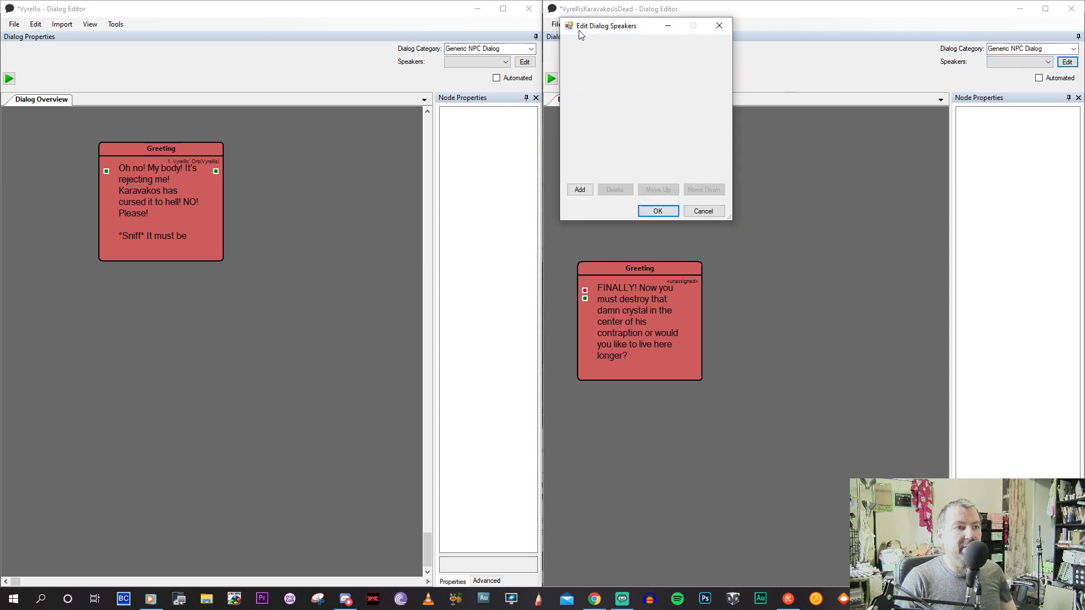
click(580, 190)
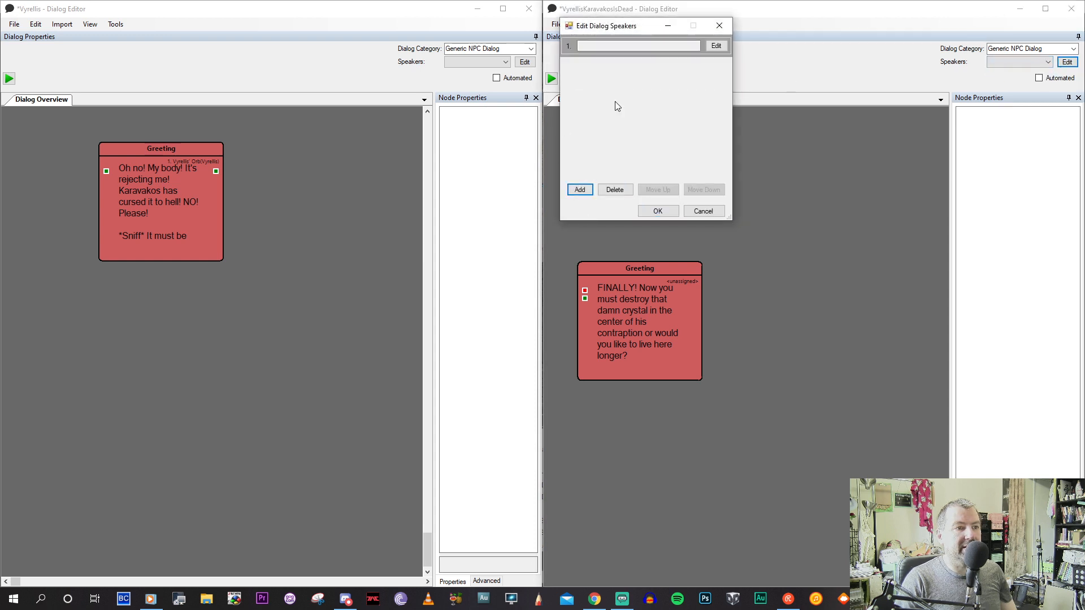
click(716, 46)
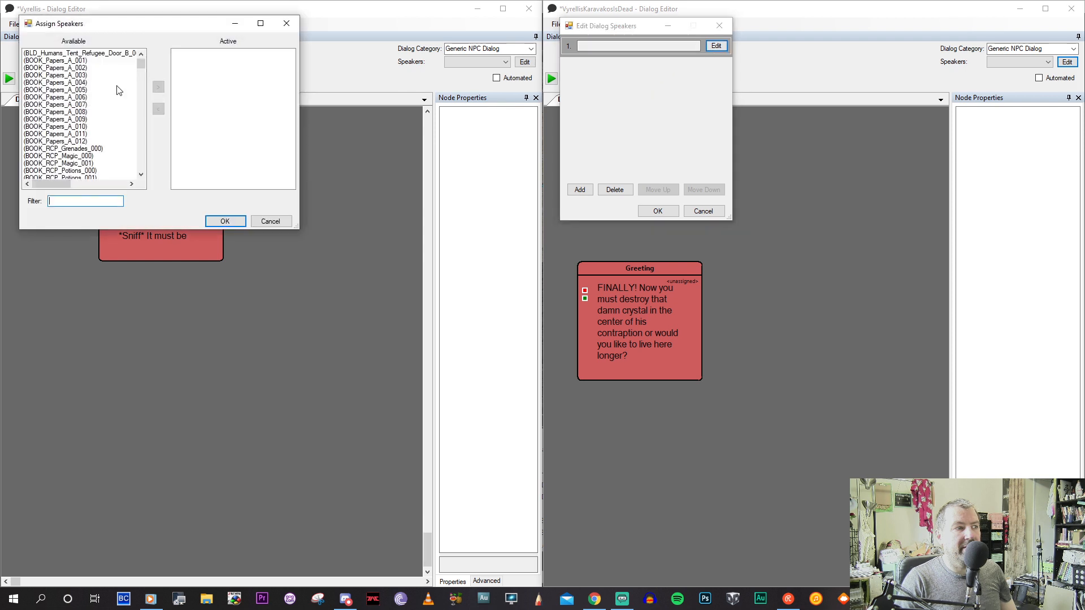
text(vyr)
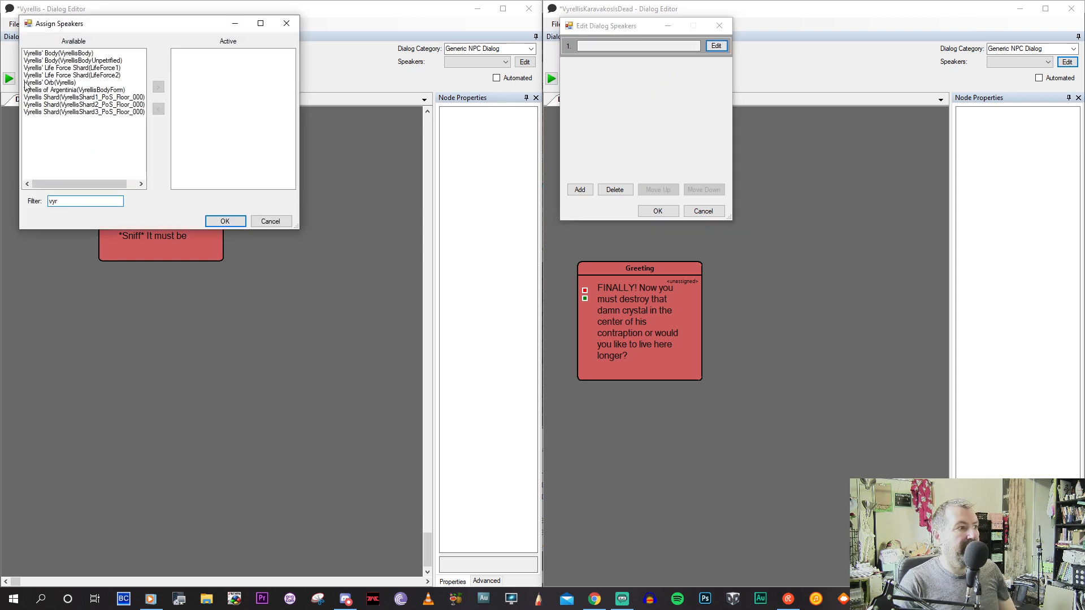
click(26, 85)
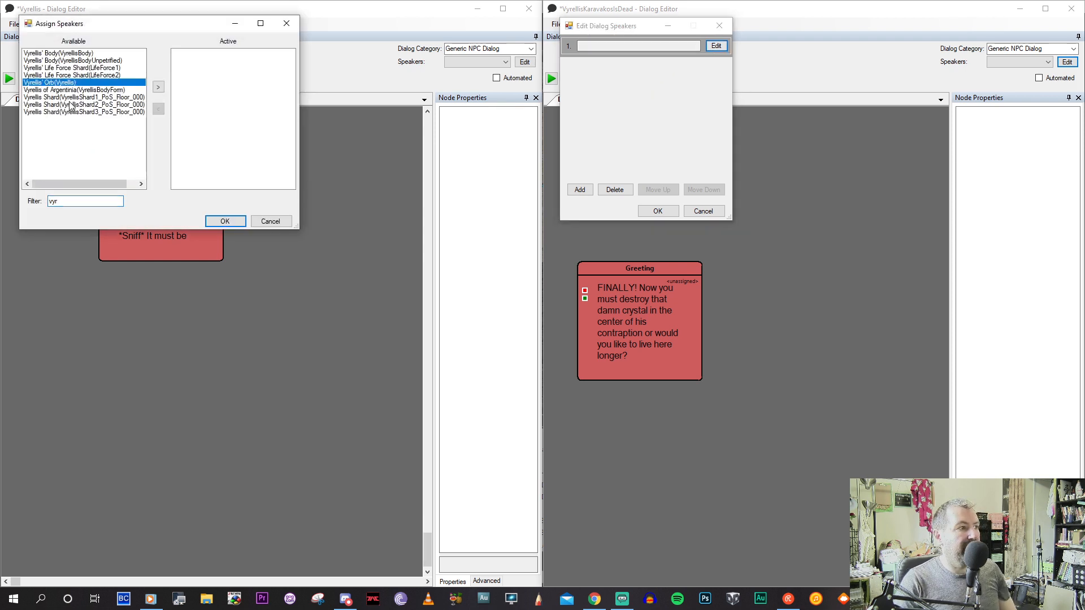
click(232, 223)
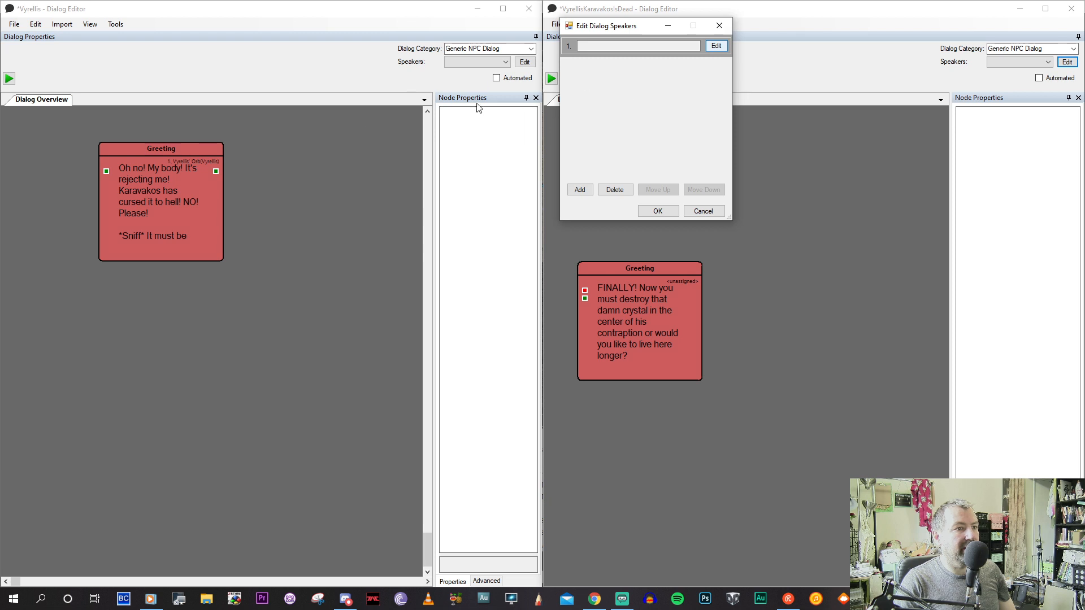
Assign Vyrellis' Orb(Vyrellis) as speaker 1 of VyrellisKaravakosIsDead and check the speaker list of the Vyrellis dialog.
click(715, 45)
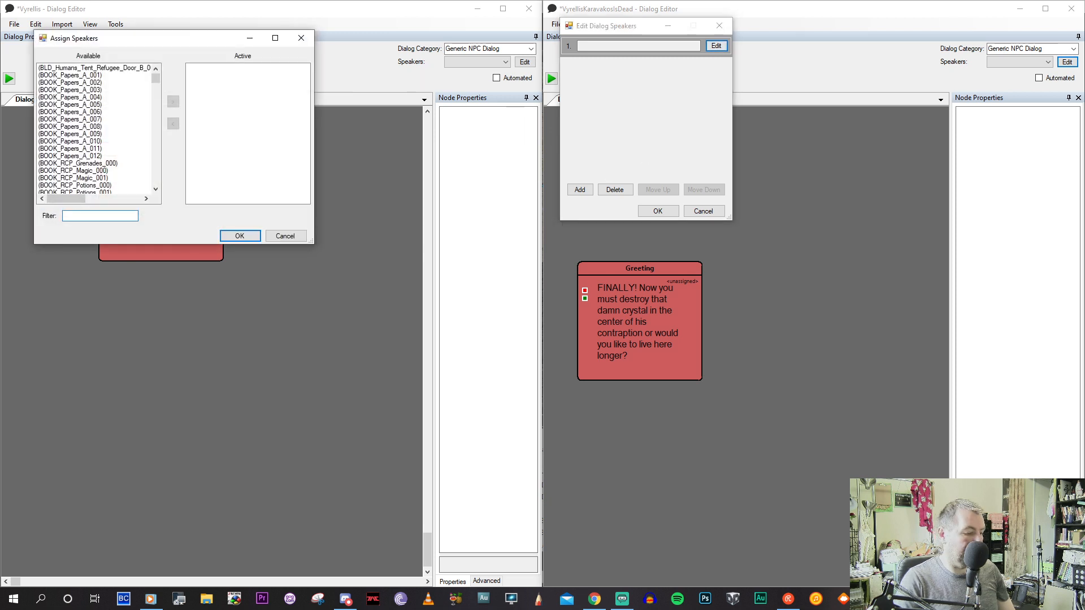
text(vyrell)
click(87, 99)
double_click(88, 99)
click(240, 236)
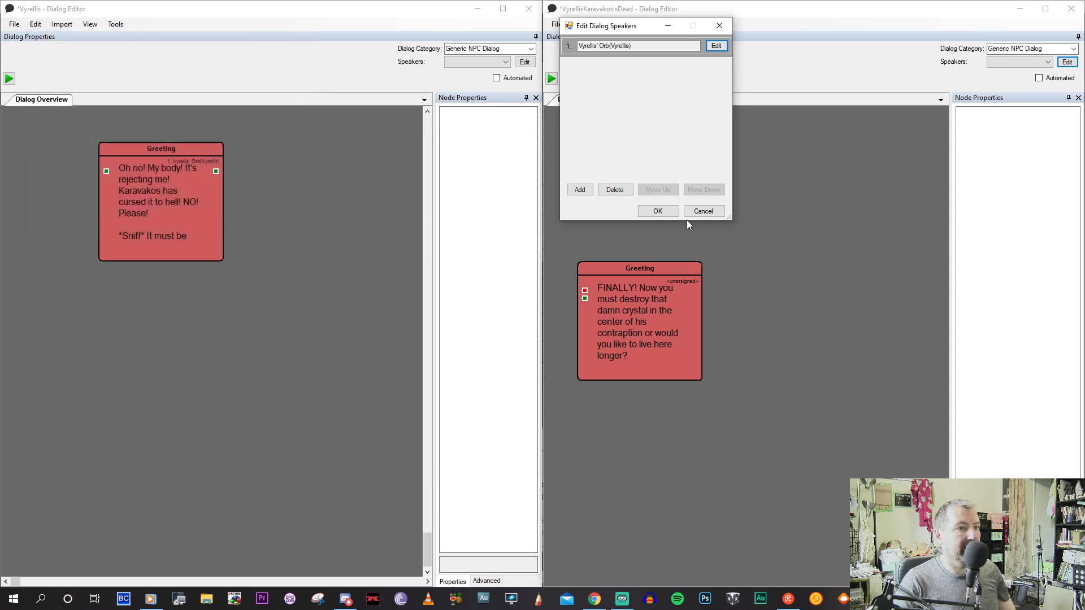
click(657, 211)
click(490, 61)
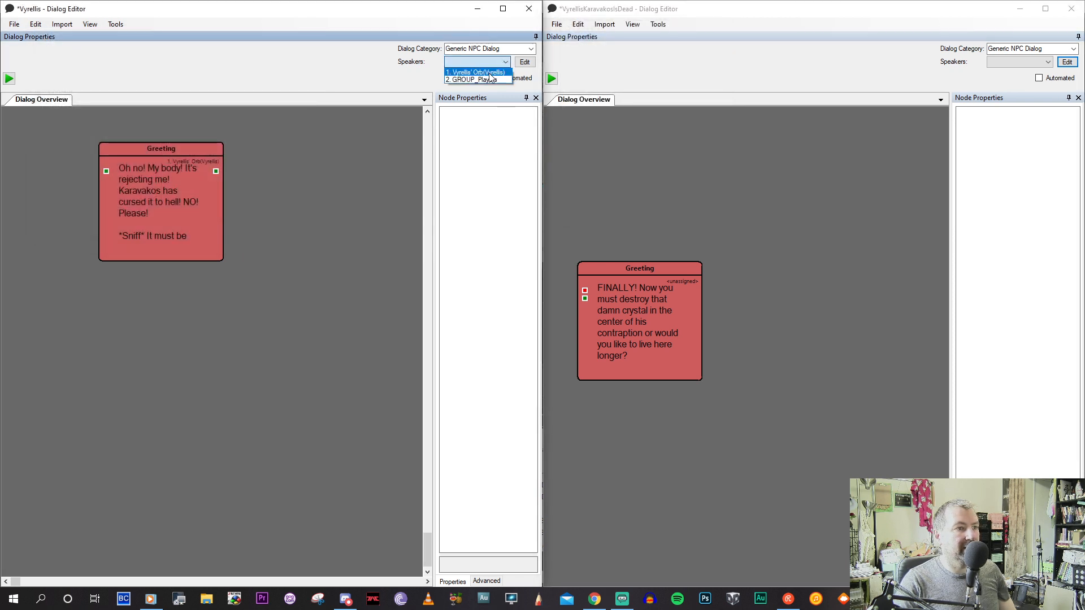
Select the pasted greeting node, widen its properties and set the HasMetVyrellis party flag's speaker to Vyrellis' Orb(Vyrellis).
click(665, 311)
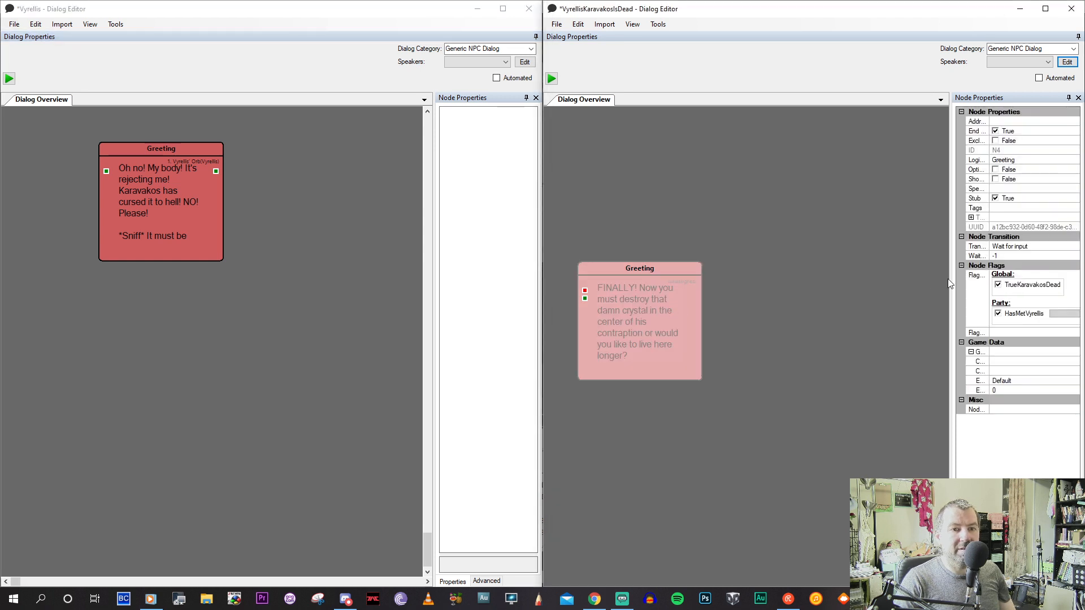
drag(951, 279, 845, 283)
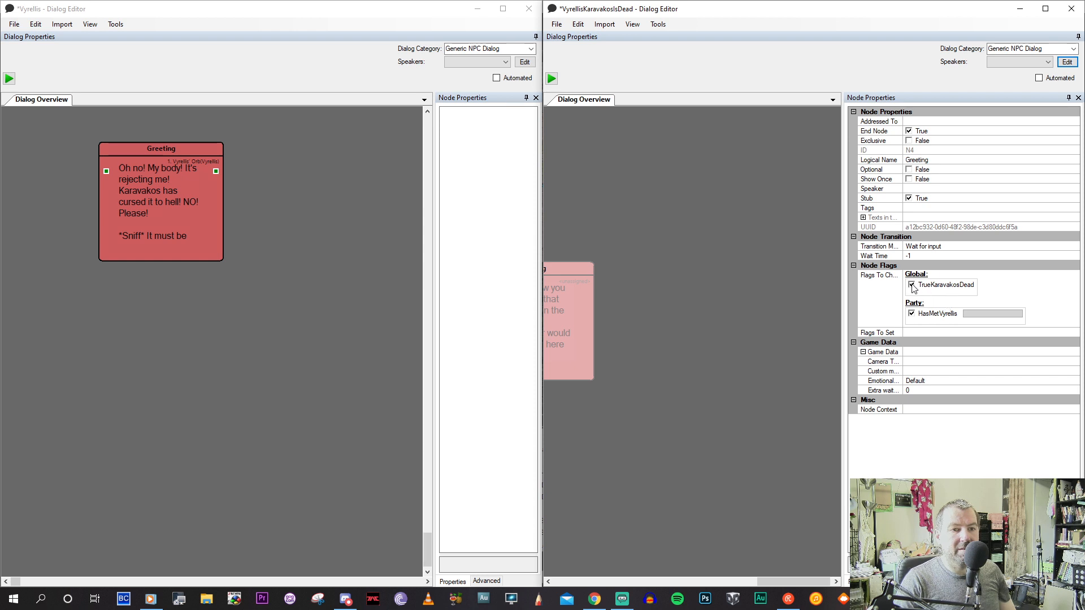
click(997, 321)
click(1018, 314)
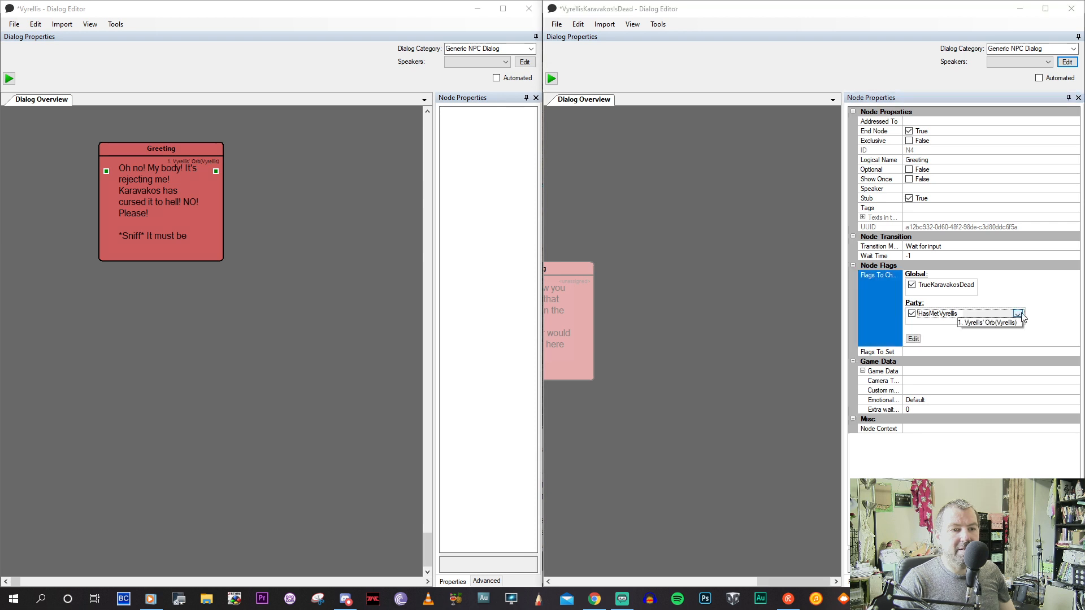
click(1013, 322)
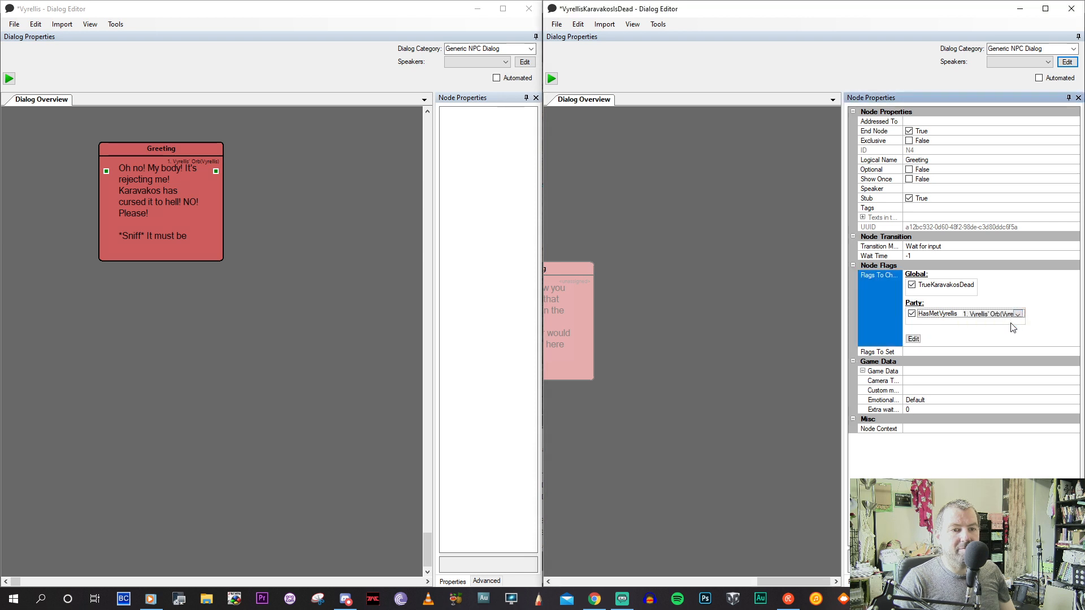
click(1019, 314)
click(1037, 314)
Remove the HasMetVyrellis party flag from the pasted greeting's flags to check and widen the property name column.
click(913, 339)
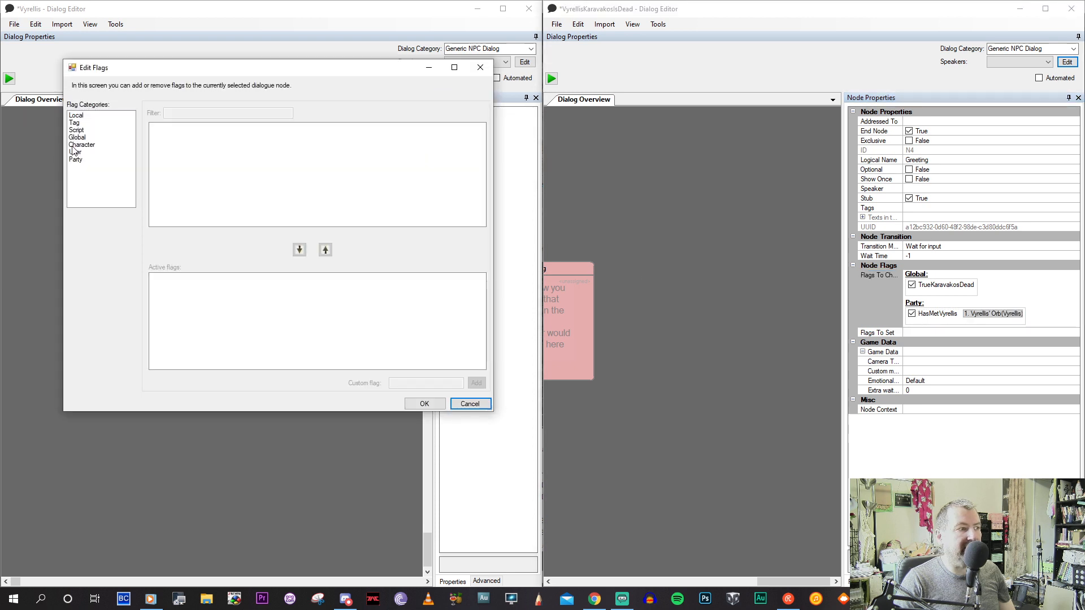
click(78, 145)
click(77, 160)
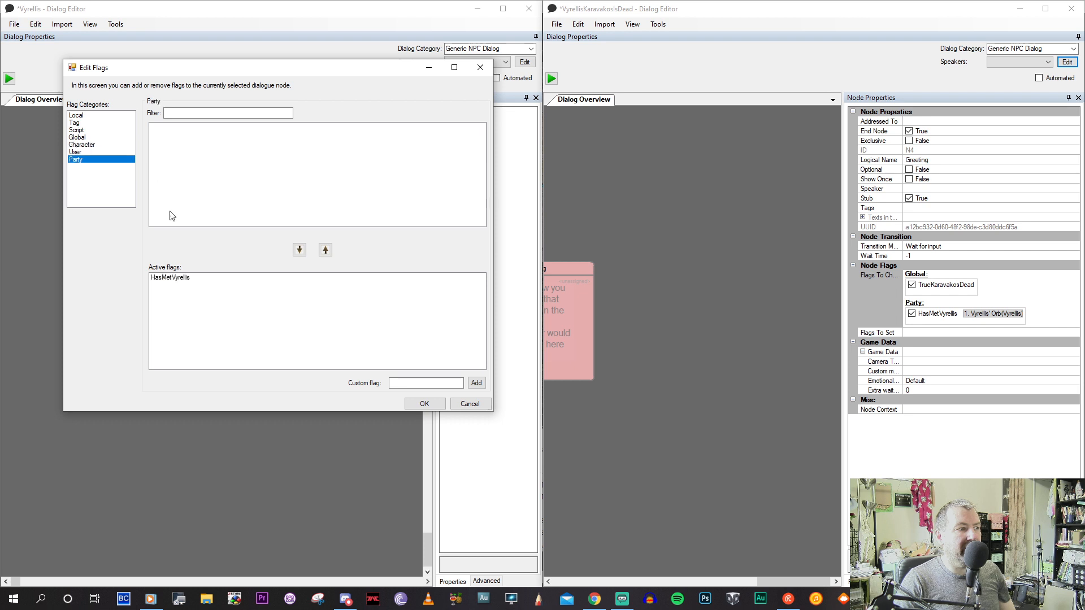
double_click(187, 287)
click(436, 406)
drag(903, 275, 948, 275)
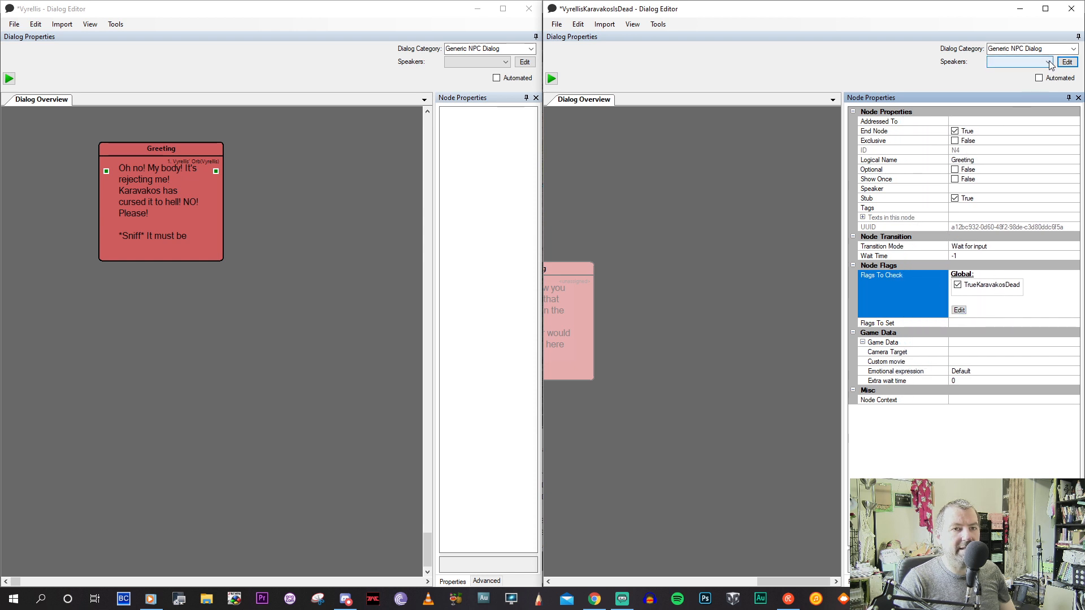
Set the speaker of the pasted "FINALLY!" greeting node to Vyrellis' Orb(Vyrellis).
drag(635, 334, 685, 330)
click(618, 320)
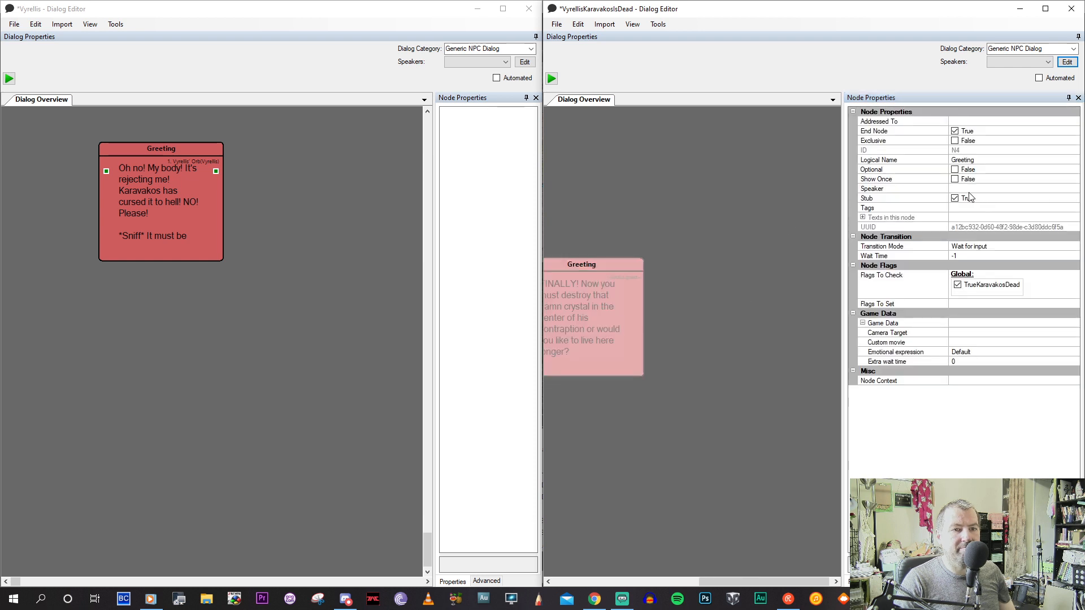
click(970, 188)
click(970, 189)
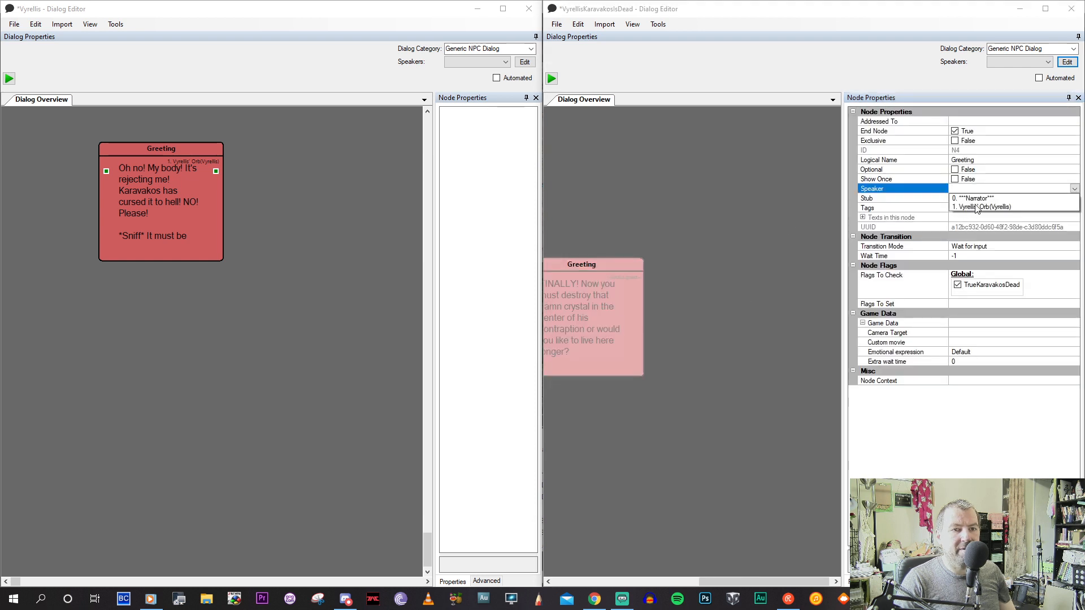
click(976, 207)
drag(626, 443, 679, 436)
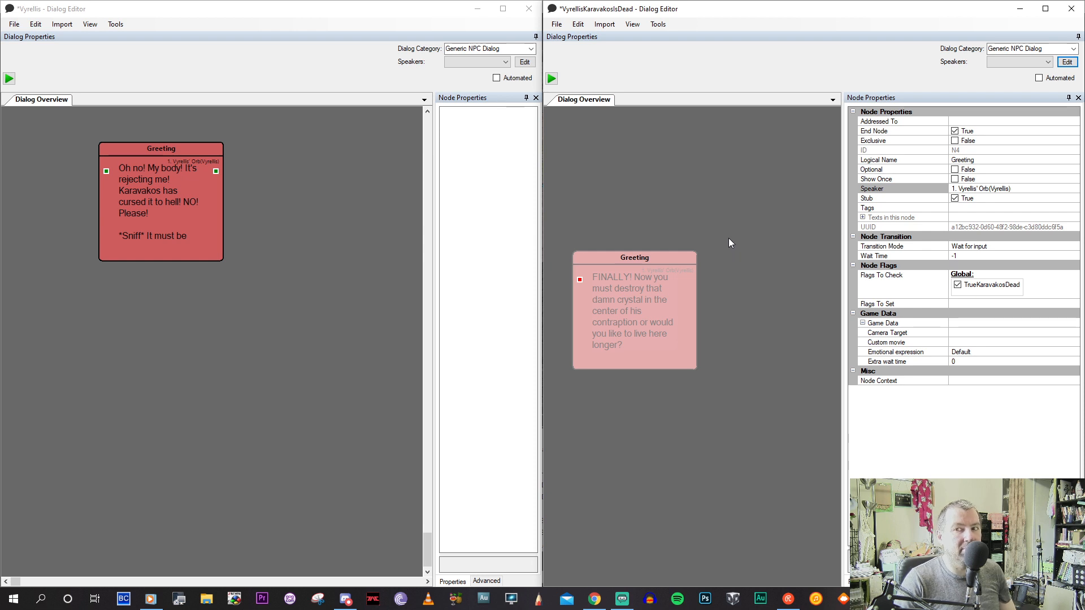
Save the VyrellisKaravakosIsDead dialog, marking the Greeting node's invalid flag combination as ignored.
click(556, 25)
mouse_move(582, 61)
click(644, 65)
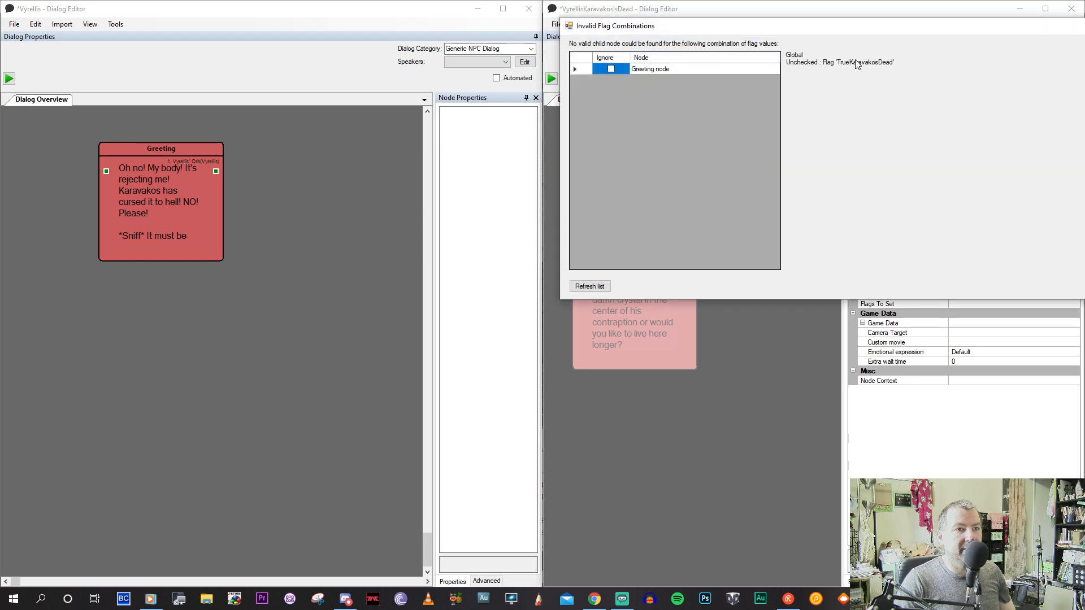
drag(823, 25, 702, 45)
click(491, 88)
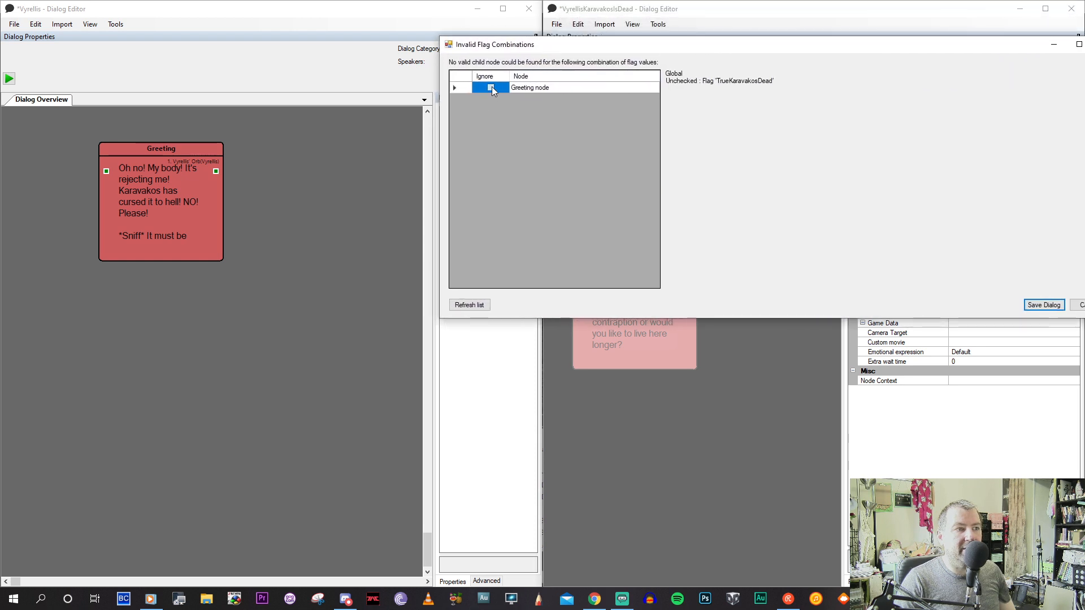
click(1043, 305)
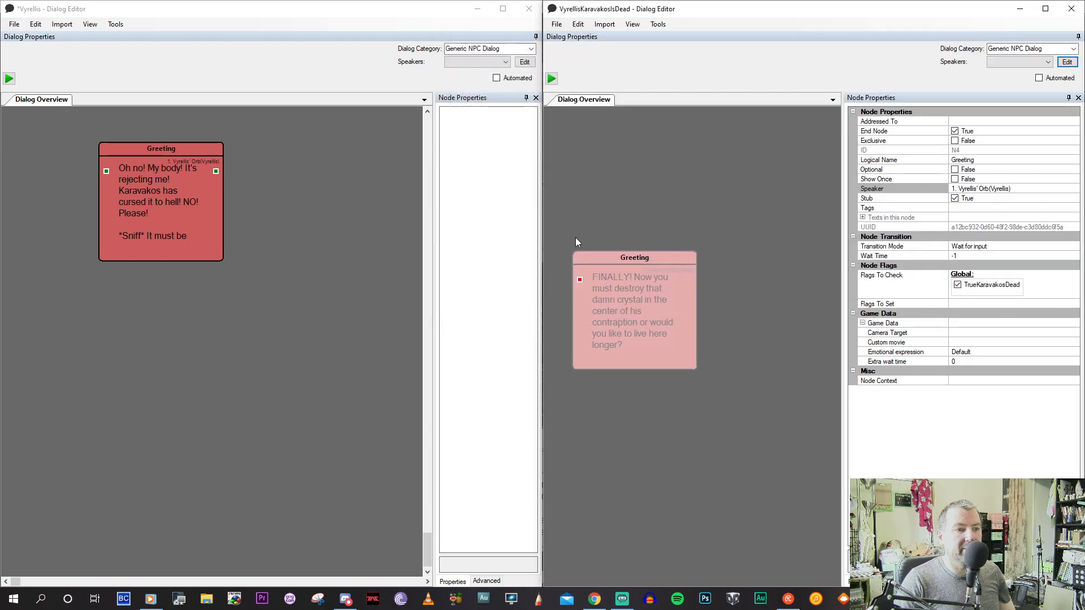
Remove the global TrueKaravakosDead flag from the "FINALLY!" greeting node's flags to check.
drag(599, 332, 584, 312)
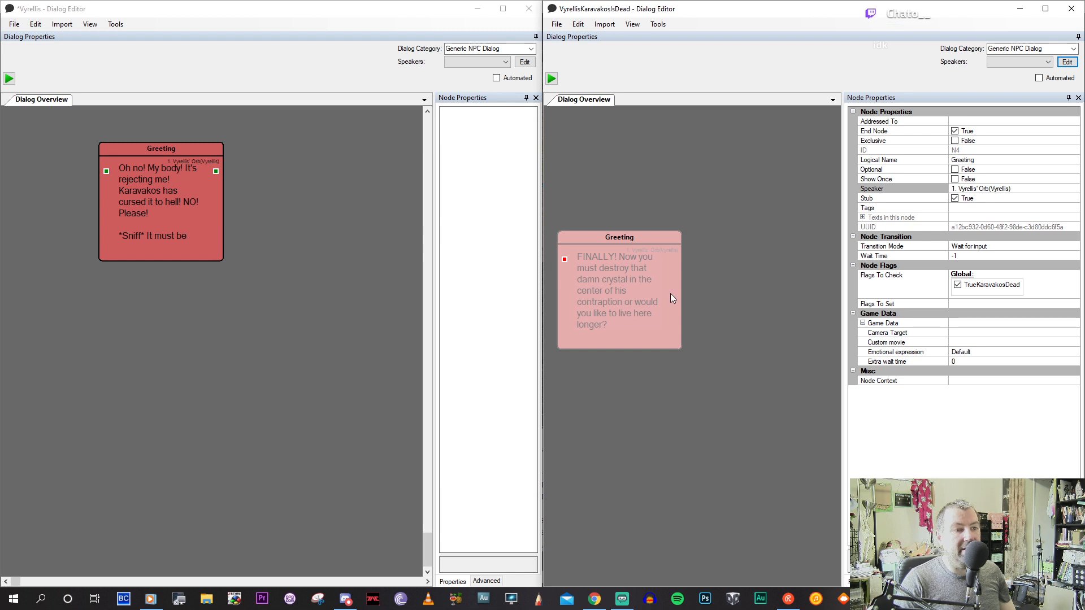
click(983, 298)
click(960, 311)
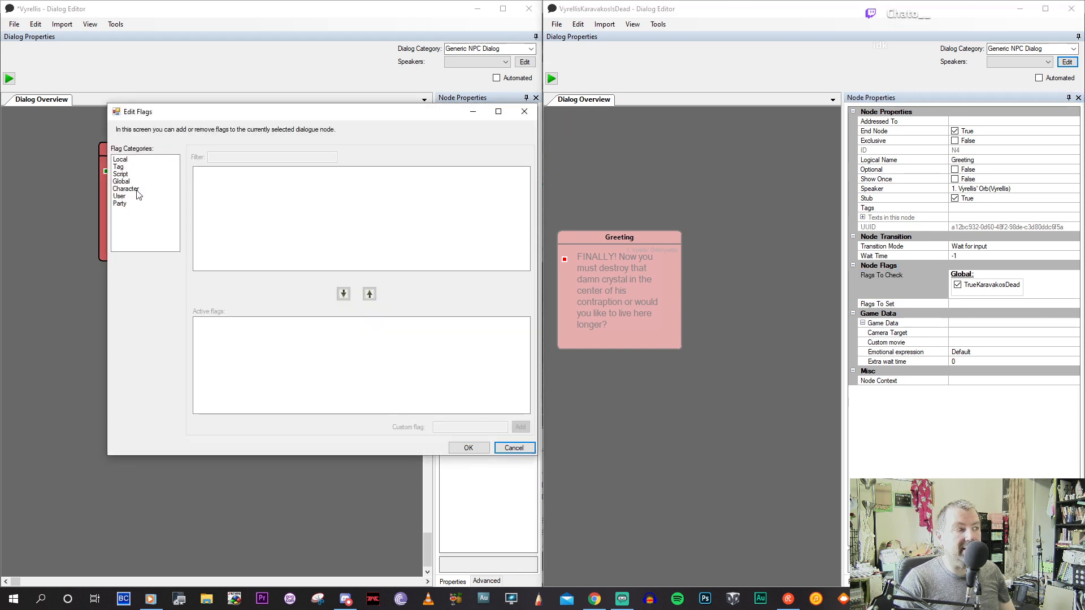
click(125, 188)
click(122, 181)
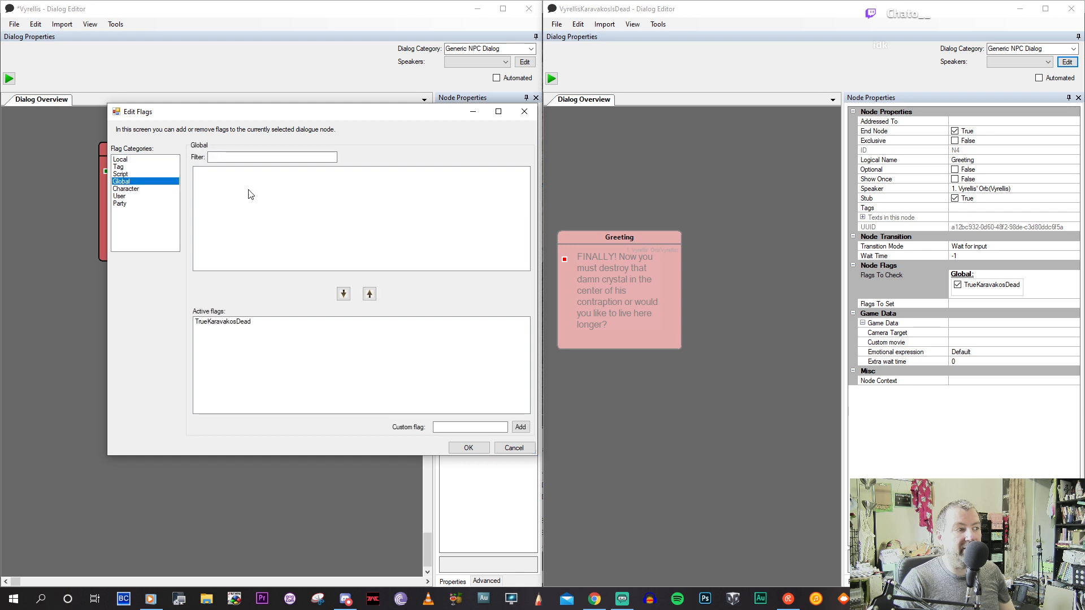
double_click(249, 323)
click(468, 448)
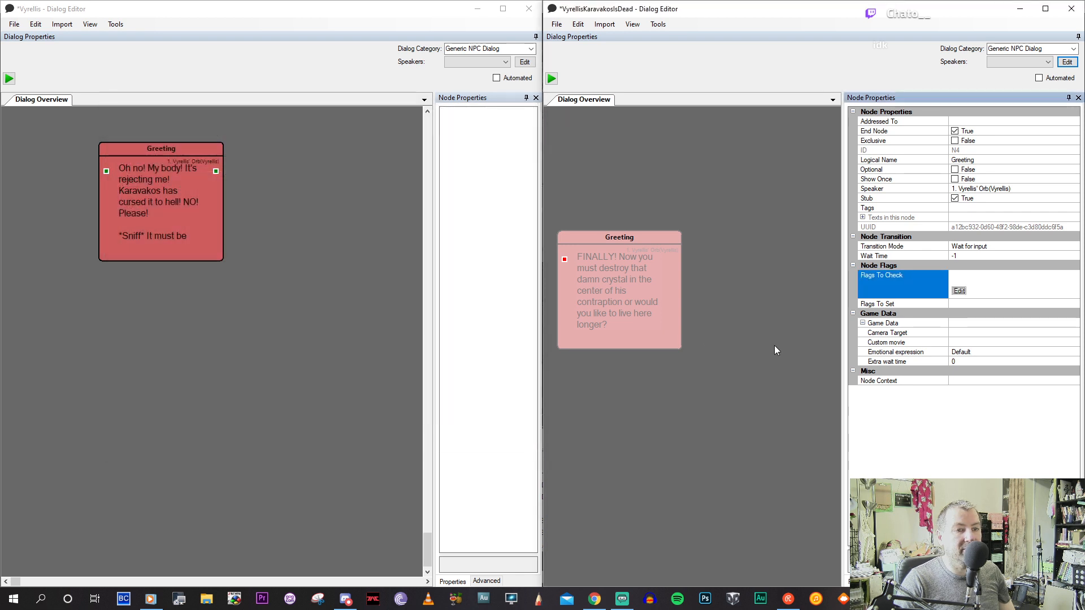
Save the VyrellisKaravakosIsDead dialog again and deselect its greeting node.
click(559, 24)
mouse_move(579, 65)
click(667, 66)
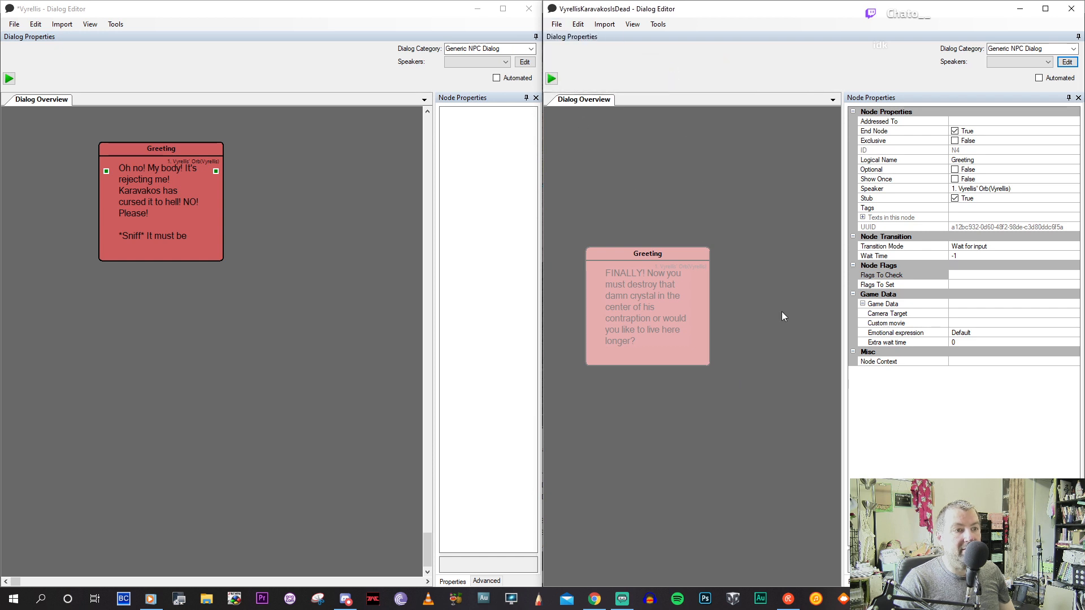
click(778, 308)
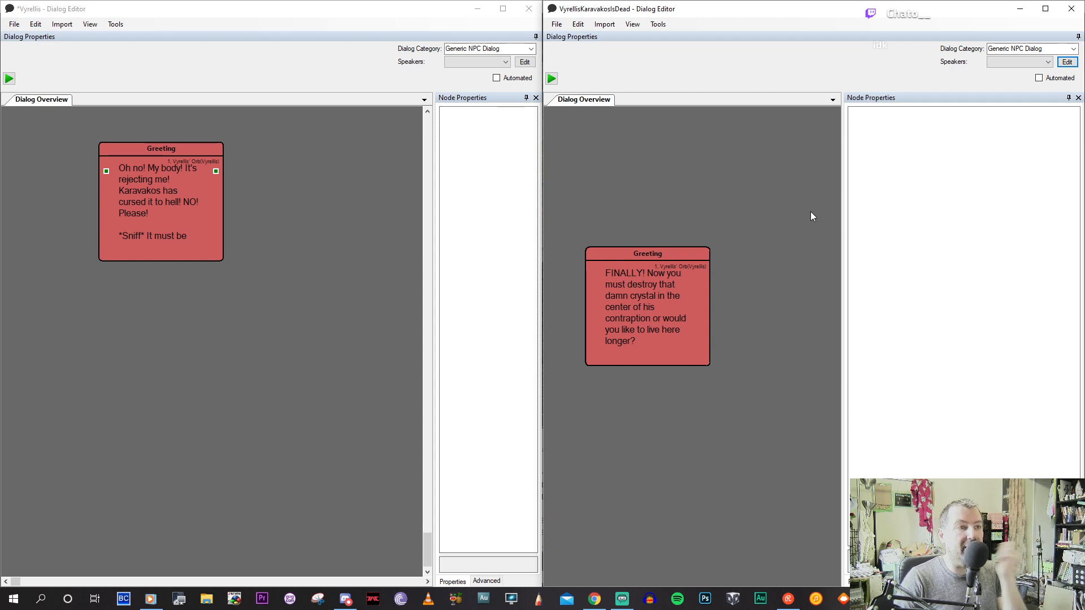
Close the VyrellisKaravakosIsDead and Vyrellis dialog editors, discarding the unsaved changes in Vyrellis.
click(1070, 8)
click(537, 7)
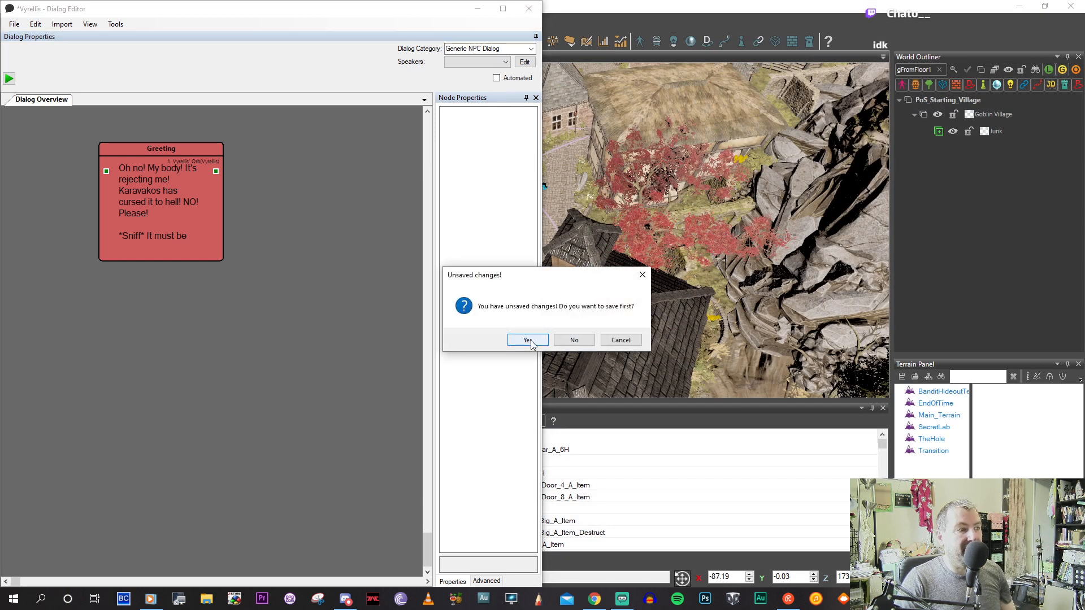
click(569, 341)
middle_drag(535, 240, 573, 295)
scroll(627, 226, down, 3)
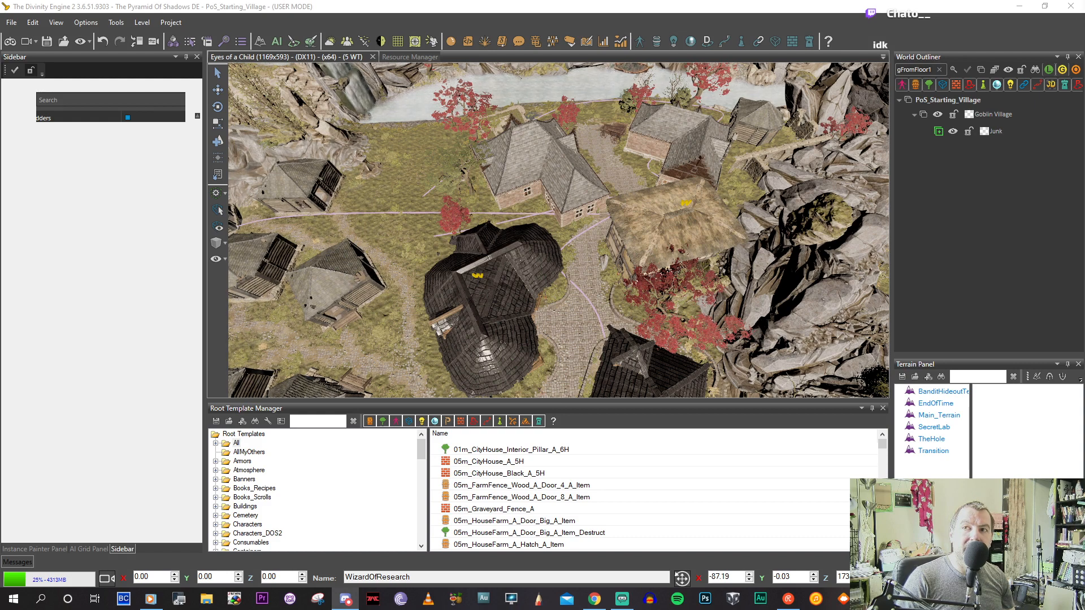
Switch to the StoryEditor and open the AAAInstructions script.
click(870, 599)
click(933, 545)
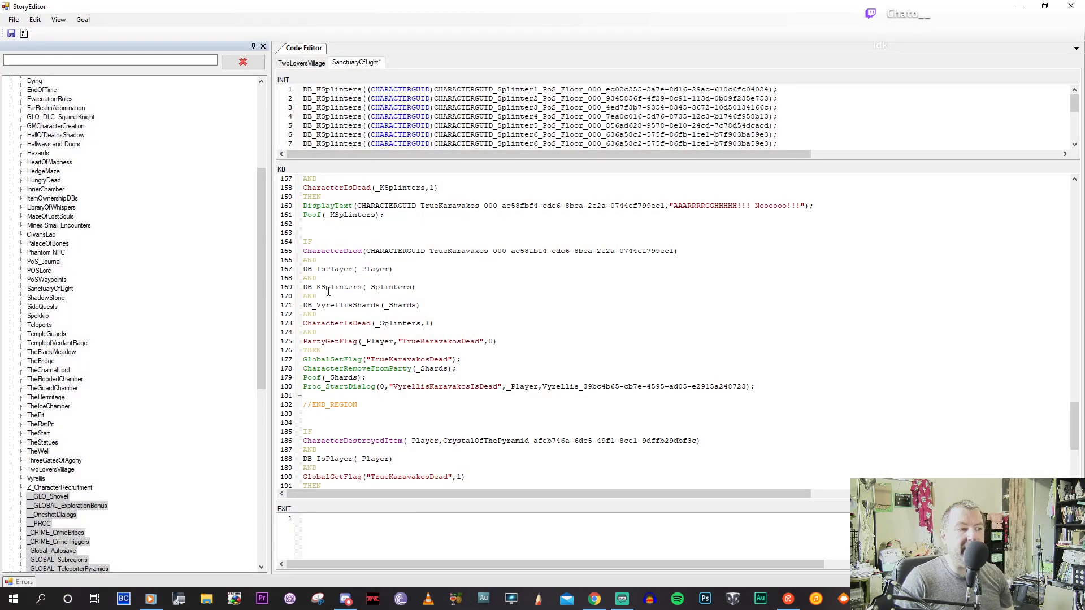
scroll(172, 203, up, 1)
scroll(40, 85, up, 5)
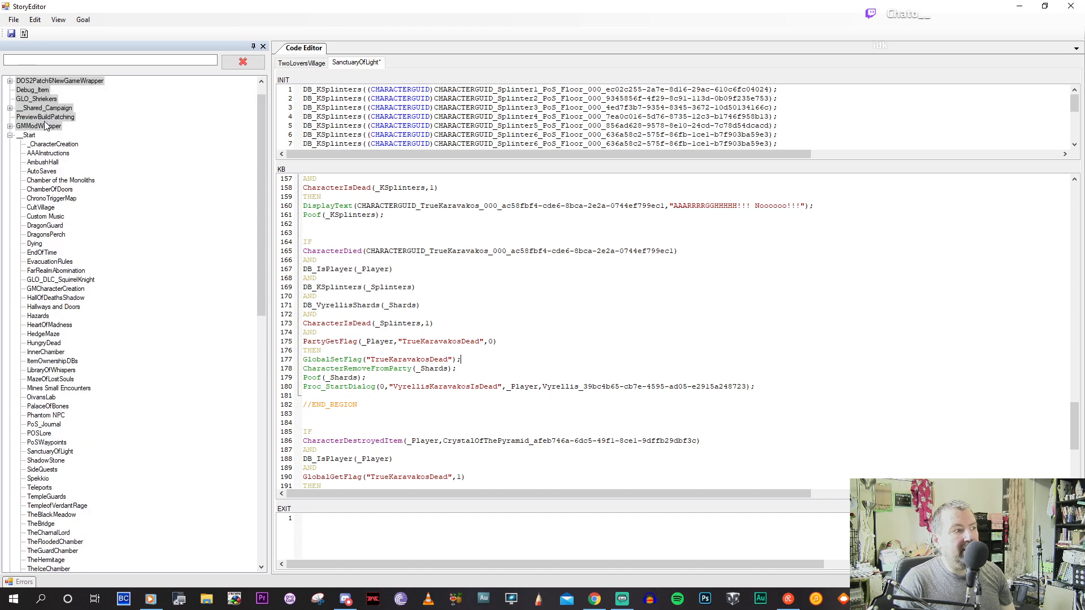
click(45, 154)
double_click(44, 154)
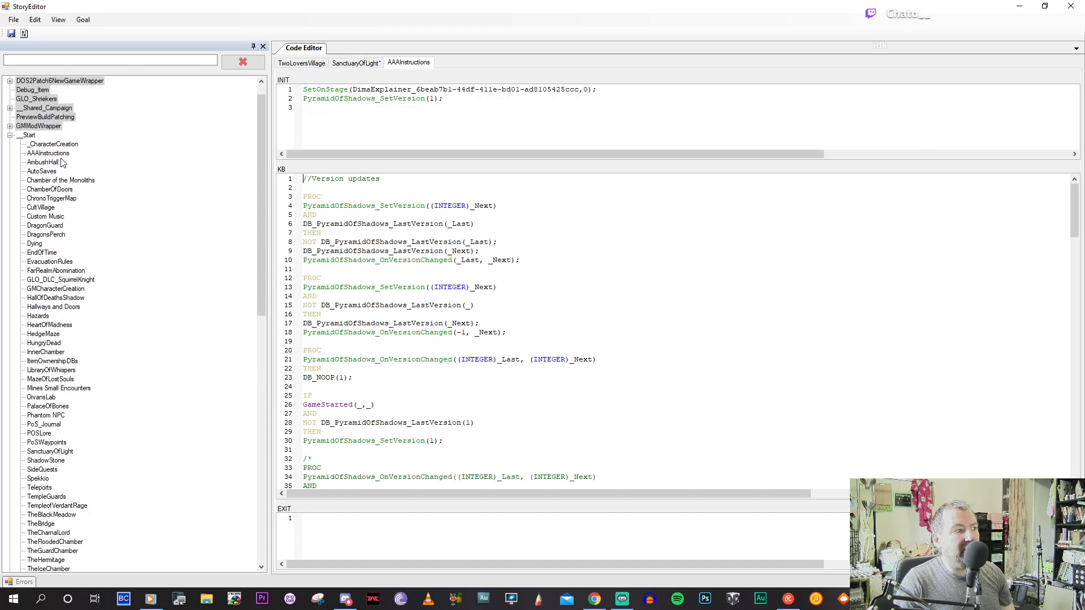
Insert an AND line with an empty line below the EnteredRegionPoS check in the PoS_Starting_Village region rule.
scroll(423, 280, down, 9)
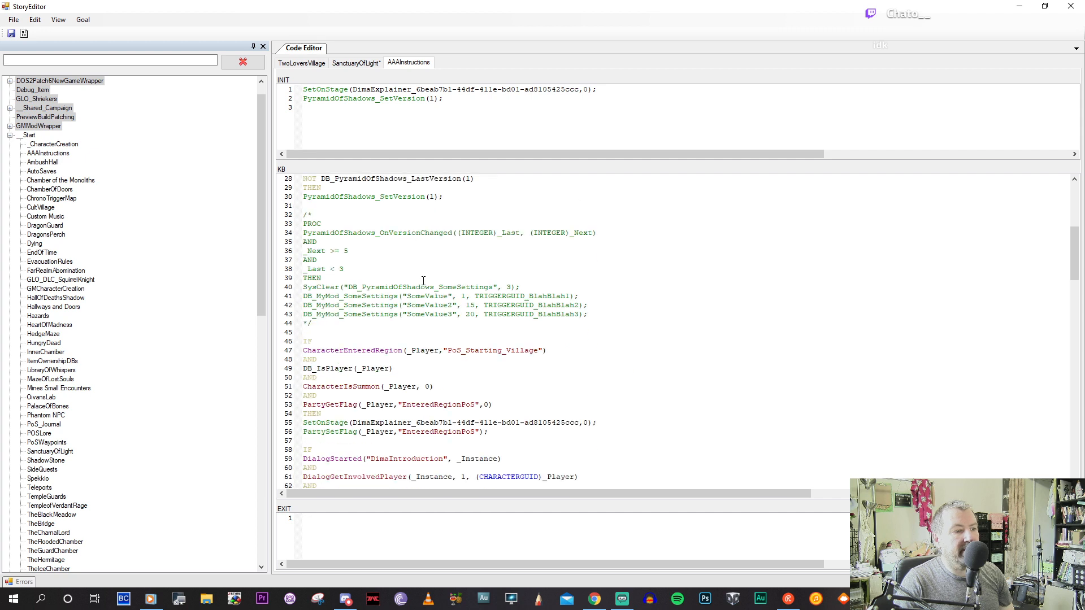
scroll(423, 281, down, 2)
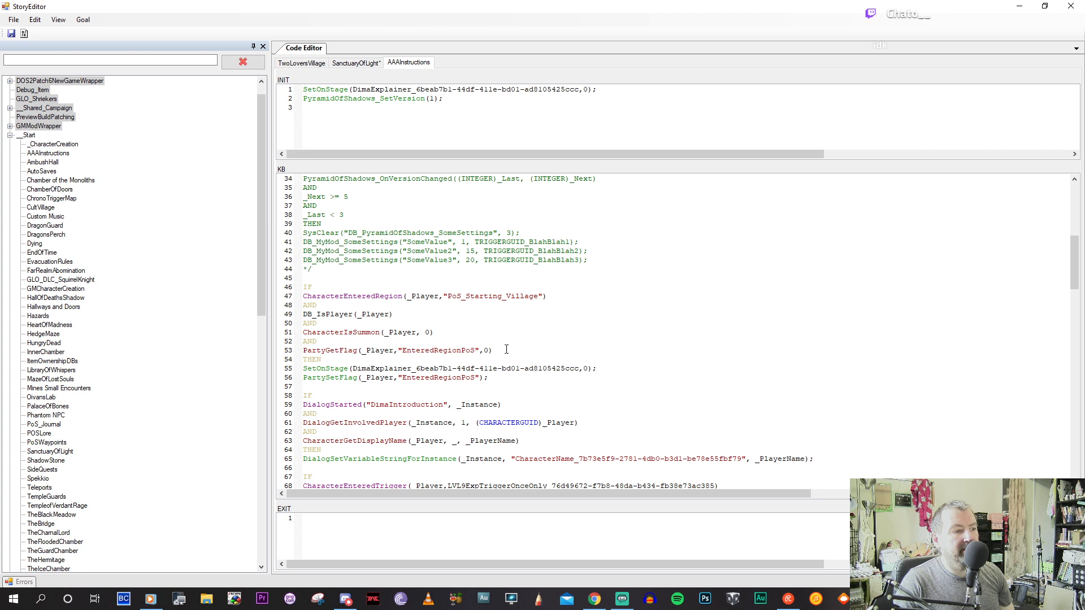
scroll(506, 350, down, 2)
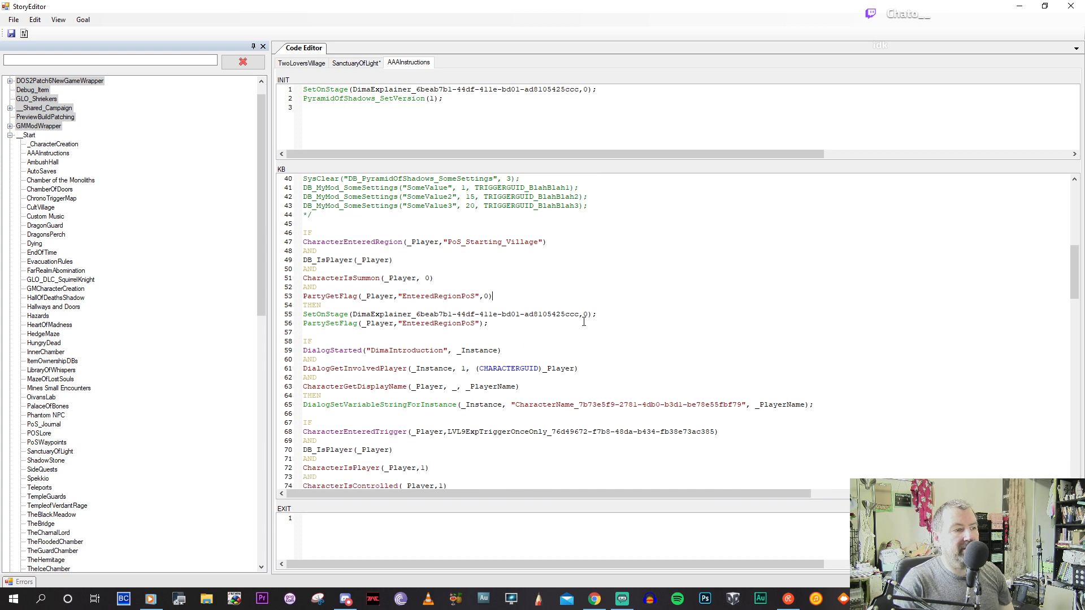
key(Return)
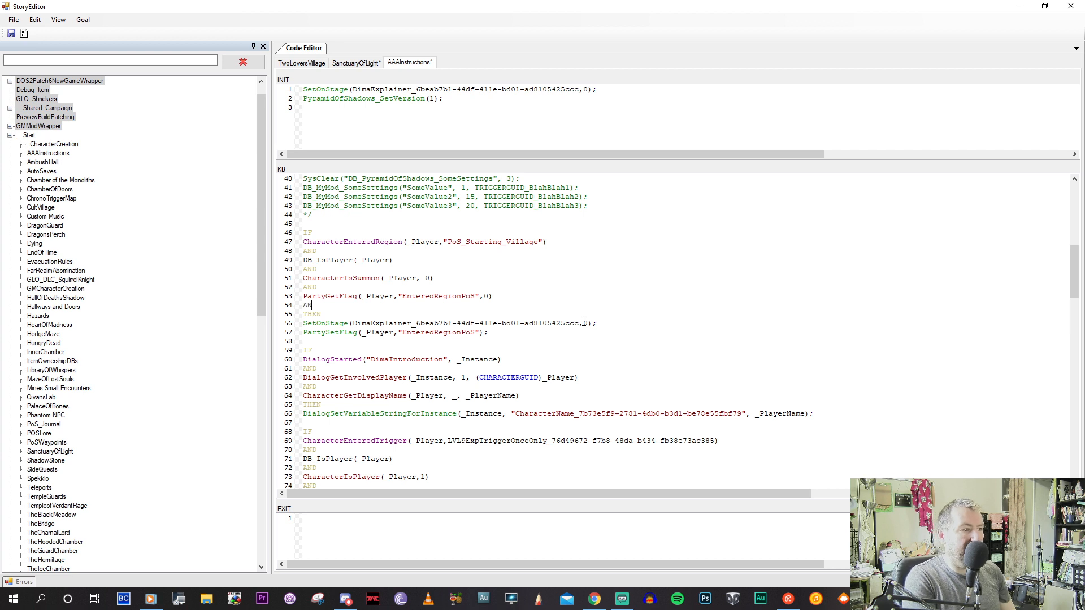
text(AND)
key(Return)
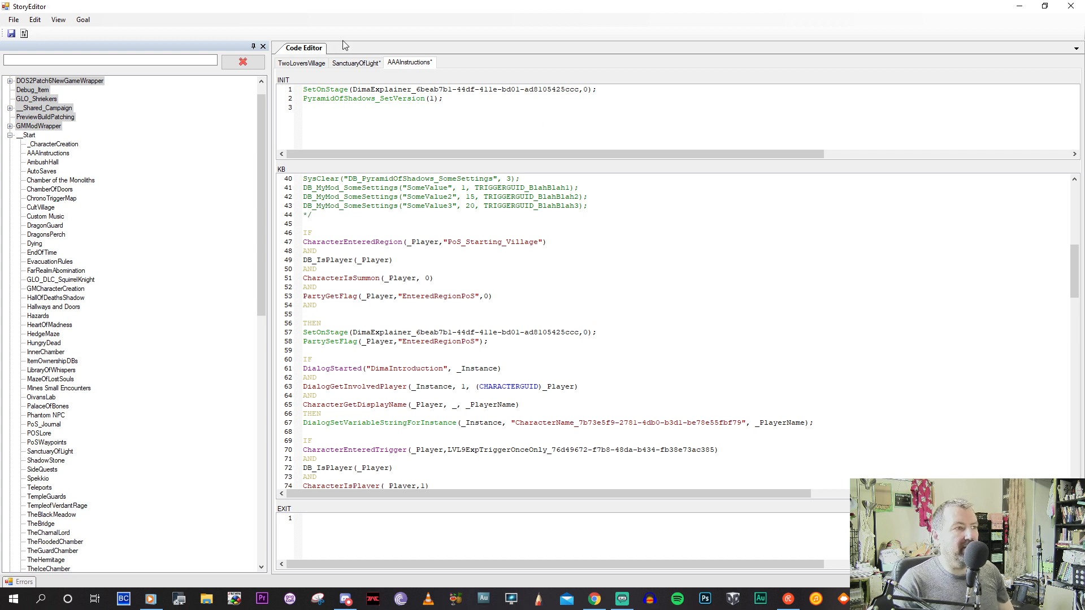
Copy the AND PartyGetFlag(_Player,"TrueKaravakosDead",0) condition from SanctuaryOfLight over the new AND line in AAAInstructions.
click(346, 63)
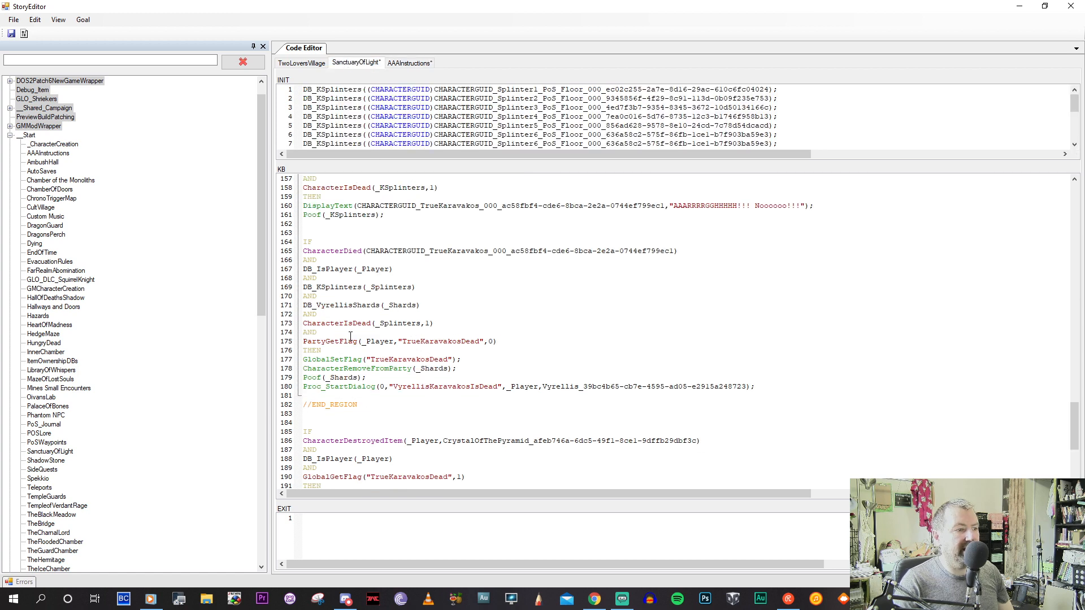
drag(505, 339, 304, 336)
key(ctrl+c)
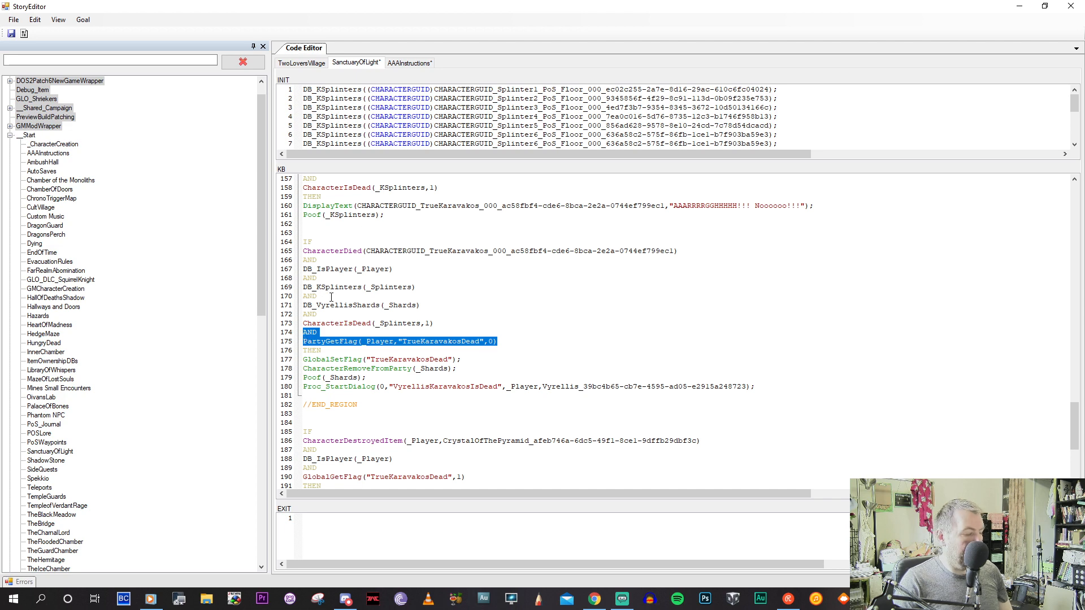
click(409, 64)
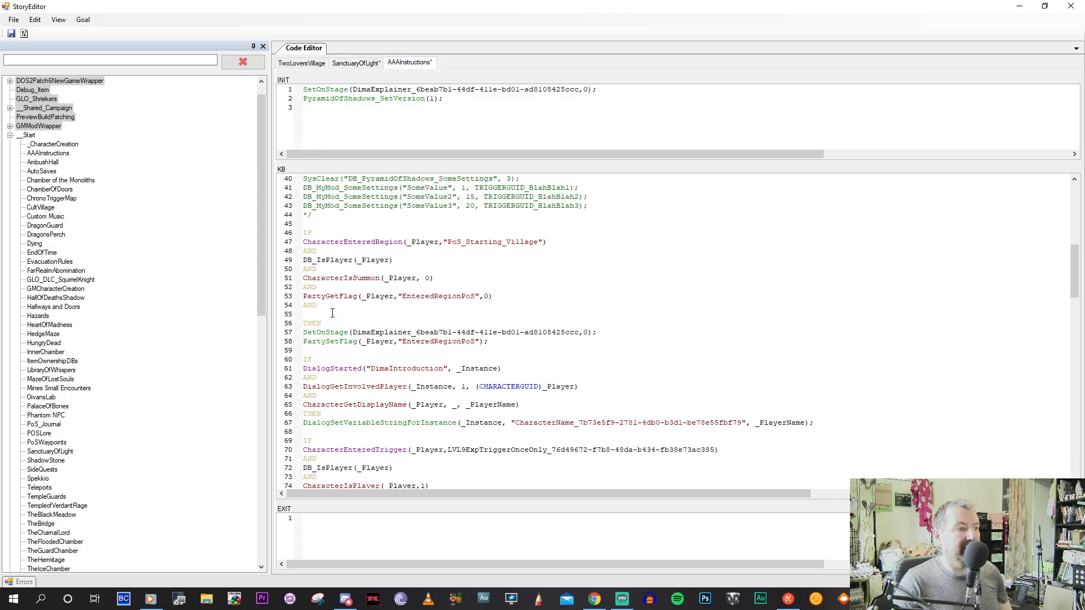
drag(302, 306, 302, 314)
key(ctrl+v)
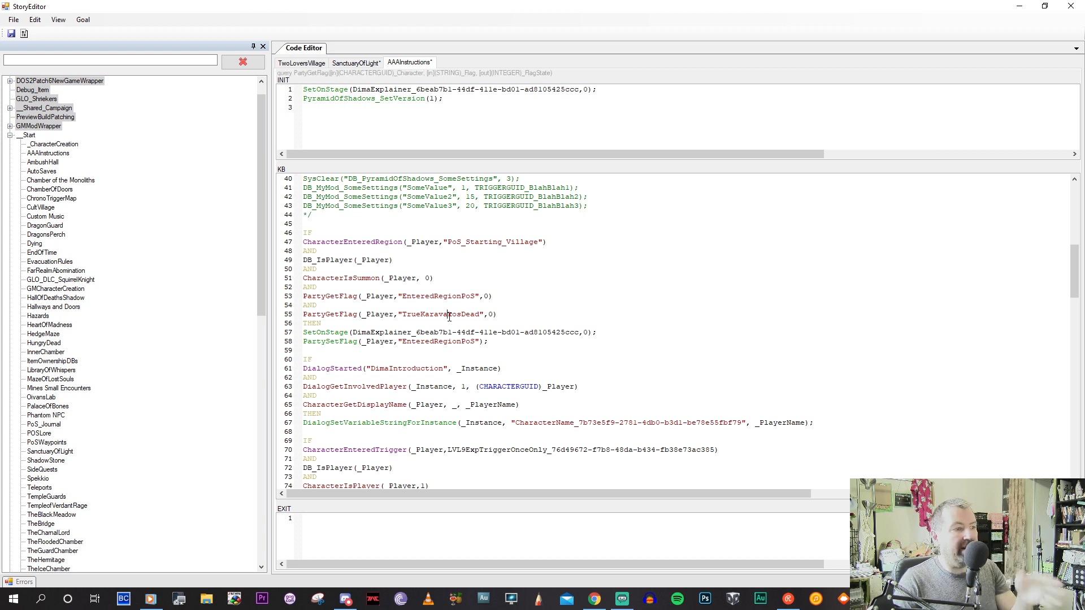
Review the AAAInstructions rules from the EnteredRegionPoS flag through the Dima dialog and display-text events, and return to the region rule.
click(415, 342)
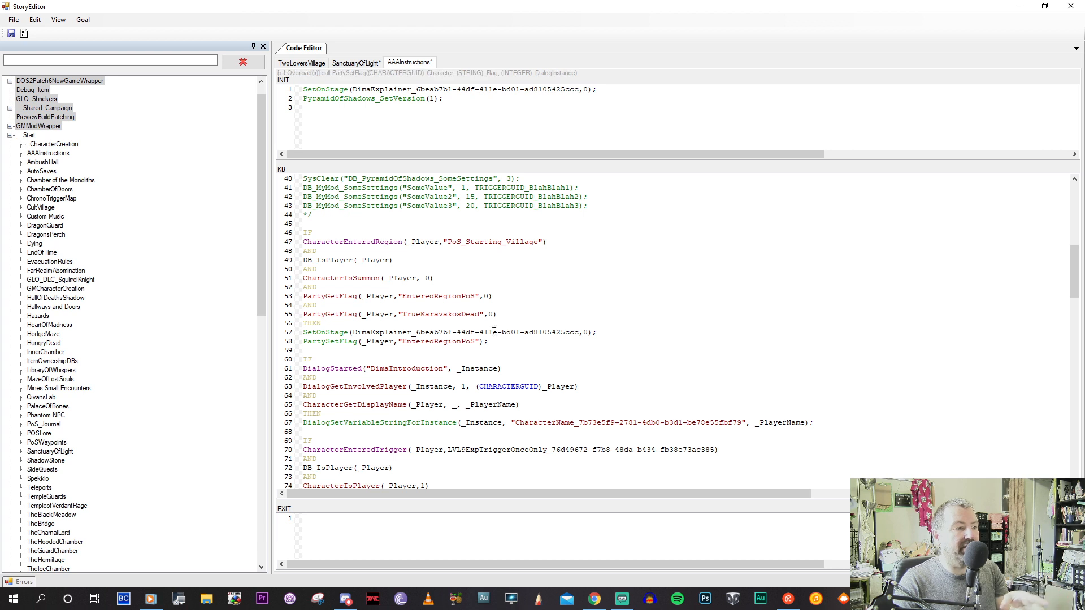
key(Right)
key(Right)
key(Right)
key(Right)
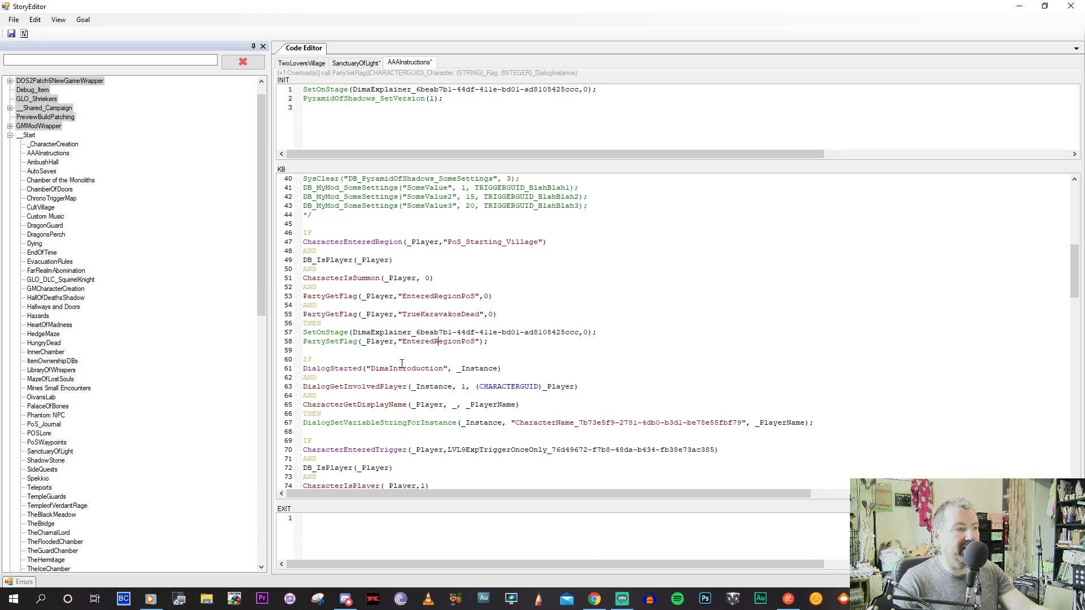
scroll(402, 363, down, 2)
scroll(402, 364, down, 2)
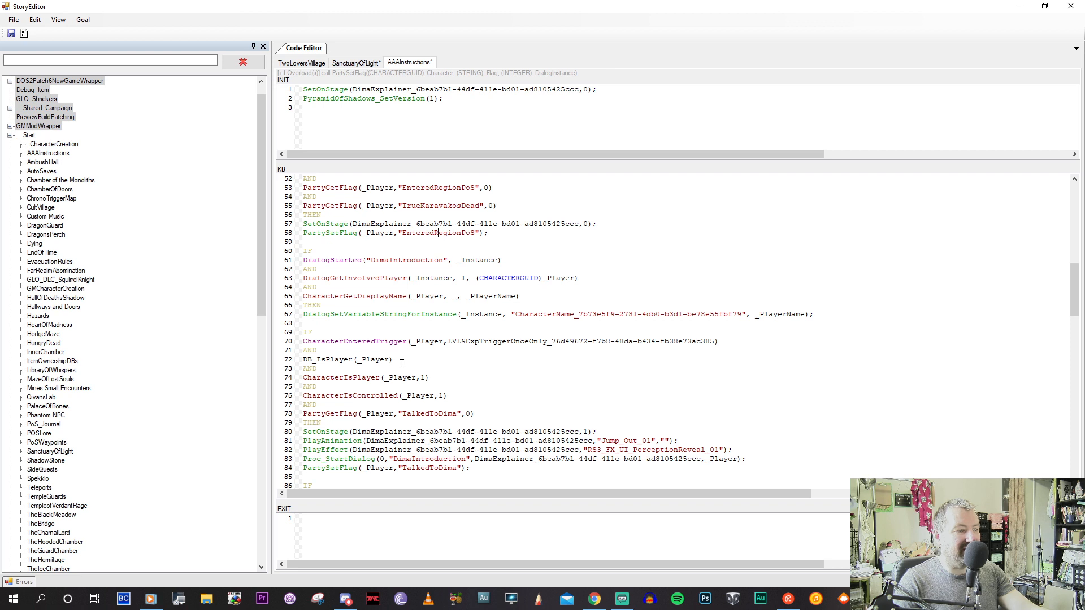
scroll(401, 364, down, 3)
scroll(402, 363, down, 3)
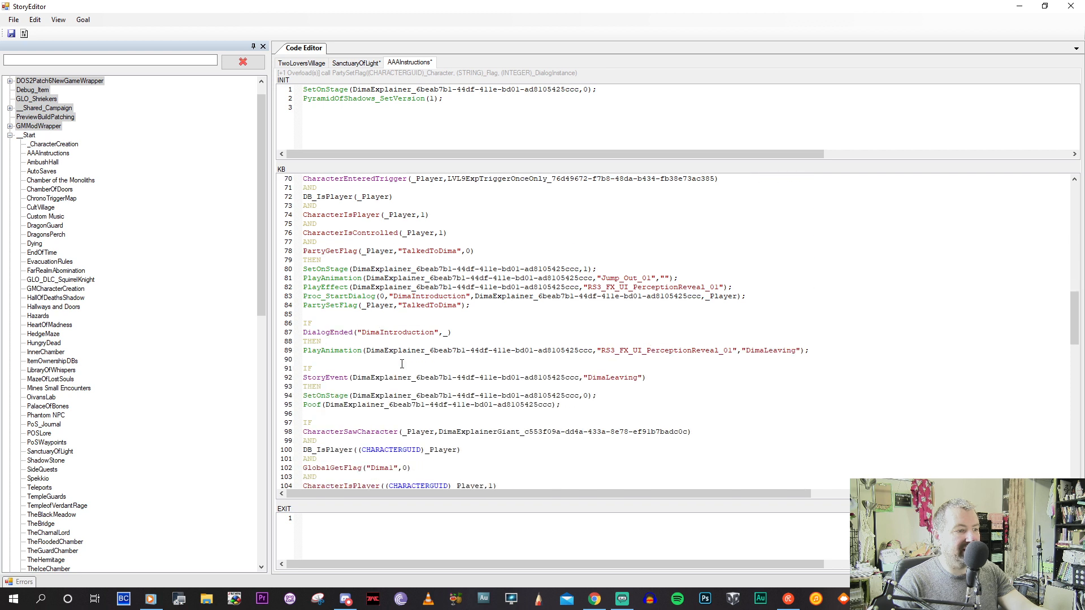
scroll(401, 363, down, 2)
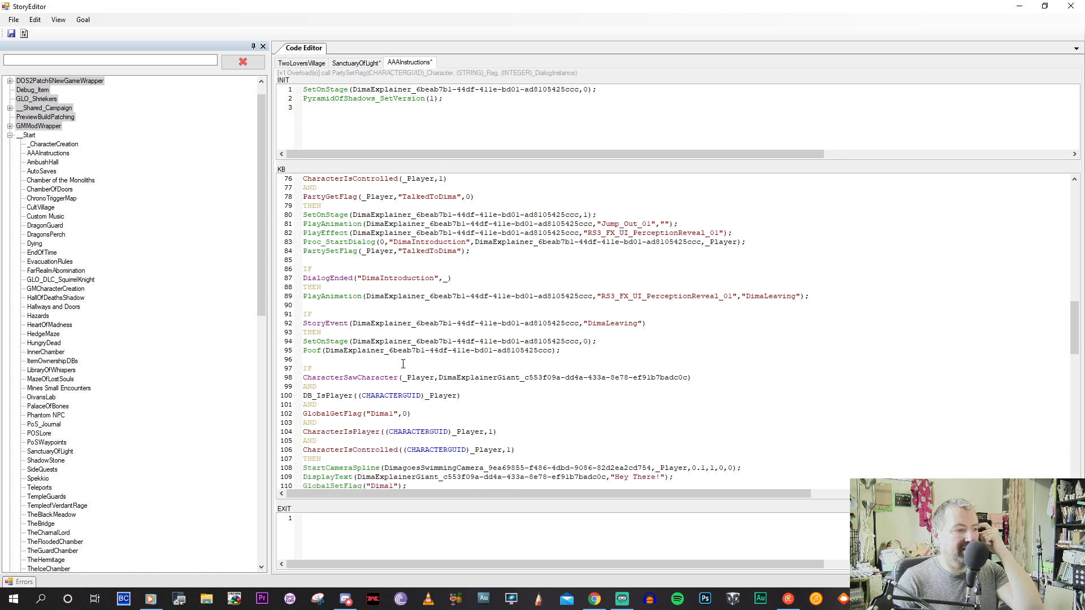
scroll(403, 364, down, 1)
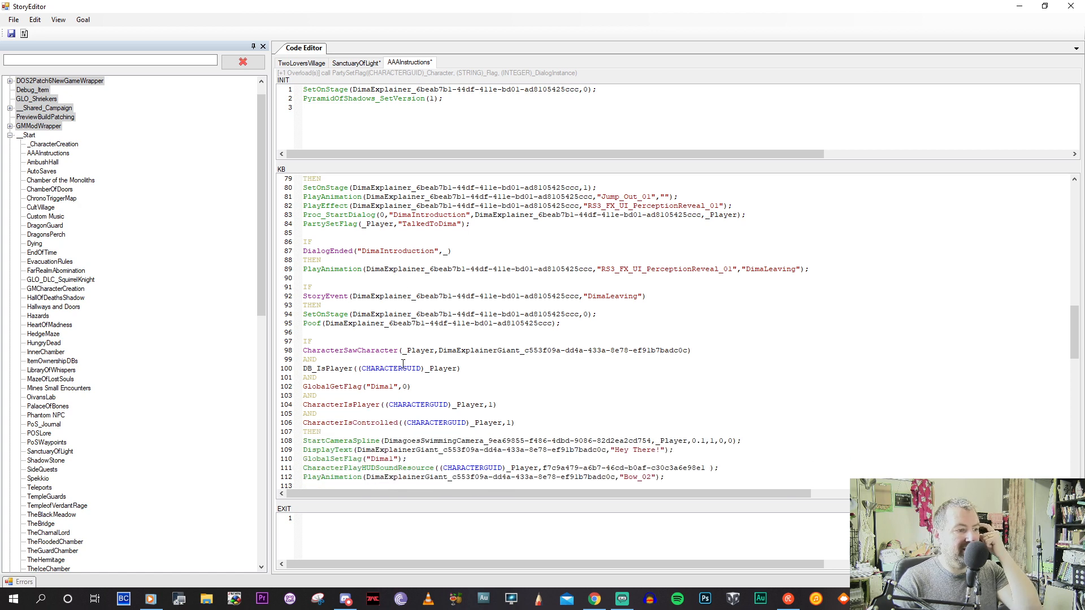
scroll(403, 364, down, 1)
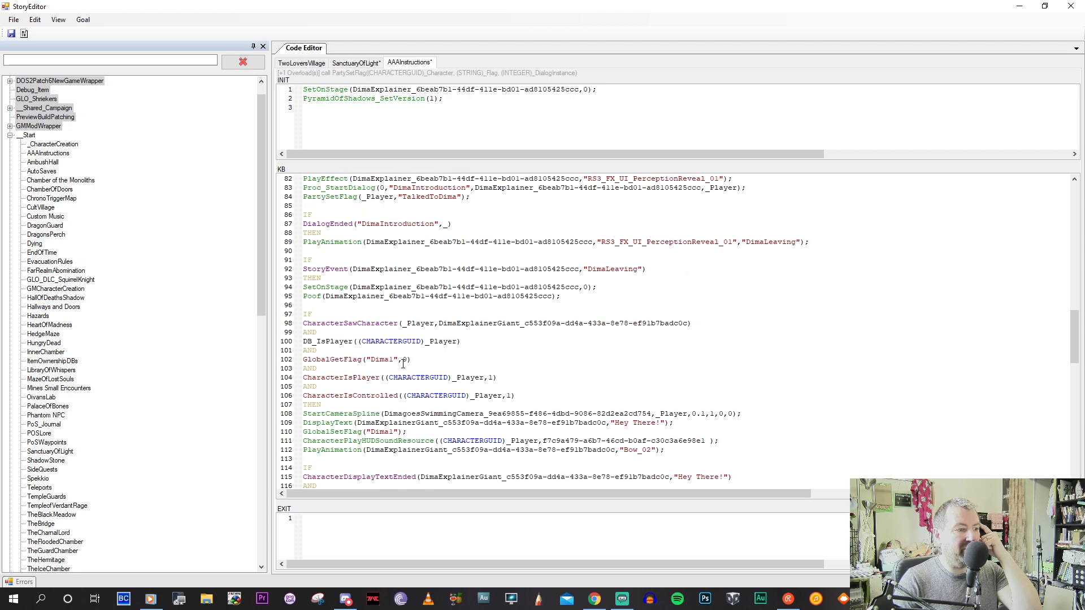
scroll(403, 363, down, 8)
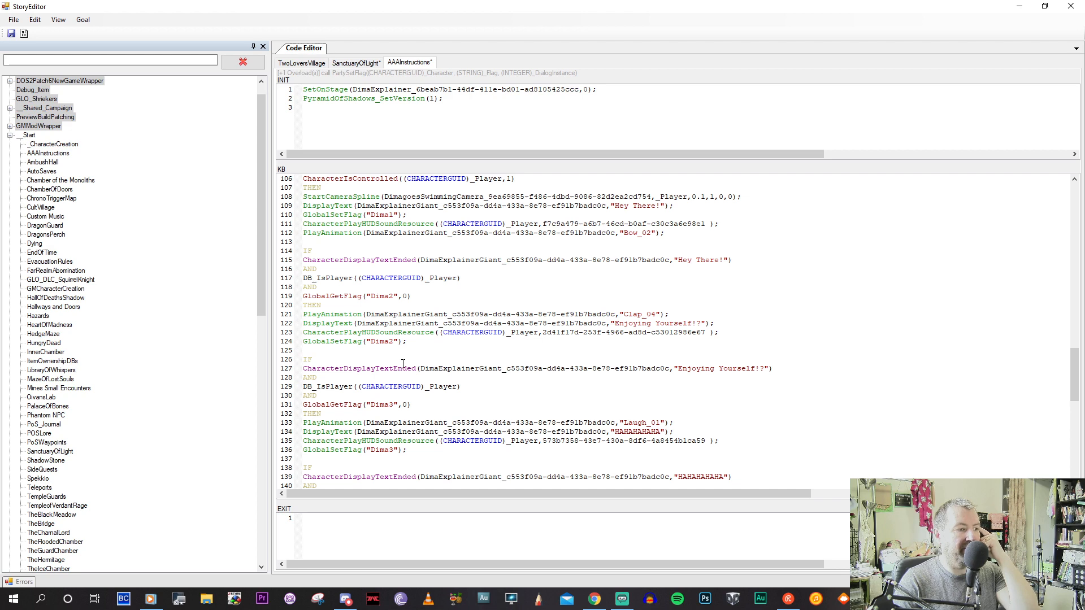
scroll(403, 363, down, 4)
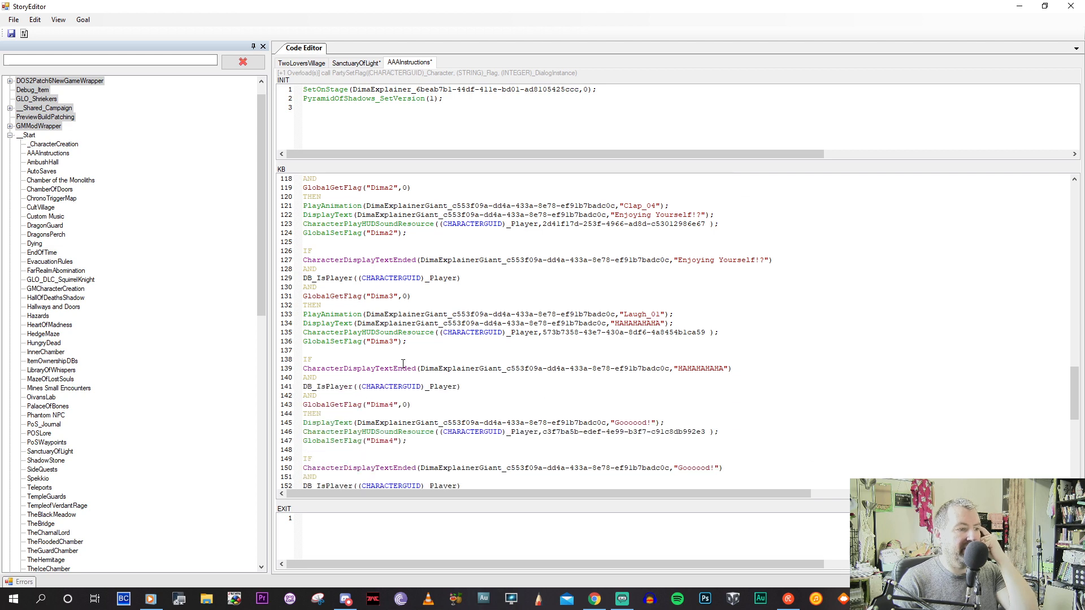
scroll(402, 363, down, 3)
scroll(403, 363, up, 20)
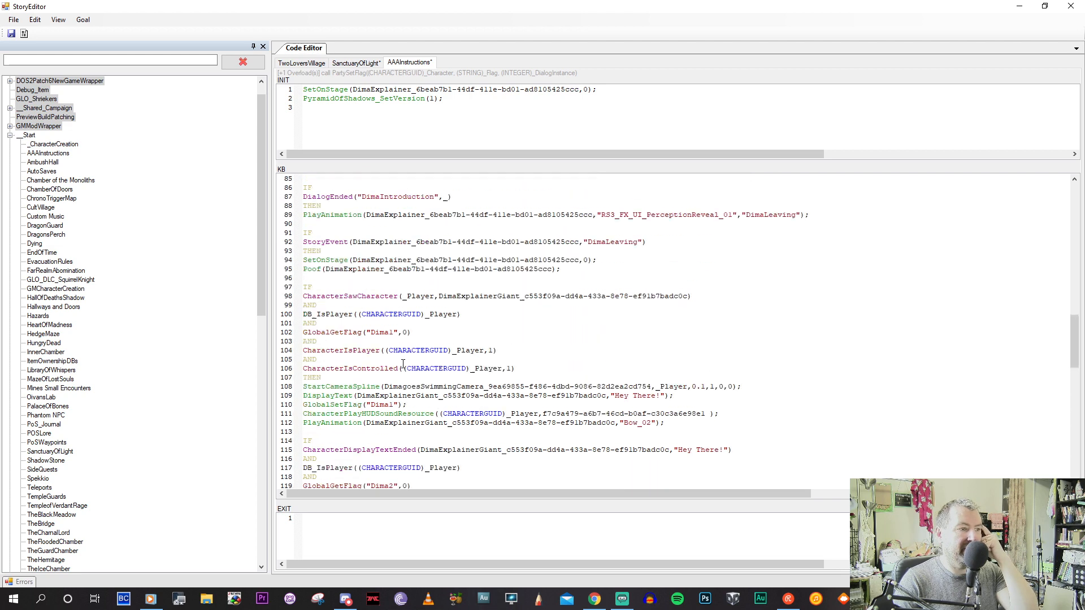
scroll(403, 364, up, 7)
scroll(404, 364, up, 3)
scroll(404, 364, down, 4)
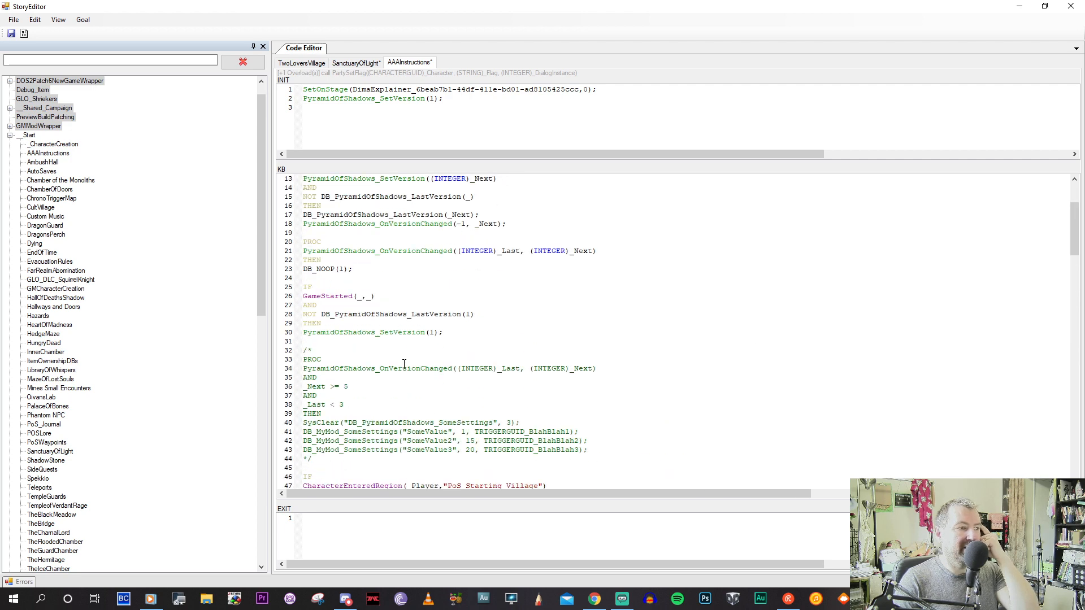
scroll(404, 365, down, 3)
scroll(404, 364, down, 3)
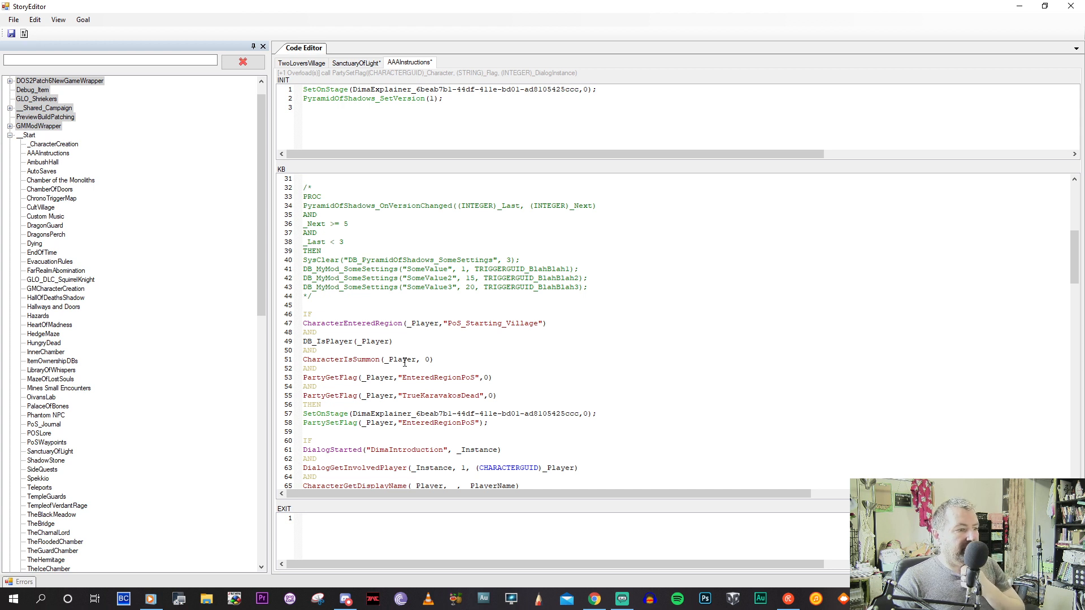
Move the AND PartyGetFlag(_Player,"TrueKaravakosDead",0) condition from below the EnteredRegionPoS check to directly below CharacterIsSummon(_Player, 0).
scroll(405, 362, down, 1)
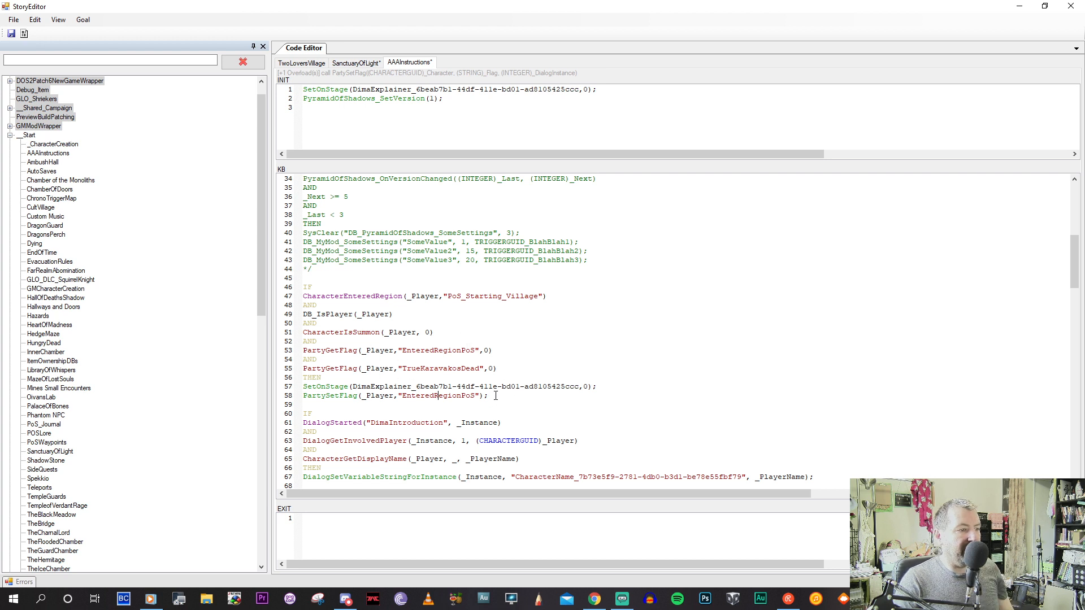
drag(508, 370, 303, 359)
key(ctrl+c)
key(BackSpace)
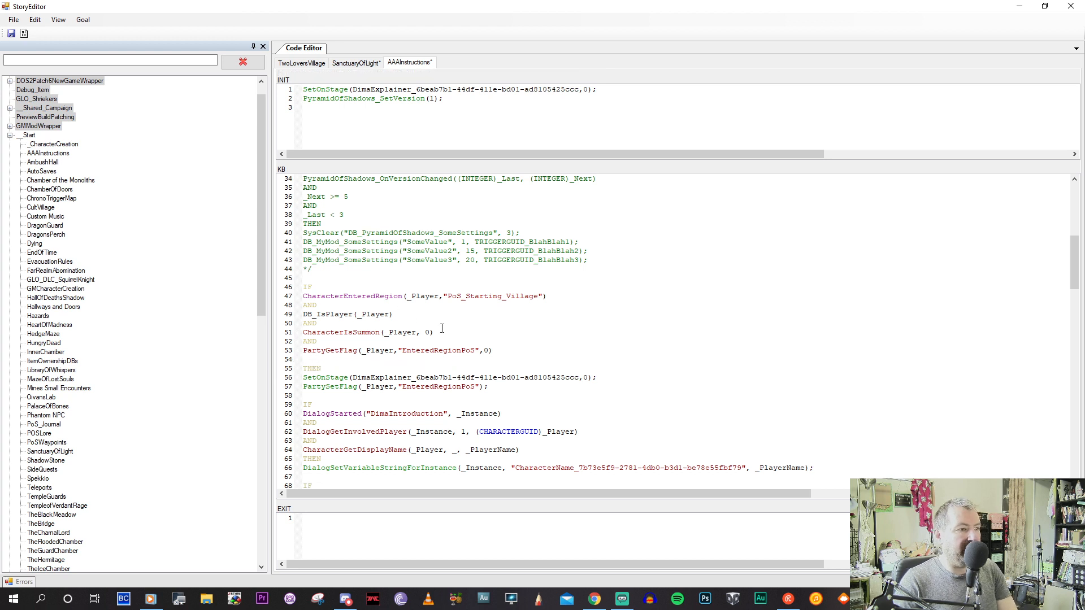
key(BackSpace)
drag(434, 332, 301, 324)
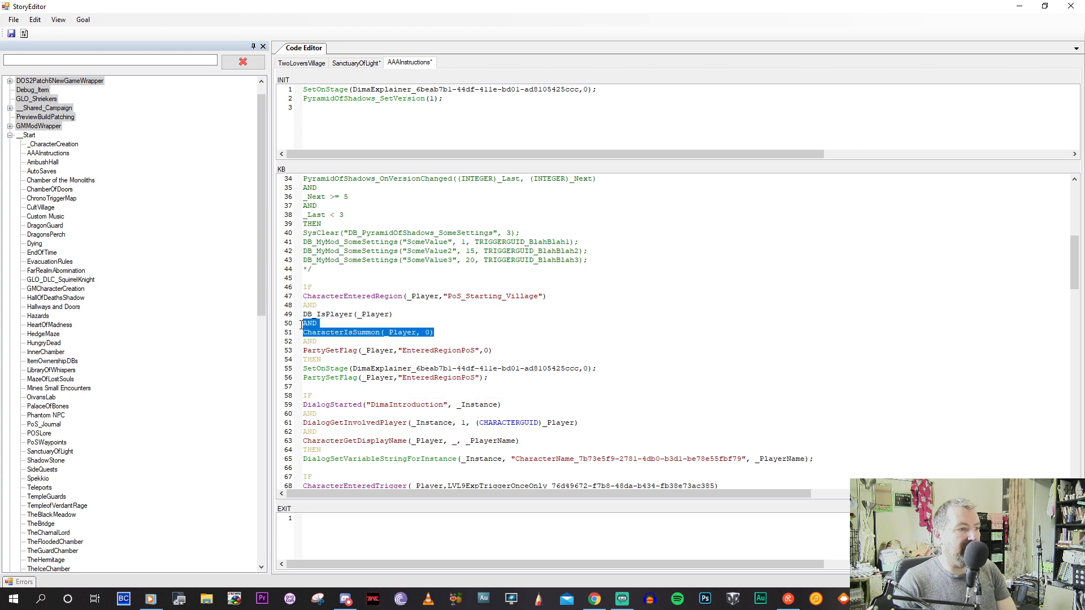
click(451, 333)
key(Return)
key(ctrl+v)
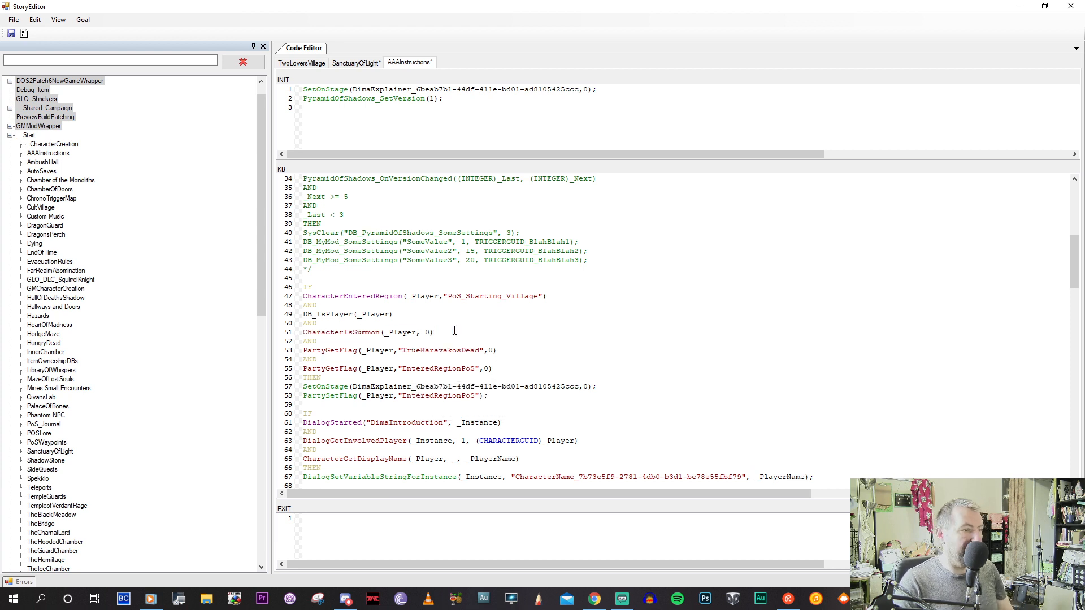
Delete the CharacterIsSummon and TrueKaravakosDead conditions, with their AND lines, from the PoS_Starting_Village region rule.
drag(496, 350, 303, 323)
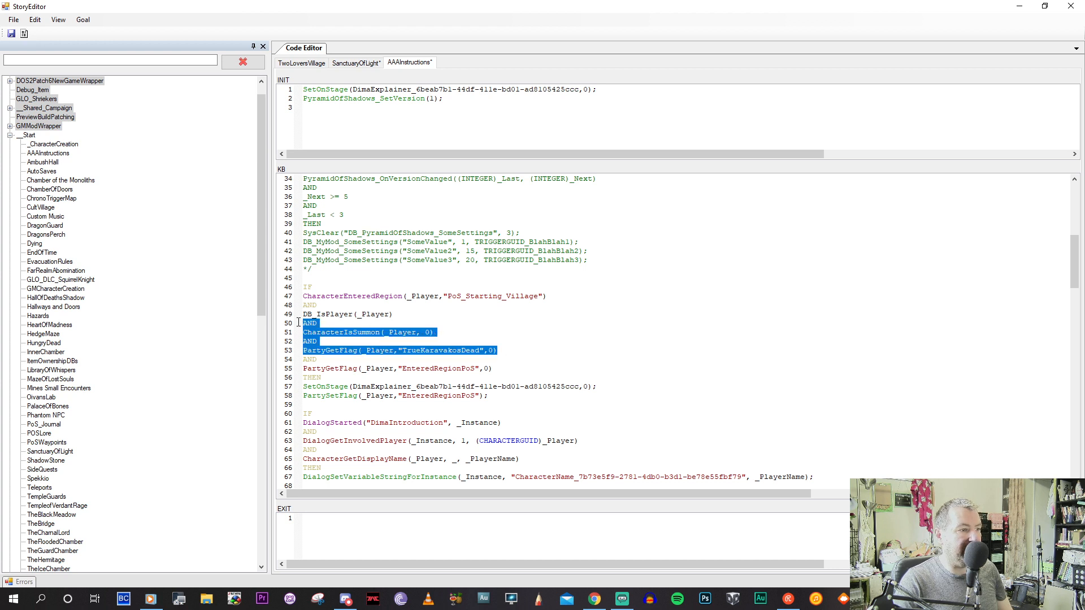
key(BackSpace)
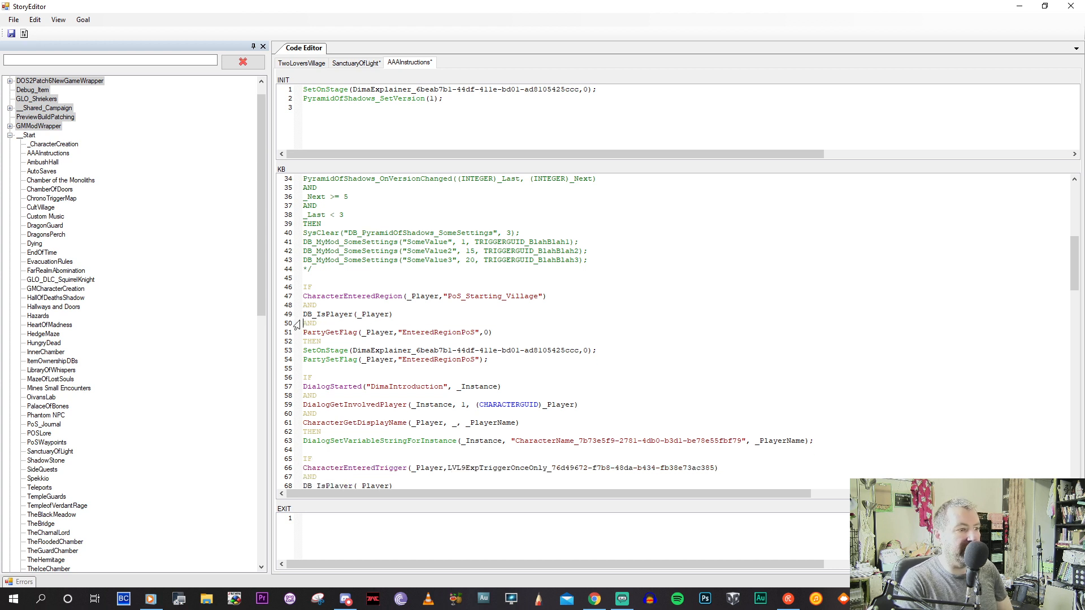
click(458, 306)
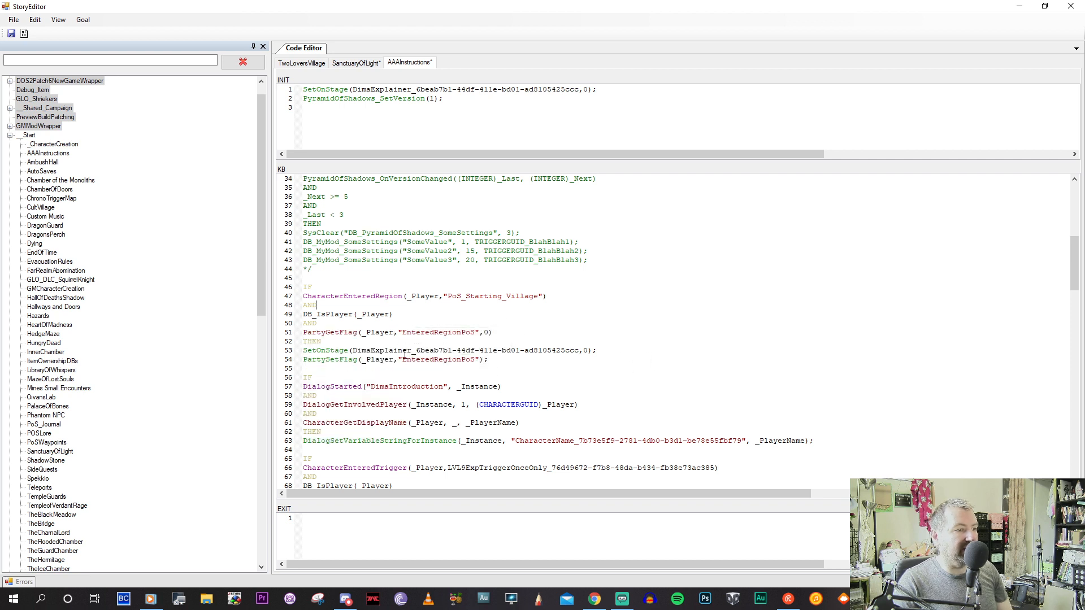
click(504, 353)
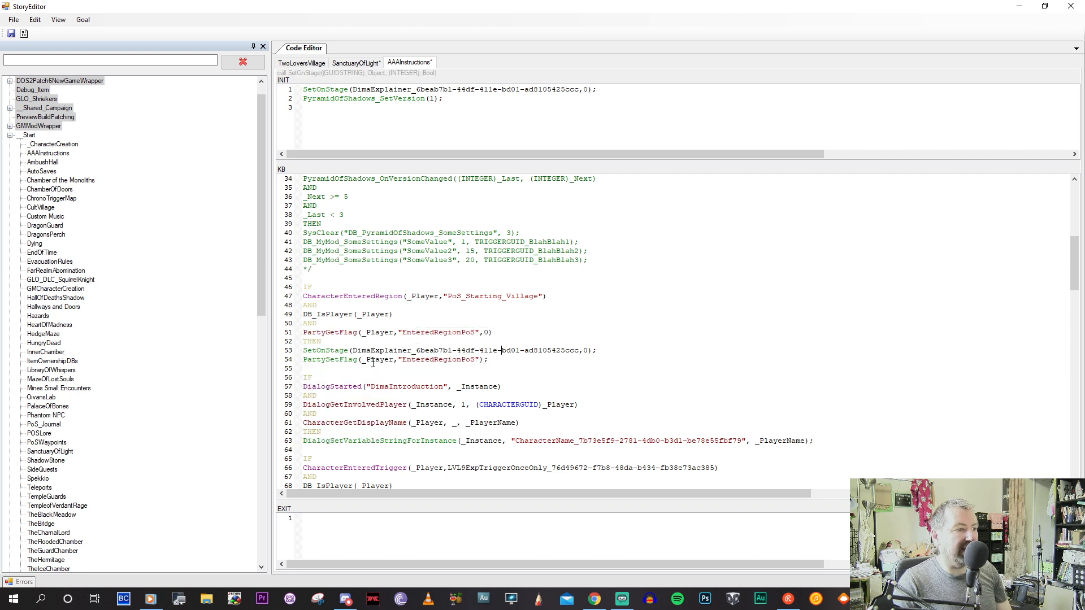
click(424, 350)
Open the _CharacterCreation script and skim its rules from Init defaults to the Lobby level support region.
double_click(54, 145)
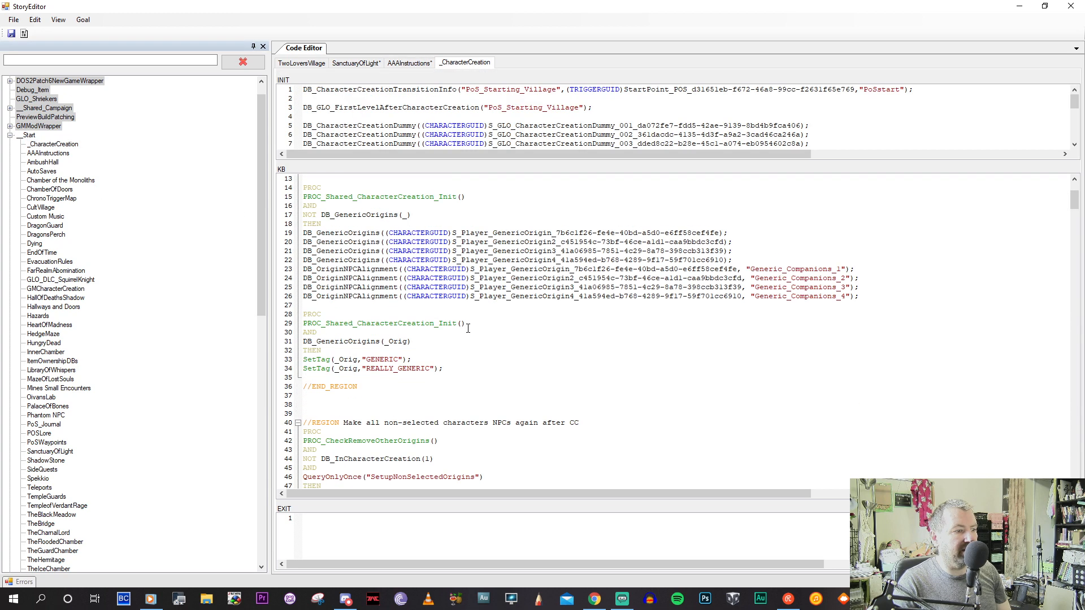
scroll(468, 329, down, 8)
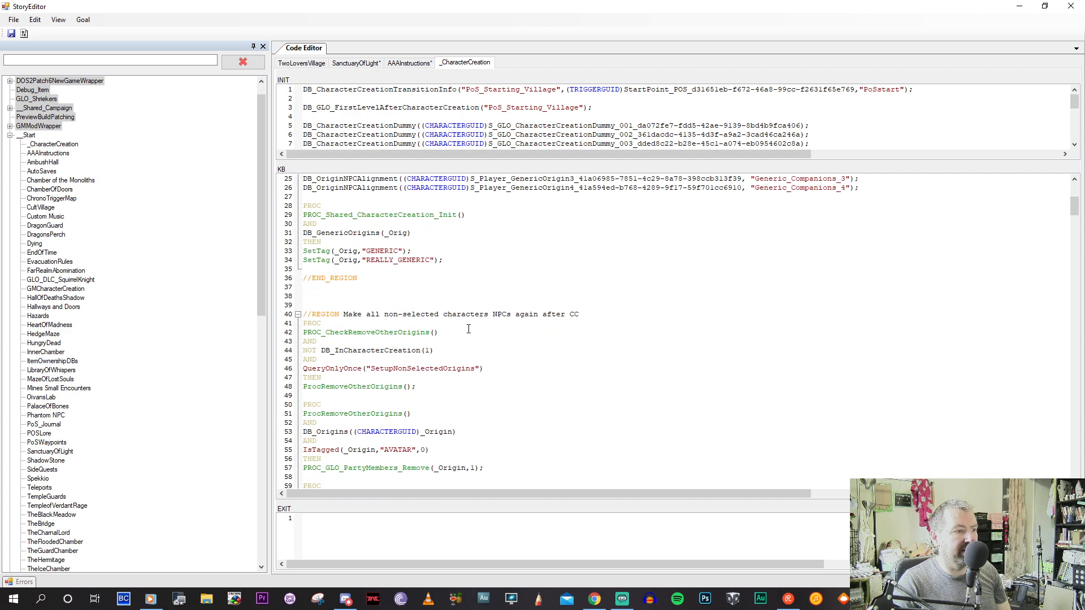
scroll(468, 329, up, 8)
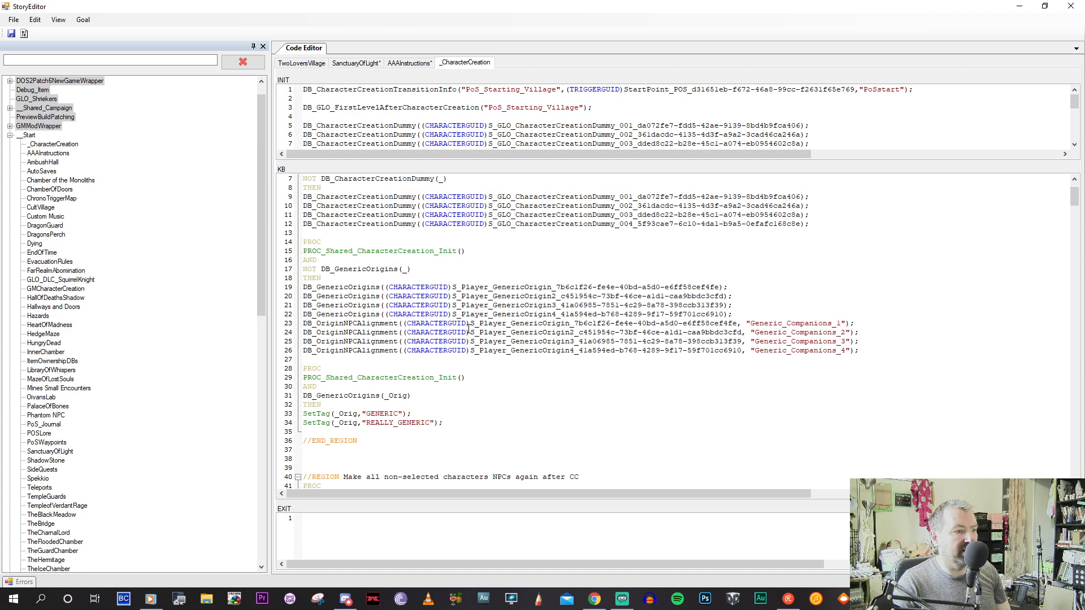
scroll(469, 328, down, 8)
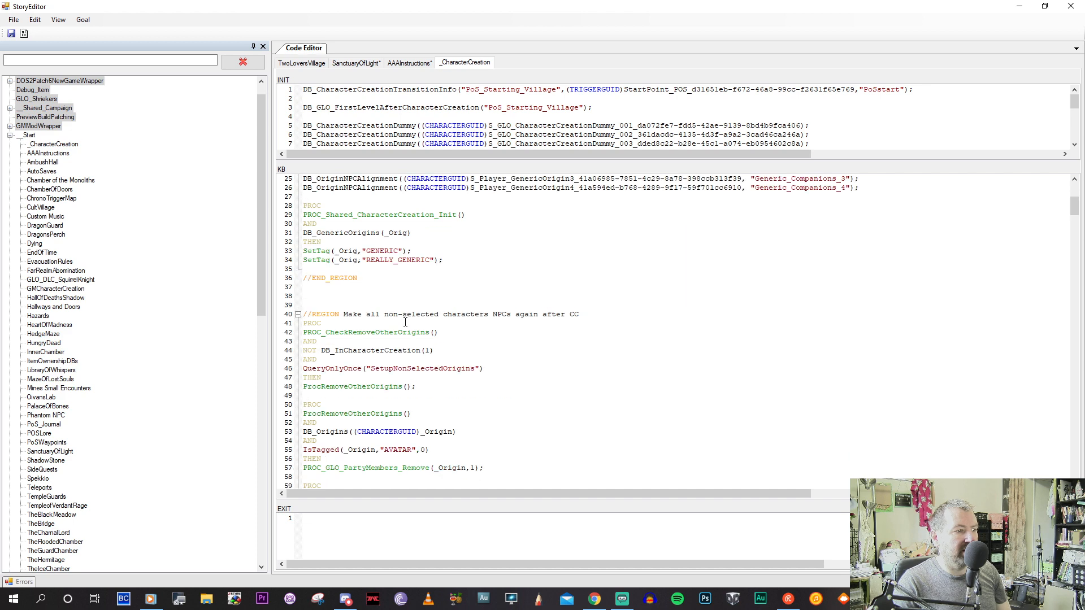
scroll(395, 320, down, 10)
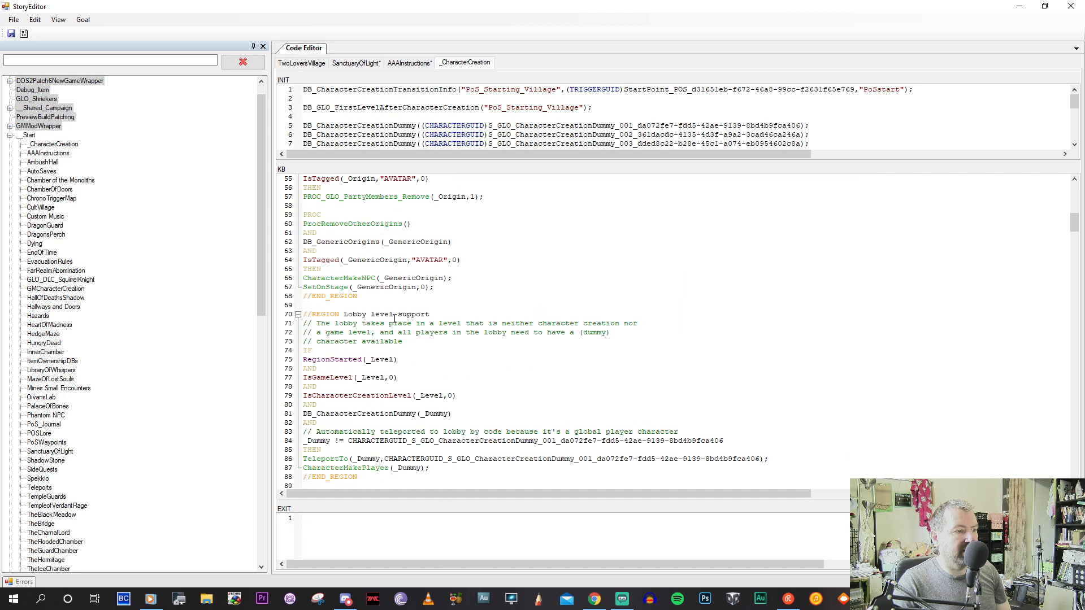
scroll(394, 320, up, 18)
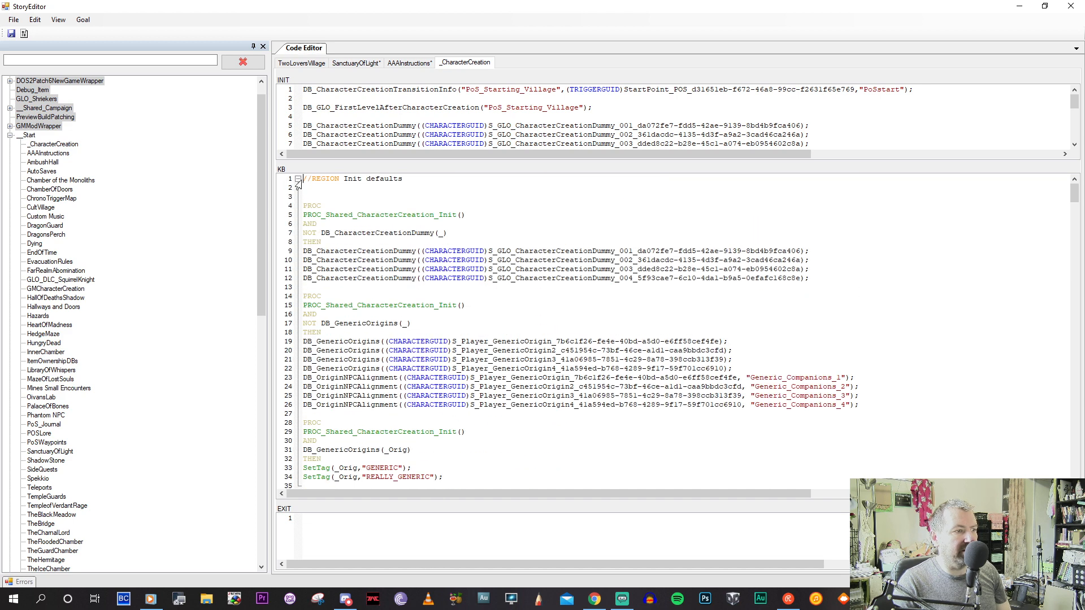
Collapse the _CharacterCreation regions from Init defaults through CC: connecting/disconnecting.
click(298, 179)
click(298, 224)
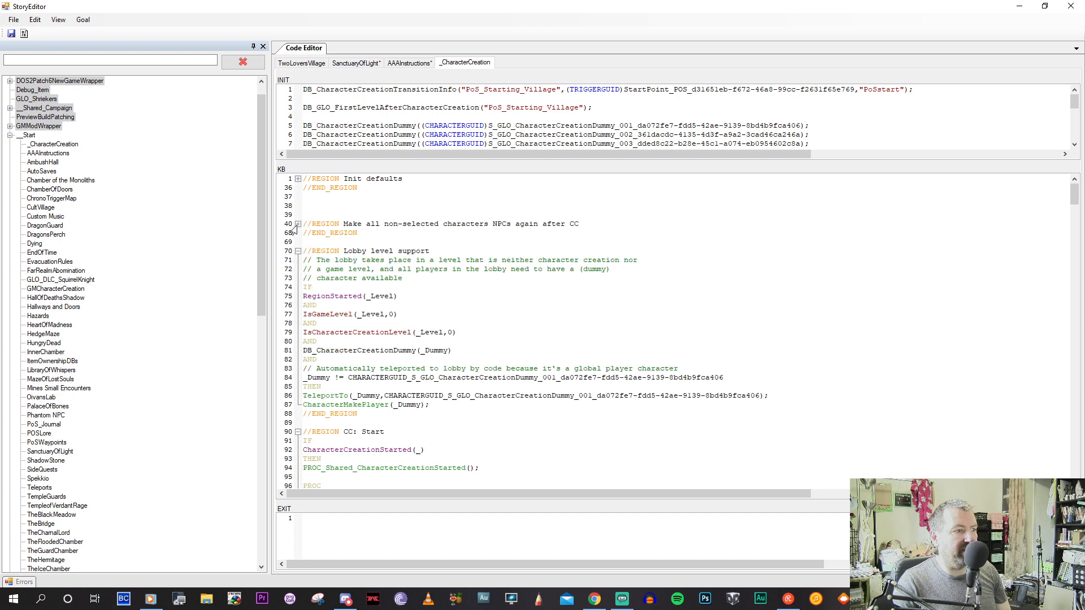
click(298, 252)
click(297, 278)
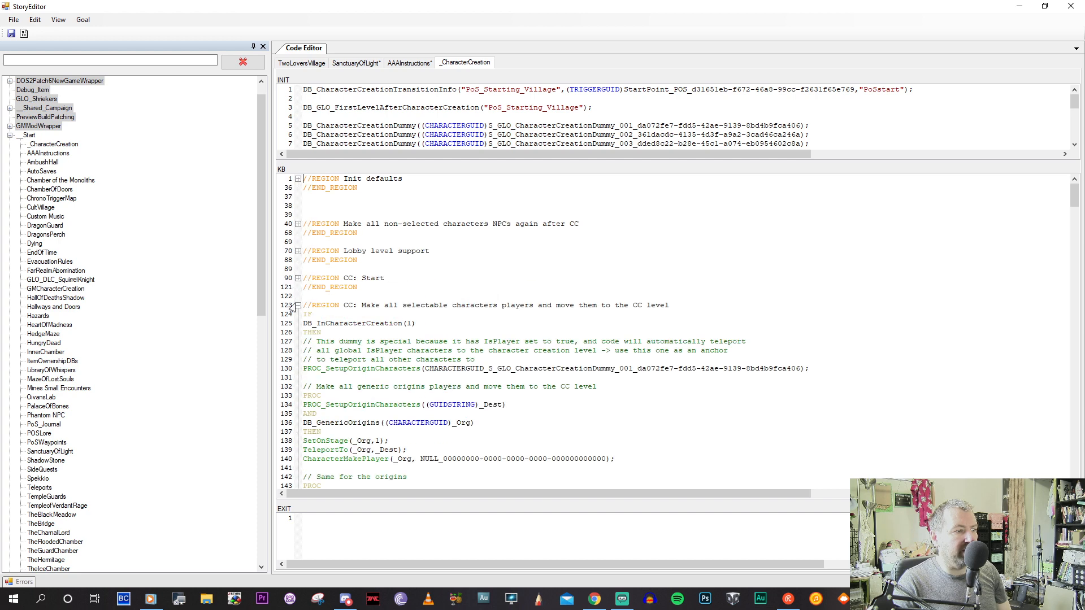
click(297, 305)
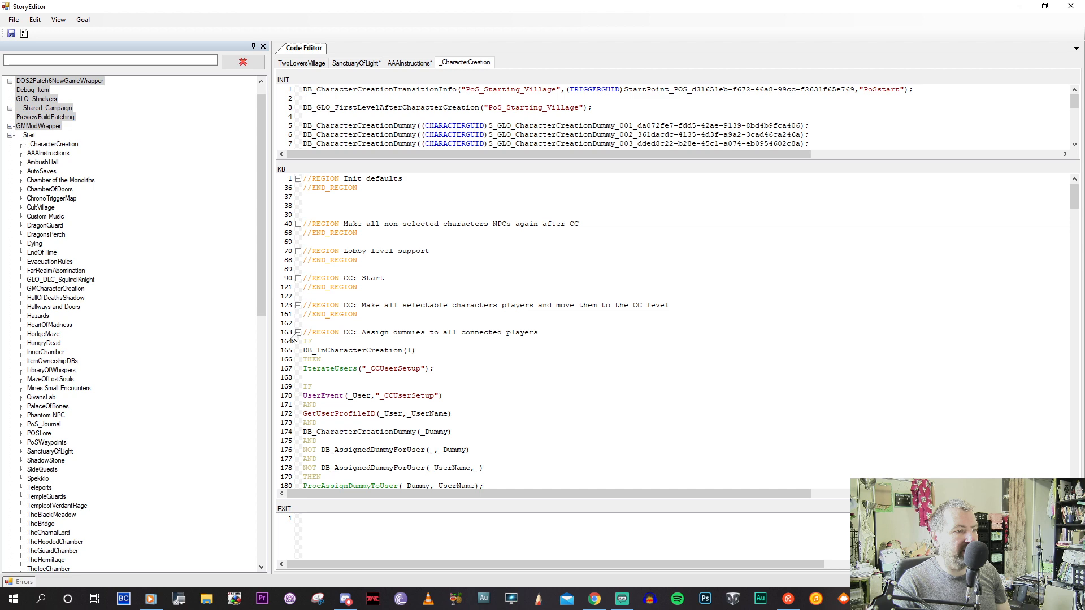
click(298, 333)
click(297, 360)
scroll(295, 365, down, 1)
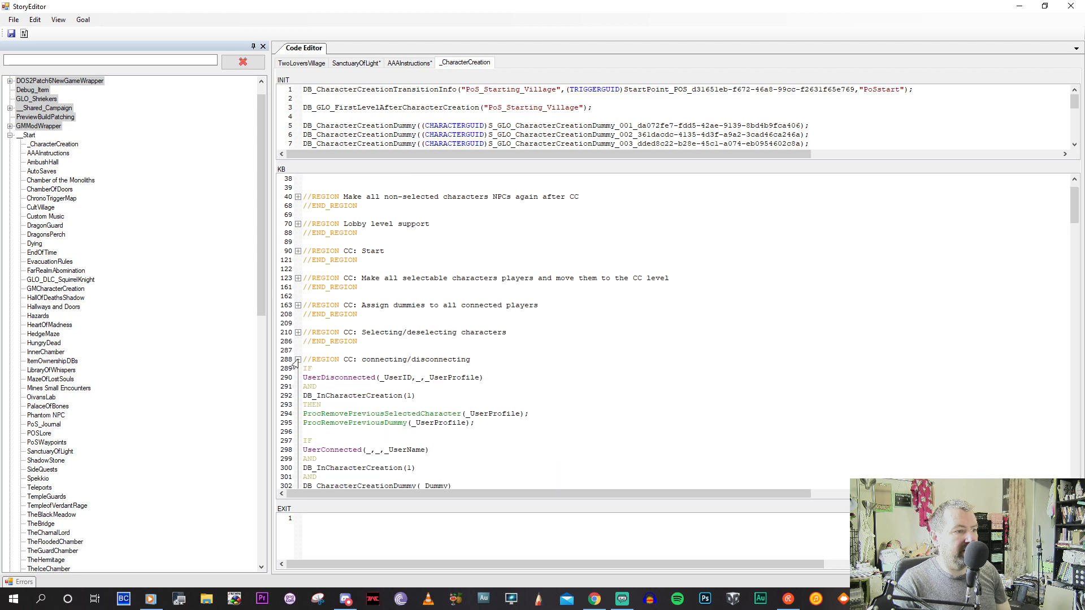
click(297, 360)
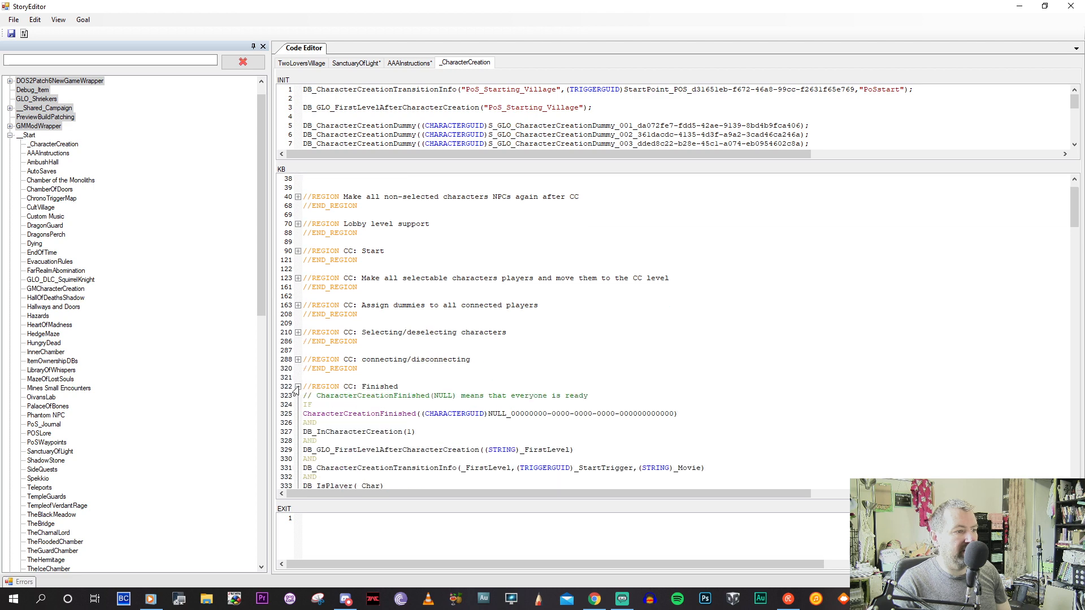
Review the _CharacterCreation rules from the CC: Finished region to the end of the script, and close the script.
scroll(327, 375, down, 12)
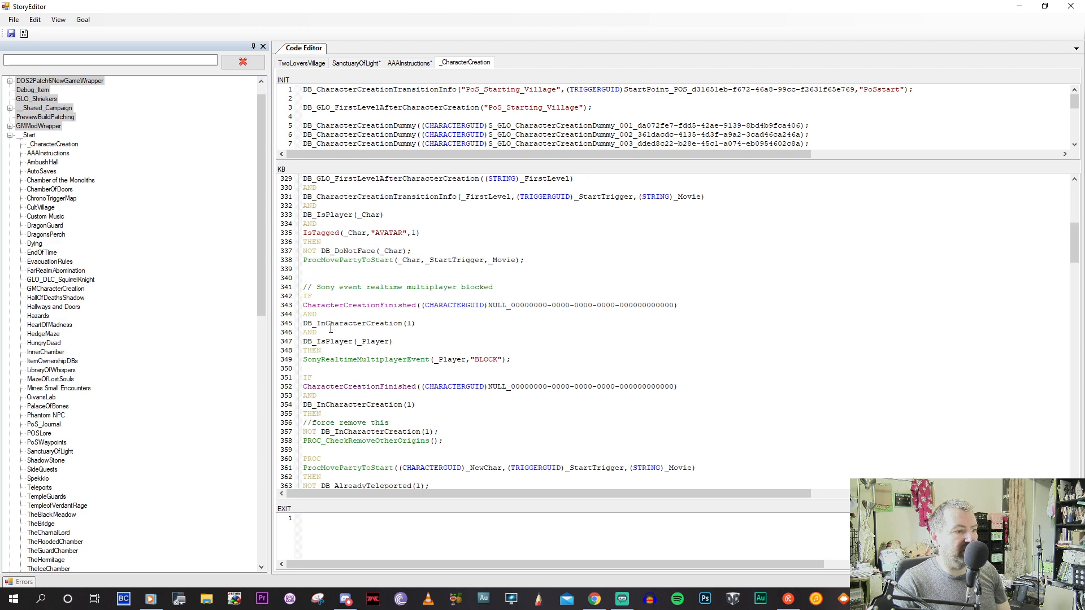
scroll(330, 328, down, 8)
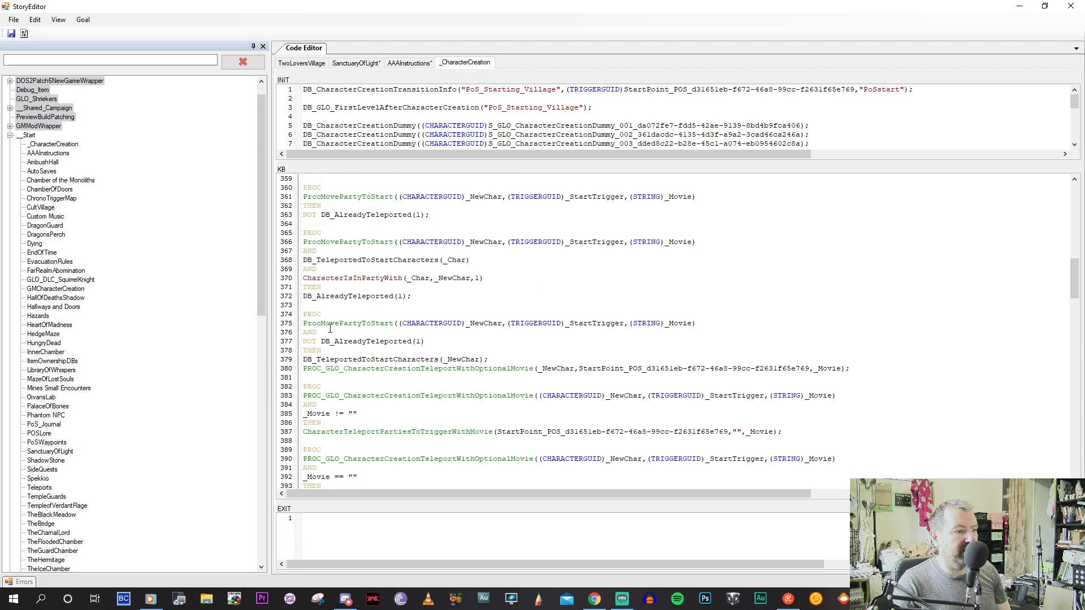
scroll(330, 328, down, 11)
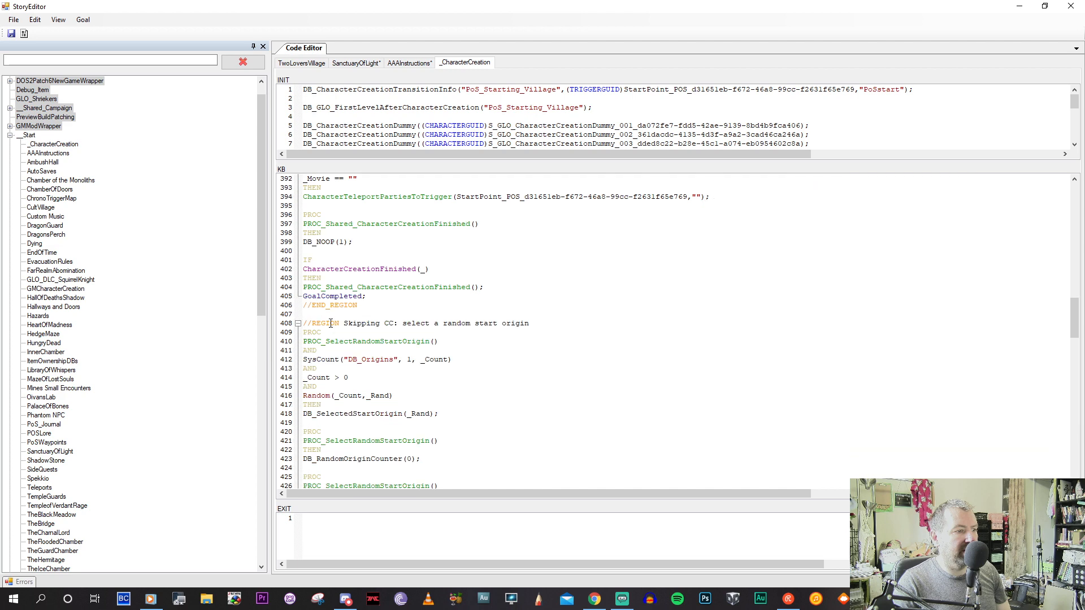
scroll(330, 323, down, 4)
scroll(332, 323, down, 13)
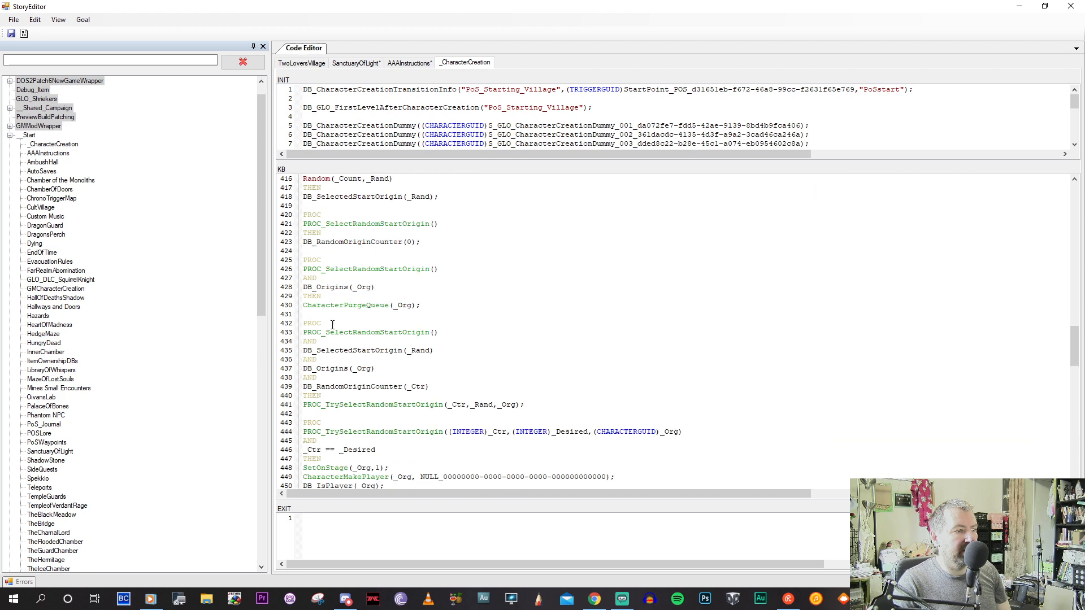
scroll(332, 328, down, 11)
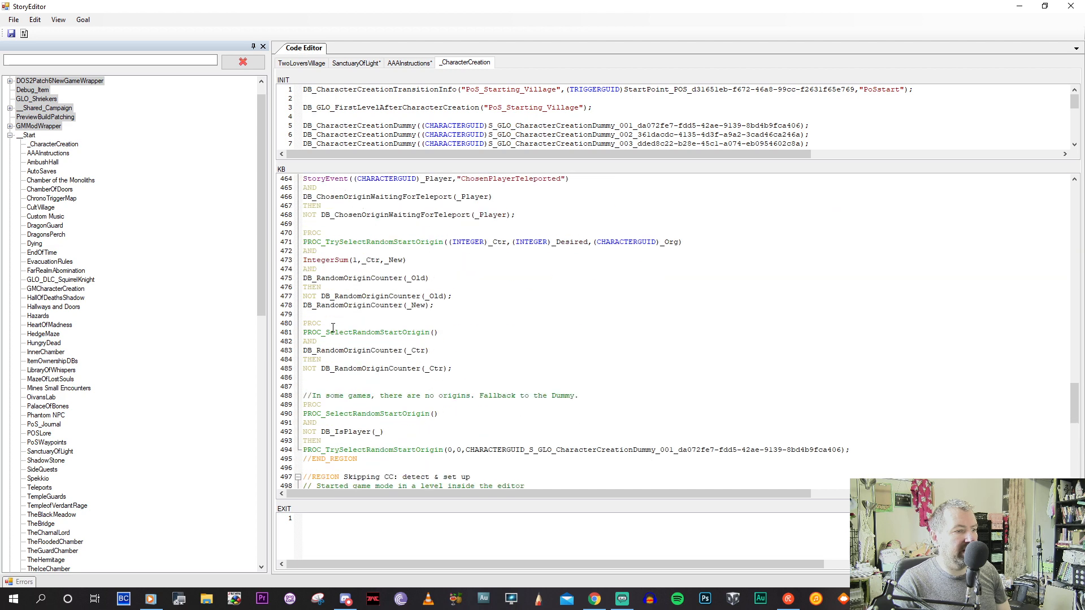
scroll(333, 330, down, 4)
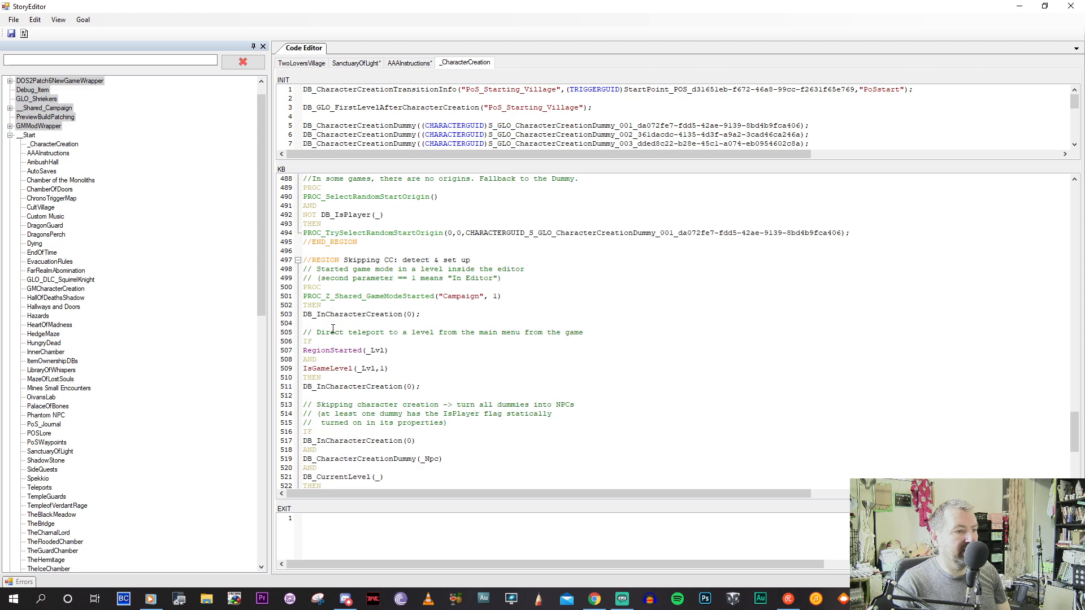
scroll(333, 330, down, 8)
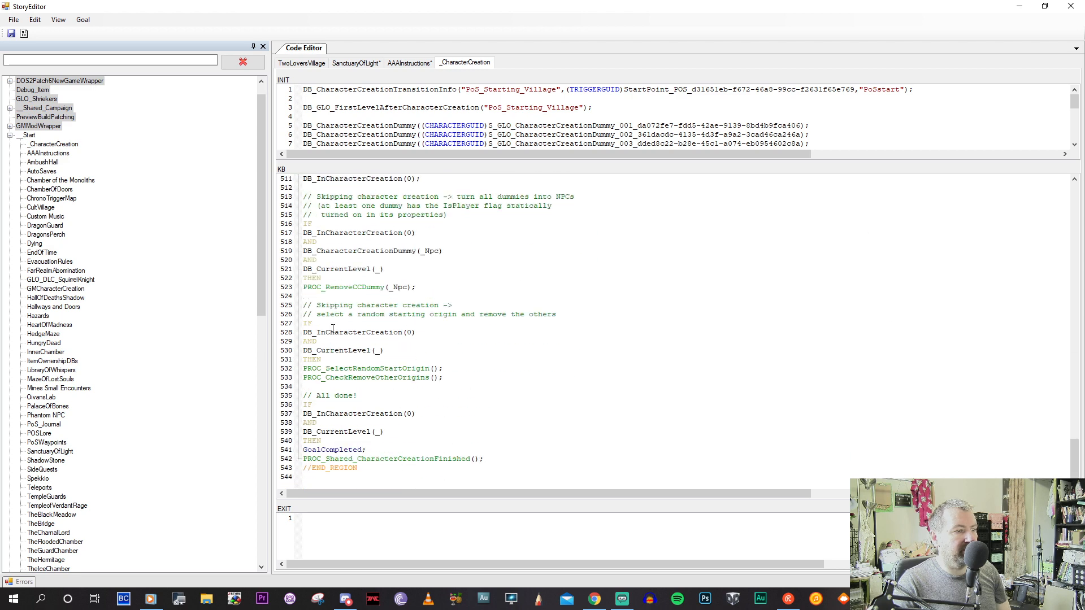
middle_click(466, 63)
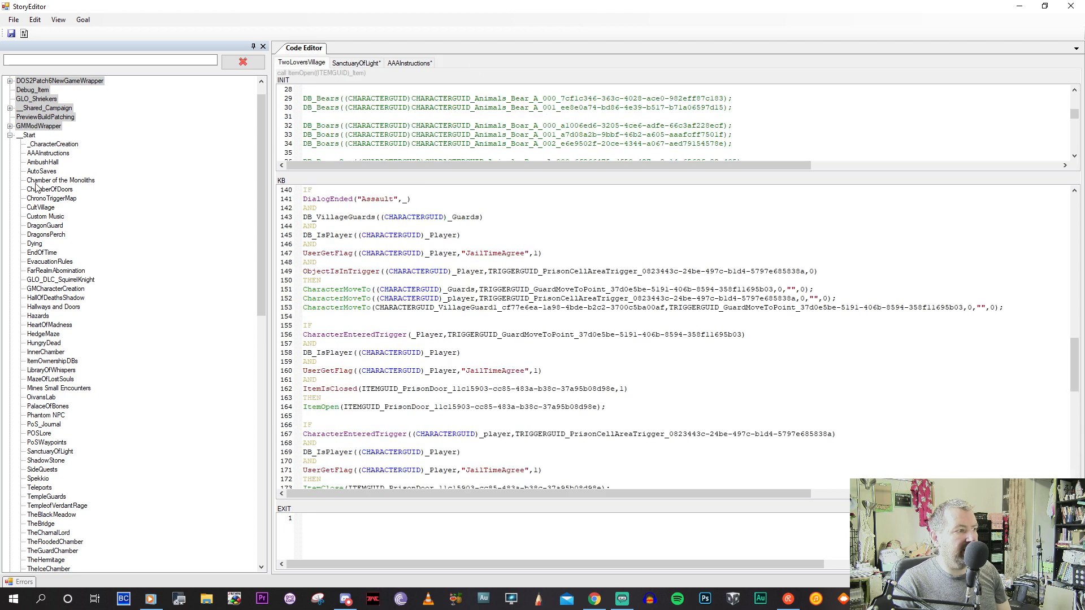
Open the TheStart script and review its rules from the AngryDwarf dialog to the Rumors and Oivans door regions.
click(46, 218)
click(42, 226)
click(39, 236)
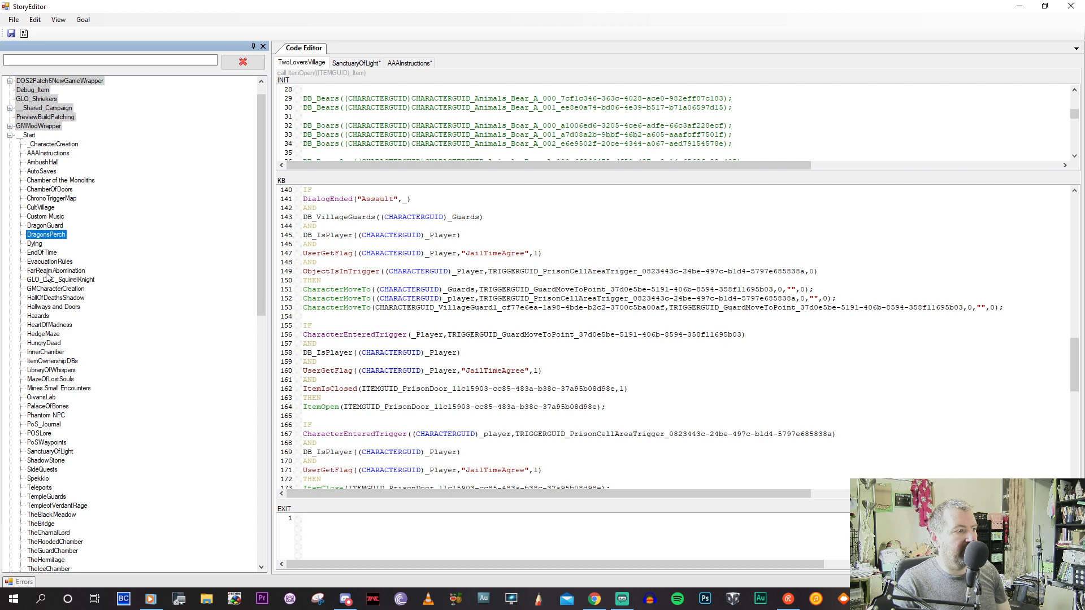
click(47, 289)
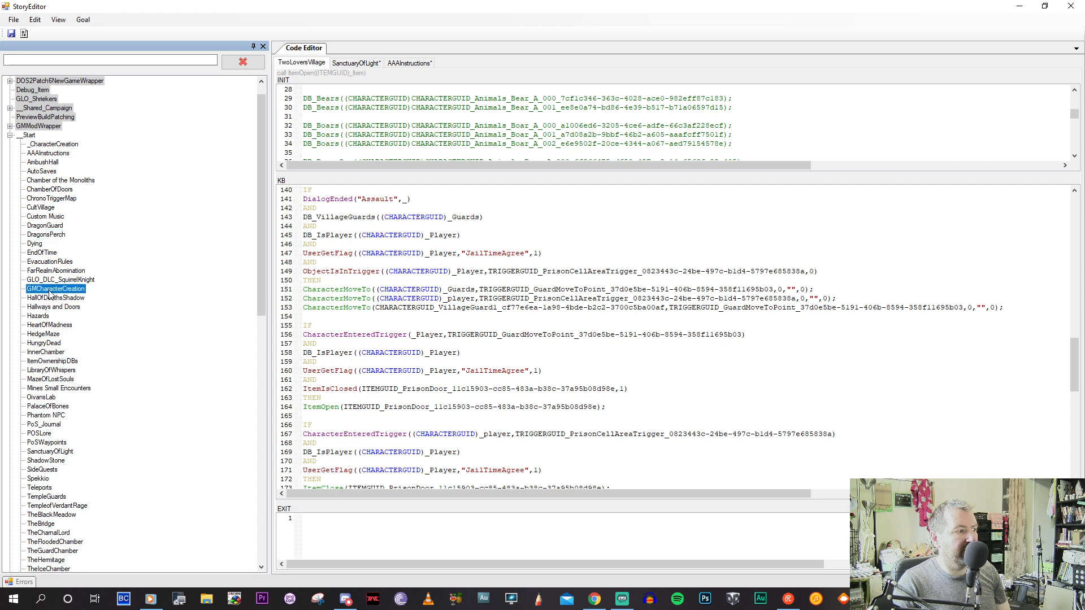
scroll(50, 293, down, 1)
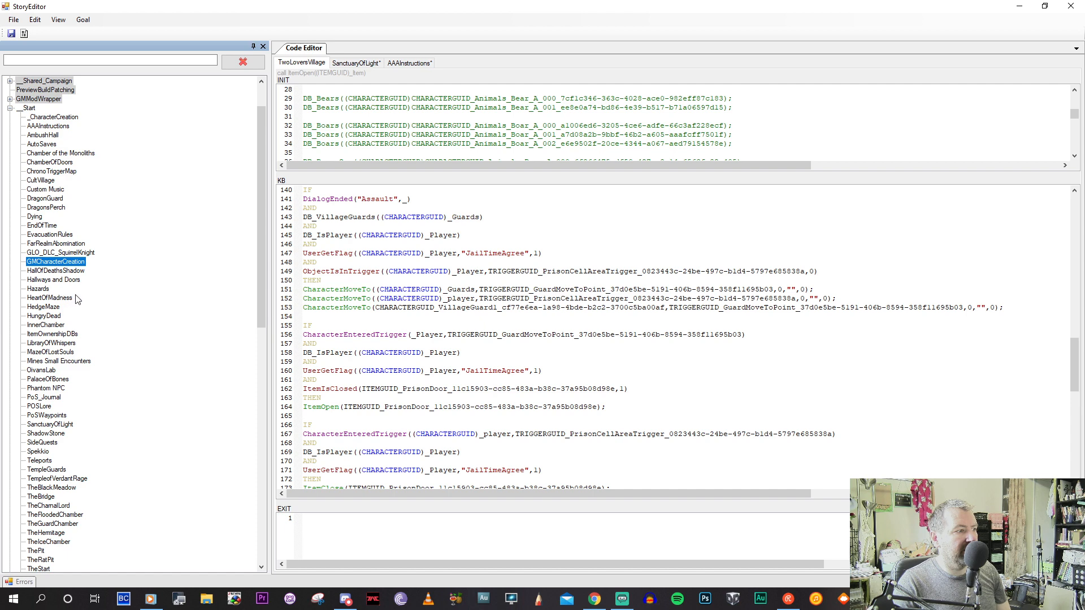
scroll(74, 308, down, 1)
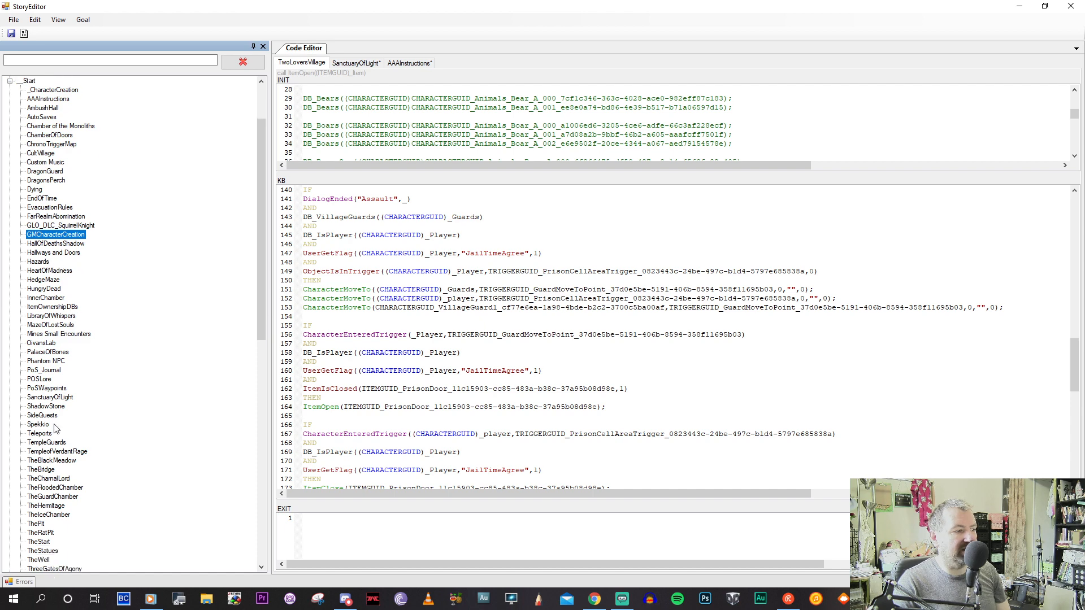
click(39, 541)
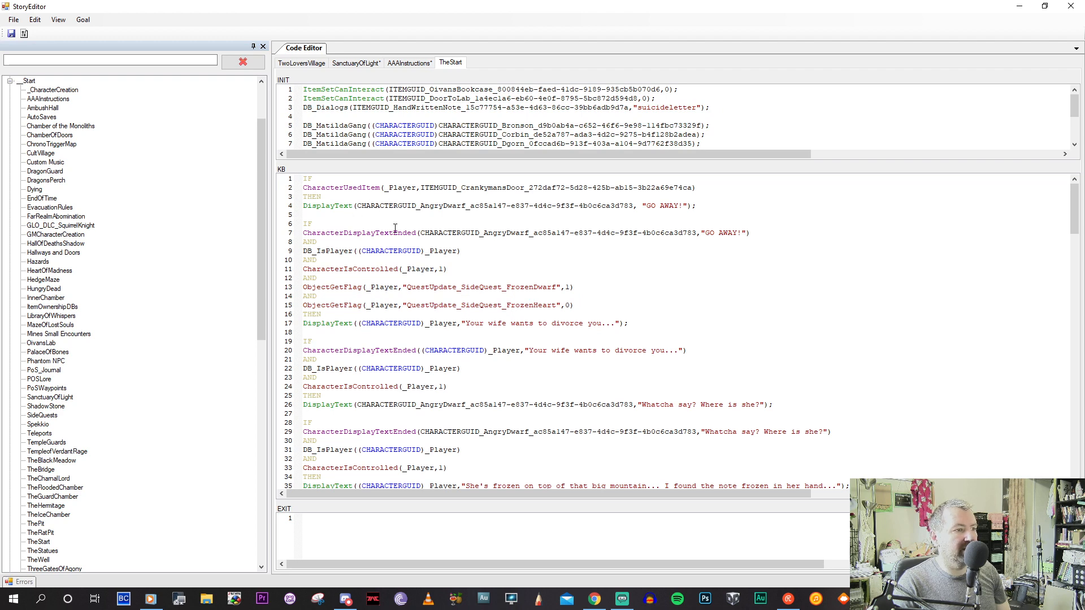
scroll(388, 228, down, 2)
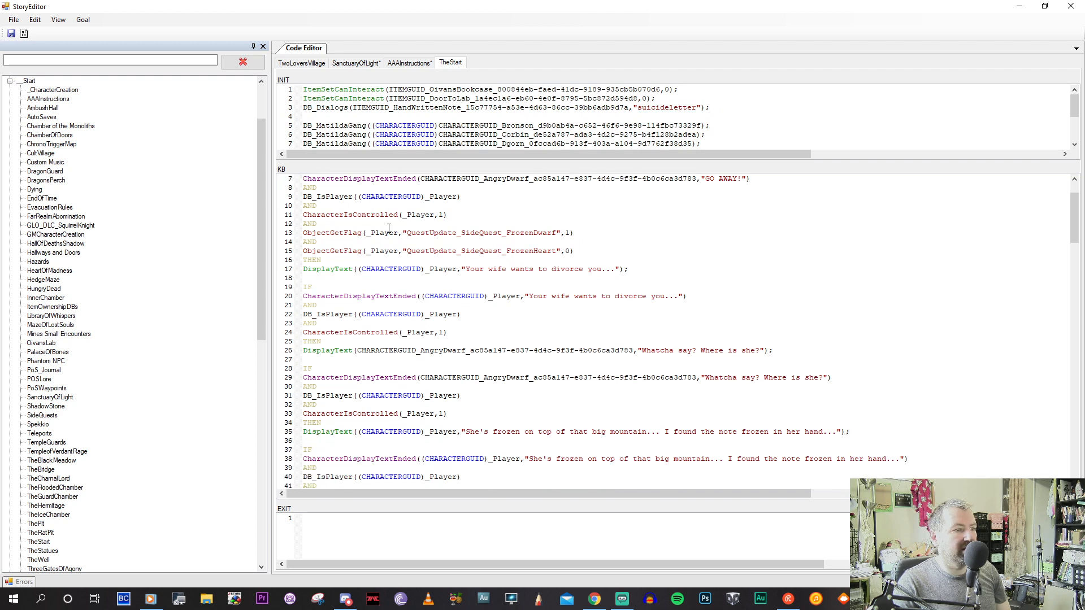
scroll(389, 228, down, 16)
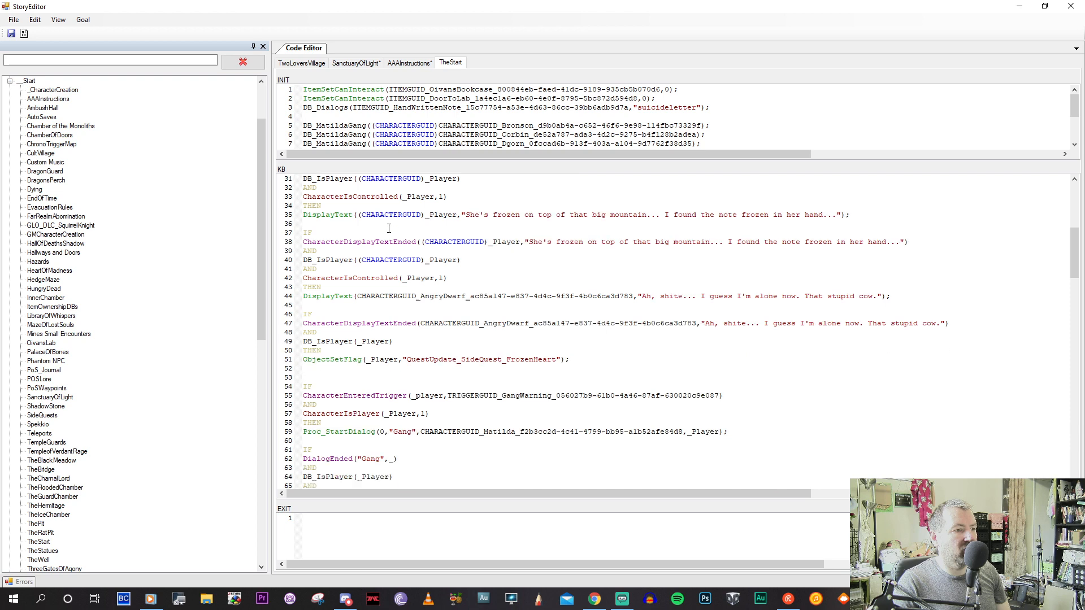
scroll(390, 239, down, 7)
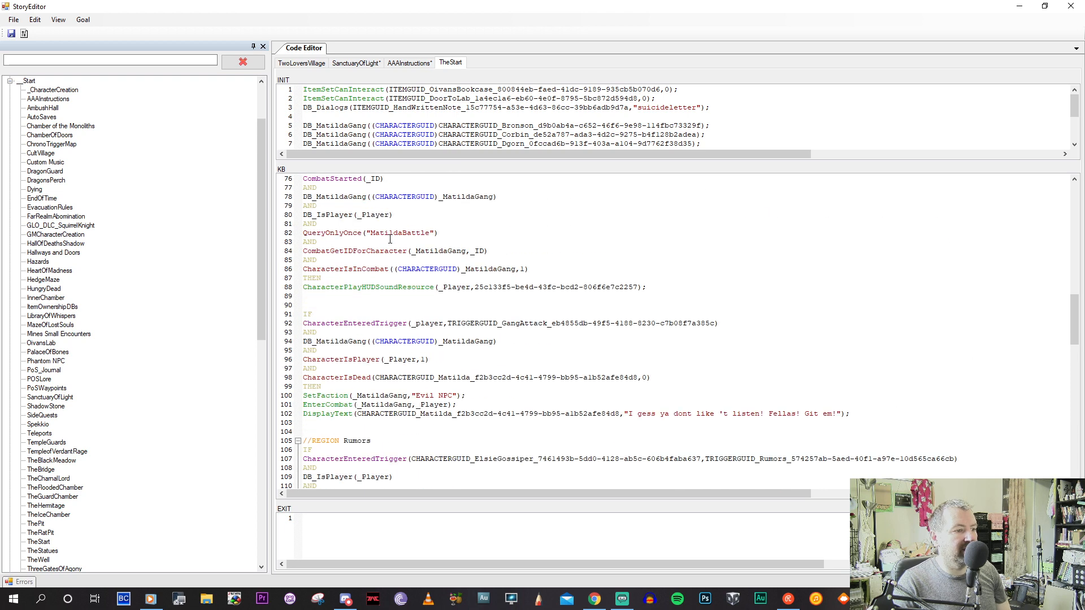
scroll(390, 239, down, 13)
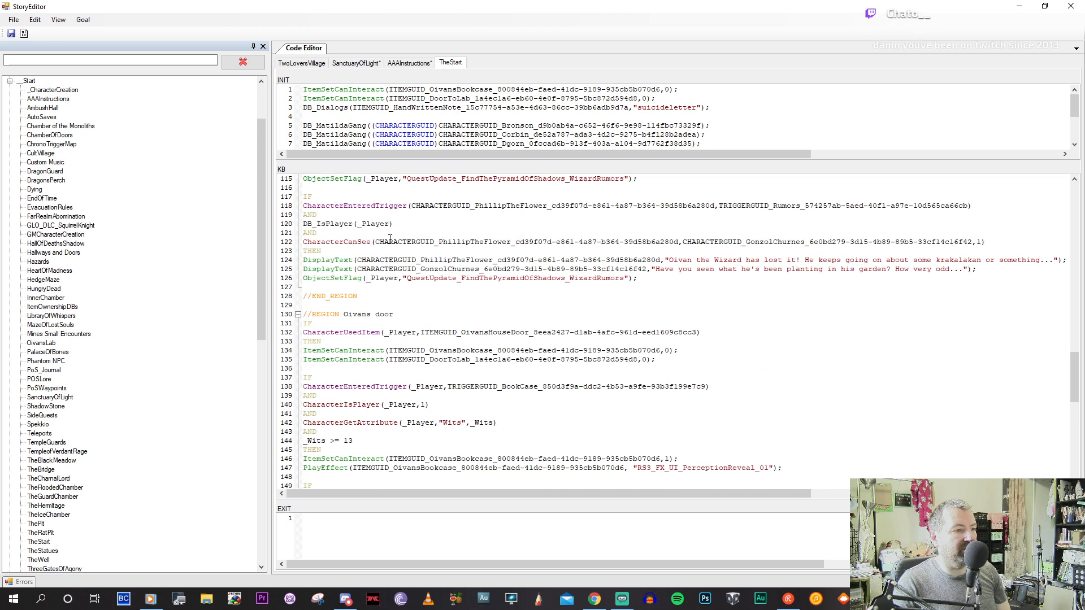
scroll(396, 249, up, 2)
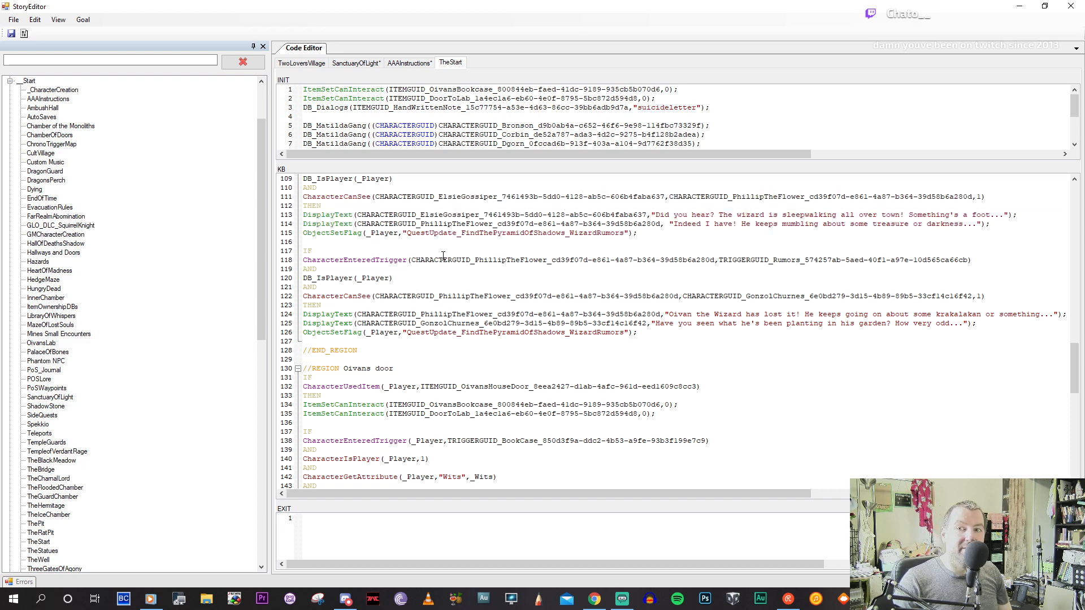
Open the Z_CharacterRecruitment script and skim its rules from the INIT region through the Dismiss a party member region.
scroll(53, 406, down, 3)
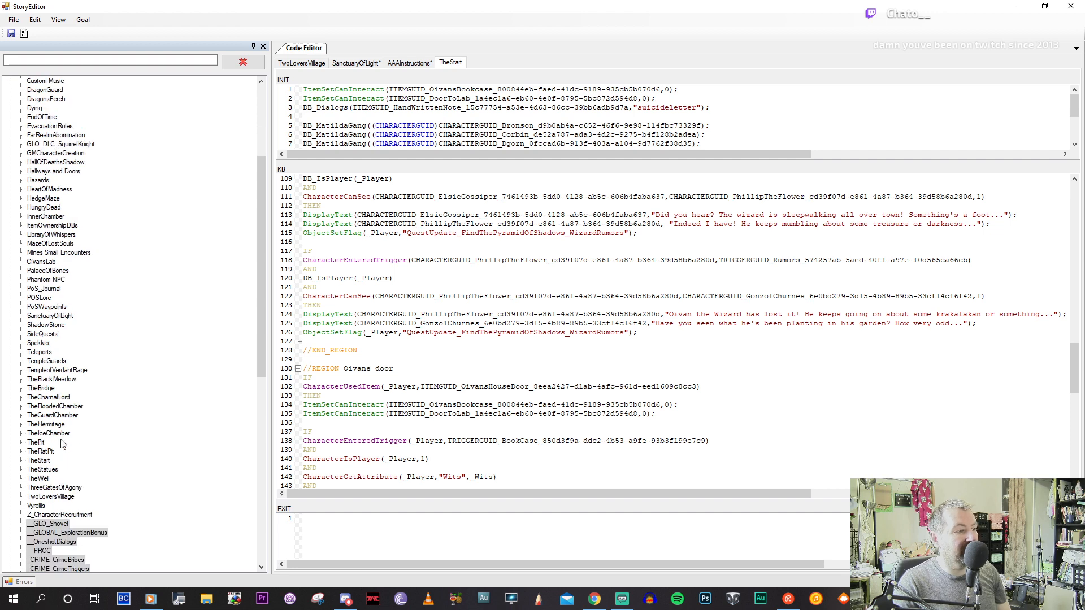
double_click(60, 515)
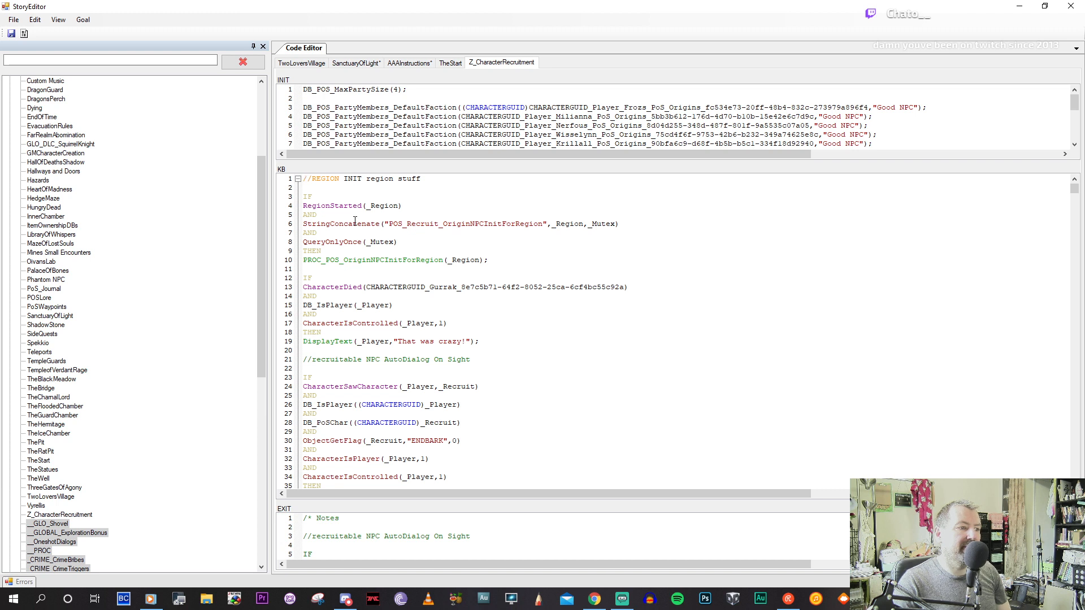
scroll(355, 220, down, 6)
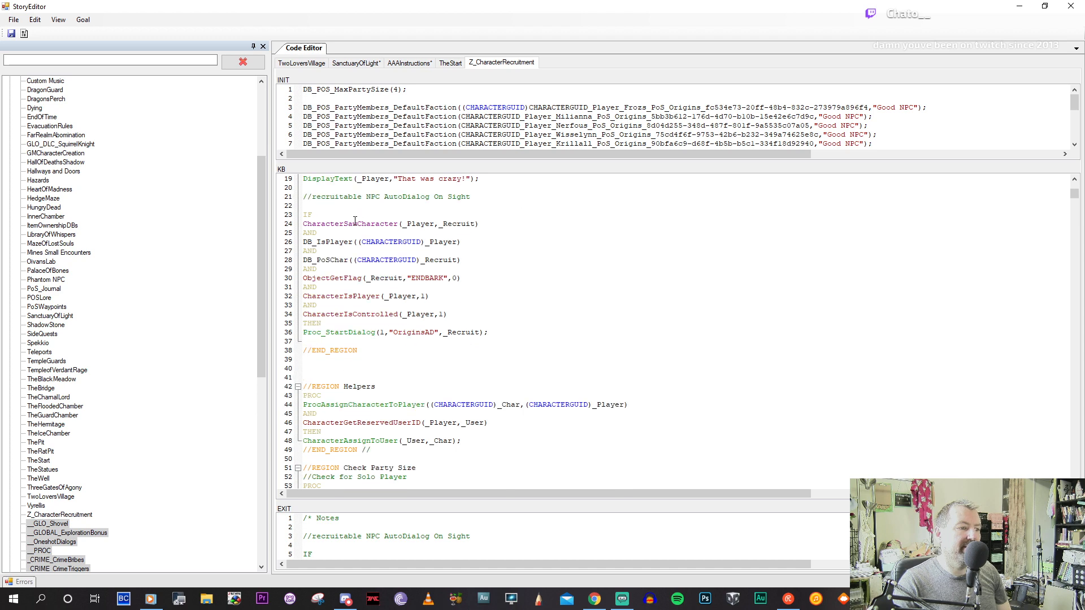
scroll(355, 220, down, 4)
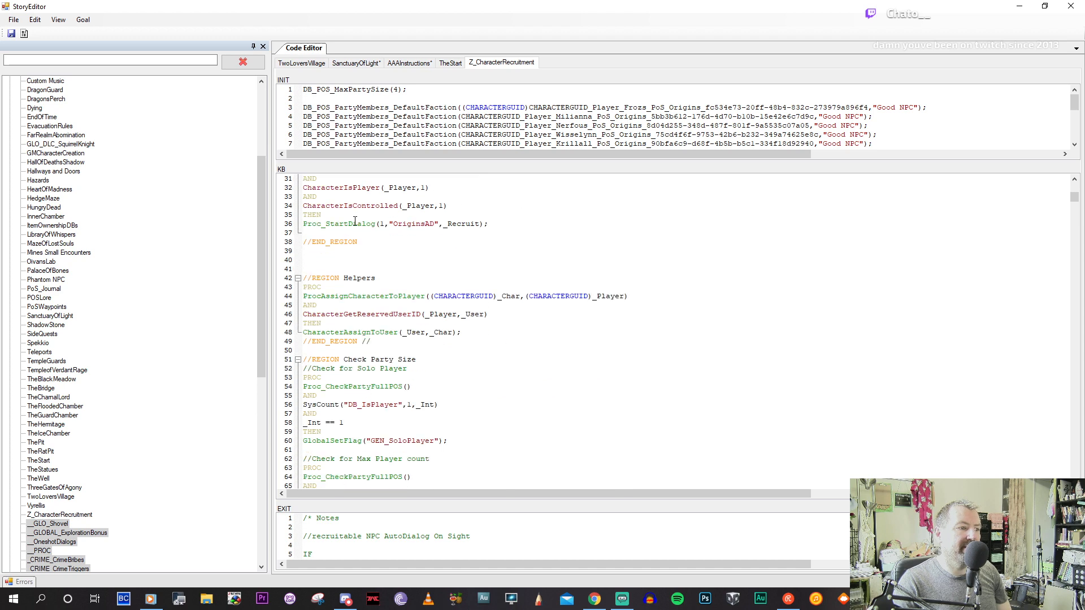
scroll(355, 221, down, 1)
scroll(354, 221, up, 1)
scroll(355, 220, down, 16)
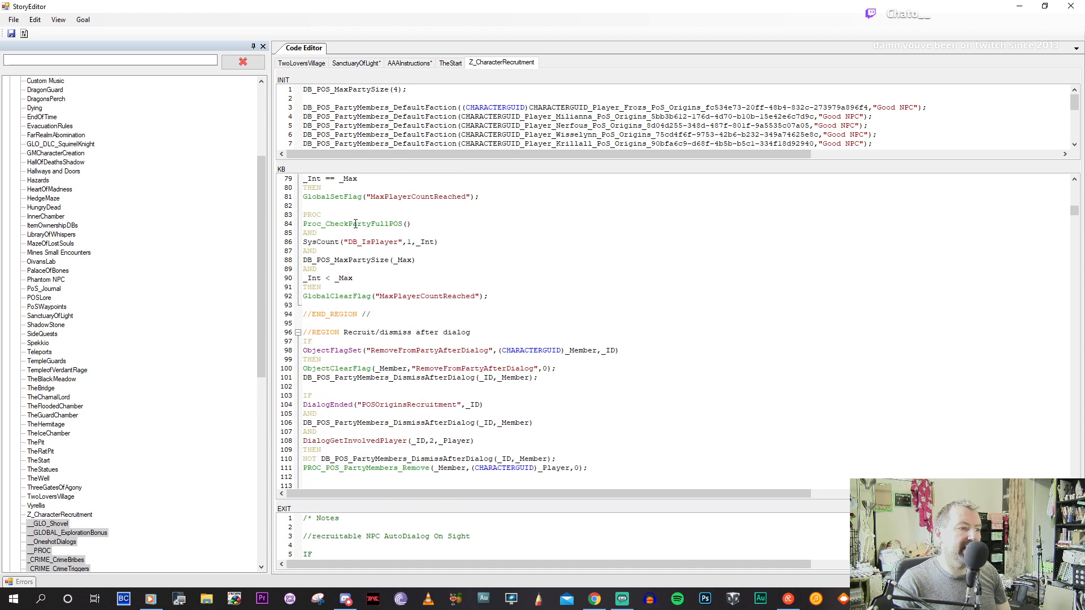
scroll(355, 223, down, 12)
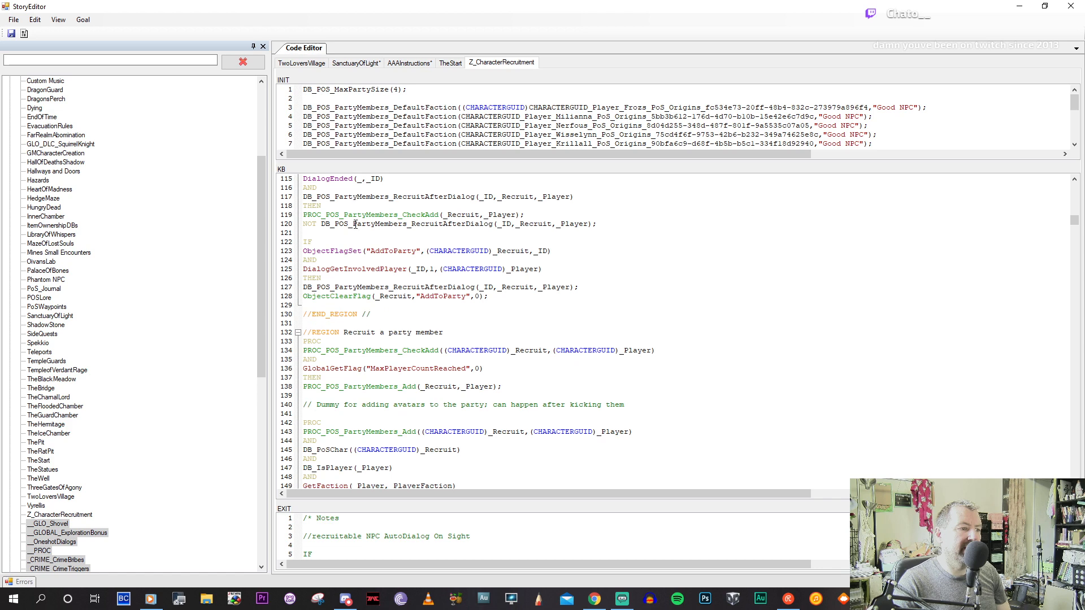
scroll(356, 223, down, 18)
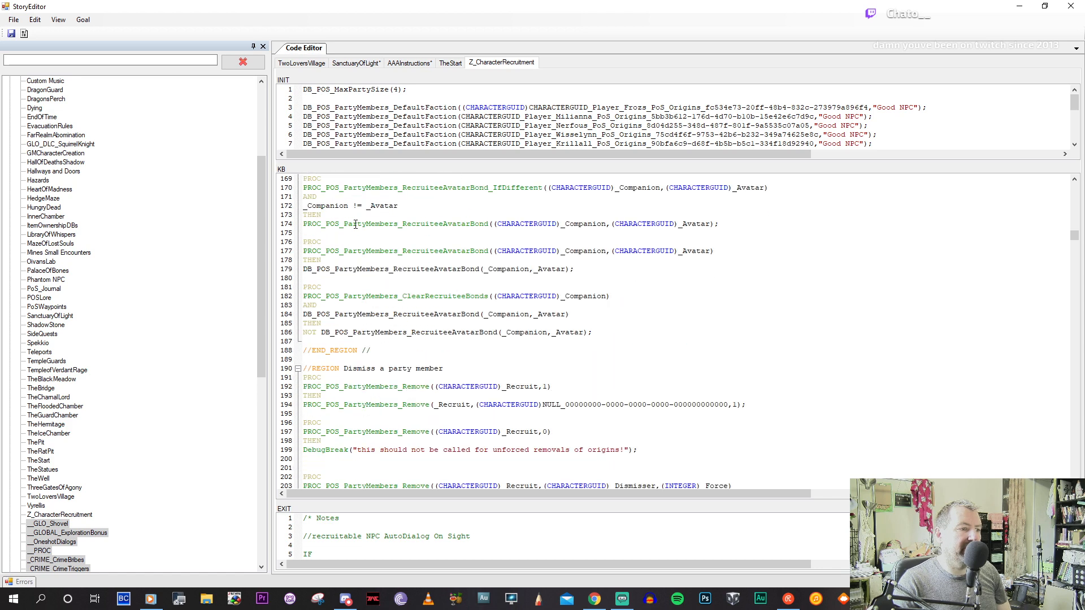
scroll(355, 224, down, 9)
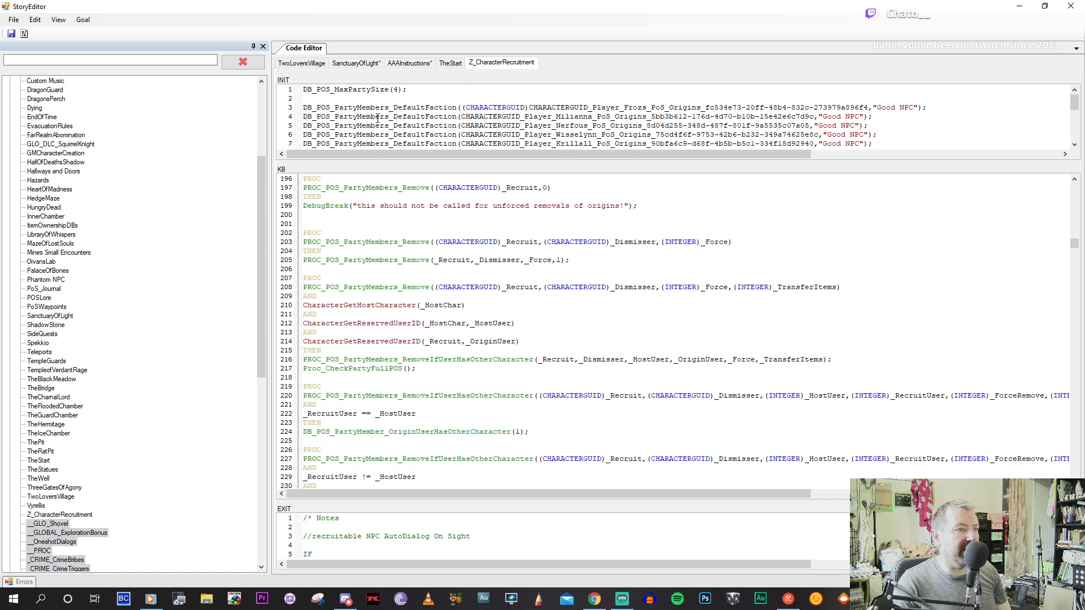
Switch to the TwoLoversVillage script and examine its level-up rule, the commented-out PoS_Starting_Village rules and the guard regions.
double_click(50, 496)
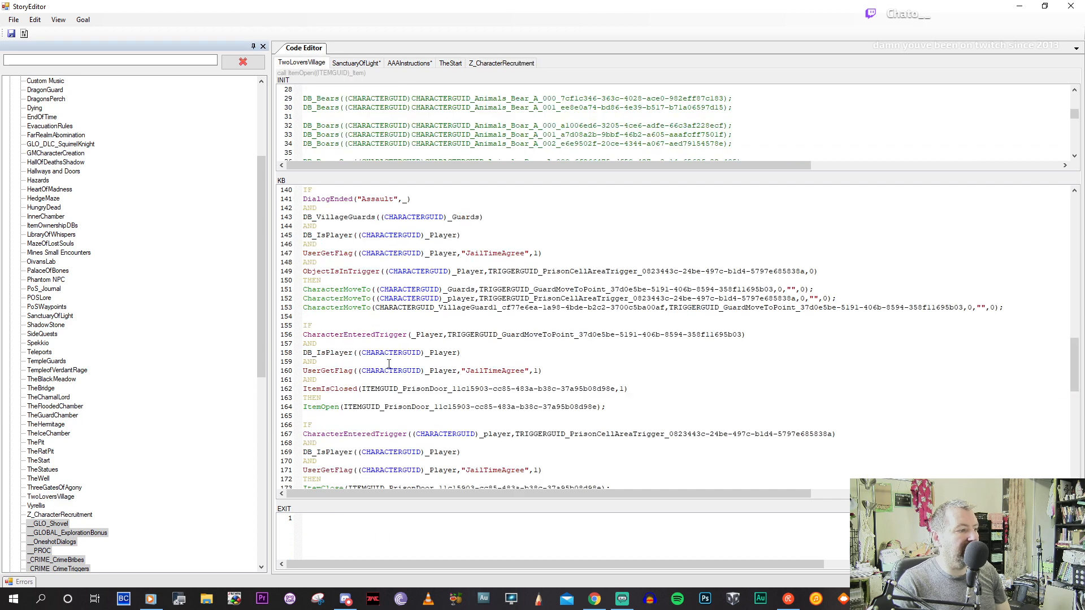
scroll(378, 356, up, 20)
scroll(397, 339, up, 8)
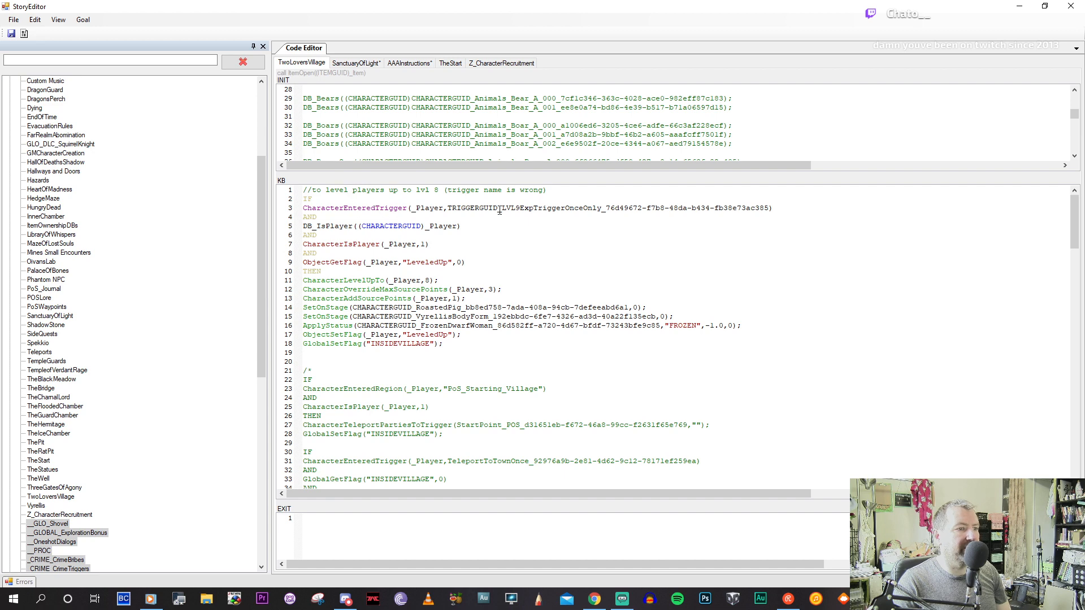
click(352, 244)
click(472, 262)
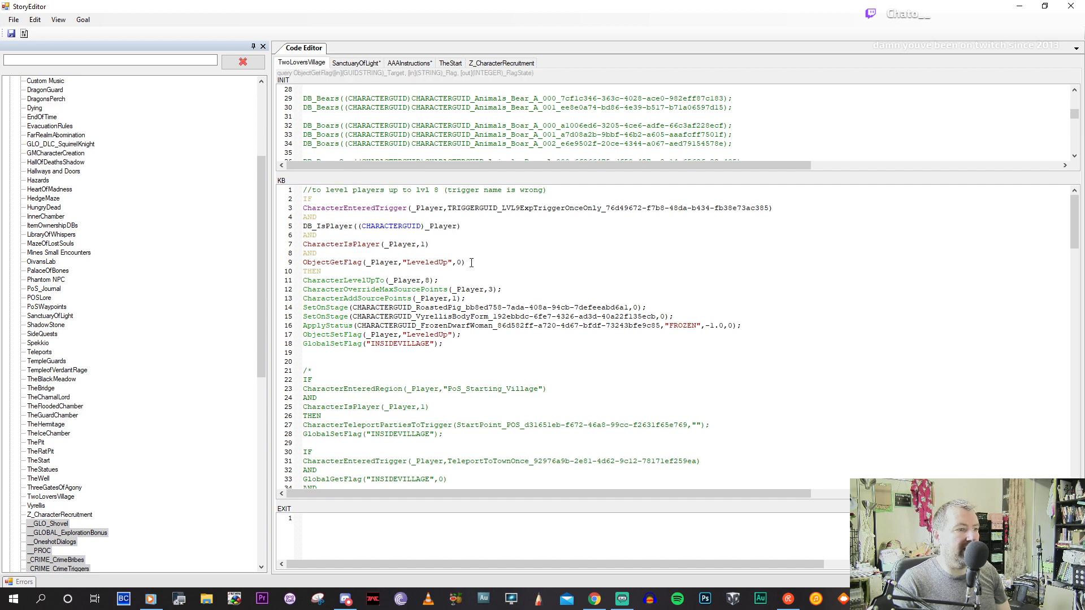
click(337, 262)
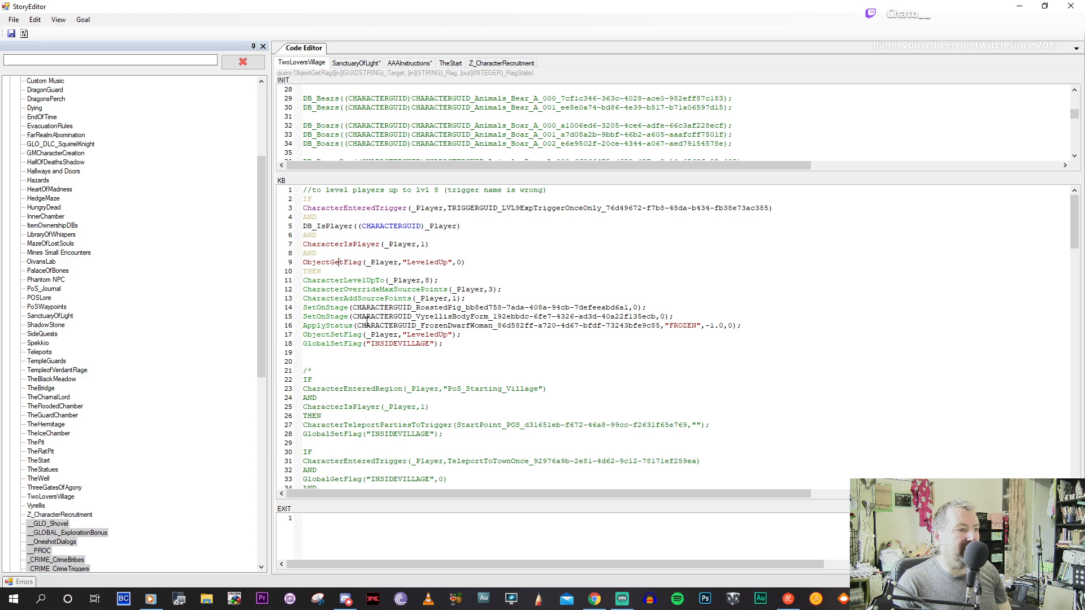
scroll(407, 249, down, 4)
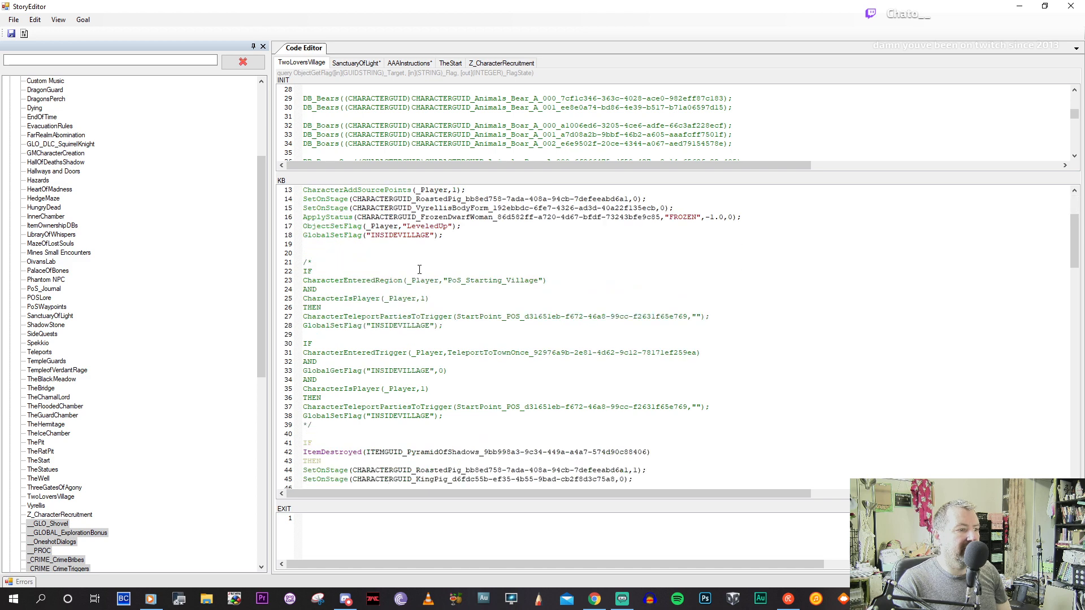
scroll(419, 269, down, 4)
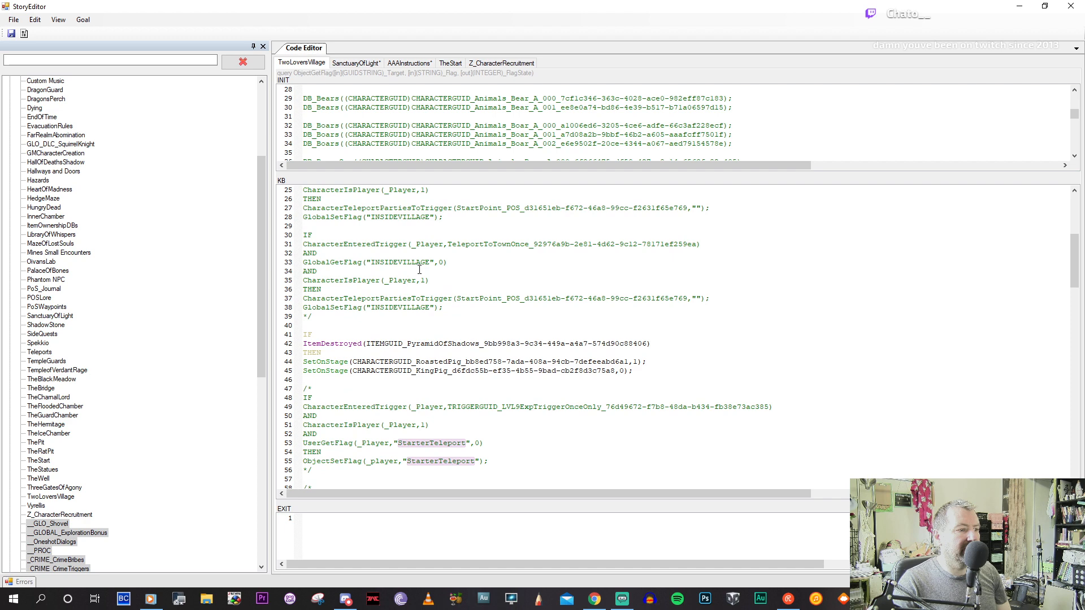
scroll(420, 269, down, 6)
scroll(420, 269, down, 5)
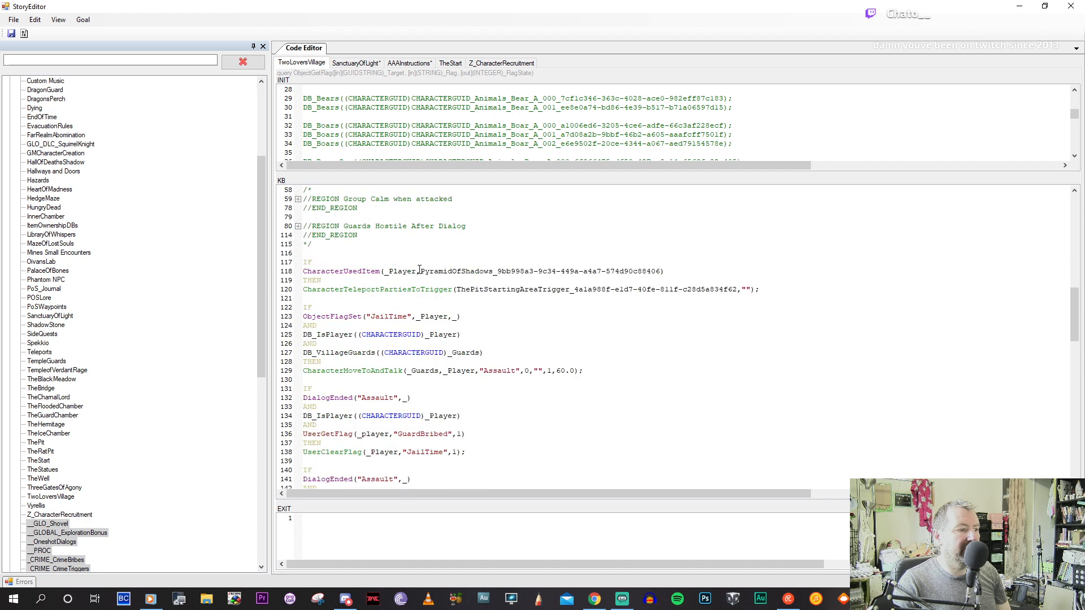
Reread the TwoLoversVillage script from its first rule through the jail, fine and imprisonment rules.
scroll(419, 269, up, 15)
scroll(420, 270, up, 4)
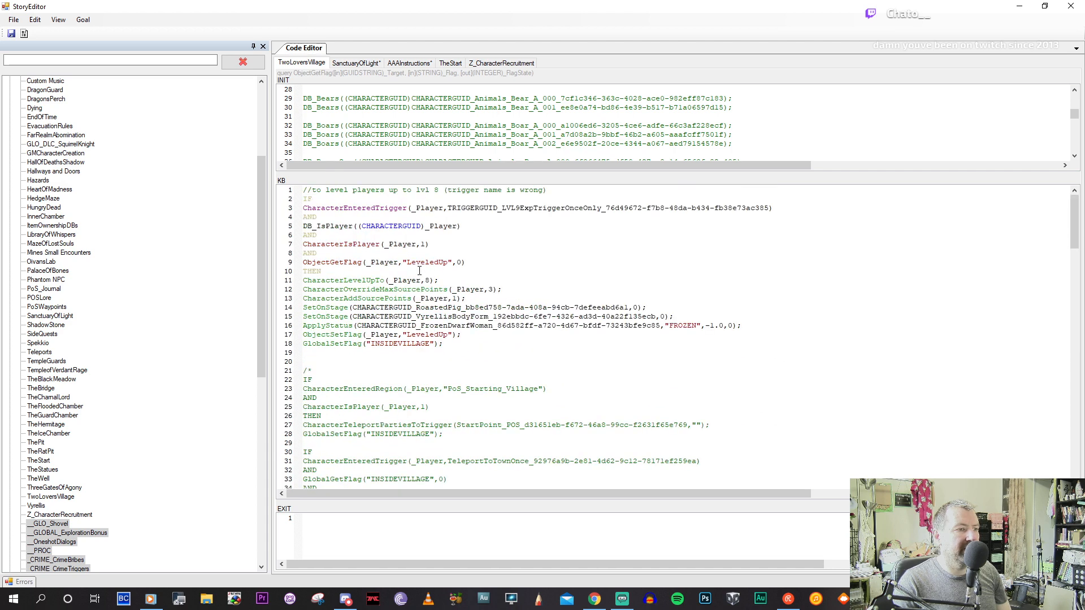
scroll(419, 271, down, 3)
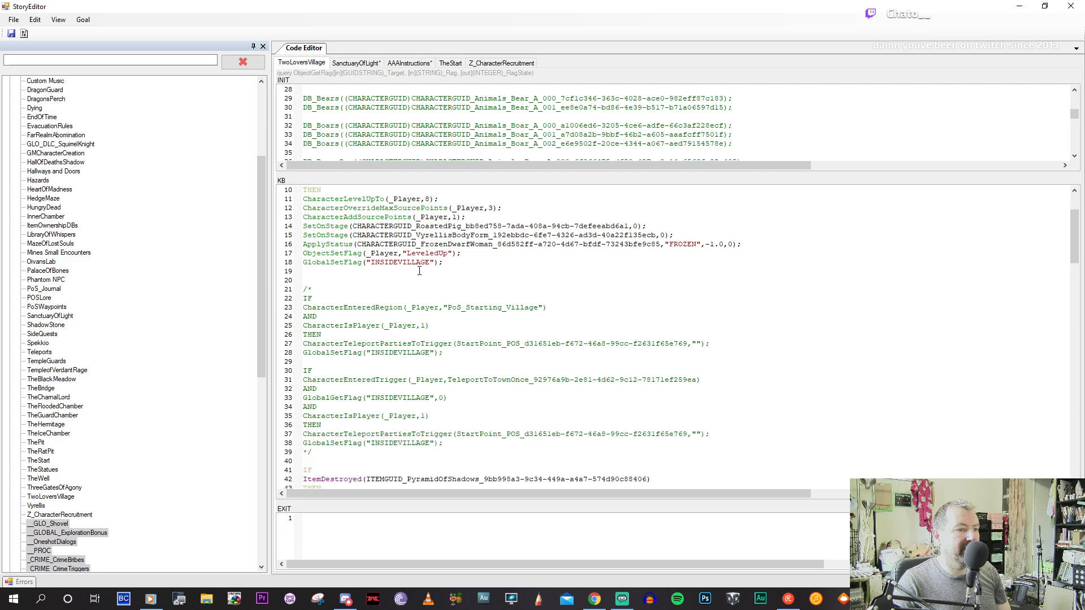
scroll(419, 271, down, 5)
scroll(419, 271, down, 8)
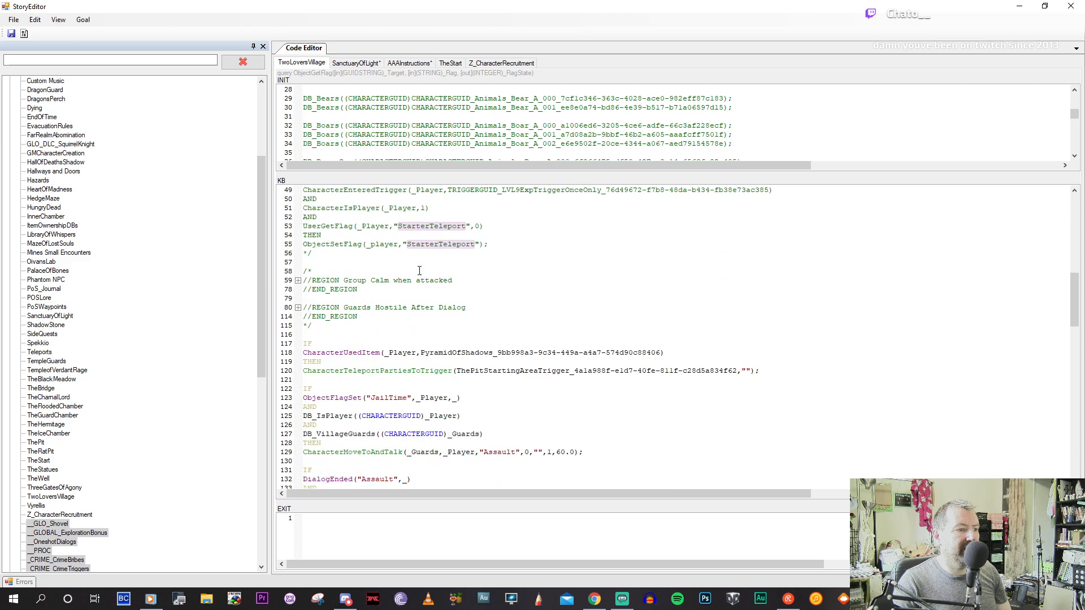
scroll(419, 271, down, 9)
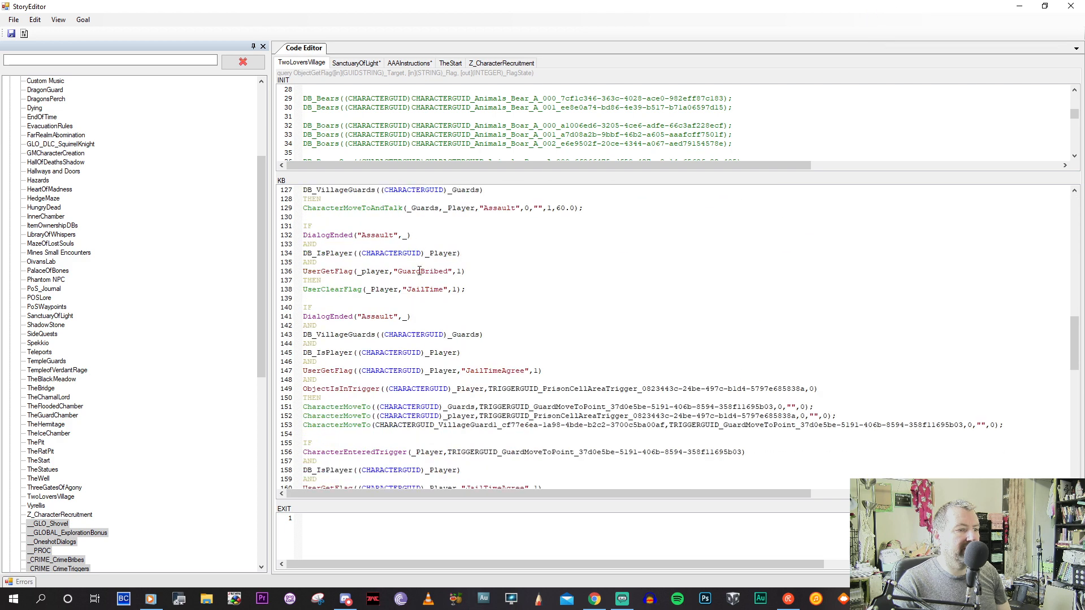
scroll(419, 271, down, 15)
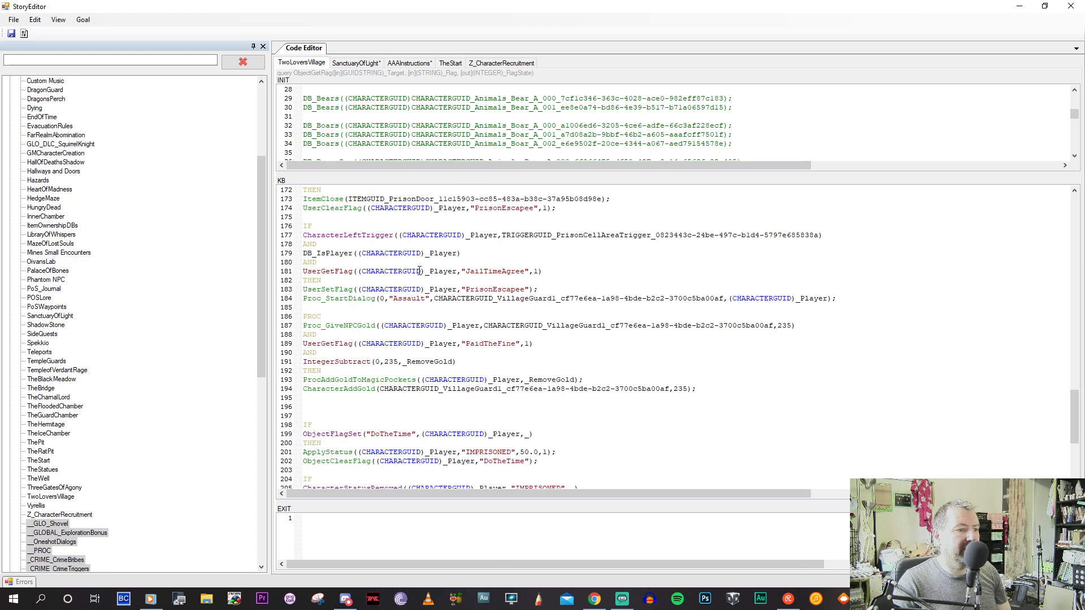
scroll(419, 271, down, 4)
scroll(419, 271, down, 2)
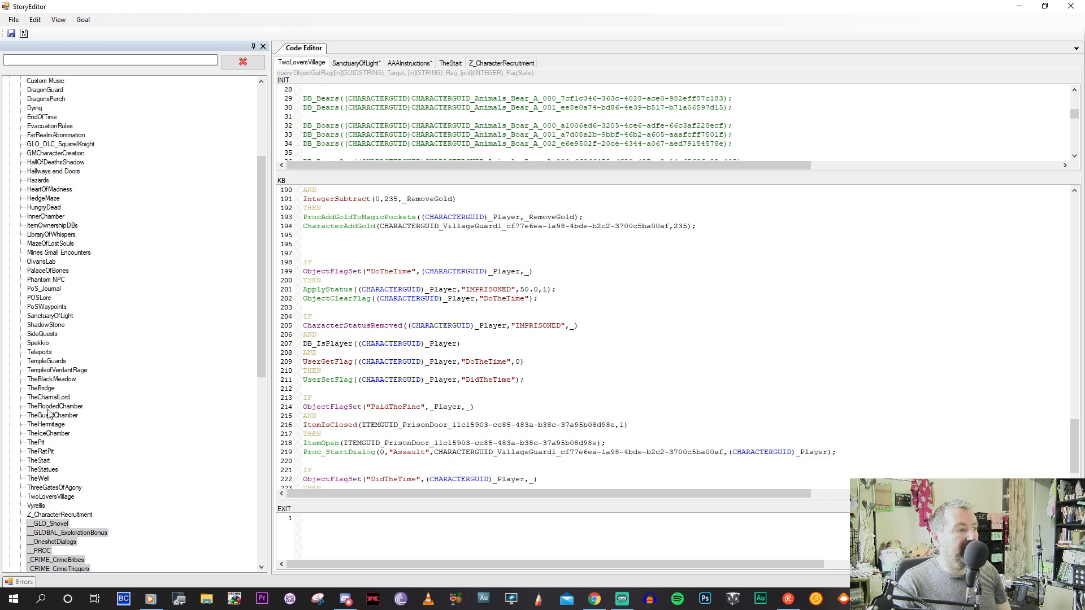
Open the AAAInstructions script and search all story scripts for PoS_starting, enlarging the results window to read the full lines.
scroll(46, 213, up, 6)
double_click(50, 172)
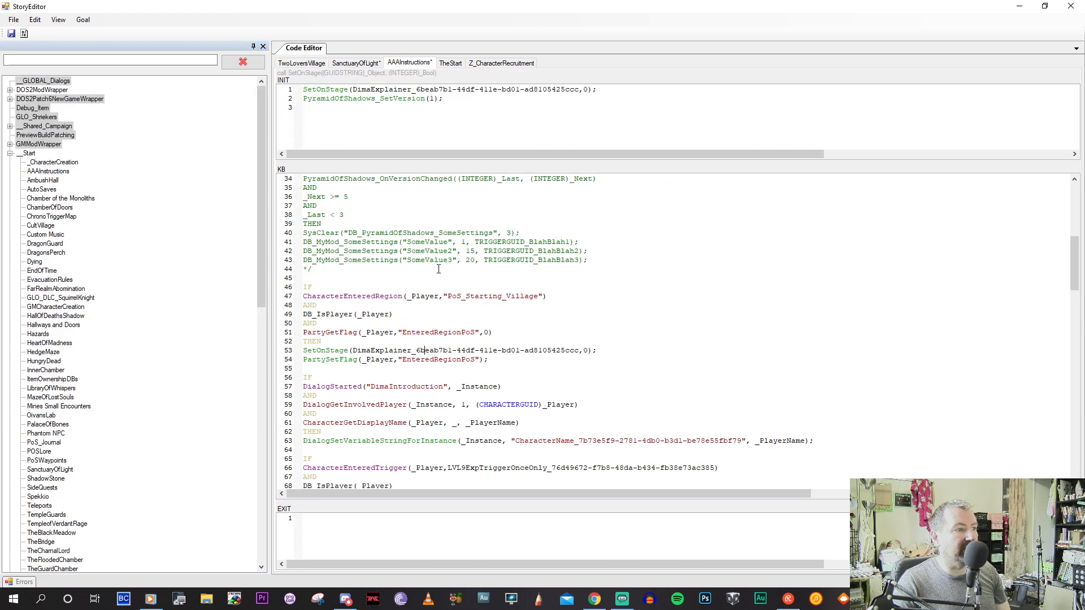
click(35, 20)
click(54, 32)
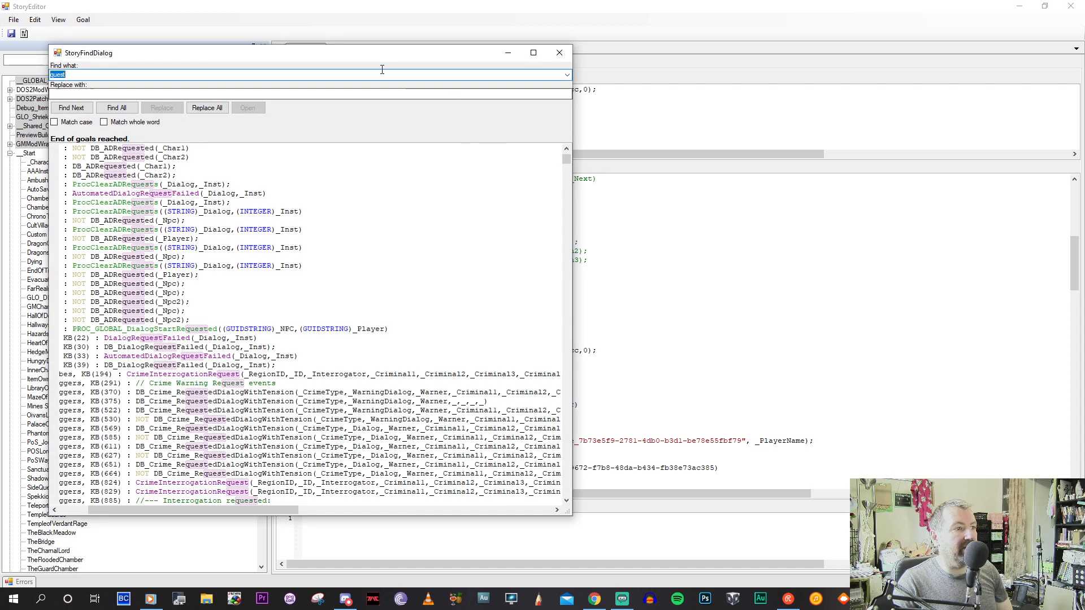
drag(368, 56, 925, 128)
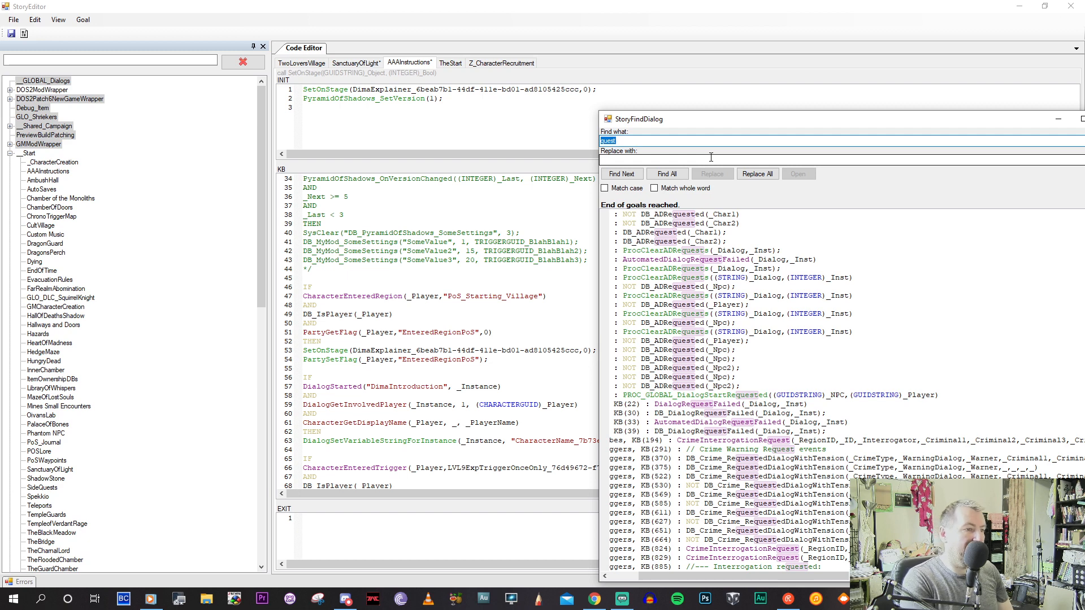
text(PoS_starting)
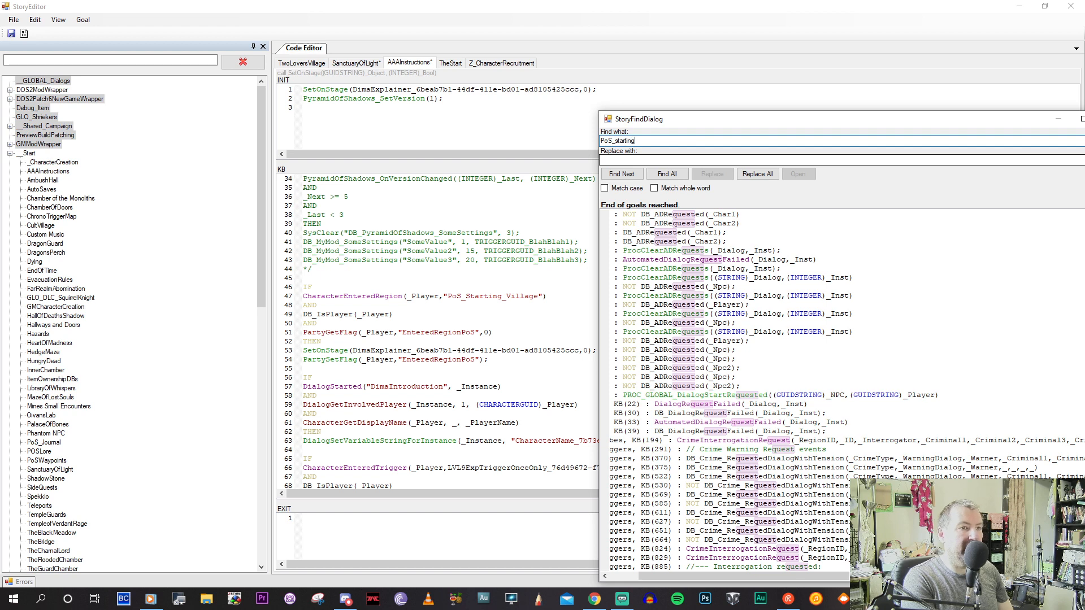
key(Return)
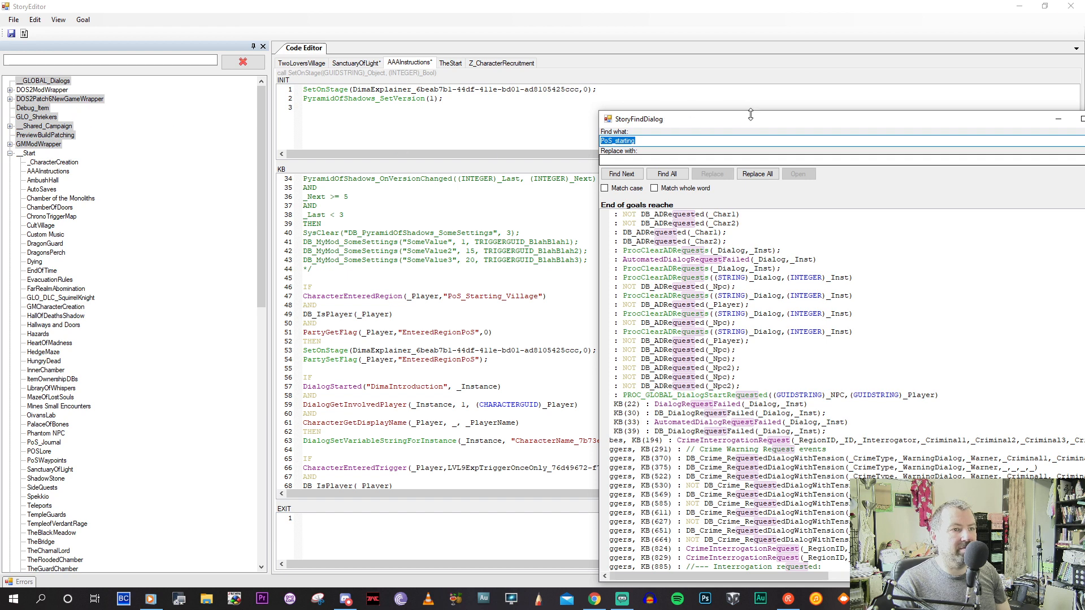
drag(761, 120, 337, 77)
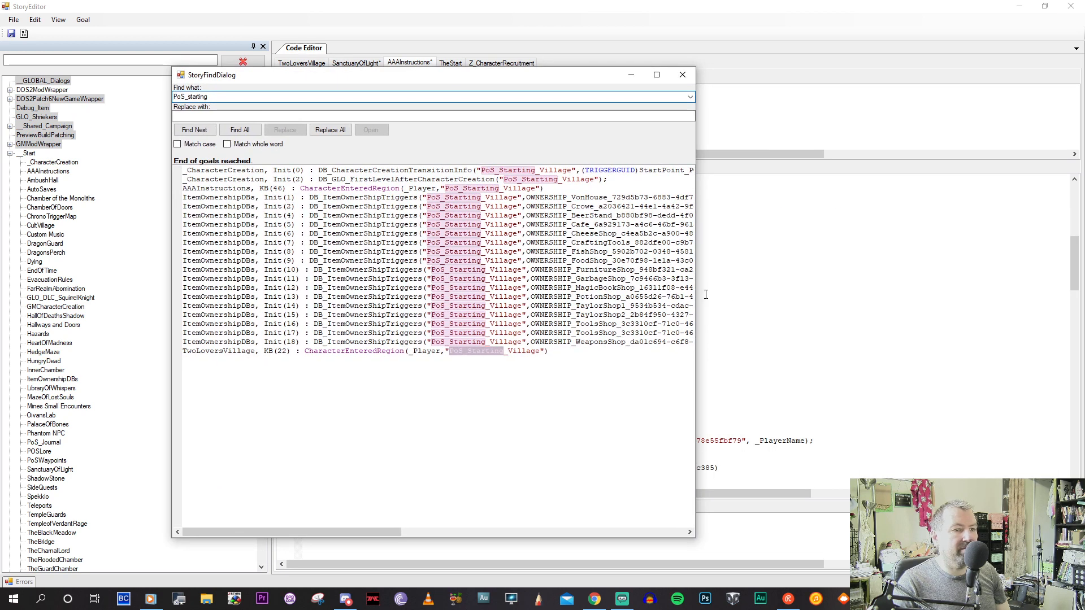
drag(695, 293, 944, 315)
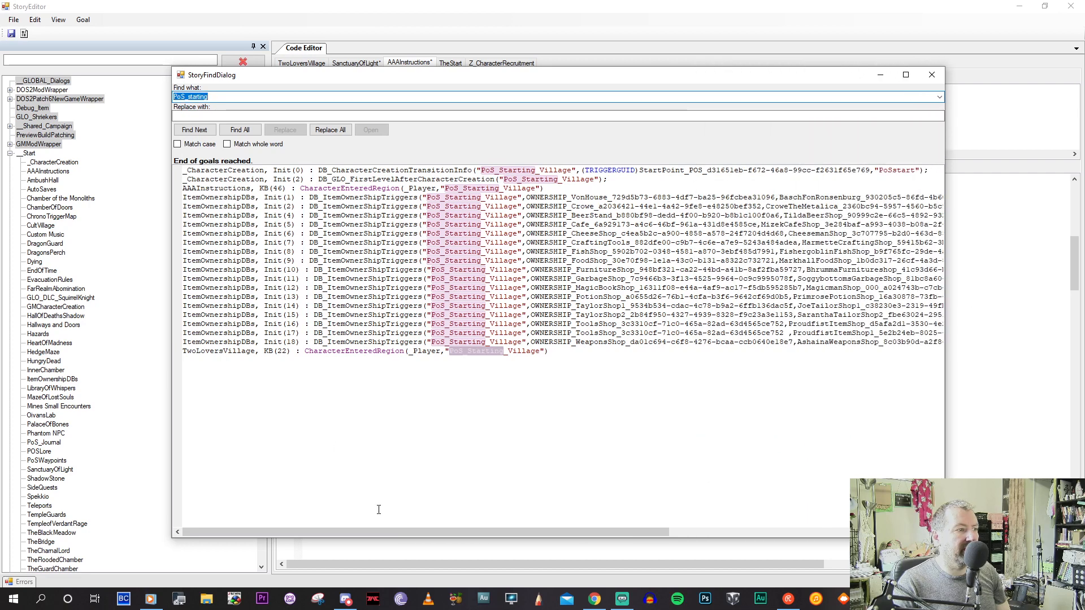
Open the TwoLoversVillage script from the search results and examine its rules from TeleportToTownOnce through the guard regions.
click(364, 173)
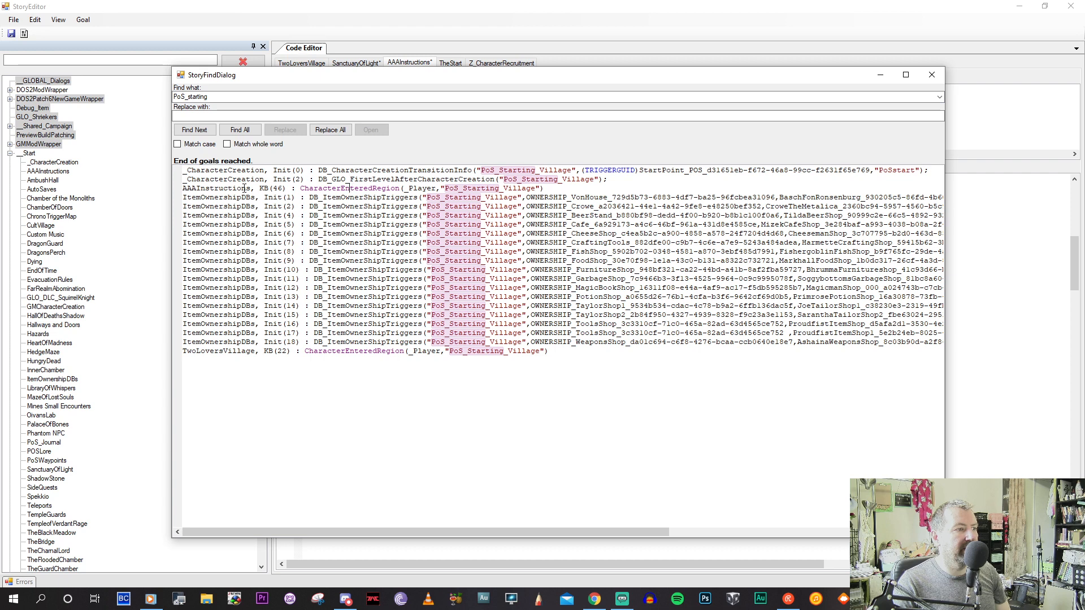
double_click(218, 358)
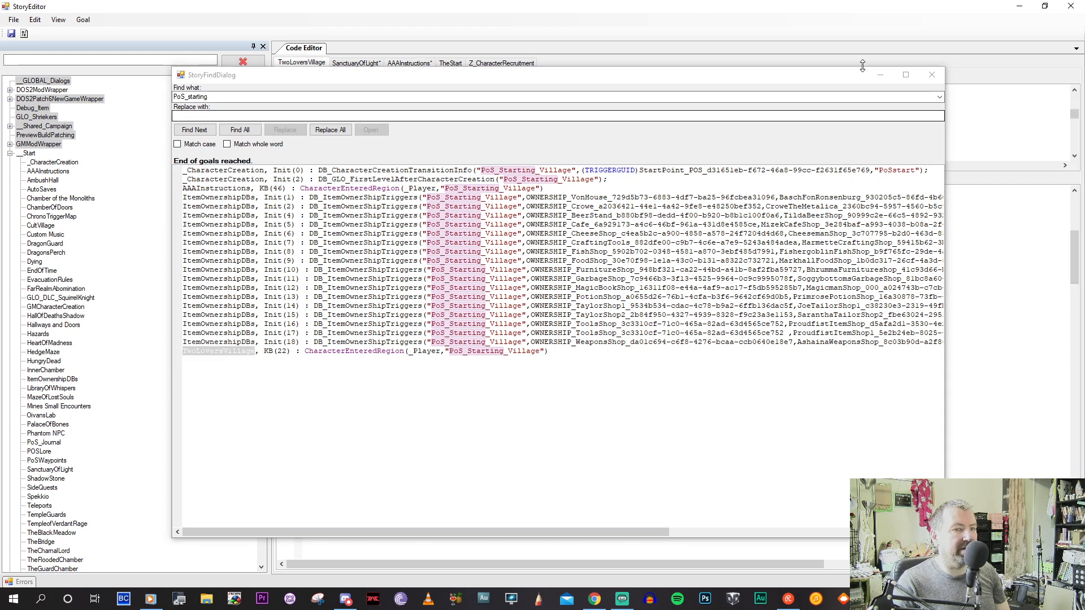
click(879, 75)
scroll(399, 402, down, 2)
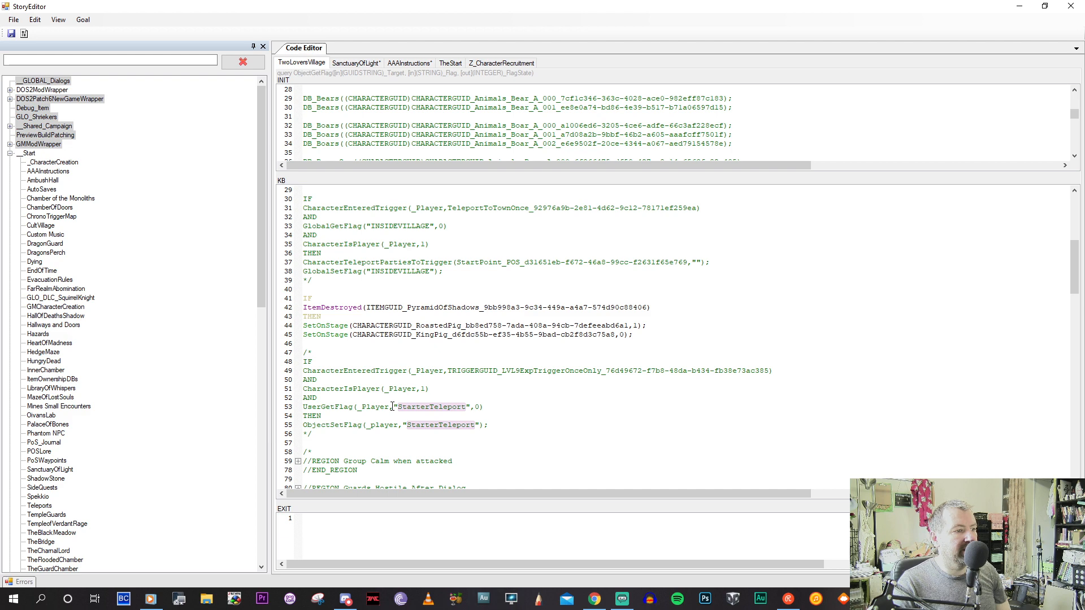
scroll(392, 407, down, 3)
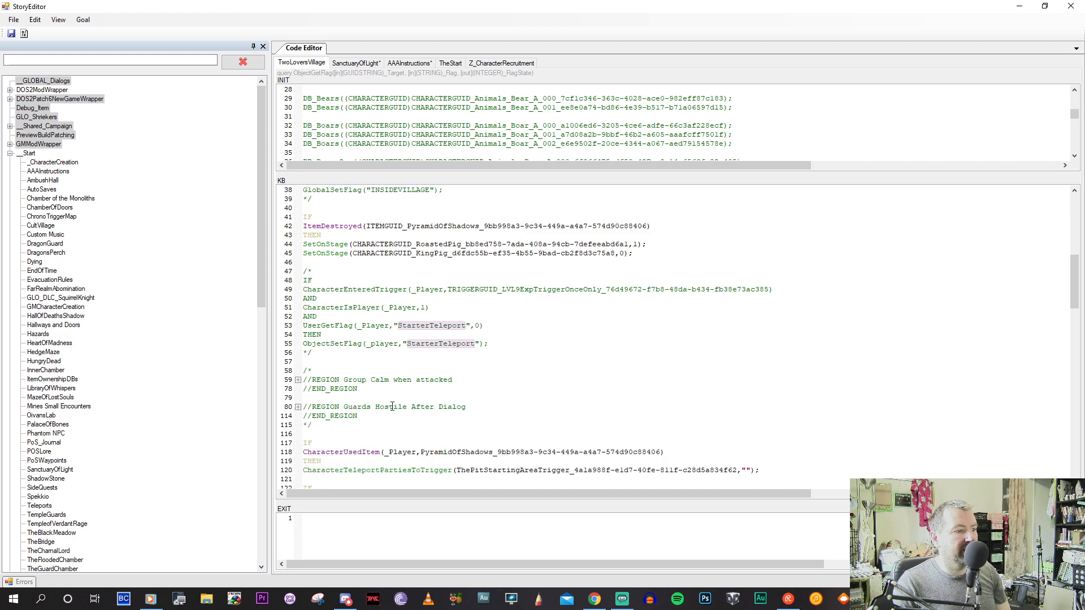
scroll(392, 406, up, 4)
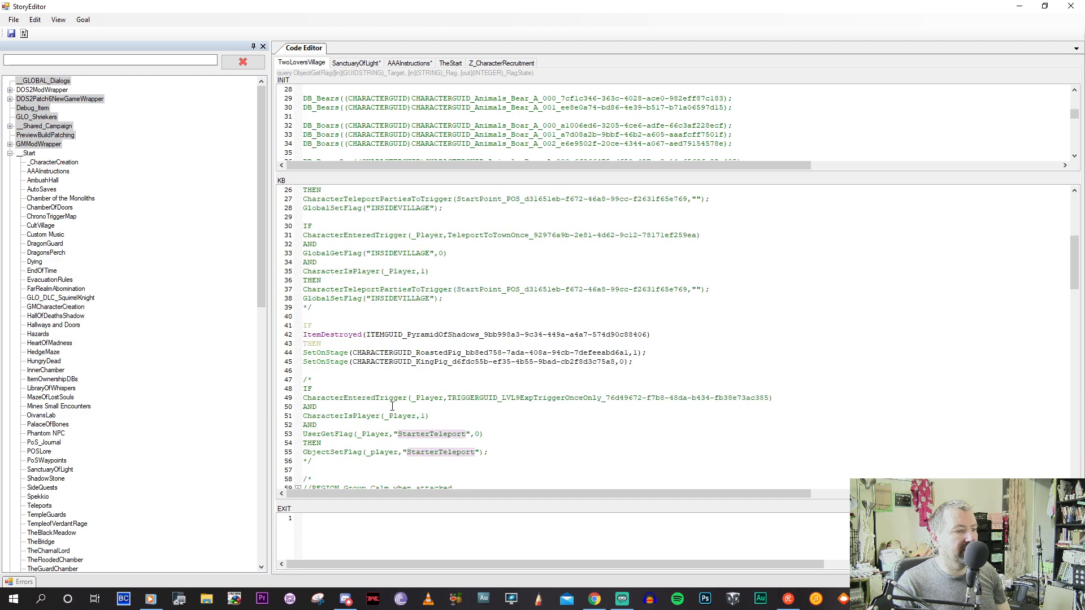
scroll(392, 407, down, 6)
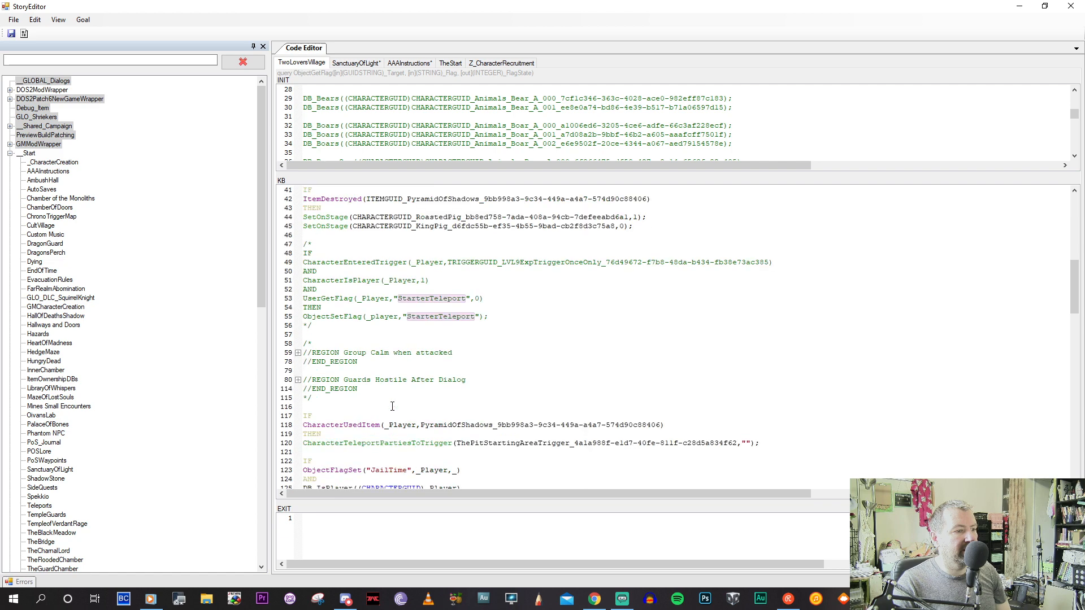
Bring back the search results and go to the CharacterEnteredRegion match for PoS_Starting_Village in TwoLoversVillage.
click(871, 599)
click(994, 545)
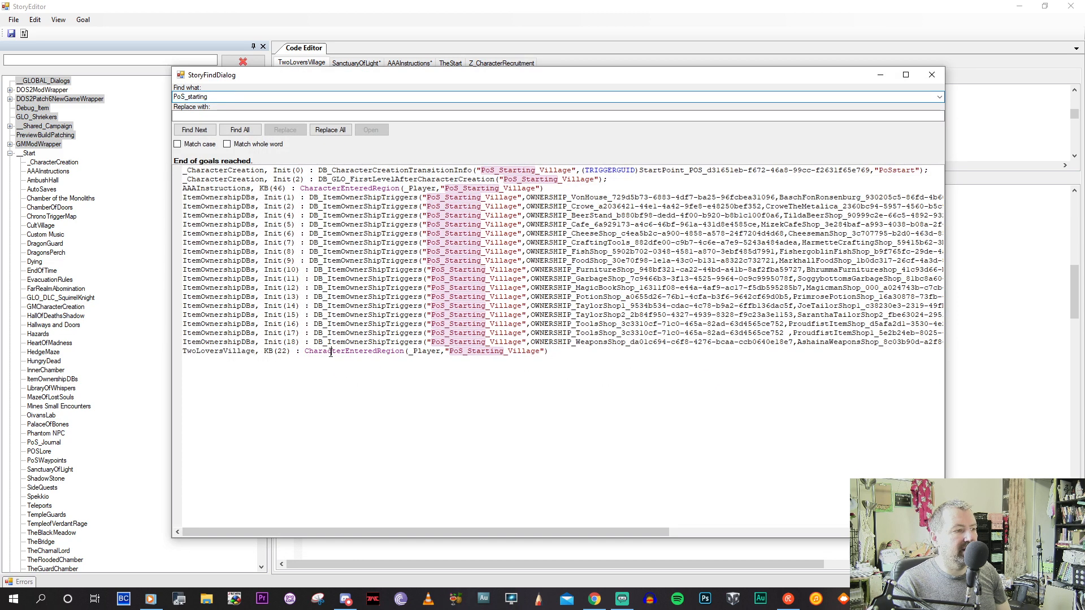
double_click(353, 351)
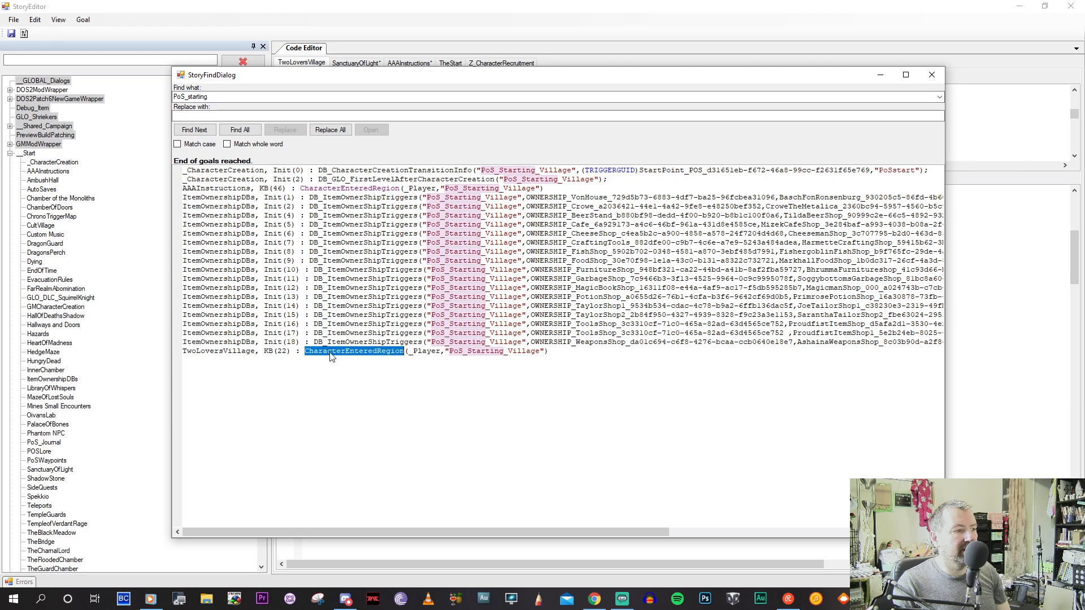
double_click(230, 351)
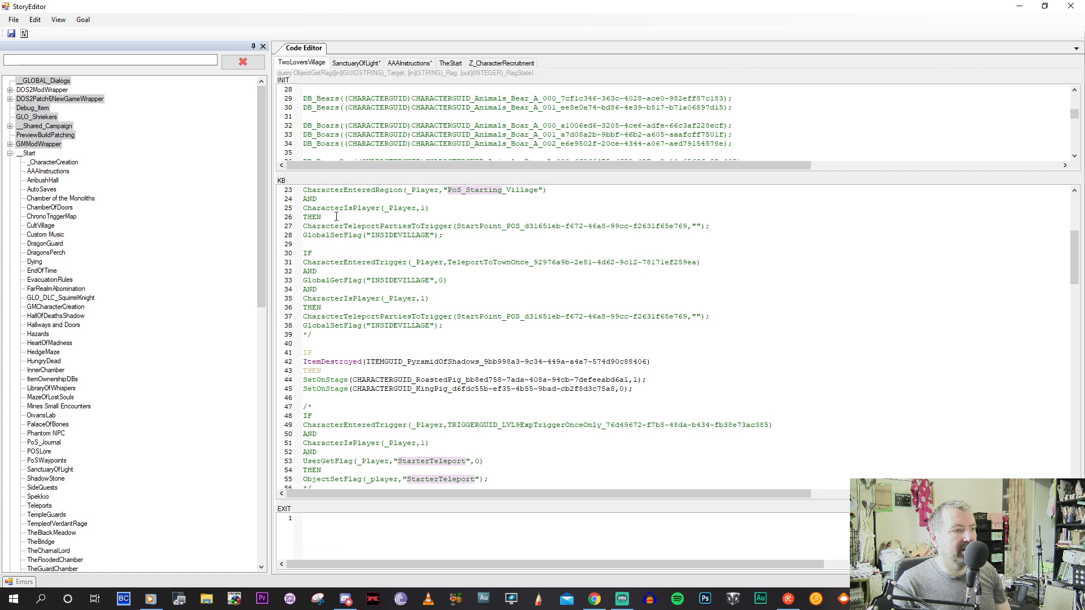
scroll(345, 268, up, 3)
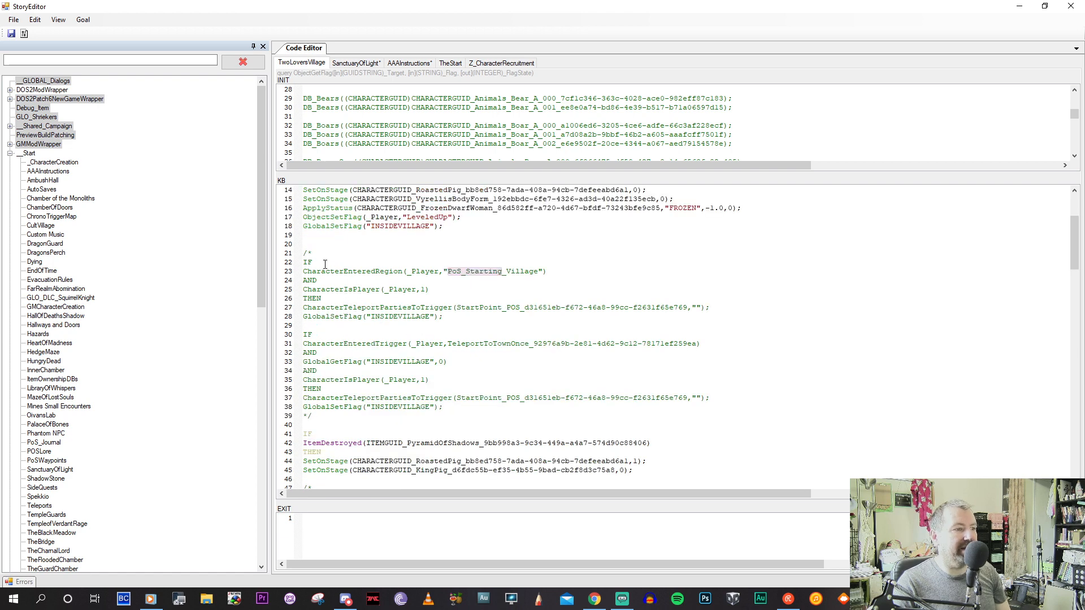
Uncomment the PoS_Starting_Village and TeleportToTownOnce rules by removing the comment markers around them.
drag(312, 254, 298, 255)
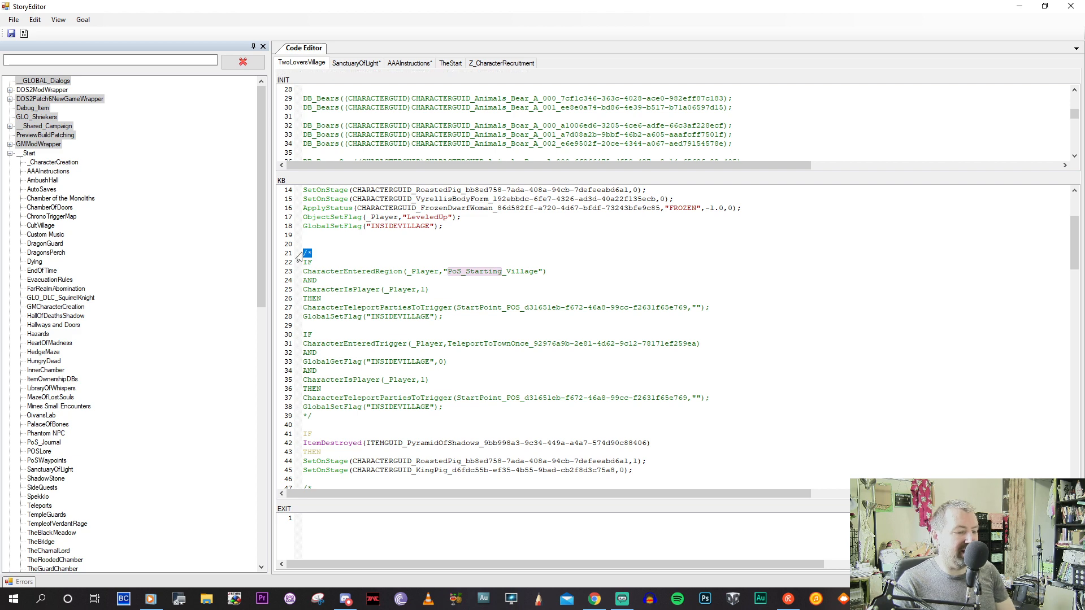
key(Delete)
drag(312, 416, 299, 417)
key(Delete)
click(462, 409)
Add the conditions CharacterIsSummon(_Player, 0) and PartyGetFlag(_Player,"TrueKaravakosDead",0) to both the PoS_Starting_Village and TeleportToTownOnce rules.
click(370, 271)
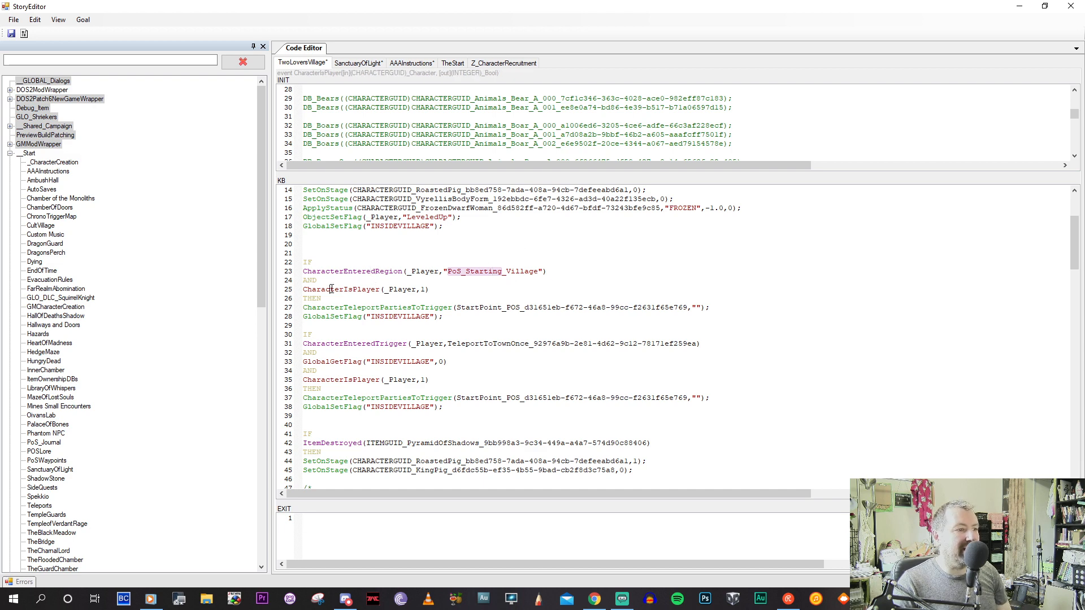
click(347, 308)
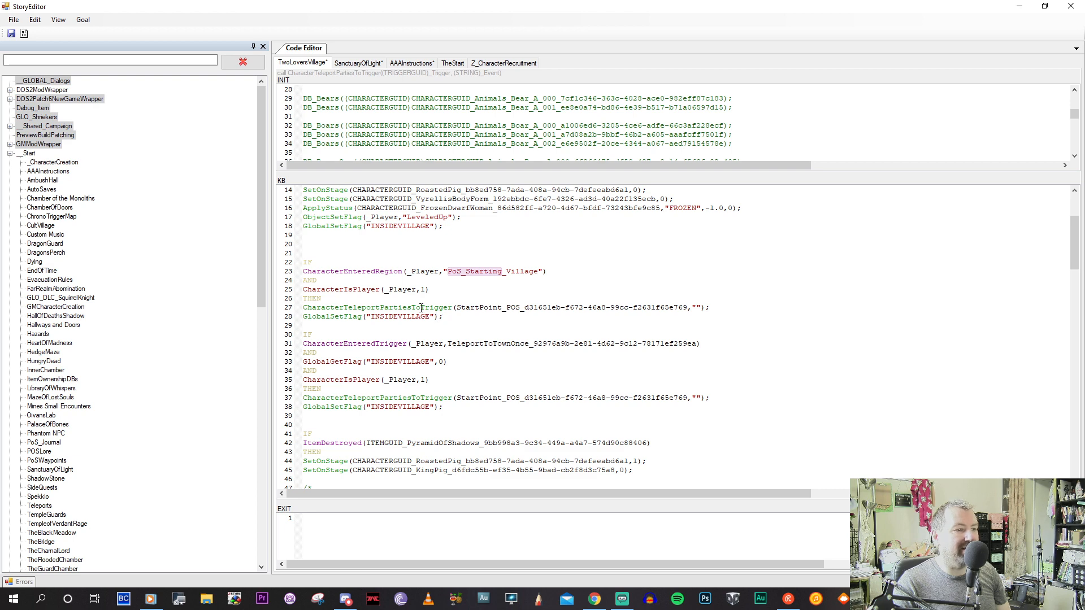
click(324, 318)
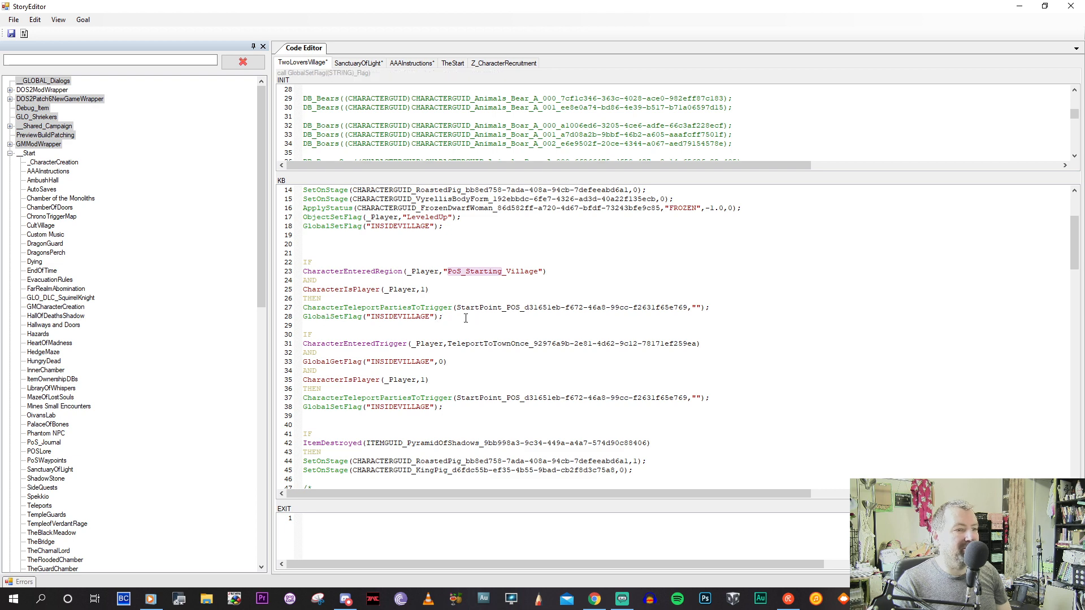
click(584, 307)
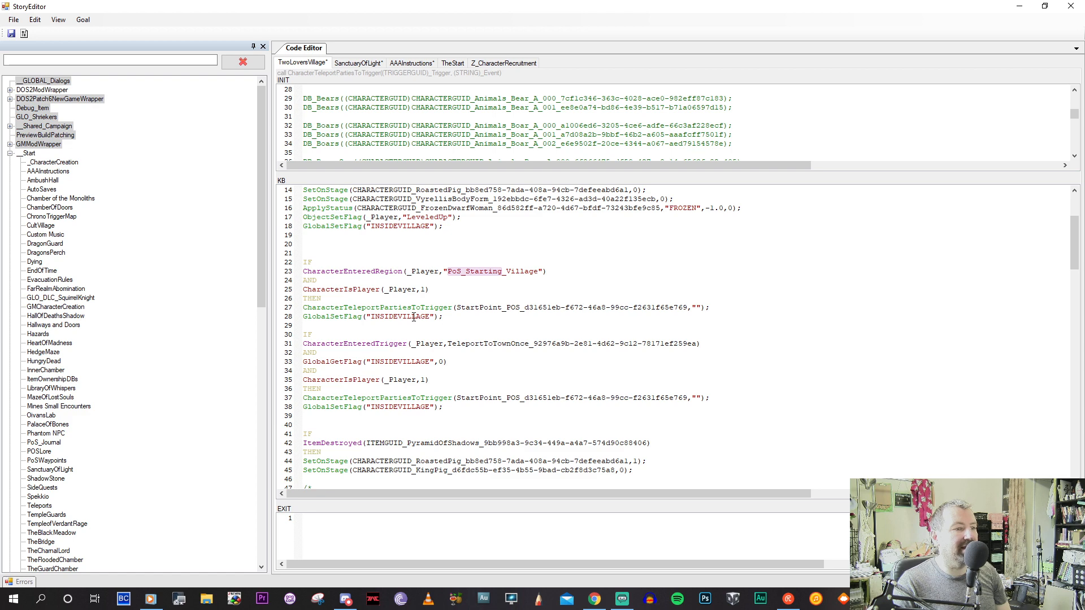
click(457, 288)
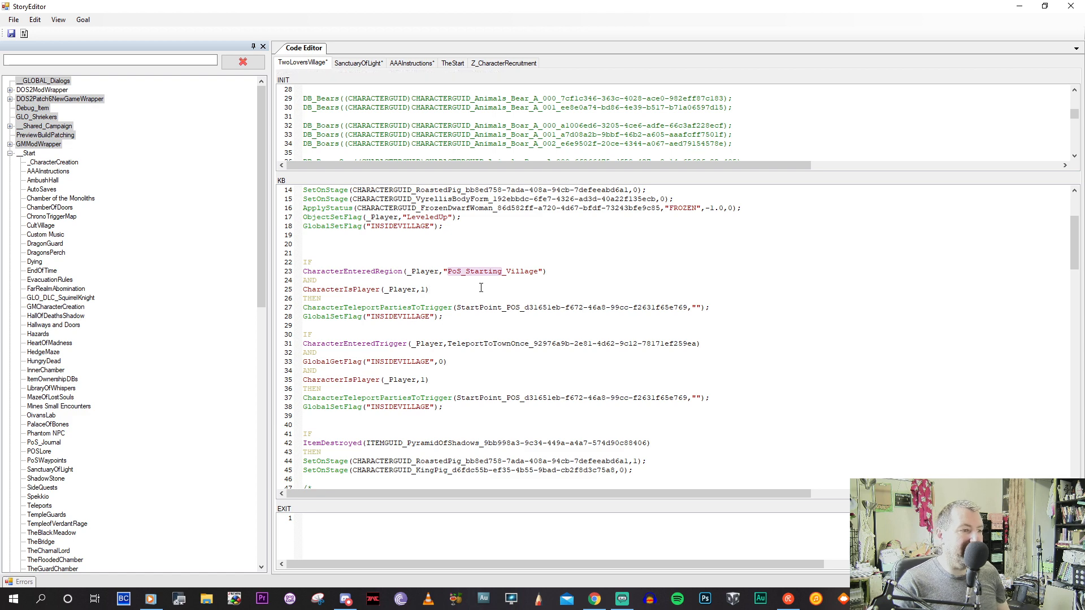
text(AND CharacterIsSummon(_Player, 0) AND PartyGetFlag(_Player,"TrueKaravakosDead",0))
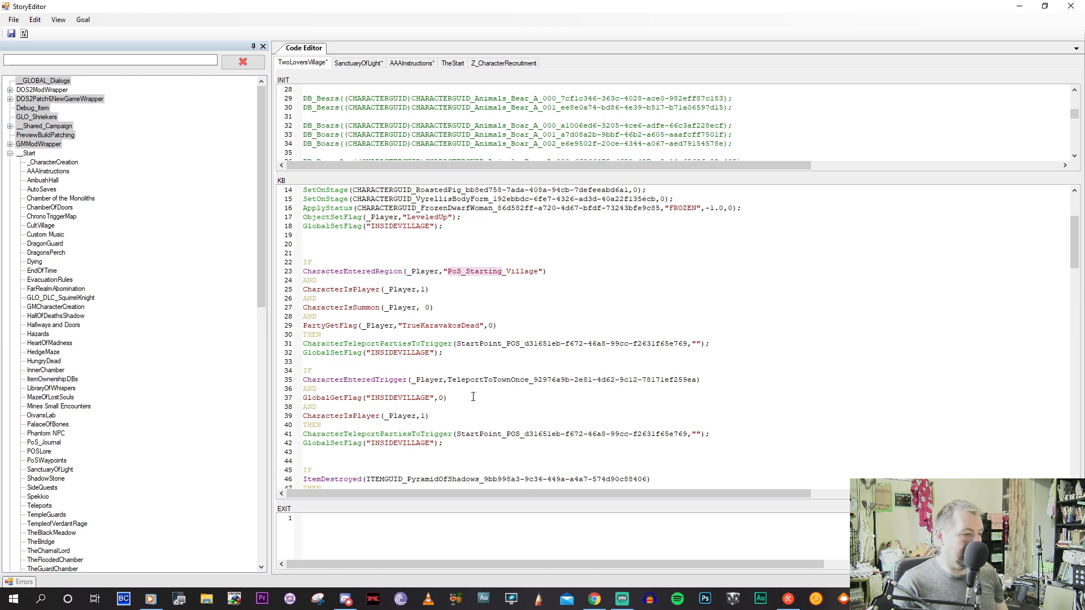
text(AND CharacterIsSummon(_Player, 0) AND PartyGetFlag(_Player,"TrueKaravakosDead",0))
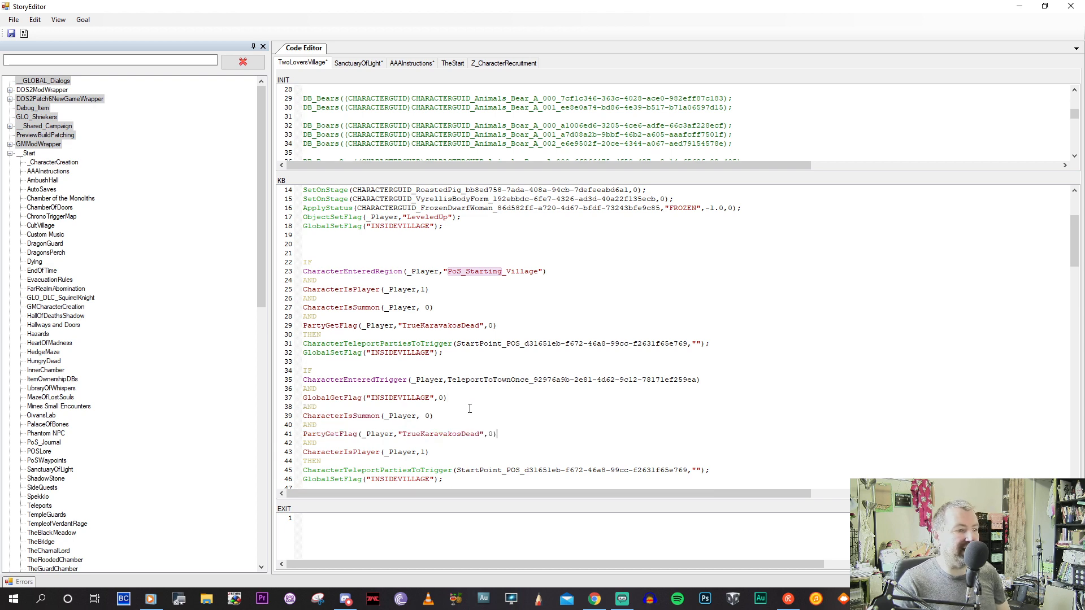
Uncomment the LVL9ExpTriggerOnceOnly rule that checks and sets the StarterTeleport flag by removing its comment markers.
scroll(469, 408, down, 2)
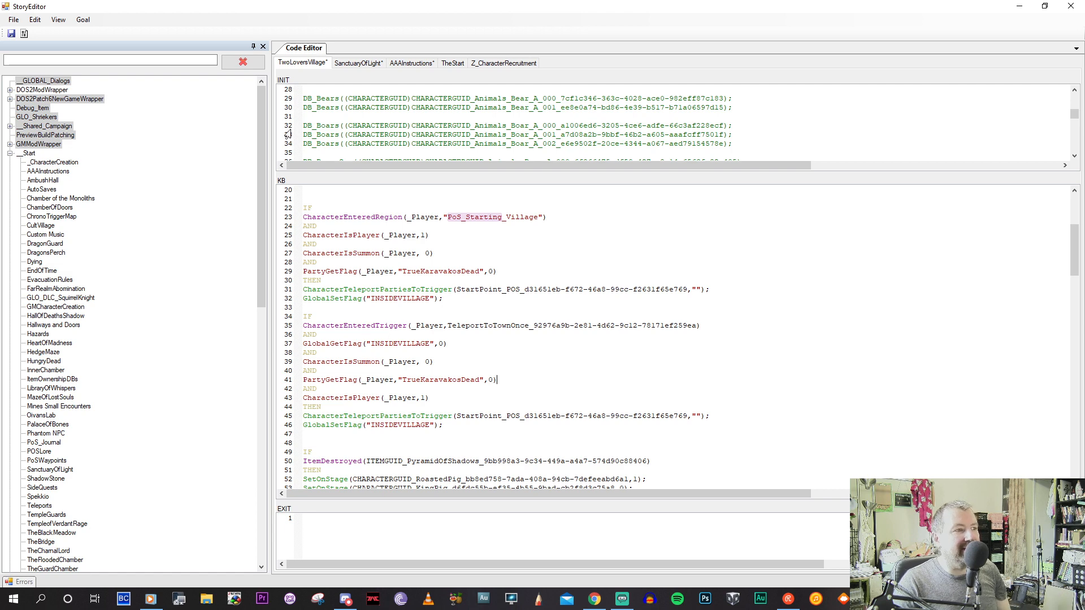
scroll(438, 346, down, 3)
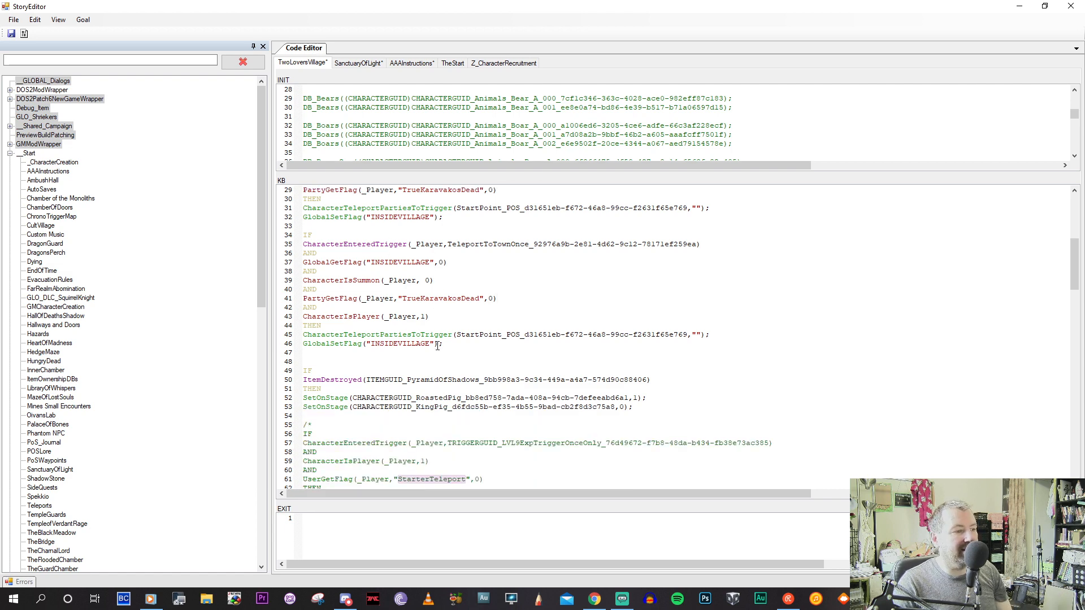
scroll(437, 346, down, 2)
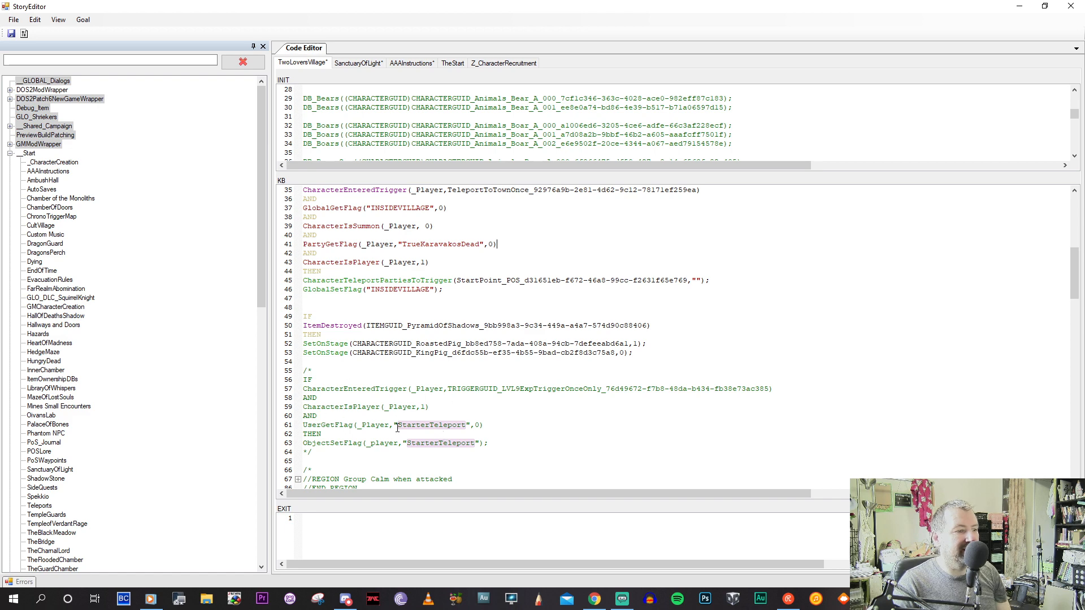
click(431, 428)
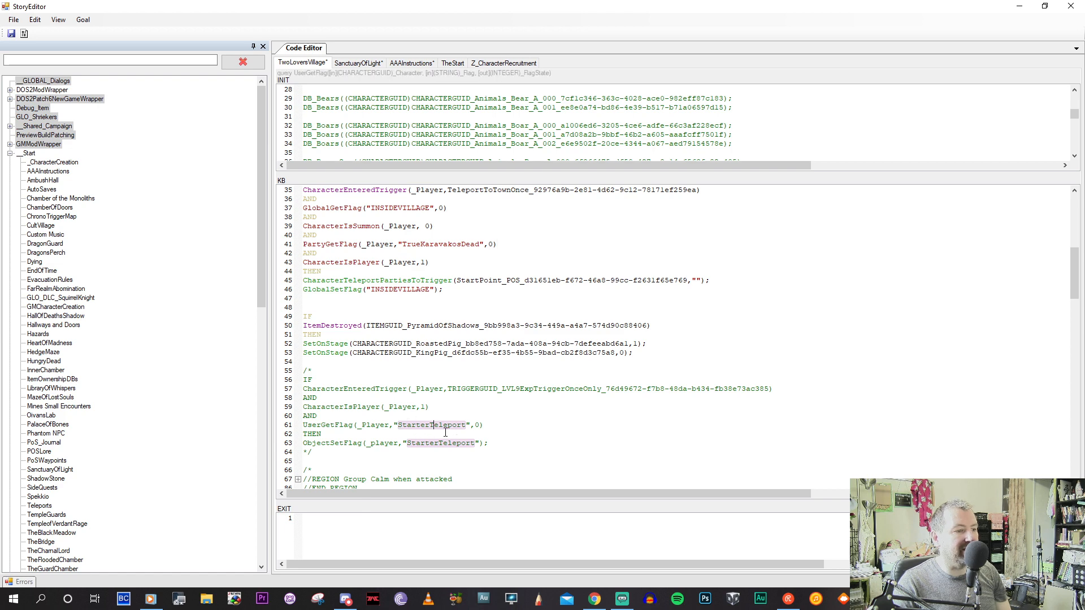
drag(430, 443, 439, 443)
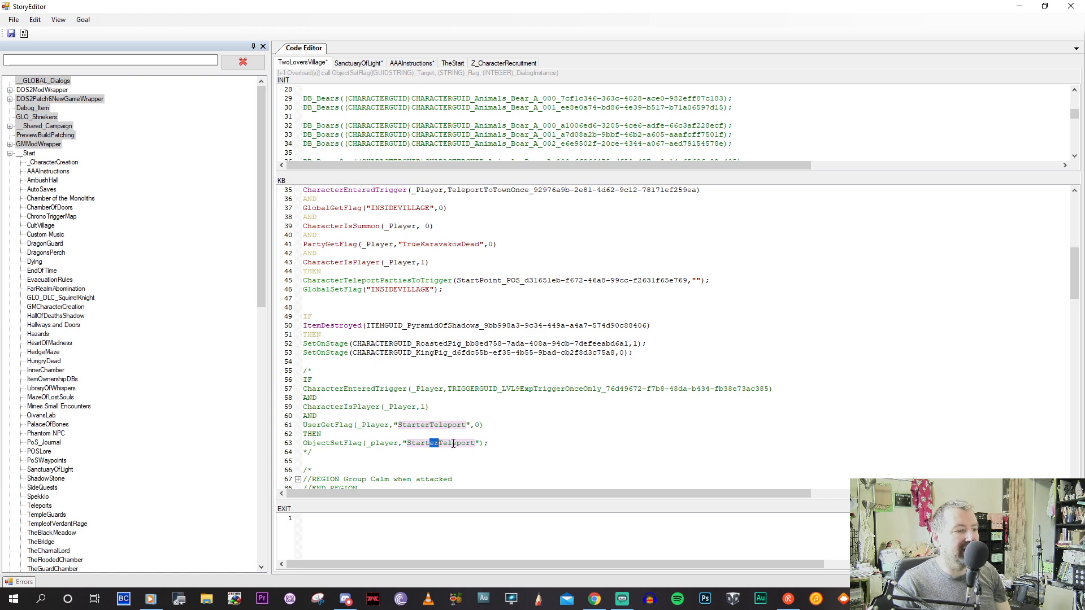
click(453, 444)
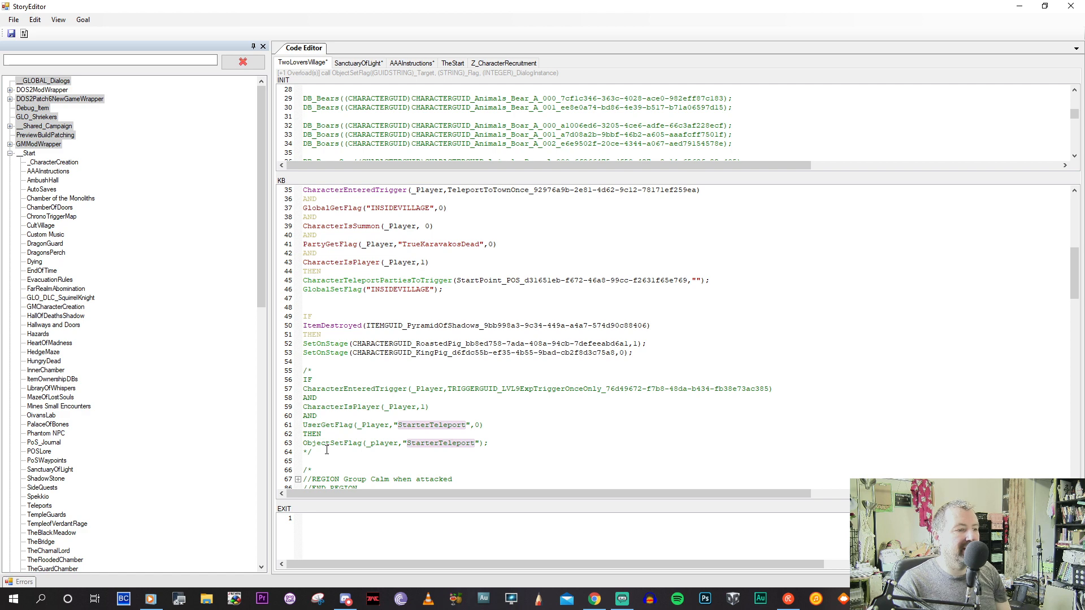
click(327, 450)
key(BackSpace)
key(BackSpace)
click(328, 371)
key(BackSpace)
key(BackSpace)
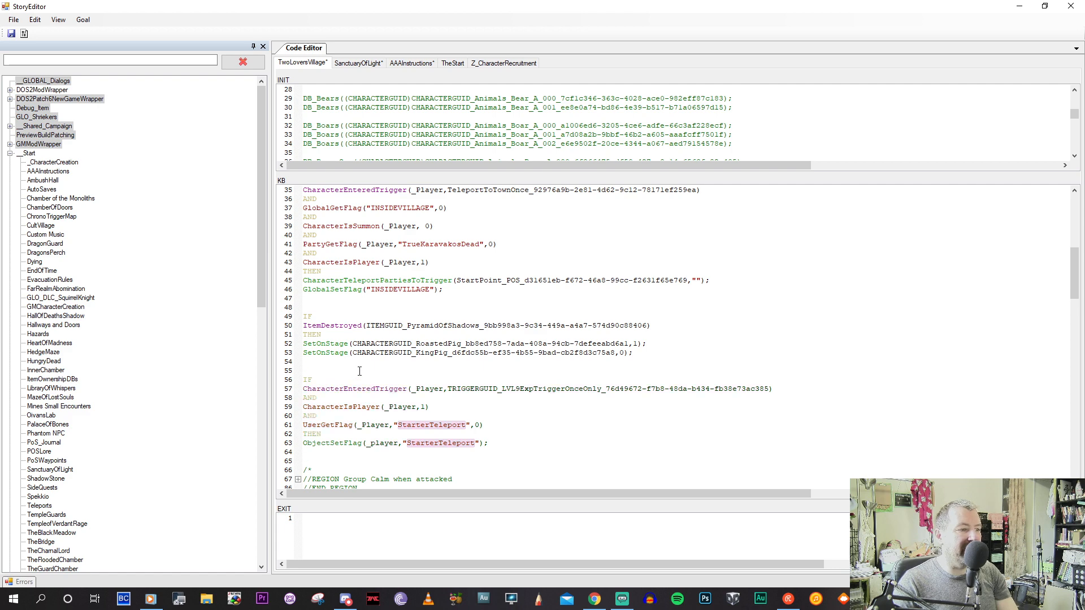
Build the story and close the build report.
click(13, 19)
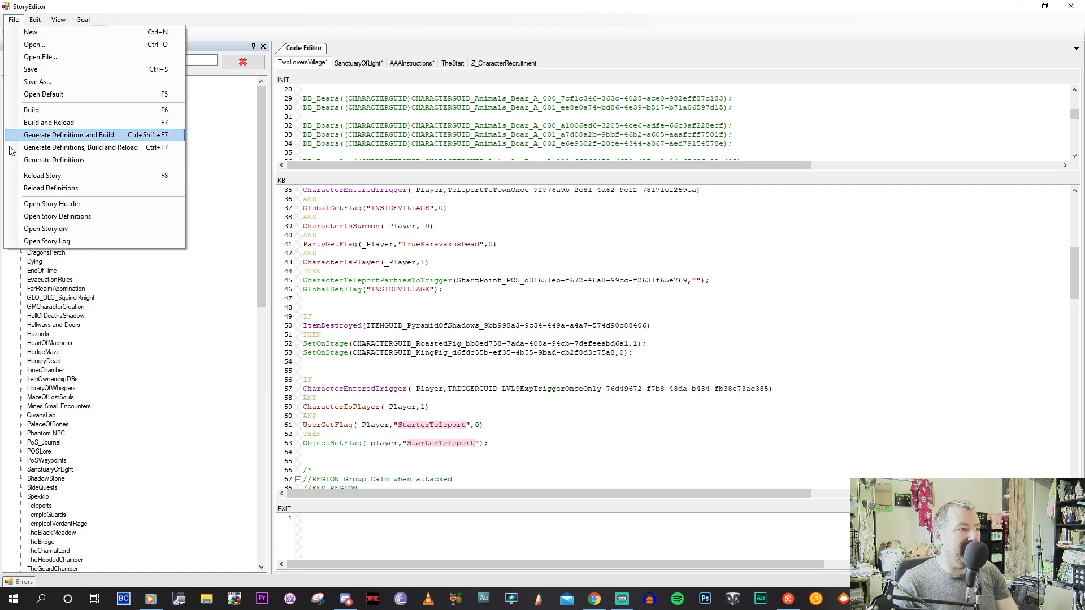
click(31, 110)
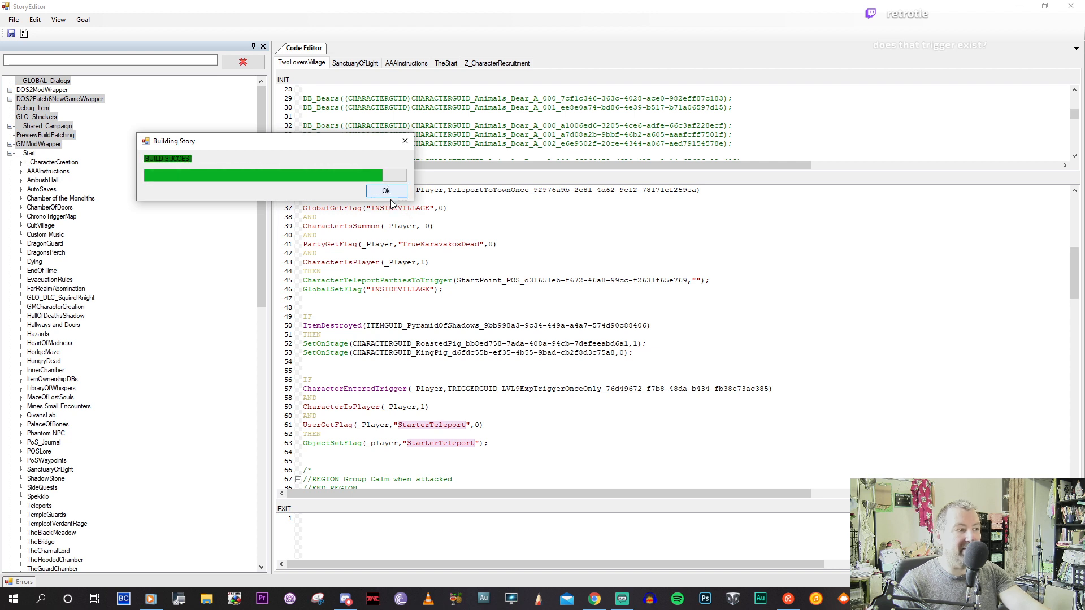
key(Return)
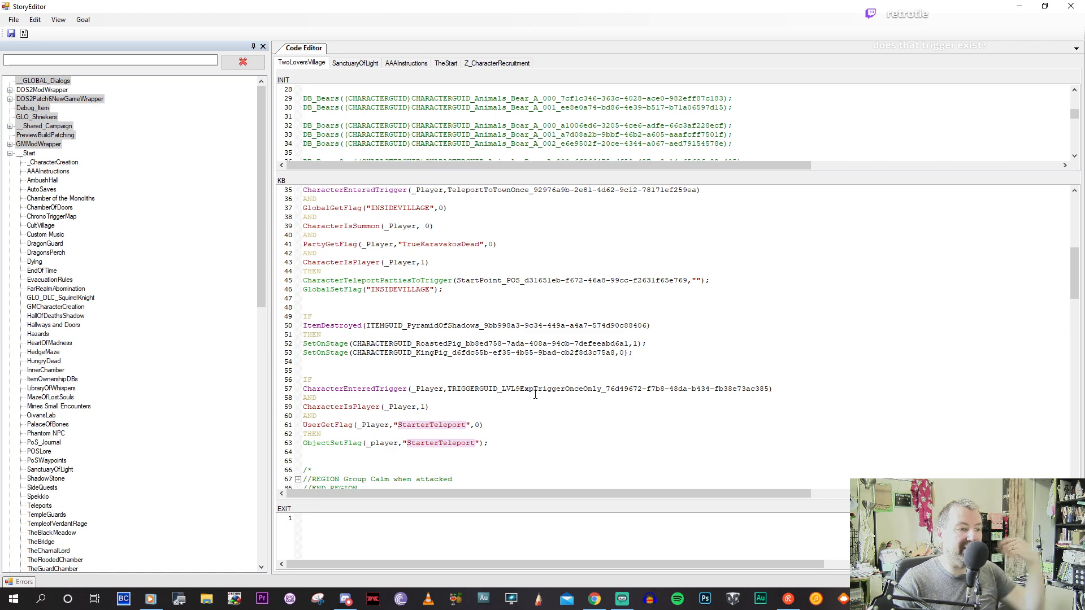
Review the village teleport rules with their TrueKaravakosDead conditions and the LVL9ExpTriggerOnceOnly rule below them.
scroll(412, 368, down, 1)
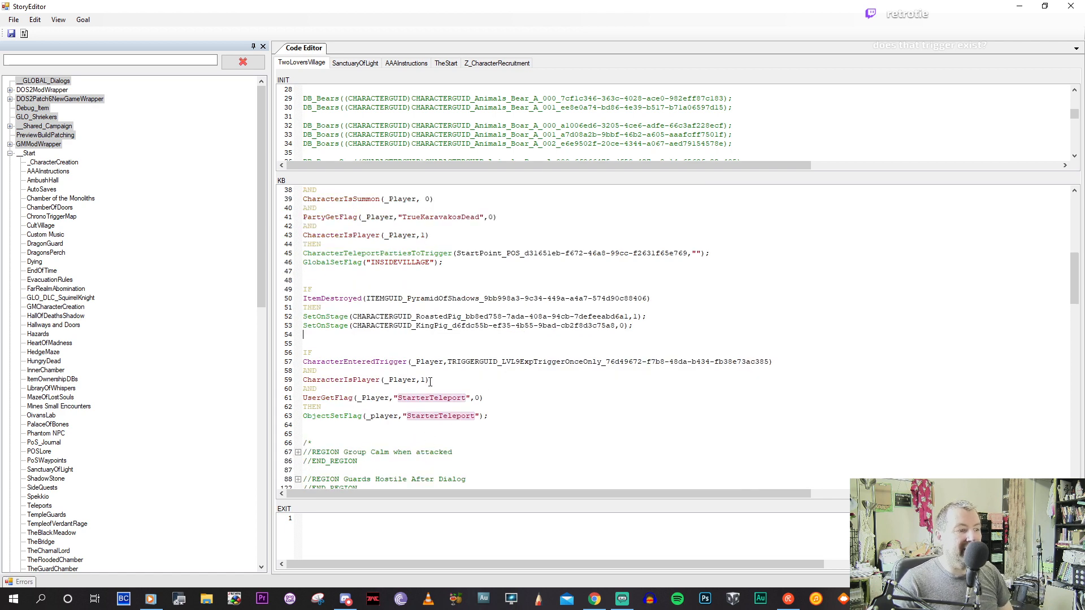
scroll(429, 382, up, 2)
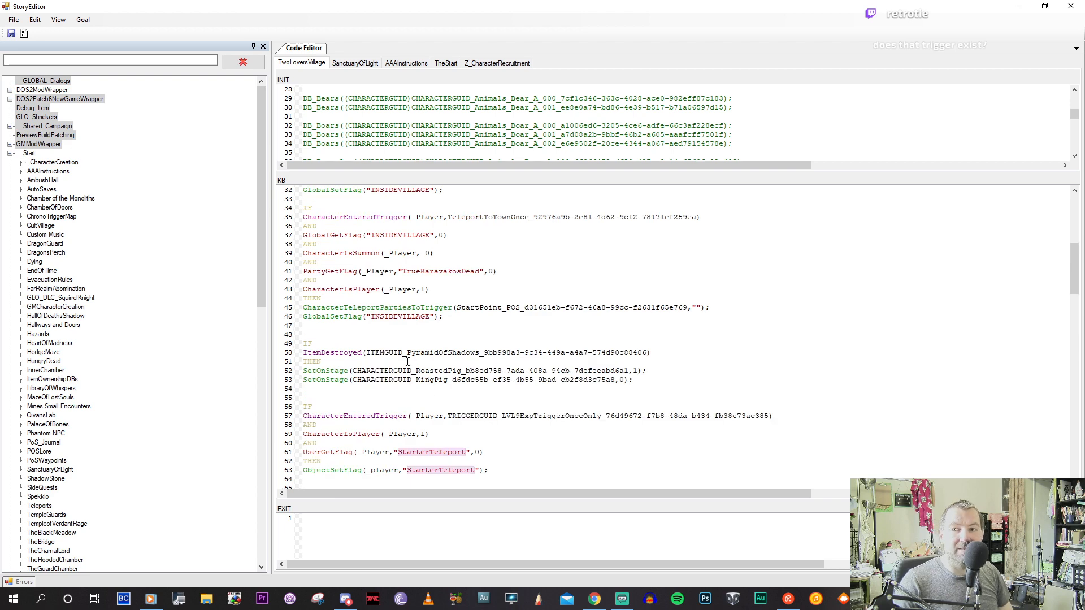
drag(527, 418, 605, 425)
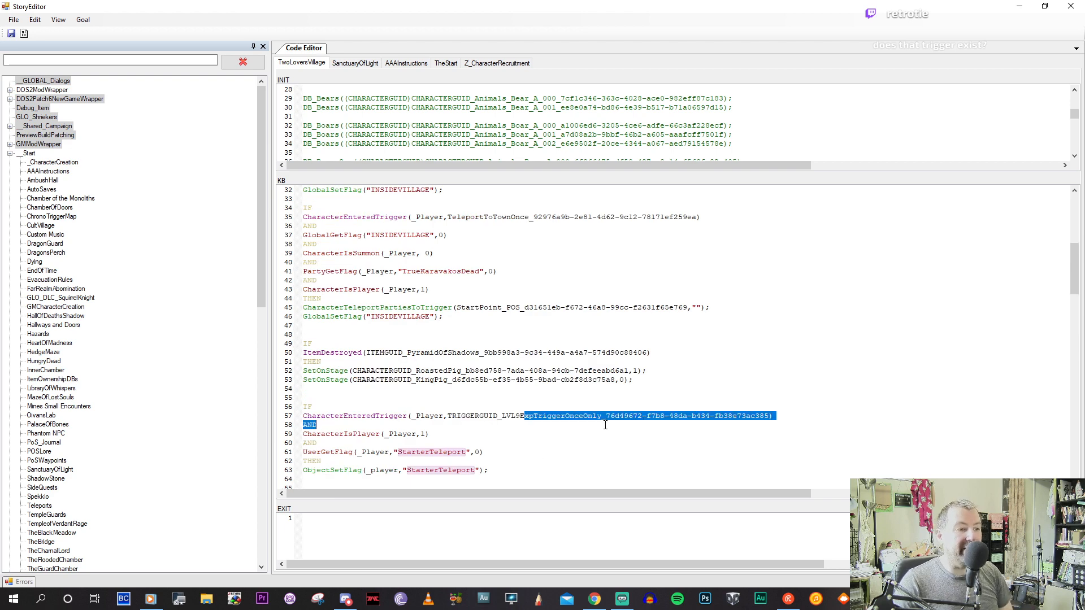
click(564, 417)
drag(506, 416, 587, 416)
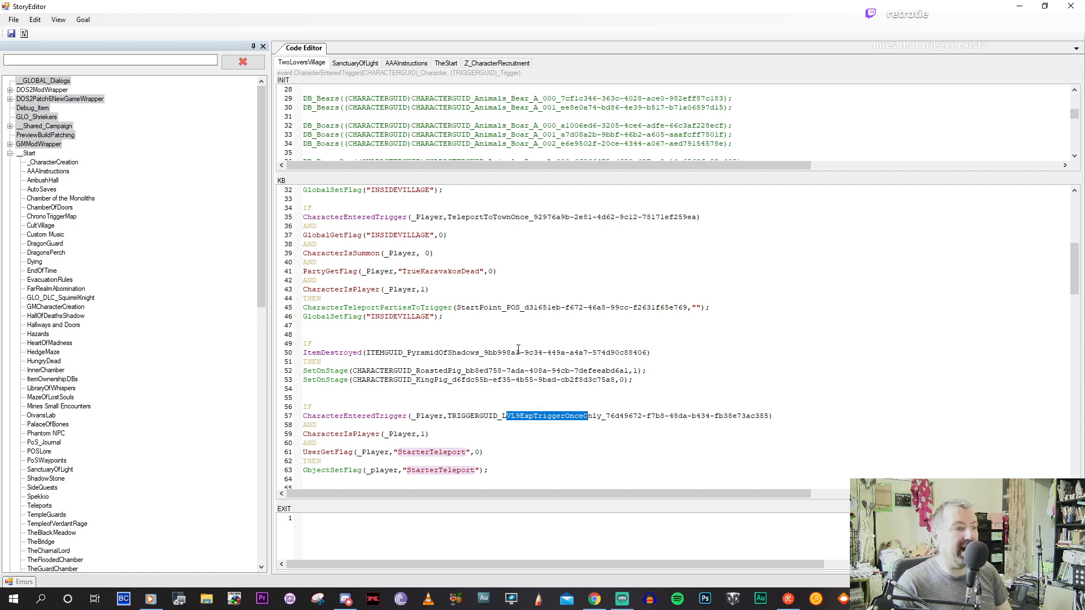
scroll(518, 348, up, 5)
triple_click(454, 281)
click(512, 302)
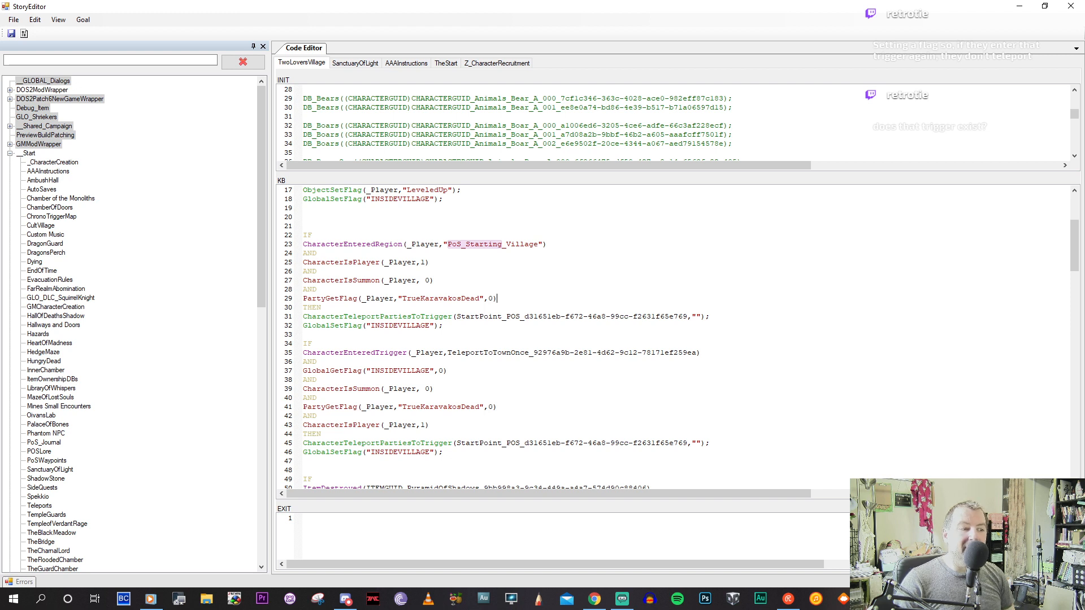
click(435, 373)
scroll(446, 374, down, 6)
click(433, 425)
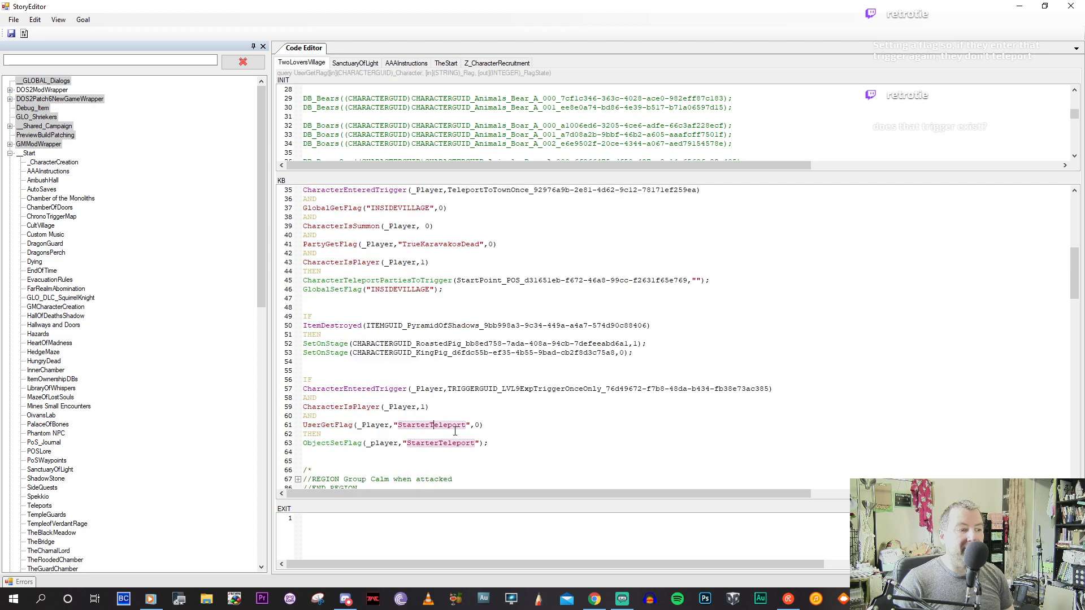
Examine how the LVL9ExpTriggerOnceOnly rule checks and sets the StarterTeleport flag.
click(499, 442)
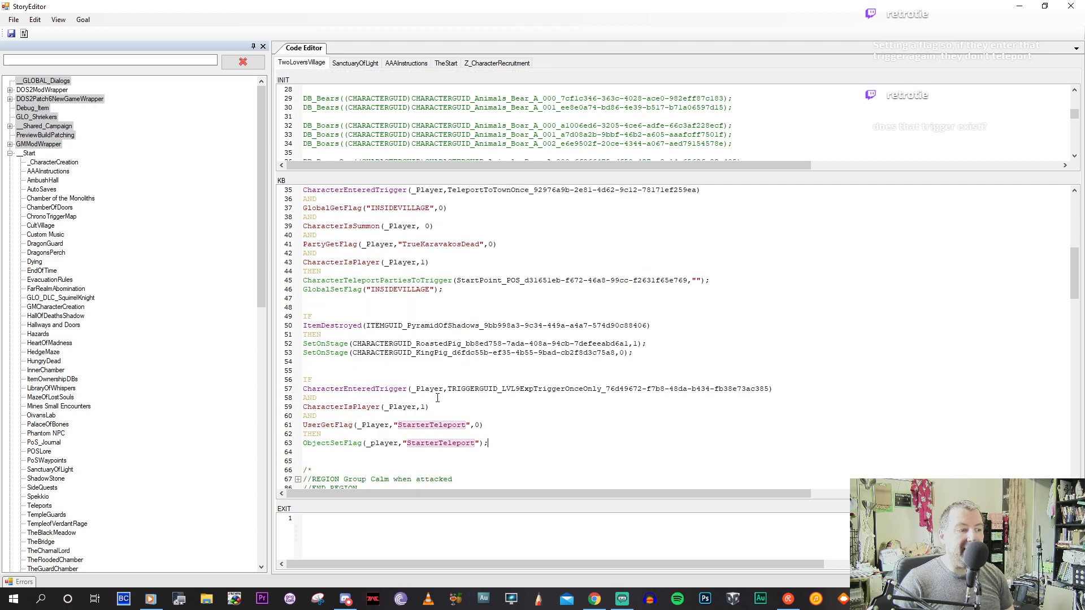
click(447, 425)
ctrl+scroll(321, 432, up, 3)
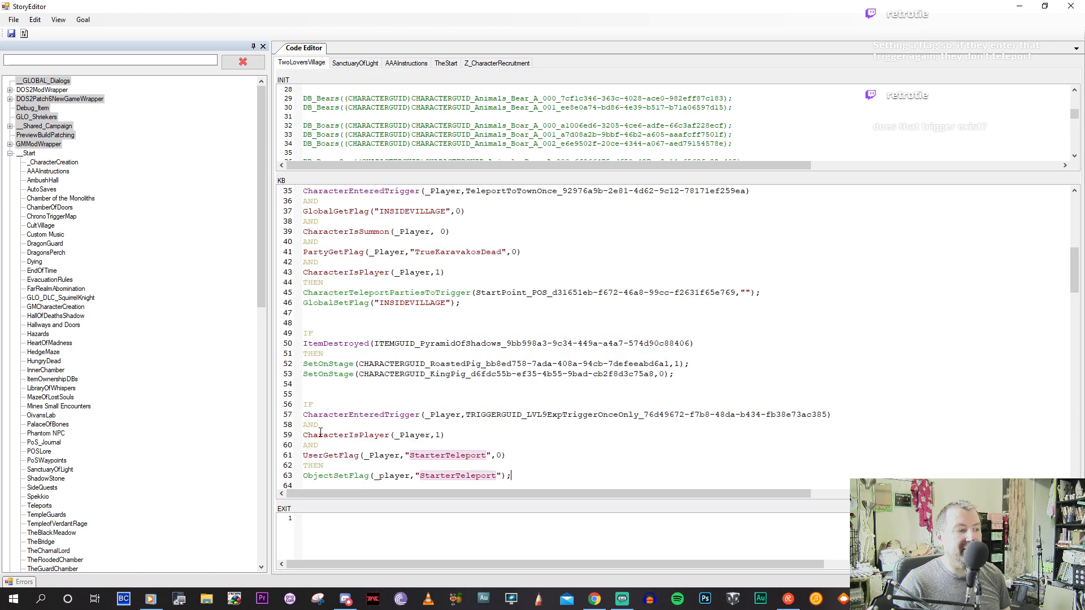
scroll(320, 433, down, 4)
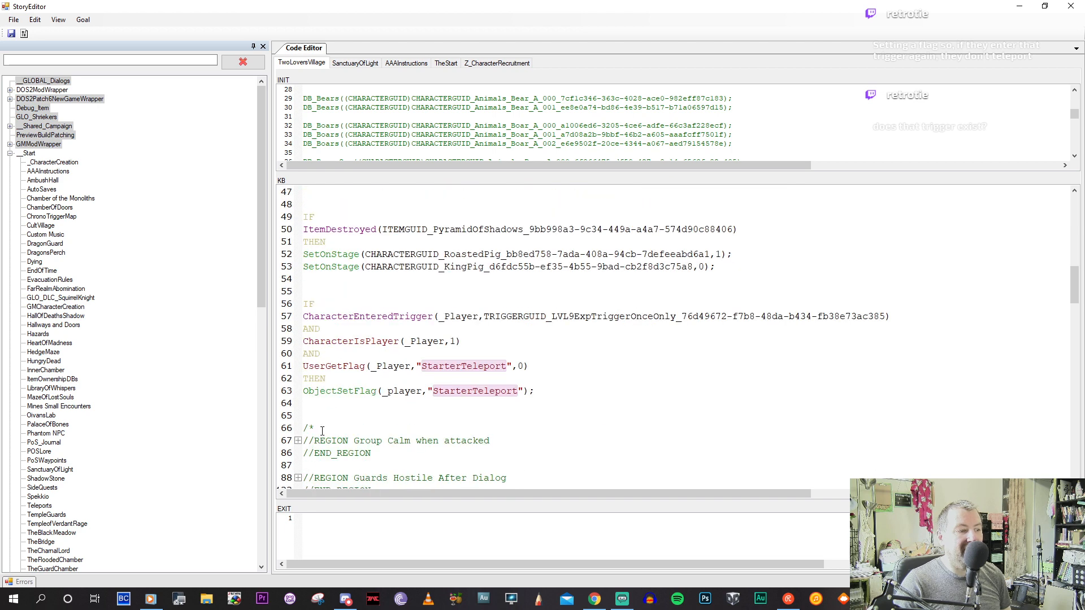
click(340, 390)
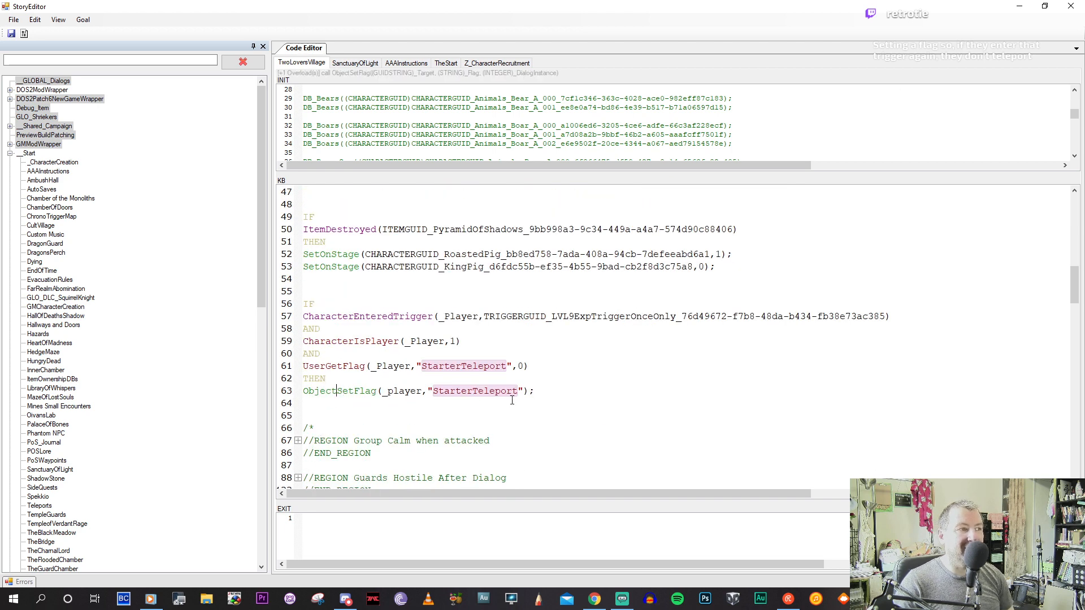
click(535, 392)
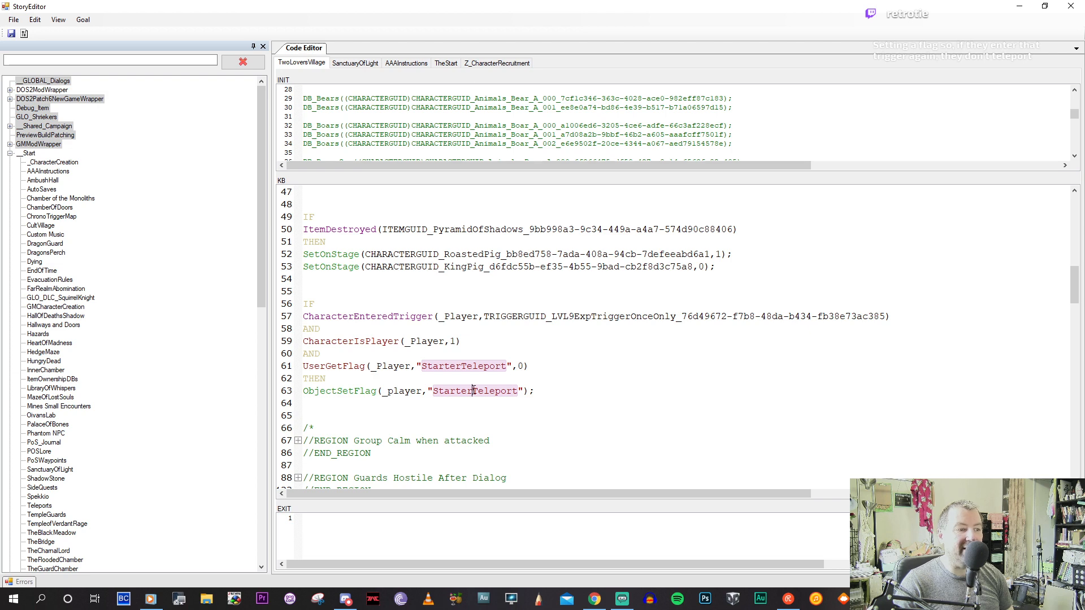
double_click(464, 366)
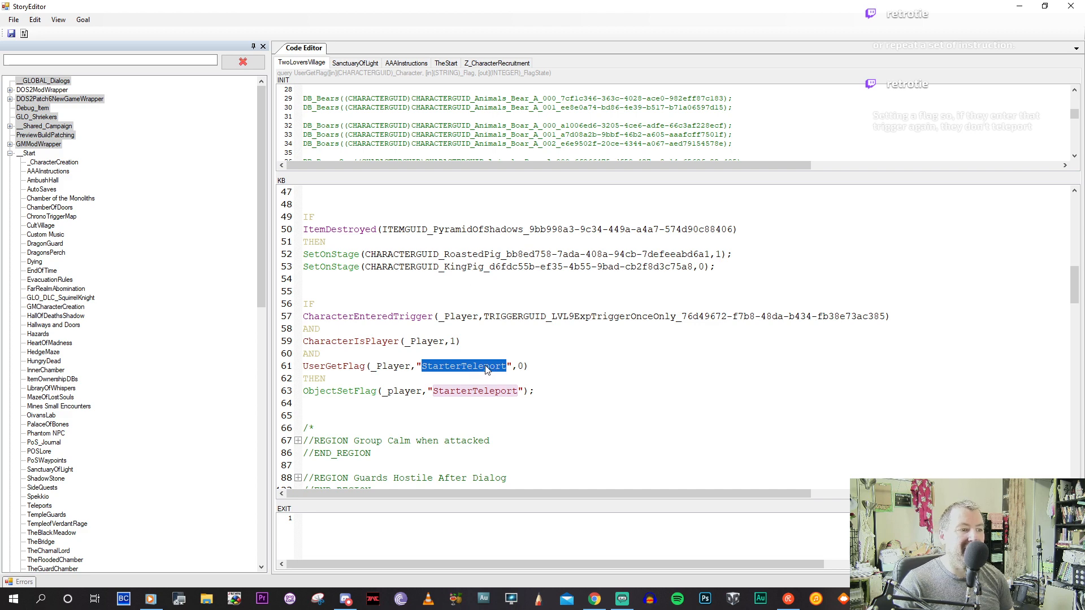
click(485, 366)
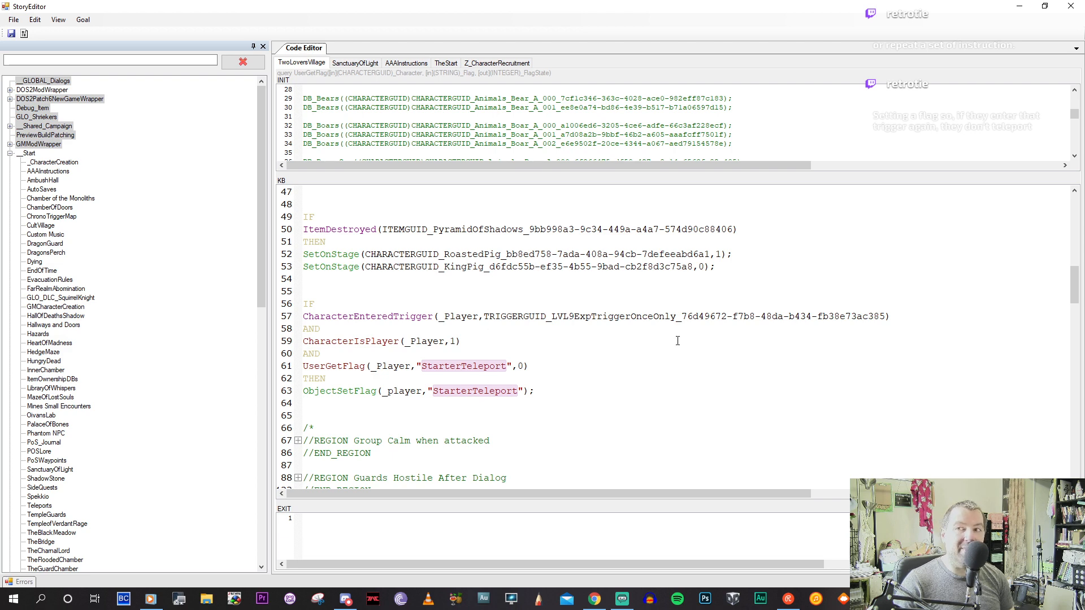
click(483, 366)
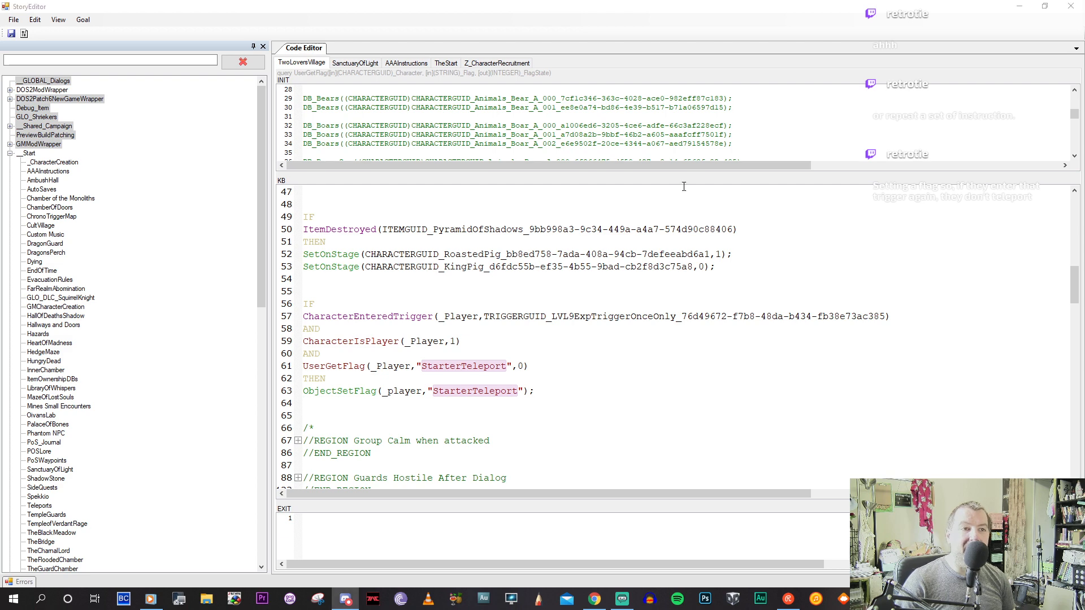
Close the story editor and load the PoS_Pyramid_Floor_One level, agreeing to unload the current level despite its empty layers.
click(1069, 6)
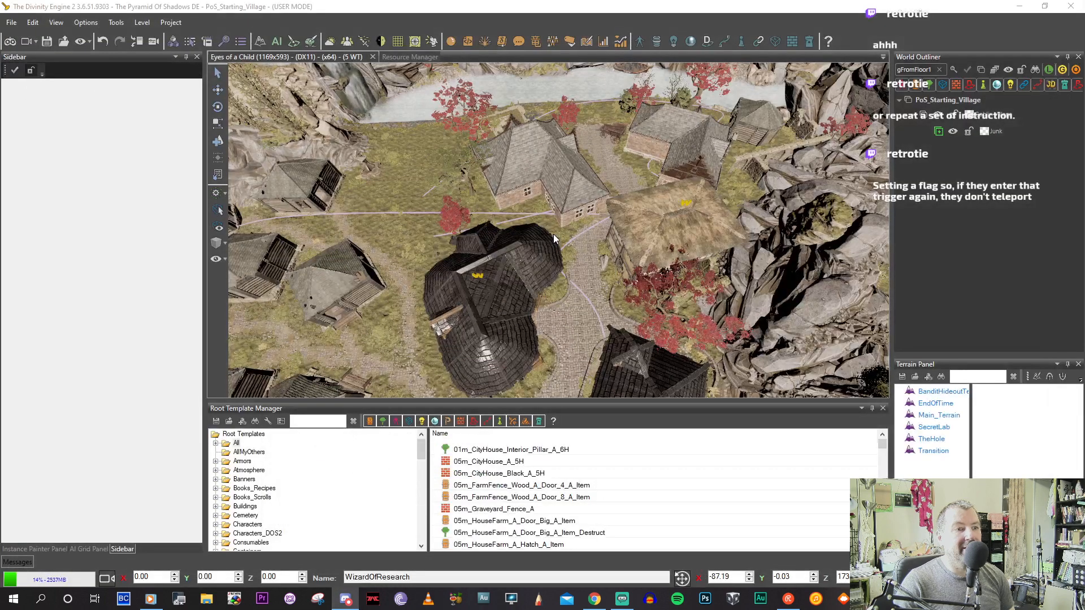
right_drag(554, 234, 517, 83)
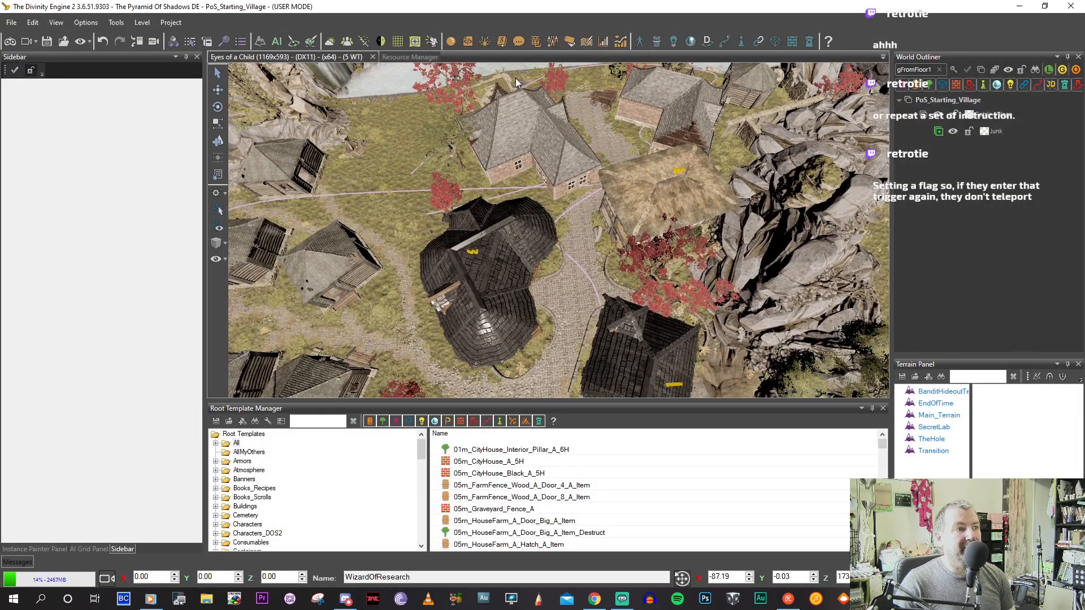
click(12, 23)
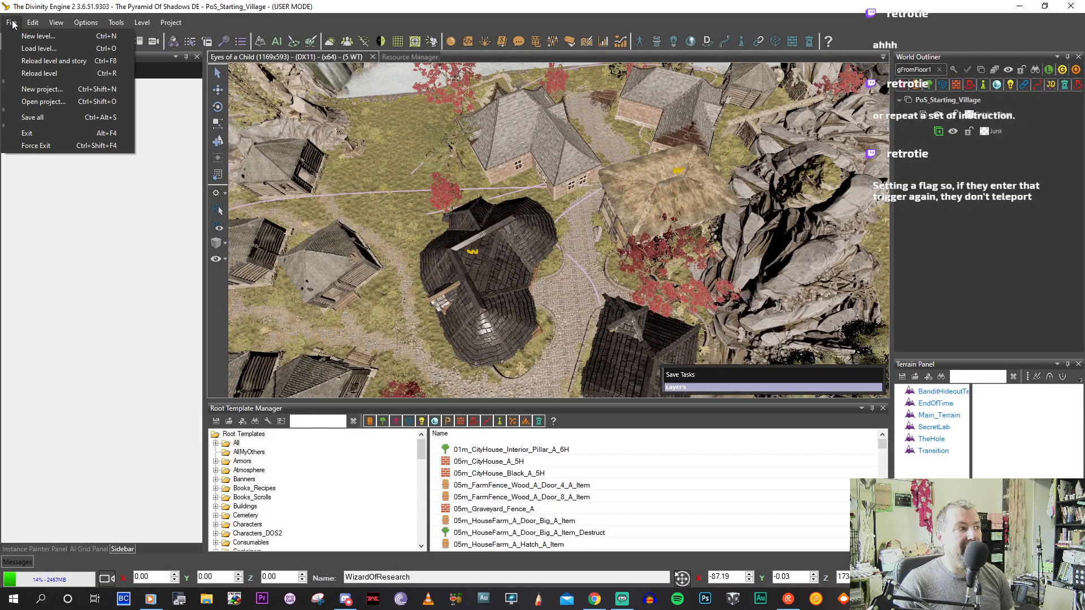
click(21, 60)
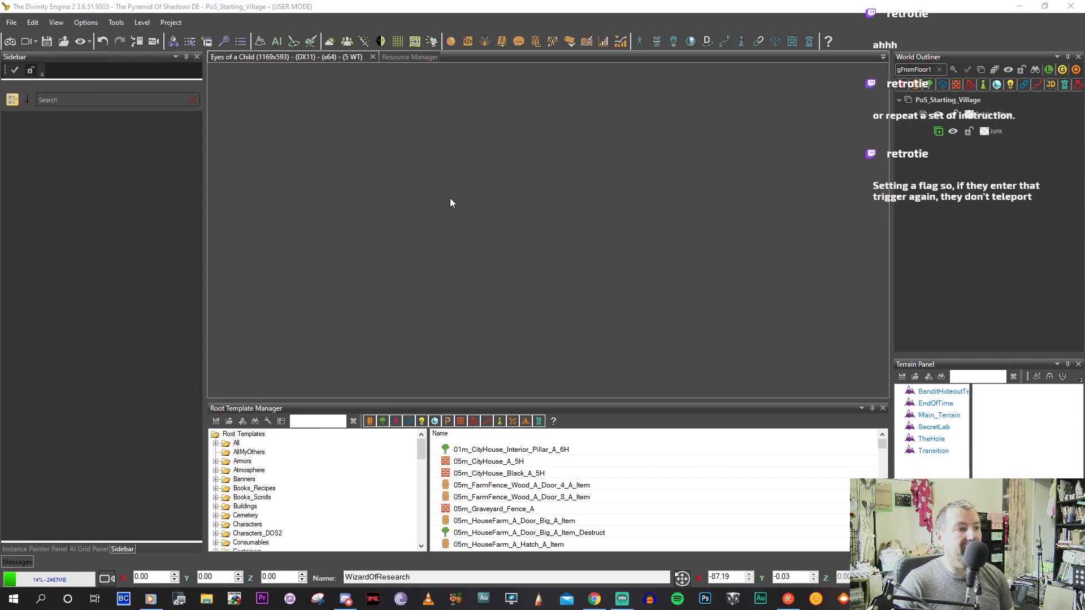
double_click(582, 167)
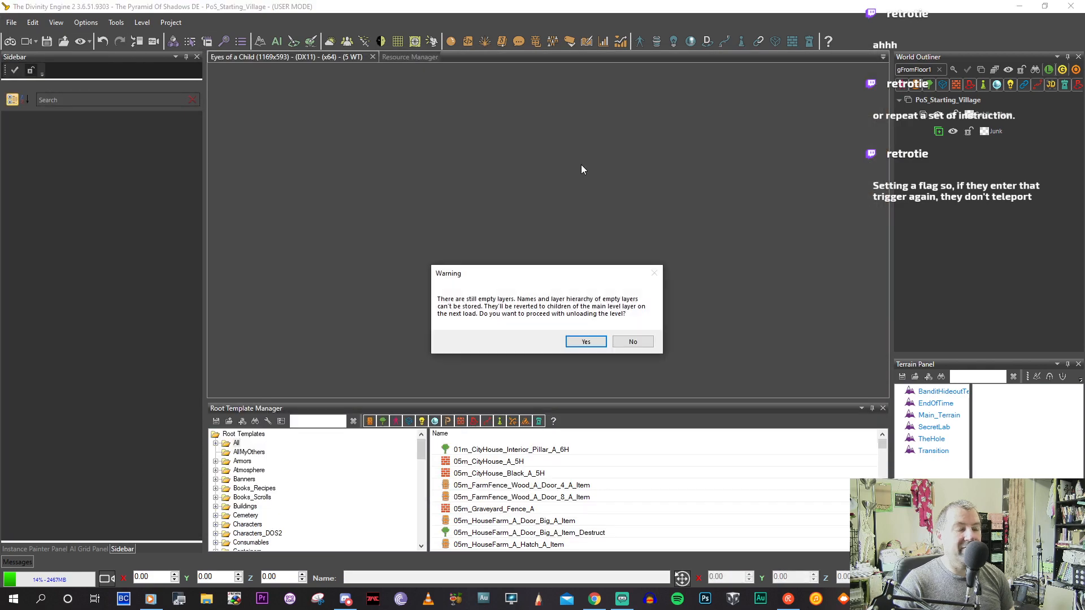
click(586, 341)
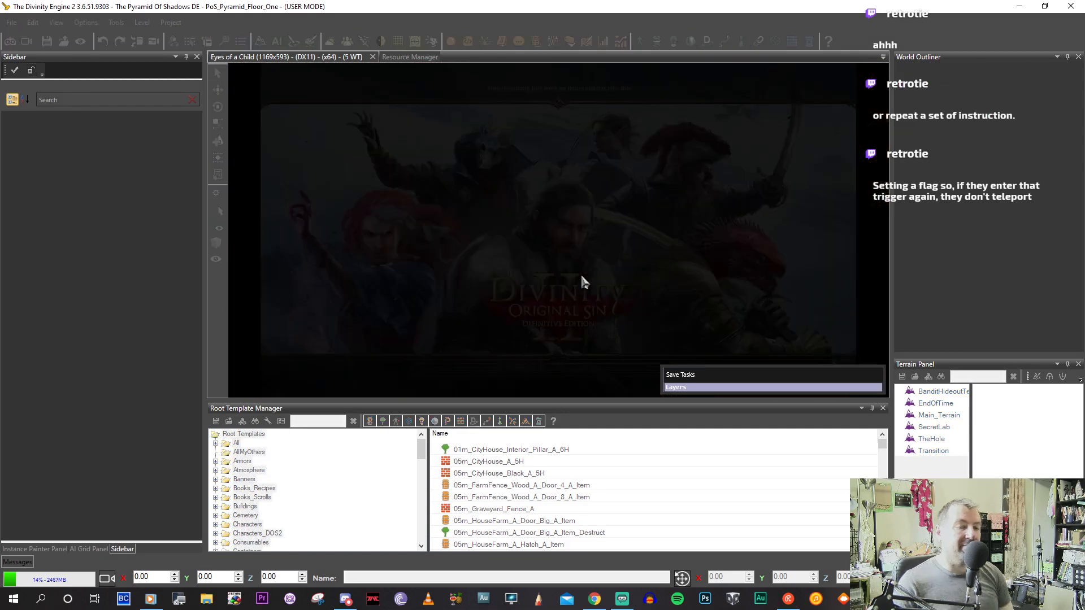
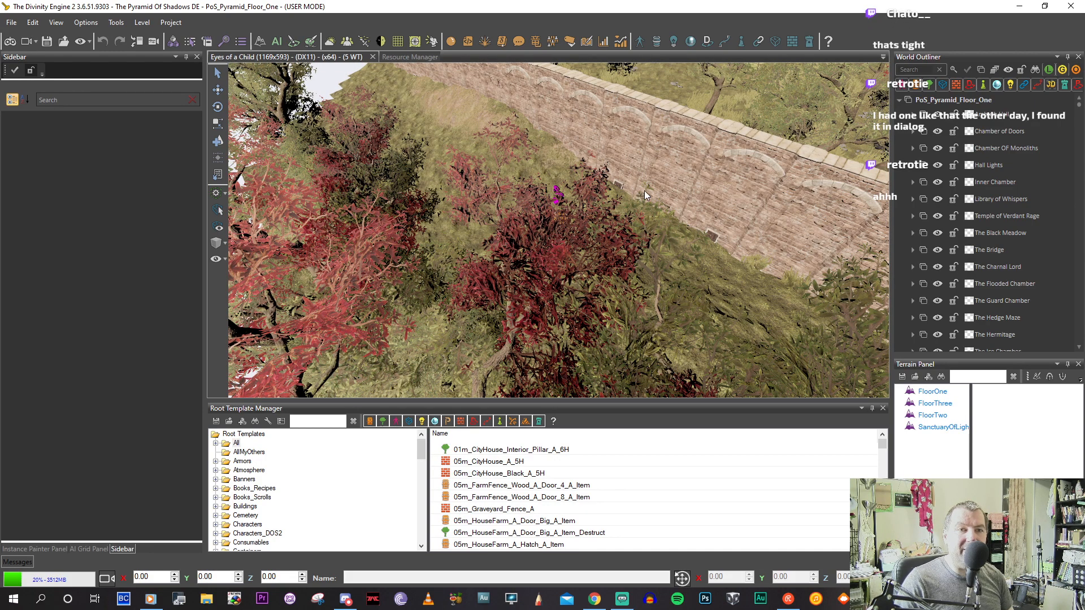
Select the ShortRoute_PoS_Floor_000 spline above the small round table near the brick wall and inspect its properties.
key(w)
key(w)
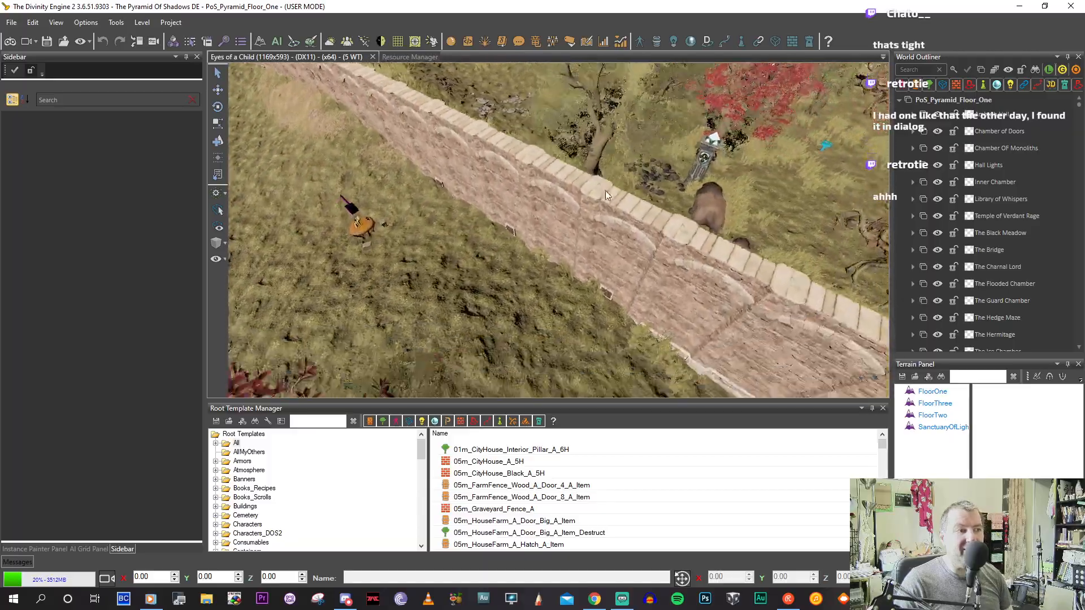
key(w)
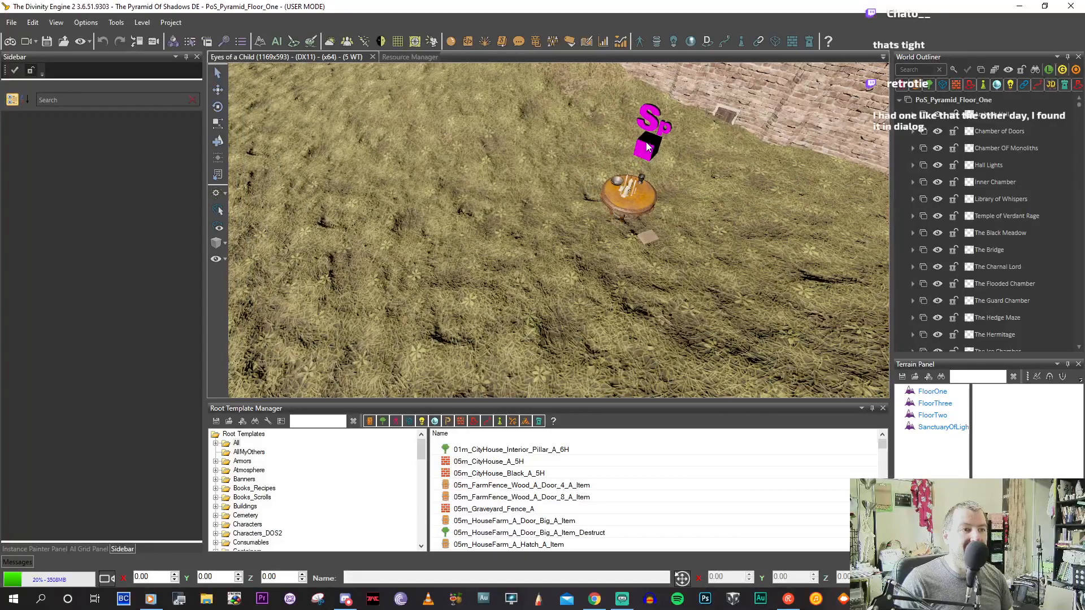
click(648, 147)
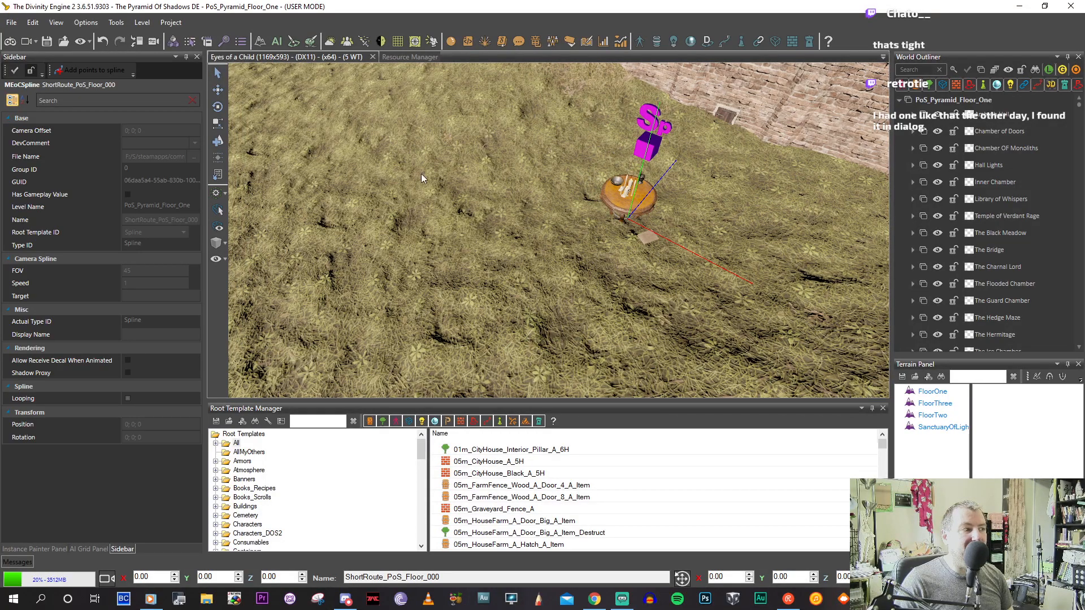
mouse_move(447, 162)
right_down()
mouse_move(470, 180)
mouse_move(459, 192)
mouse_move(382, 205)
mouse_move(470, 188)
mouse_move(473, 169)
mouse_move(435, 147)
mouse_move(429, 120)
mouse_move(444, 88)
mouse_move(487, 222)
mouse_move(506, 132)
mouse_move(469, 258)
mouse_move(509, 256)
mouse_move(484, 340)
mouse_move(488, 174)
mouse_move(490, 184)
mouse_move(499, 175)
right_up()
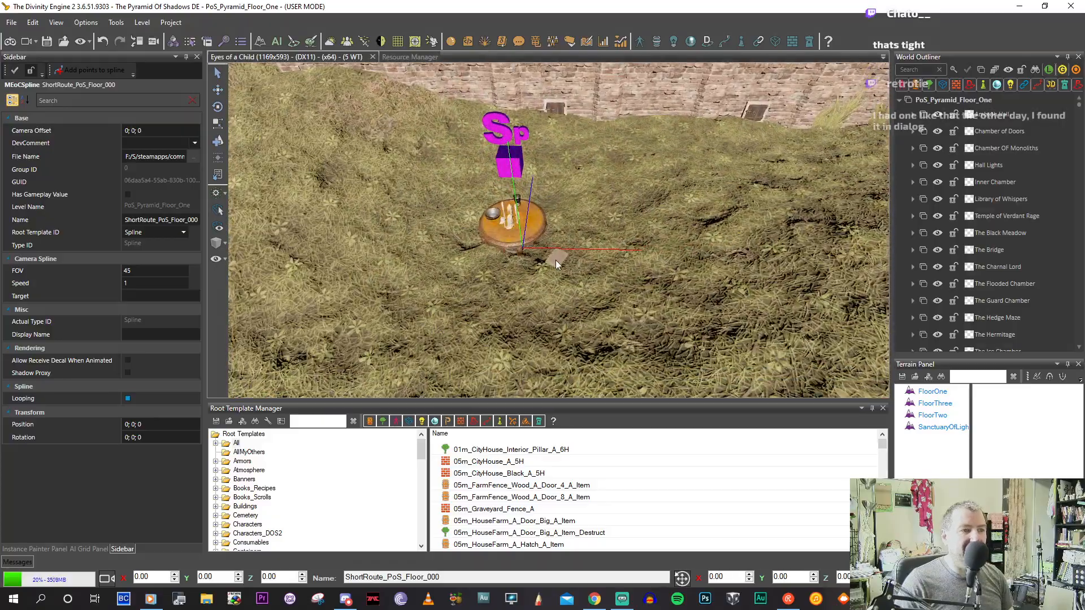
middle_drag(552, 230, 562, 231)
right_drag(561, 232, 435, 277)
right_drag(611, 241, 508, 240)
click(166, 220)
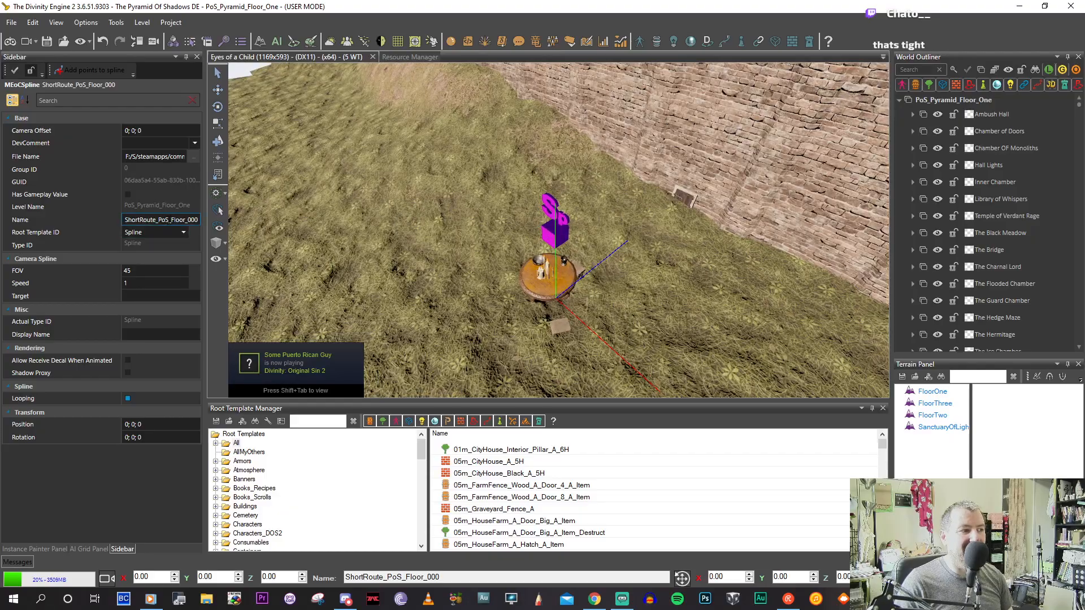
Find the red crystal on the round mosaic platform in the starry chamber and select it to show its item properties.
right_drag(614, 231, 638, 254)
scroll(569, 199, down, 5)
right_drag(568, 199, 474, 260)
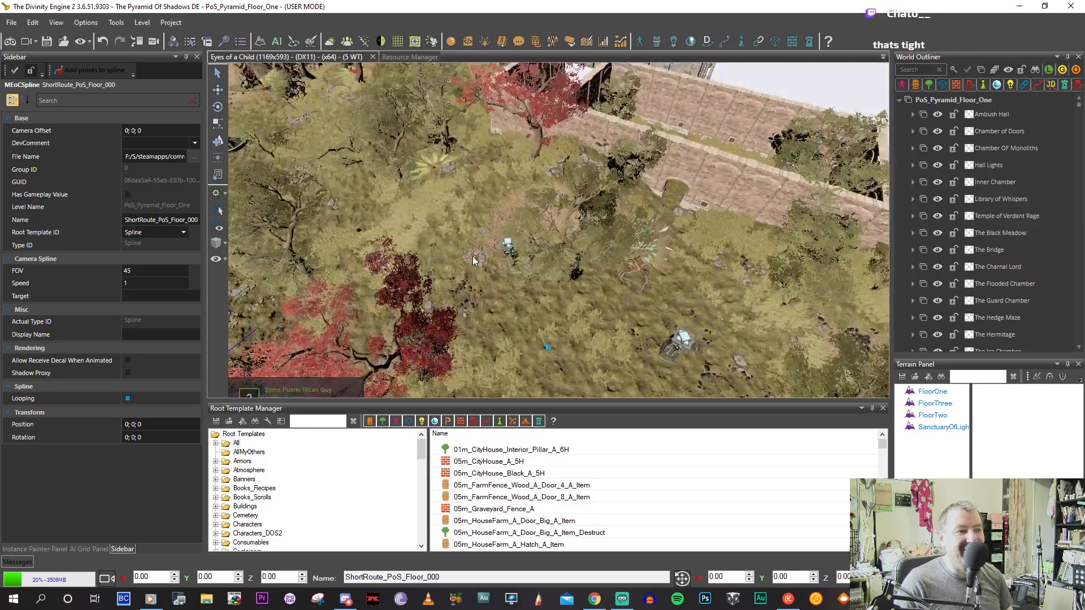
middle_drag(473, 259, 479, 308)
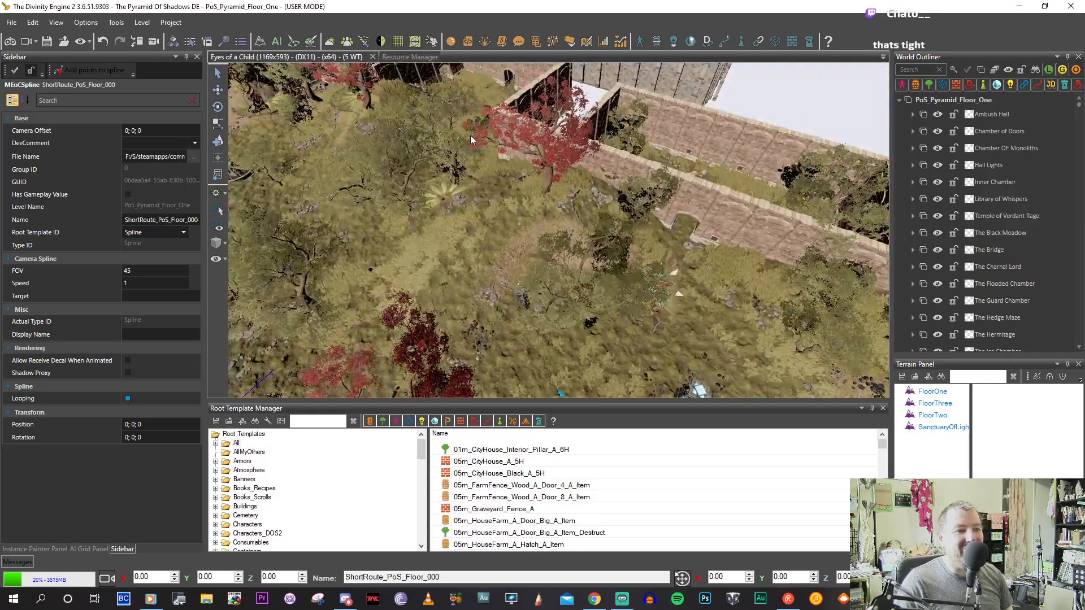
scroll(474, 209, down, 5)
middle_drag(469, 214, 441, 254)
middle_drag(516, 155, 463, 226)
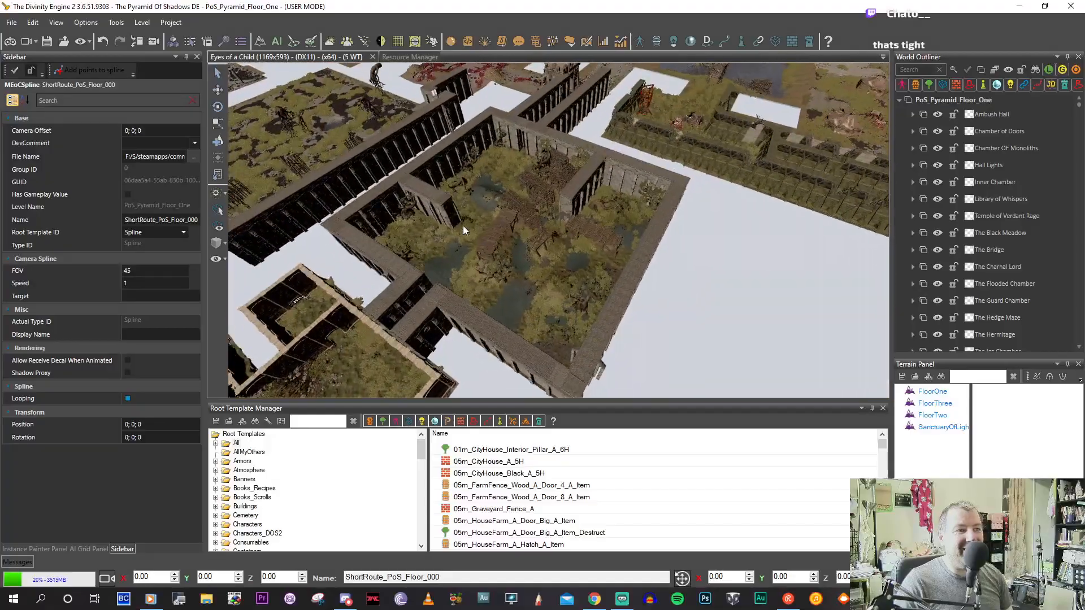
middle_drag(633, 175, 693, 272)
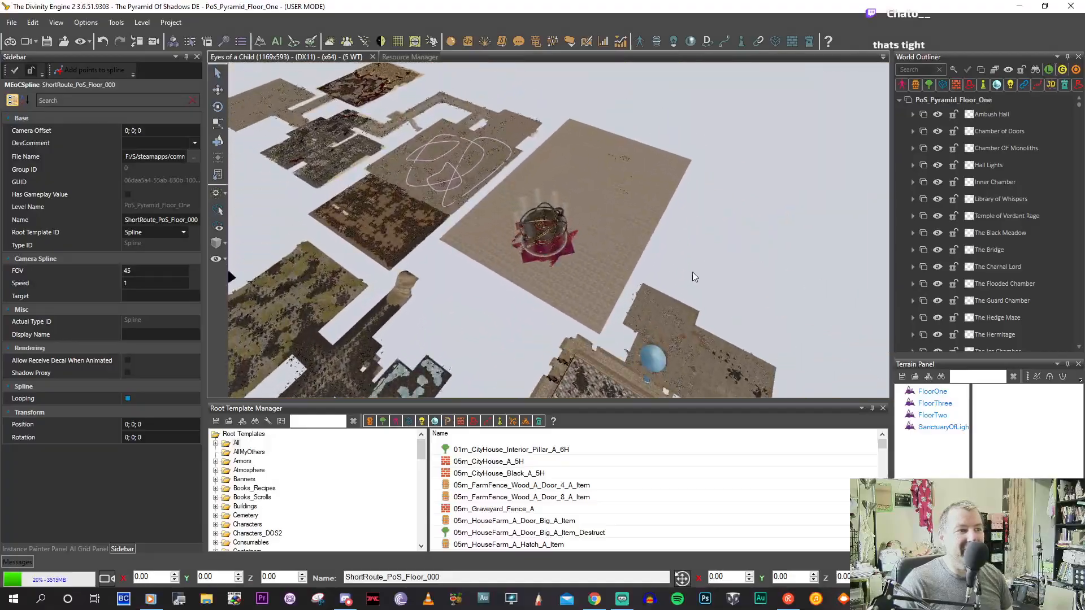
scroll(691, 271, up, 10)
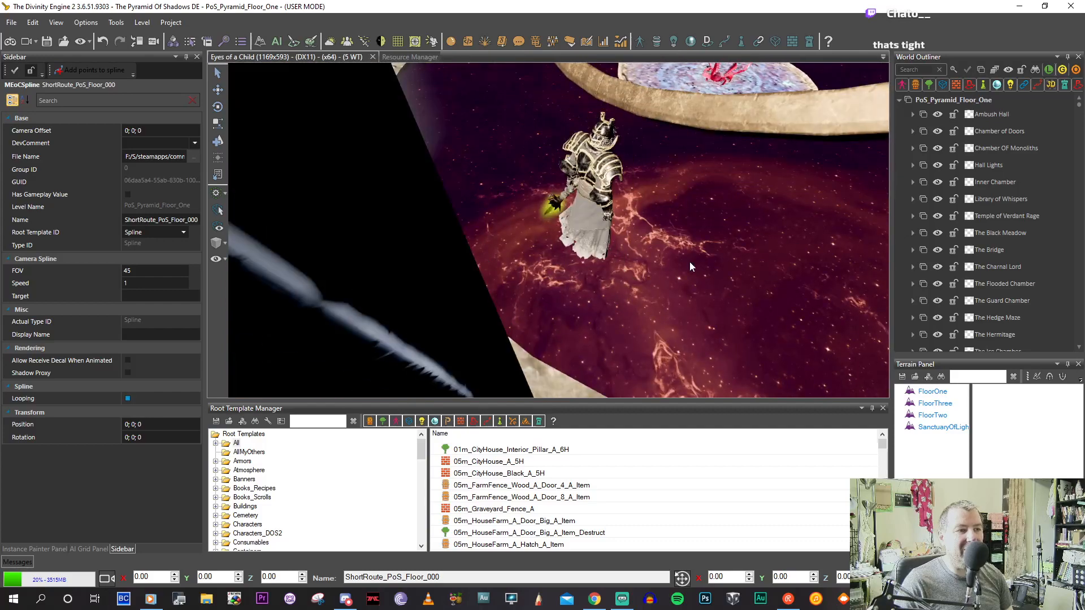
scroll(687, 264, down, 10)
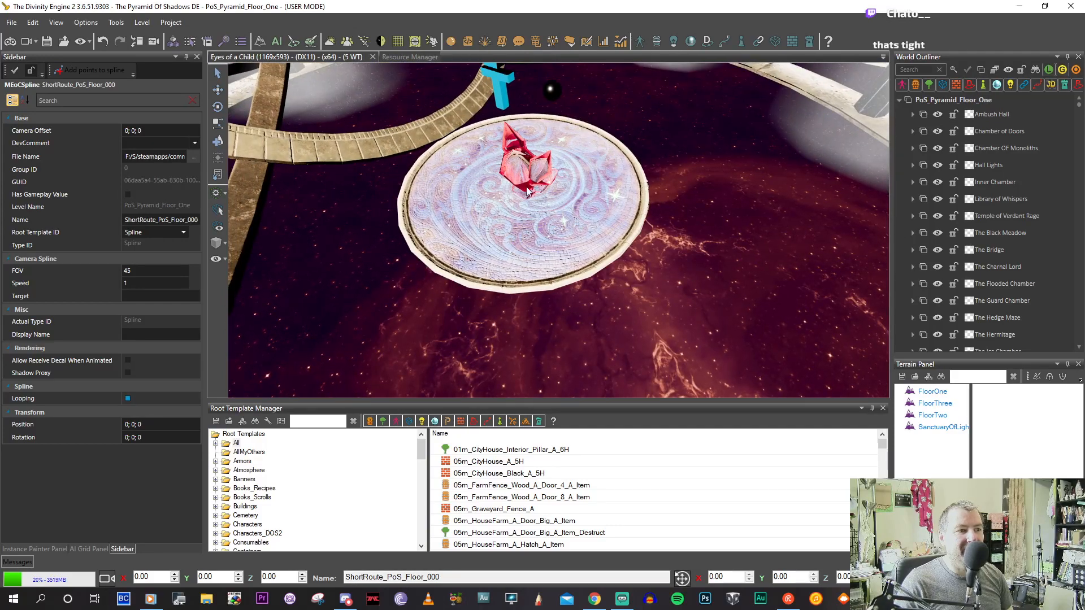
click(569, 218)
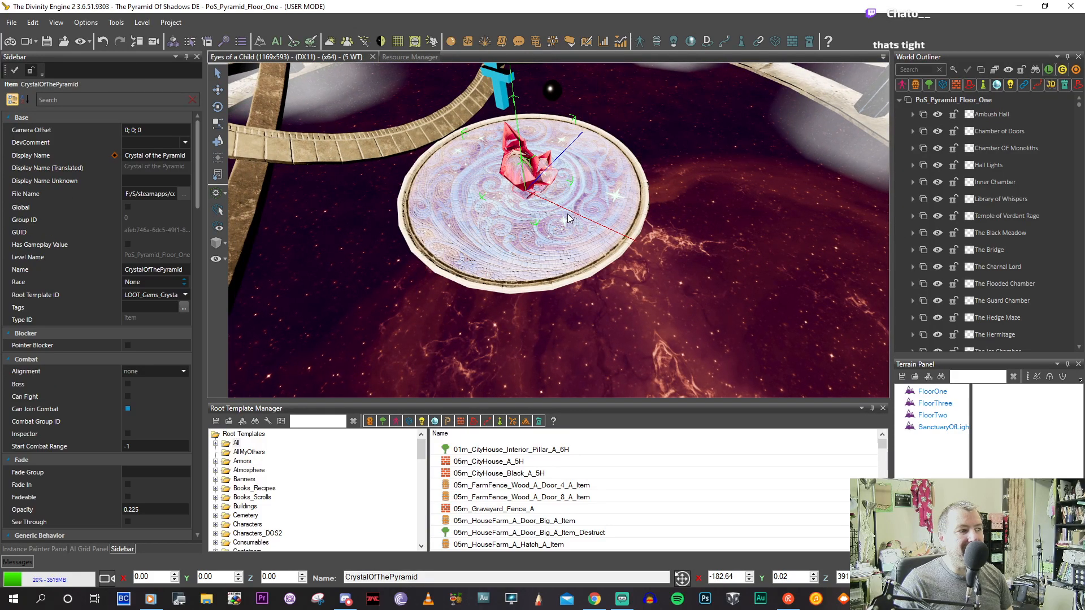
scroll(569, 219, up, 4)
scroll(567, 214, up, 3)
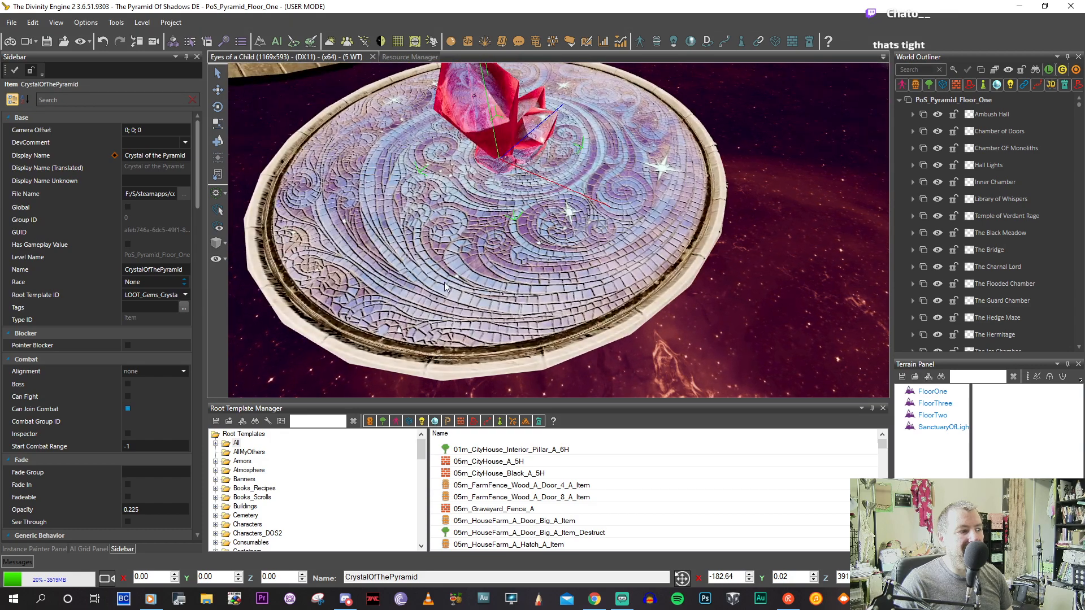
middle_drag(462, 240, 465, 227)
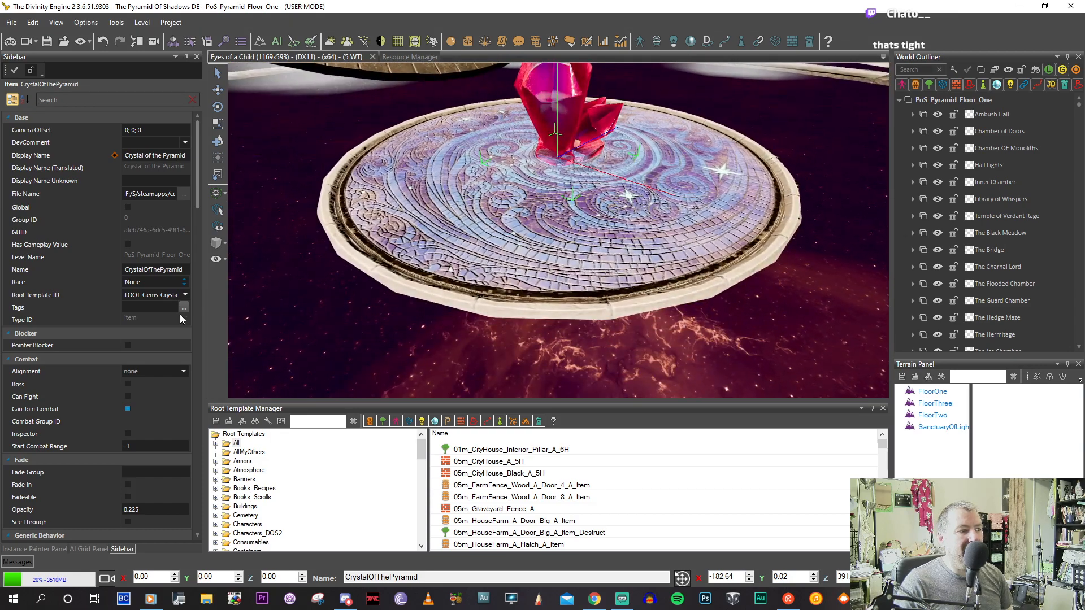
Set the Level Override of the CrystalOfThePyramid item to 27.
scroll(152, 236, down, 3)
scroll(148, 261, down, 5)
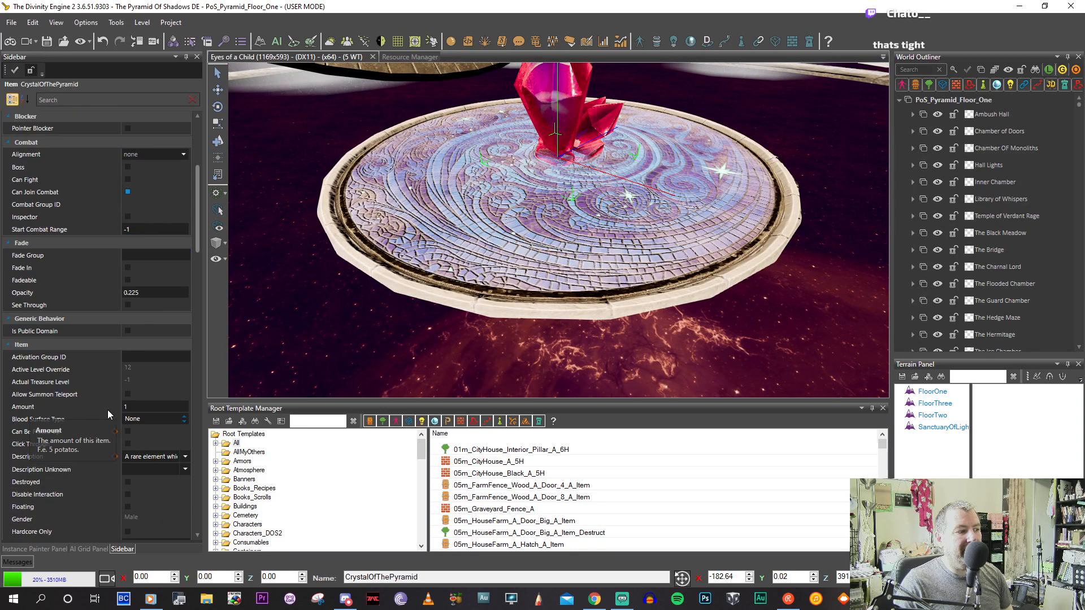
scroll(107, 409, down, 3)
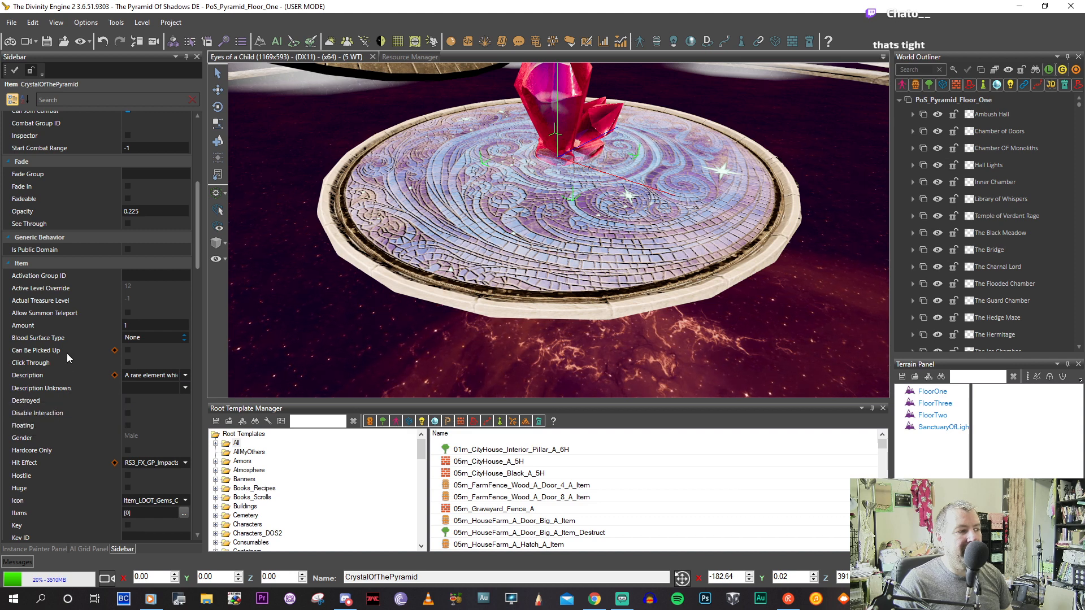
scroll(82, 379, down, 2)
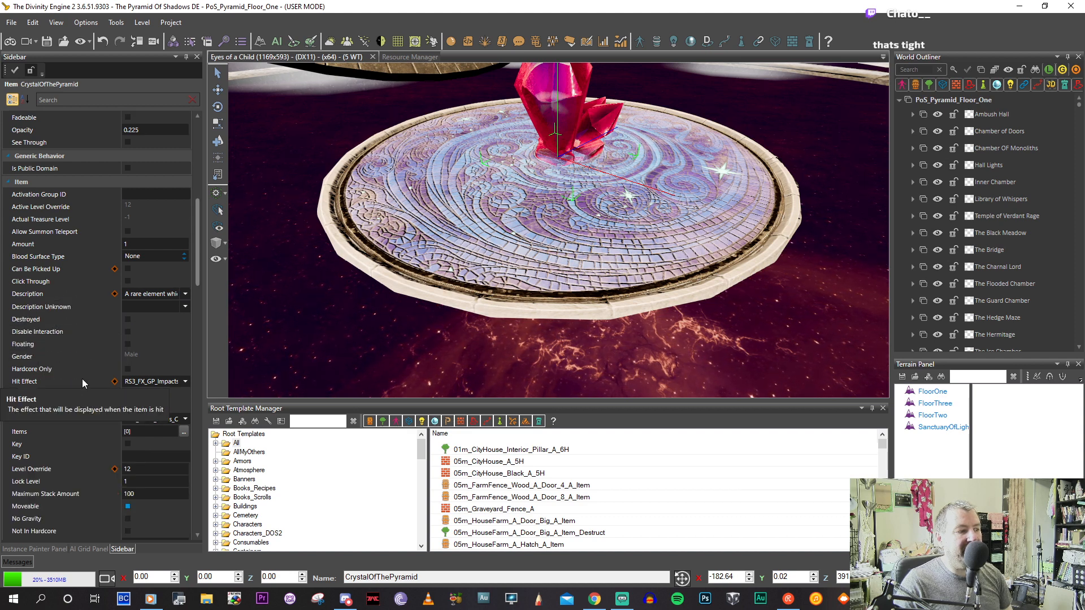
scroll(83, 380, down, 1)
click(143, 415)
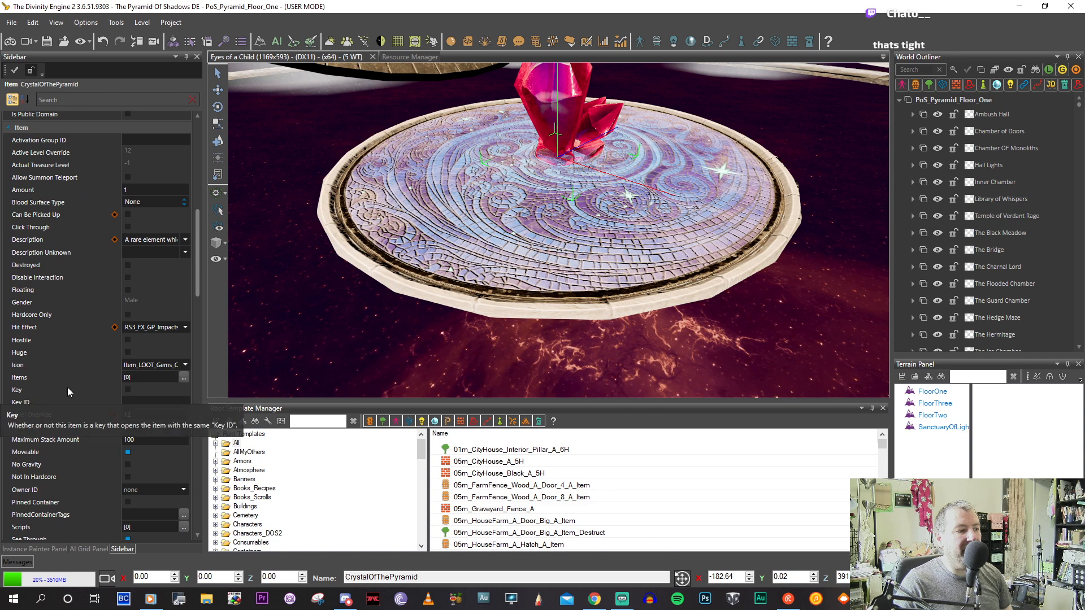
scroll(67, 387, down, 1)
click(160, 361)
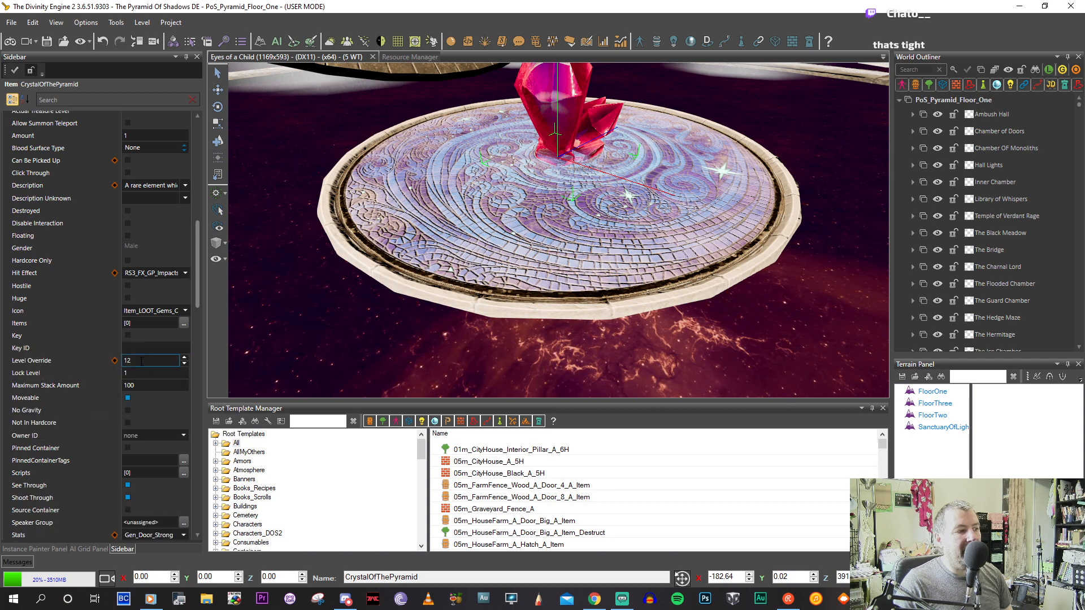
text(2)
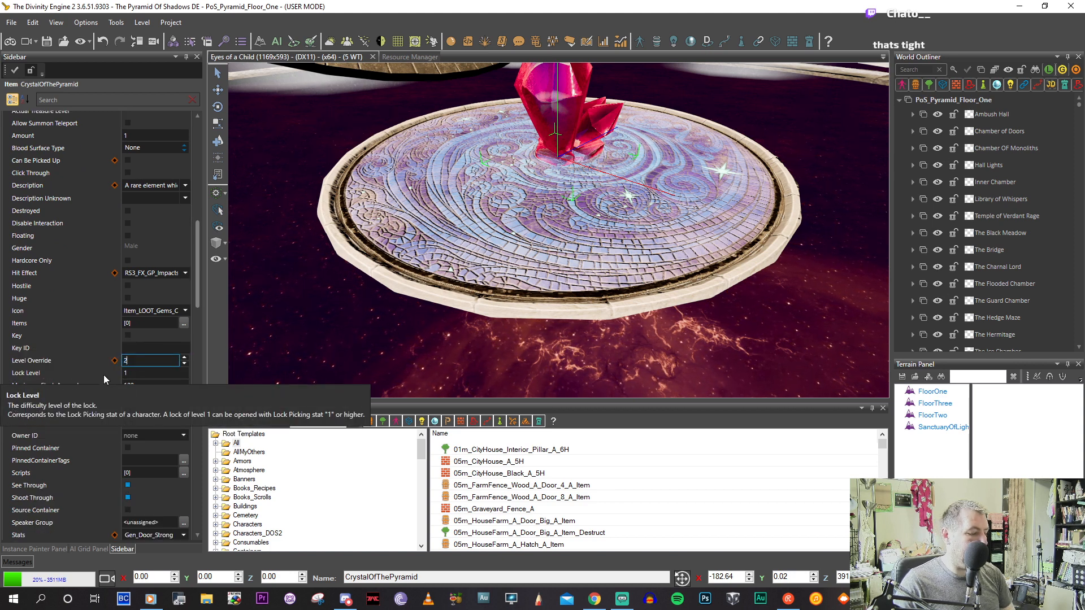
text(7)
key(Return)
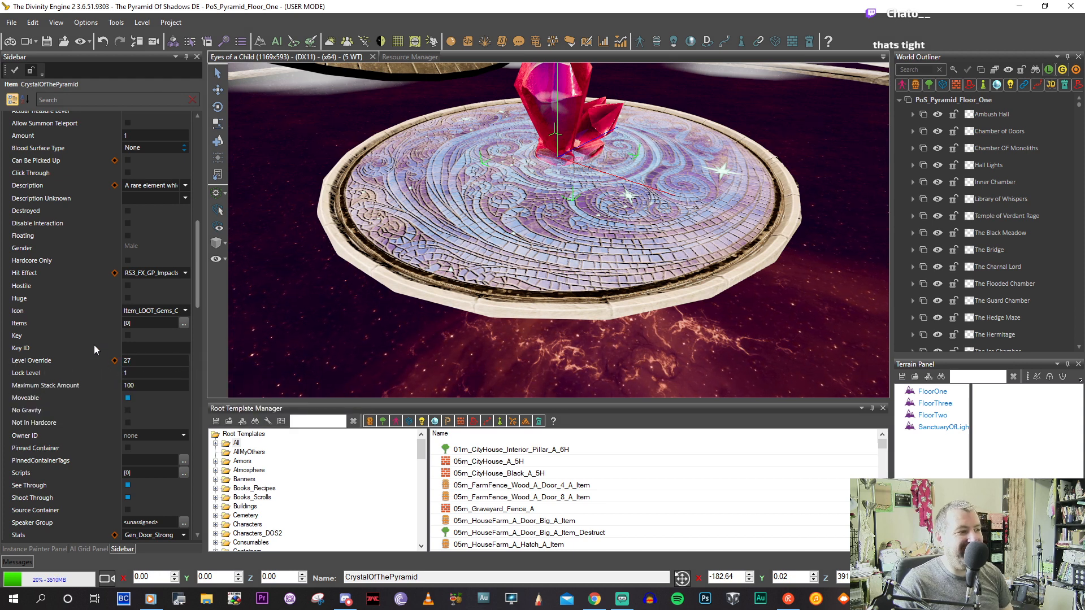
Set the crystal item's Level Override to 16.
click(128, 359)
text(16)
key(Return)
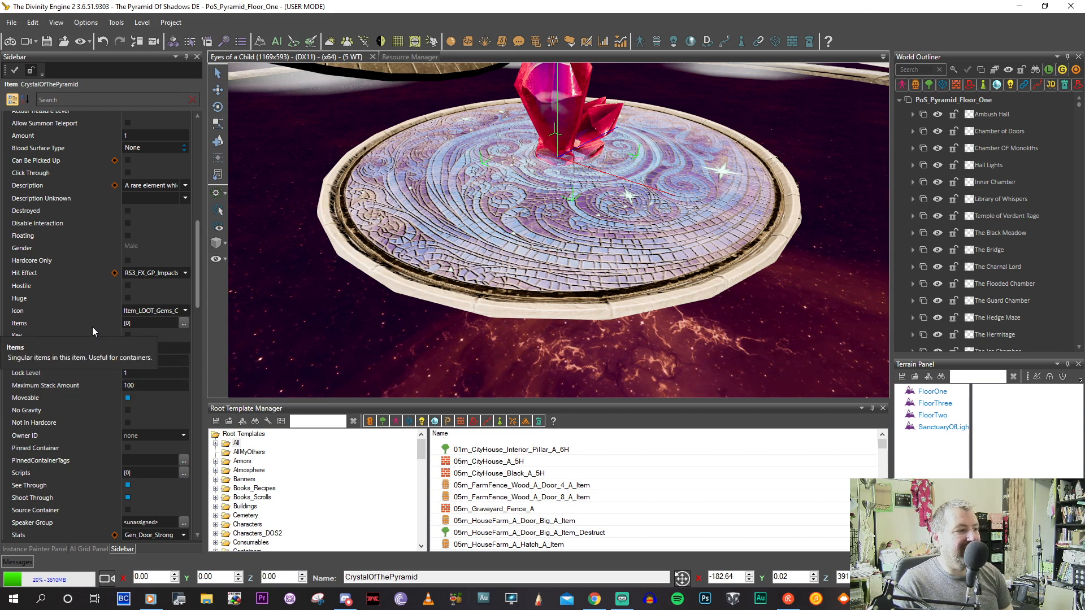
Turn off the Moveable property of the CrystalOfThePyramid item.
scroll(93, 326, down, 1)
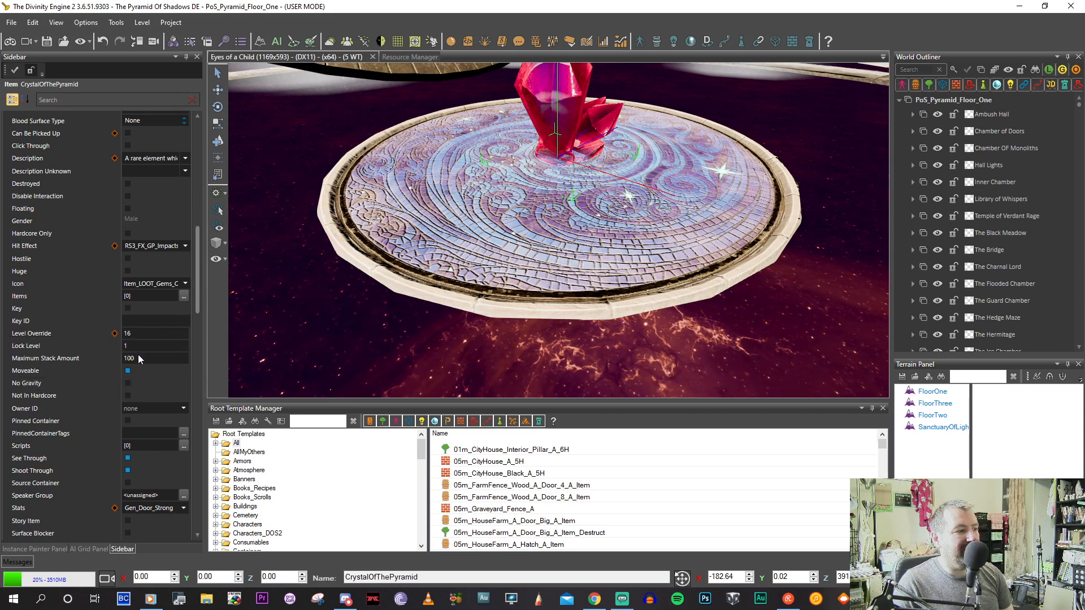
scroll(95, 360, down, 2)
scroll(93, 357, down, 1)
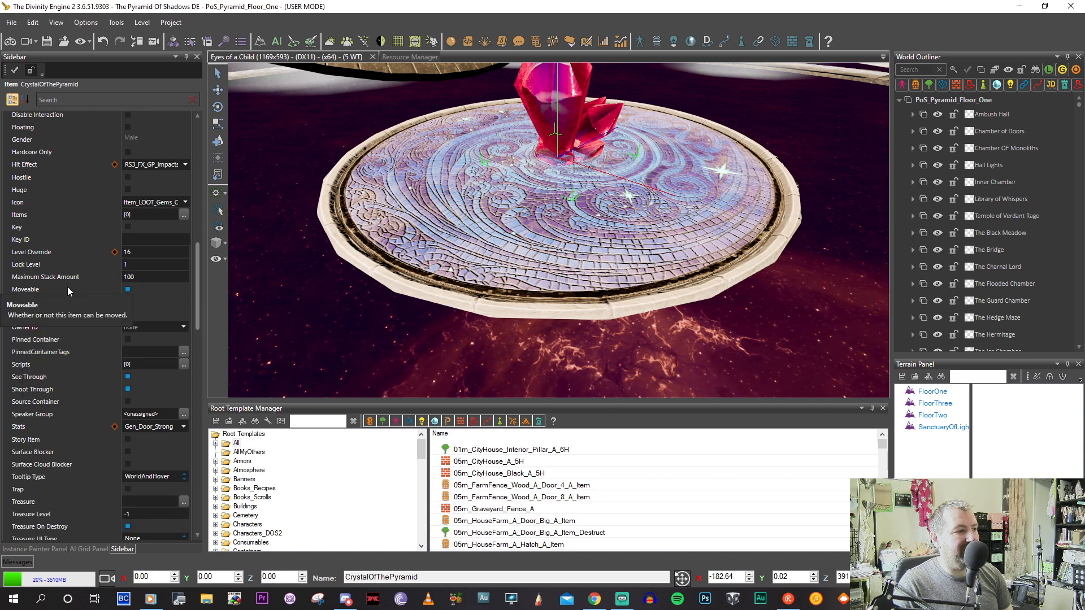
click(128, 289)
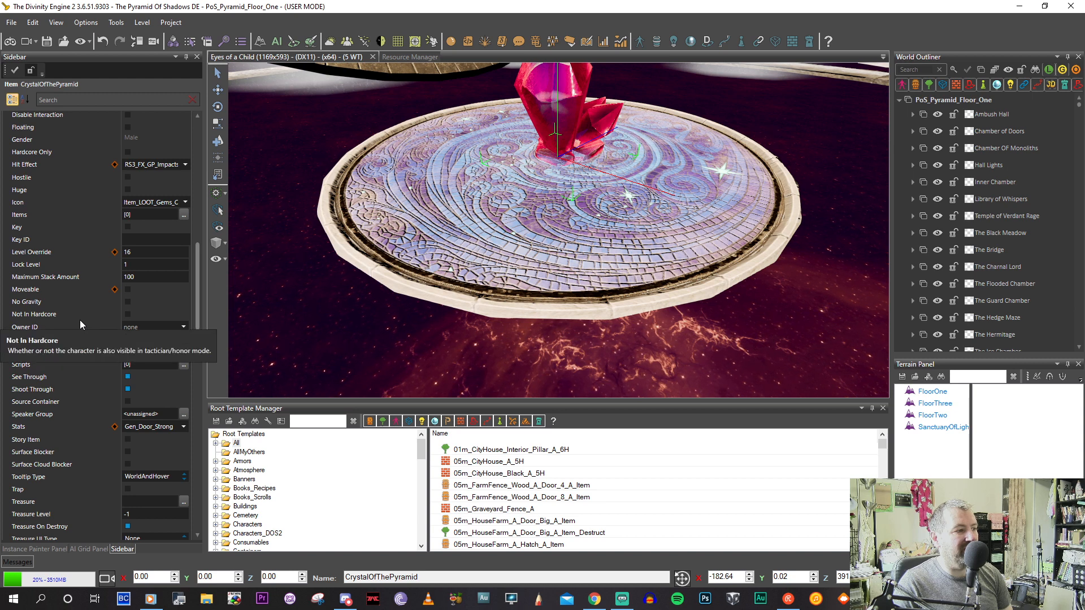
Filter the Owner ID choices by "karav" and set TrueKaravakos_000 as the crystal's owner.
scroll(90, 306, down, 1)
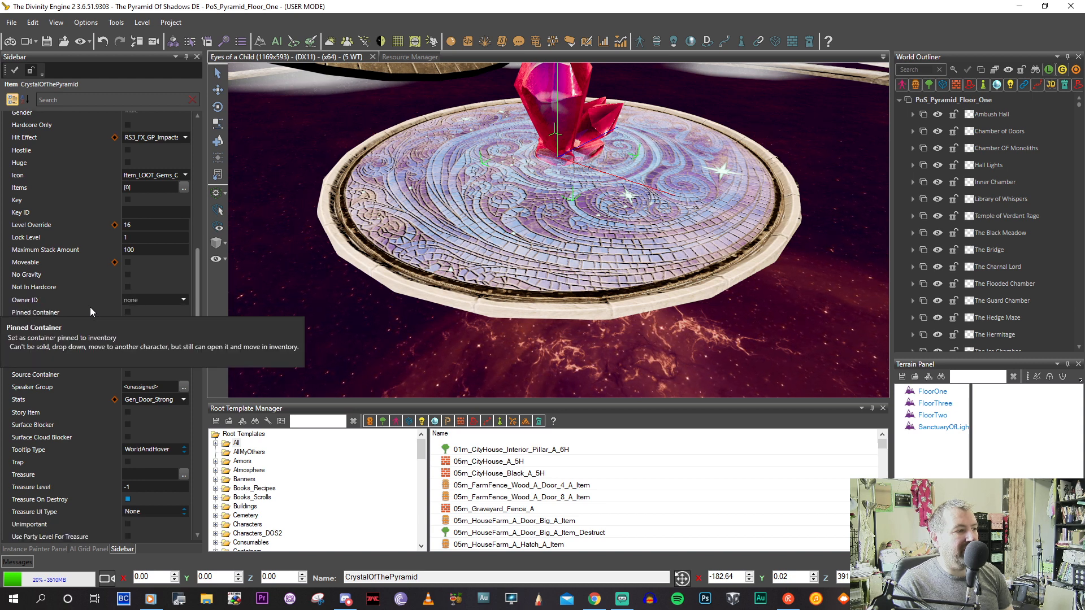
scroll(90, 307, down, 1)
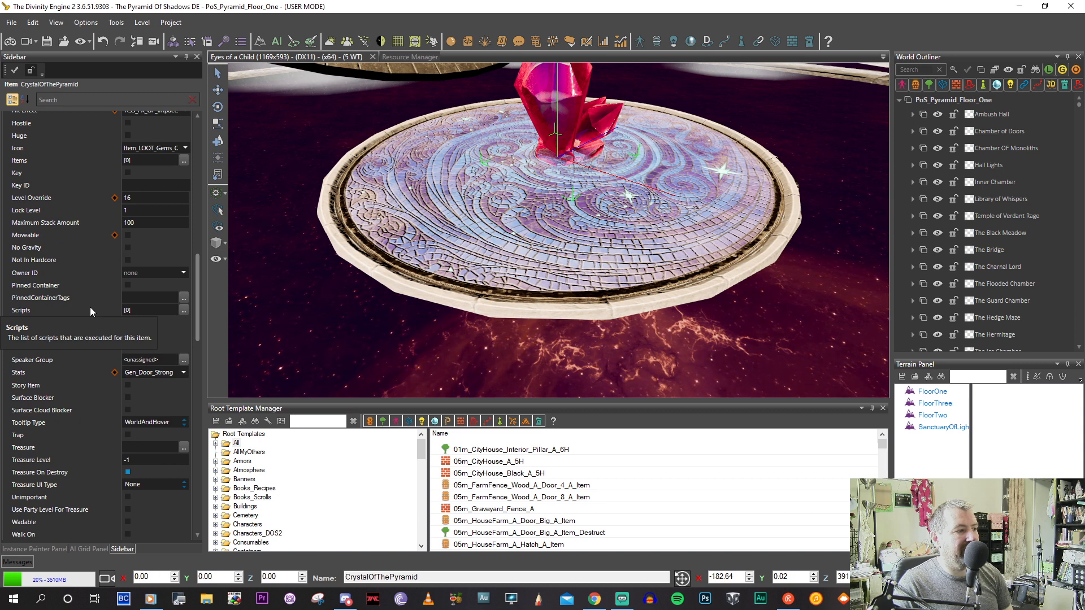
click(184, 273)
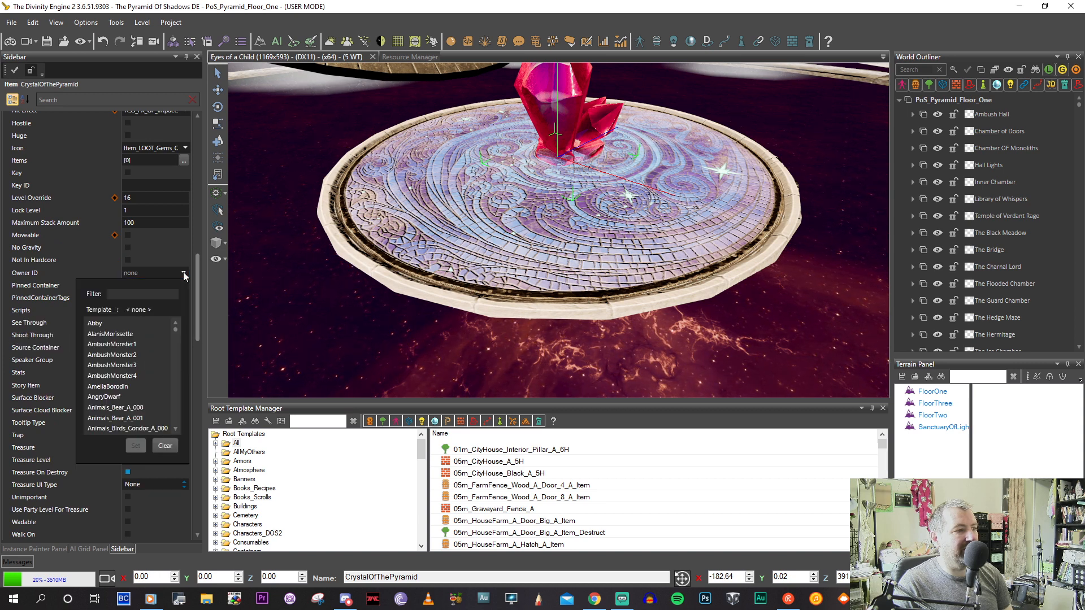
click(146, 294)
text(k)
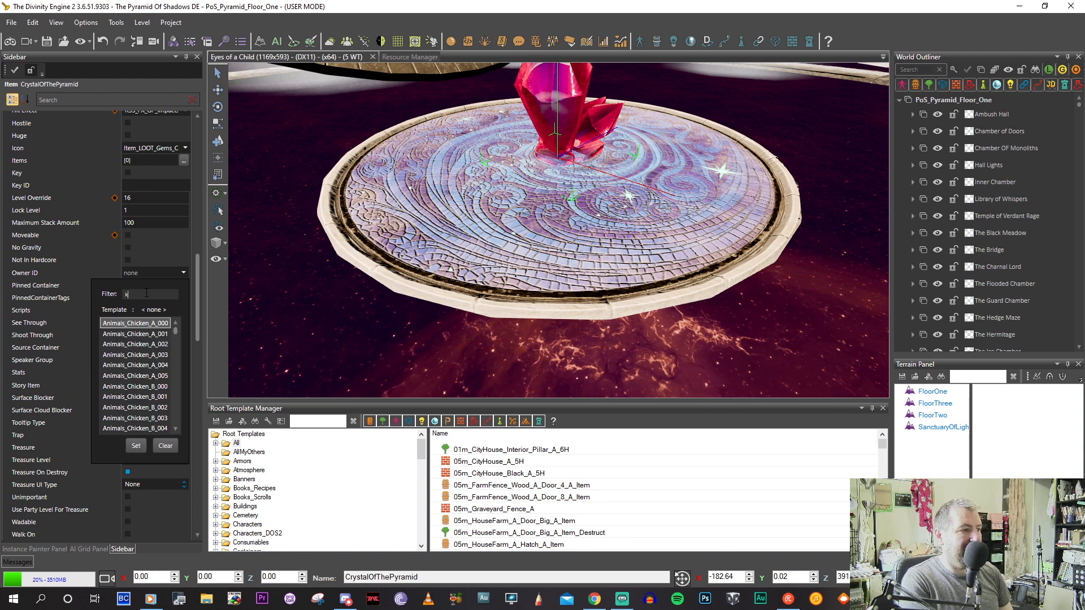
text(arav)
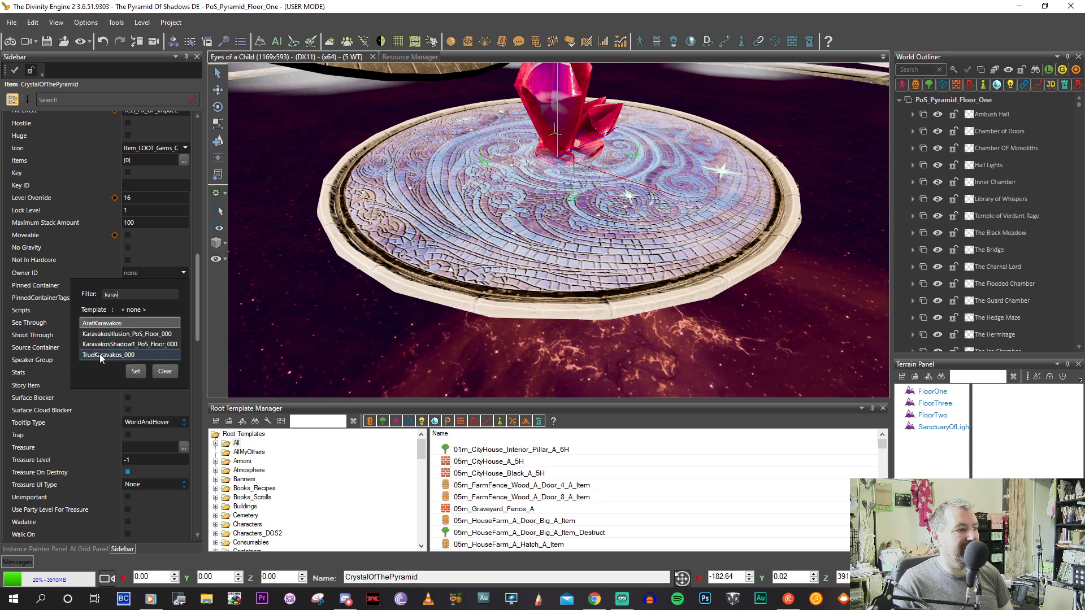
click(100, 354)
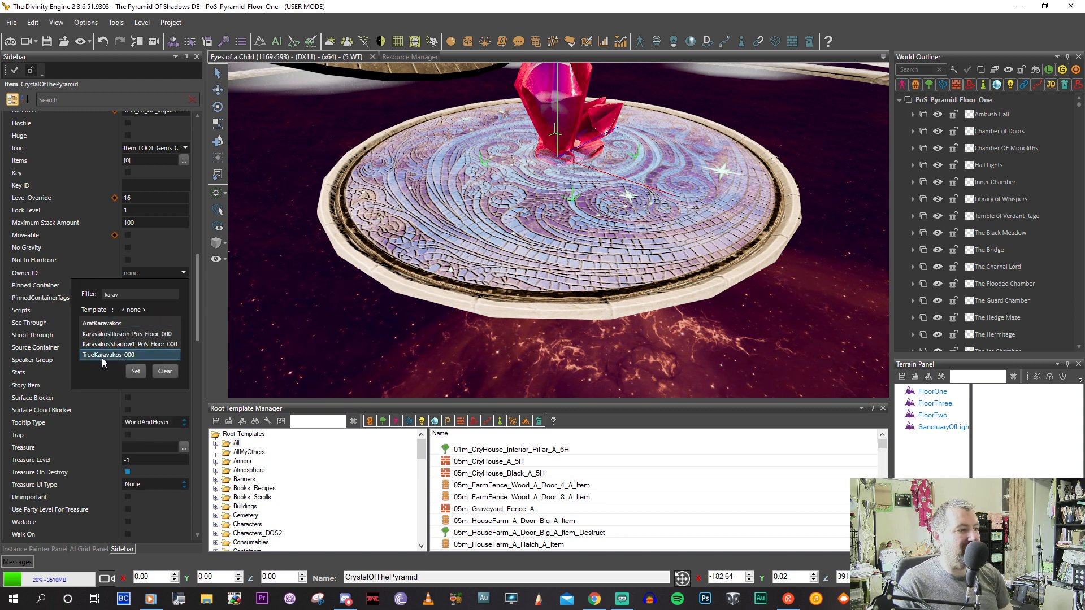
click(136, 372)
Check the base character properties of the Karavakos Splinter on the paved floor and of the armoured TrueKaravakos_000 facing the crystal.
scroll(552, 260, down, 10)
right_drag(553, 260, 619, 225)
click(621, 224)
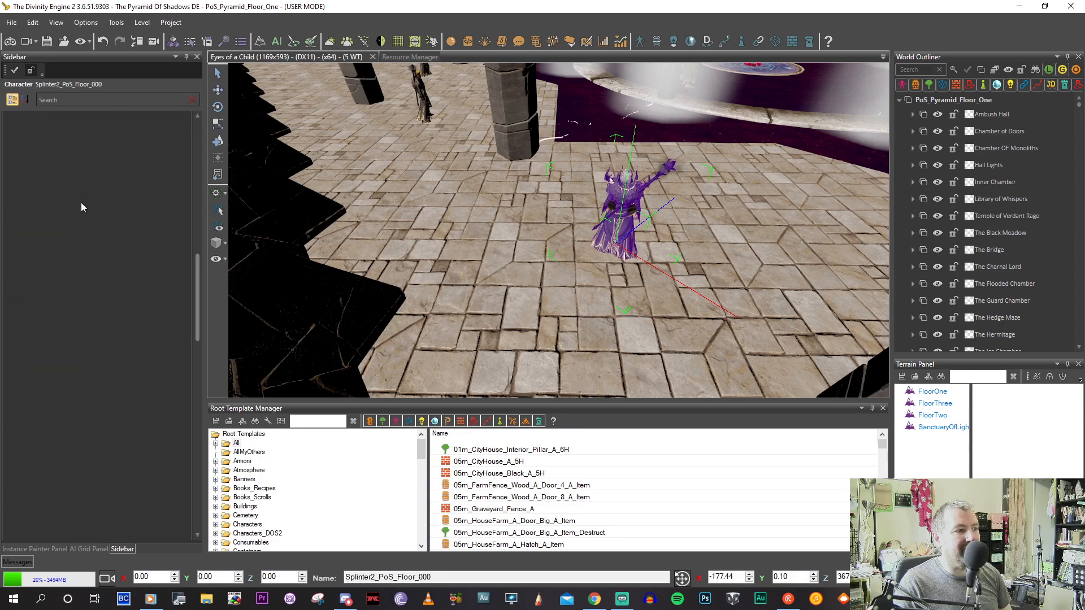
scroll(81, 204, up, 2)
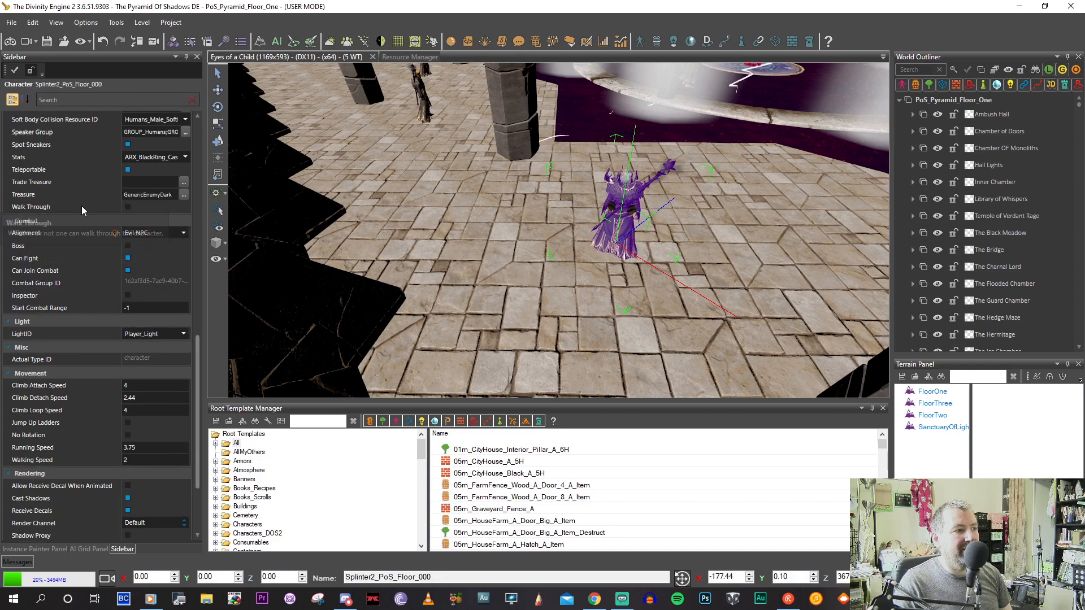
scroll(81, 209, up, 12)
scroll(81, 216, up, 6)
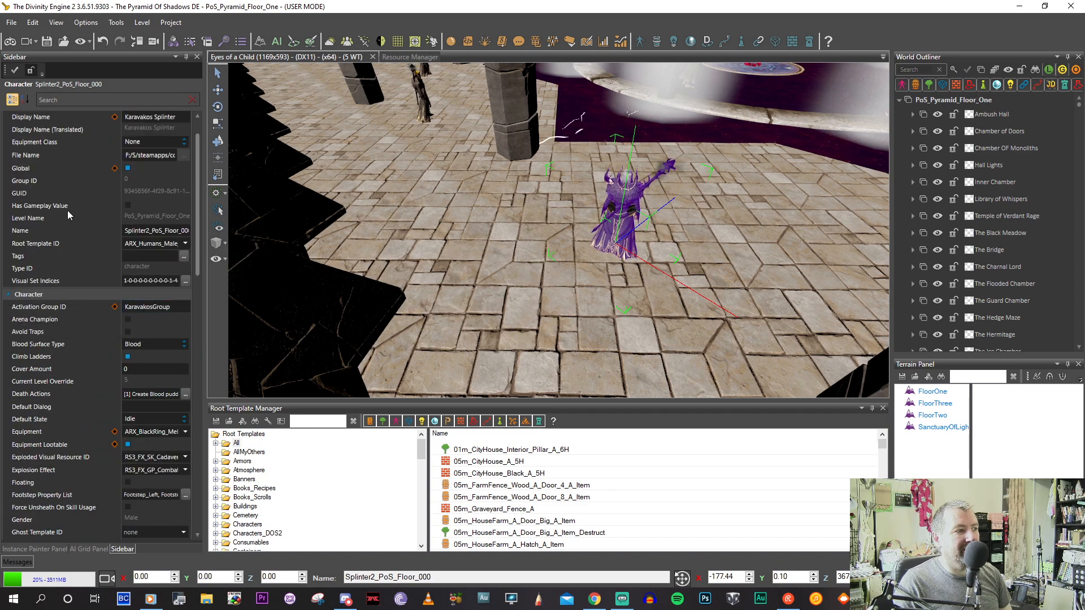
scroll(67, 210, up, 2)
right_drag(446, 199, 370, 200)
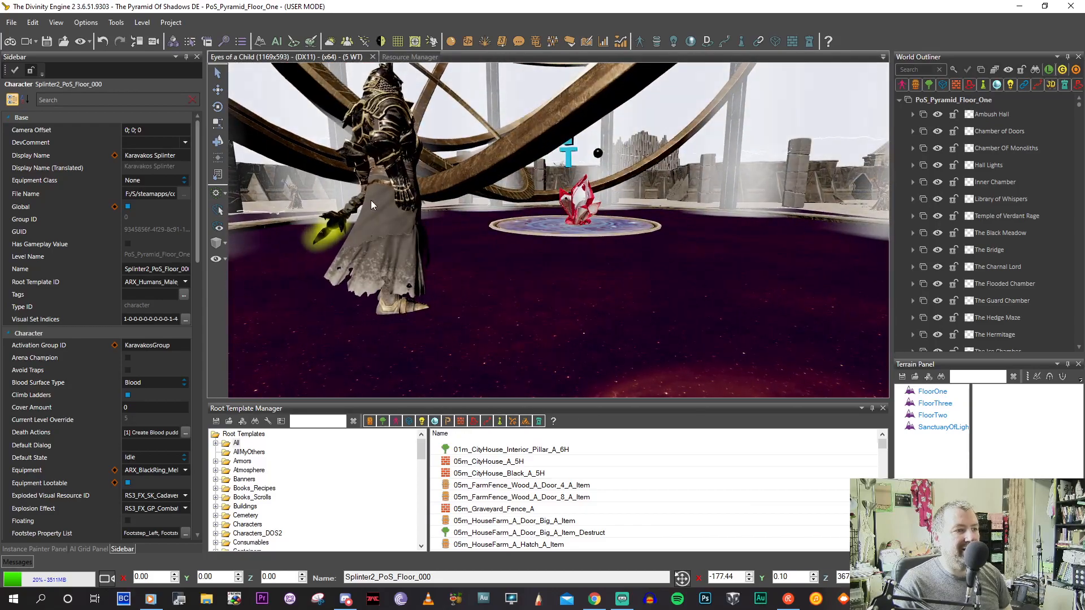
click(399, 215)
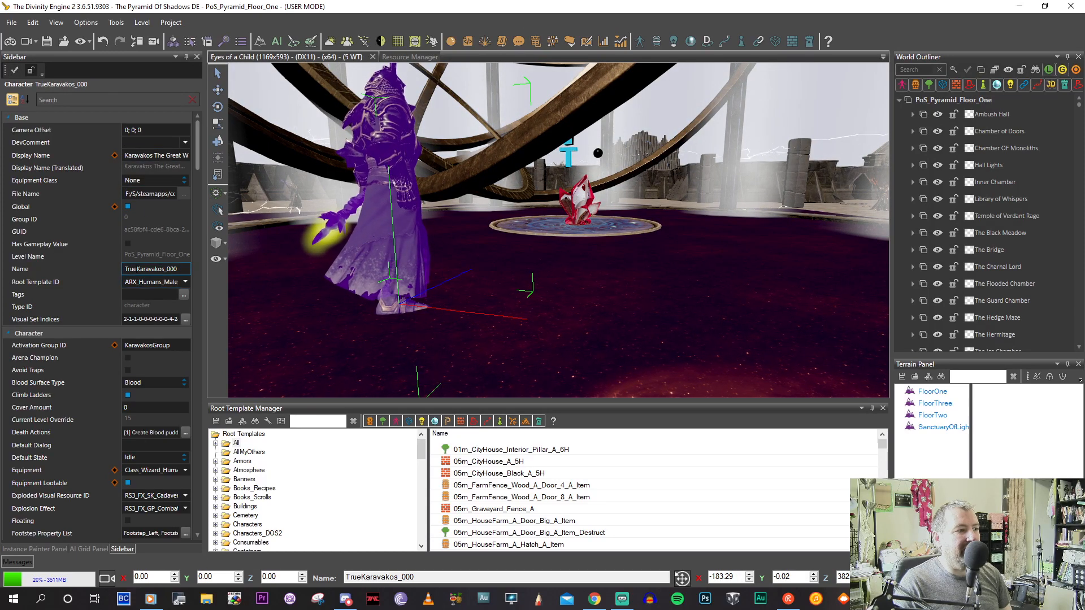
Reselect the red crystal on the mosaic platform and review its combat and item settings.
key(w)
right_drag(593, 212, 579, 221)
key(w)
click(426, 229)
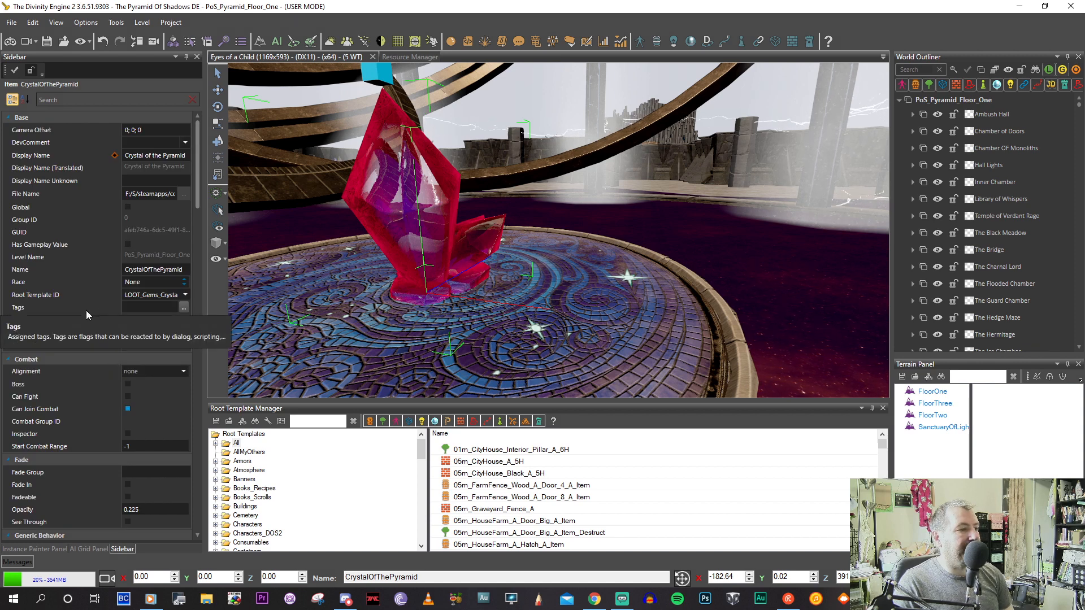
scroll(85, 311, down, 6)
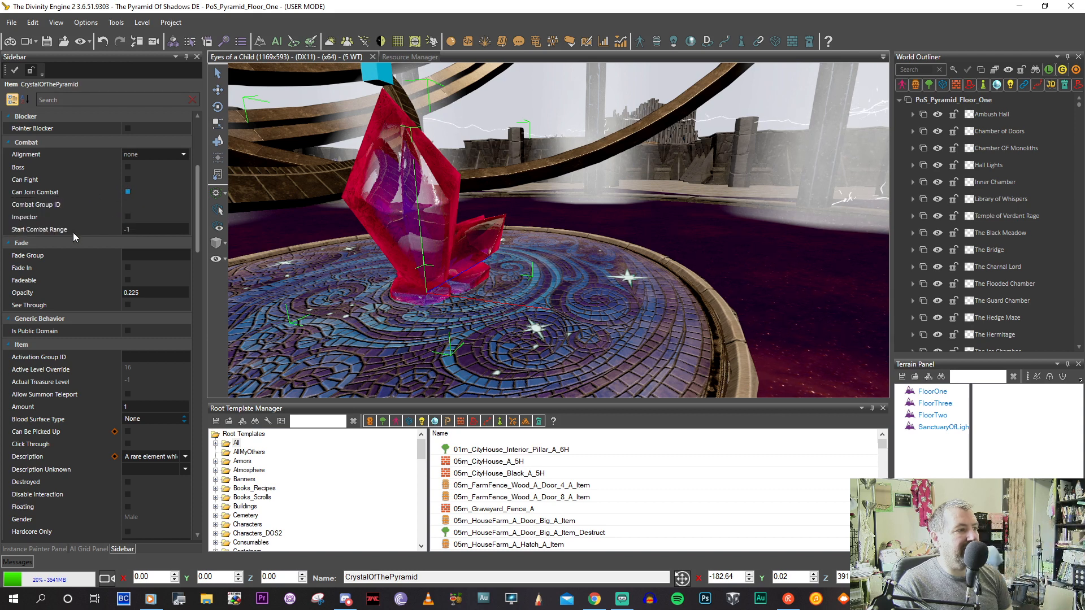
scroll(79, 265, down, 1)
scroll(79, 263, down, 7)
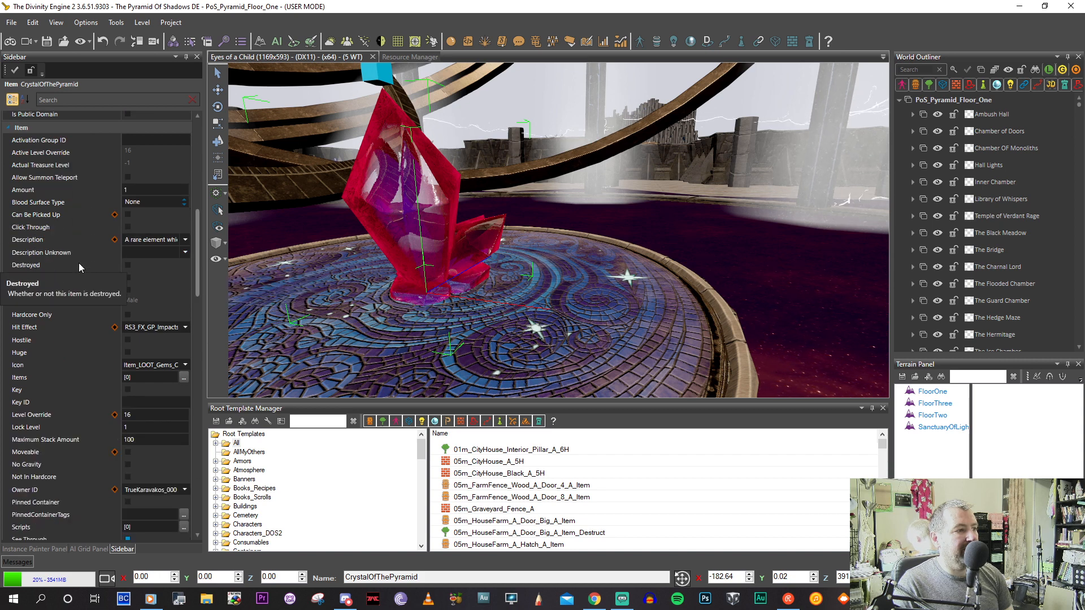
scroll(97, 233, up, 8)
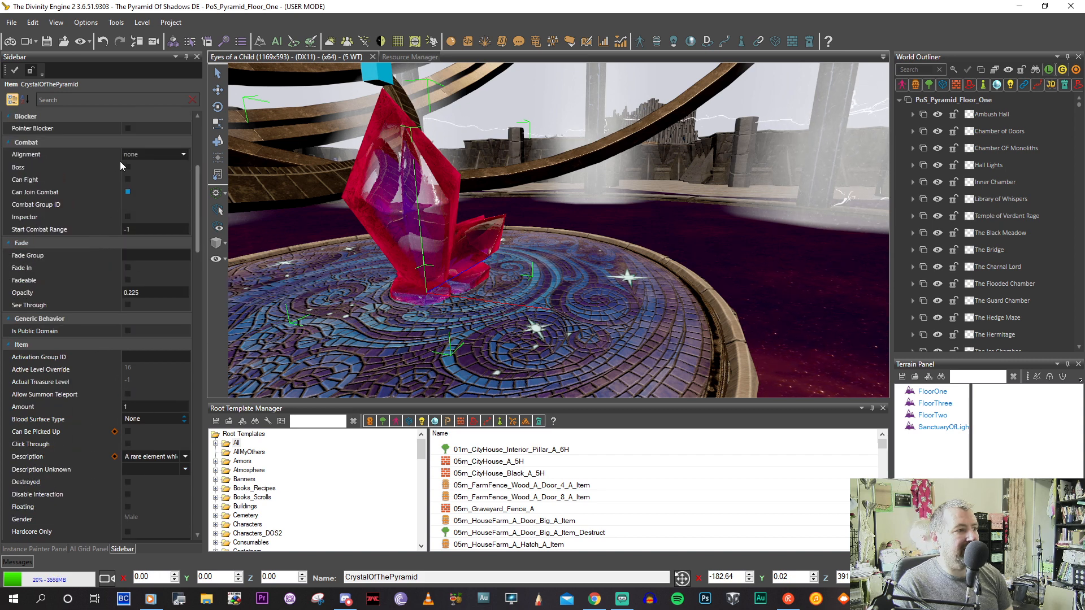
scroll(87, 305, down, 6)
scroll(87, 306, down, 11)
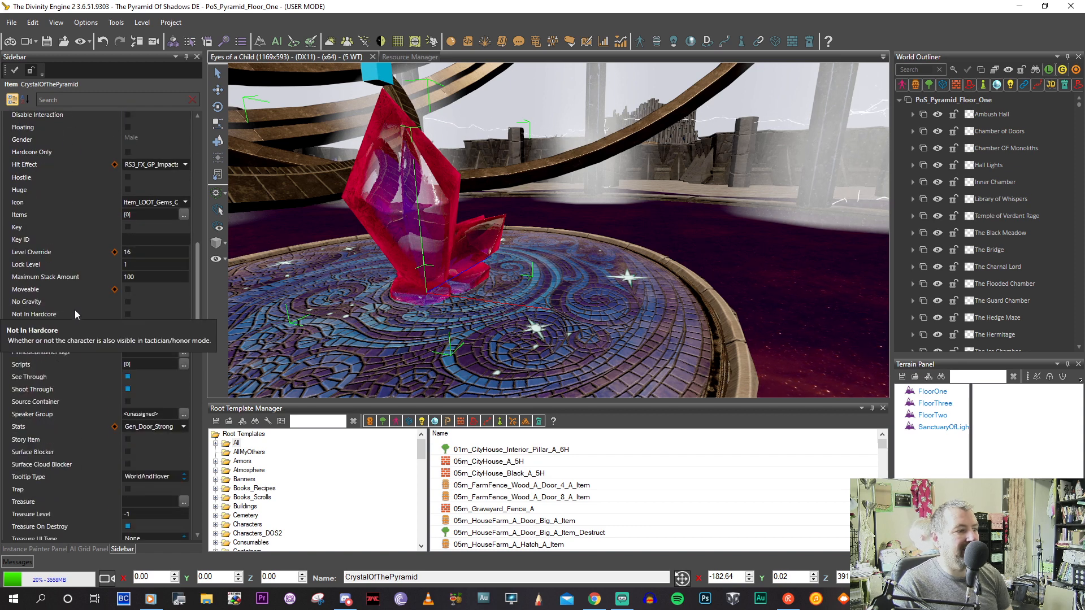
Turn off Shoot Through and See Through for the CrystalOfThePyramid item.
scroll(74, 310, down, 4)
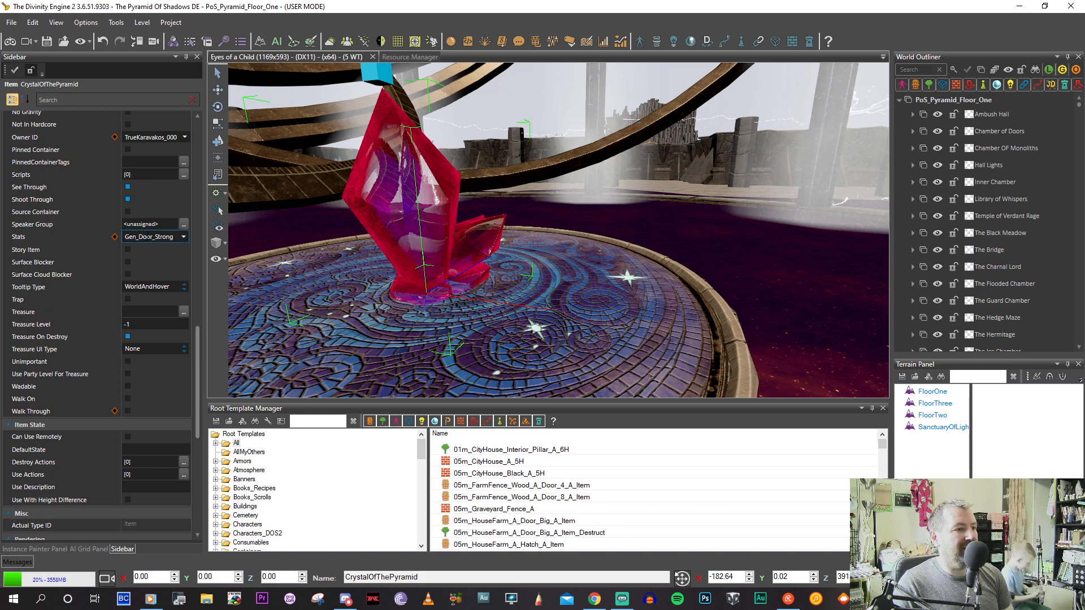
mouse_move(77, 250)
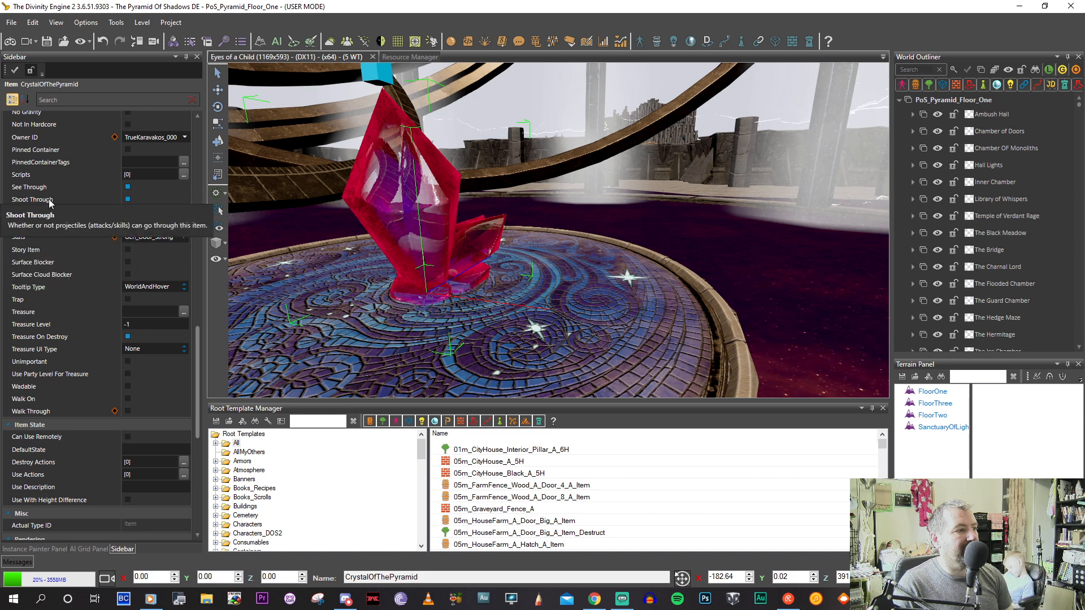
click(127, 199)
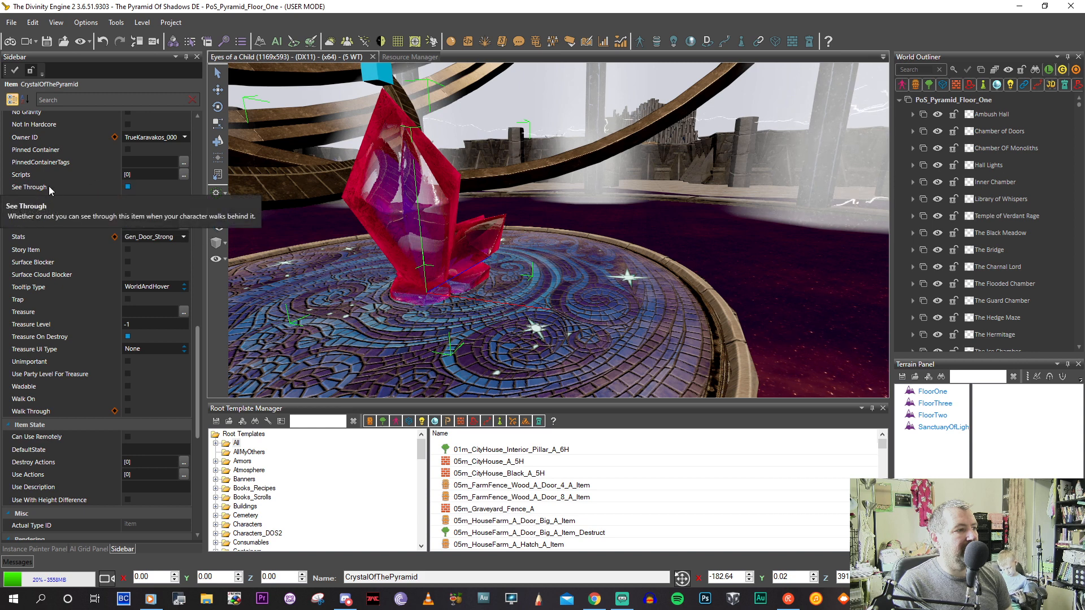
click(128, 187)
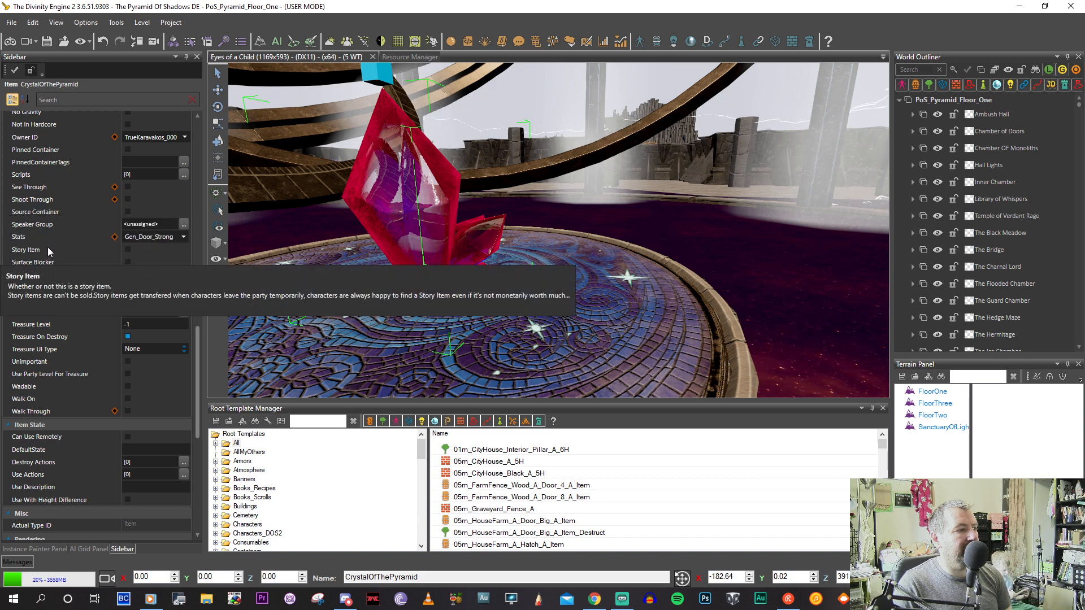
Review the remaining CrystalOfThePyramid item properties, from the story and treasure options to item state, rendering and transform.
scroll(48, 246, down, 1)
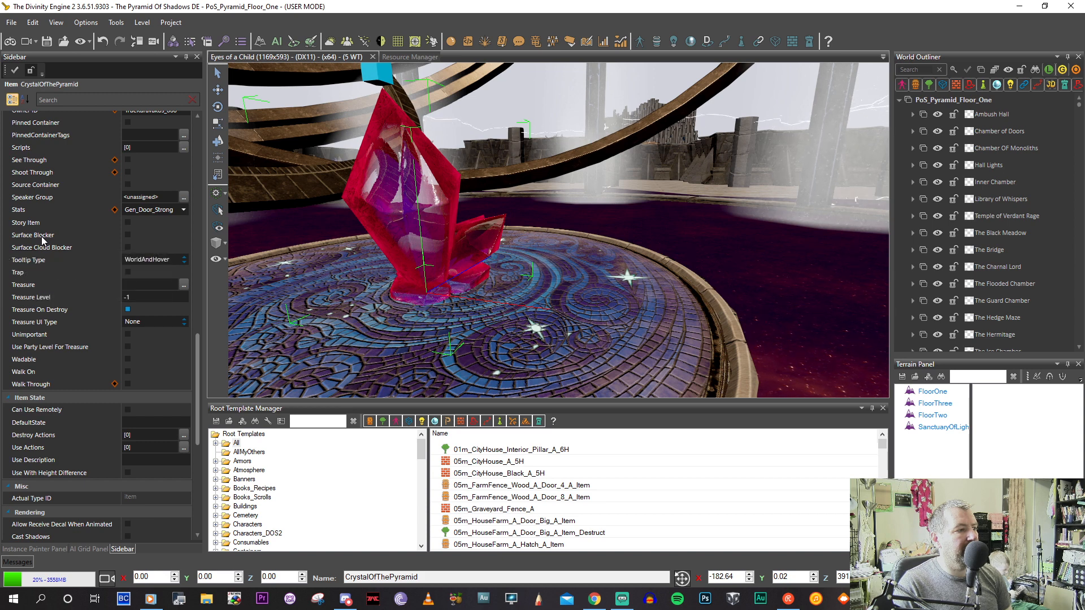
scroll(43, 247, down, 1)
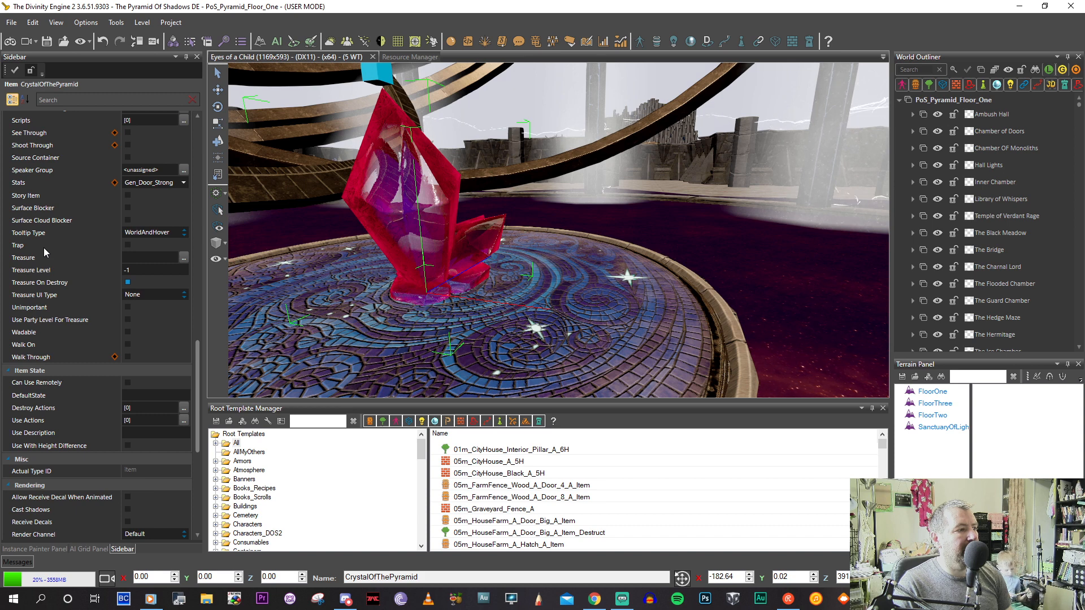
scroll(43, 247, down, 1)
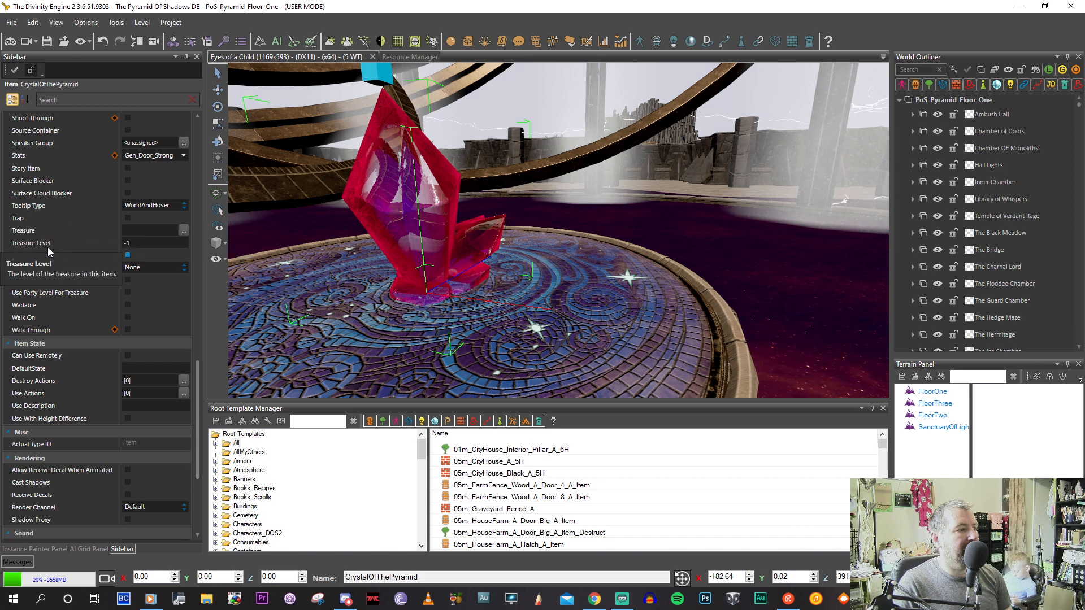
scroll(47, 248, down, 1)
scroll(41, 255, down, 1)
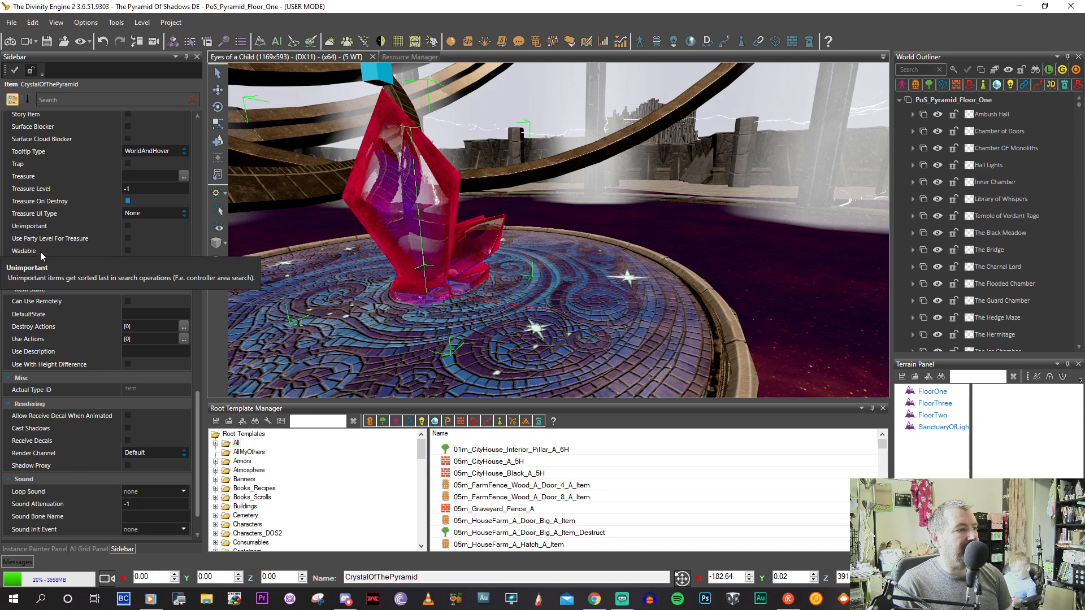
scroll(46, 237, down, 1)
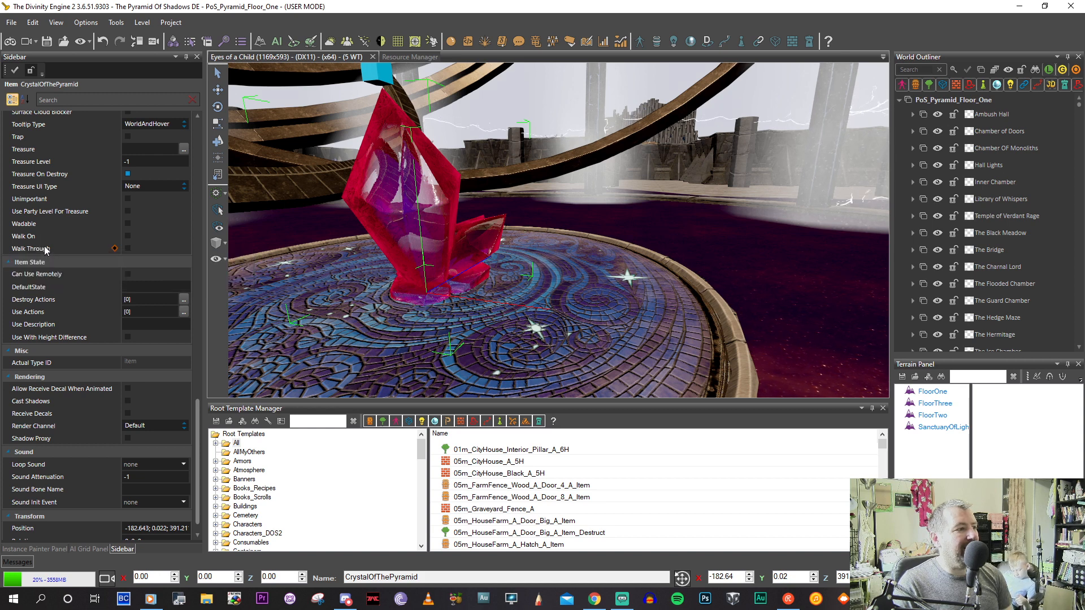
scroll(44, 246, down, 1)
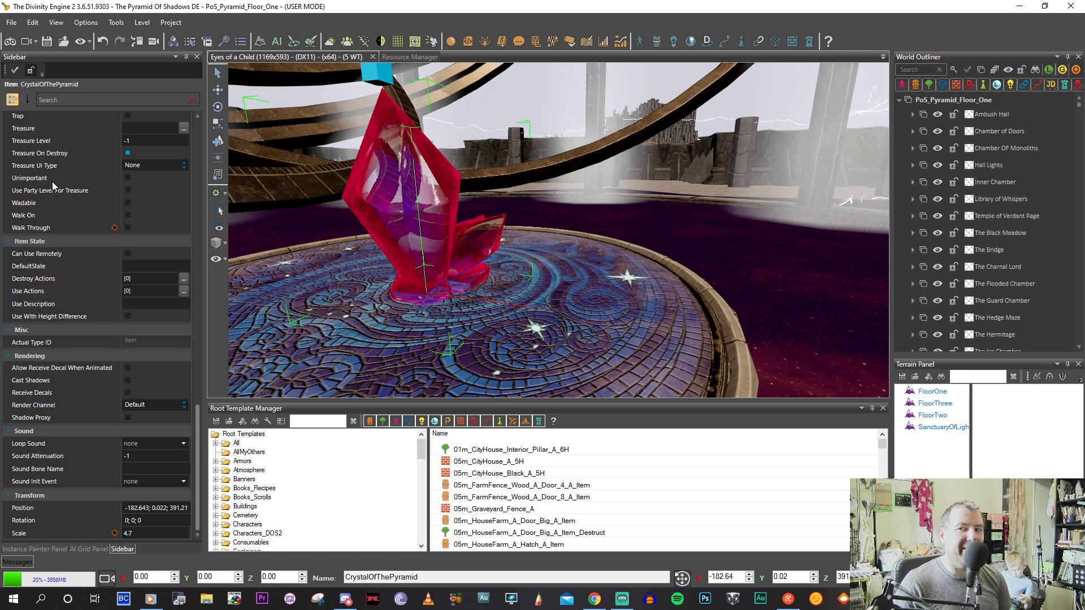
mouse_move(100, 266)
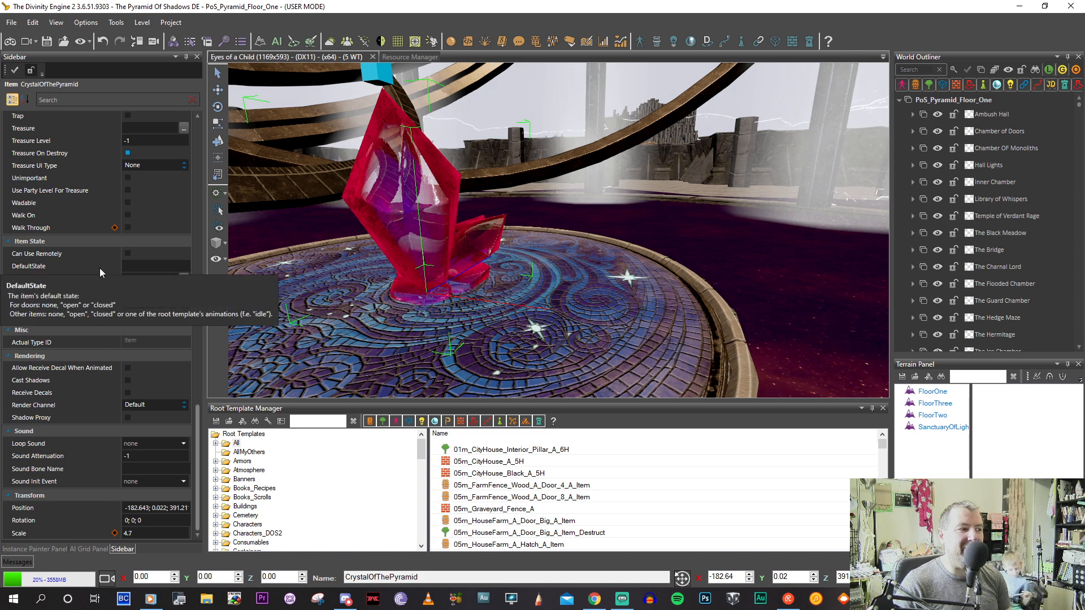
mouse_move(94, 316)
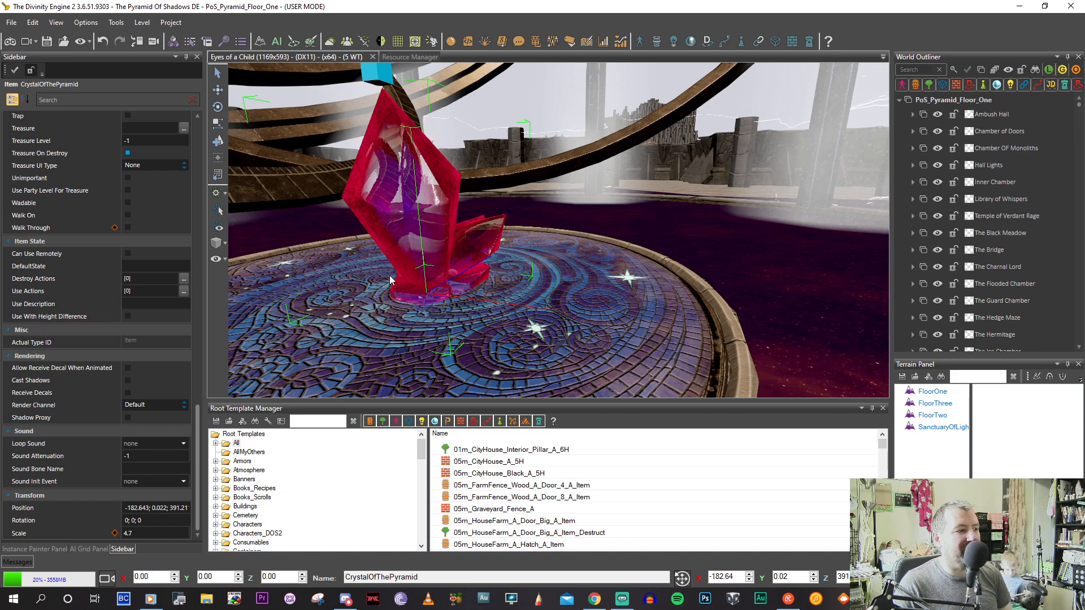
Look over the ringed structure around the crystal, the star-shaped cosmic floor and the surrounding paved area.
right_drag(332, 233, 362, 239)
scroll(370, 239, down, 6)
middle_drag(443, 239, 383, 247)
middle_drag(524, 271, 520, 308)
right_drag(533, 244, 489, 213)
middle_drag(490, 213, 479, 304)
right_drag(480, 304, 504, 256)
middle_drag(504, 256, 593, 147)
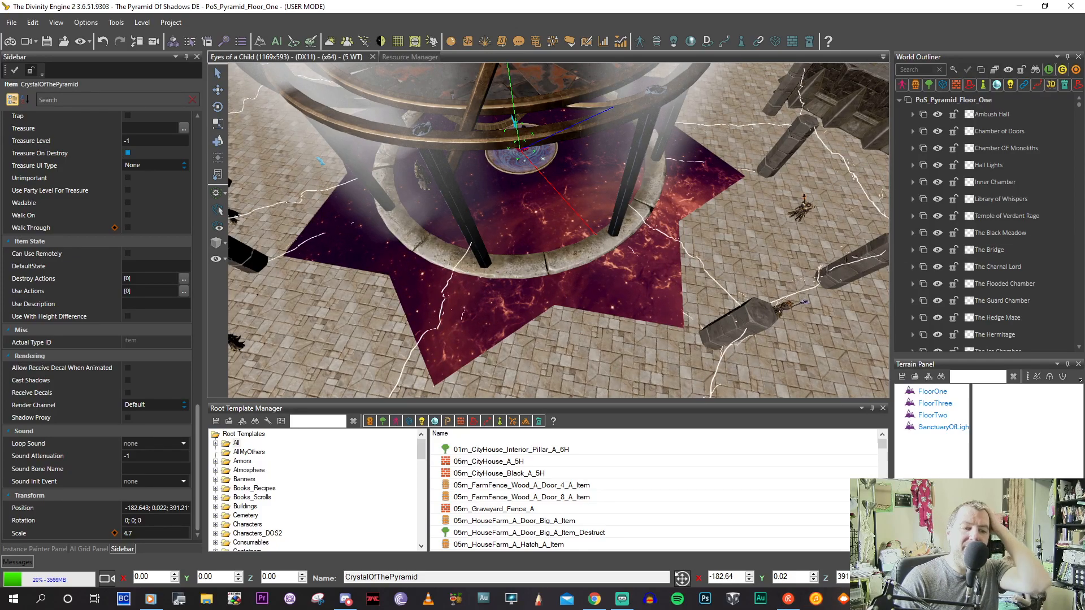
Open the SanctuaryOfLight goal under __Start in the Story Editor, collapse the error list and widen the window.
click(501, 41)
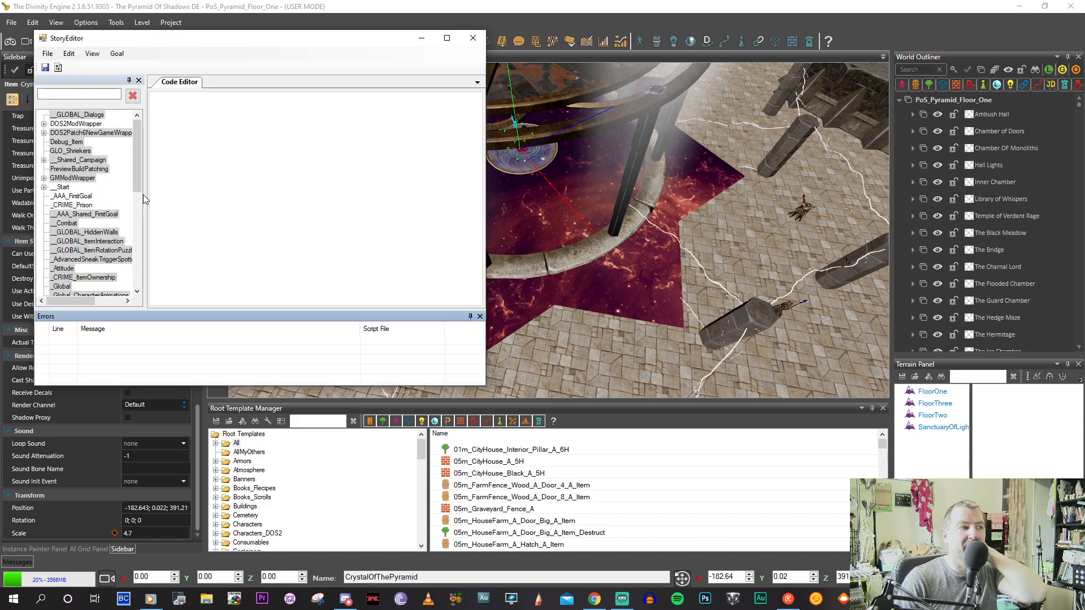
click(44, 187)
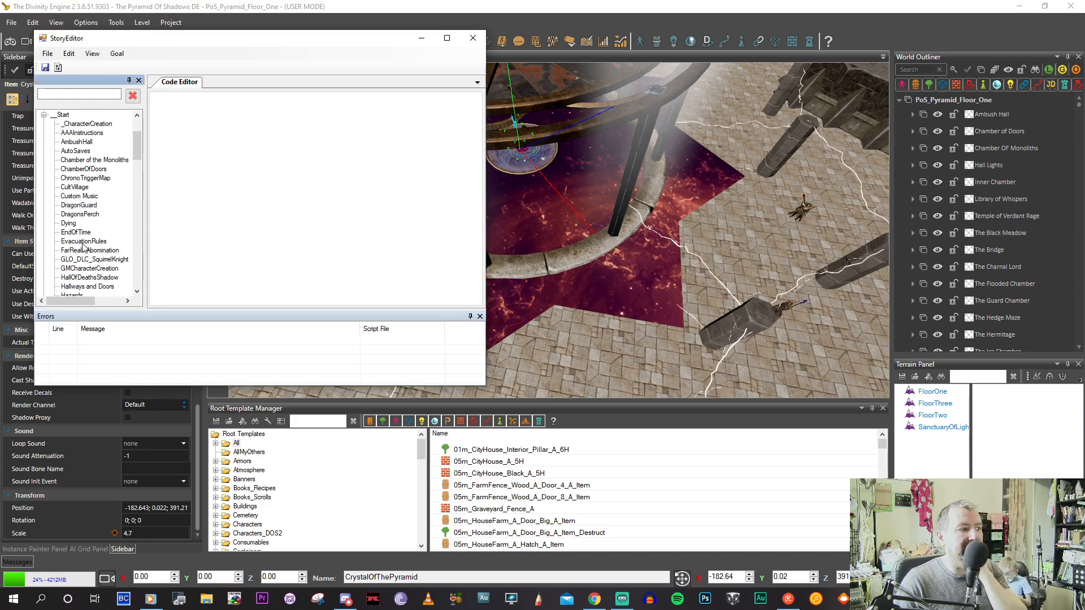
scroll(82, 244, down, 7)
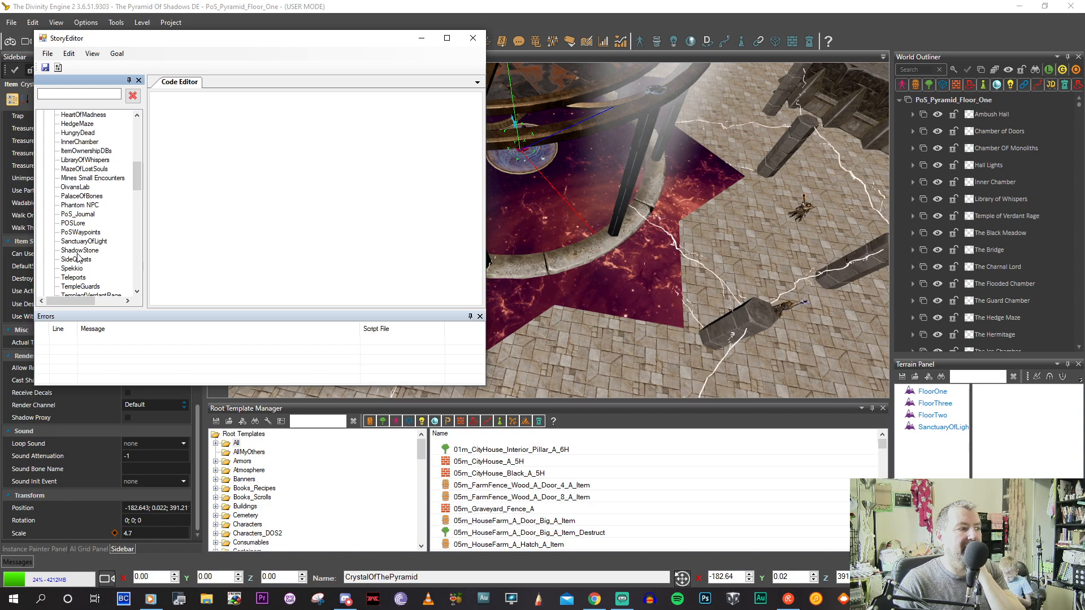
scroll(76, 248, down, 6)
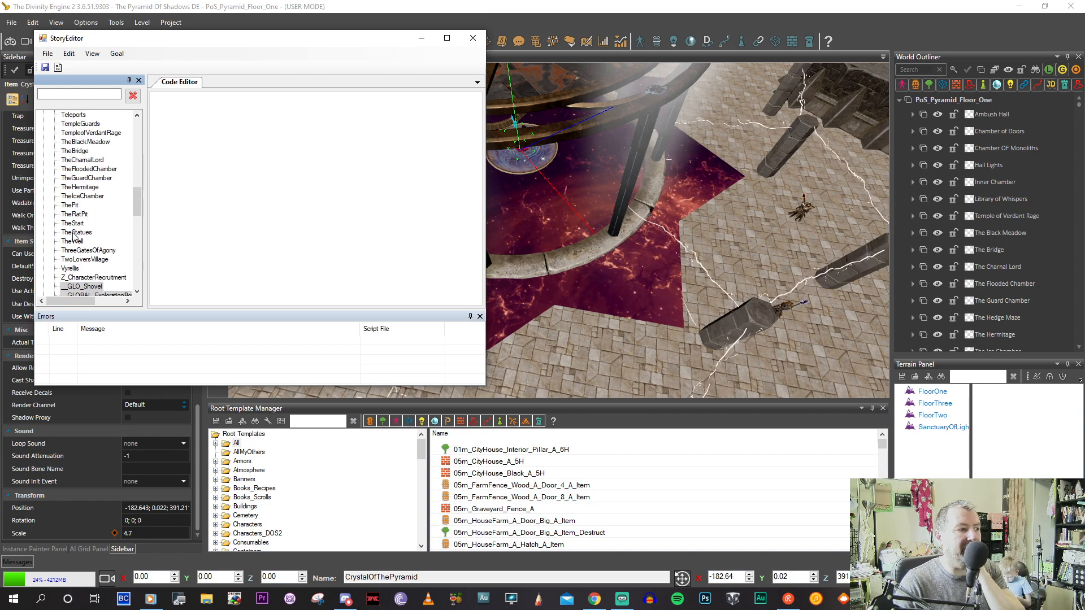
scroll(72, 178, up, 3)
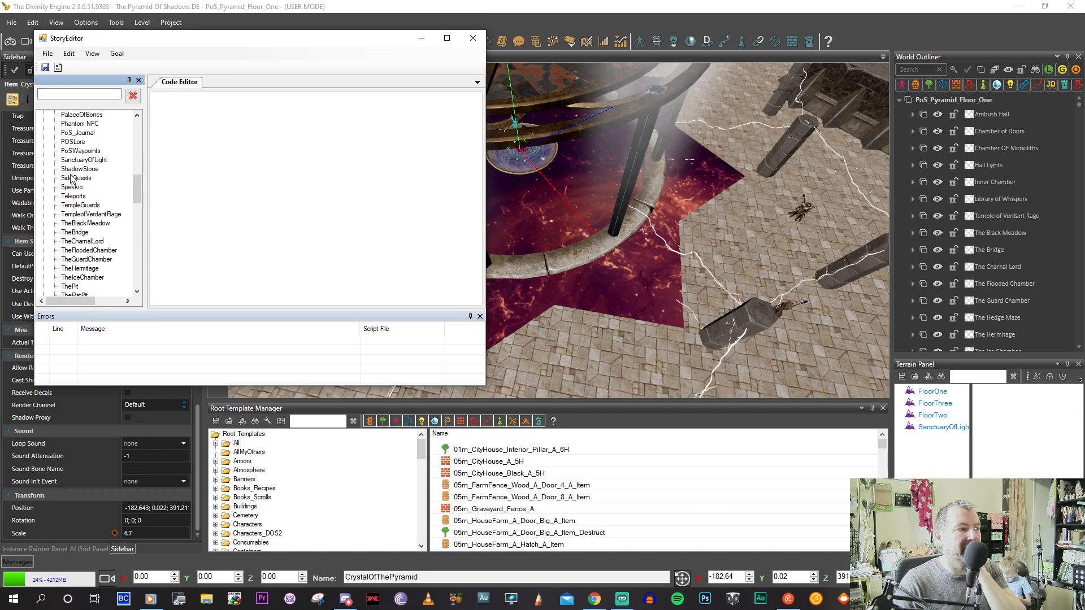
double_click(83, 160)
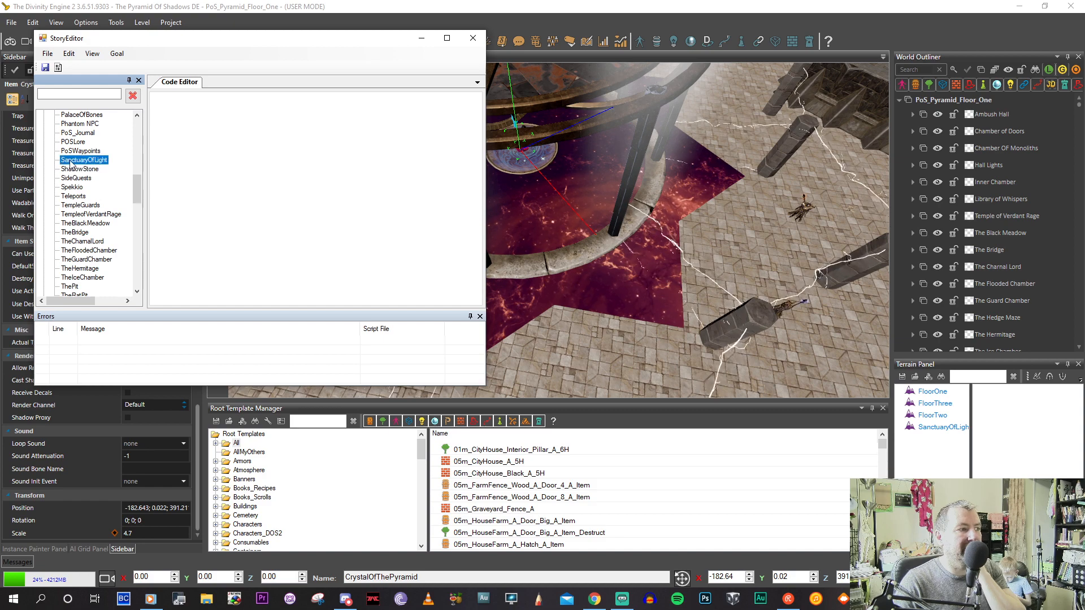
double_click(474, 385)
click(470, 460)
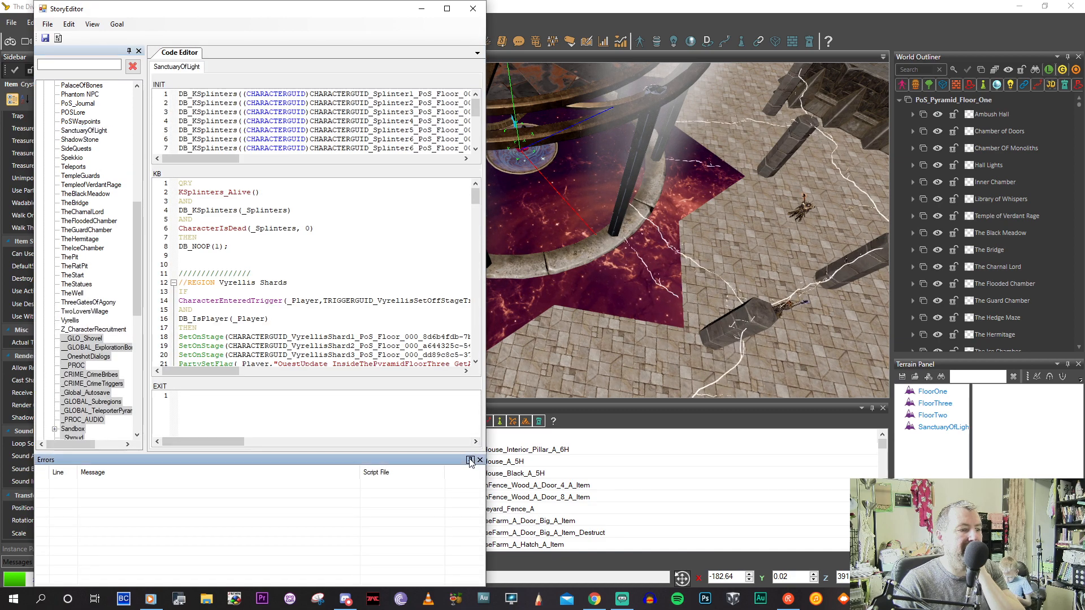
drag(486, 320, 716, 320)
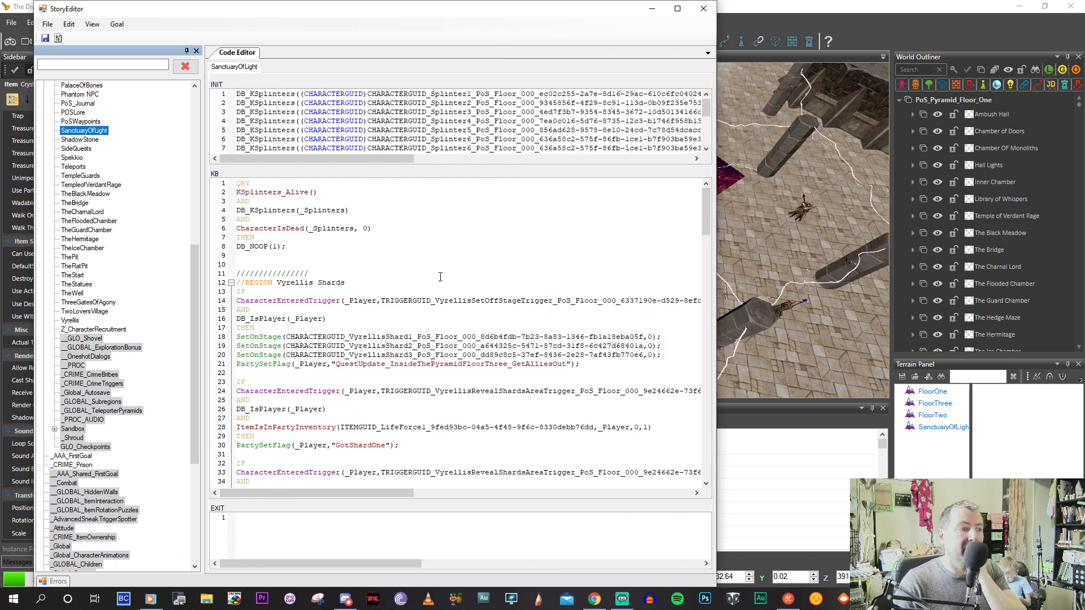
Review the TrueKaravakos dying and death rules and the crystal-destroyed and KilledKaravakosAreaTrigger rules that follow them.
scroll(440, 277, down, 3)
scroll(440, 277, down, 1)
drag(706, 219, 716, 419)
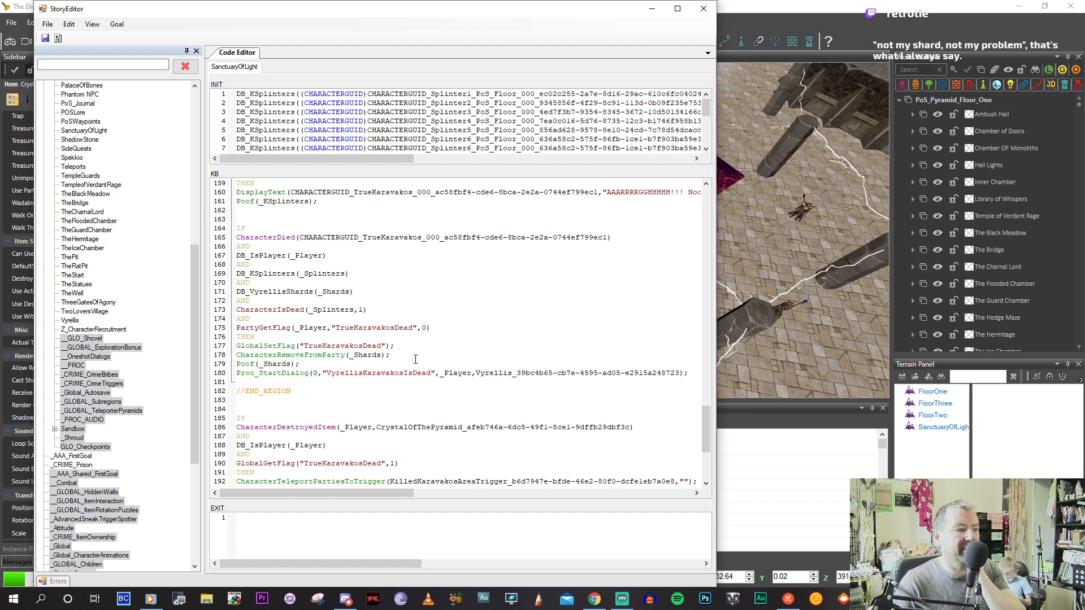
scroll(415, 360, down, 1)
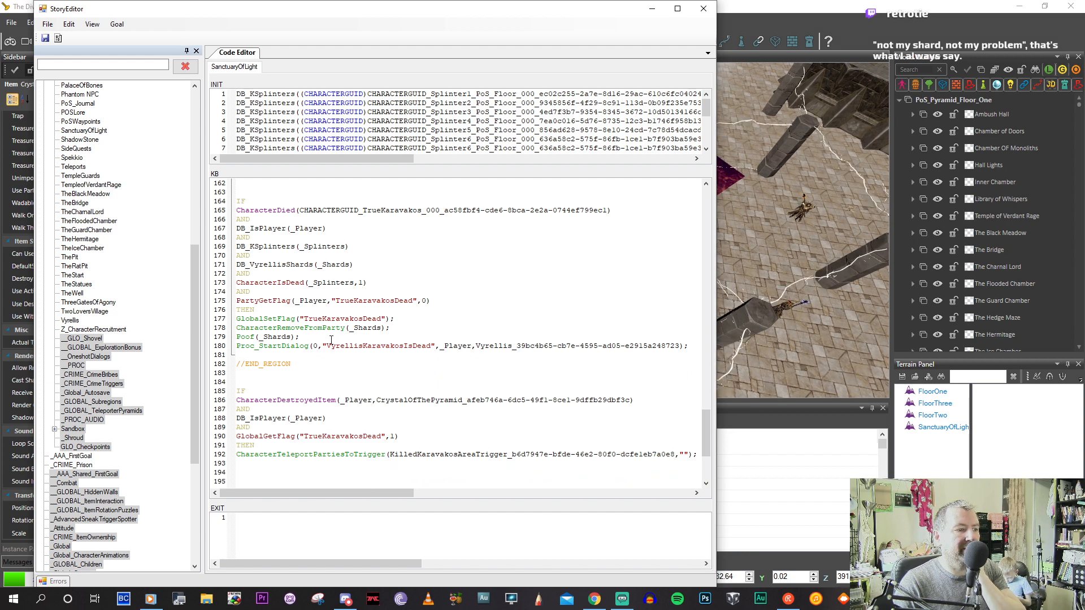
click(413, 346)
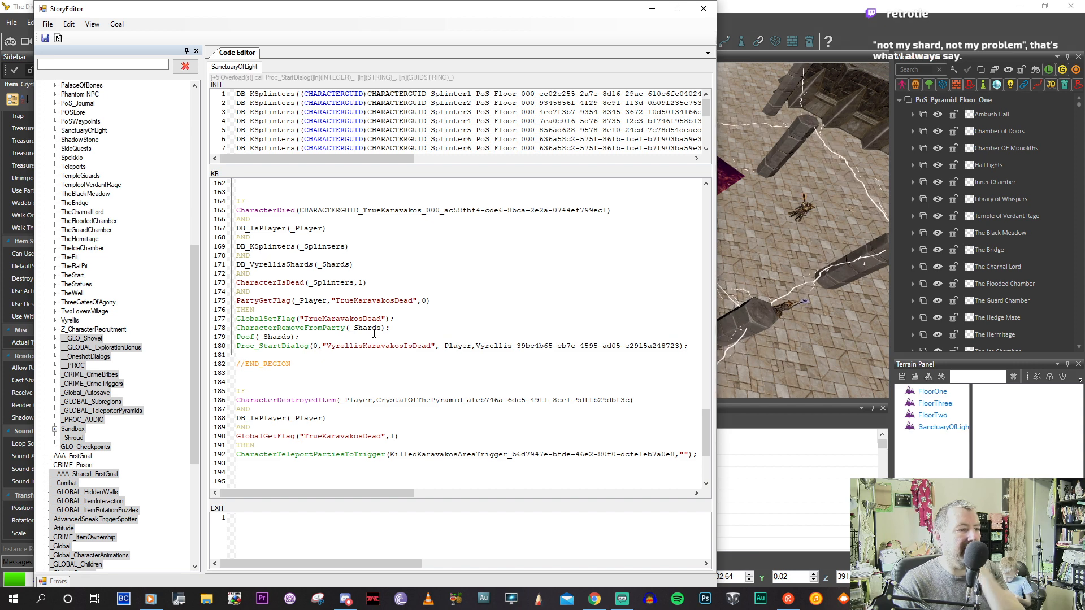
scroll(374, 333, up, 2)
scroll(373, 332, up, 2)
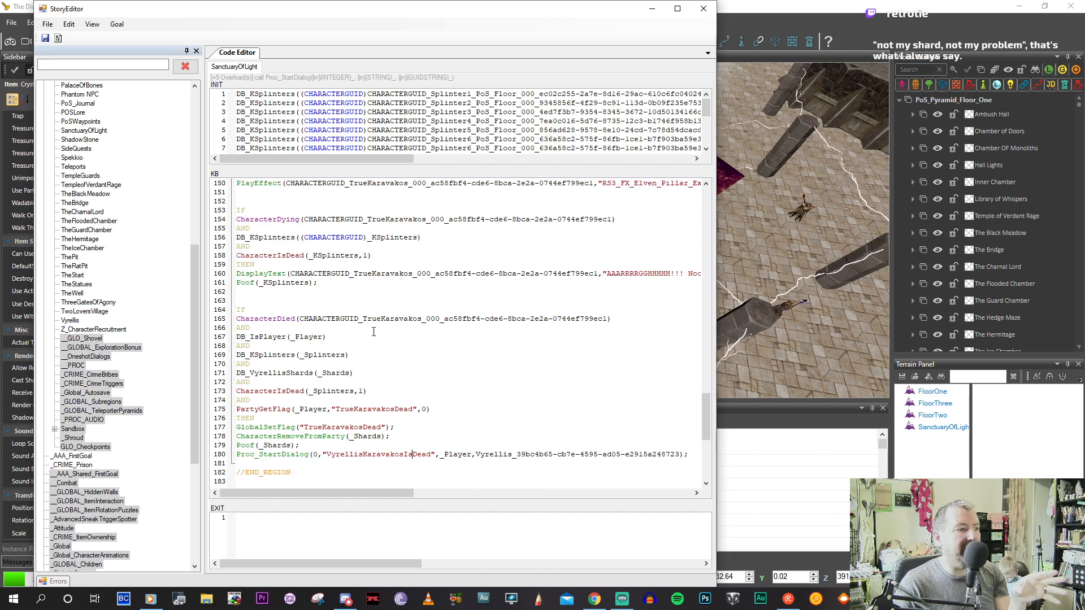
scroll(373, 331, up, 2)
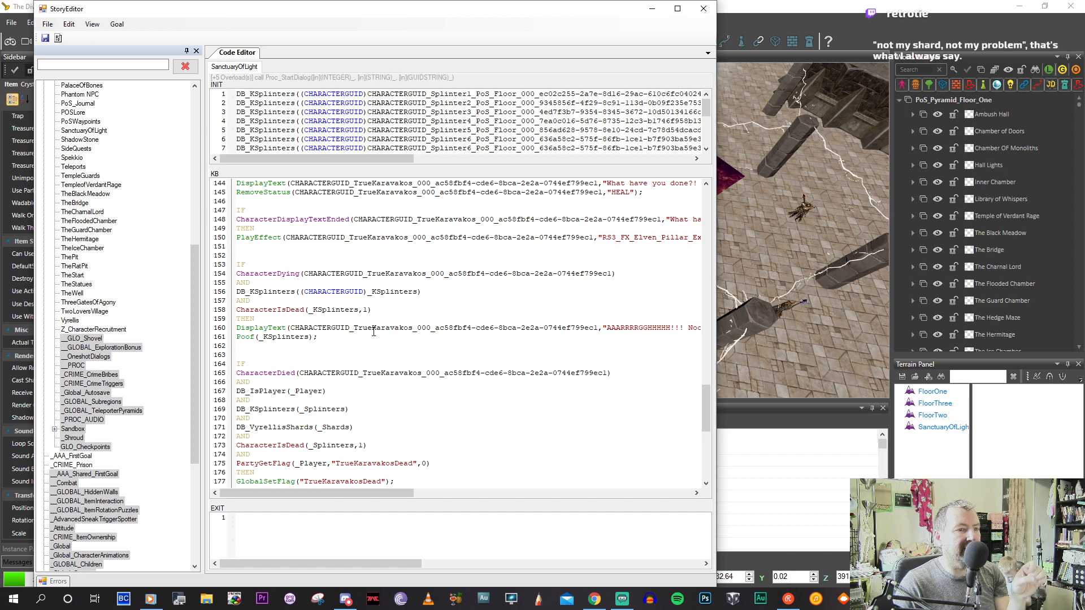
scroll(373, 331, down, 3)
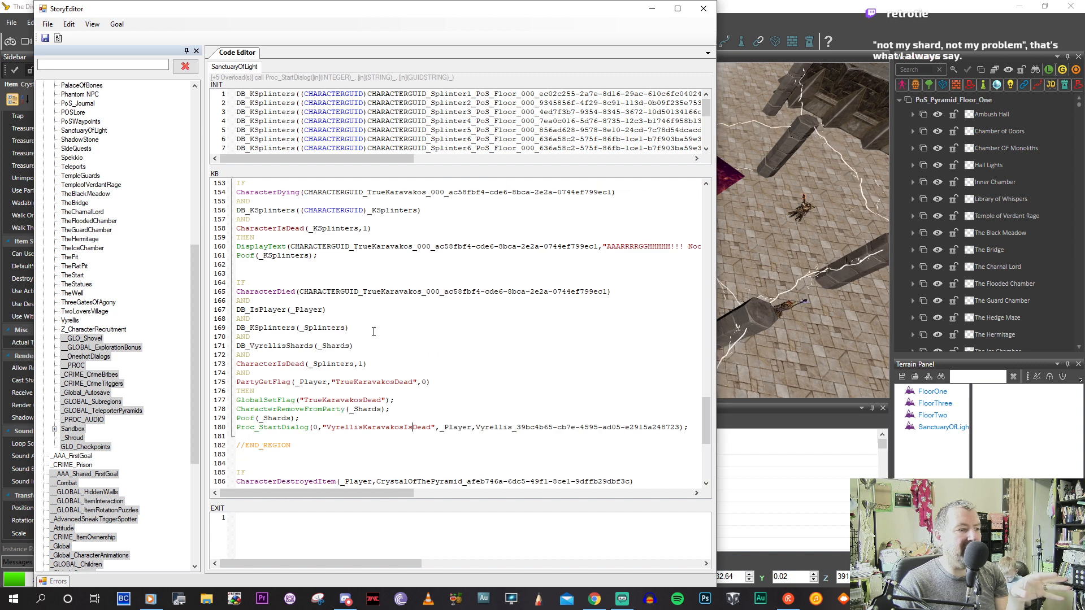
scroll(374, 333, down, 4)
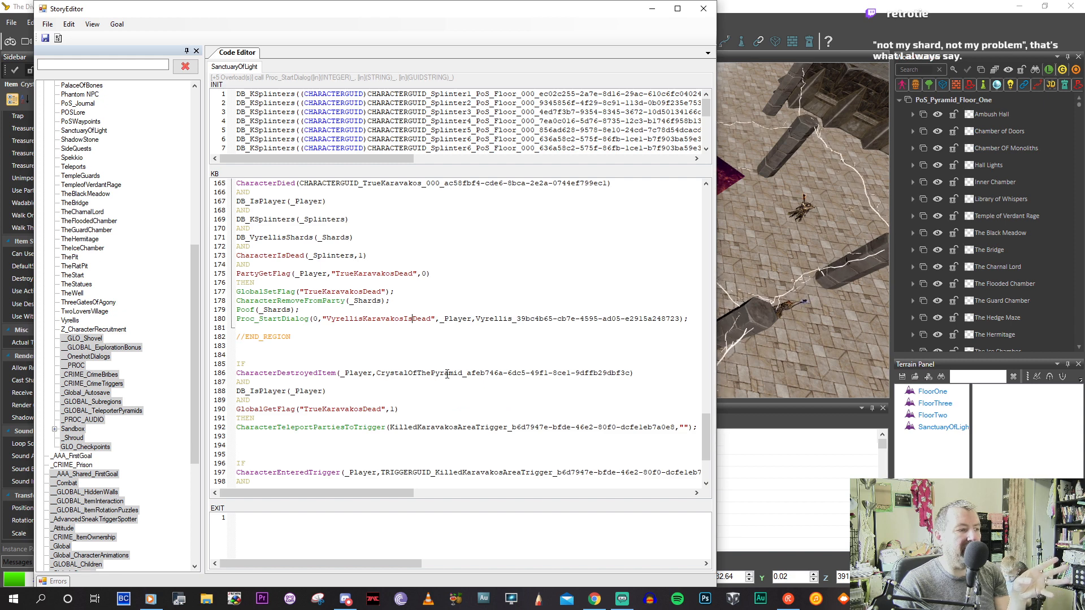
scroll(444, 374, down, 1)
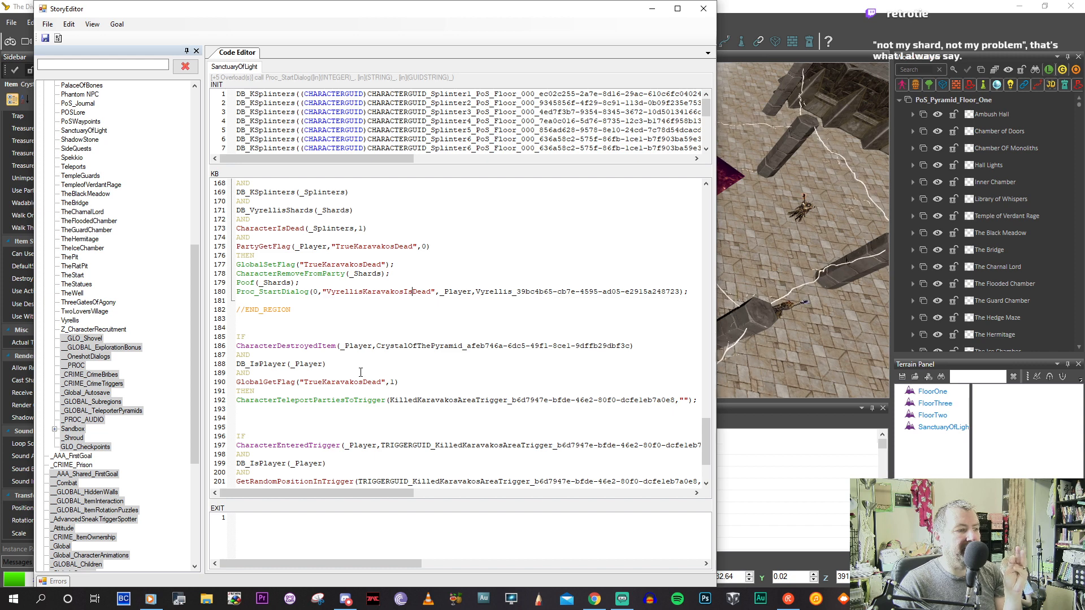
scroll(367, 424, down, 2)
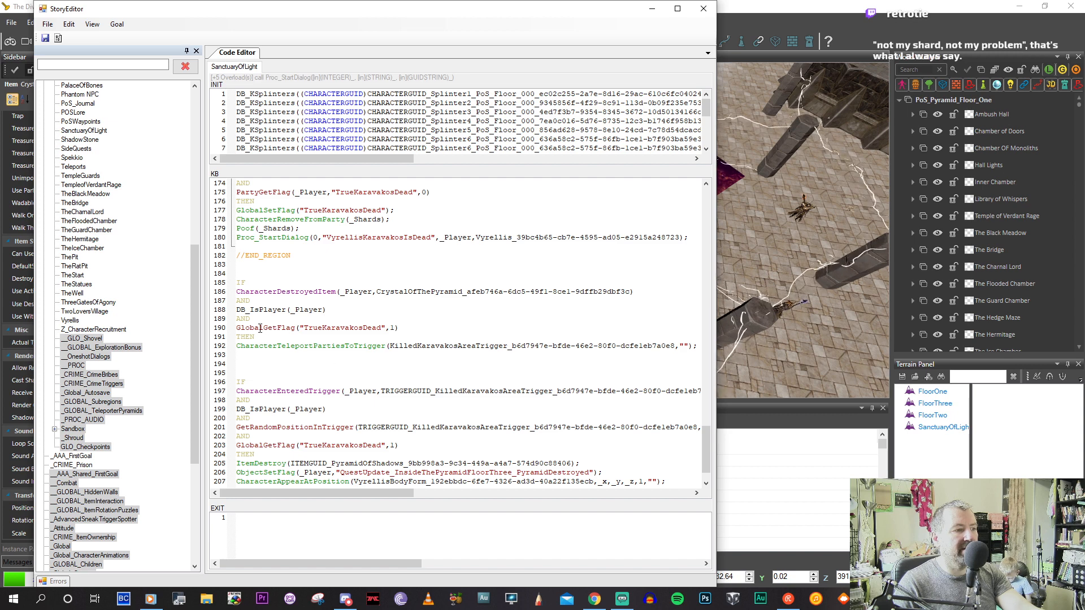
Add a blank line below the crystal-destroyed teleport rule and an ItemIsDestroyed condition after DB_VyrellisShards(_Shards) in the TrueKaravakos CharacterDied rule.
click(248, 355)
key(Return)
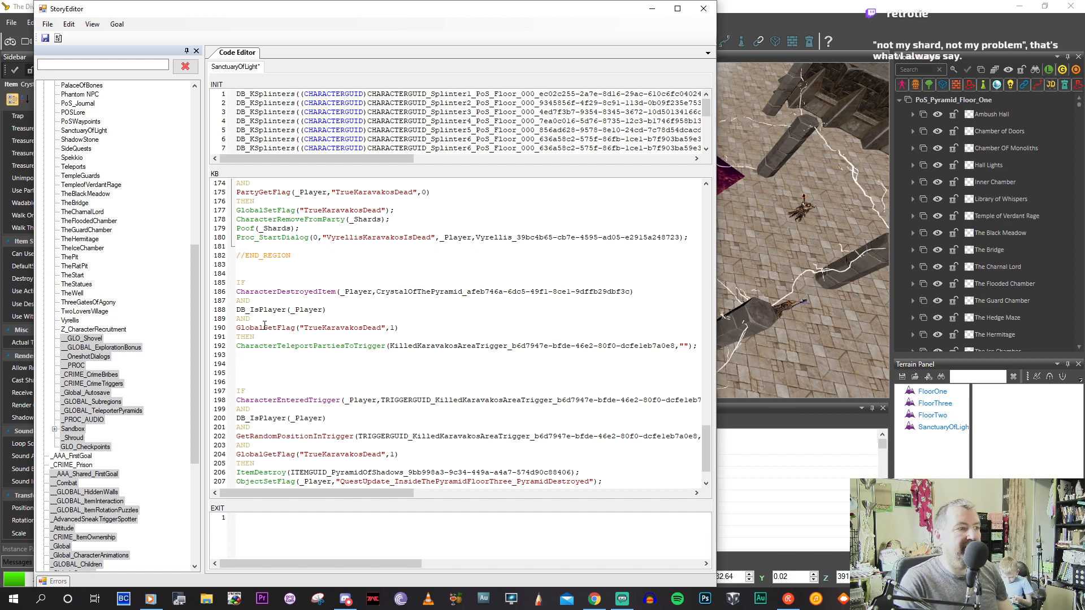
scroll(334, 267, up, 3)
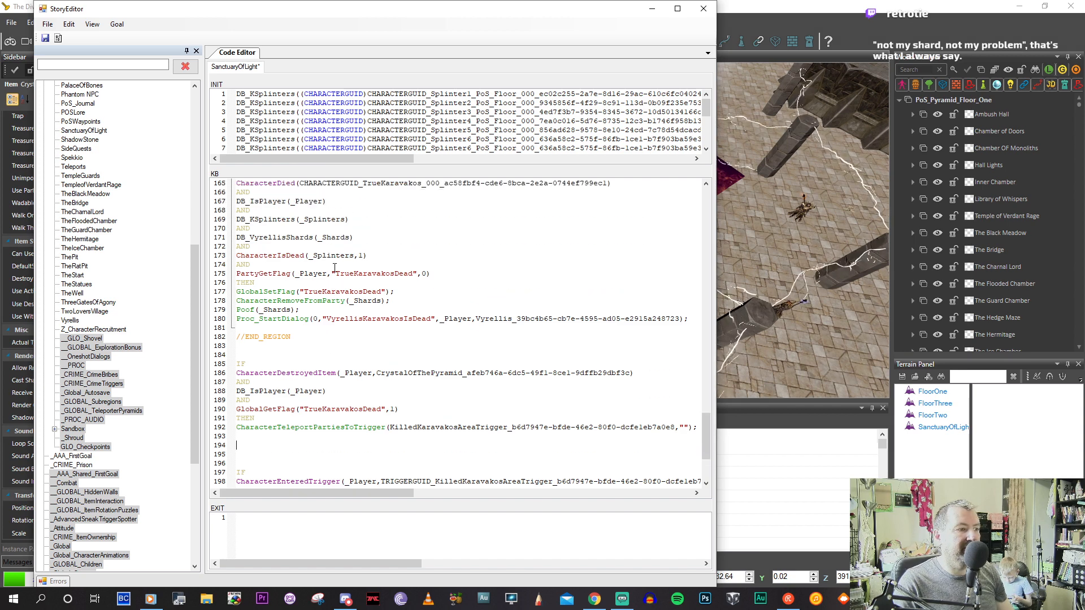
scroll(334, 267, up, 2)
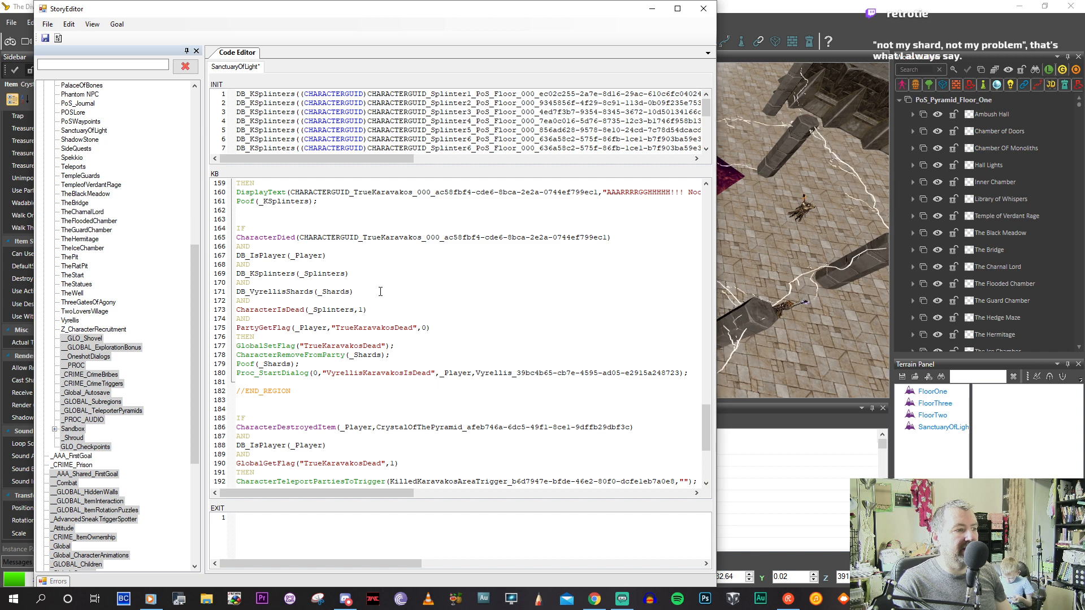
key(Return)
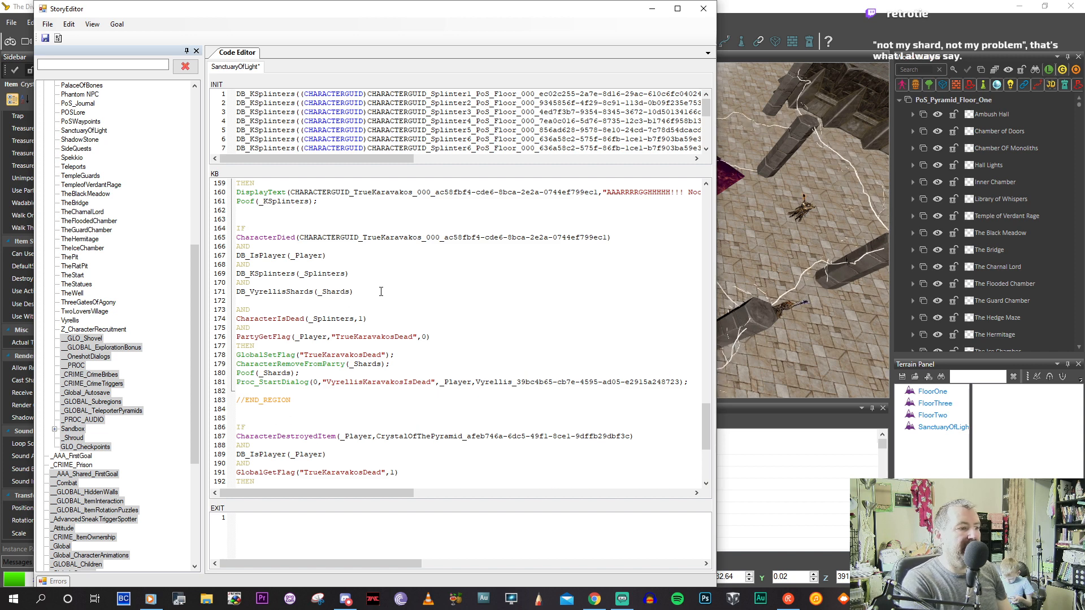
text(Item)
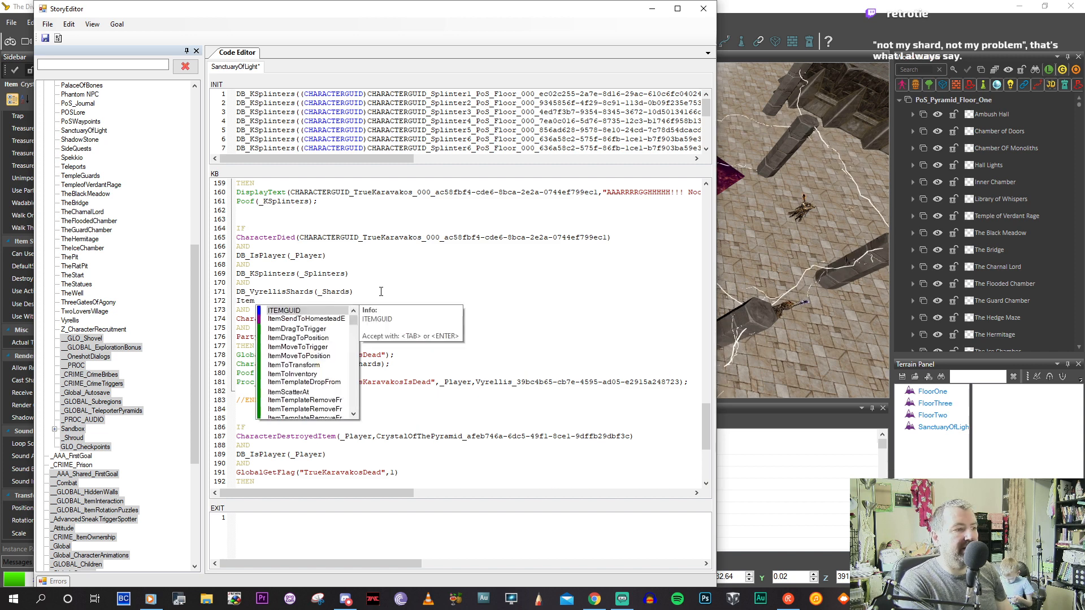
text(Is)
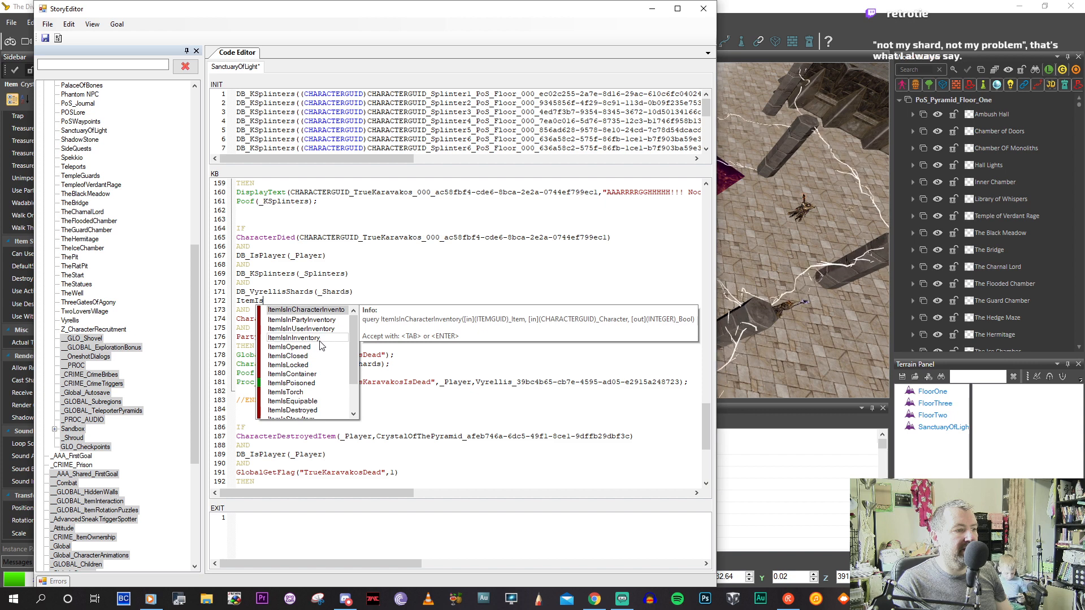
scroll(321, 345, down, 1)
double_click(292, 383)
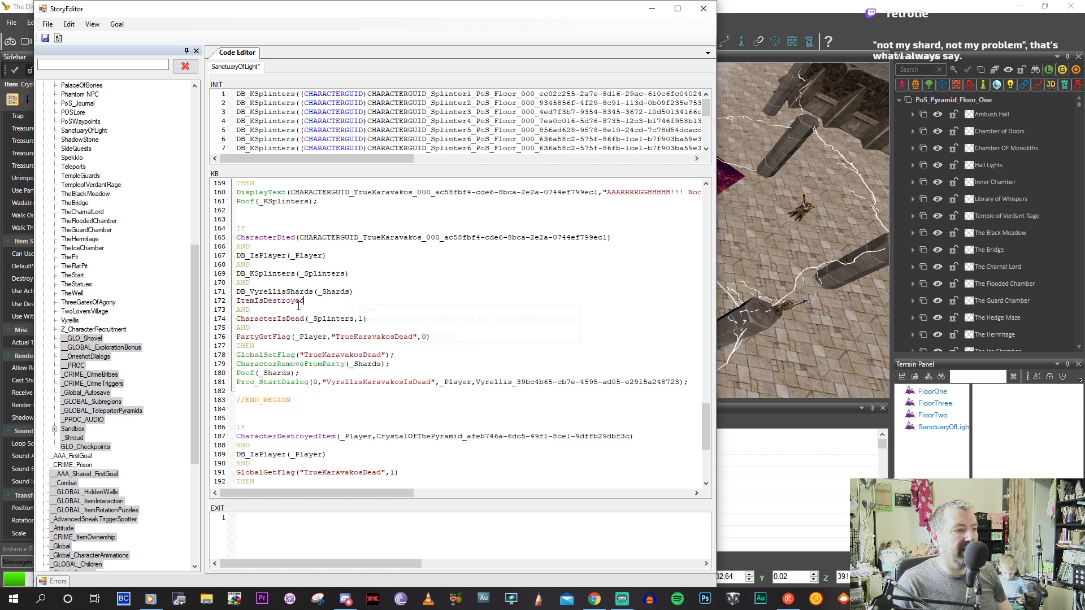
Insert an AND line above ItemIsDestroyed in the TrueKaravakos CharacterDied rule and open the condition's argument bracket.
key(Return)
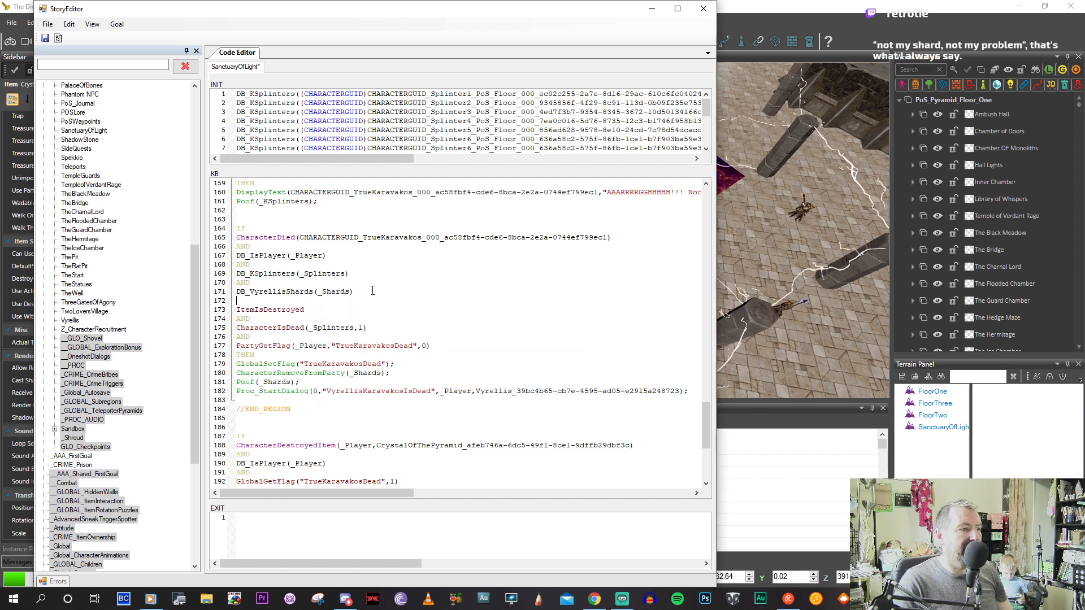
text(AND)
click(322, 310)
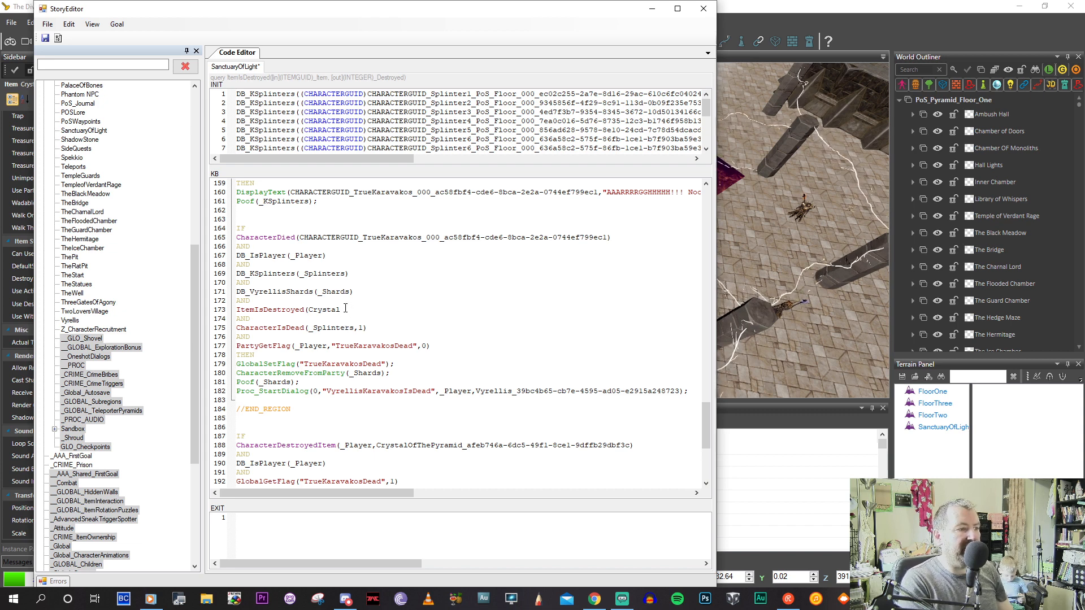
Try to fill the ItemIsDestroyed argument with the crystal item, using autocompletion and a copy from the CharacterDestroyedItem rule.
key(ctrl+space)
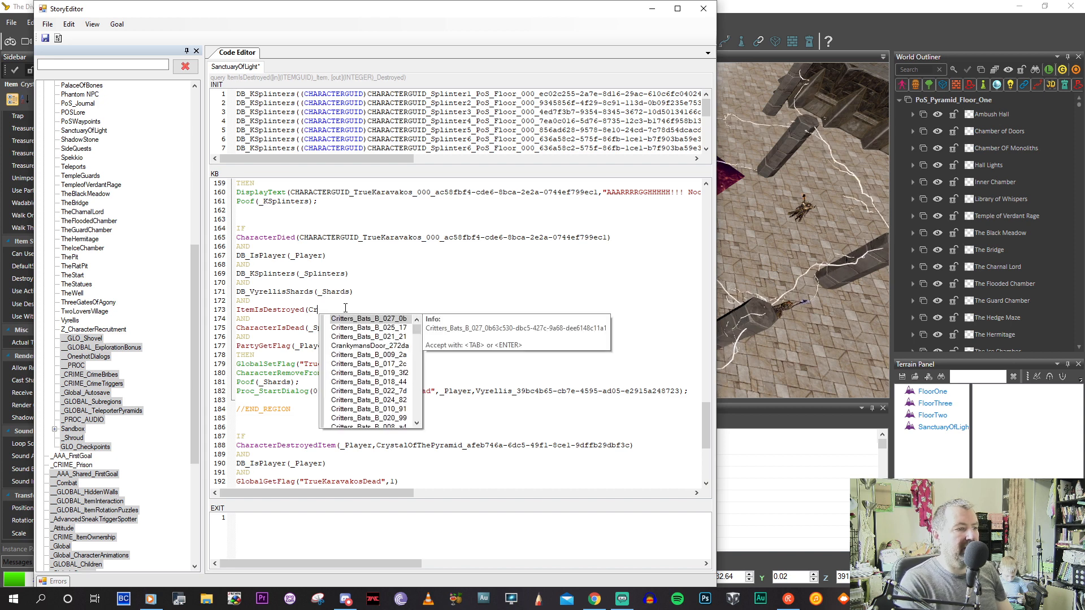
text(y)
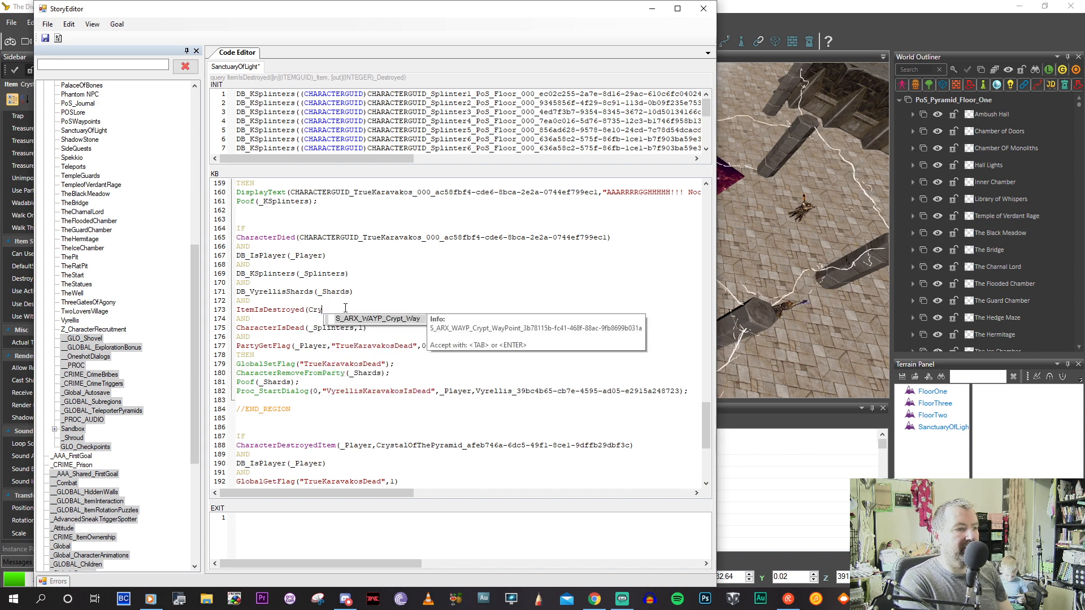
key(BackSpace)
key(BackSpace)
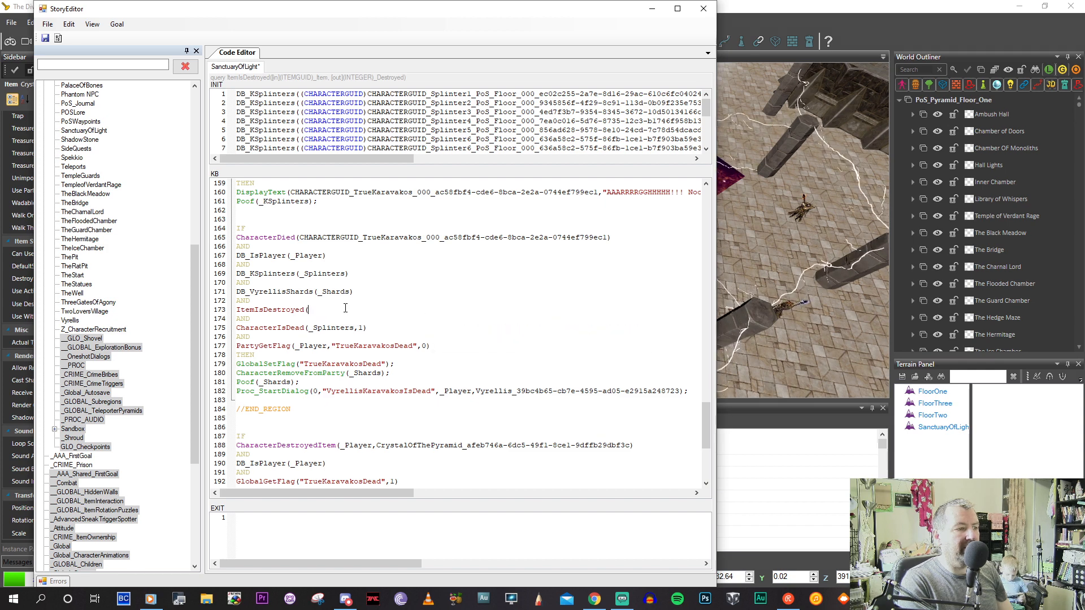
drag(377, 445, 457, 447)
key(ctrl+c)
click(399, 311)
key(ctrl+v)
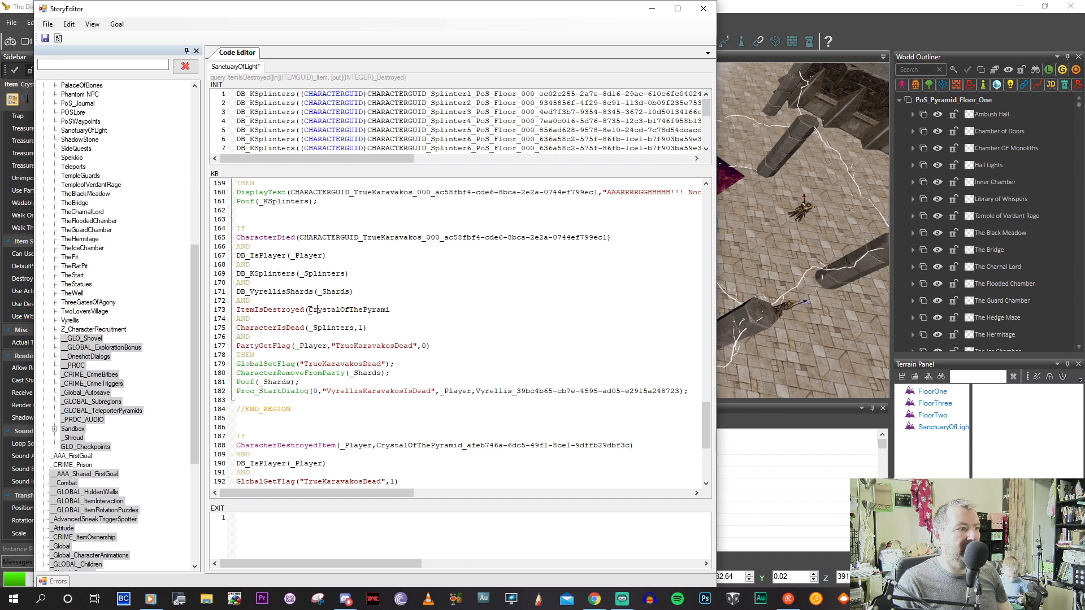
drag(310, 311, 396, 309)
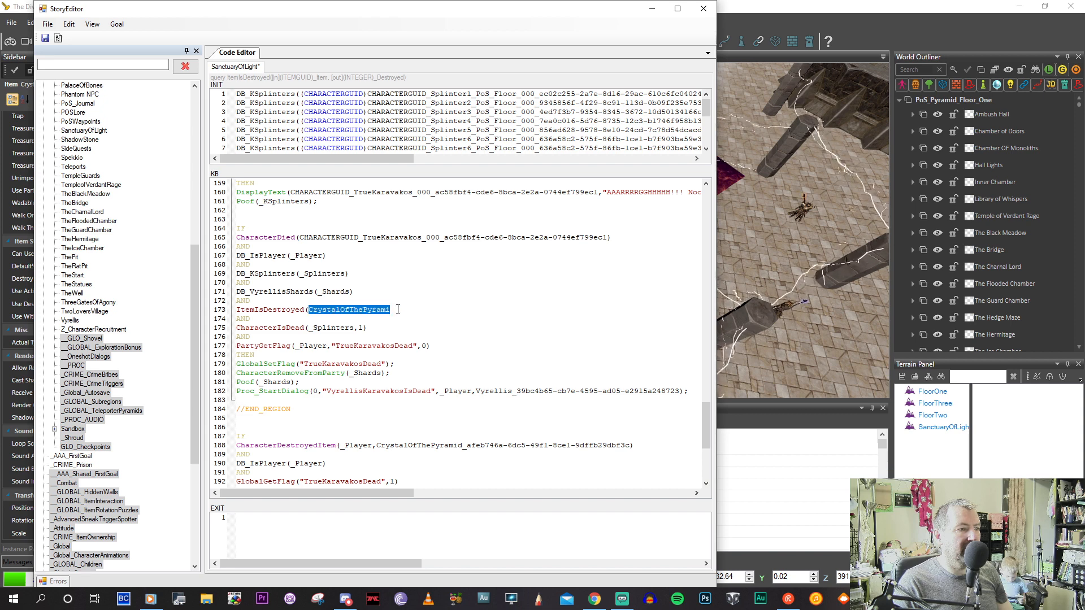
key(BackSpace)
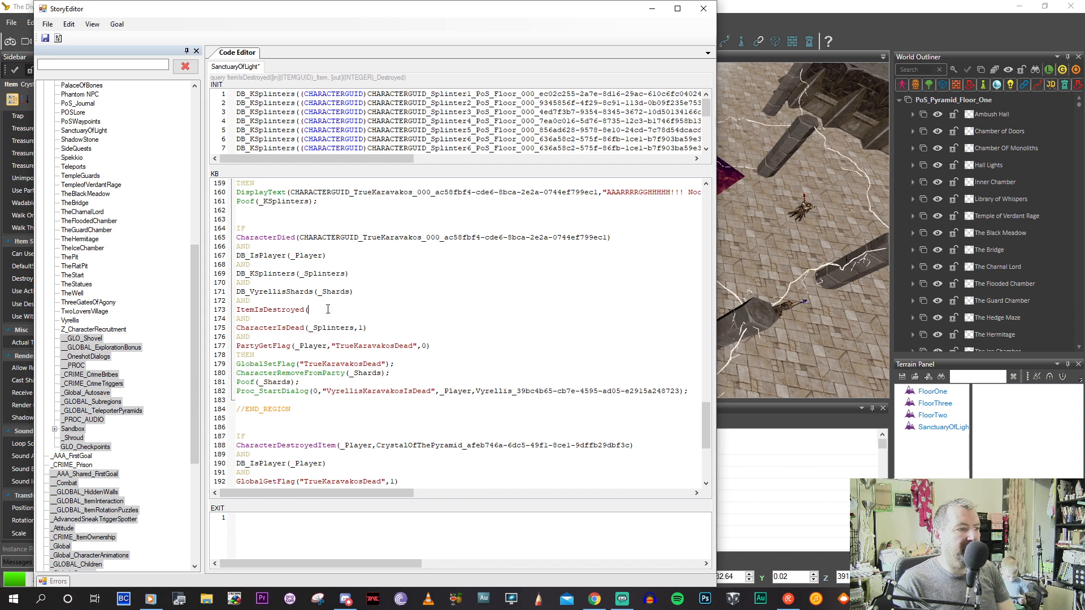
Generate the story definitions, move the Story Editor aside and save the level in the Divinity Engine.
click(47, 25)
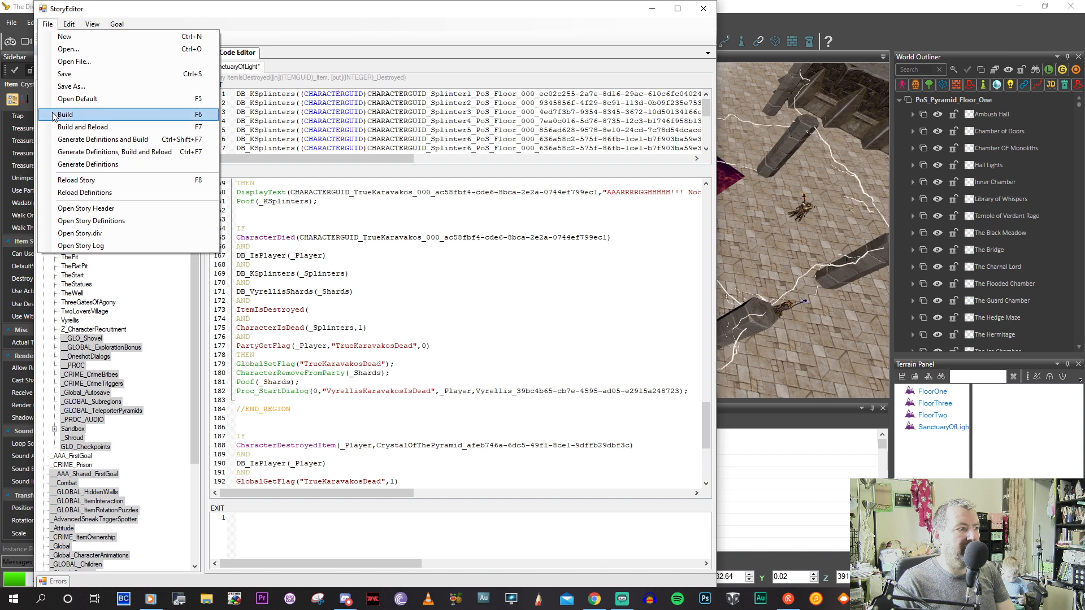
click(78, 165)
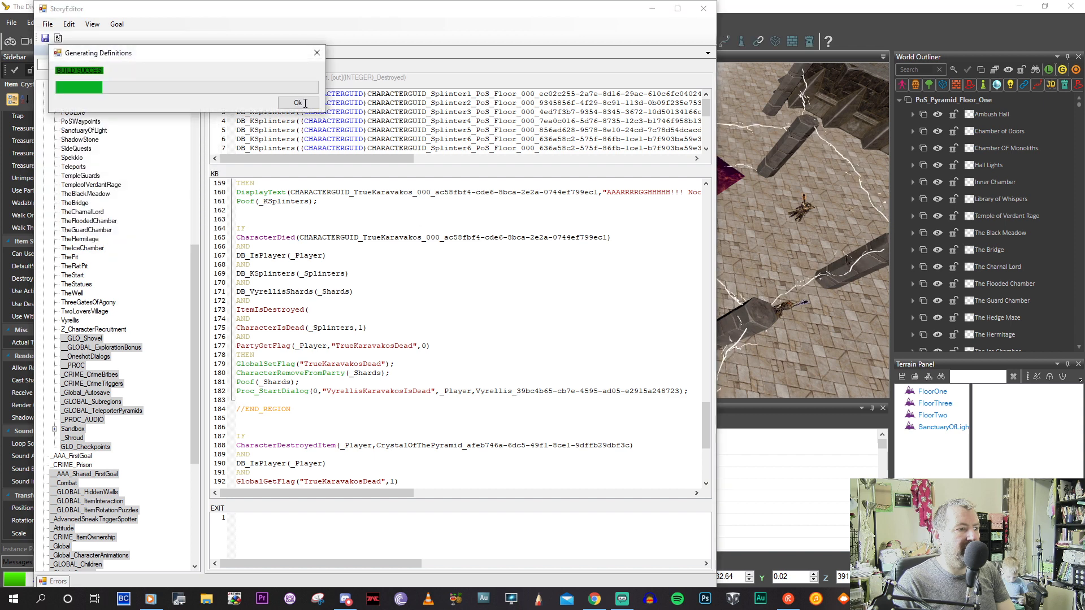
click(305, 103)
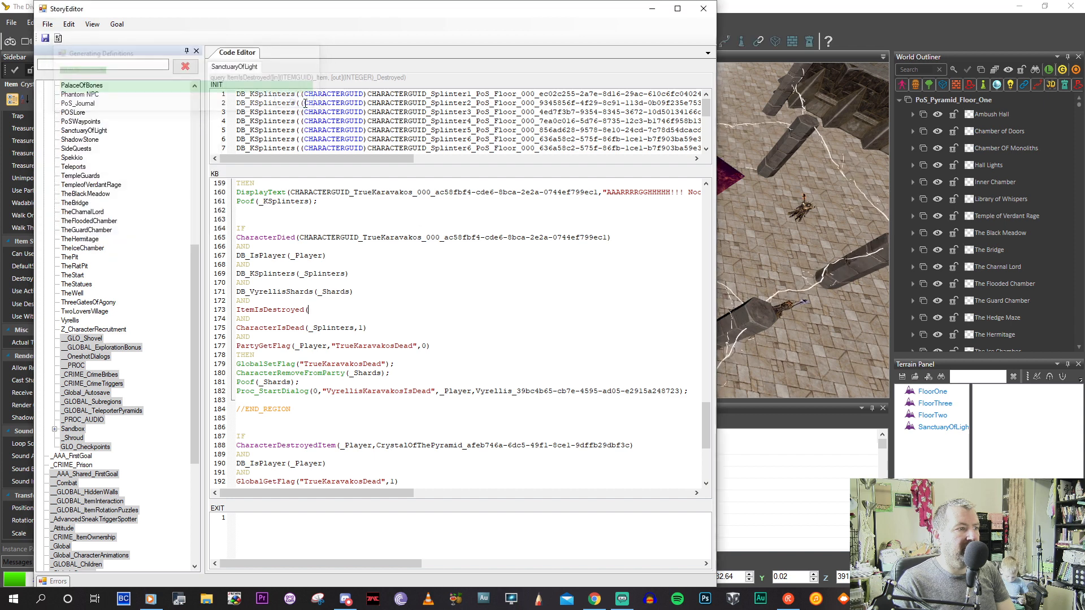
drag(173, 9, 286, 206)
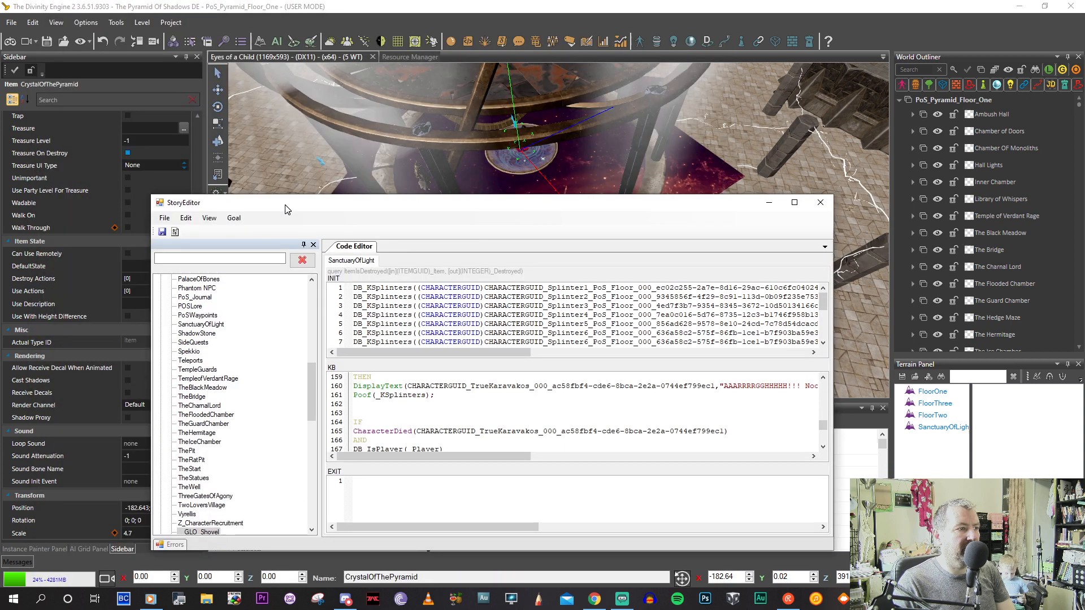
click(47, 42)
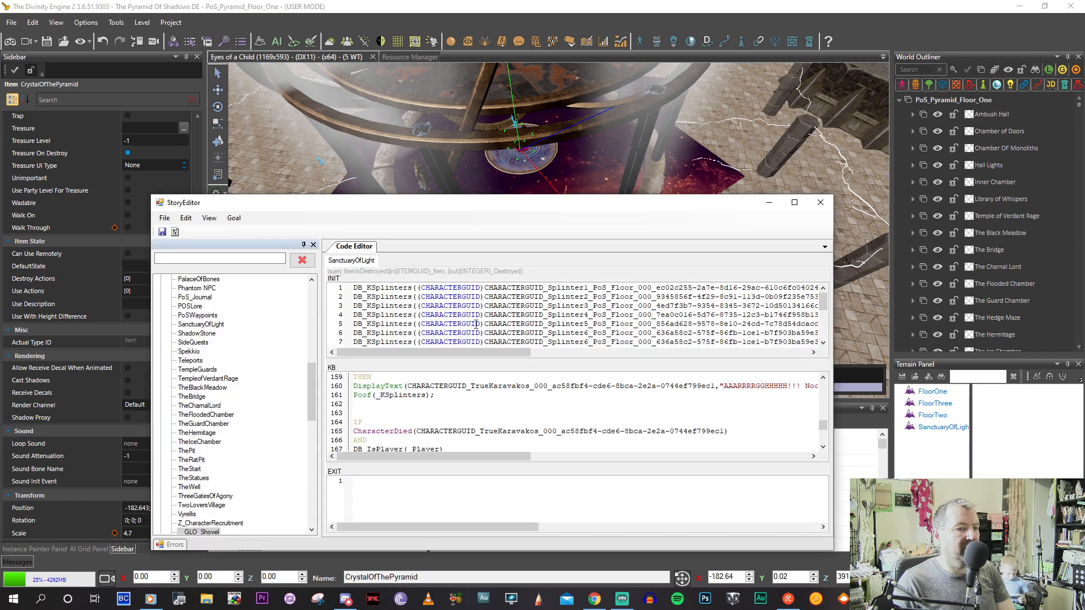
Maximize the Story Editor and complete the ItemIsDestroyed condition with CrystalOfThePyramid_afeb746a-6dc5-49f1-8ce1-9dffb29dbf3c and the value 0.
double_click(394, 204)
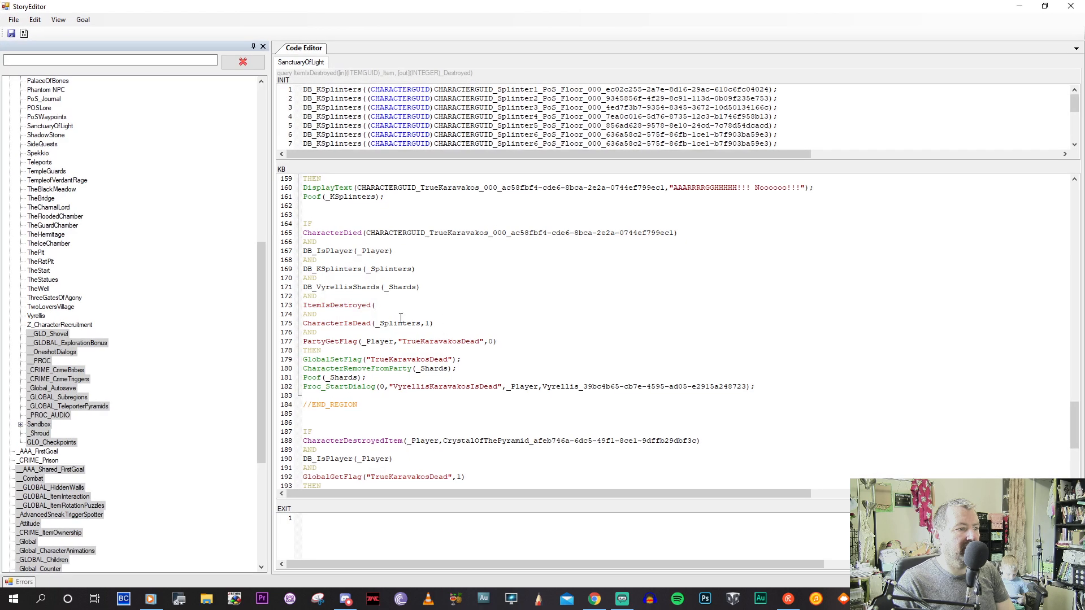
key(ctrl+v)
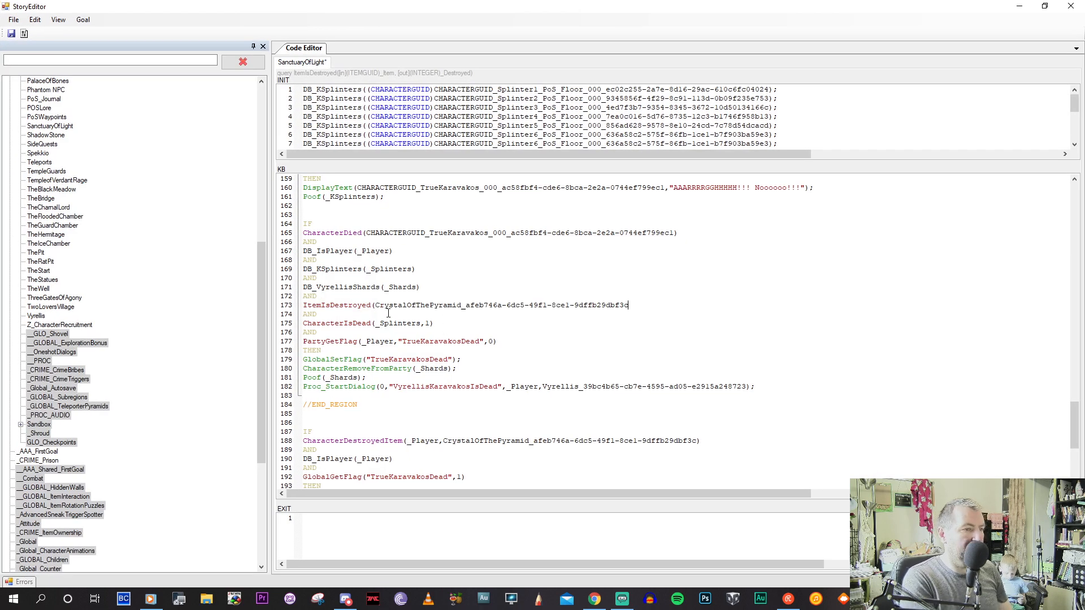
key(Escape)
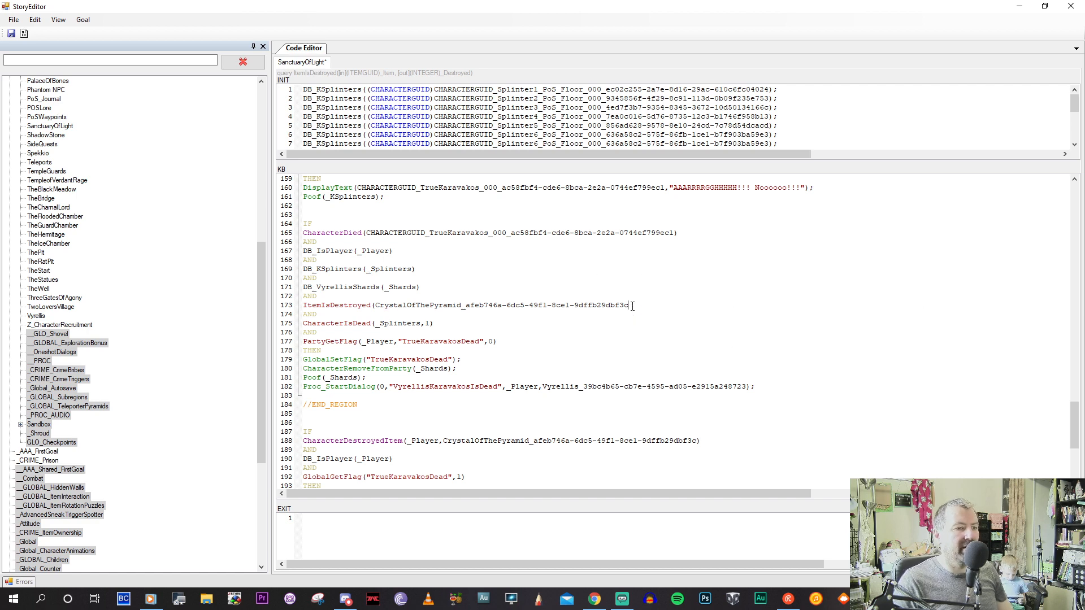
text(,0))
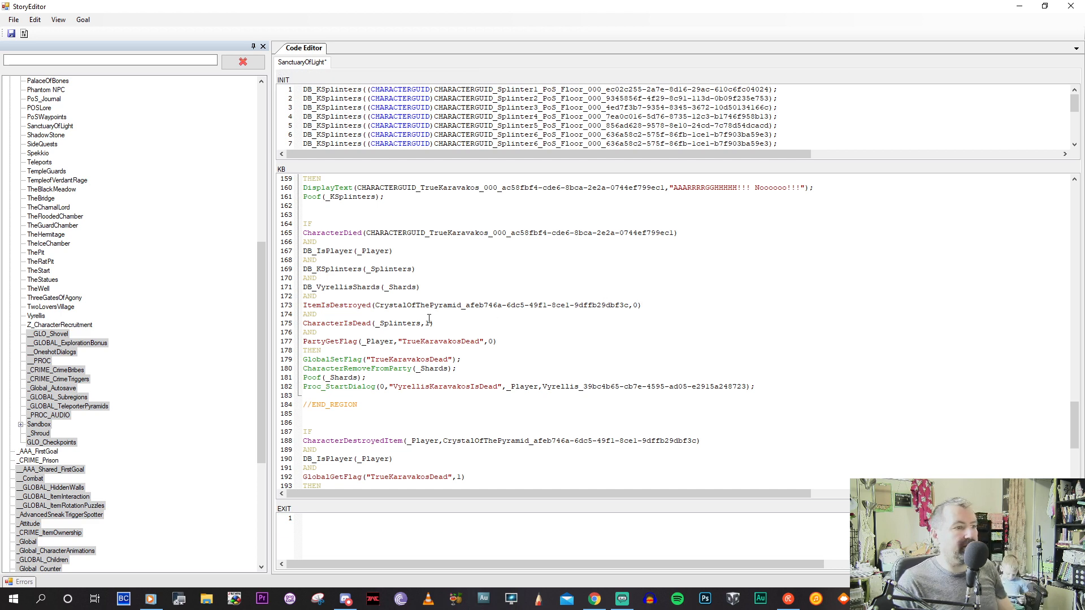
Duplicate the whole TrueKaravakos CharacterDied rule below //END_REGION and set the copy's ItemIsDestroyed value to 1.
click(486, 388)
scroll(470, 316, down, 2)
scroll(333, 196, up, 2)
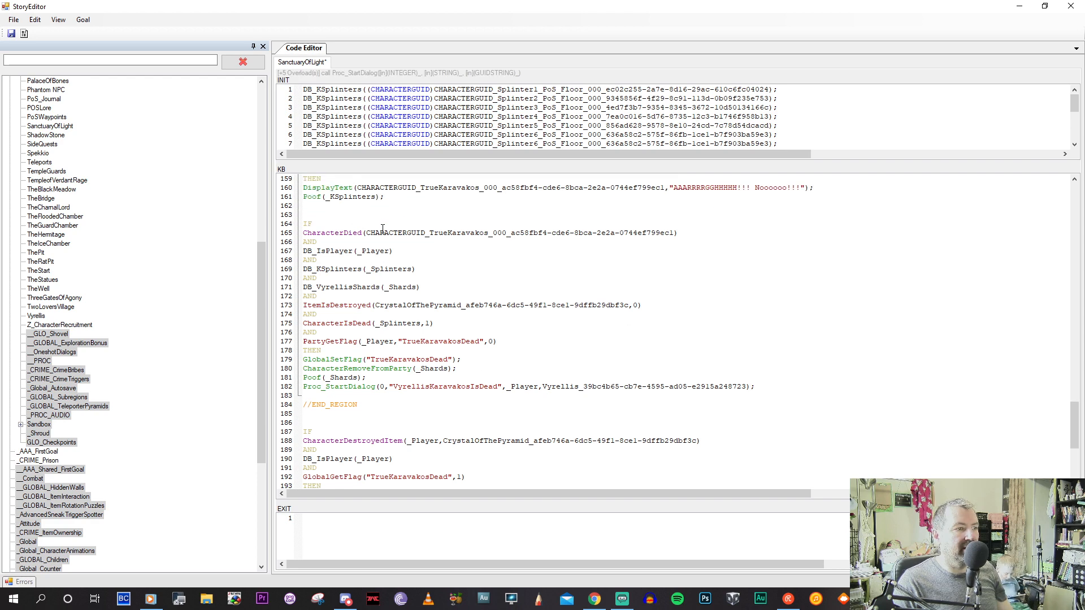
drag(305, 222, 771, 386)
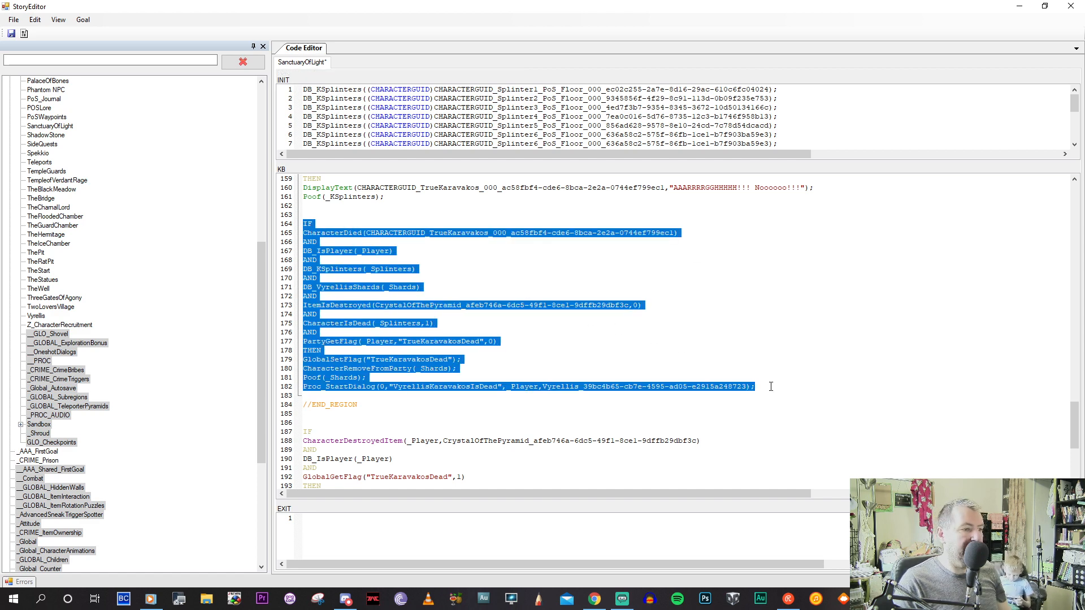
scroll(771, 387, down, 2)
click(359, 369)
key(ctrl+v)
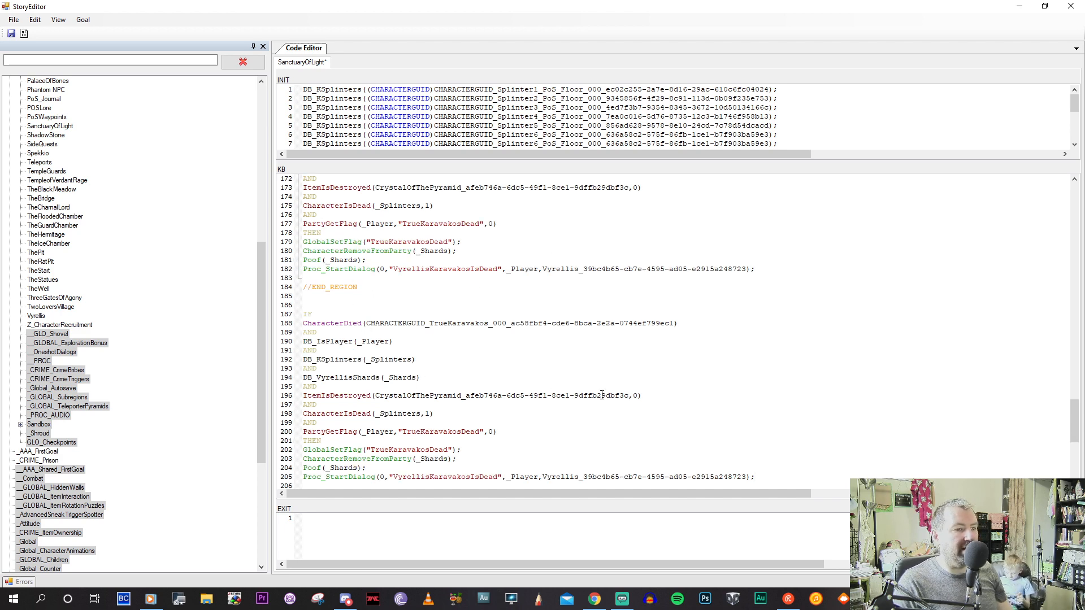
double_click(636, 396)
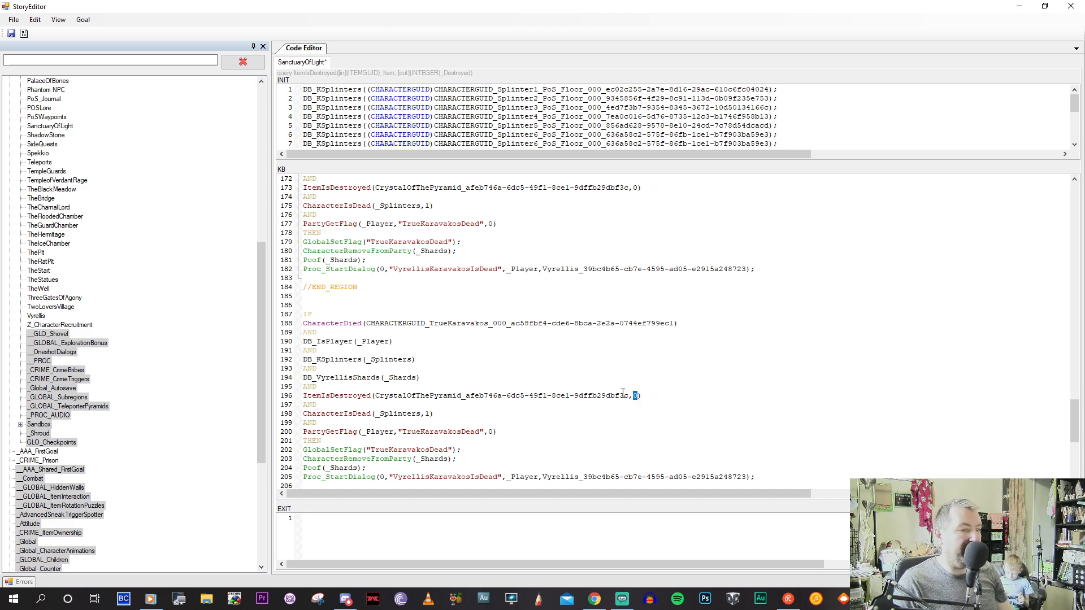
text(1)
Delete the VyrellisKaravakosIsDead Proc_StartDialog line from the duplicated CharacterDied rule.
scroll(483, 341, down, 3)
click(422, 332)
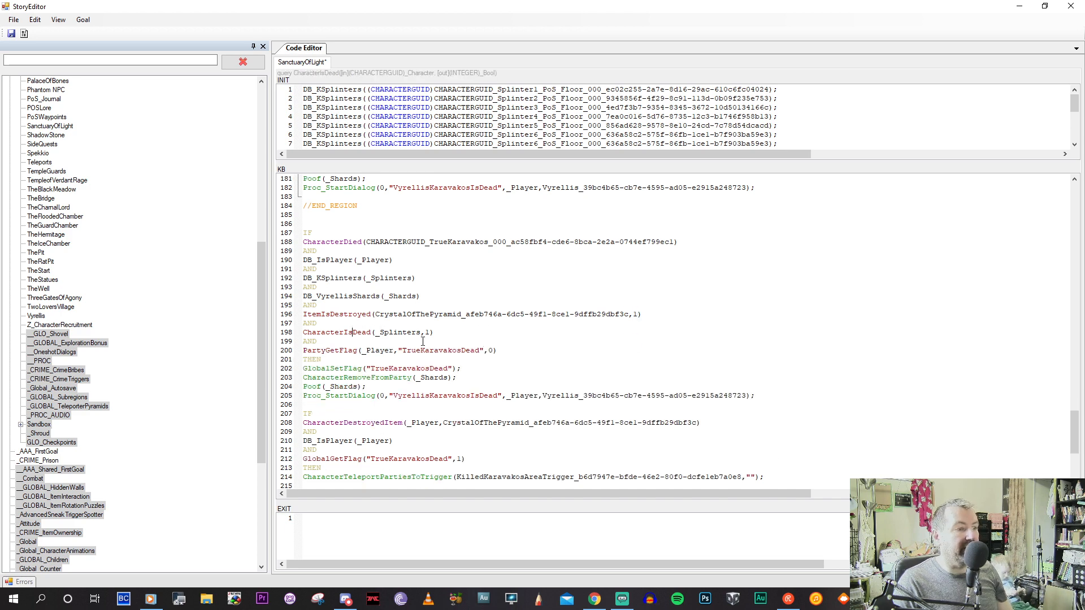
scroll(386, 326, down, 2)
click(425, 296)
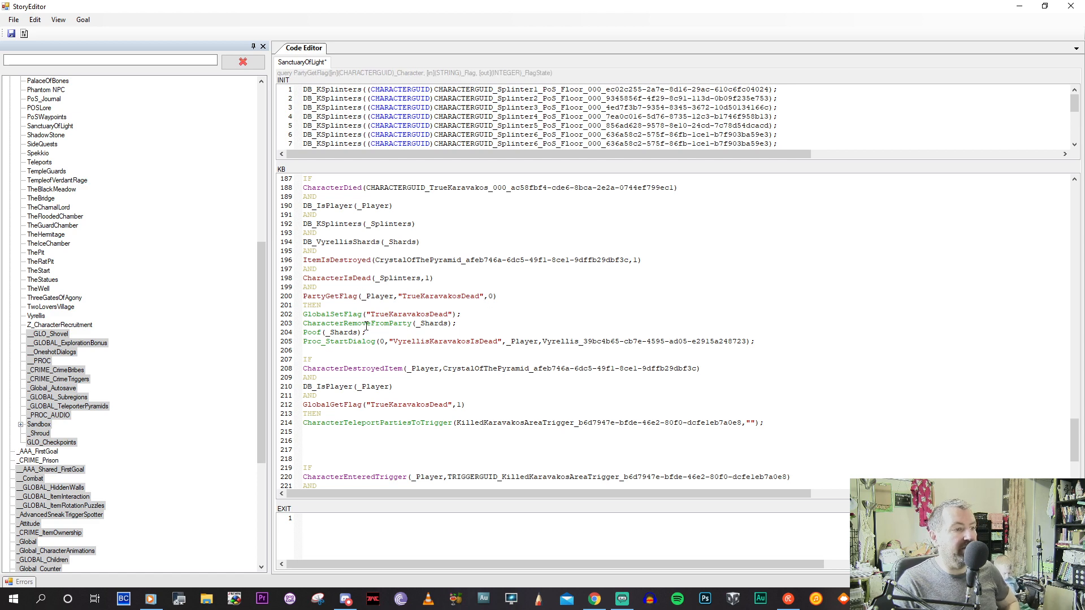
scroll(369, 317, down, 1)
click(345, 306)
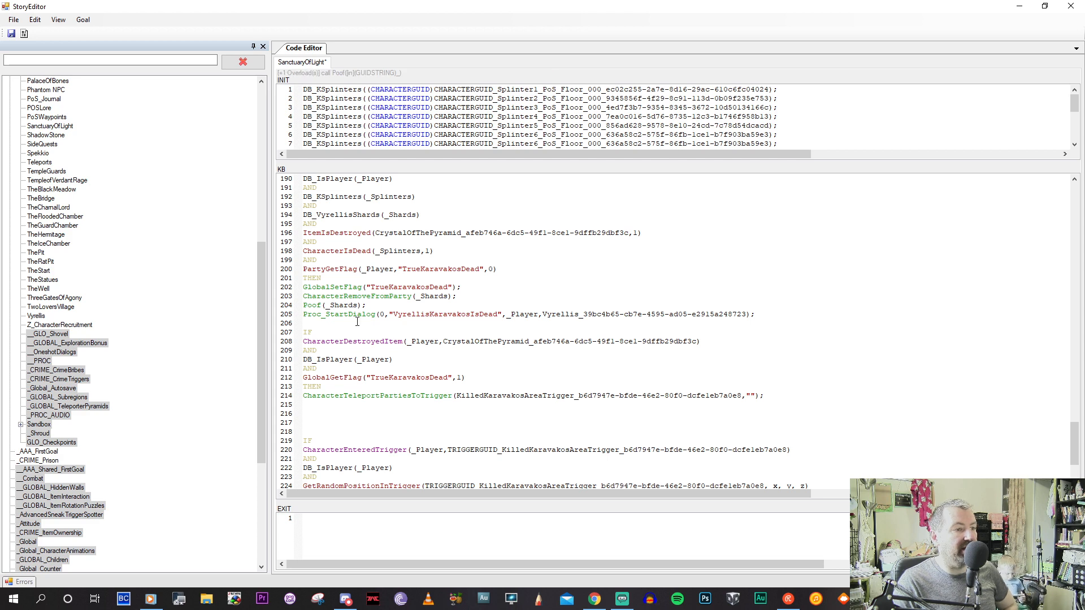
click(343, 314)
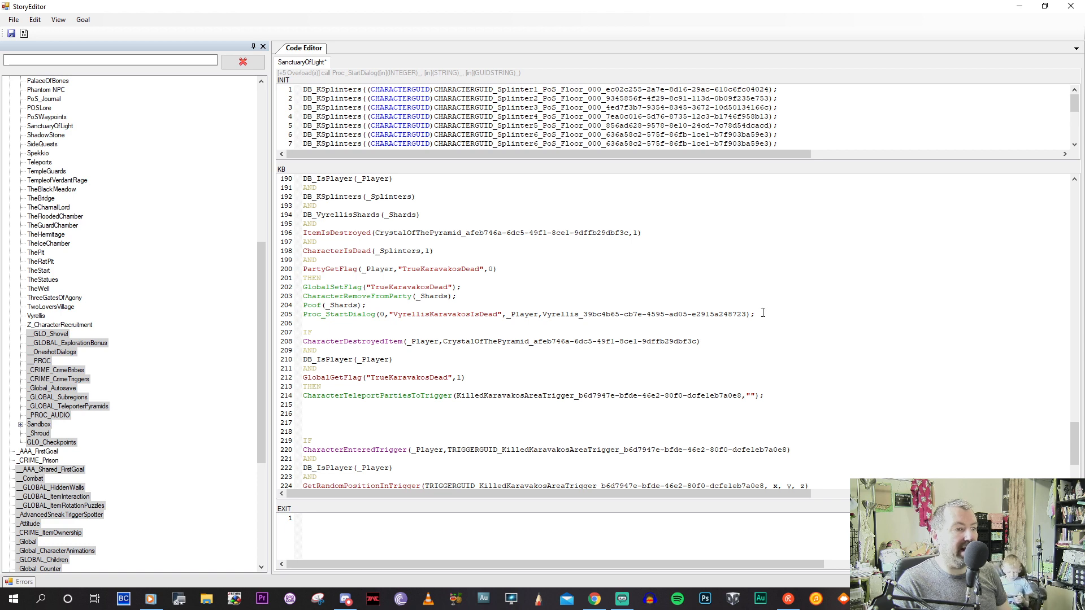
drag(763, 312, 760, 304)
key(Delete)
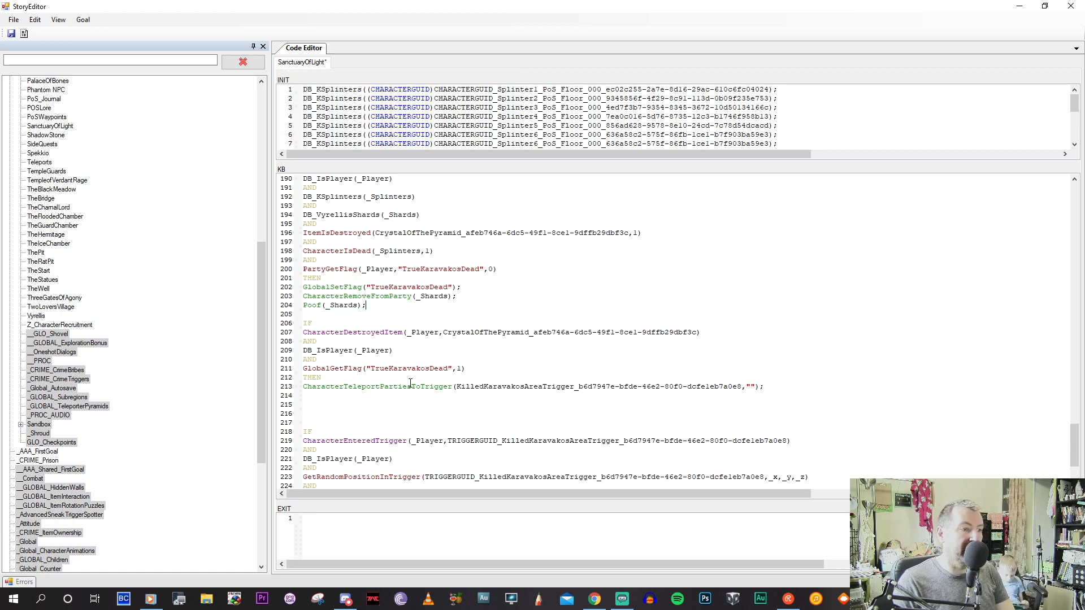
Copy the CharacterTeleportPartiesToTrigger line from the crystal-destroyed rule to directly below Poof(_Shards) in the duplicated CharacterDied rule.
scroll(418, 382, down, 1)
scroll(418, 382, down, 2)
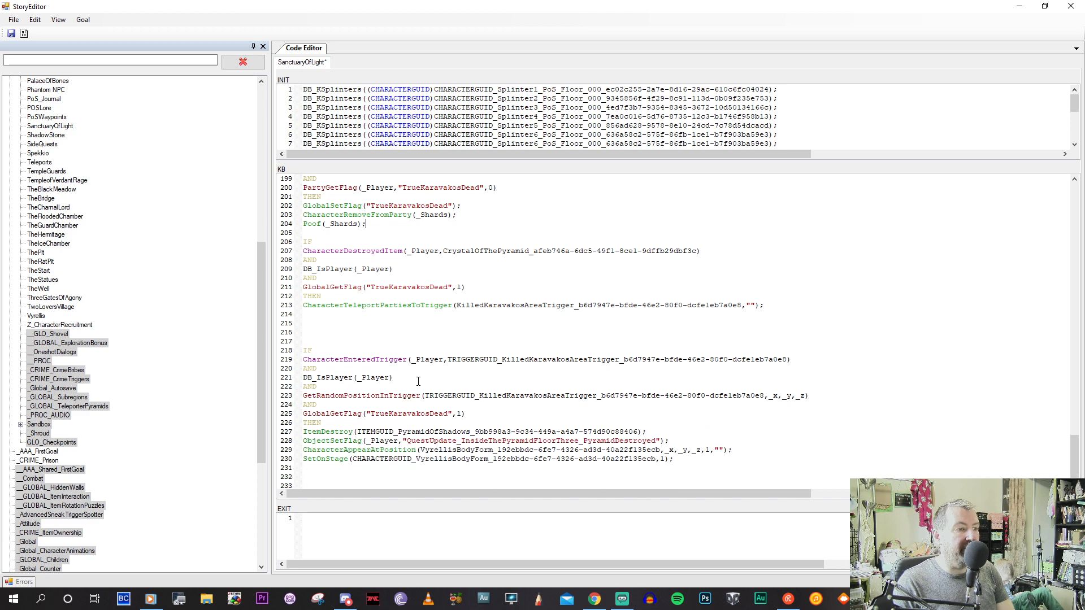
click(304, 432)
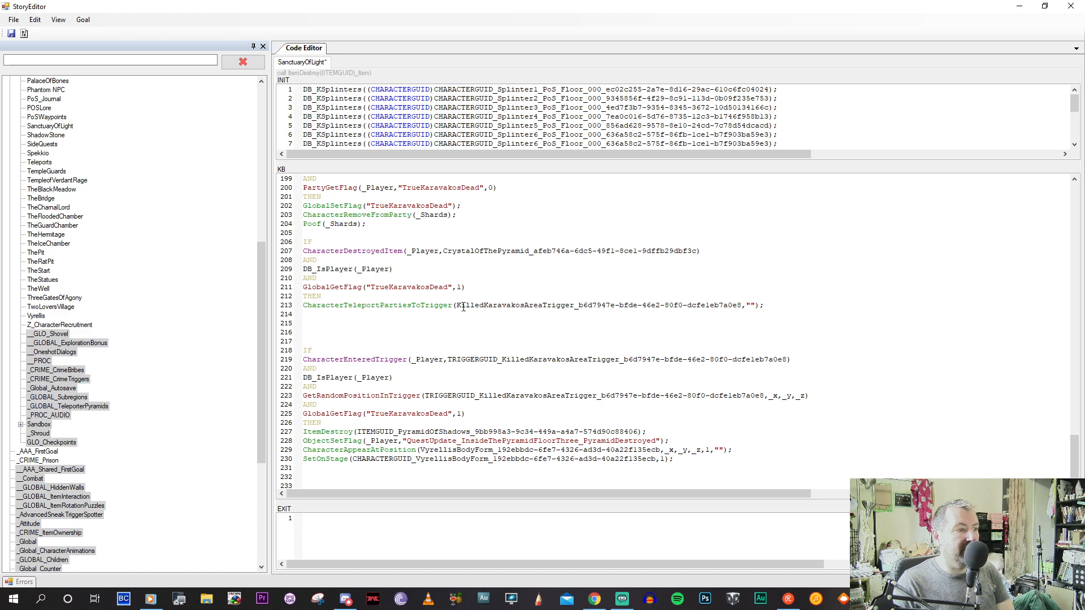
drag(785, 303, 785, 294)
key(ctrl+c)
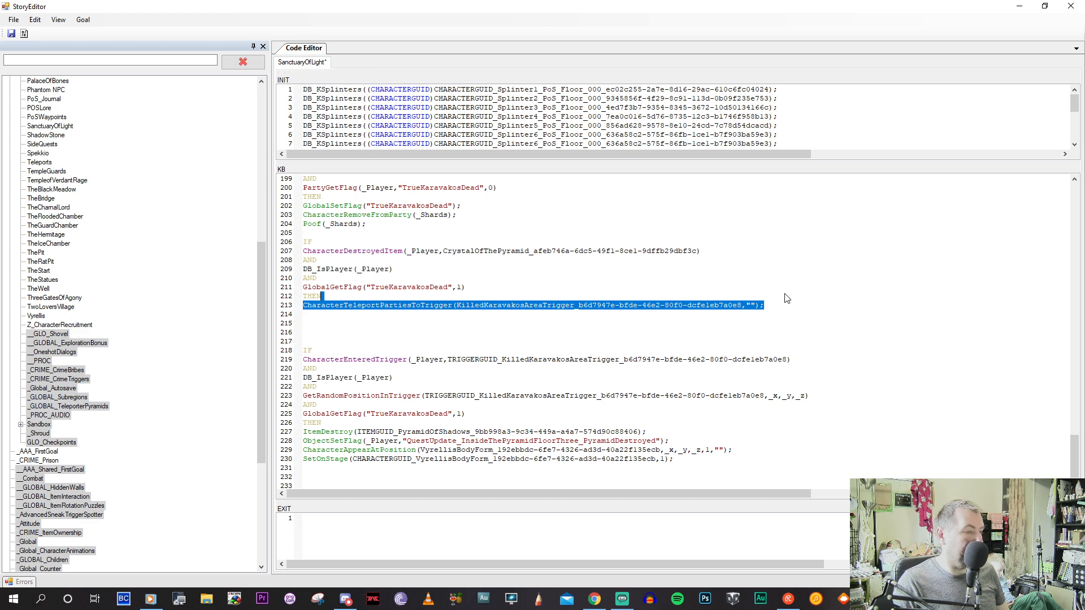
scroll(379, 256, up, 1)
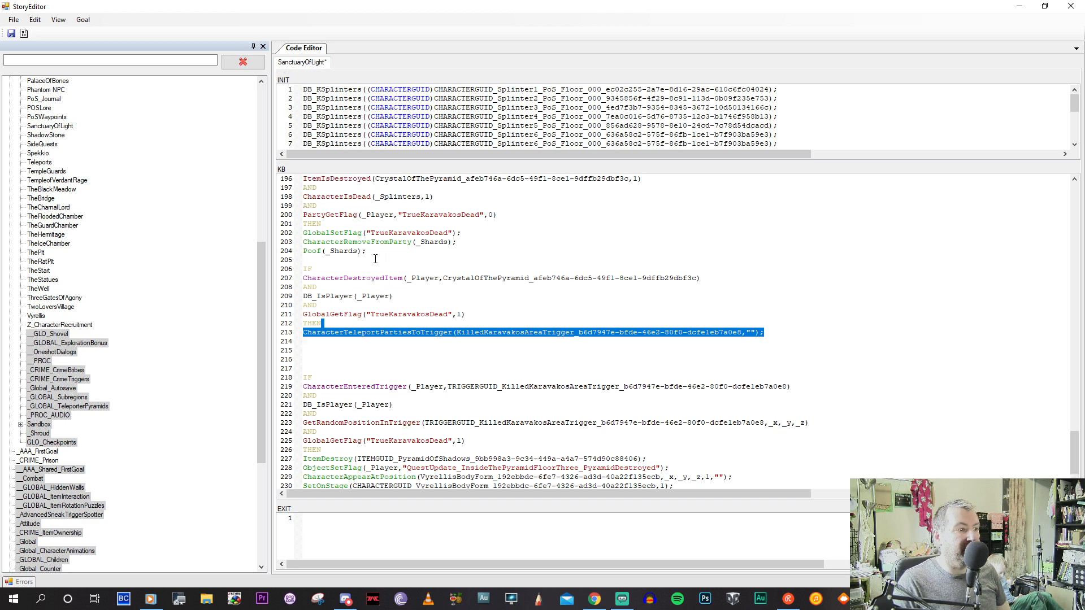
scroll(377, 257, up, 1)
click(366, 280)
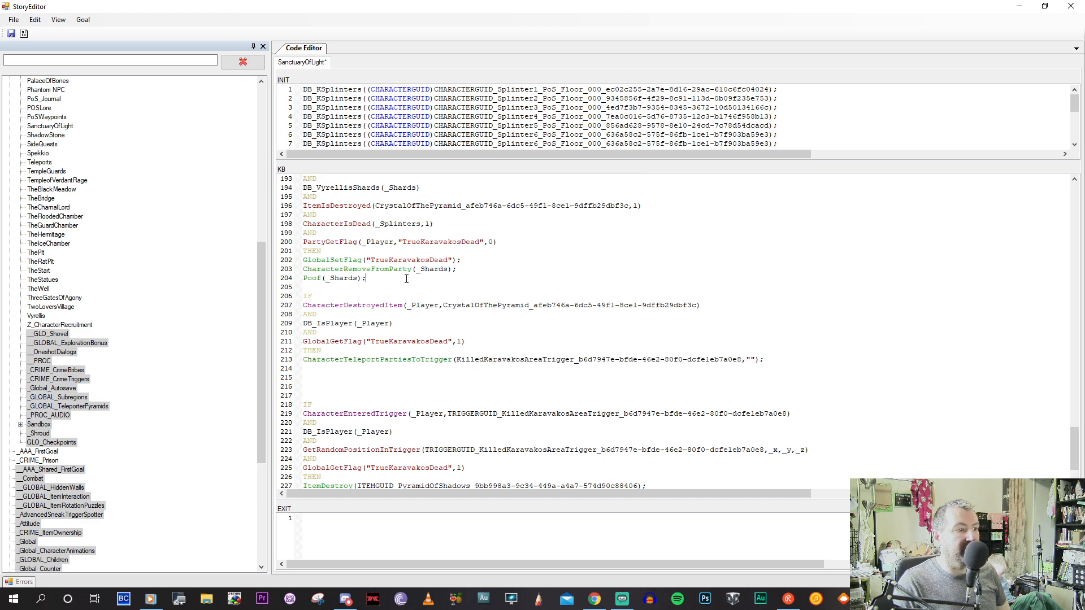
key(Return)
key(ctrl+v)
click(328, 286)
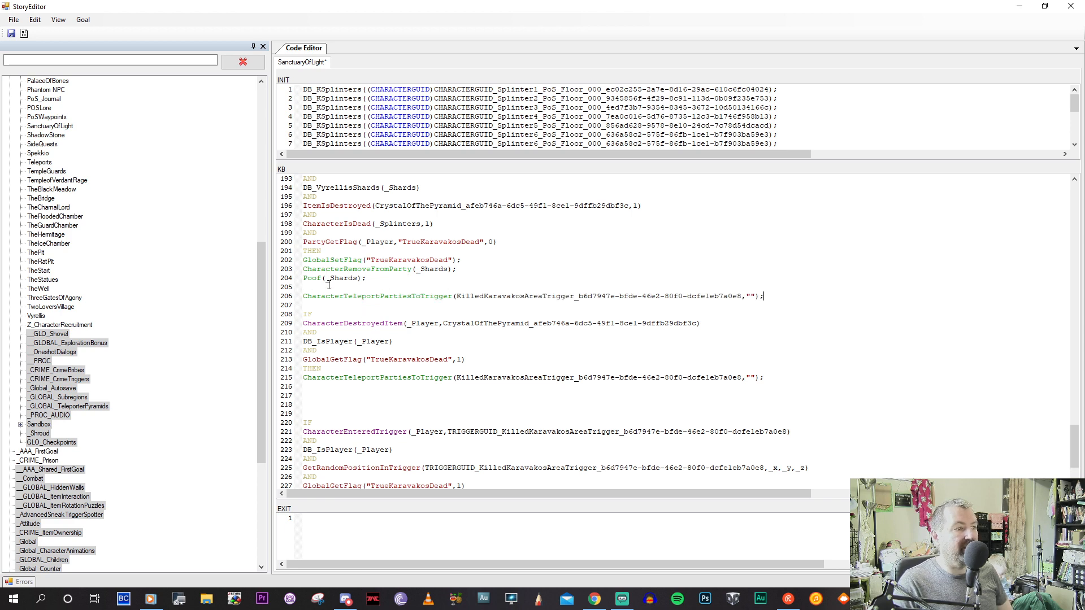
key(Delete)
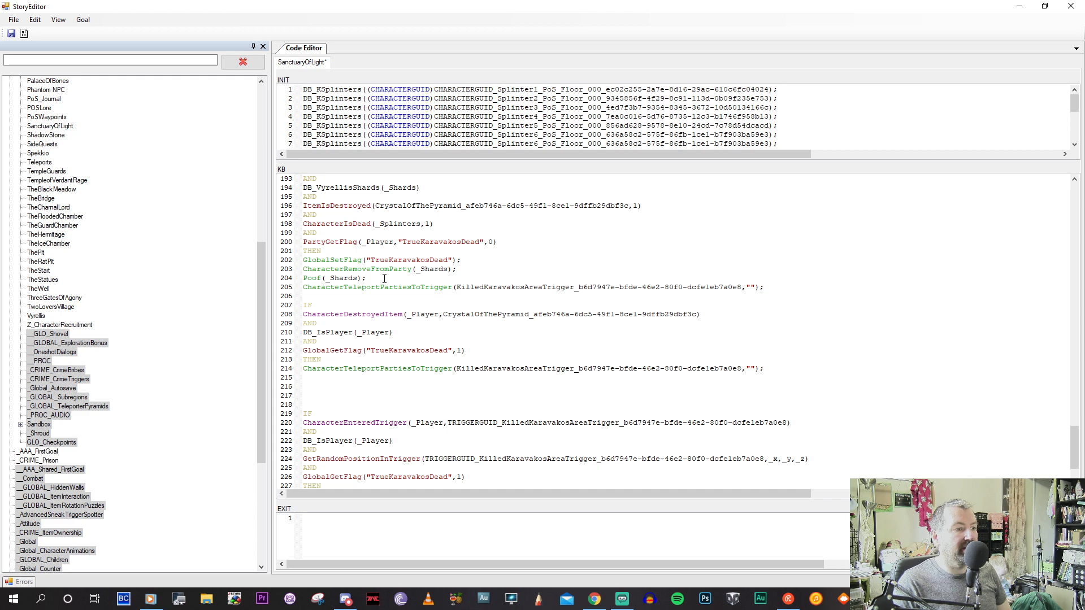
scroll(335, 269, up, 1)
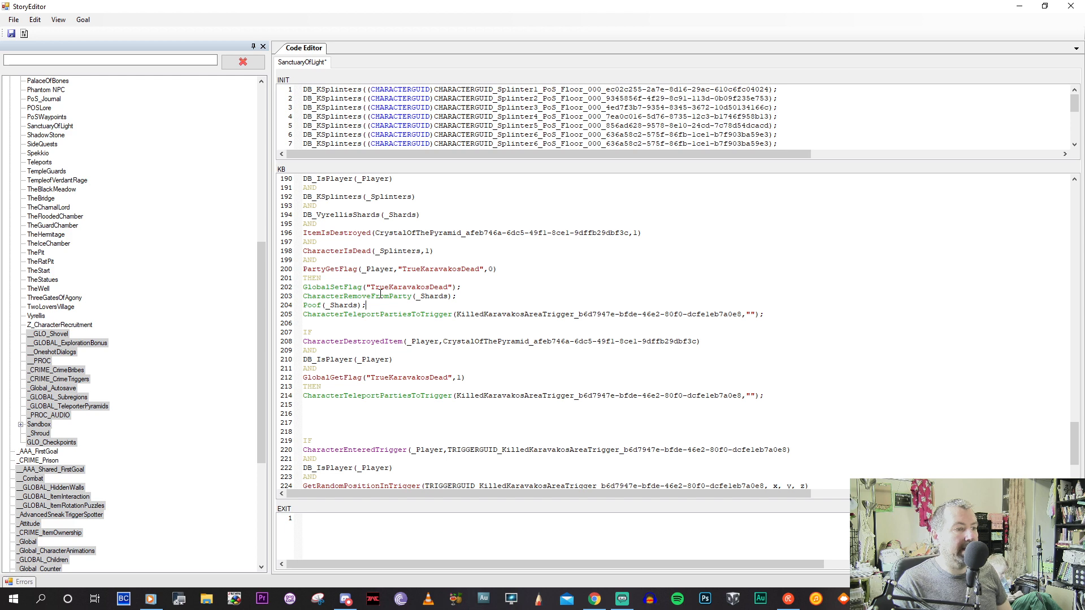
scroll(380, 293, up, 1)
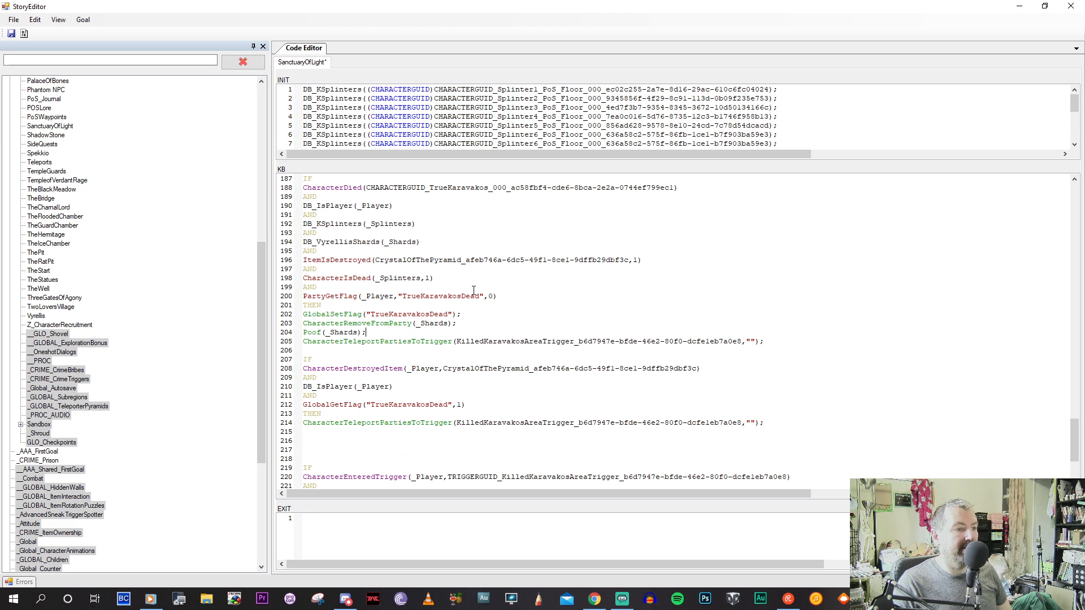
Set the PartyGetFlag "TrueKaravakosDead" value to 1 in the duplicated CharacterDied rule below //END_REGION.
drag(489, 296, 493, 296)
text(1)
click(361, 306)
click(342, 296)
click(333, 405)
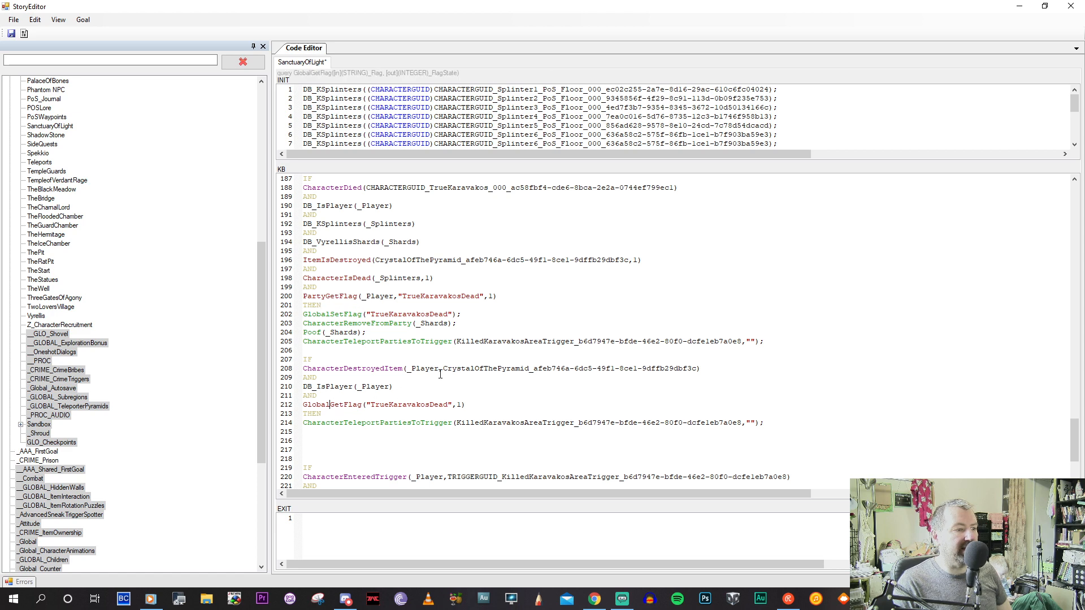
click(325, 296)
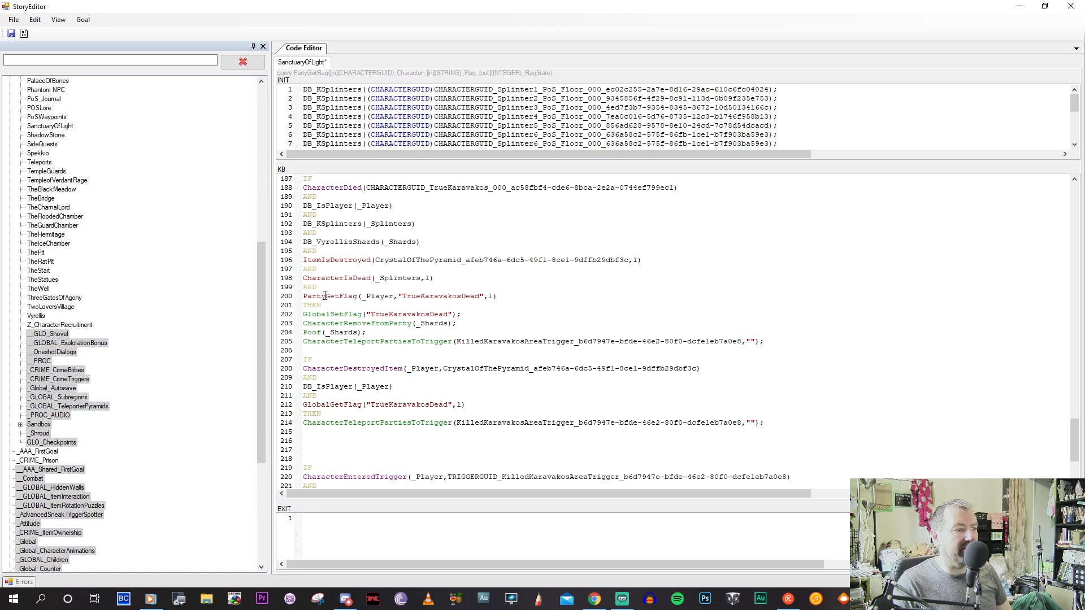
Change PartyGetFlag to GlobalGetFlag in the original CharacterDied rule above //END_REGION.
scroll(325, 296, up, 1)
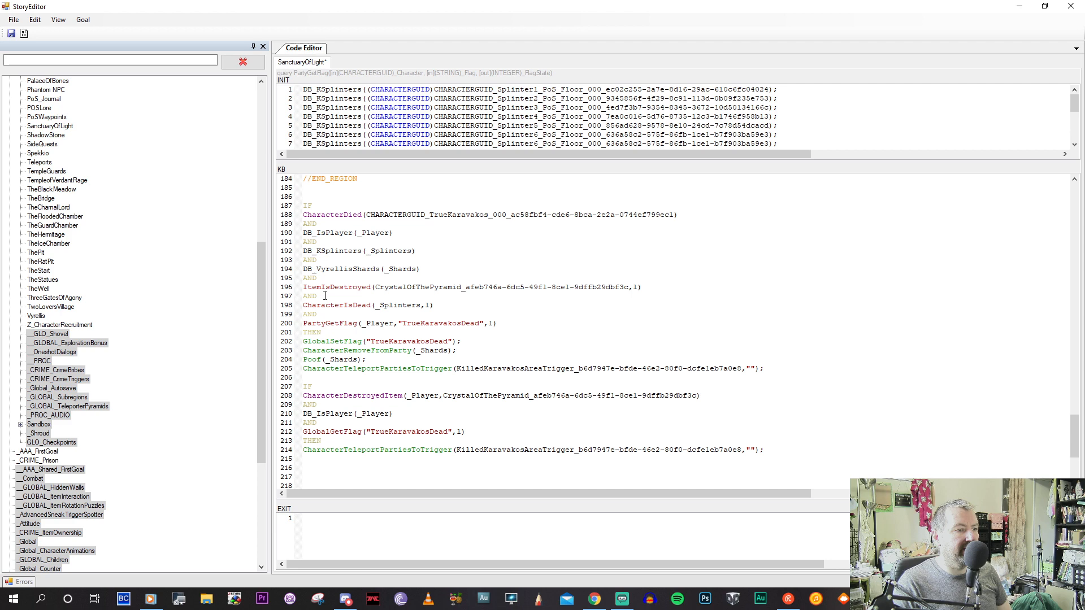
scroll(325, 296, up, 4)
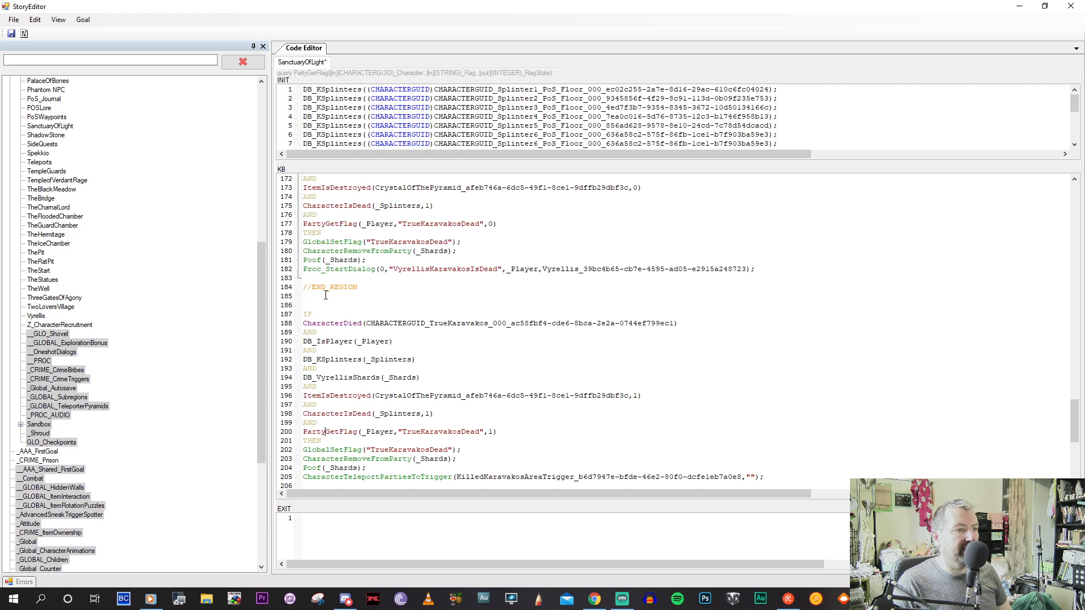
scroll(326, 295, up, 3)
scroll(325, 295, up, 1)
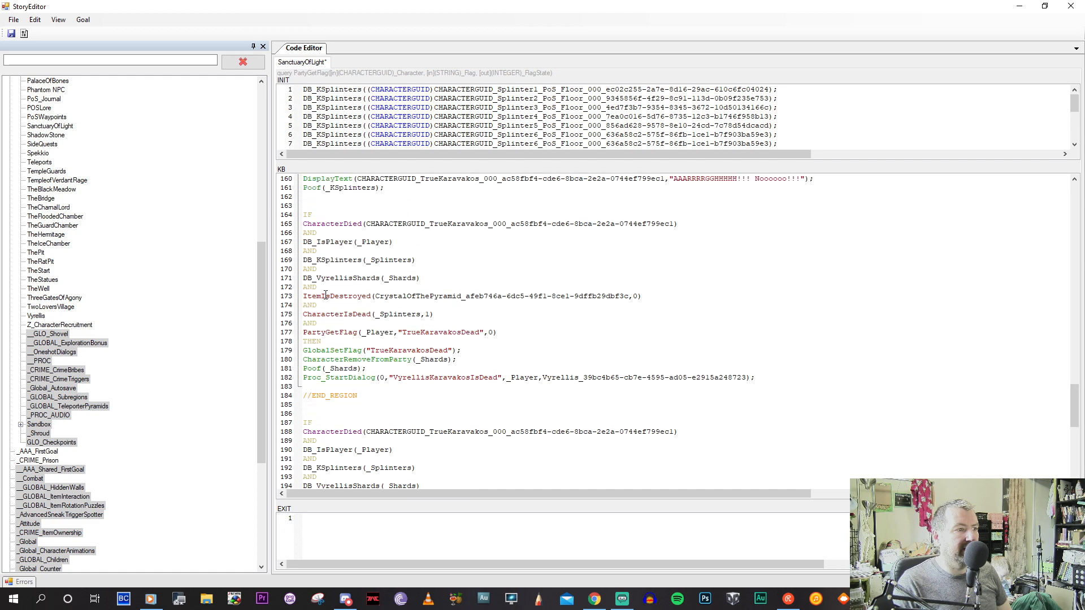
drag(326, 332, 303, 332)
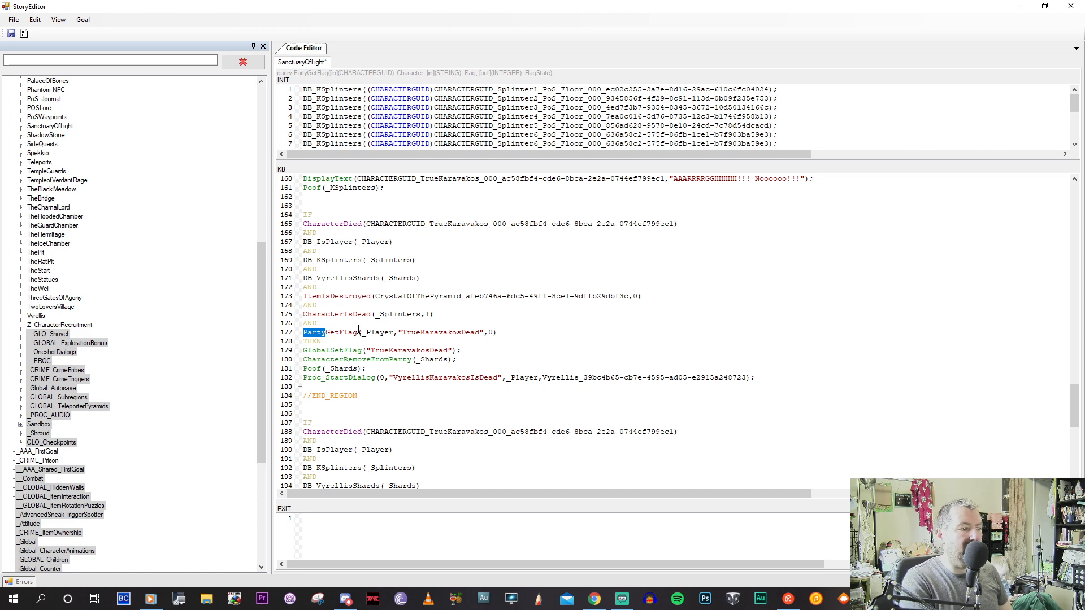
text(Global)
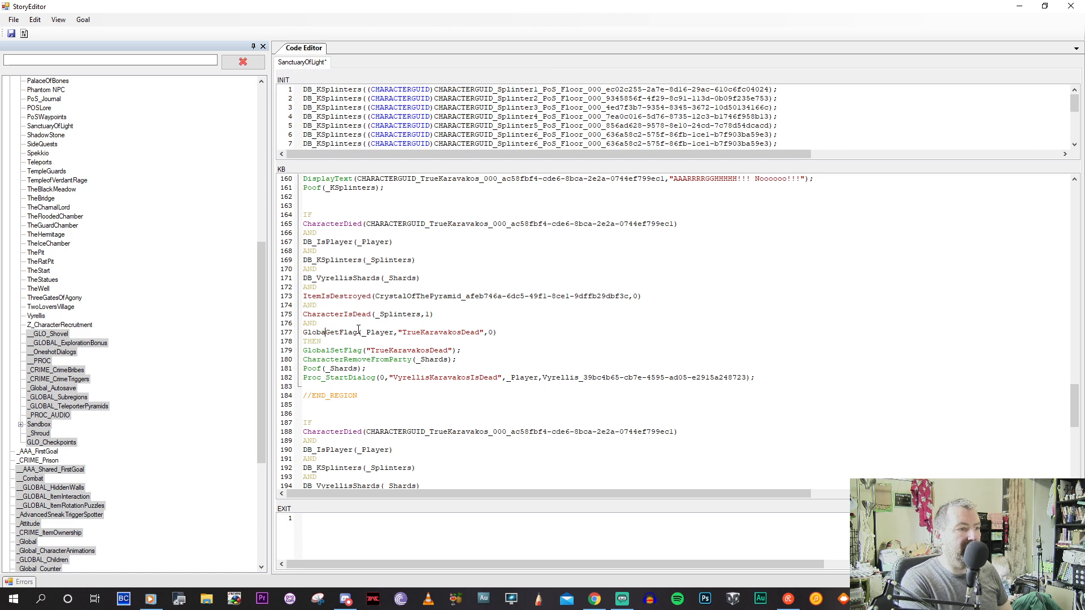
Copy the GlobalGetFlag name from the original CharacterDied rule over PartyGetFlag in the duplicated rule.
double_click(339, 332)
key(ctrl+c)
scroll(316, 367, down, 5)
double_click(324, 405)
key(ctrl+v)
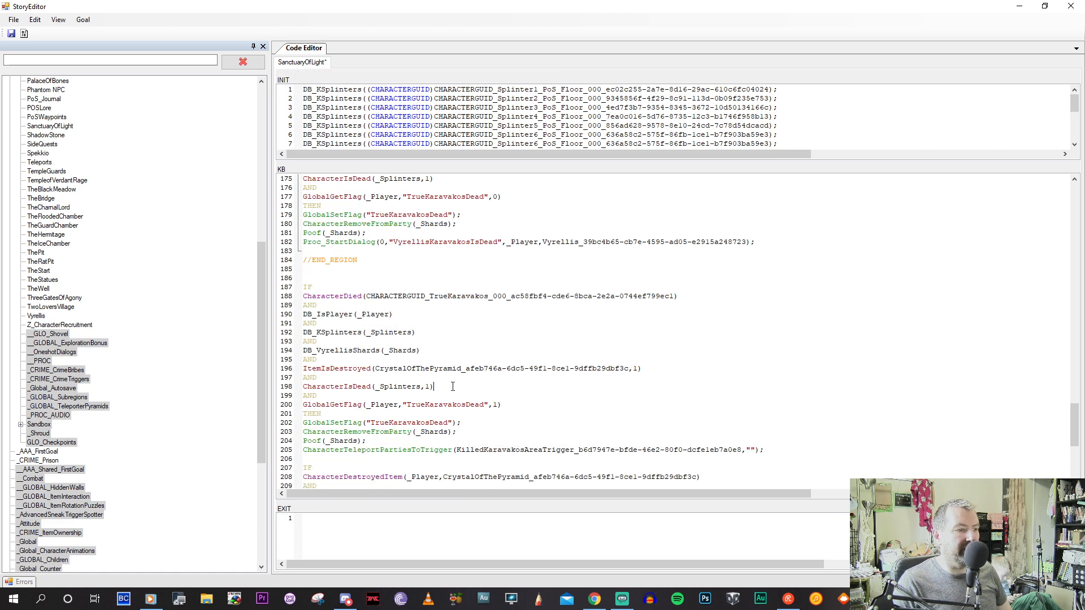
scroll(452, 386, down, 2)
click(476, 372)
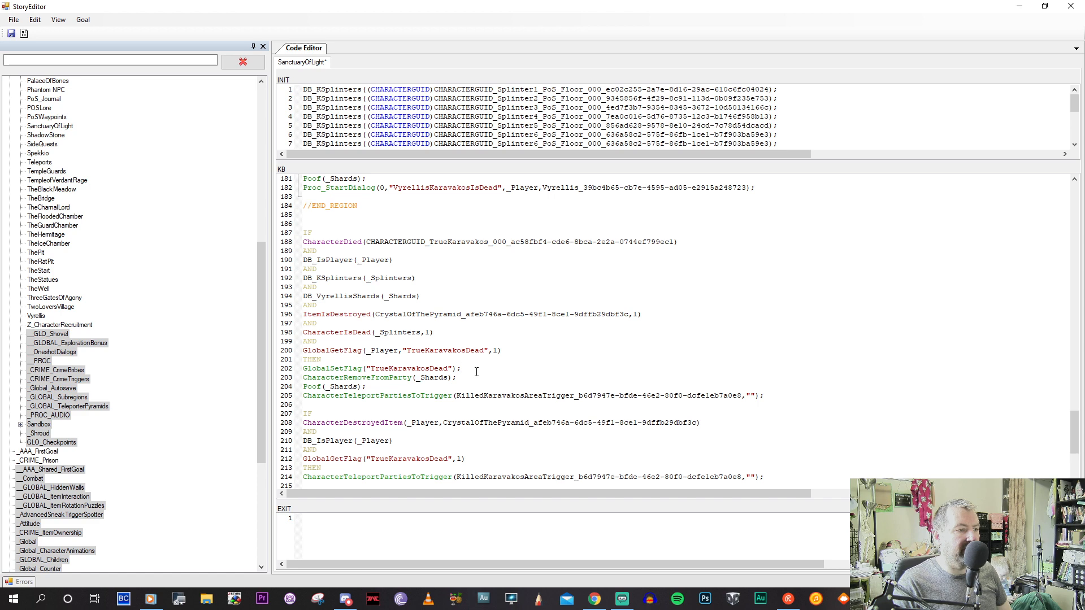
Remove the _Player argument from the GlobalGetFlag "TrueKaravakosDead" condition in the original CharacterDied rule.
scroll(476, 371, up, 2)
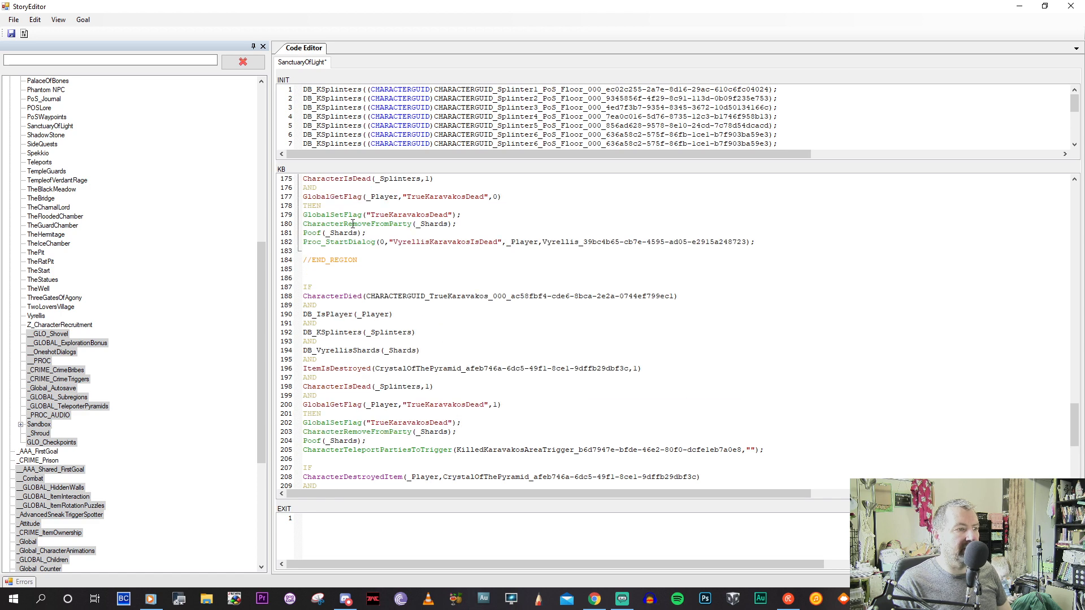
scroll(345, 212, up, 2)
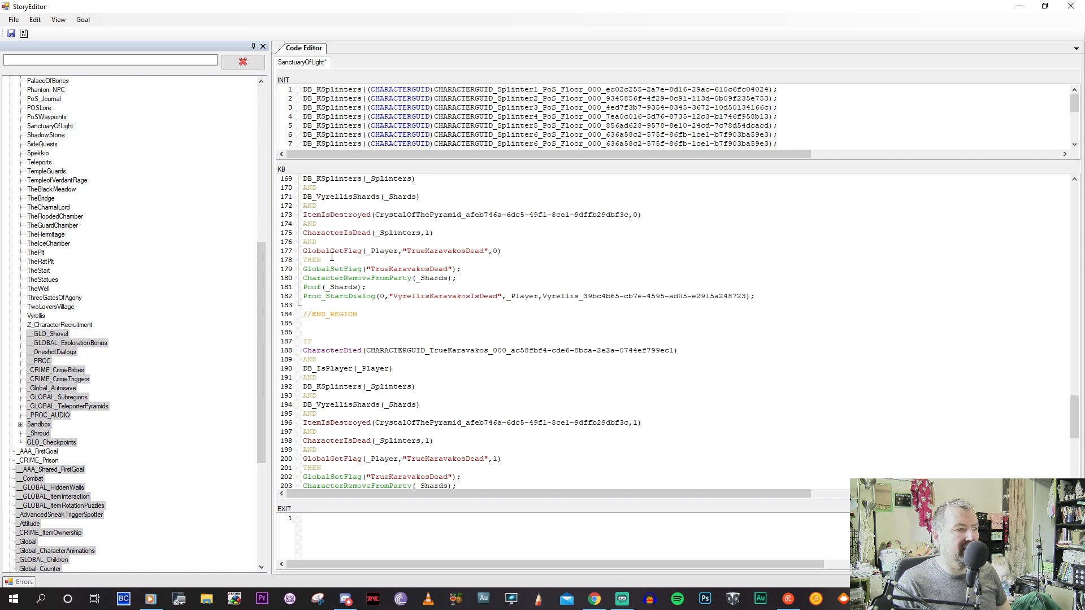
click(390, 253)
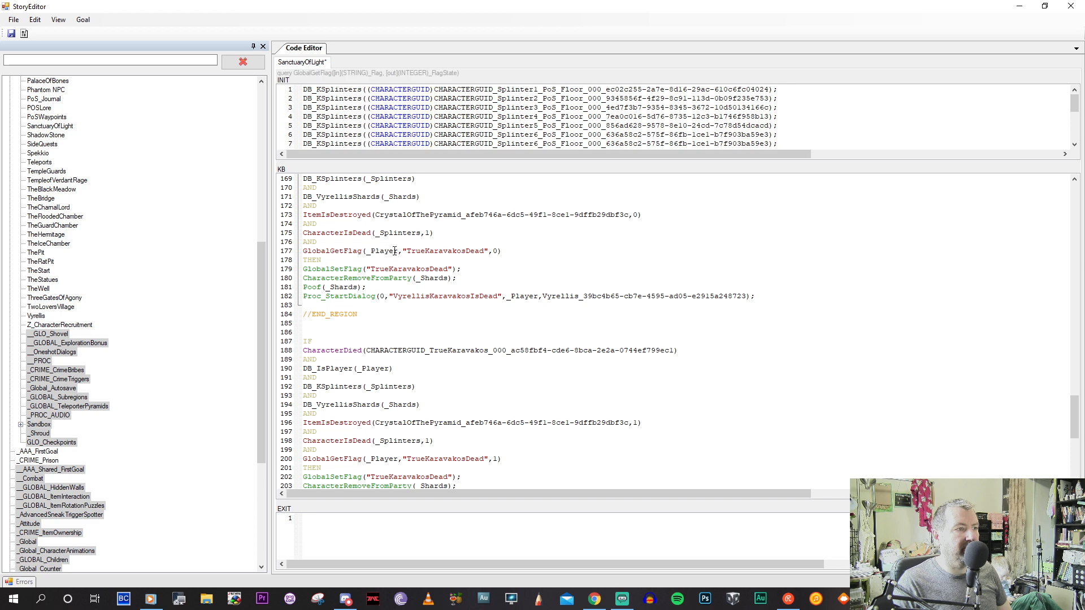
drag(401, 251, 367, 249)
key(BackSpace)
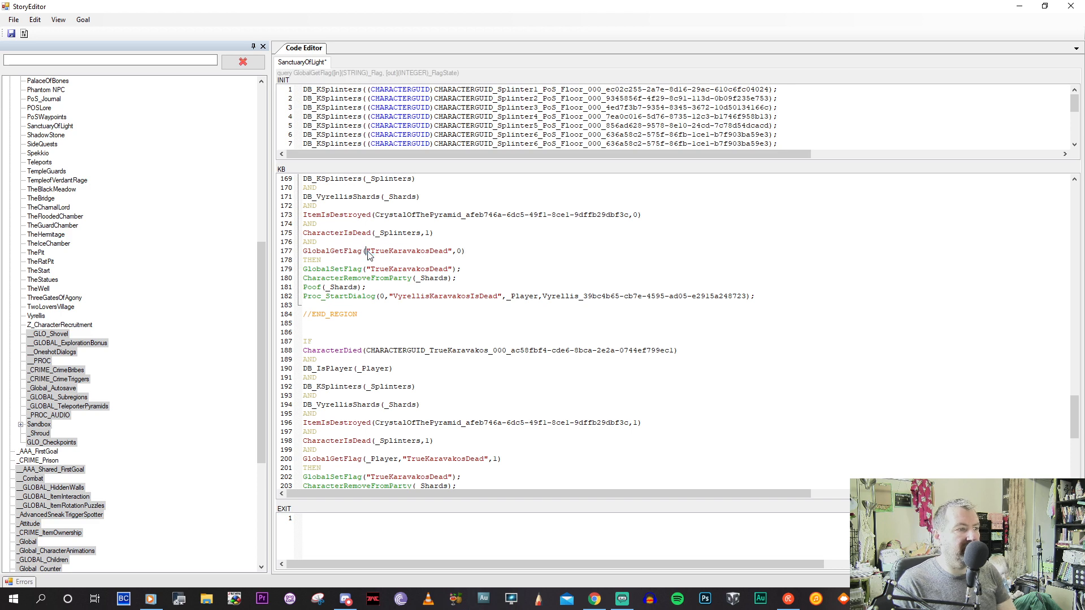
scroll(367, 260, up, 3)
scroll(367, 260, up, 3)
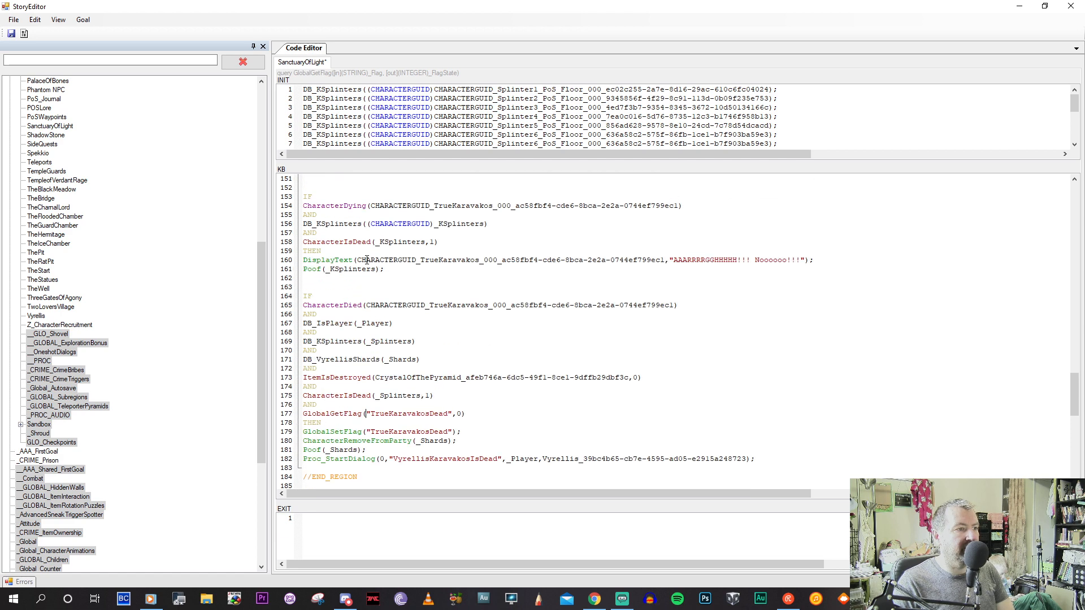
scroll(367, 260, down, 9)
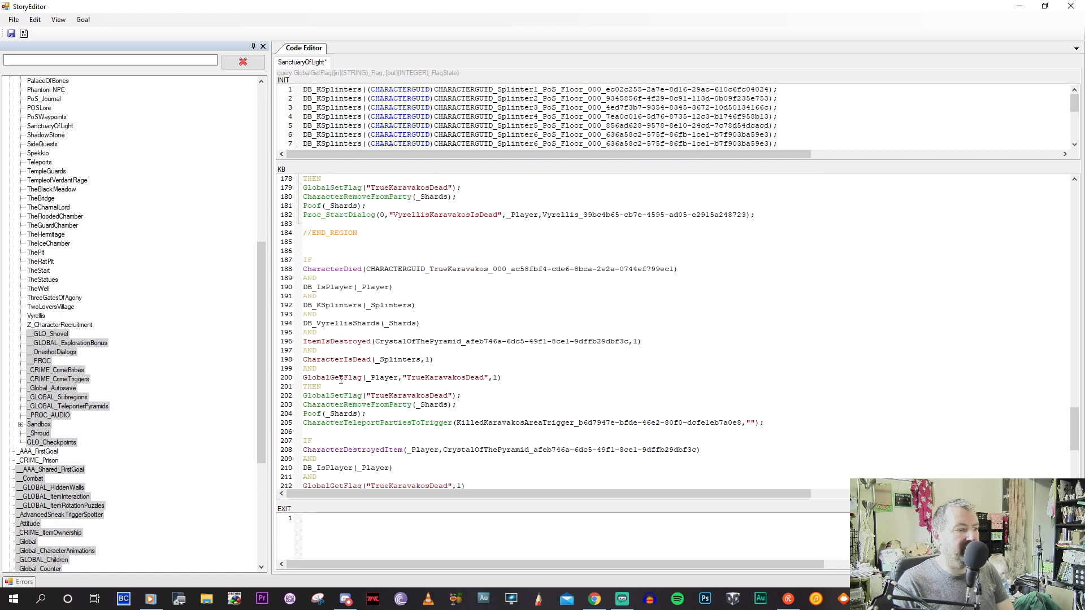
Remove the _Player argument from the "TrueKaravakosDead" GlobalGetFlag condition in the CharacterDied rule below END_REGION.
drag(403, 378, 365, 377)
key(BackSpace)
scroll(373, 370, down, 1)
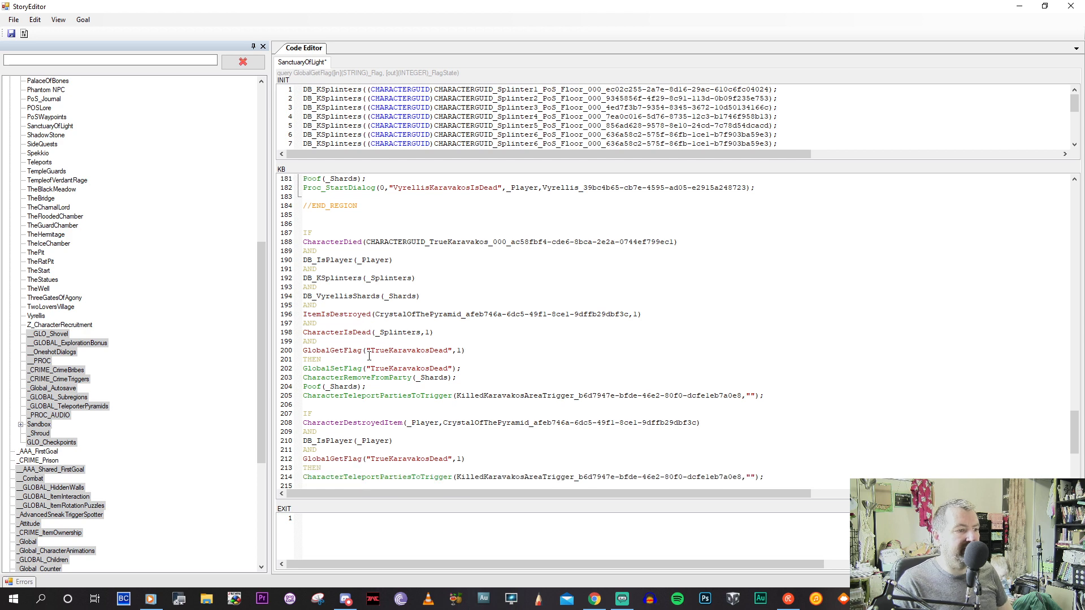
click(351, 360)
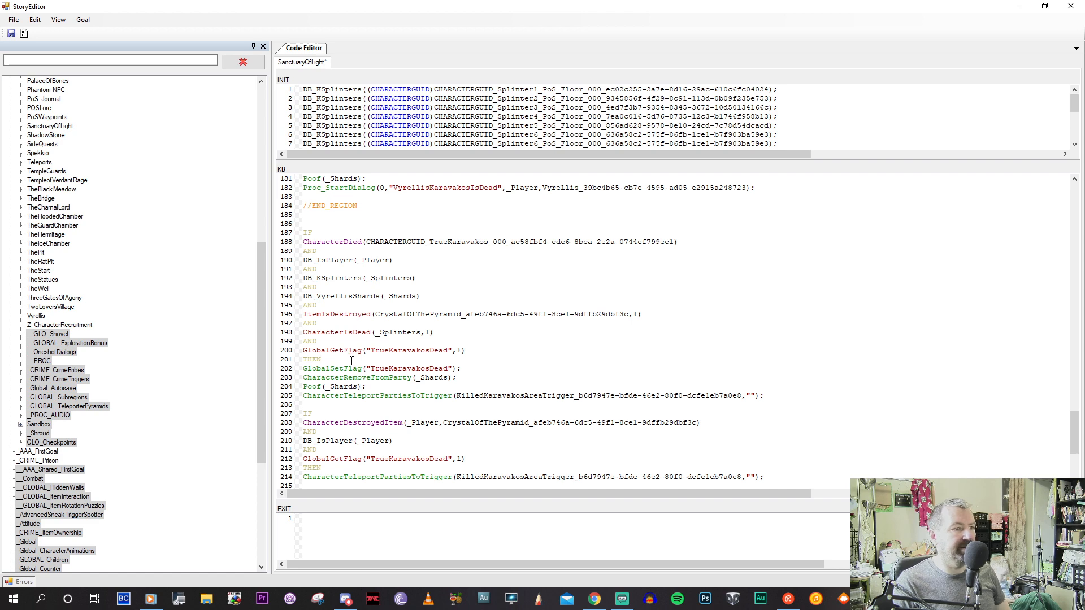
Examine the CharacterDied and CharacterDestroyedItem rules, including the parameter signatures of CharacterDestroyedItem and GlobalGetFlag.
scroll(351, 361, up, 3)
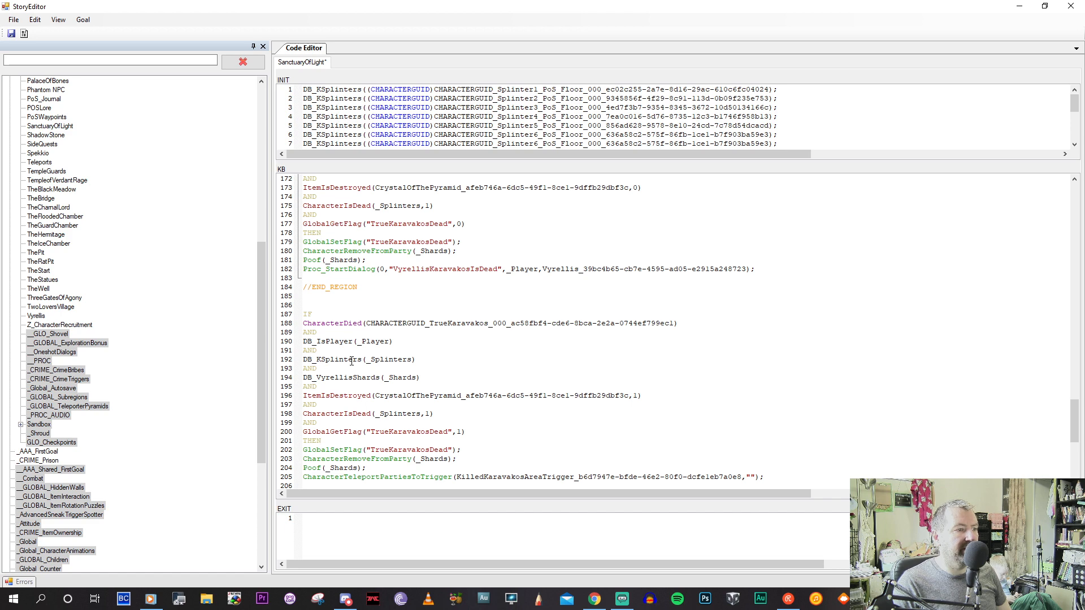
scroll(351, 360, down, 2)
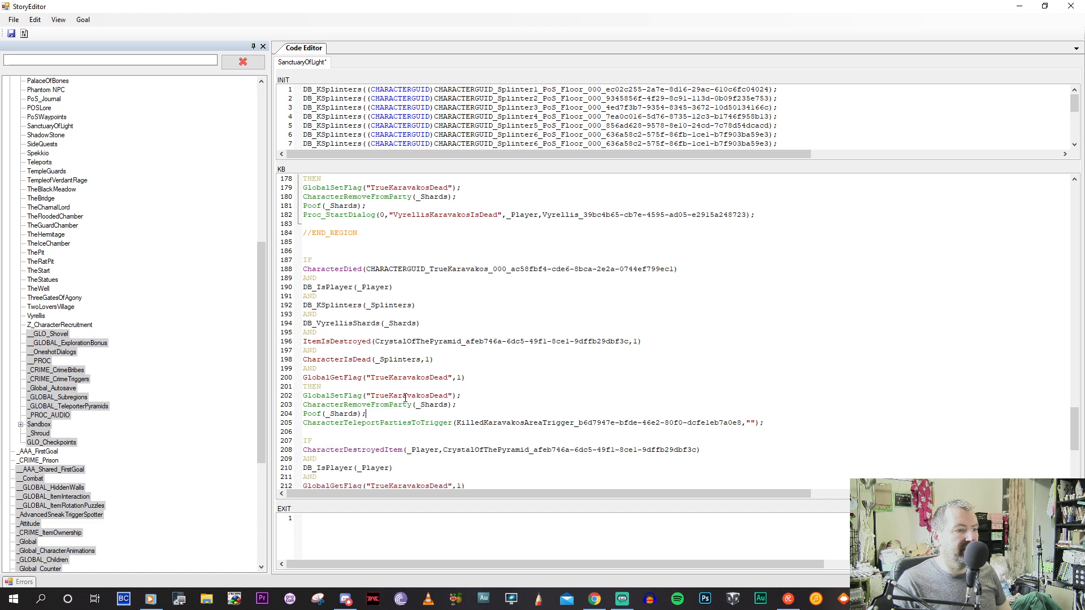
scroll(460, 402, down, 2)
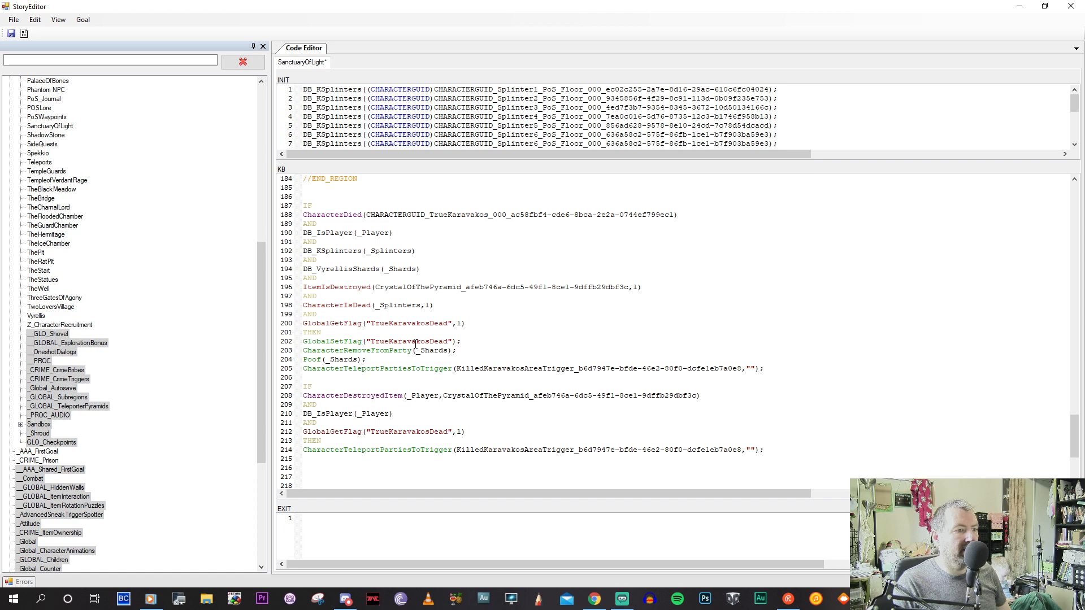
scroll(415, 343, up, 3)
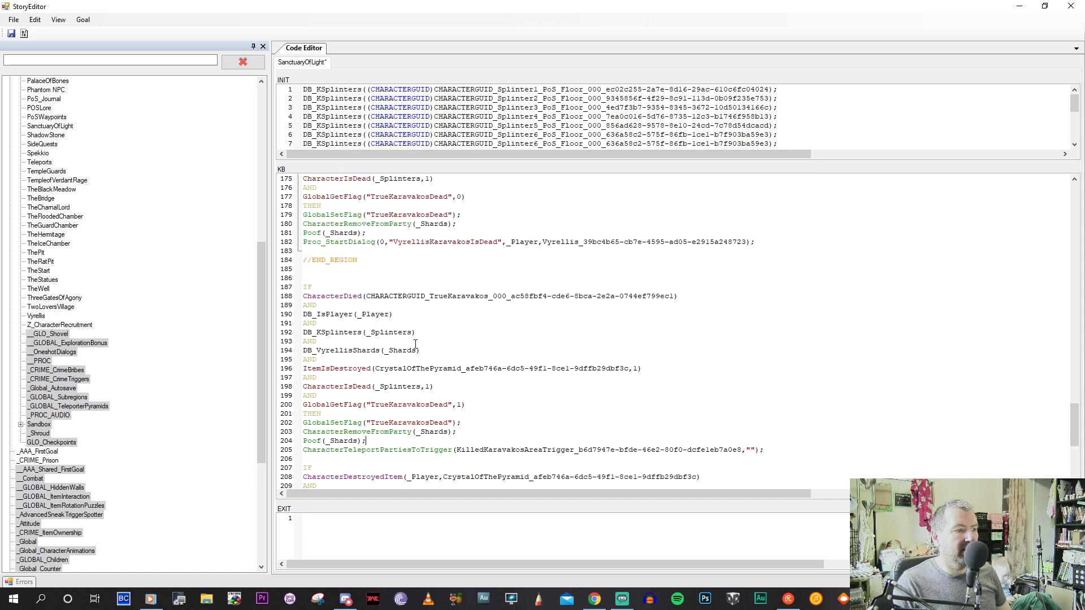
scroll(416, 343, down, 2)
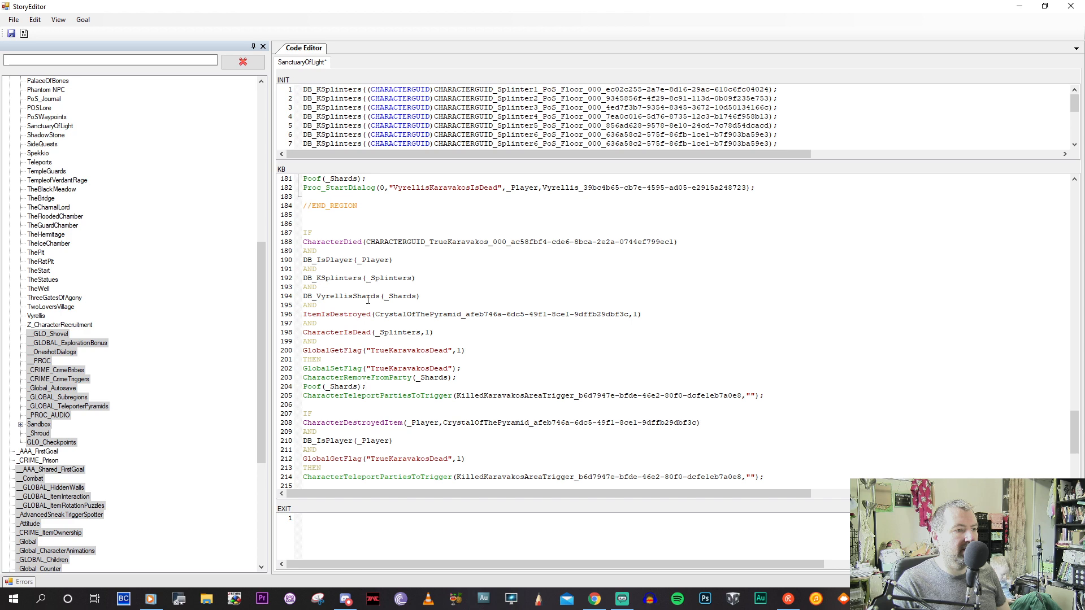
scroll(364, 305, down, 1)
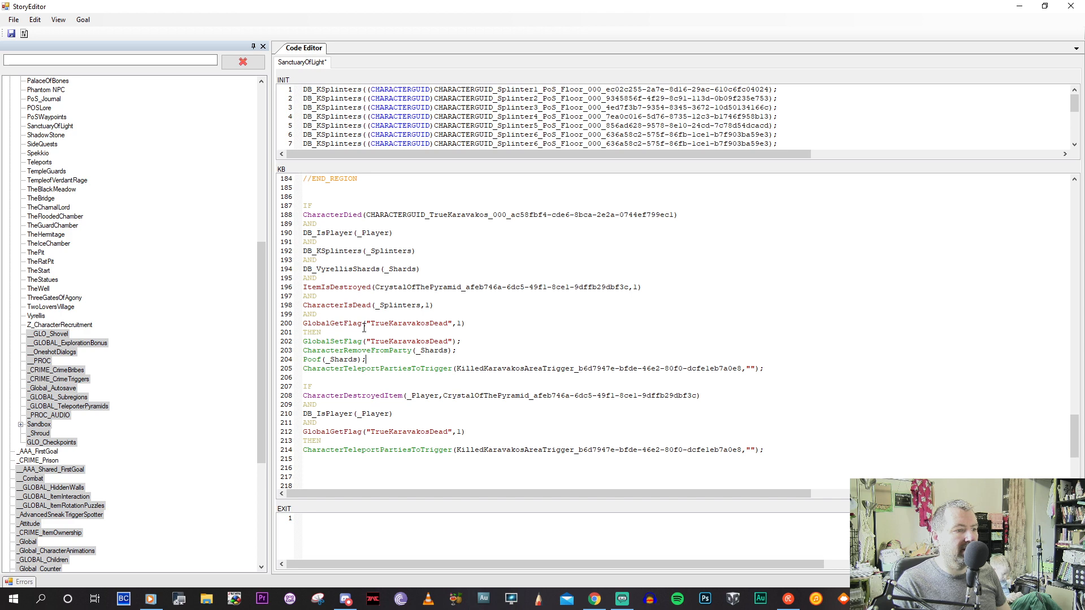
mouse_move(386, 396)
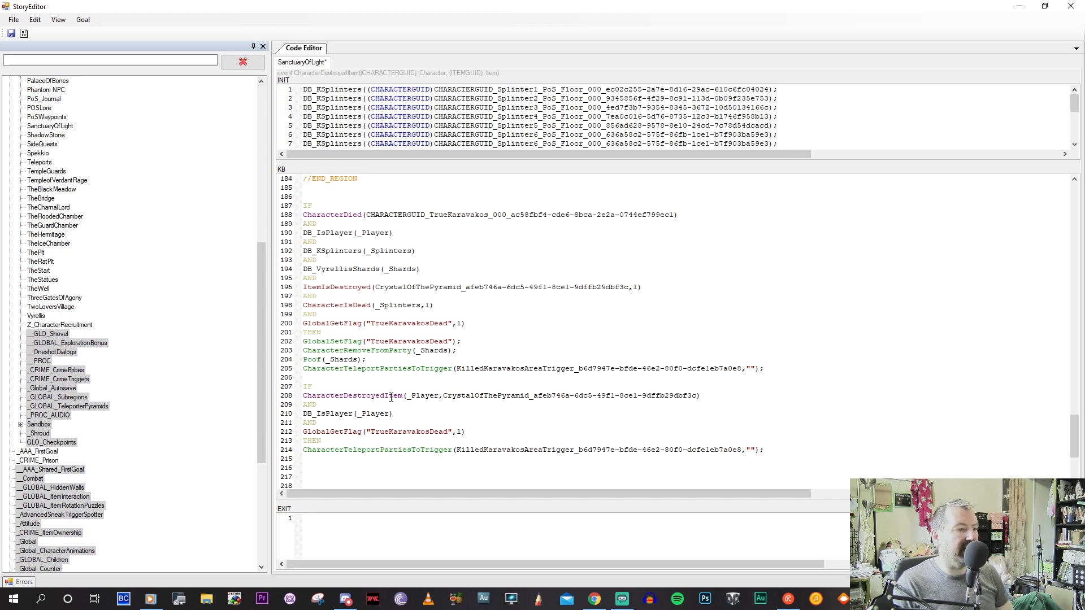
click(384, 395)
mouse_move(420, 429)
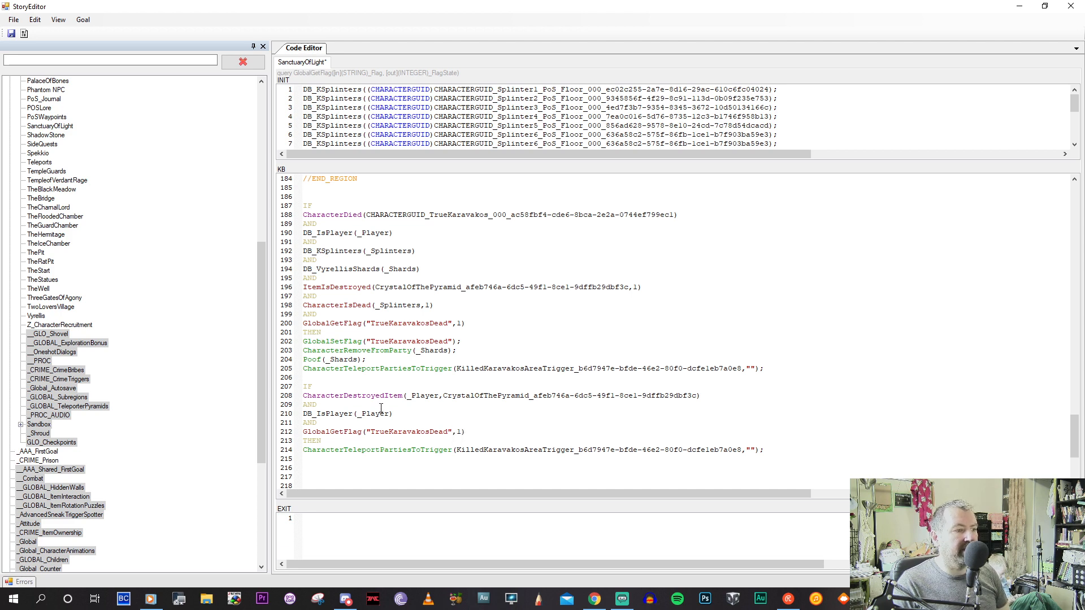
click(724, 395)
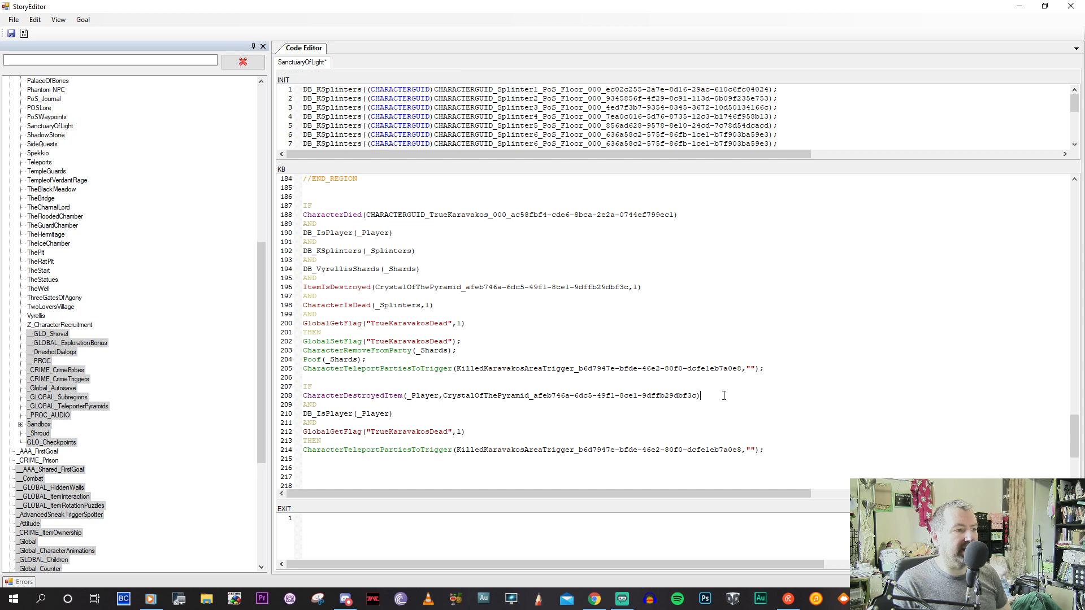
key(Return)
text(AND)
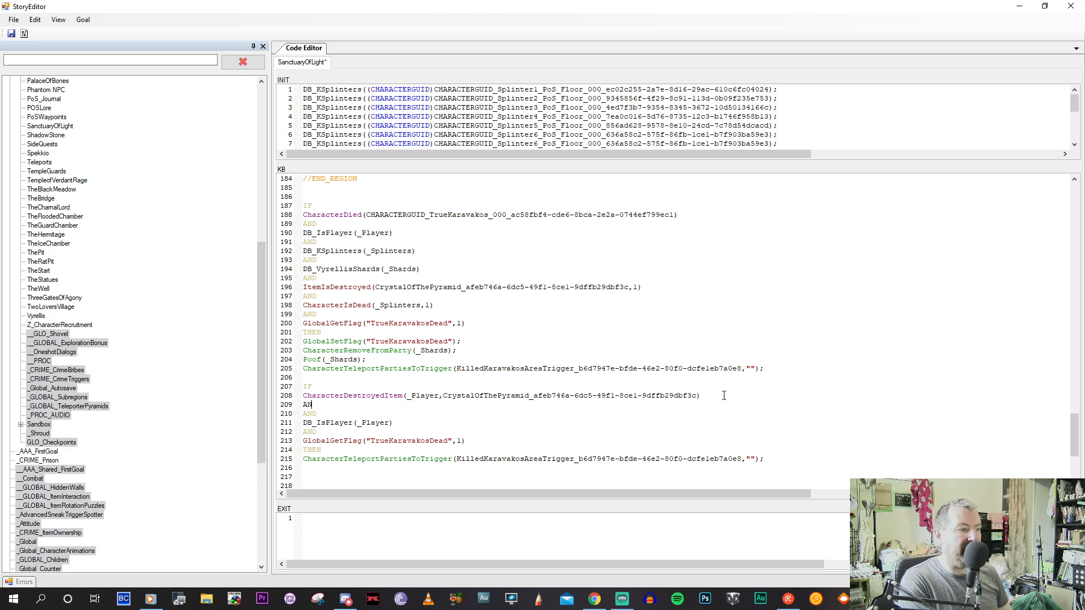
key(Return)
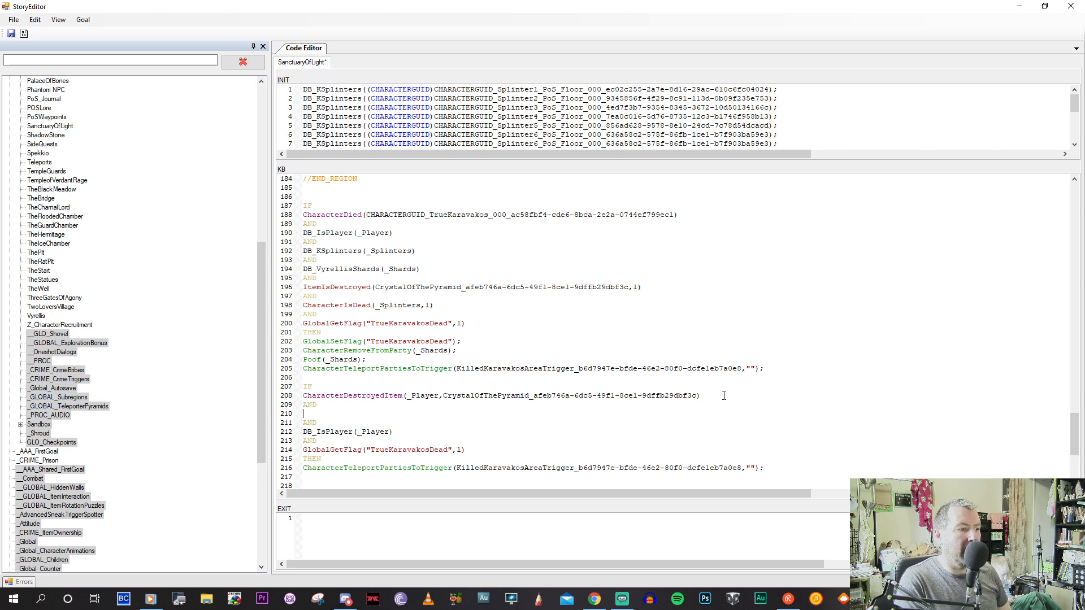
key(BackSpace)
key(BackSpace)
key(BackSpace)
key(BackSpace)
key(BackSpace)
Try adding an AND CharacterIsDead condition below the GlobalGetFlag condition of the CharacterDestroyedItem rule.
key(Down)
key(Down)
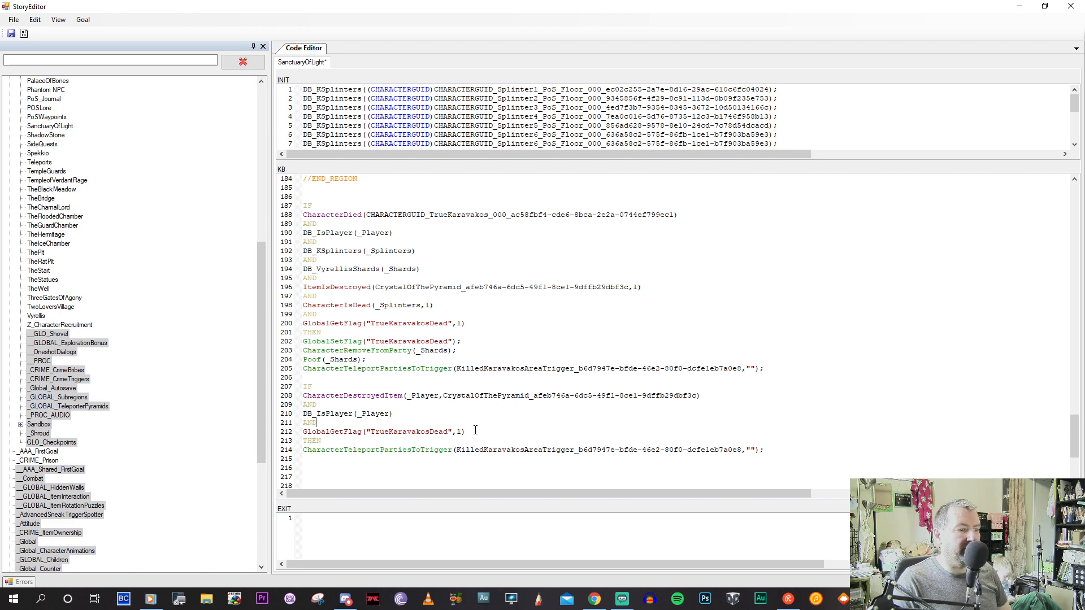
key(Return)
text(AND)
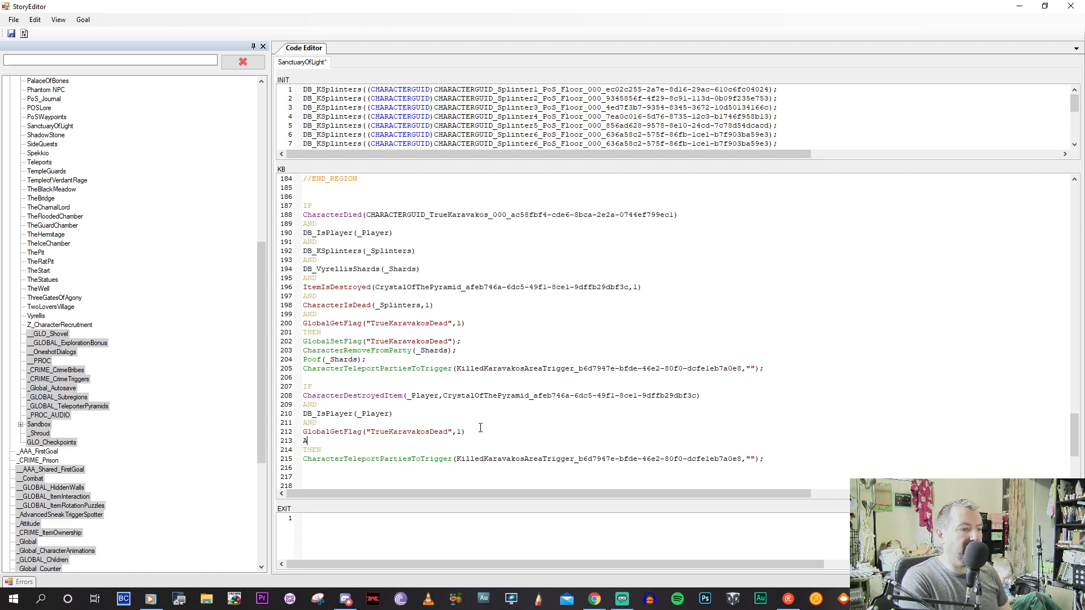
key(Return)
text(Charac)
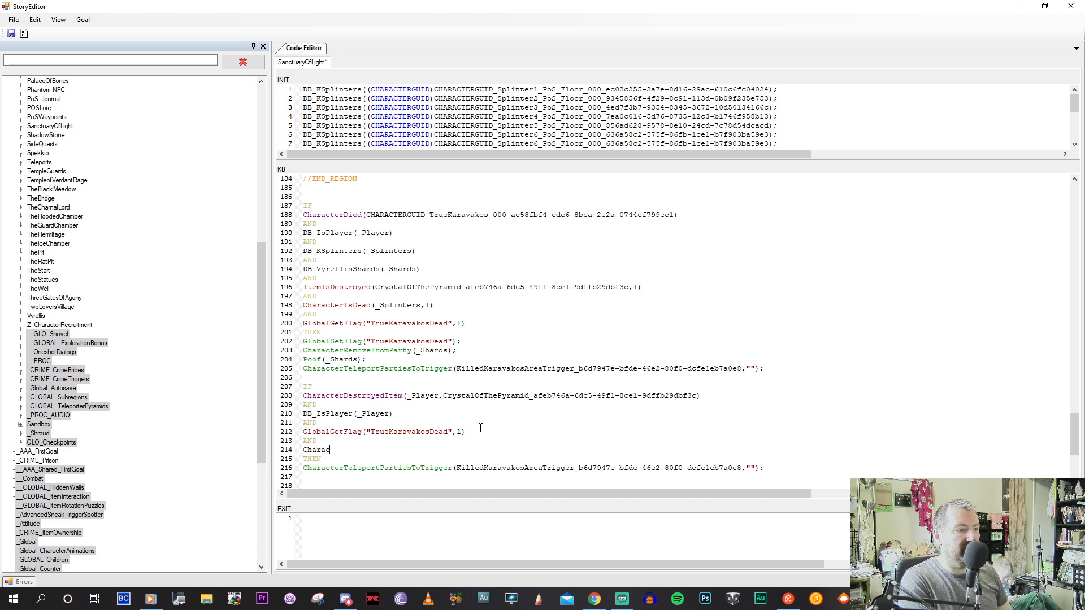
text(terIsDead)
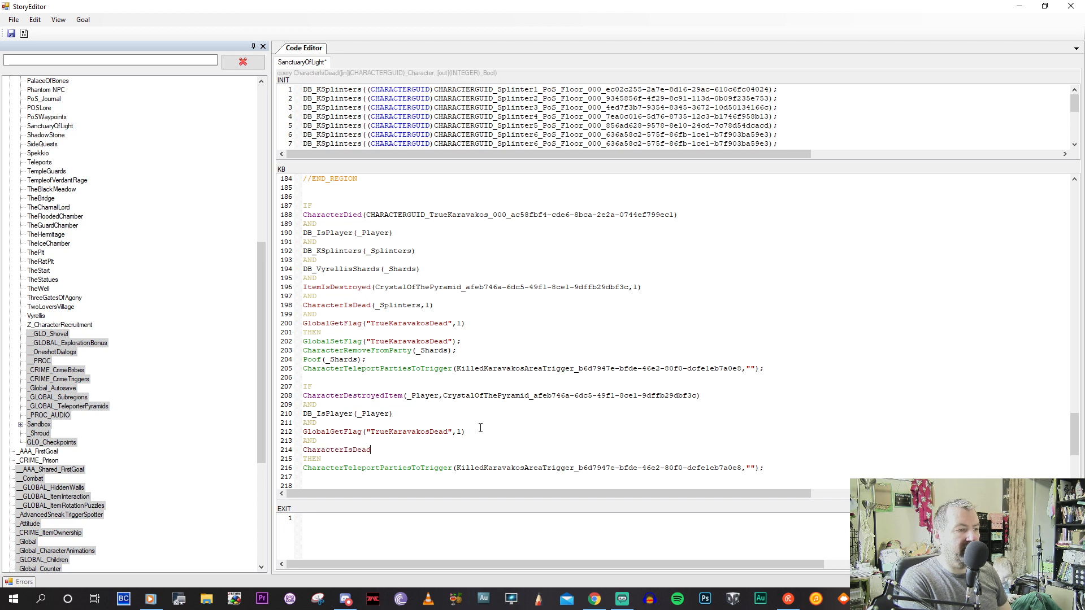
click(375, 451)
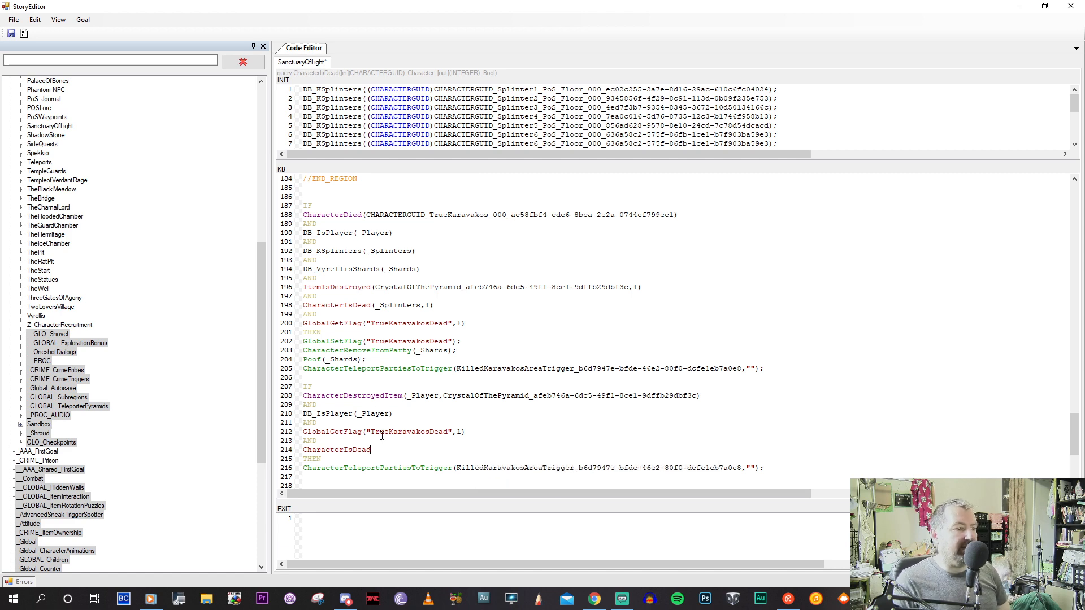
Check the earlier CharacterIsDead conditions and delete the unfinished AND CharacterIsDead lines from the CharacterDestroyedItem rule.
scroll(427, 371, up, 3)
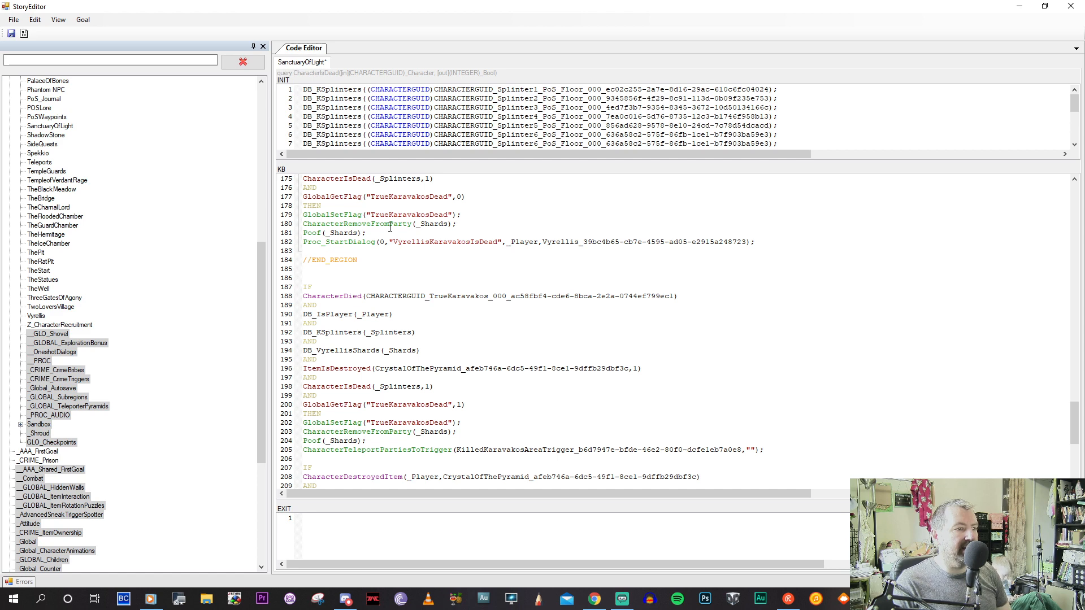
scroll(390, 229, up, 3)
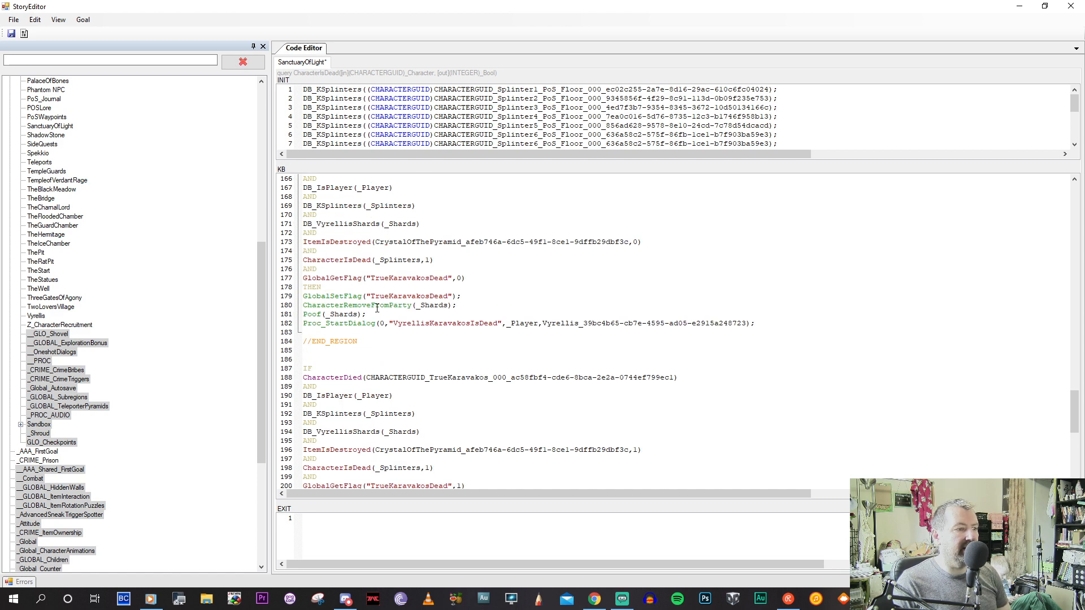
scroll(379, 291, down, 4)
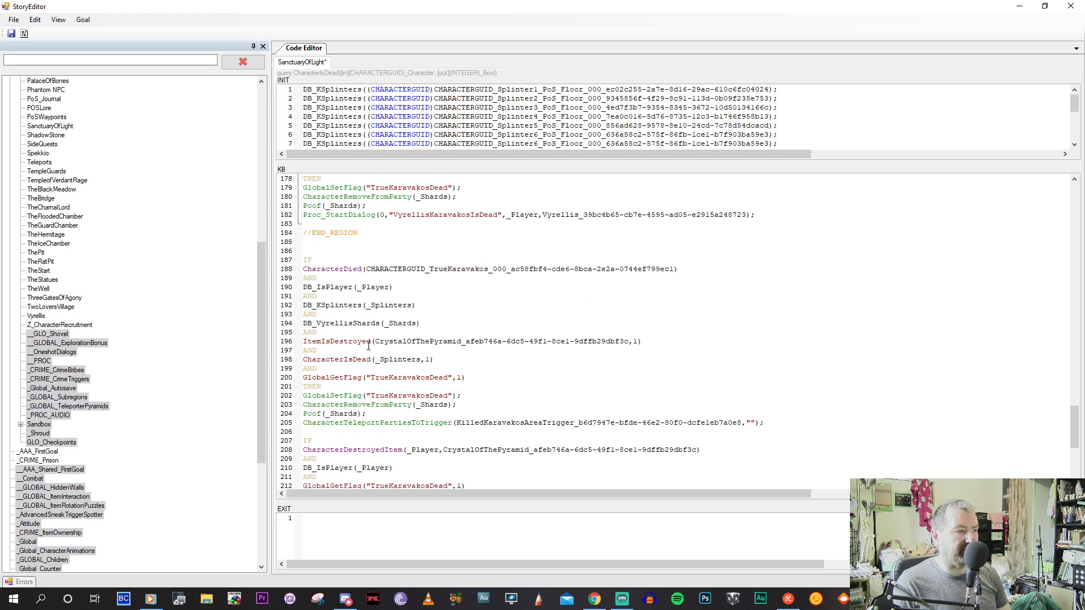
scroll(354, 337, down, 2)
drag(371, 450, 303, 441)
key(Delete)
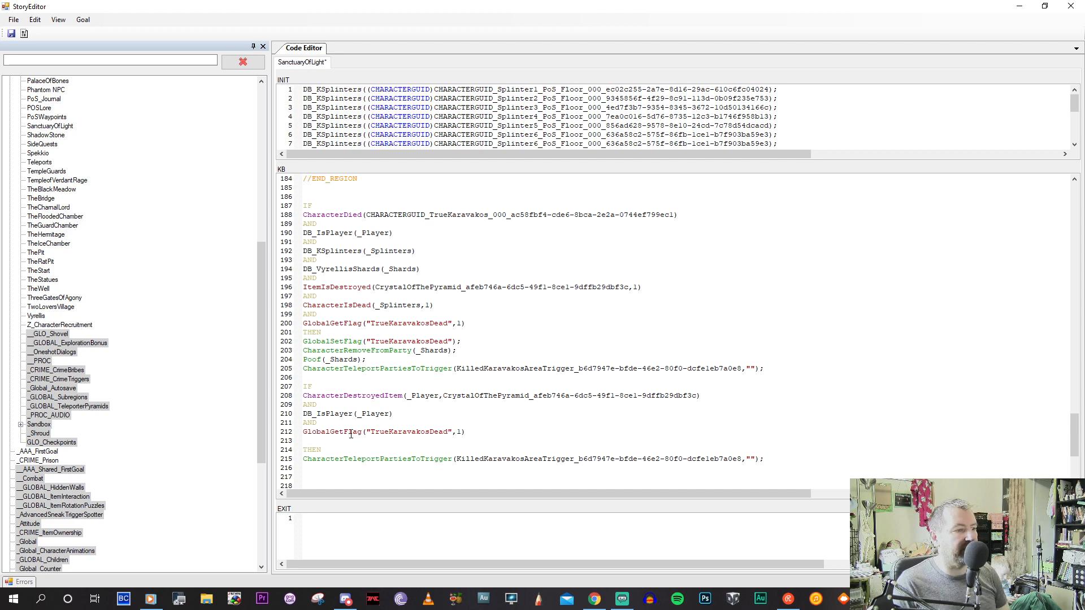
key(Delete)
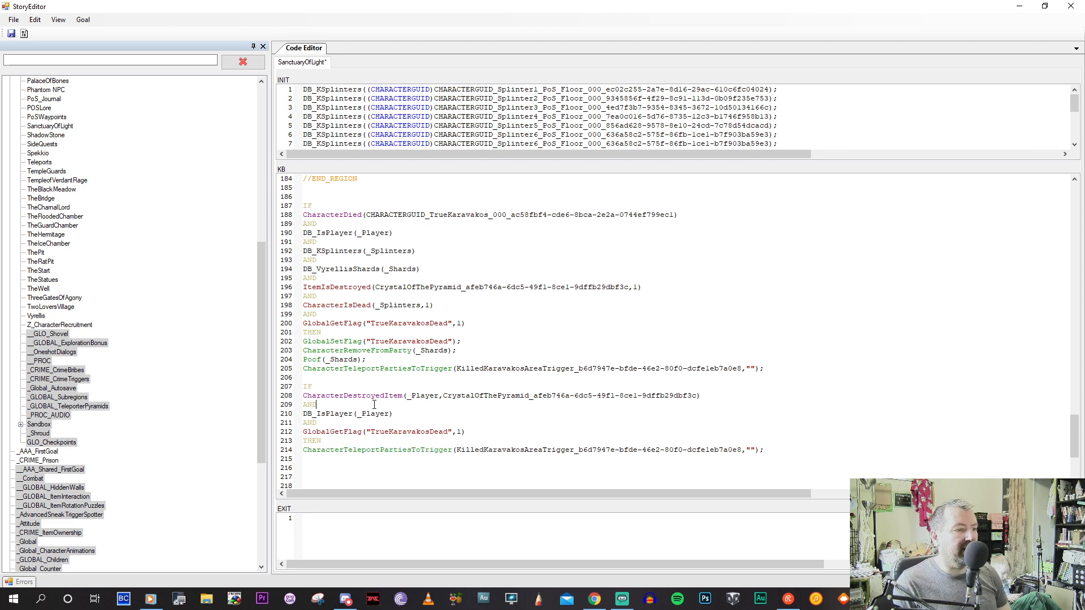
Compare the CharacterDied rule for TrueKaravakos with the CharacterDestroyedItem rule for CrystalOfThePyramid, block by block.
click(373, 405)
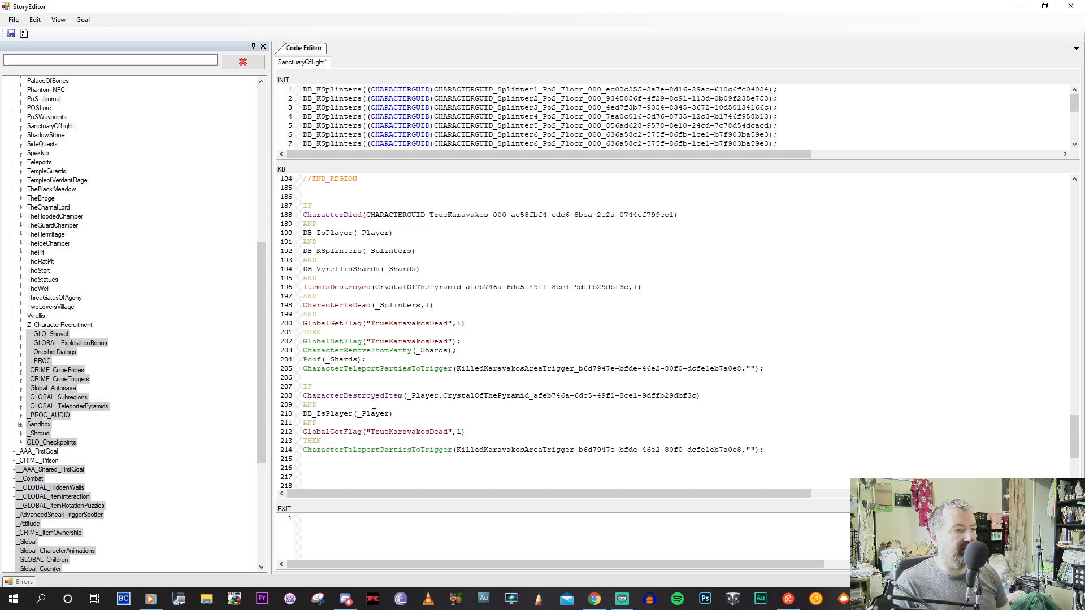
mouse_move(362, 395)
click(329, 215)
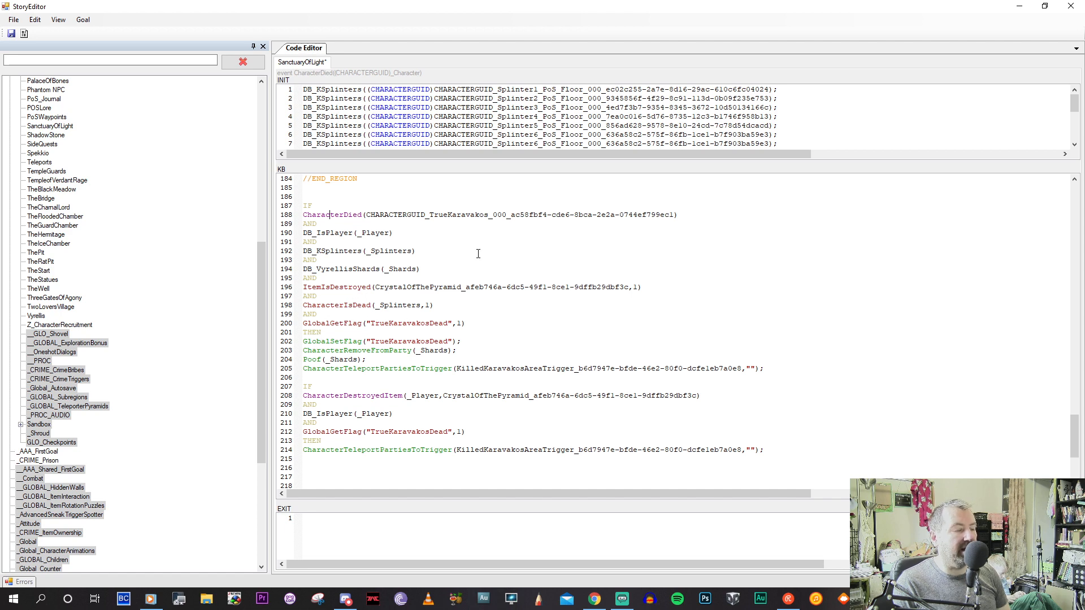
click(334, 225)
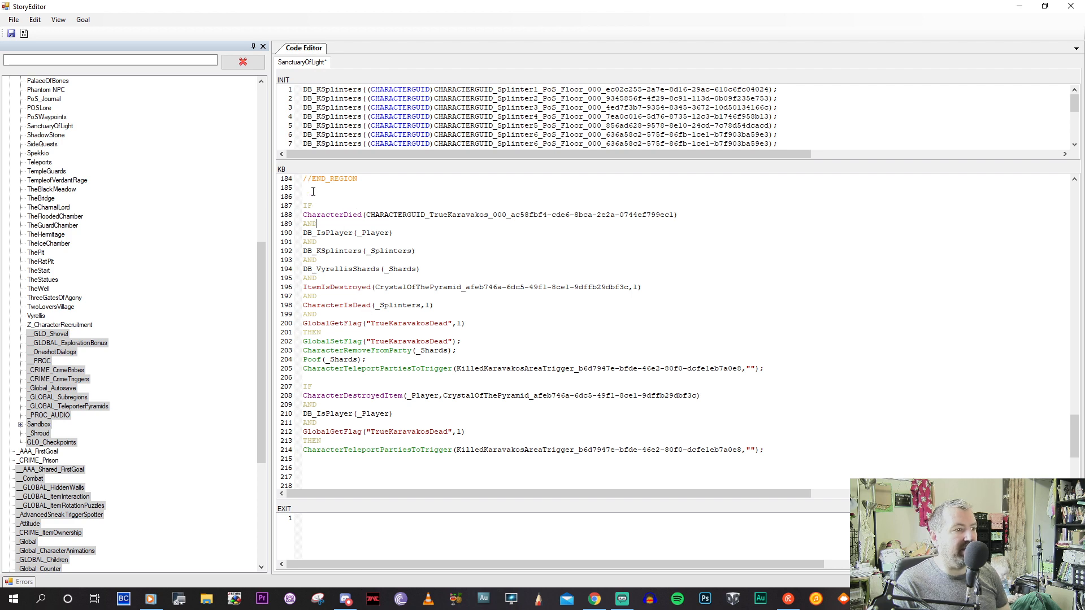
drag(309, 204, 463, 378)
click(434, 377)
drag(305, 385, 332, 462)
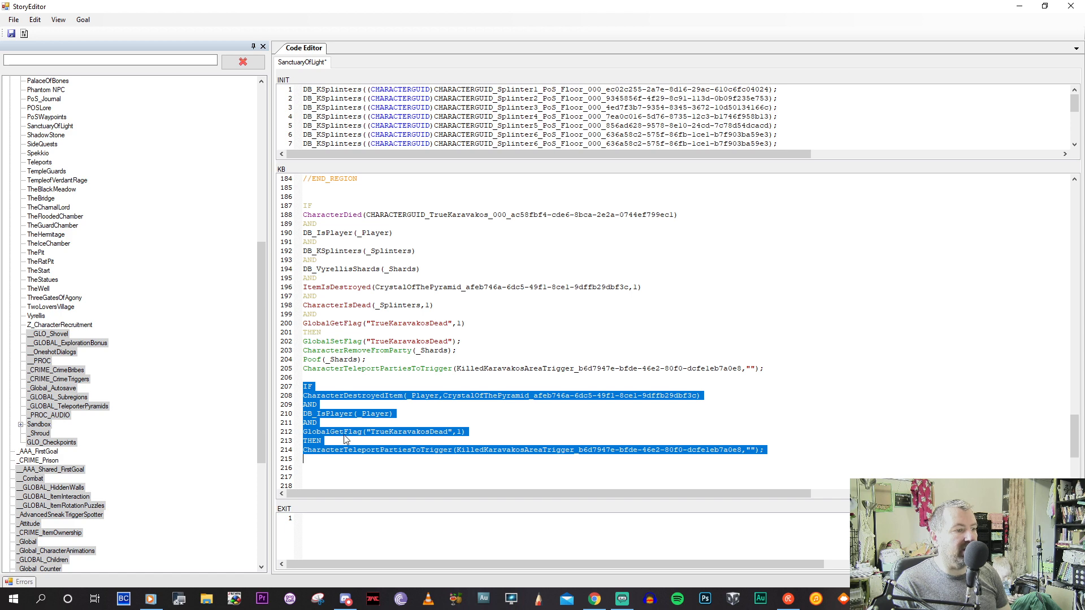
click(337, 440)
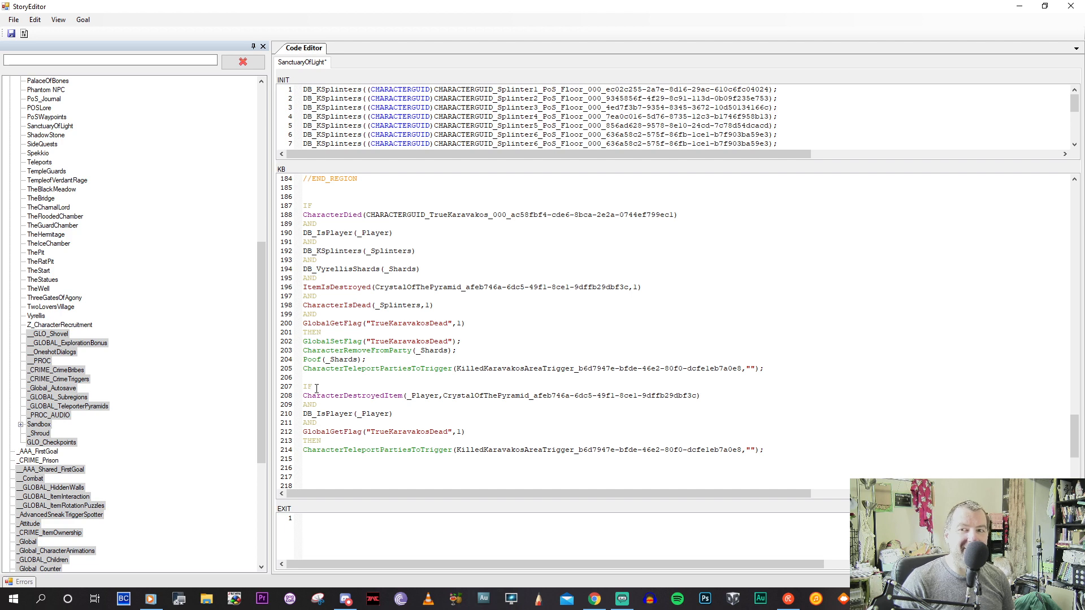
click(409, 417)
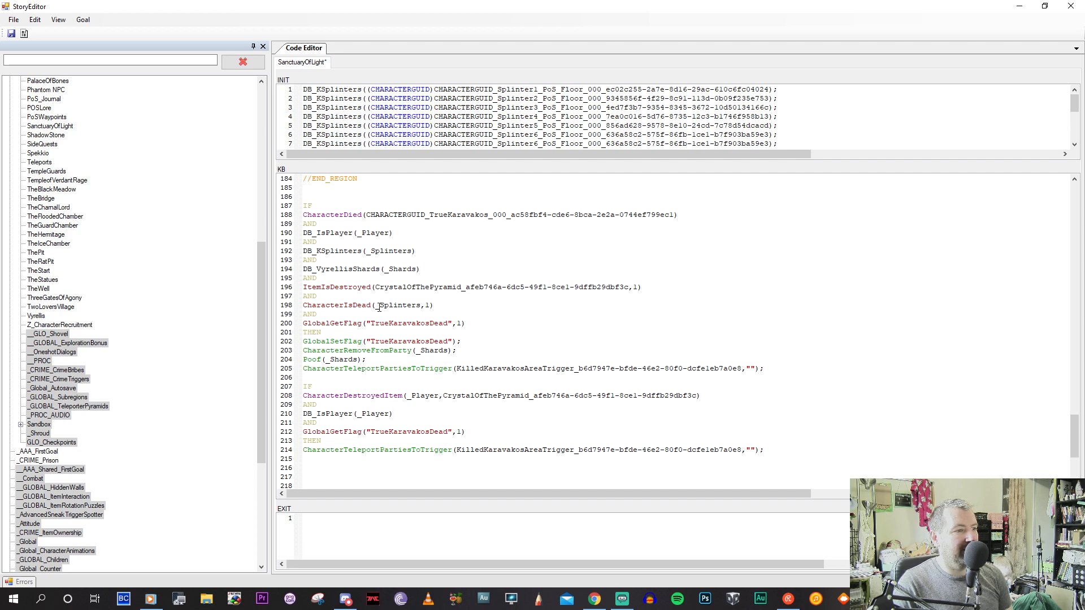
Remove two surplus blank lines between the CharacterDestroyedItem rule and the CharacterEnteredTrigger rule.
scroll(381, 316, down, 4)
key(BackSpace)
key(BackSpace)
scroll(334, 362, up, 3)
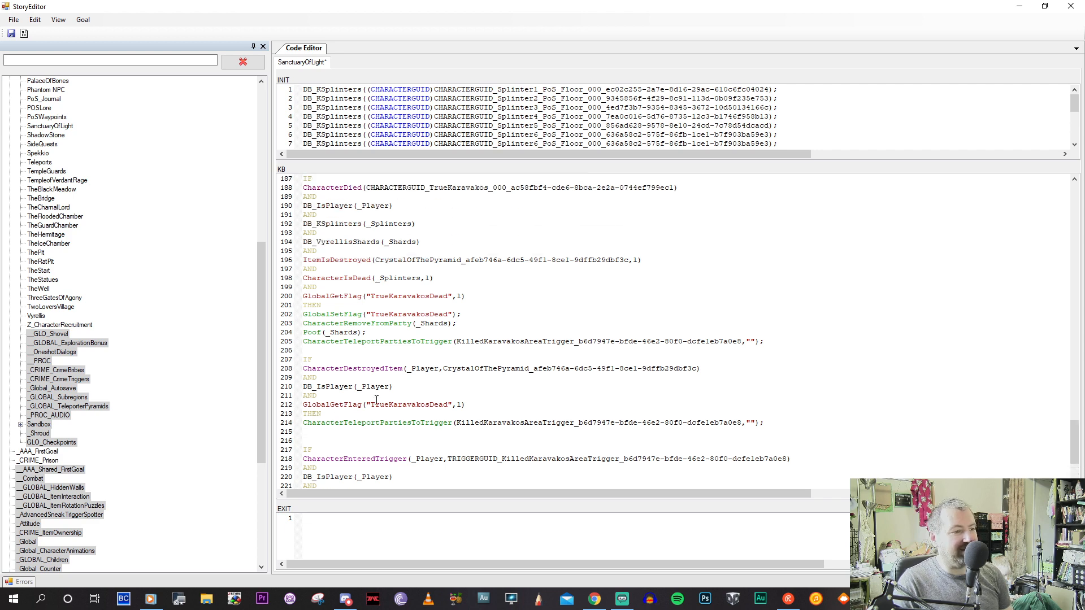
Look over the edited rules once more, and build and reload the story.
scroll(459, 377, up, 13)
scroll(459, 378, down, 11)
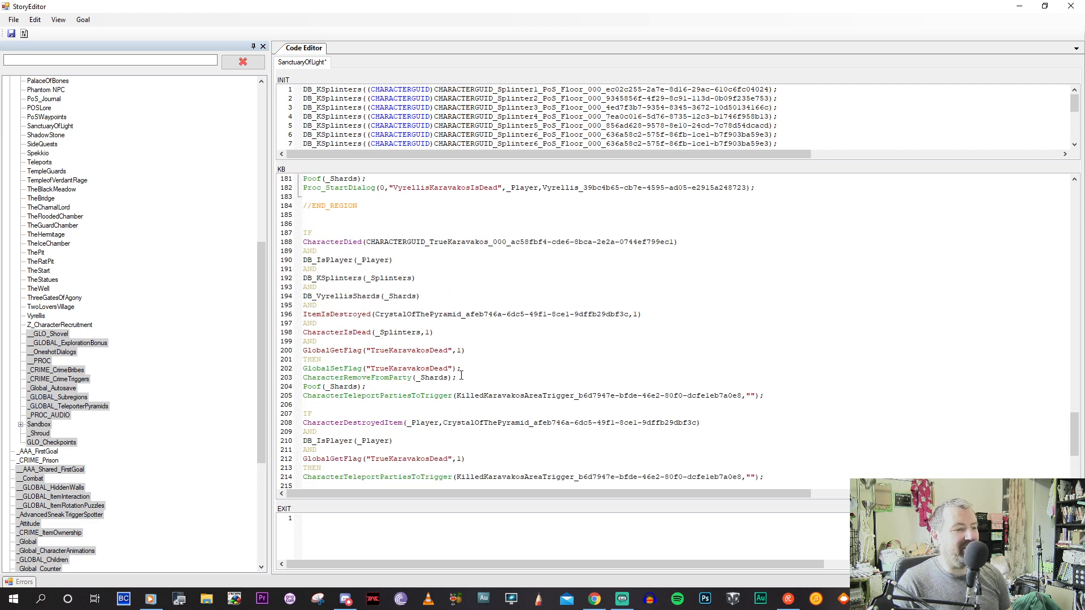
scroll(461, 375, down, 3)
click(420, 360)
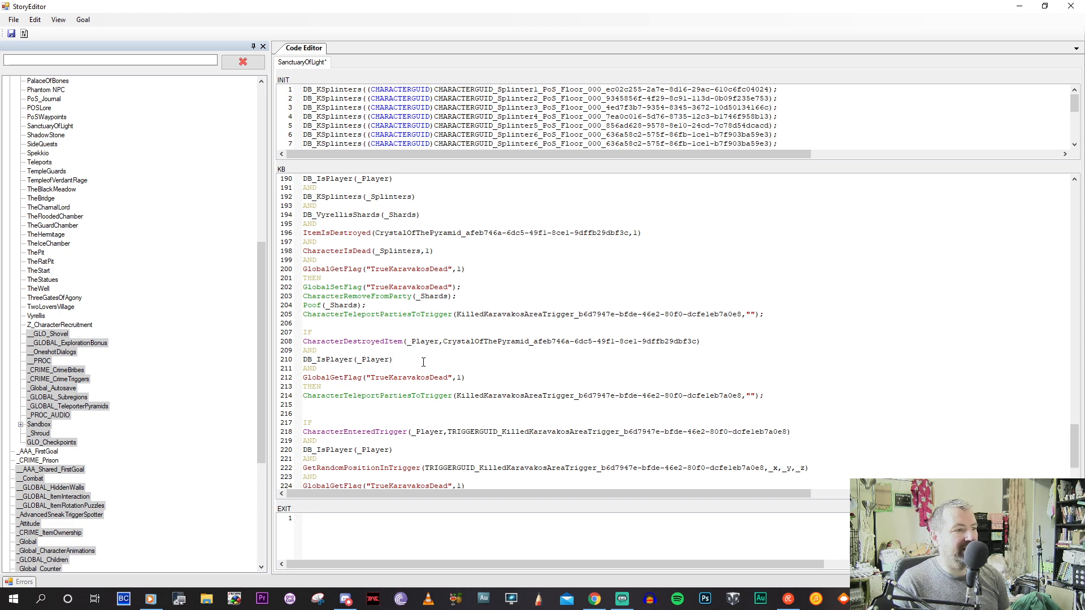
scroll(423, 362, up, 3)
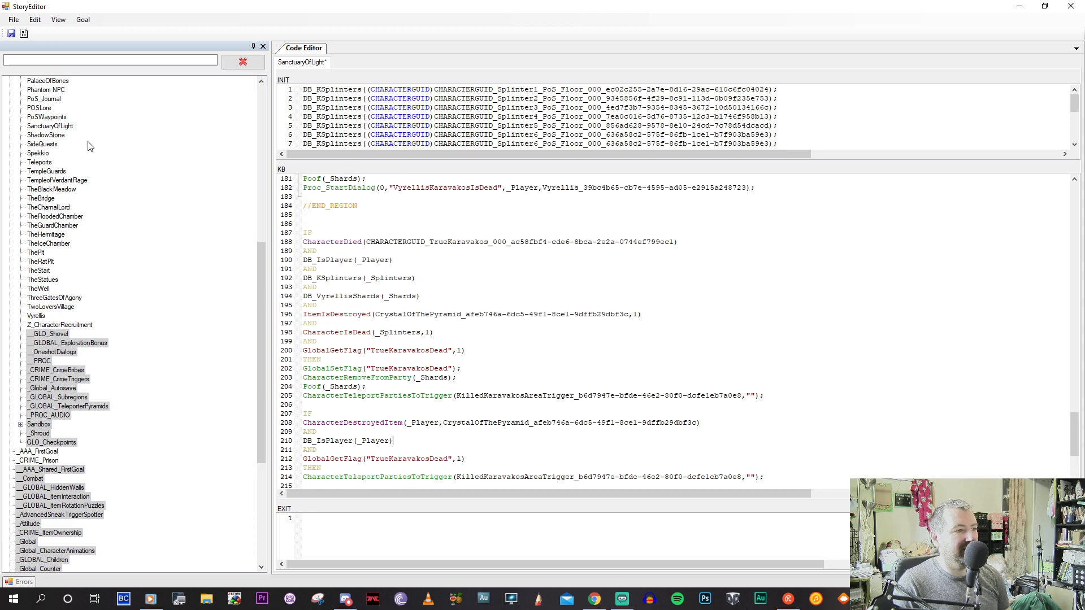
click(14, 19)
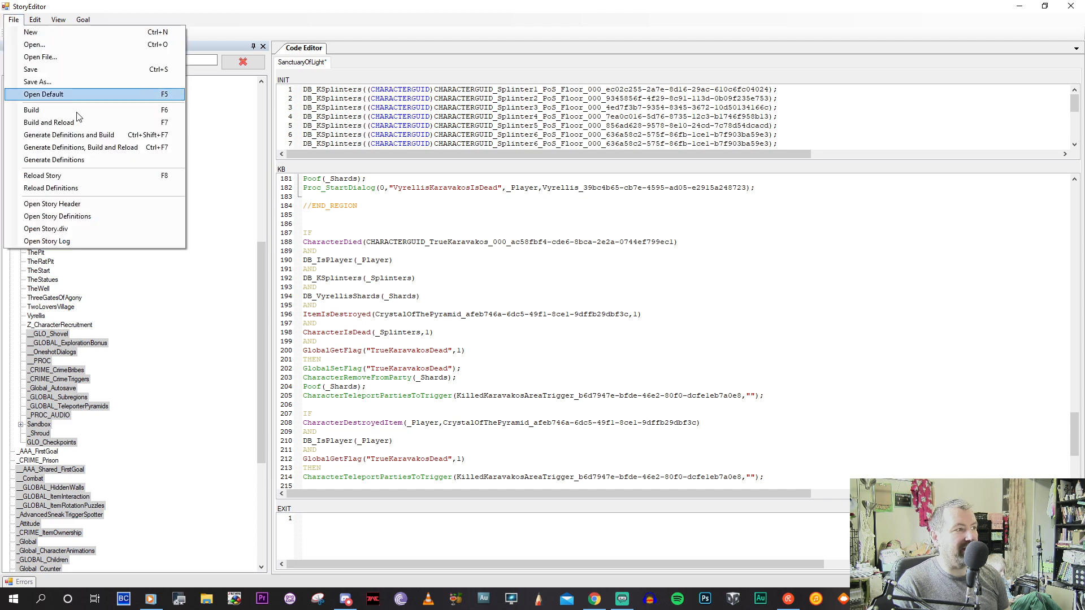
click(56, 122)
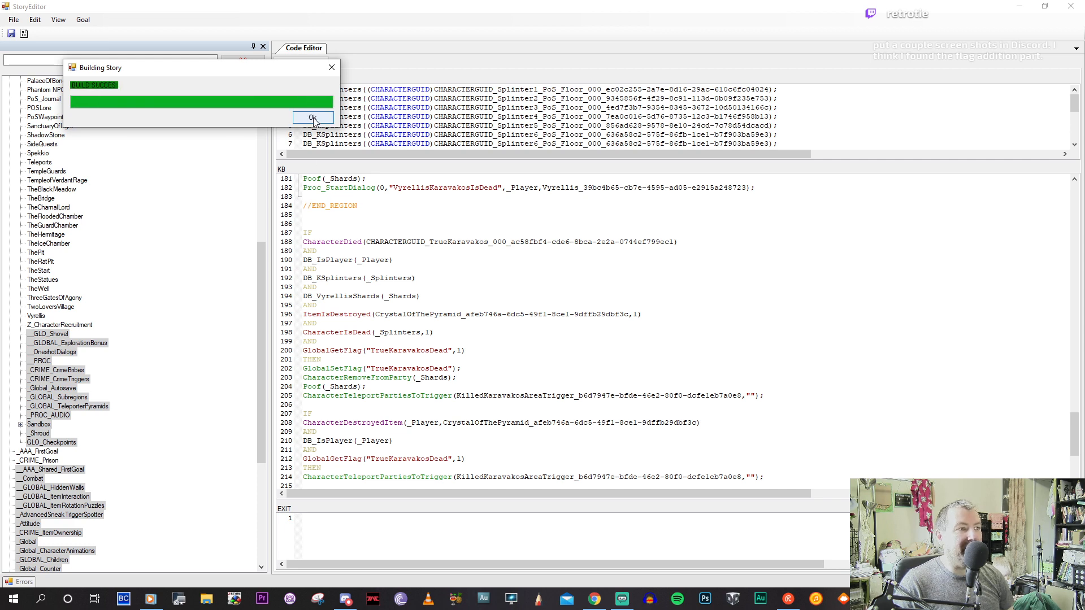
Close the build report, return to the level editor, and select the Floor3Waypoint_000 shrine to examine its scripts and use actions.
click(313, 118)
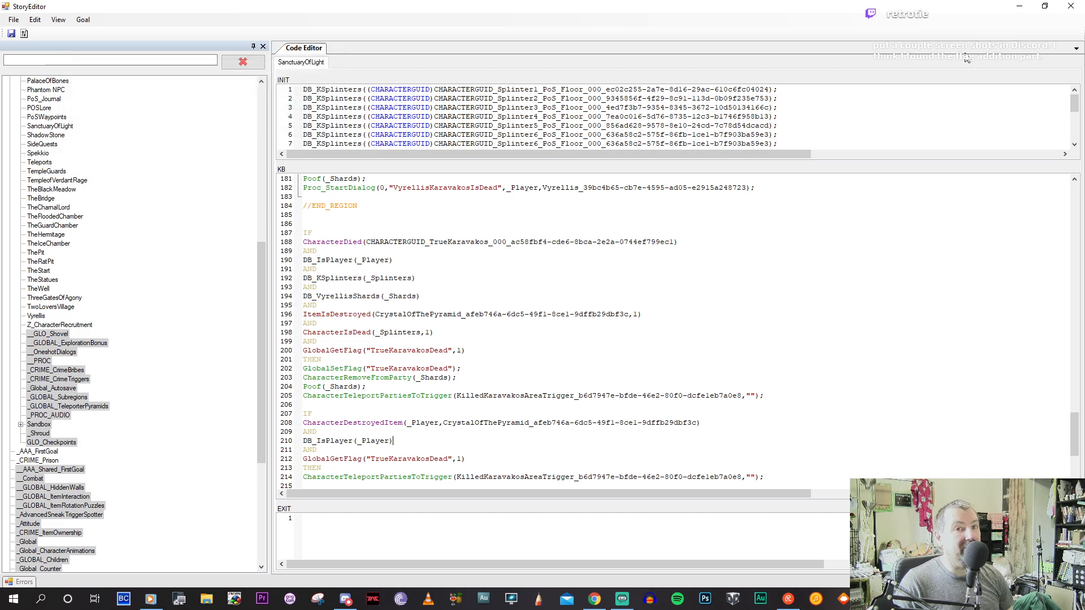
click(1019, 6)
scroll(537, 233, down, 10)
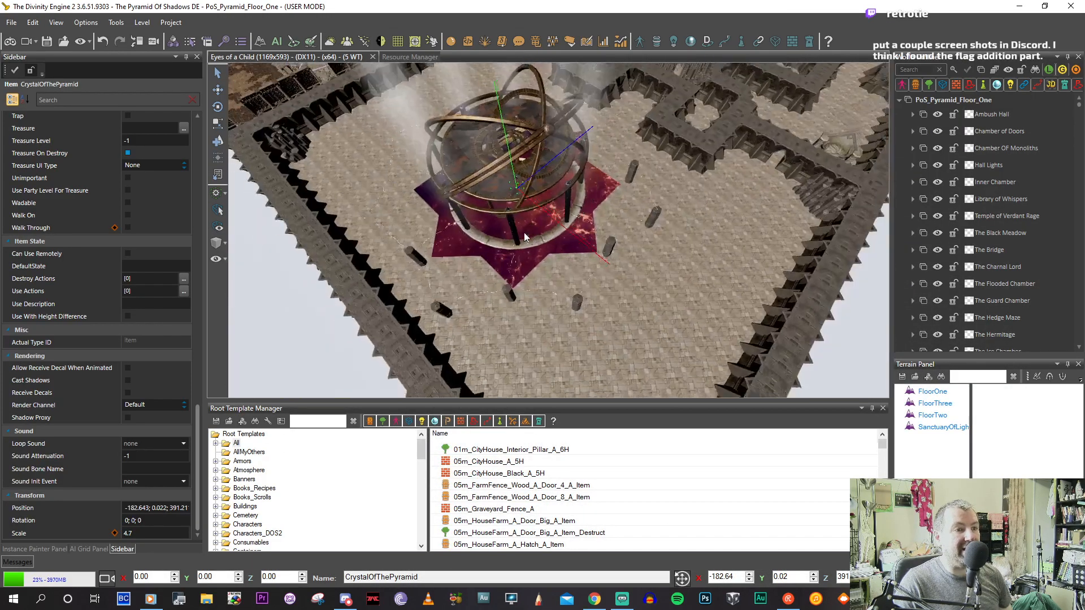
scroll(506, 271, up, 8)
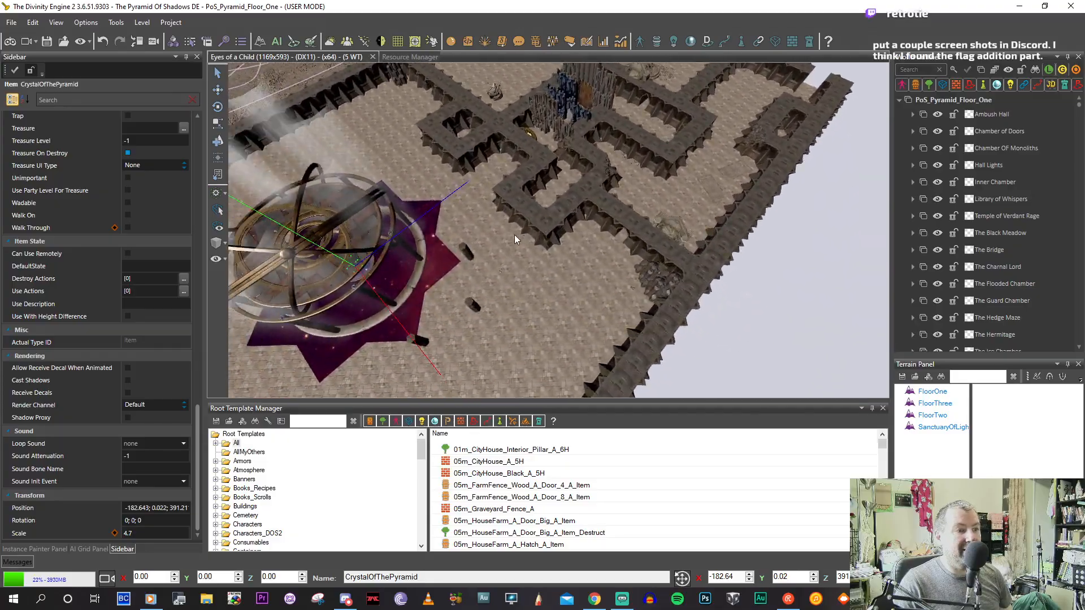
middle_drag(514, 235, 584, 299)
scroll(588, 308, up, 10)
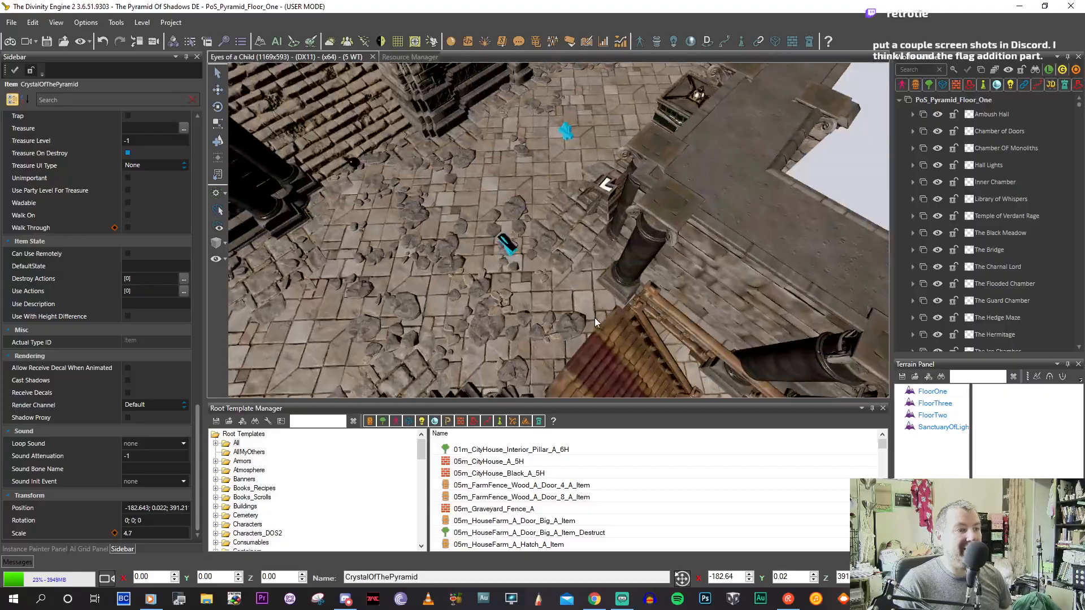
right_drag(594, 318, 531, 277)
click(531, 276)
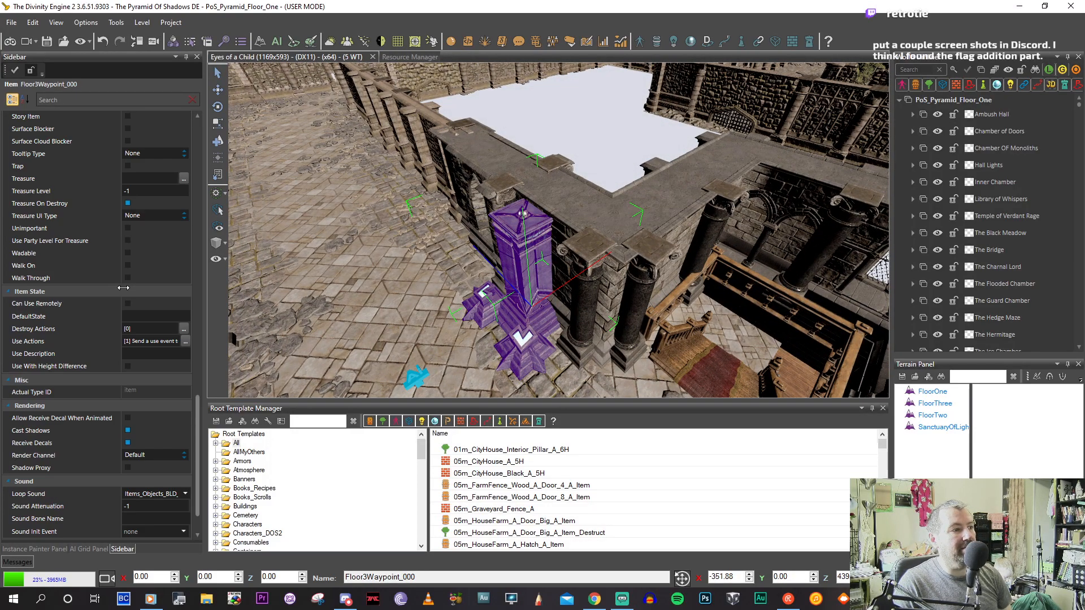
mouse_move(195, 390)
mouse_down()
mouse_move(198, 135)
mouse_move(196, 397)
mouse_move(195, 374)
mouse_up()
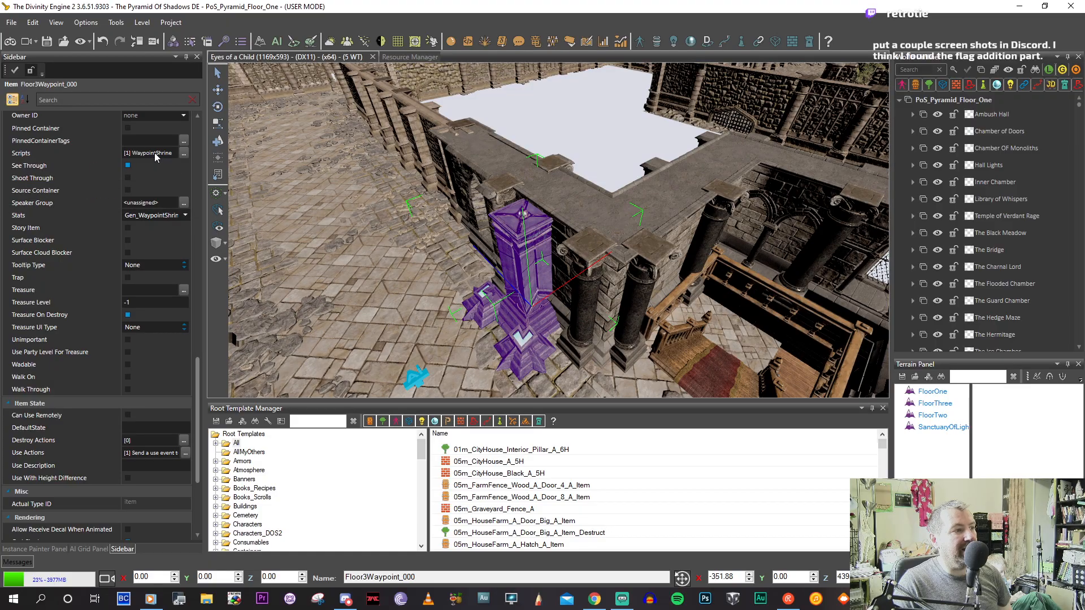
Select the DemonFacesWaypoint shrine and examine its script, stats and use action properties.
middle_drag(362, 267, 456, 241)
scroll(382, 265, down, 5)
mouse_move(465, 236)
middle_down()
mouse_move(485, 232)
mouse_move(491, 190)
mouse_move(456, 199)
mouse_move(461, 221)
middle_up()
scroll(459, 215, up, 5)
click(461, 225)
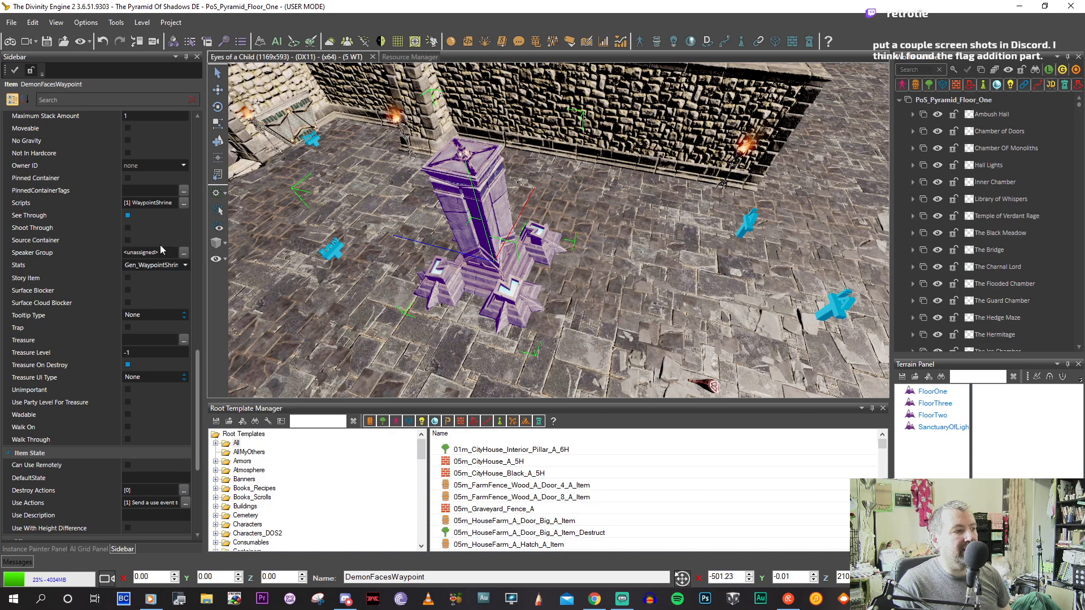
Select the DemonicFace_007_PoS_Floor_000 item on the wall and check its use actions.
middle_drag(359, 244, 449, 314)
scroll(508, 263, down, 5)
mouse_move(415, 259)
middle_down()
mouse_move(466, 279)
mouse_move(412, 270)
mouse_move(378, 230)
mouse_move(408, 255)
middle_up()
scroll(426, 261, up, 9)
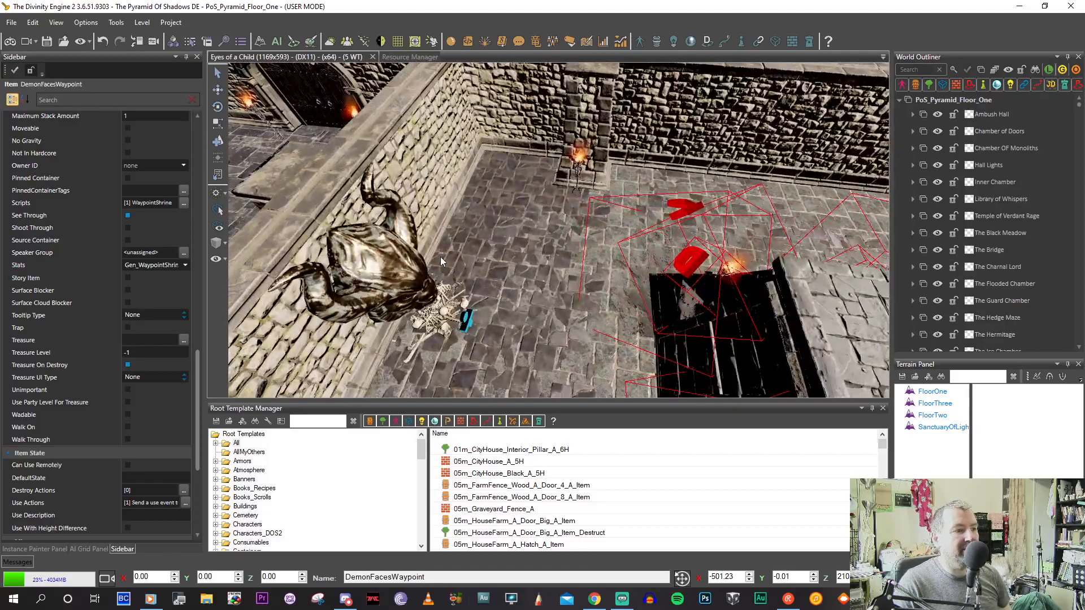
click(405, 261)
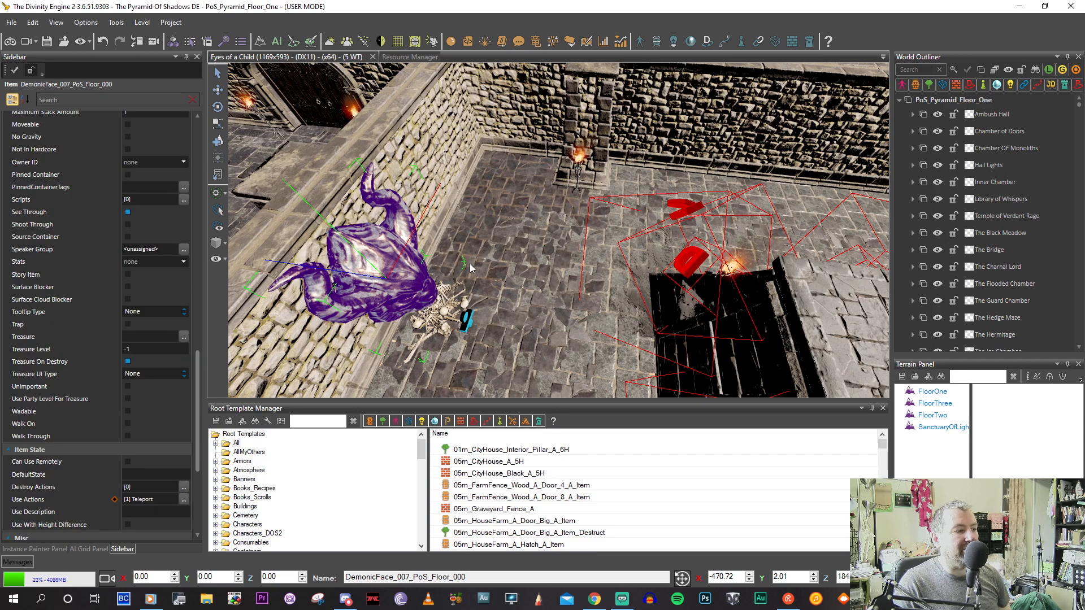
Survey the level from the demonic face room across the corridors to the tent camp on the sand.
scroll(470, 262, down, 8)
scroll(471, 259, down, 3)
middle_drag(471, 260, 326, 176)
middle_drag(537, 170, 362, 202)
middle_drag(836, 225, 593, 362)
middle_drag(627, 226, 680, 283)
middle_drag(500, 180, 630, 361)
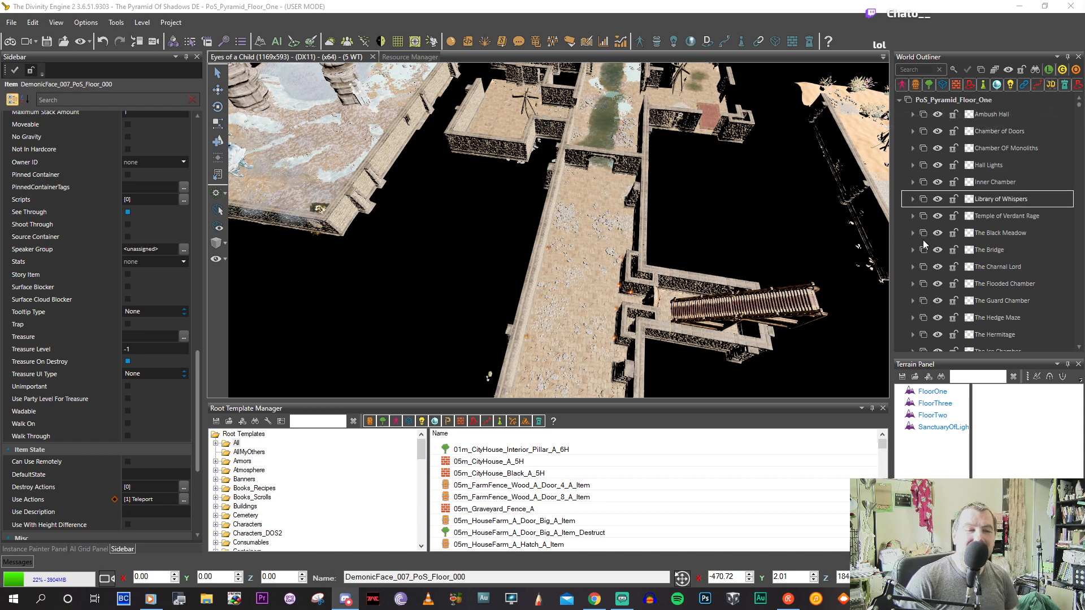
scroll(631, 130, up, 3)
middle_drag(629, 126, 581, 138)
key(Down)
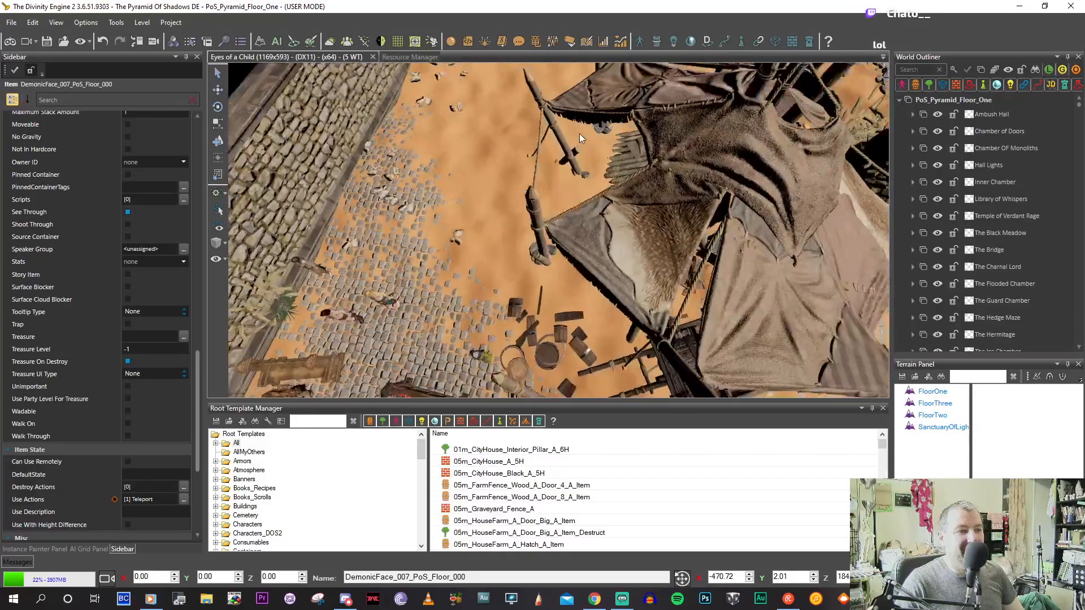
key(Down)
middle_drag(563, 199, 557, 200)
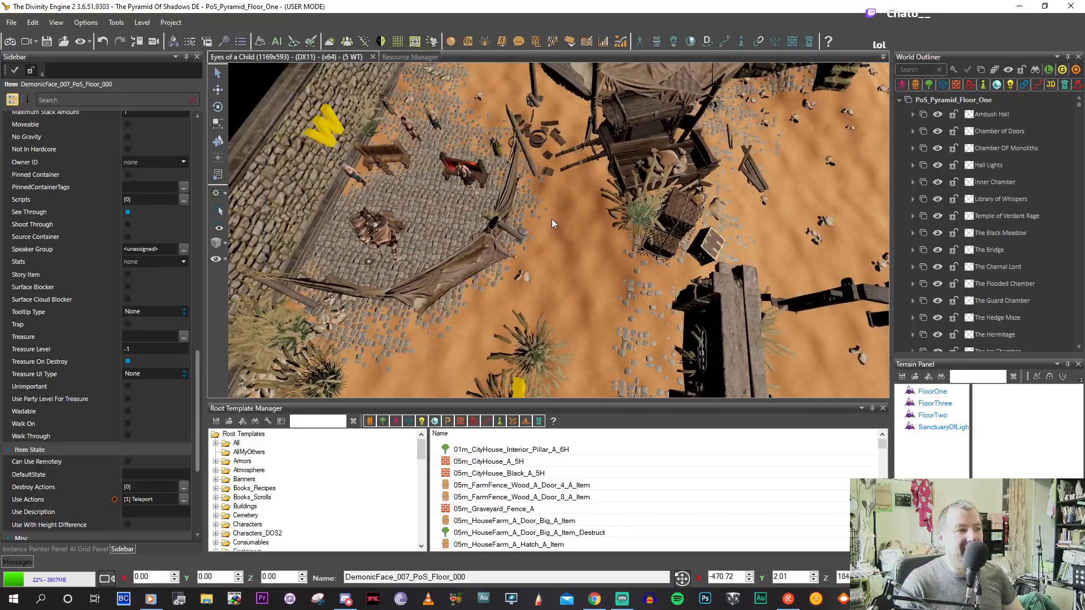
middle_drag(665, 168, 706, 283)
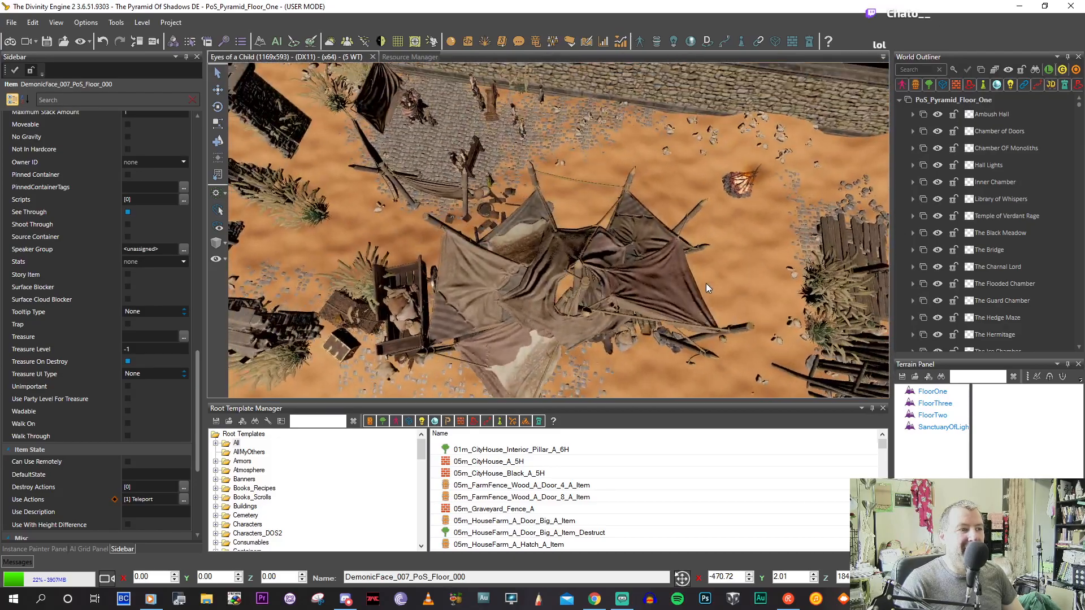
middle_drag(668, 246, 687, 249)
Switch to the StoryEditor and open the CultVillage goal.
click(871, 598)
click(934, 548)
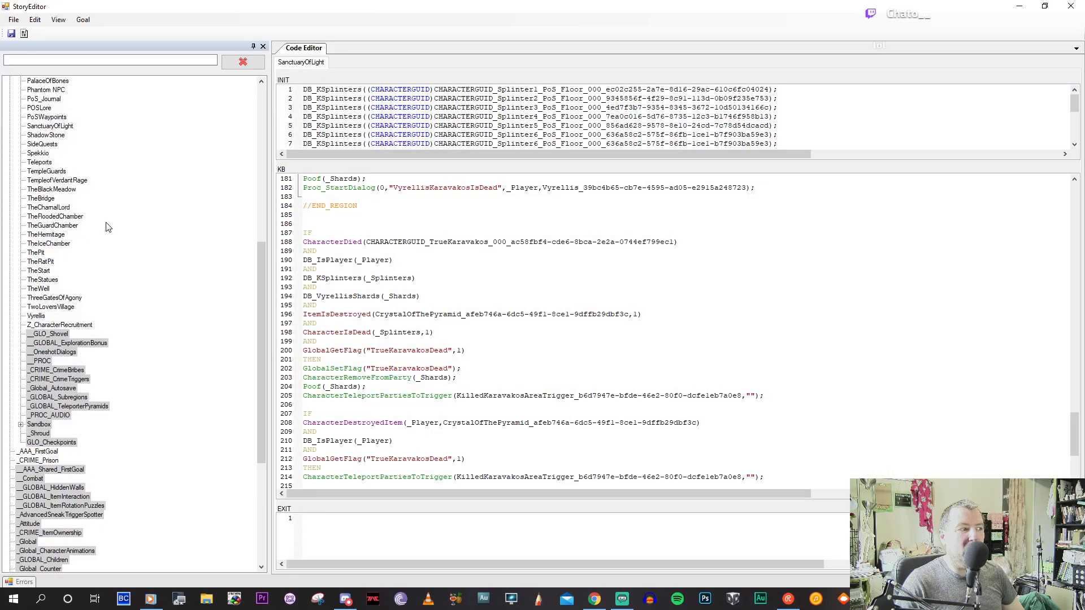
scroll(91, 221, up, 8)
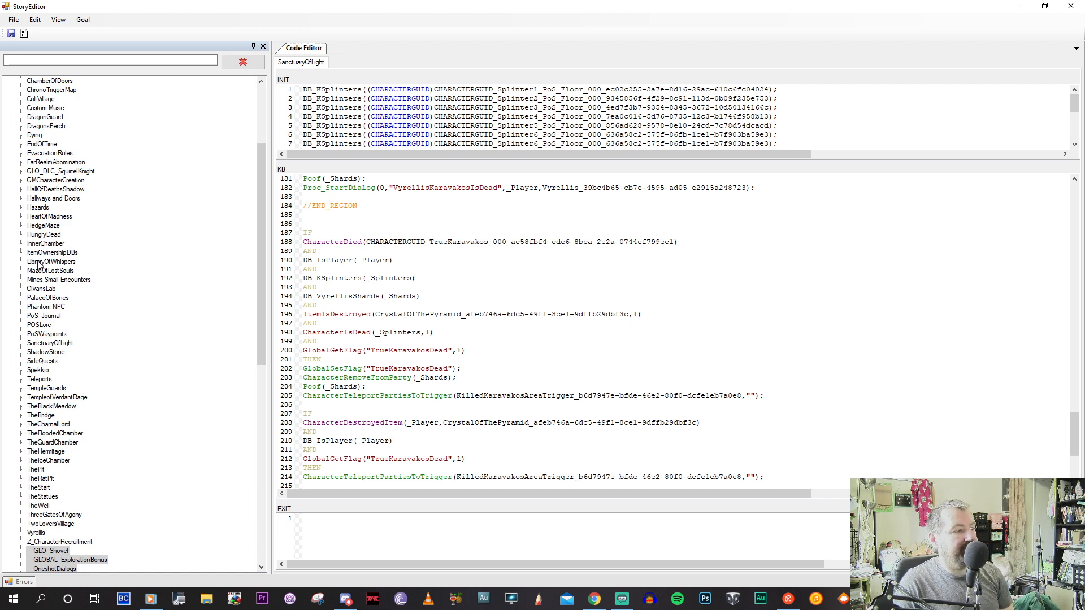
scroll(38, 264, up, 4)
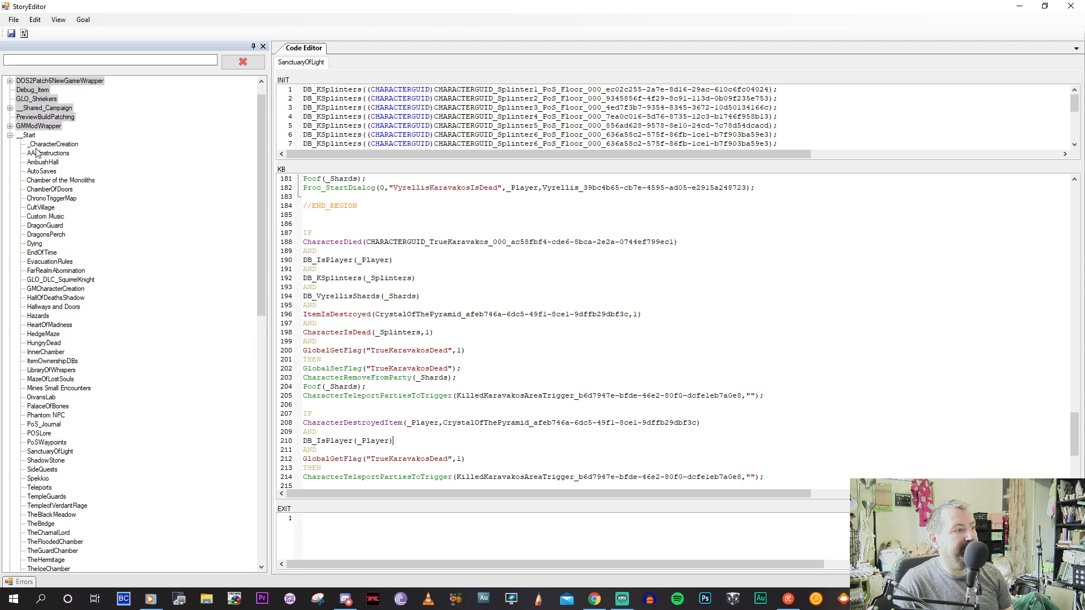
click(41, 208)
double_click(41, 208)
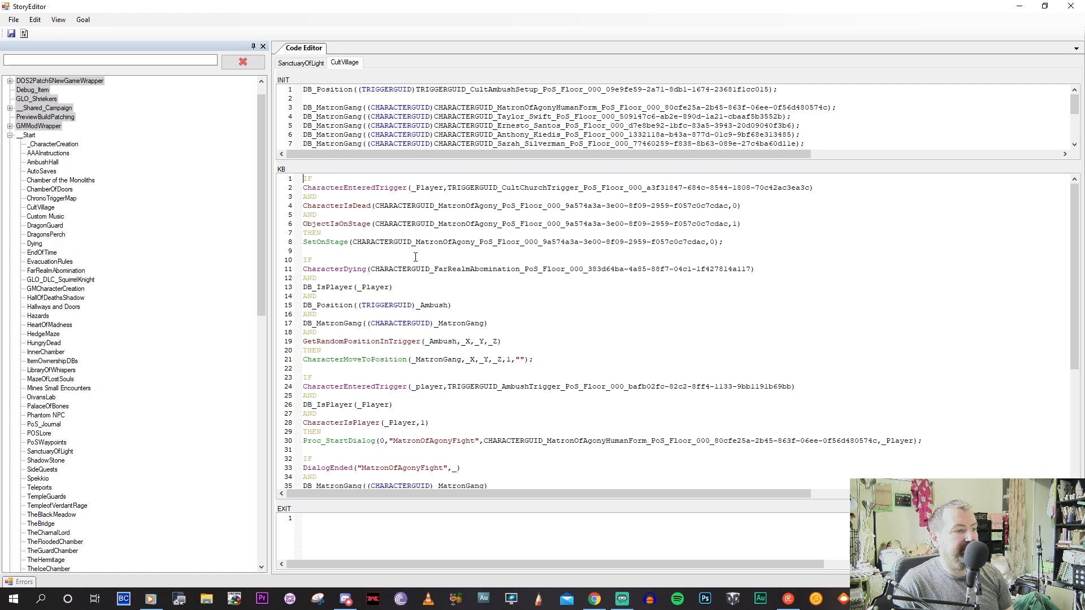
Read down the CultVillage rules and check the conditions of the MatronOfAgony DialogEnded rule, including the MatronReveal flag.
scroll(415, 257, down, 3)
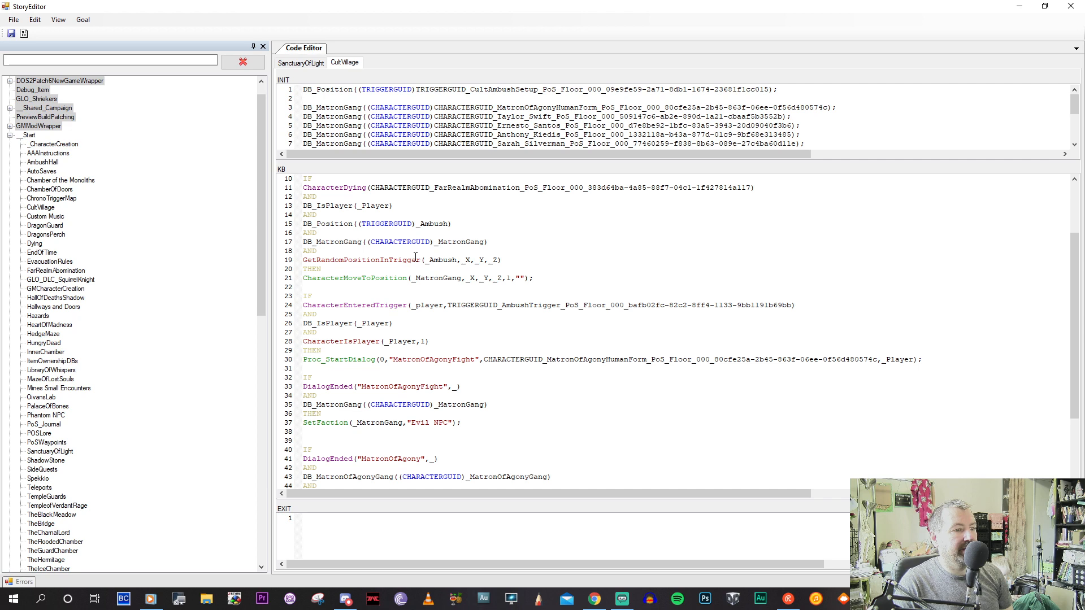
scroll(415, 257, down, 2)
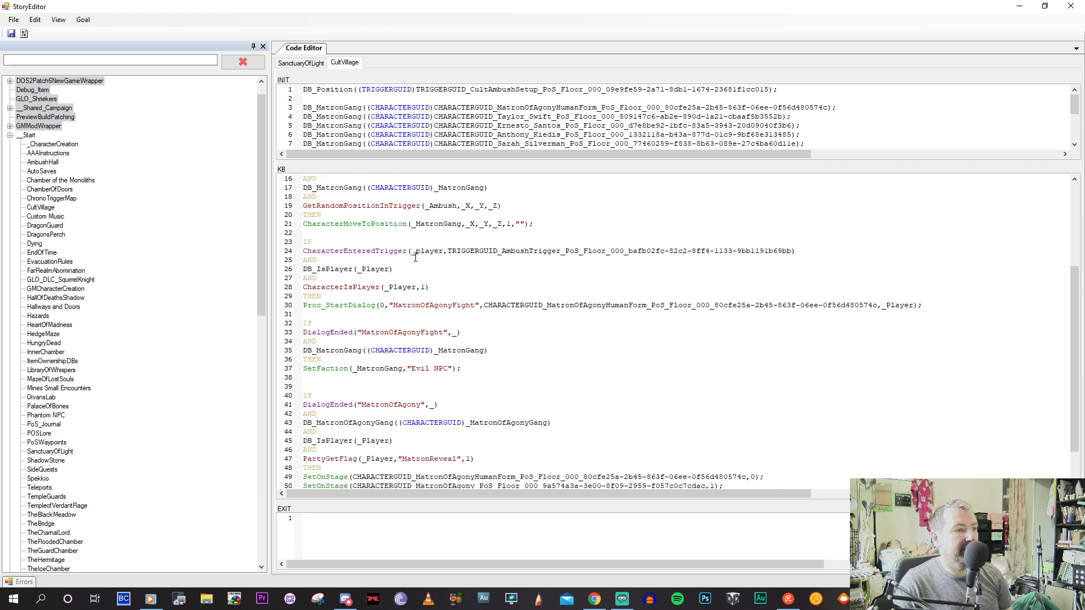
scroll(415, 257, down, 2)
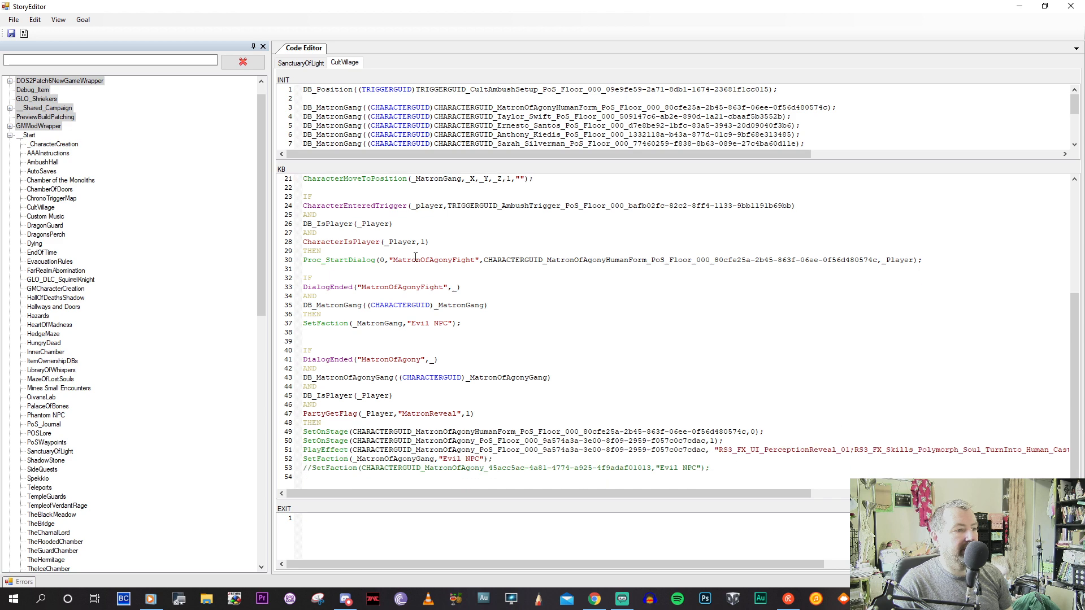
click(378, 377)
click(373, 396)
click(425, 414)
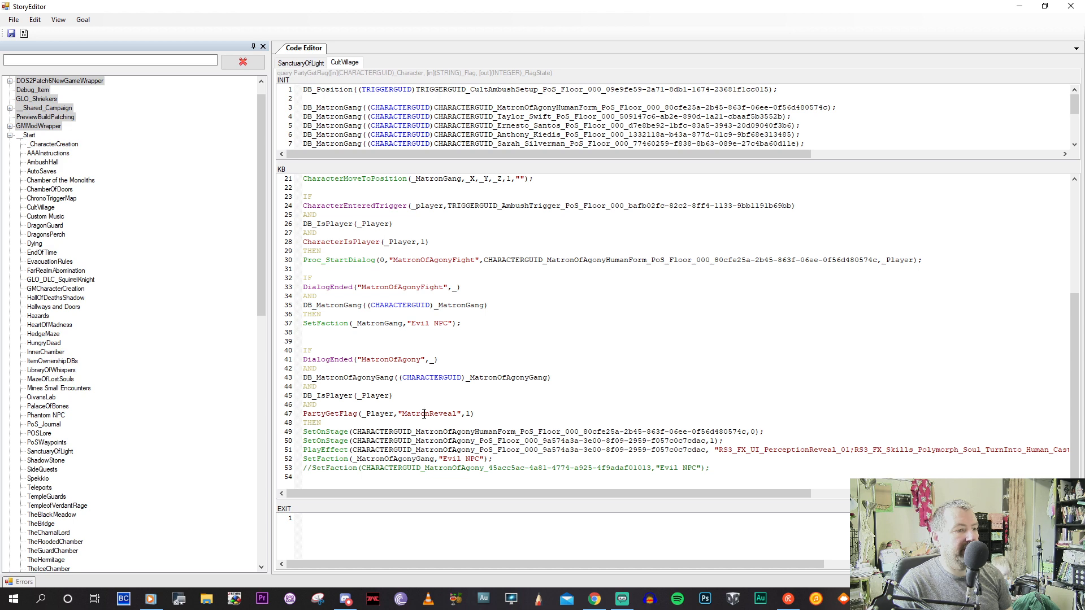
Examine the CharacterDying rule for FarRealmAbomination condition by condition, through to GetRandomPositionInTrigger.
scroll(424, 413, up, 7)
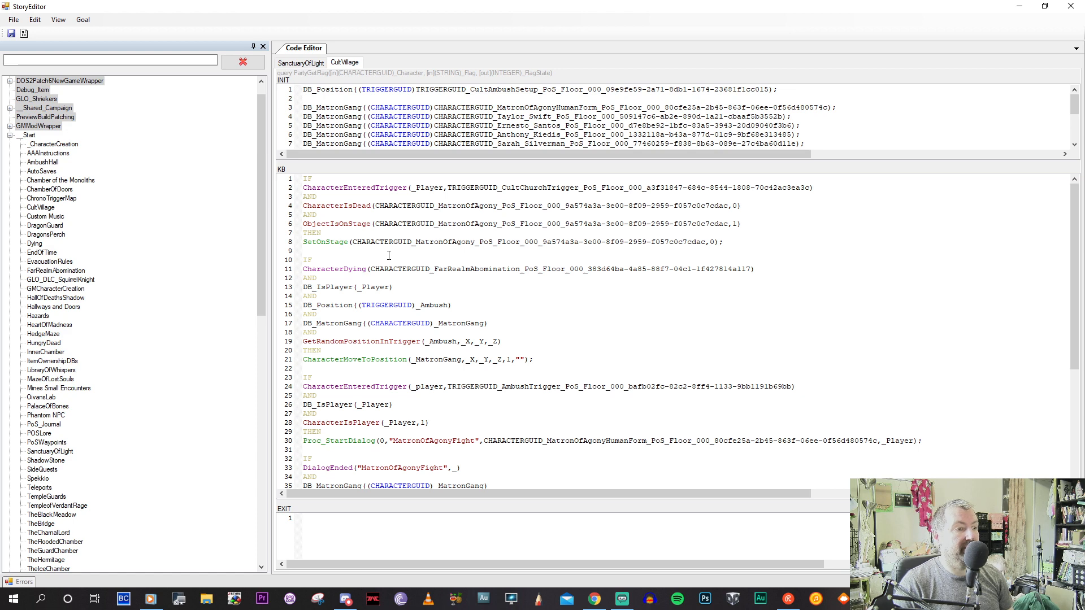
click(387, 342)
scroll(452, 331, down, 1)
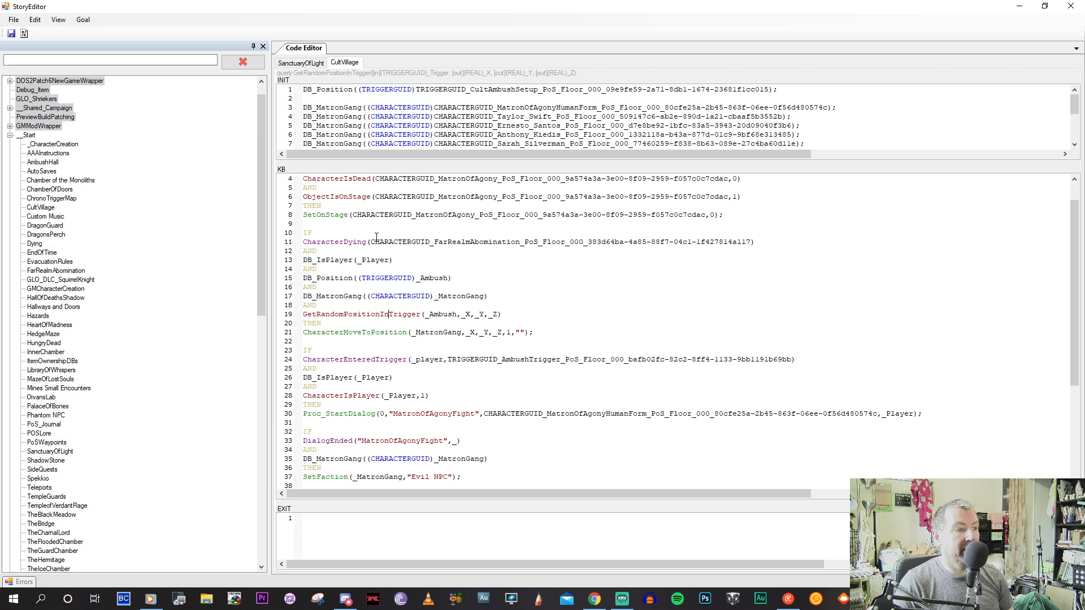
click(456, 242)
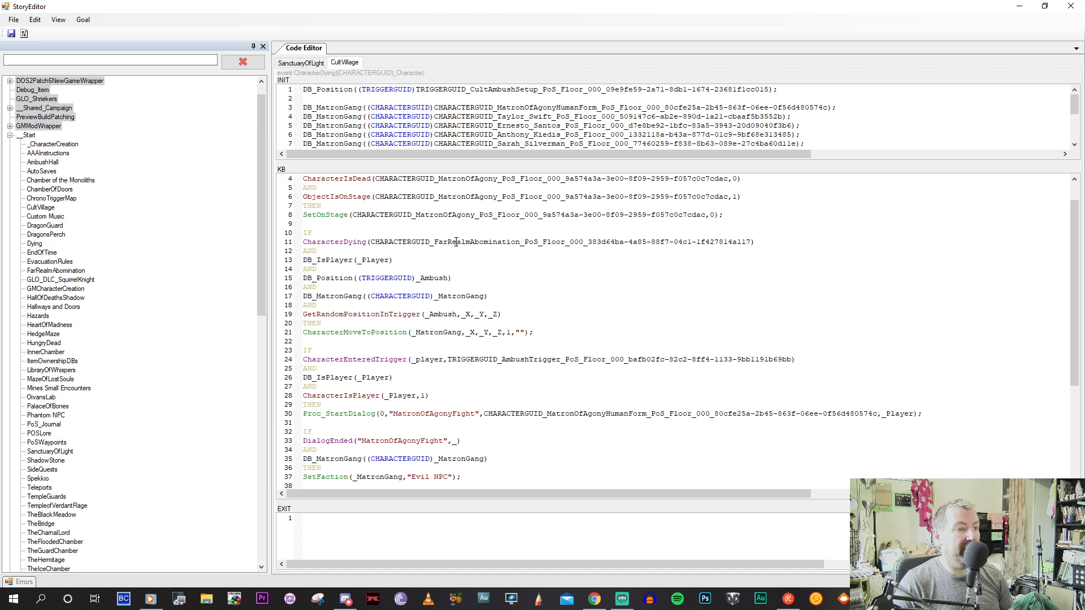
click(322, 259)
click(337, 278)
click(347, 300)
click(388, 314)
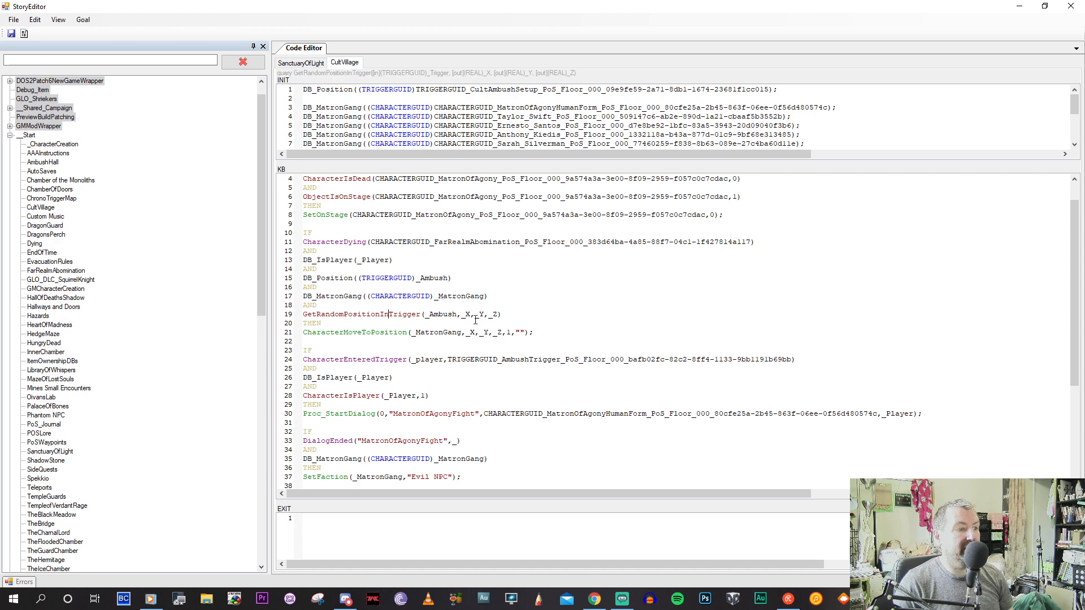
Review the CharacterEnteredTrigger rule for AmbushTrigger and the MatronOfAgonyFight dialog call it starts.
scroll(367, 309, down, 2)
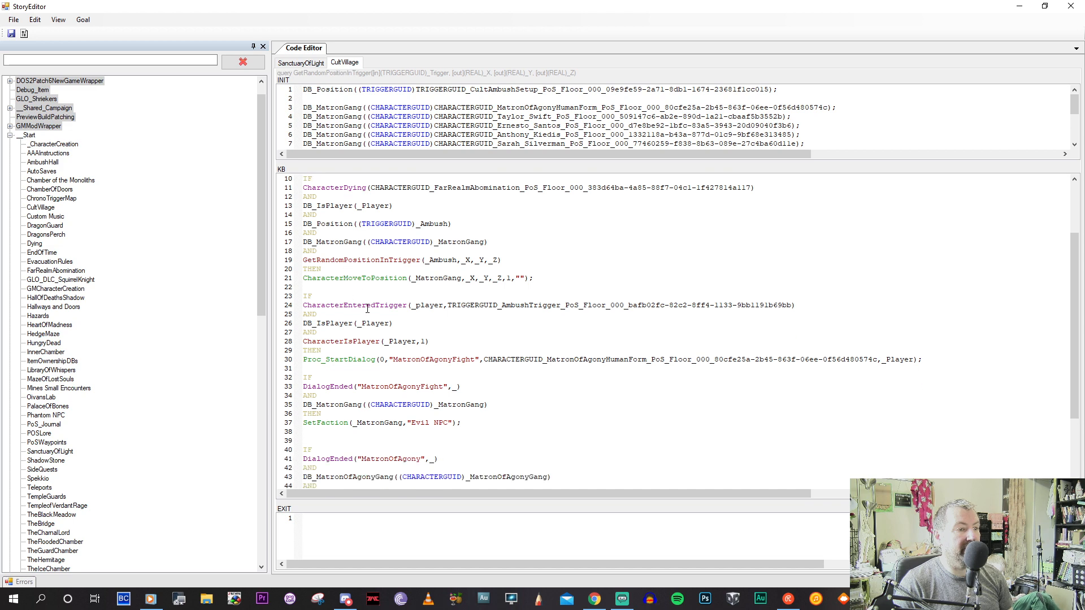
scroll(367, 309, up, 3)
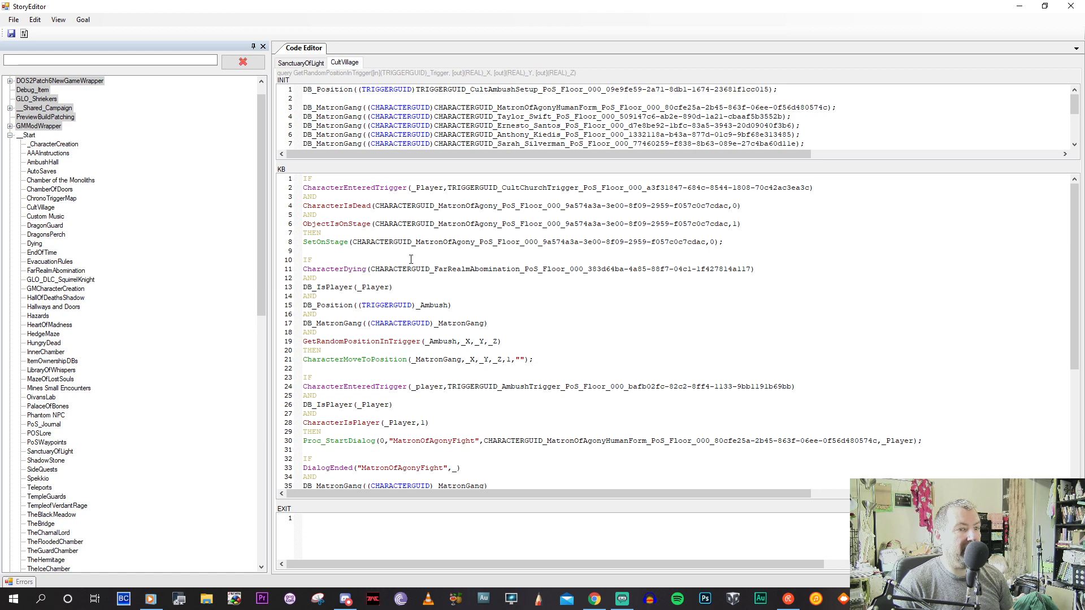
scroll(411, 259, down, 2)
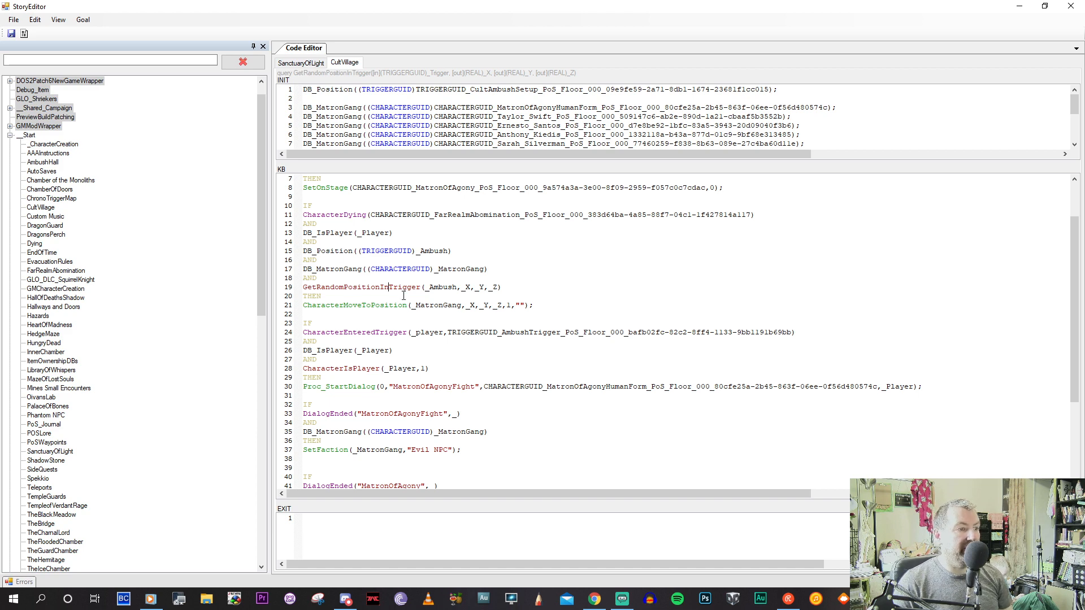
scroll(403, 294, down, 1)
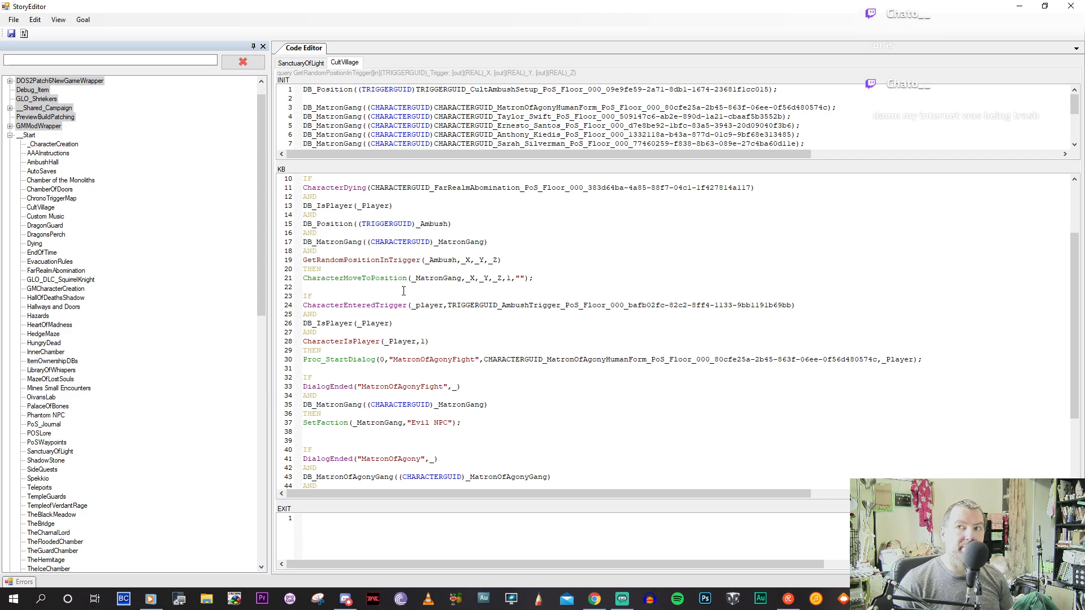
scroll(404, 291, down, 1)
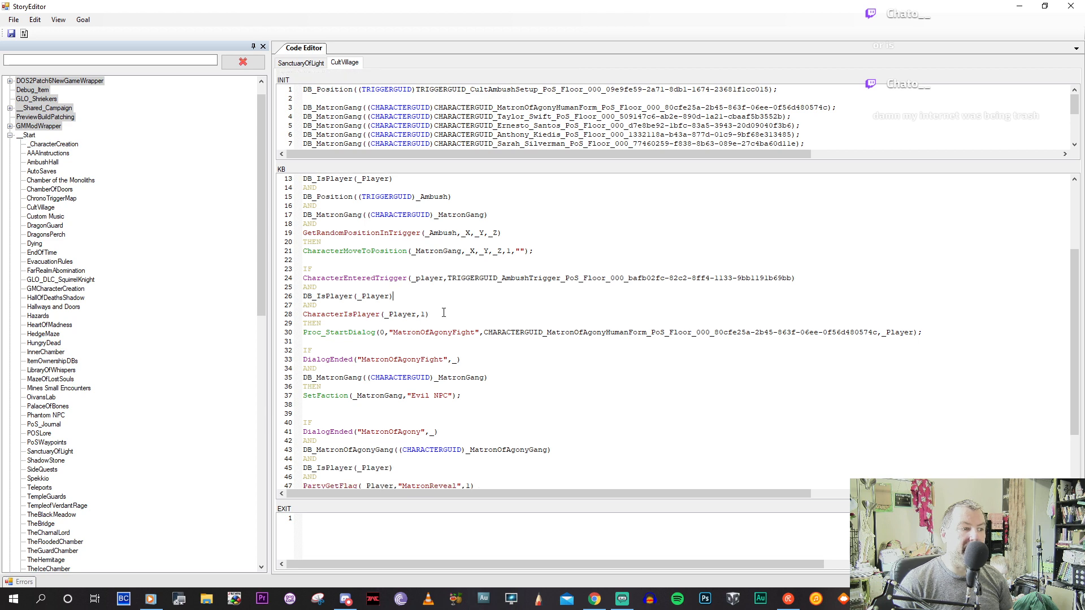
click(465, 333)
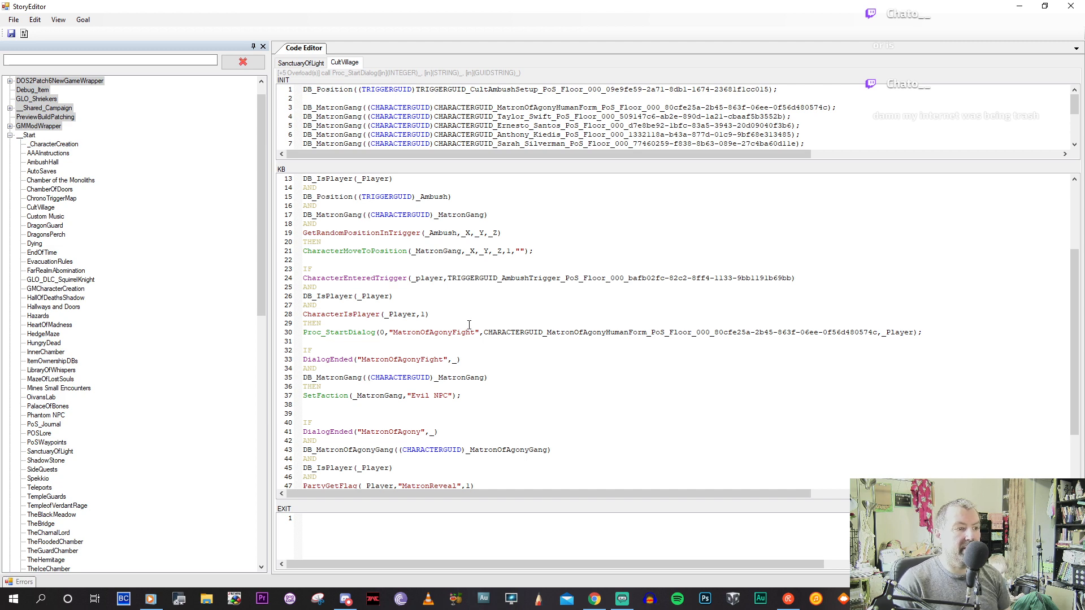
click(528, 279)
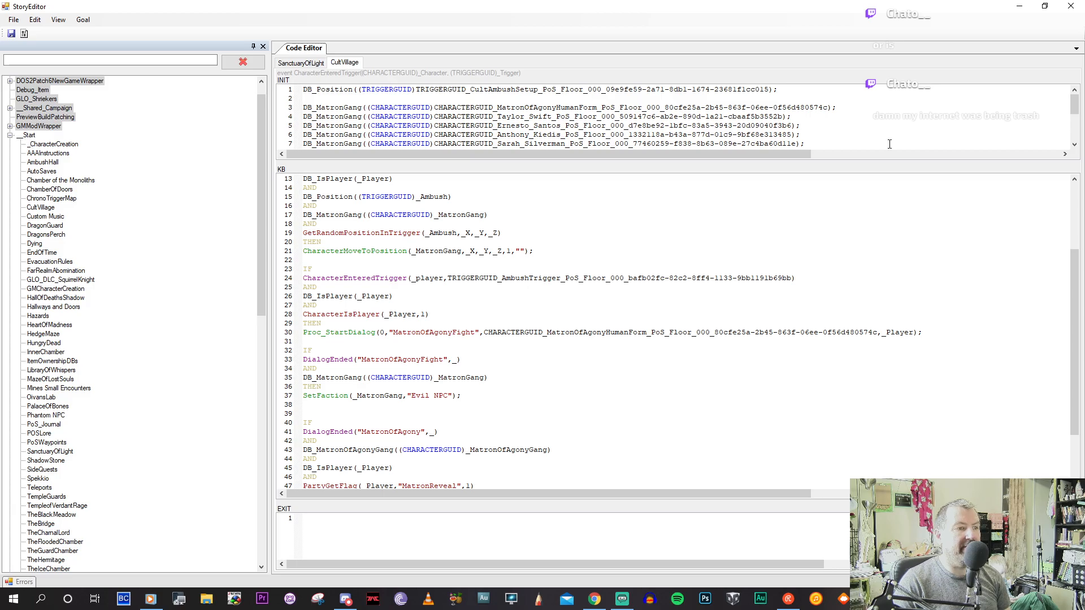
Switch to the level editor and select the AmbushTrigger in the passage between the tent palisade and the stone wall.
click(1019, 6)
scroll(634, 254, up, 5)
scroll(631, 244, up, 5)
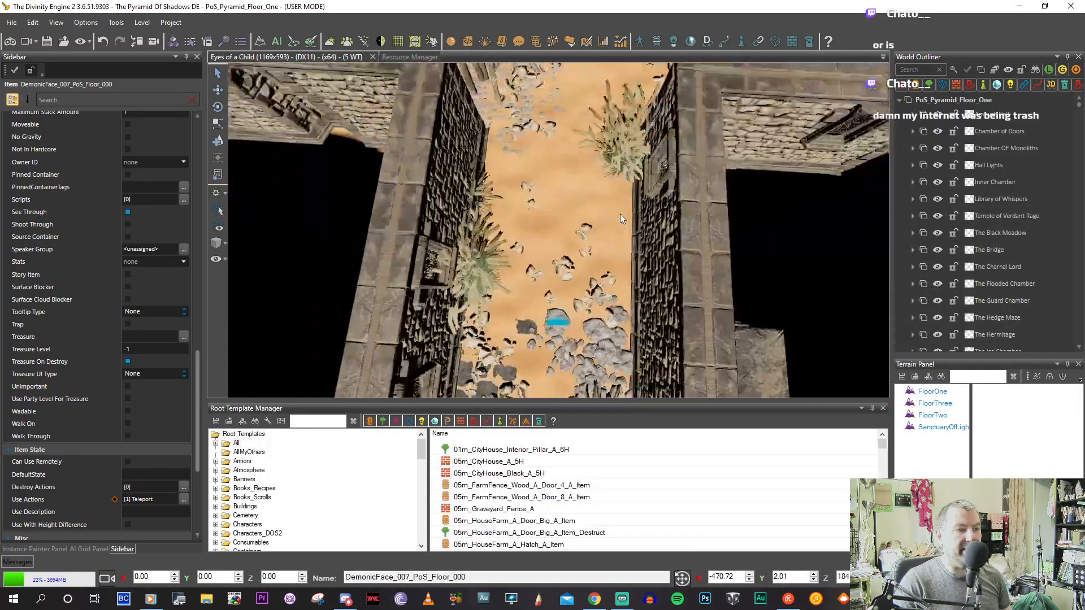
click(577, 285)
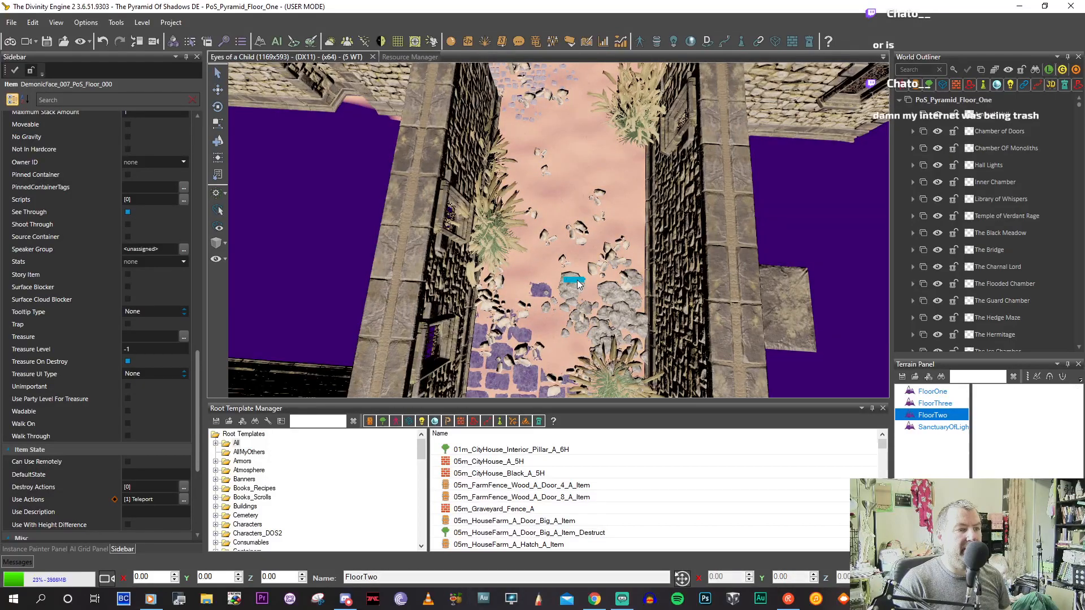
middle_drag(614, 189, 595, 248)
key(w)
click(516, 187)
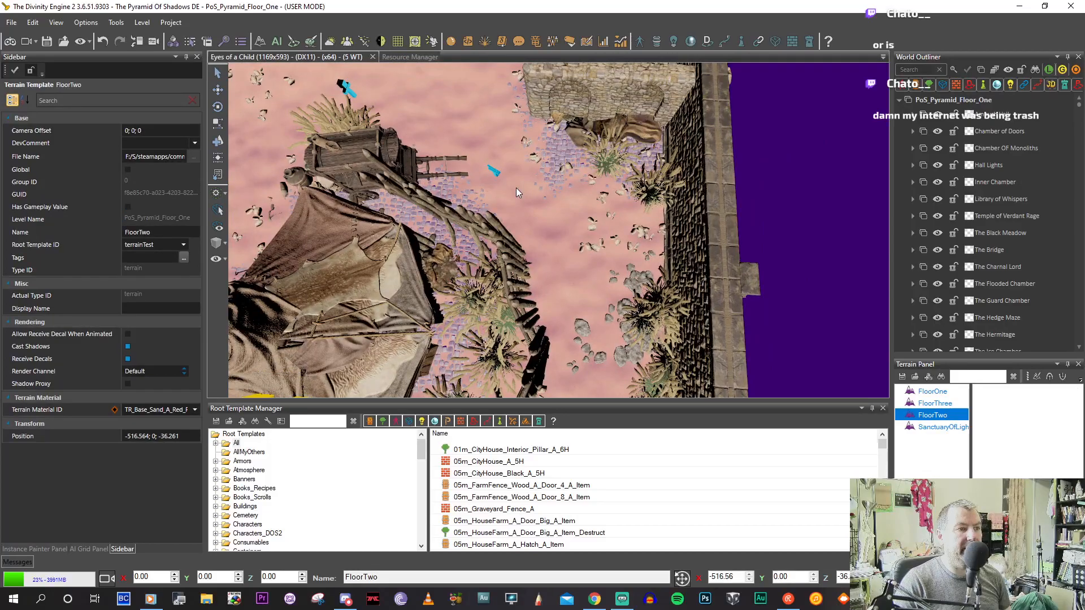
click(518, 188)
mouse_move(522, 191)
middle_down()
mouse_move(562, 202)
mouse_move(516, 181)
middle_up()
scroll(514, 182, down, 5)
middle_drag(603, 218, 632, 212)
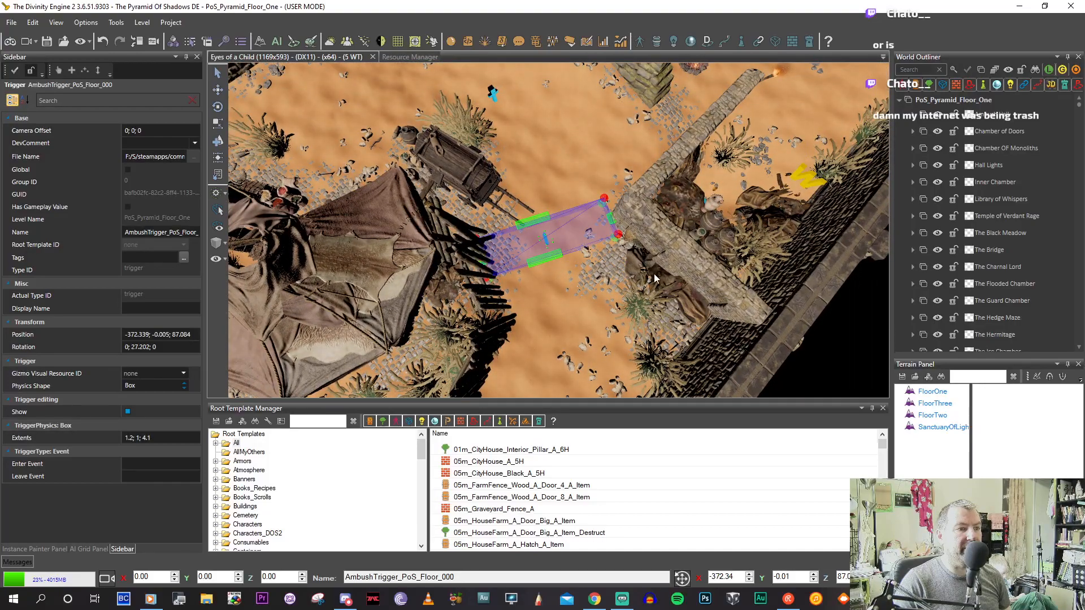
Move the AmbushTrigger along the passage toward the cart, to about X -373.08, Z 88.954.
middle_drag(608, 267, 554, 227)
key(w)
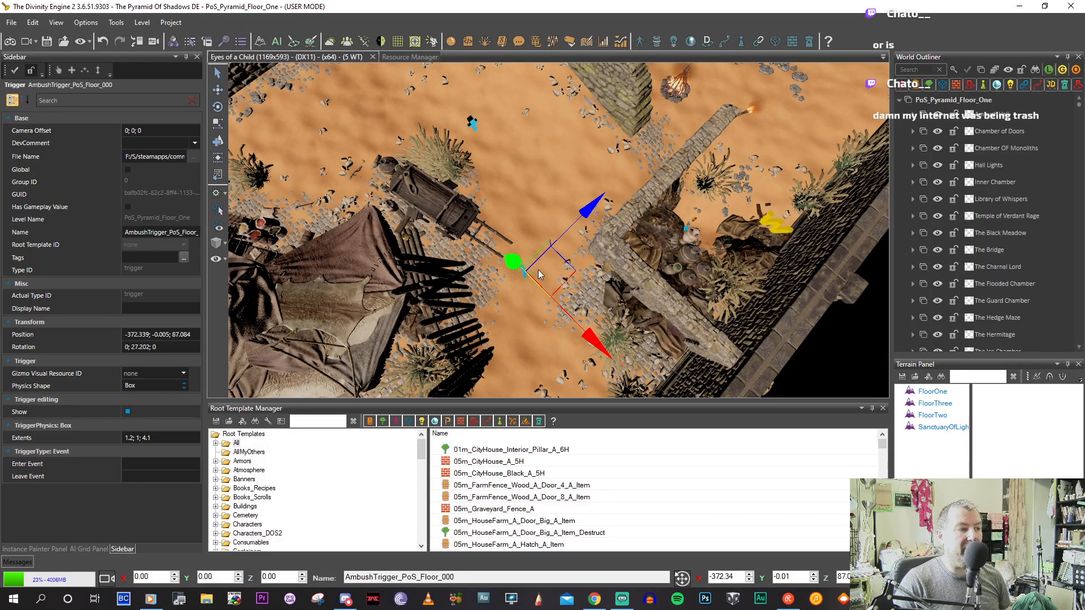
drag(534, 275, 591, 247)
key(q)
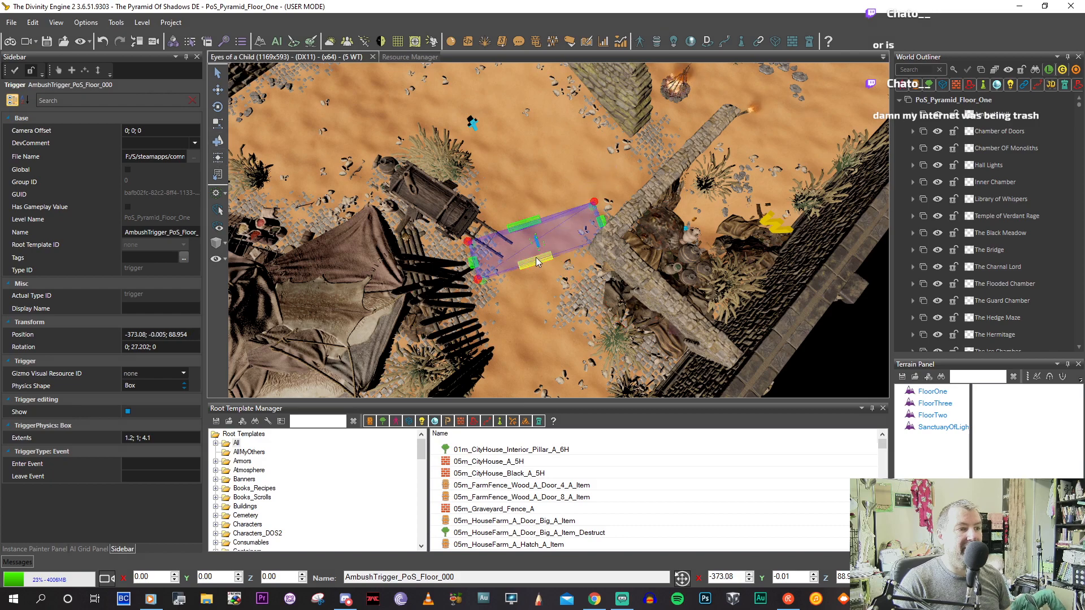
Stretch the AmbushTrigger box at its palisade-side corner to extents of about 1.195; 1; 4.646.
middle_drag(529, 279, 562, 294)
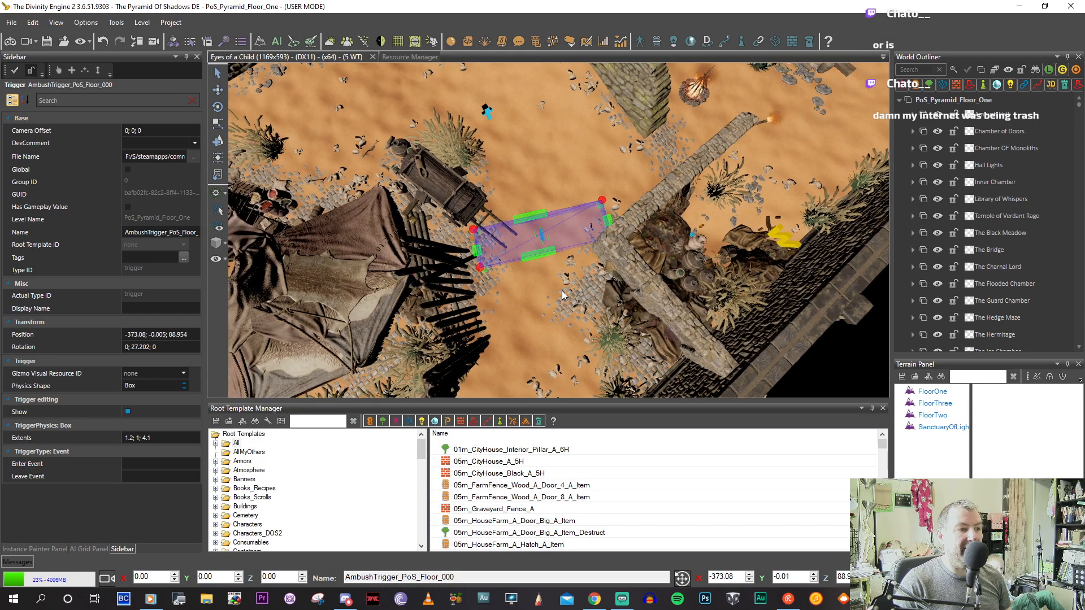
scroll(565, 288, up, 8)
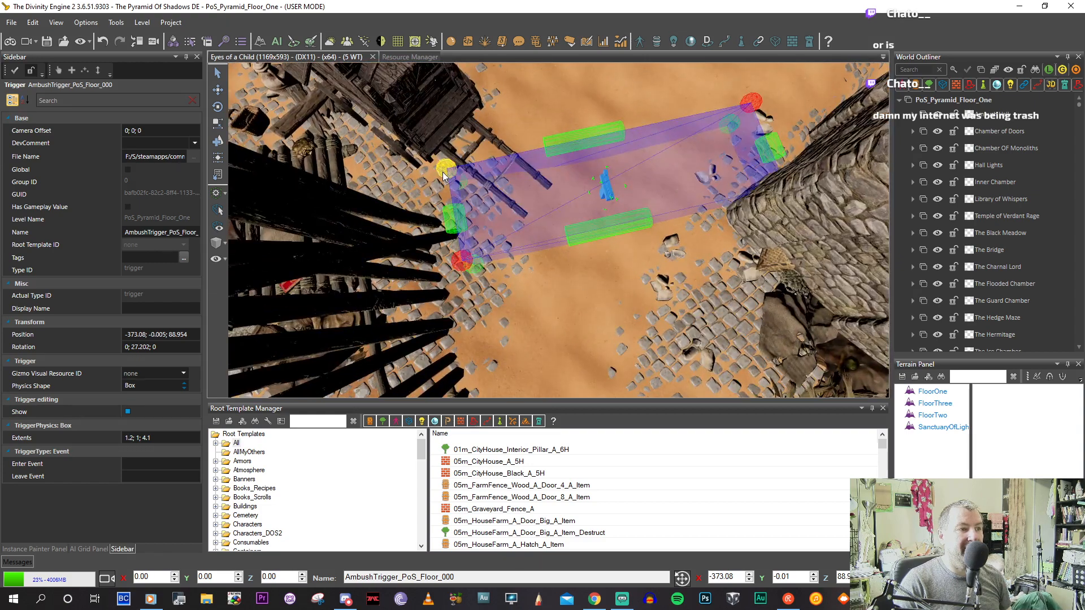
drag(442, 171, 409, 232)
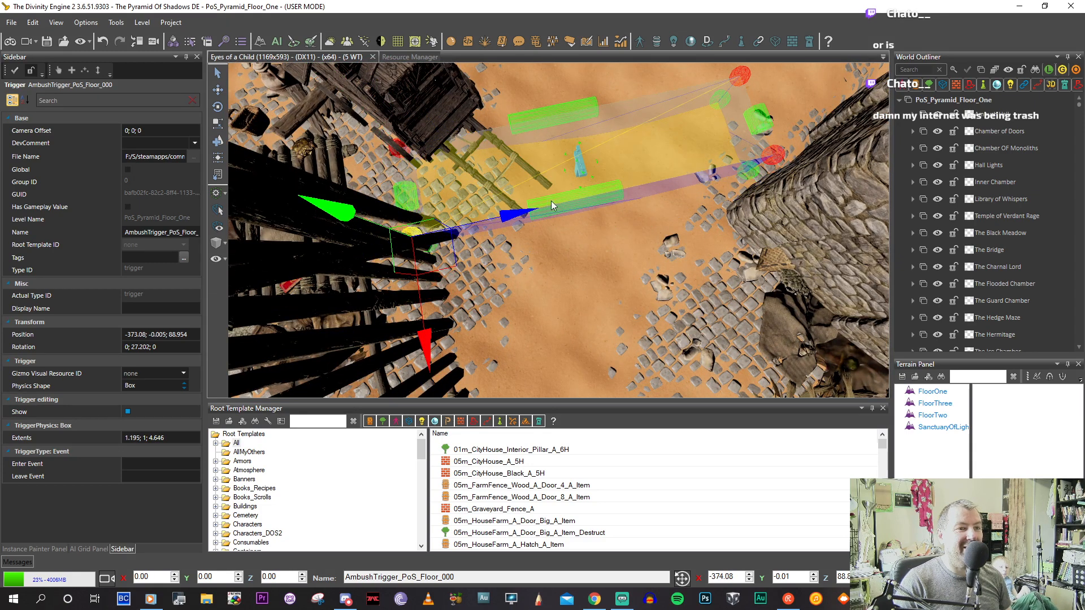
Rotate the AmbushTrigger about its vertical axis to about 39.384 degrees so it squares up with the passage.
key(r)
key(e)
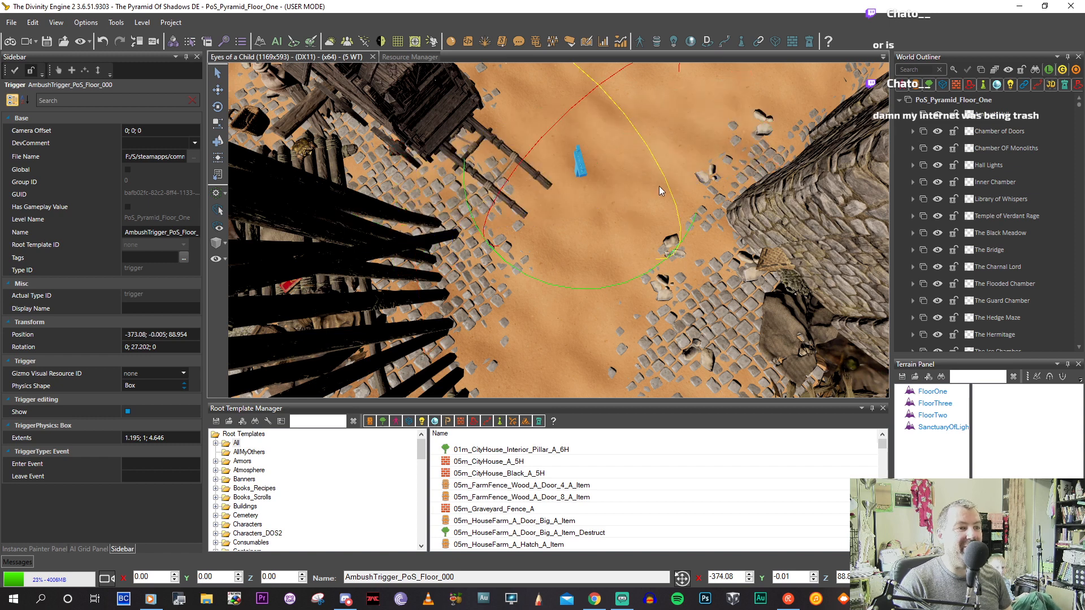
drag(689, 227, 679, 247)
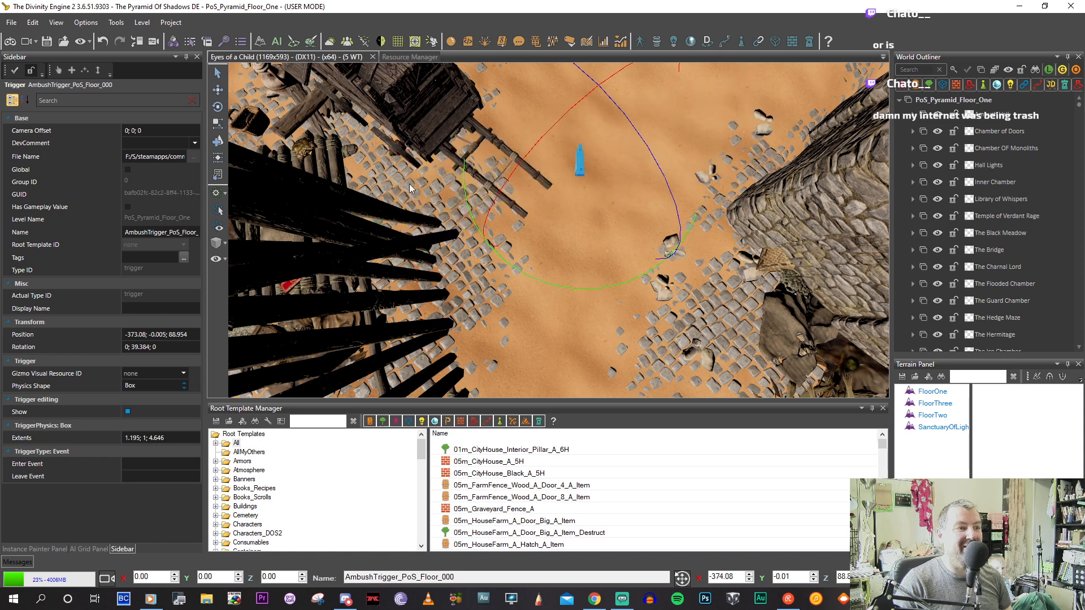
Adjust the AmbushTrigger box's corners to span the passage with extents of about 1.016; 1; 4.664, and deselect it.
click(218, 158)
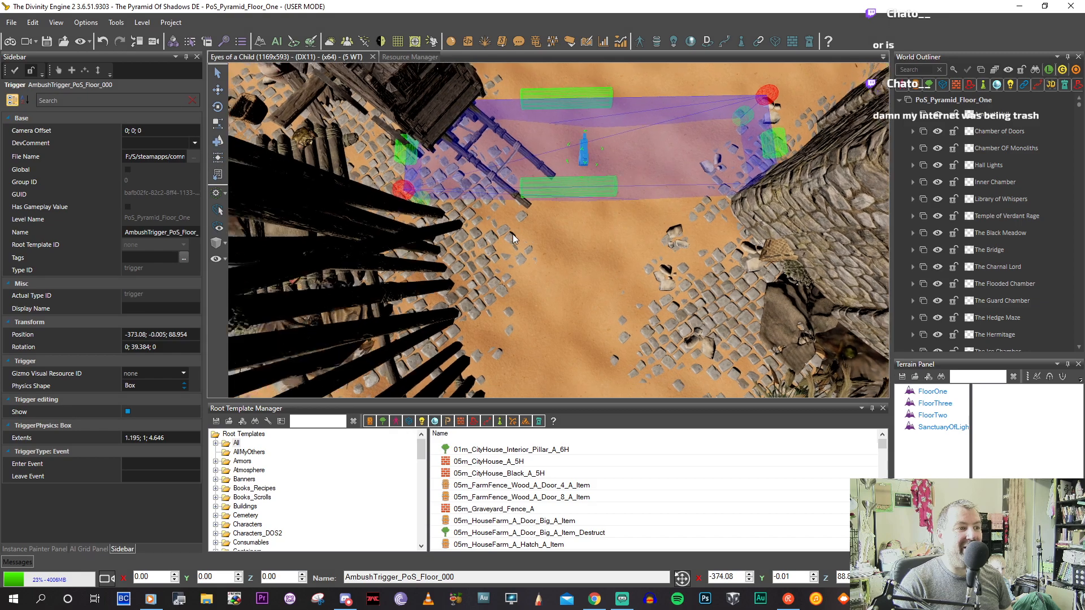
key(w)
drag(410, 229, 449, 252)
middle_drag(586, 266, 577, 271)
drag(642, 201, 668, 239)
middle_drag(570, 256, 569, 243)
scroll(569, 253, down, 5)
mouse_move(569, 243)
right_down()
mouse_move(557, 253)
mouse_move(570, 255)
right_up()
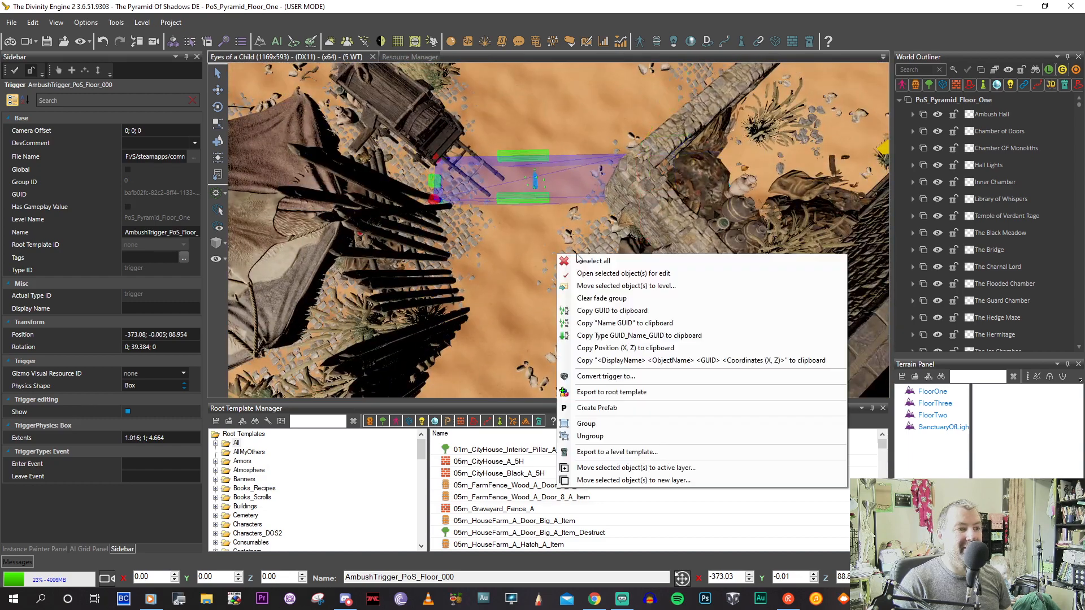
click(574, 261)
Switch to the StoryEditor and add an AND line after CharacterIsPlayer in the AmbushTrigger rule.
click(871, 599)
click(927, 545)
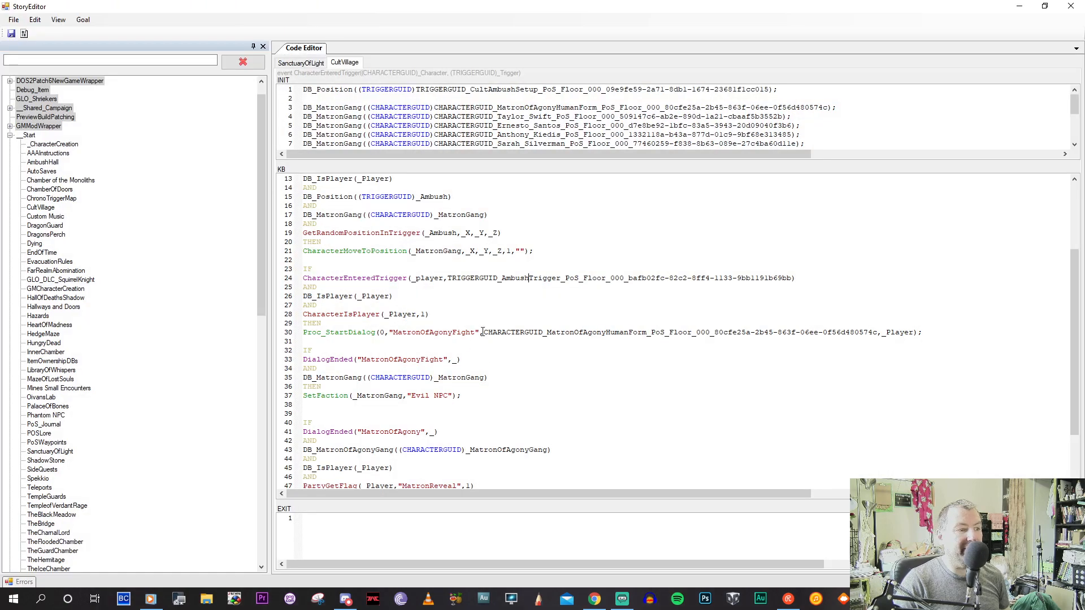
click(367, 314)
click(447, 315)
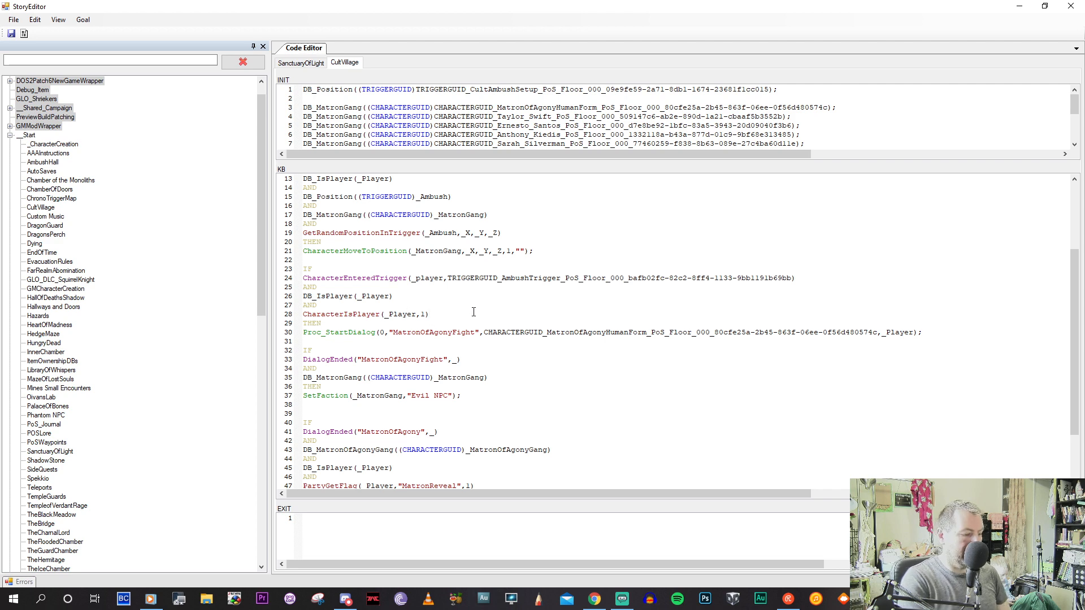
key(Return)
text(AND)
key(Return)
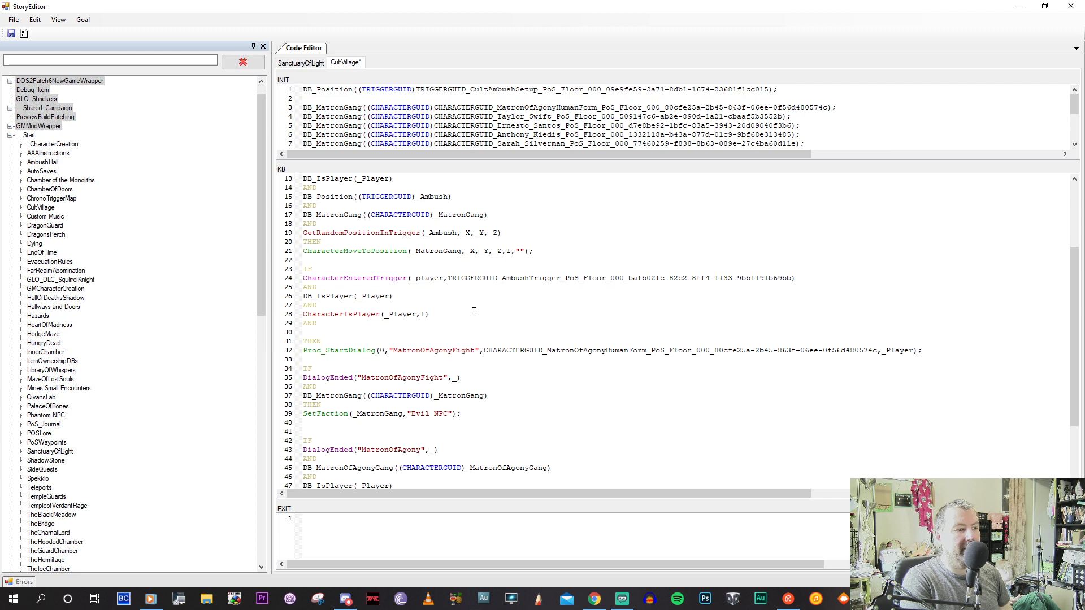
Start a PartyGetFlag condition under the new AND for _Player with the flag "MatronAgonyFight".
text(Pary)
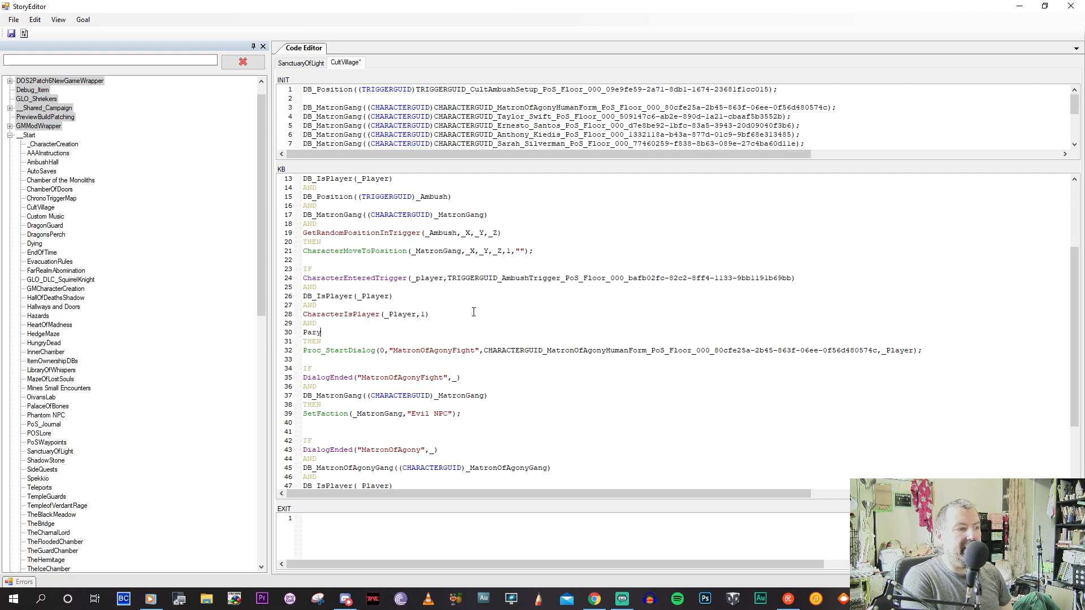
key(BackSpace)
text(t)
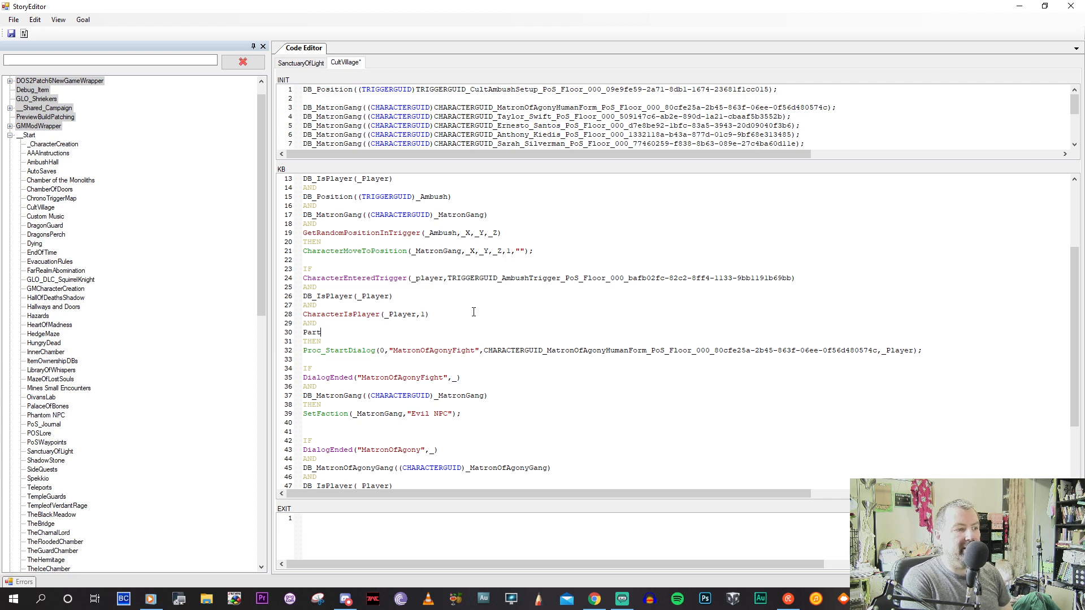
text(yGetFl)
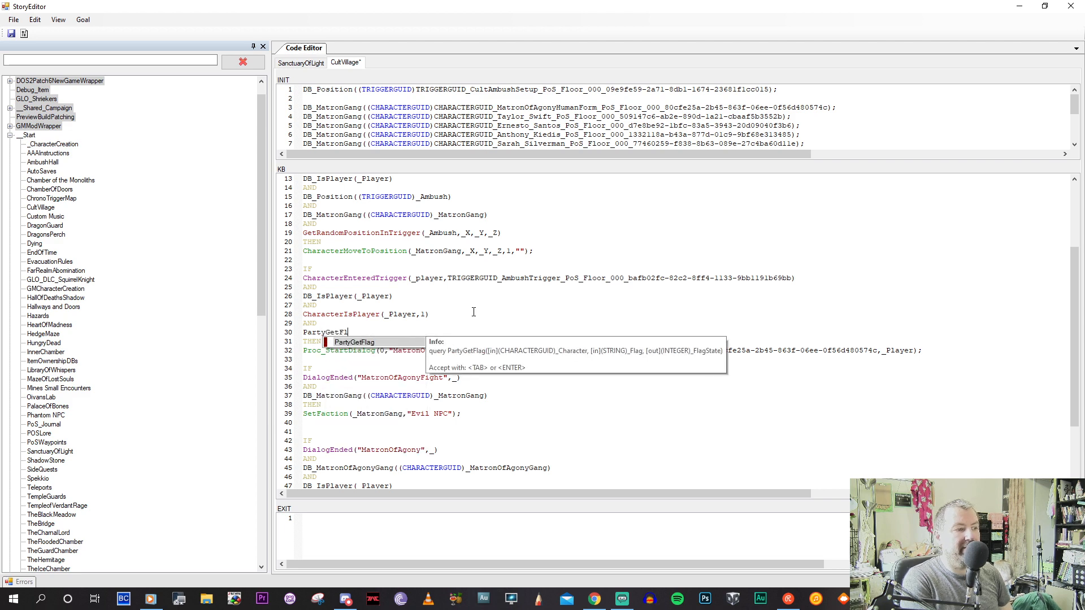
text(ag(")
key(BackSpace)
text(_)
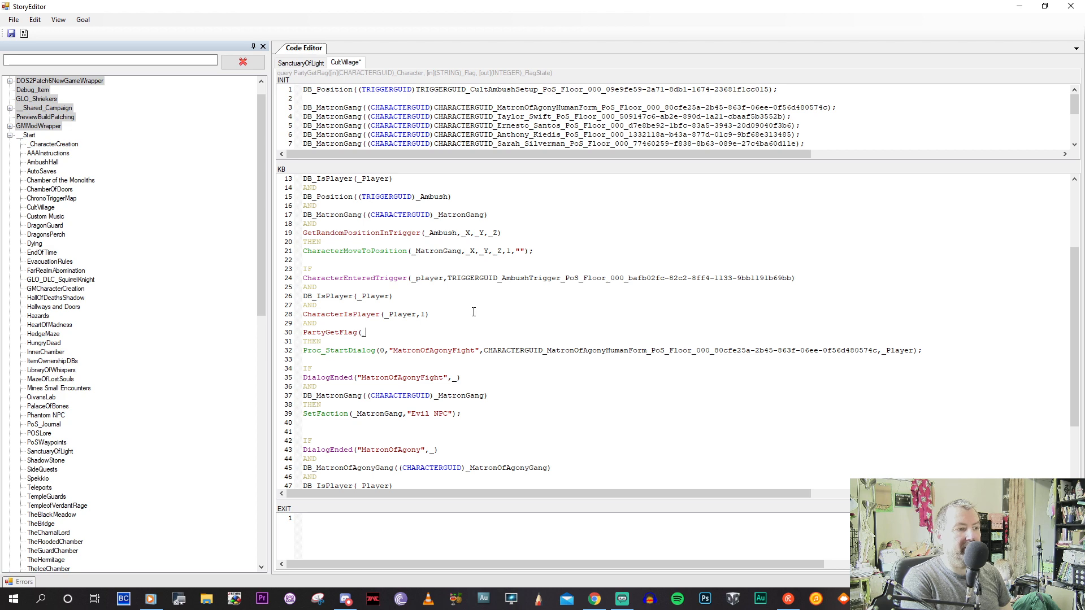
text(Player,"Matro)
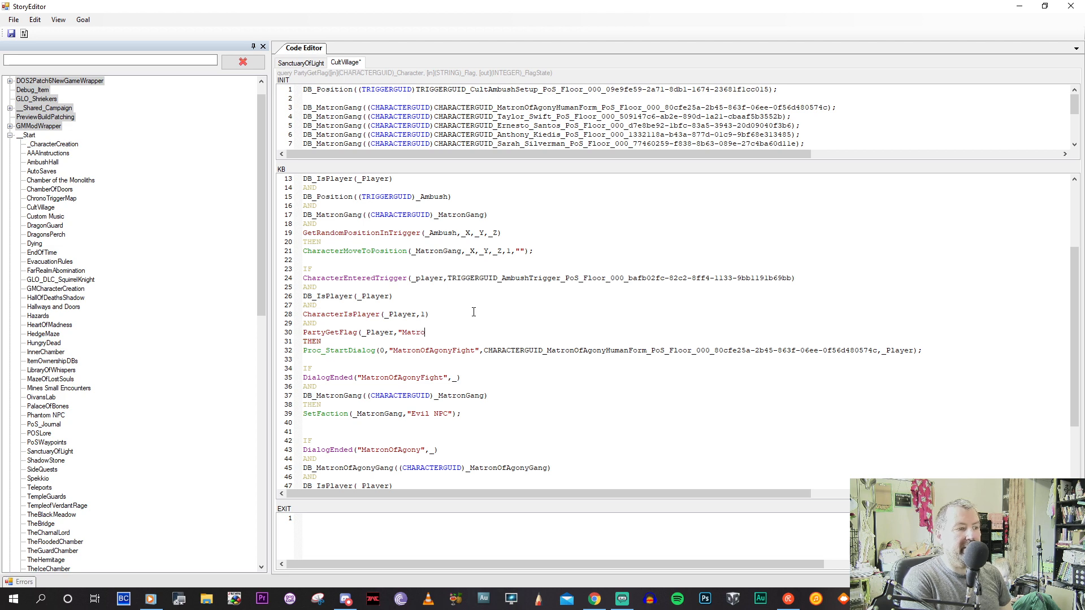
text(nAr)
text(onyFigh)
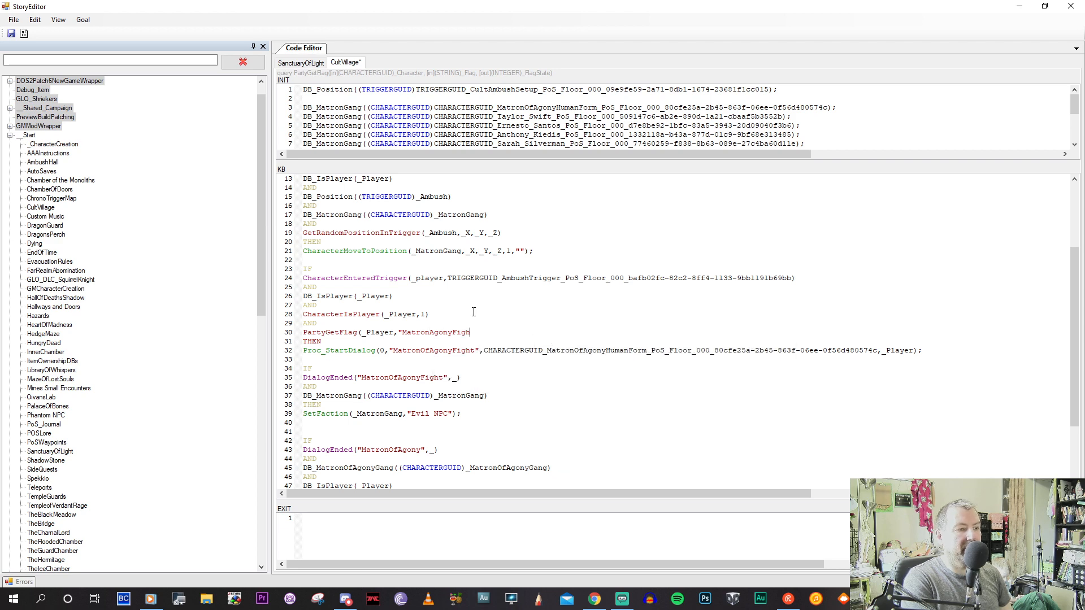
text(t")
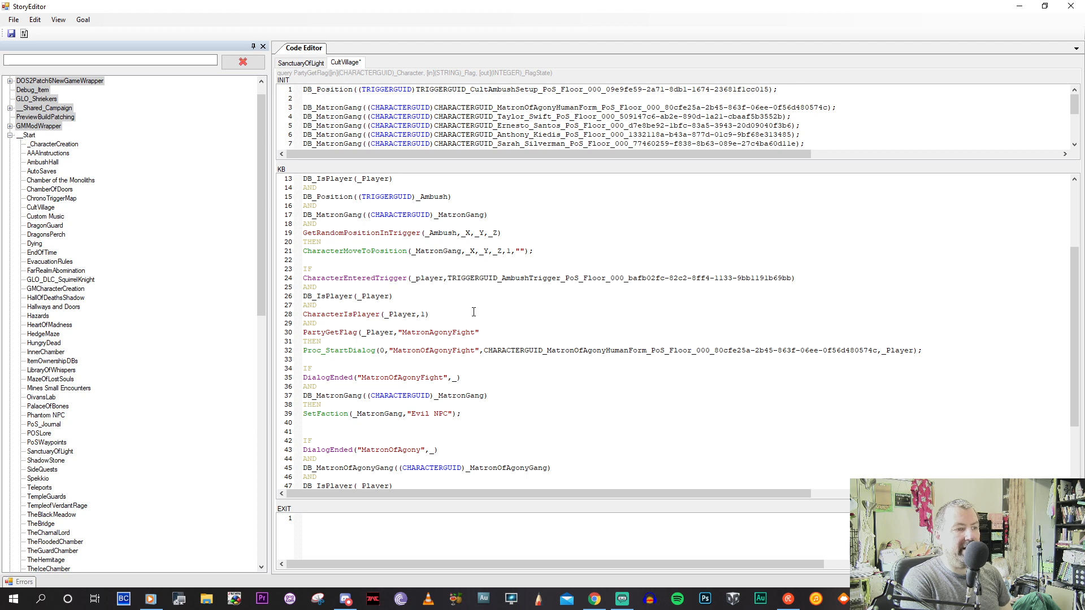
Change the condition's flag name to "MatronAgonyAmbushDialog" and complete it with a flag state of 0.
key(BackSpace)
key(BackSpace)
key(BackSpace)
key(BackSpace)
key(BackSpace)
key(BackSpace)
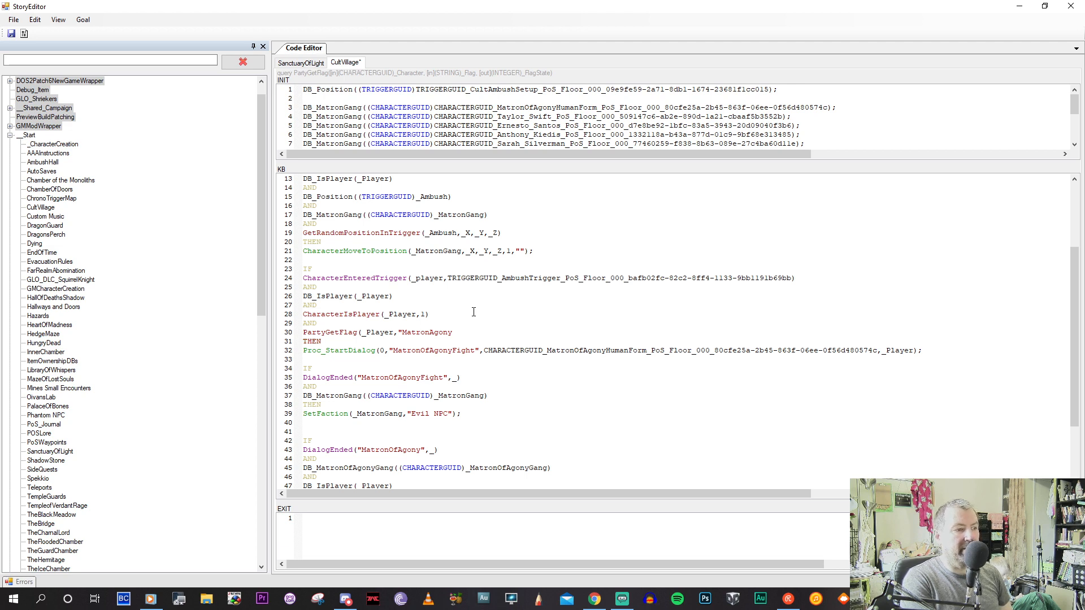
text(AmbushDia)
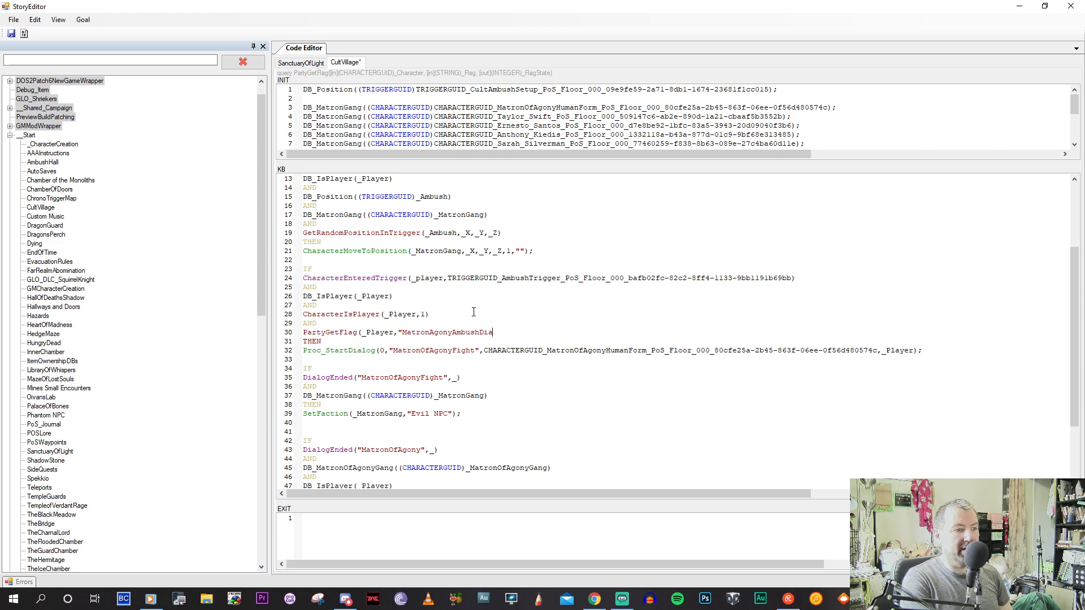
text(log",0)
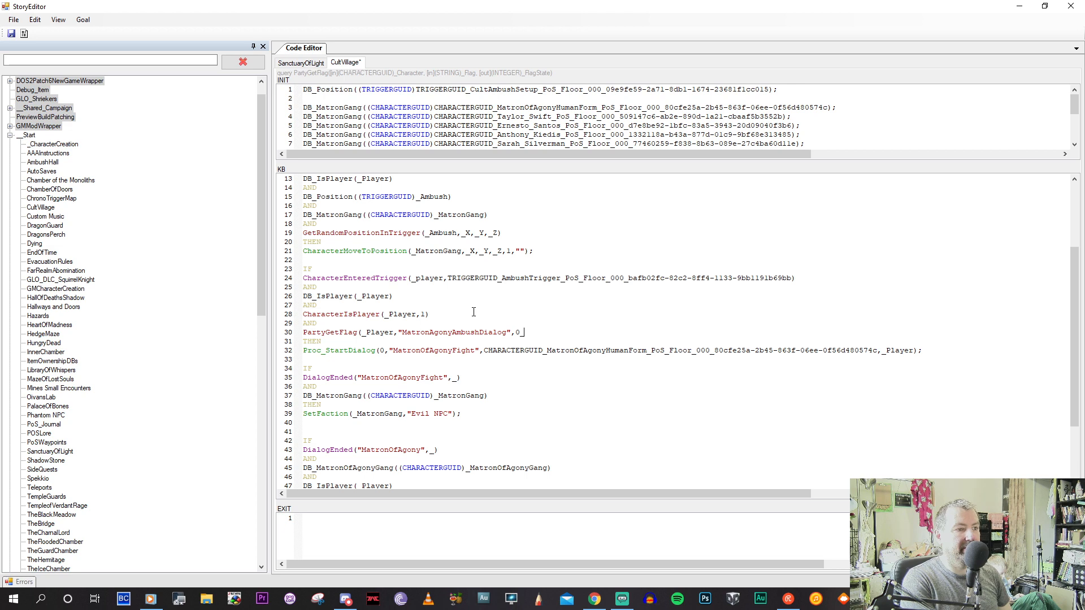
text())
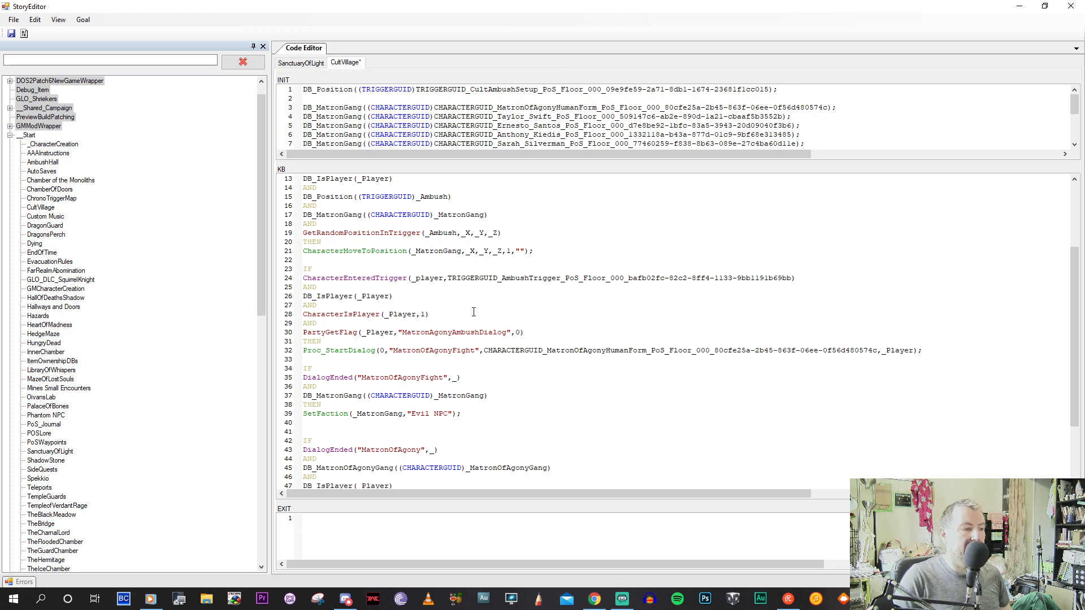
Copy the PartyGetFlag line onto a new line below the Proc_StartDialog call.
triple_click(310, 332)
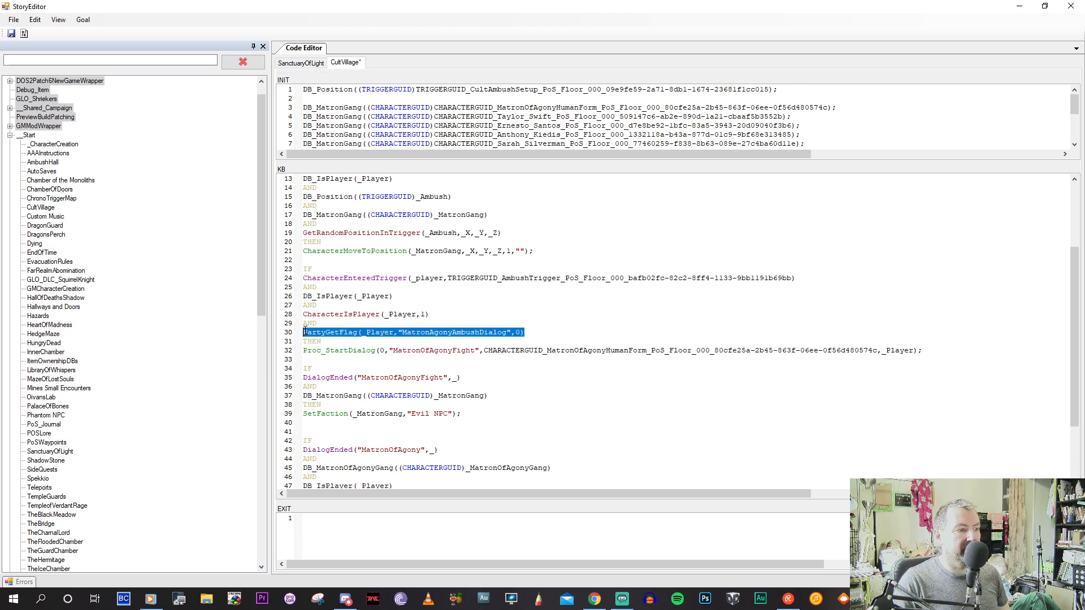
key(ctrl+c)
click(940, 351)
key(Return)
key(ctrl+v)
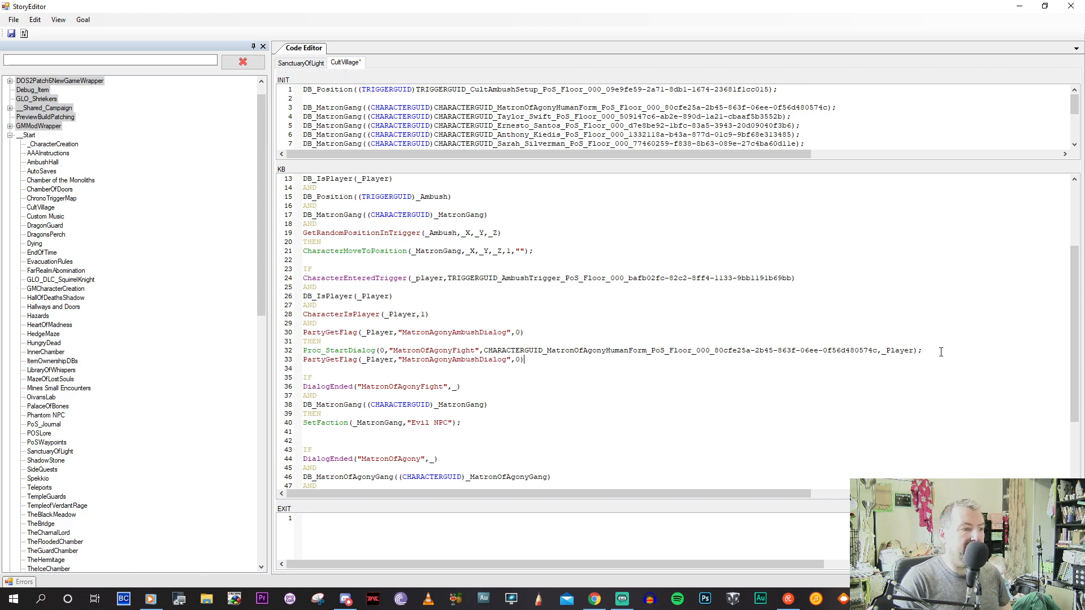
Change the copied call from PartyGetFlag to PartySetFlag.
double_click(330, 360)
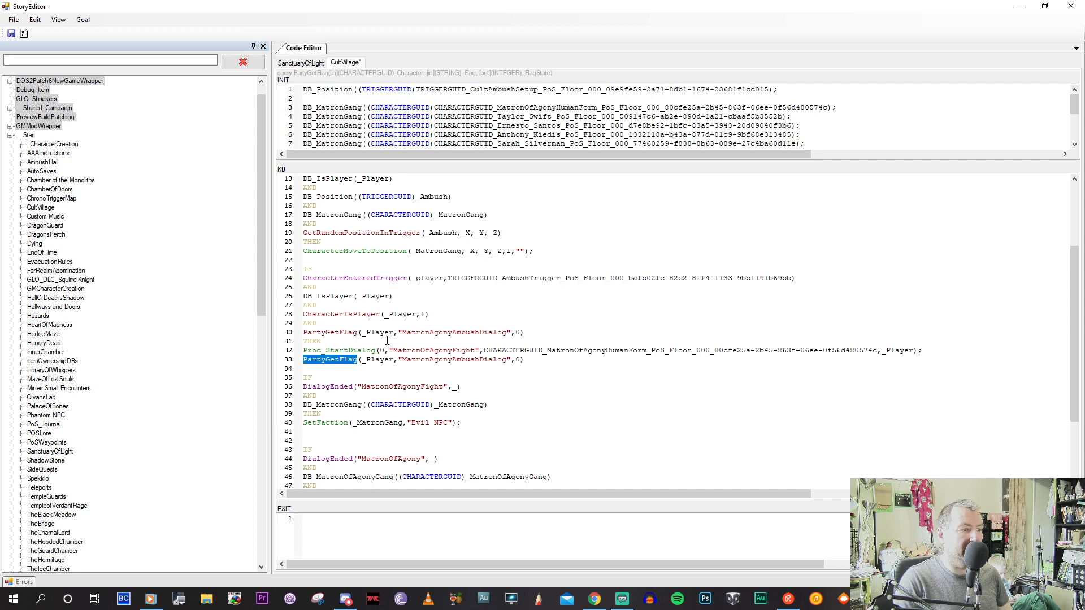
key(Home)
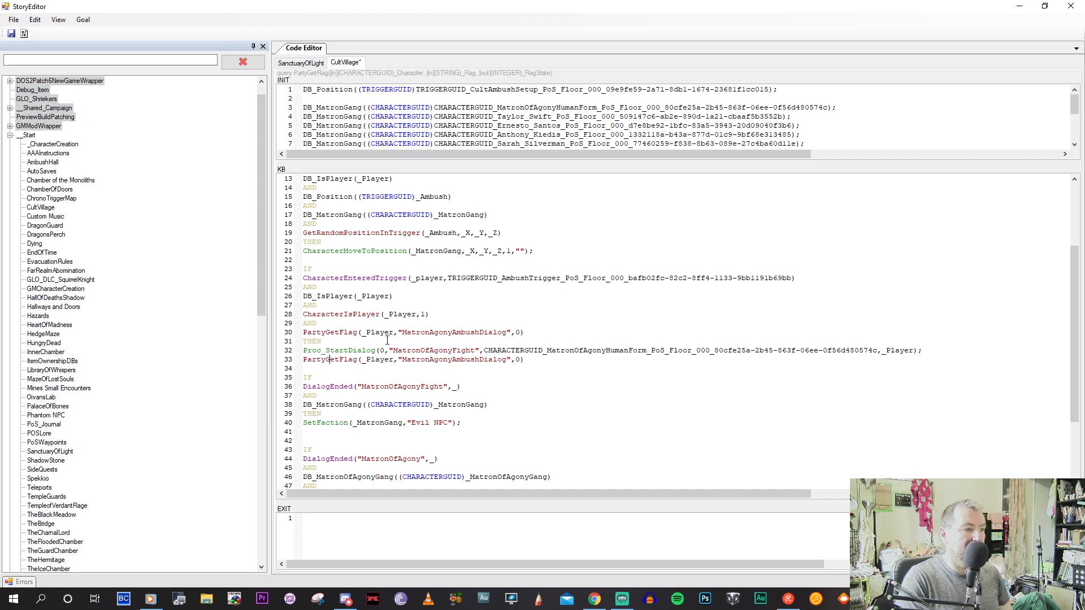
key(Delete)
key(Delete)
key(Delete)
text(SET)
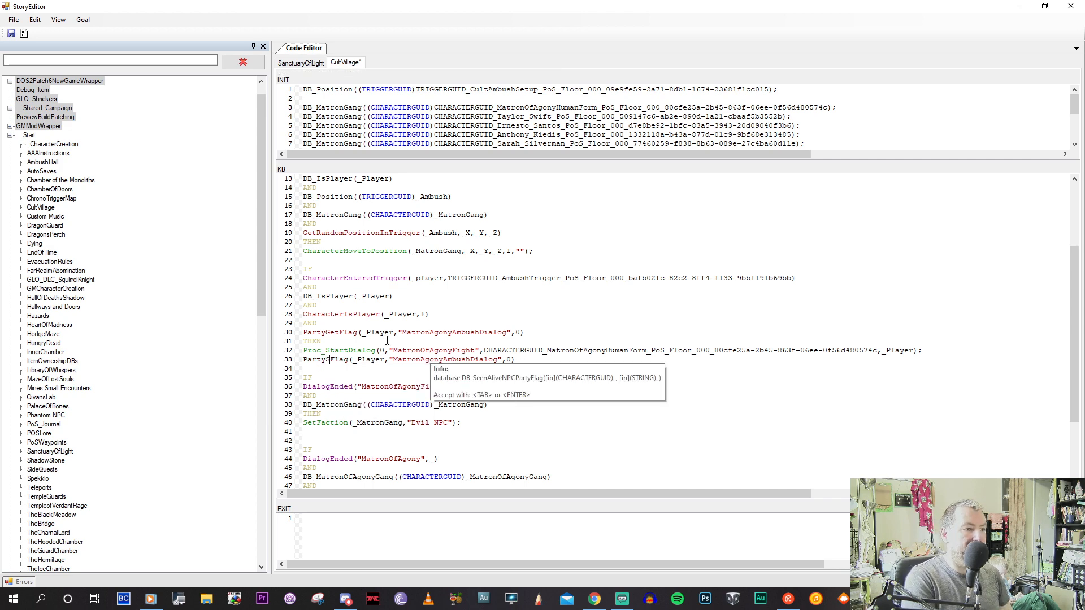
key(BackSpace)
key(BackSpace)
key(BackSpace)
text(Set)
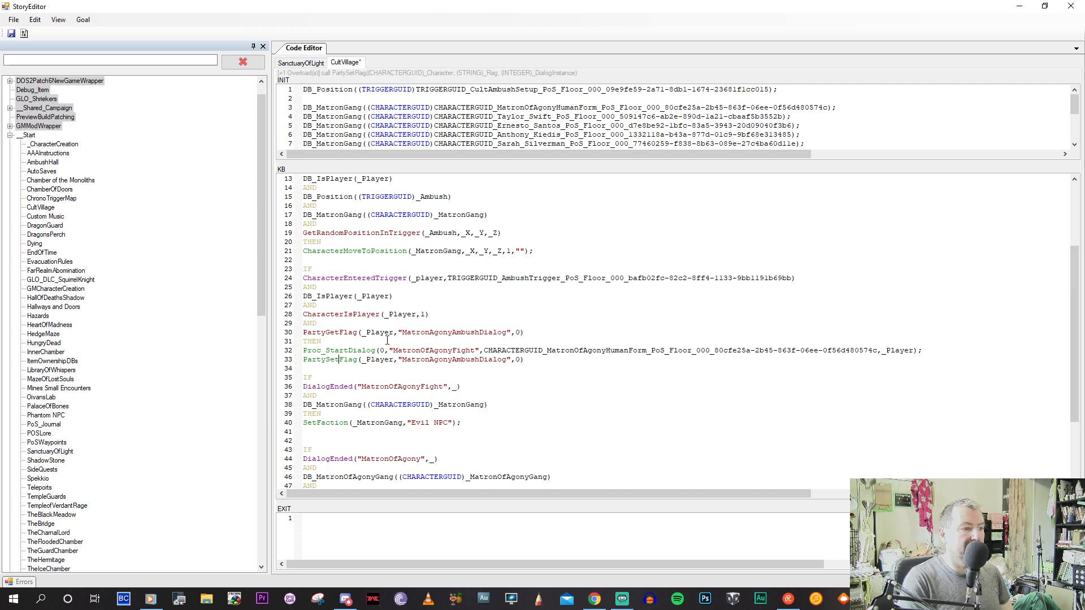
Set the last argument of the PartySetFlag call to 1.
click(410, 360)
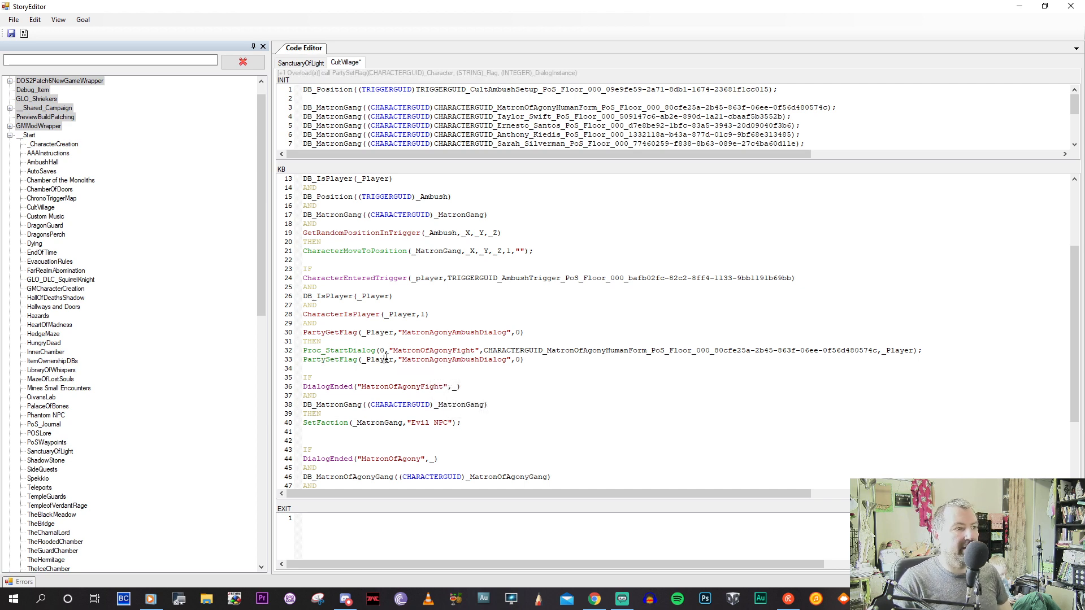
double_click(519, 360)
text(1))
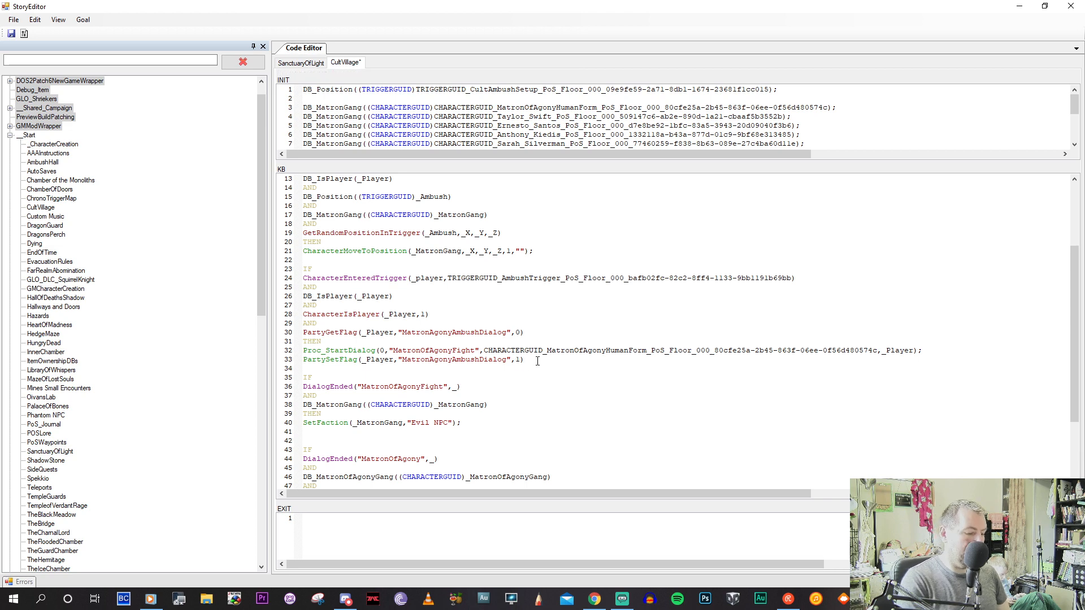
Terminate the PartySetFlag line with a semicolon and check it against the surrounding MatronOfAgonyFight dialog rules.
click(526, 351)
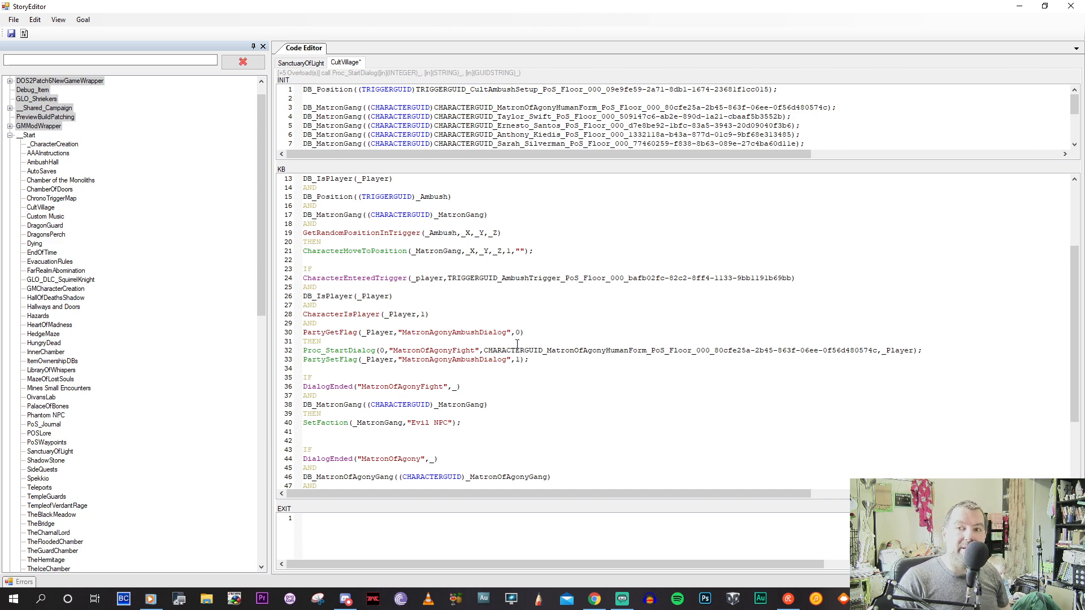
click(489, 349)
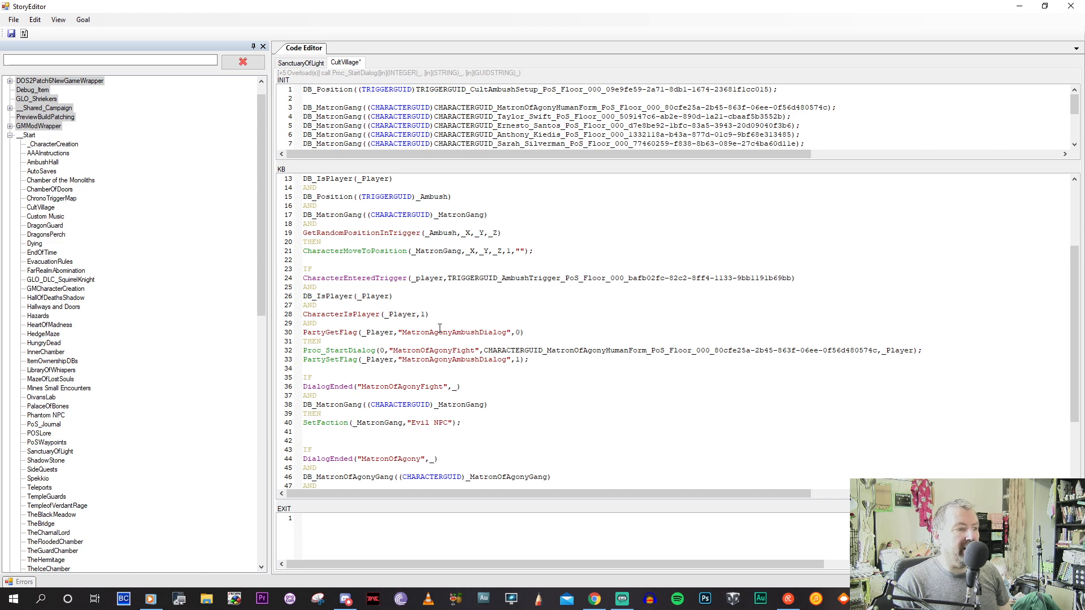
click(378, 386)
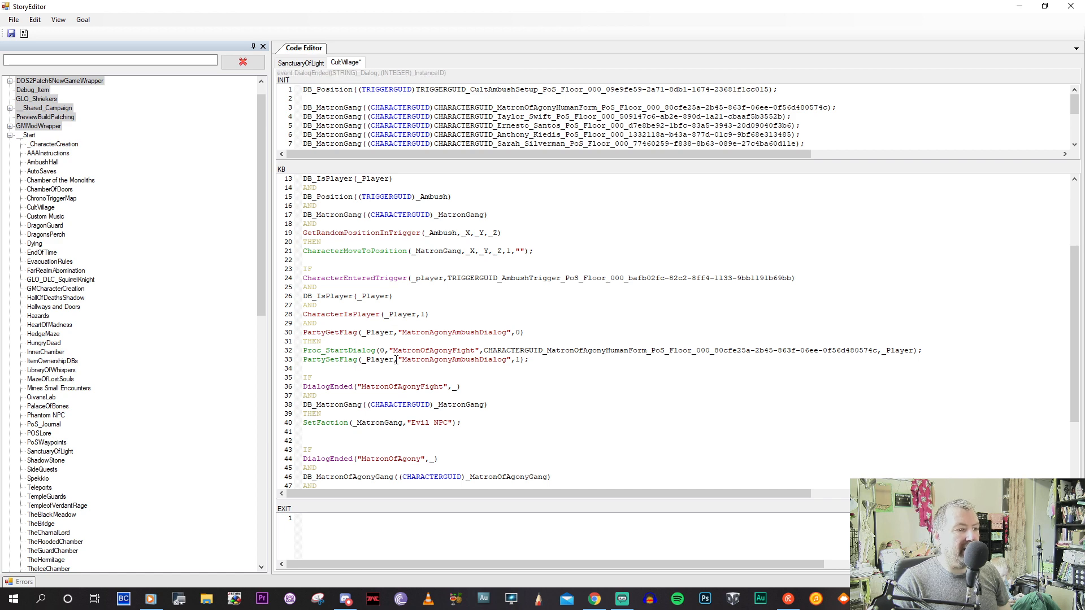
click(462, 405)
click(367, 426)
scroll(463, 373, down, 2)
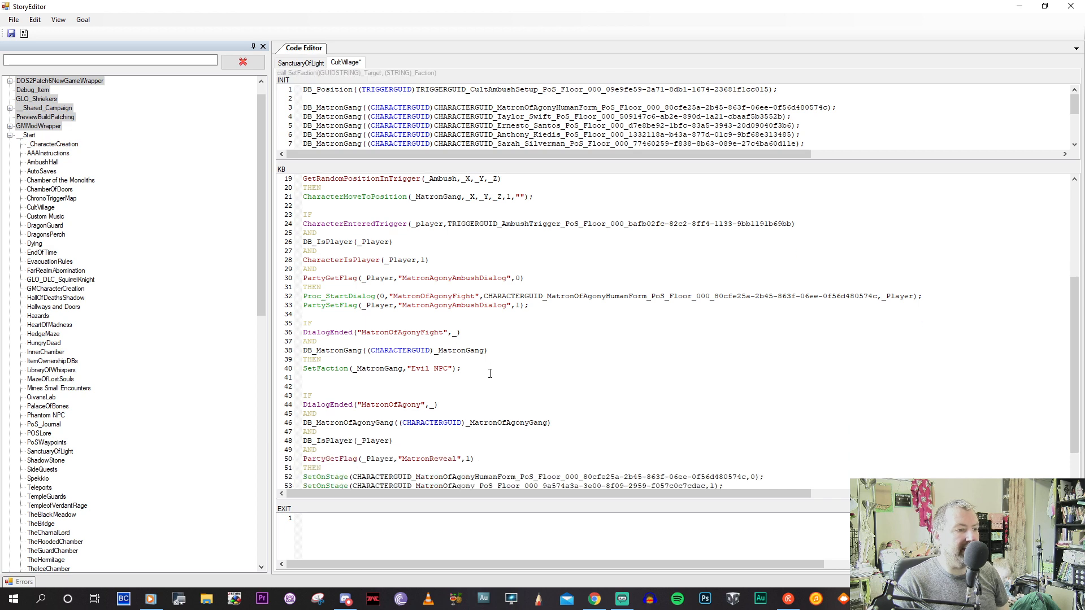
click(483, 305)
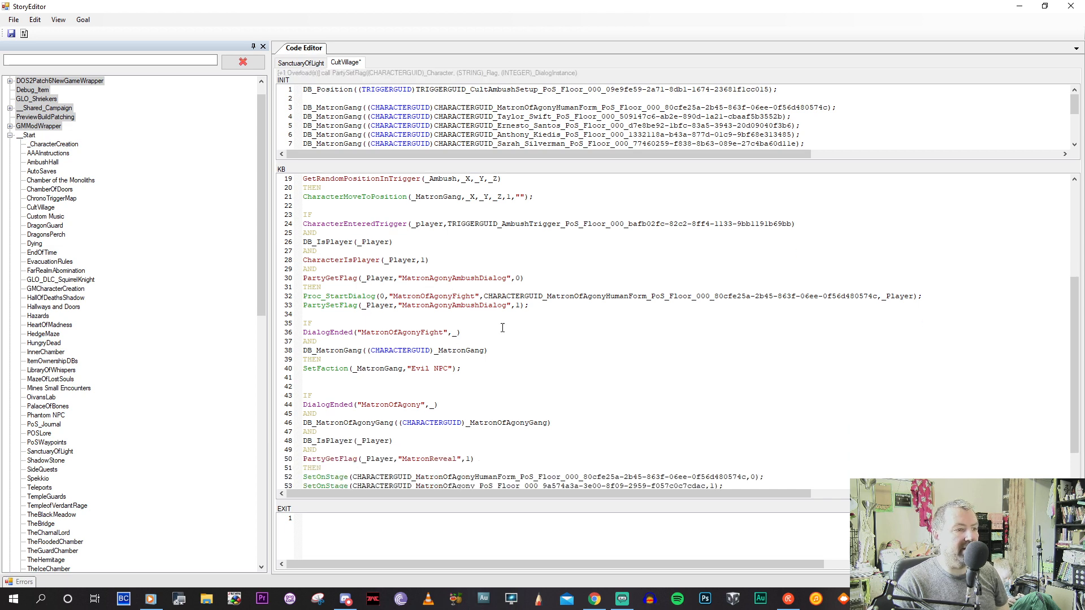
click(541, 302)
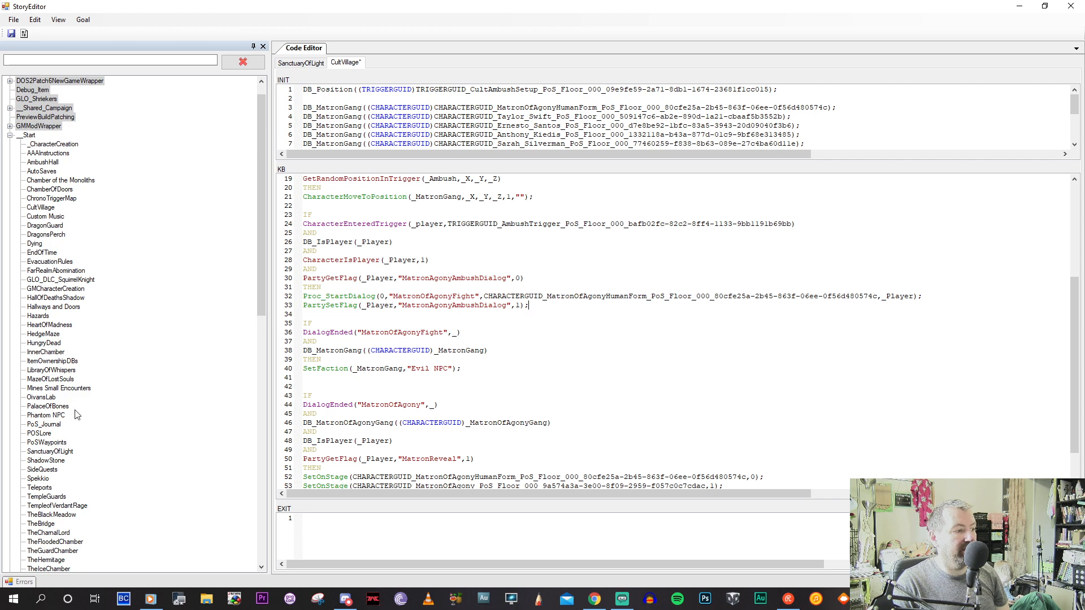
Examine how the AAAInstructions script uses party flags to run its trigger dialogs once, then close that script.
scroll(74, 415, down, 2)
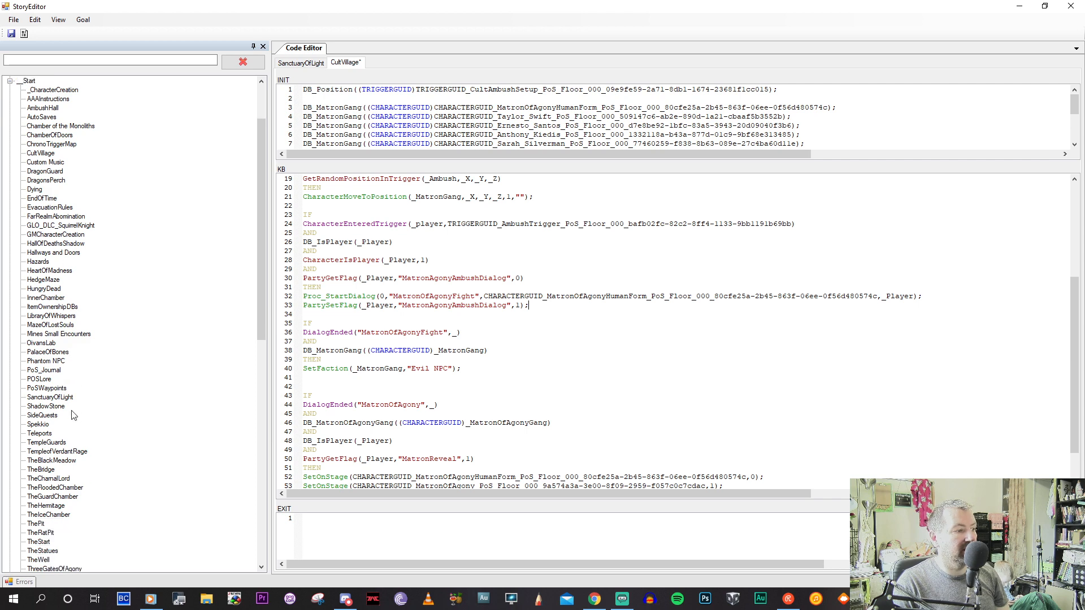
scroll(74, 415, up, 2)
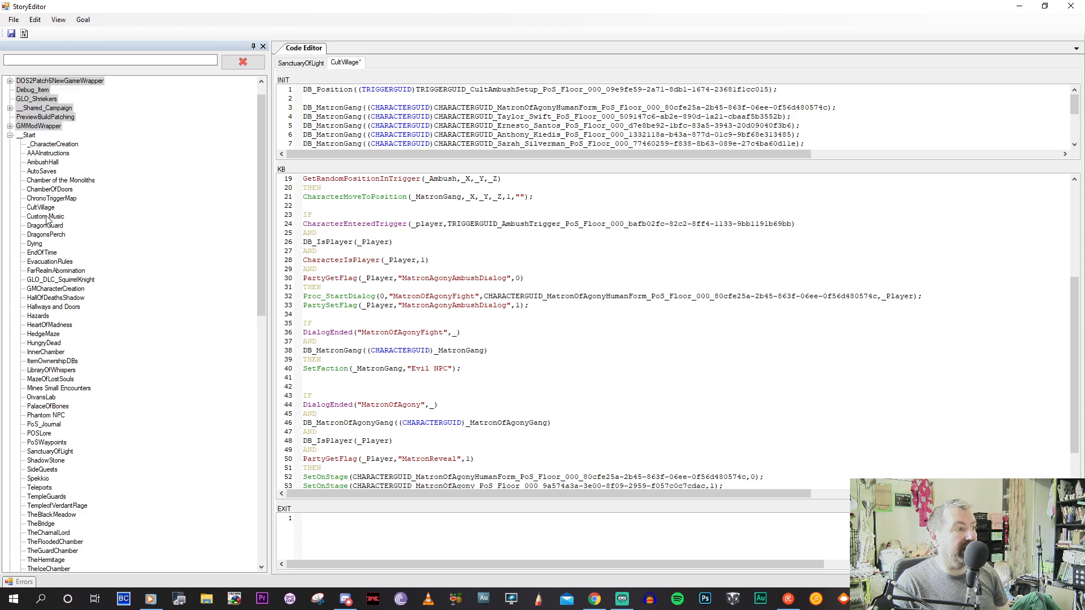
double_click(47, 154)
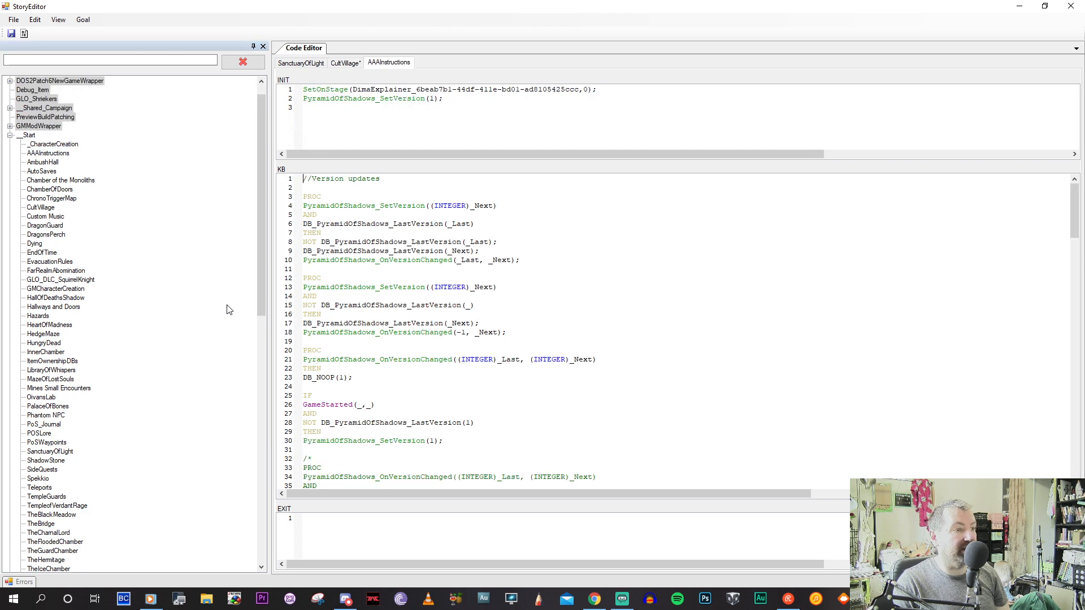
scroll(431, 314, down, 8)
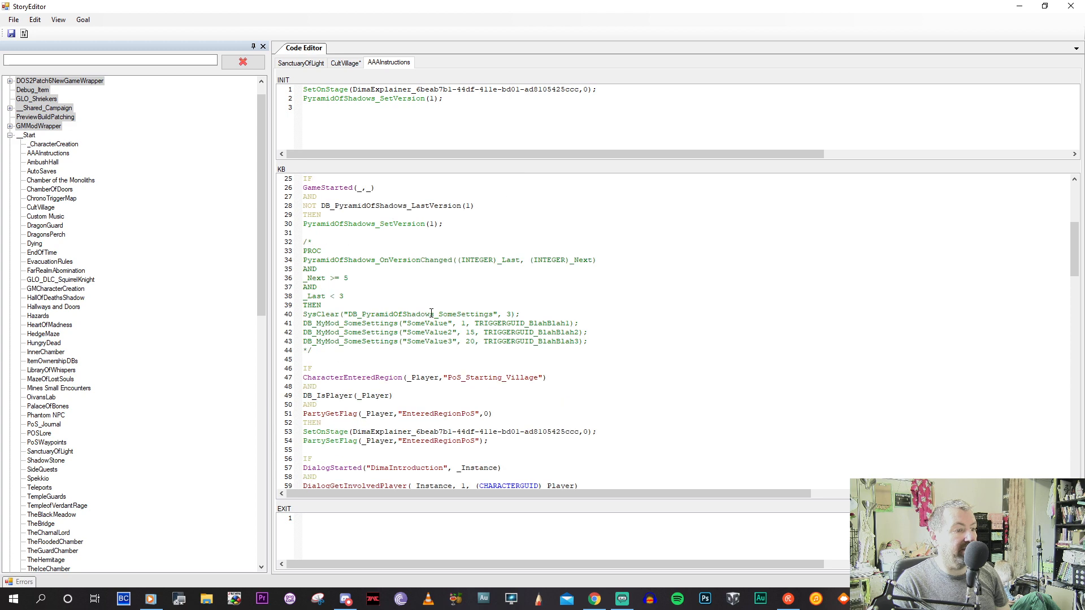
scroll(431, 314, down, 5)
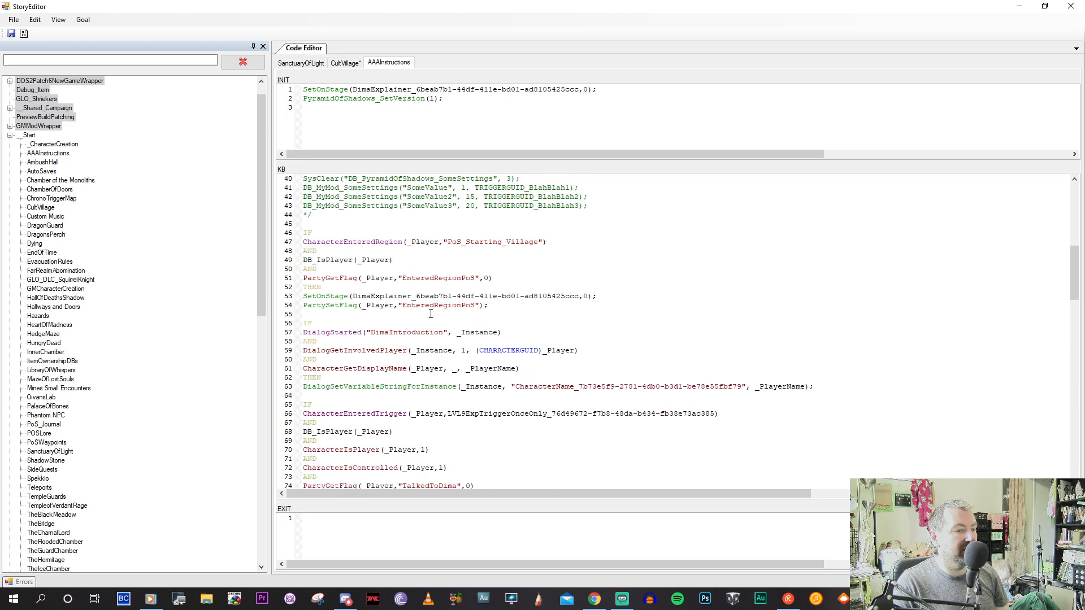
scroll(430, 314, down, 3)
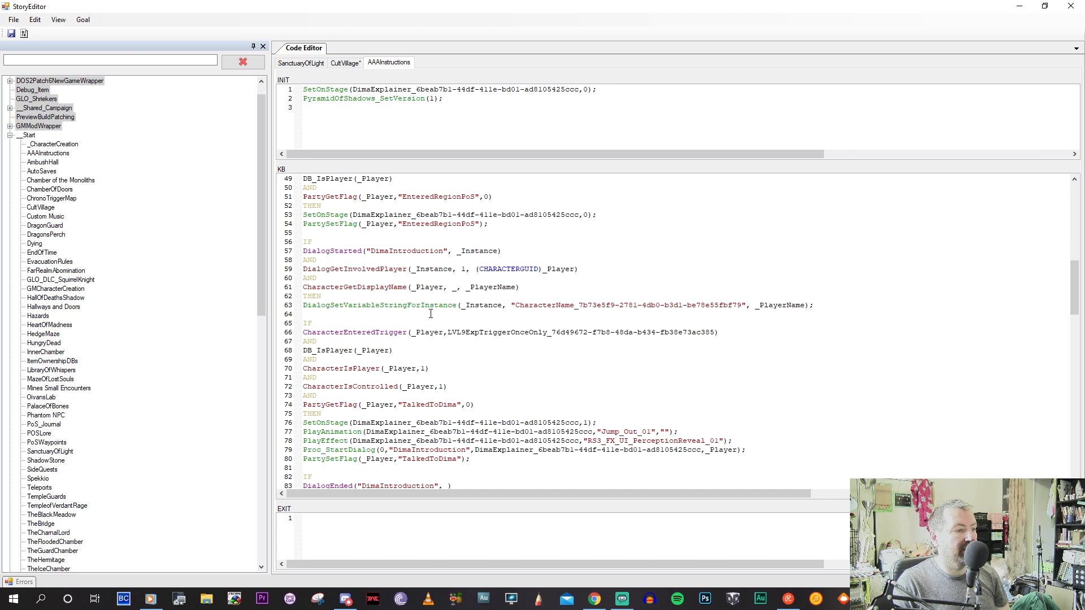
scroll(430, 314, down, 3)
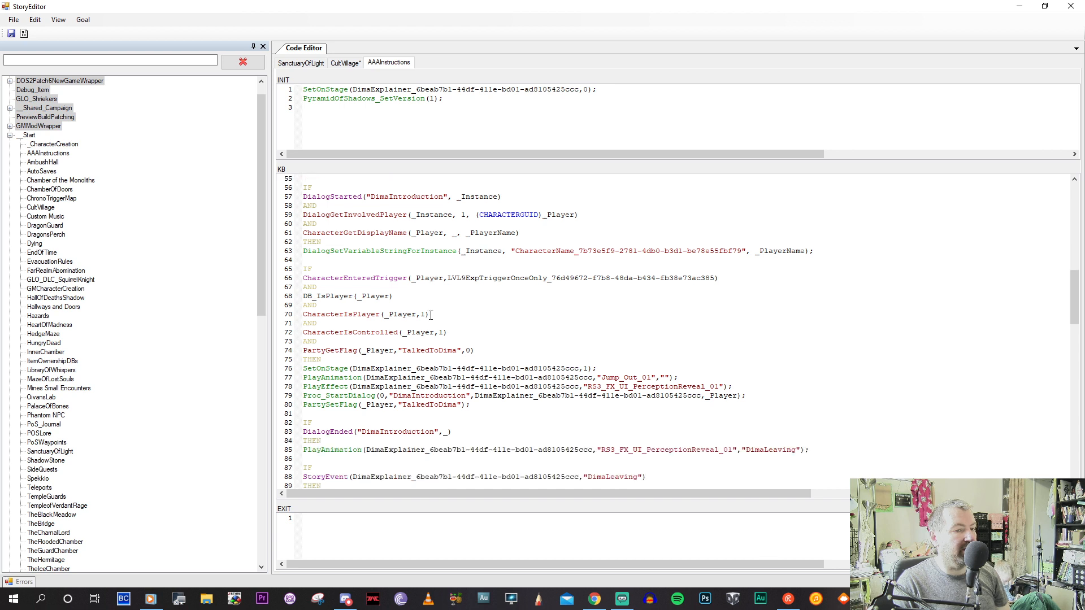
scroll(430, 314, down, 1)
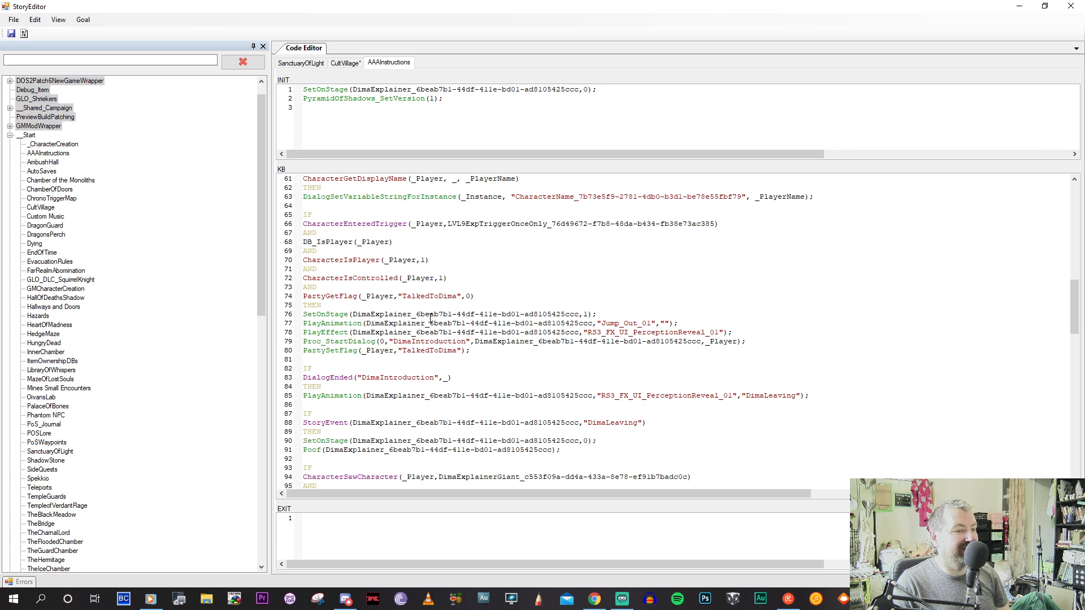
scroll(430, 316, down, 1)
scroll(430, 318, down, 2)
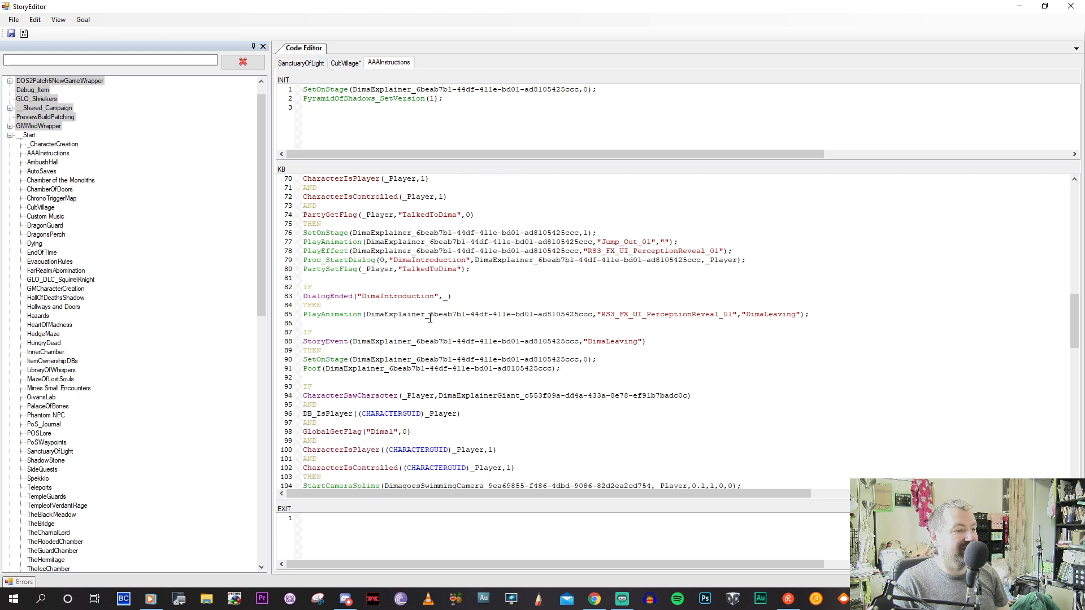
scroll(430, 318, down, 7)
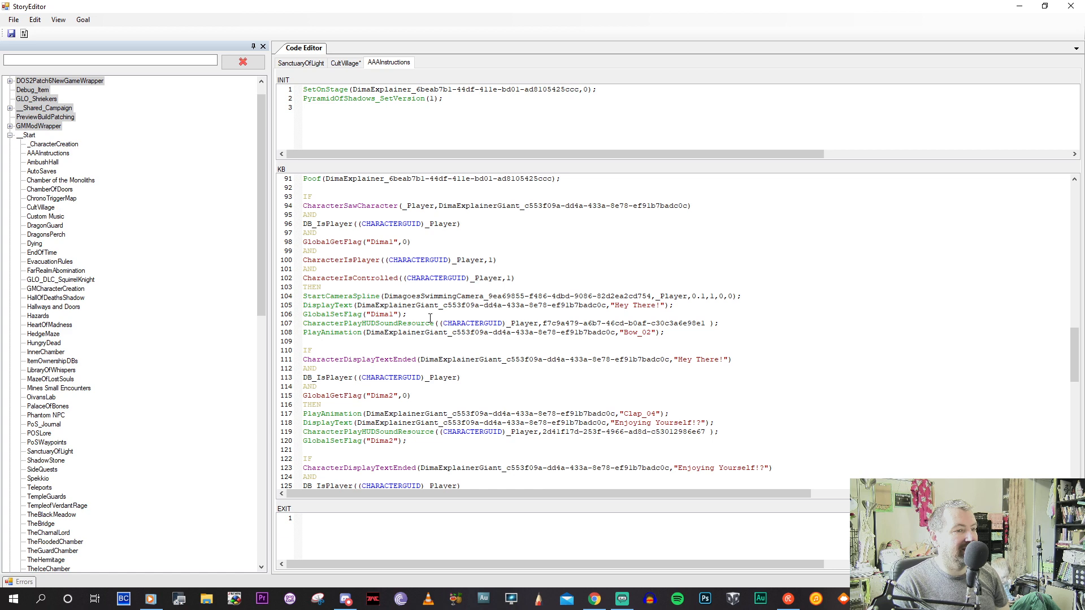
middle_click(387, 63)
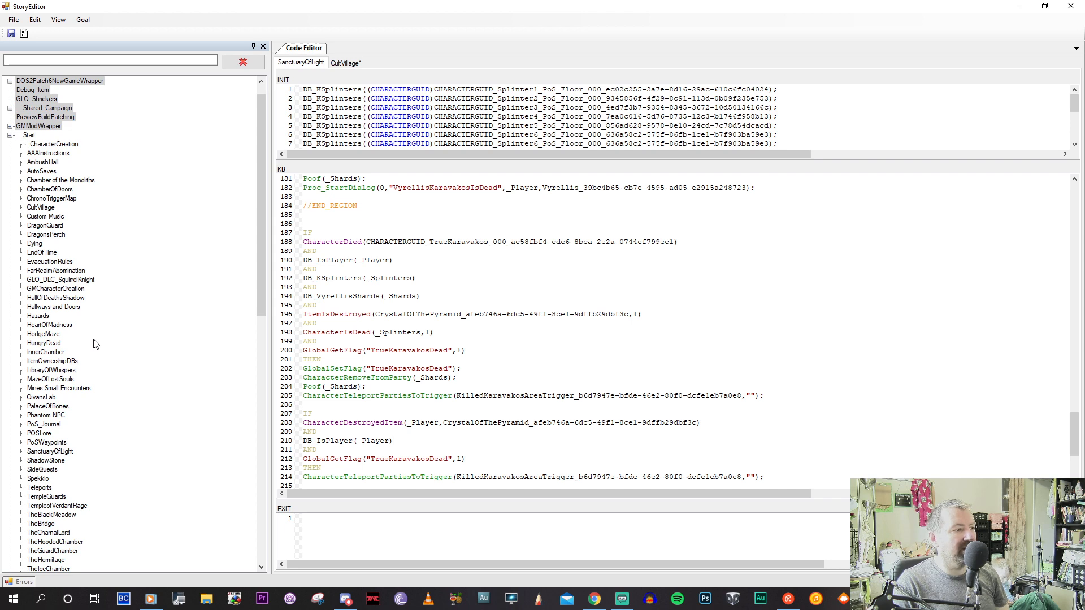
Examine the trigger conditions and Proc_StartDialog calls for DragonSummit in the DragonsPerch script, then close it.
double_click(46, 234)
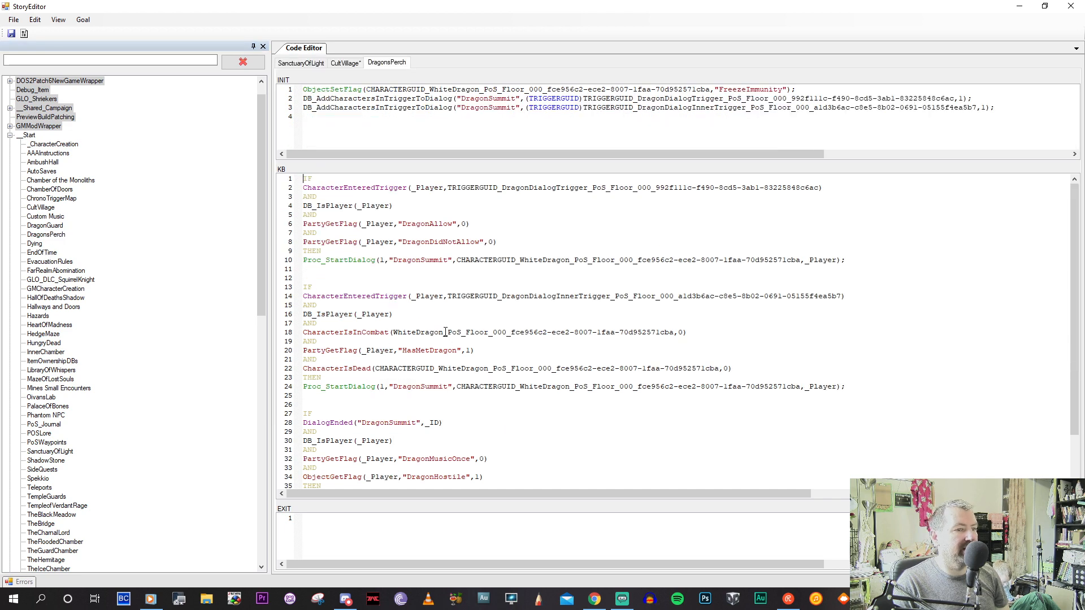
scroll(445, 331, down, 2)
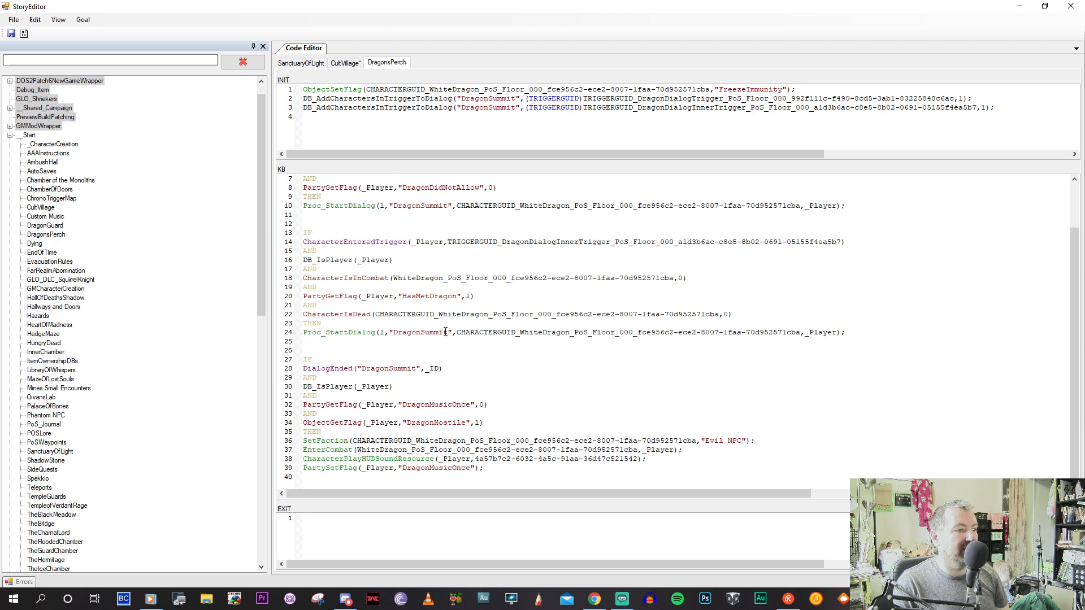
scroll(445, 332, up, 2)
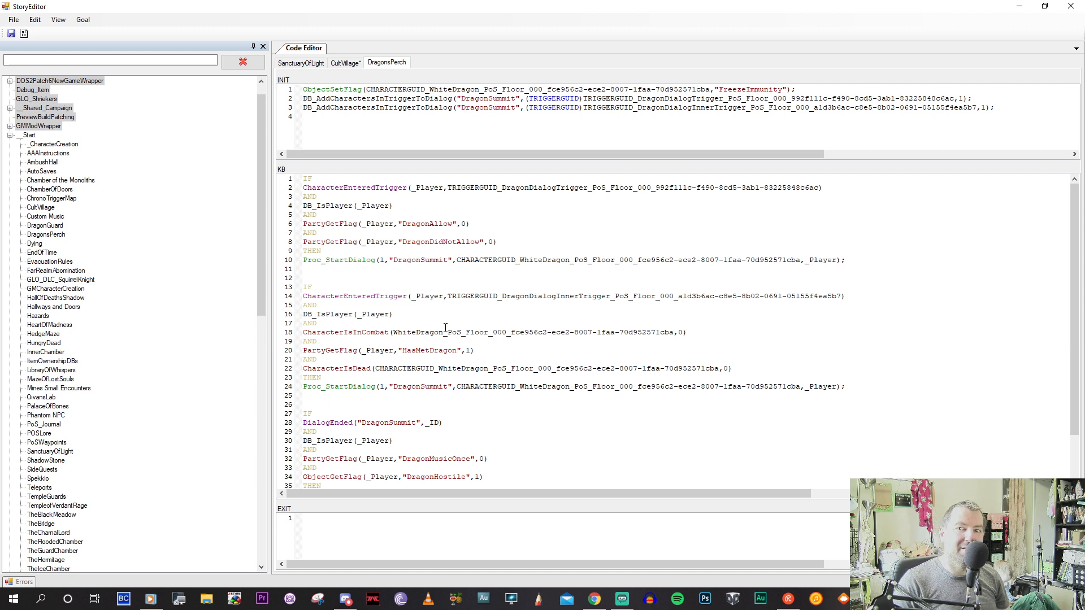
scroll(445, 327, down, 2)
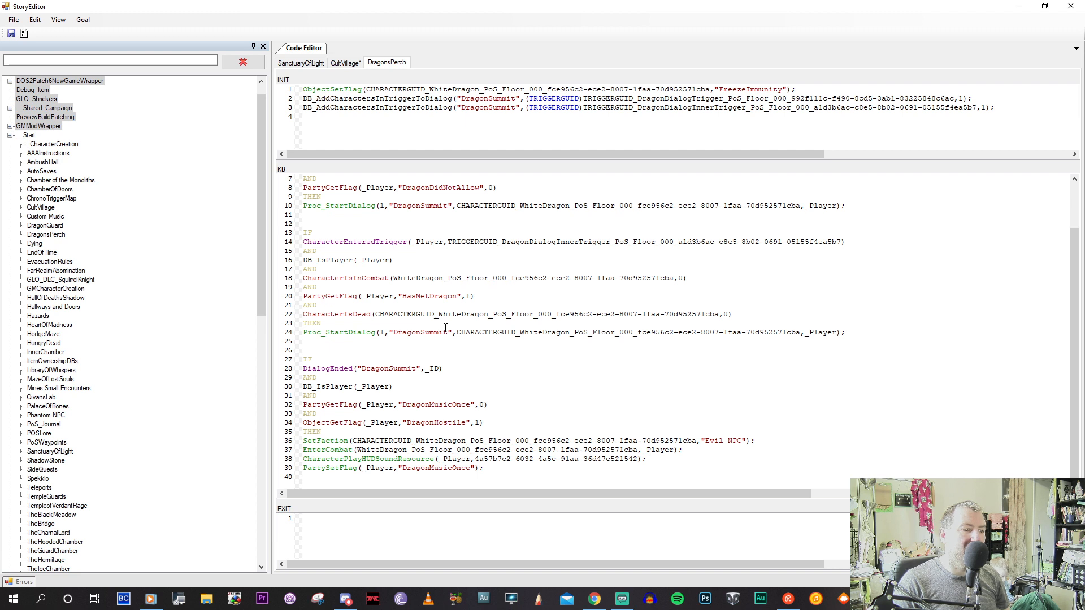
scroll(445, 327, up, 2)
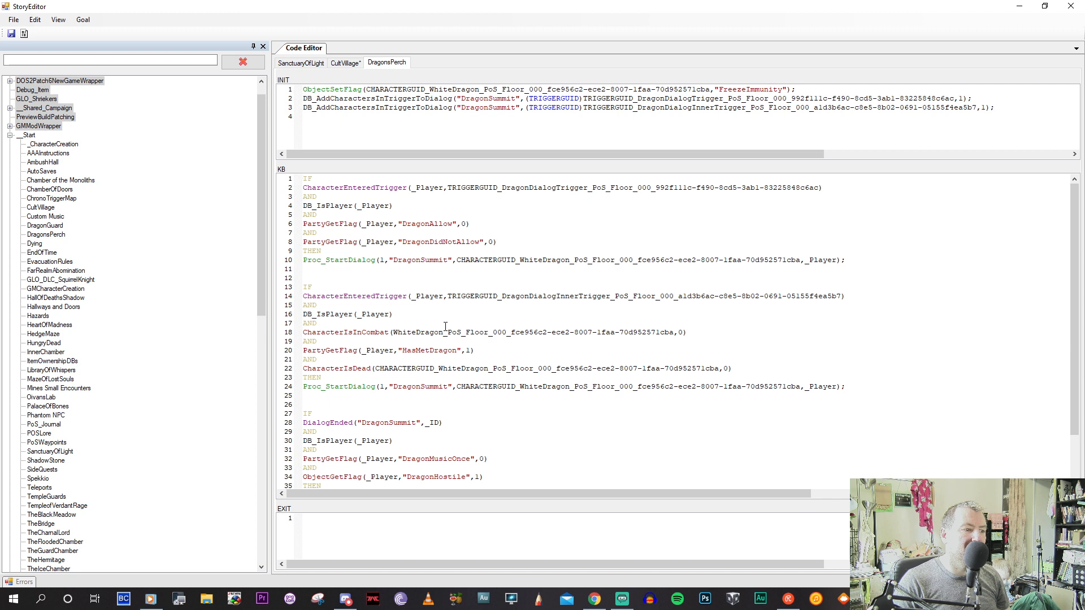
click(380, 261)
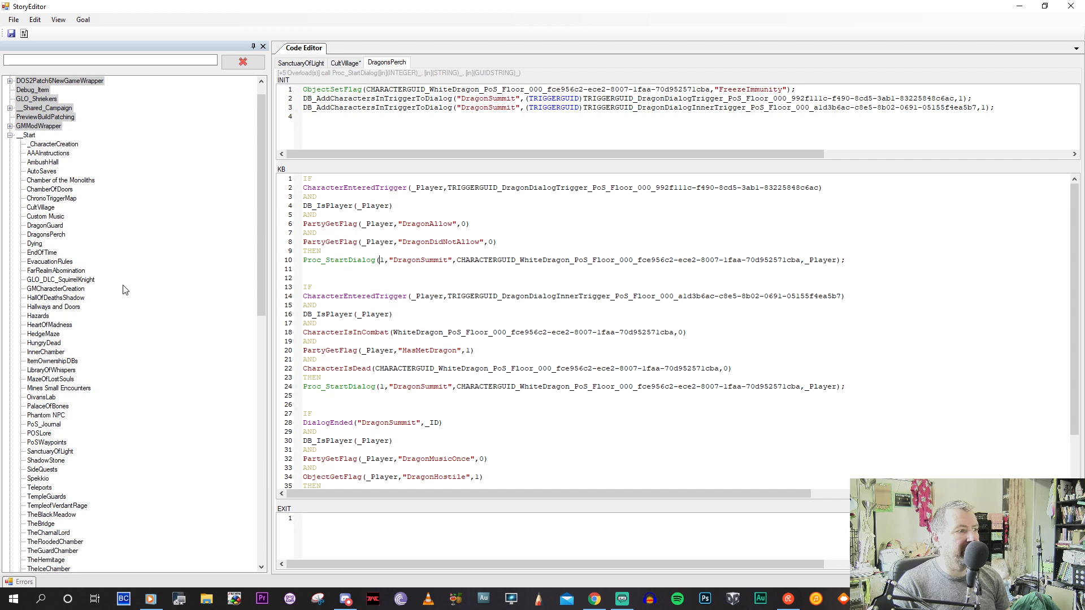
middle_click(383, 63)
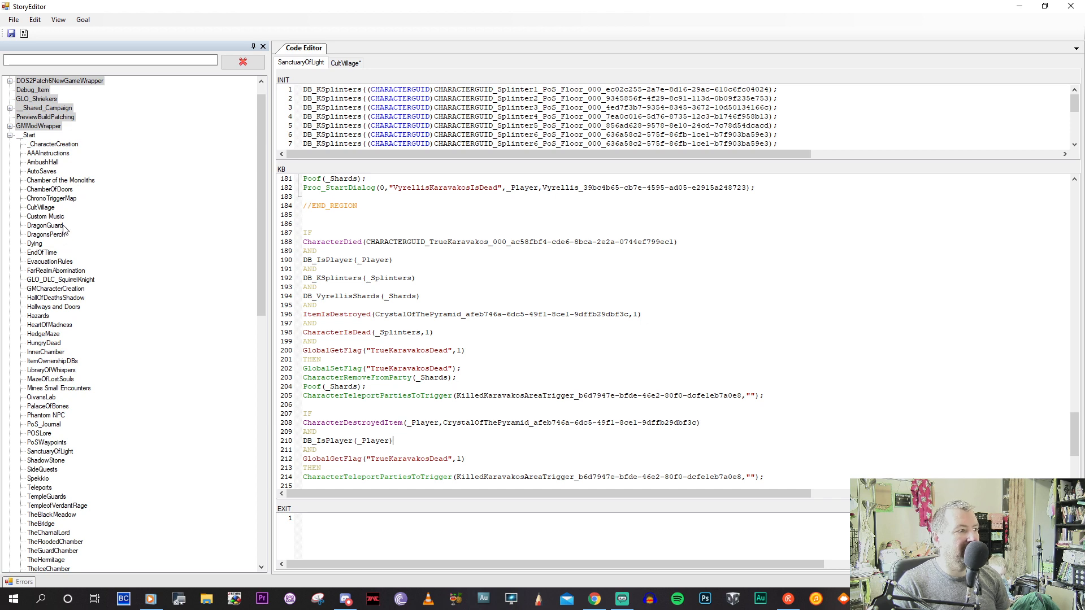
Examine the FarRealmAbomination and InnerChamber scripts for comparable trigger, dialog and flag rules, closing each one after reading.
click(59, 274)
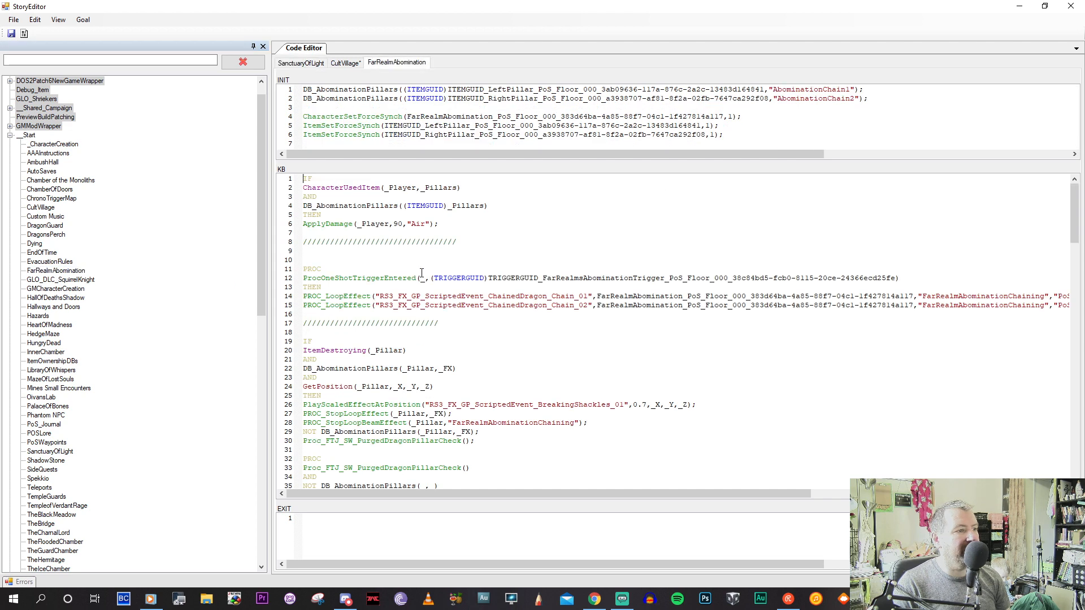
middle_click(410, 64)
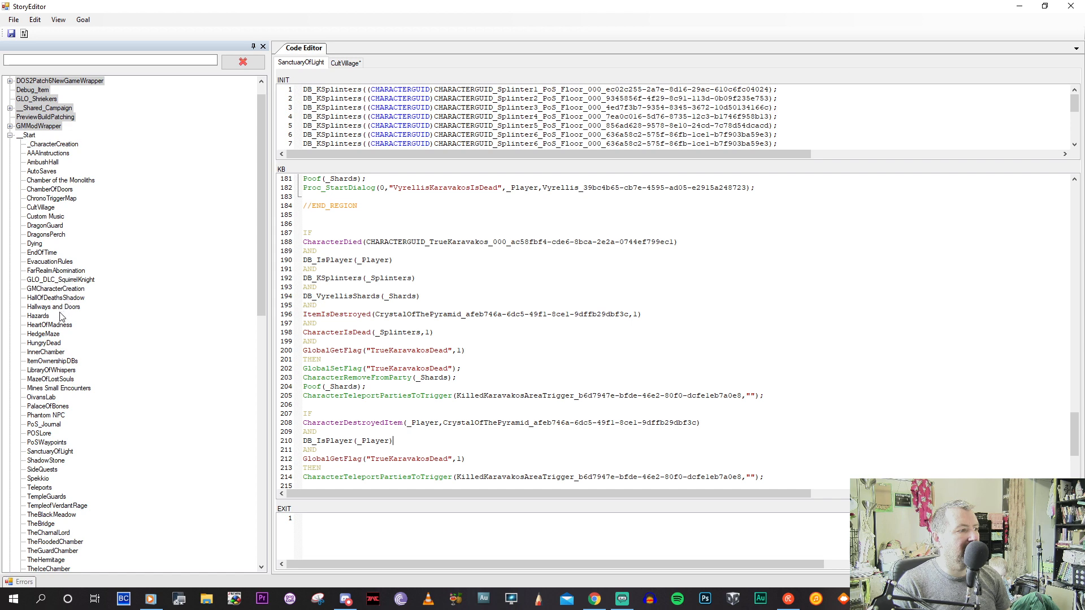
click(51, 355)
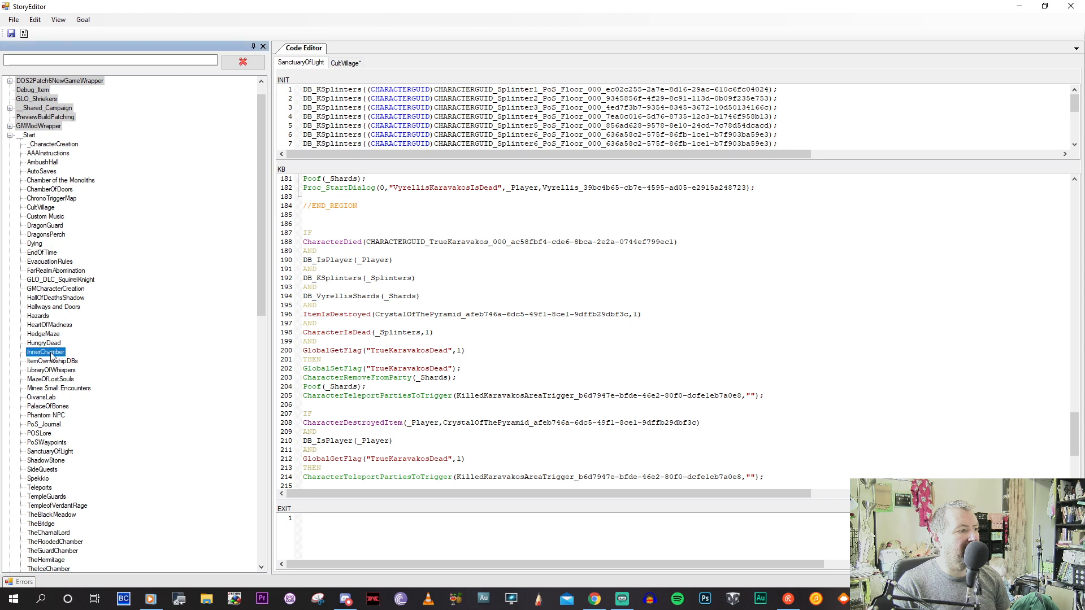
double_click(51, 355)
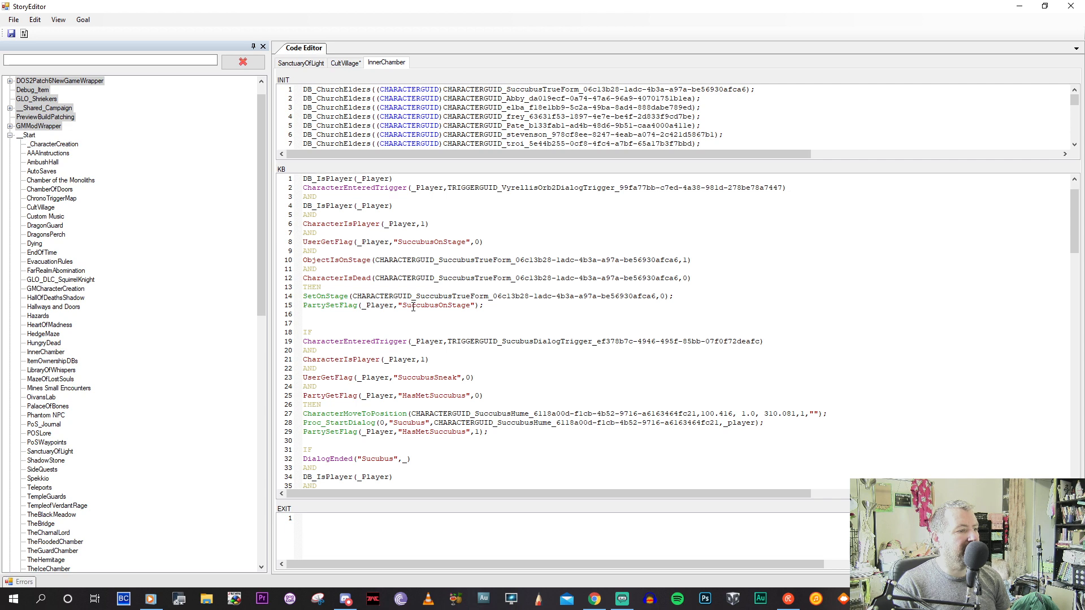
scroll(413, 307, down, 6)
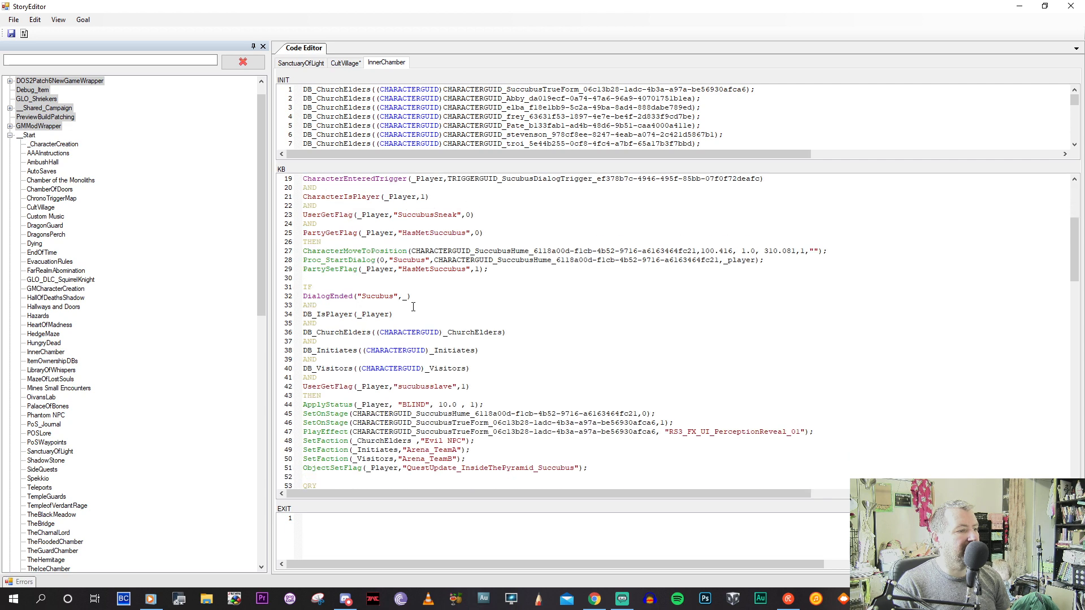
scroll(413, 307, down, 11)
scroll(413, 306, down, 9)
scroll(413, 307, down, 13)
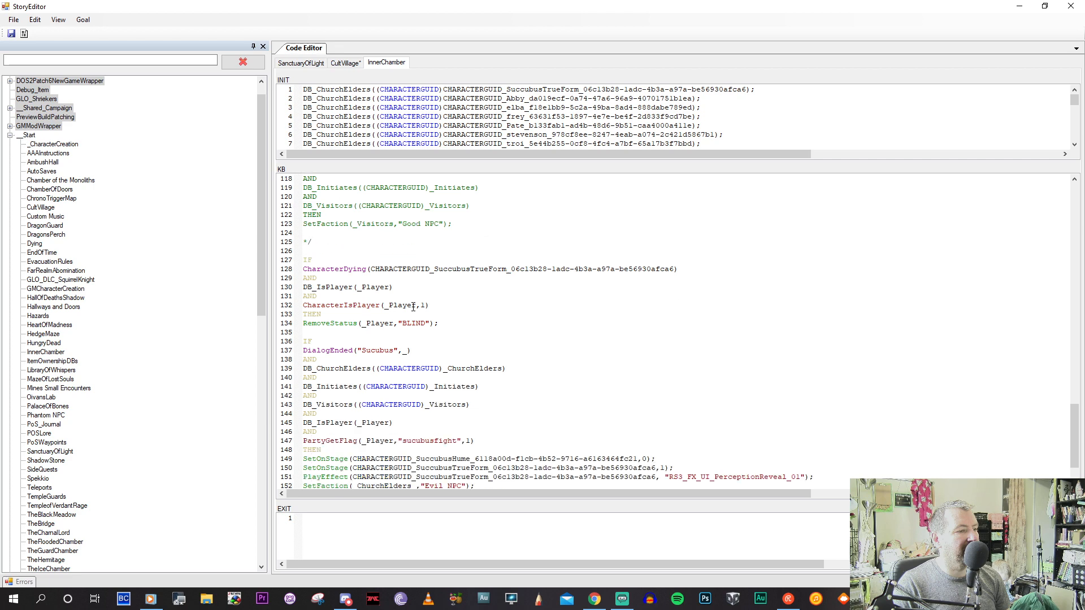
scroll(413, 307, down, 2)
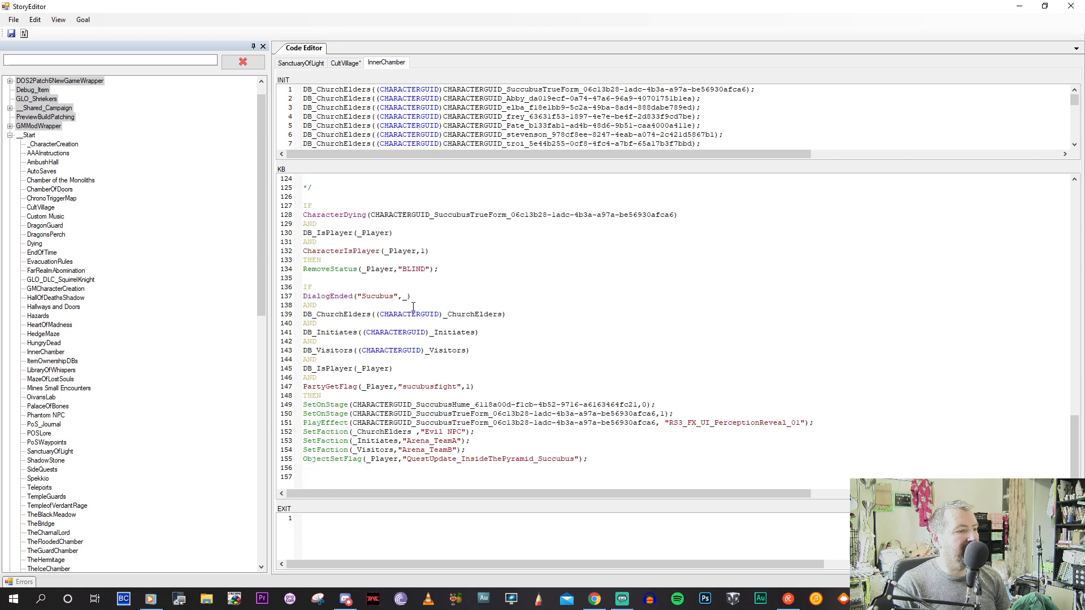
middle_click(399, 65)
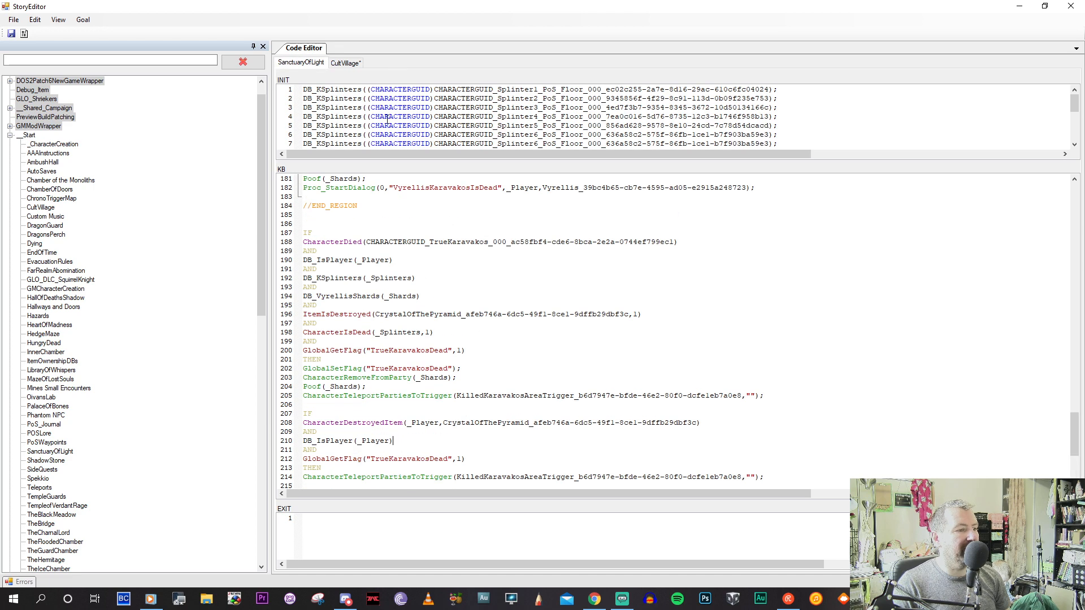
Return to the CultVillage script and review its DialogEnded rules for MatronOfAgonyFight and MatronOfAgony.
click(344, 63)
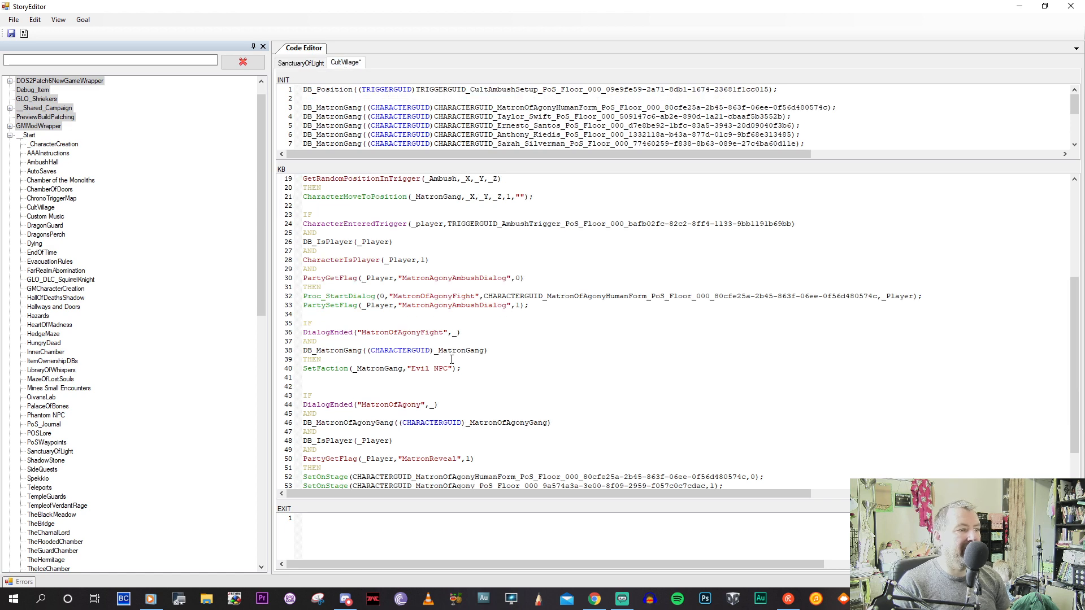
scroll(428, 370, down, 2)
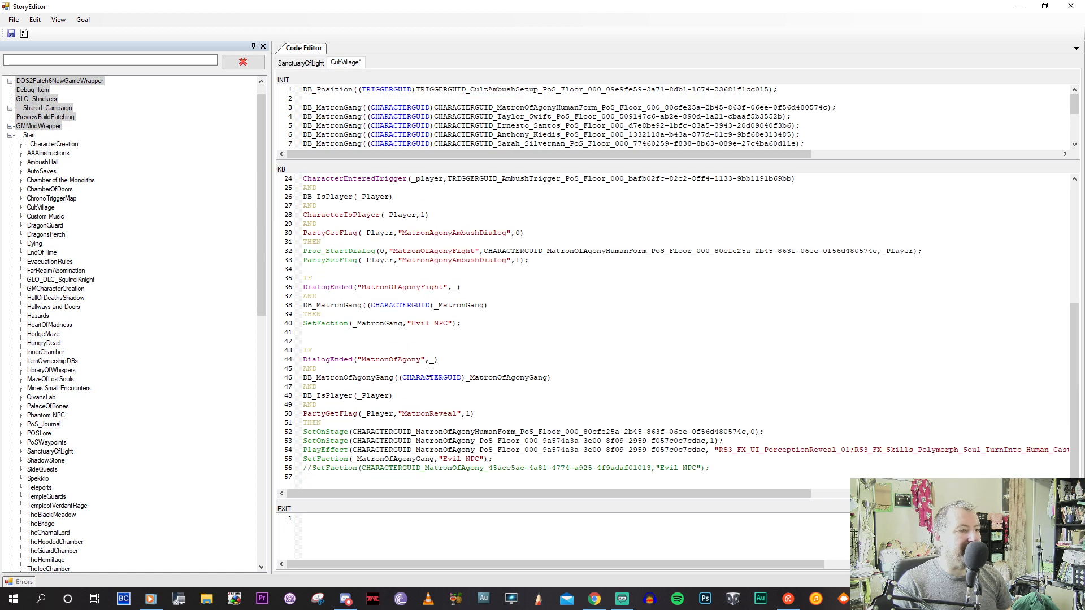
click(452, 359)
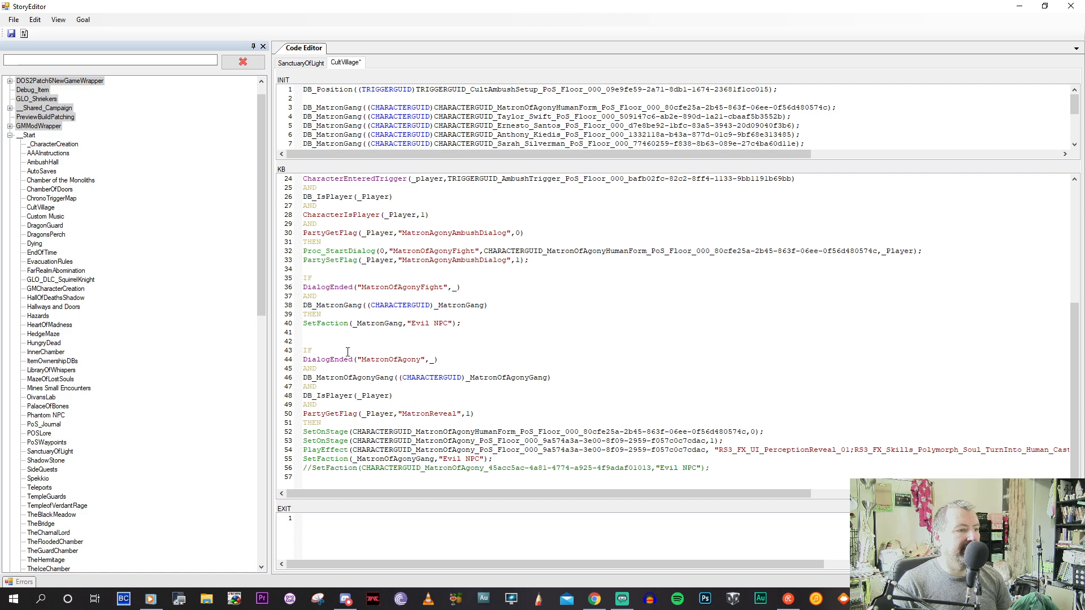
Review the DialogEnded rule for MatronOfAgony, checking its MatronReveal flag condition, SetOnStage calls and SetFaction call.
click(316, 396)
click(486, 413)
click(348, 414)
click(416, 413)
click(471, 432)
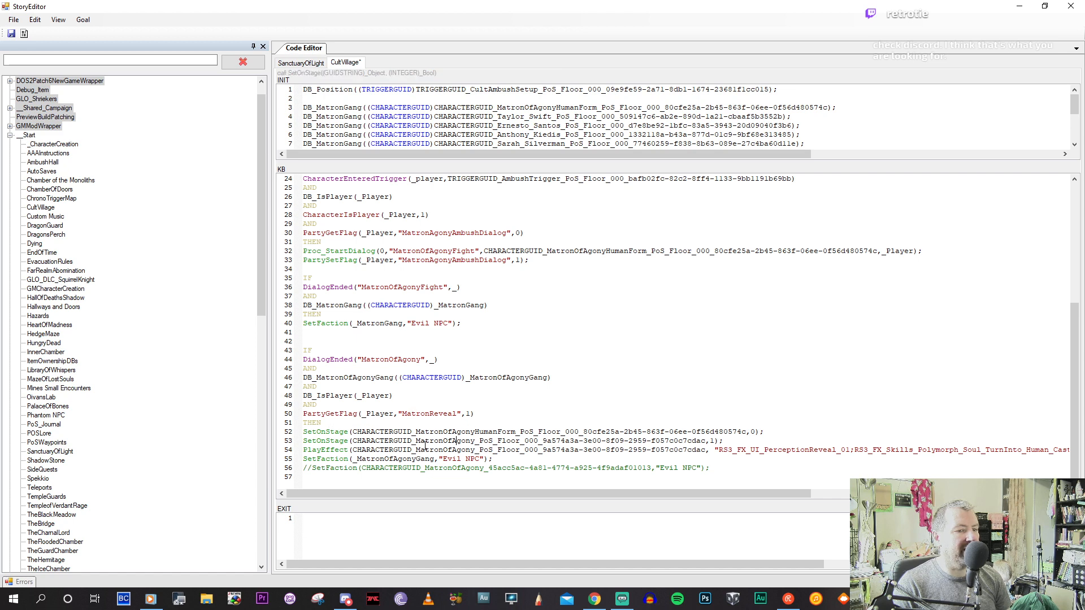
click(384, 458)
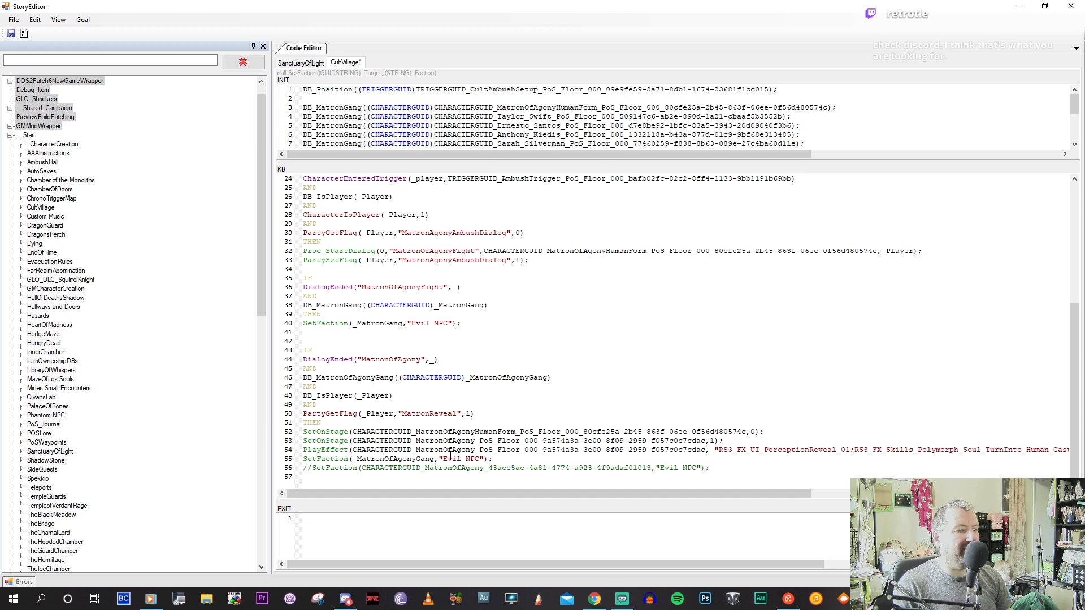
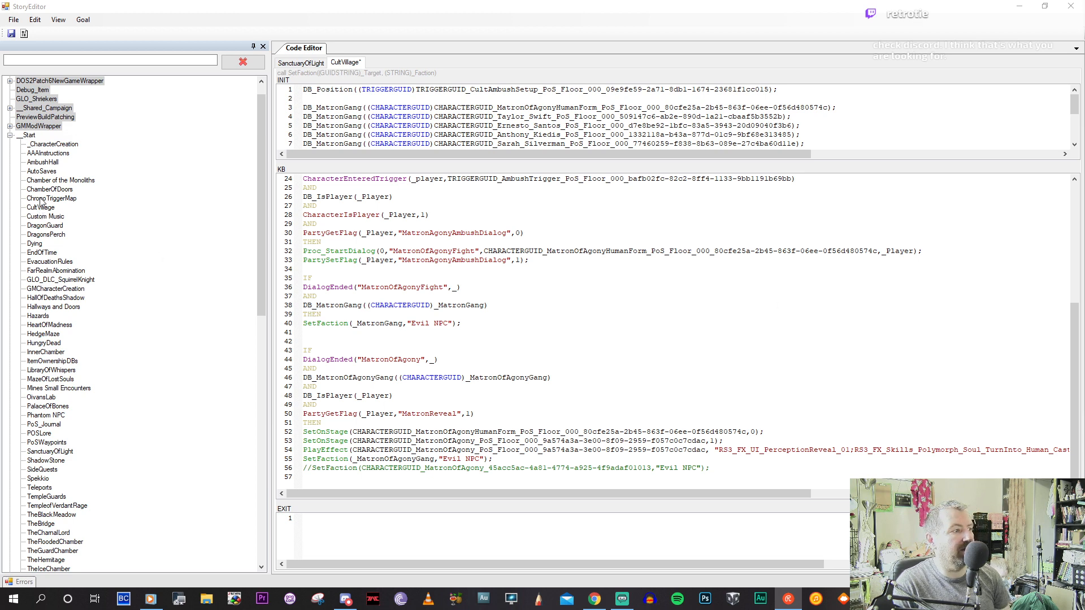
Copy the DragonDialogInnerTrigger DB_AddCharactersInTriggerToDialog line from the DragonsPerch INIT section to the end of the CultVillage INIT section.
click(45, 234)
double_click(45, 235)
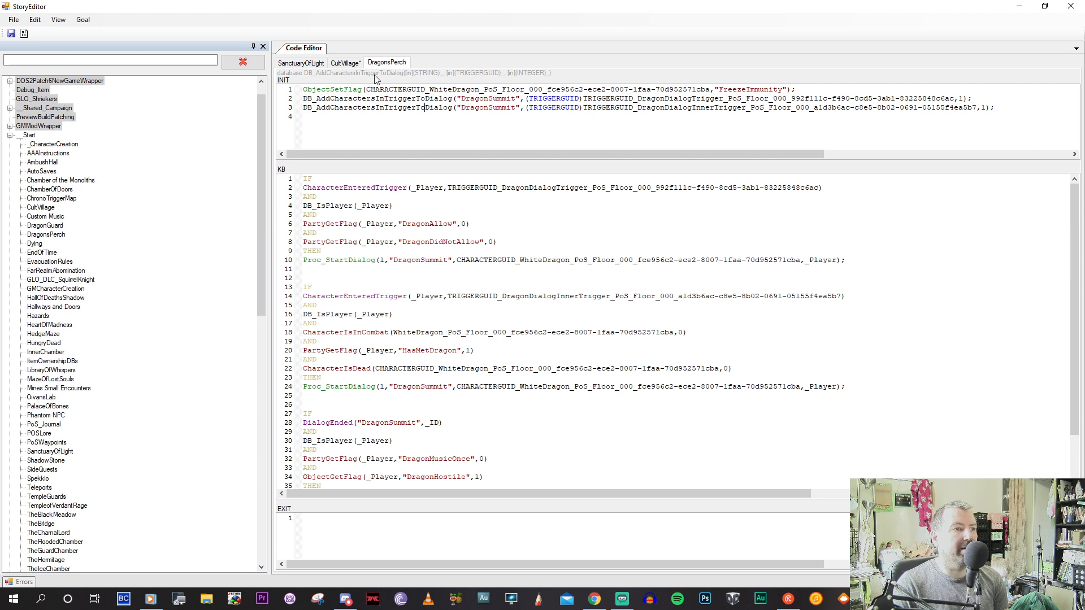
click(349, 65)
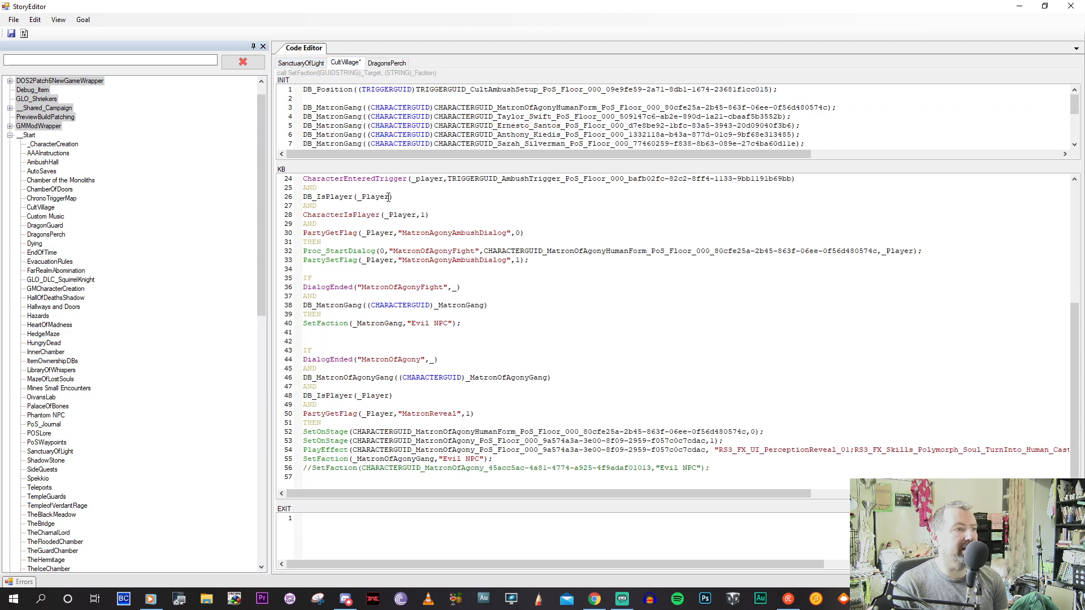
click(386, 62)
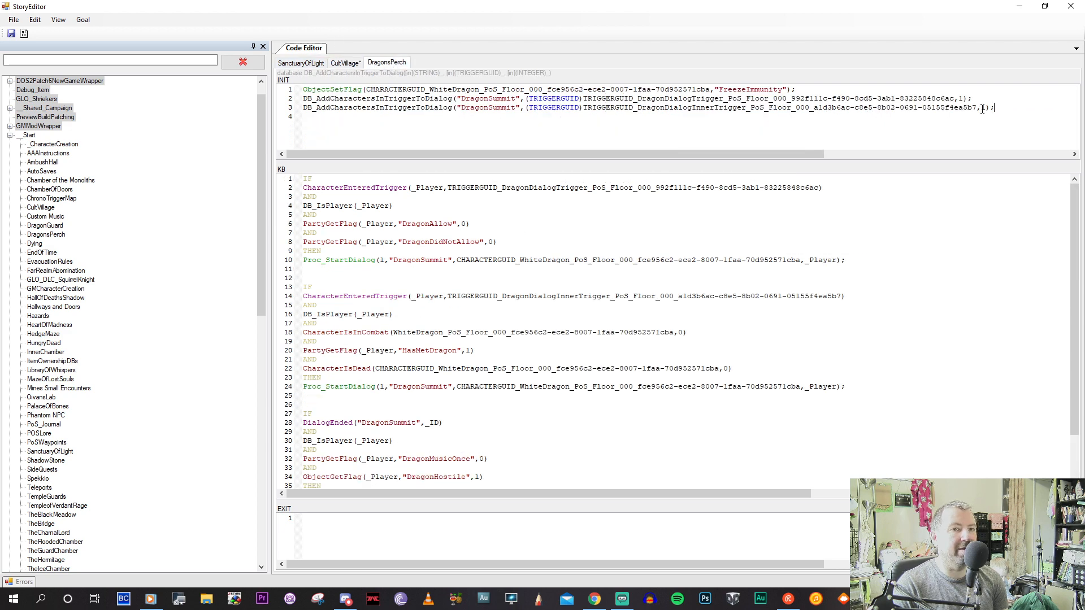
drag(341, 116, 296, 108)
key(ctrl+c)
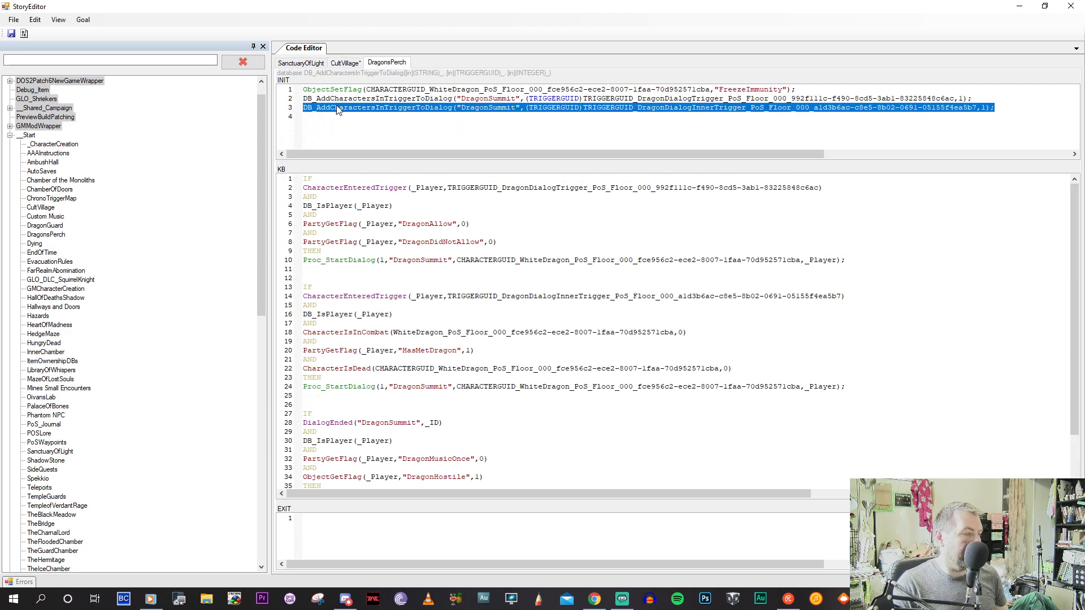
click(342, 62)
scroll(378, 107, down, 3)
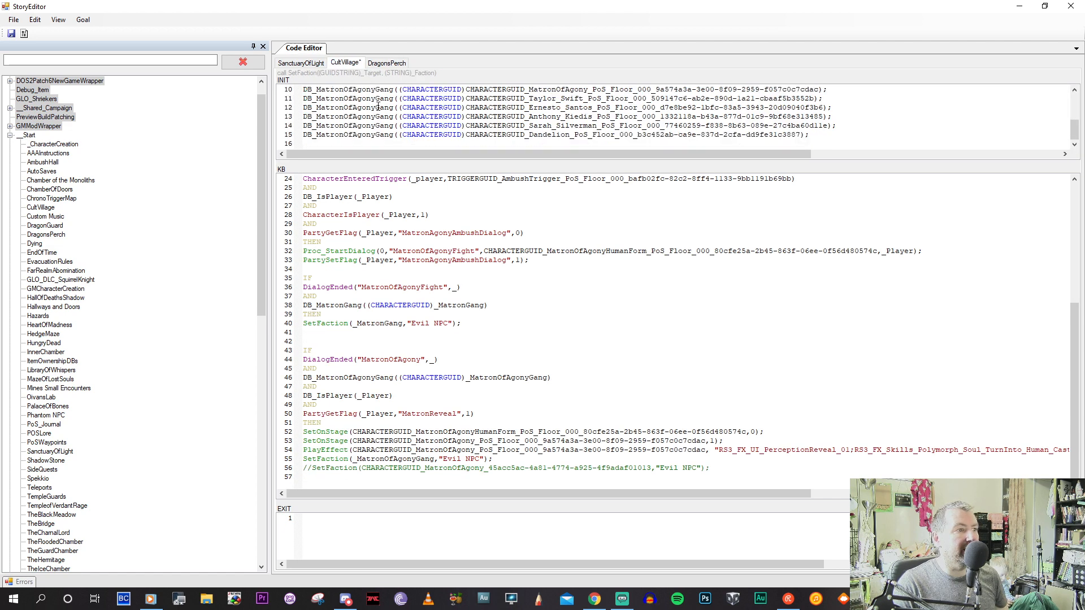
click(835, 143)
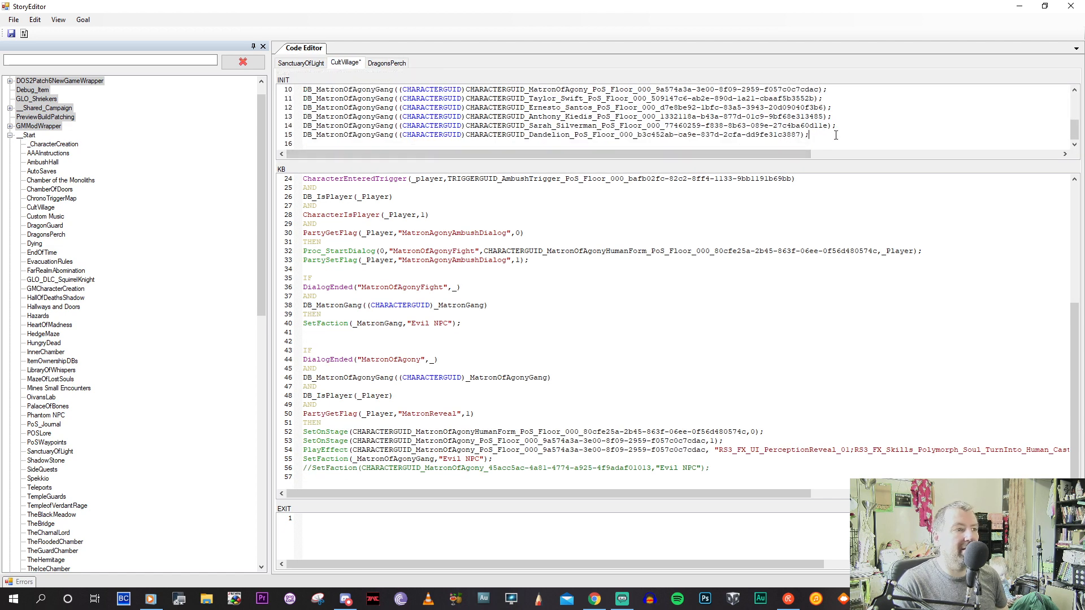
key(Return)
key(ctrl+v)
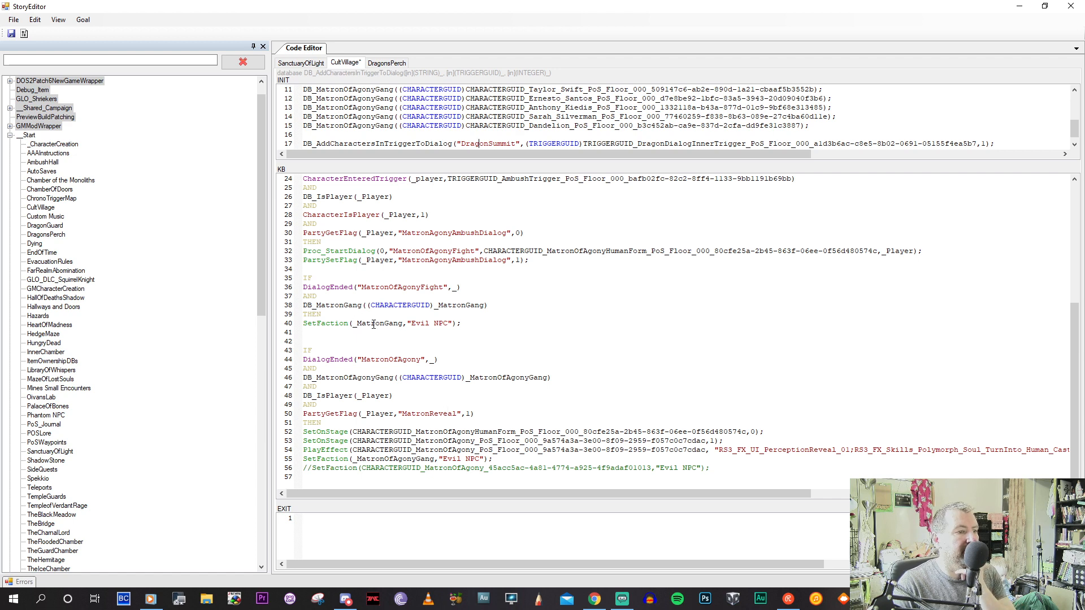
Set the dialog name in the copied DB_AddCharactersInTriggerToDialog line to MatronOfAgonyFight.
double_click(382, 287)
key(ctrl+c)
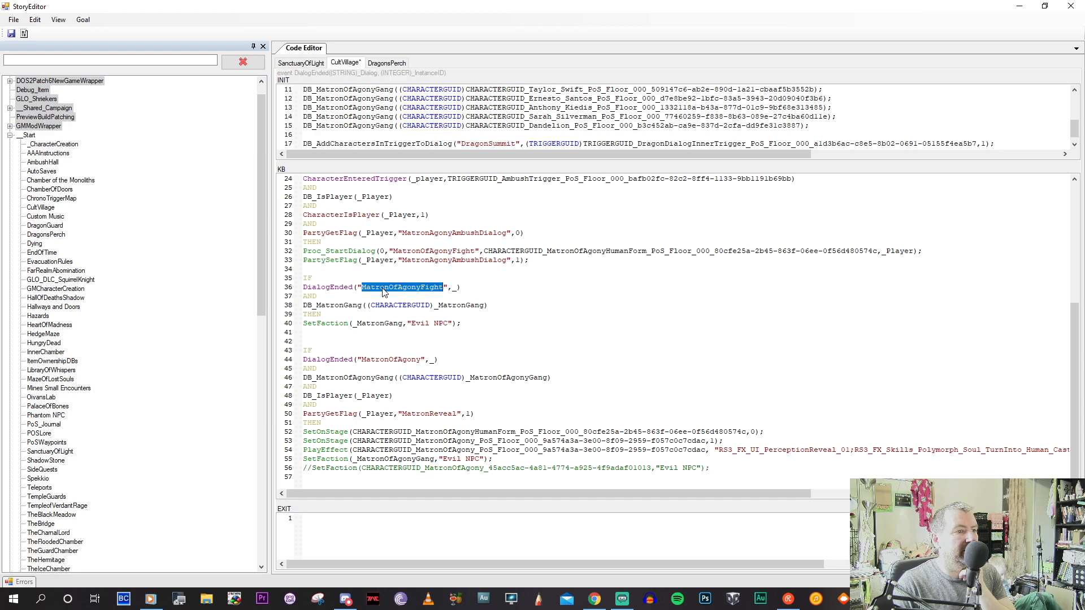
scroll(418, 304, up, 1)
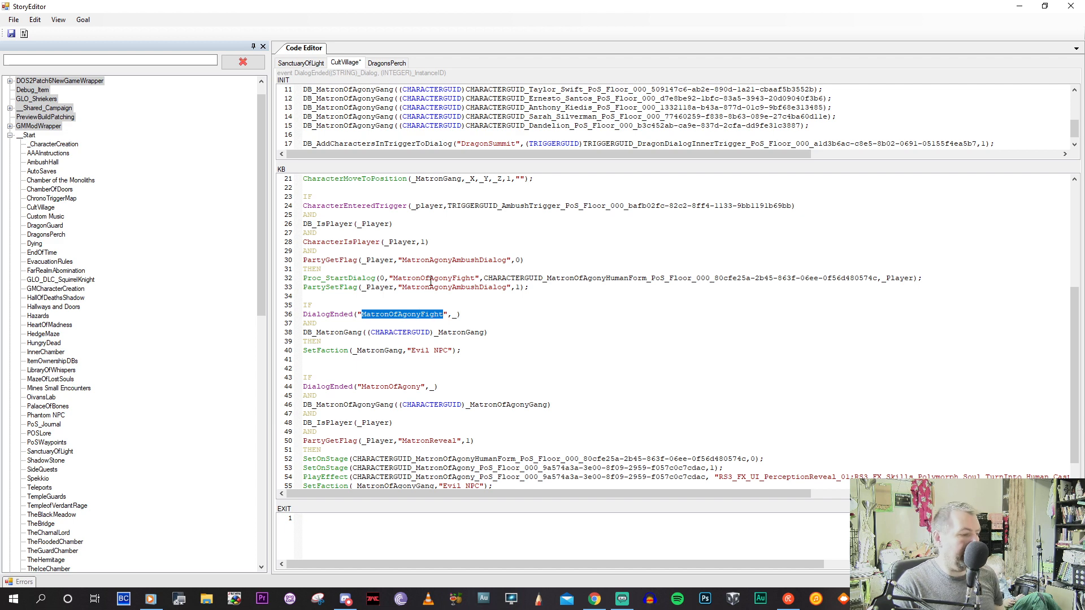
double_click(488, 143)
key(ctrl+v)
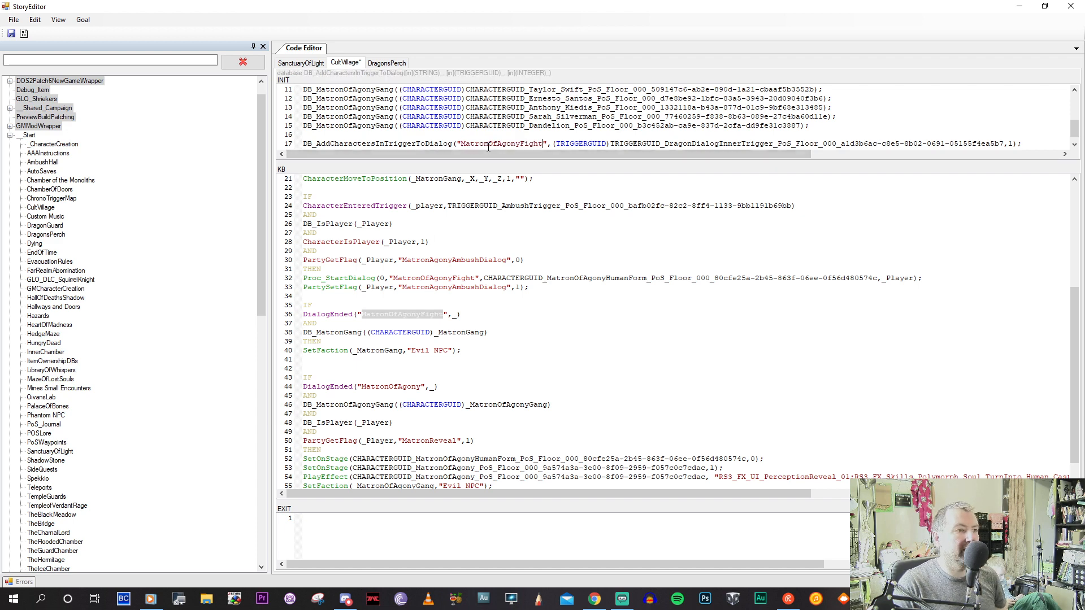
click(494, 317)
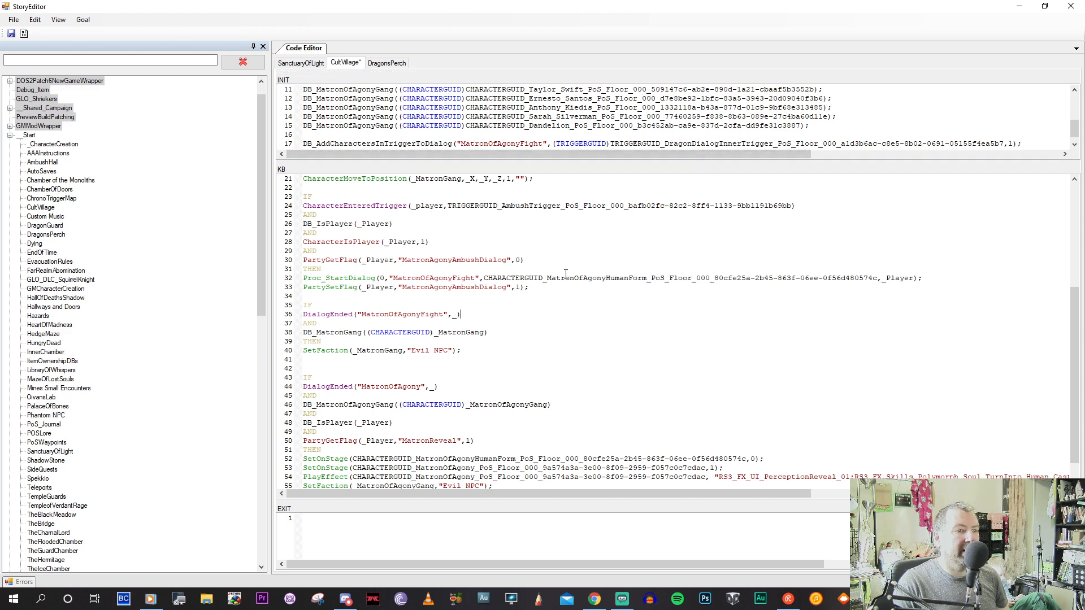
Replace the dragon trigger in the new INIT line with the AmbushTrigger GUID from the CharacterEnteredTrigger rule.
click(586, 278)
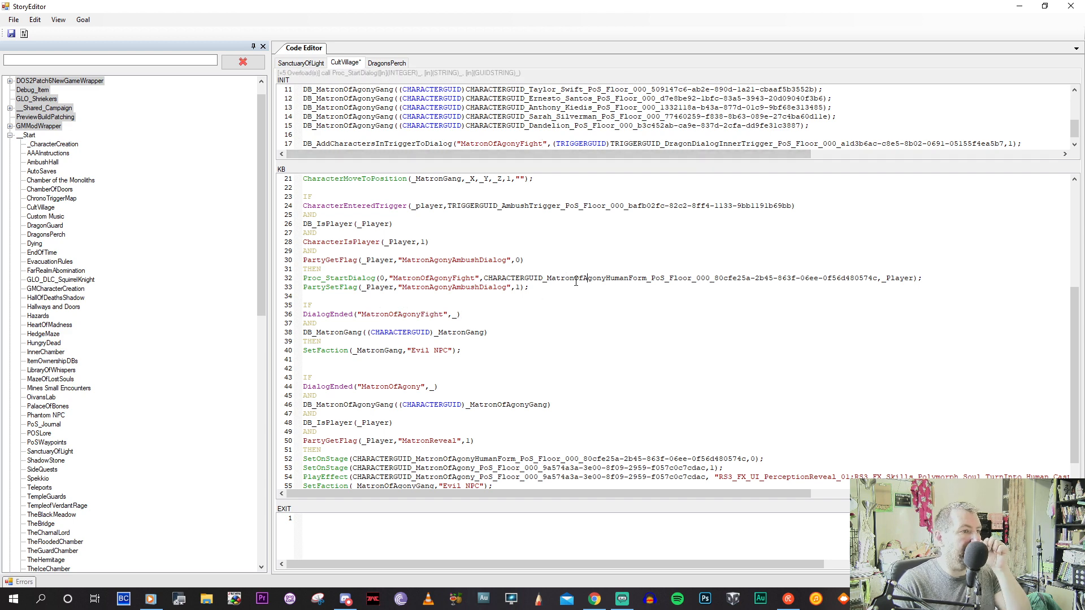
drag(448, 206, 792, 209)
key(ctrl+c)
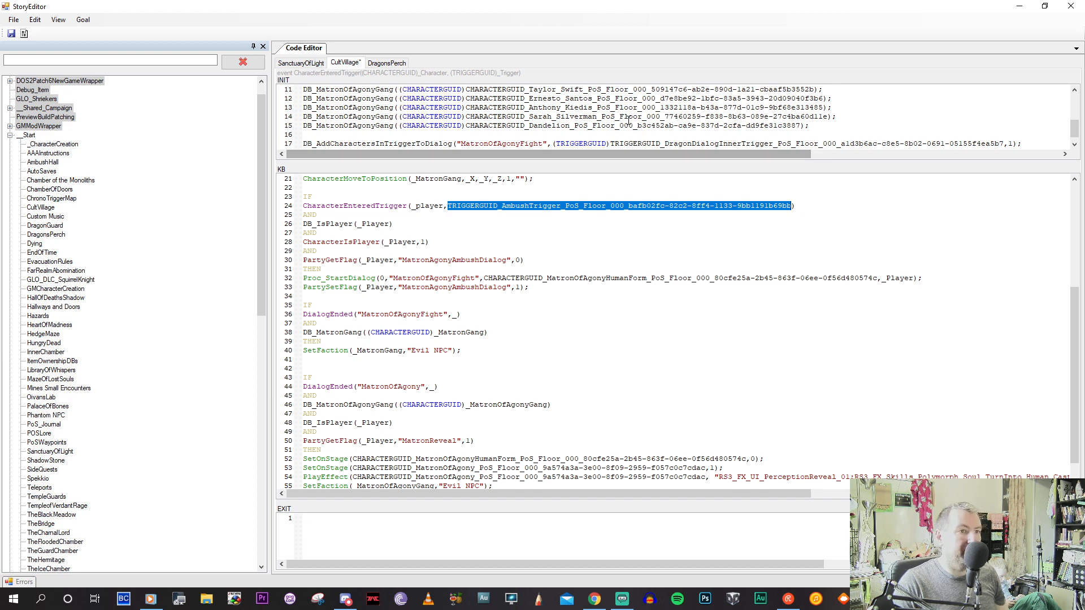
click(610, 144)
drag(610, 143, 998, 144)
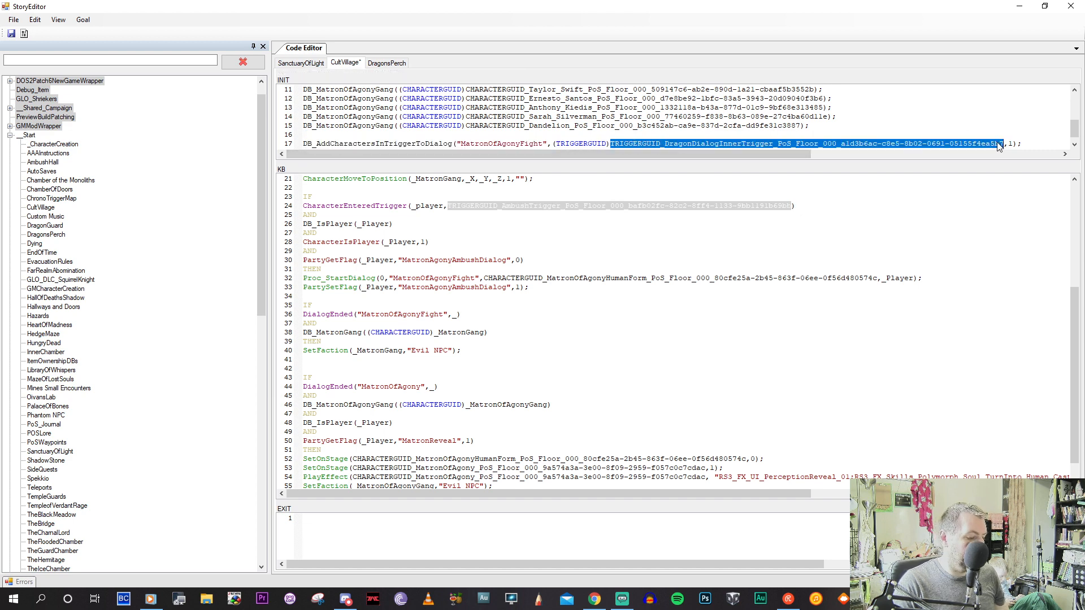
key(ctrl+v)
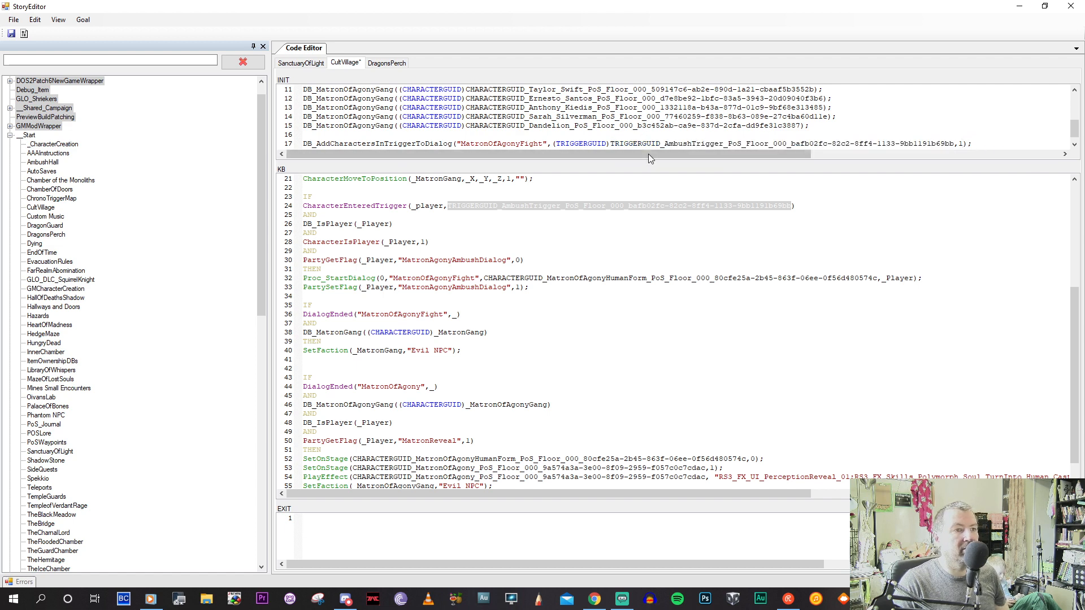
scroll(650, 139, down, 1)
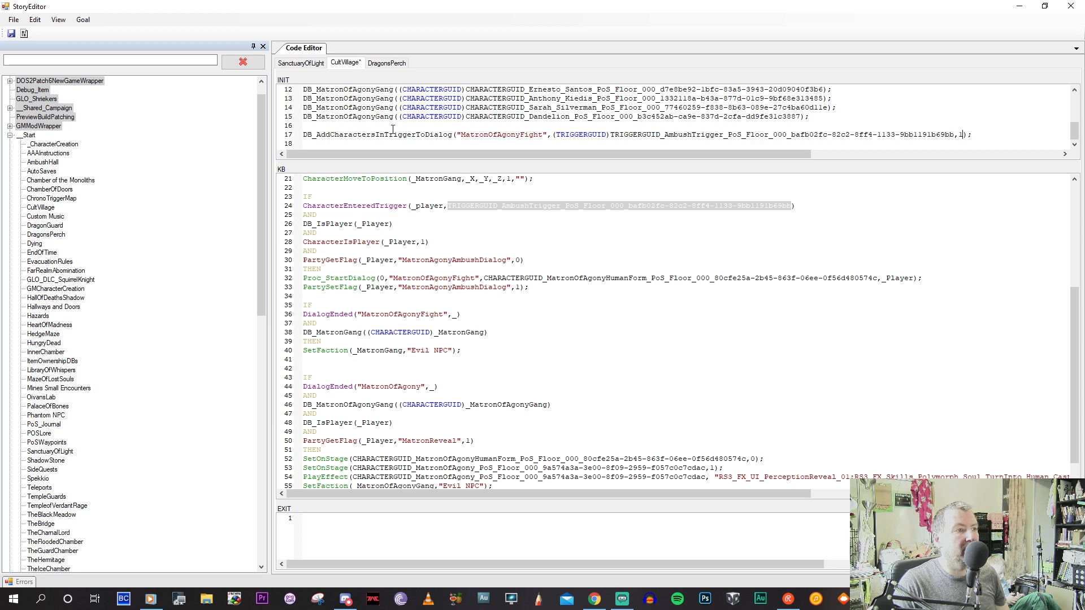
Duplicate the DB_AddCharactersInTriggerToDialog line in INIT and set the copy's dialog name to MatronReveal.
click(378, 142)
click(430, 215)
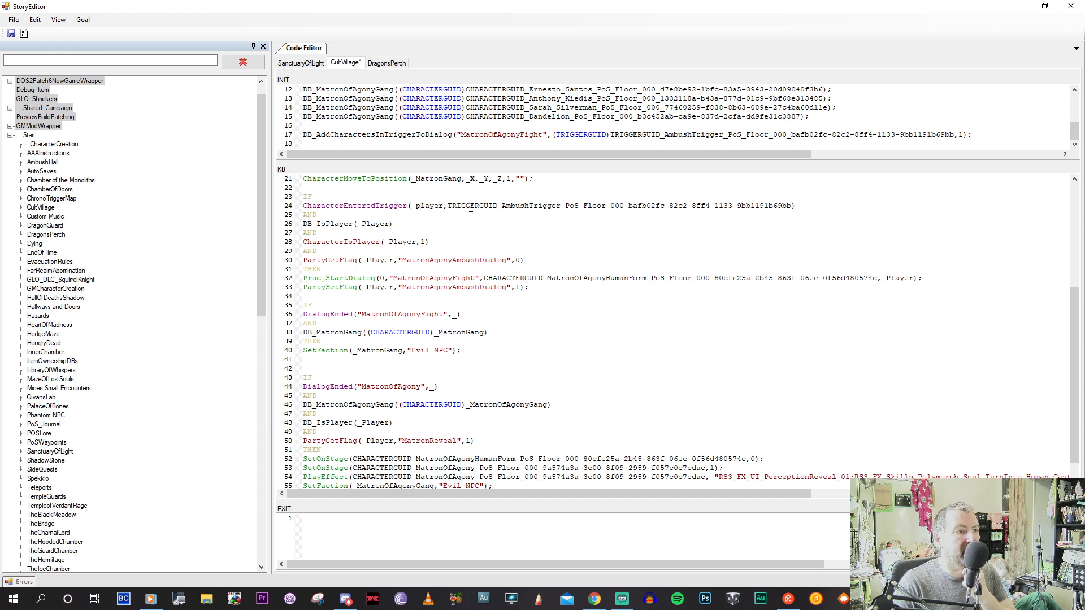
double_click(432, 278)
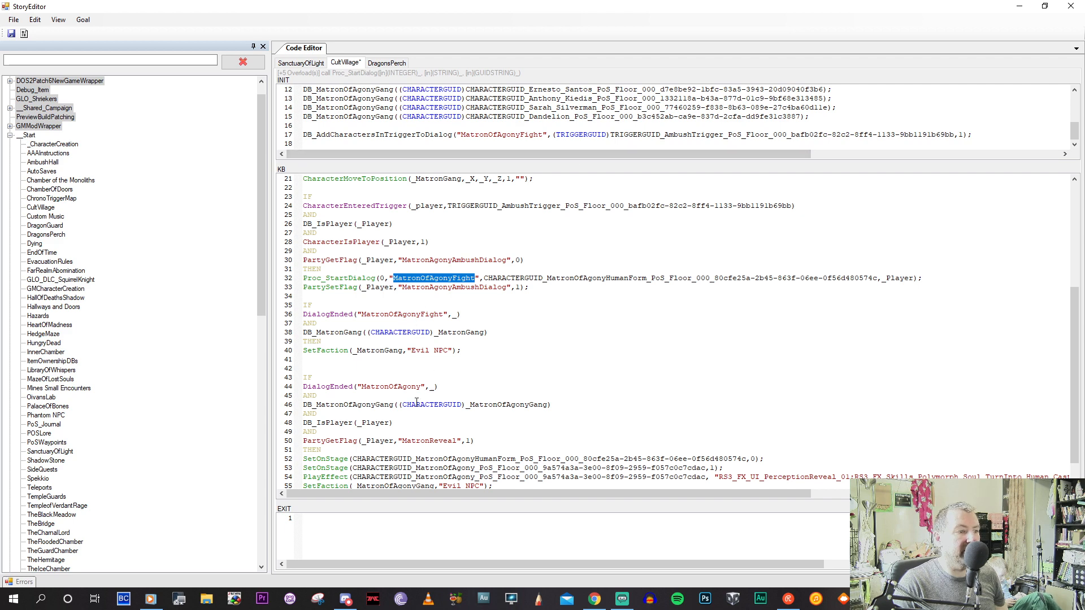
double_click(422, 441)
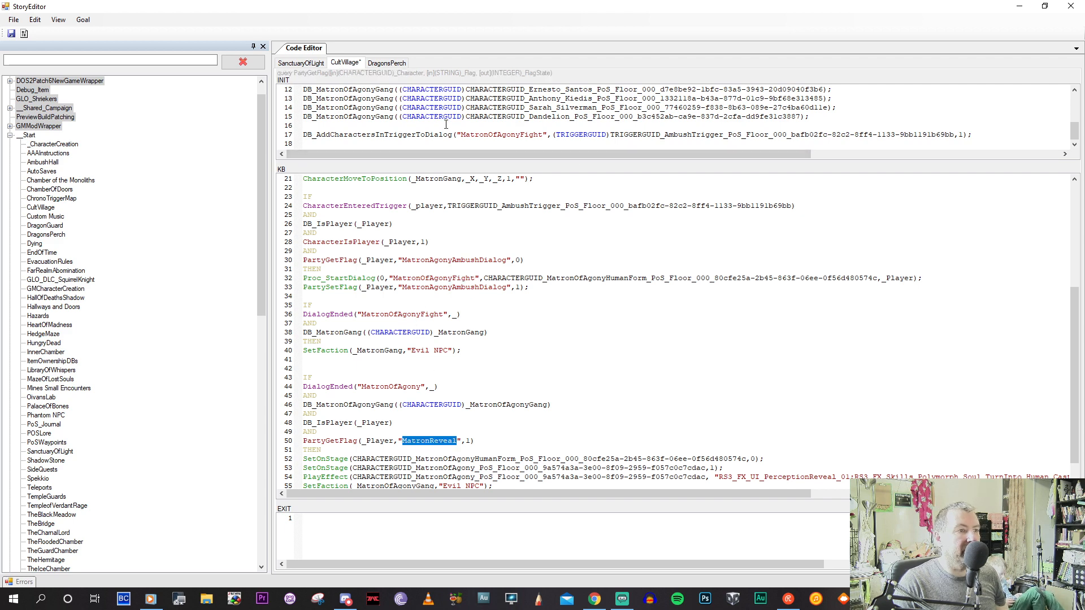
drag(303, 134, 994, 133)
key(ctrl+c)
key(Down)
key(ctrl+v)
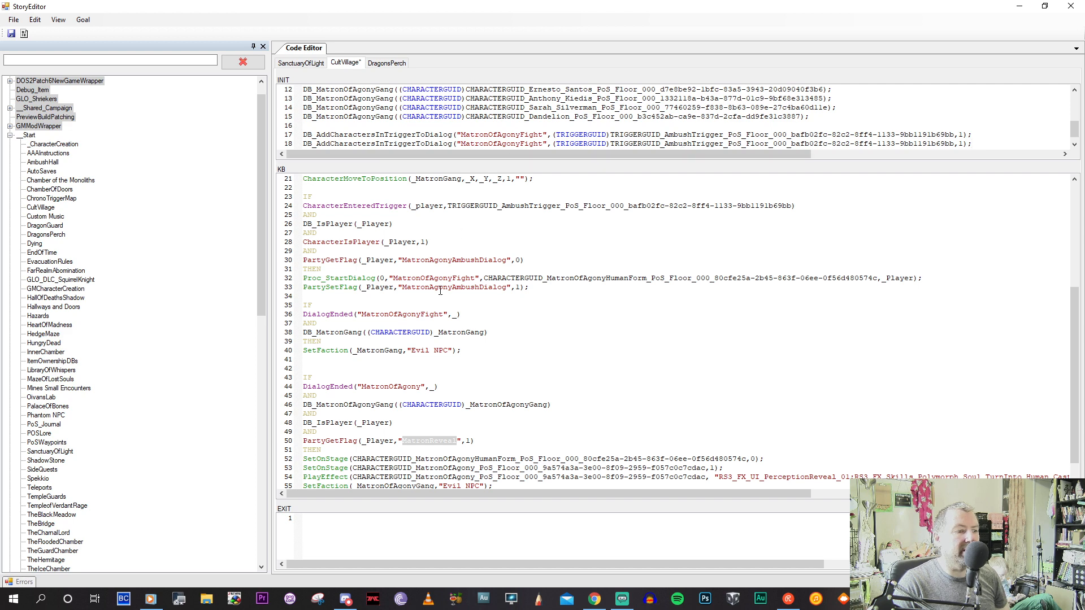
double_click(421, 441)
key(ctrl+c)
double_click(501, 144)
key(ctrl+v)
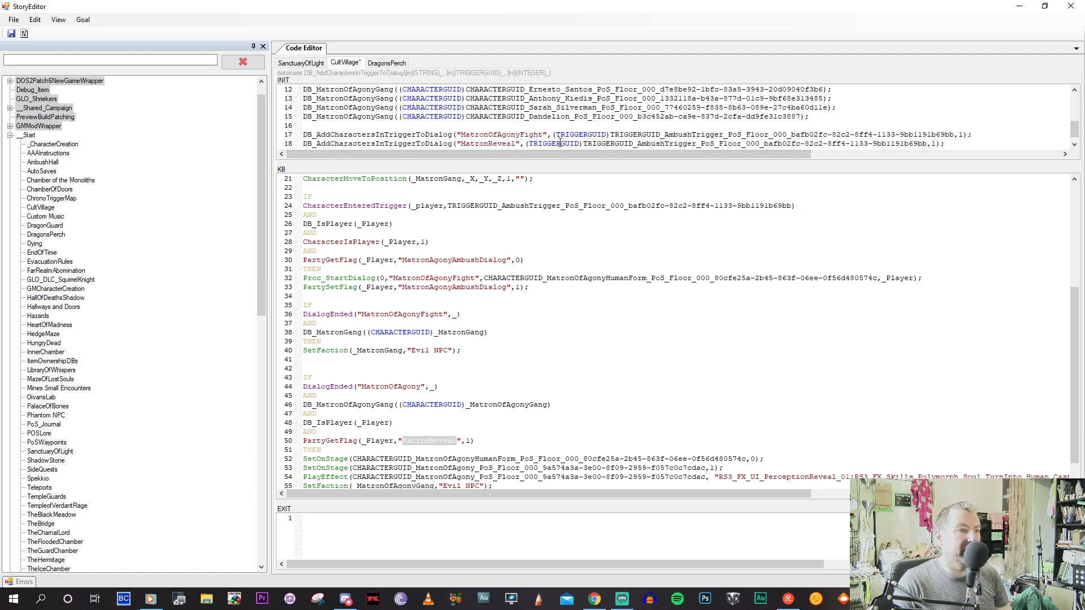
Search all scripts for DB_AddCharactersInTriggerToDialog, examine how the other goals use it, and close the search.
double_click(394, 143)
click(35, 20)
click(56, 33)
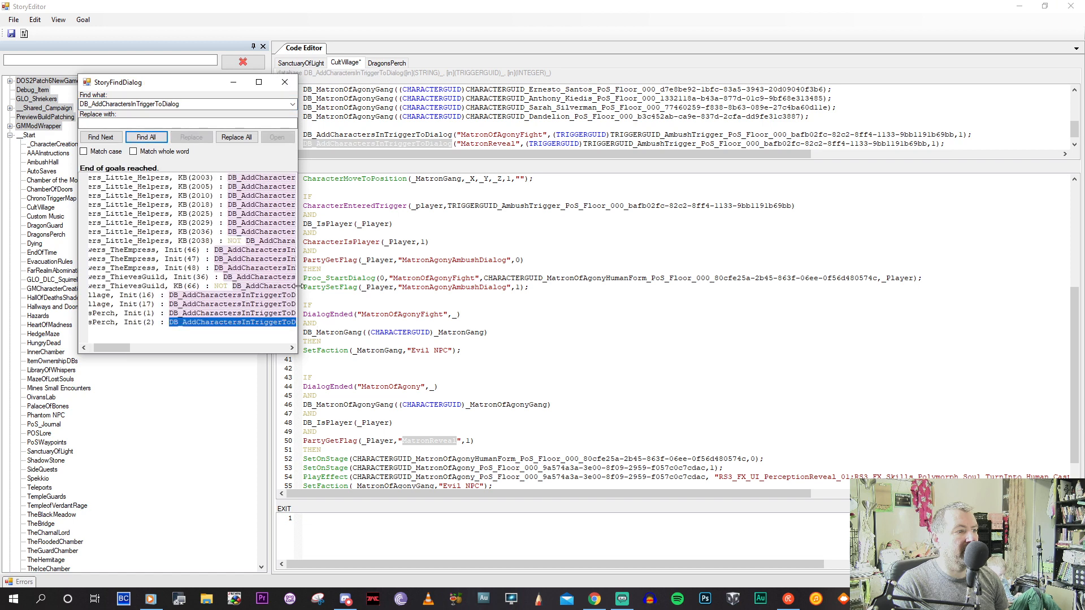
drag(297, 290, 738, 329)
drag(393, 349, 359, 348)
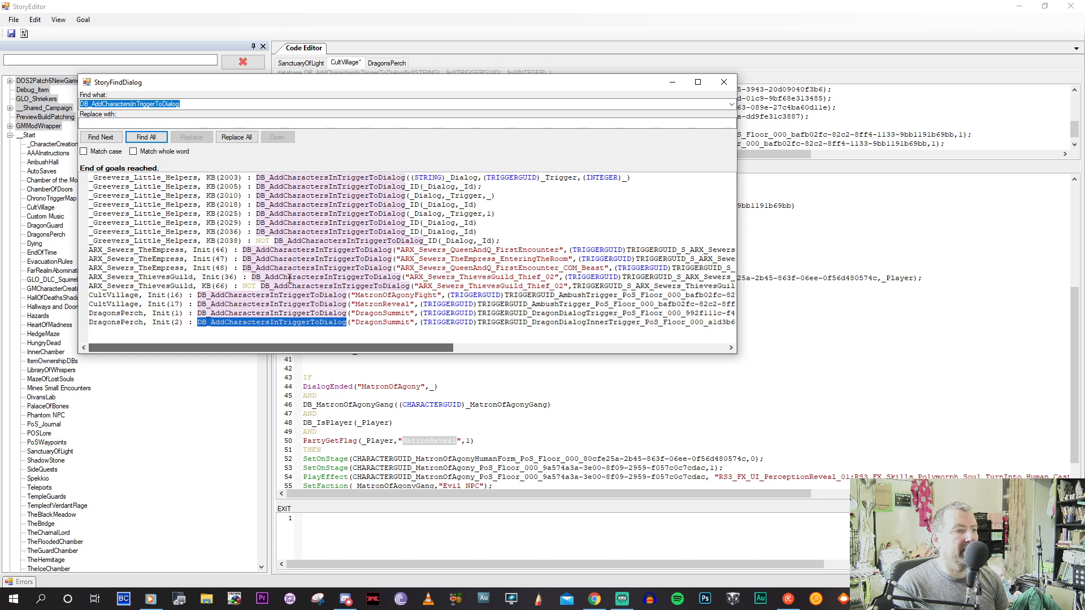
click(460, 195)
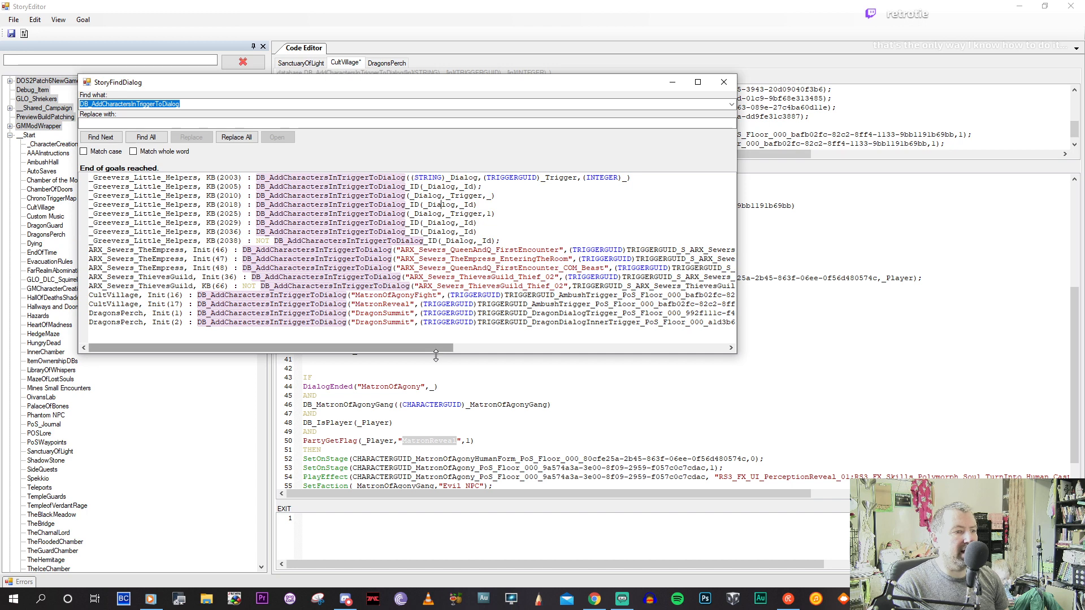
mouse_move(437, 347)
mouse_down()
mouse_move(522, 344)
mouse_move(438, 345)
mouse_up()
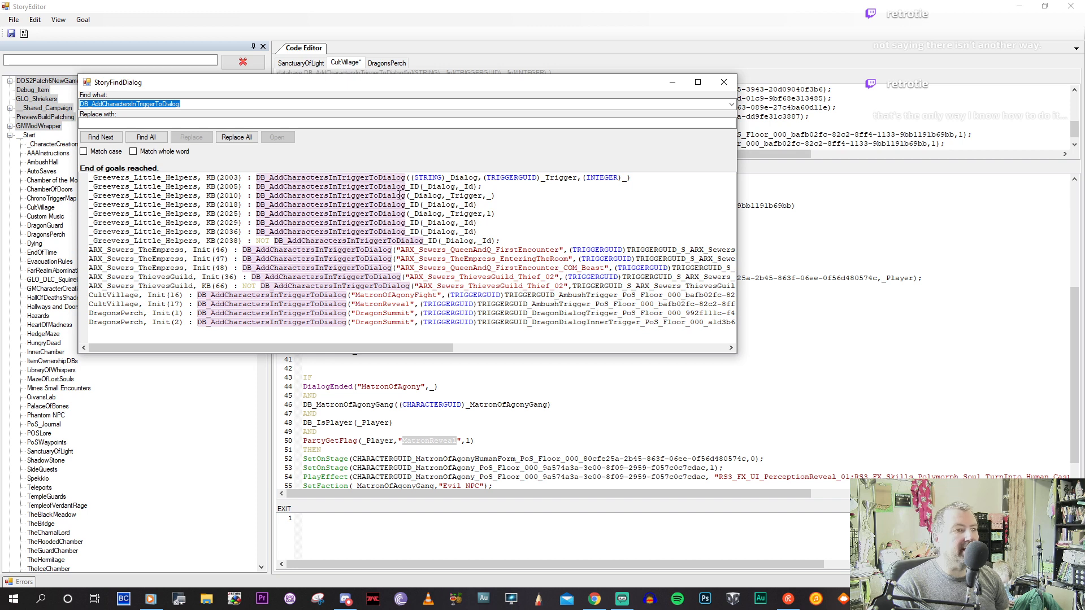
click(724, 82)
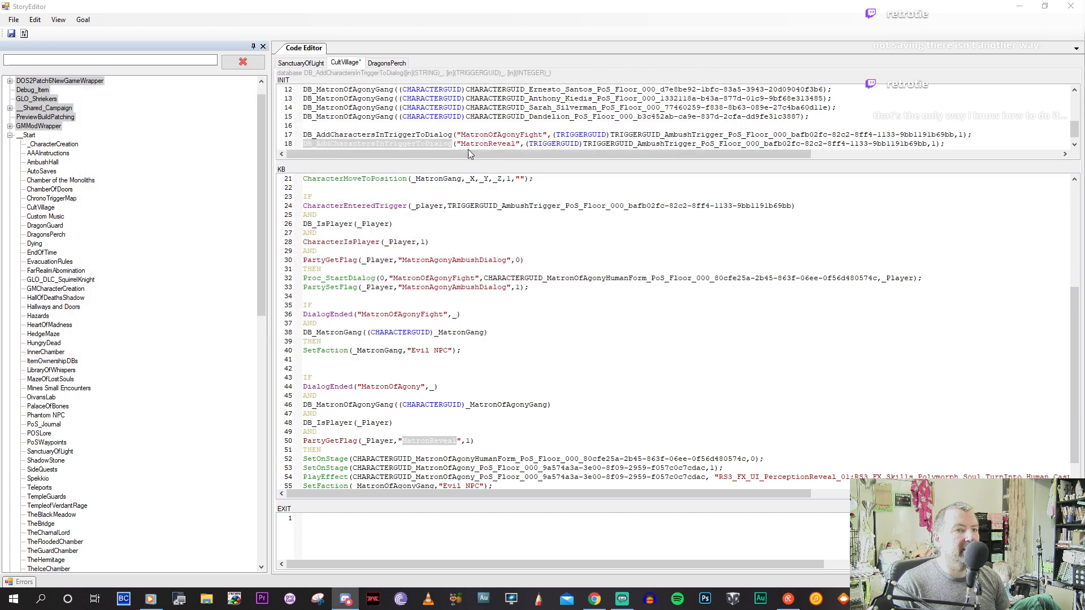
Delete the MatronReveal DB_AddCharactersInTriggerToDialog line from the CultVillage INIT section.
click(584, 145)
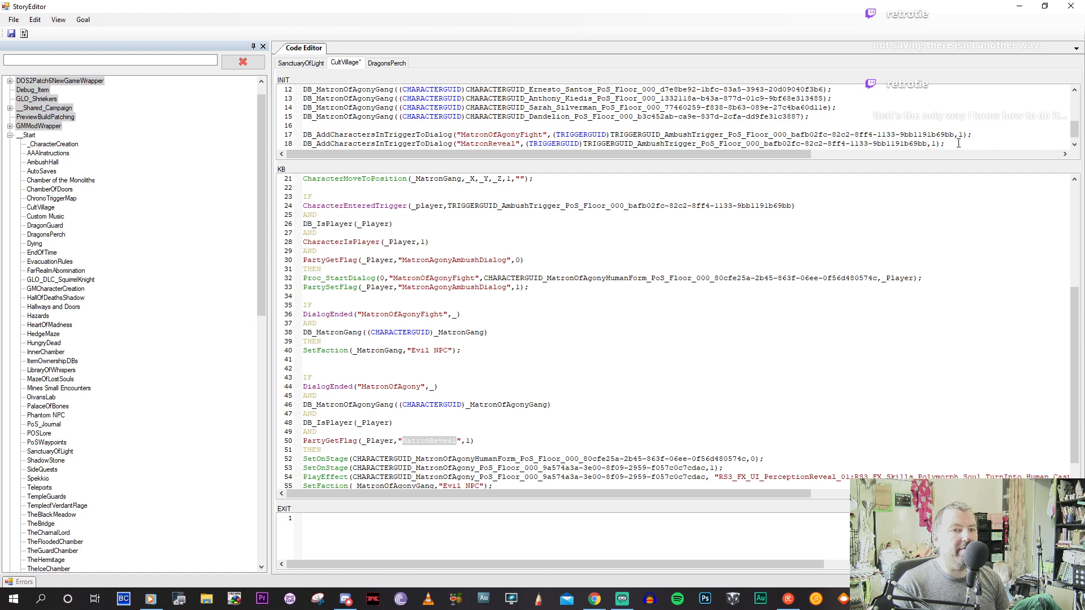
drag(985, 144, 986, 136)
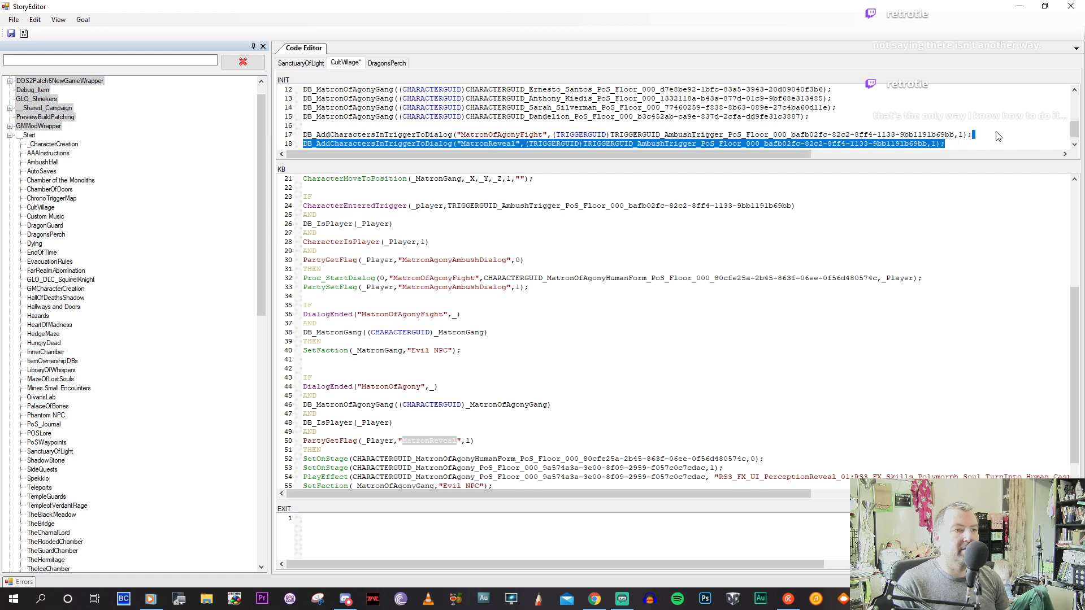
key(Delete)
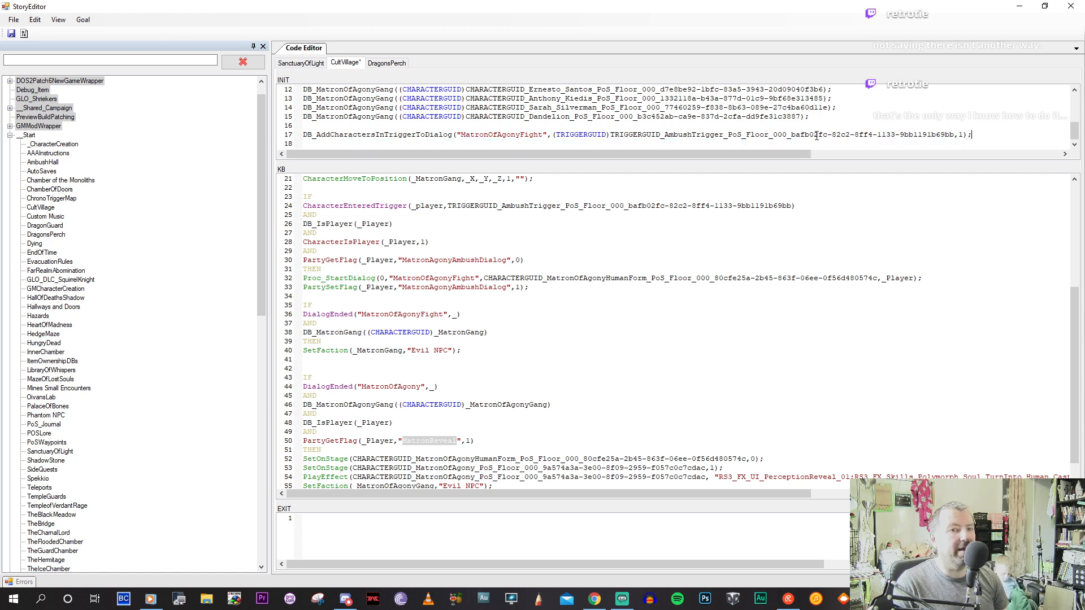
scroll(566, 322, down, 1)
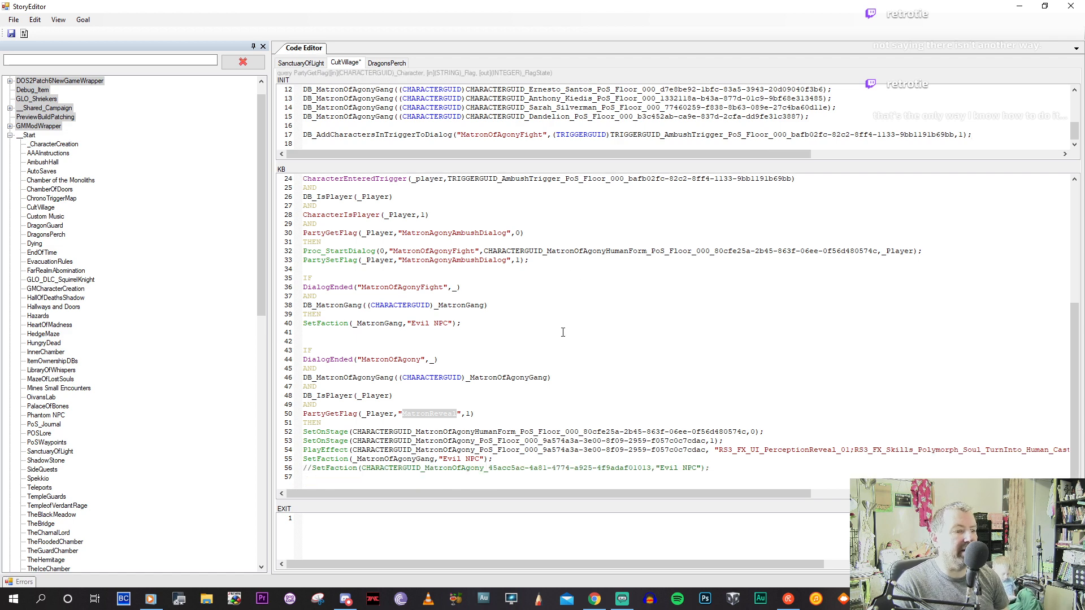
click(591, 351)
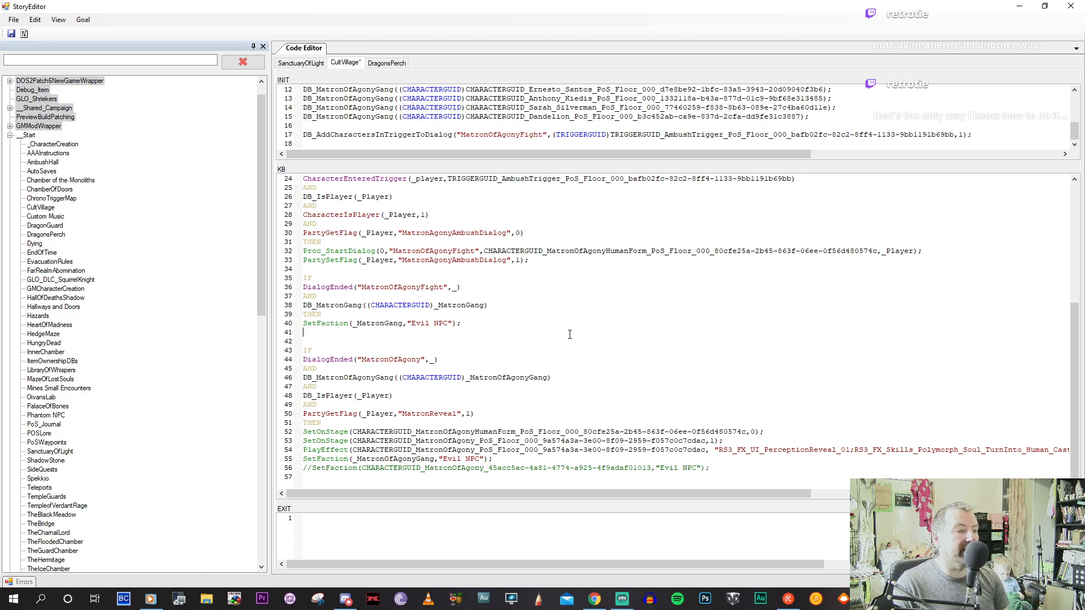
click(458, 469)
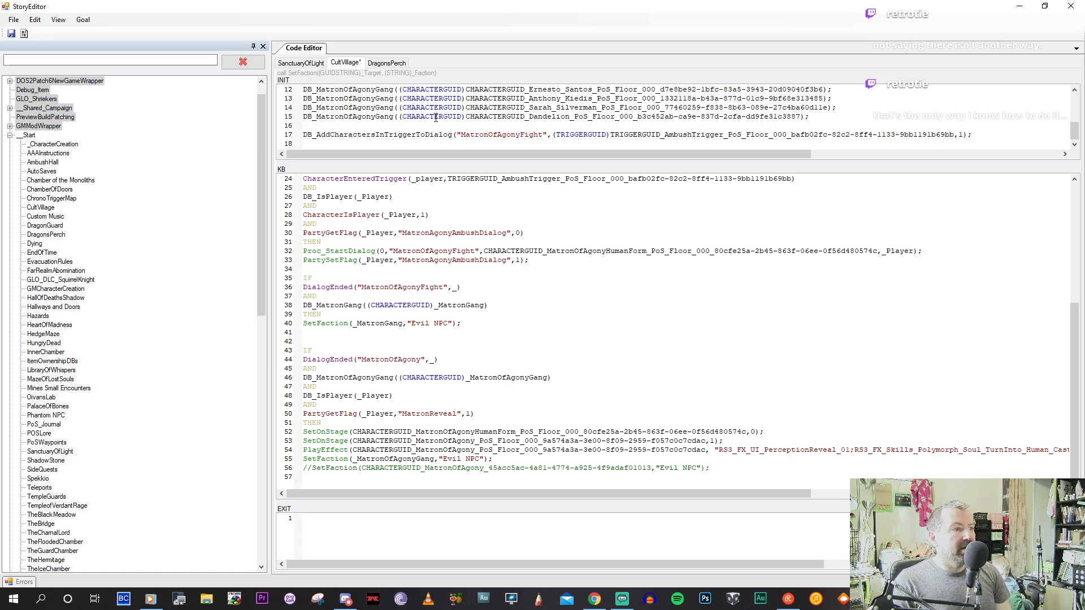
Delete the commented-out SetFaction line for MatronOfAgony at the end of the CultVillage KB section.
scroll(408, 121, up, 1)
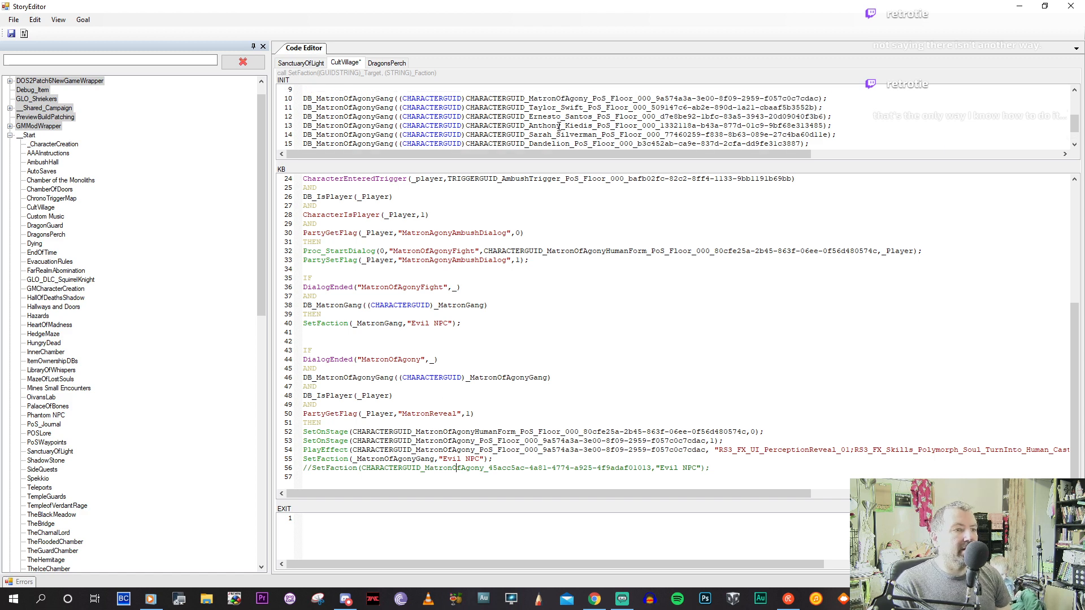
click(551, 97)
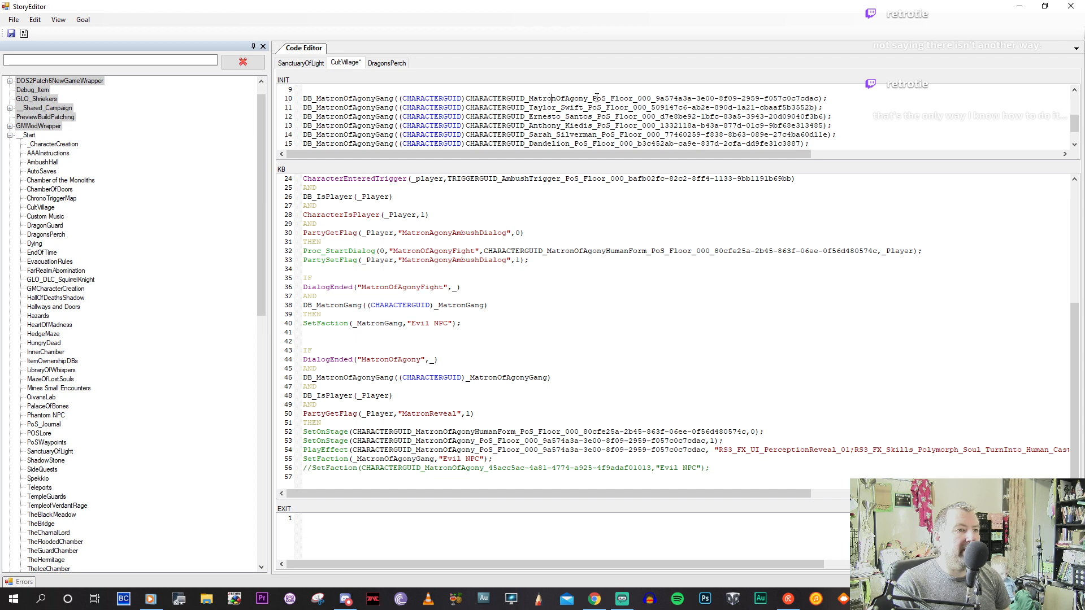
click(498, 468)
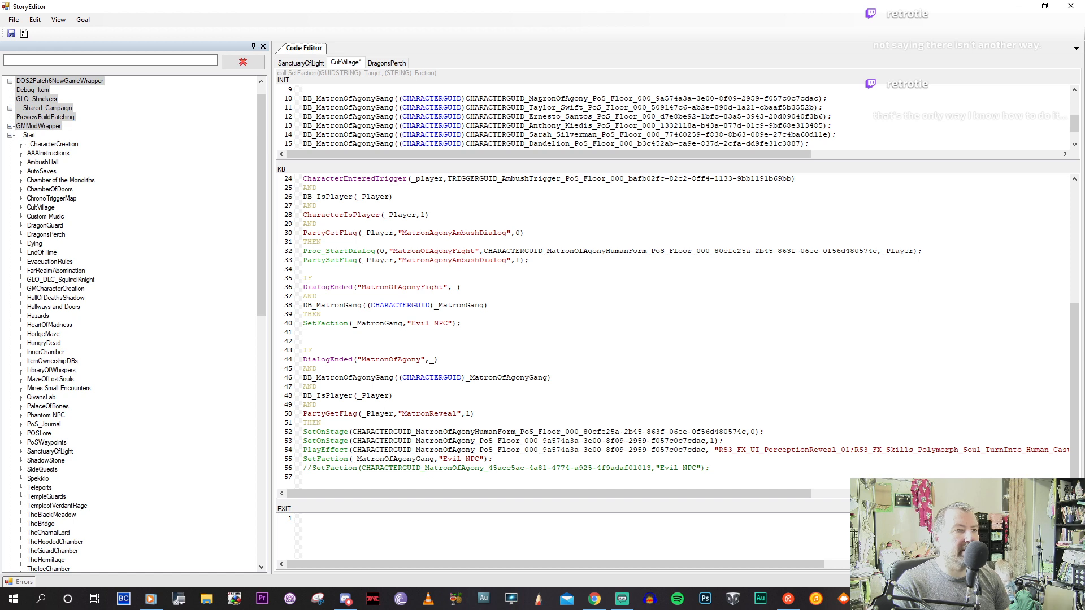
scroll(539, 107, down, 1)
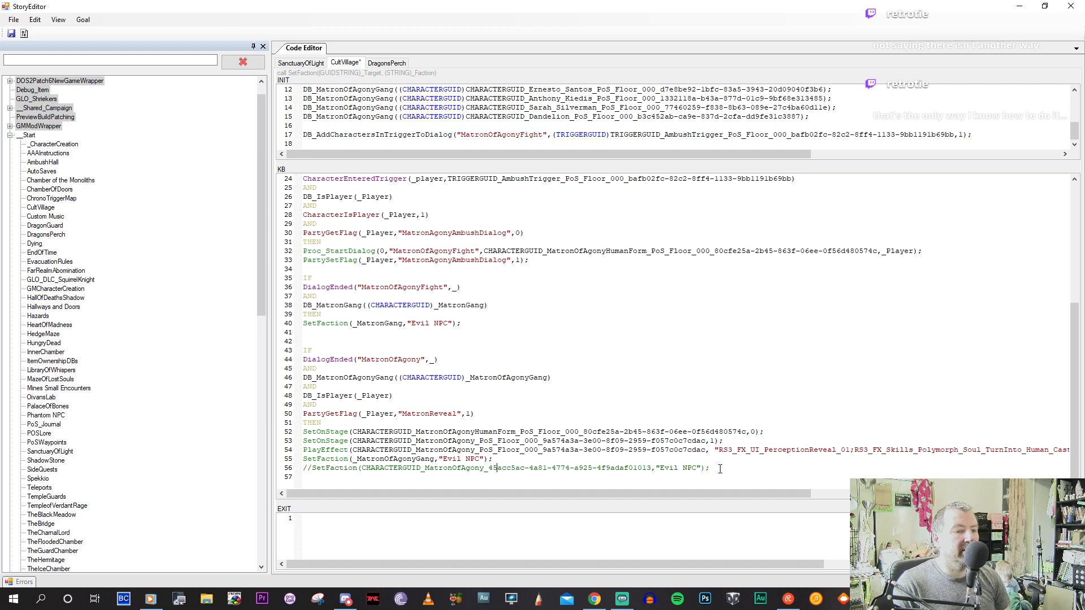
drag(720, 467, 711, 457)
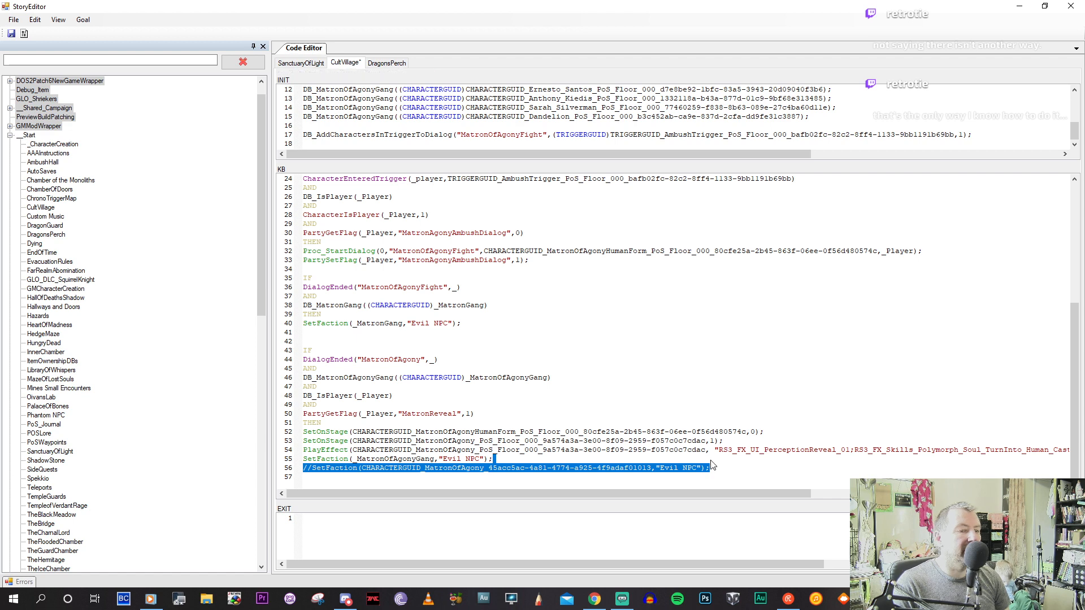
key(Delete)
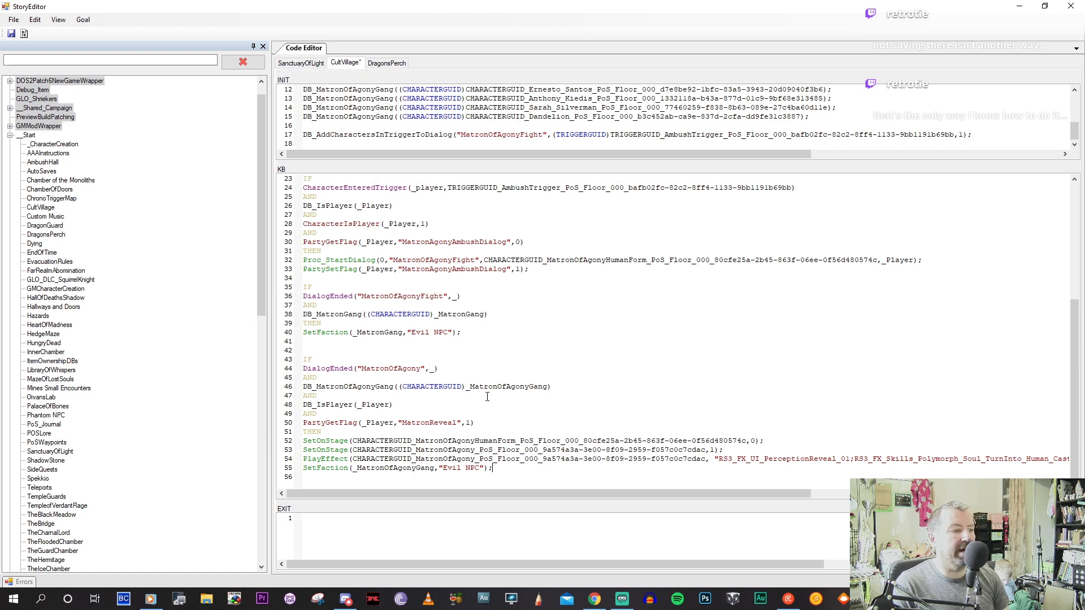
Review the CultVillage rules, save and build the story, and close the script editor.
scroll(478, 395, up, 7)
scroll(478, 396, up, 1)
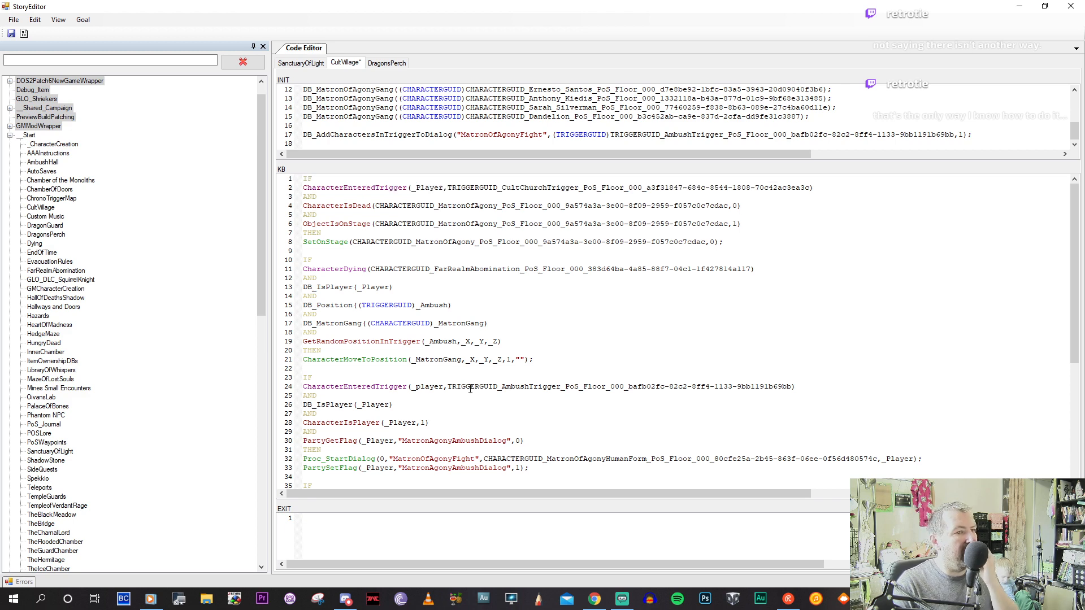
scroll(470, 389, down, 7)
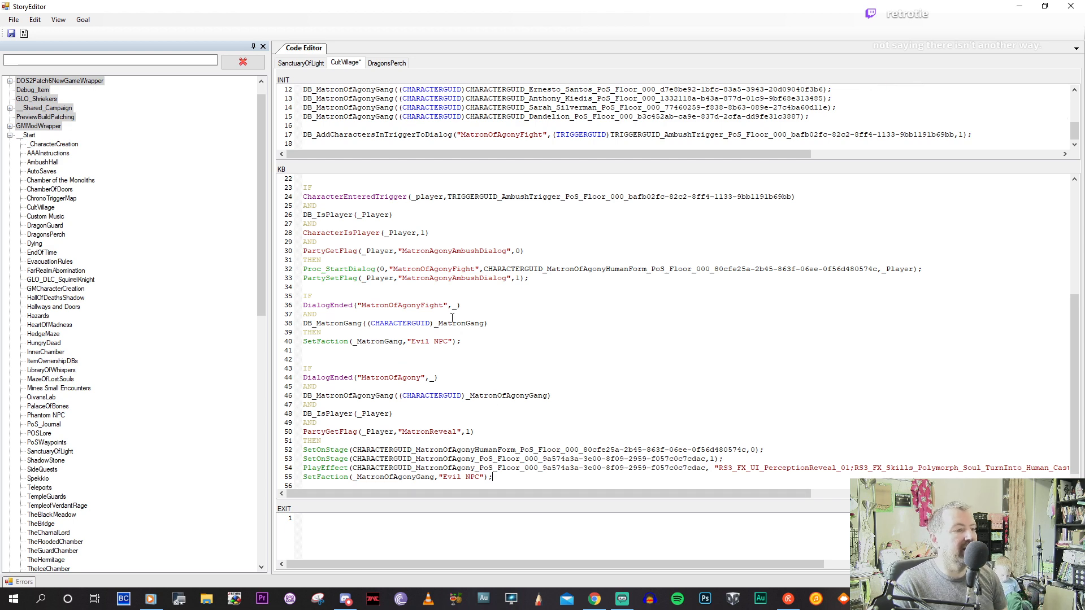
scroll(443, 297, up, 3)
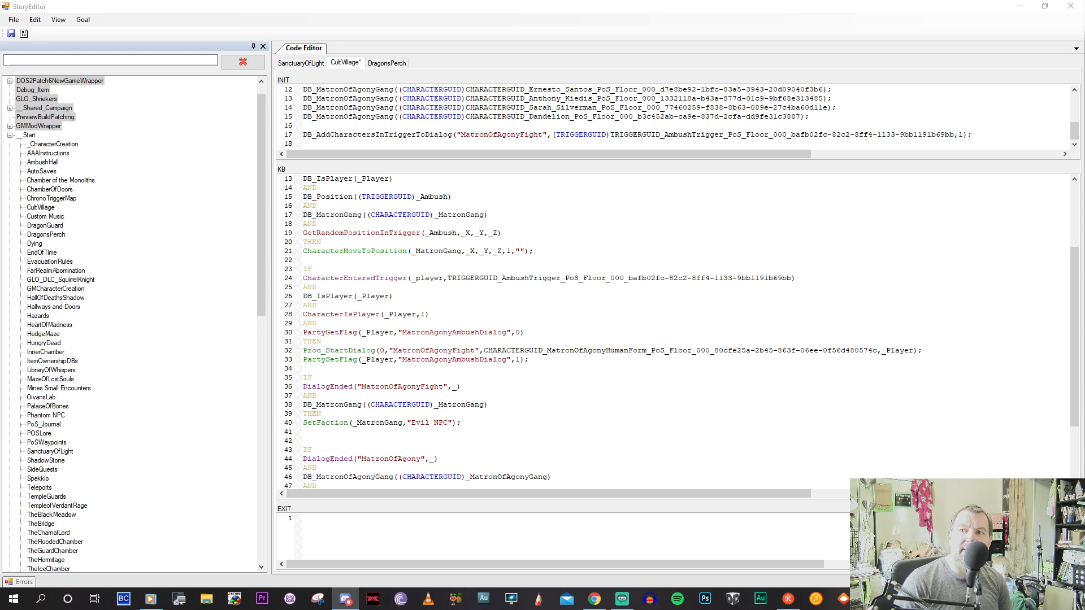
click(462, 292)
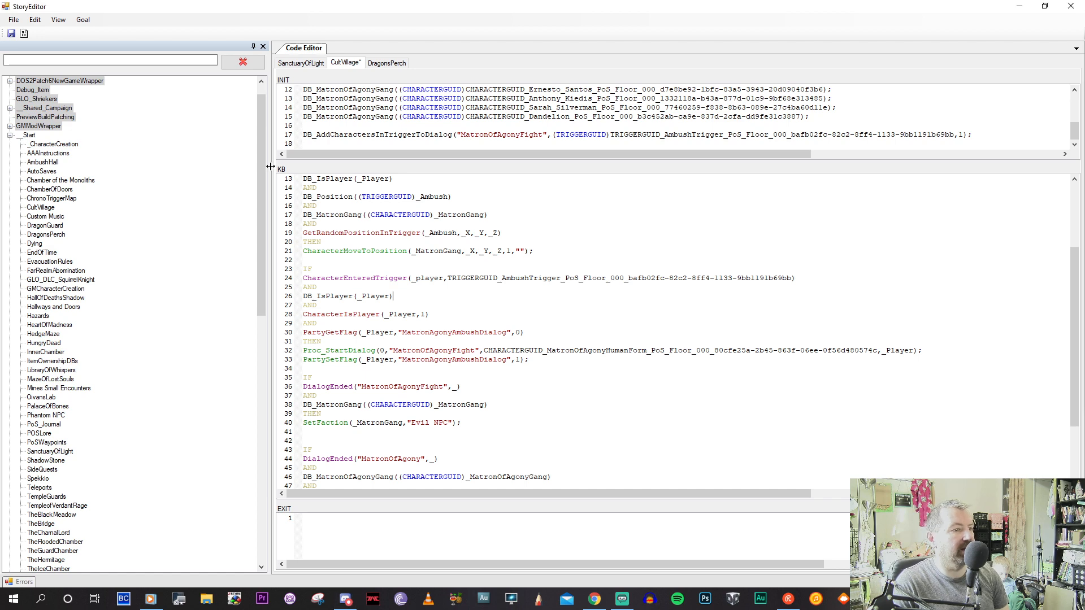
click(13, 19)
click(49, 122)
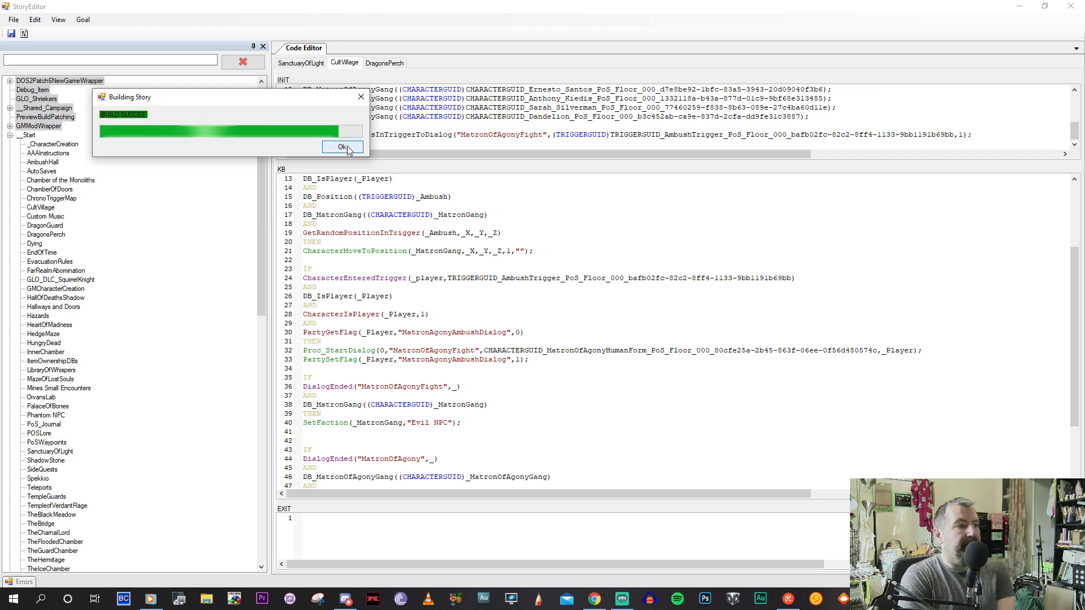
click(346, 149)
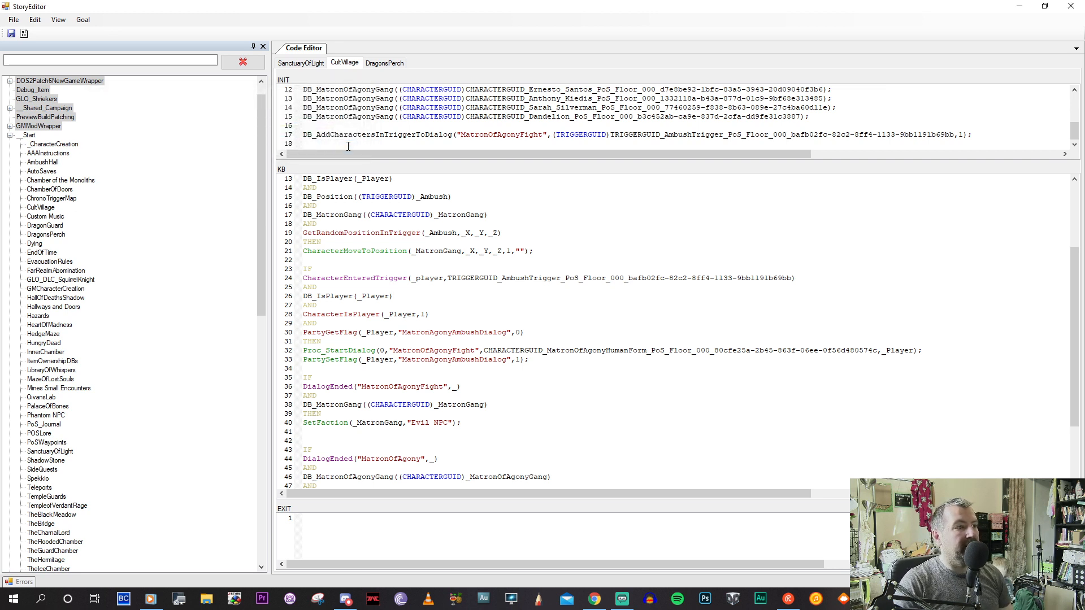
click(1080, 6)
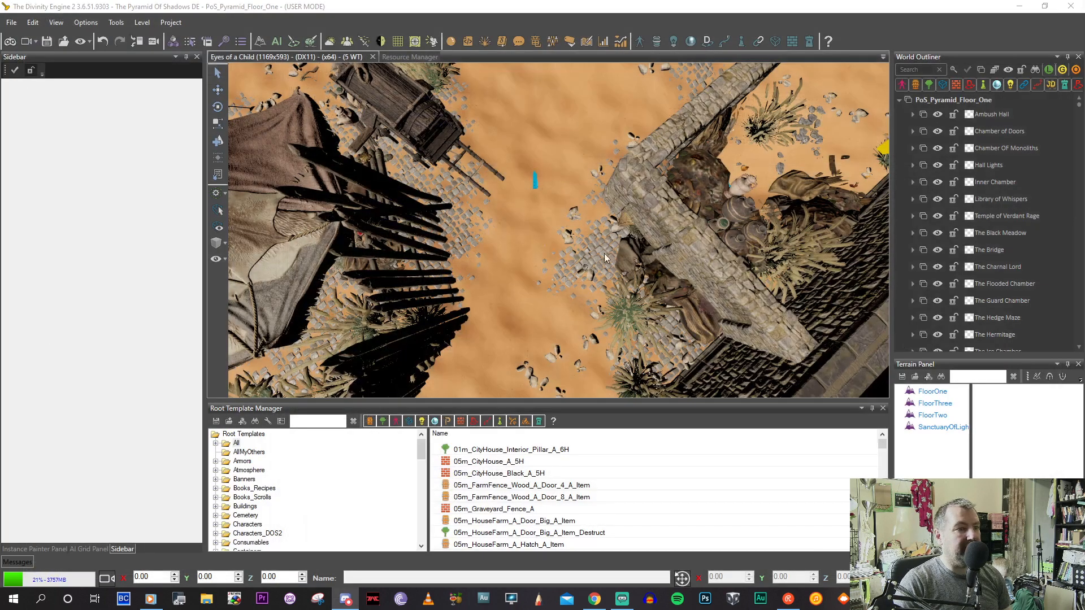
Load the Two Lovers Village level (PoS_Starting_Village), agreeing to unload the current level despite its empty layers.
middle_drag(507, 239, 410, 179)
scroll(523, 221, down, 5)
scroll(561, 218, down, 3)
scroll(565, 172, down, 3)
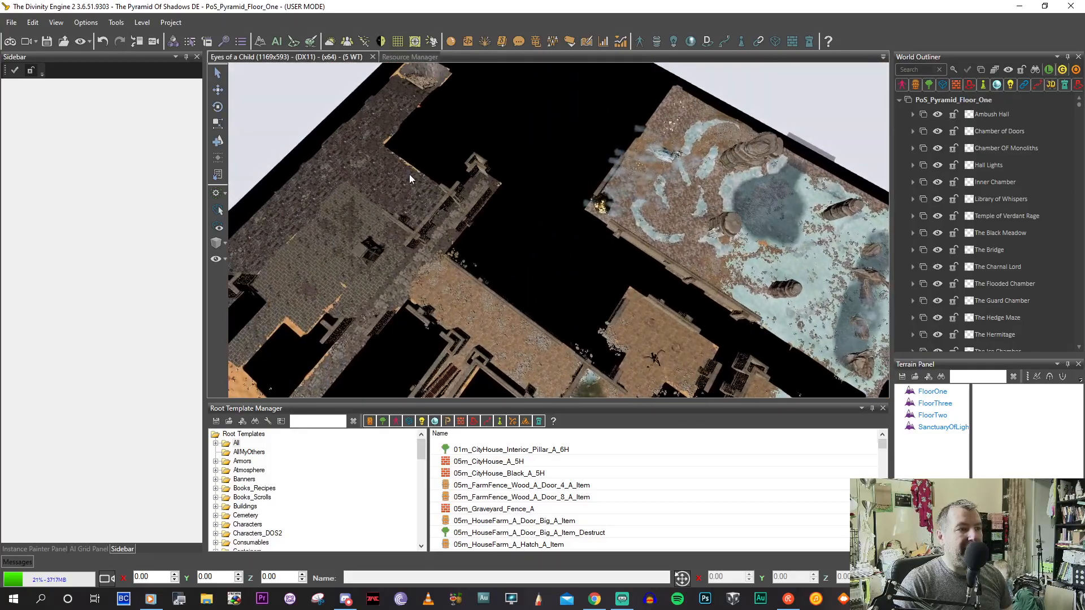
click(12, 22)
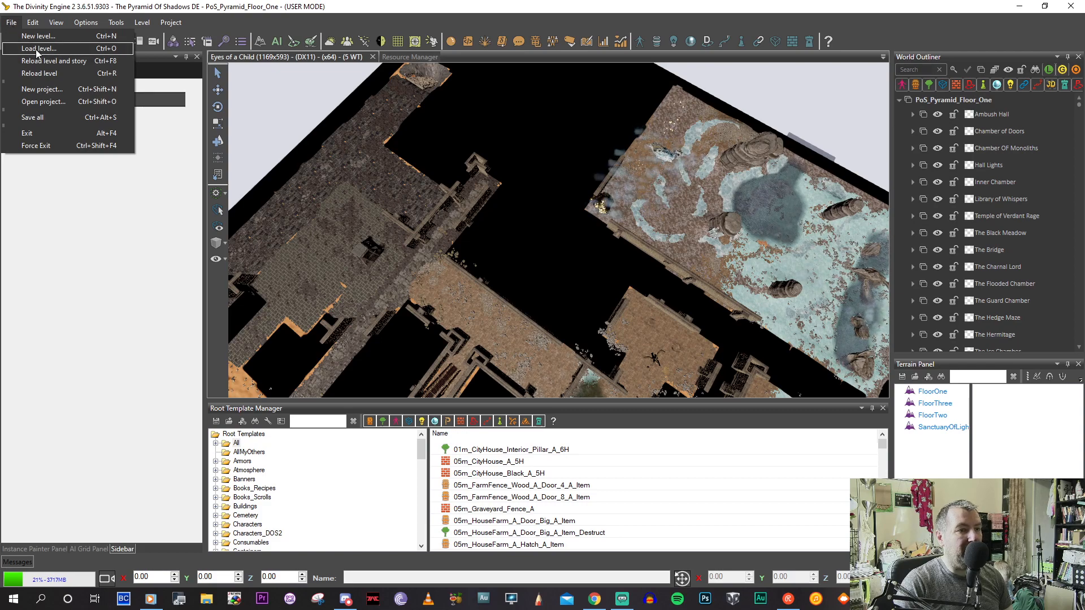
click(257, 129)
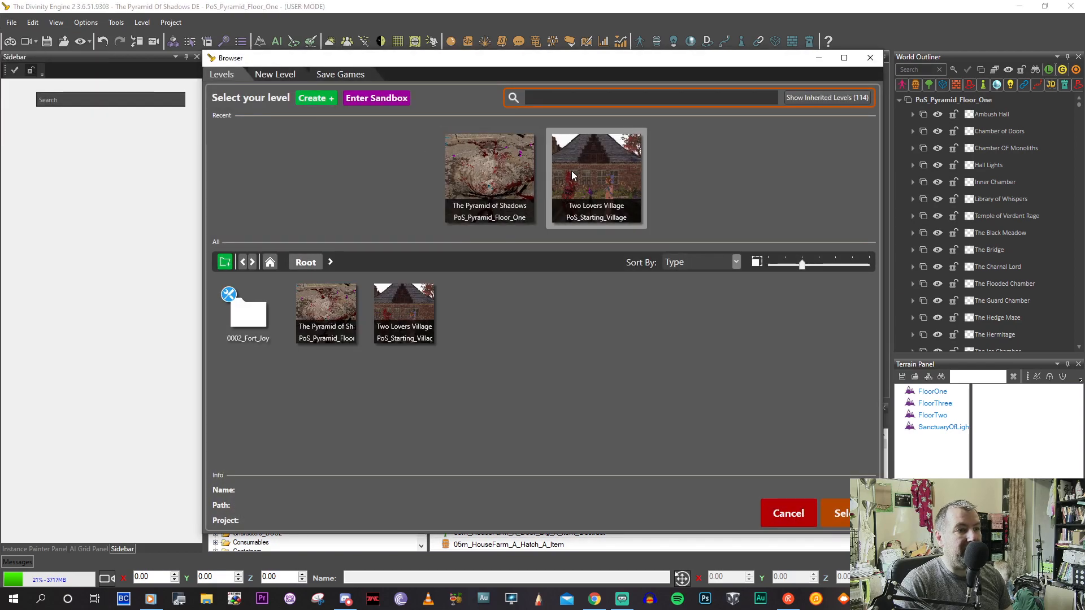
double_click(571, 172)
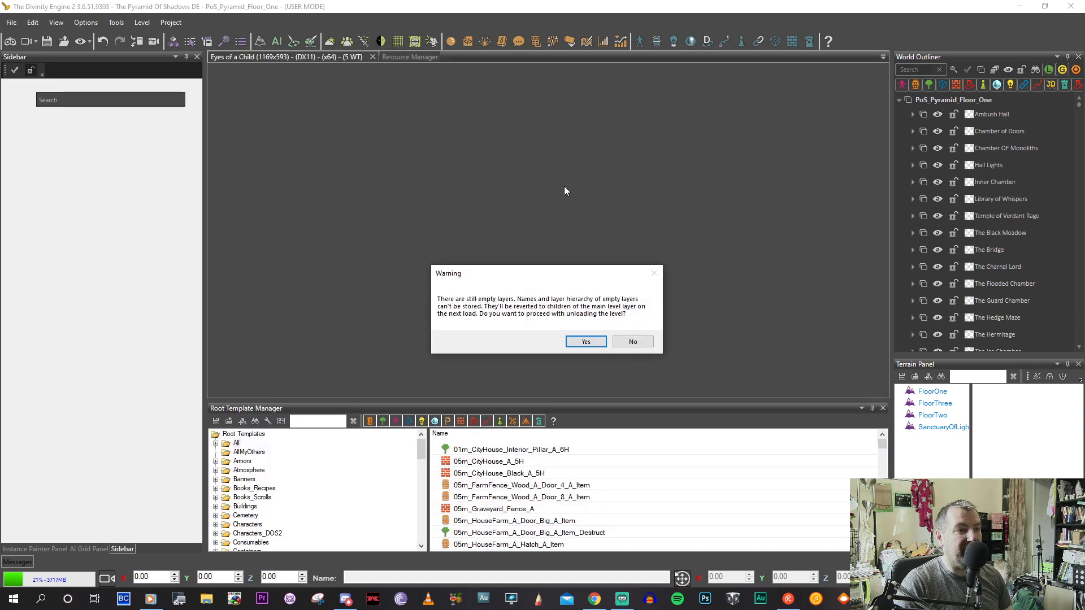
click(572, 340)
click(518, 342)
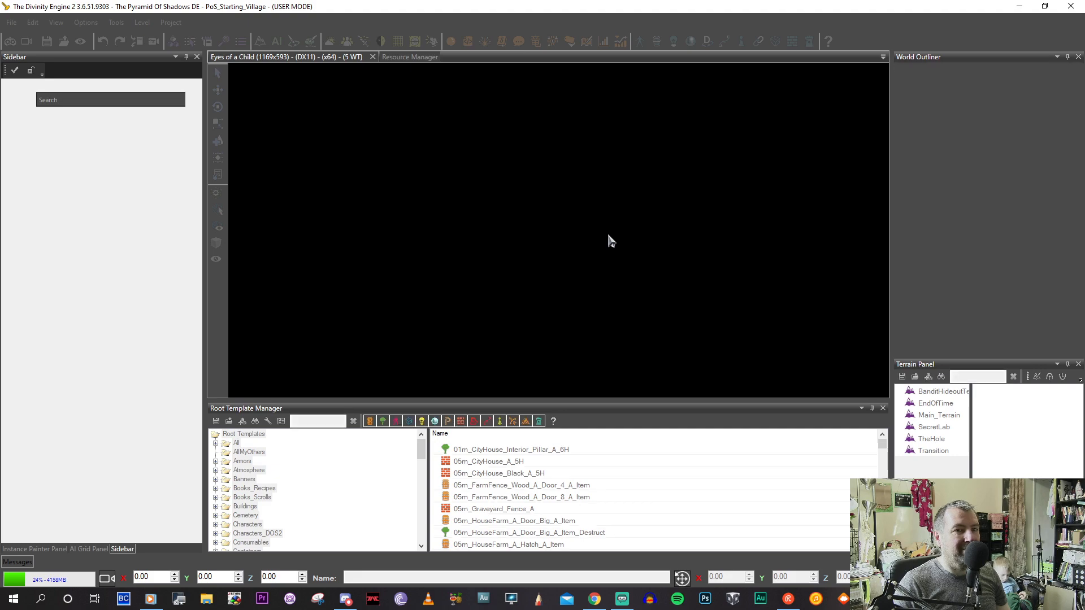
Examine the PoS_Starting_Village terrain from the cliffs past the village houses and river to the tents in the woods.
scroll(550, 231, down, 5)
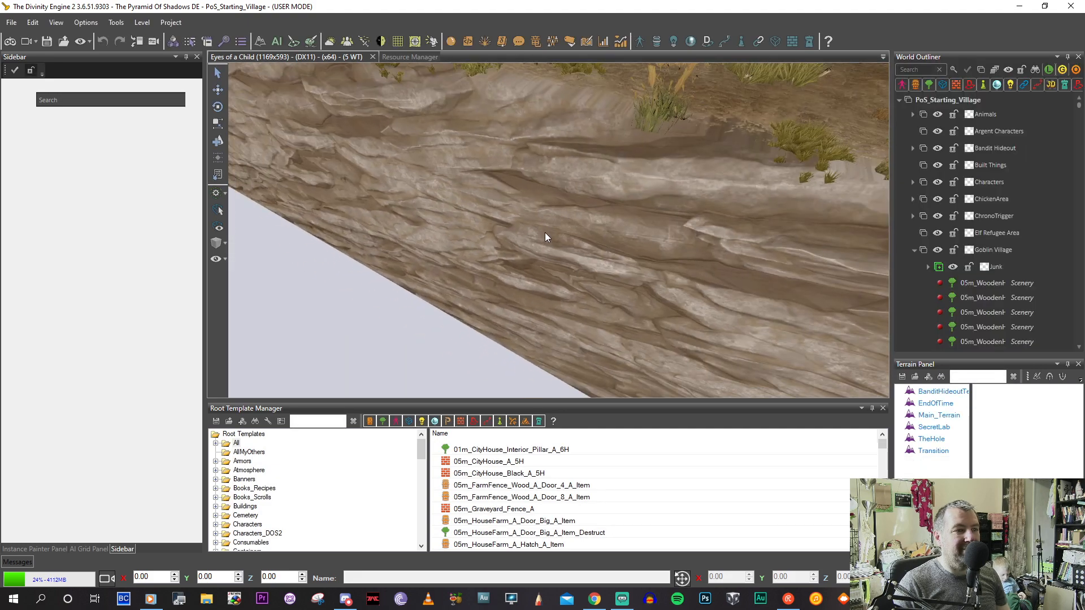
scroll(536, 250, up, 3)
scroll(583, 237, down, 10)
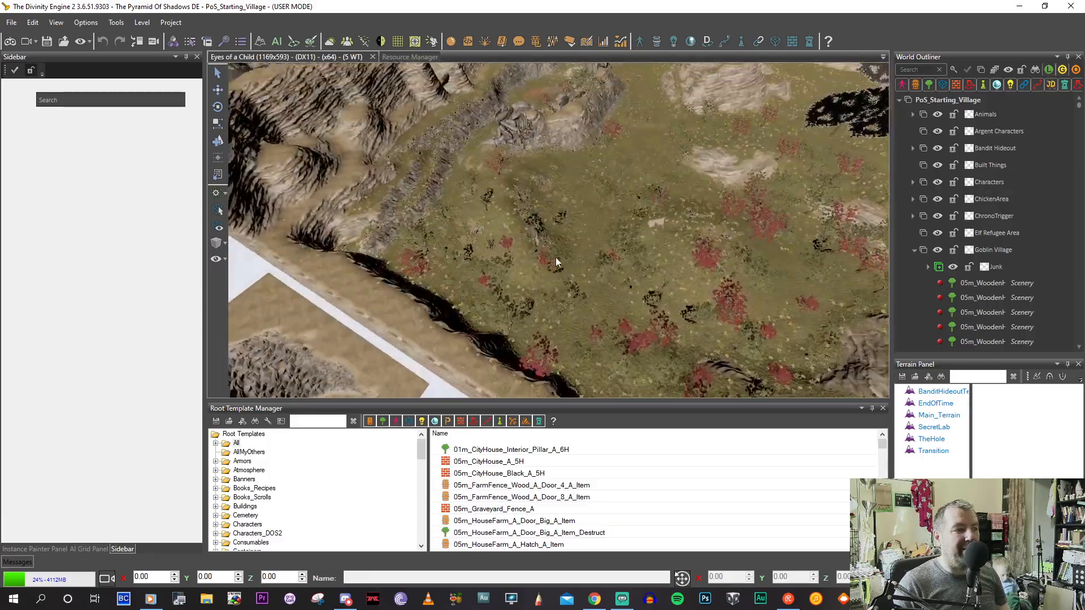
scroll(525, 332, up, 10)
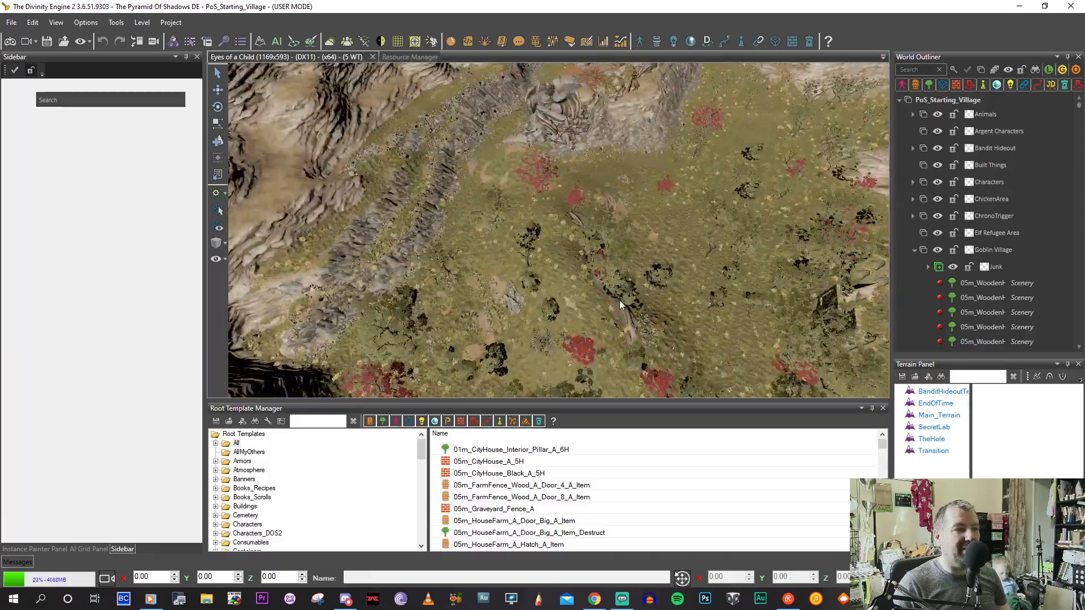
scroll(620, 305, down, 10)
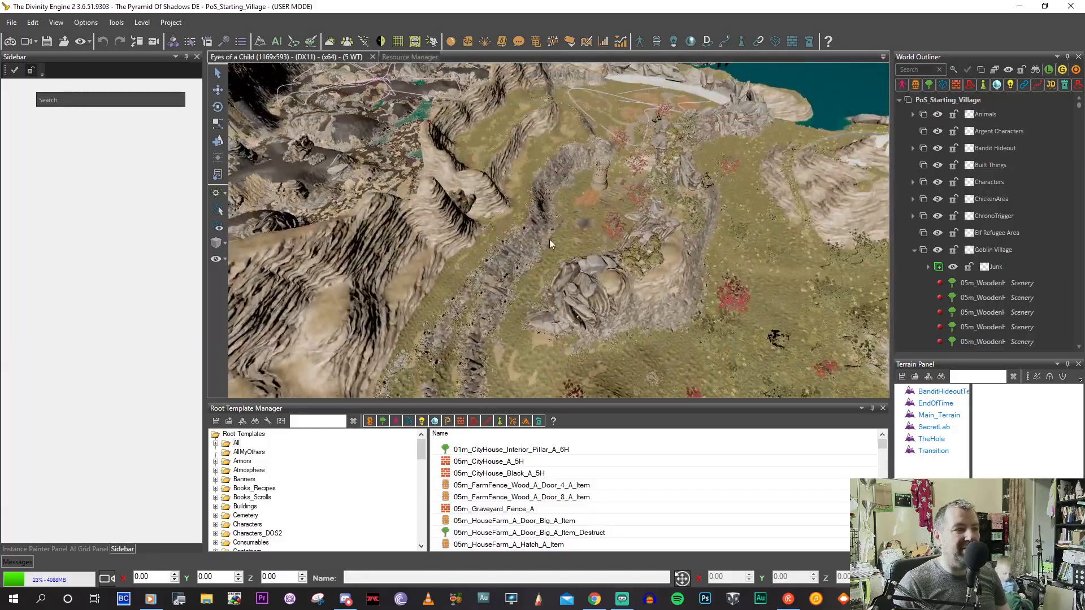
scroll(603, 282, up, 10)
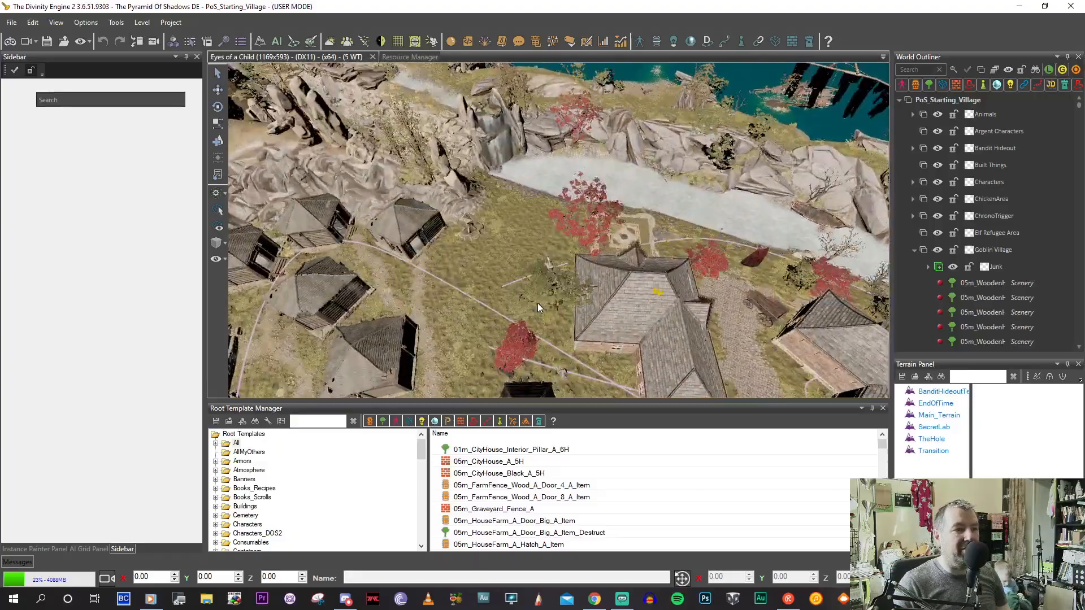
middle_drag(538, 303, 435, 252)
scroll(523, 299, up, 2)
scroll(524, 297, up, 2)
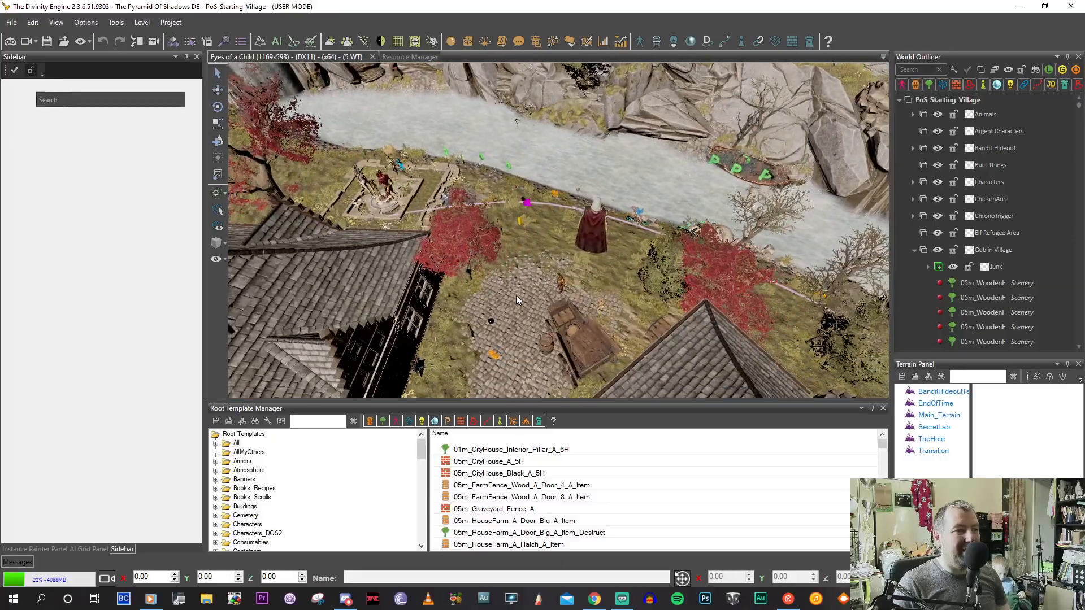
scroll(517, 295, down, 8)
scroll(436, 252, up, 5)
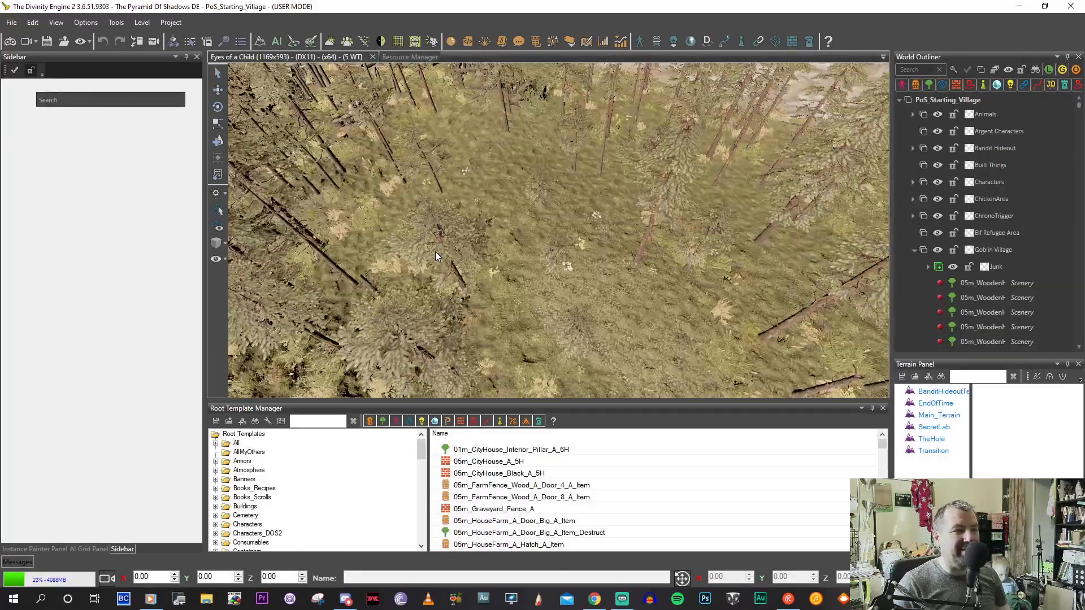
scroll(436, 256, up, 6)
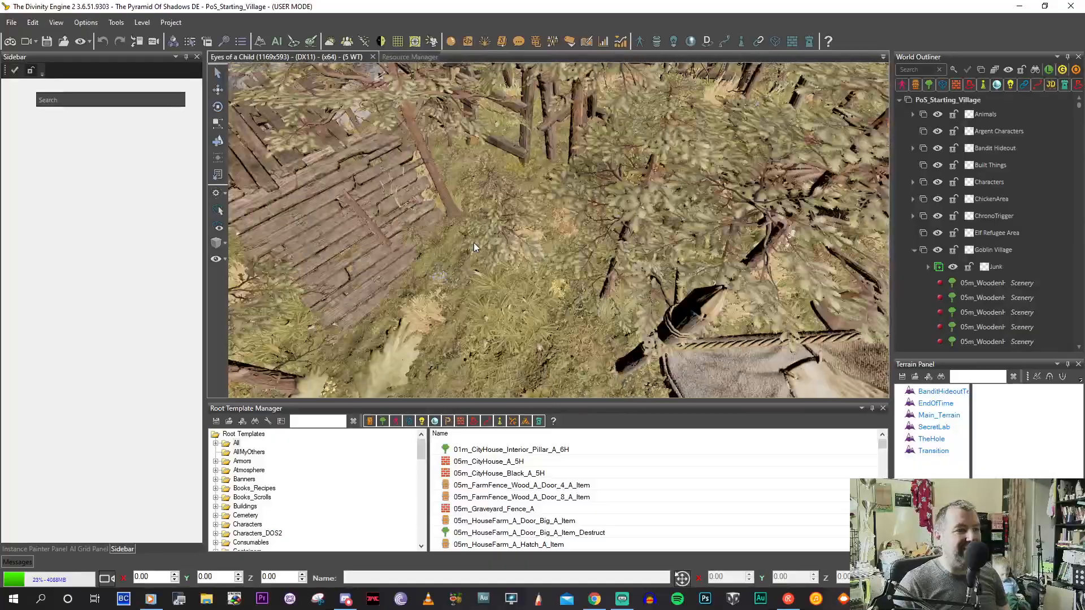
middle_drag(474, 247, 469, 247)
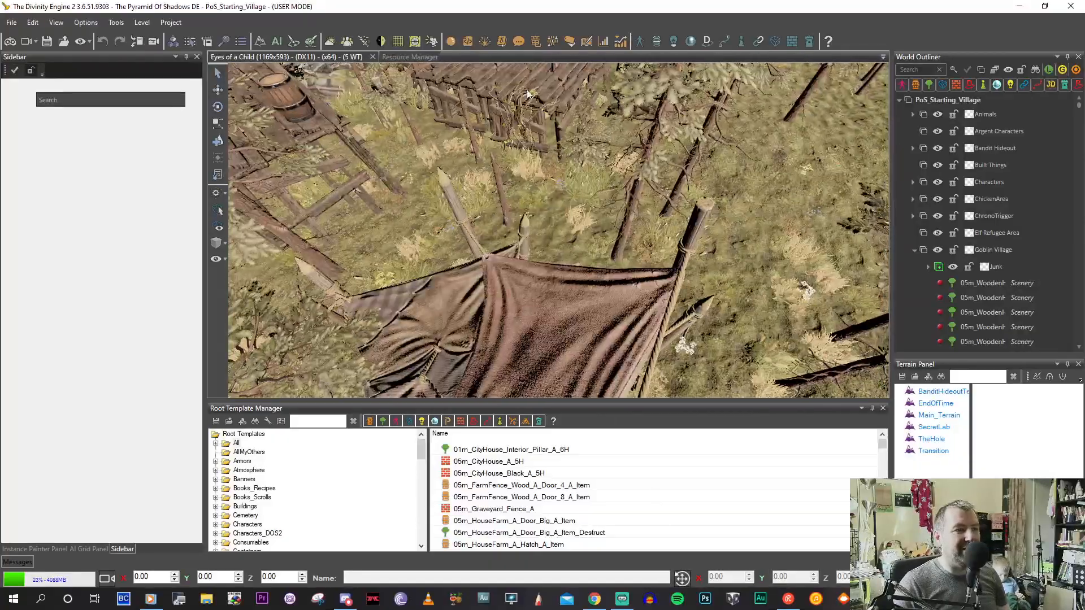
Open the TwoLoversVillage goal from the __Start scripts in a maximized StoryEditor and hide the error list.
click(501, 42)
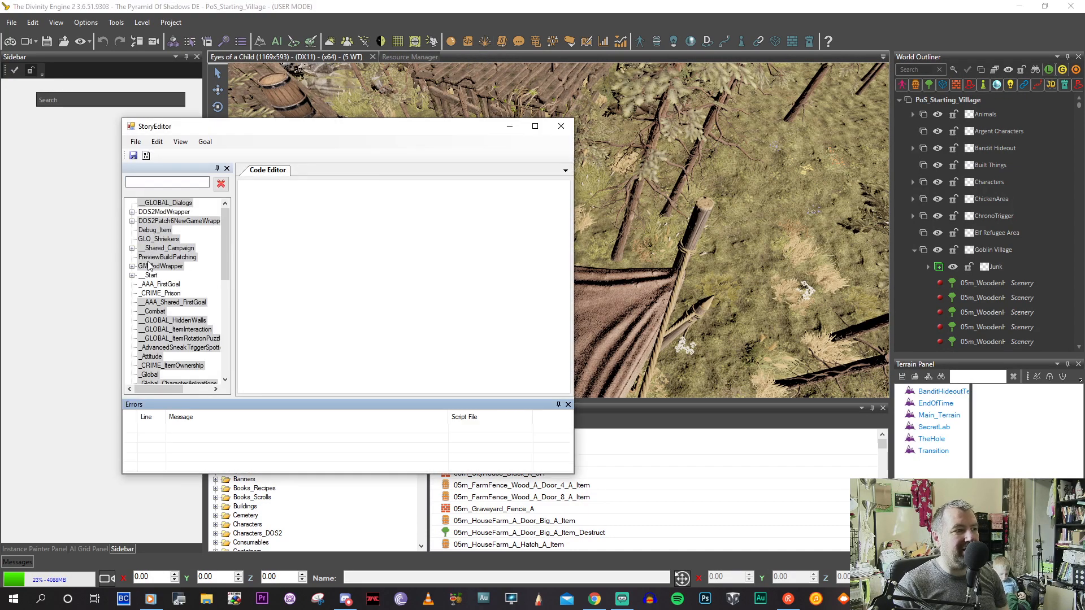
click(132, 275)
scroll(164, 291, down, 6)
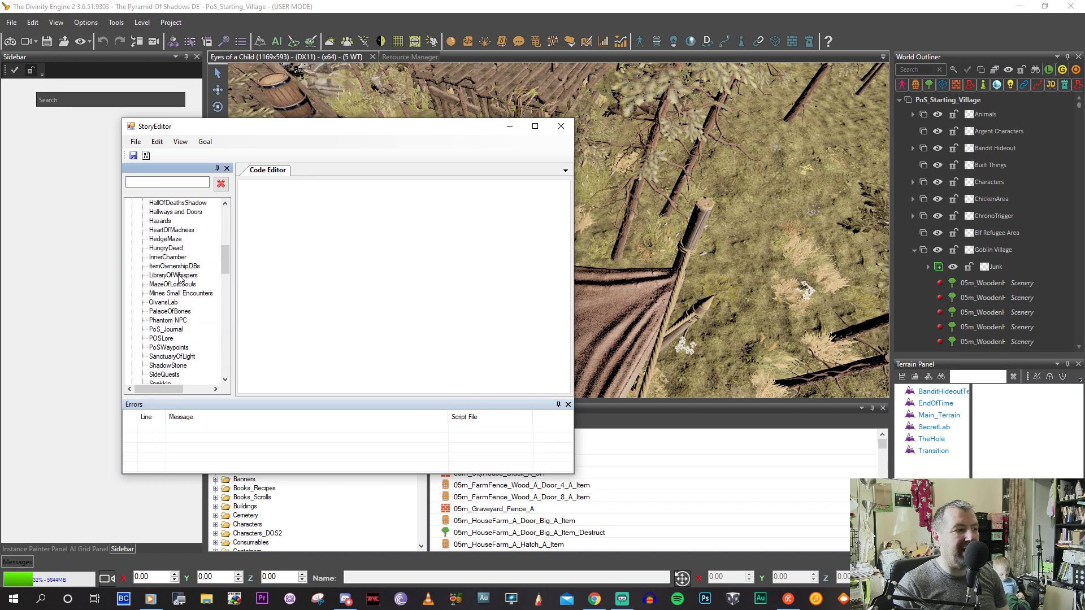
scroll(161, 282, down, 4)
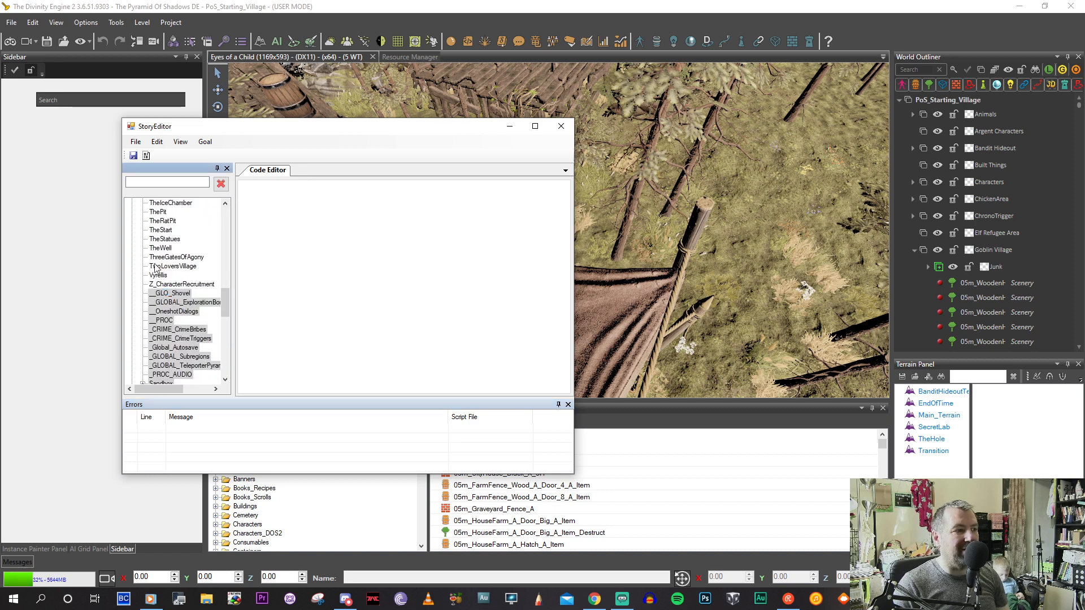
click(163, 322)
double_click(164, 321)
click(534, 126)
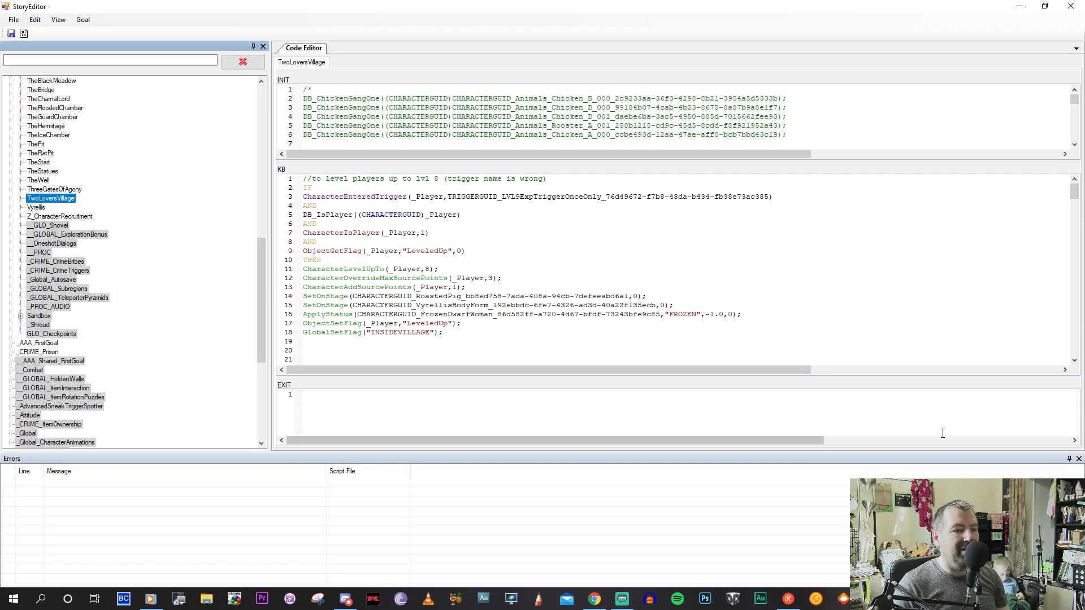
click(1079, 459)
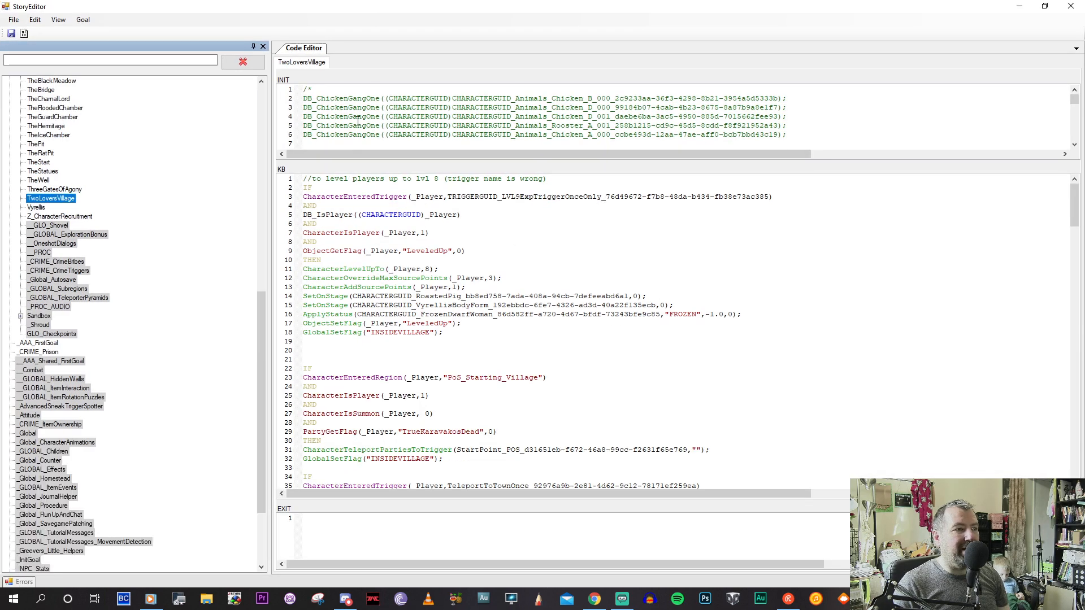
Read through the TwoLoversVillage script, from the chicken gang database entries to the assault, jail and fine rules at the end.
scroll(358, 123, down, 6)
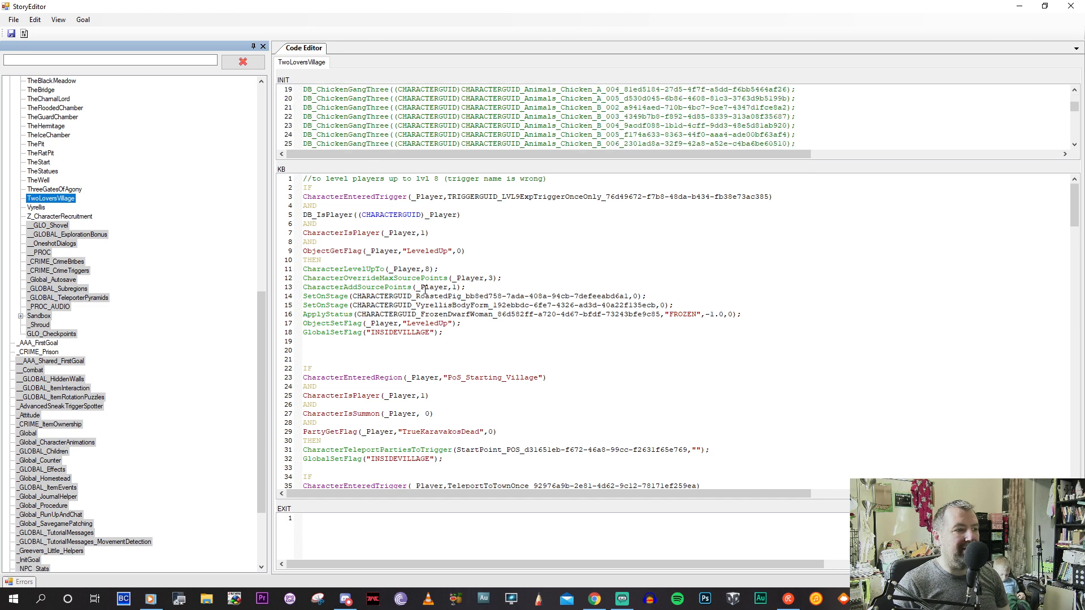
scroll(387, 361, down, 16)
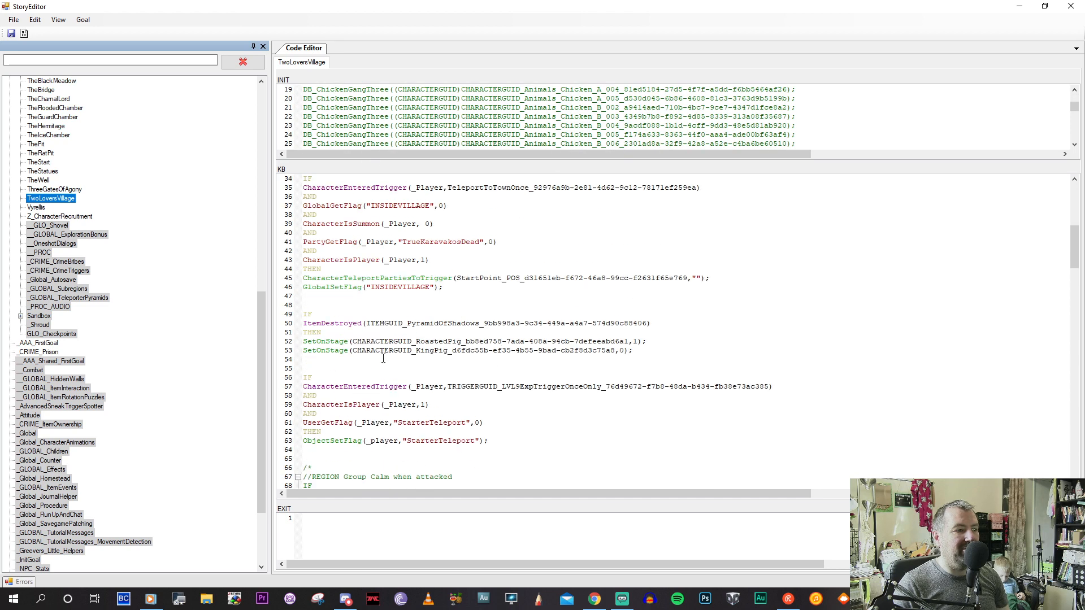
scroll(386, 364, down, 20)
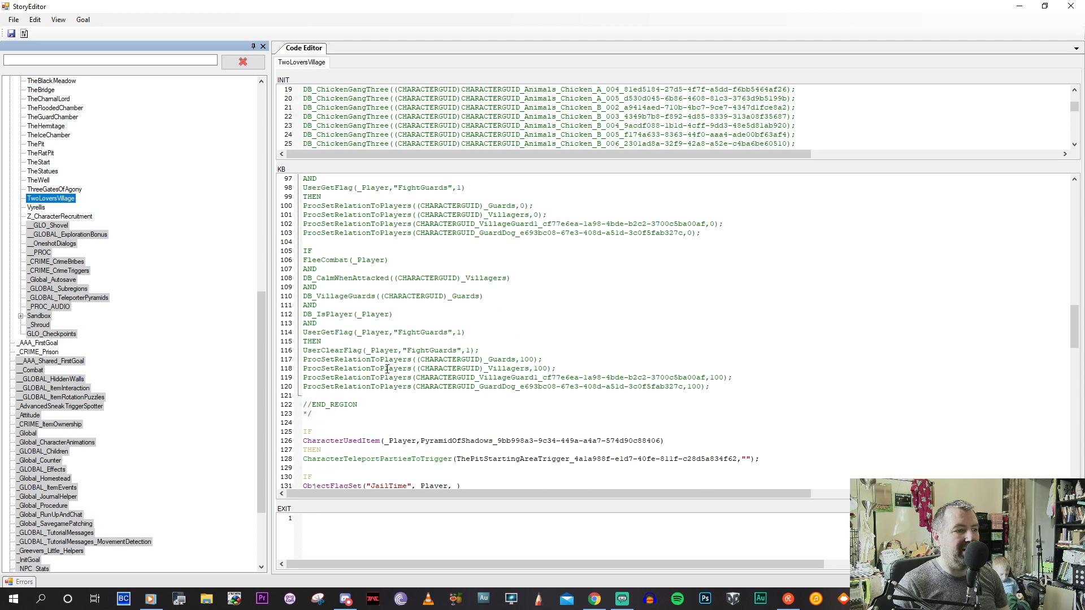
scroll(362, 352, down, 3)
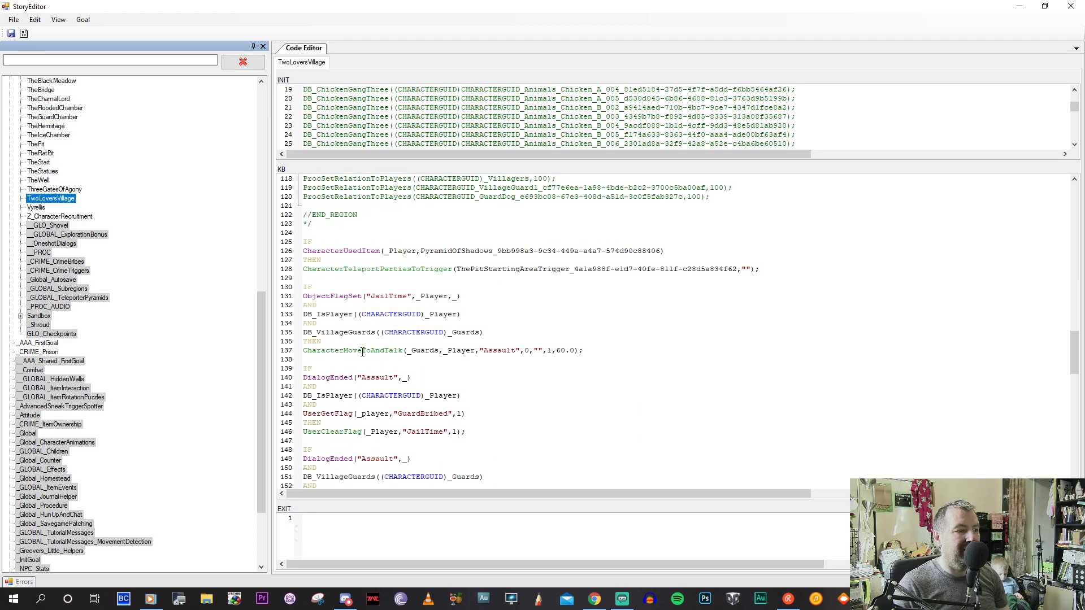
scroll(362, 353, down, 4)
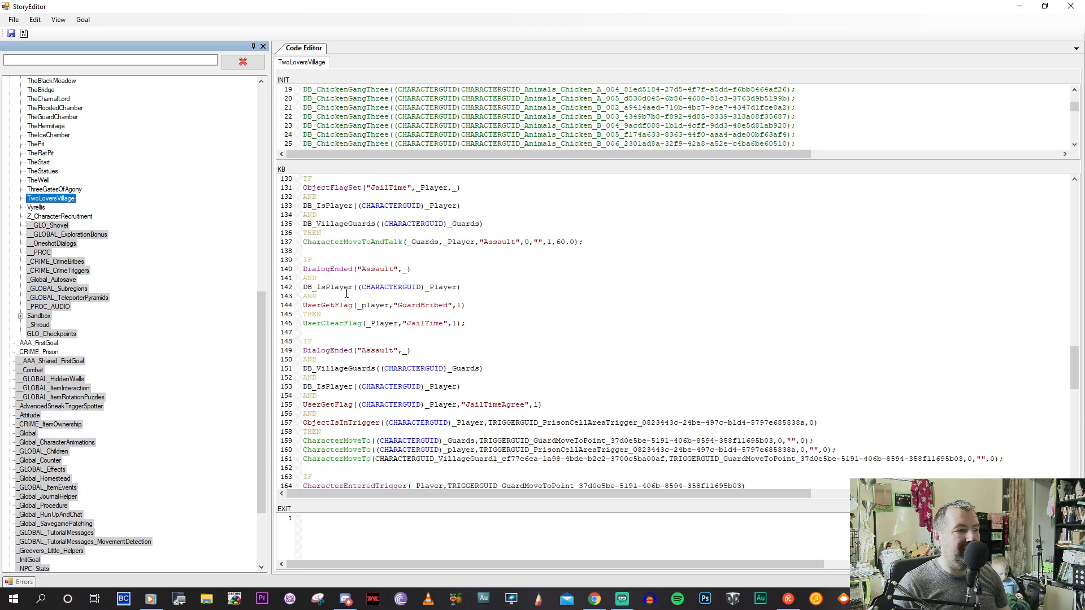
scroll(347, 284, up, 1)
scroll(347, 284, down, 16)
scroll(354, 300, down, 8)
scroll(462, 379, down, 1)
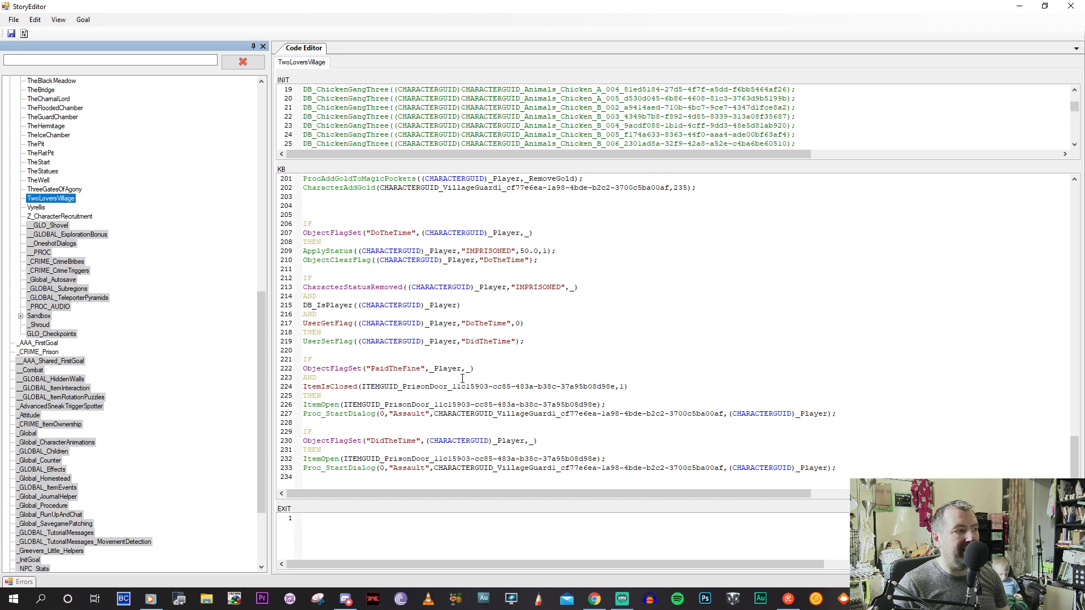
Open the SideQuests goal from the story script tree in the code editor.
scroll(79, 142, up, 3)
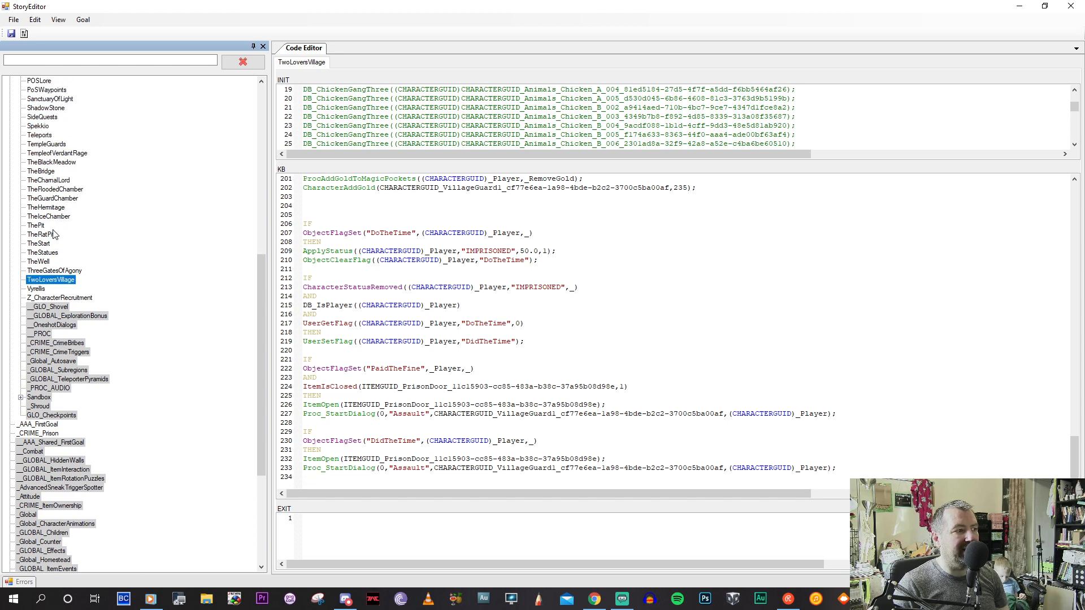
scroll(37, 159, up, 1)
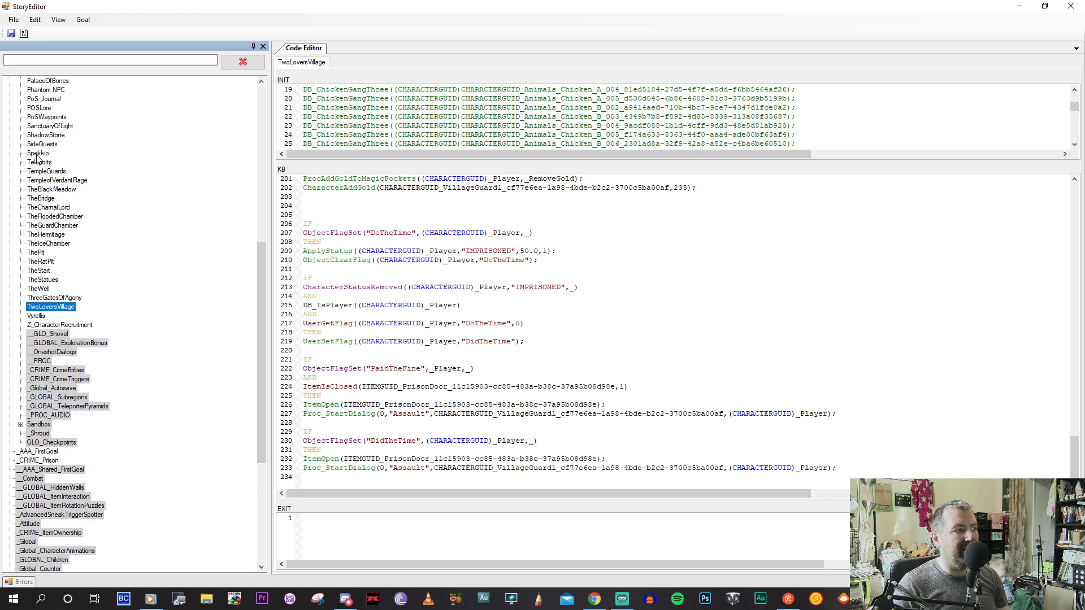
scroll(37, 159, up, 1)
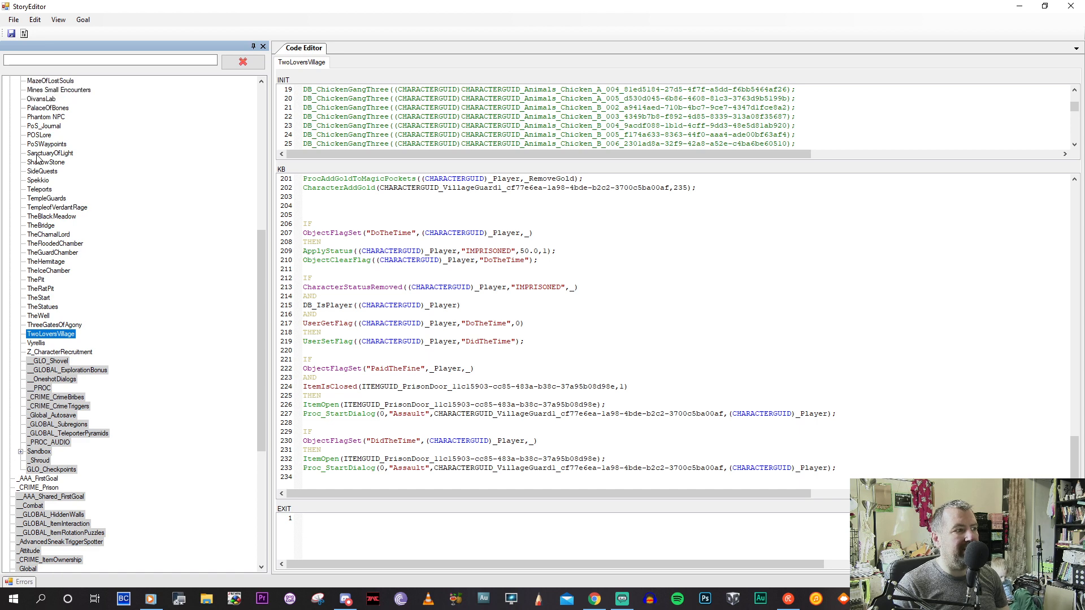
scroll(41, 186, up, 1)
double_click(41, 198)
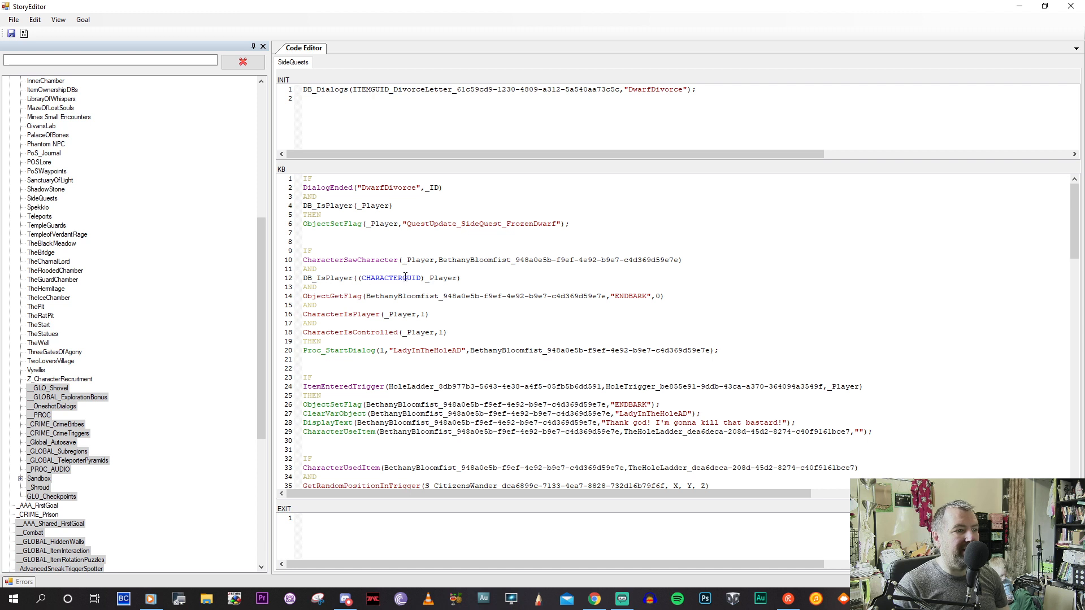
Review the SideQuests rules for the LadyInTheHoleAD dialog, the hole ladder and the KaantarWasko dialog with its chair.
scroll(405, 278, down, 2)
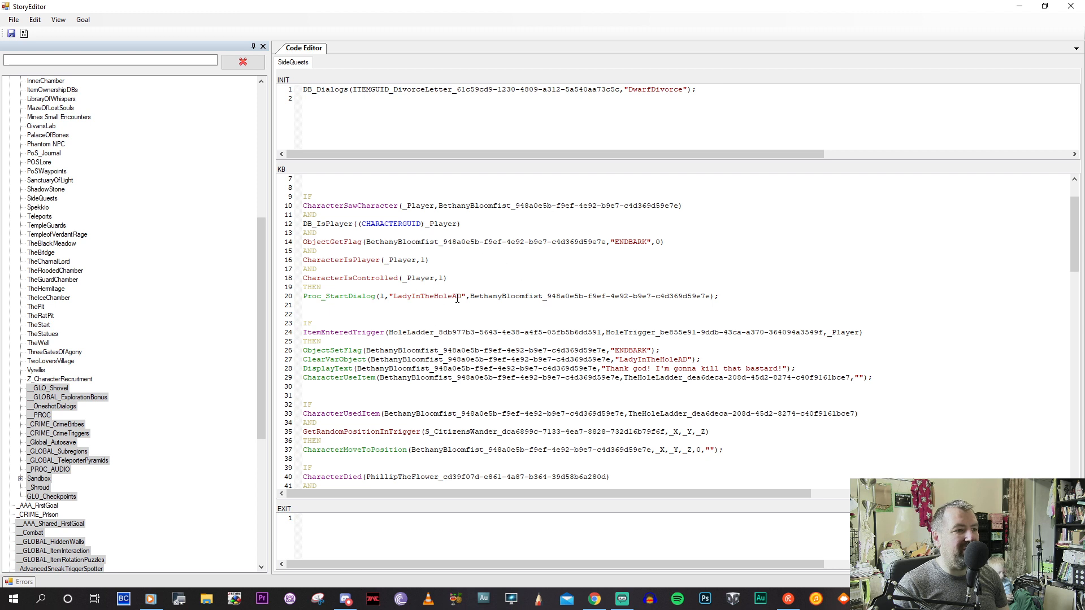
scroll(339, 257, down, 3)
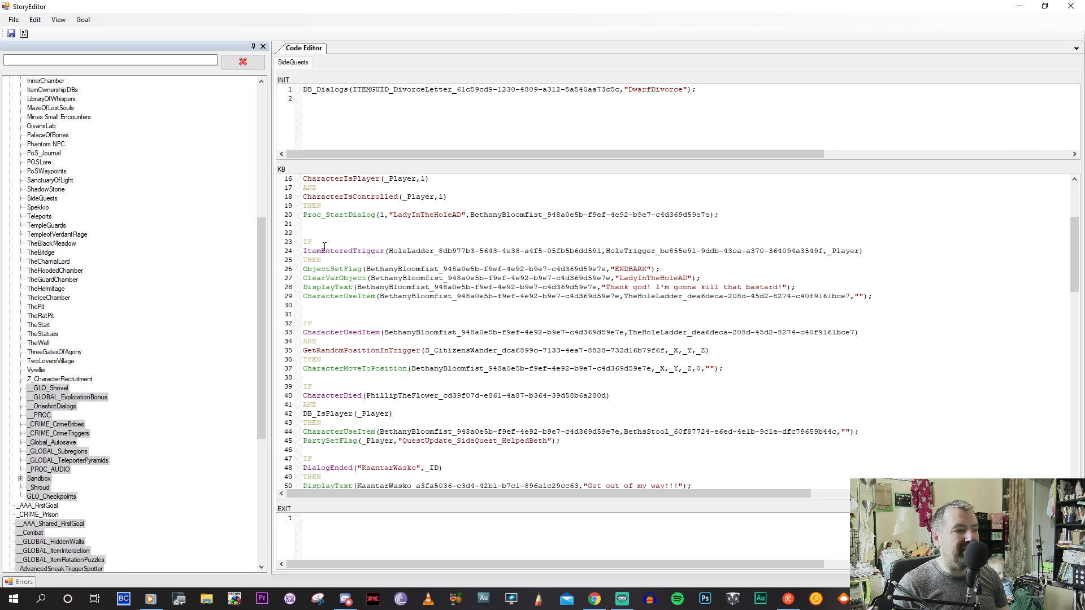
scroll(525, 304, down, 2)
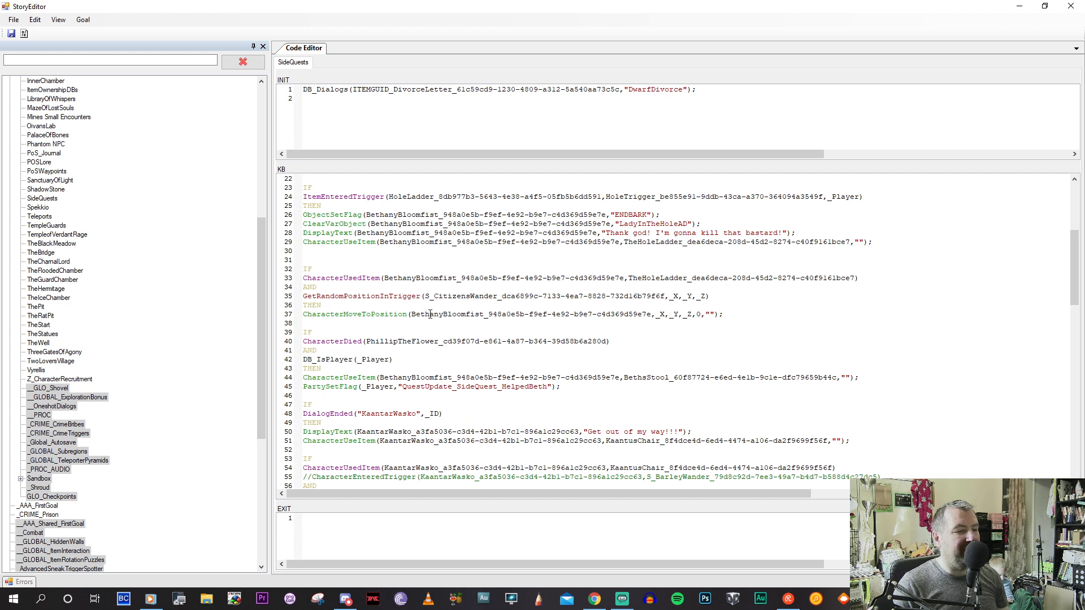
scroll(447, 302, down, 4)
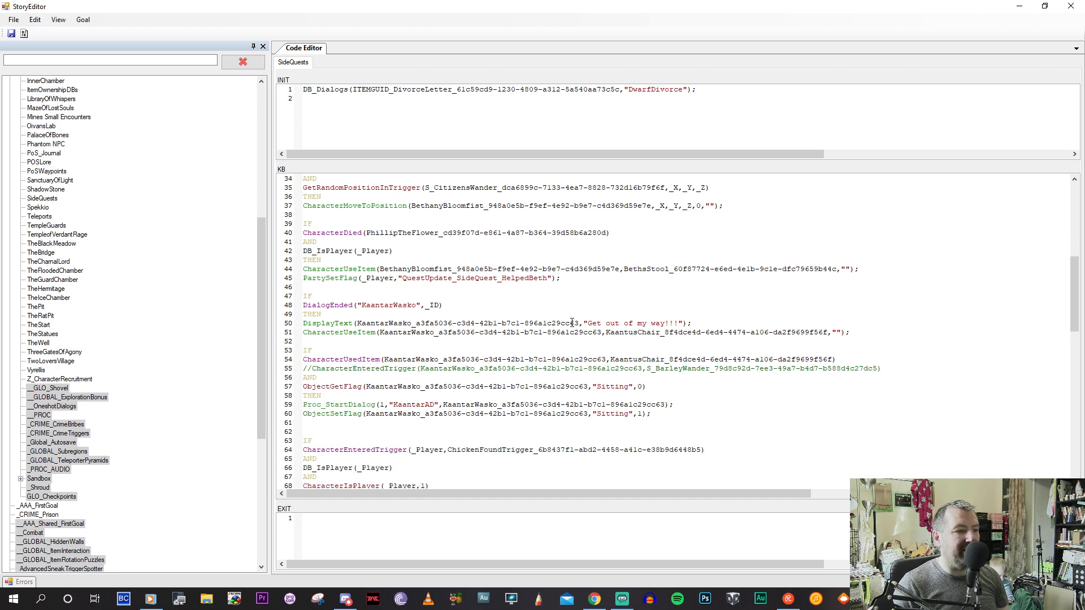
scroll(452, 286, down, 3)
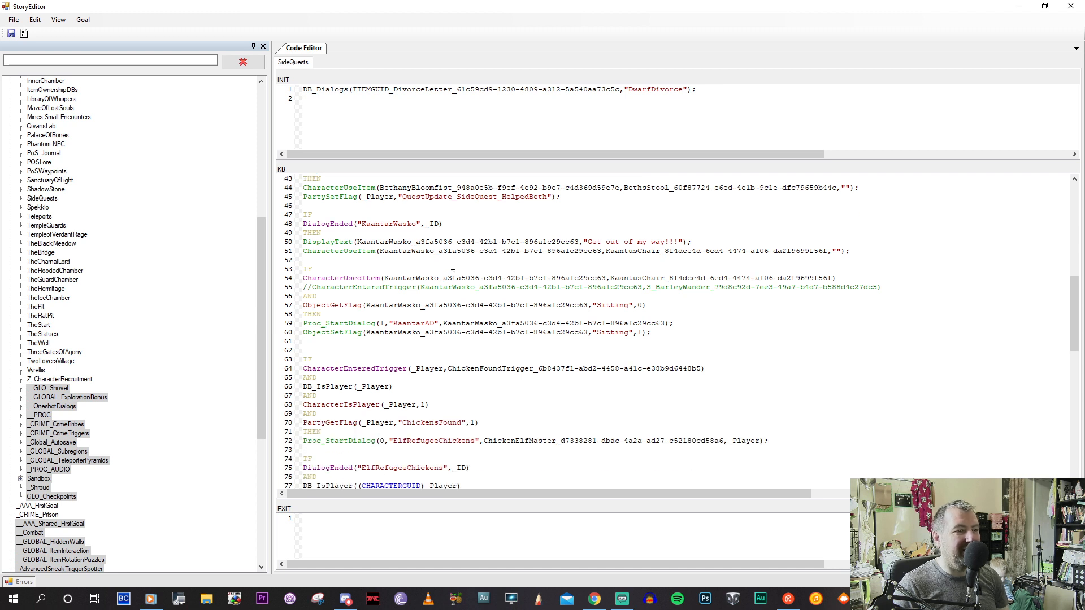
scroll(453, 274, down, 1)
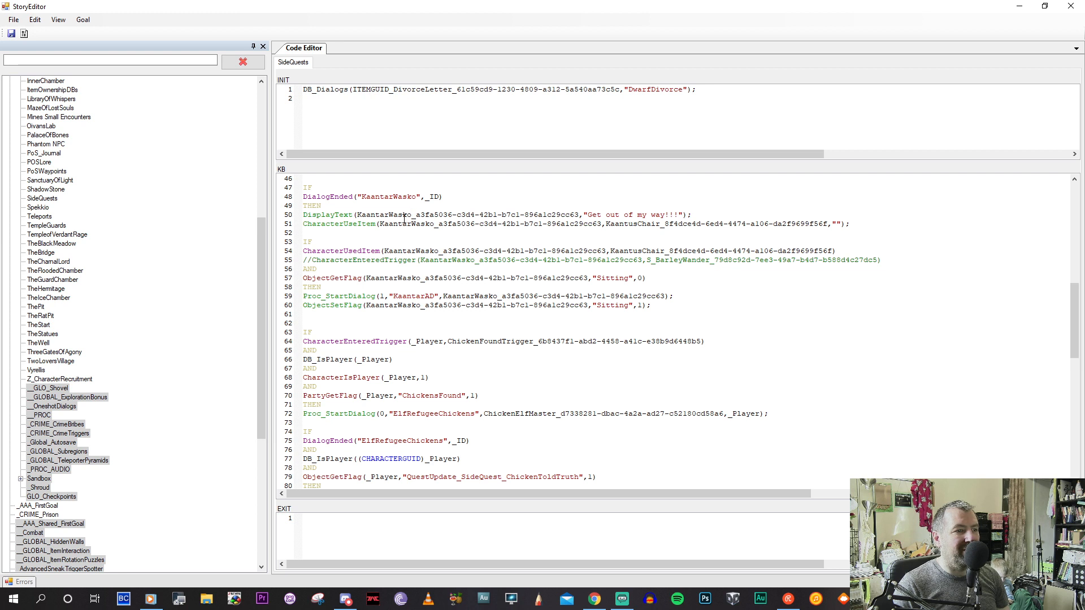
click(330, 224)
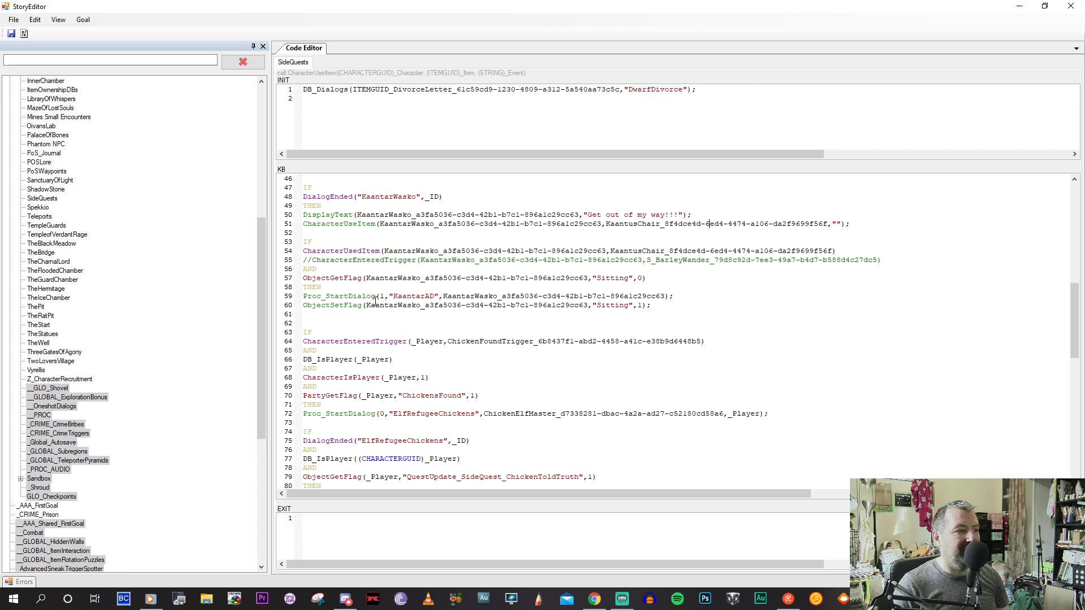
Examine the ChickenFoundTrigger rule and the ElfRefugeeChickens dialog rules for the ChickenToldTruth and ChickenToldLie flags.
scroll(380, 311, down, 3)
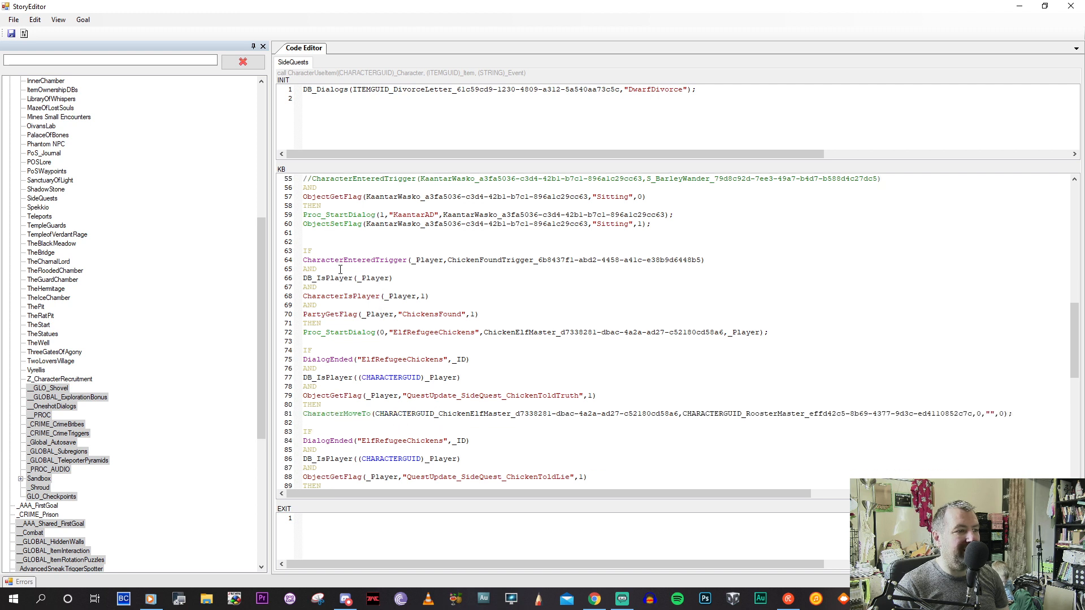
scroll(348, 285, down, 3)
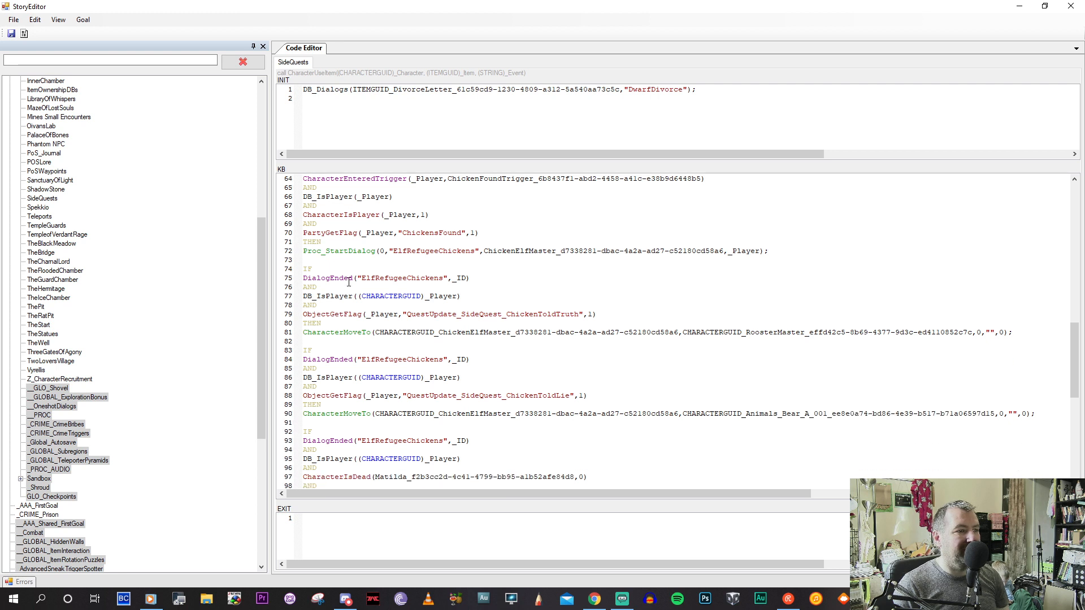
scroll(335, 231, up, 2)
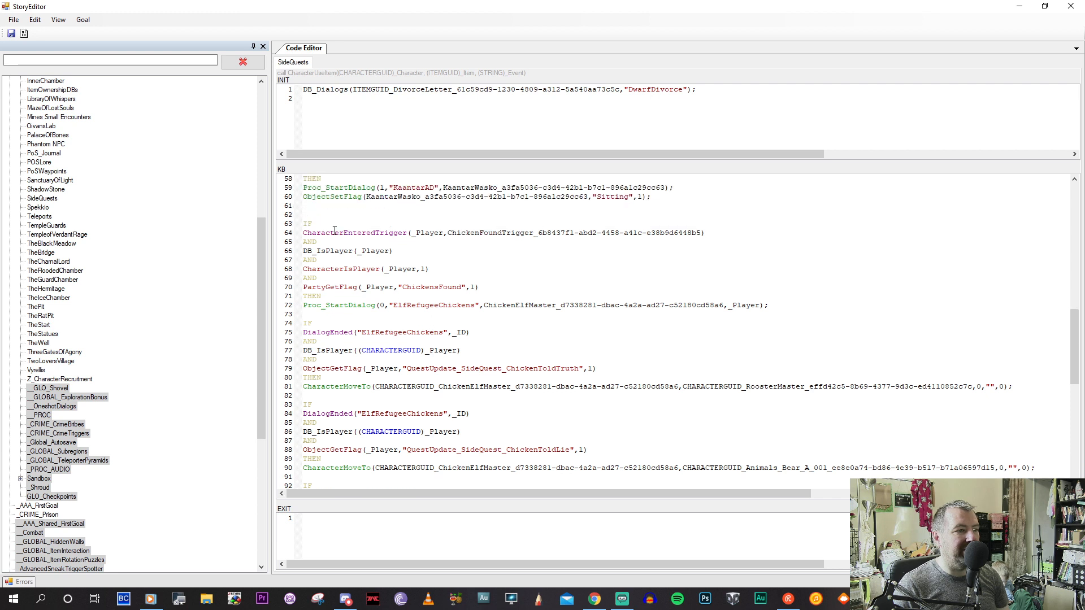
click(440, 232)
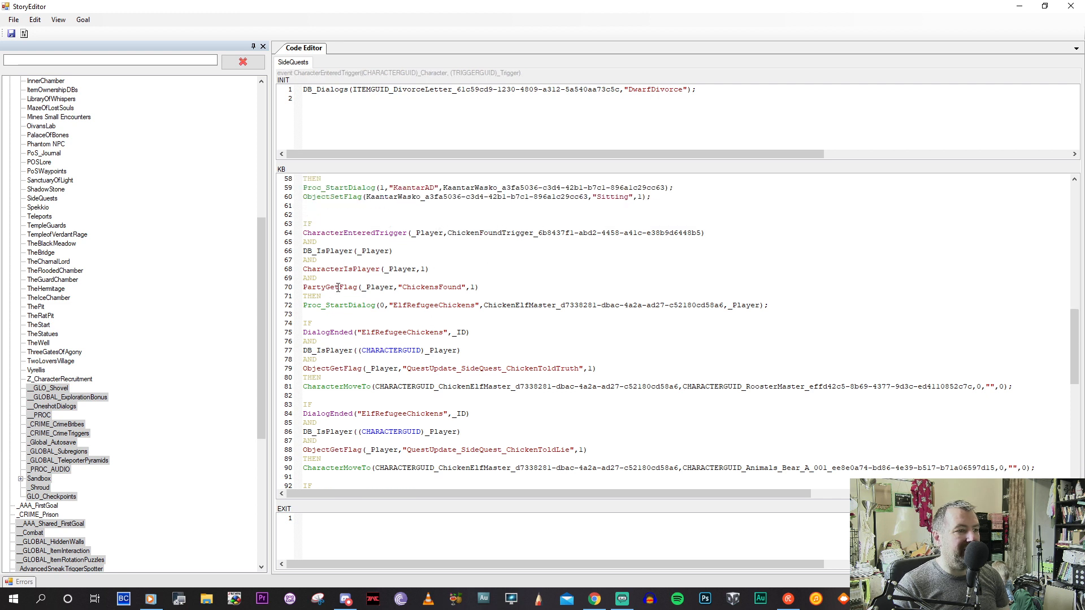
click(437, 287)
click(411, 305)
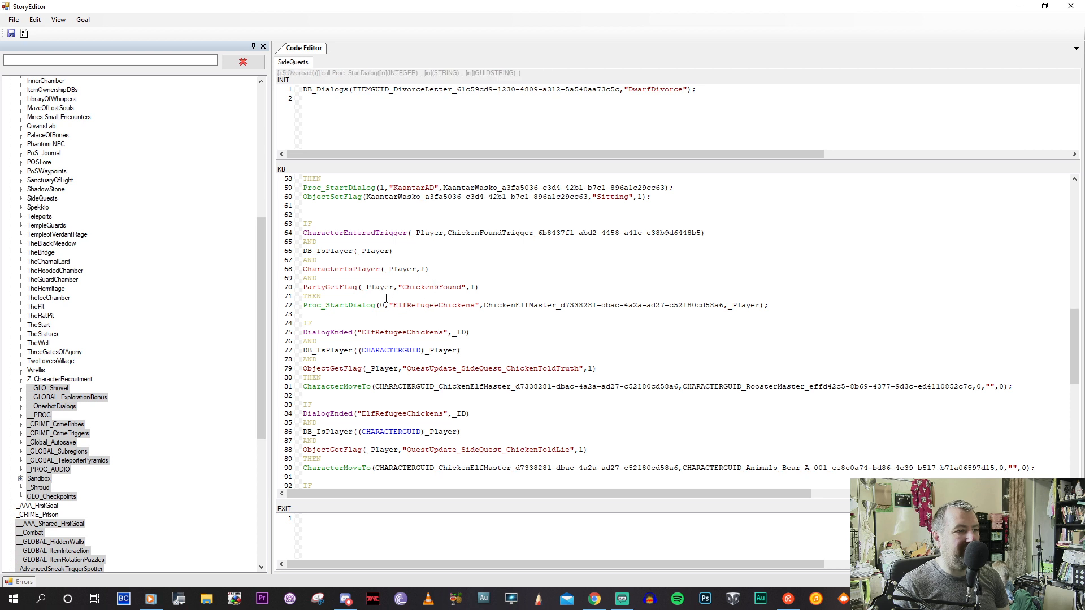
scroll(382, 294, down, 1)
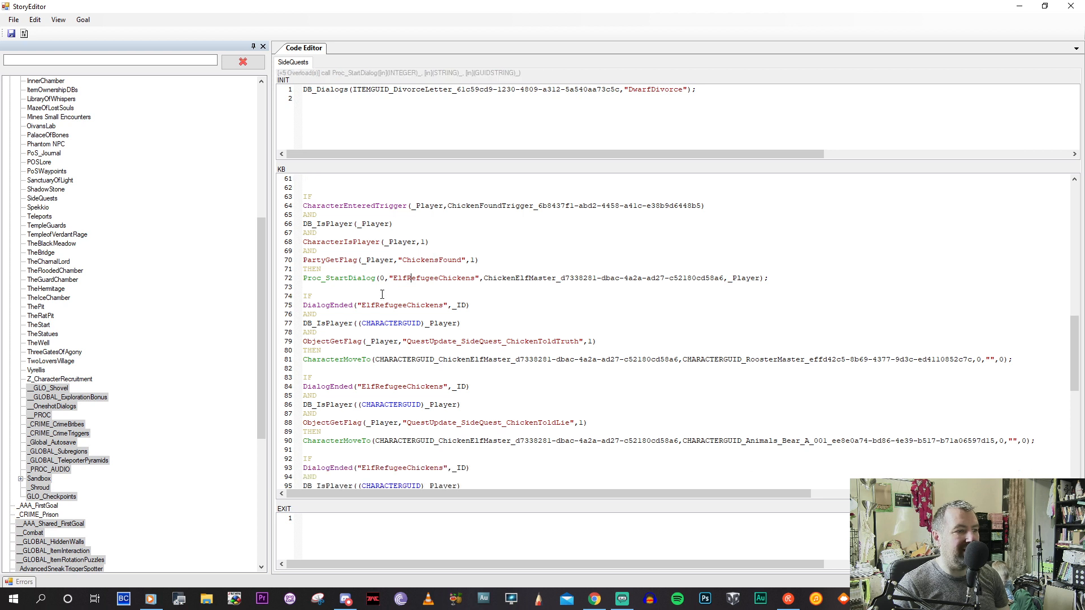
scroll(382, 294, down, 1)
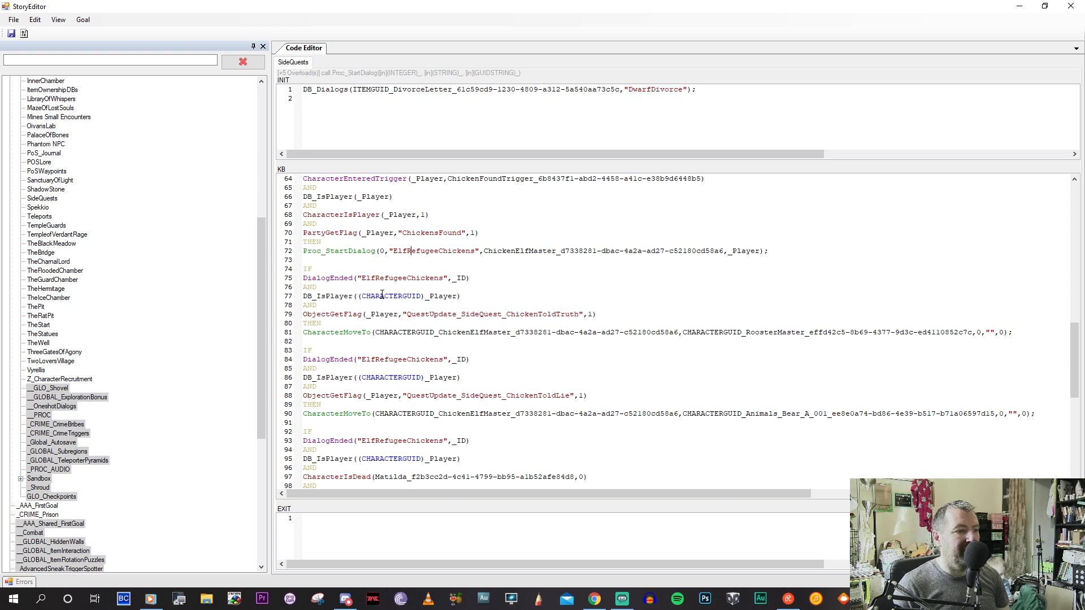
click(457, 331)
scroll(441, 321, down, 1)
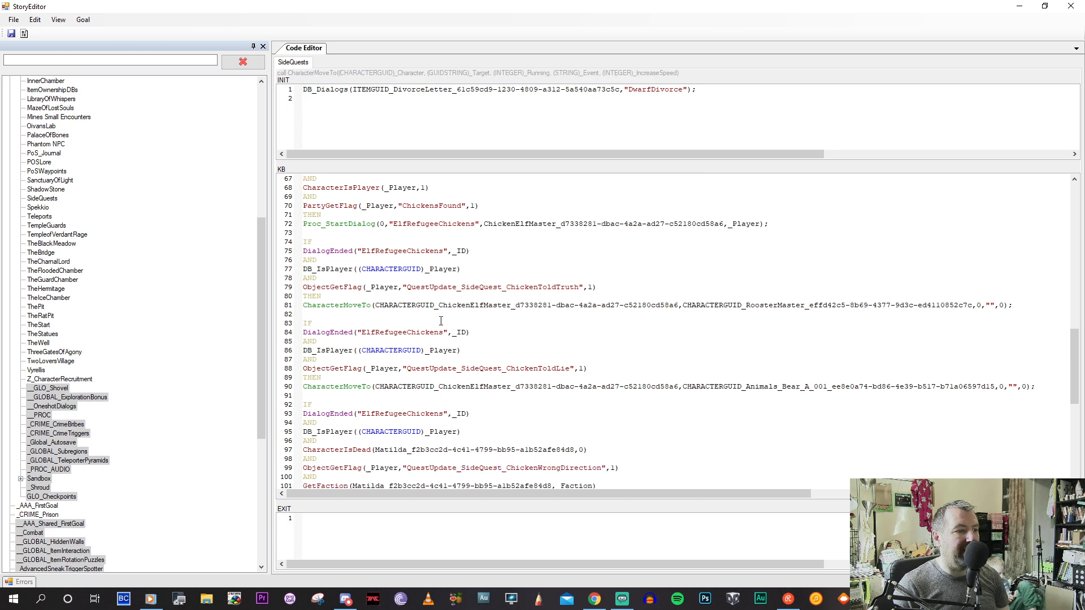
scroll(441, 320, down, 1)
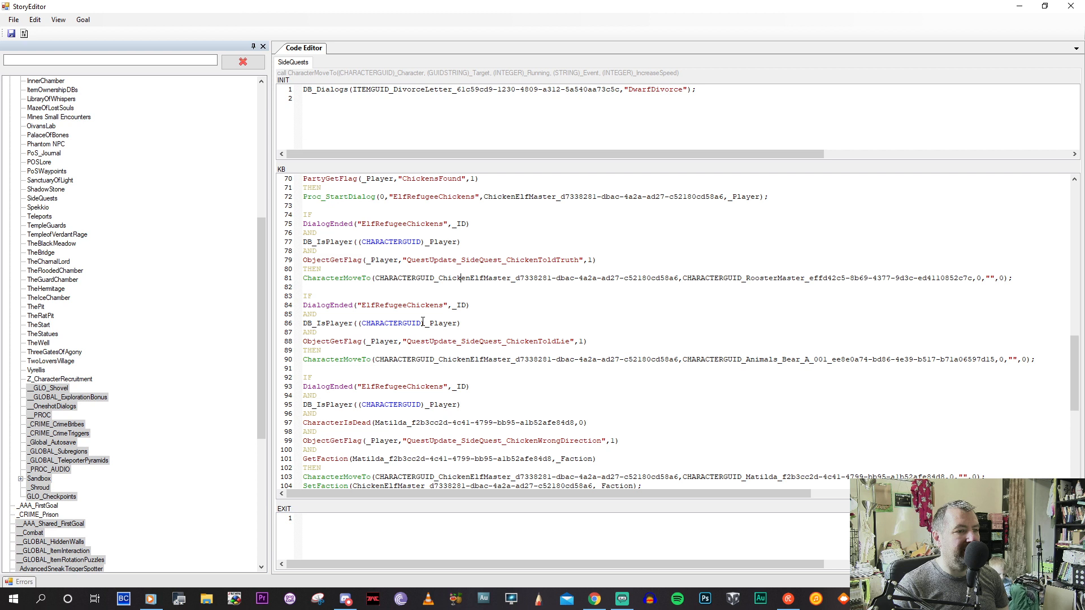
Examine the ChickenWrongDirection rules for Matilda alive or dead and the FrozenStatusTrigger rule that closes the SideQuests script.
scroll(423, 321, down, 4)
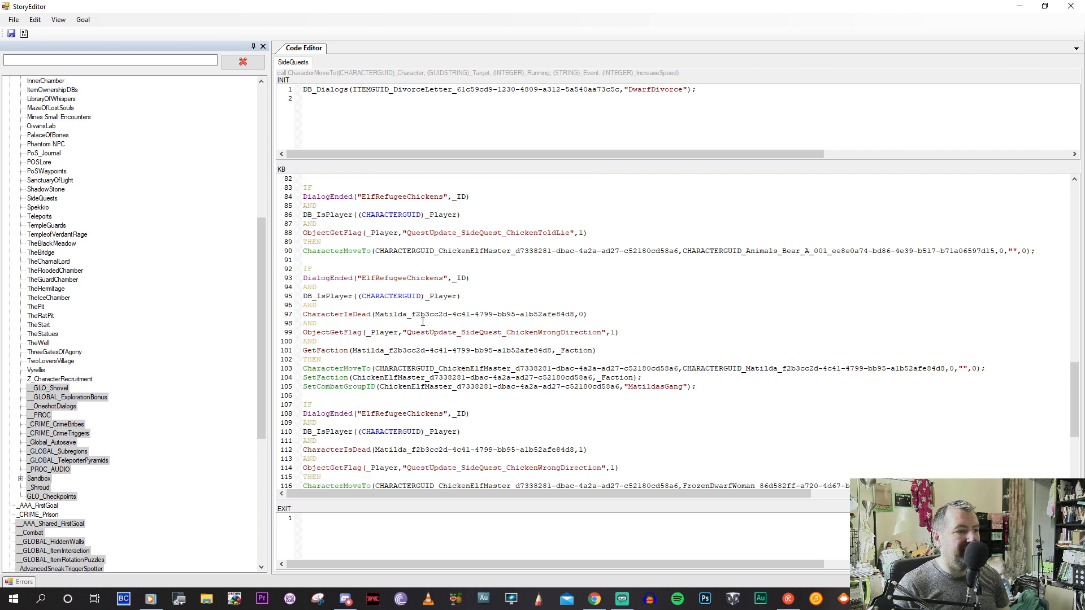
scroll(423, 321, down, 1)
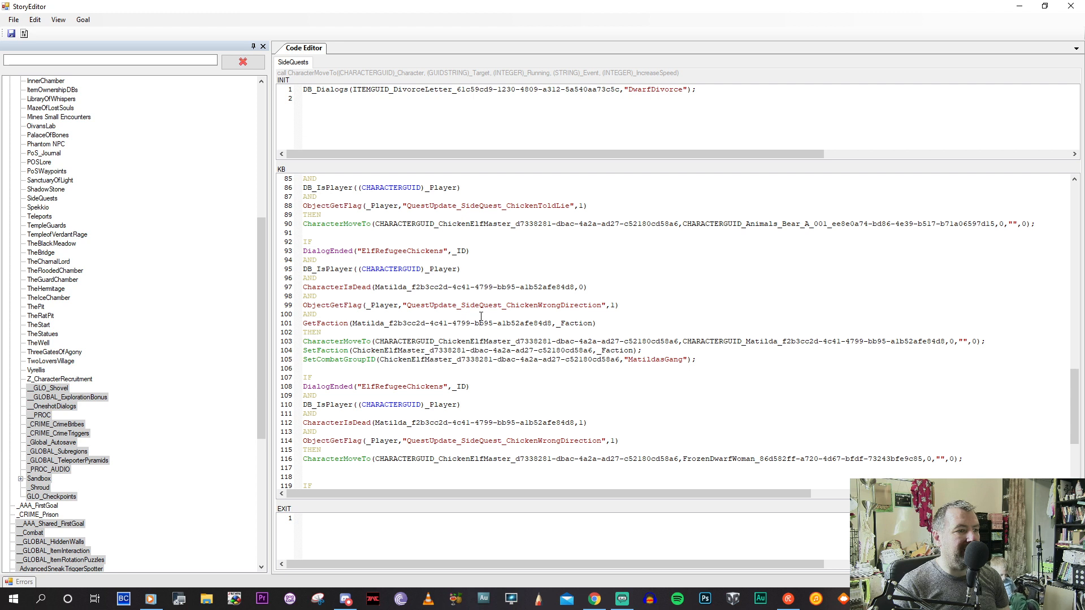
scroll(481, 316, down, 2)
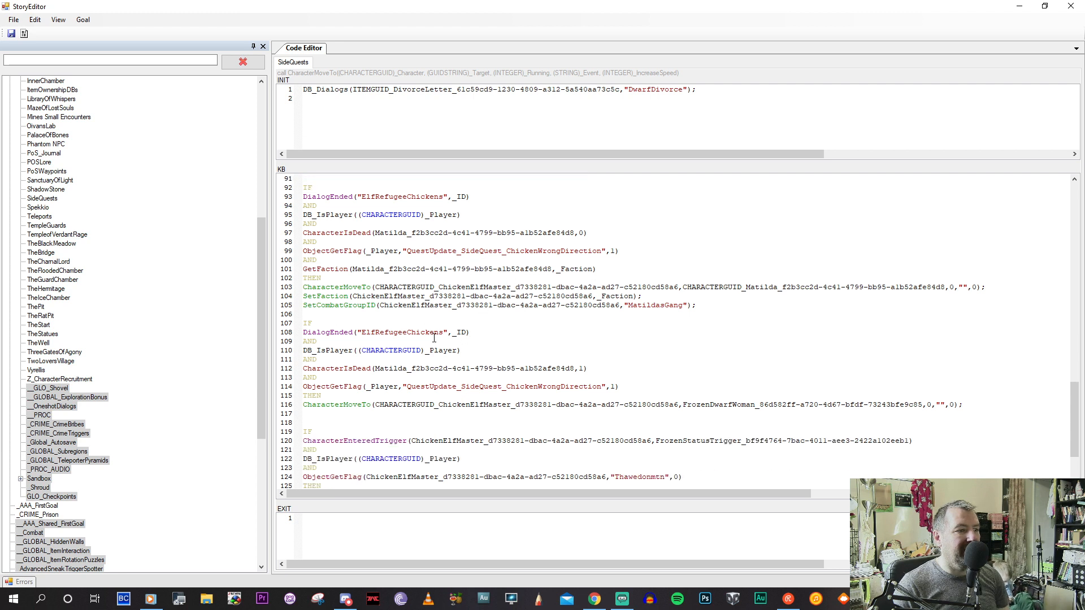
scroll(434, 316, down, 1)
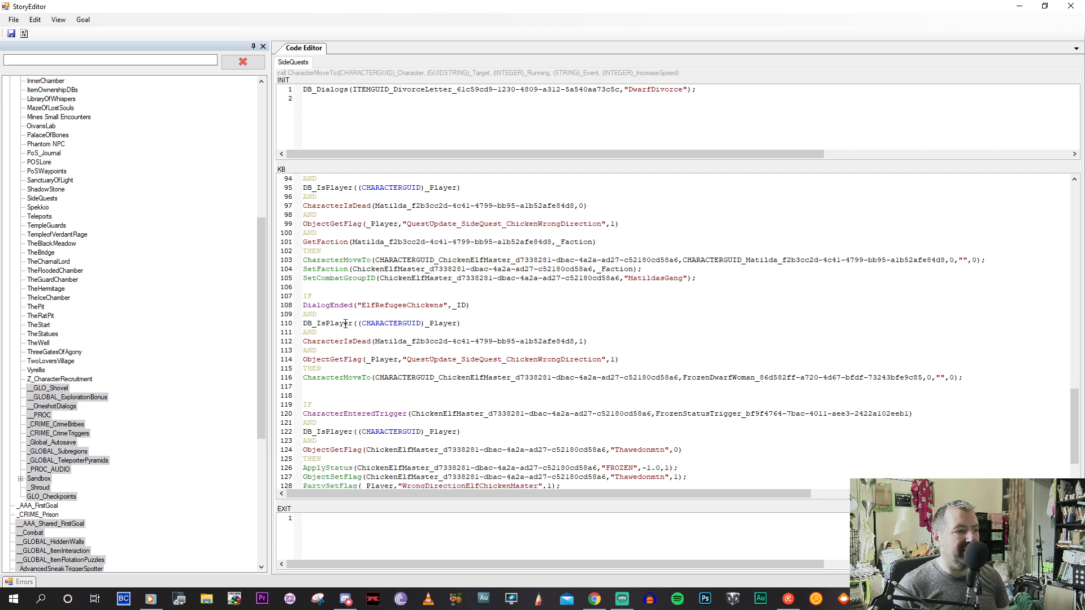
click(406, 341)
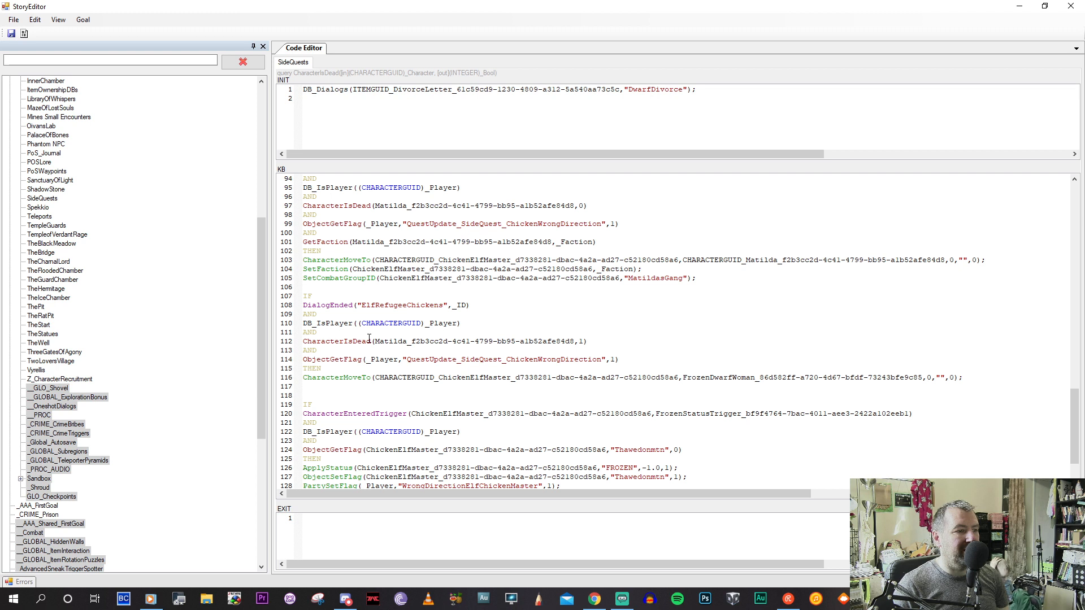
click(470, 377)
click(729, 377)
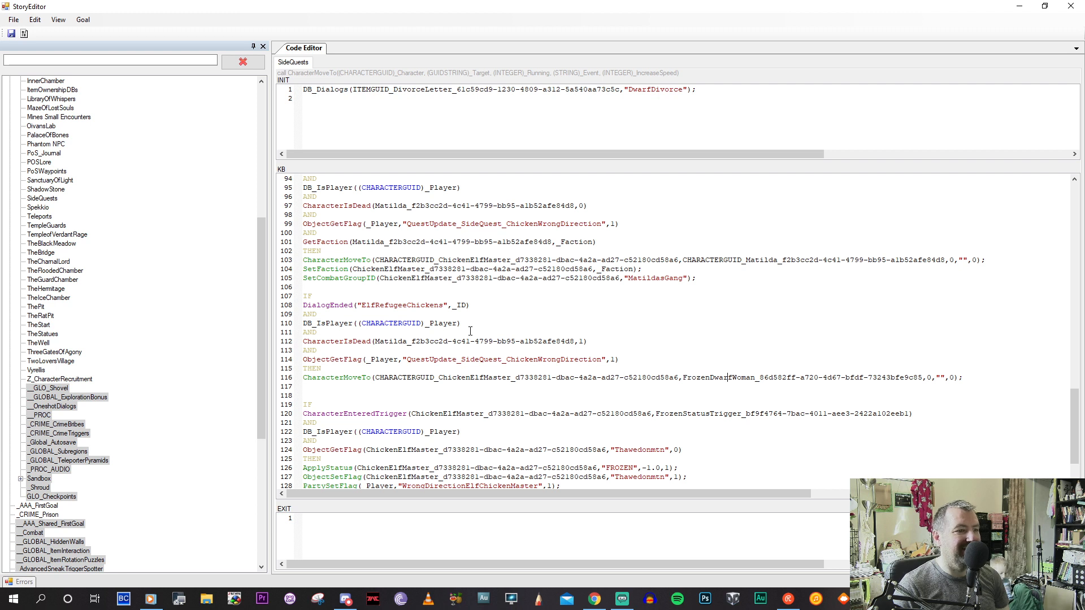
scroll(470, 331, down, 3)
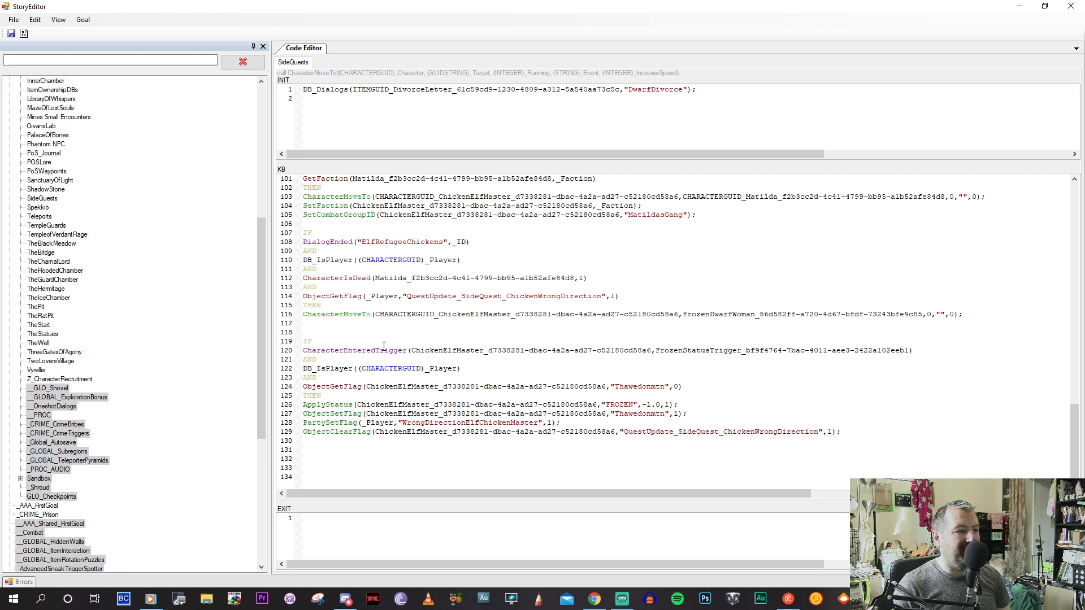
click(721, 350)
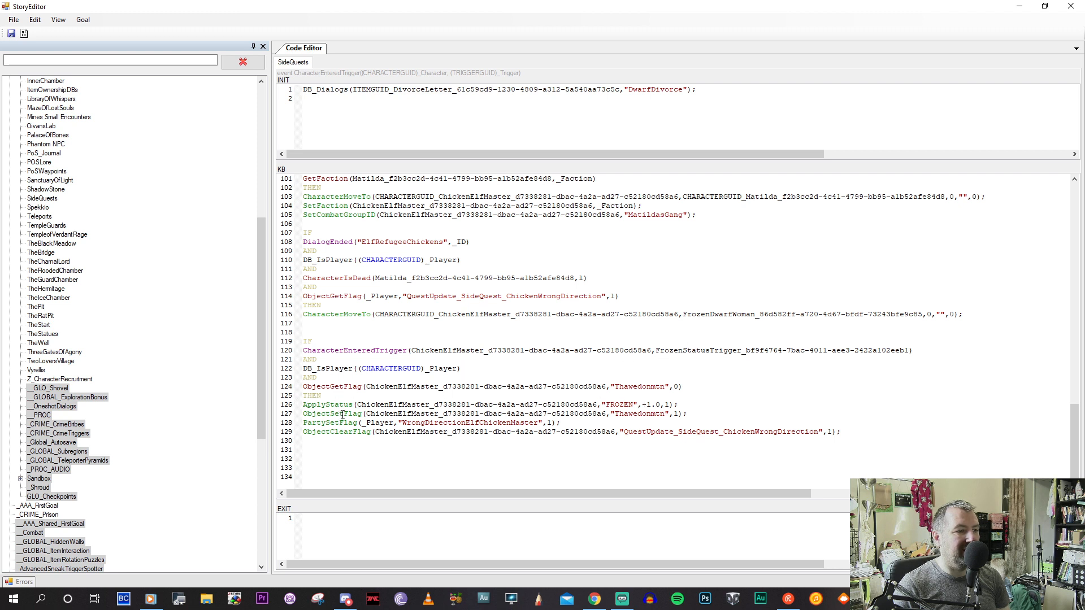
click(619, 414)
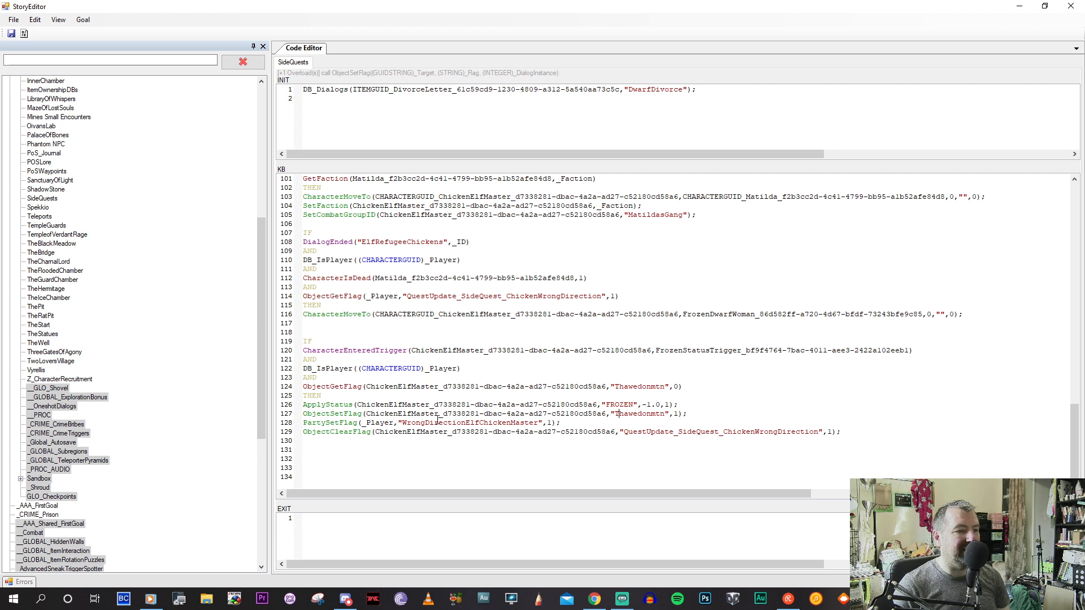
Look back through the SideQuests rules from ChickenWrongDirection up to the KaantarWasko chair rules.
scroll(419, 405, up, 3)
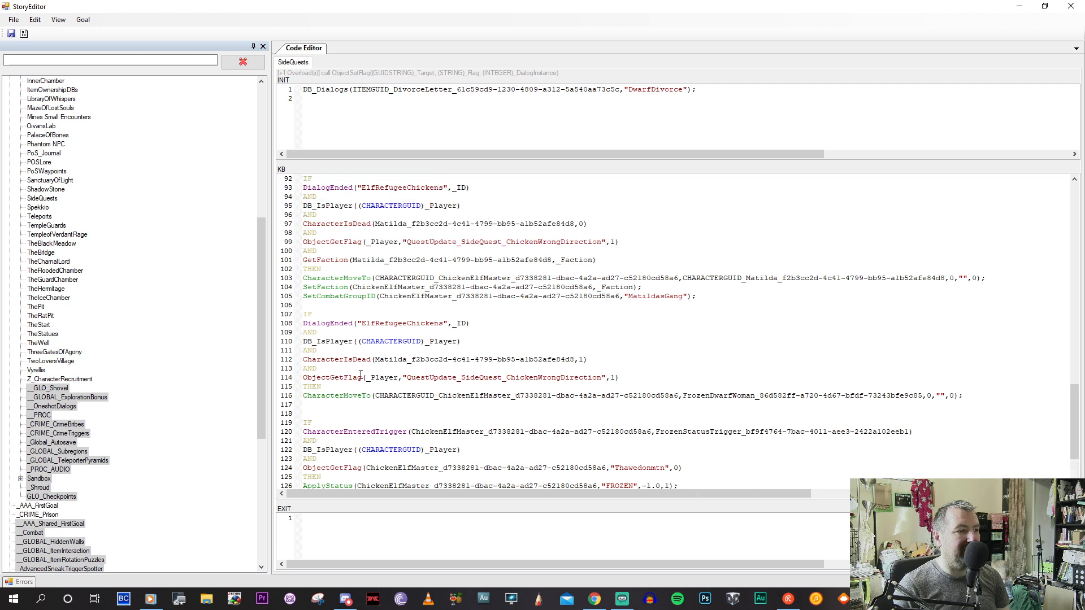
scroll(361, 376, up, 2)
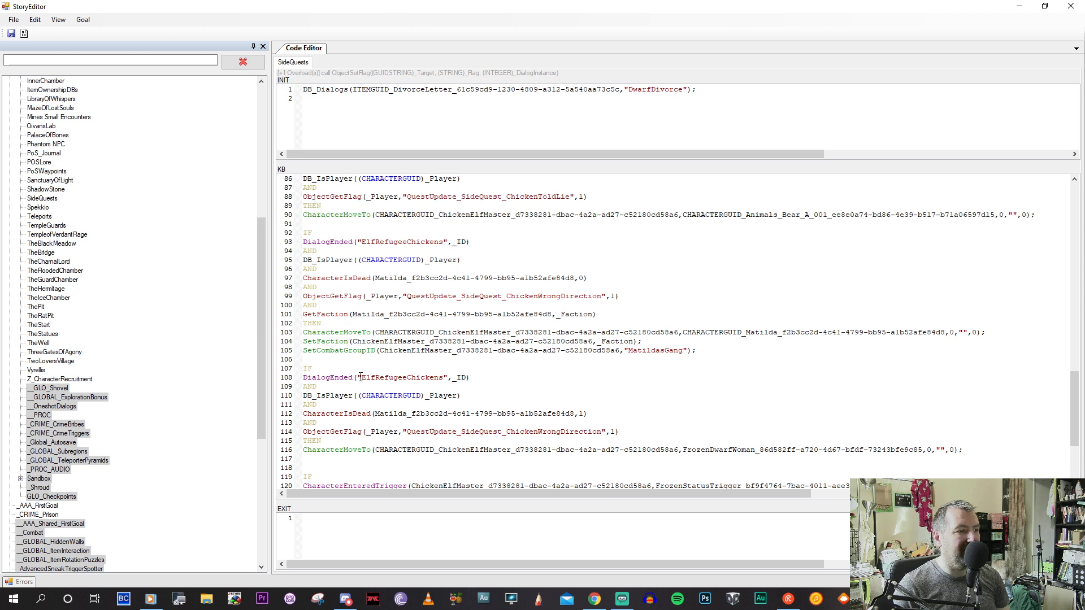
scroll(361, 377, up, 3)
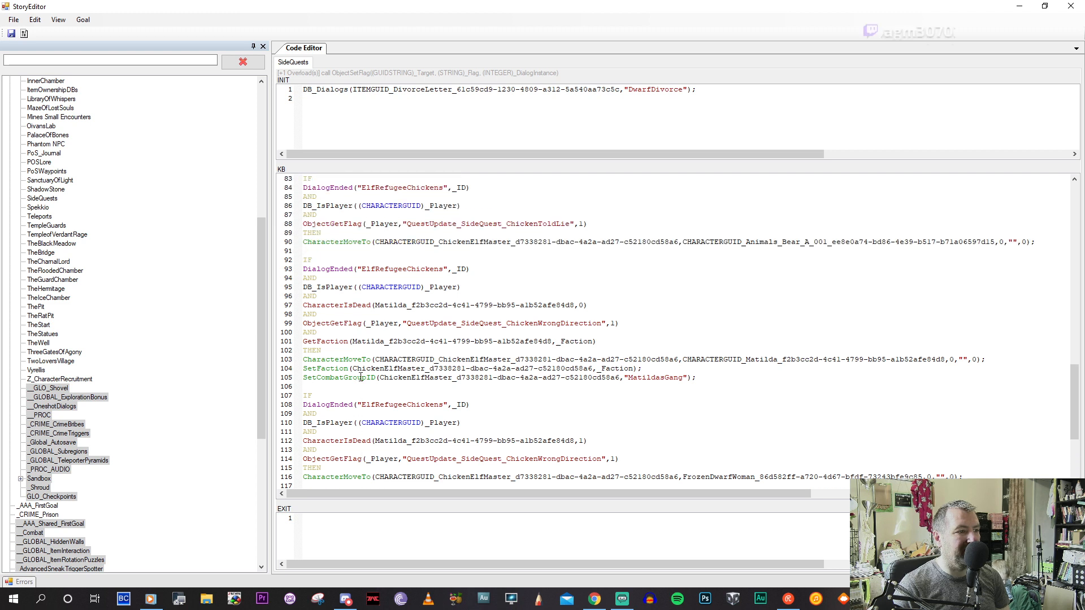
scroll(360, 378, up, 5)
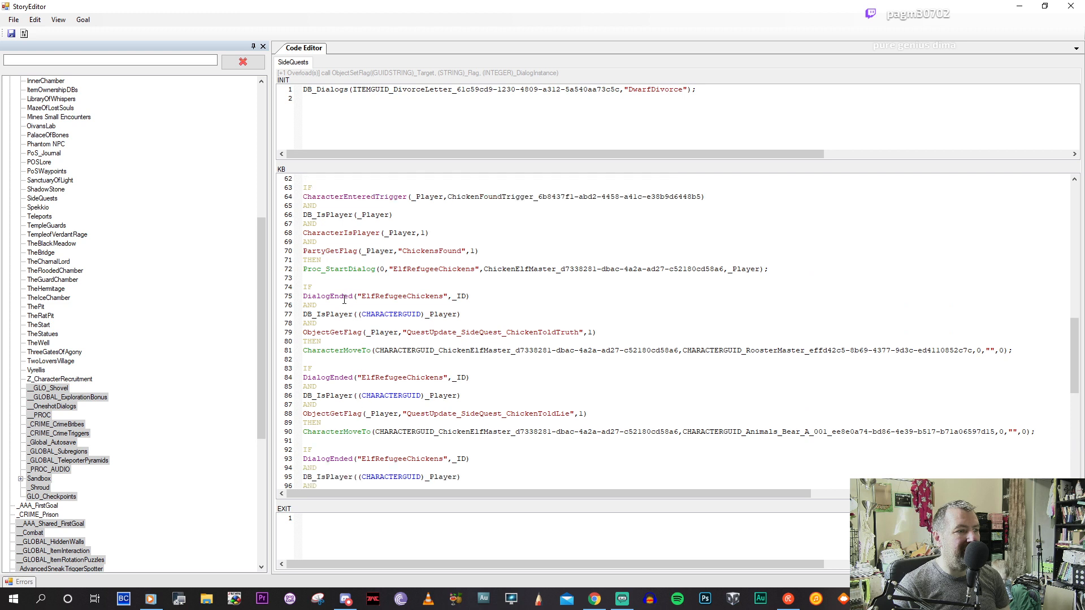
scroll(347, 300, up, 4)
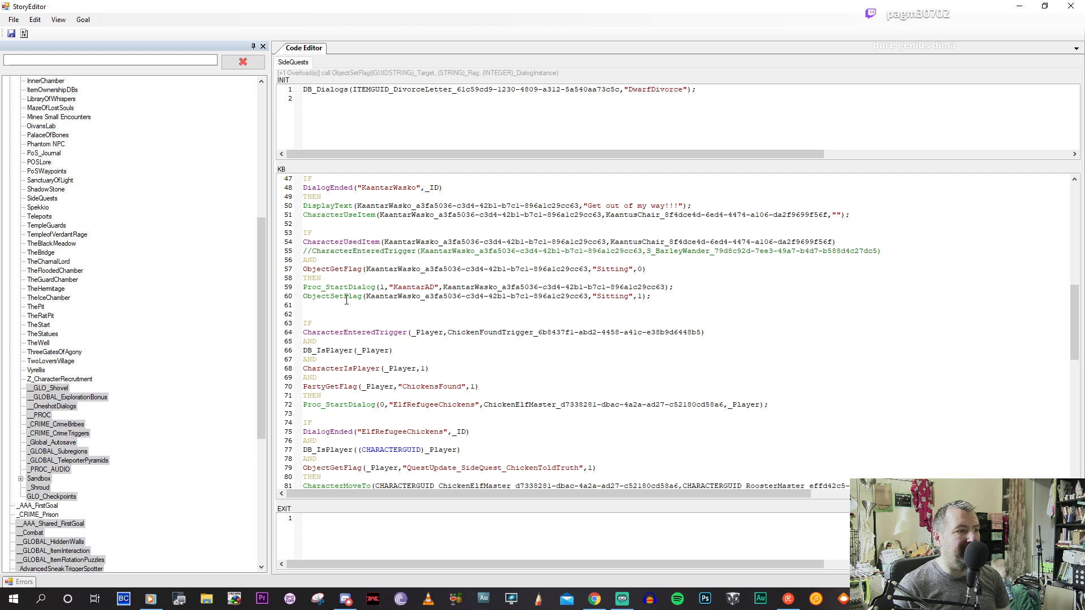
Re-examine the ChickenFoundTrigger rule and the CharacterMoveTo calls for the ChickenToldTruth and ChickenToldLie flags.
scroll(347, 301, down, 1)
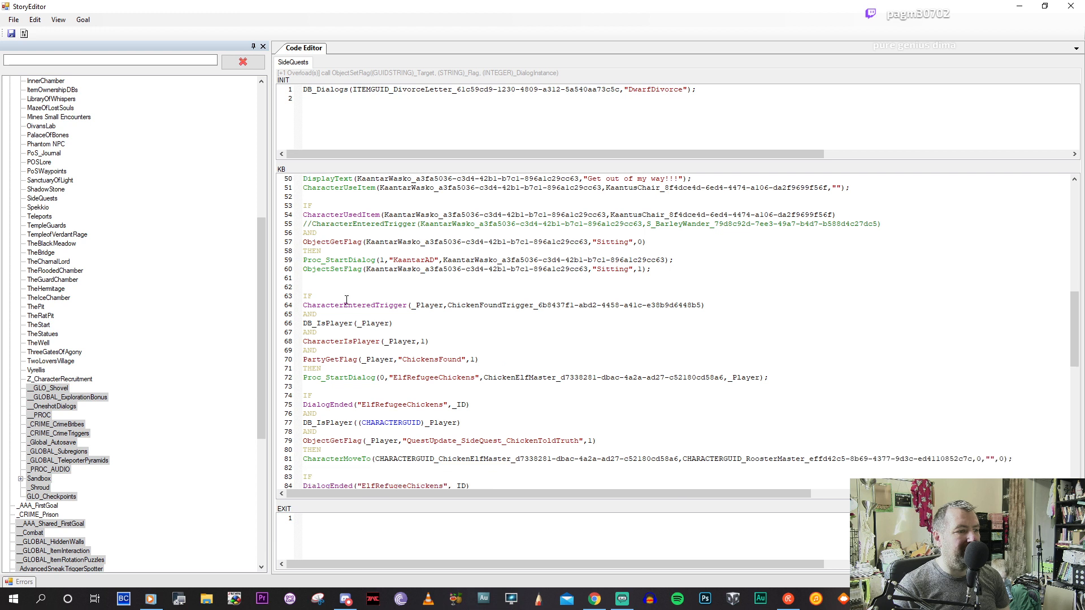
scroll(347, 301, down, 3)
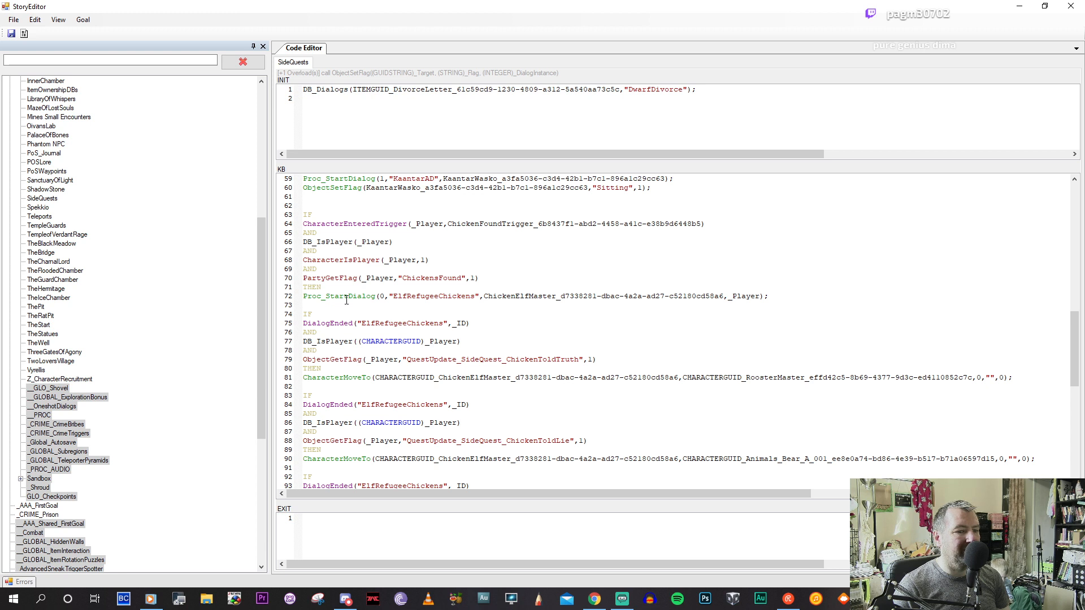
click(351, 376)
scroll(351, 376, down, 1)
scroll(367, 362, up, 1)
scroll(395, 350, down, 1)
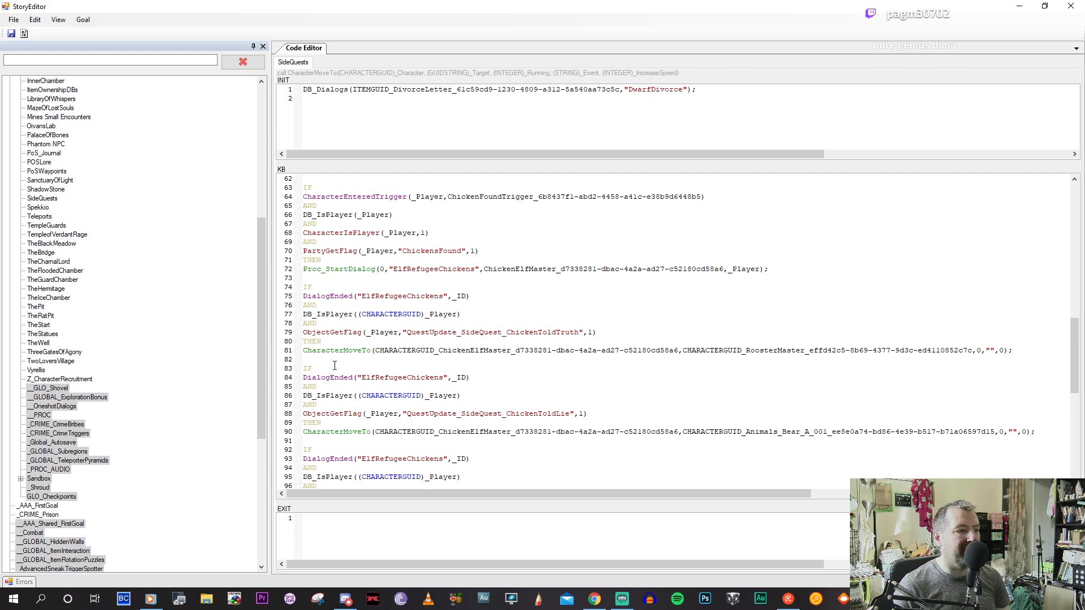
scroll(335, 365, down, 2)
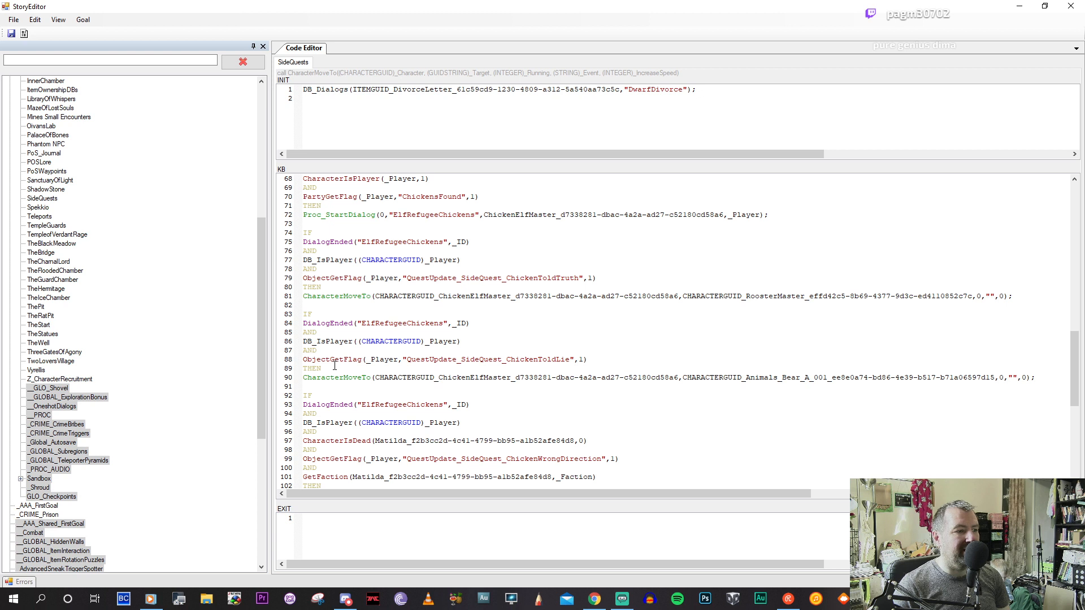
scroll(337, 366, up, 2)
click(346, 358)
click(492, 350)
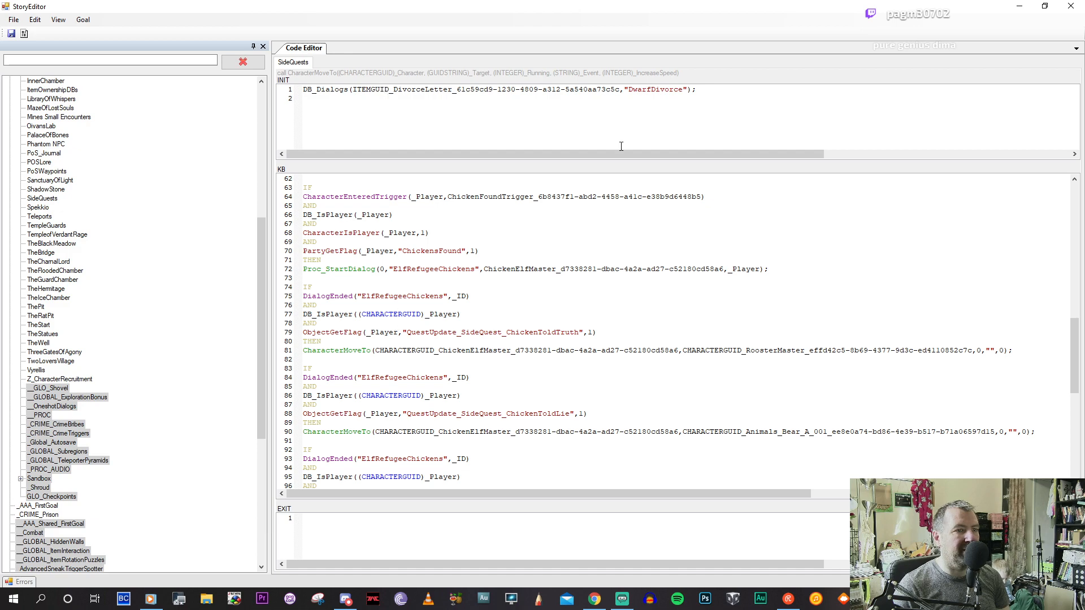
Switch to The Divinity Engine 2, select the ChickenElfMaster character in the level and check its combat alignment.
key(alt+Tab)
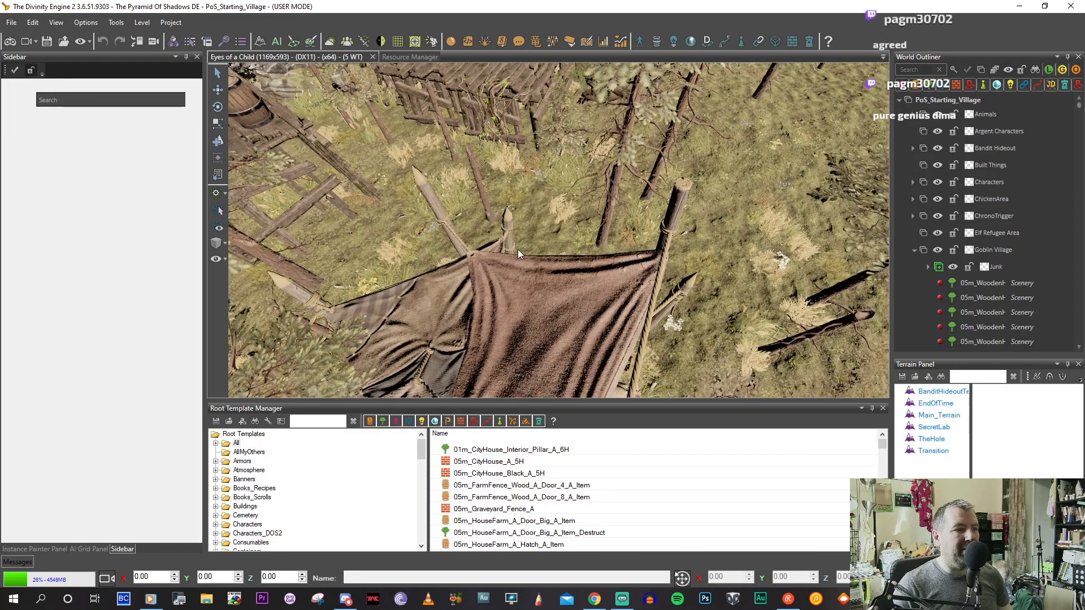
middle_drag(517, 249, 488, 181)
key(s)
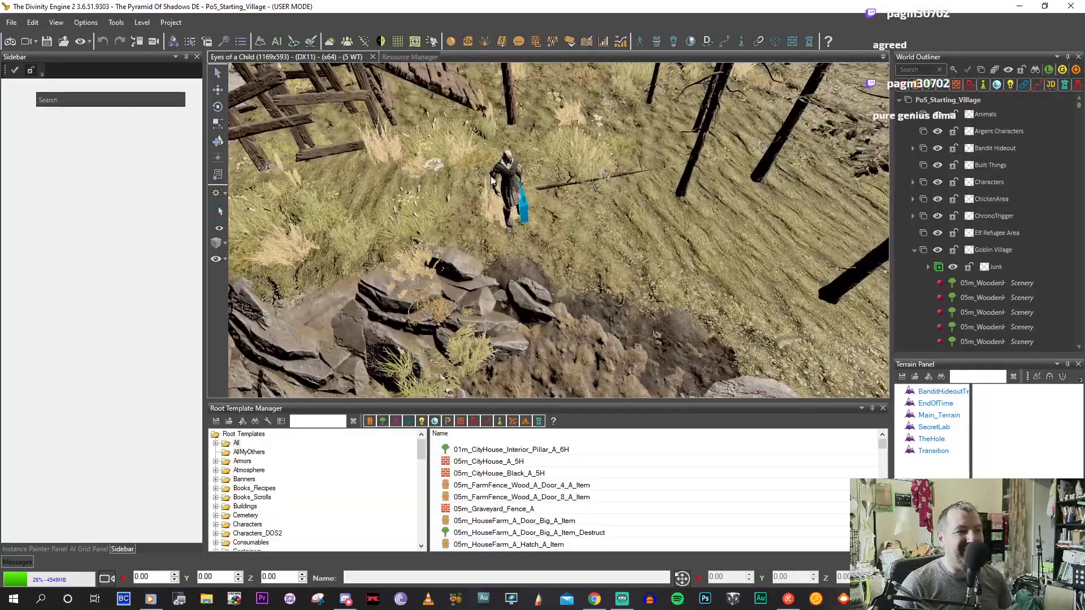
click(489, 181)
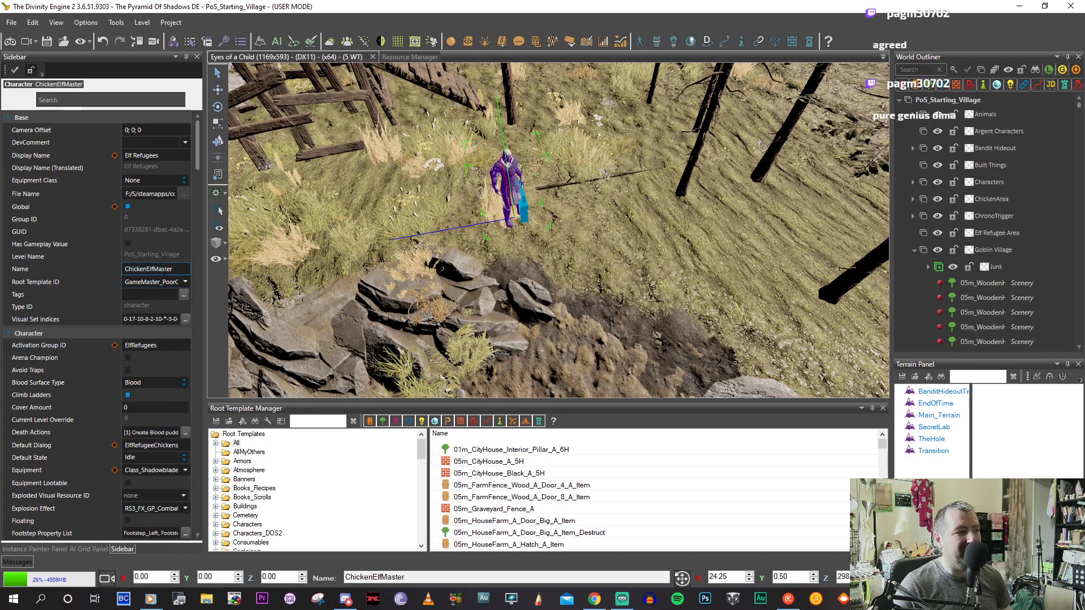
scroll(154, 269, down, 5)
scroll(89, 271, down, 8)
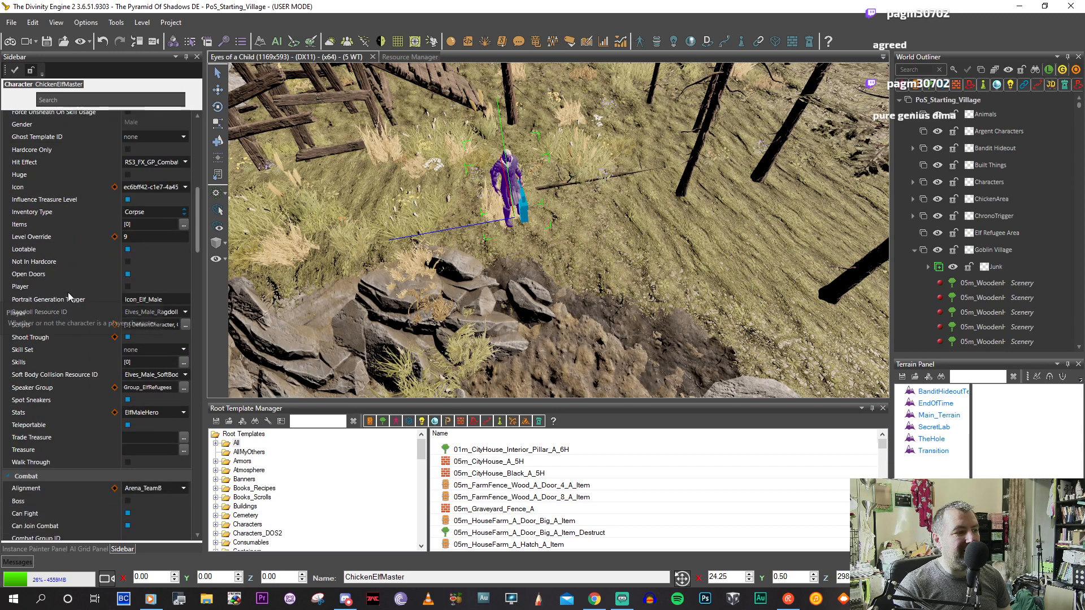
scroll(67, 297, down, 1)
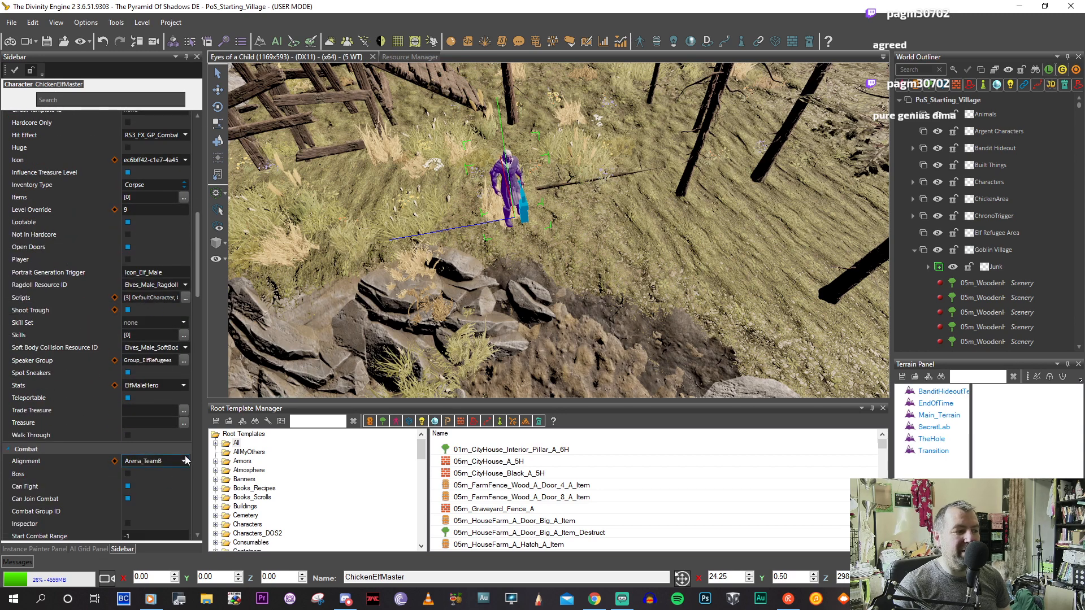
Find and select the RoosterMaster character in the grass and check its combat alignment properties.
right_drag(563, 242, 440, 317)
key(w)
key(d)
key(d)
key(w)
key(w)
key(w)
key(w)
key(s)
click(569, 330)
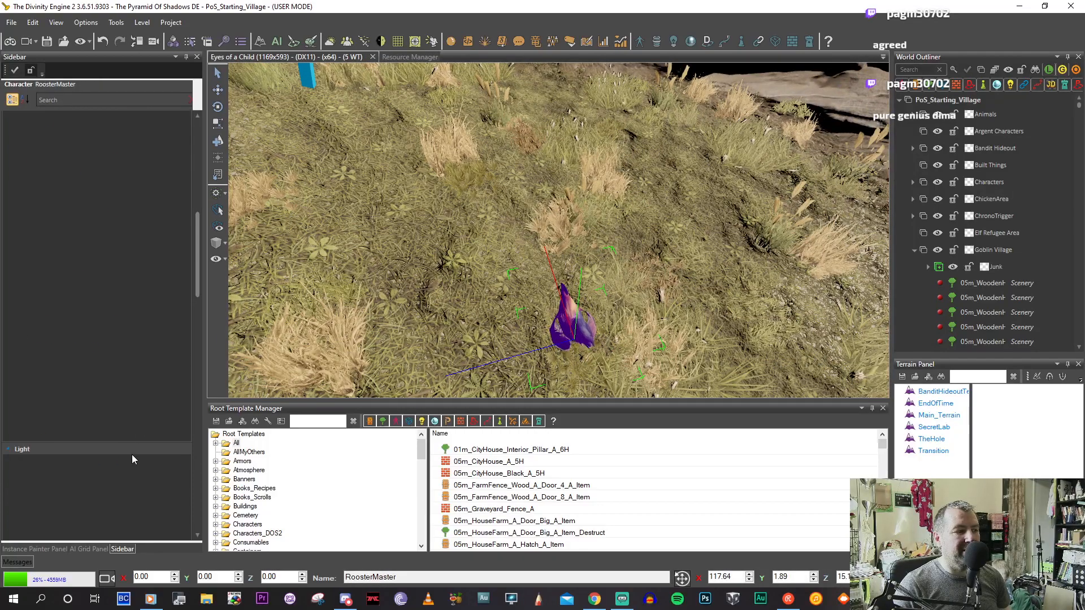
scroll(131, 454, down, 6)
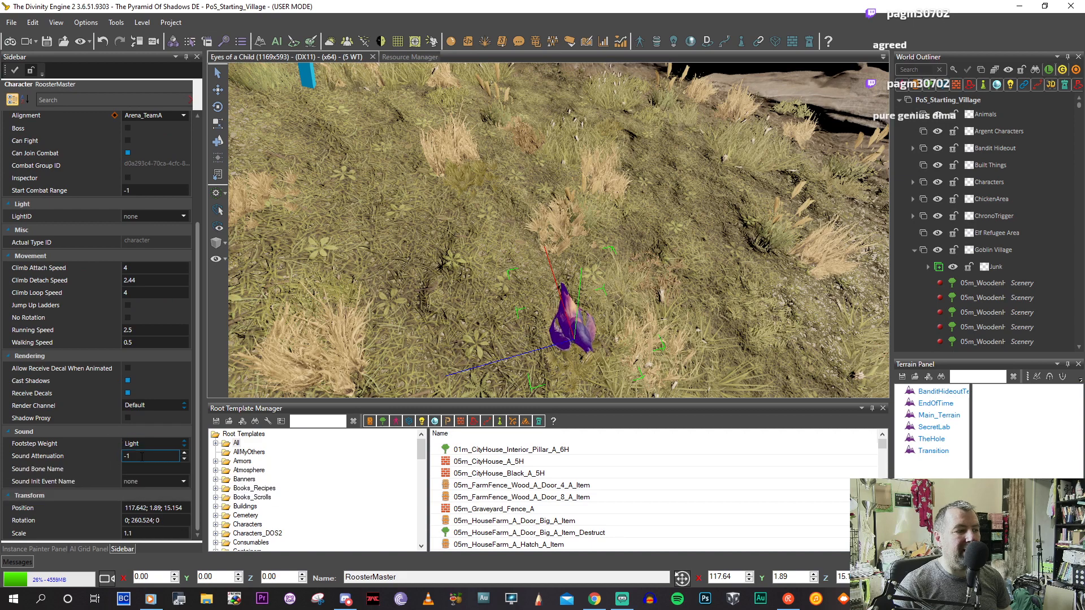
scroll(195, 322, up, 2)
drag(198, 384, 197, 362)
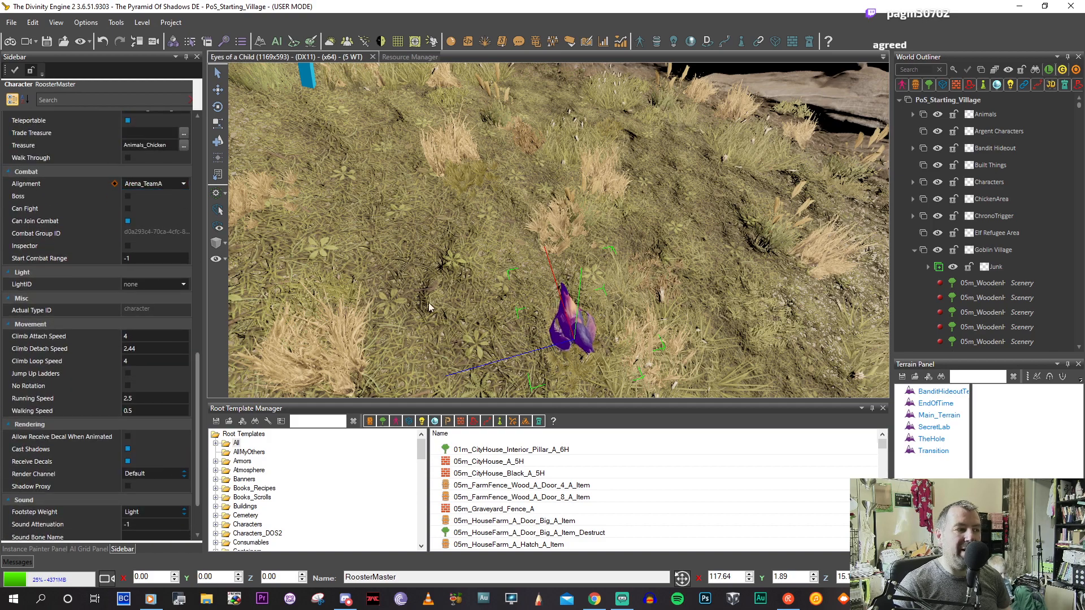
Open the Alignment Editor, widen its window and look through the list of alignments.
middle_drag(438, 299, 492, 219)
scroll(493, 219, down, 5)
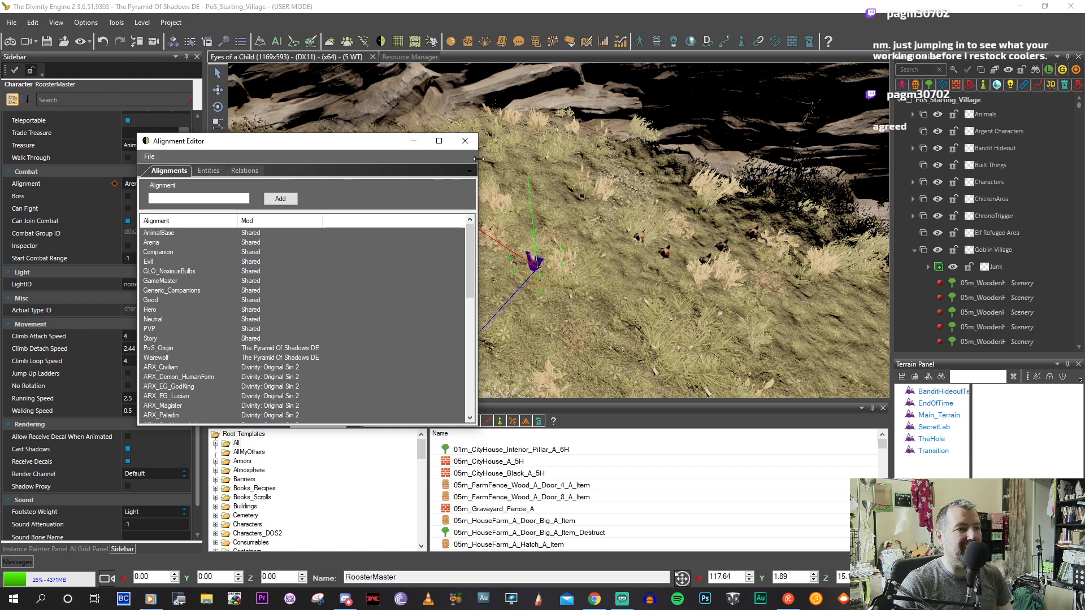
drag(476, 166, 685, 179)
drag(232, 143, 272, 81)
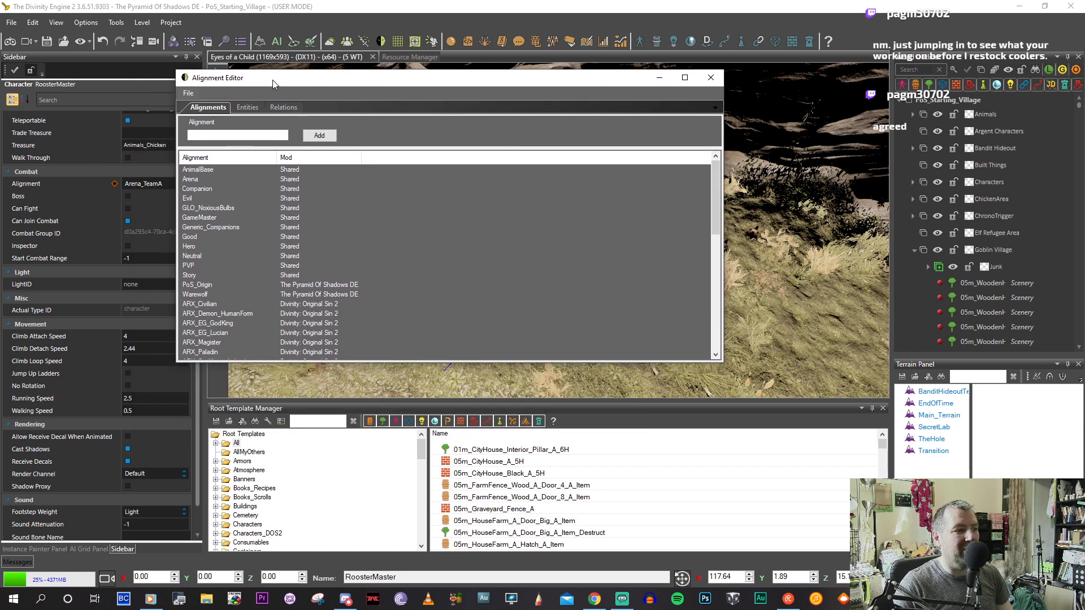
scroll(252, 290, down, 2)
scroll(251, 290, down, 8)
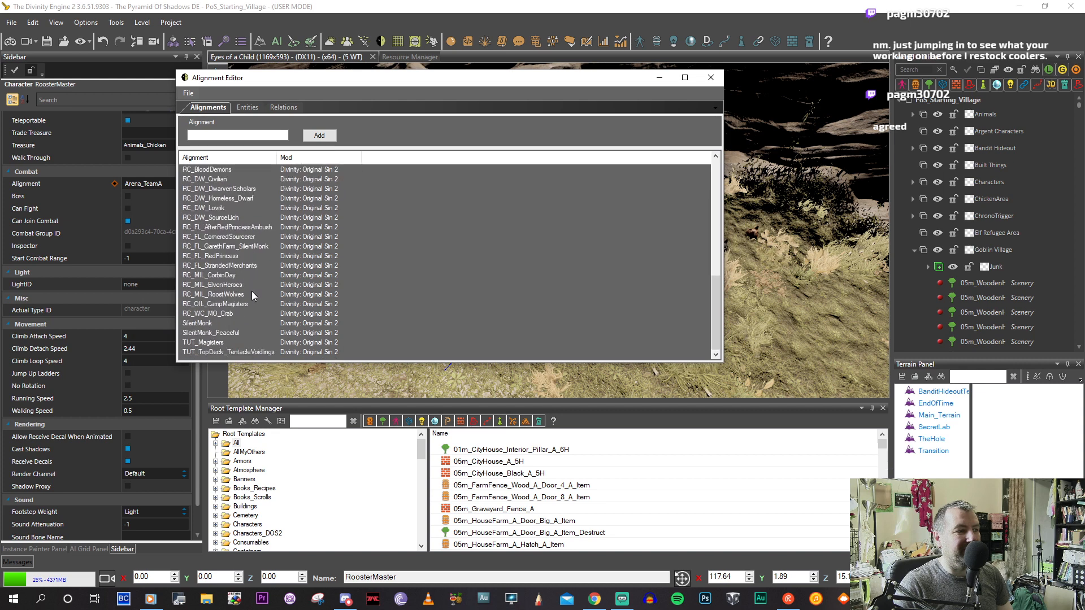
scroll(252, 290, up, 10)
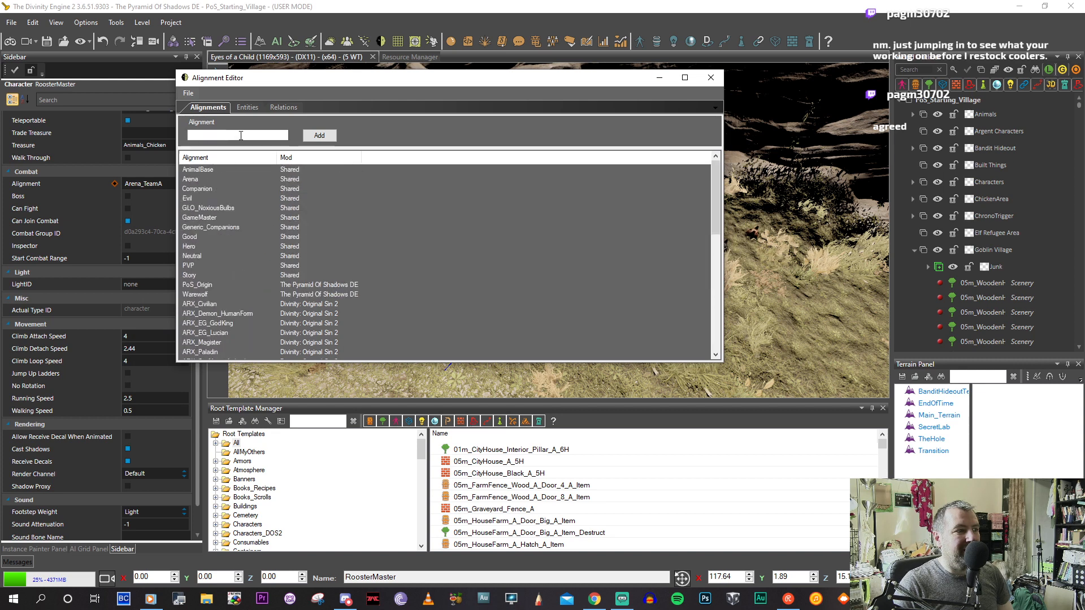
Examine the relations between Arena_TeamA, Arena_TeamB and Arena_TeamC, then close the Alignment Editor.
click(281, 107)
scroll(305, 250, down, 2)
scroll(255, 254, up, 2)
click(219, 247)
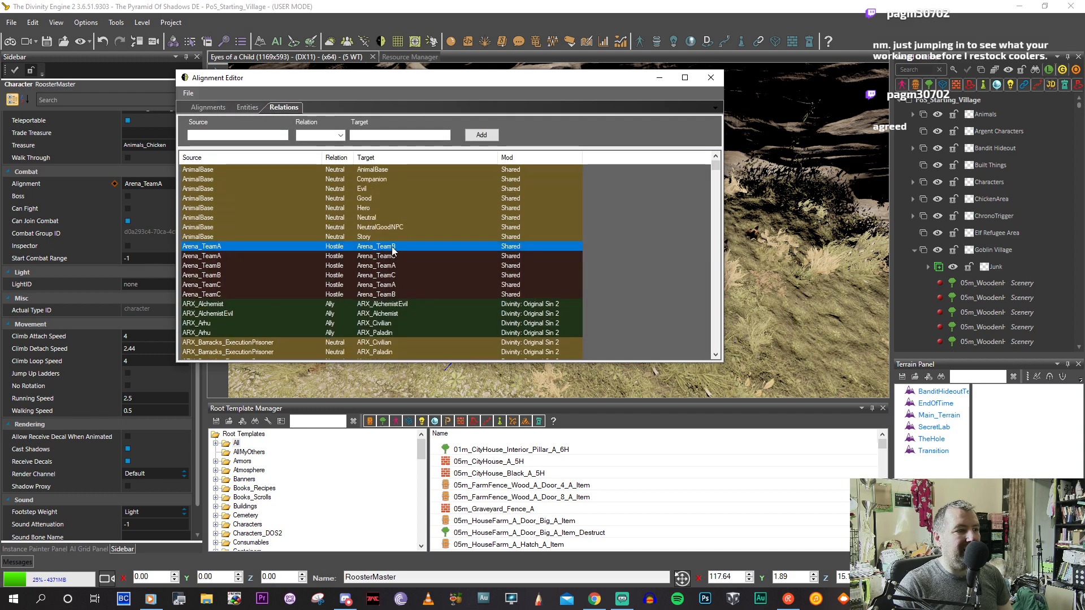
click(228, 257)
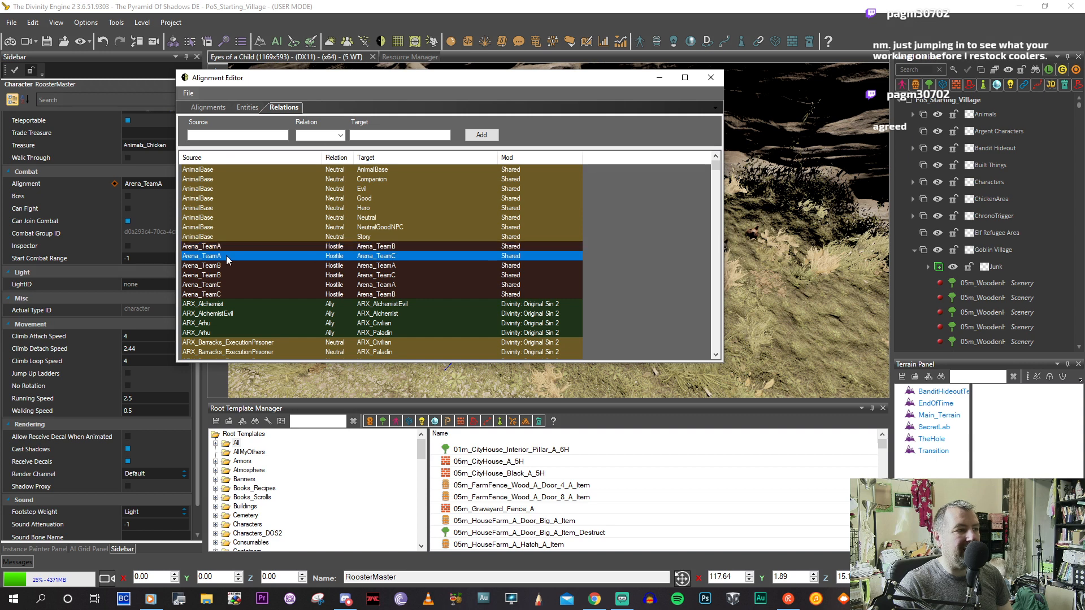
click(219, 266)
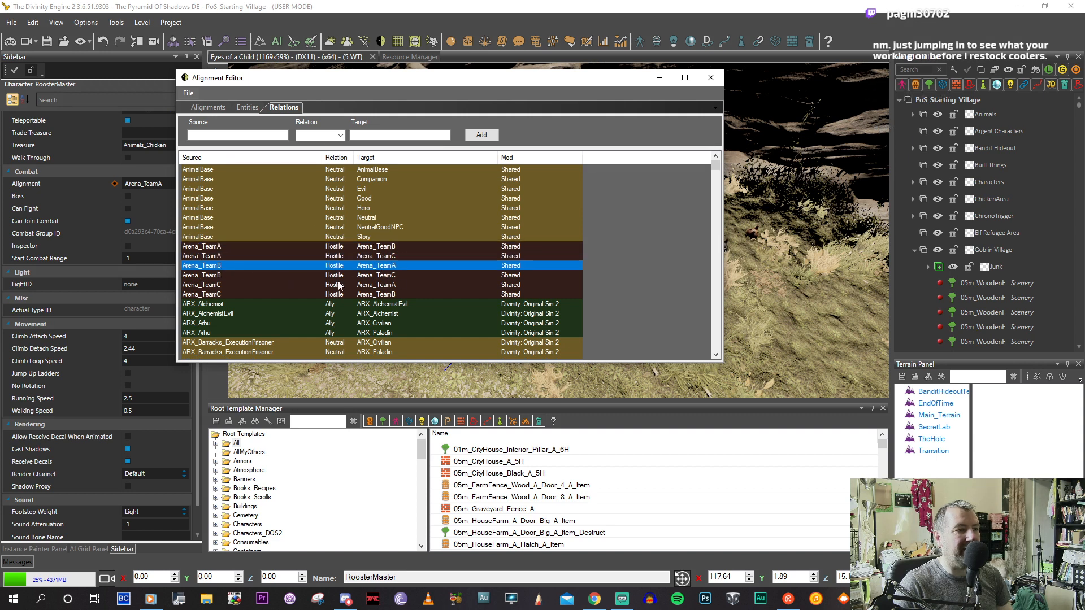
click(710, 77)
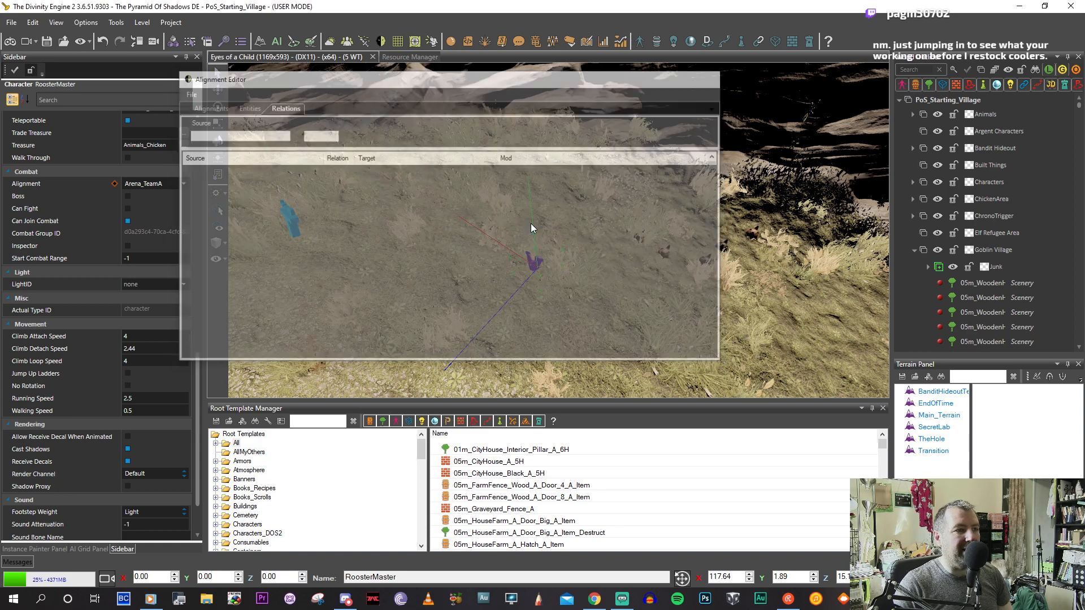
Lower the floating ElvenChicken10 and ElvenChicken7 characters toward the grassy ground below the cliff.
scroll(522, 228, down, 5)
middle_drag(522, 228, 317, 168)
click(335, 168)
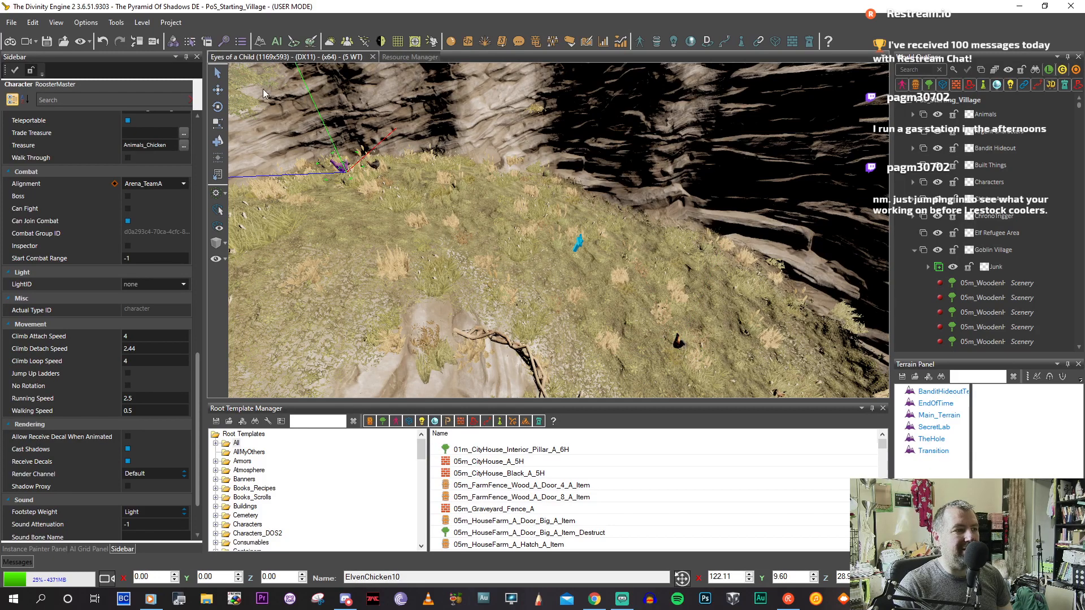
click(324, 114)
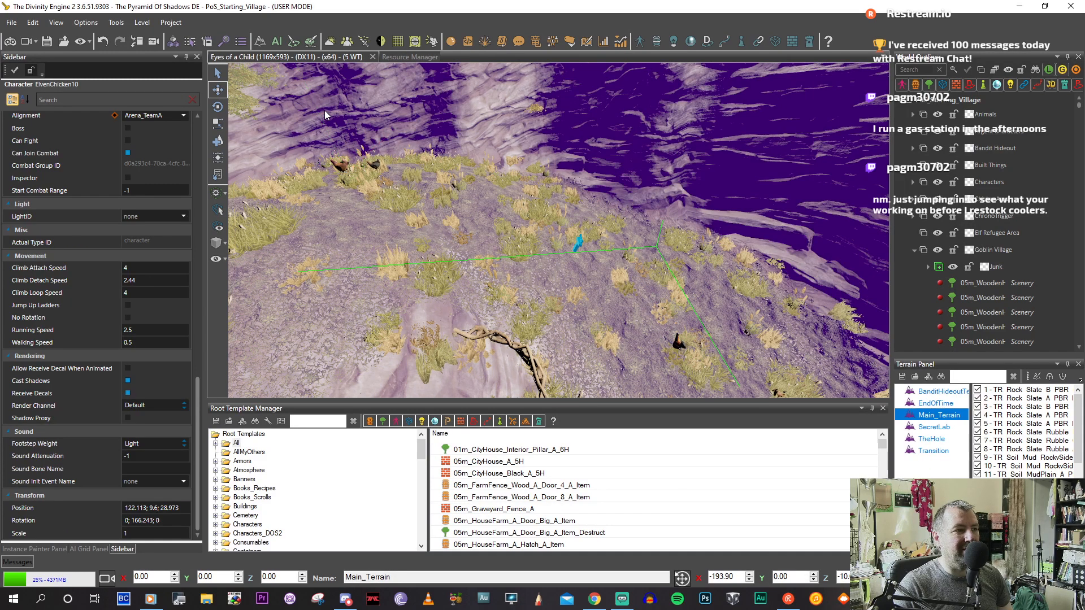
click(362, 165)
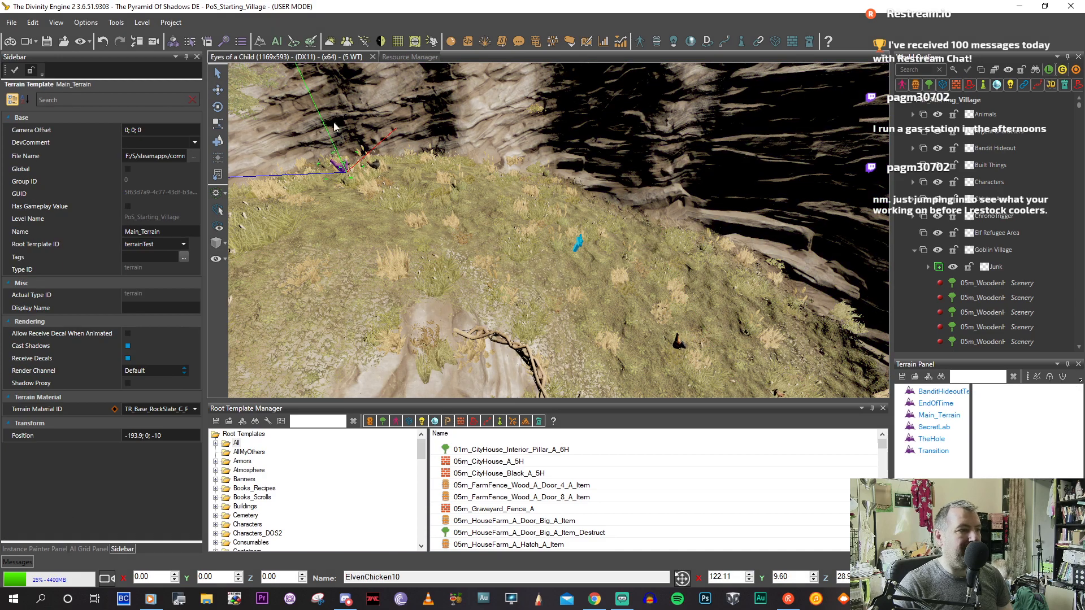
right_drag(391, 182, 443, 187)
mouse_move(444, 187)
mouse_down()
mouse_move(429, 216)
mouse_move(433, 204)
mouse_up()
right_drag(432, 205, 408, 201)
click(402, 200)
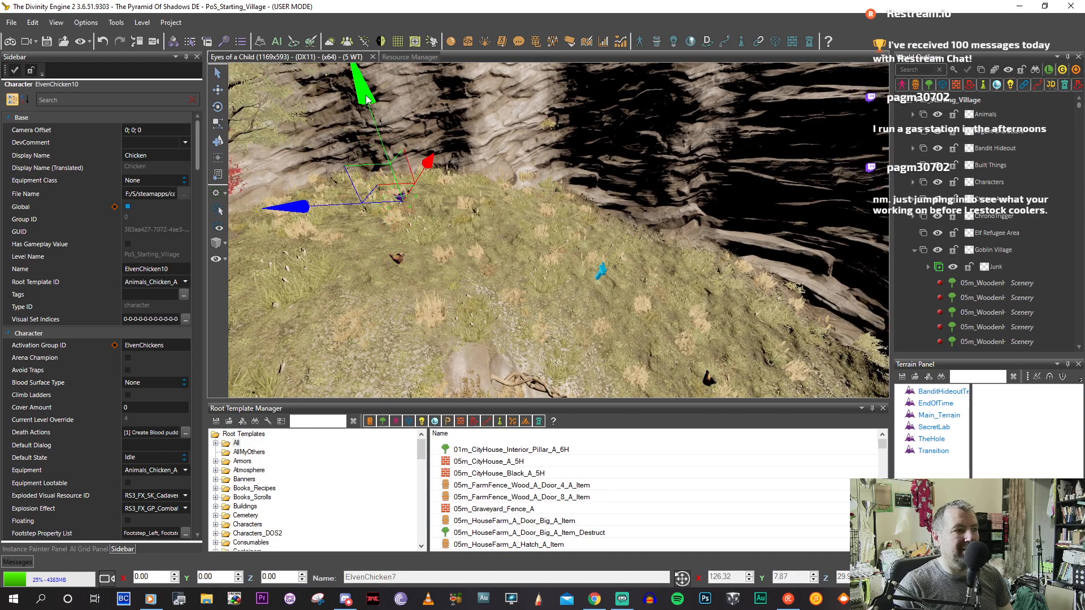
drag(376, 142, 382, 169)
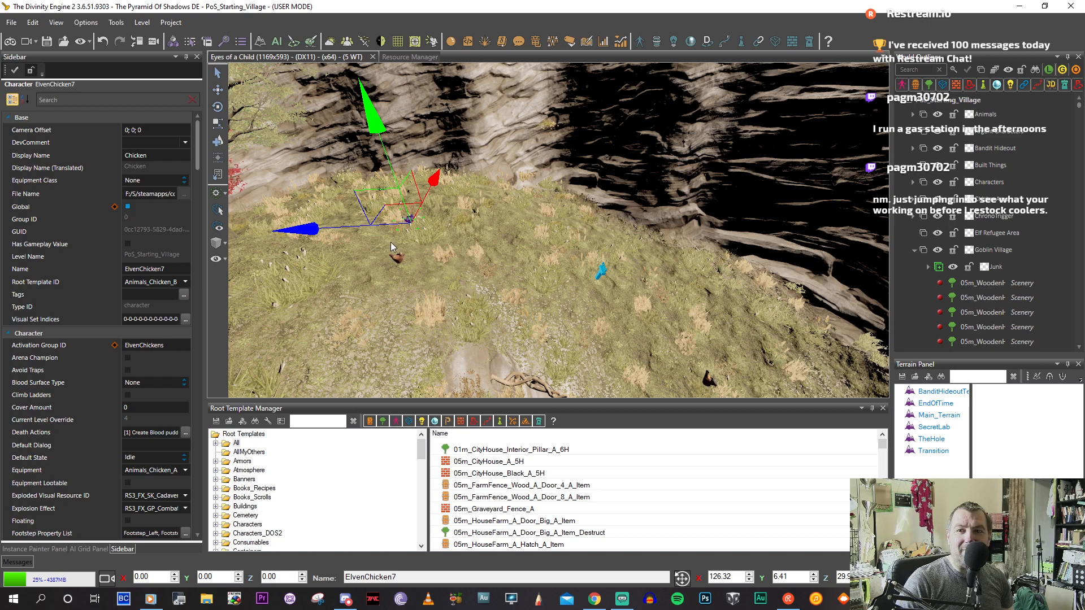
Select RoosterMaster and the ElvenChicken11 character by the fallen log to check their placement.
mouse_move(409, 244)
right_down()
mouse_move(442, 246)
mouse_move(361, 222)
mouse_move(509, 237)
mouse_move(621, 199)
mouse_move(623, 183)
right_up()
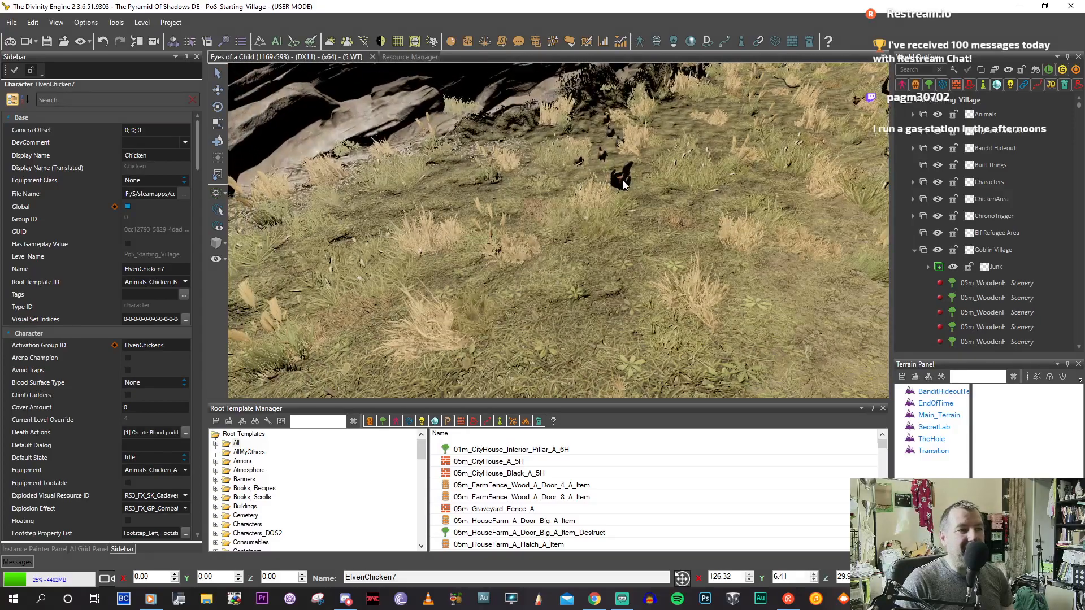
click(623, 183)
drag(629, 178, 635, 155)
right_drag(635, 155, 597, 213)
key(w)
click(539, 262)
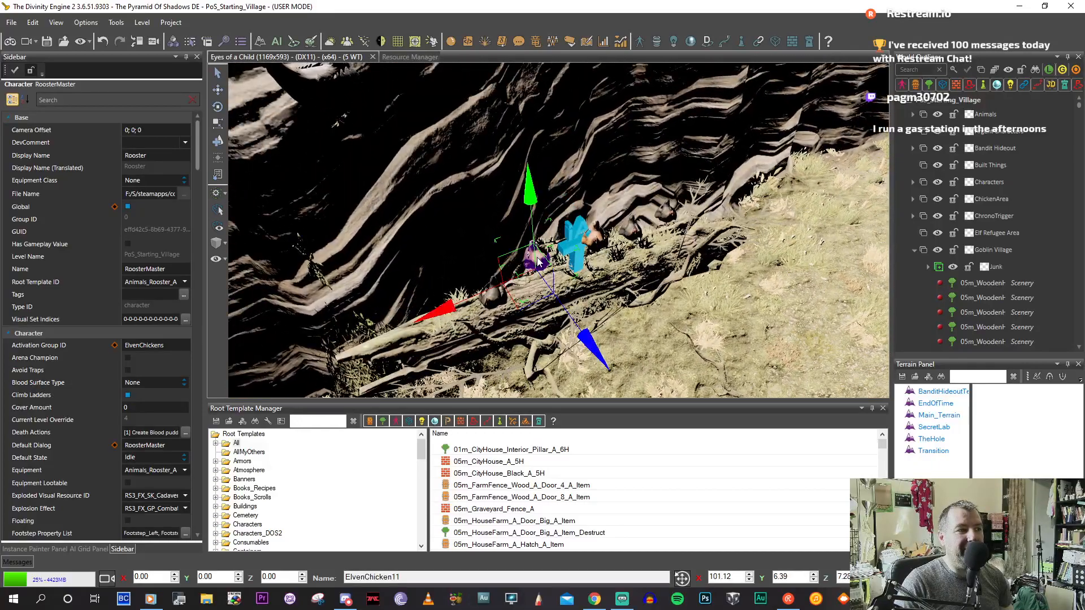
mouse_move(538, 259)
right_down()
mouse_move(548, 260)
mouse_move(539, 253)
right_up()
Lower the ElvenChicken3 character from the cliff face toward the fallen log.
click(573, 148)
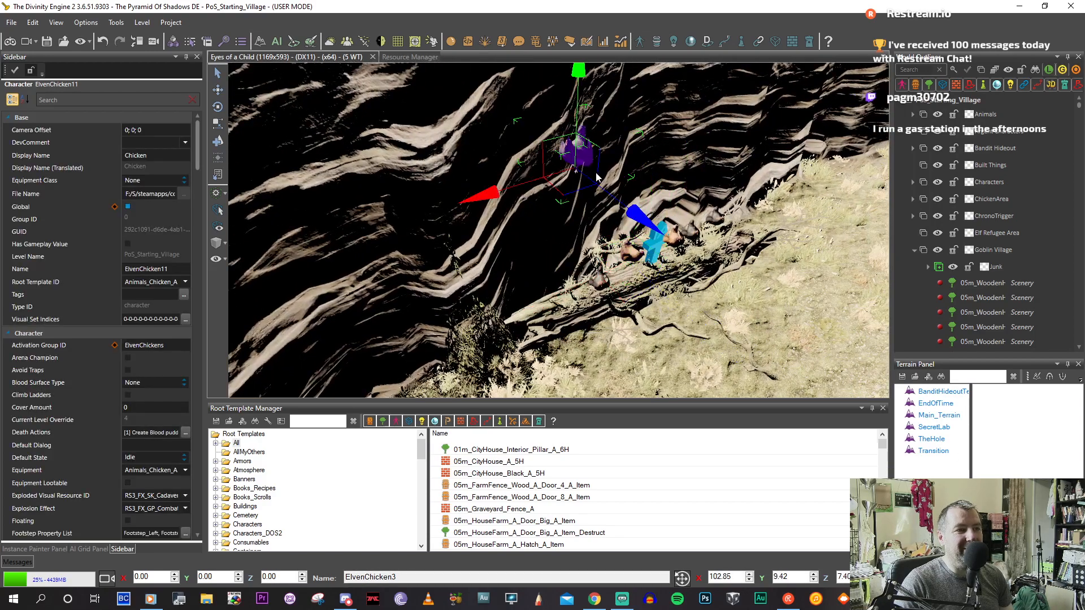
drag(577, 113, 577, 263)
right_drag(577, 263, 558, 264)
Run the level in game mode and view the chicken area.
right_drag(553, 194, 563, 258)
click(512, 192)
right_drag(512, 192, 569, 264)
key(d)
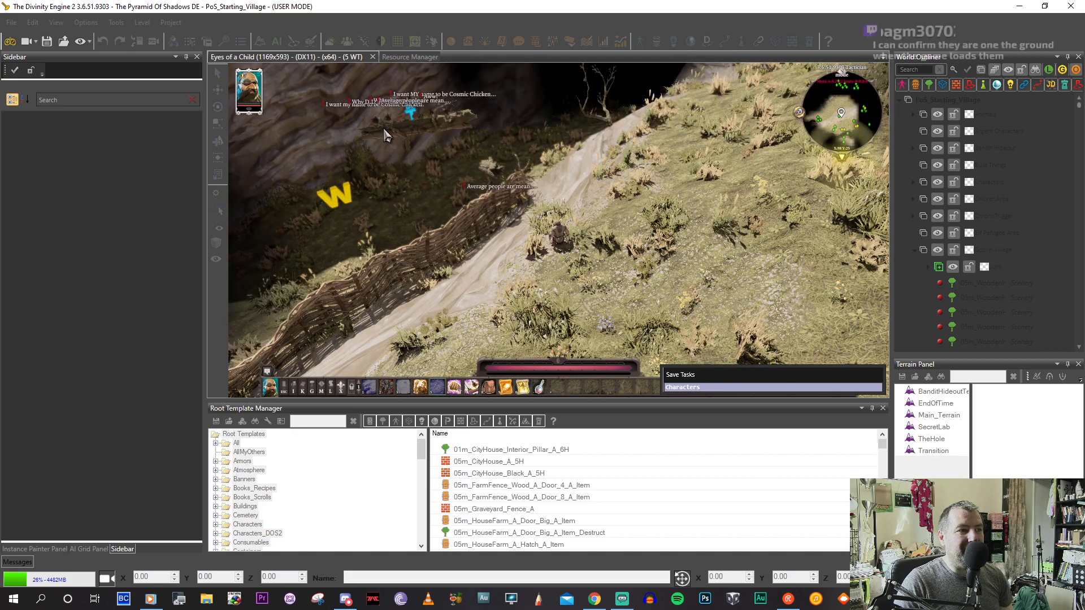
Examine the chickens around the fallen log and the fenced path in game mode.
middle_drag(439, 156, 437, 201)
key(a)
scroll(473, 177, up, 3)
key(w)
key(a)
scroll(473, 178, up, 5)
scroll(485, 195, down, 4)
key(a)
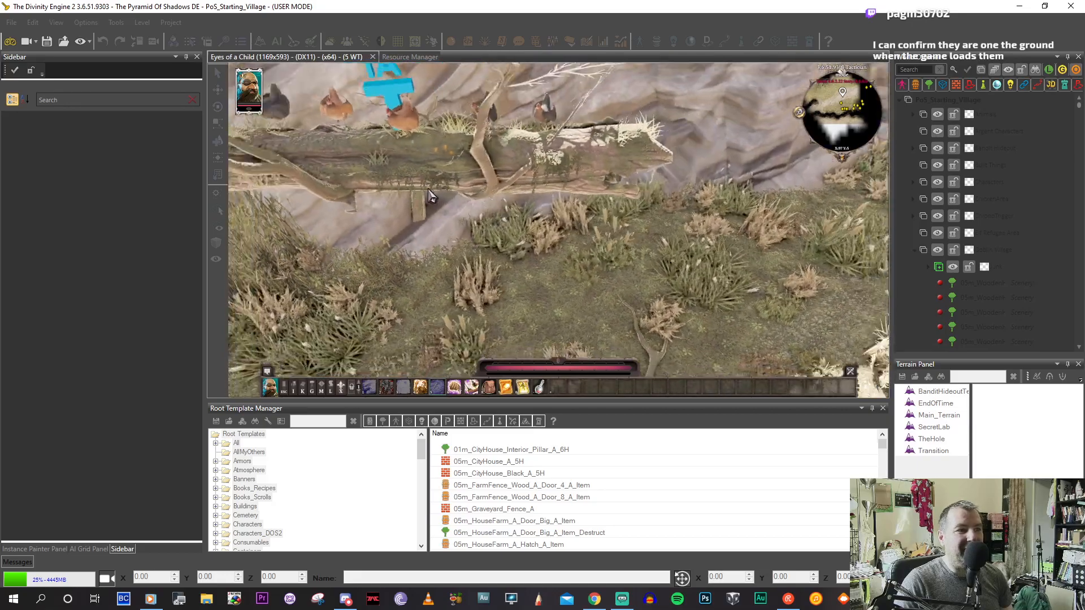
scroll(428, 188, down, 4)
key(s)
key(s)
key(s)
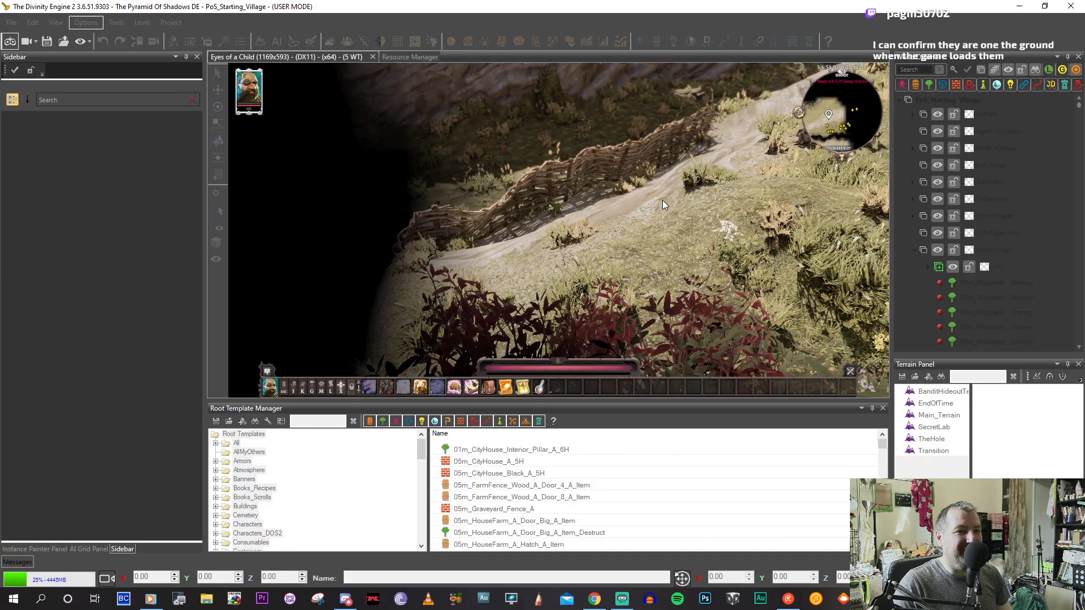
Leave game mode and examine ElvenChicken10's character and combat properties and its surroundings on the grassy slope.
key(ctrl+g)
mouse_move(707, 211)
right_down()
mouse_move(725, 212)
mouse_move(703, 222)
mouse_move(731, 221)
mouse_move(607, 162)
right_up()
key(w)
right_drag(562, 188, 588, 179)
key(s)
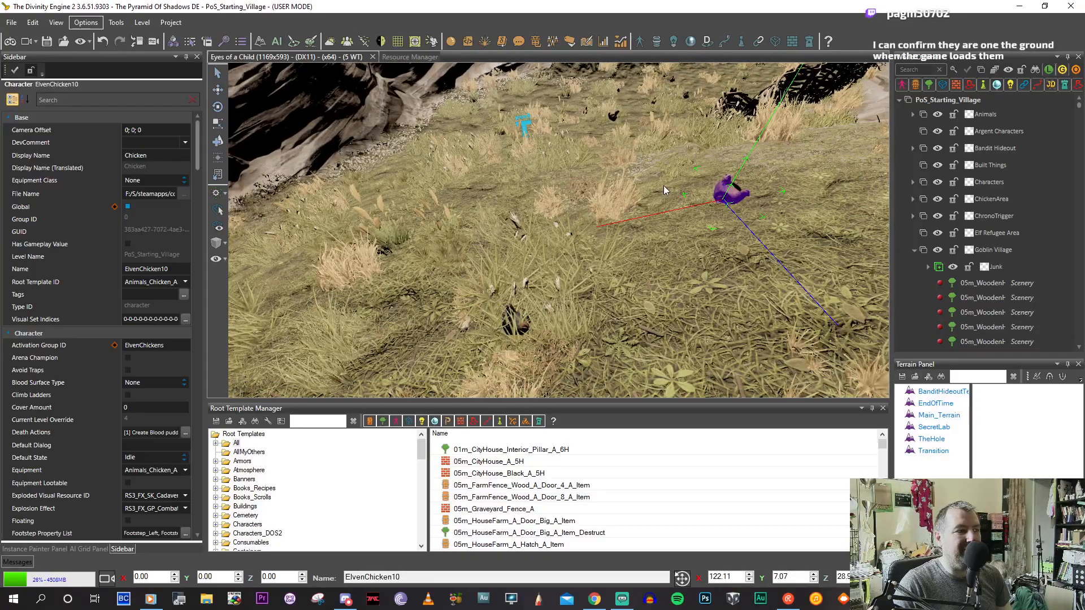
scroll(66, 374, down, 4)
scroll(67, 376, down, 4)
scroll(68, 375, down, 2)
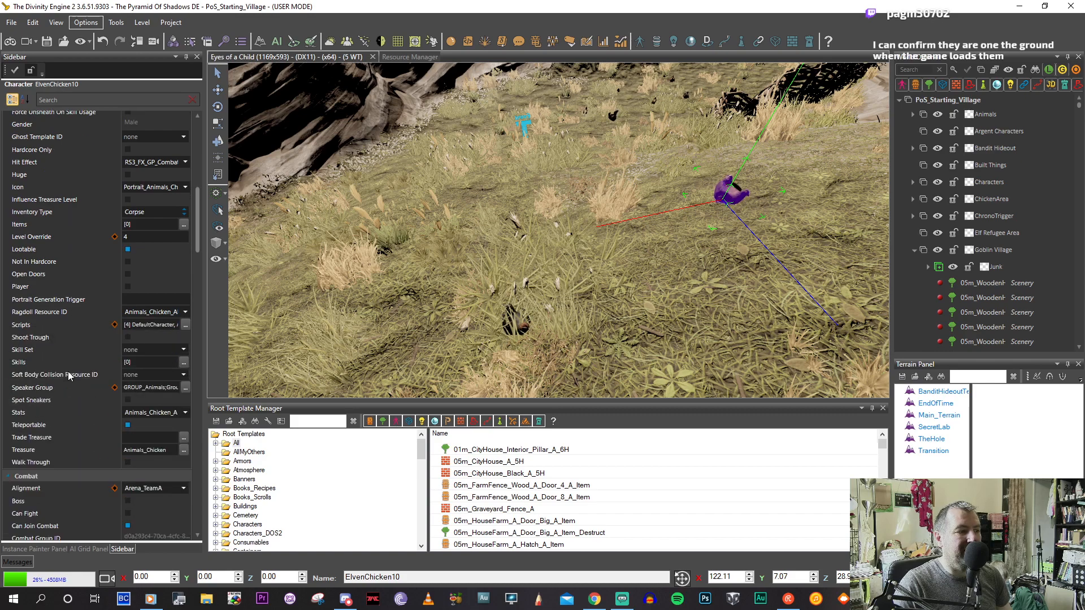
middle_drag(625, 332, 546, 163)
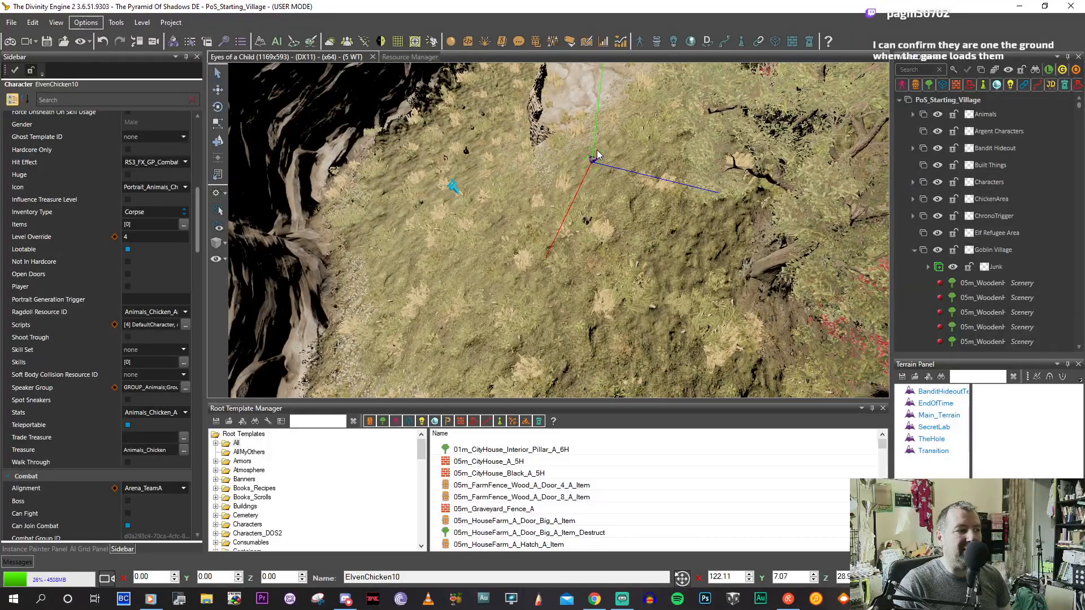
middle_drag(612, 216, 714, 146)
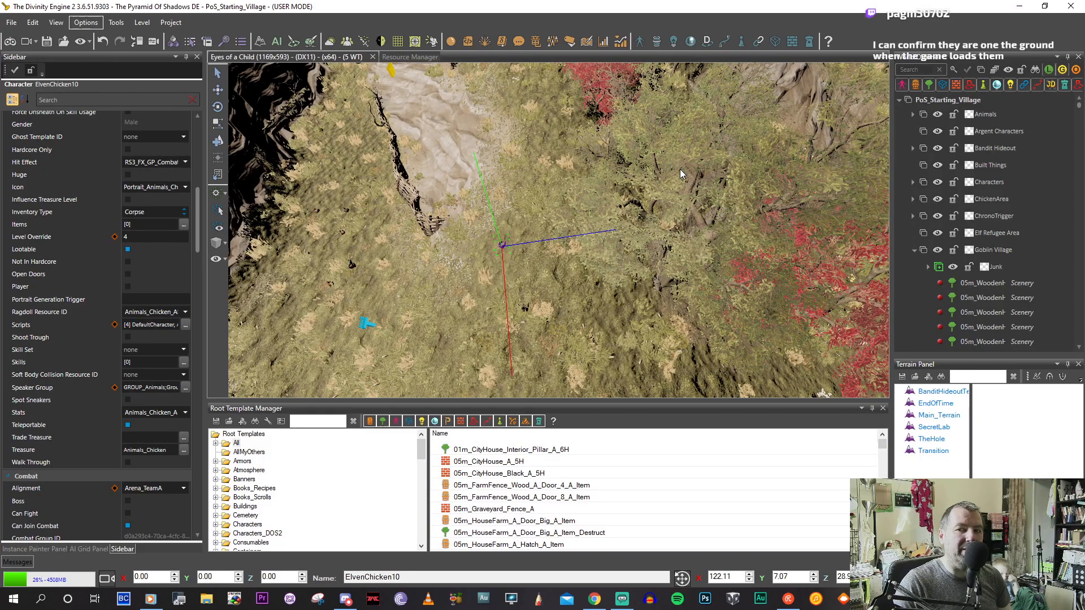
middle_drag(408, 279, 421, 261)
middle_drag(492, 170, 540, 254)
scroll(472, 169, down, 3)
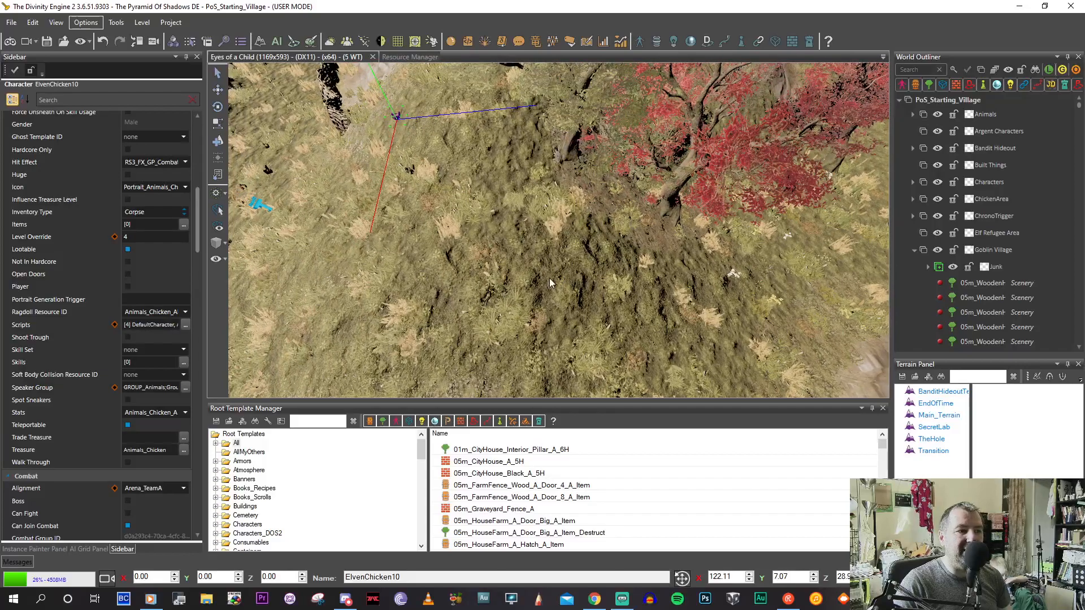
middle_drag(584, 297, 595, 290)
Move ElvenChicken7 and ElvenChicken10 together across the grass to the other chickens between the cliff and the woven fence, then deselect them.
middle_drag(507, 221, 468, 209)
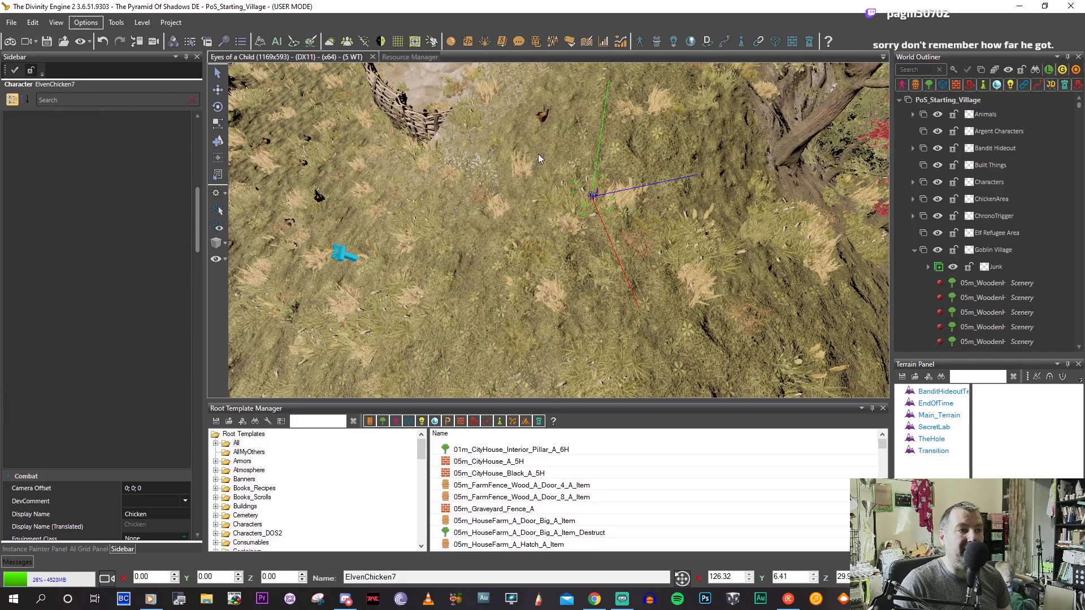
middle_drag(541, 196, 647, 280)
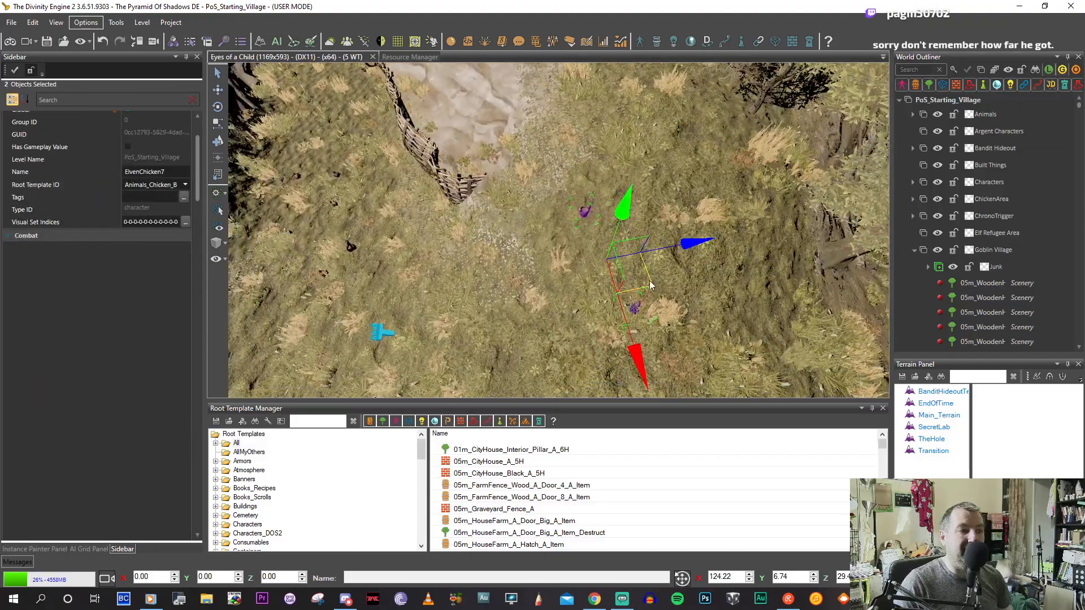
drag(652, 291, 543, 216)
drag(551, 281, 523, 215)
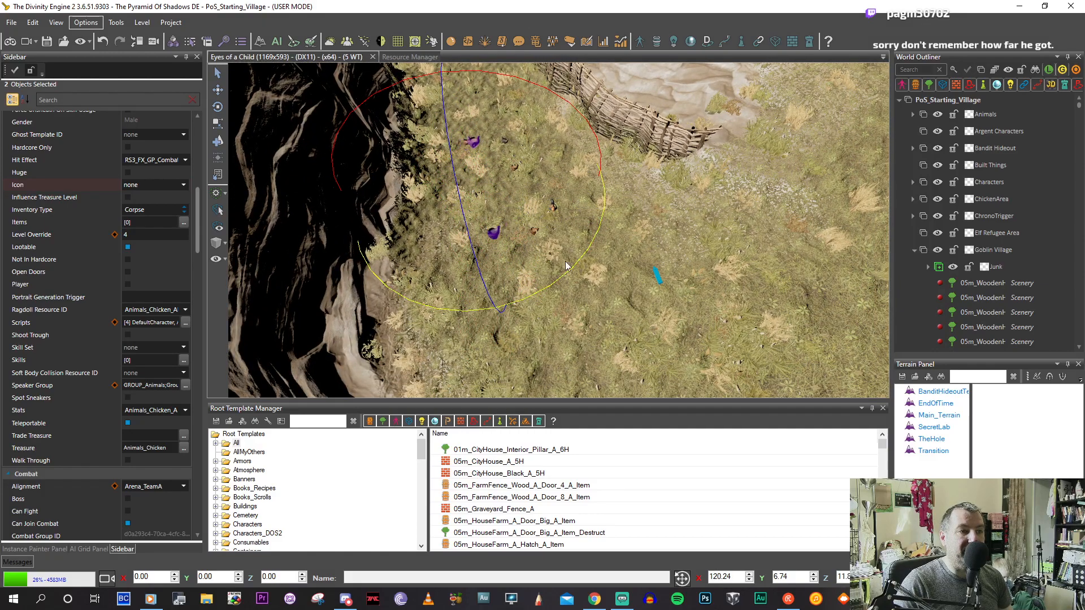
drag(488, 277, 446, 279)
key(2)
drag(520, 214, 562, 176)
key(w)
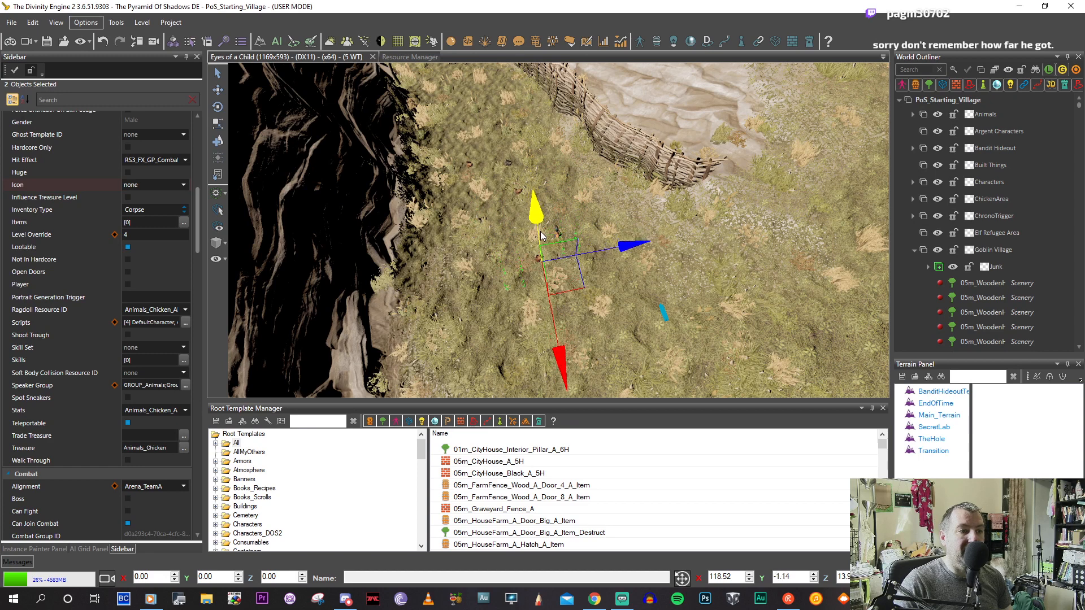
drag(589, 250, 580, 247)
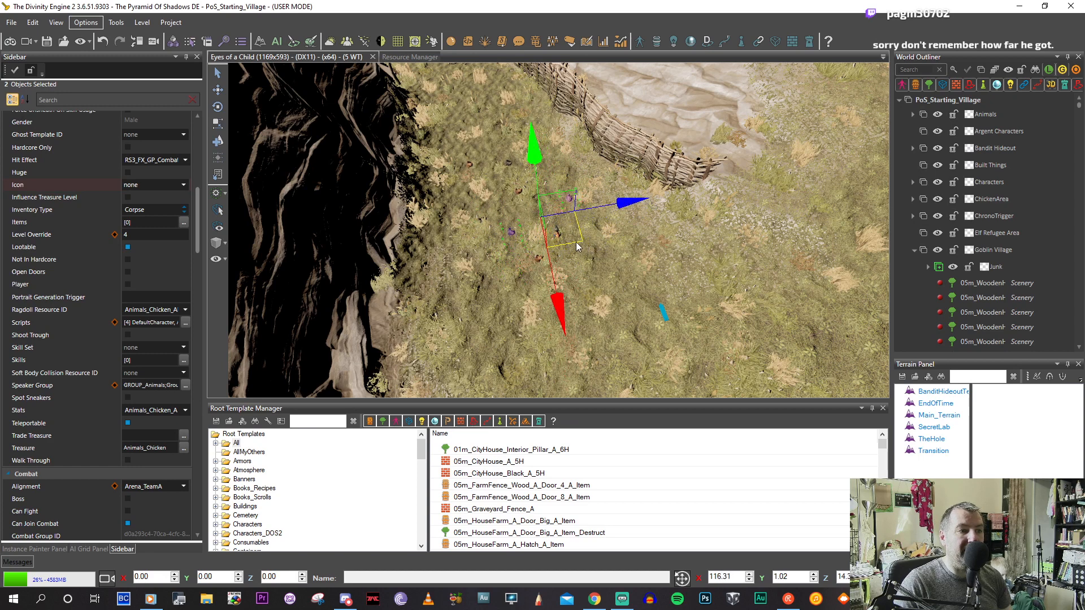
right_click(544, 225)
click(644, 232)
Look over the wooded area beyond the chickens and check the chicken rules in the SideQuests story script.
middle_drag(670, 240, 643, 234)
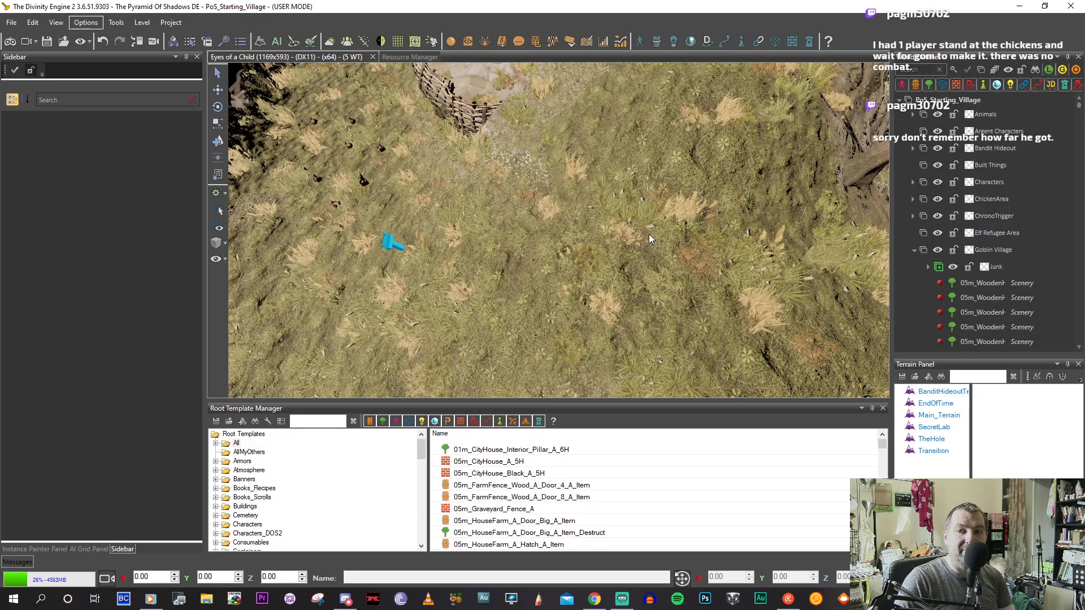
middle_drag(643, 233, 548, 338)
middle_drag(529, 262, 512, 249)
scroll(510, 244, up, 2)
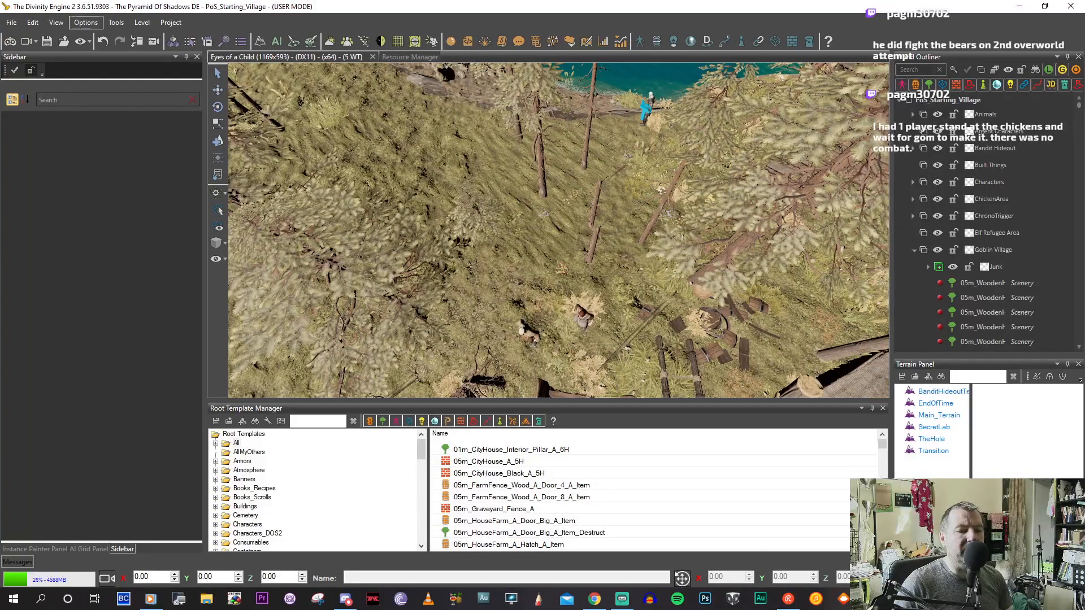
click(932, 551)
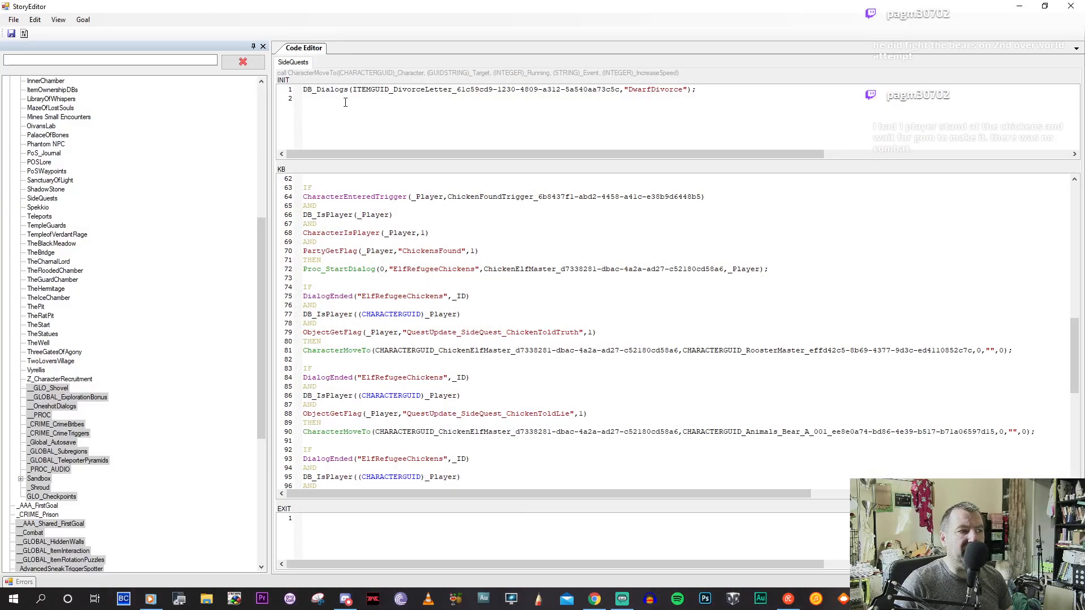
click(1010, 8)
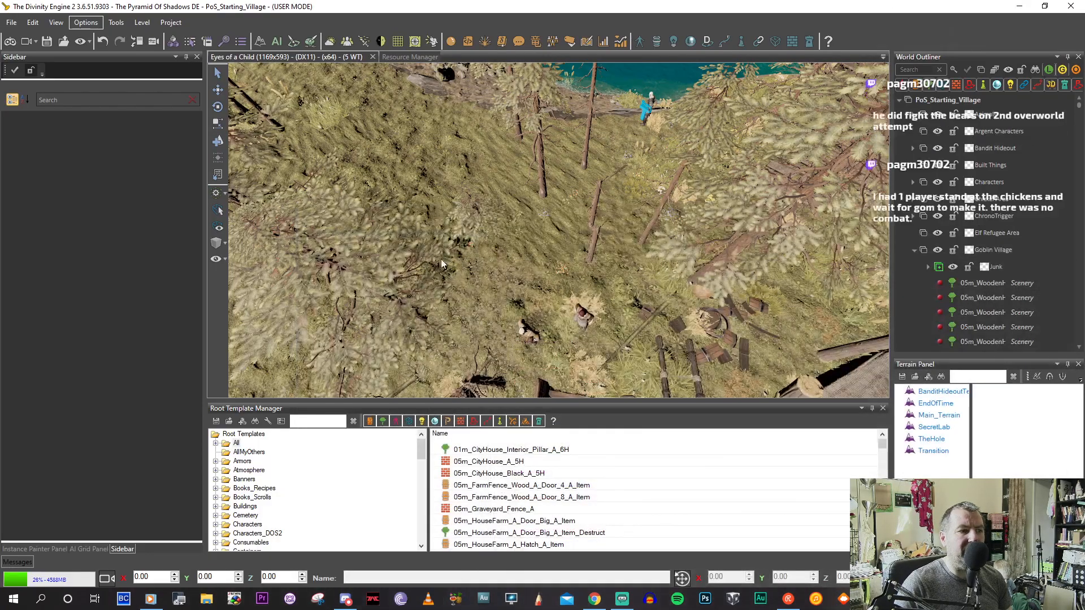
Select RoosterMaster among the chickens and check its activation group ID.
middle_drag(557, 253, 540, 270)
middle_drag(527, 269, 681, 240)
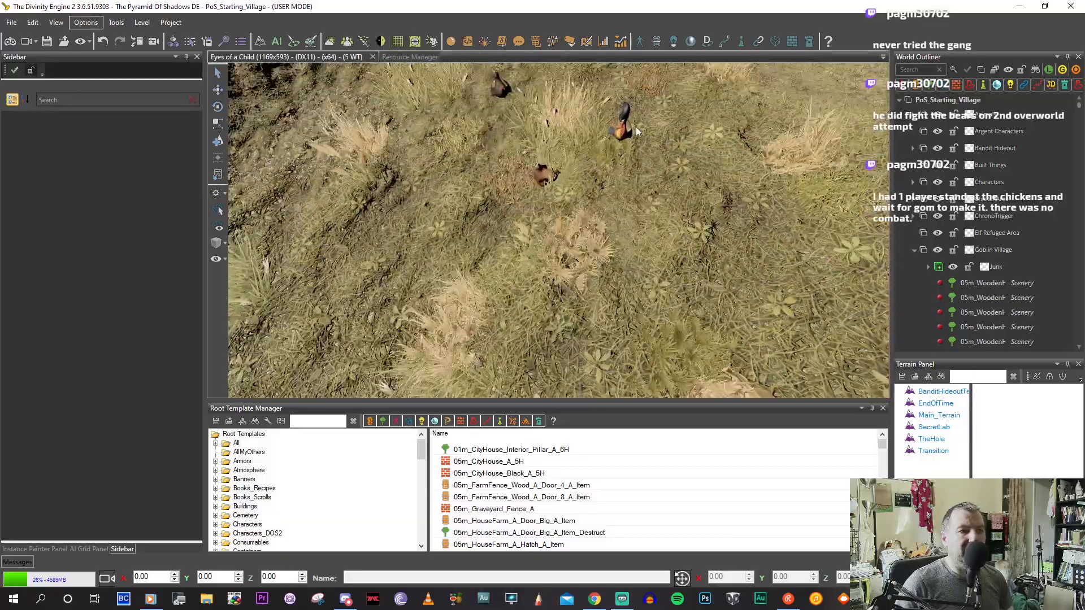
click(608, 143)
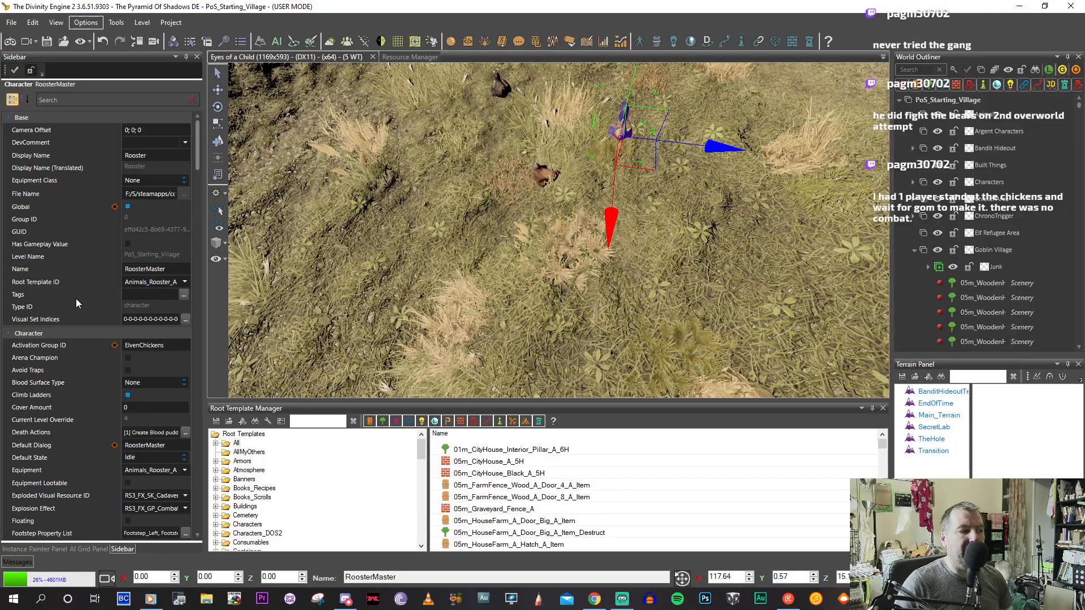
double_click(144, 345)
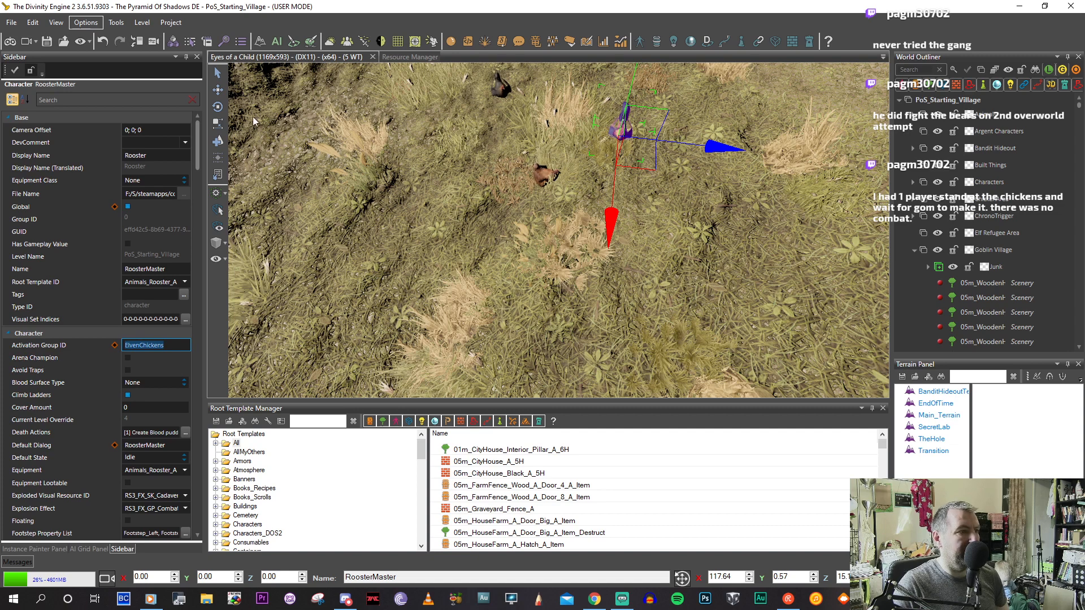
Show the level's combat groups and list the entities belonging to the Elven Chickens group.
click(385, 55)
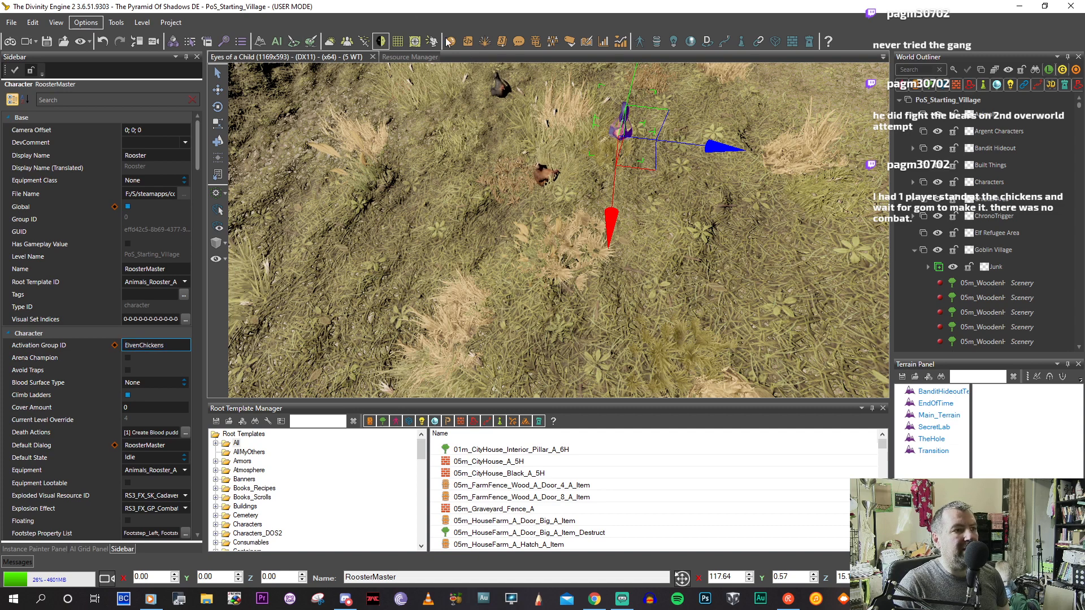
click(711, 78)
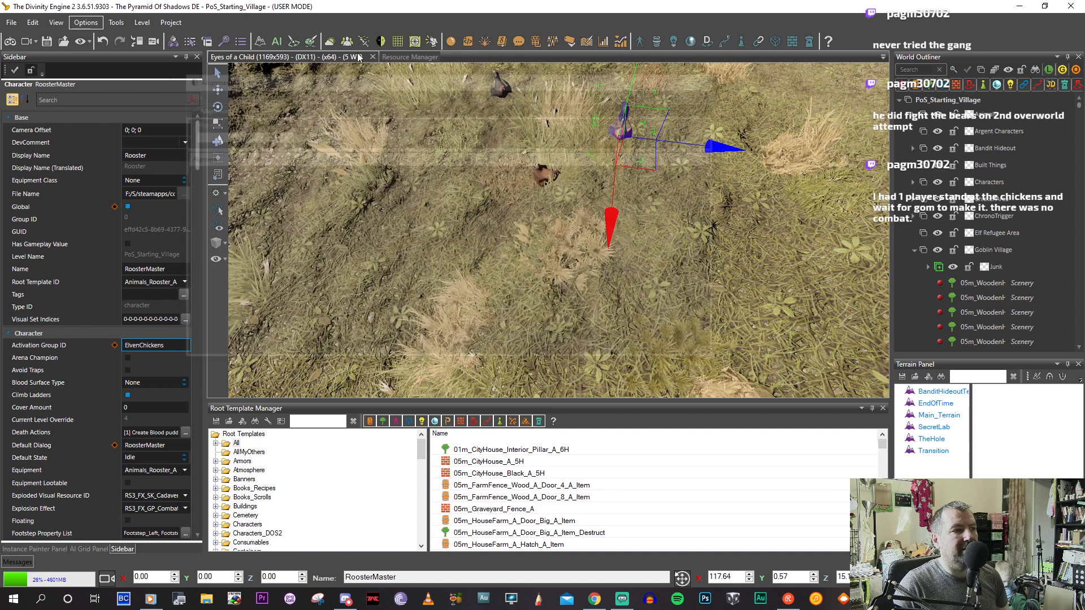
click(347, 42)
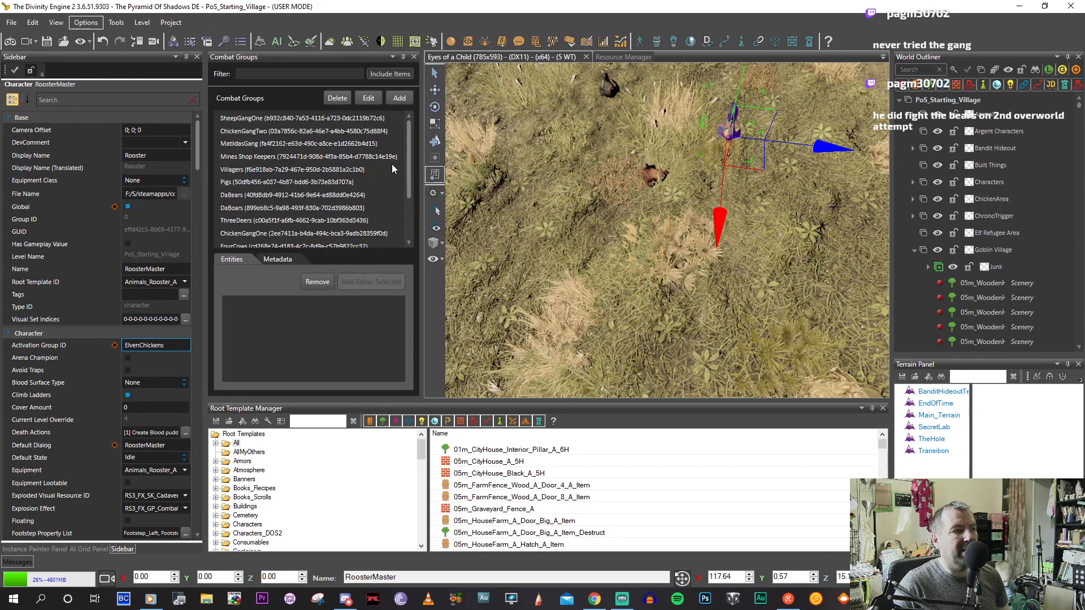
scroll(305, 192, down, 3)
click(291, 216)
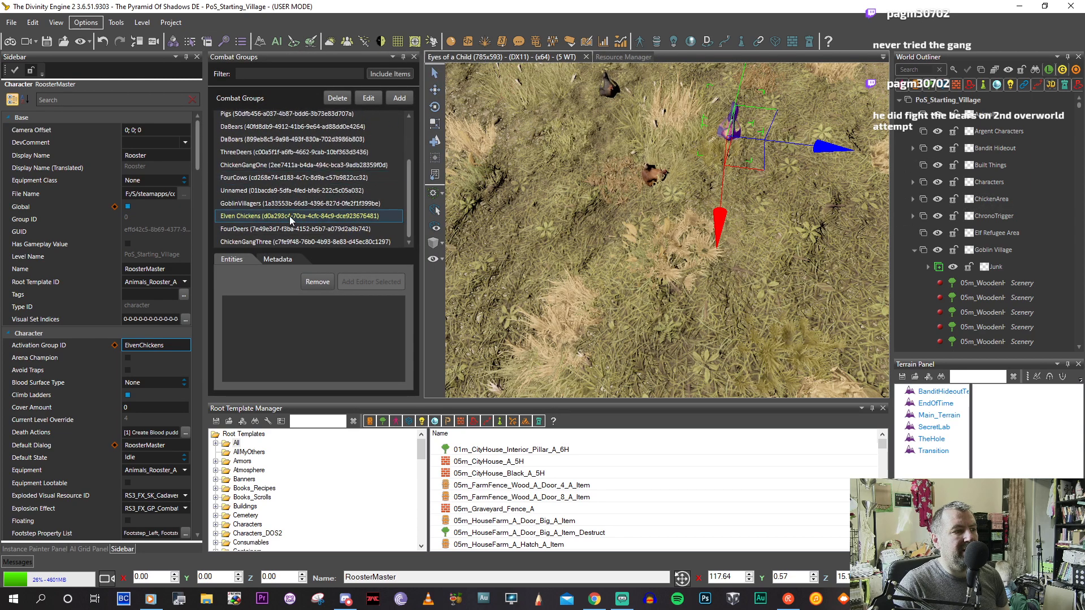
mouse_move(405, 318)
mouse_down()
mouse_move(399, 368)
mouse_move(400, 324)
mouse_up()
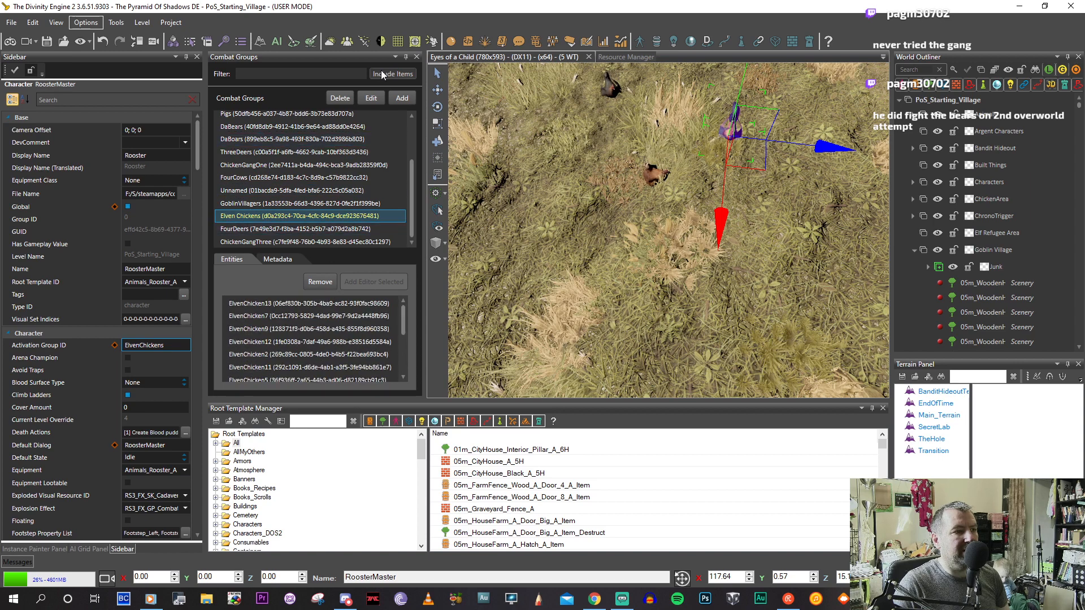
Close the combat groups list and save all level changes.
click(416, 41)
scroll(617, 242, down, 6)
middle_drag(626, 241, 604, 238)
click(346, 43)
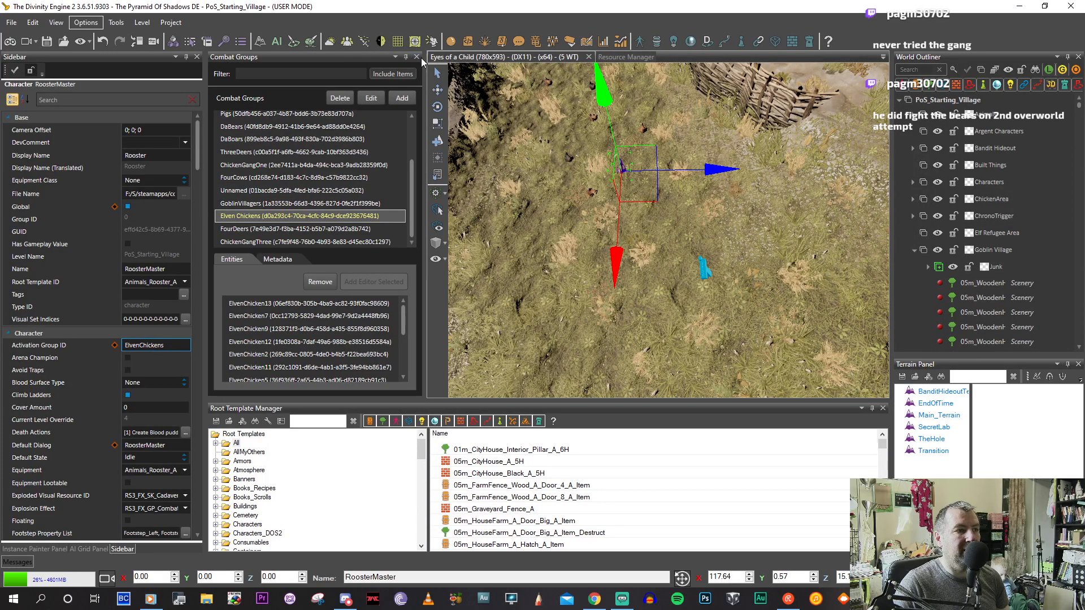
click(417, 57)
middle_drag(554, 217, 515, 293)
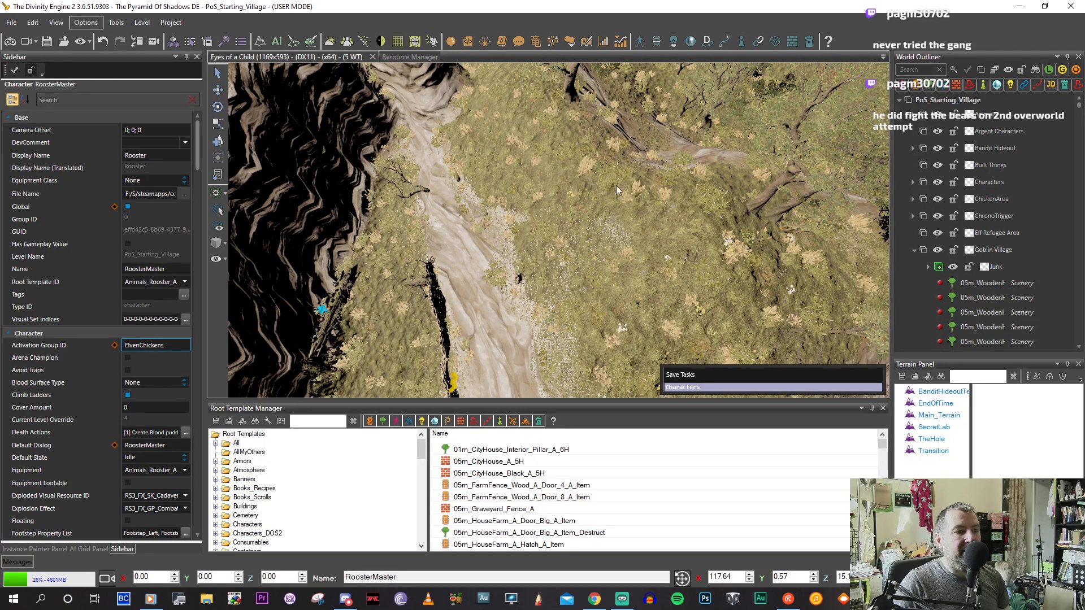
middle_drag(554, 182, 462, 228)
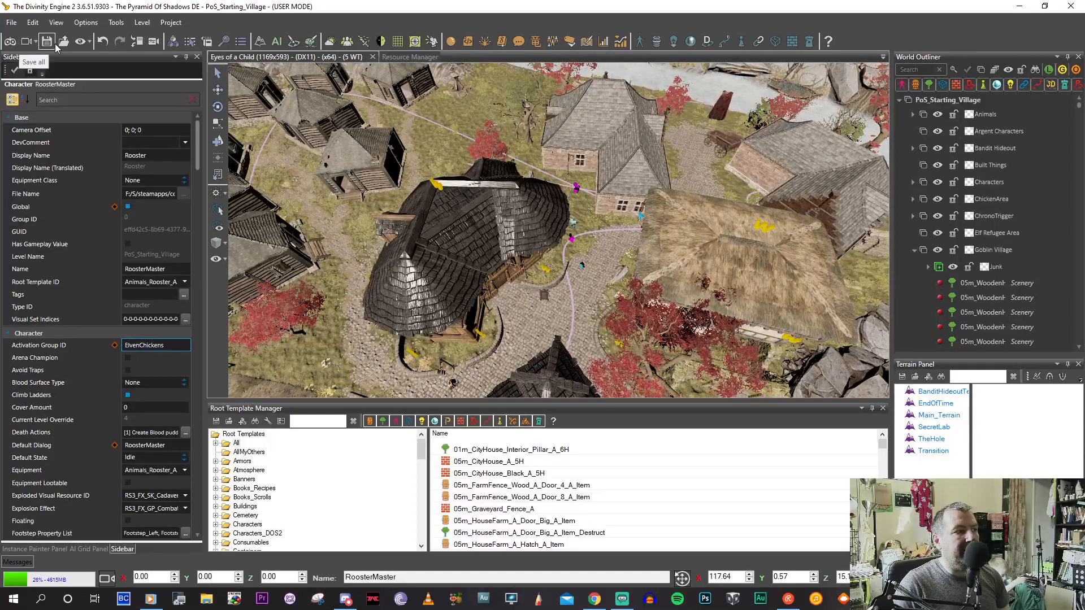
Switch to StoryEditor, build the story, dismiss the build report and return to the level editor.
mouse_move(870, 599)
click(918, 546)
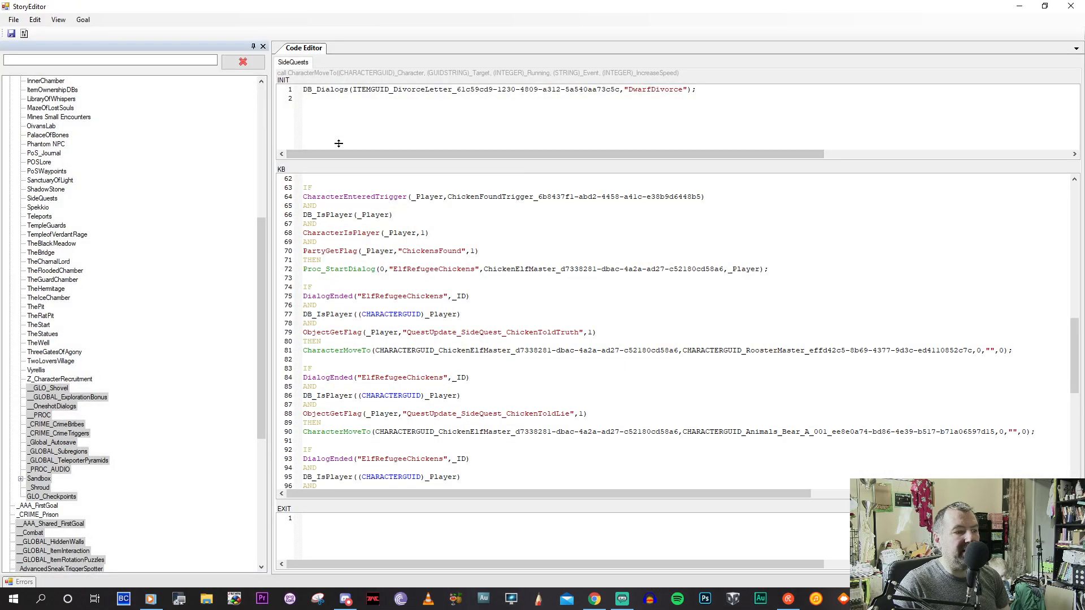
click(13, 20)
click(30, 109)
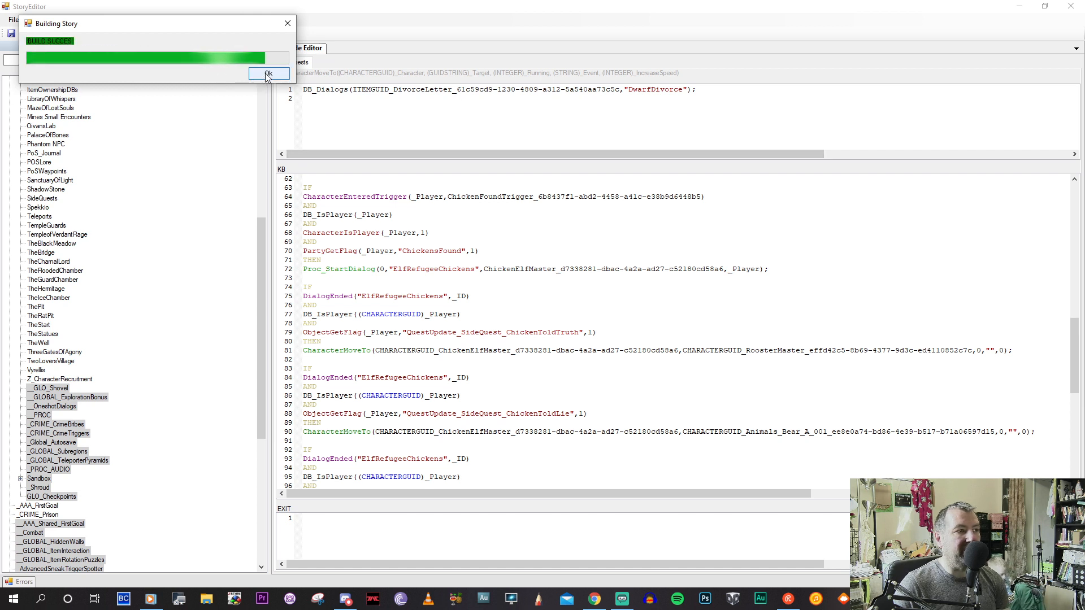
click(267, 74)
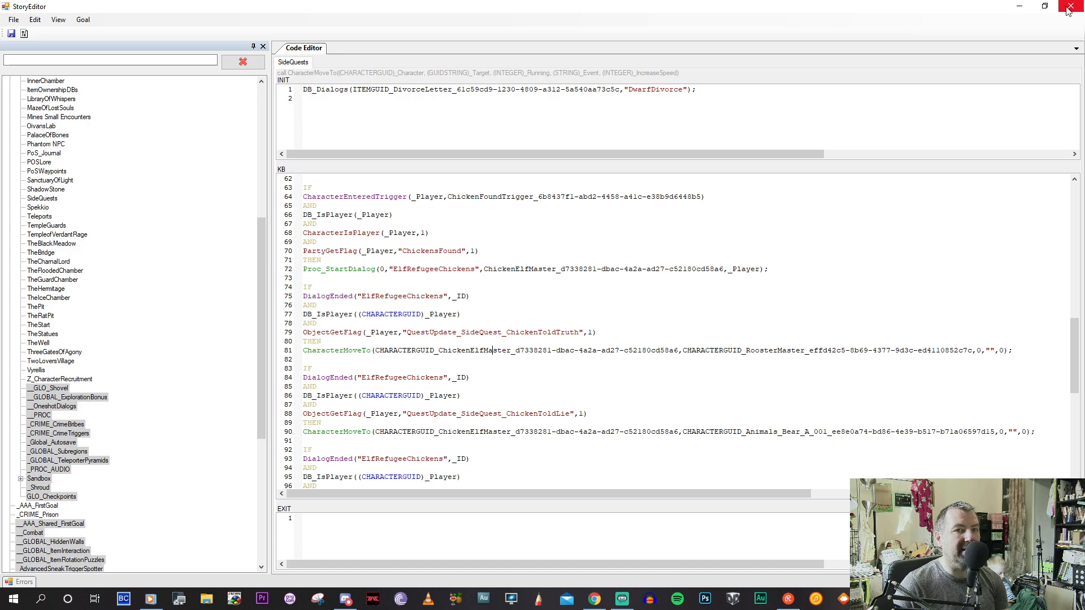
click(1018, 6)
Open the project settings and review the general settings, project dependencies and publishing information.
click(143, 23)
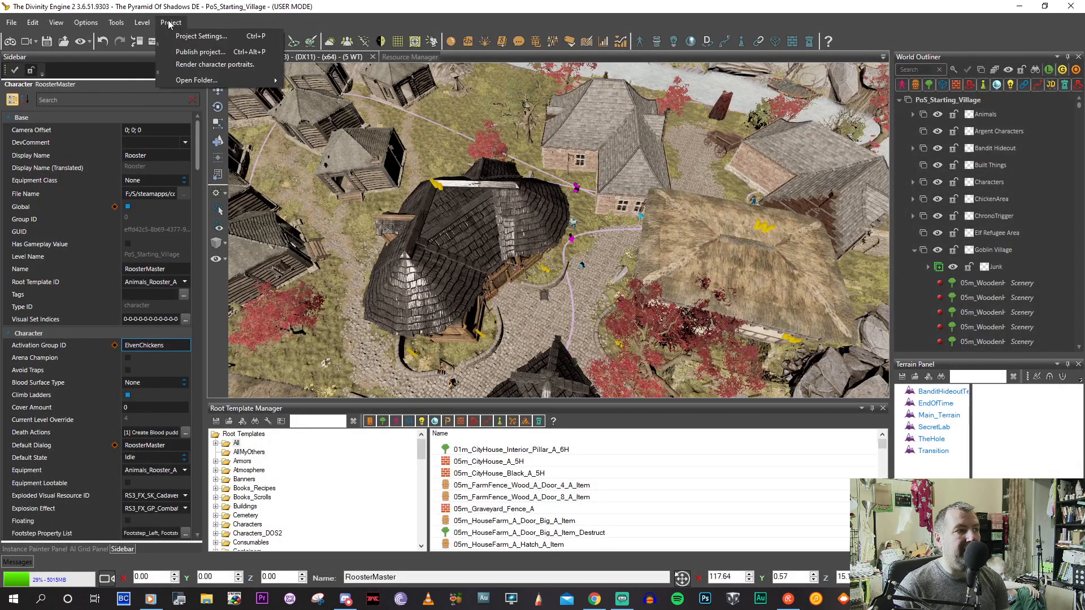
click(190, 36)
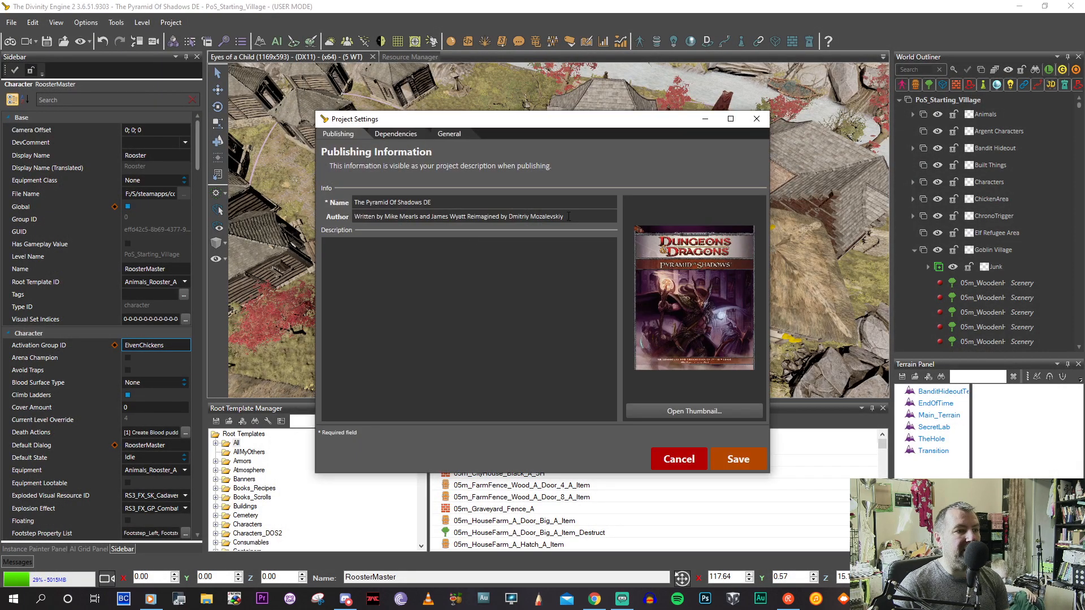
click(450, 134)
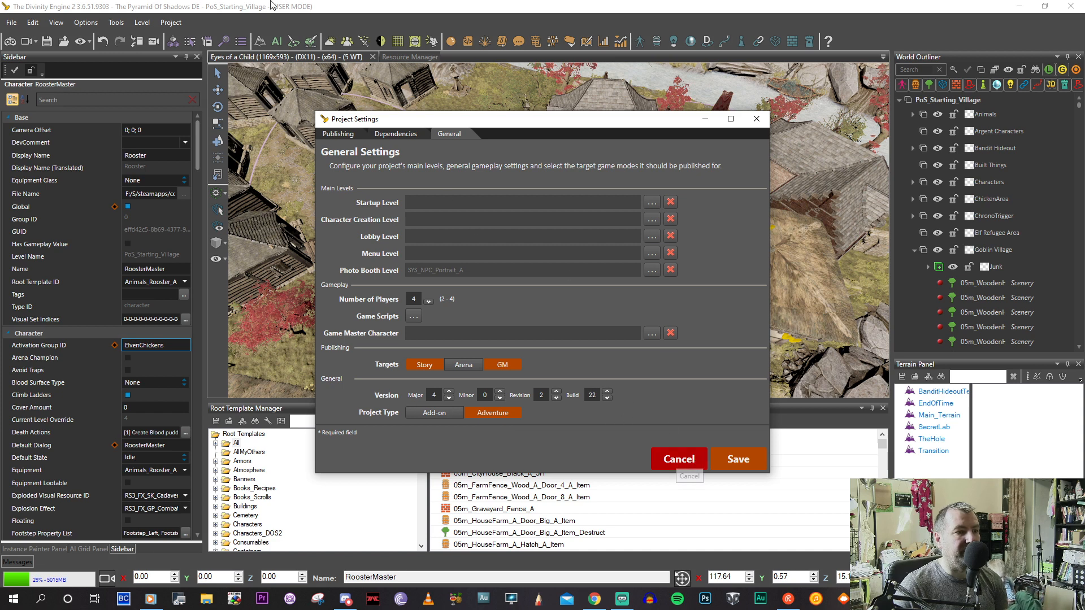
click(417, 138)
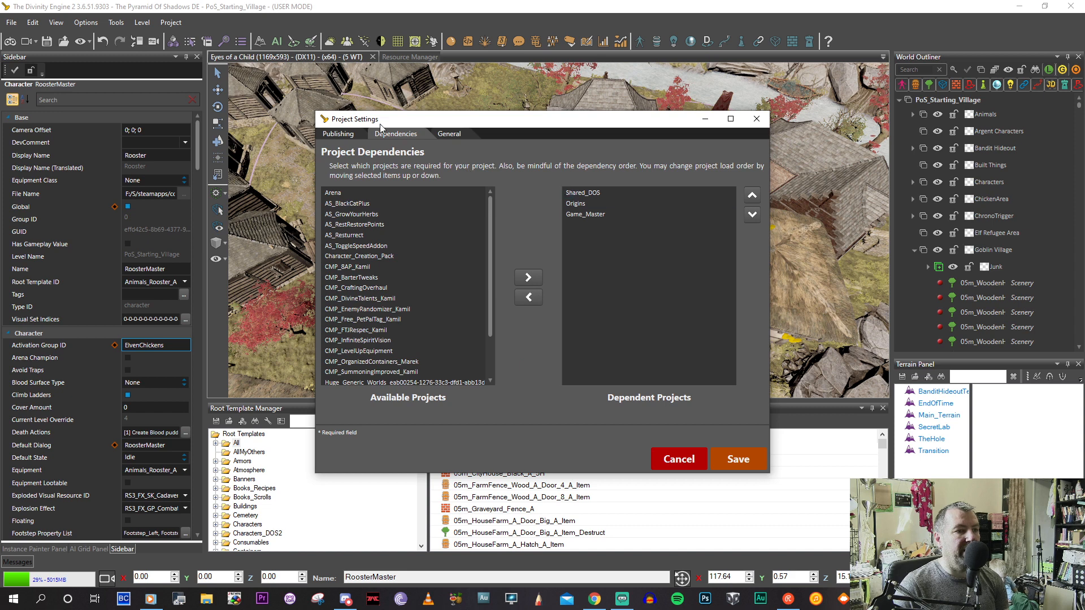
click(339, 134)
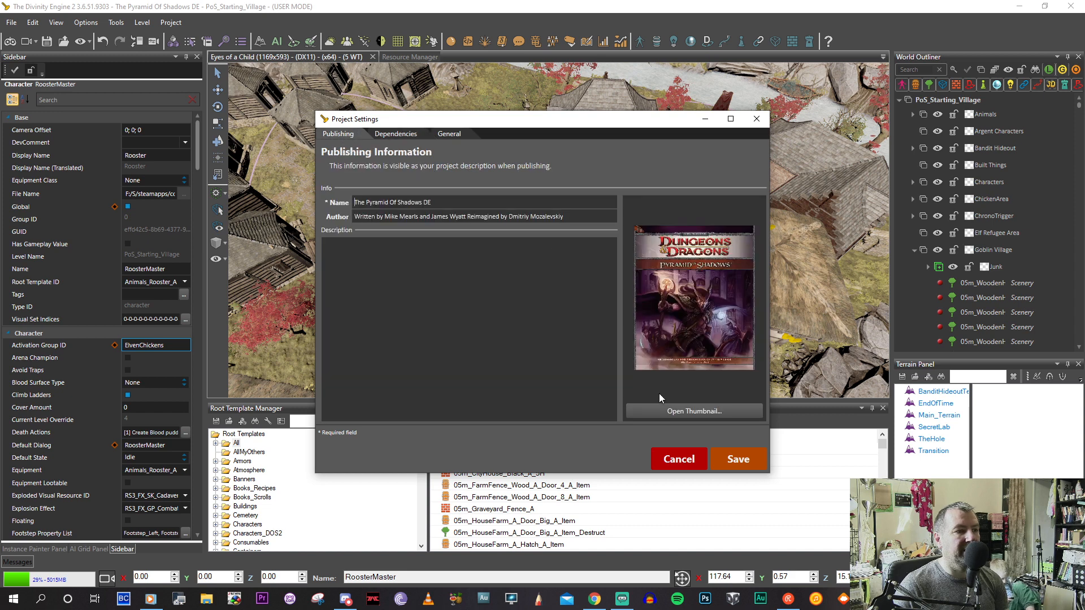
Save the project settings.
click(744, 466)
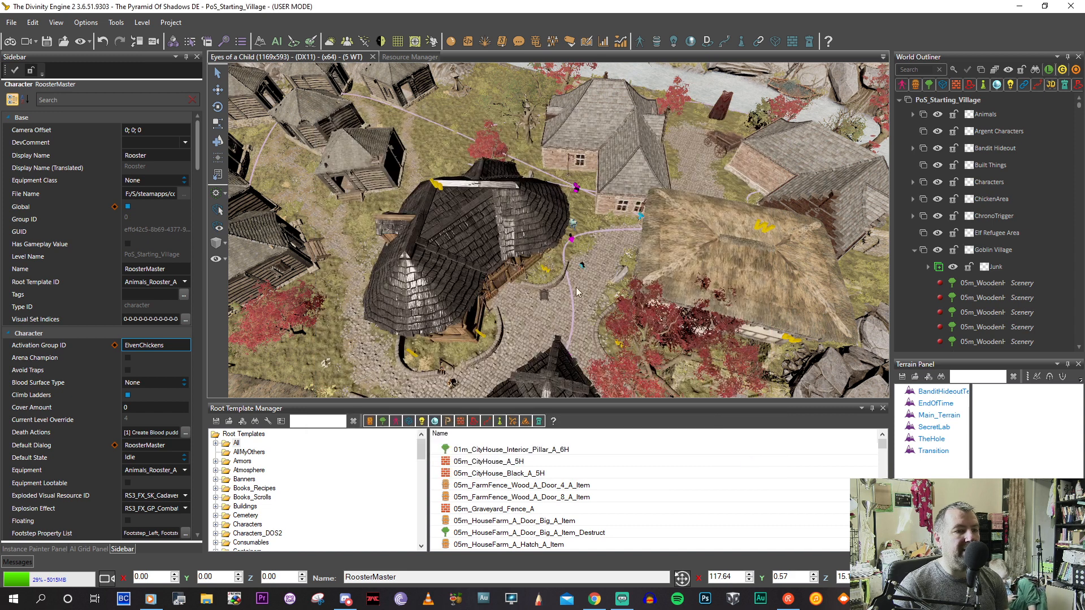
click(171, 22)
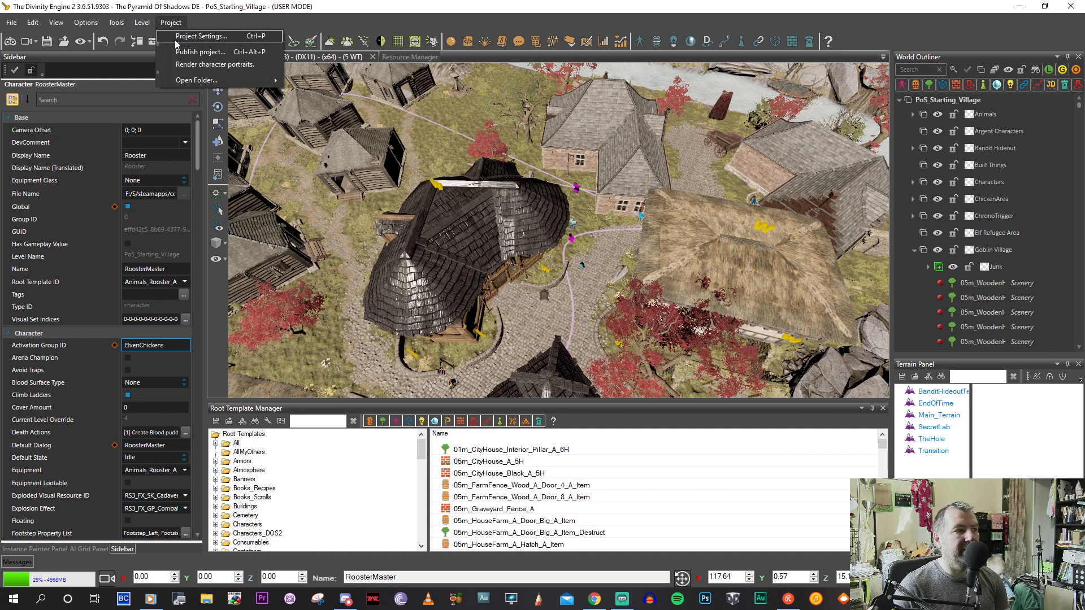
mouse_move(142, 21)
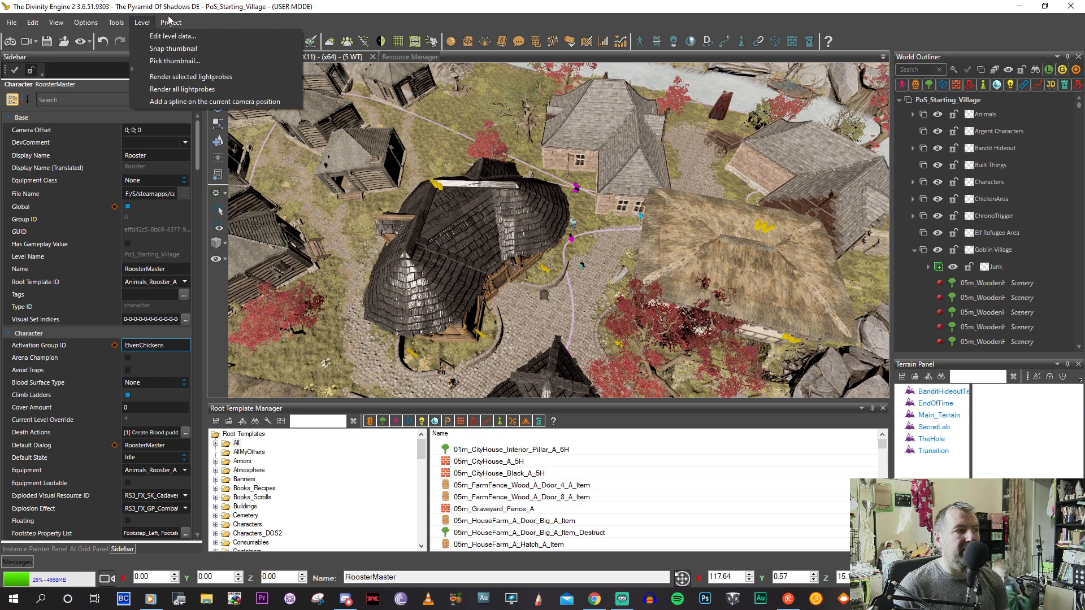
click(141, 23)
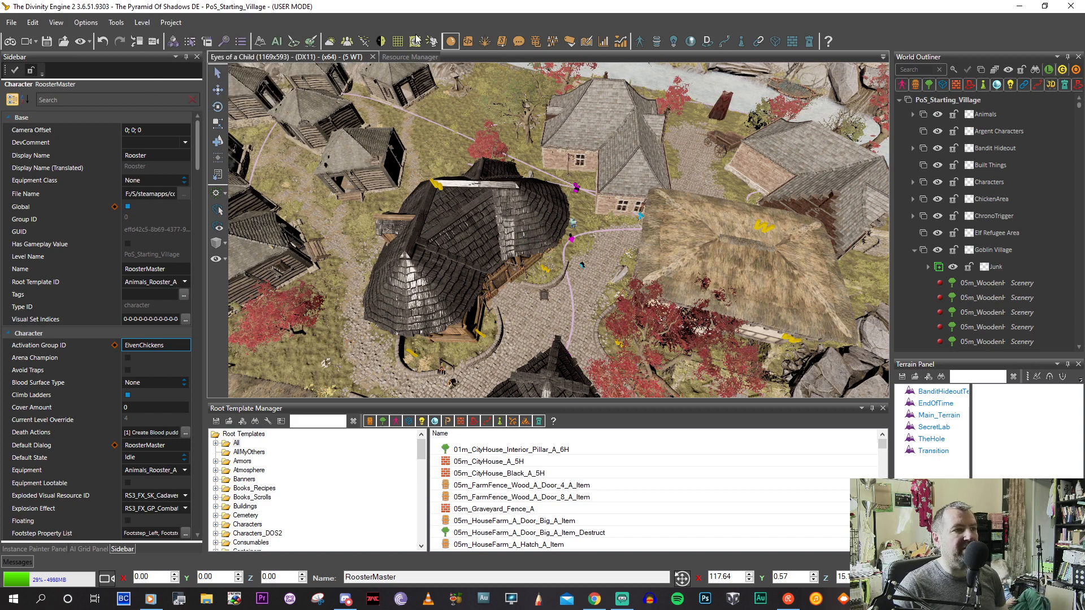
Open the World Map Renderer, float it, and dock it as a full-size document alongside the level viewport.
click(451, 41)
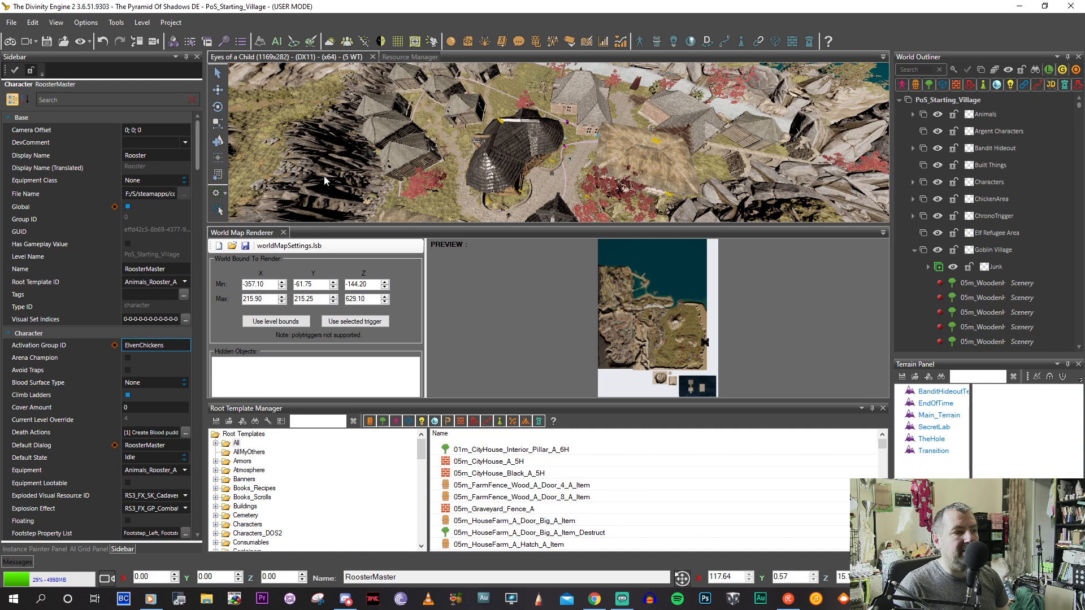
click(264, 167)
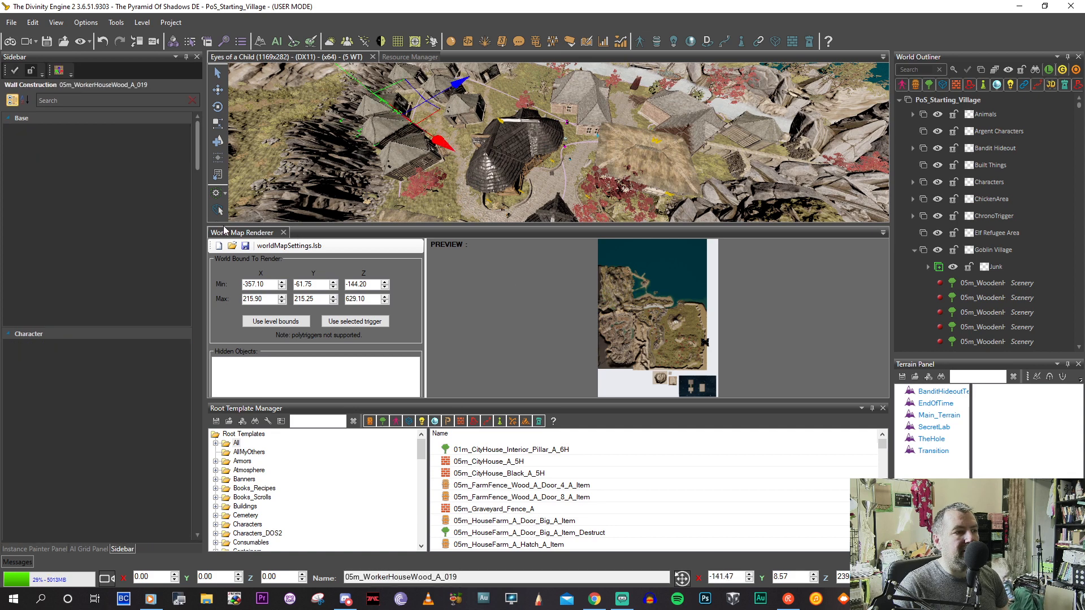
click(250, 208)
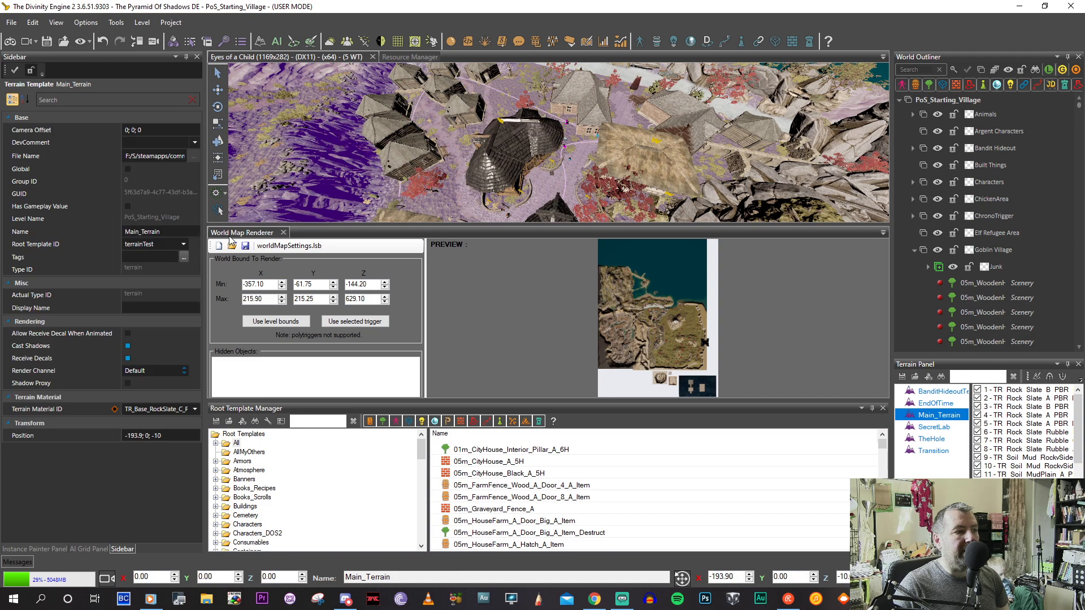
right_click(225, 236)
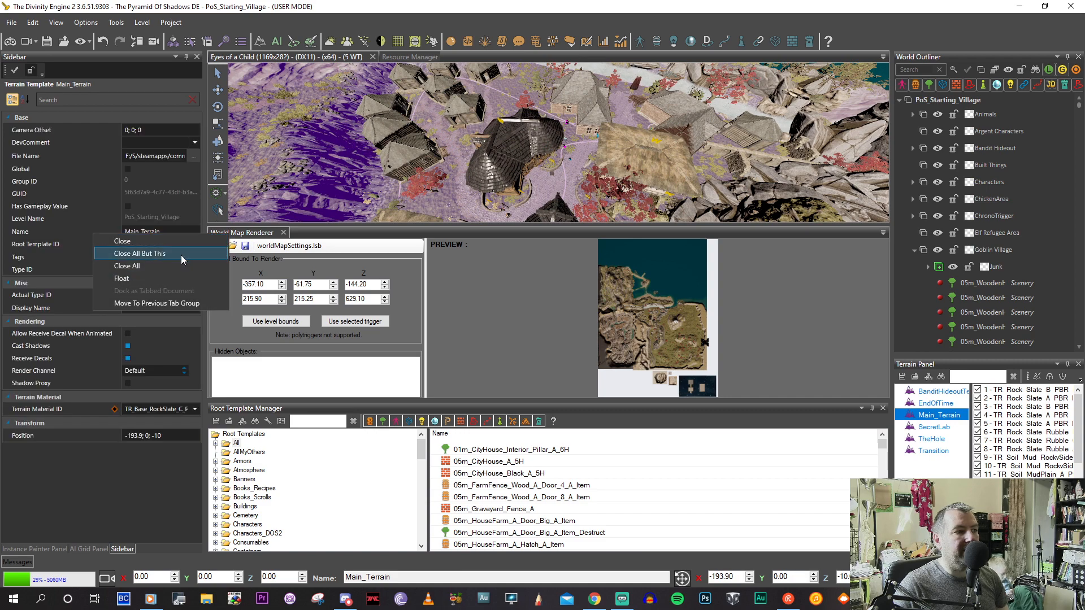
click(173, 279)
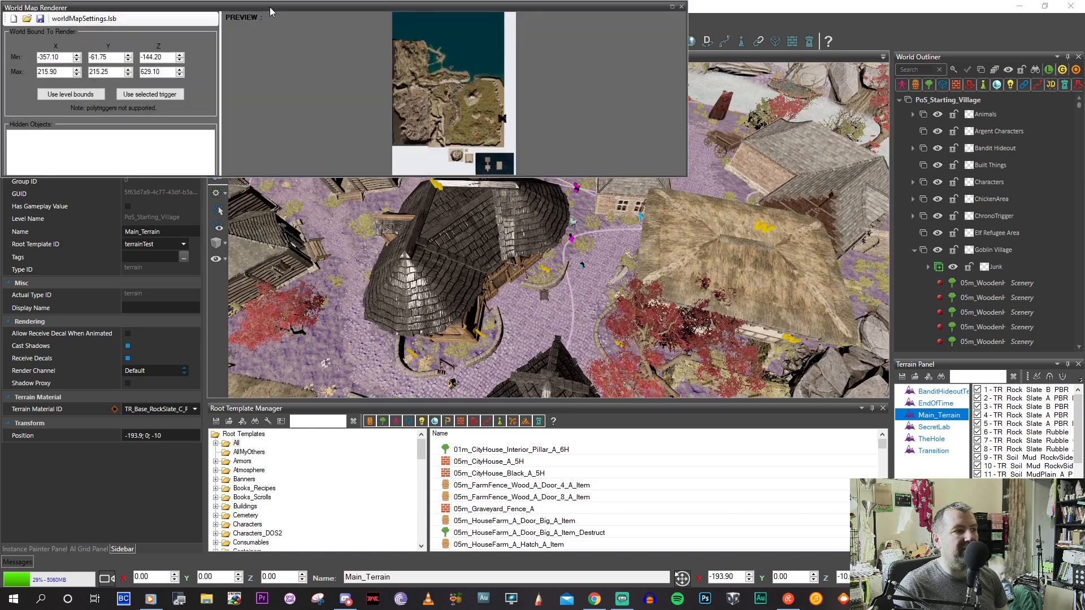
drag(253, 7, 547, 225)
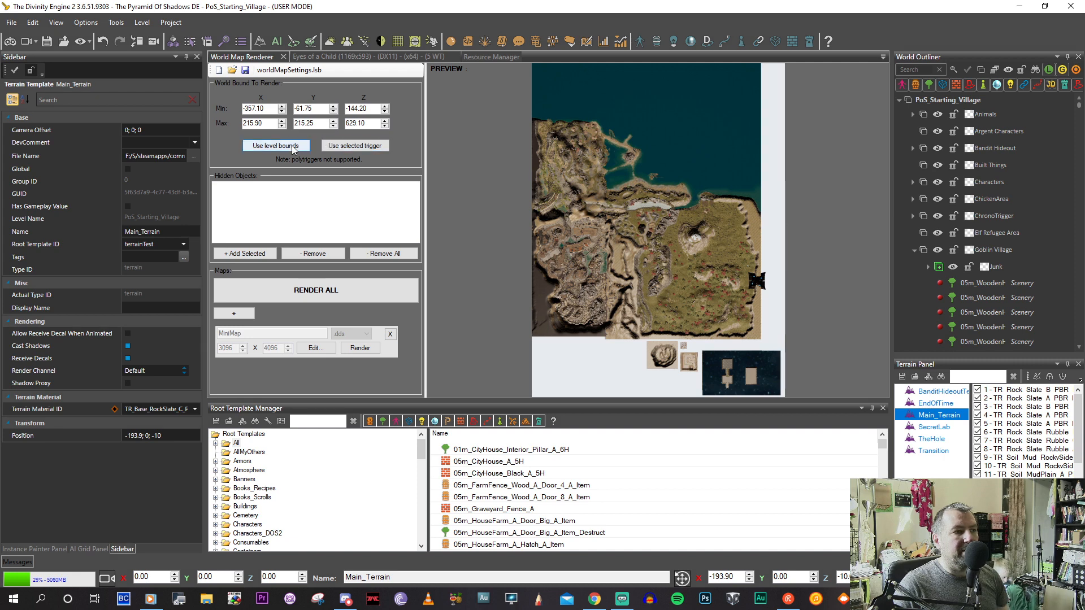
Render all of the level's world maps and close the World Map Renderer.
click(305, 291)
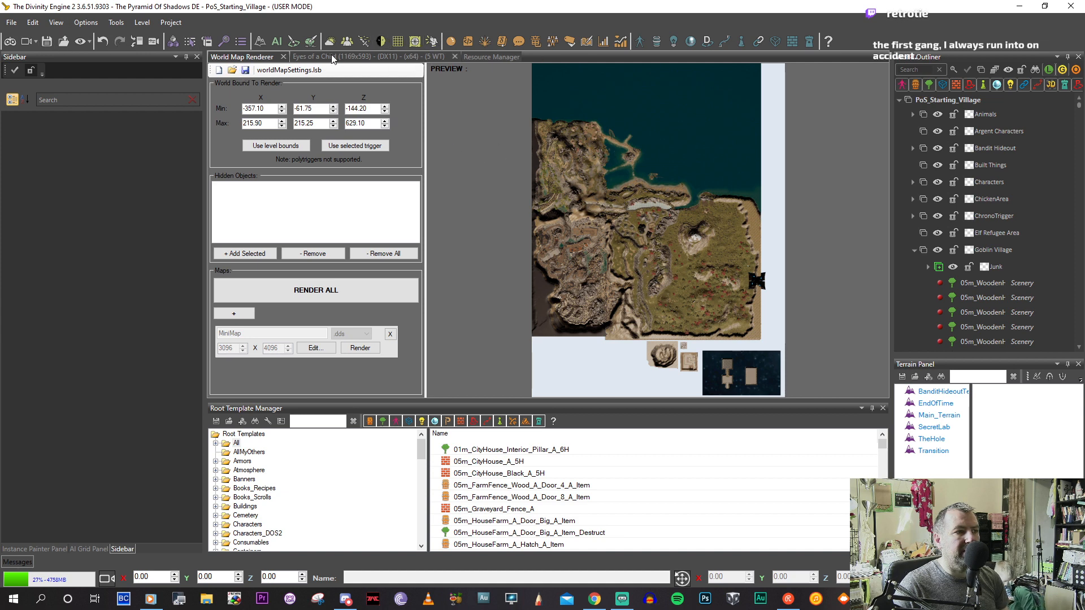
click(283, 57)
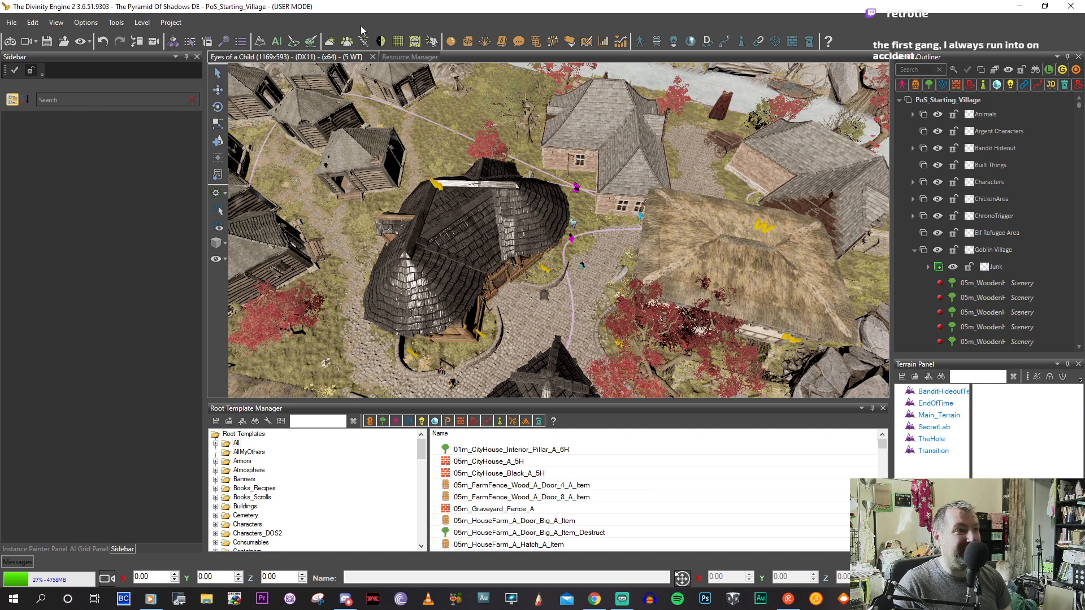
Publish the project update publicly to the Steam Workshop without updating the description, and close the publishing dialog.
click(170, 22)
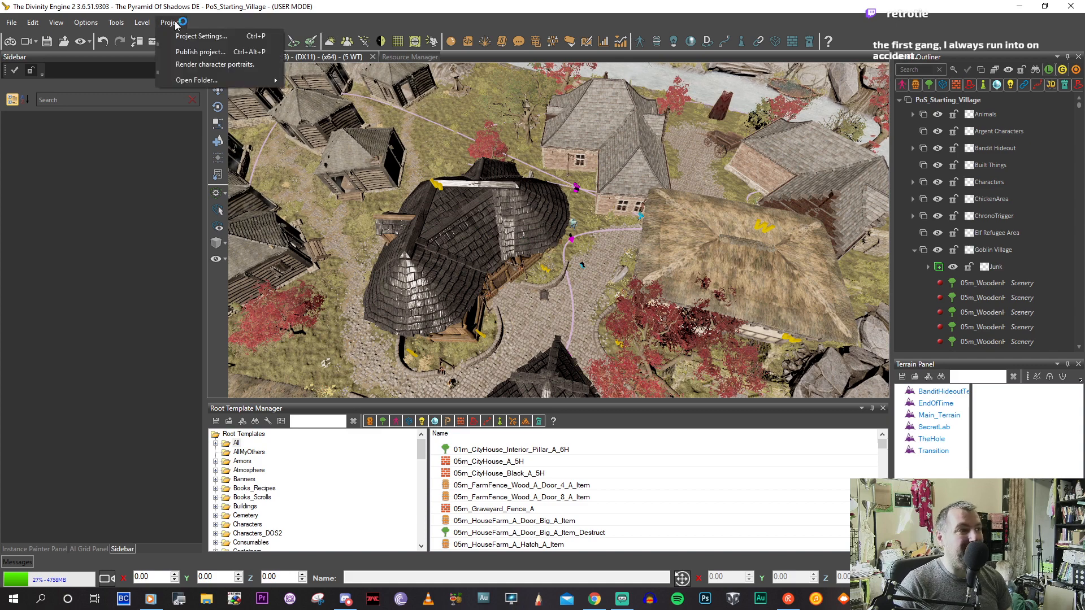
click(178, 52)
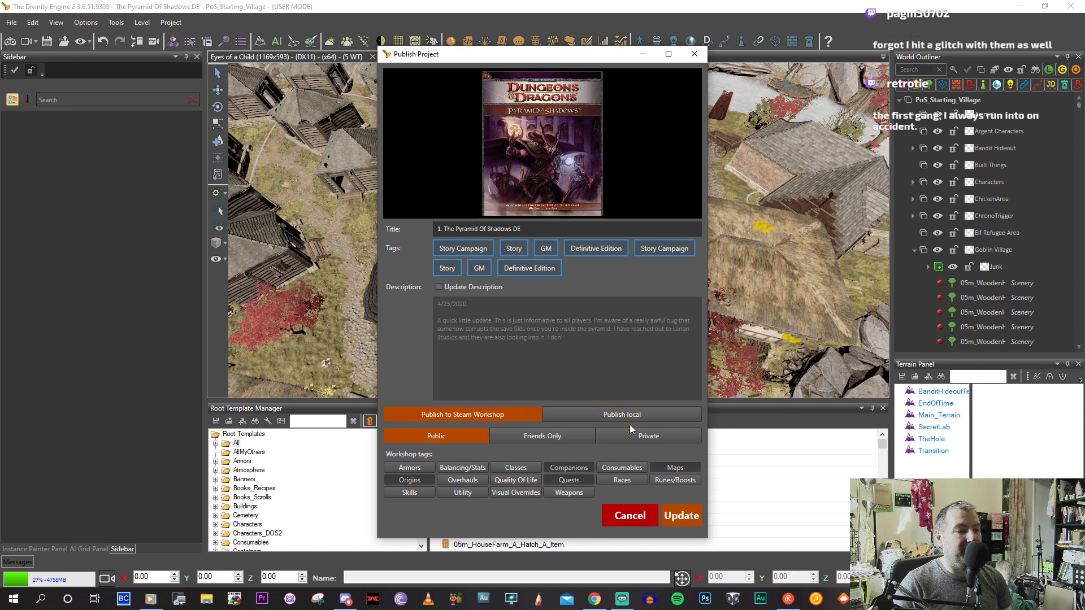
click(683, 518)
click(570, 337)
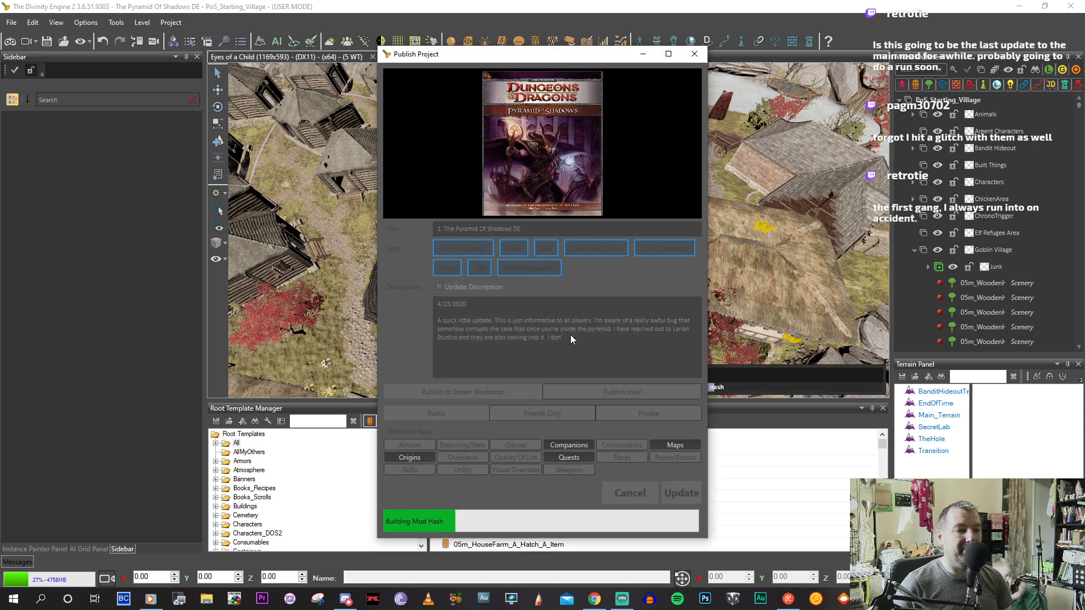
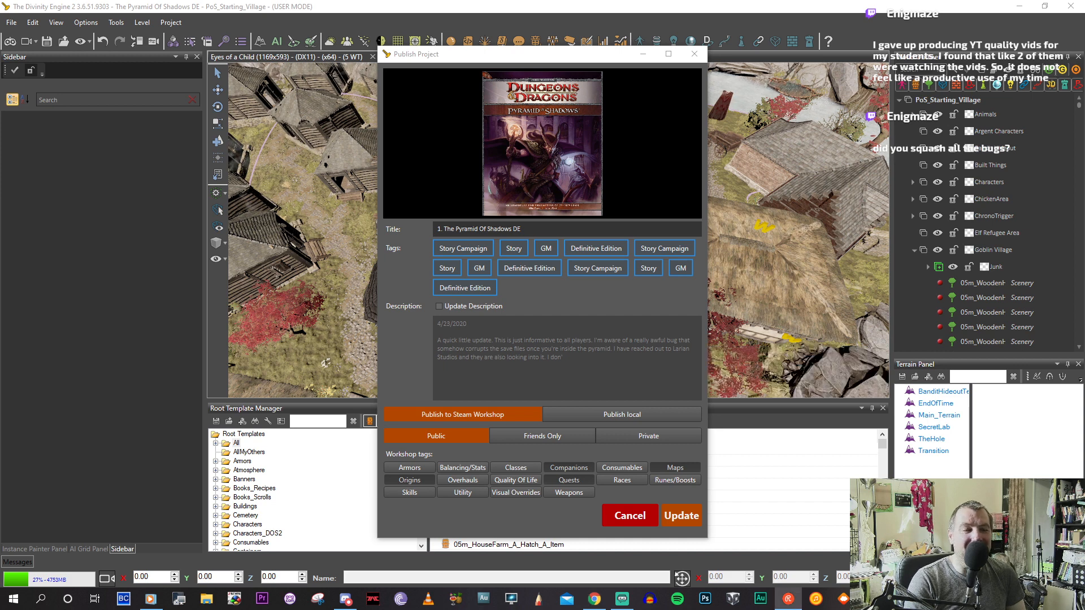
click(642, 521)
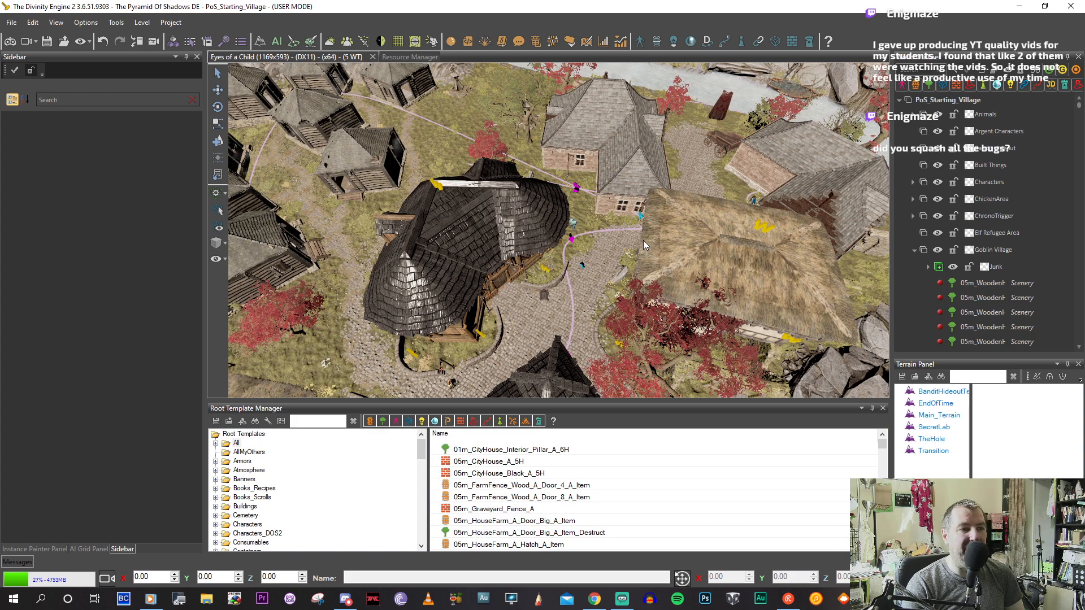
Look over the village houses, the cobbled road and the grassy riverbank with its gravestones.
scroll(600, 237, down, 3)
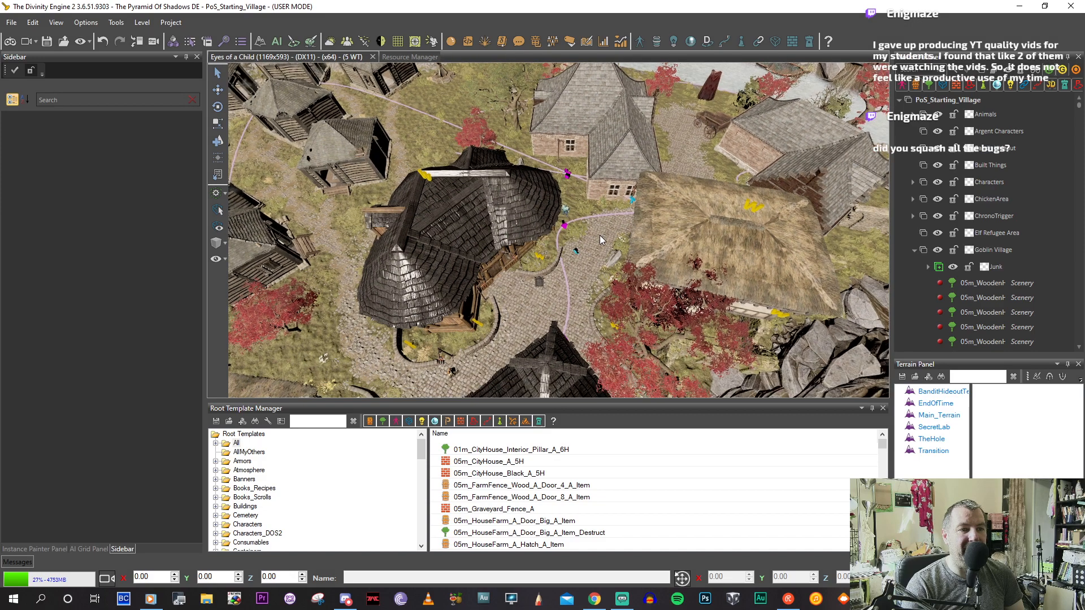
mouse_move(608, 230)
right_down()
mouse_move(591, 238)
mouse_move(562, 225)
mouse_move(601, 247)
mouse_move(588, 252)
mouse_move(565, 232)
mouse_move(659, 223)
mouse_move(545, 216)
mouse_move(656, 222)
mouse_move(632, 242)
mouse_move(804, 277)
mouse_move(673, 249)
mouse_move(499, 289)
mouse_move(473, 241)
mouse_move(374, 227)
mouse_move(694, 208)
mouse_move(569, 216)
mouse_move(592, 217)
right_up()
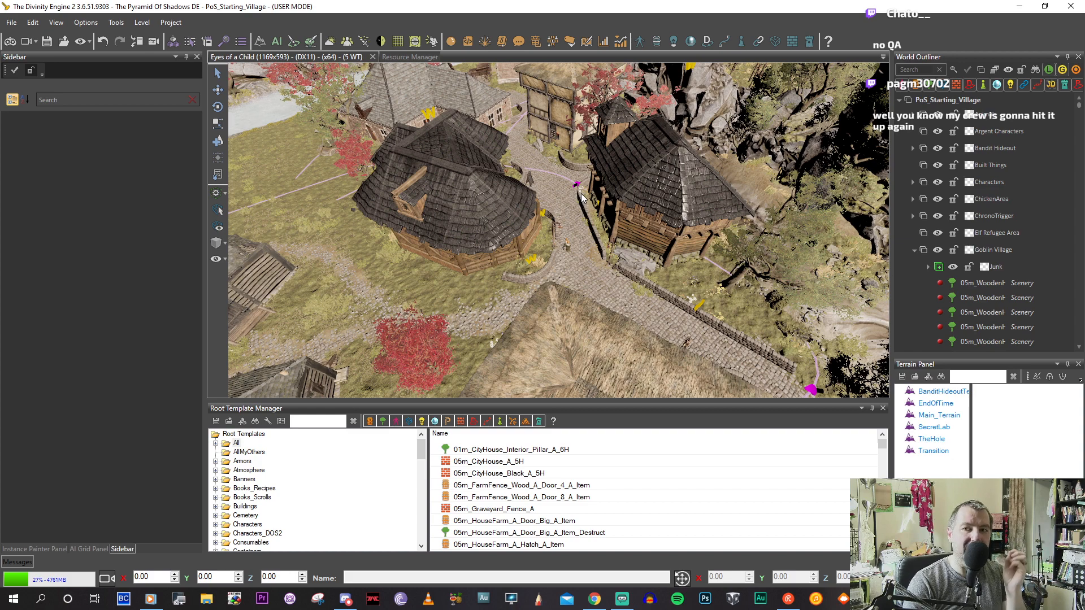
right_drag(582, 198, 601, 212)
key(d)
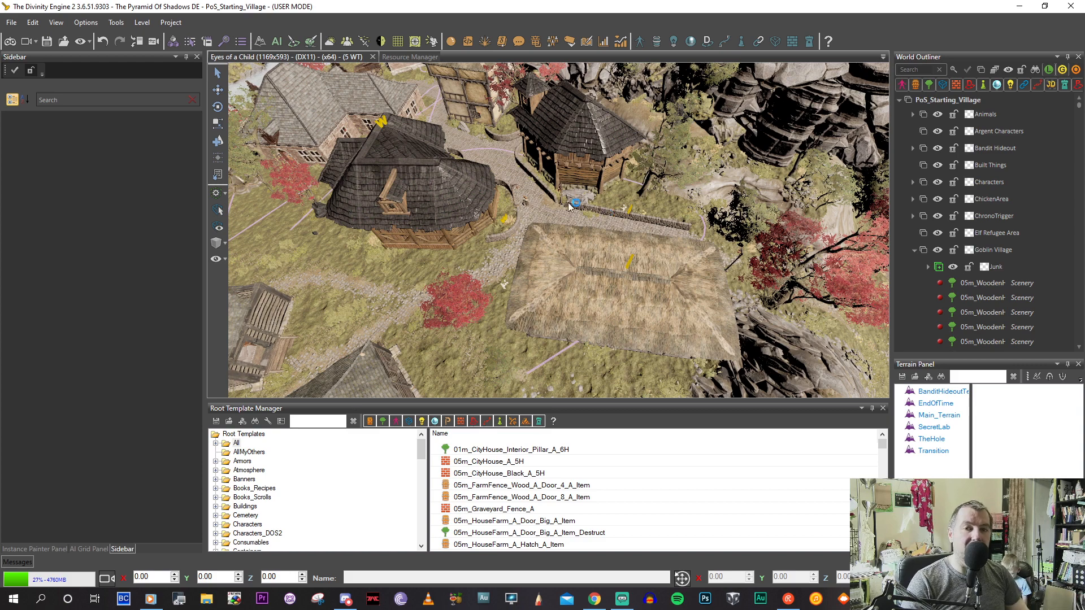
right_drag(535, 236, 653, 246)
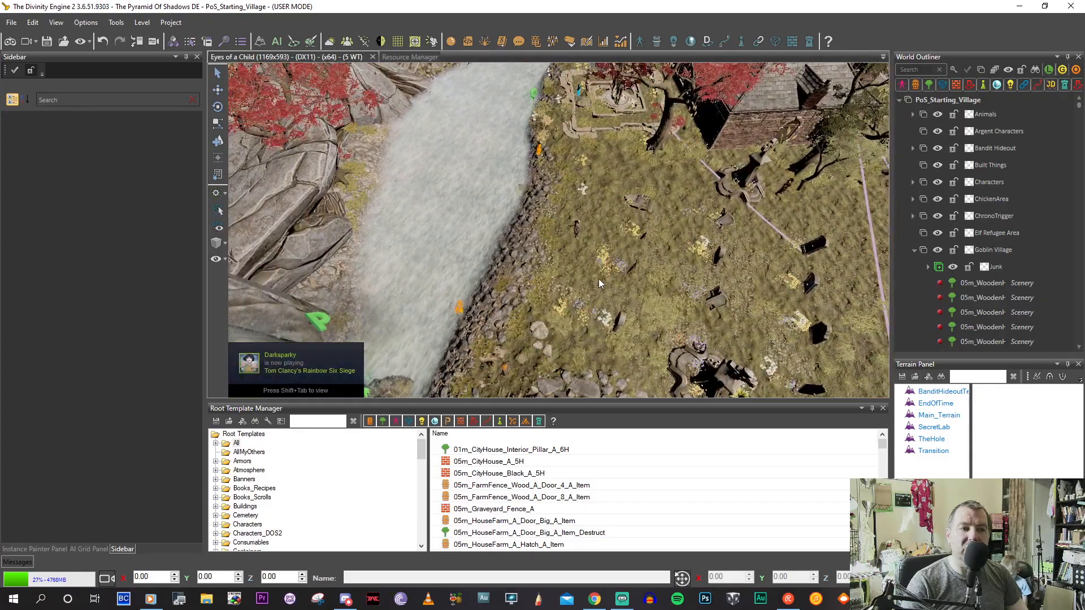
middle_drag(677, 228, 598, 250)
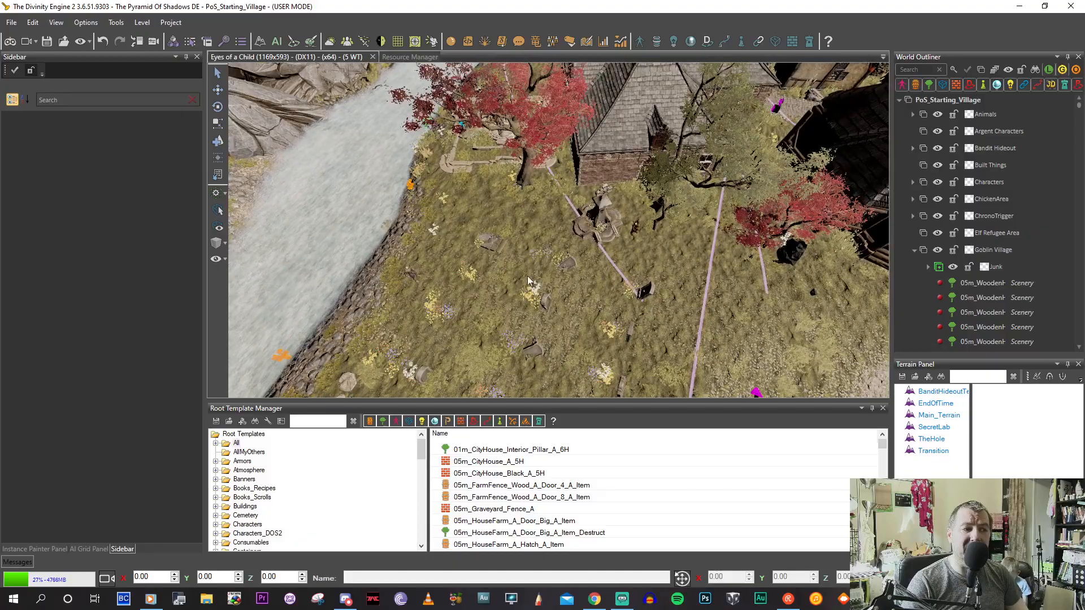
scroll(547, 257, down, 5)
middle_drag(543, 269, 459, 351)
scroll(438, 317, down, 3)
Examine the character standing in the grassy clearing between the glowing blue tree and the rune-marked dark structure.
scroll(459, 342, up, 6)
scroll(460, 347, up, 3)
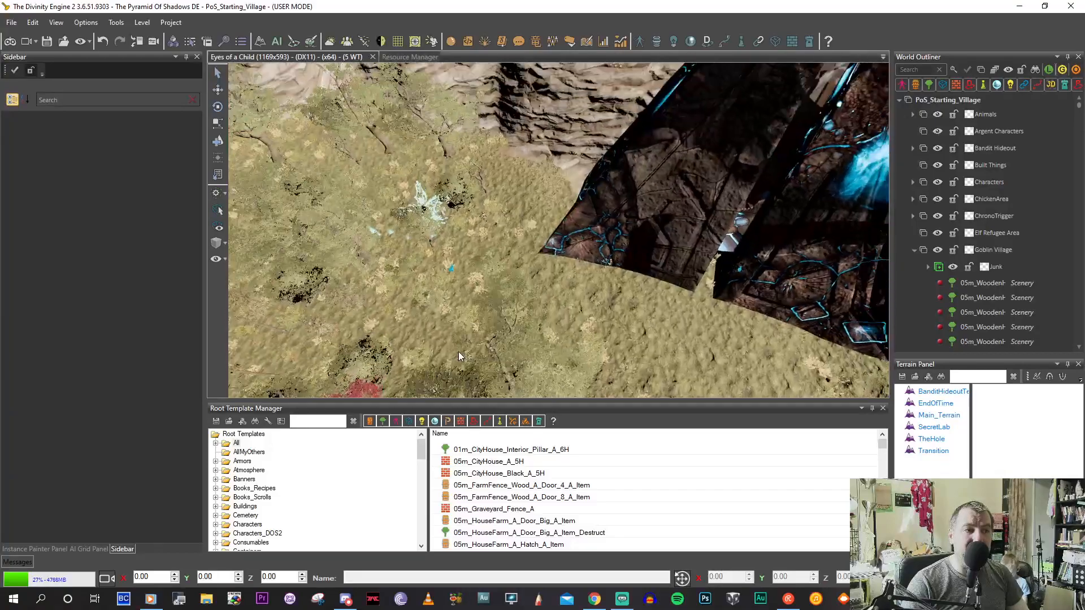
middle_drag(515, 213, 527, 214)
scroll(526, 214, up, 4)
middle_drag(461, 164, 544, 162)
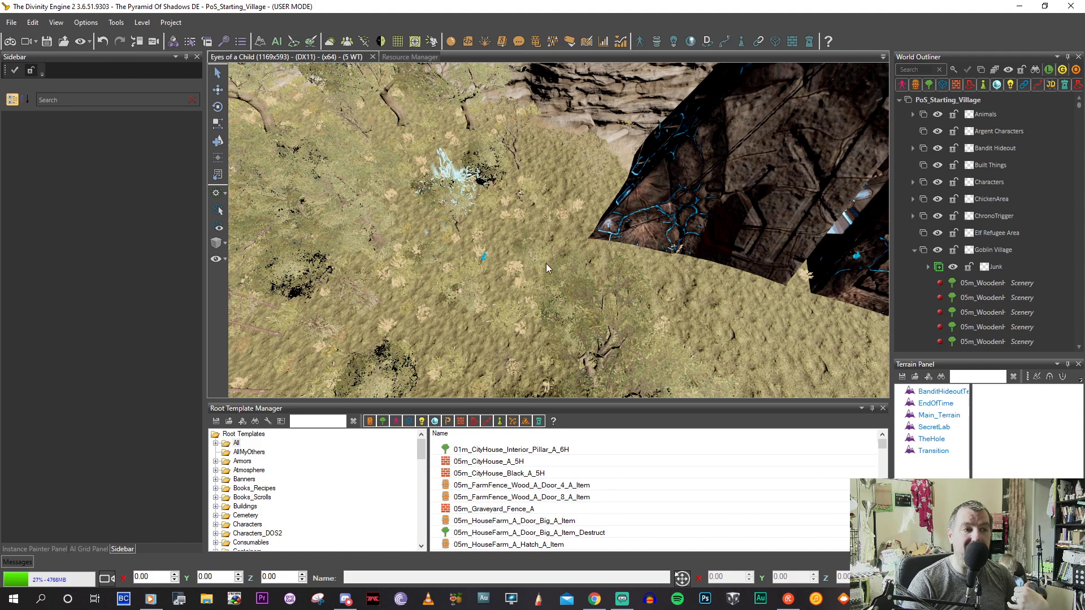
scroll(511, 207, up, 8)
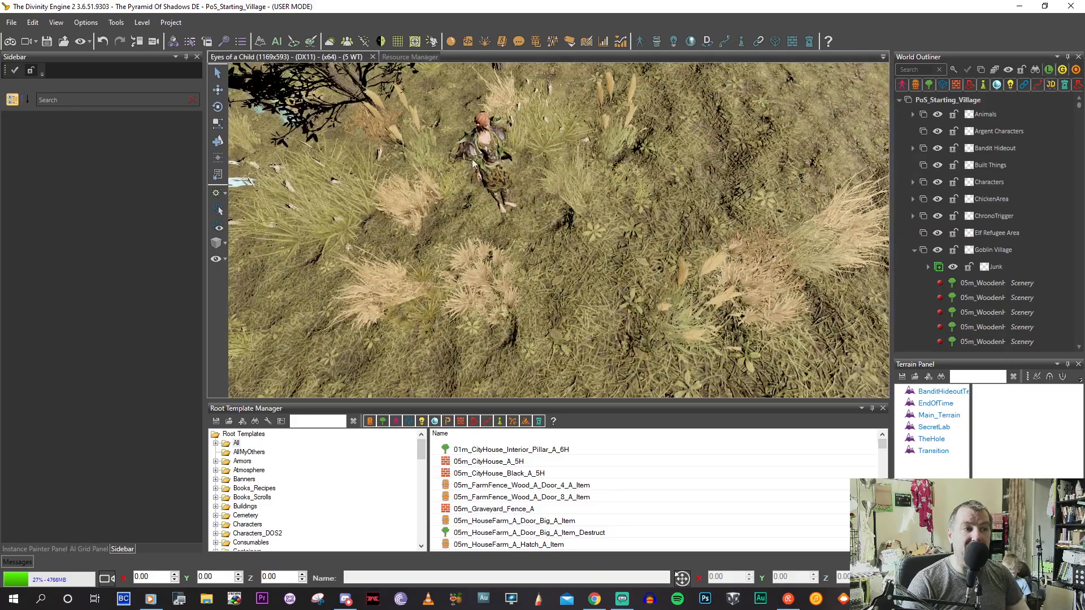
scroll(514, 175, down, 6)
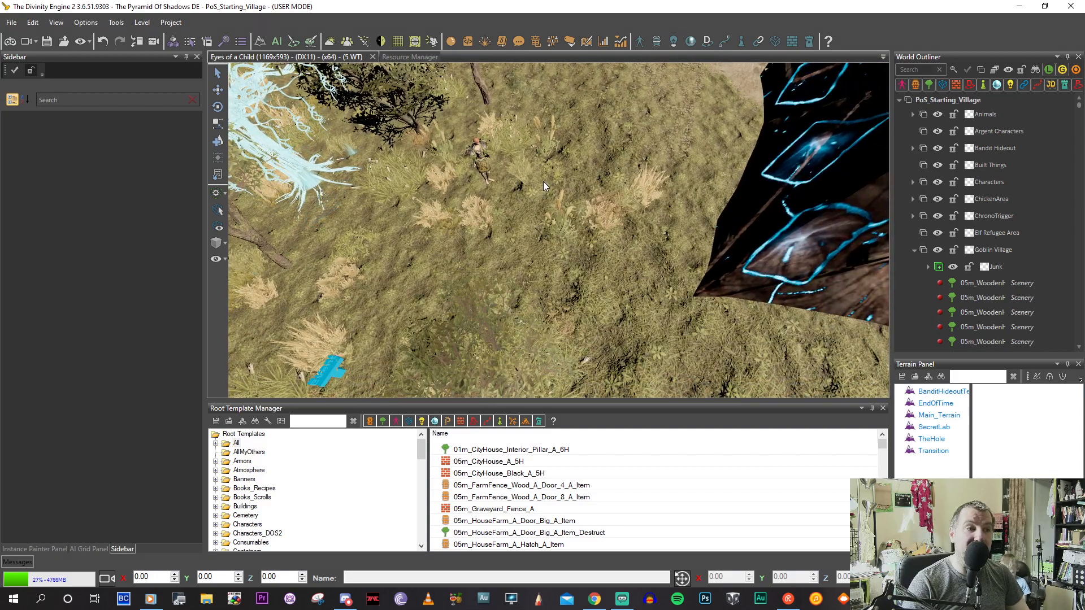
scroll(573, 213, down, 3)
middle_drag(573, 212, 597, 223)
scroll(581, 211, down, 5)
scroll(573, 216, up, 2)
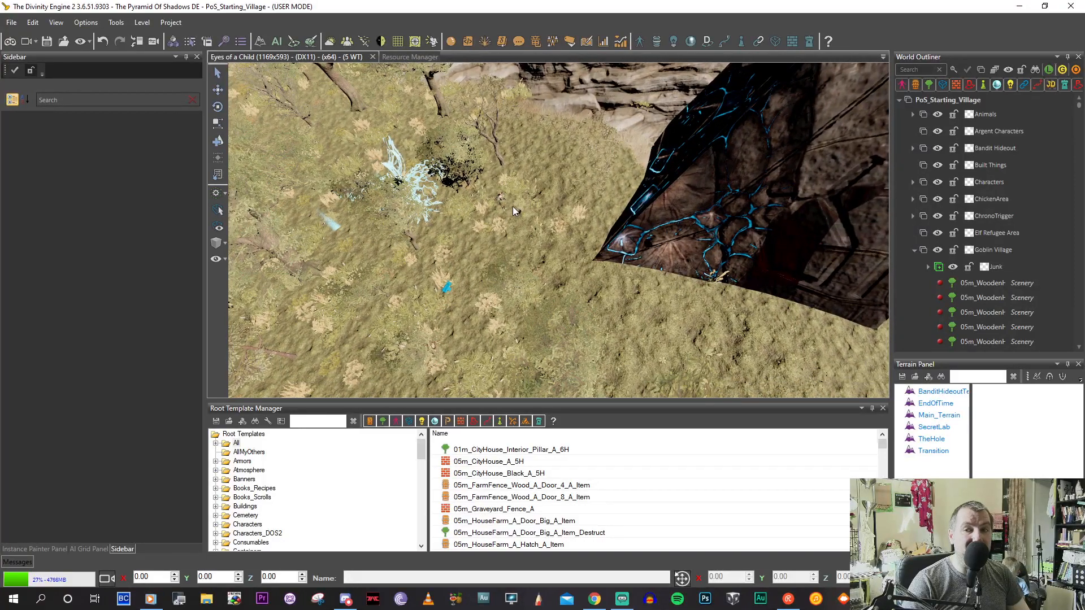
scroll(513, 209, up, 1)
scroll(513, 209, up, 3)
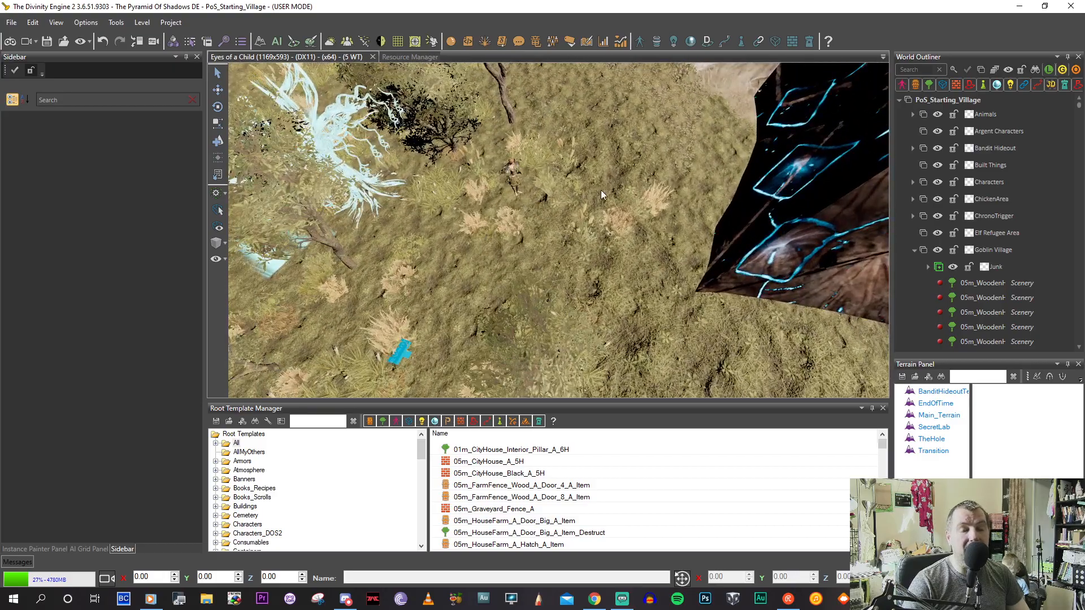
middle_drag(629, 225, 592, 229)
Look over the wooded slope with red-leaved trees beside the pale cliff.
click(536, 186)
drag(629, 93, 637, 22)
middle_drag(596, 232, 567, 283)
key(s)
key(s)
drag(584, 104, 578, 164)
middle_drag(551, 247, 609, 253)
right_drag(609, 252, 596, 223)
right_click(588, 248)
click(602, 255)
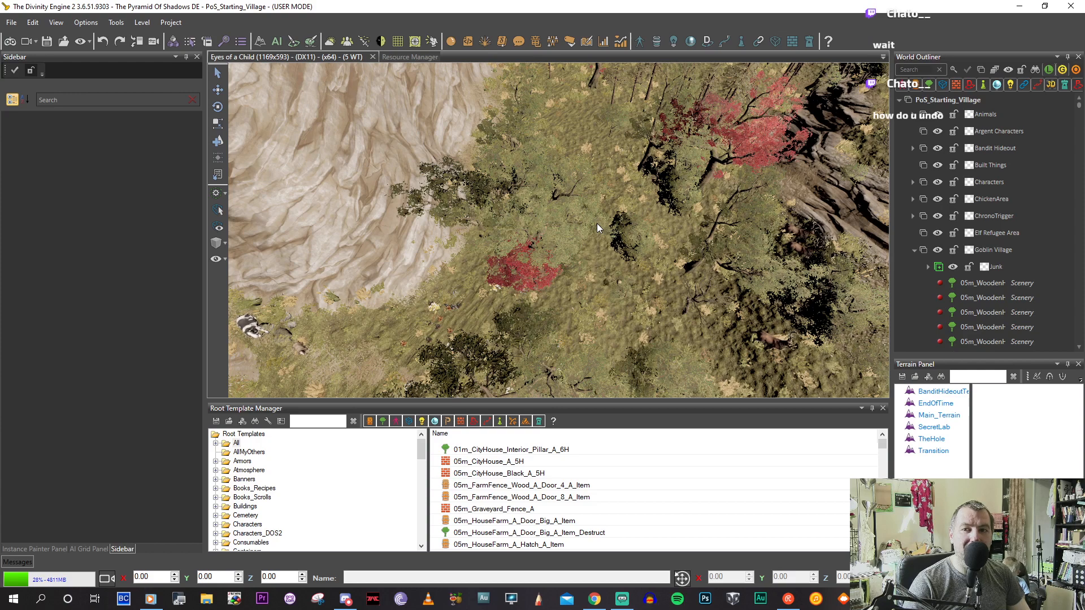
Look around the wooden huts, the cobbled road, the rocky gully and the fenced pig pen.
middle_drag(574, 260, 441, 301)
middle_drag(658, 280, 494, 182)
middle_drag(572, 260, 662, 205)
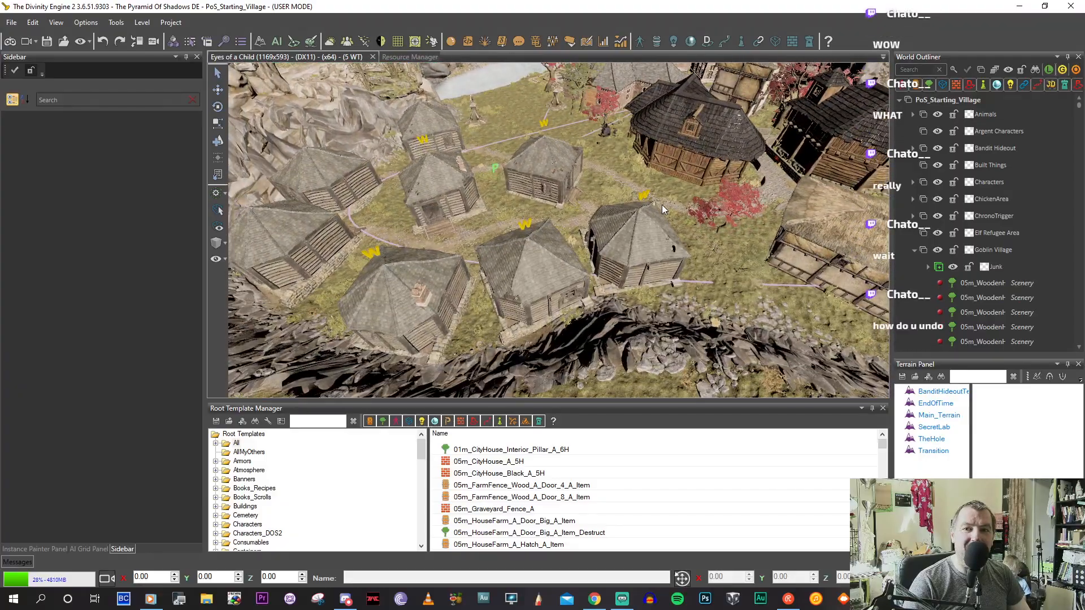
scroll(658, 212, up, 5)
middle_drag(643, 227, 514, 227)
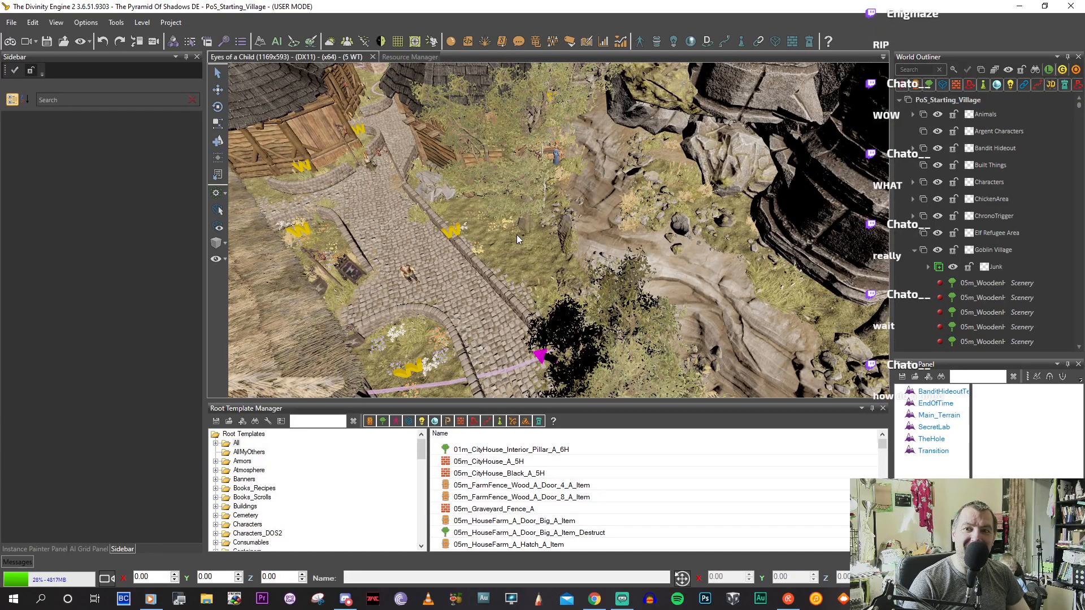
mouse_move(519, 245)
middle_down()
mouse_move(514, 232)
mouse_move(541, 246)
mouse_move(528, 241)
middle_up()
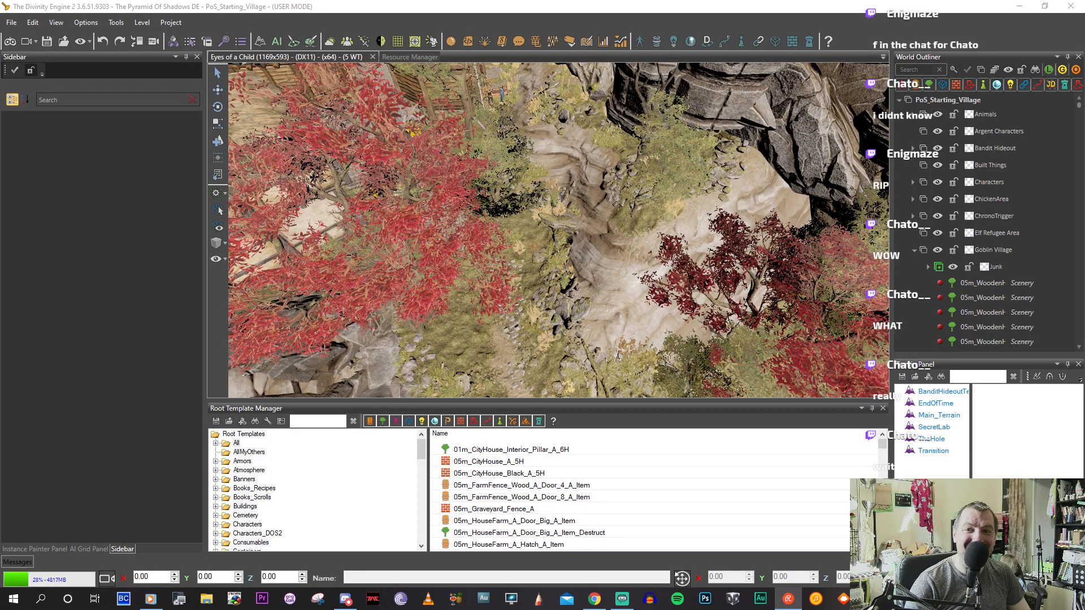
middle_drag(568, 306, 566, 277)
scroll(562, 293, down, 3)
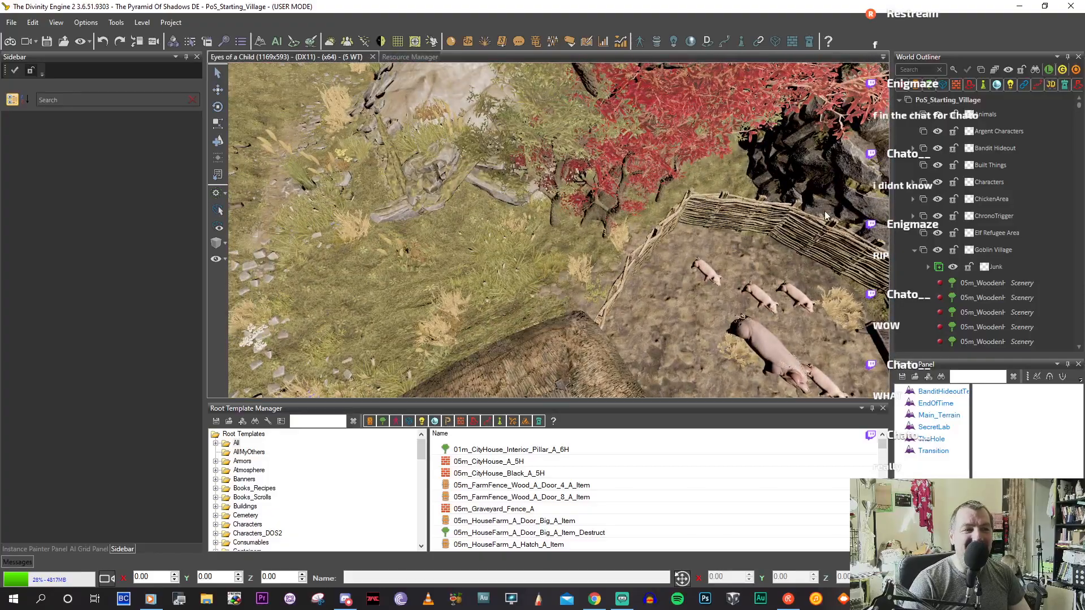
middle_drag(509, 229, 477, 230)
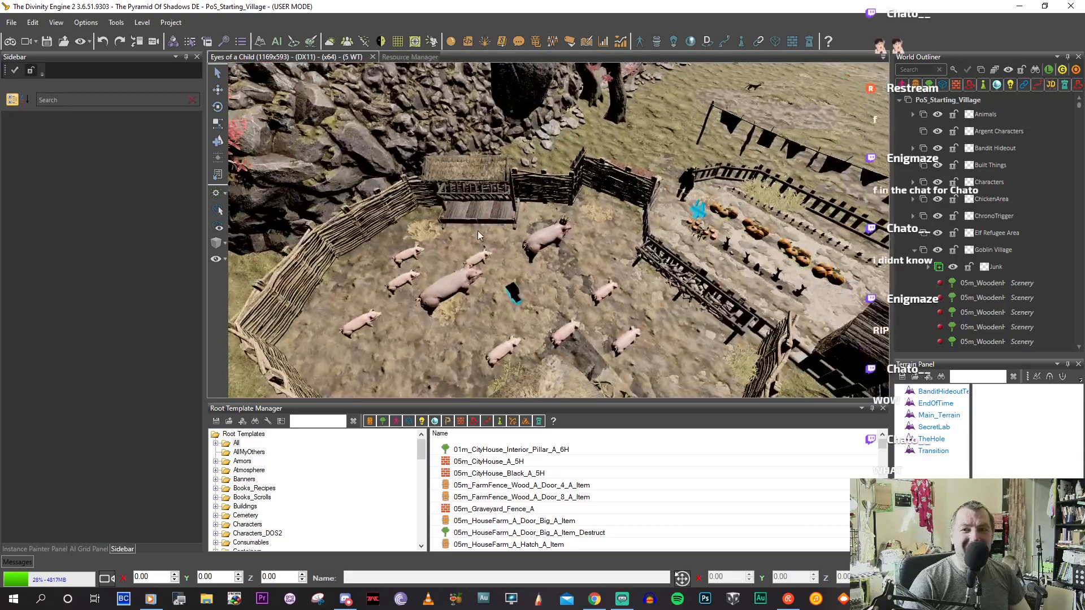